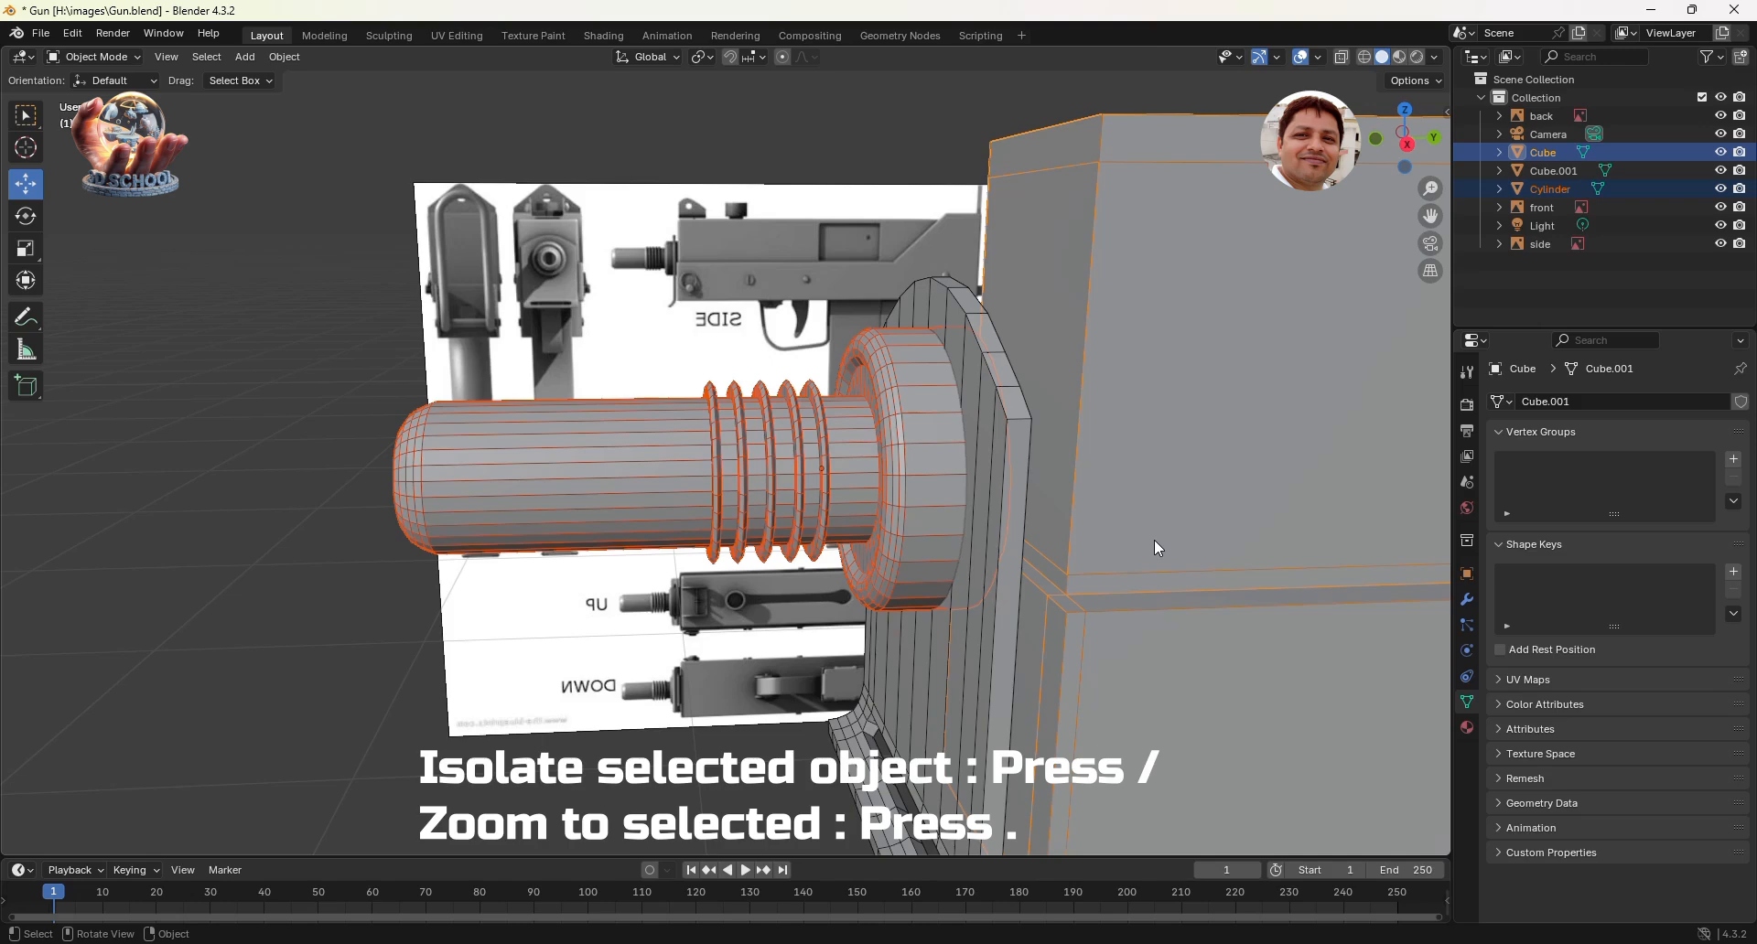
Step: Isolate the selected gun body and barrel in local view and inspect the joint between them
key("slash")
middle_click_drag(631, 540, 585, 506)
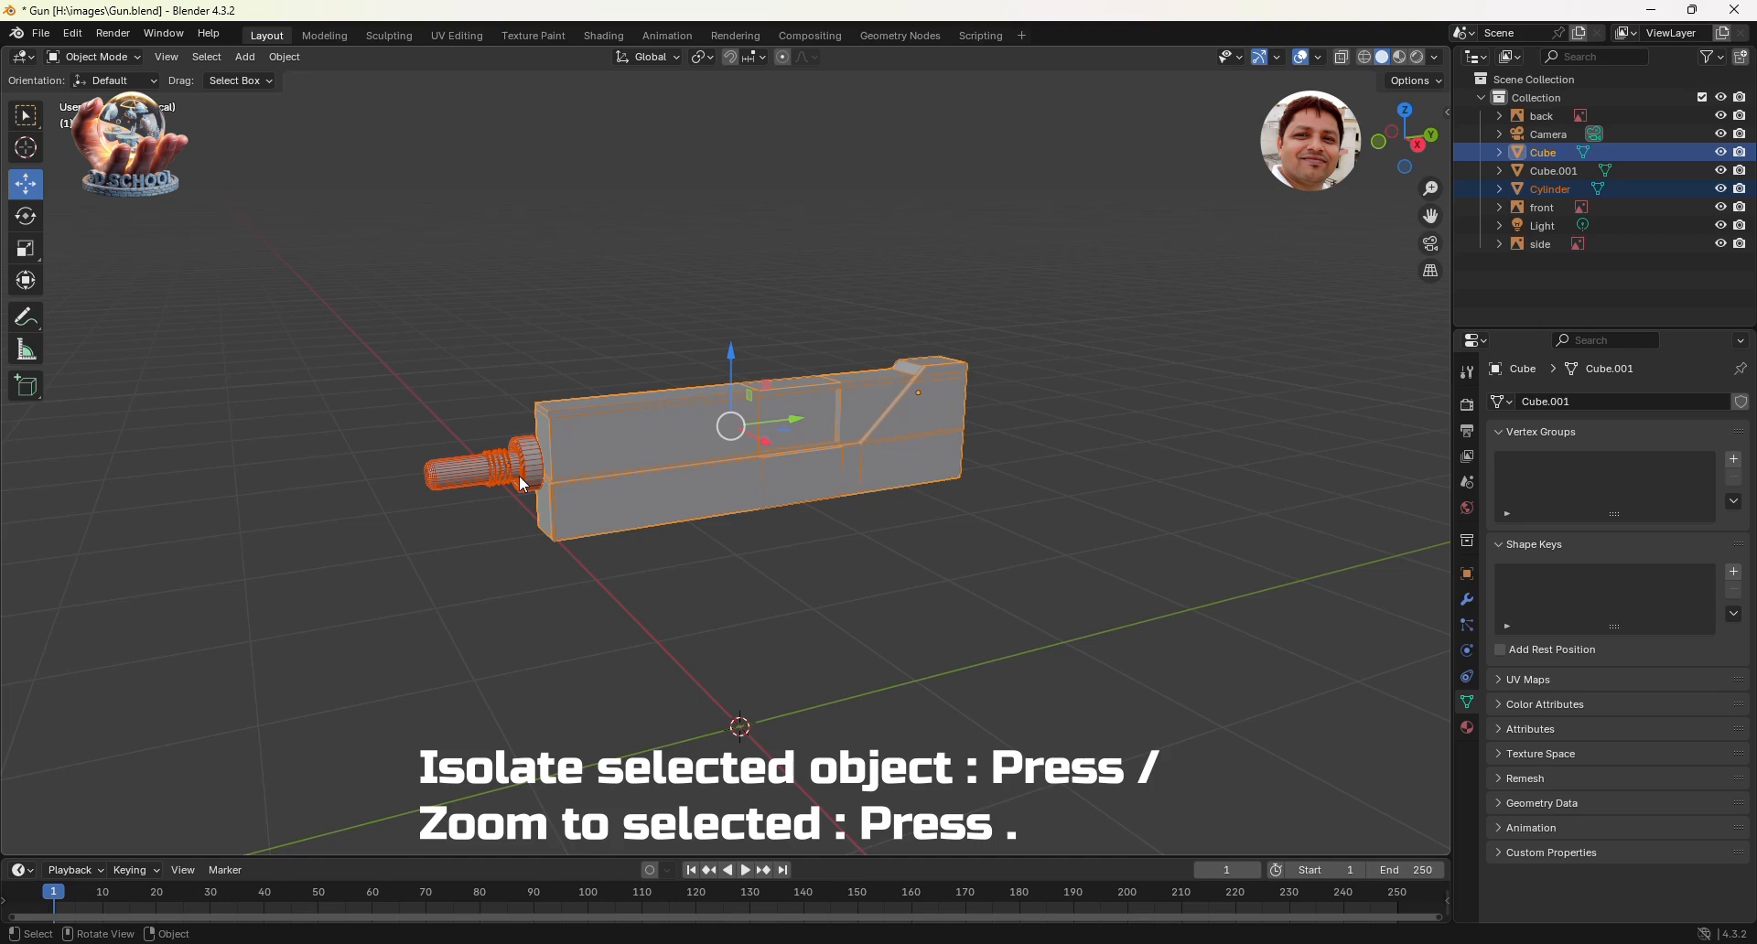
scroll(518, 475, "up", 2)
scroll(518, 474, "up", 5)
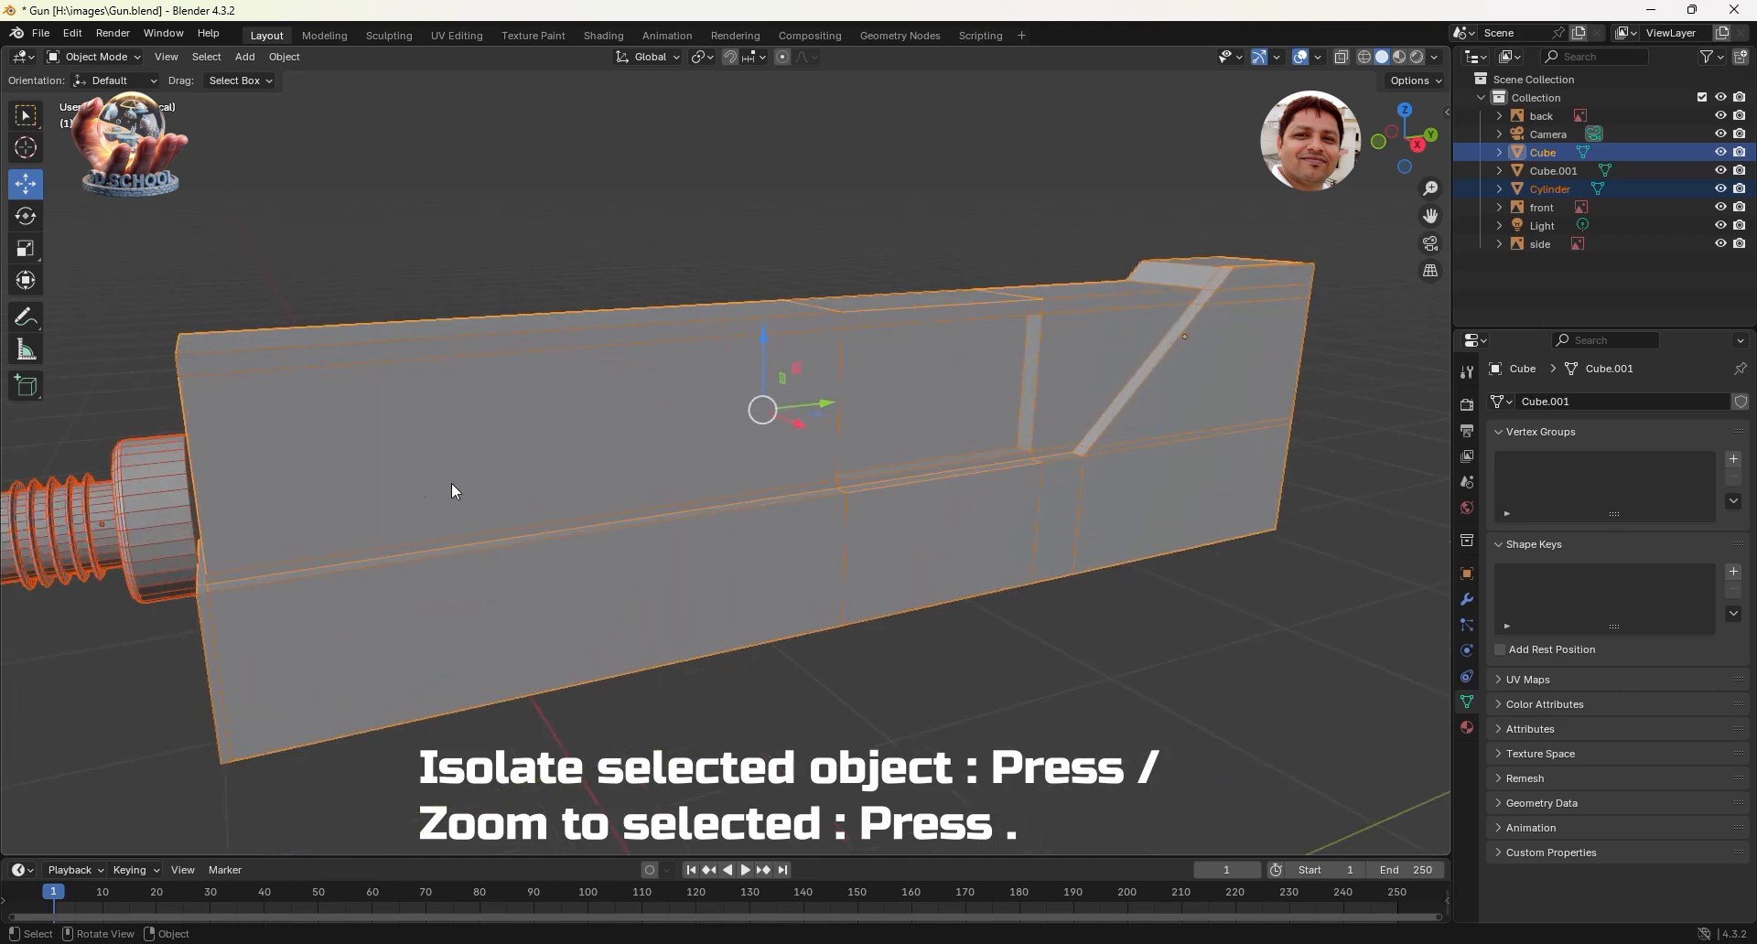
middle_click_drag(455, 492, 893, 467)
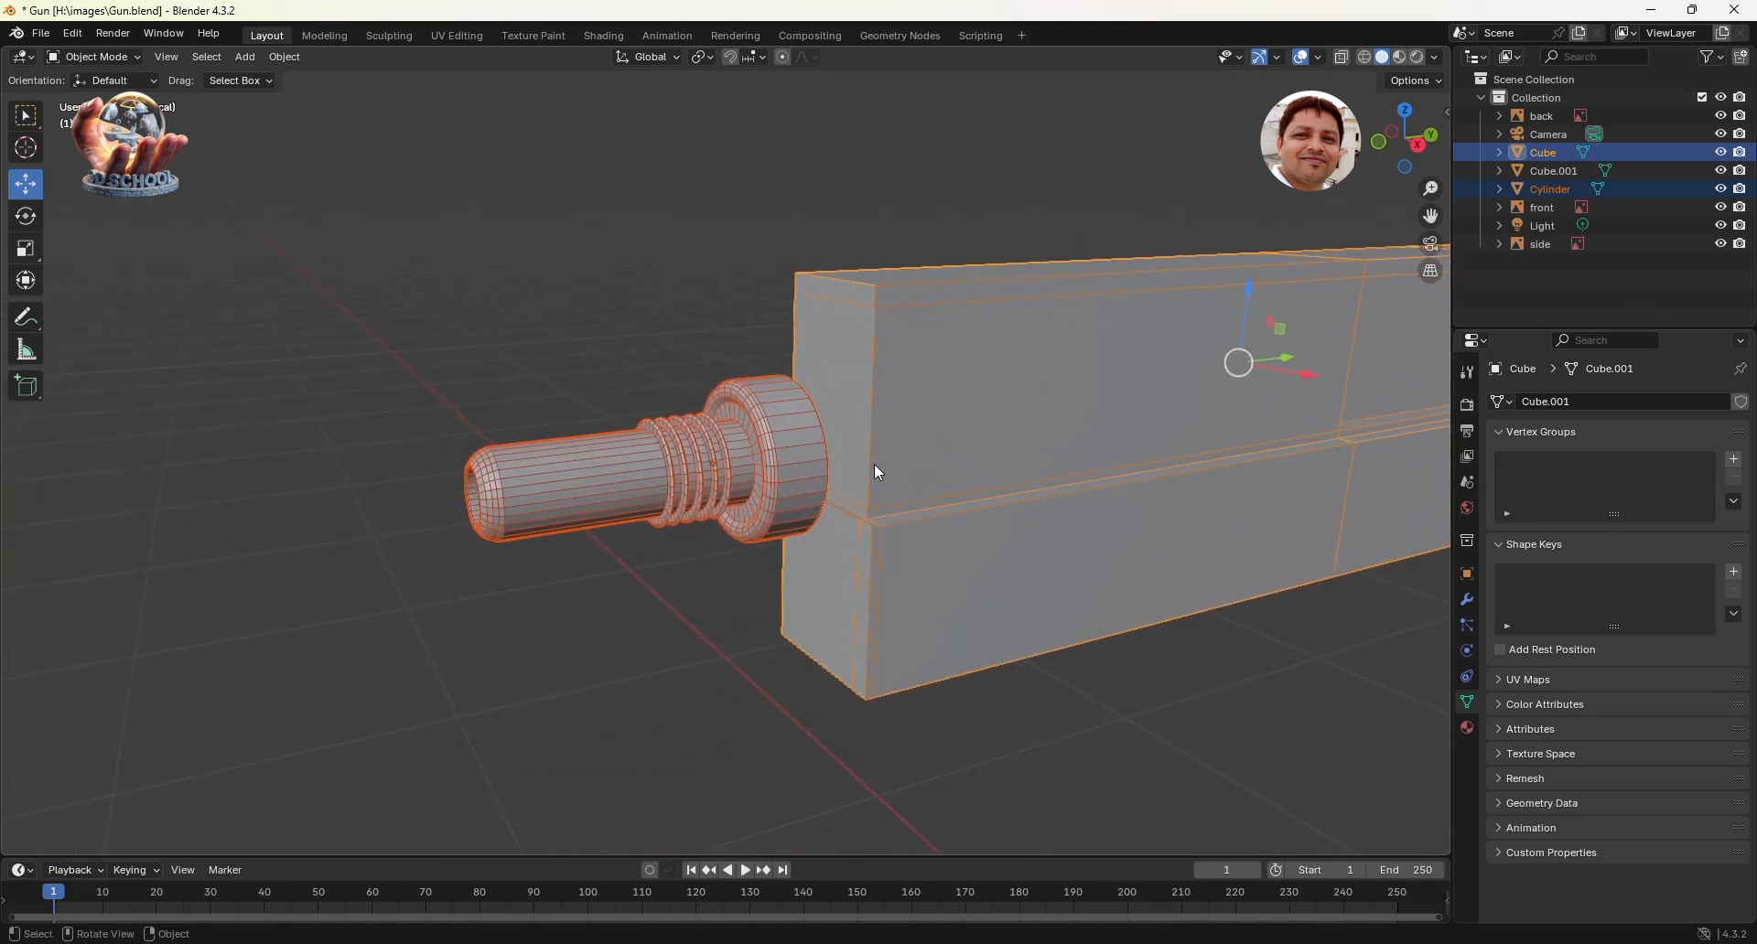
Step: In top view, move the barrel cylinder about 0.0094 m along Y so its collar slightly overlaps the gun body's front
key("KP_7")
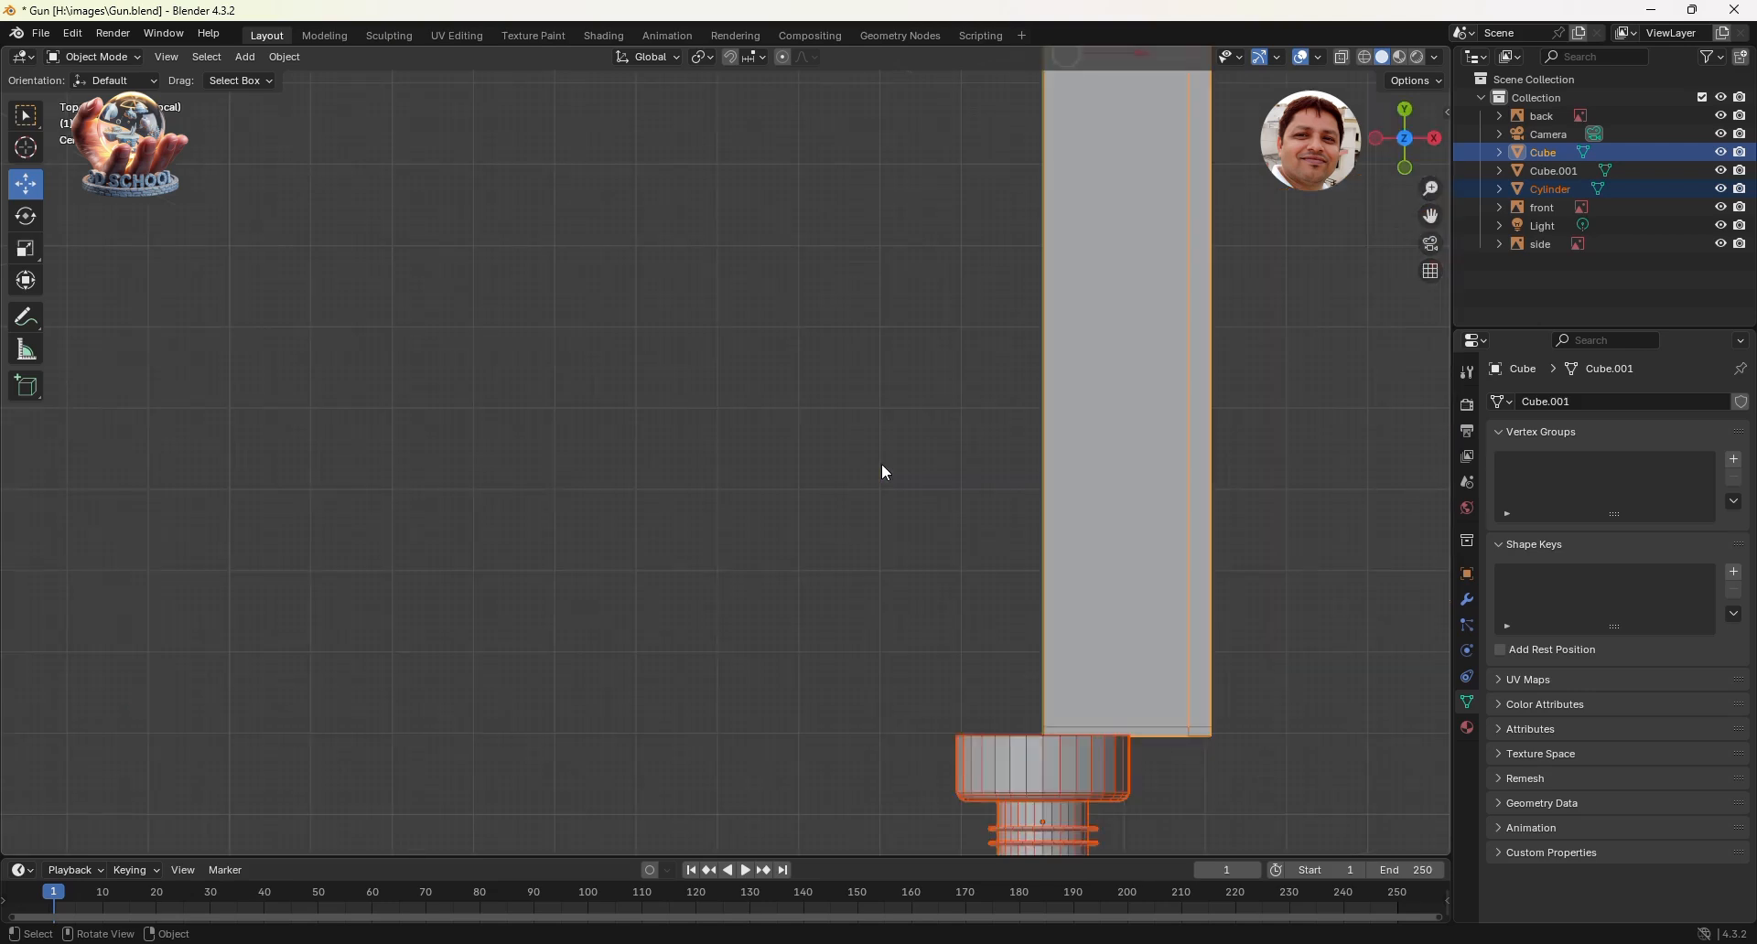
left_click(1056, 767)
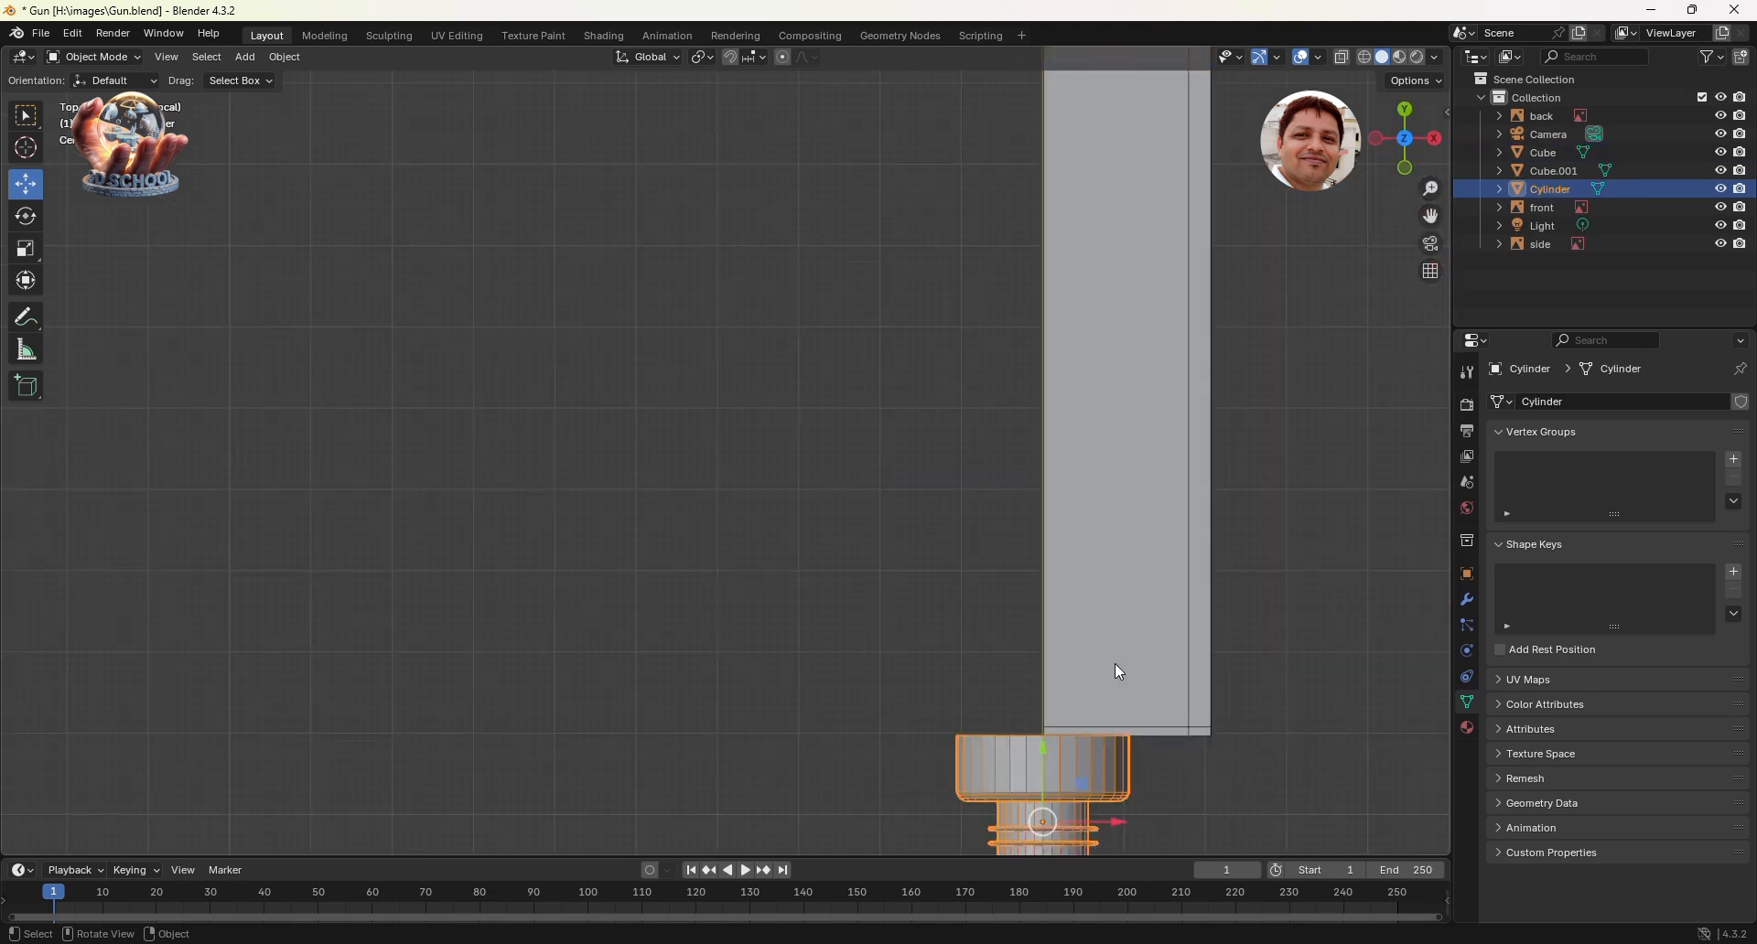
scroll(1065, 737, "up", 1)
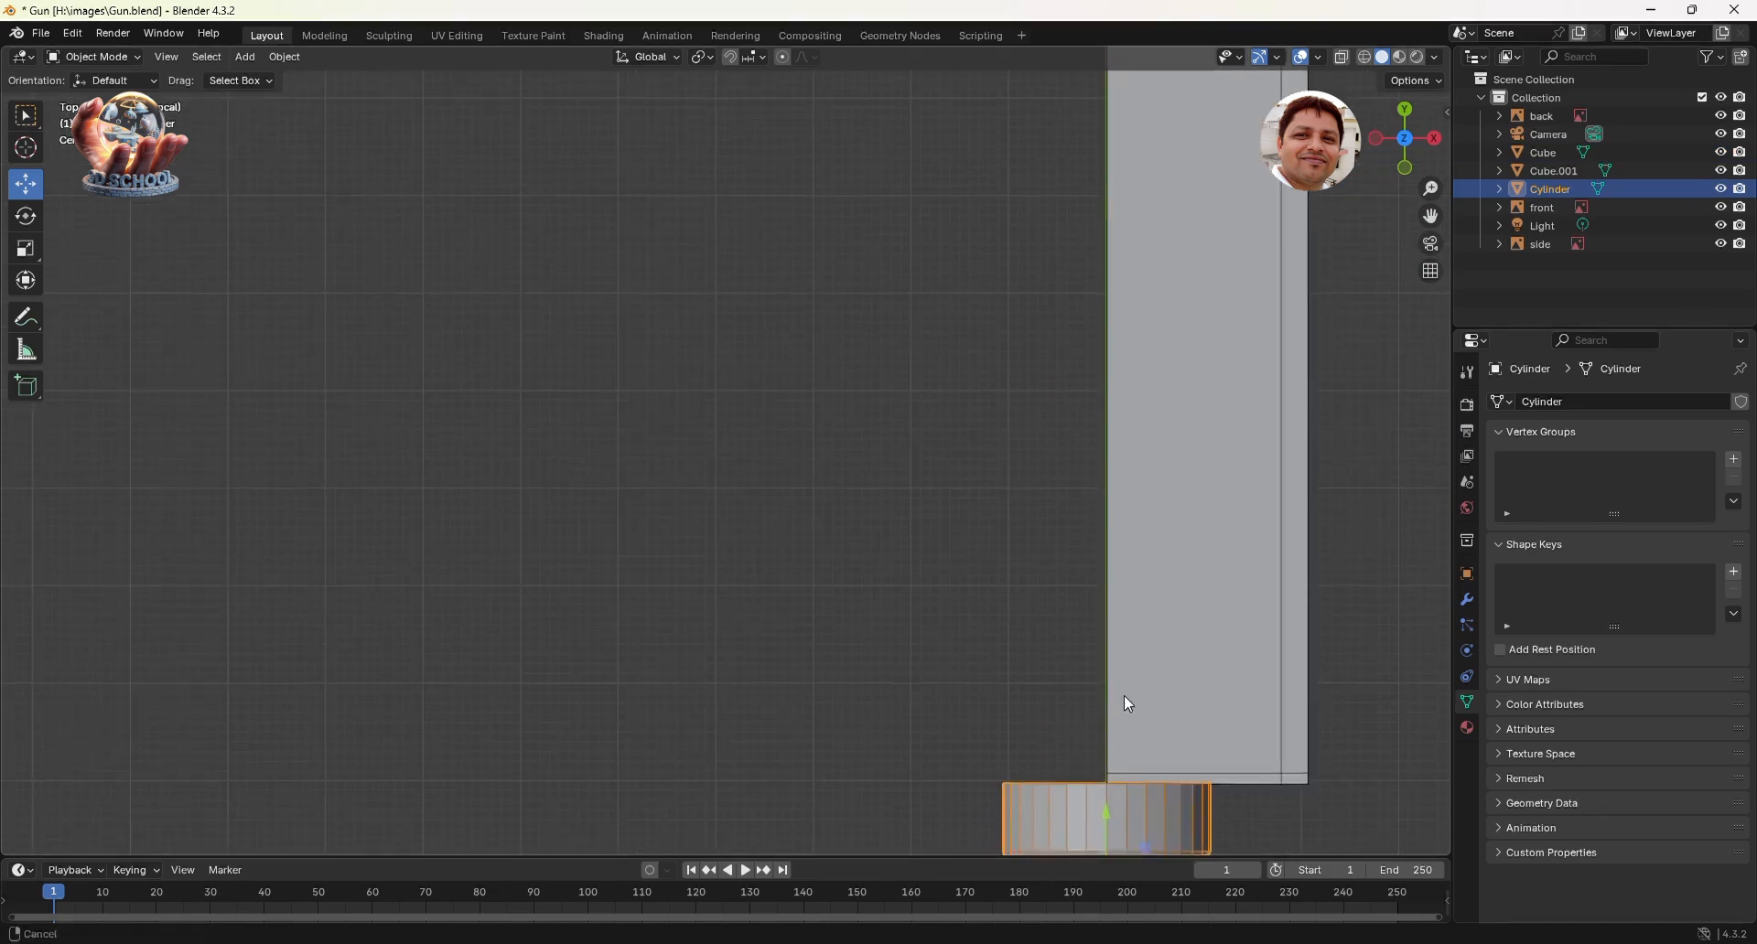
middle_click_drag(1123, 696, 1069, 470, "shift")
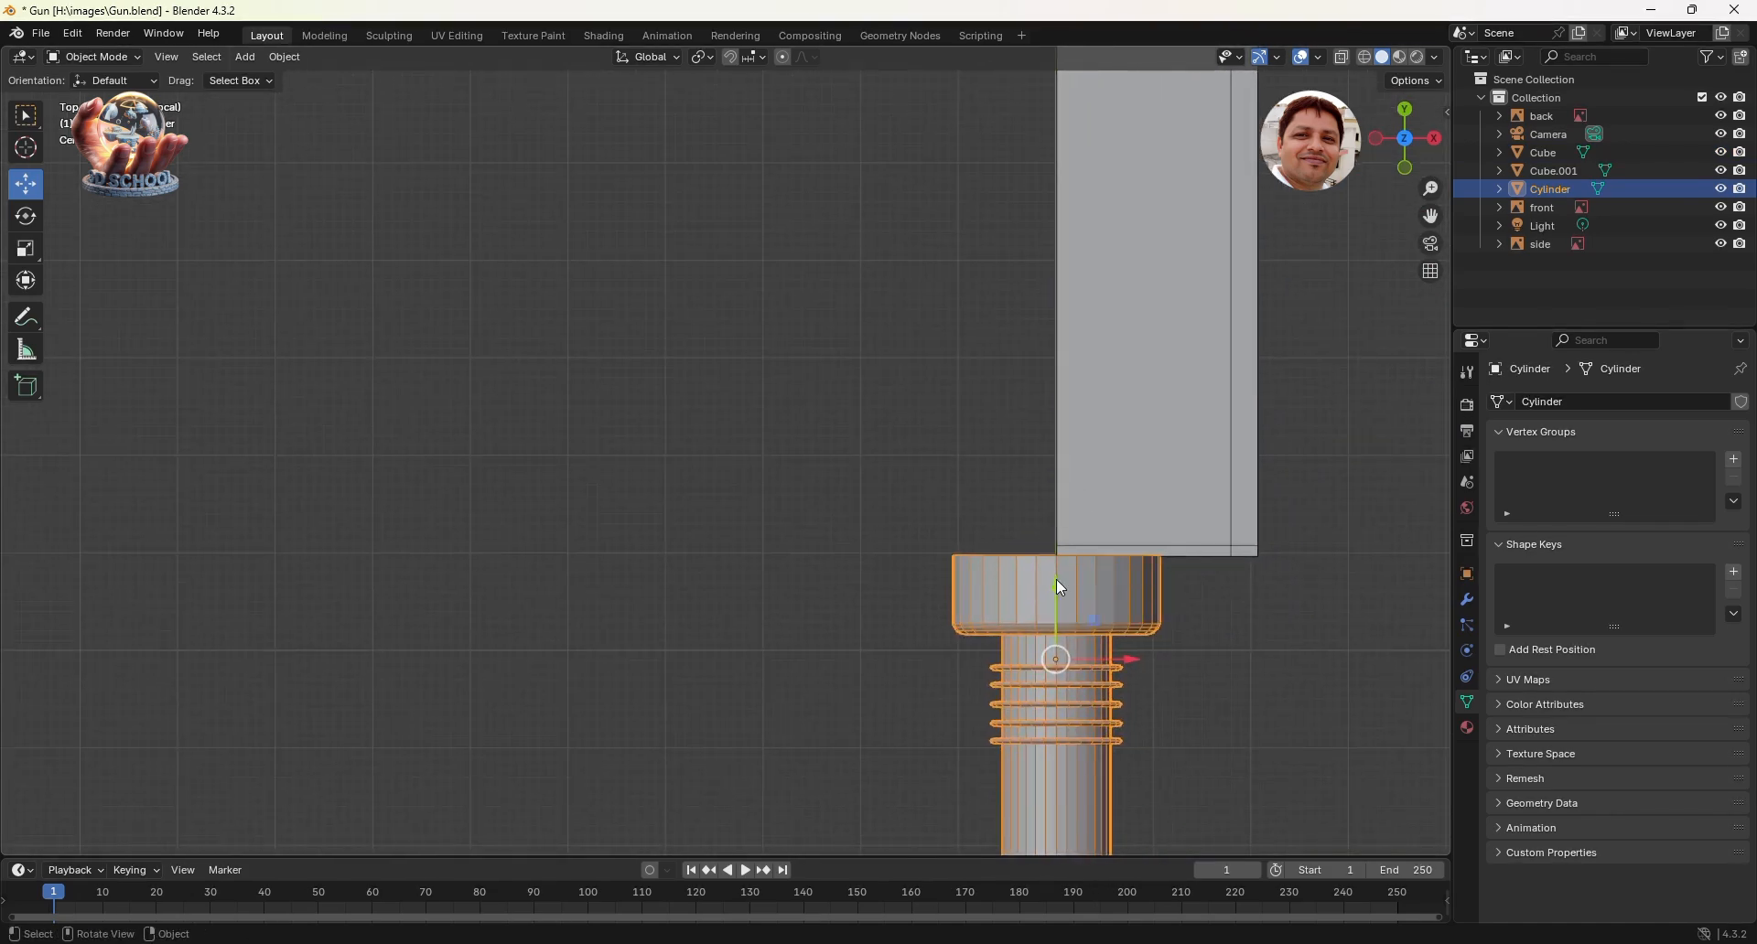
left_click_drag(1056, 579, 1057, 570)
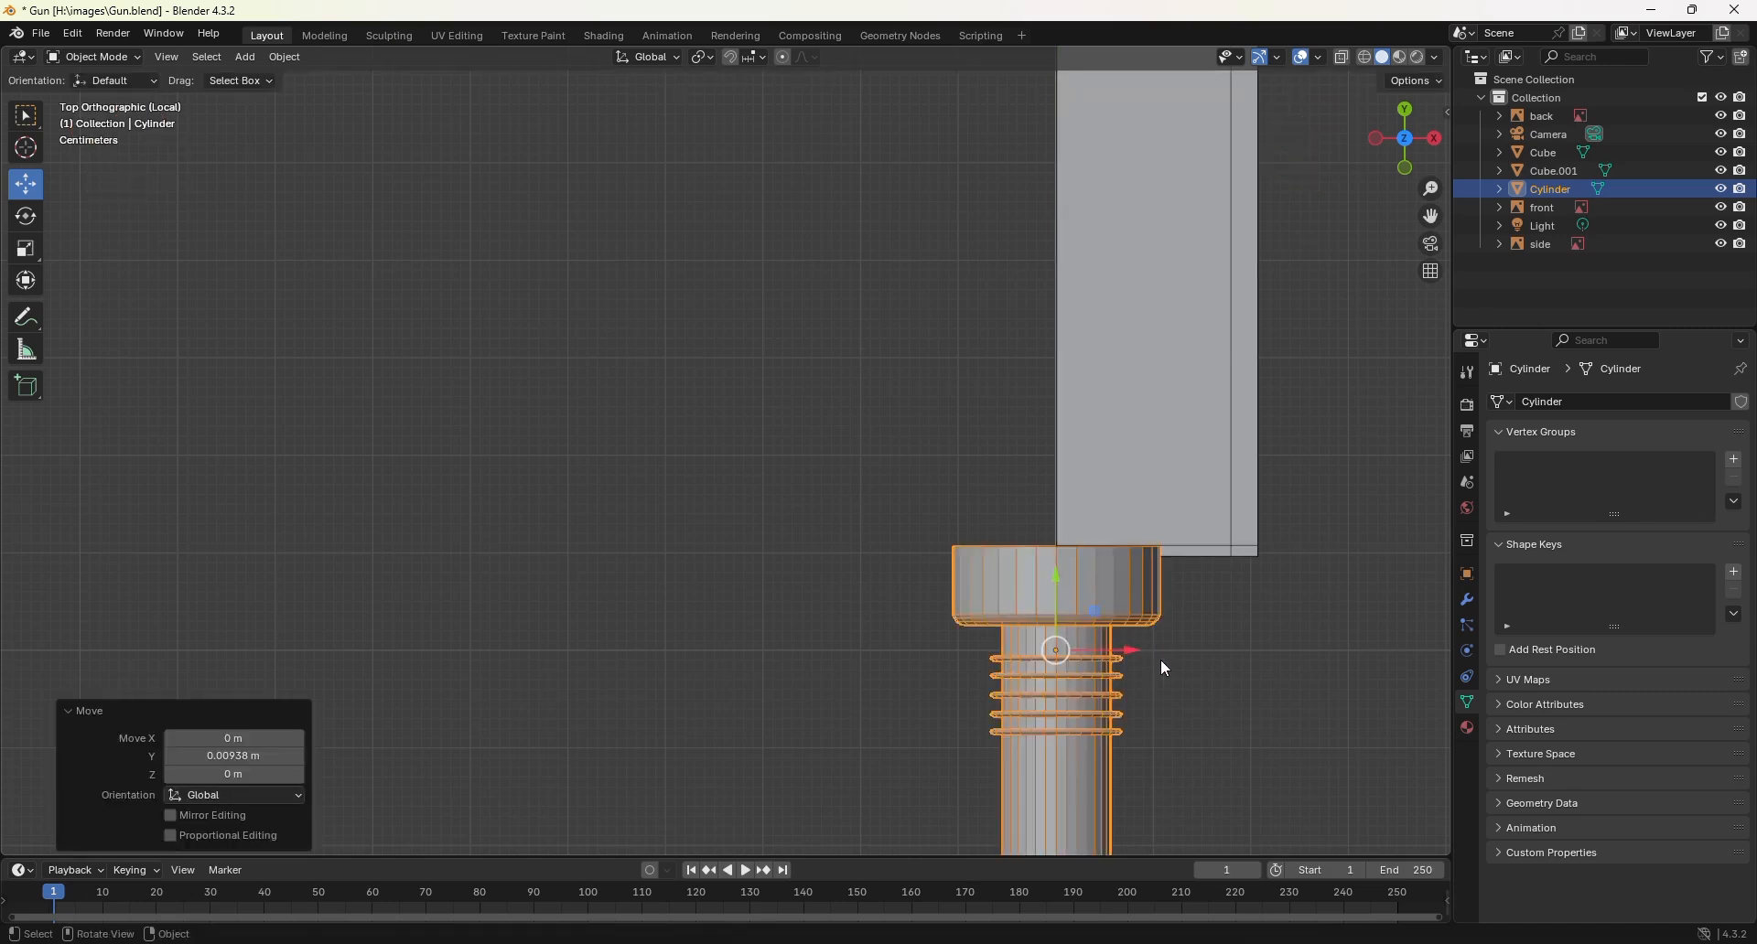
Step: In Edit Mode on the gun body, select all faces along its inner centre side and delete them
left_click(1161, 512)
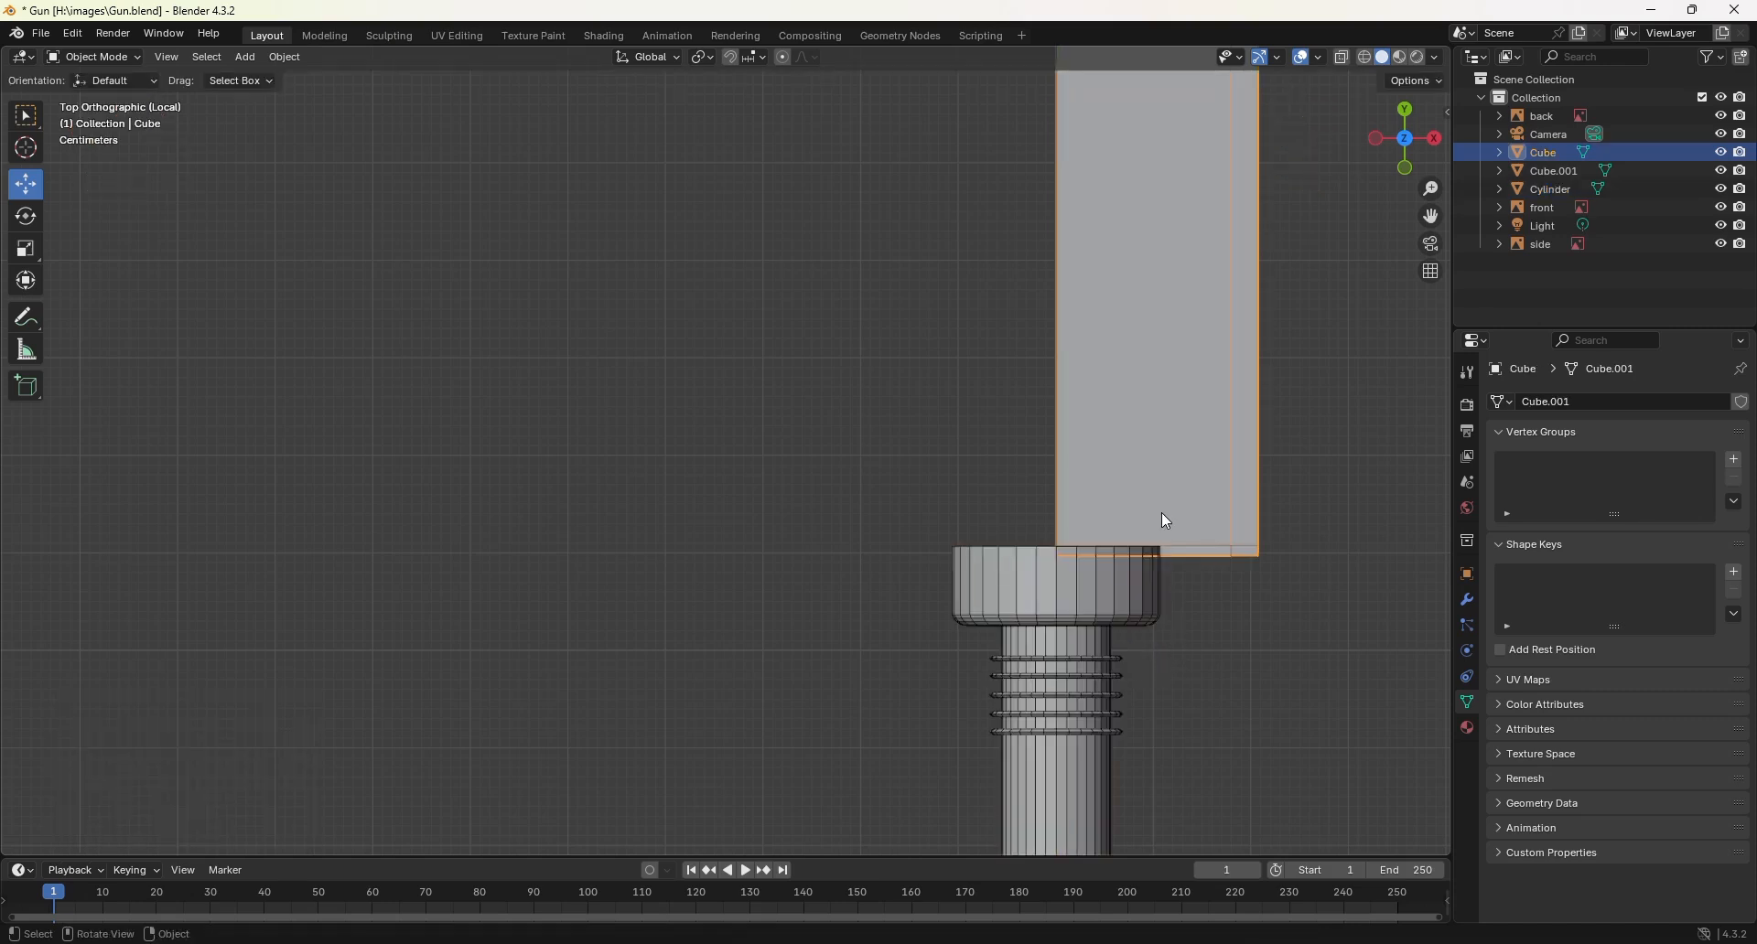
mouse_move(937, 615)
middle_mouse_down()
mouse_move(1075, 518)
mouse_move(940, 593)
middle_mouse_up()
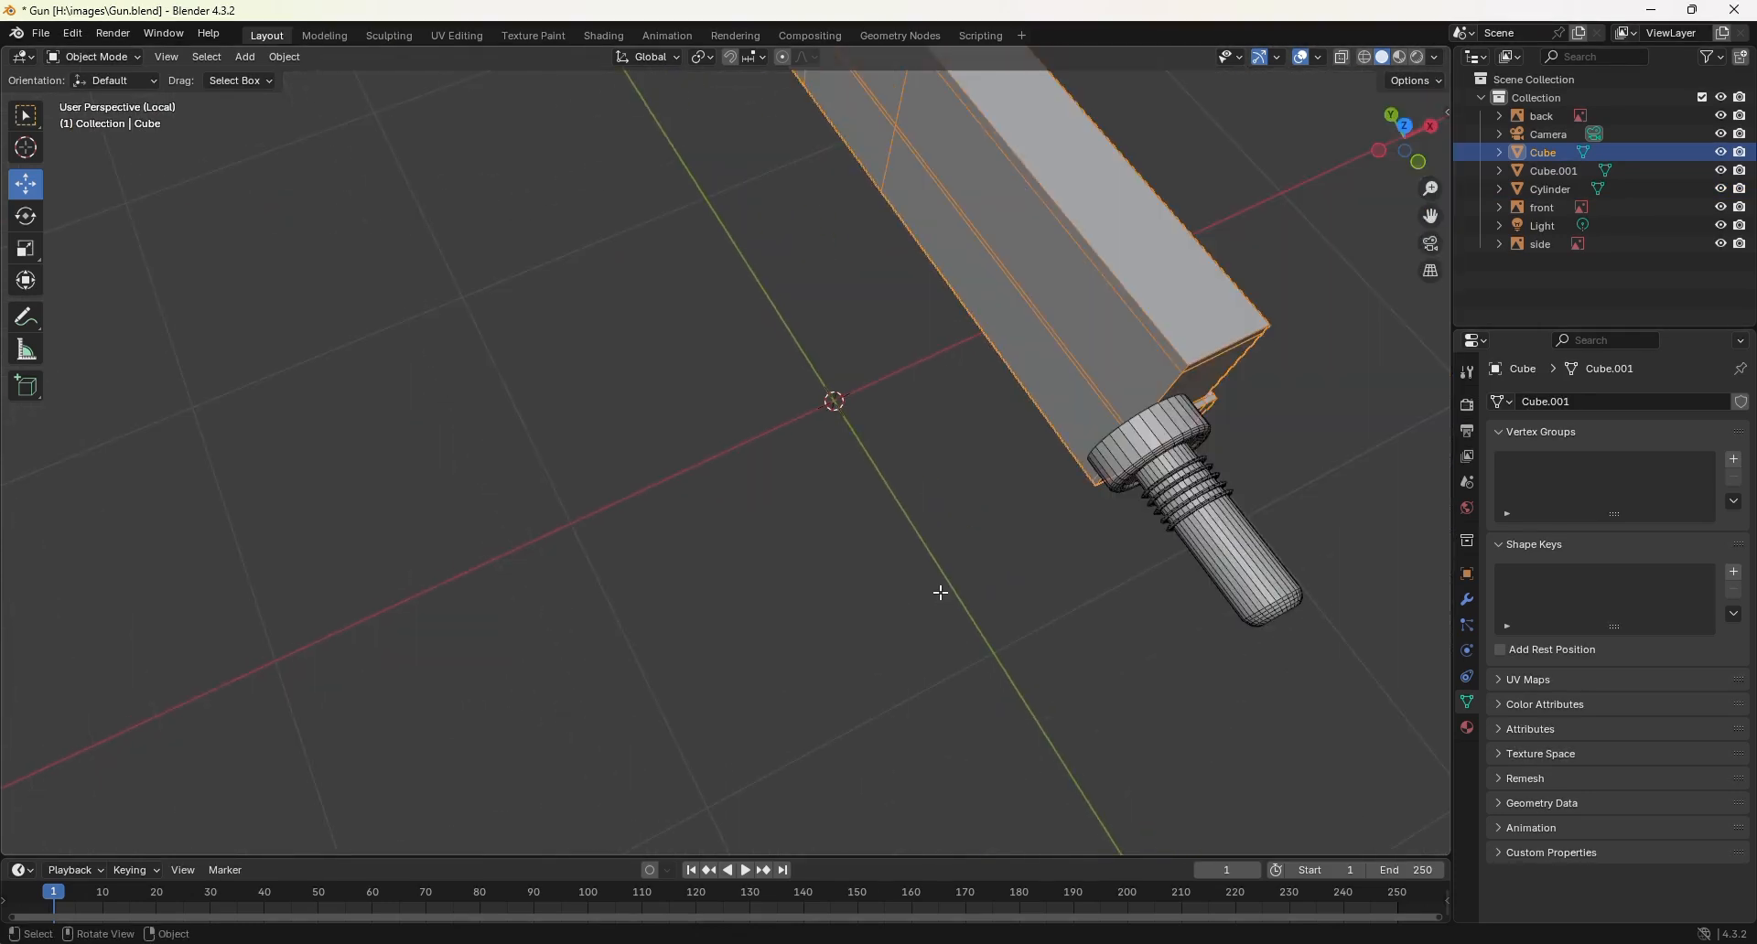
key("Tab")
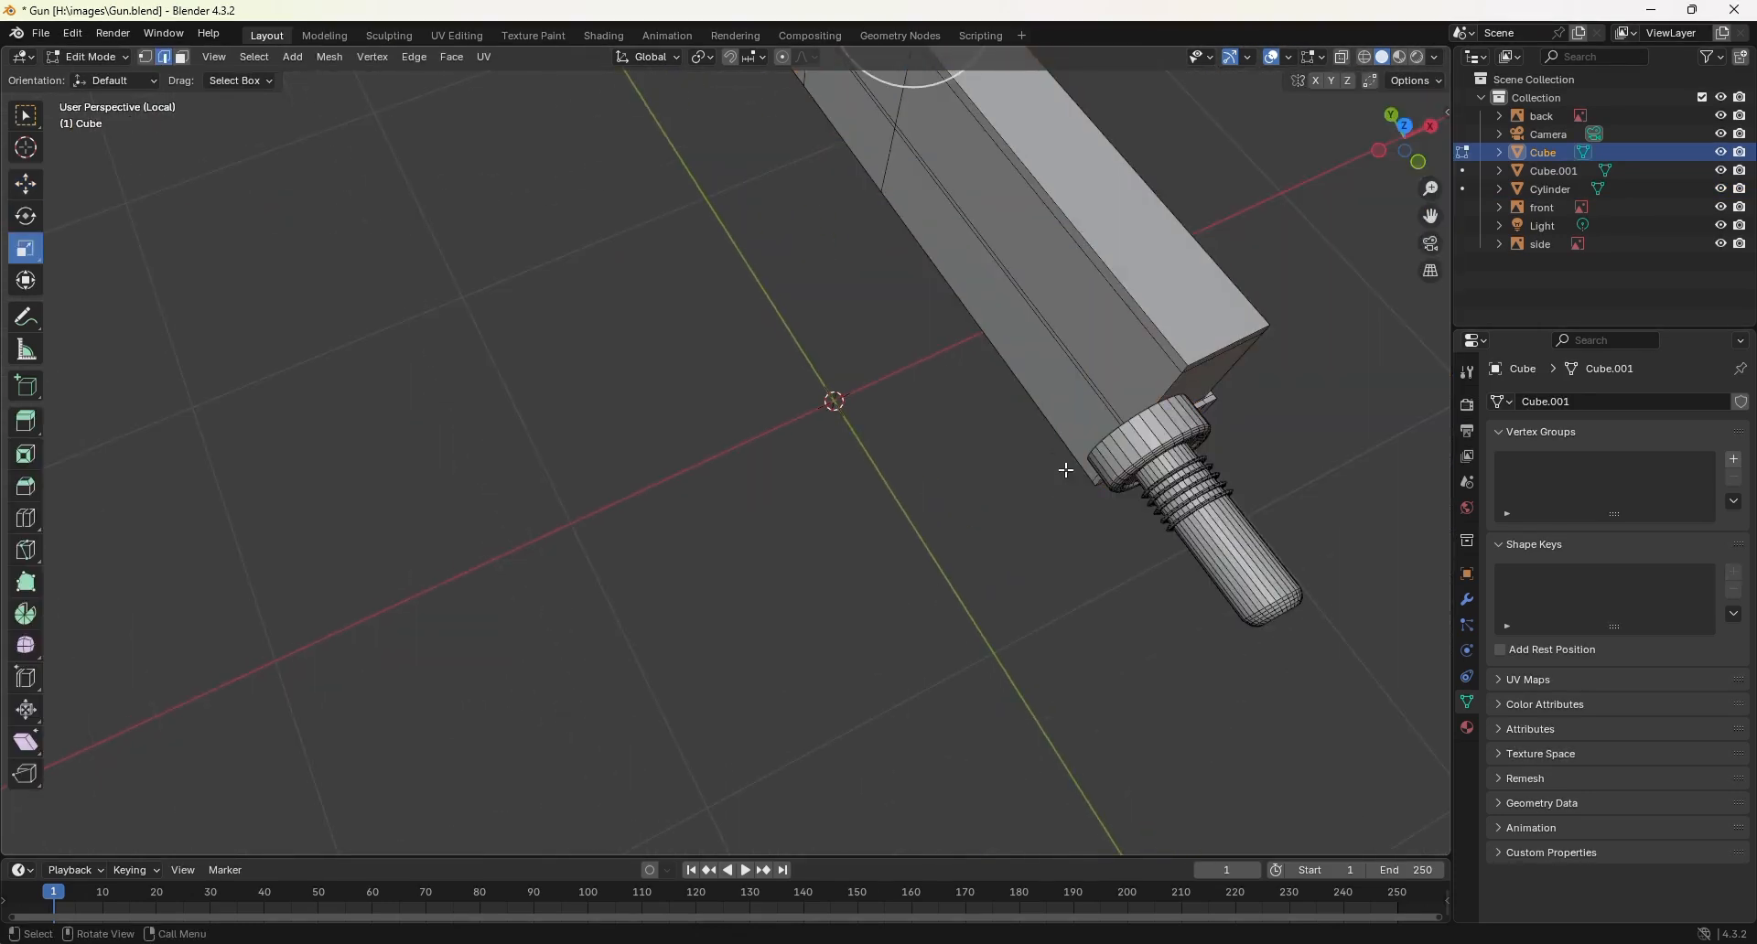
left_click(183, 58)
left_click(1178, 364)
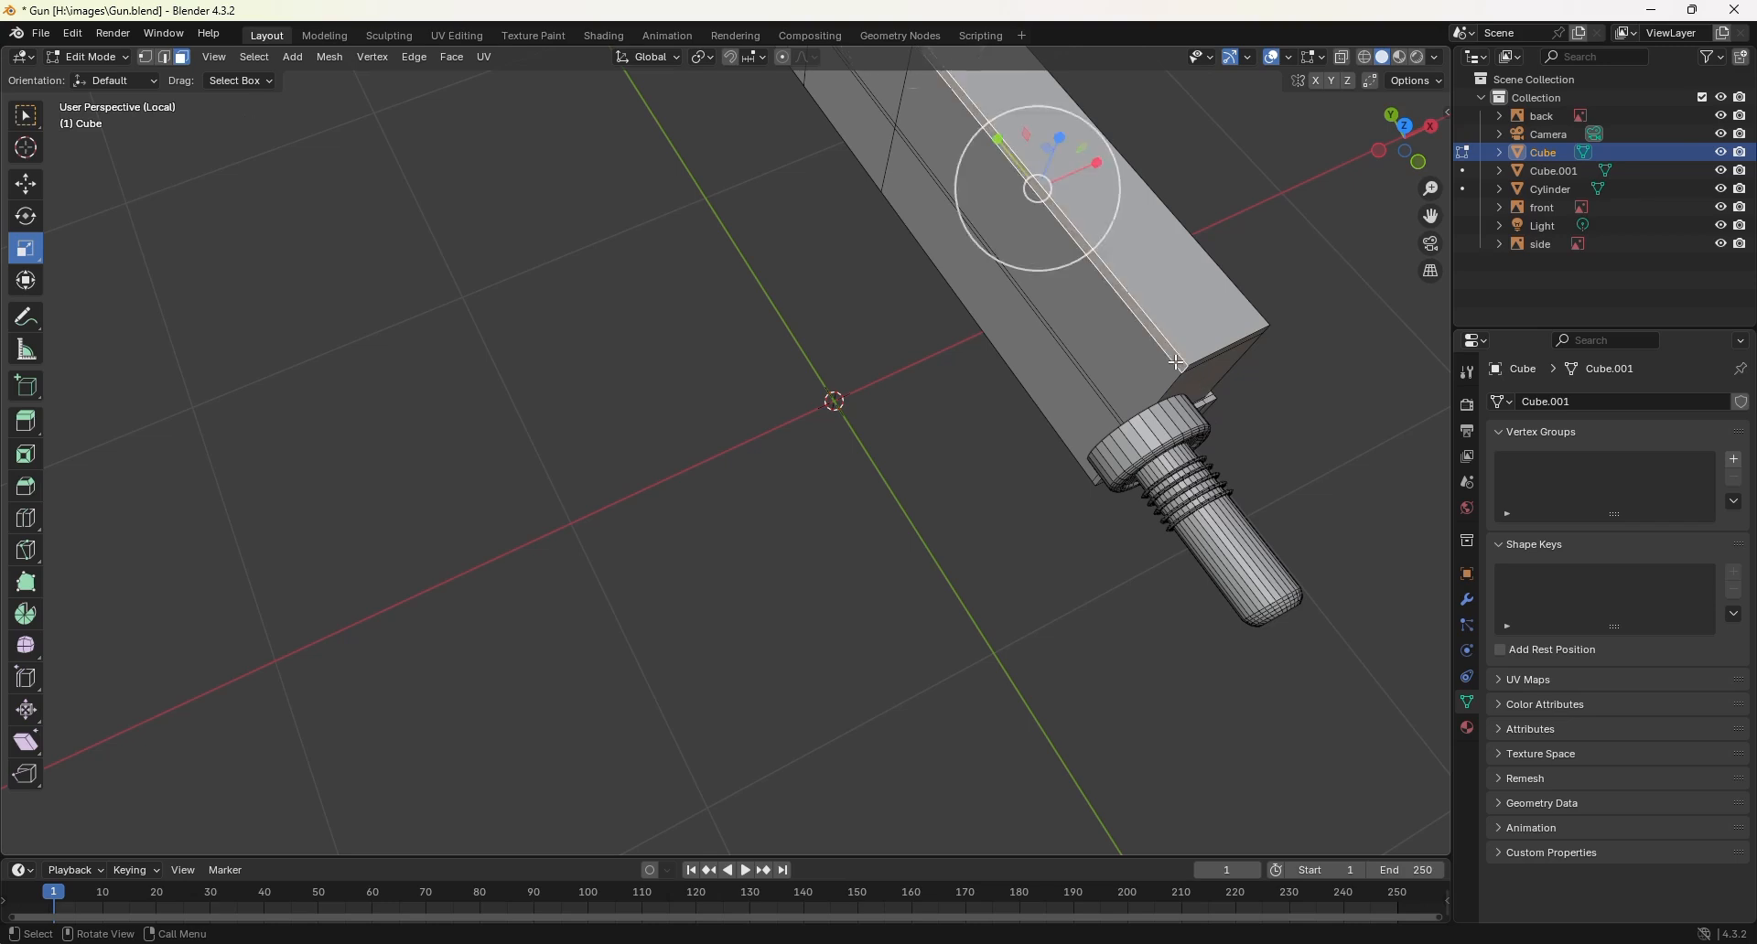
left_click(1134, 366)
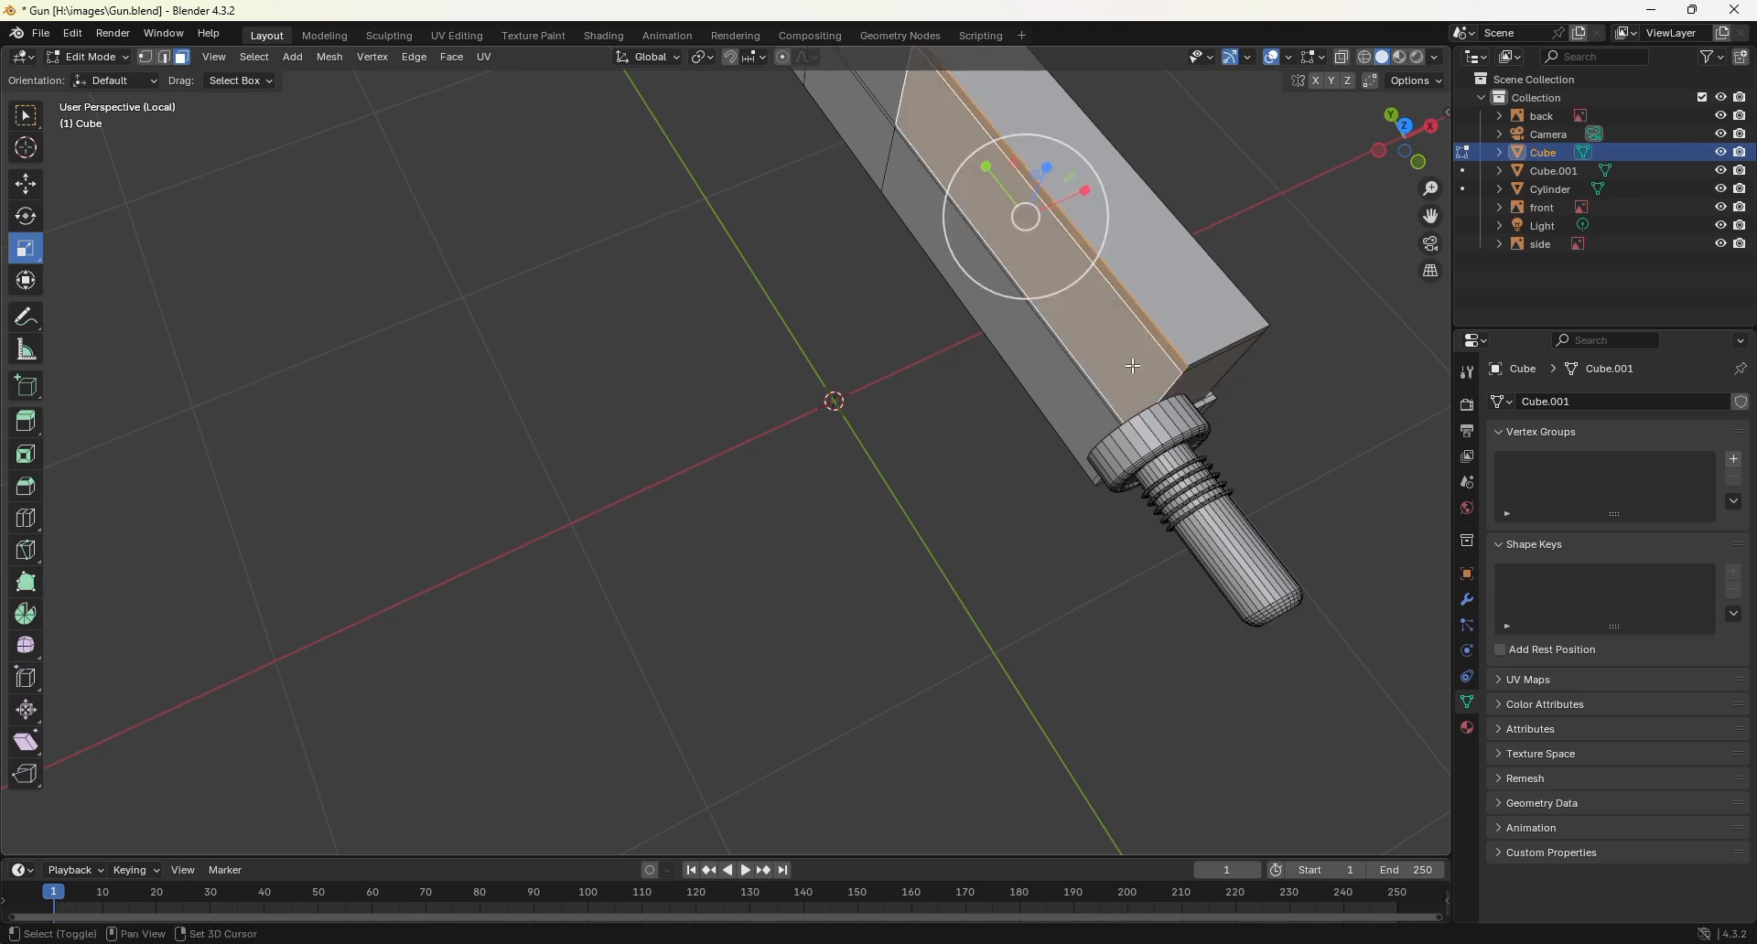
scroll(1118, 416, "up", 3)
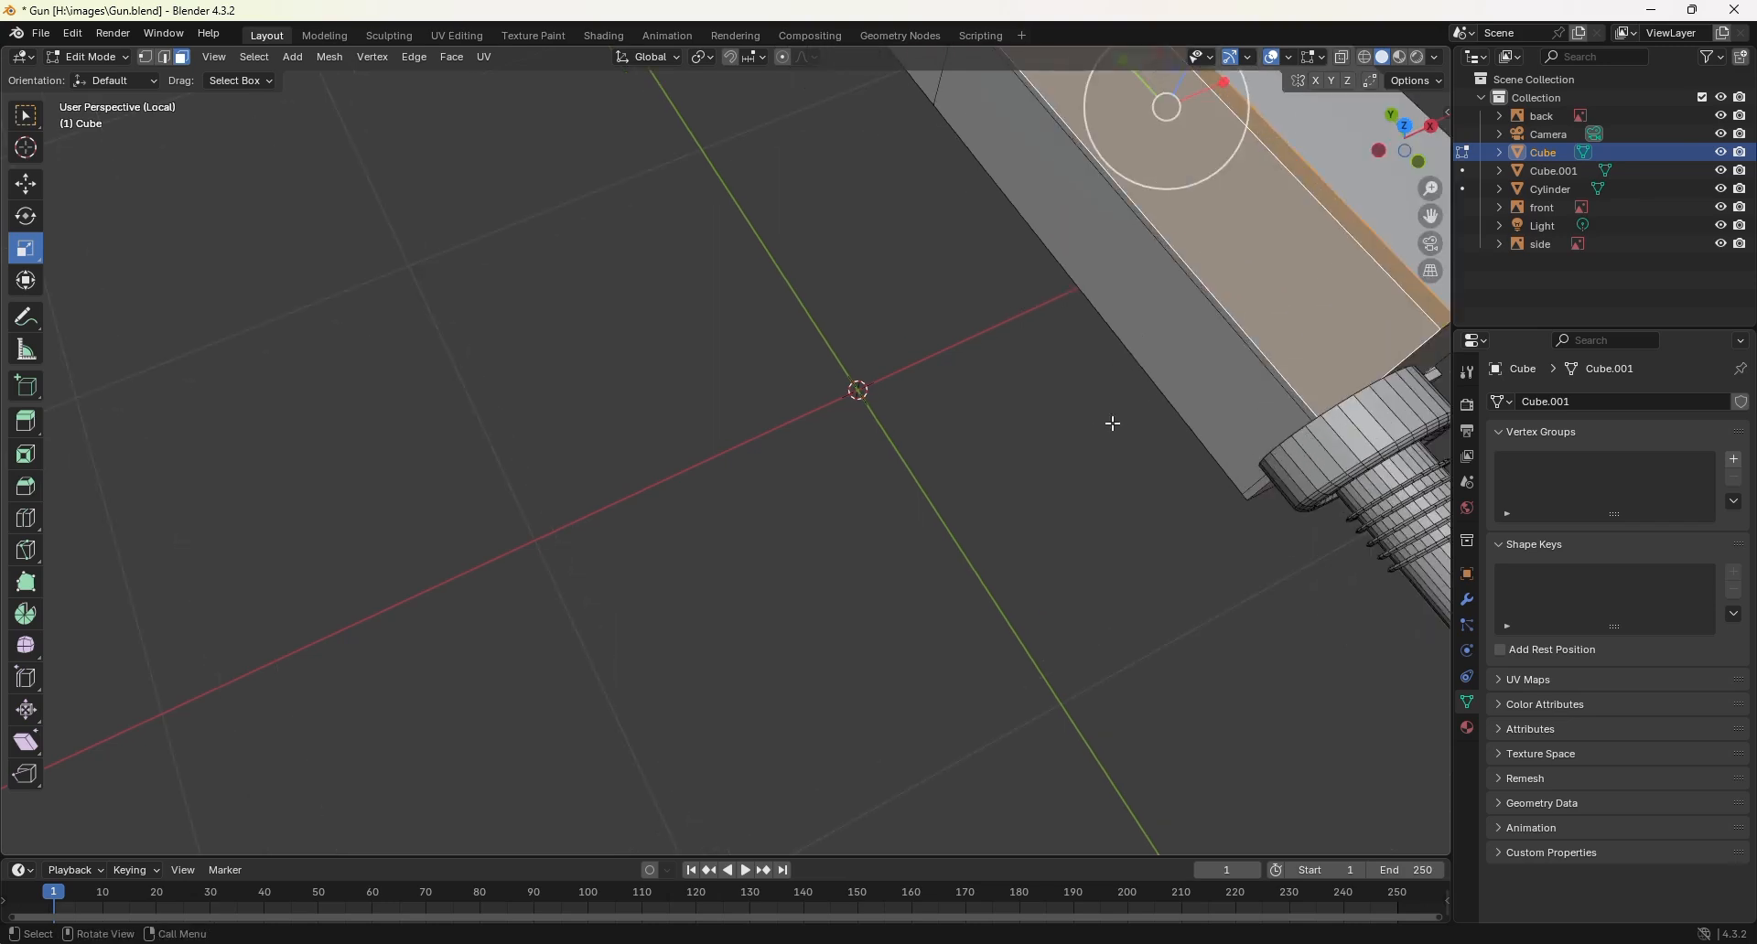
left_click(1287, 384, "shift")
left_click(1243, 401, "shift")
middle_click_drag(1255, 504, 1269, 625)
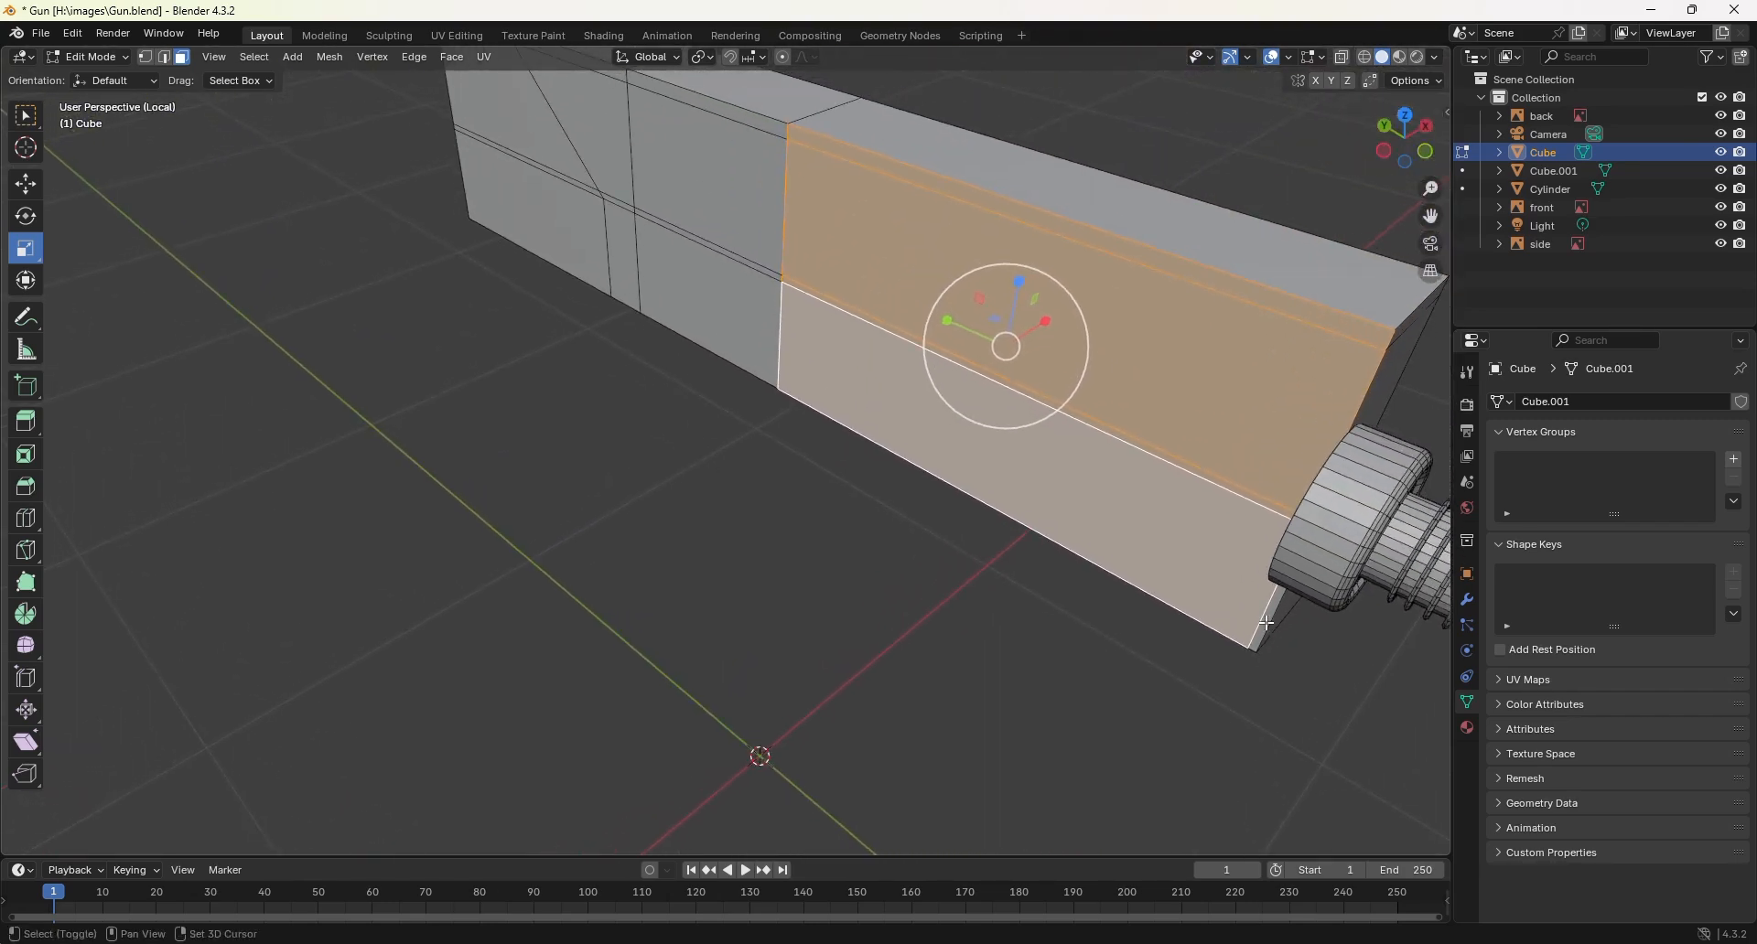
left_click(1107, 567, "shift")
middle_click_drag(736, 313, 992, 554, "shift")
left_click(976, 529, "shift")
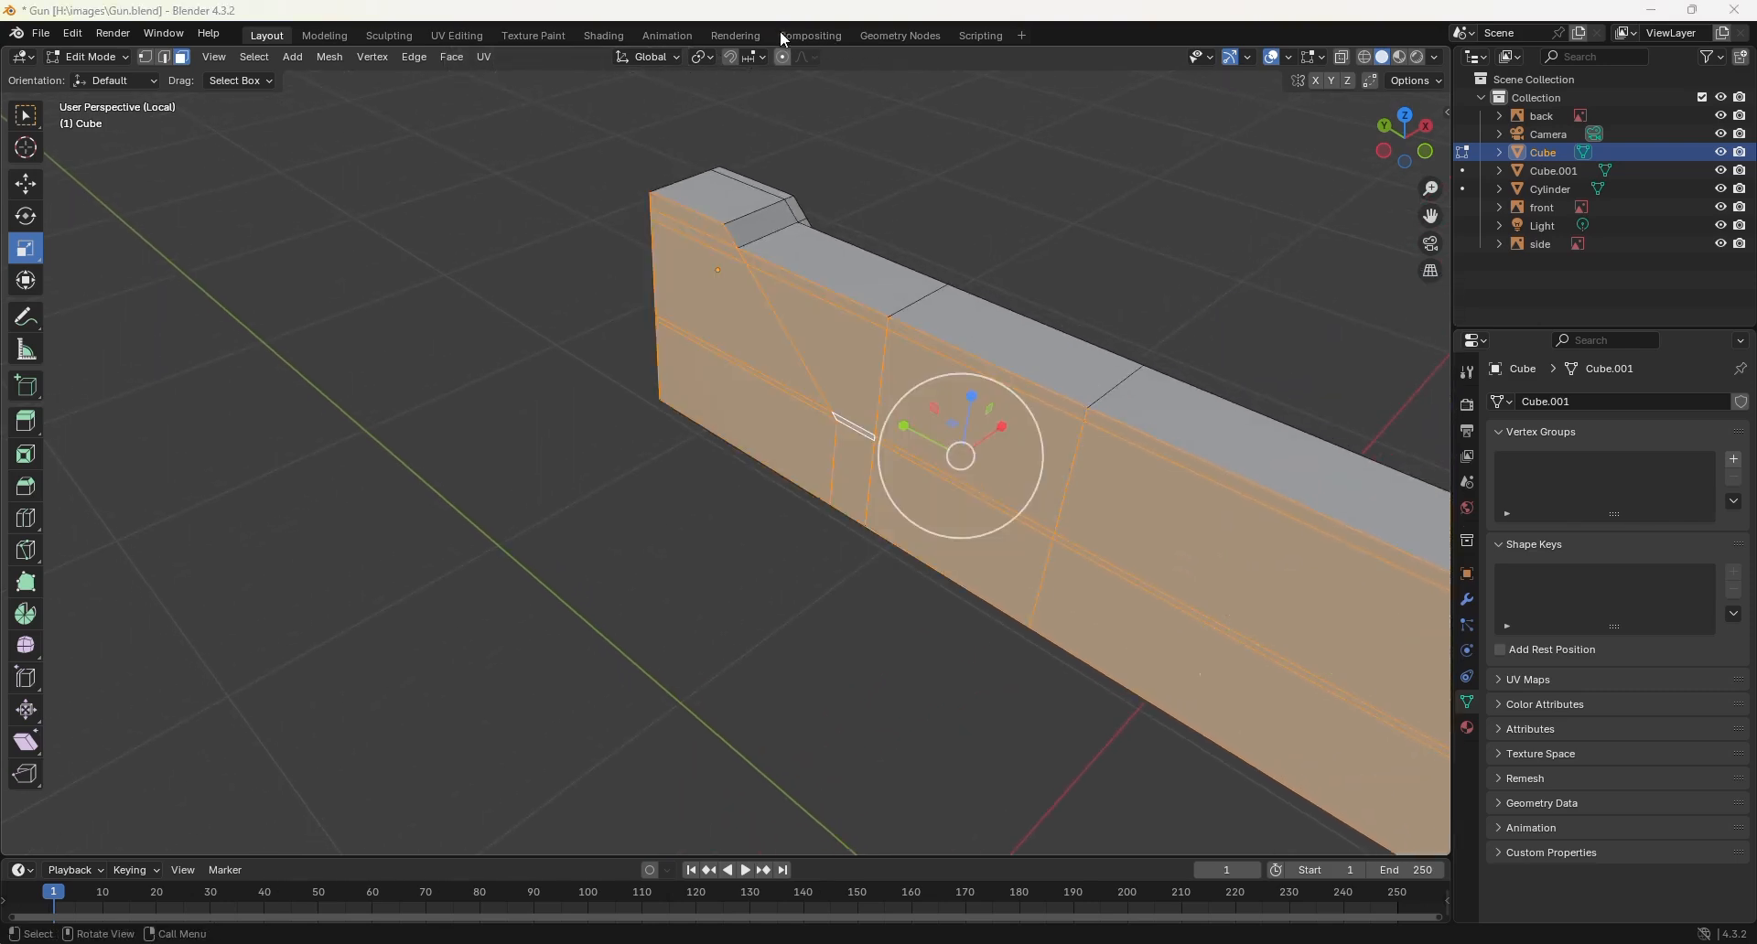
middle_click_drag(1068, 239, 1072, 236)
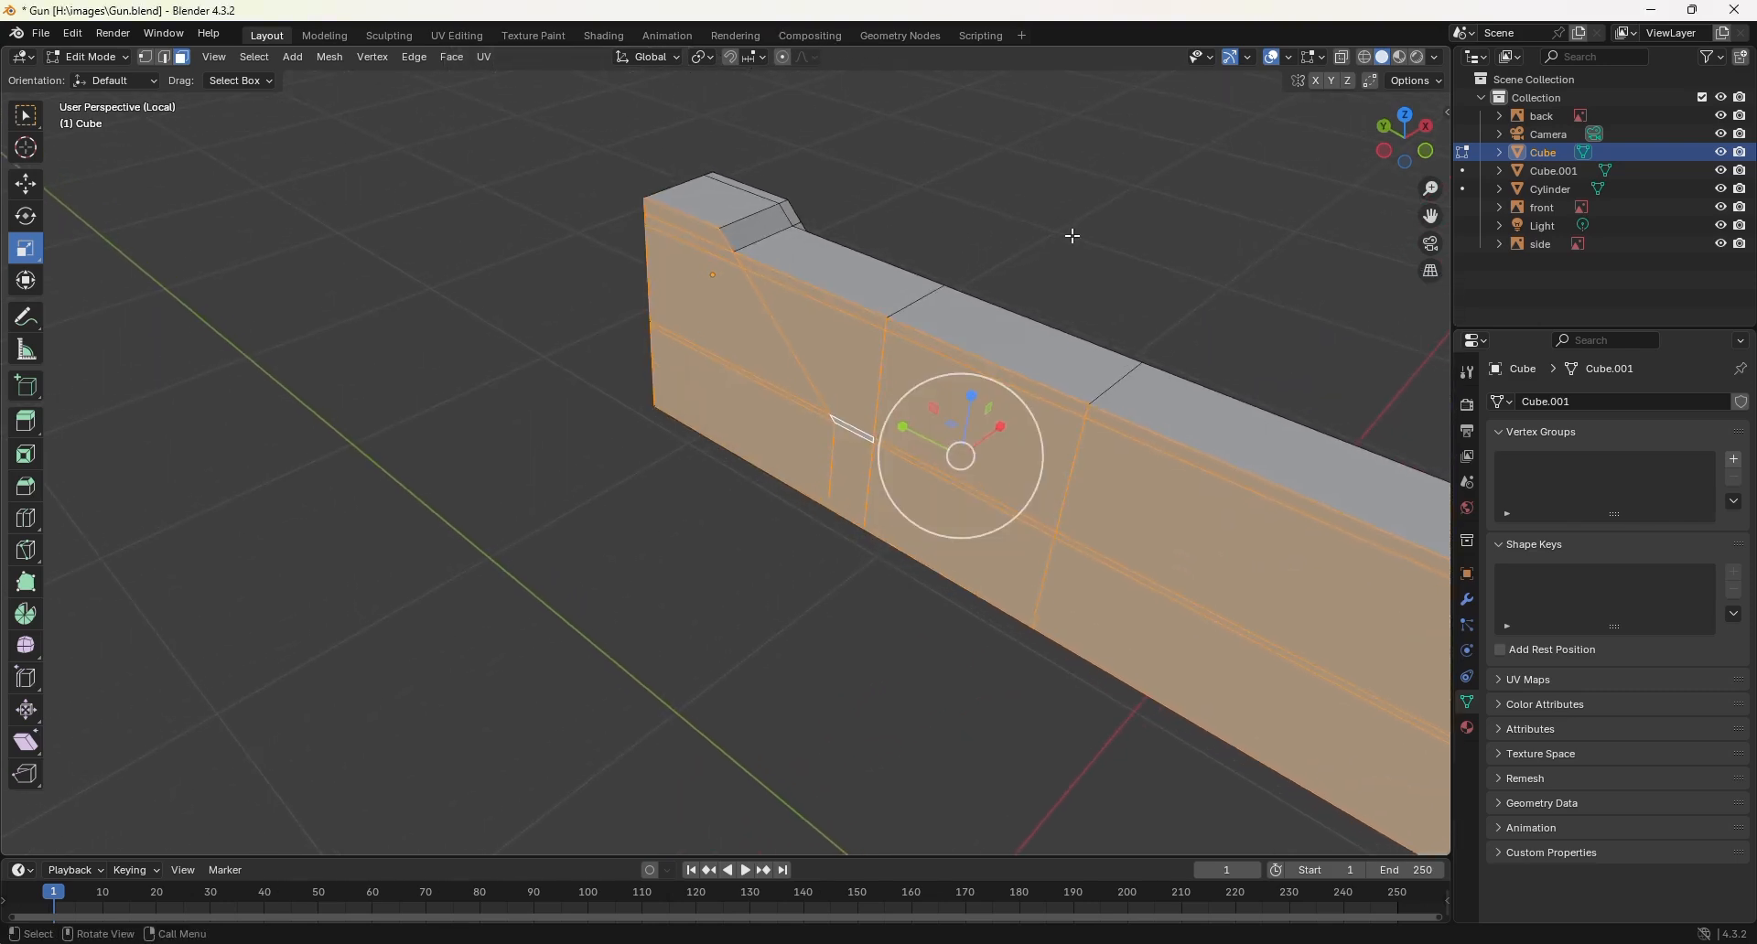
key("x")
left_click(1072, 235)
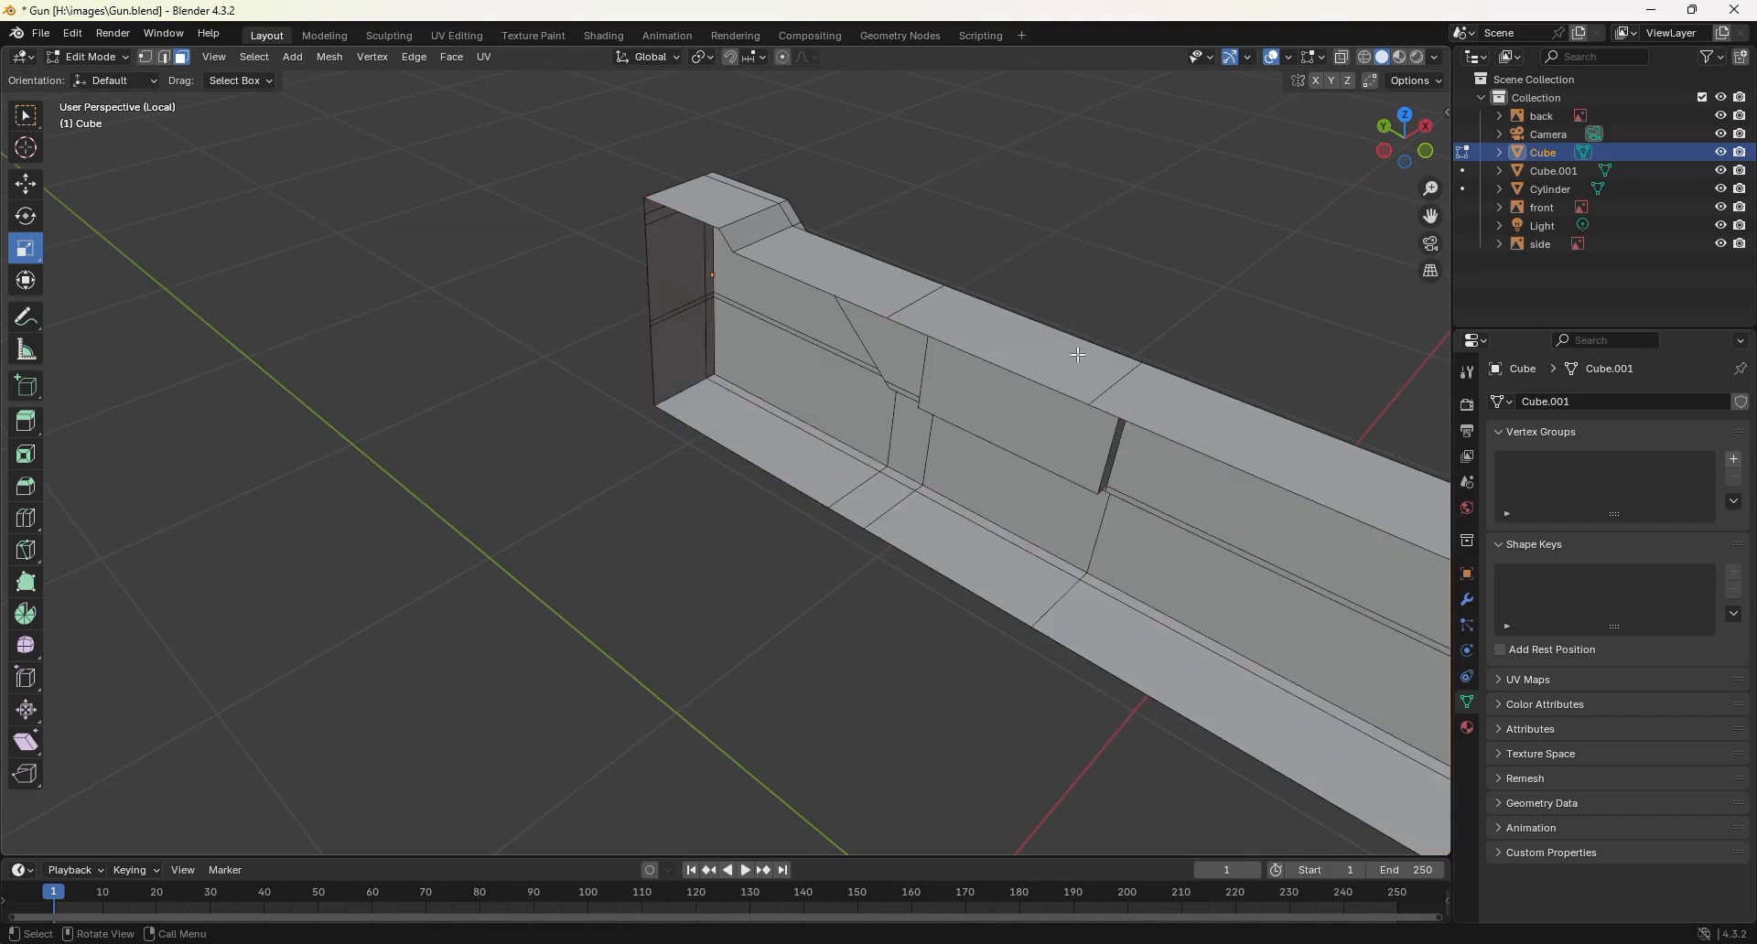
Step: In front orthographic view, add one vertical loop cut to the body near the collar's outer edge, slid to factor -0.122
middle_click_drag(1078, 355, 1090, 512)
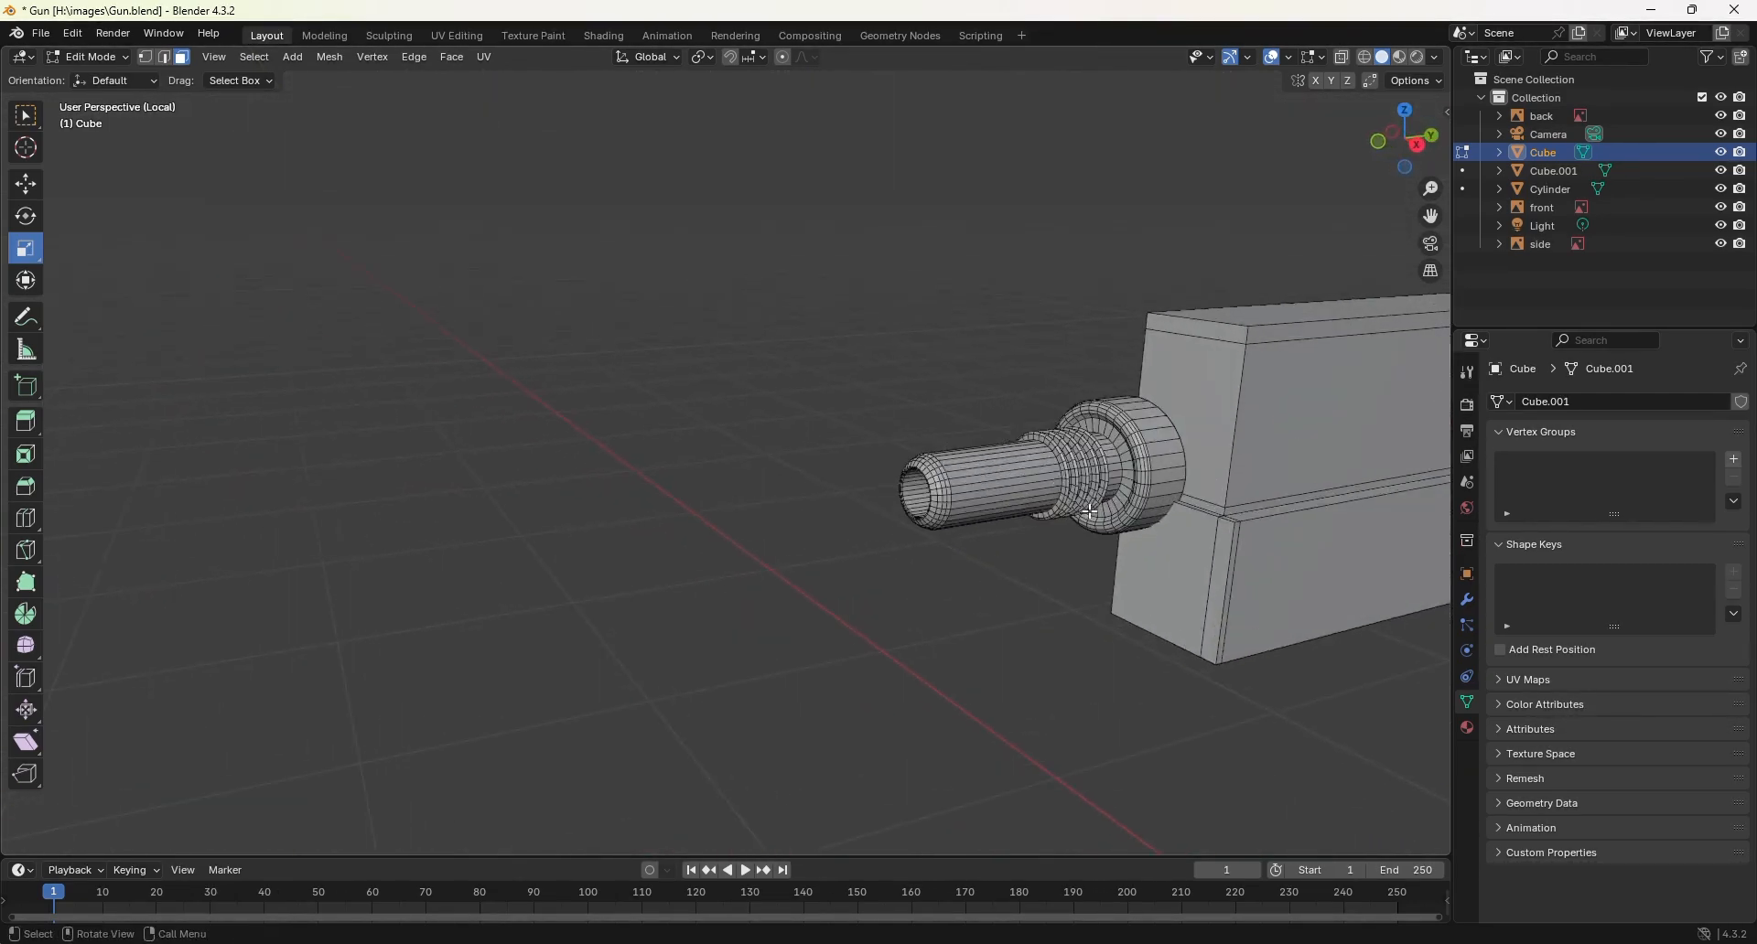
scroll(1089, 512, "up", 5)
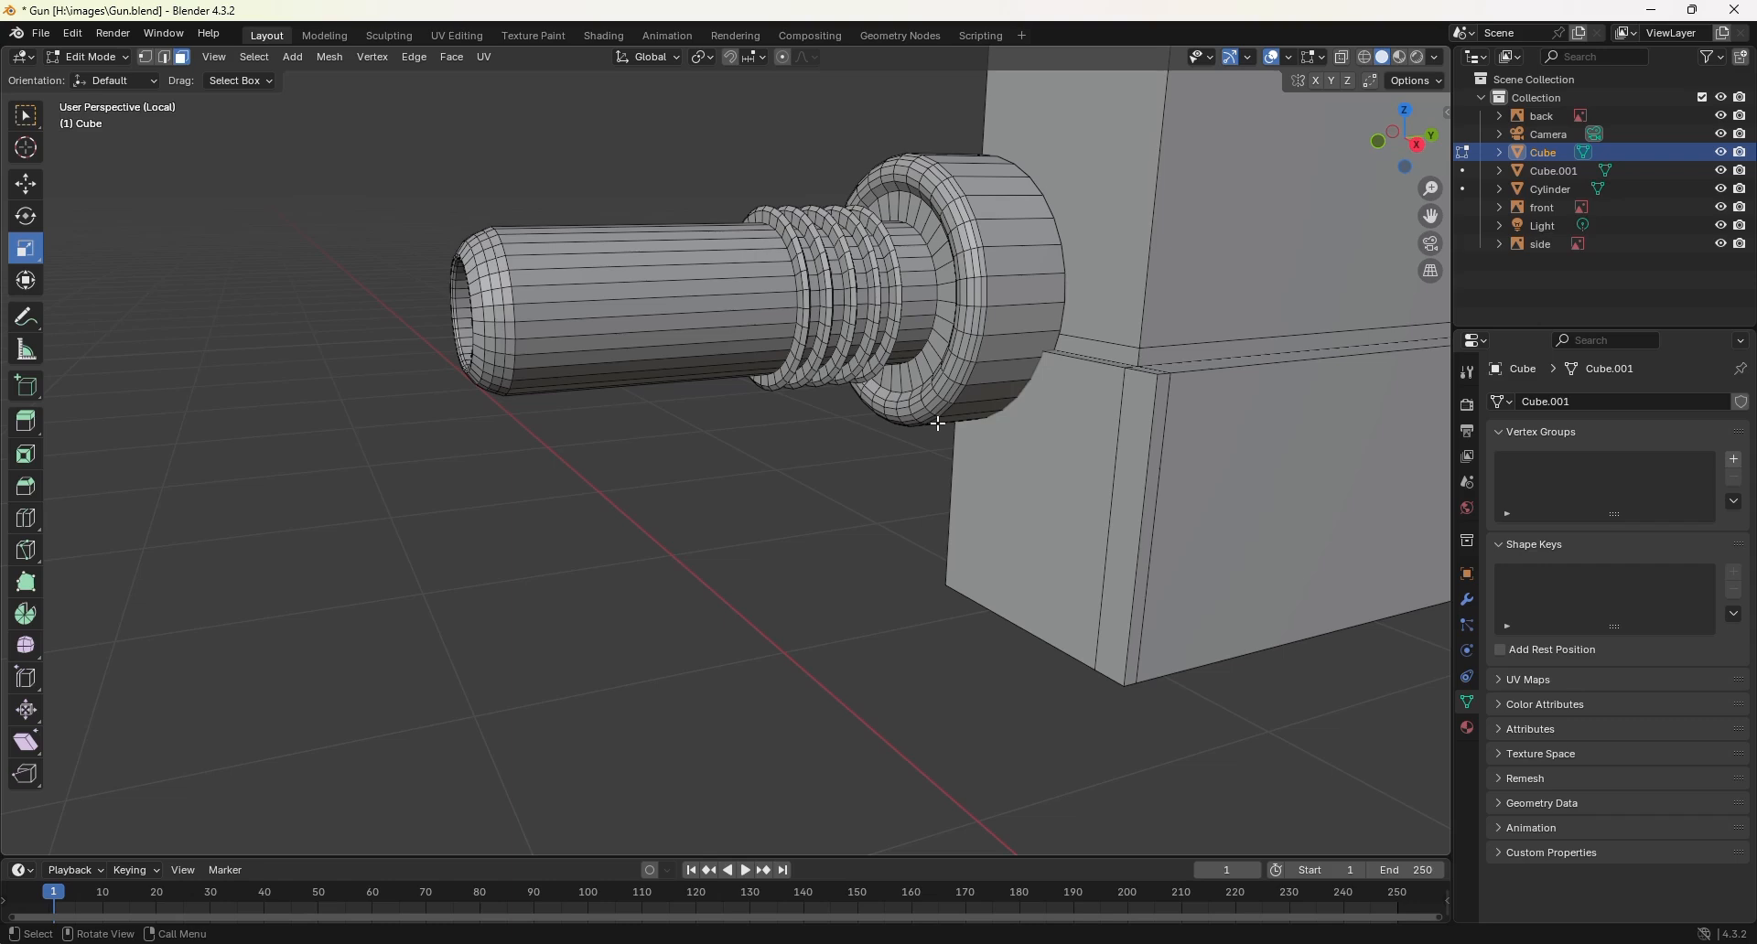
middle_click_drag(1169, 417, 1249, 408)
key("KP_5")
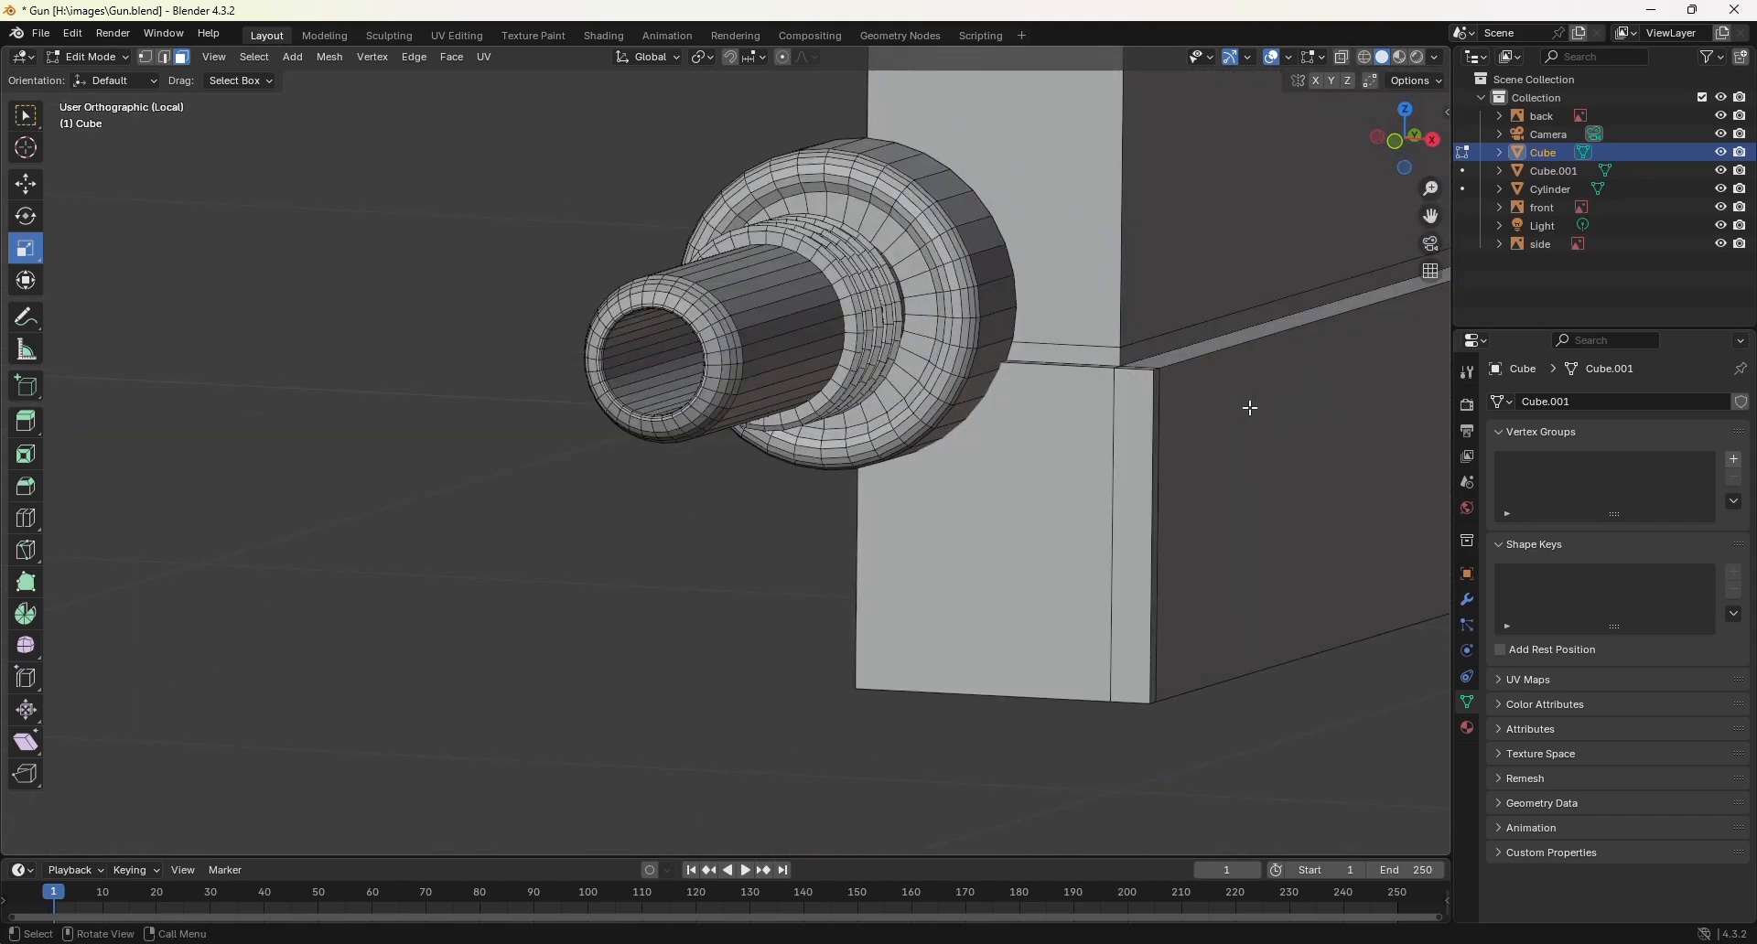
key("KP_1")
middle_click_drag(963, 412, 1006, 406, "shift")
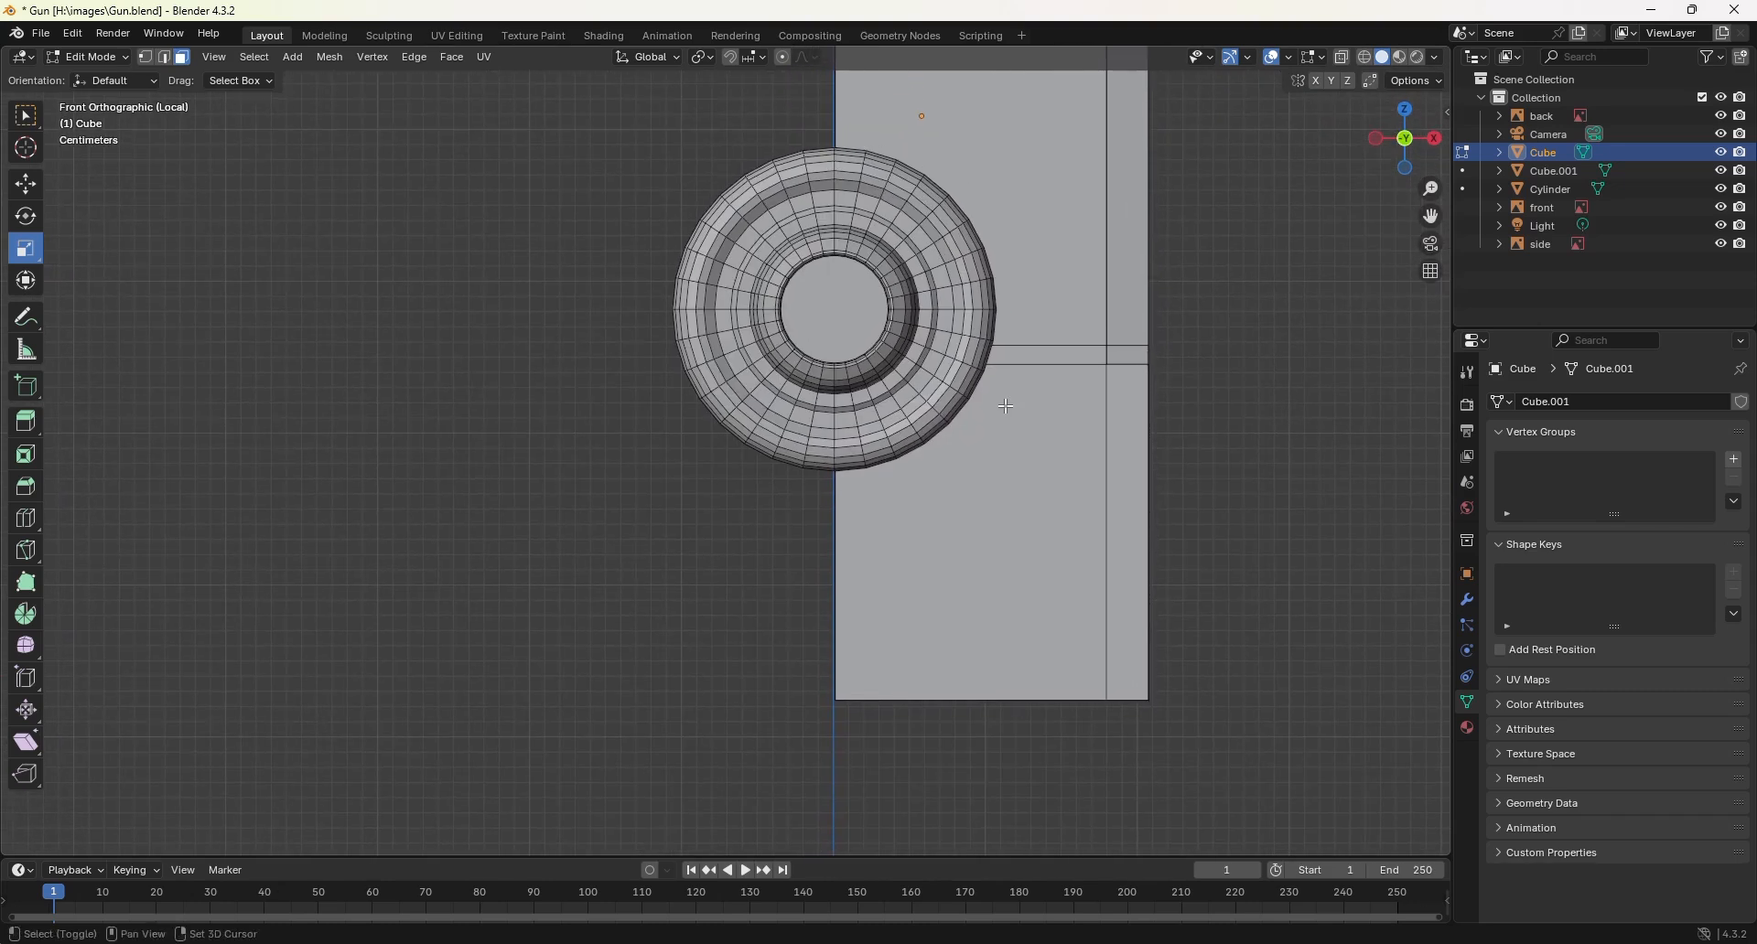
key("ctrl+r")
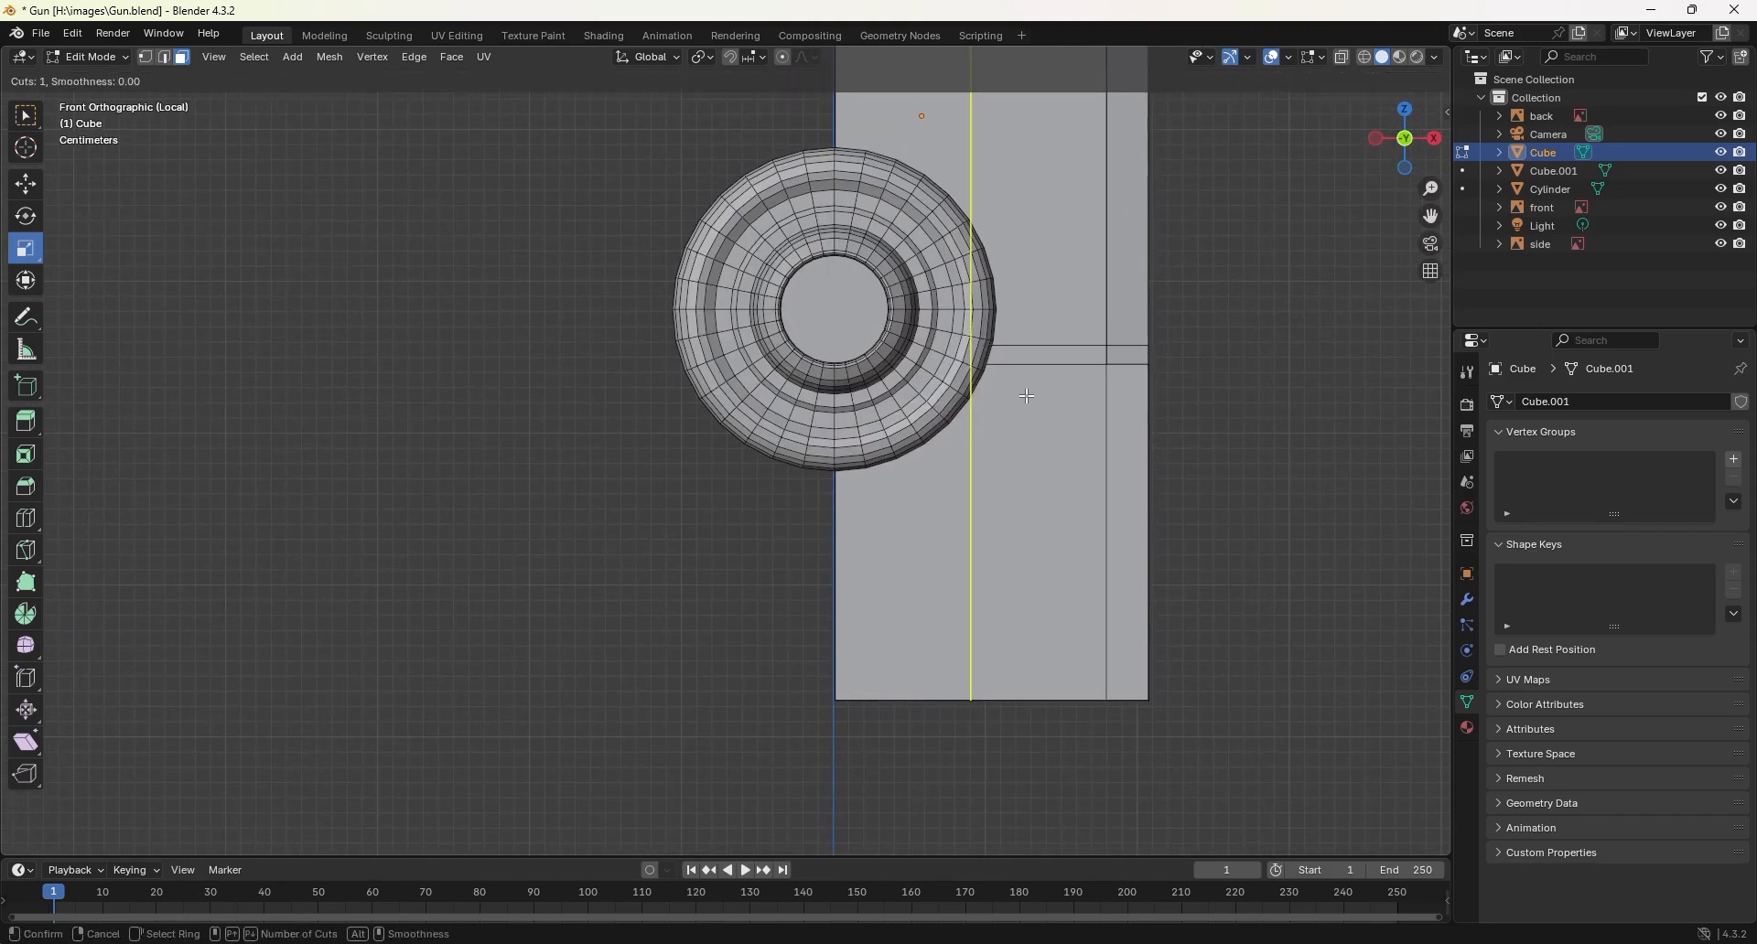
left_click(1016, 384)
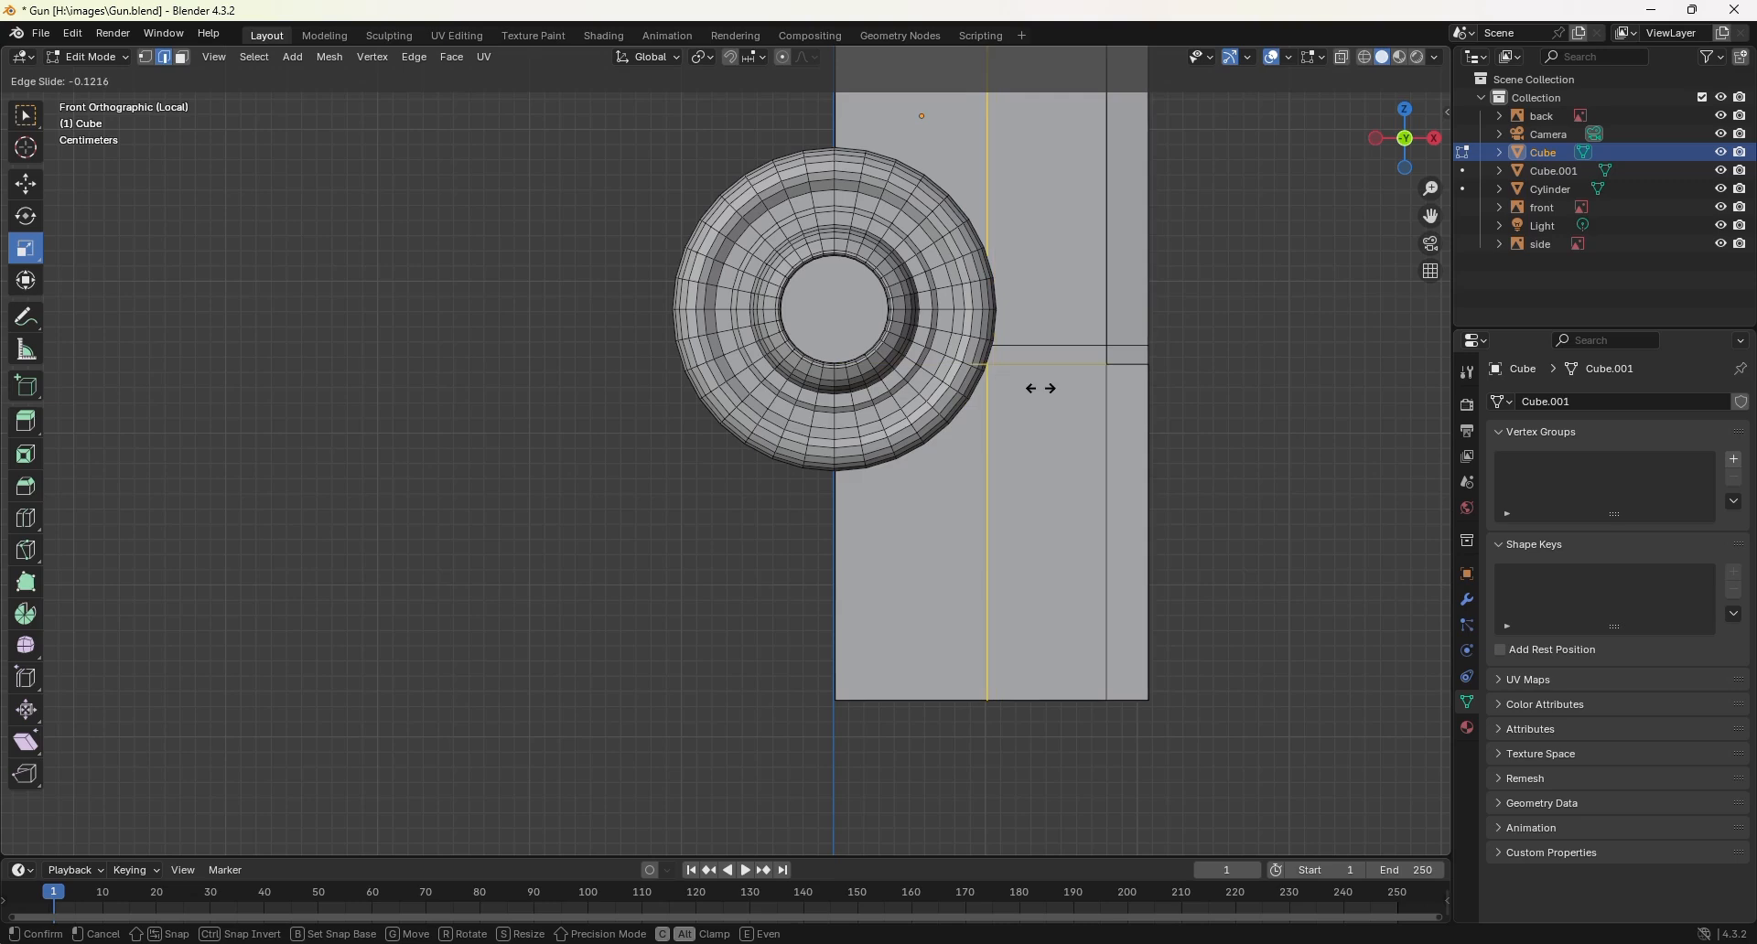
left_click(1042, 388)
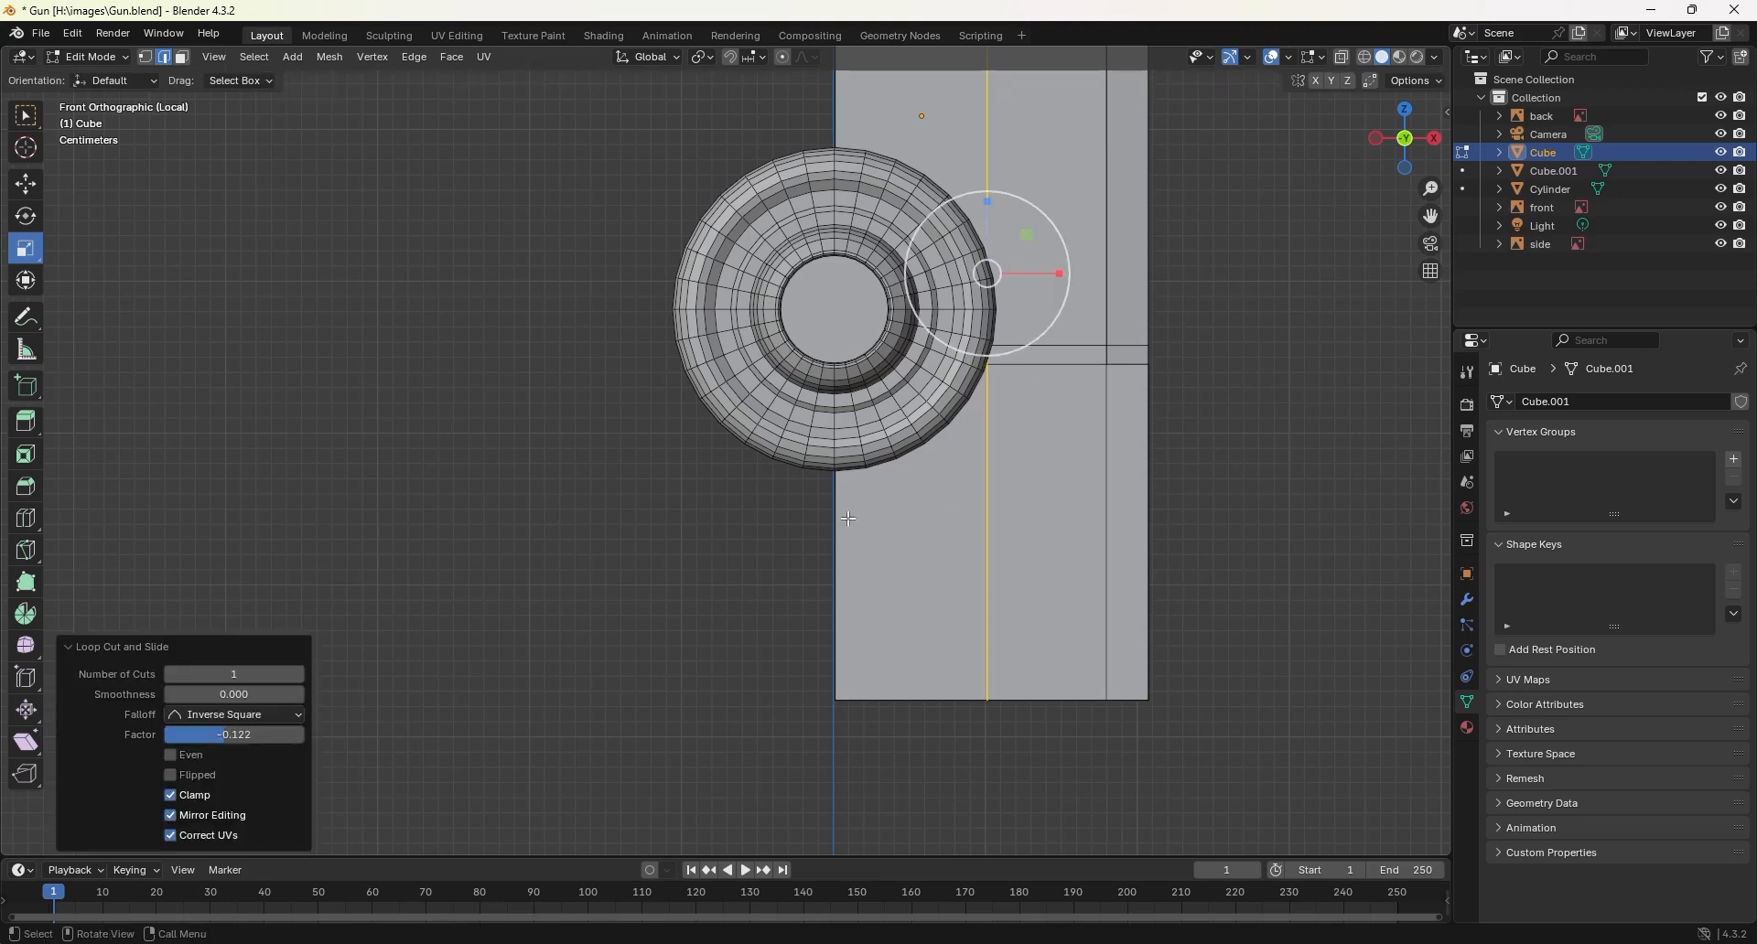
Step: Add four evenly spaced vertical loop cuts between the body's centre line and the new loop, without sliding them
key("ctrl+r")
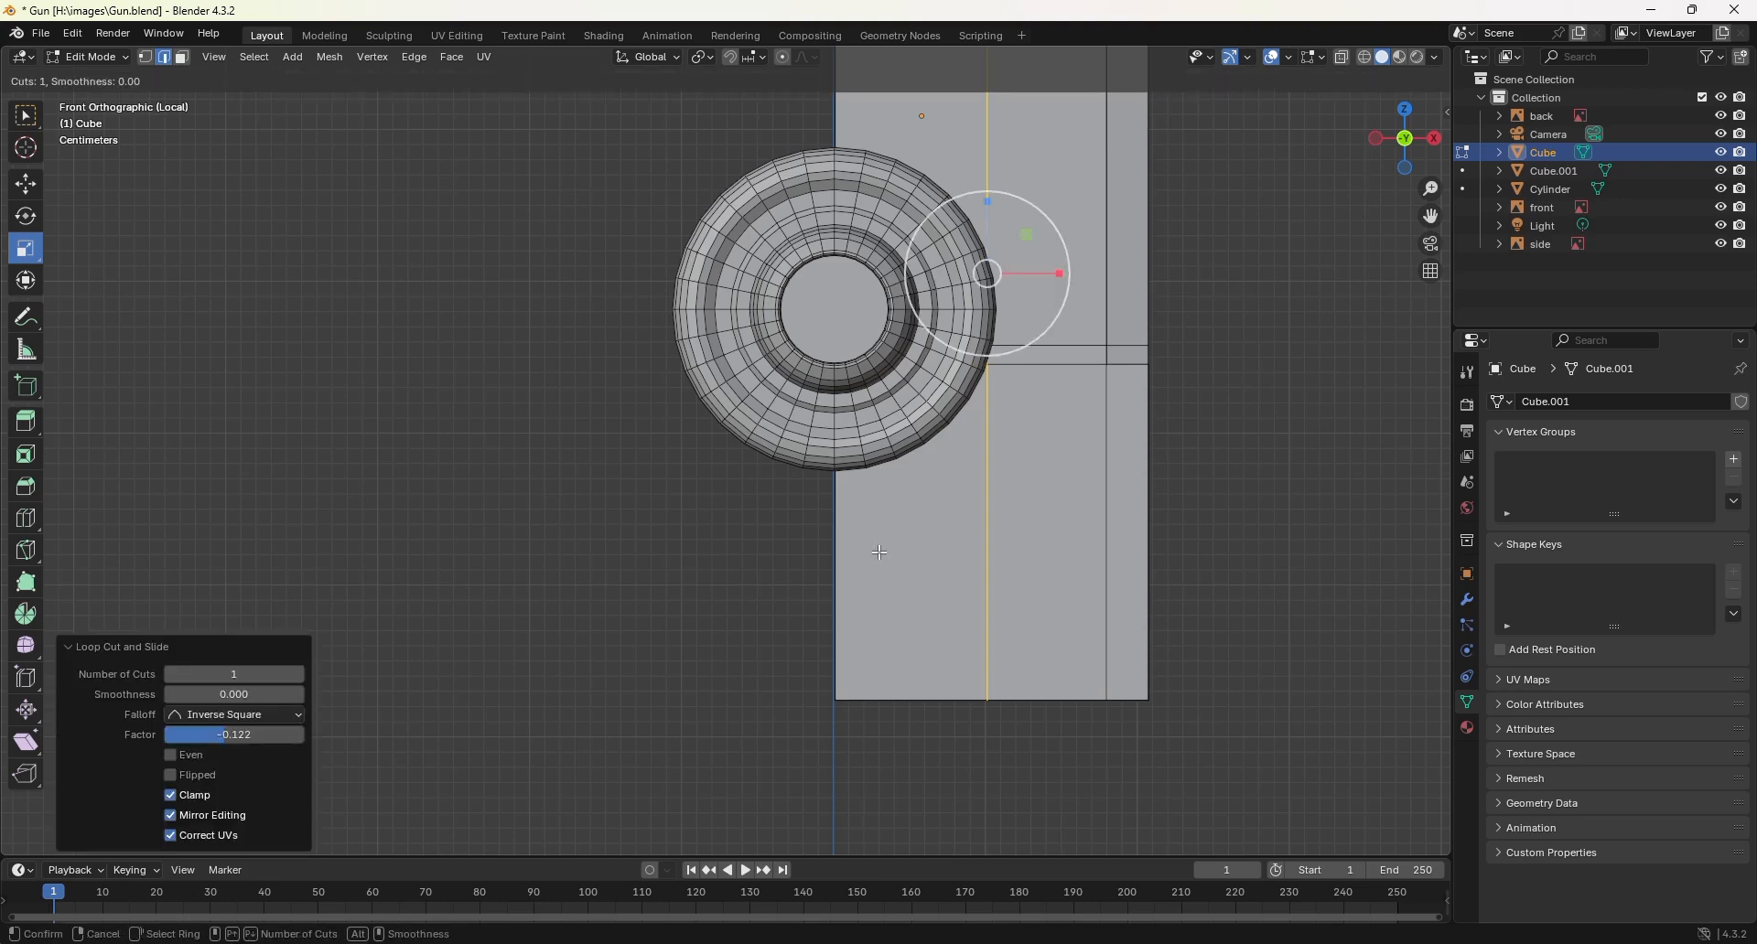
scroll(906, 693, "up", 1)
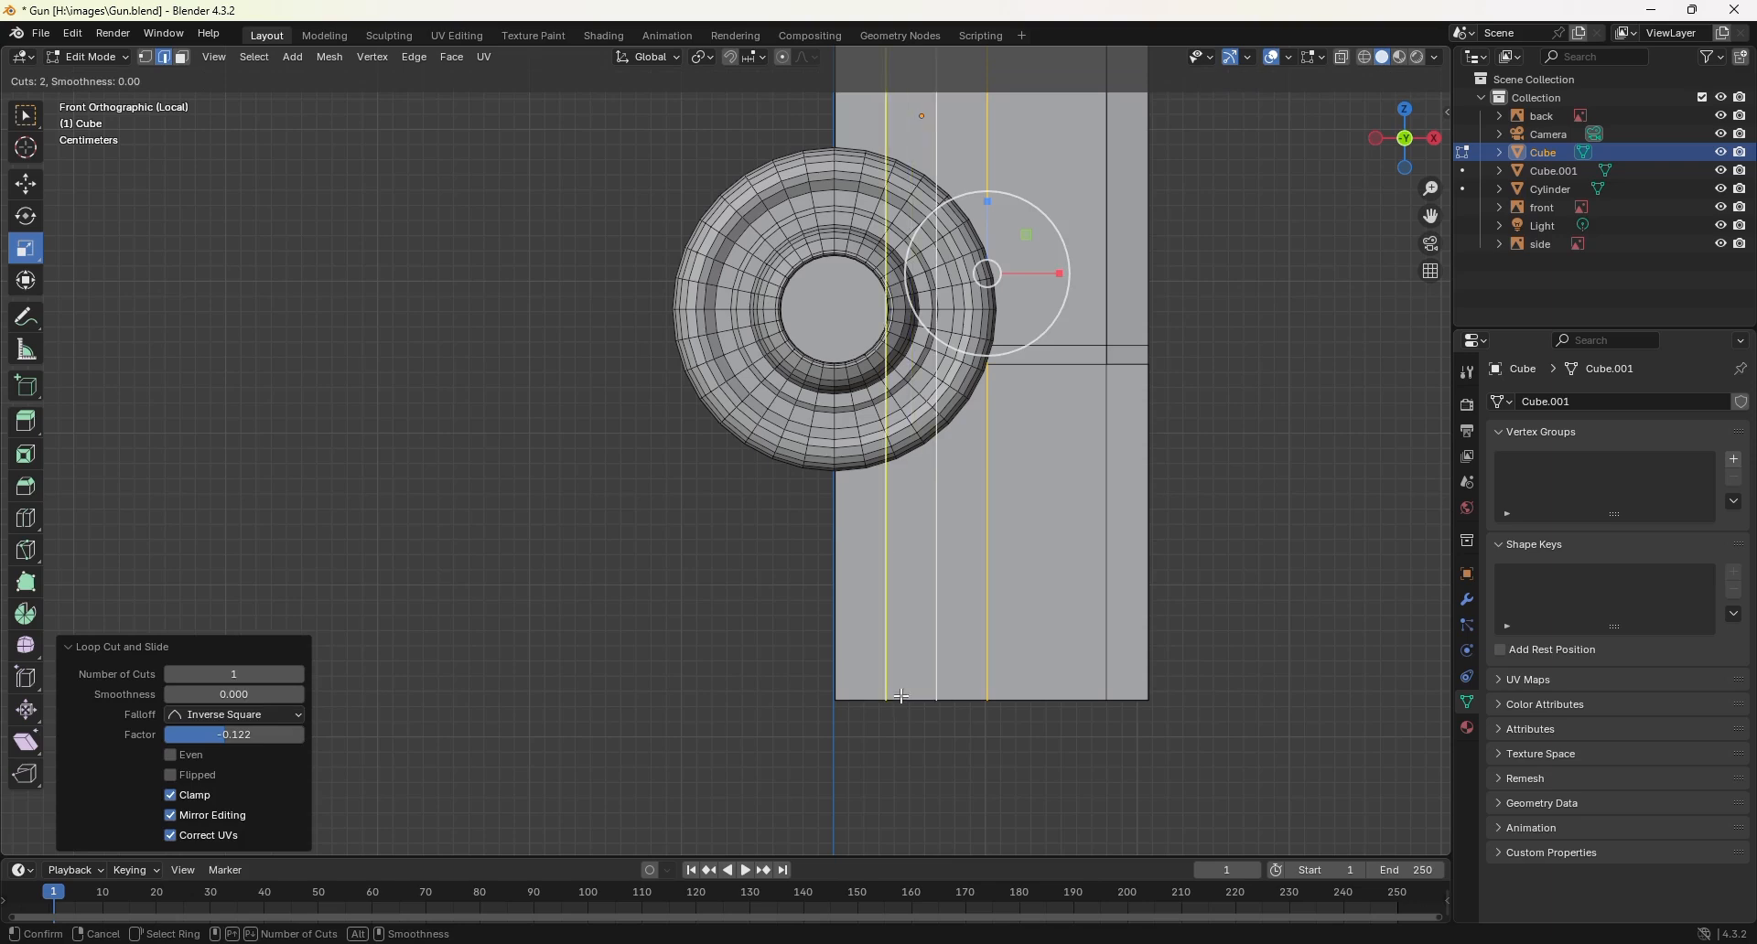
scroll(901, 695, "up", 2)
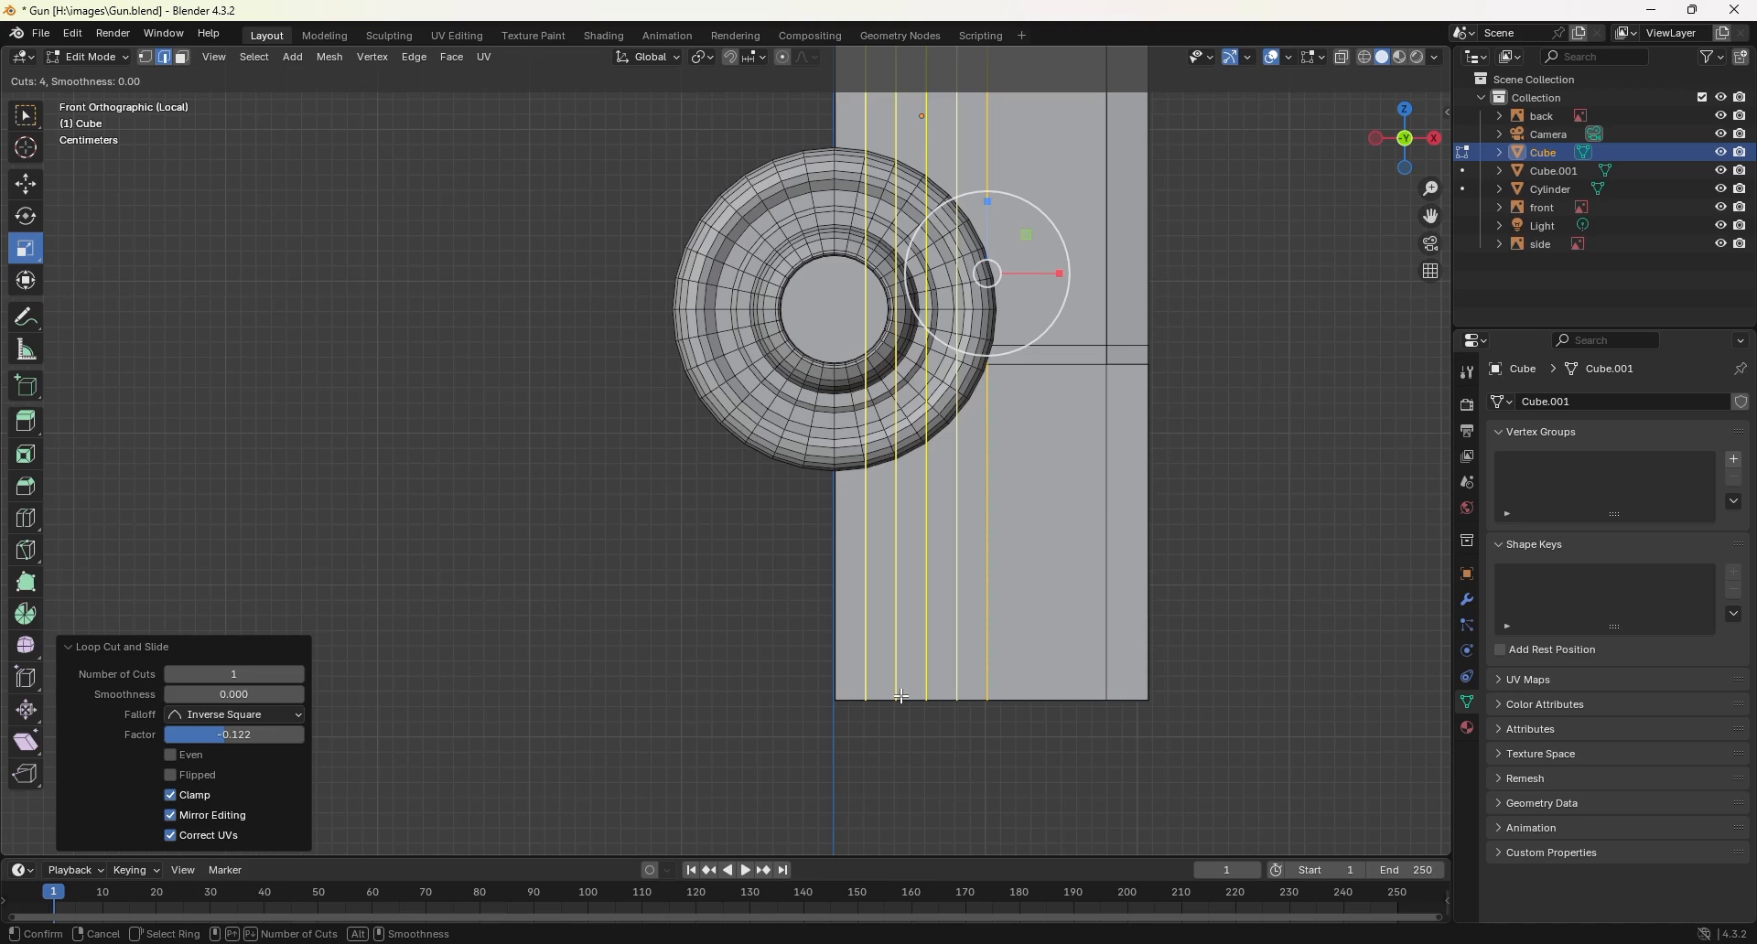
left_click(902, 695)
right_click(902, 696)
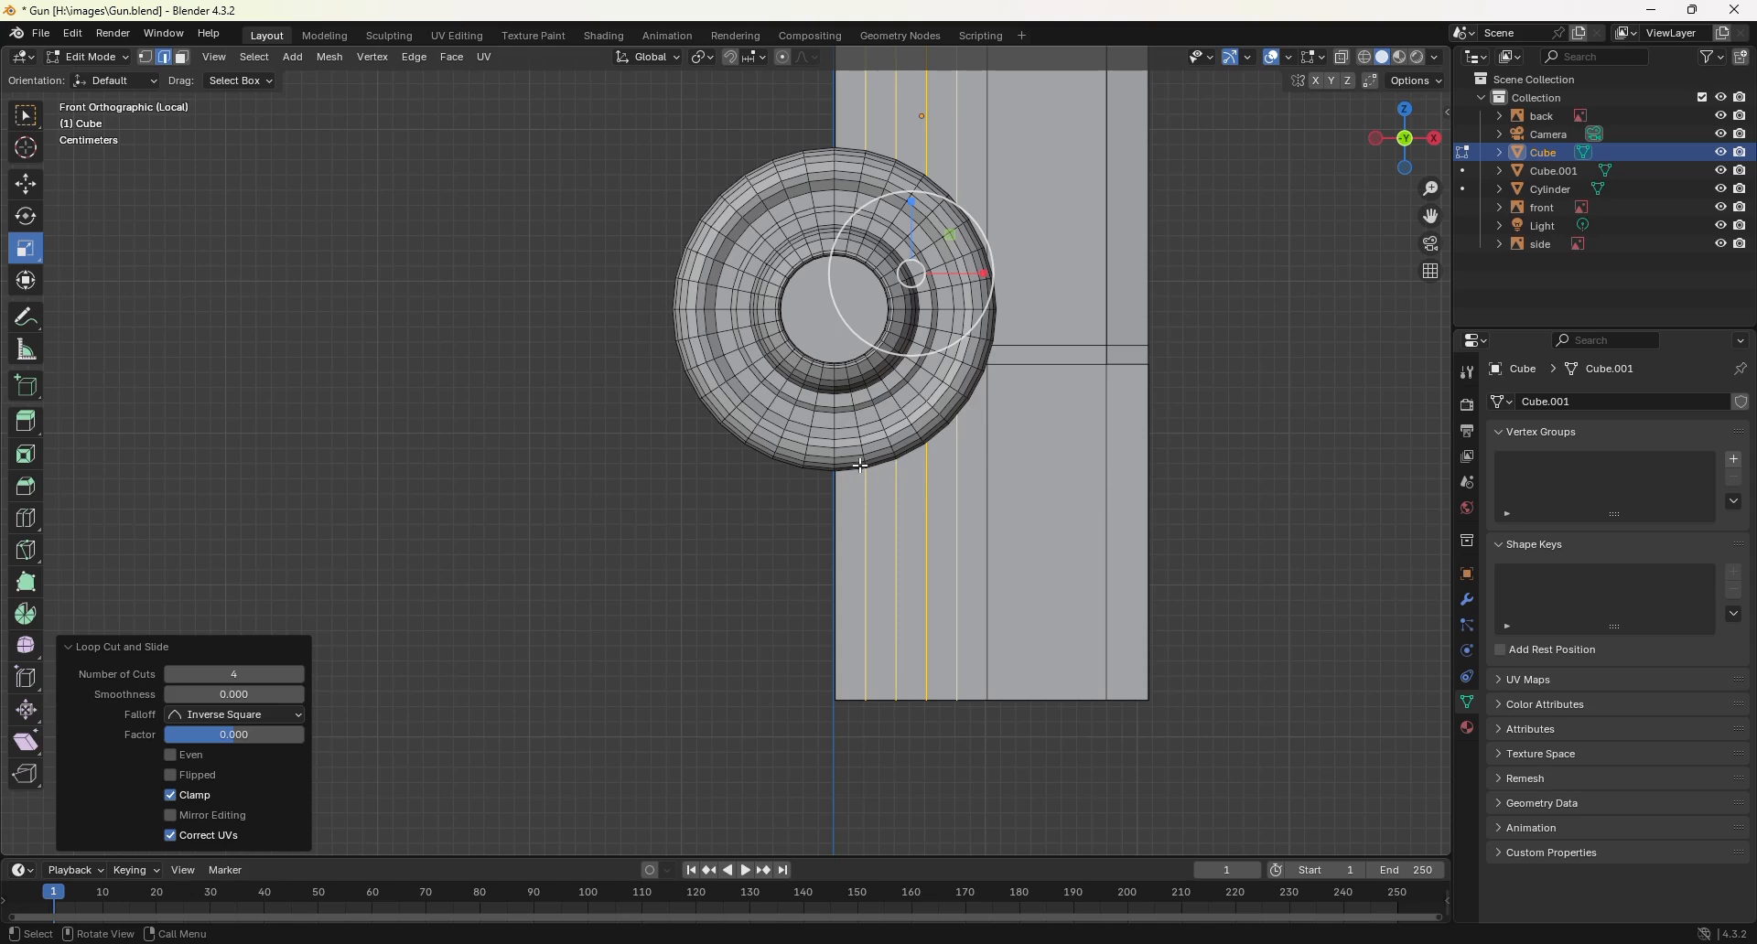
Step: Add one horizontal loop cut across the lower body at the collar's lower edge, slid to factor -0.361
key("ctrl+r")
left_click(925, 471)
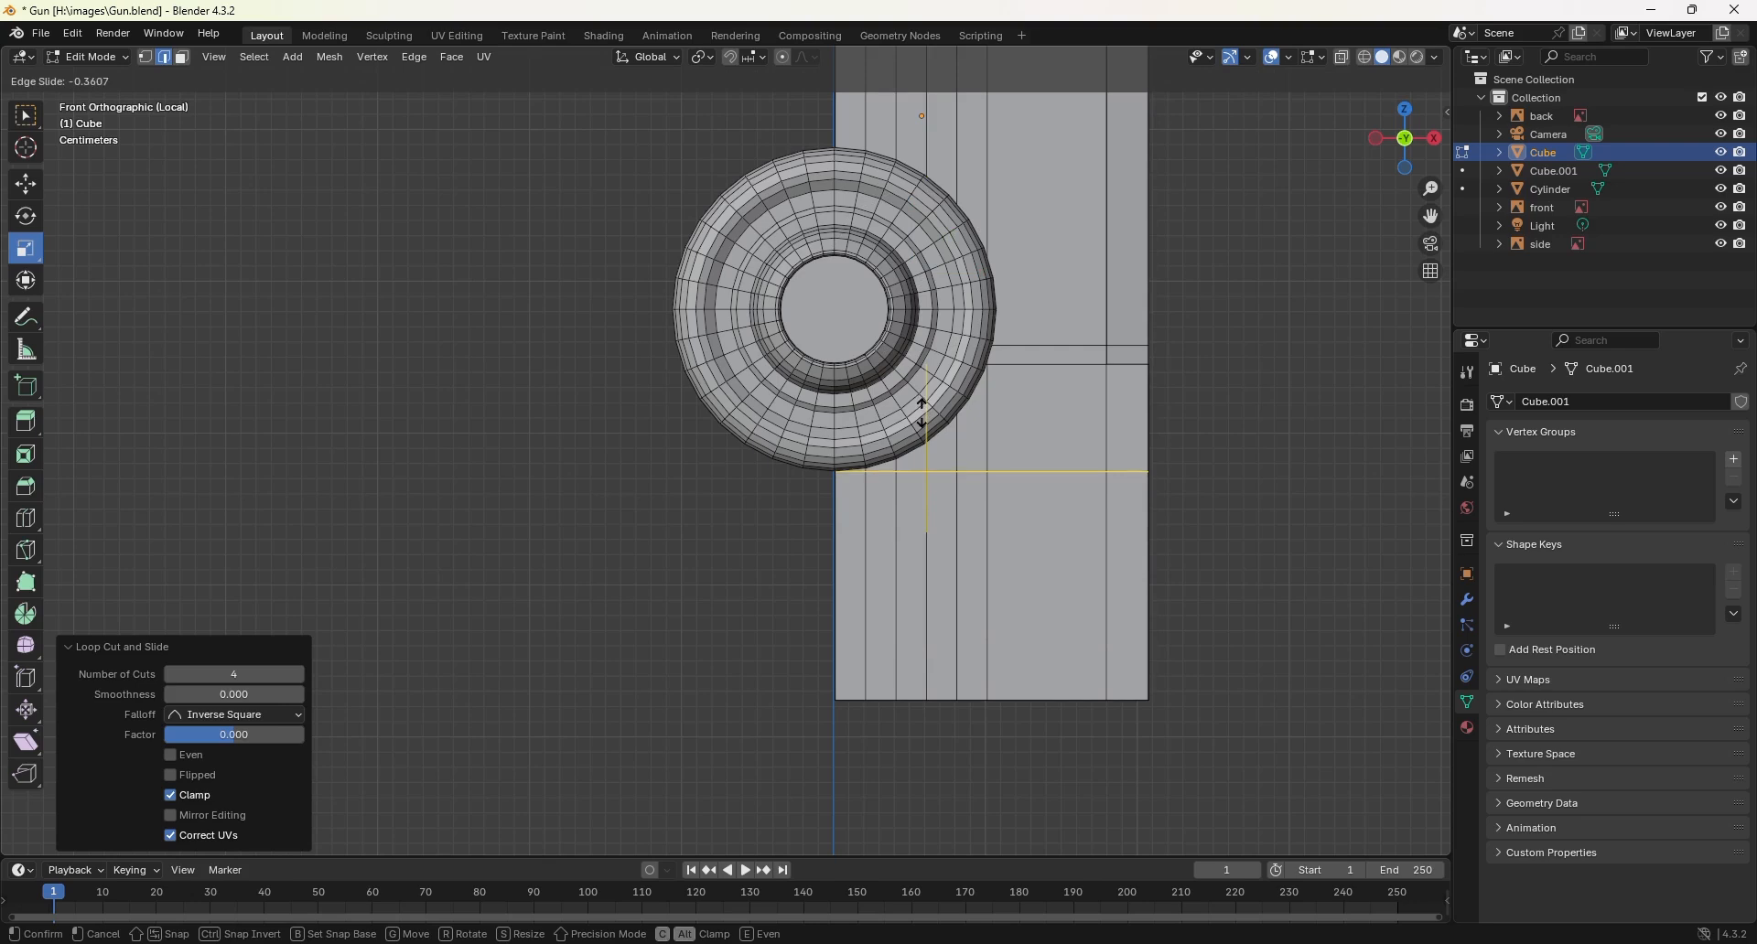
left_click(923, 411)
Step: Delete the body's front faces between the collar's lower edge and the ledge, together with the narrow ledge faces directly above them
middle_click_drag(924, 416, 1067, 498)
middle_click_drag(831, 495, 759, 423)
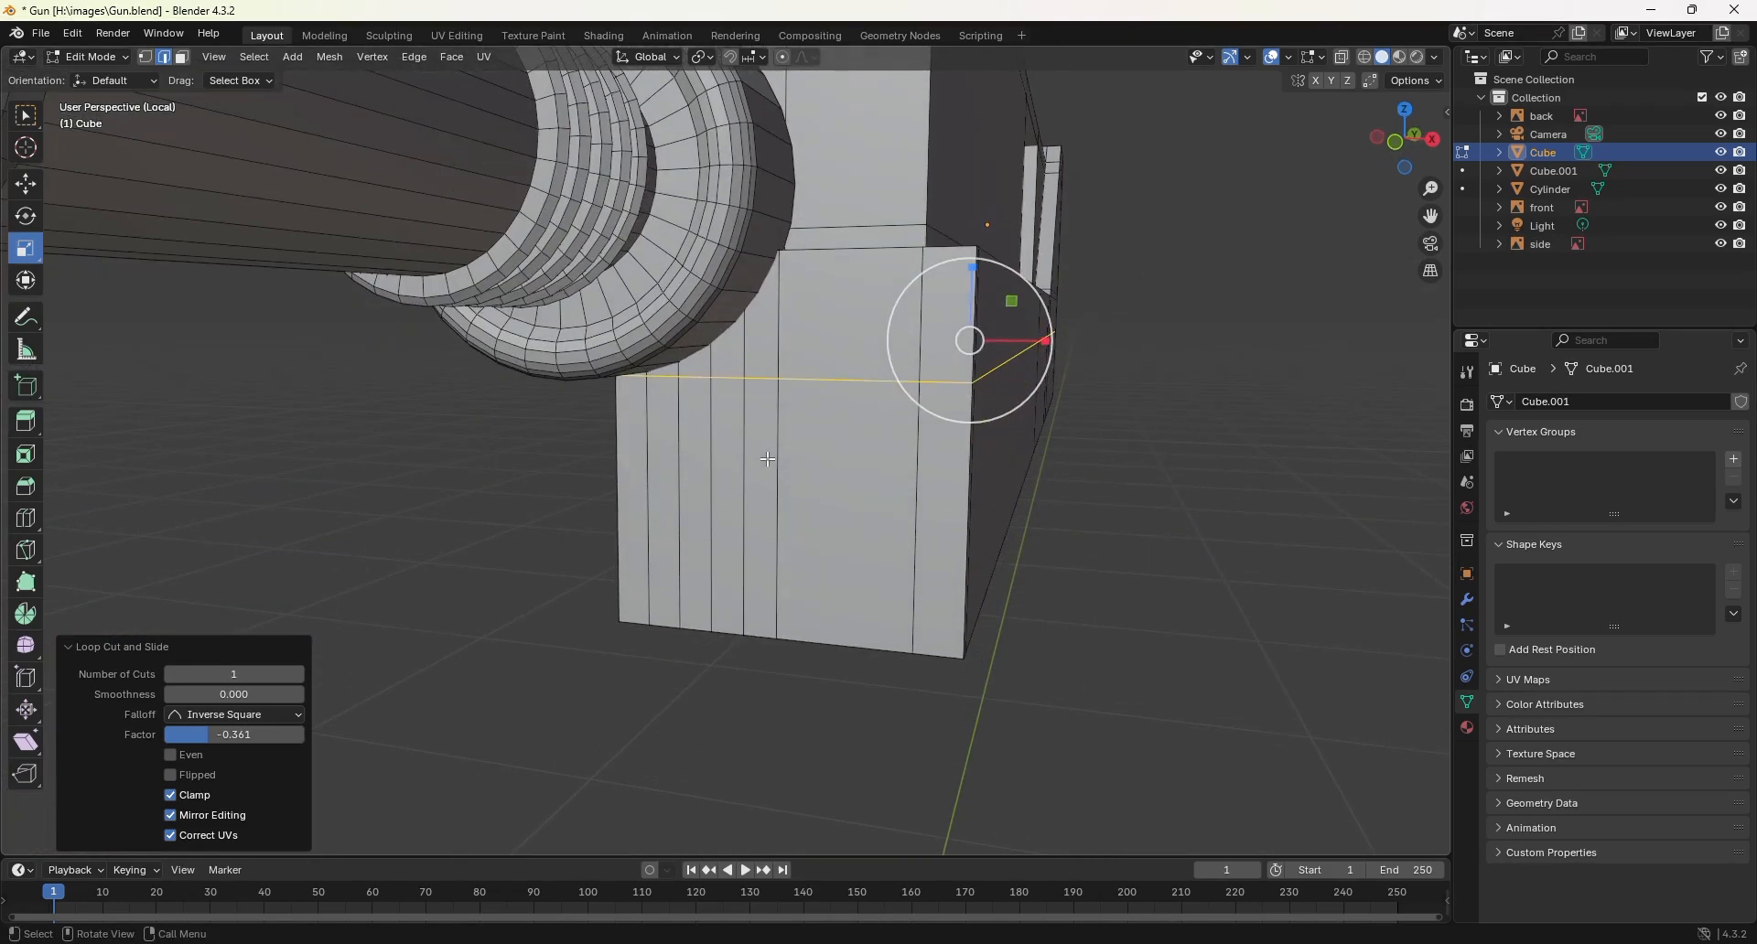
left_click(183, 57)
left_click(764, 316)
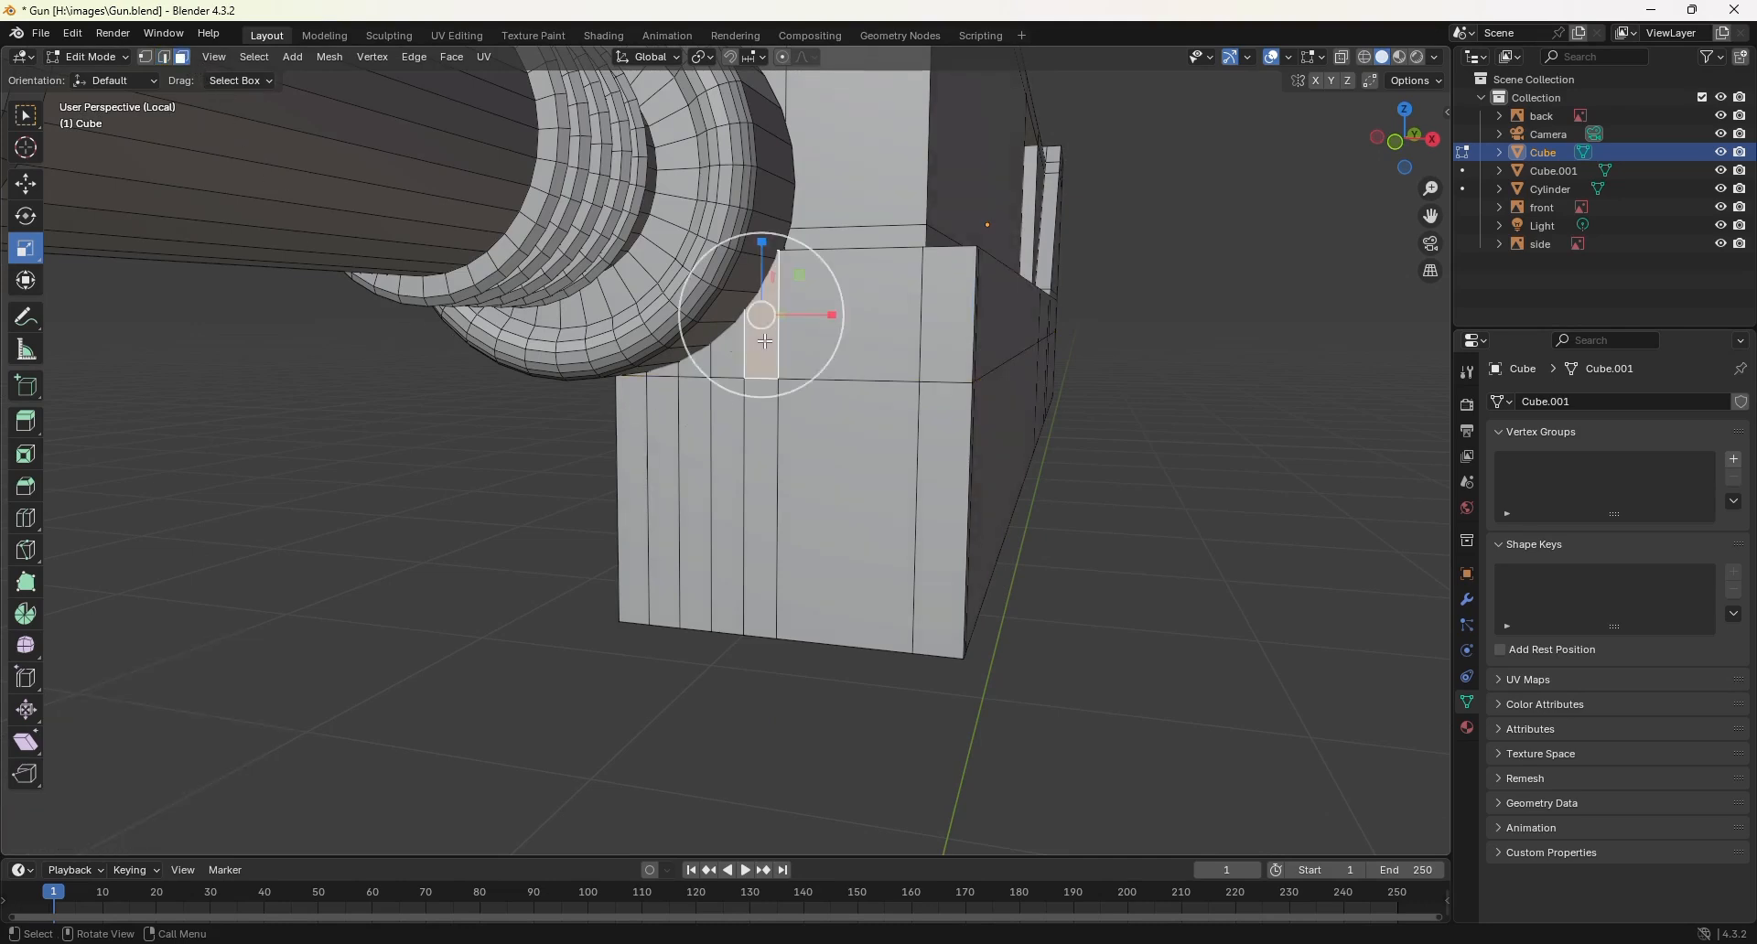
left_click(709, 364, "shift")
left_click(693, 371, "shift")
left_click(659, 374, "shift")
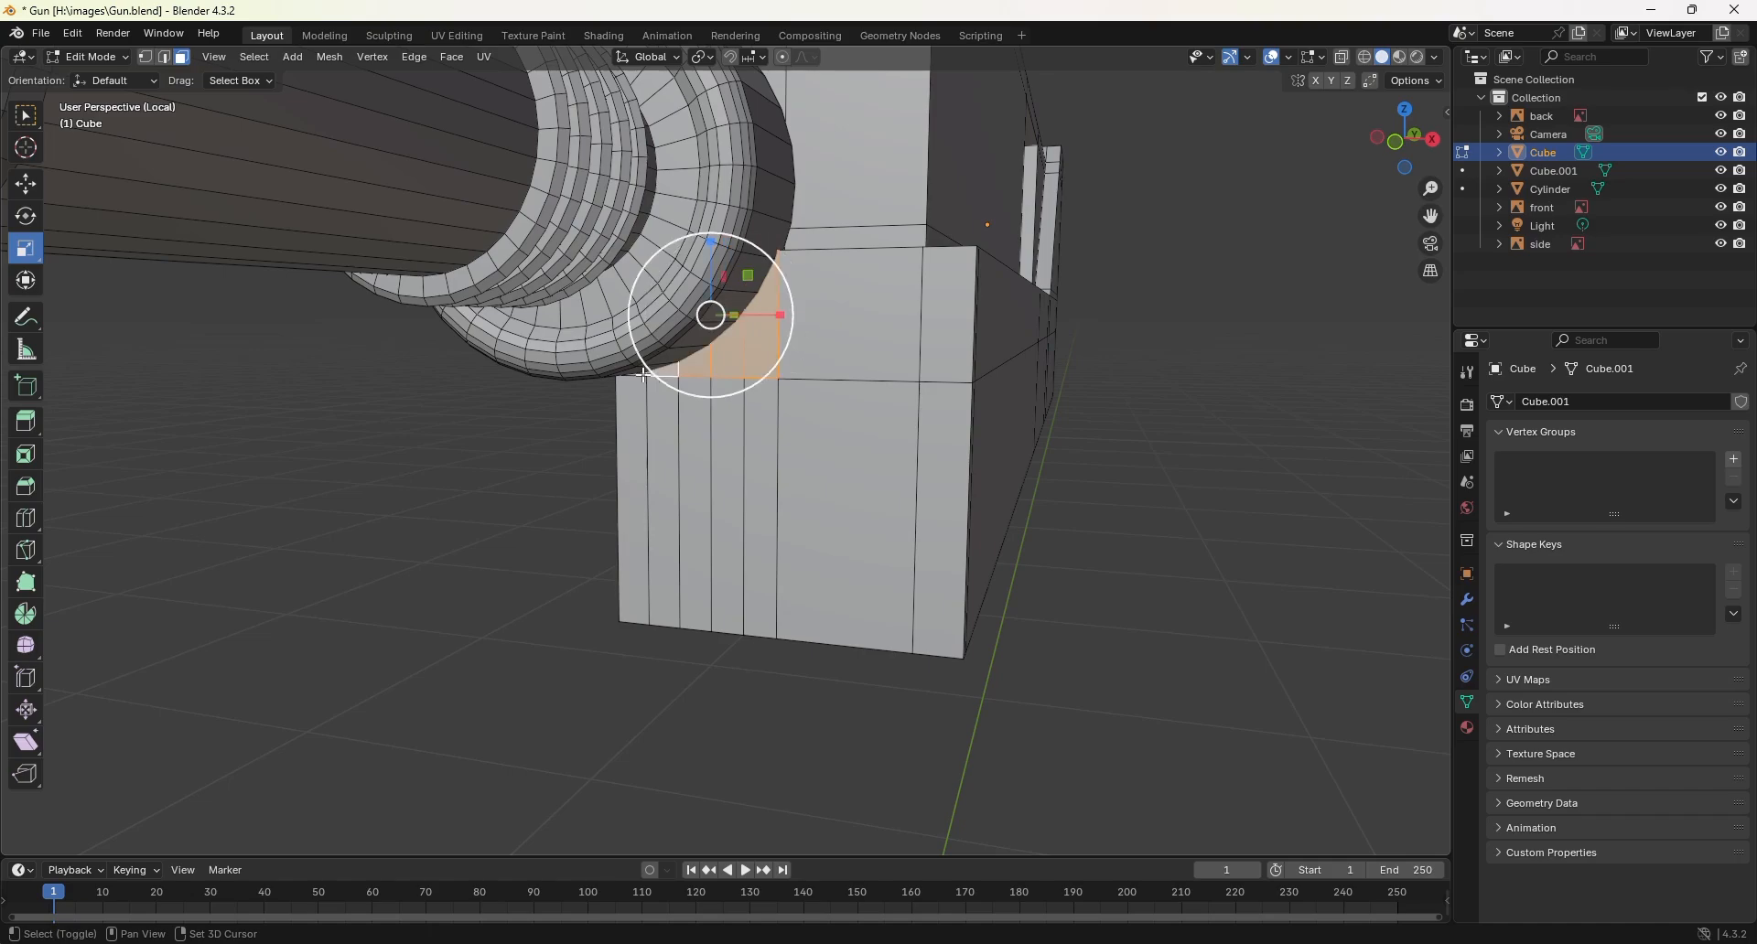
mouse_move(981, 401)
middle_mouse_down()
mouse_move(918, 521)
mouse_move(1194, 565)
mouse_move(964, 459)
mouse_move(878, 497)
mouse_move(888, 473)
middle_mouse_up()
key("z")
key("4")
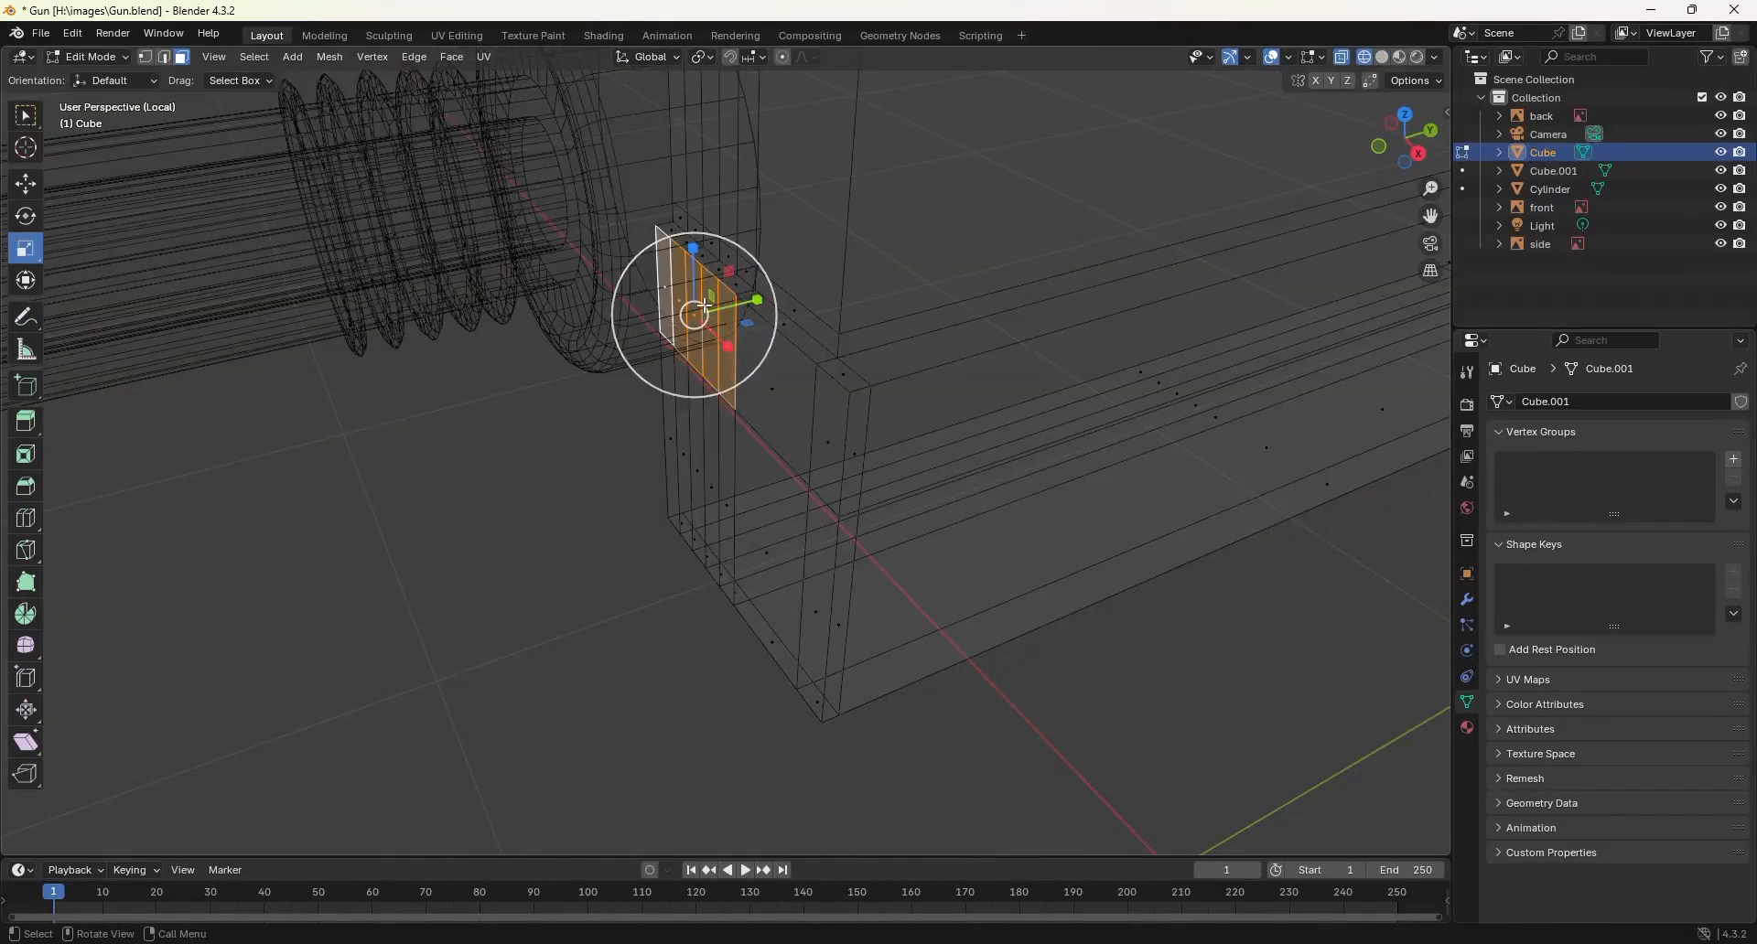
scroll(704, 304, "up", 1)
middle_click_drag(697, 276, 822, 420)
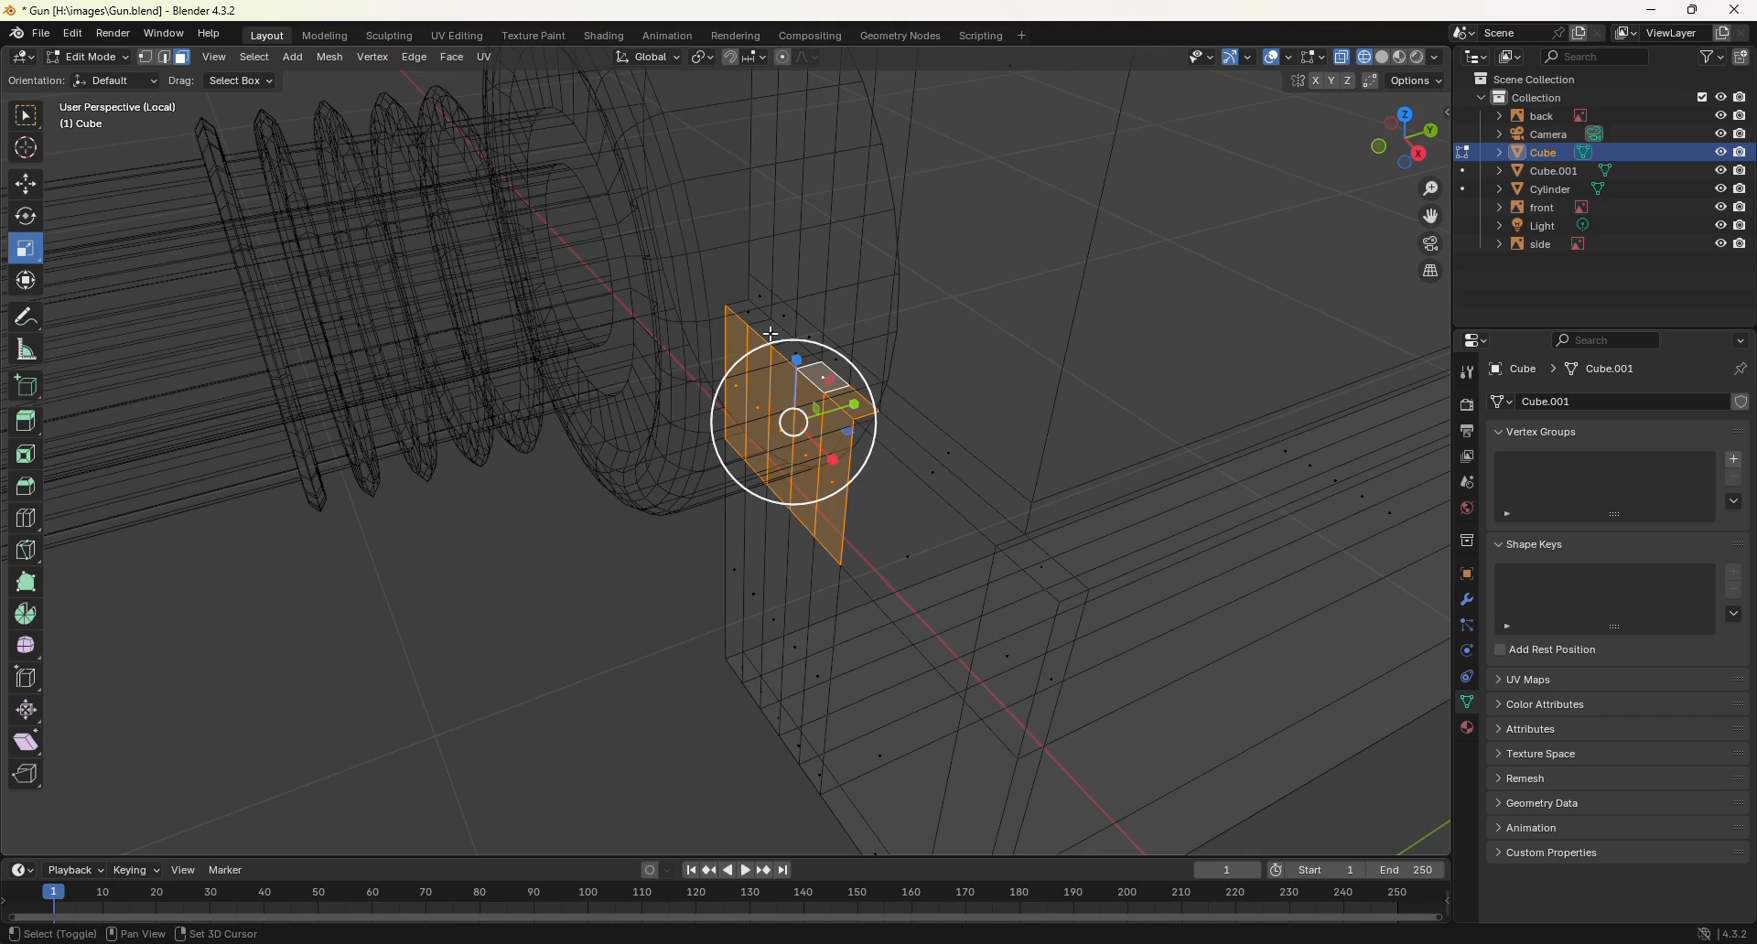
left_click(791, 352, "shift")
left_click(770, 332, "shift")
left_click(746, 312, "shift")
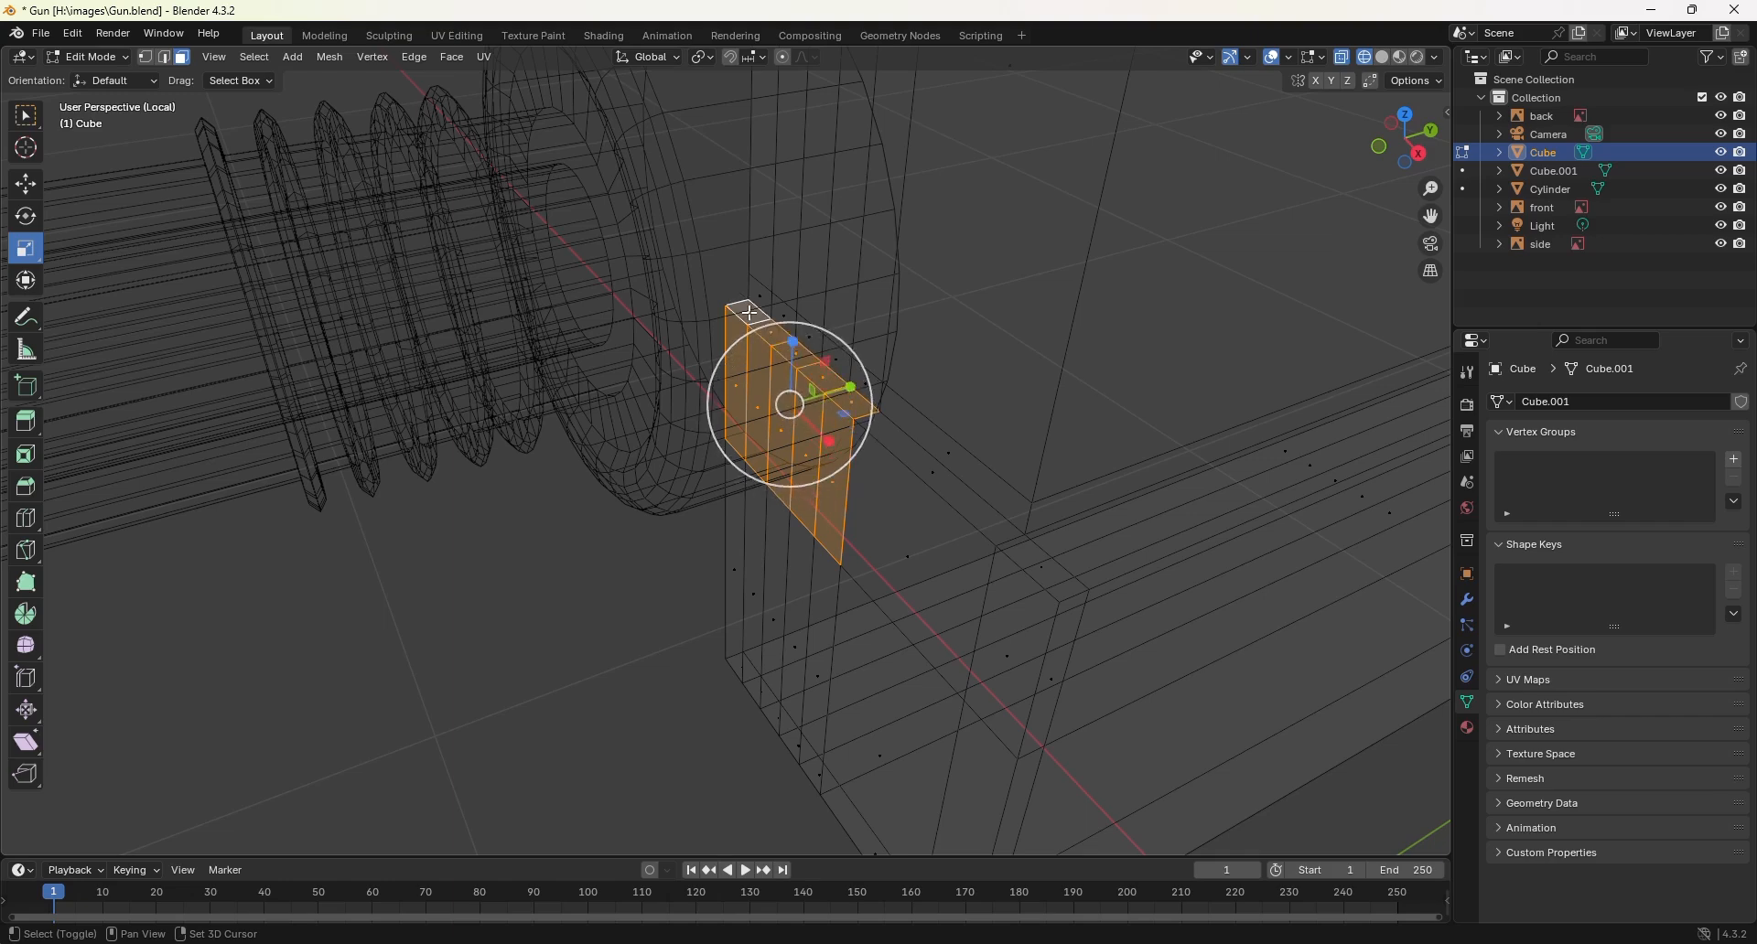
middle_click_drag(896, 452, 910, 424)
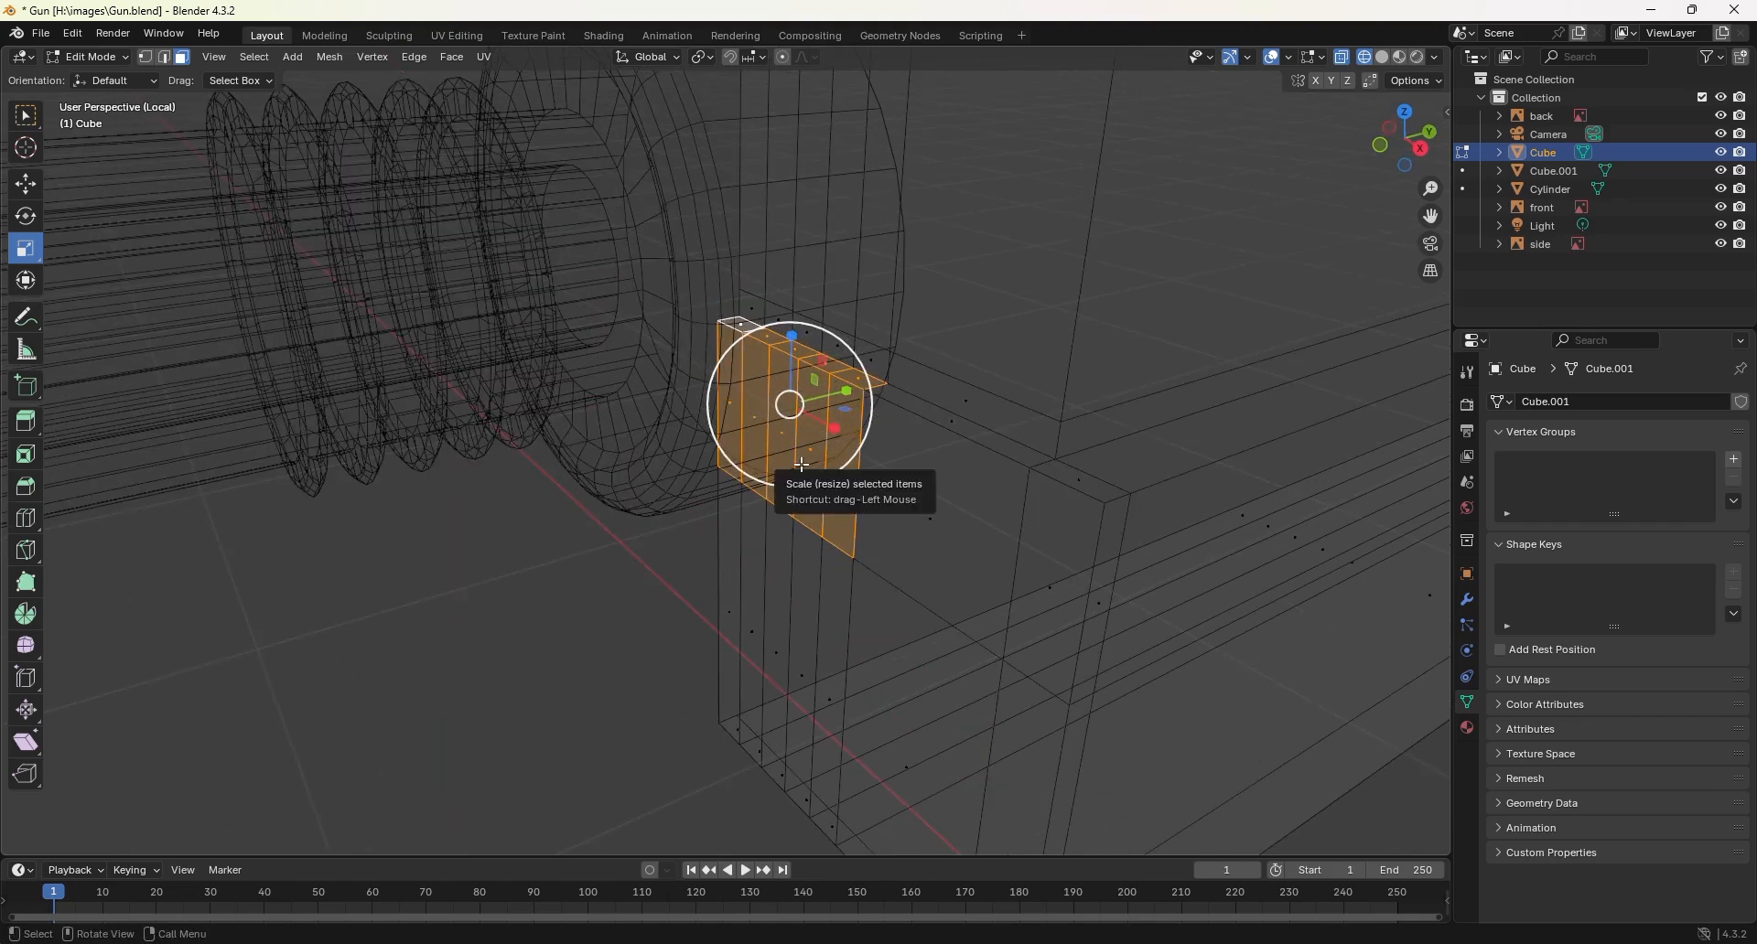
key("x")
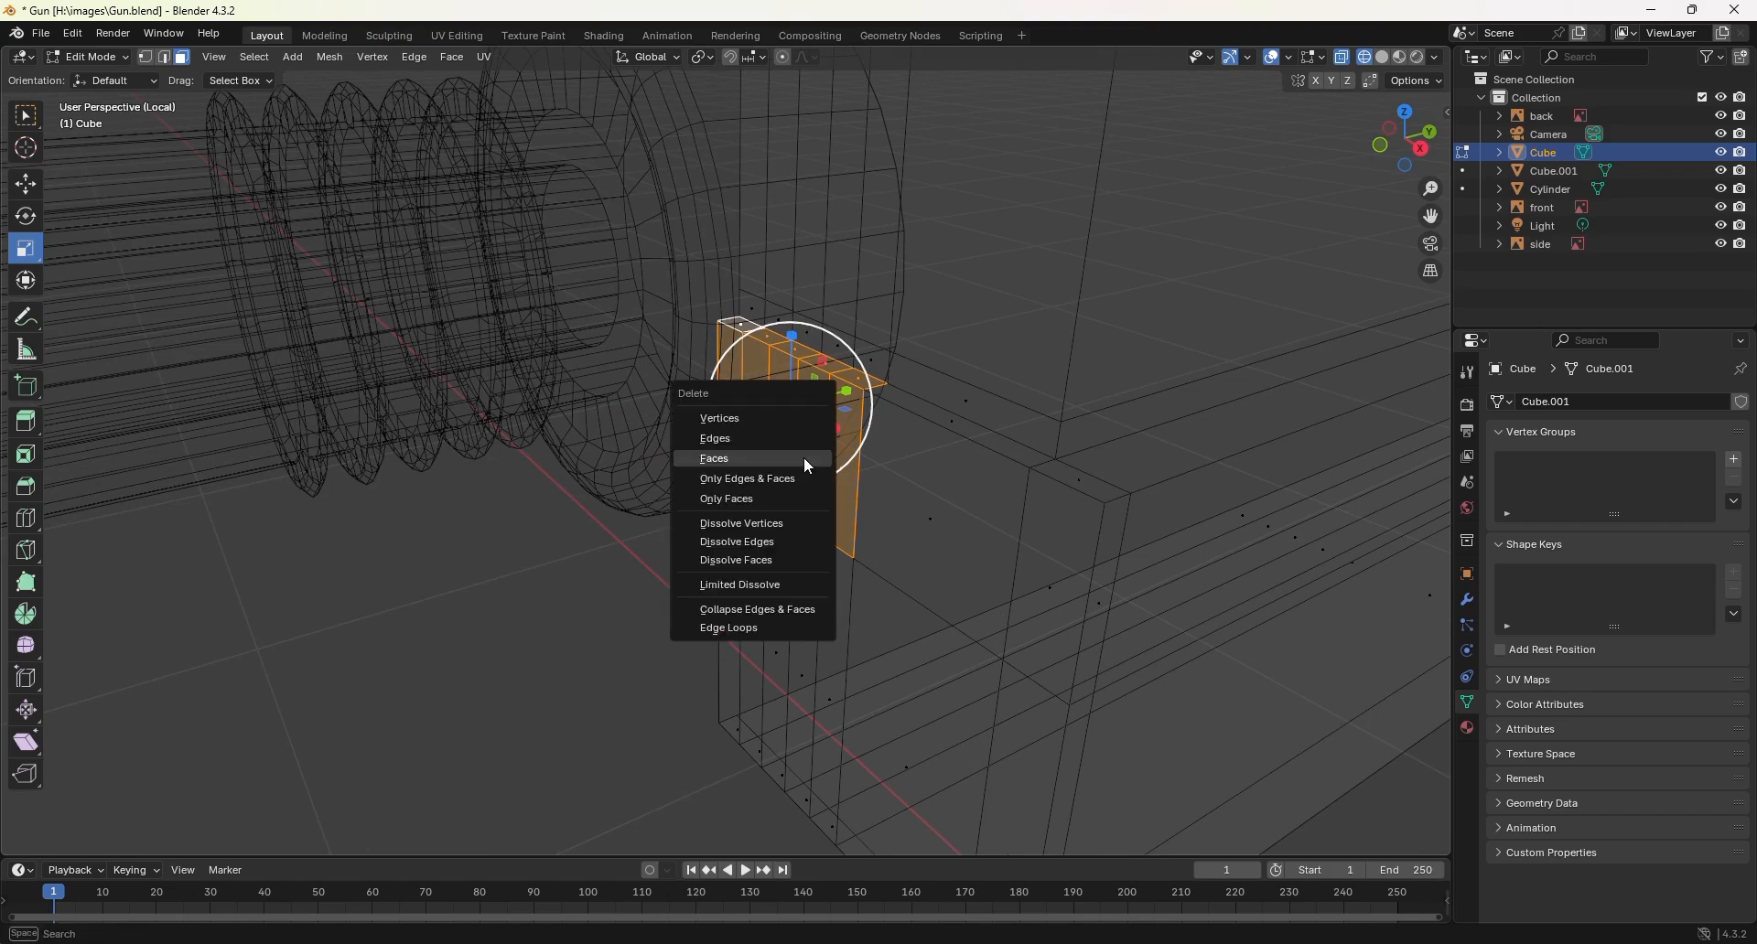
left_click(804, 459)
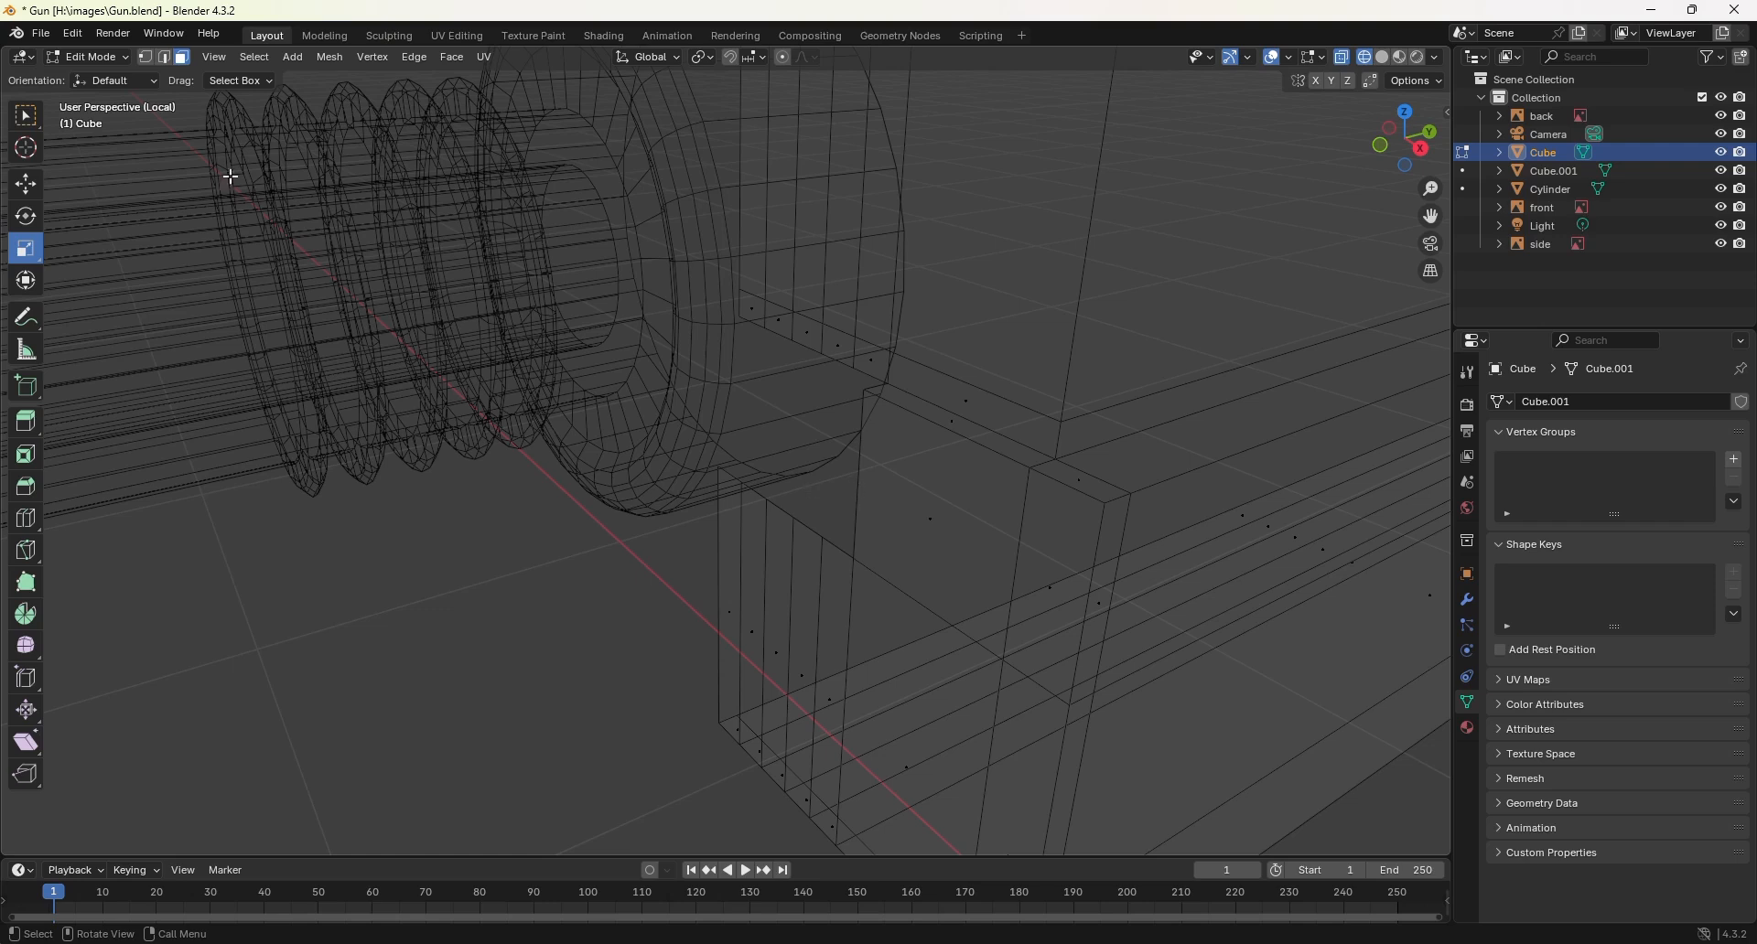
Step: In front orthographic view, raise the four vertices beside the centre vertex along Z onto the collar's outline, the outermost by about 0.0373 m
left_click(150, 58)
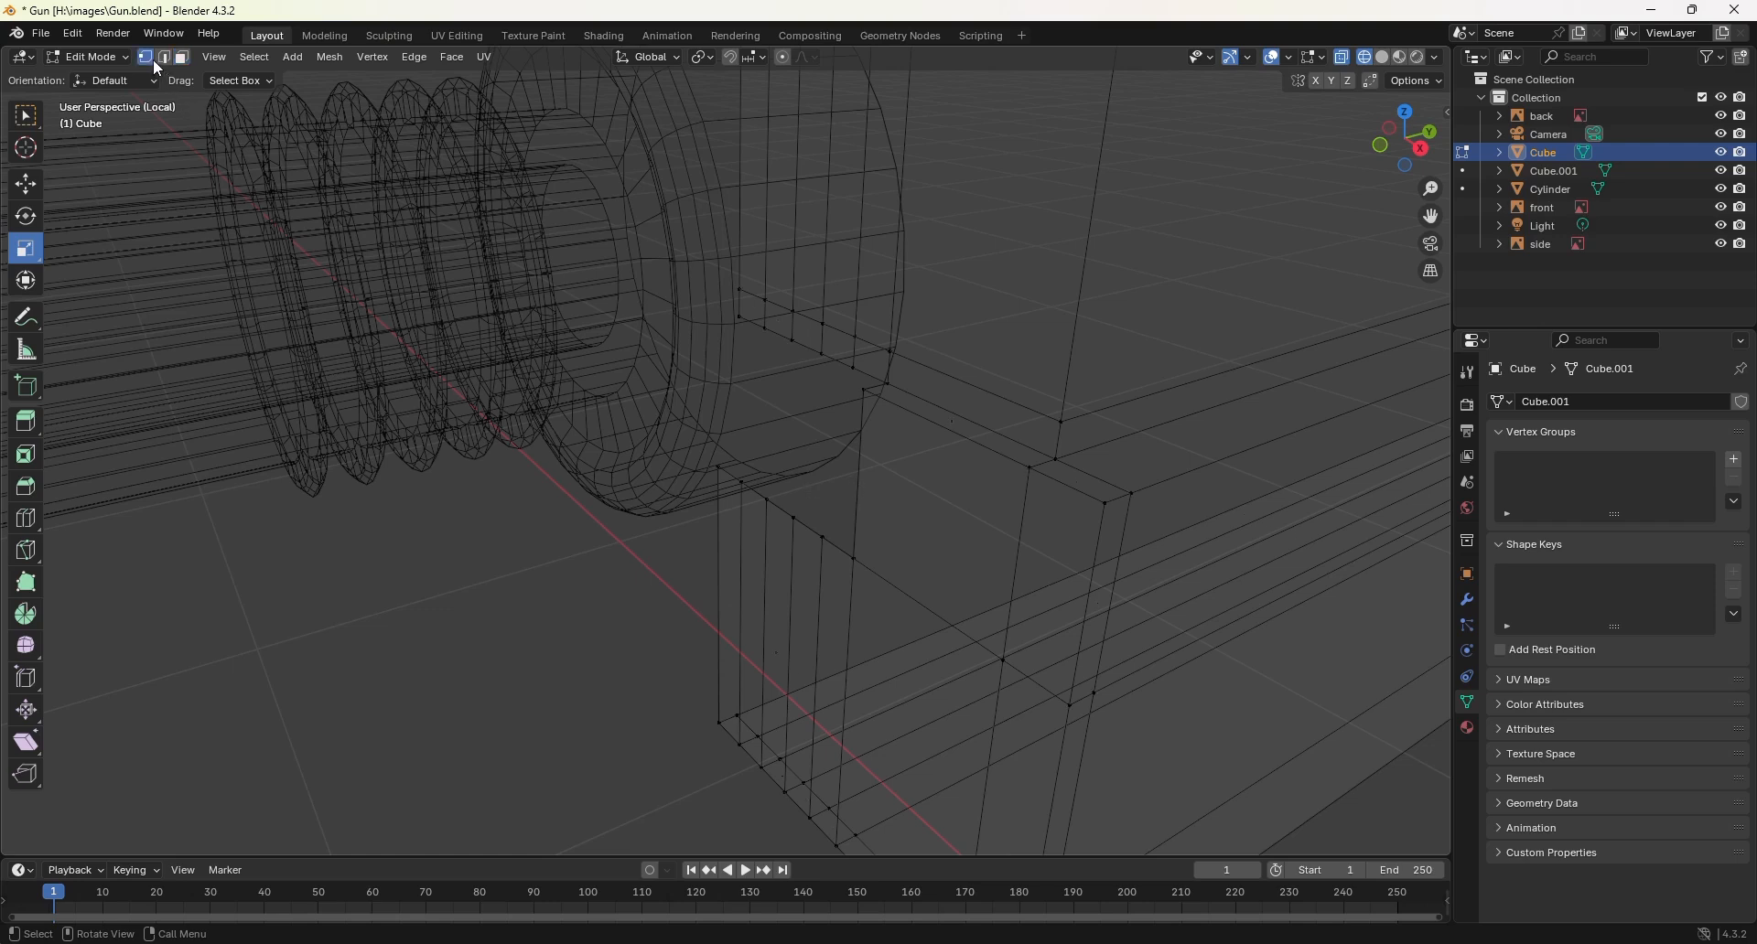
left_click(719, 469)
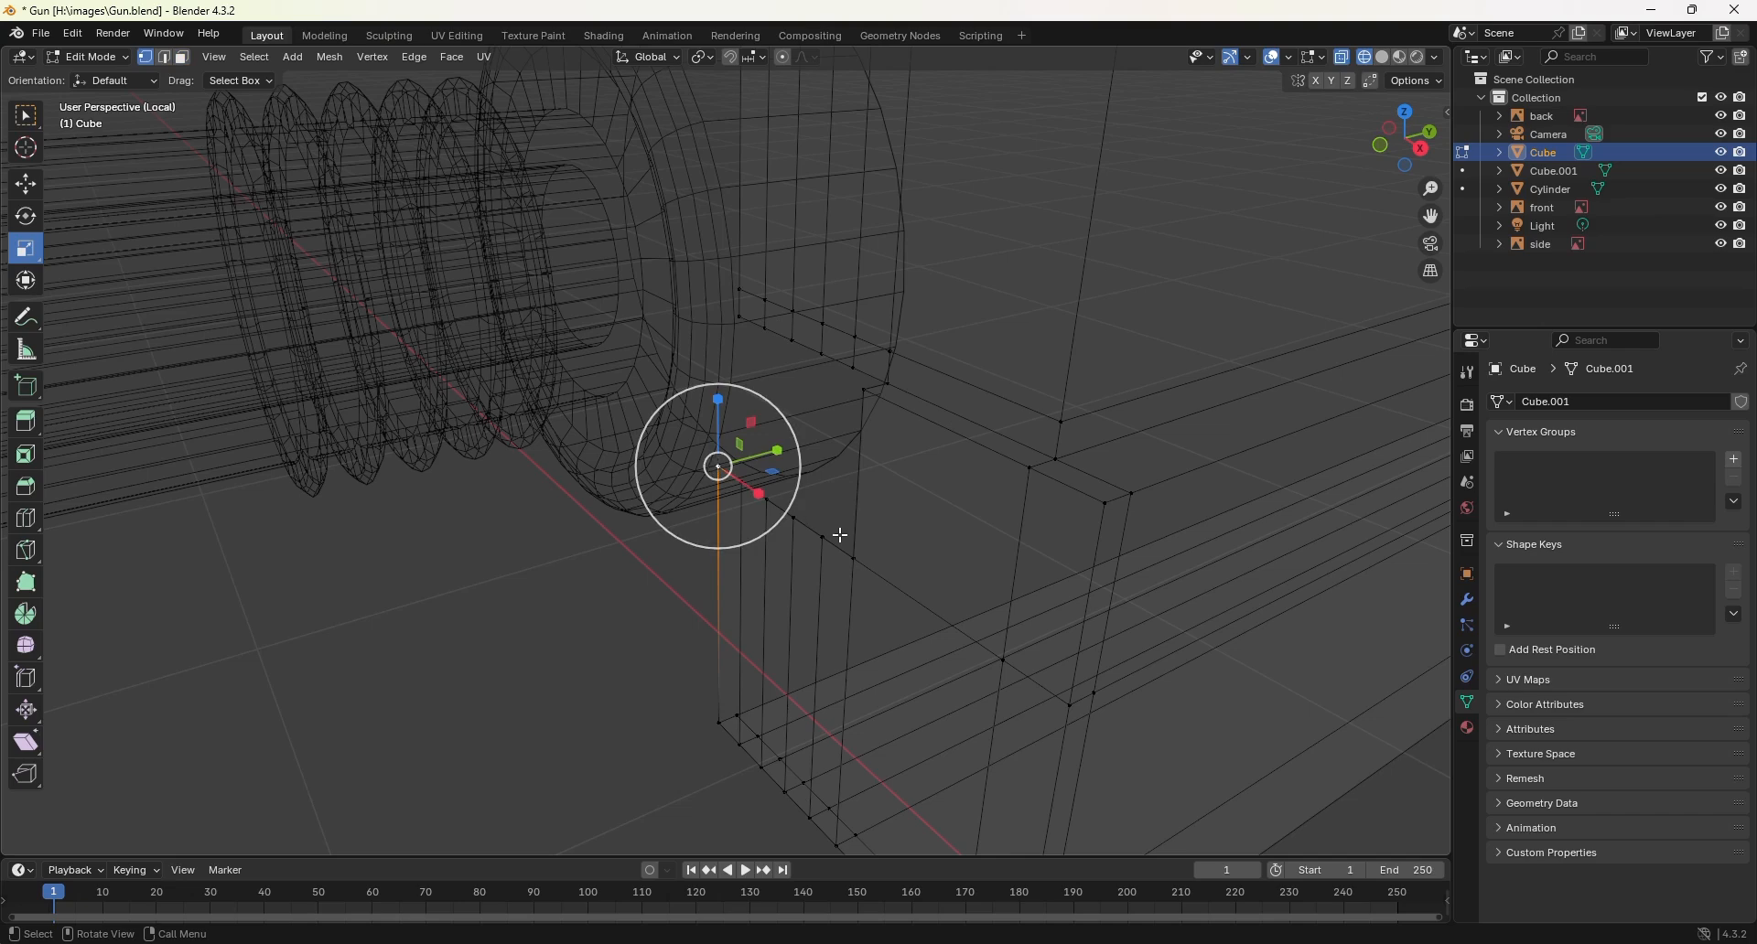
key("KP_1")
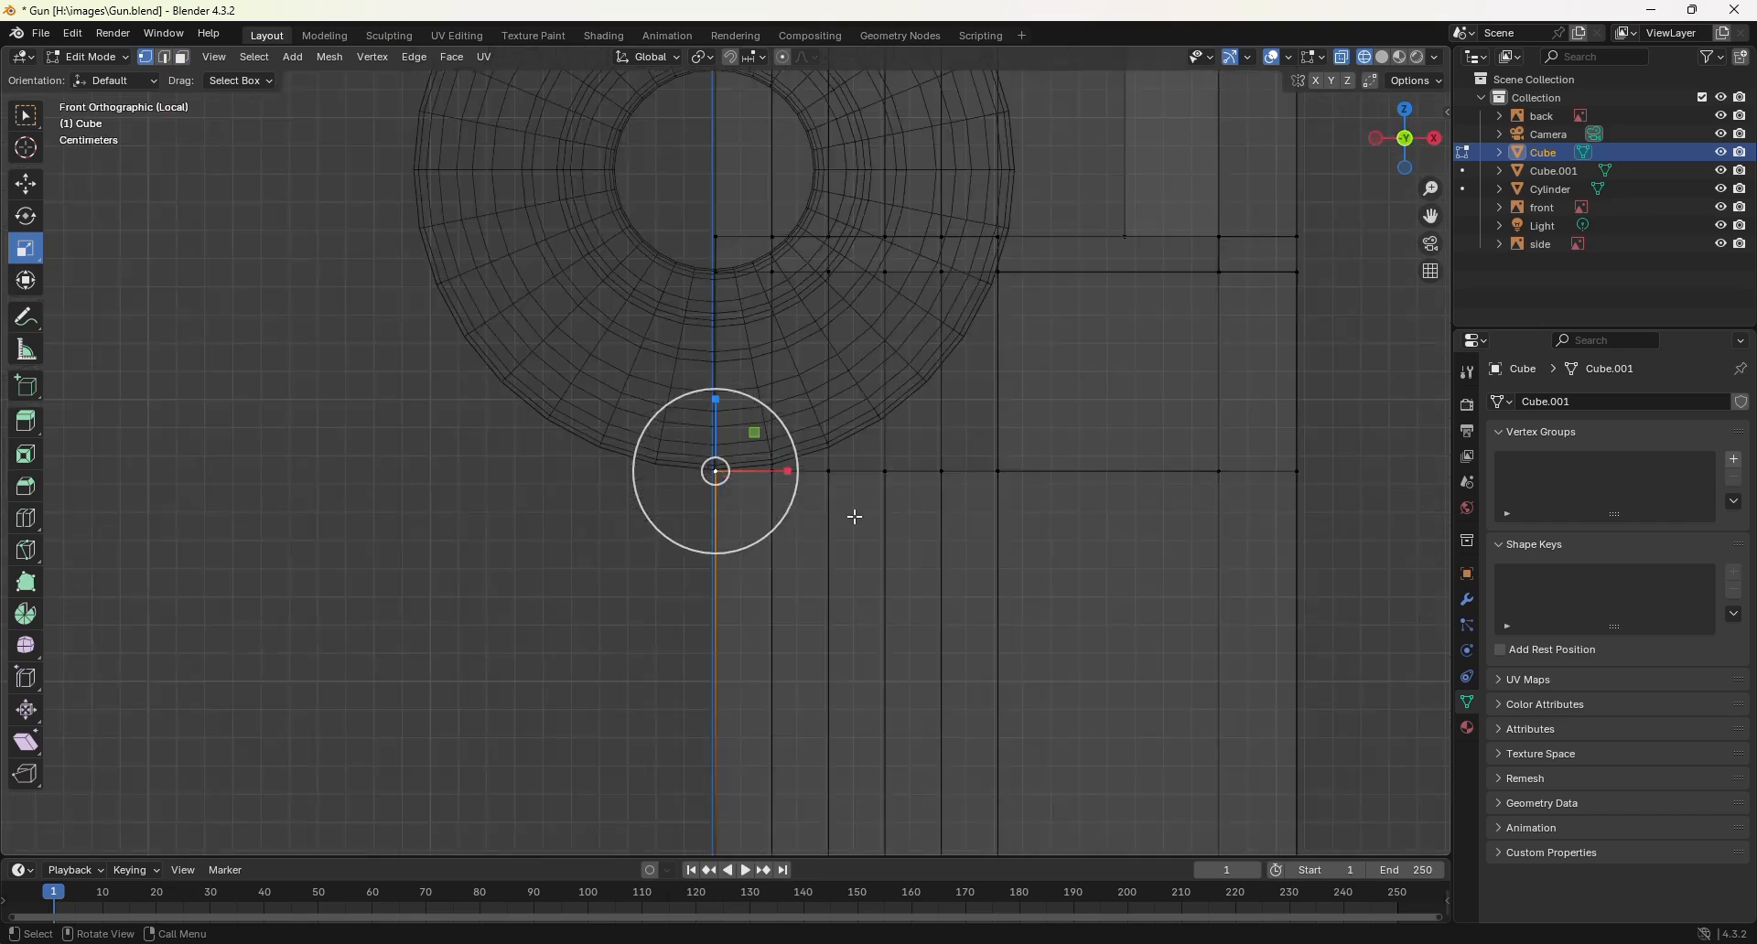
scroll(855, 513, "up", 1)
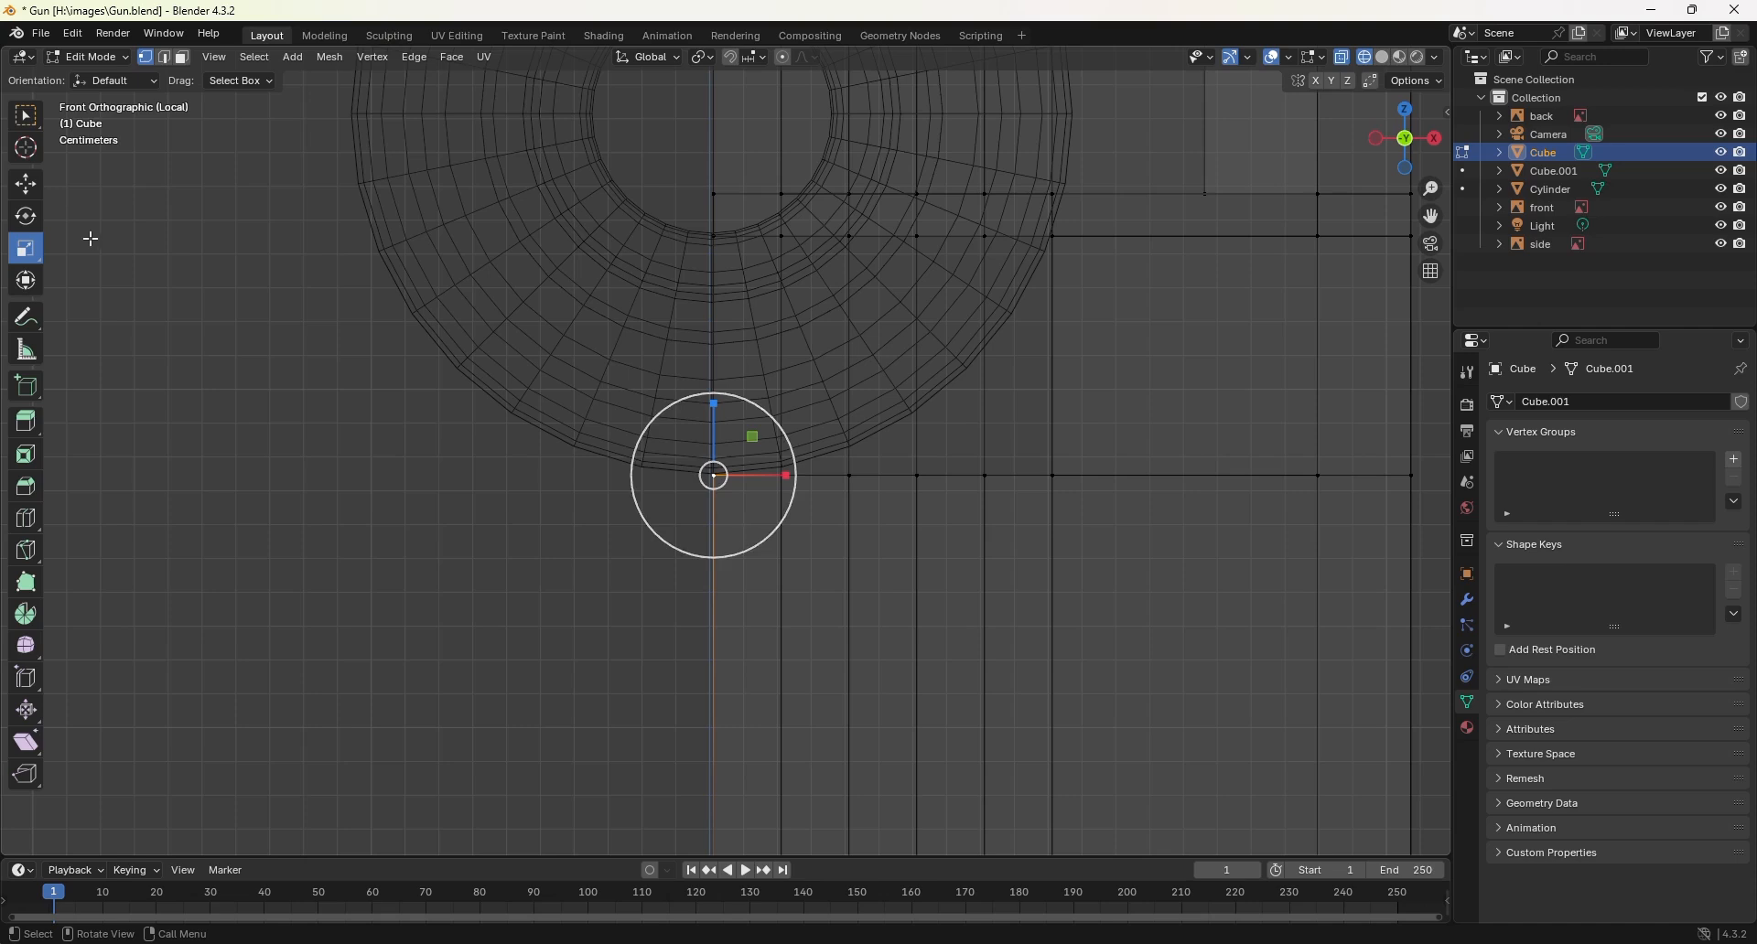
left_click(26, 184)
scroll(756, 485, "up", 1)
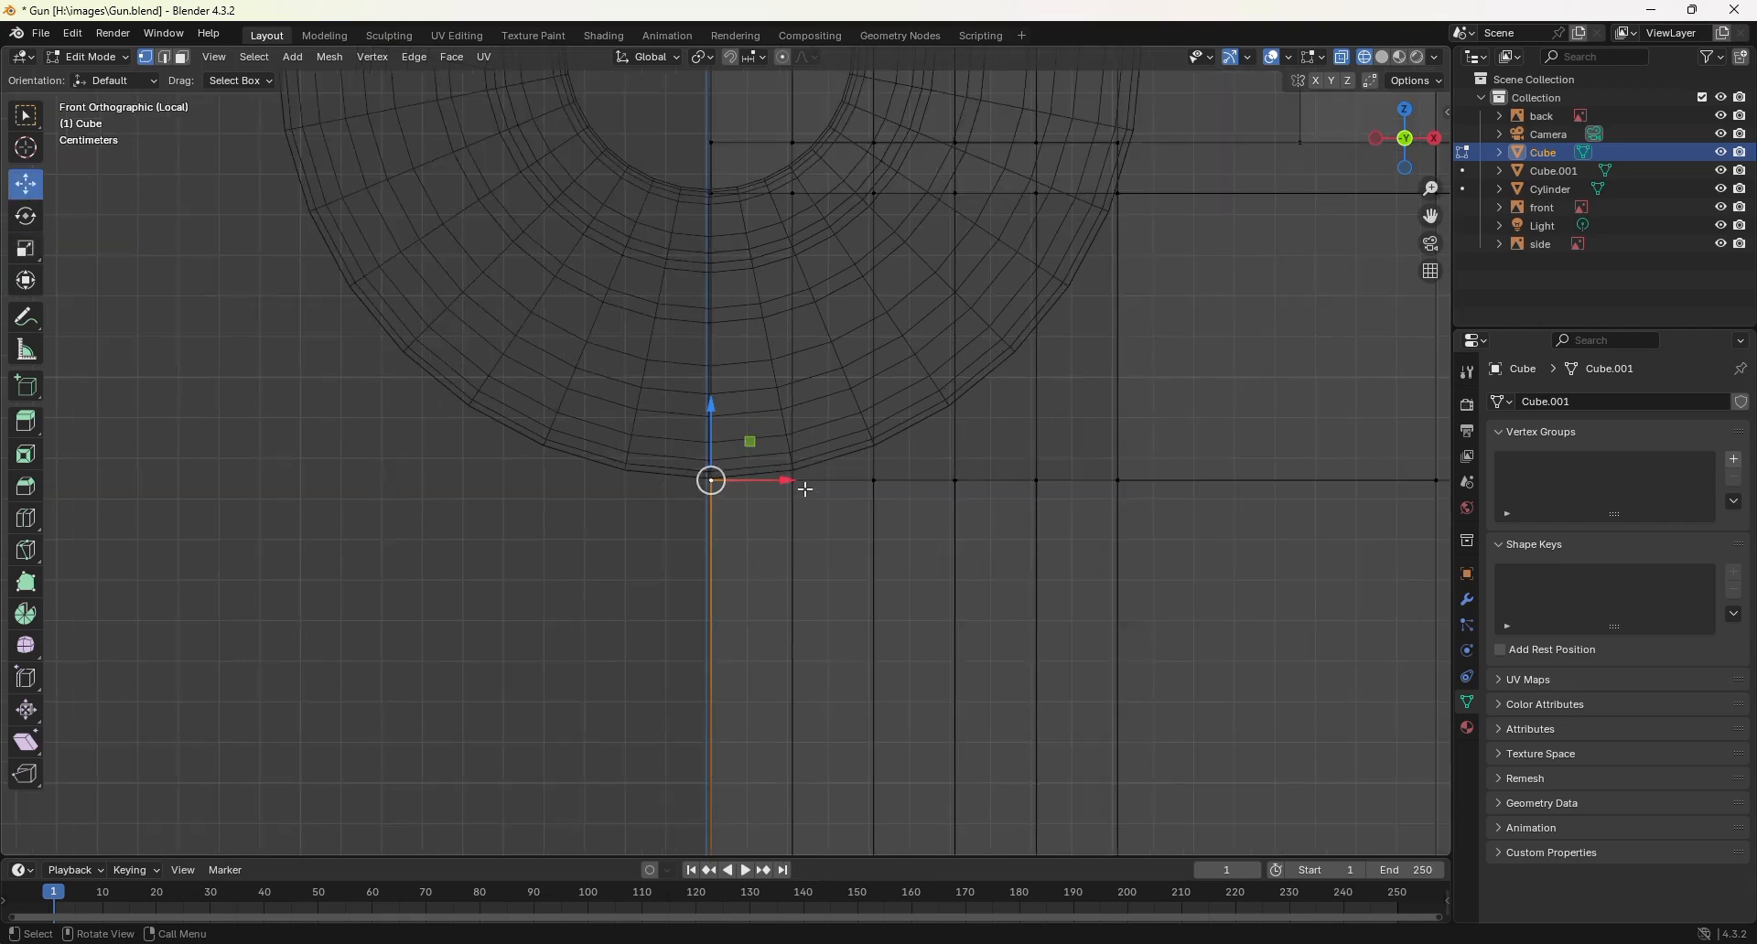
left_click_drag(797, 483, 877, 482)
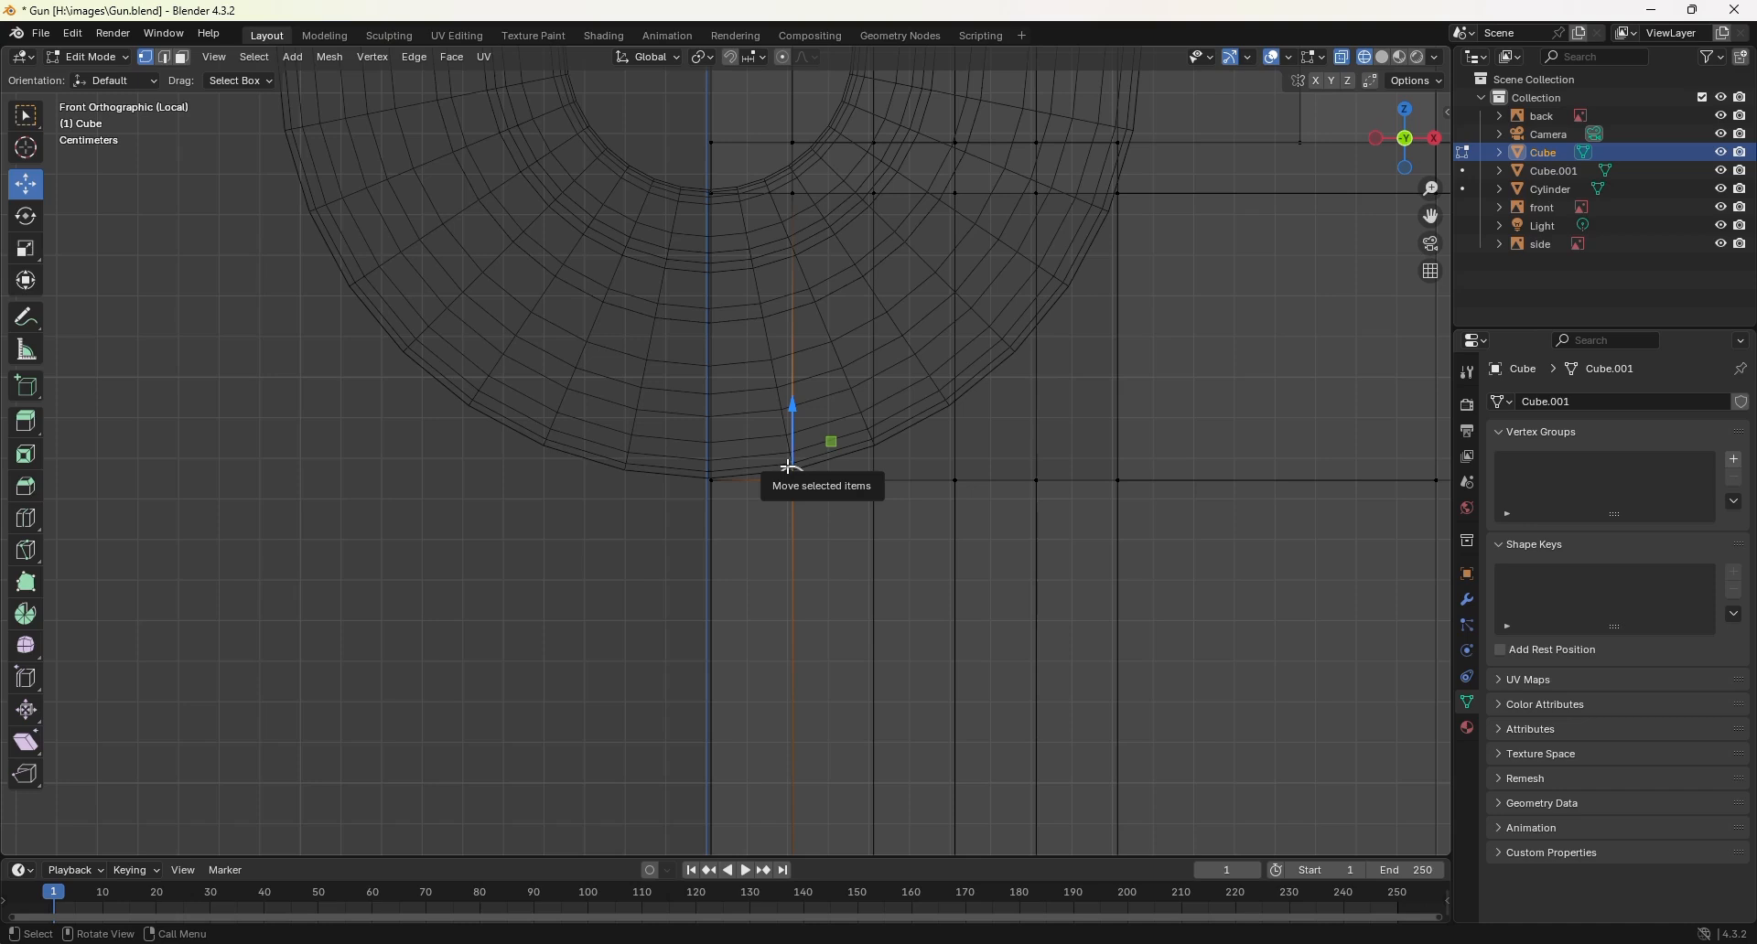
key("z")
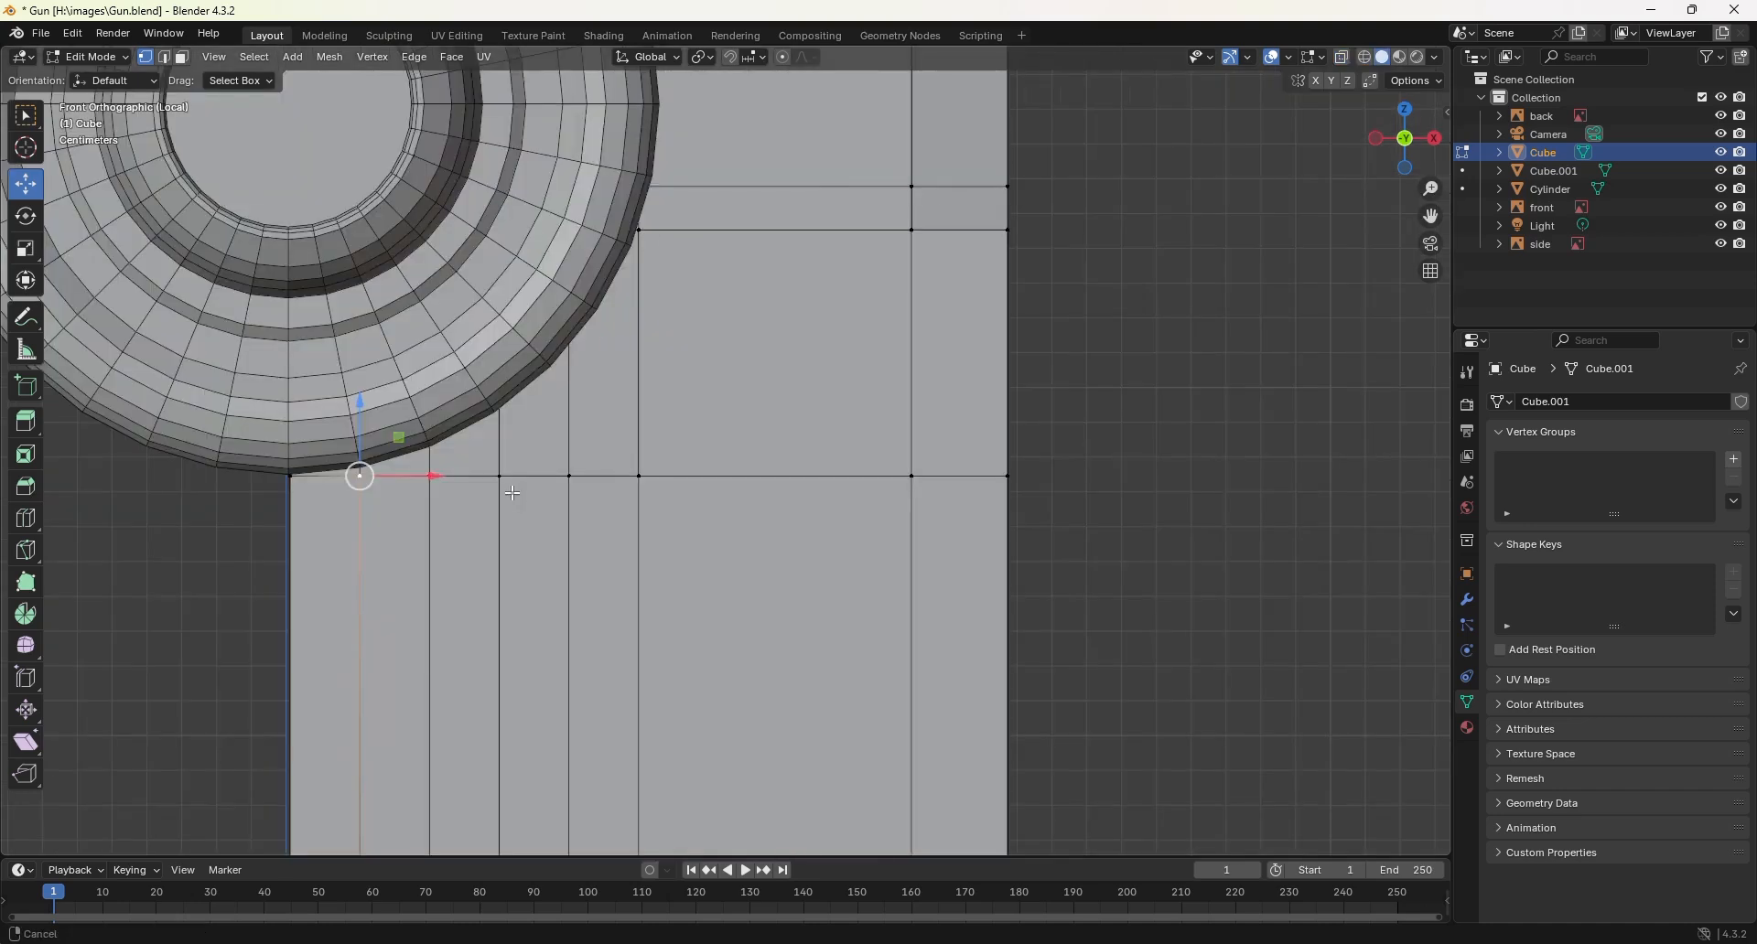
middle_click_drag(404, 455, 744, 505, "shift")
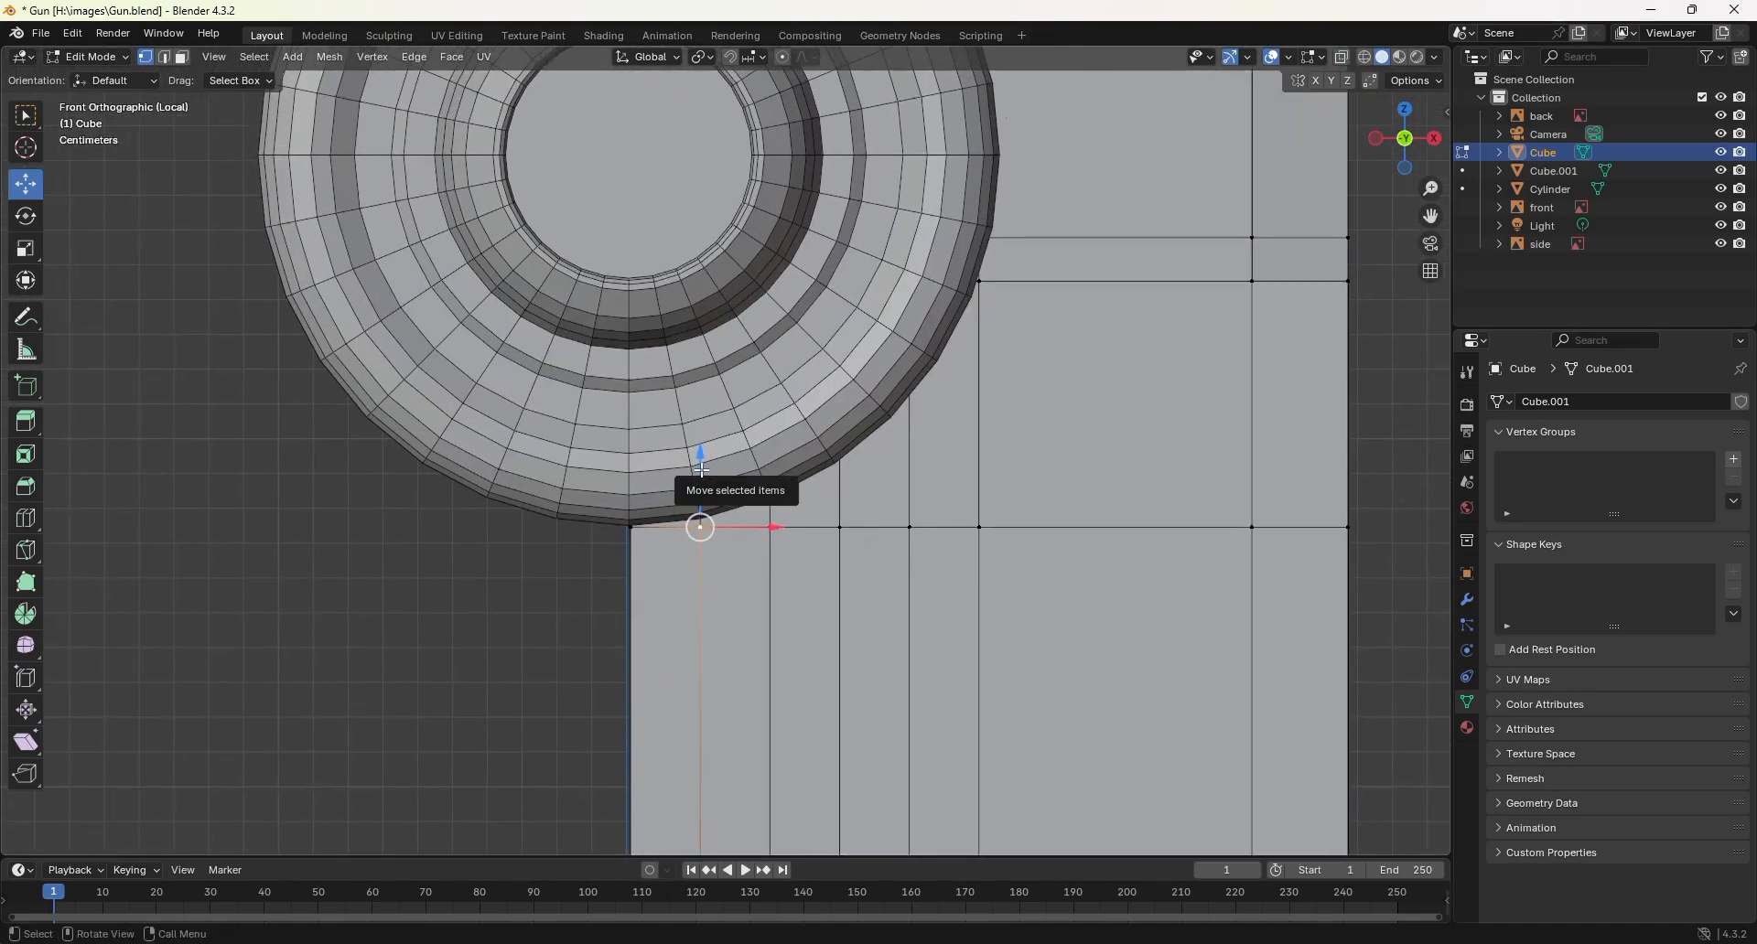
left_click_drag(701, 469, 906, 335)
left_click(770, 527)
left_click(840, 527)
left_click(909, 527)
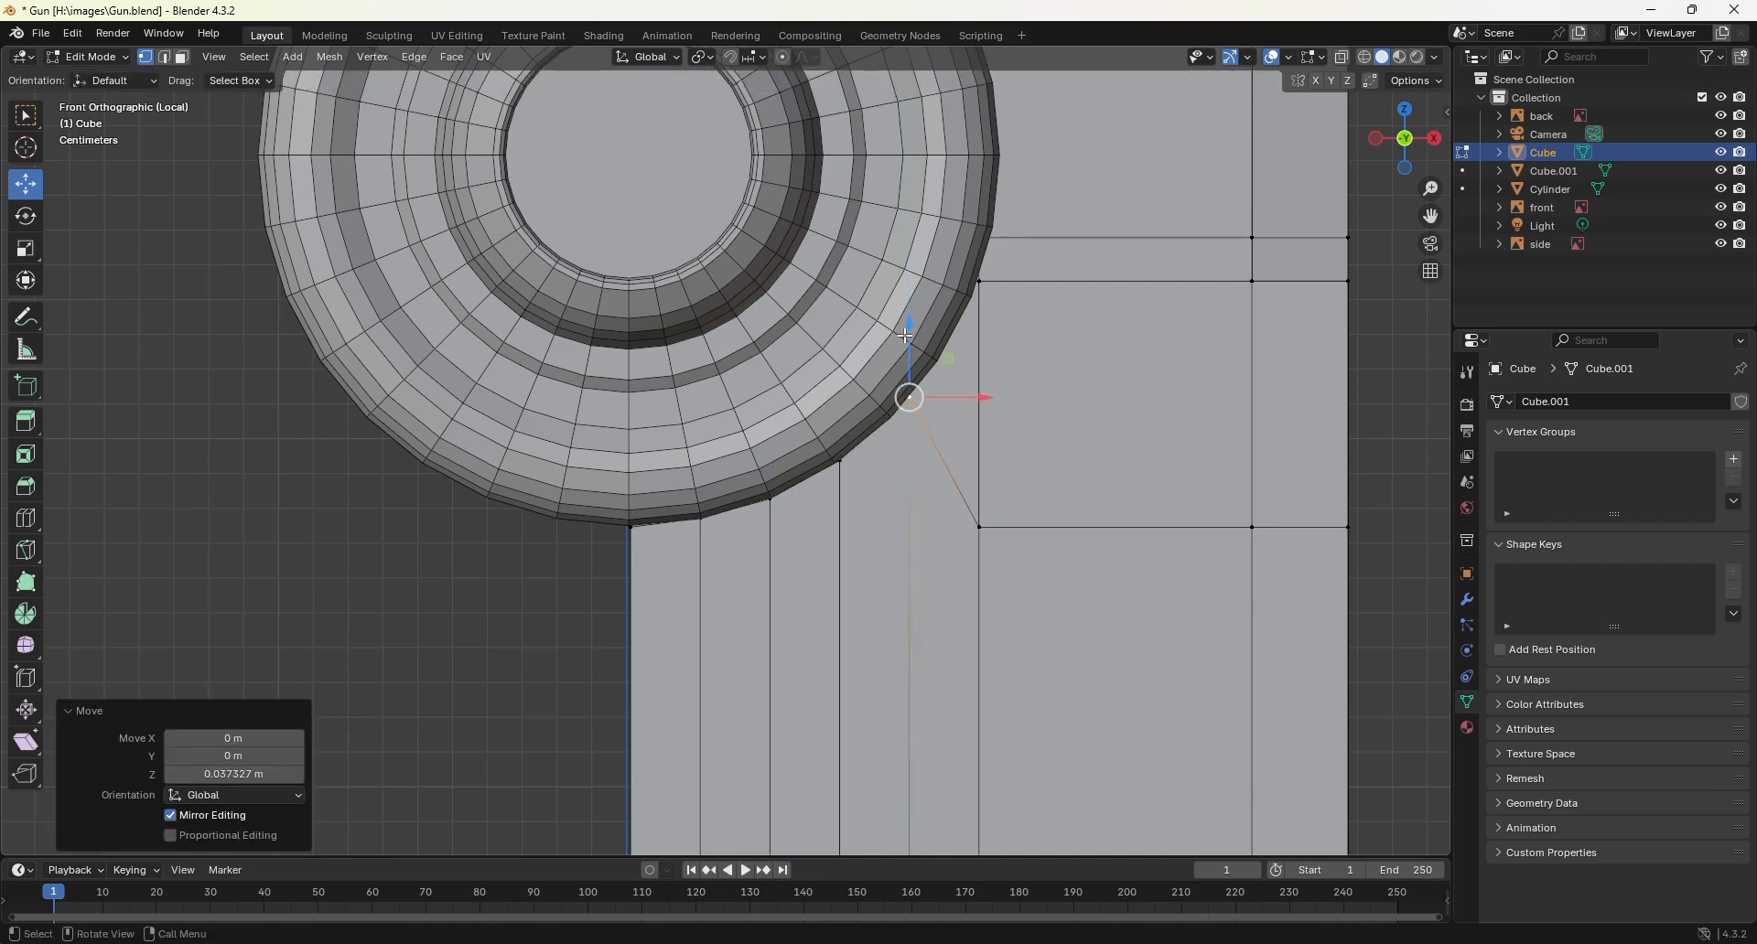
Step: Select the remaining outer vertices of the horizontal loop through the mesh and raise them 0.057536 m along Z
left_click(979, 527)
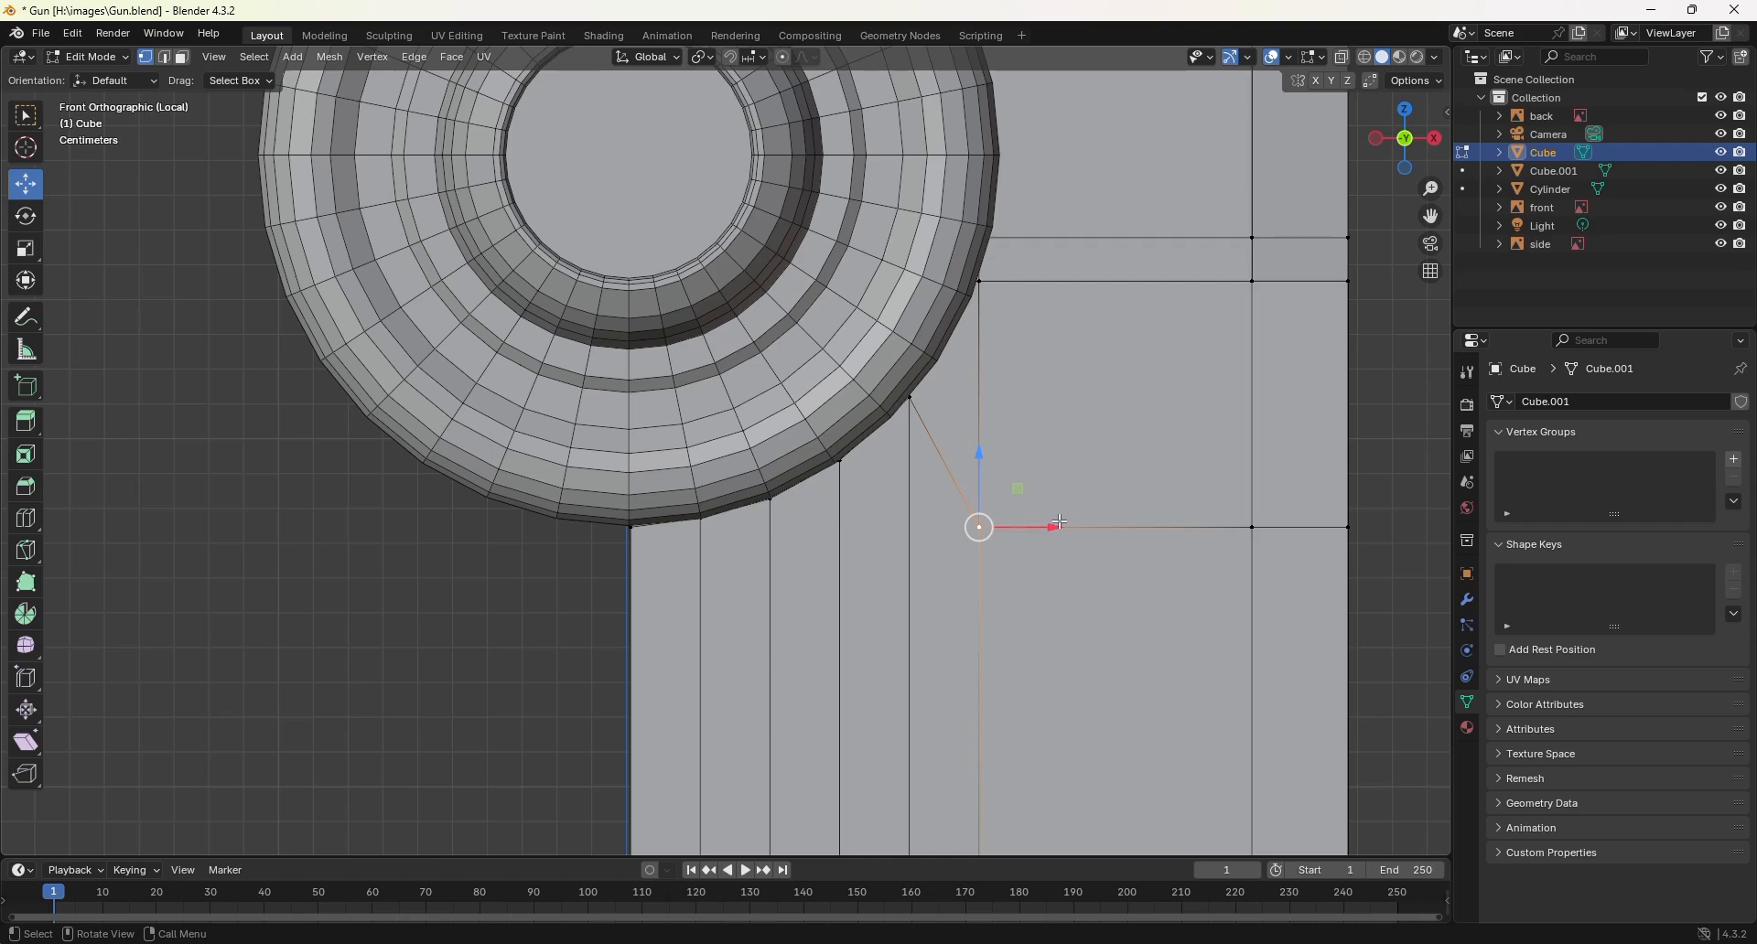
scroll(1285, 505, "down", 2)
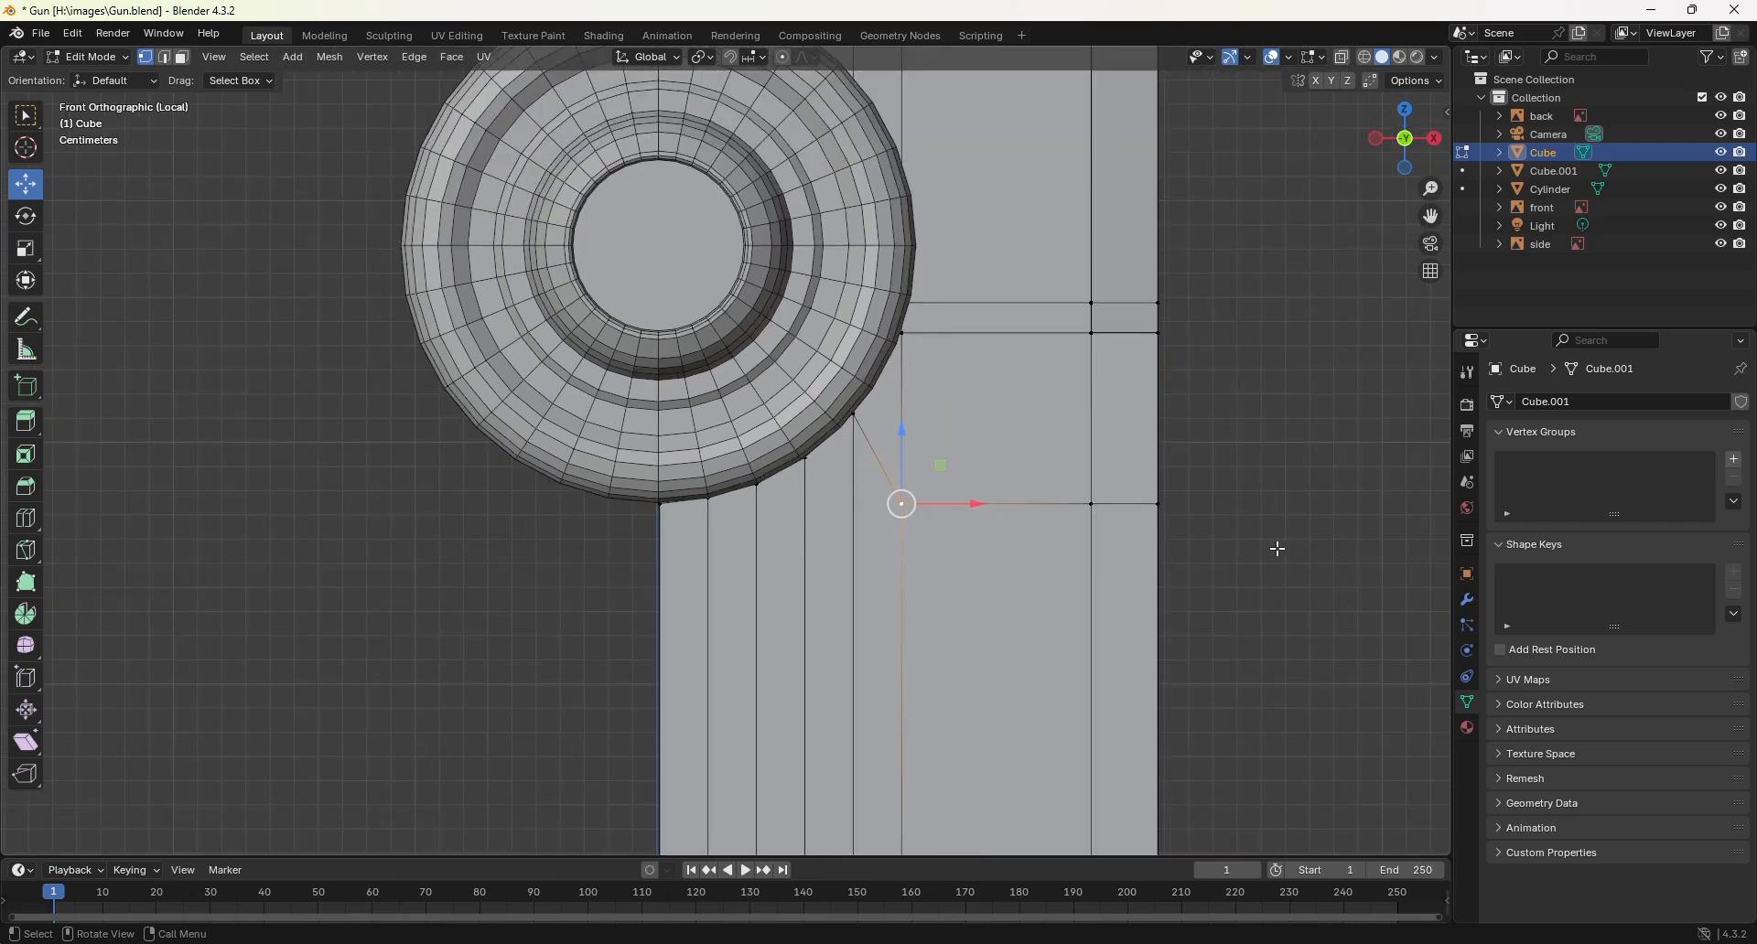
middle_click_drag(1314, 531, 1312, 530, "shift")
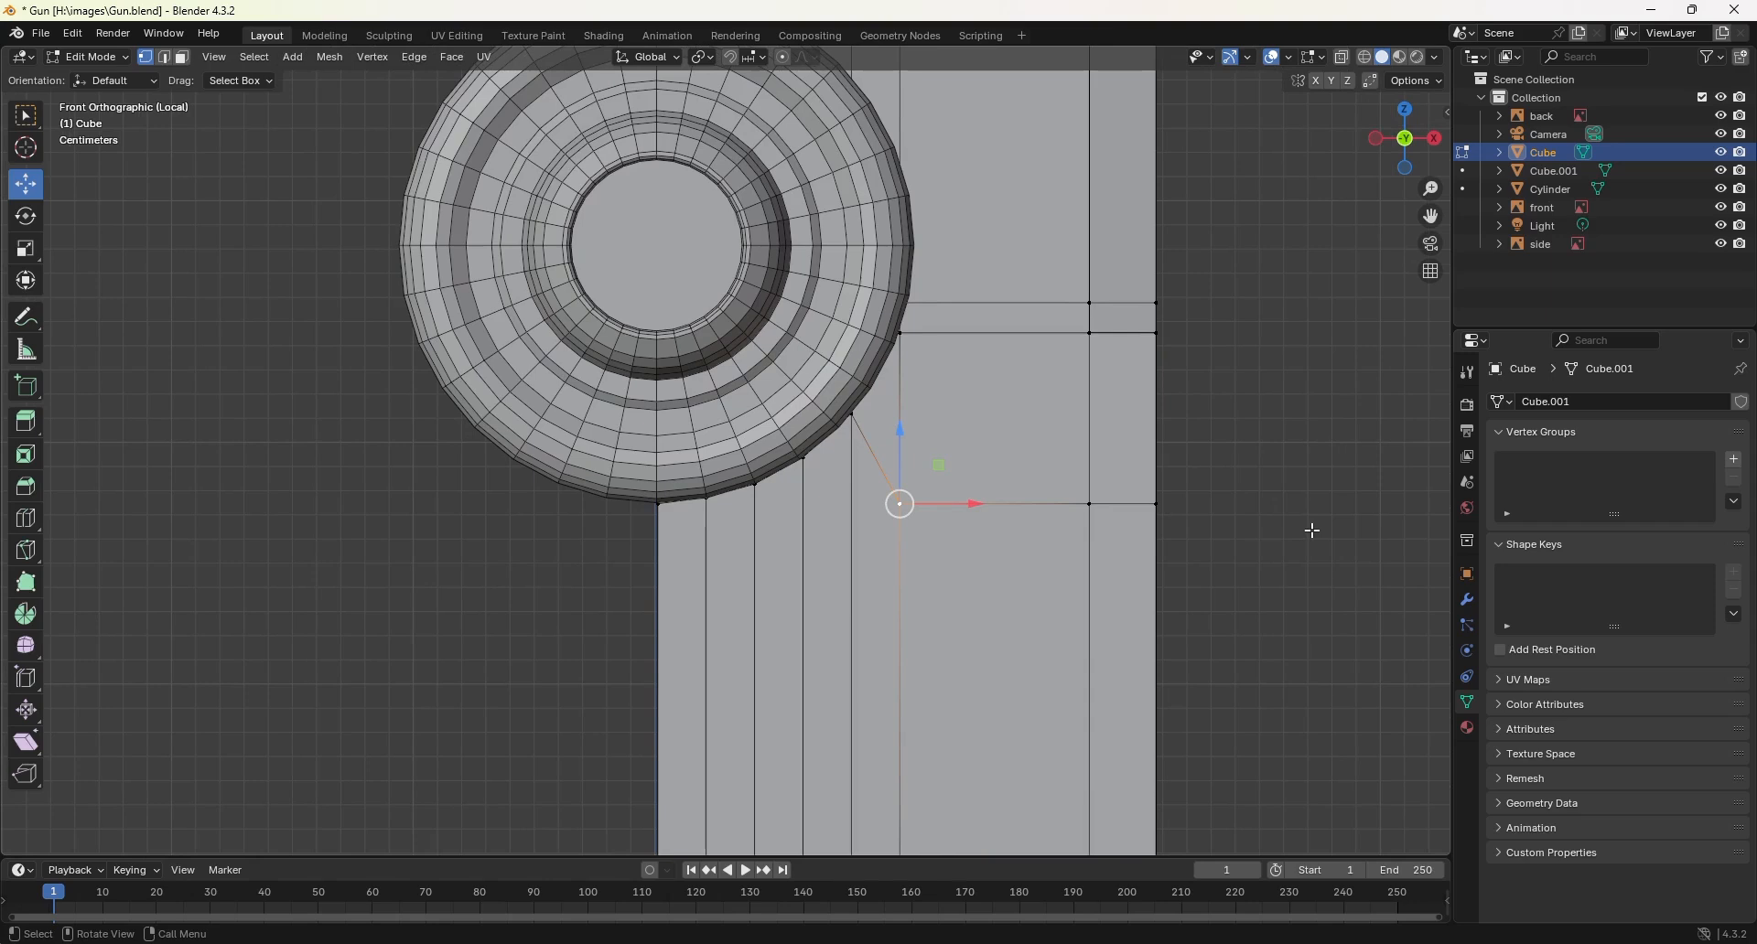
key("alt+z")
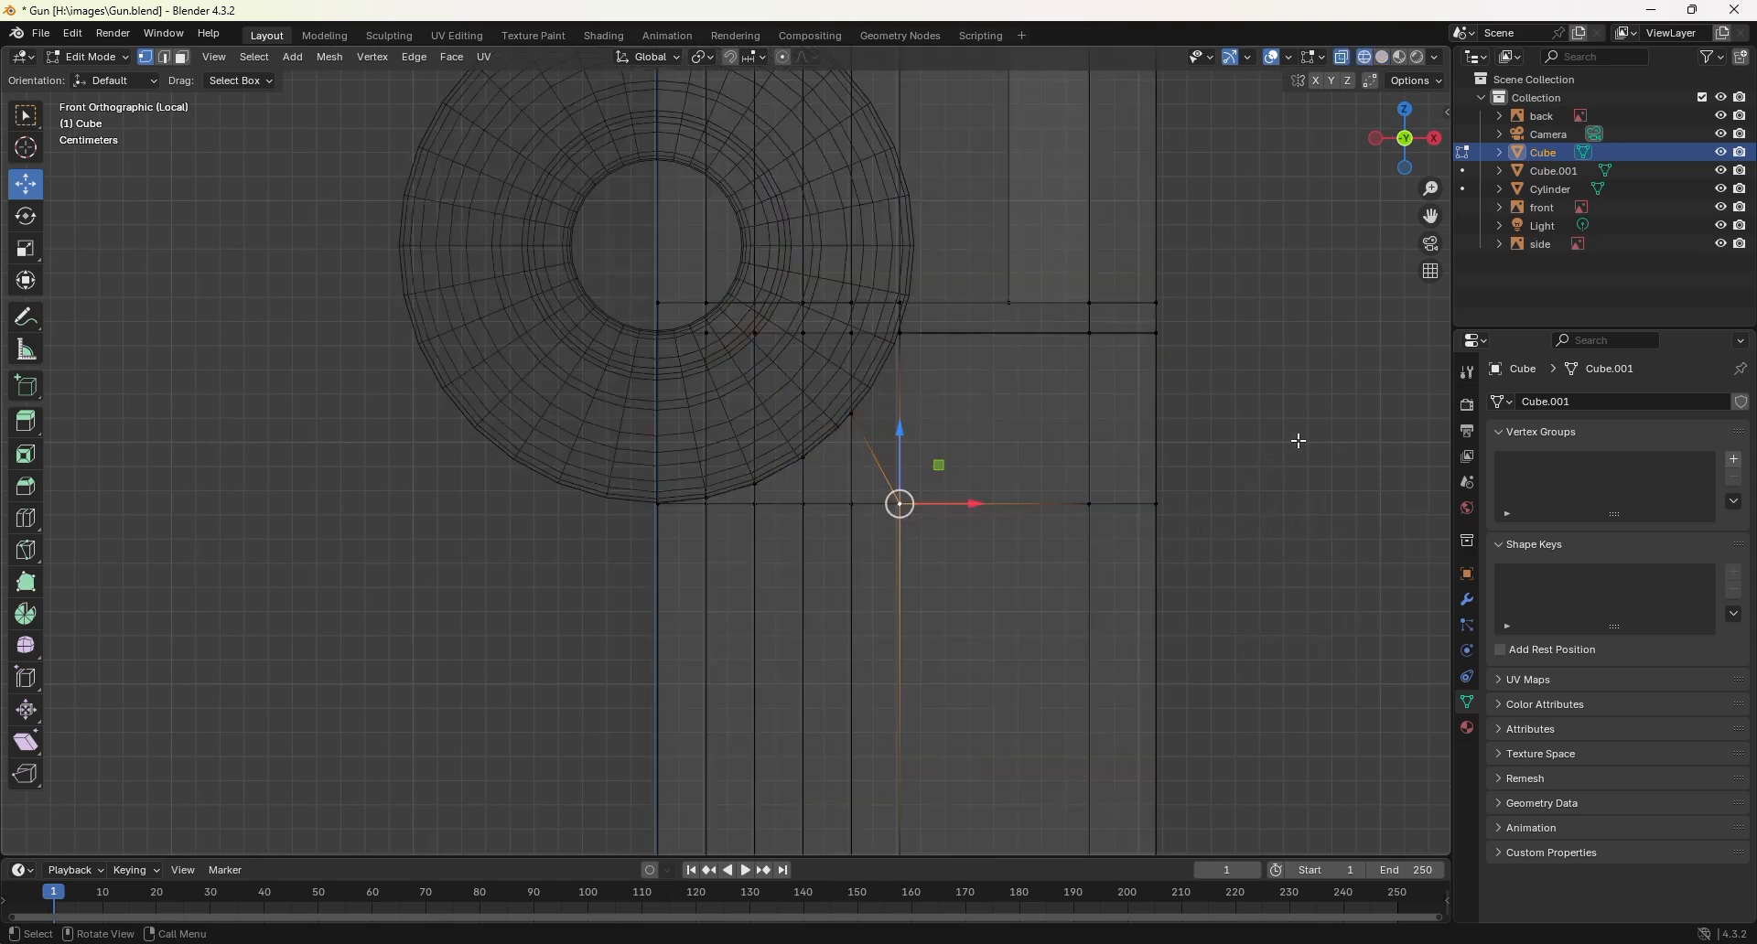
left_click_drag(1302, 437, 854, 526)
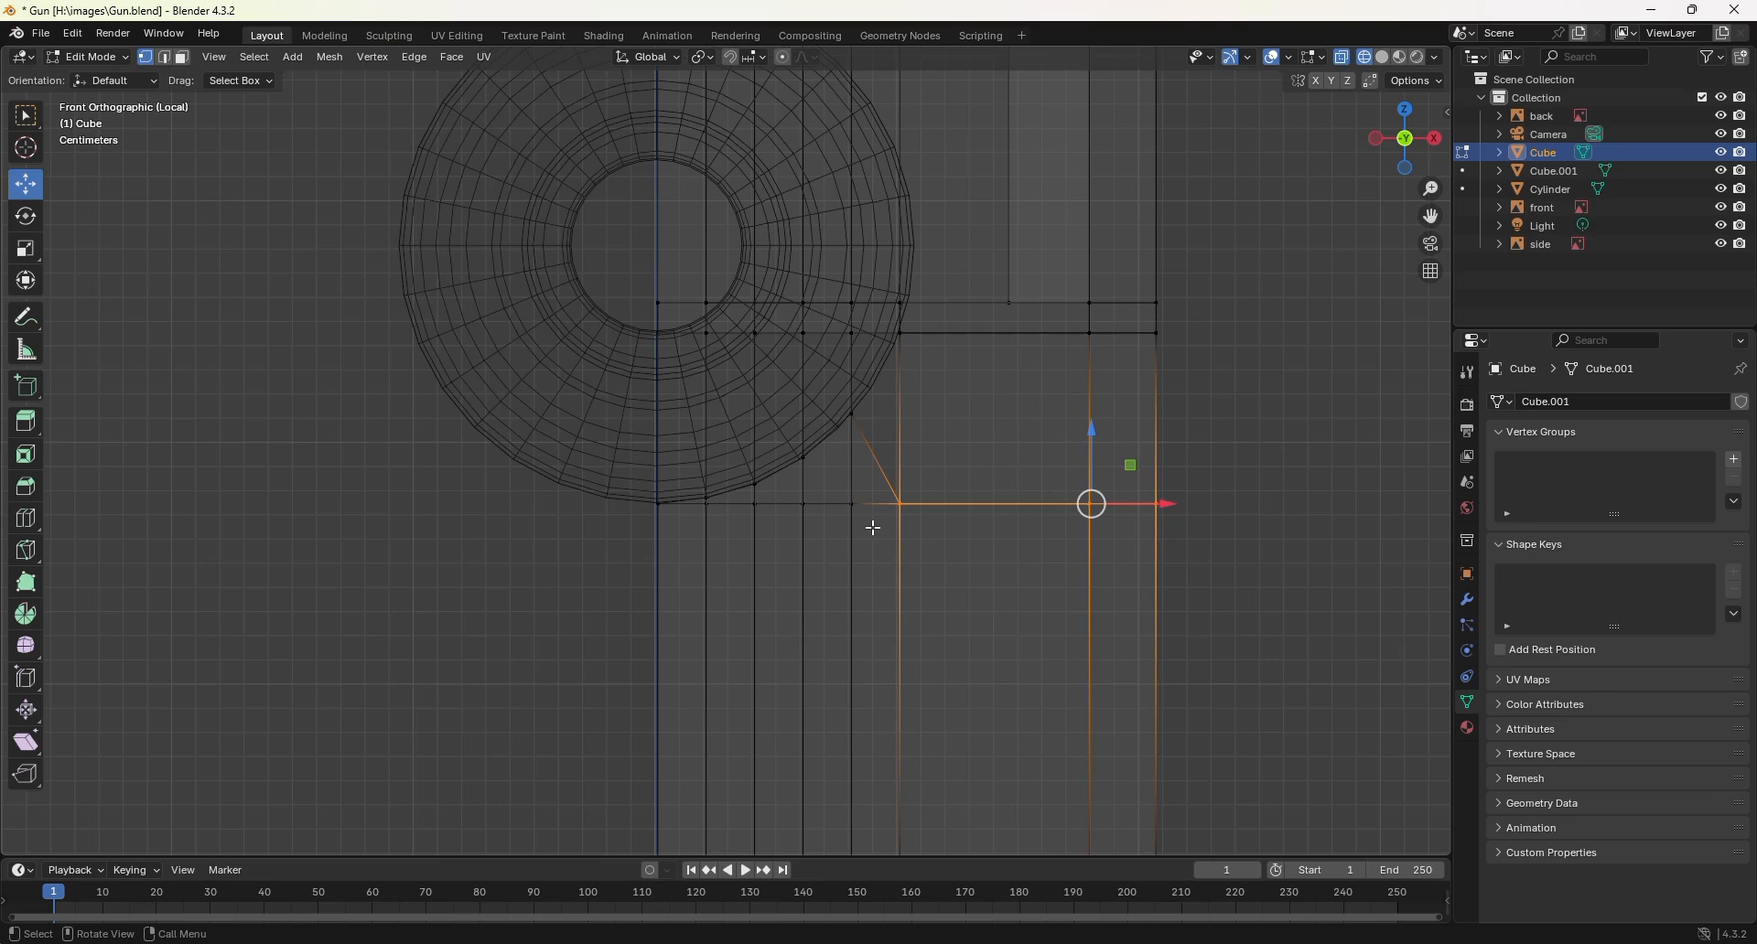
key("alt+z")
left_click_drag(1091, 427, 1089, 293)
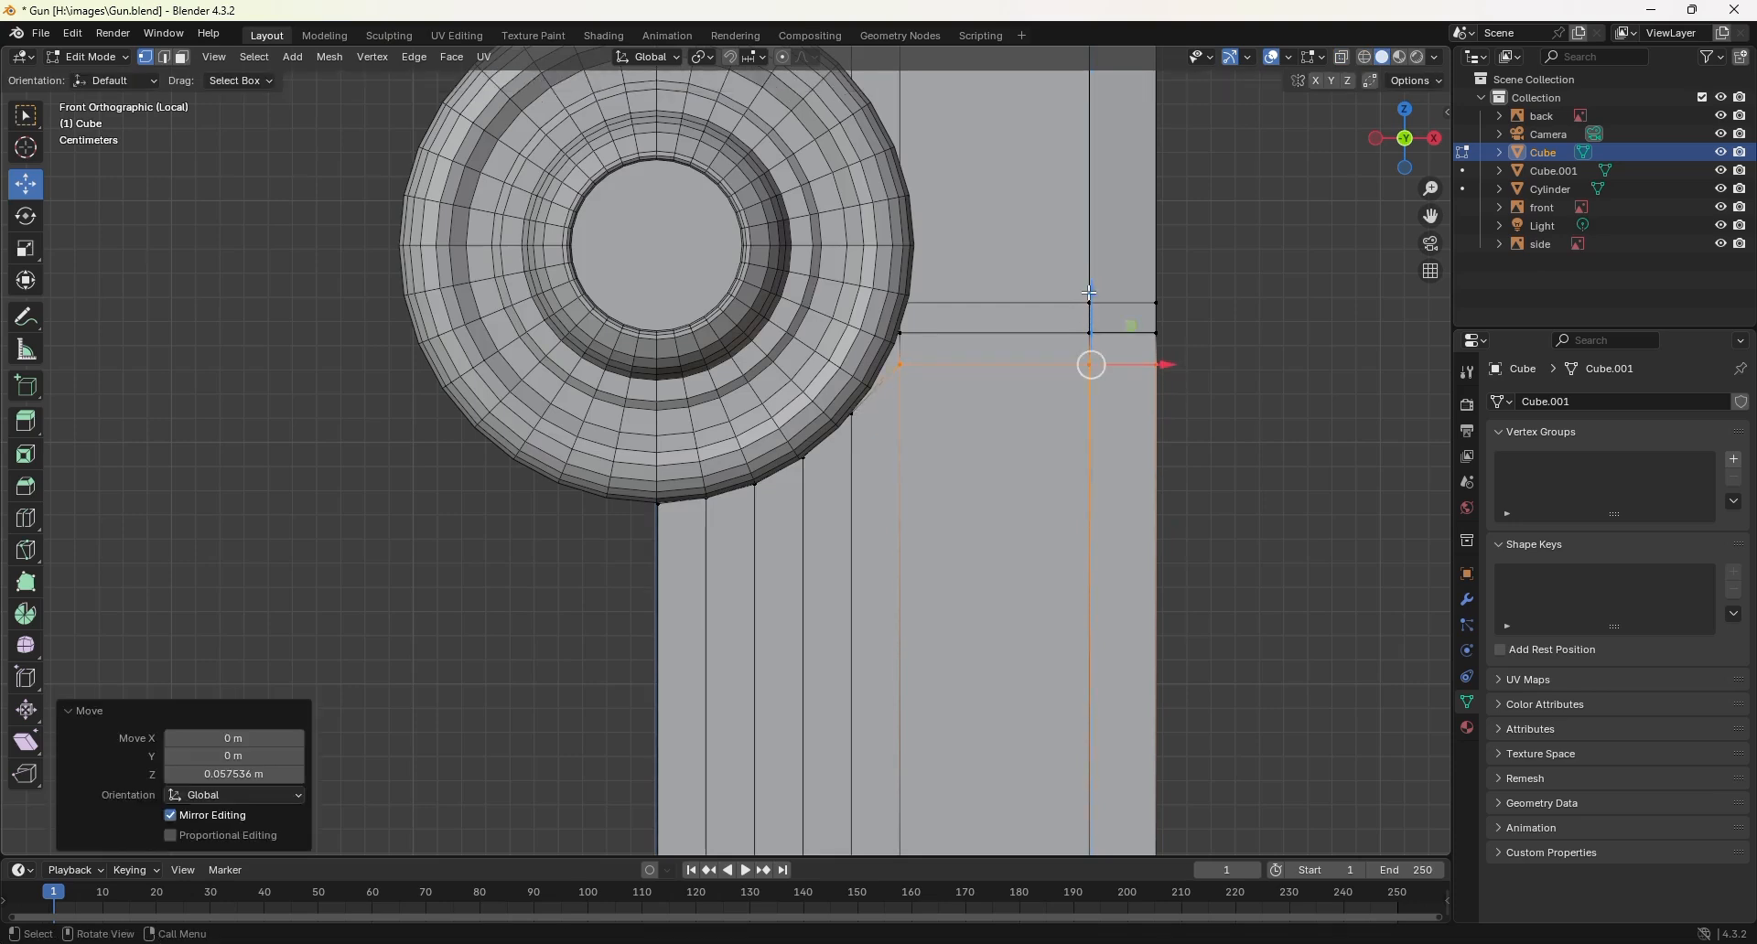
Step: Shift the raised row's innermost vertex along X to the collar's outline, and move the bottom vertex of the same edge inward to match
left_click(900, 365)
left_click_drag(929, 363, 919, 361)
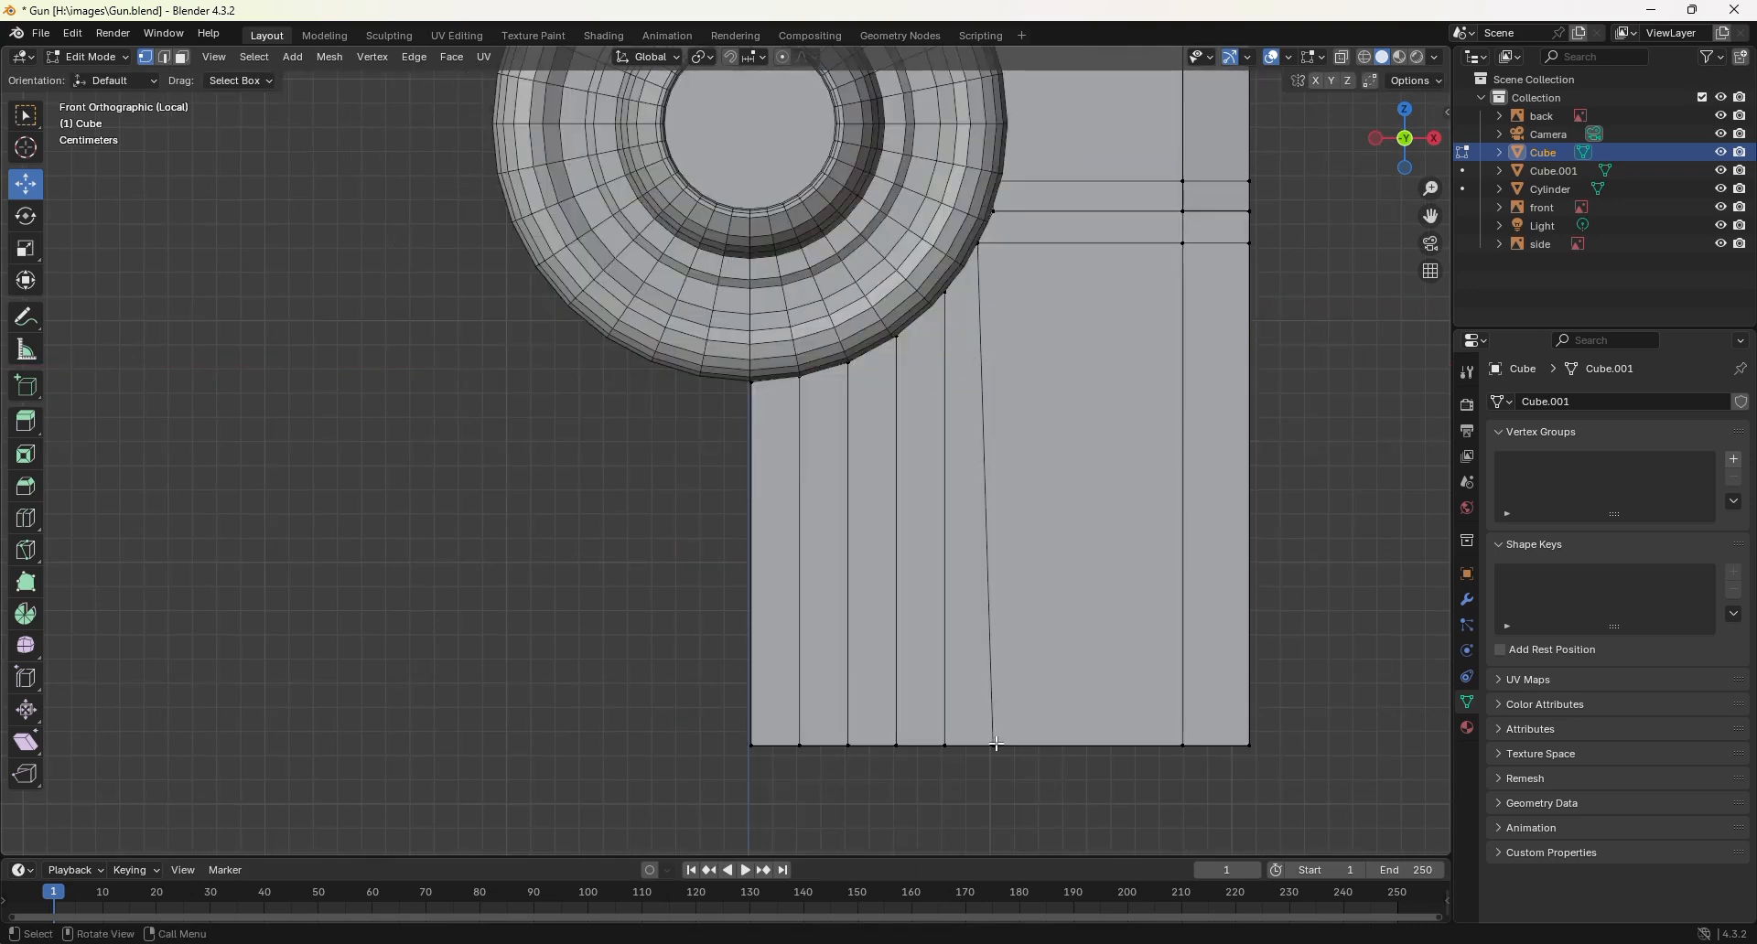
left_click(994, 746)
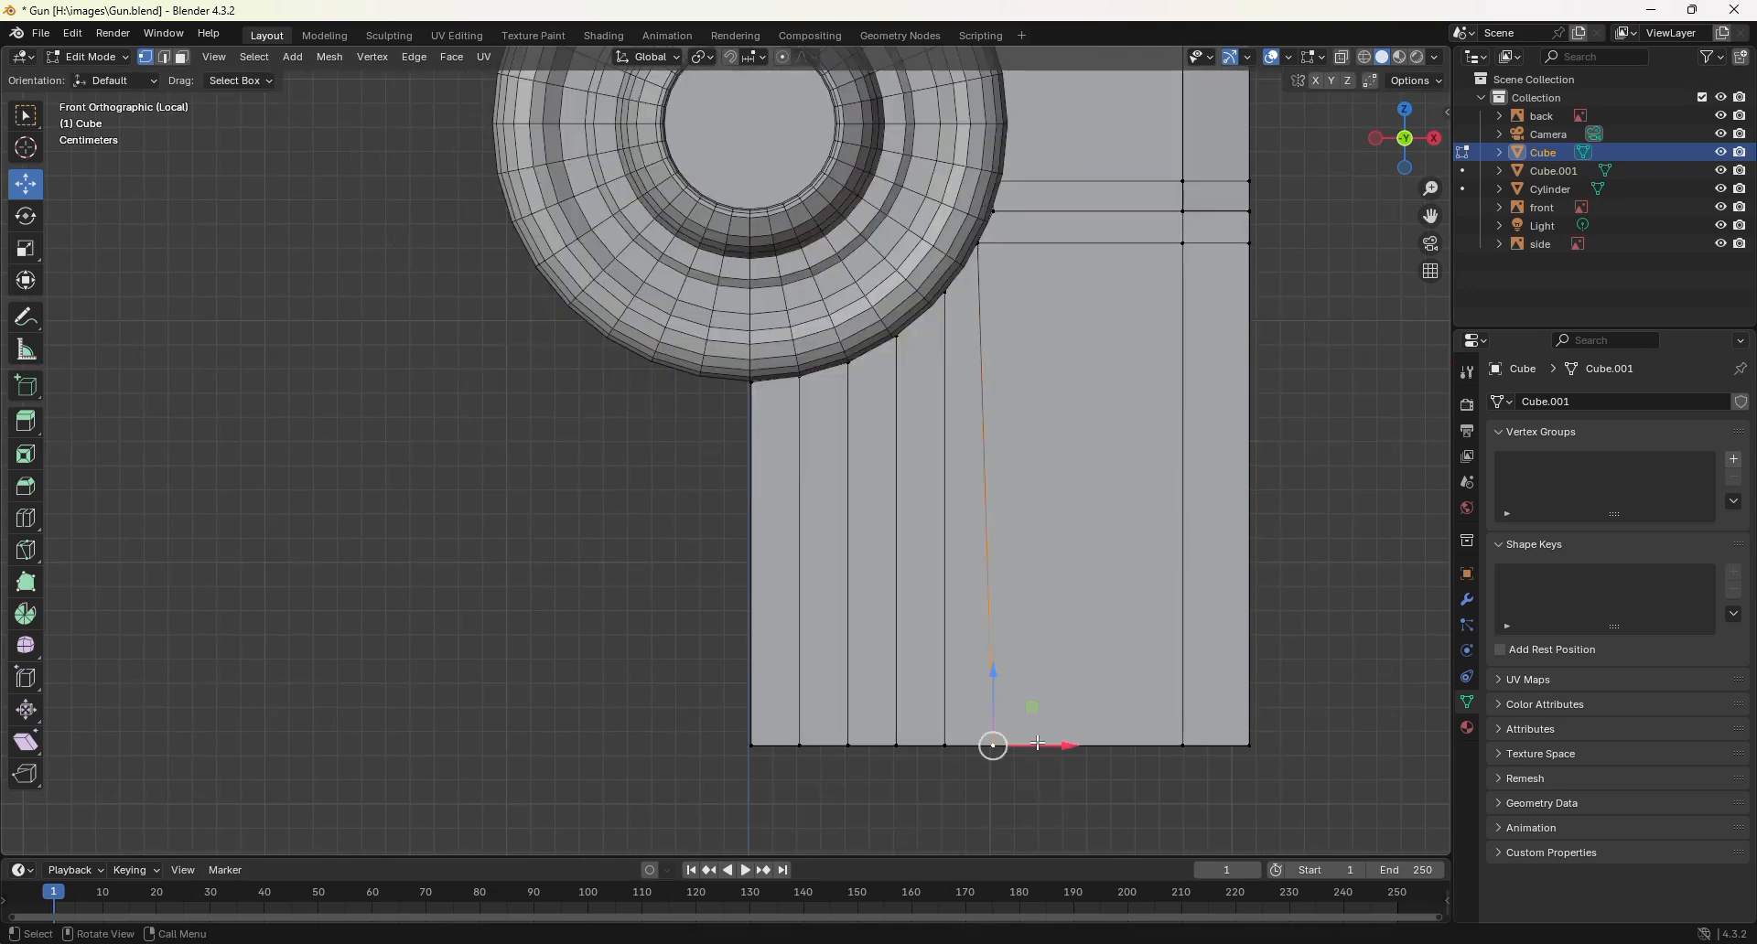
left_click_drag(1037, 743, 1020, 733)
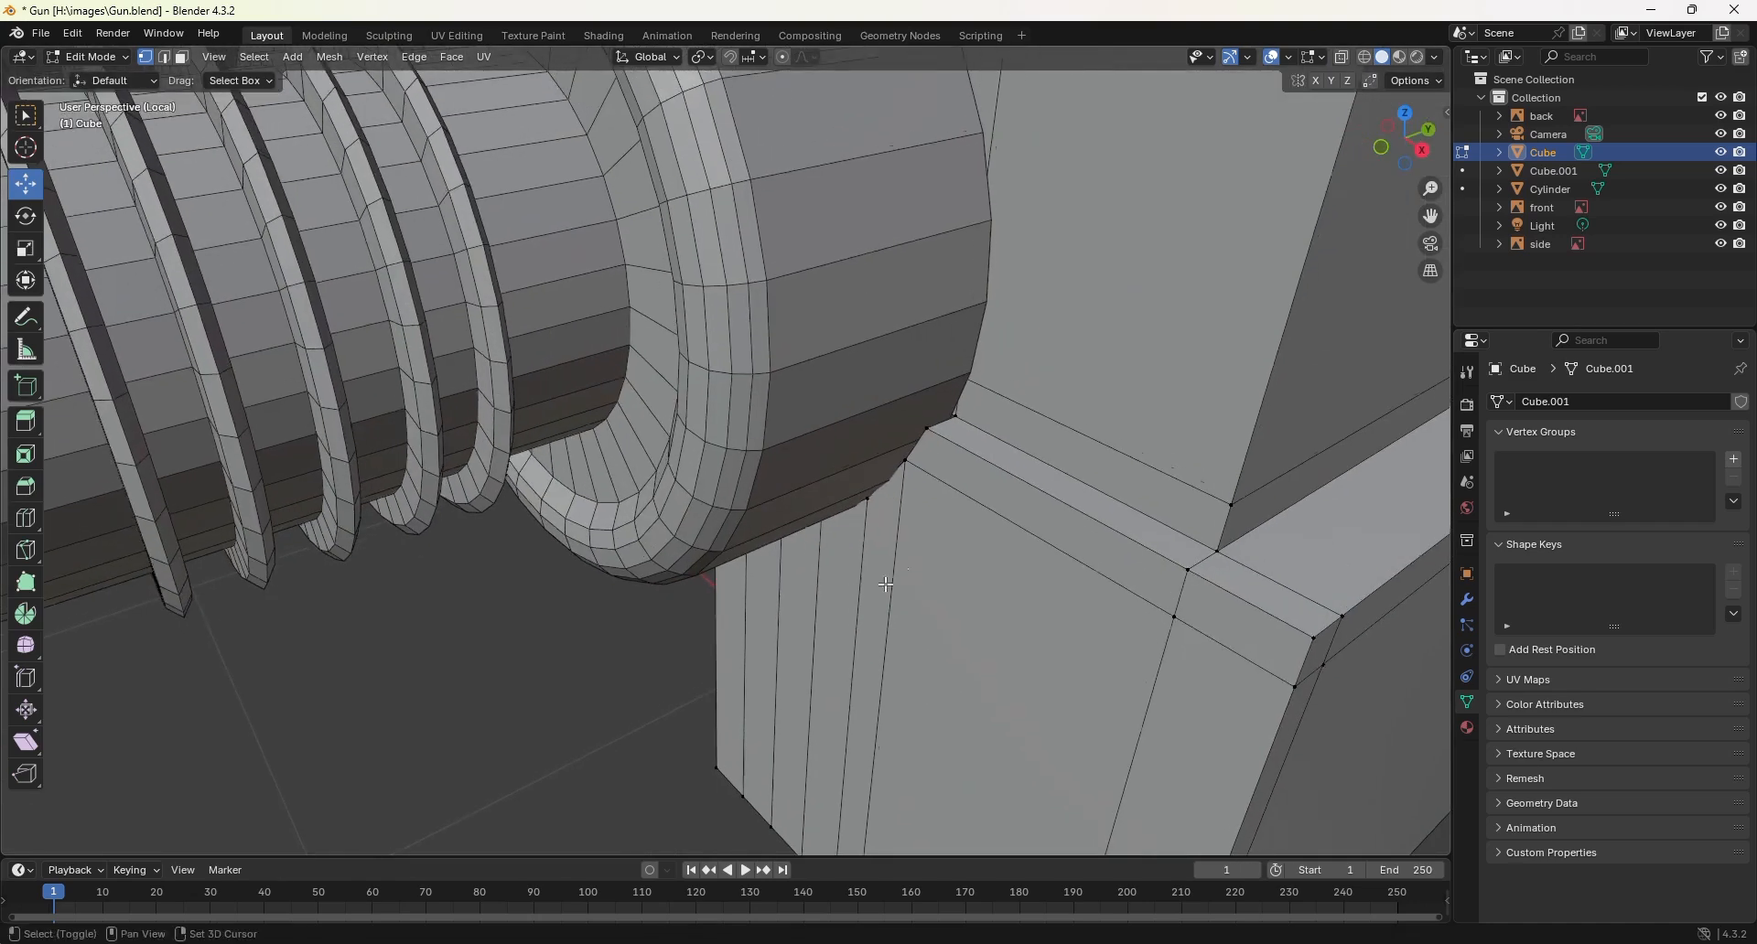
Step: Adjust the two ledge vertices touching the collar along X to fit its curve, moving the front one 0.000264 m
left_click(961, 422)
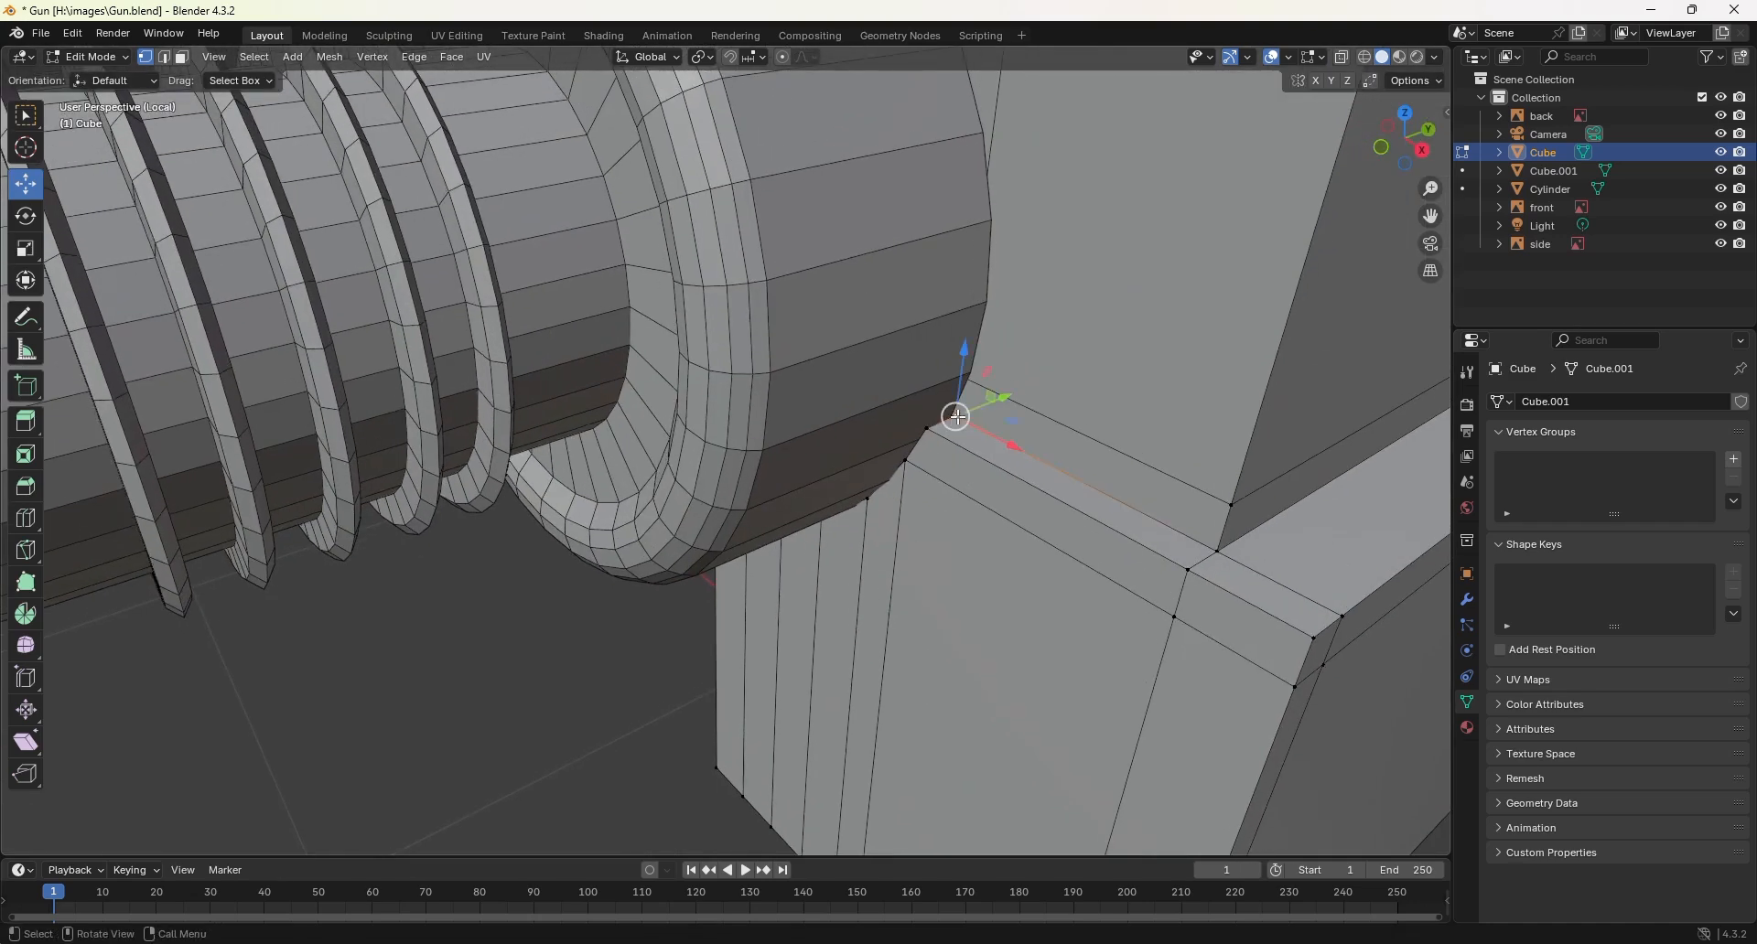
left_click_drag(977, 427, 968, 424)
middle_click_drag(915, 432, 980, 443)
left_click(946, 428)
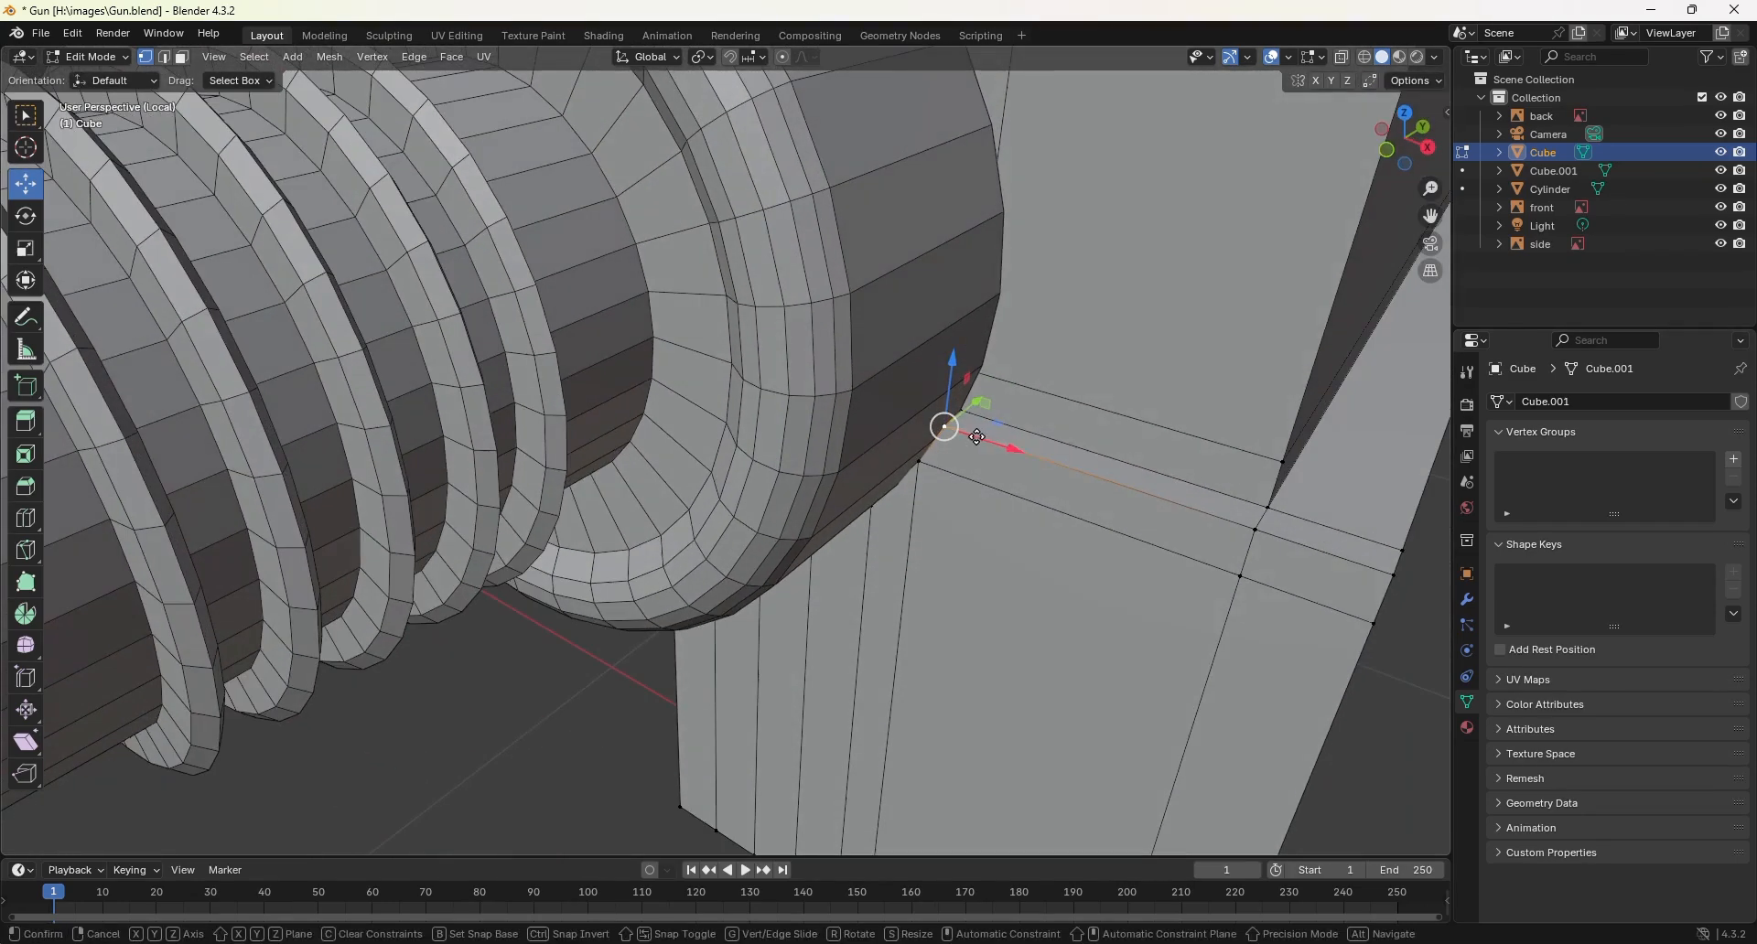
left_click_drag(980, 443, 980, 439)
middle_click_drag(980, 441, 981, 451)
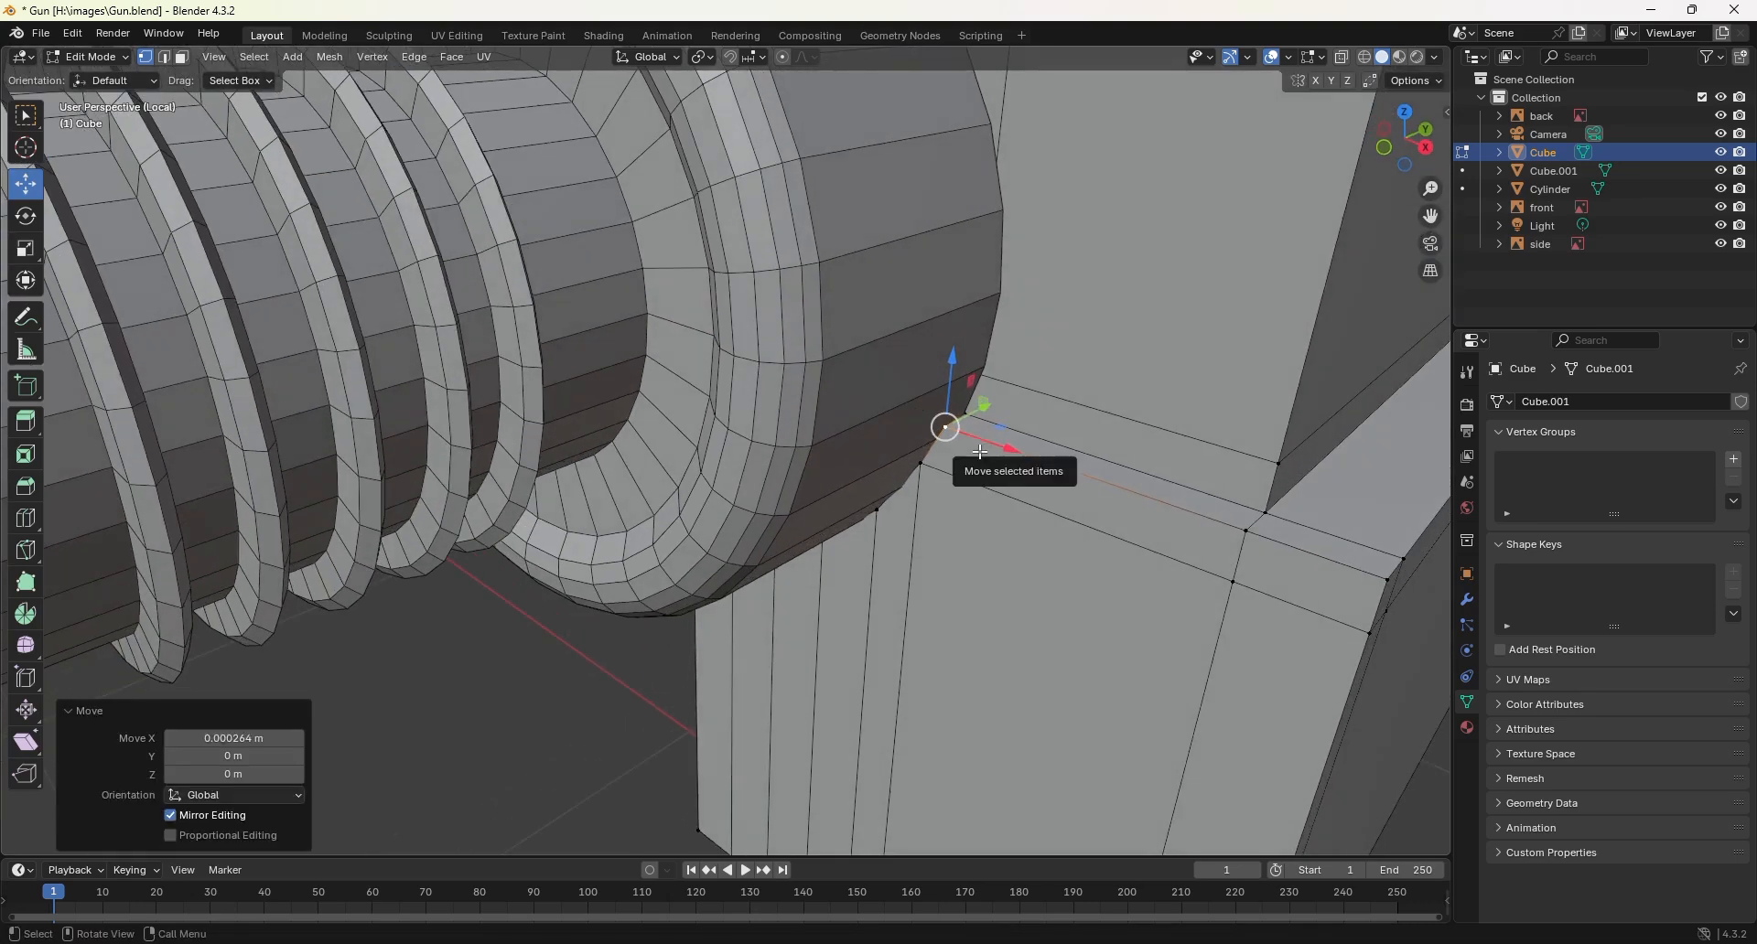
Step: Isolate the gun body alone in local view, frame the curved cutout at its front, and switch to edge selection
key("KP_Divide")
key("KP_Divide")
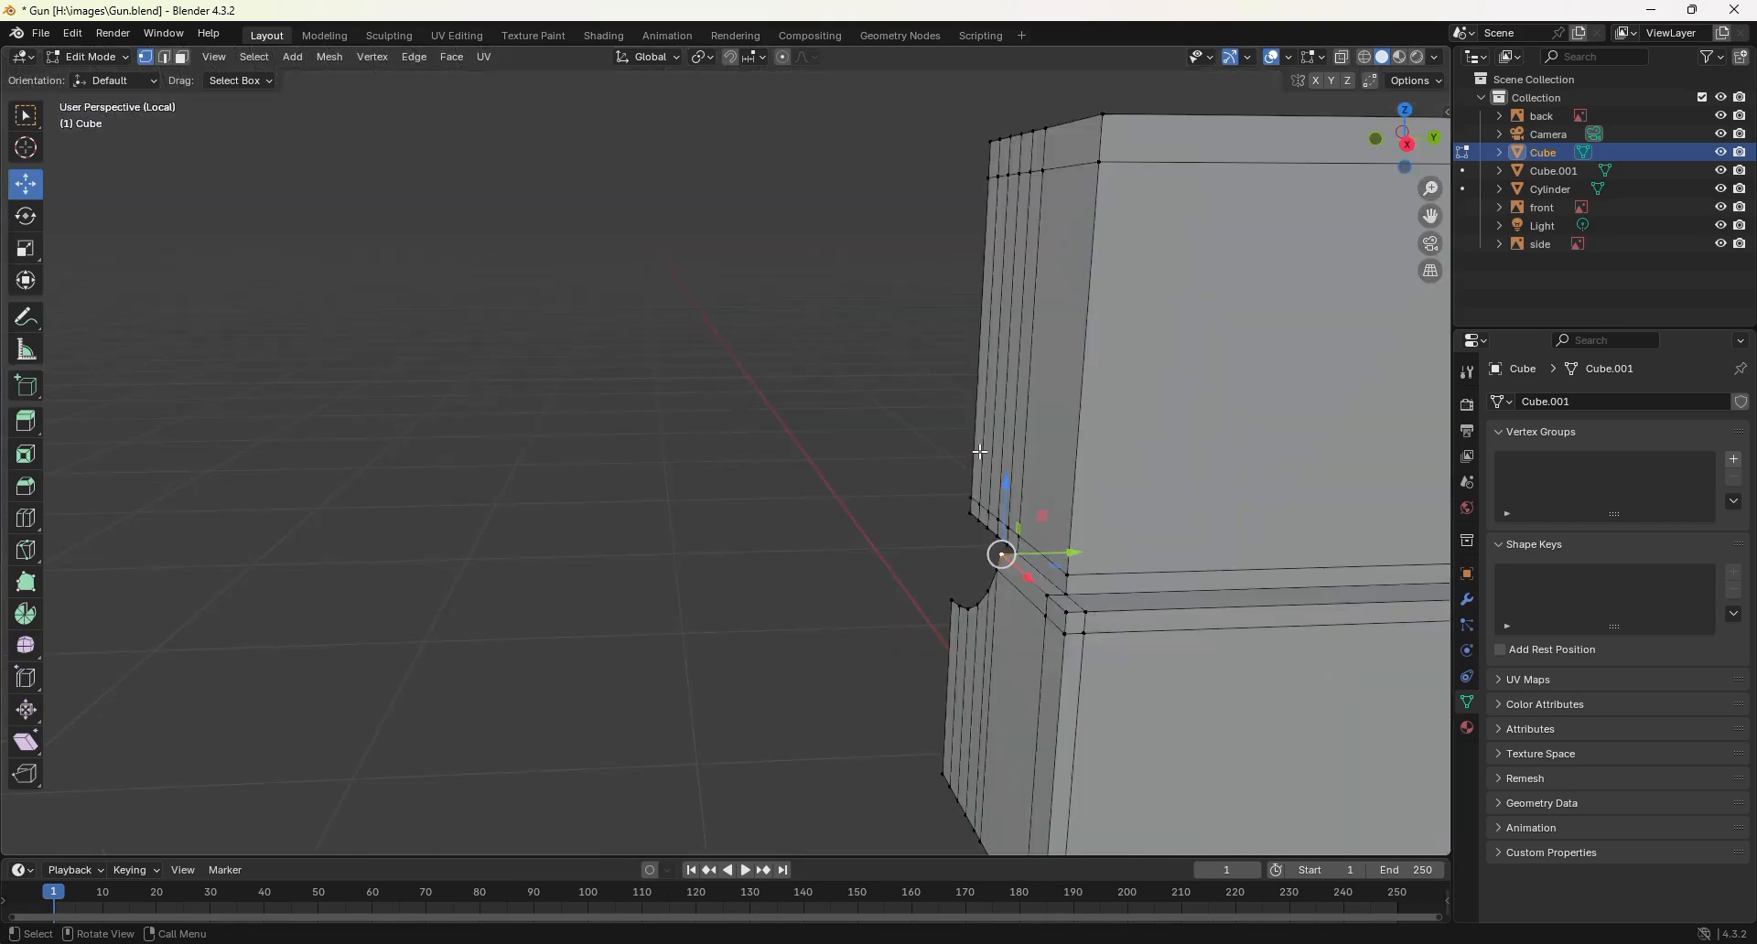
middle_click_drag(962, 459, 879, 537)
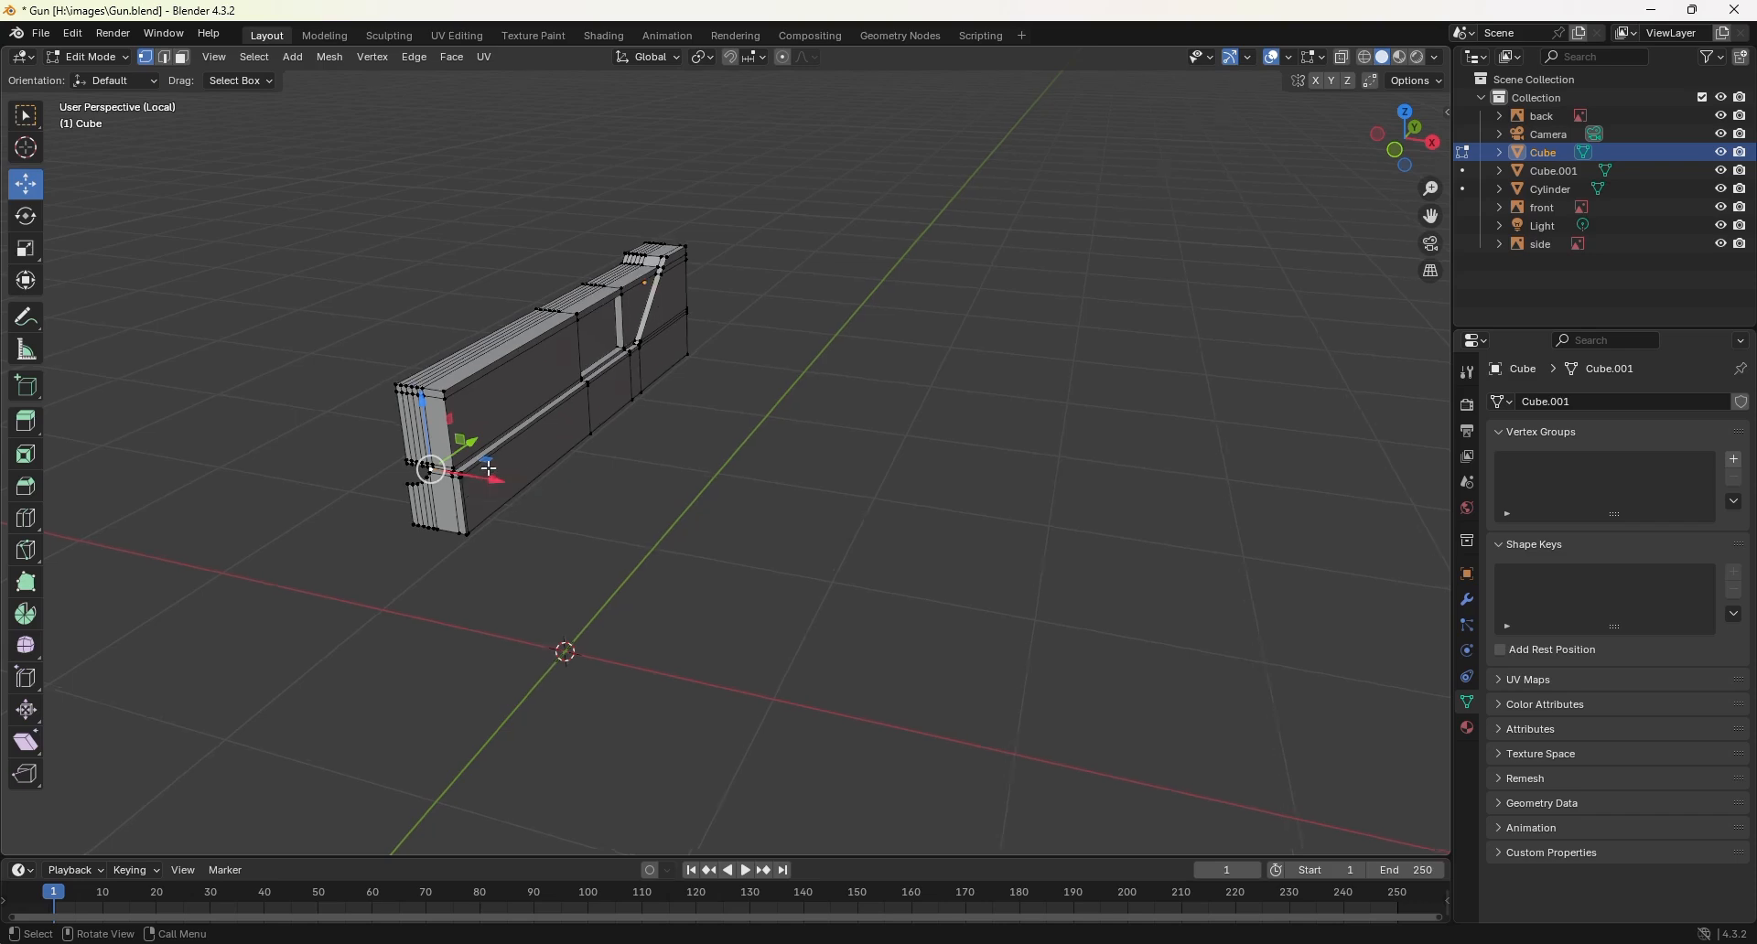
key("KP_Decimal")
scroll(699, 483, "down", 2)
mouse_move(792, 513)
middle_mouse_down()
mouse_move(745, 564)
mouse_move(621, 613)
mouse_move(658, 723)
mouse_move(650, 623)
mouse_move(601, 620)
mouse_move(708, 543)
mouse_move(796, 526)
middle_mouse_up()
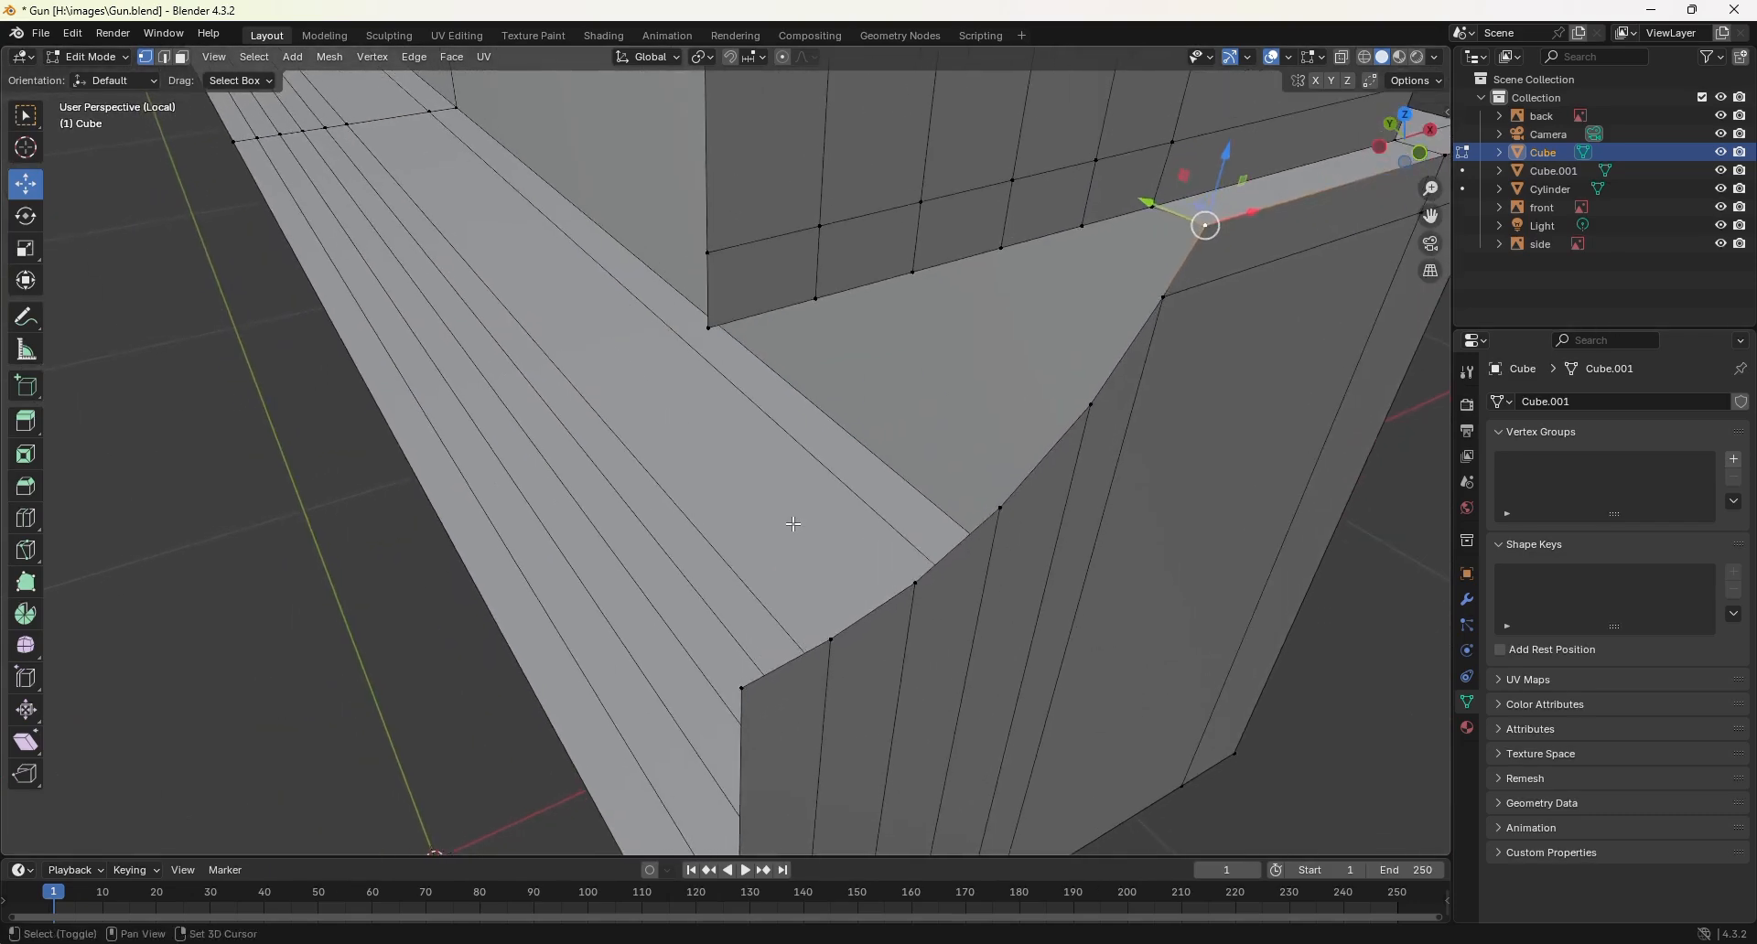
mouse_move(771, 584)
middle_mouse_down()
mouse_move(806, 512)
mouse_move(786, 574)
middle_mouse_up()
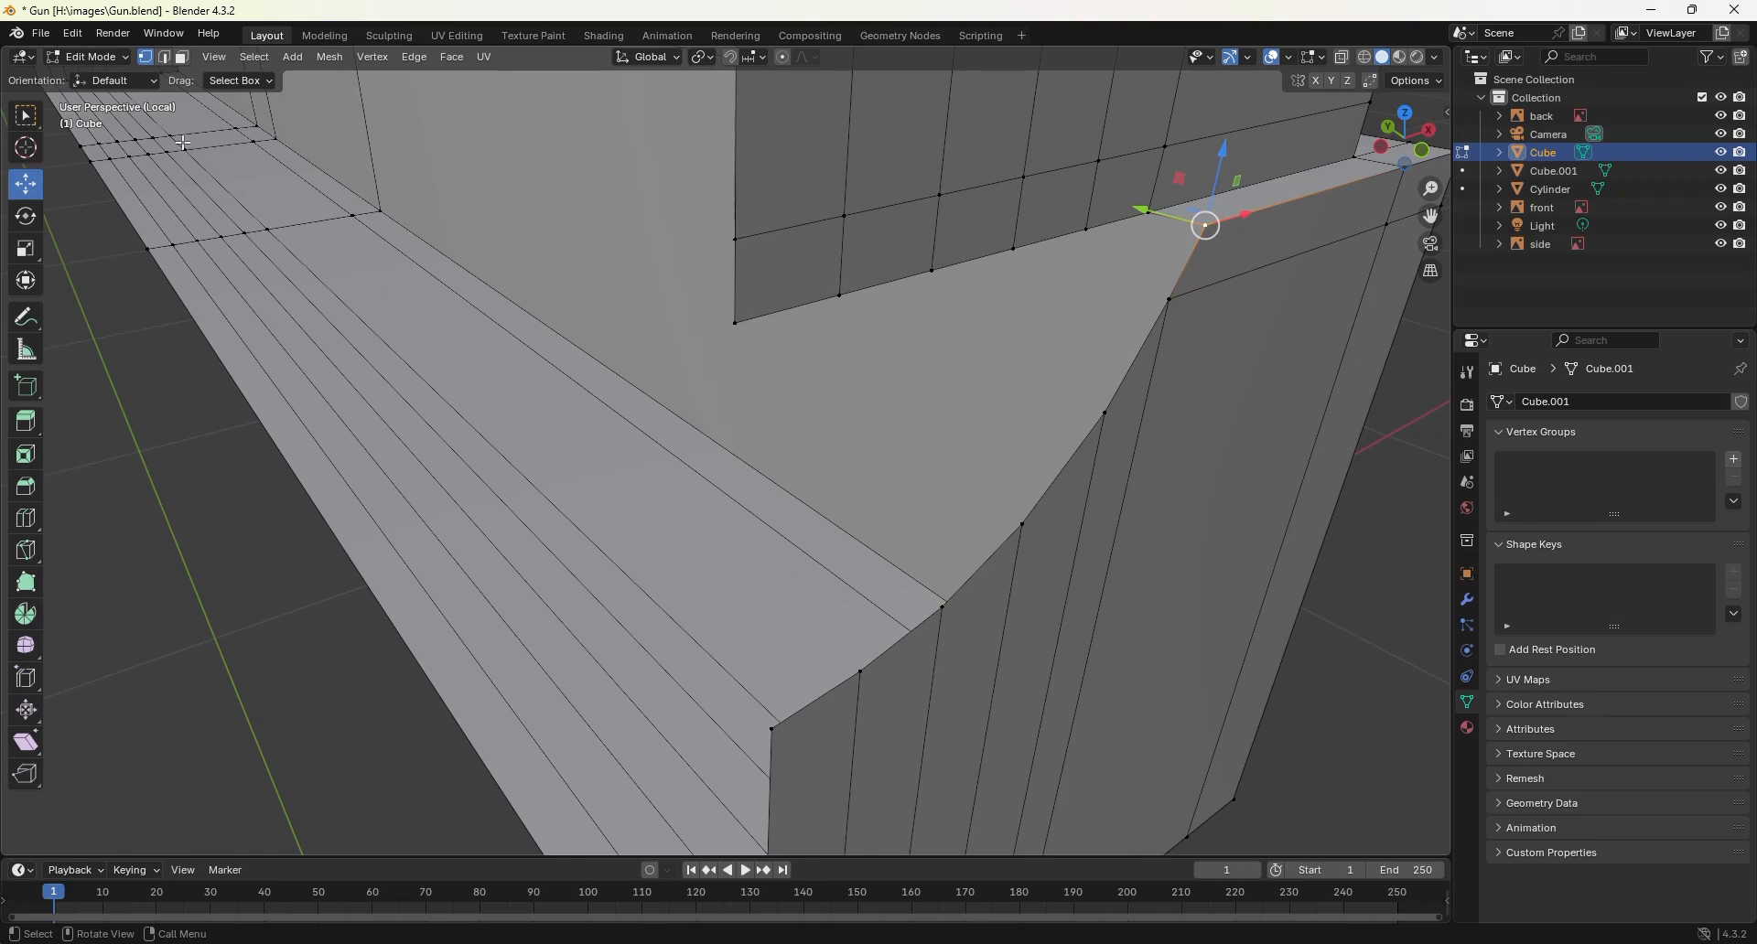
left_click(165, 57)
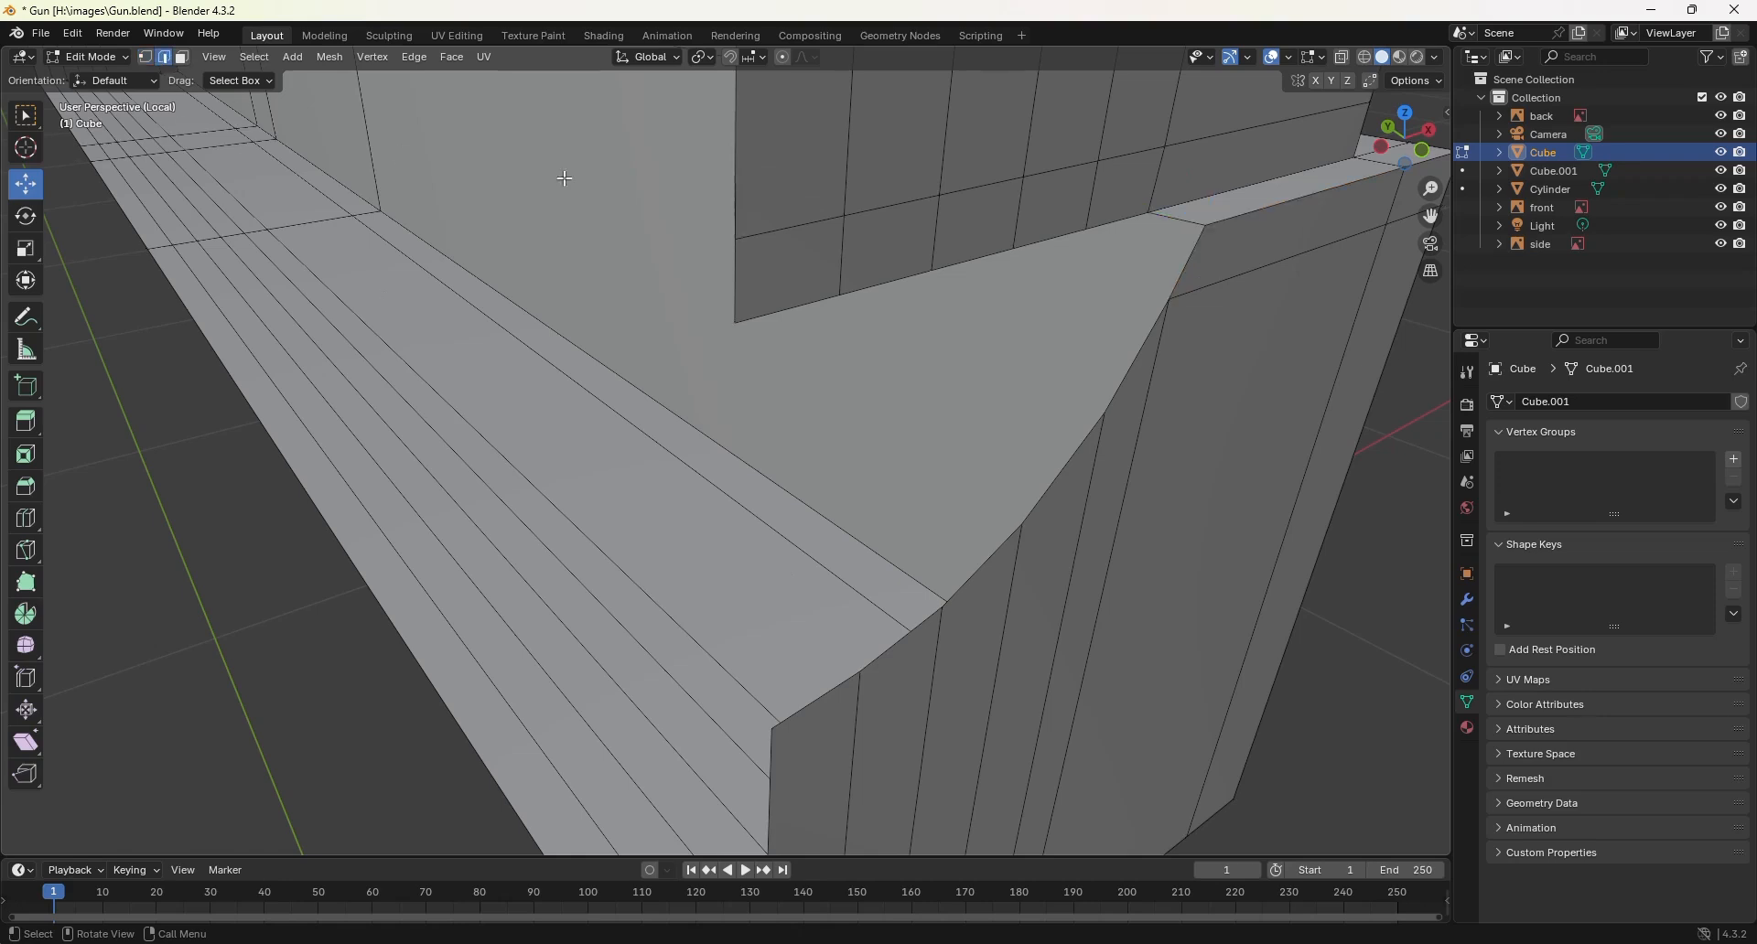
Step: Select the run of edges along the curved cutout's outline and extrude it 0.011149 m along Y into the body
left_click(807, 706)
left_click(1186, 265, "ctrl")
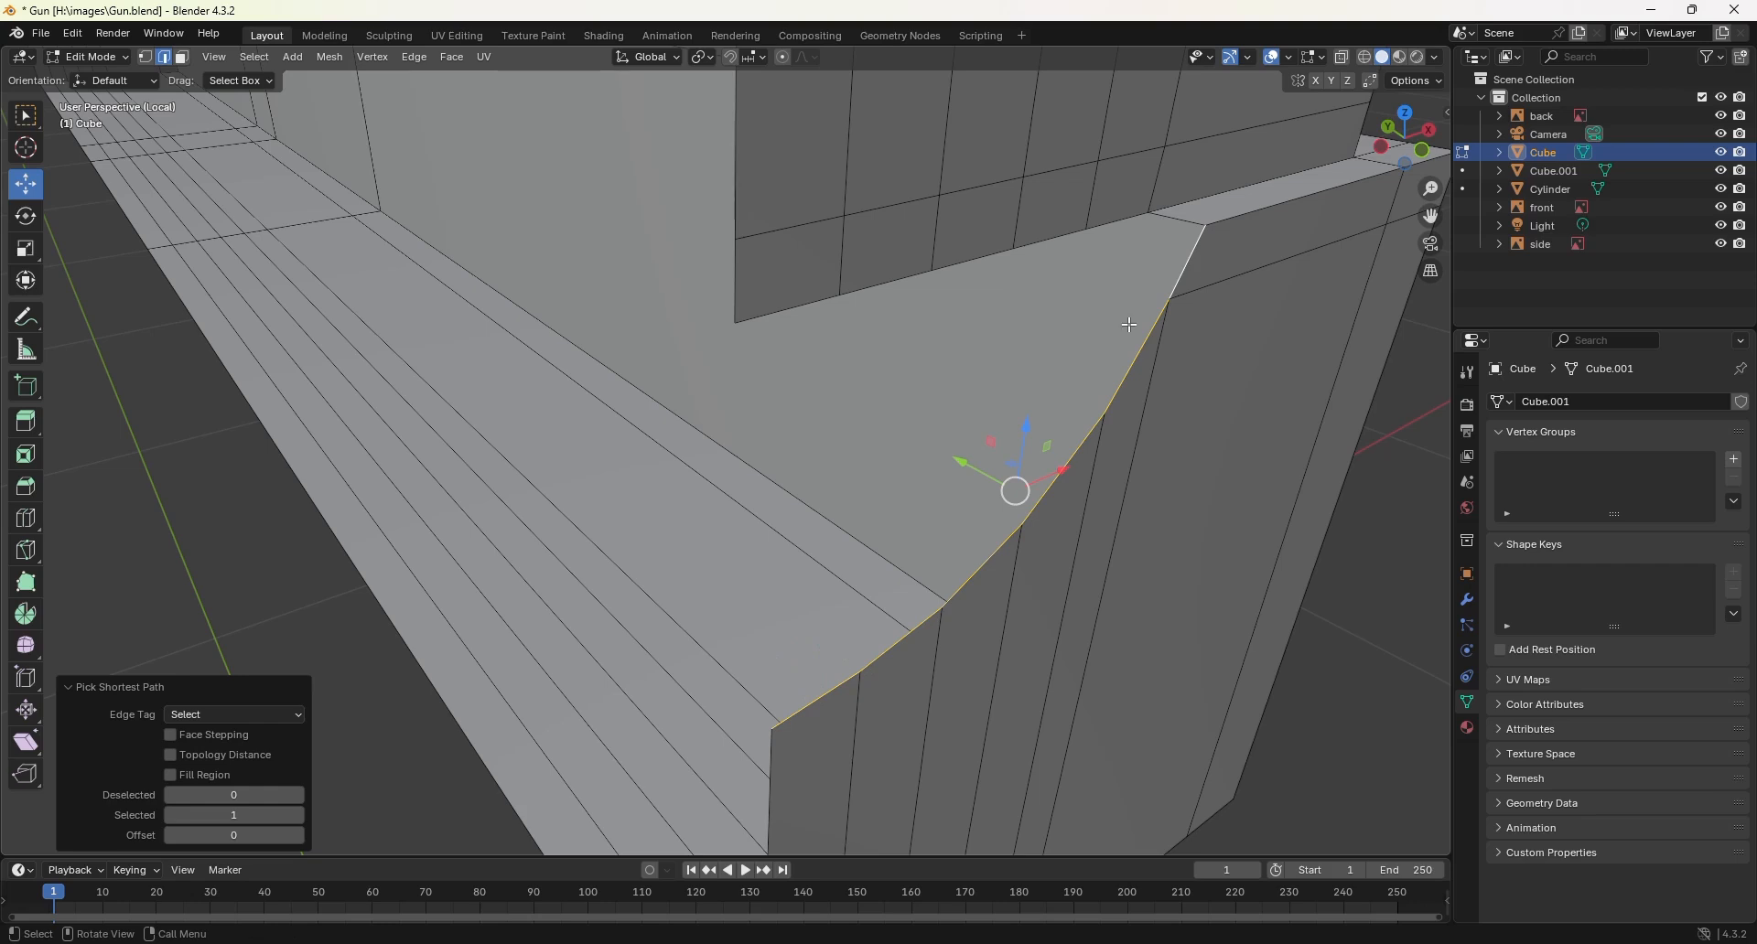
key("g")
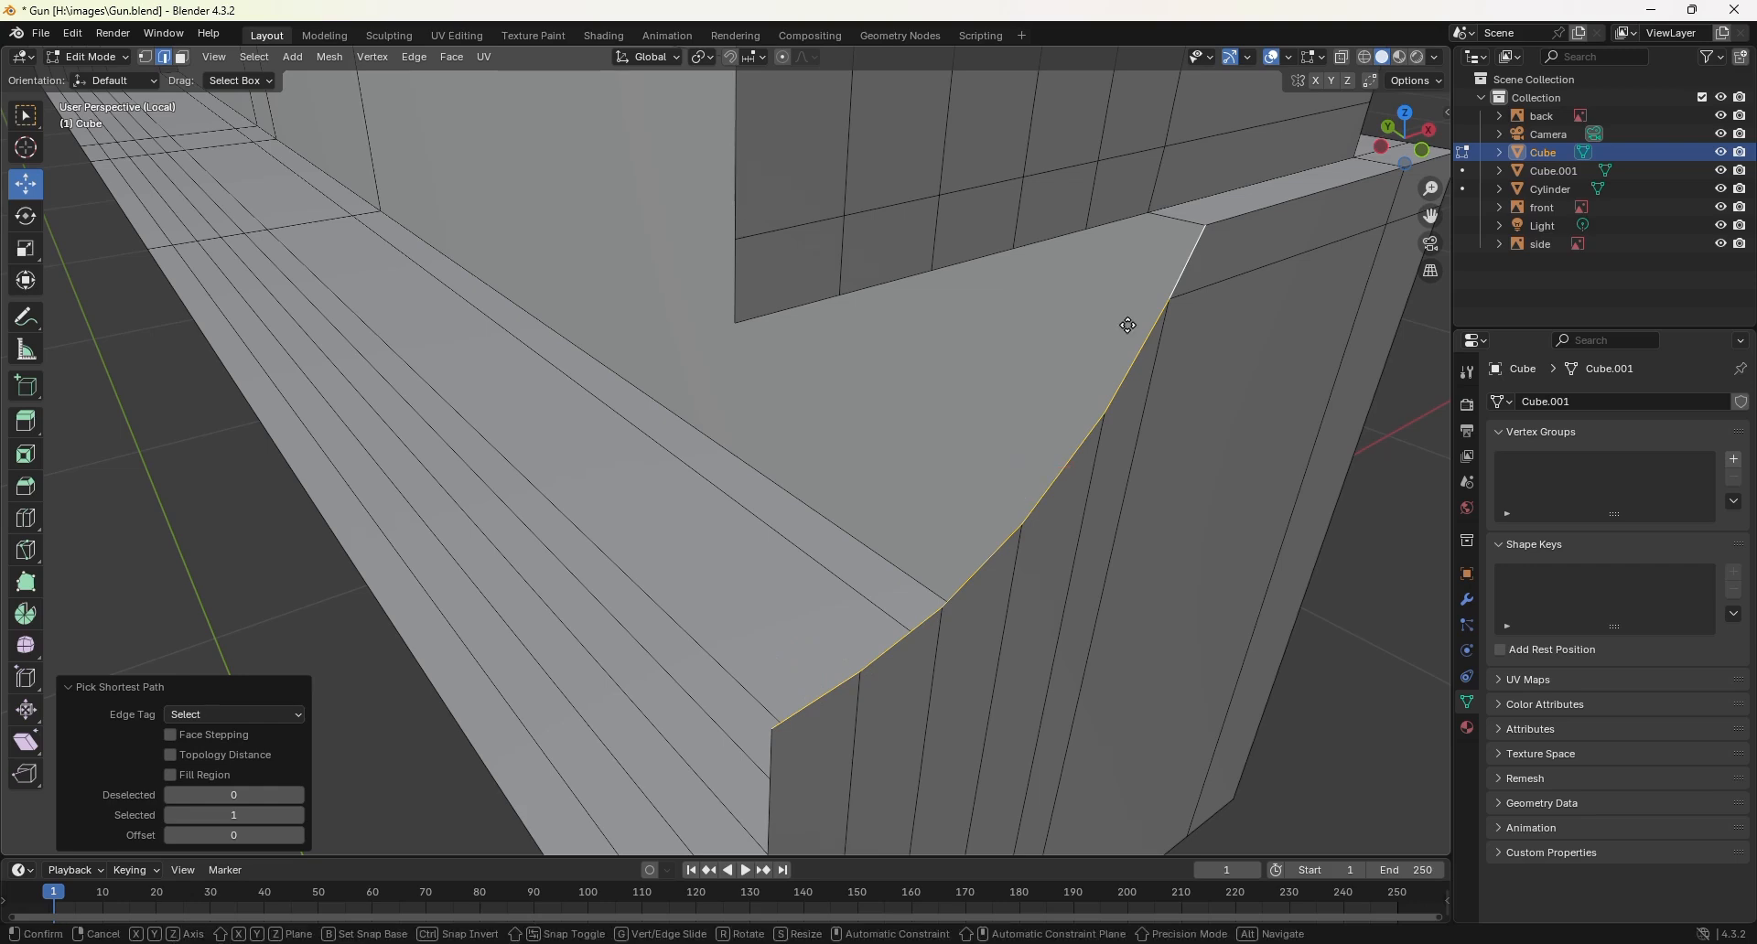
key("y")
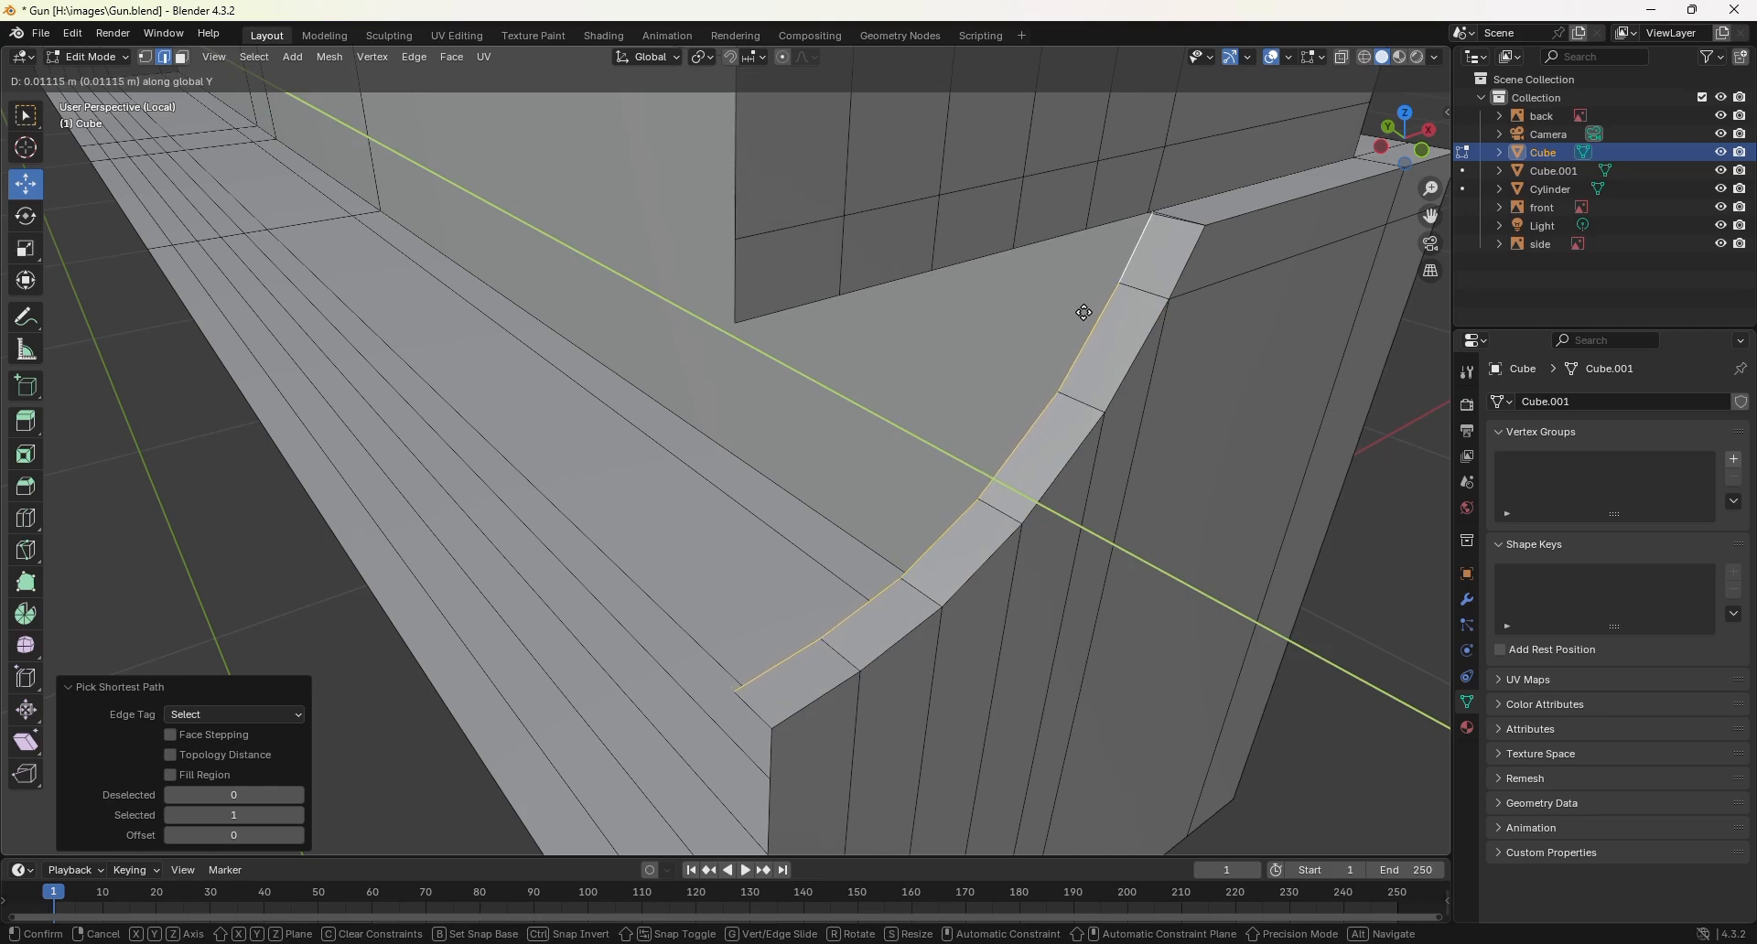
left_click(1083, 313)
middle_click_drag(1084, 313, 1087, 413)
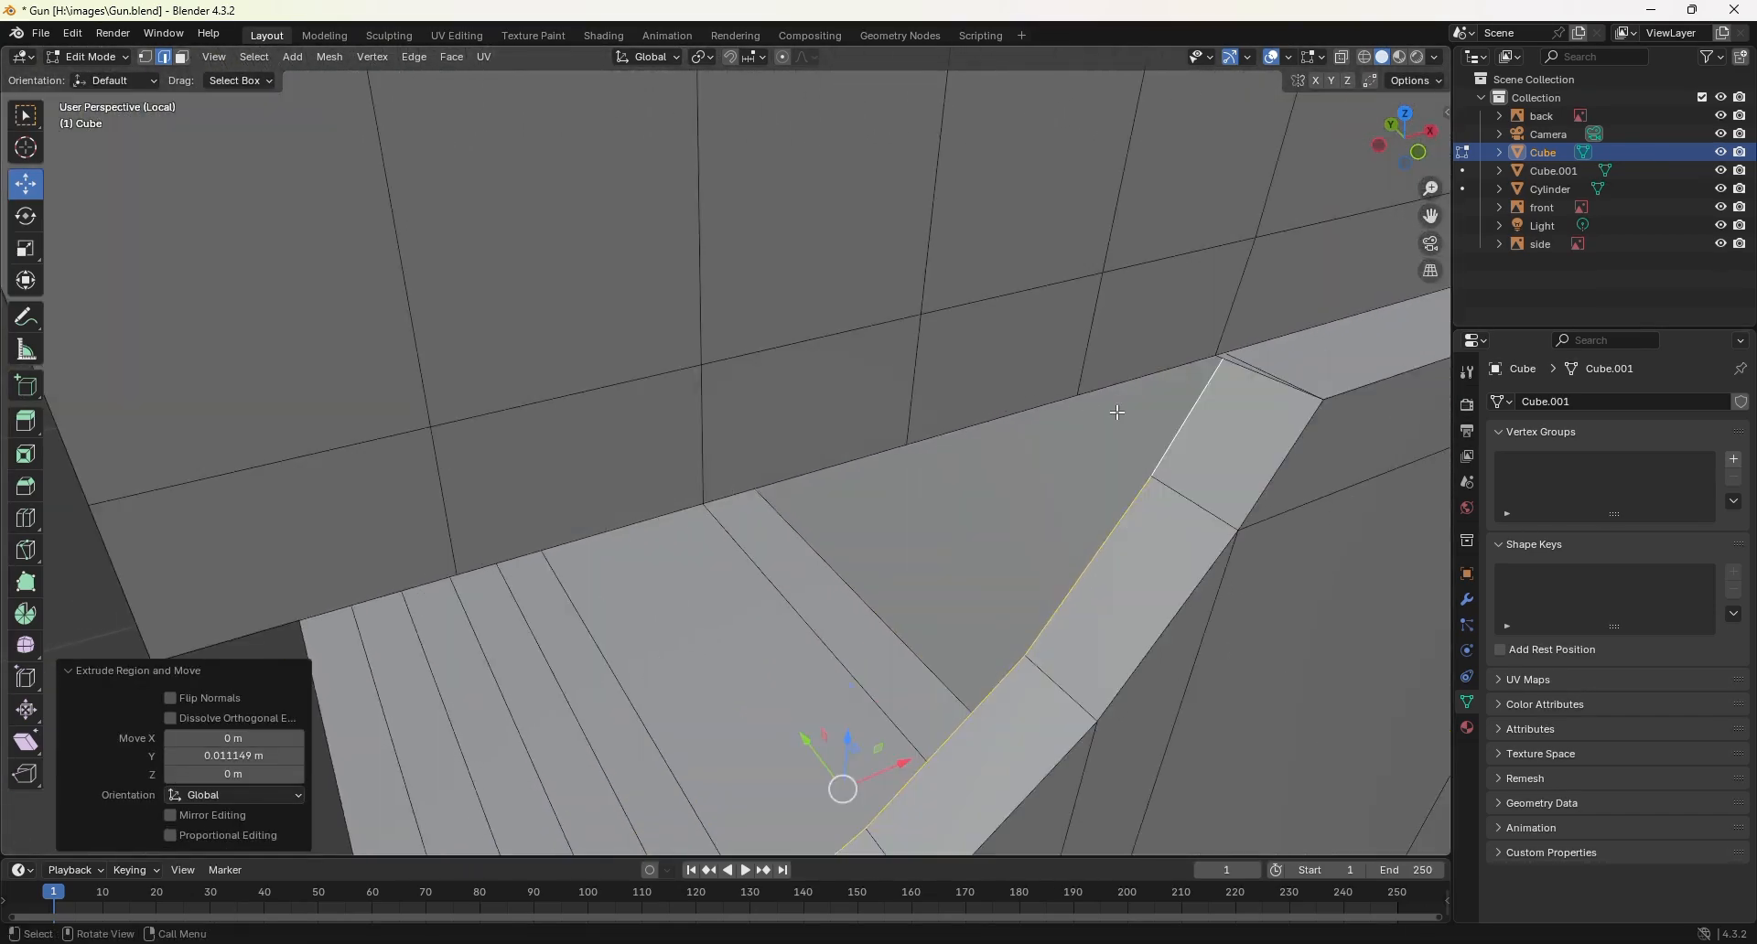
Step: Merge the extruded strip's upper inner vertex into the neighbouring wall corner vertex using At Last
left_click(150, 55)
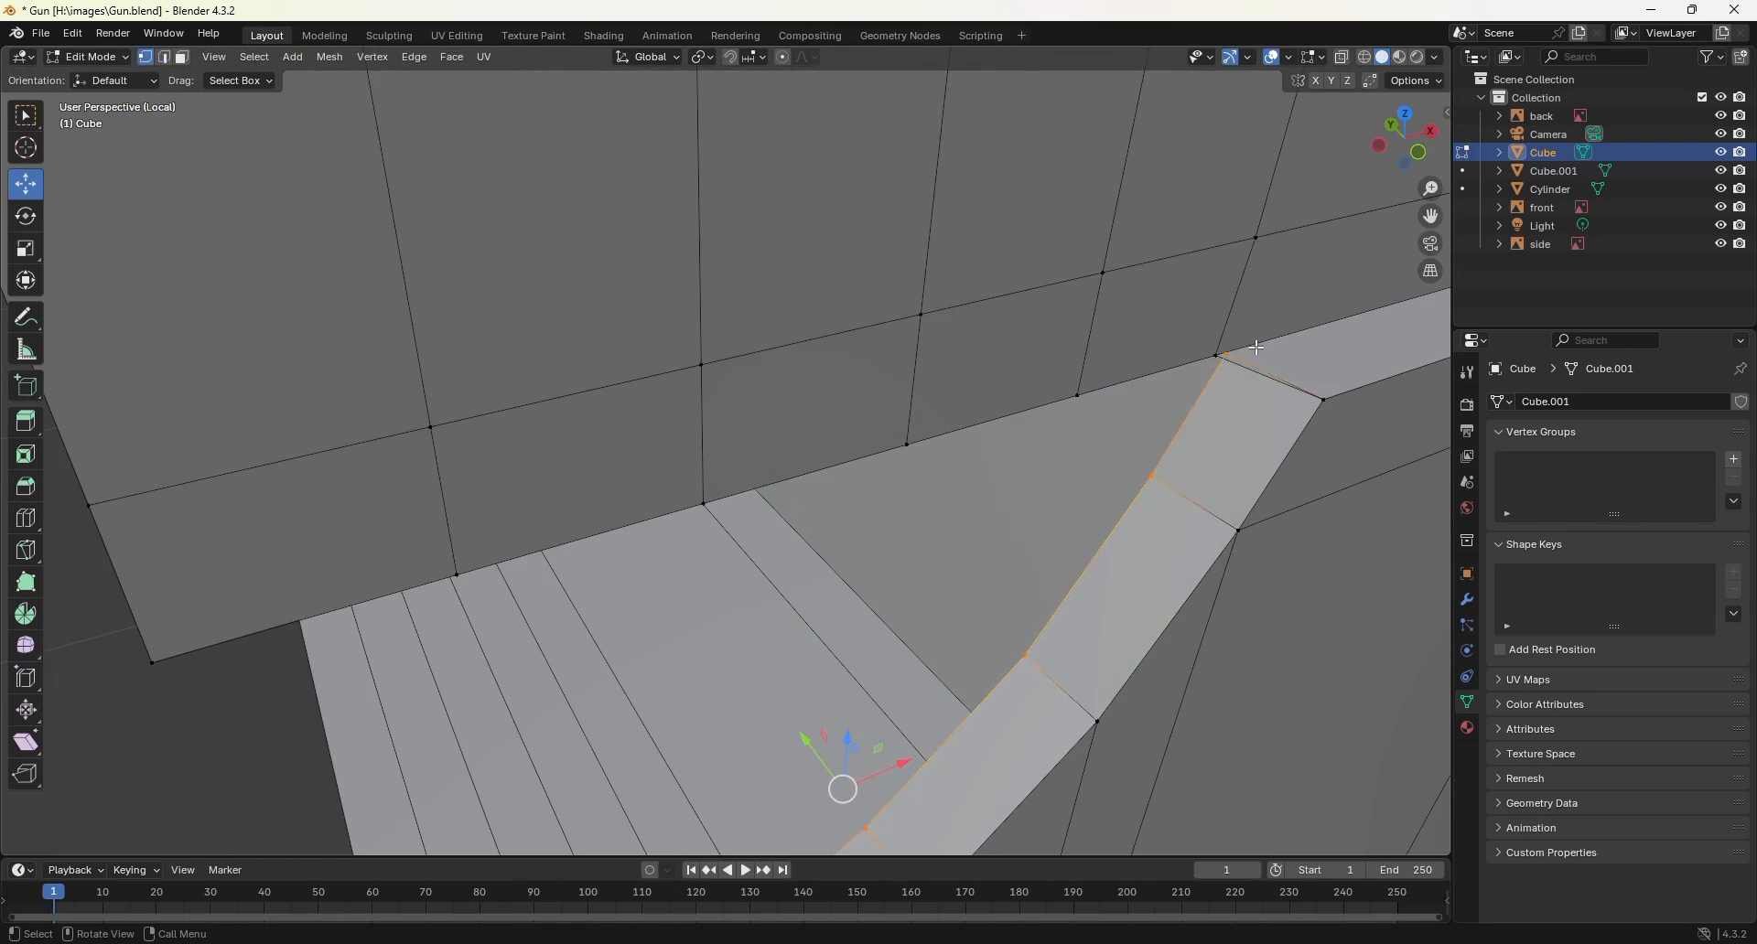
left_click(1228, 354)
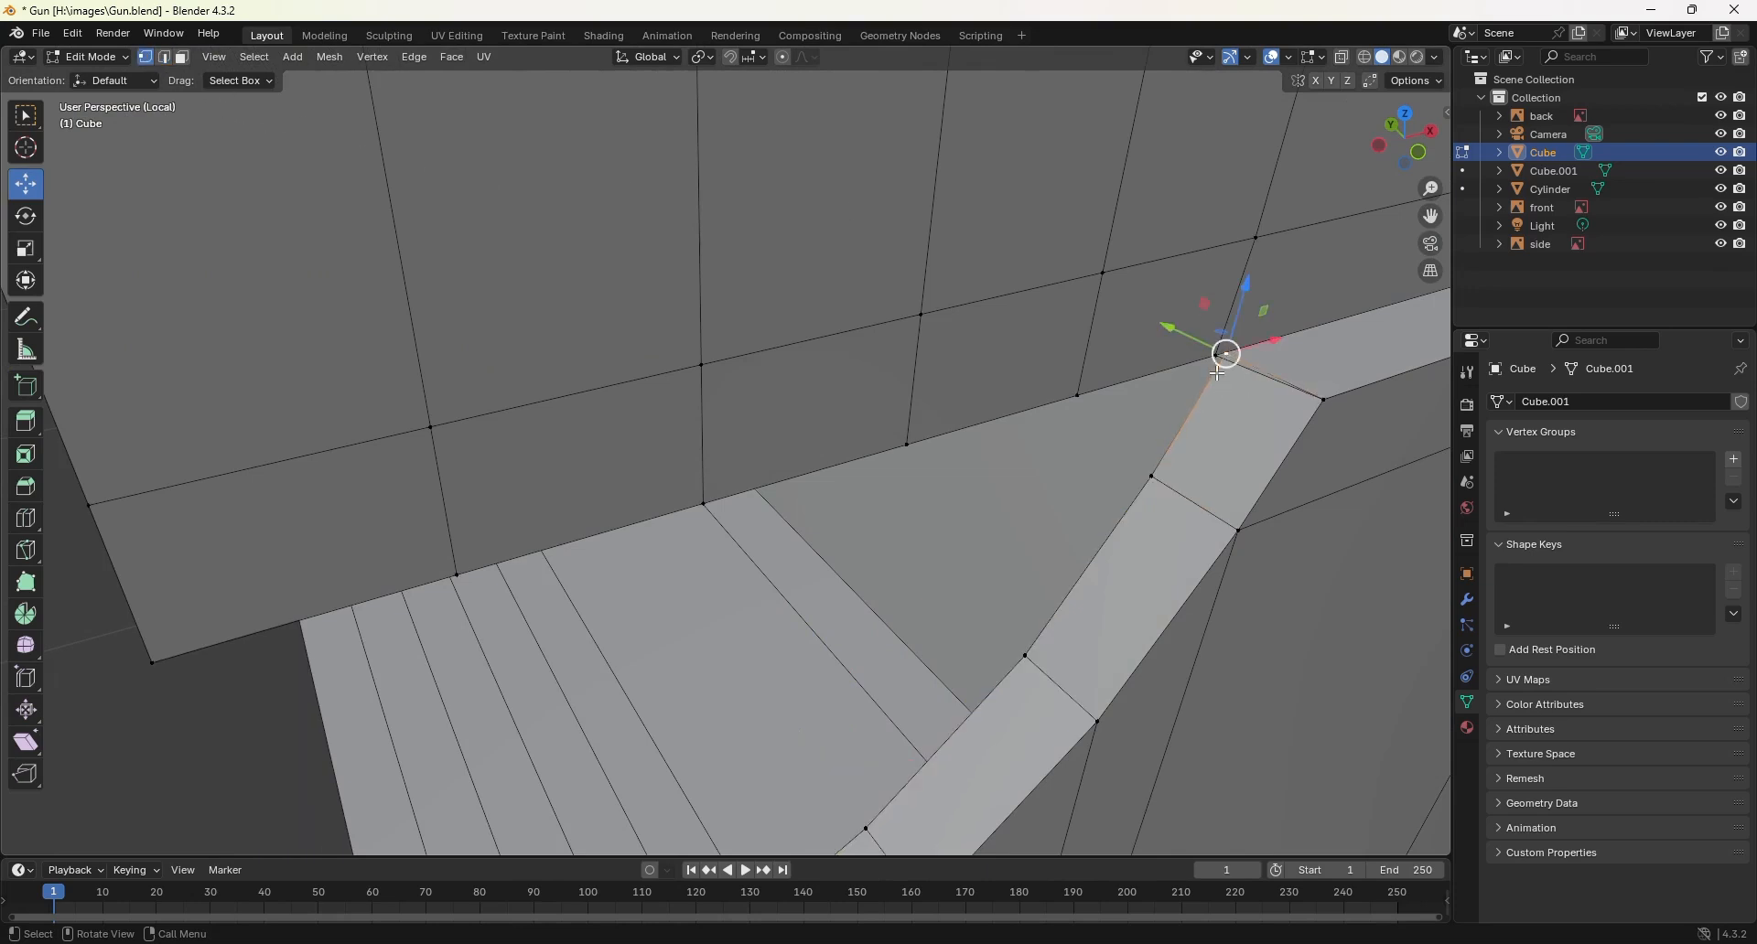
left_click(1226, 355)
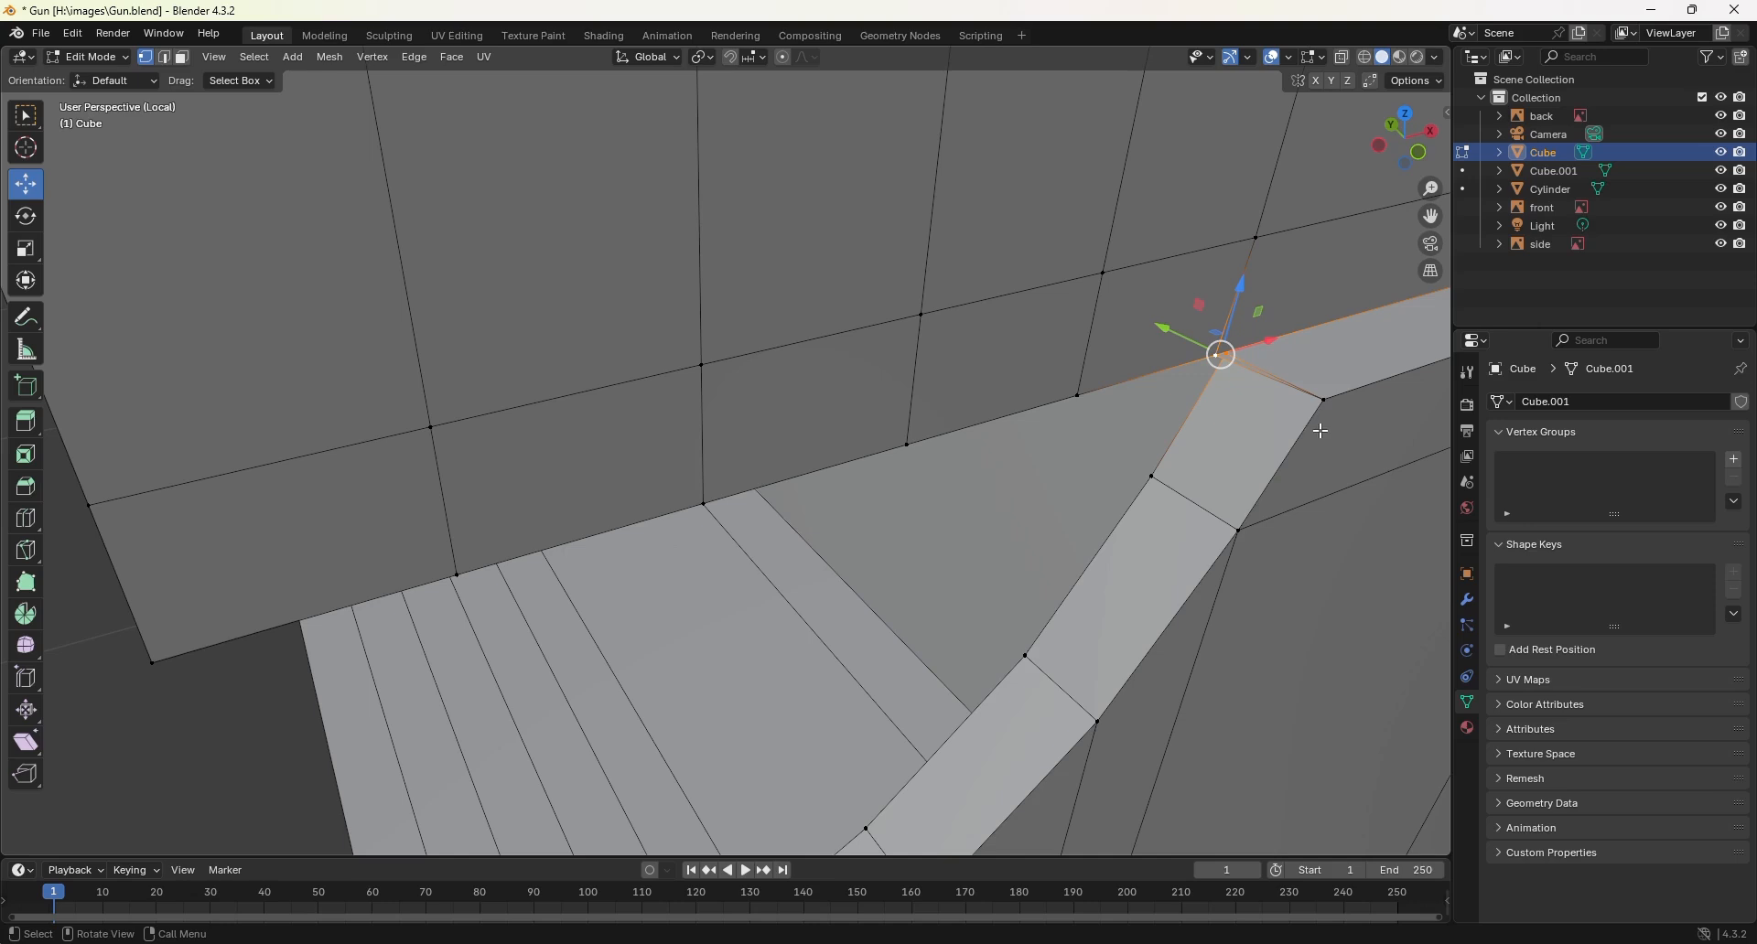
key("m")
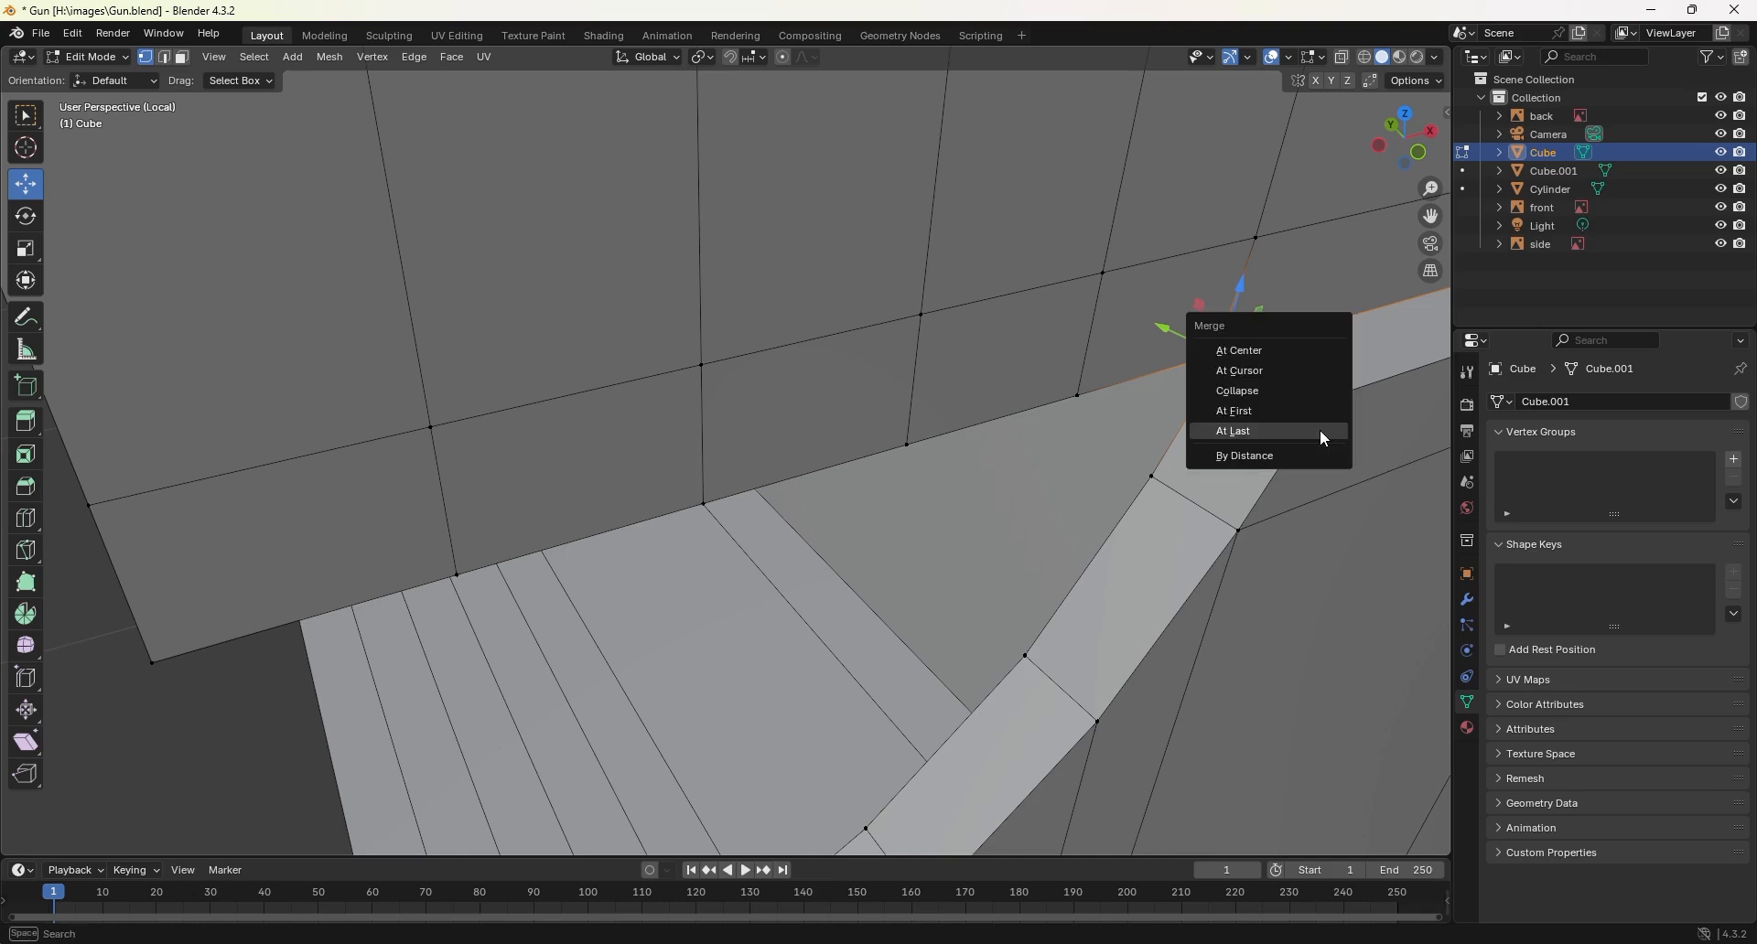
left_click(1320, 430)
Step: Bridge the outermost lower edge of the wall with the matching inner edge at the low end of the curved strip
scroll(1205, 401, "down", 4)
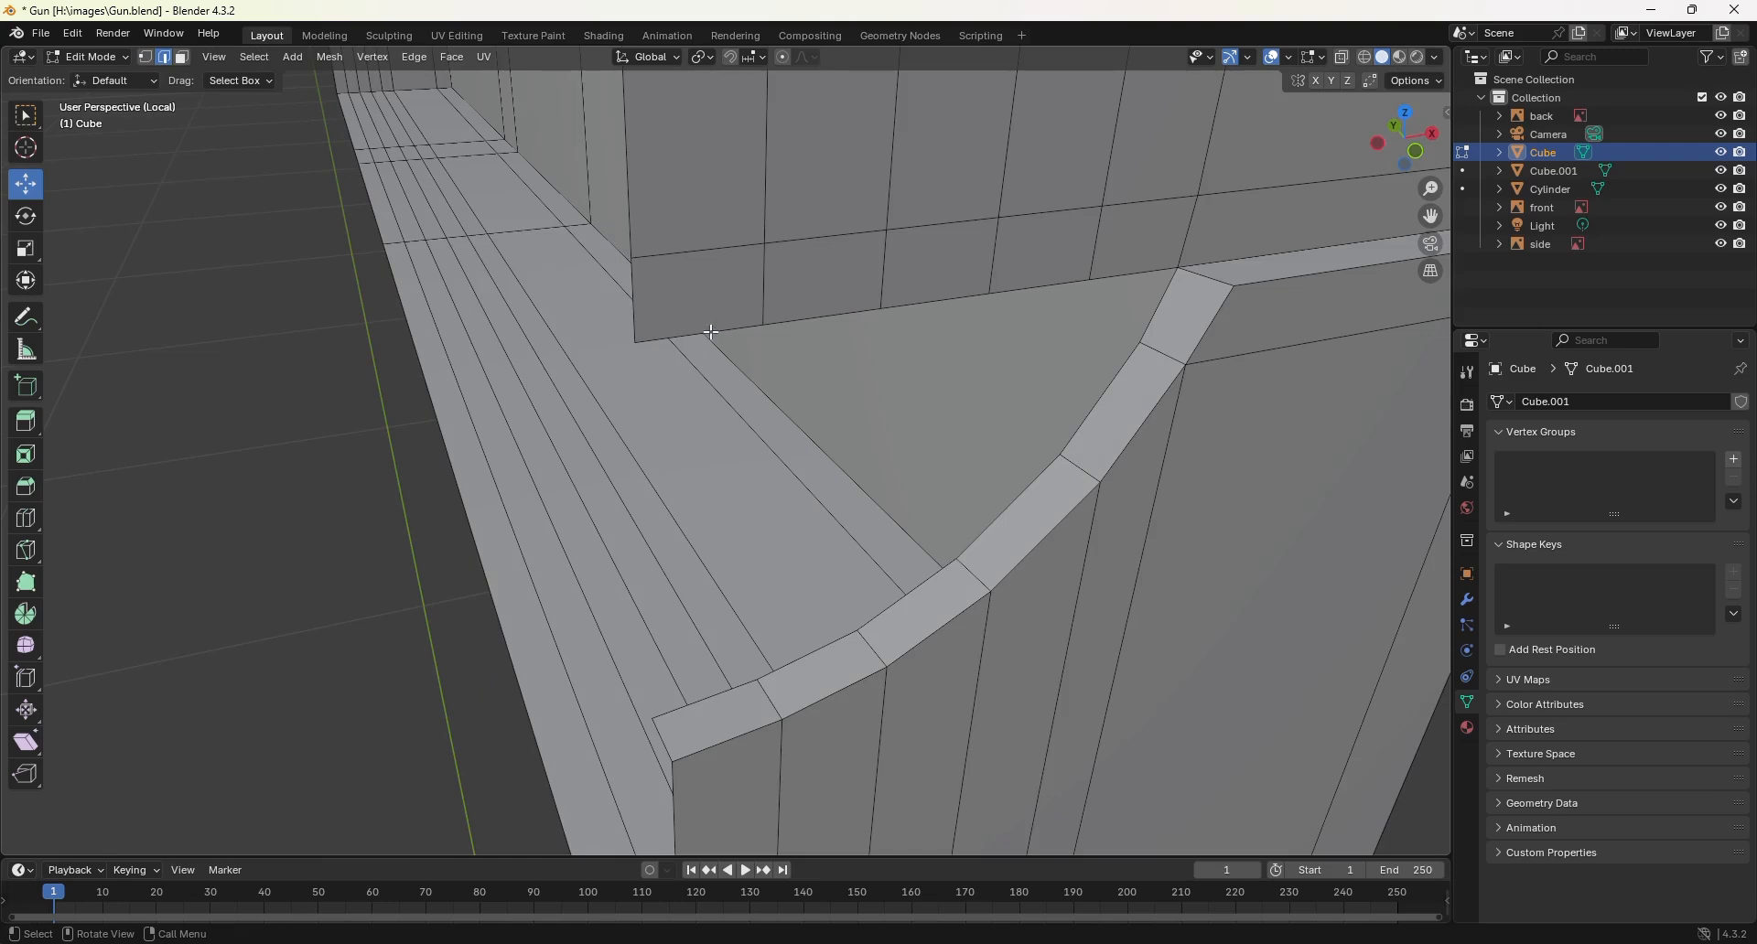
left_click(712, 333)
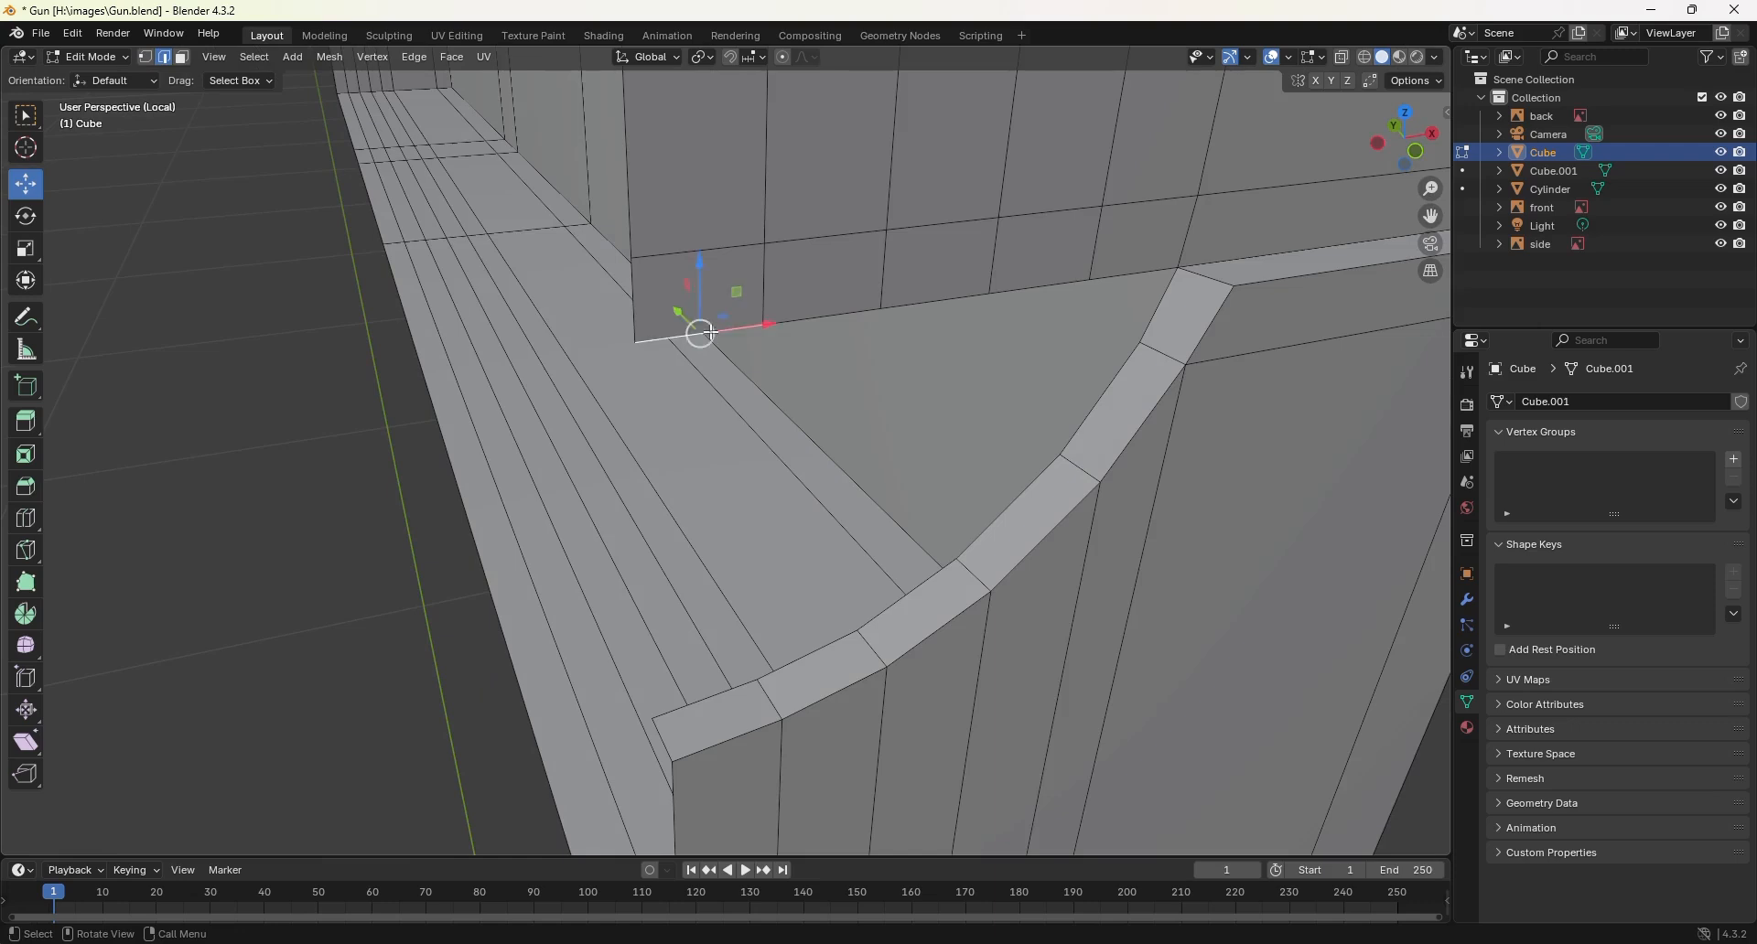
left_click(707, 698, "shift")
left_click(416, 57)
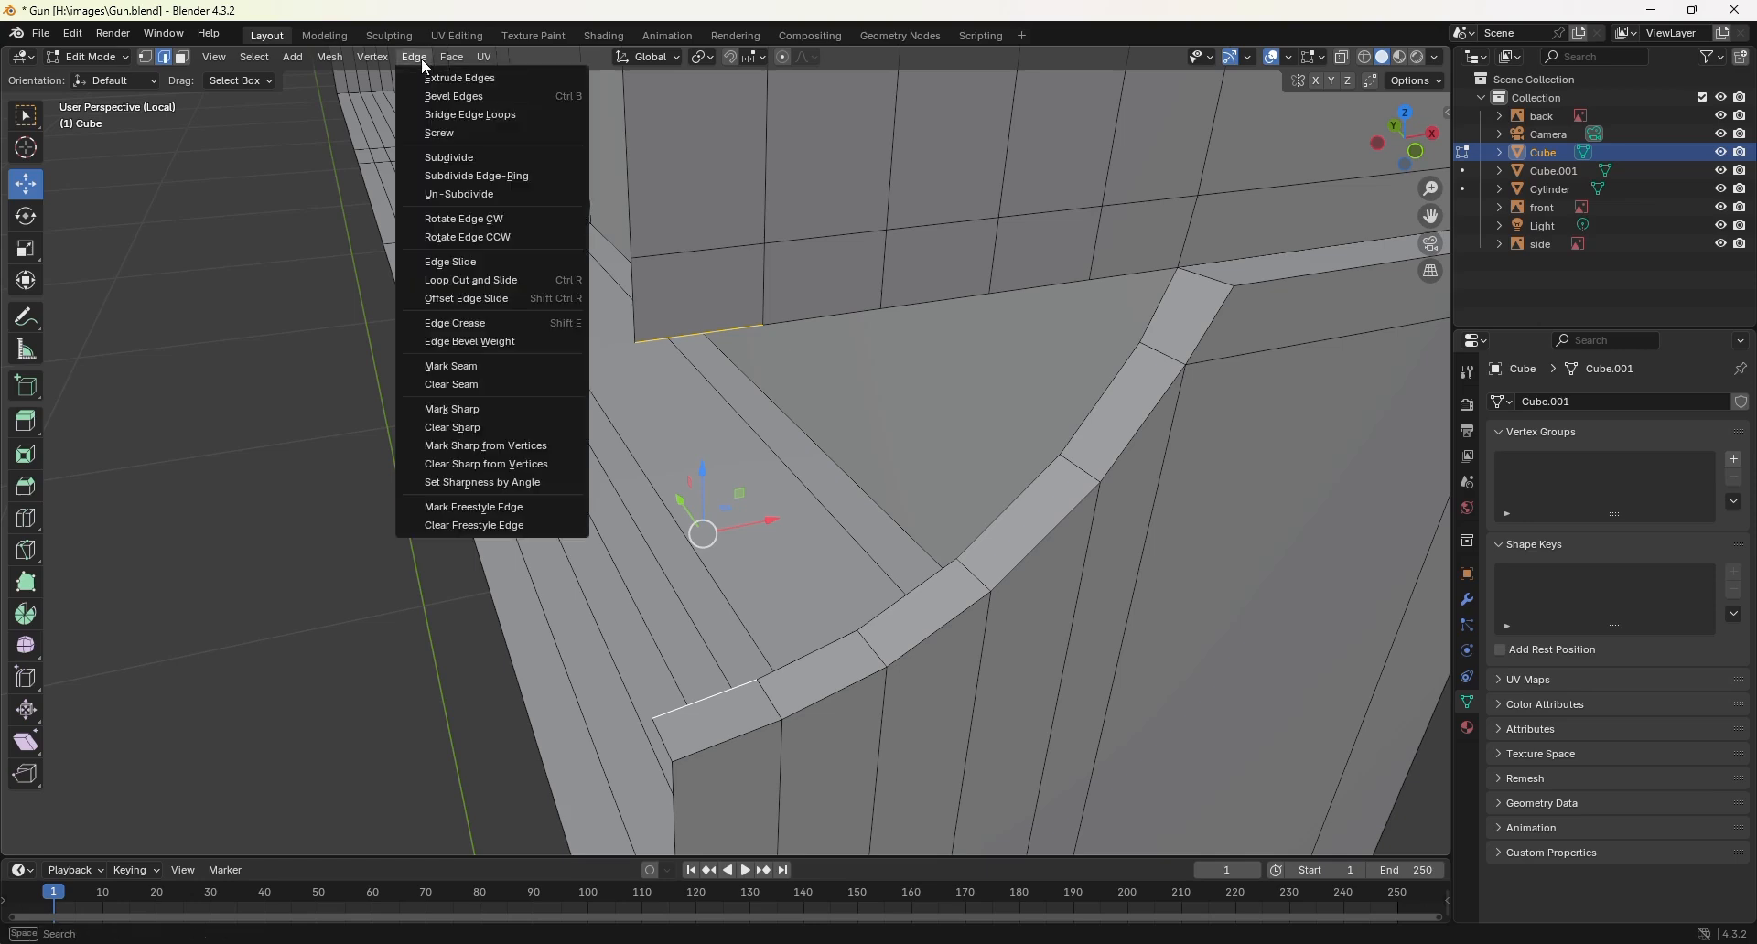
left_click(458, 115)
Step: Fill the remaining gaps between the wall's lower edges and the curved strip with faces, and clear the selection in vertex mode
left_click(828, 320)
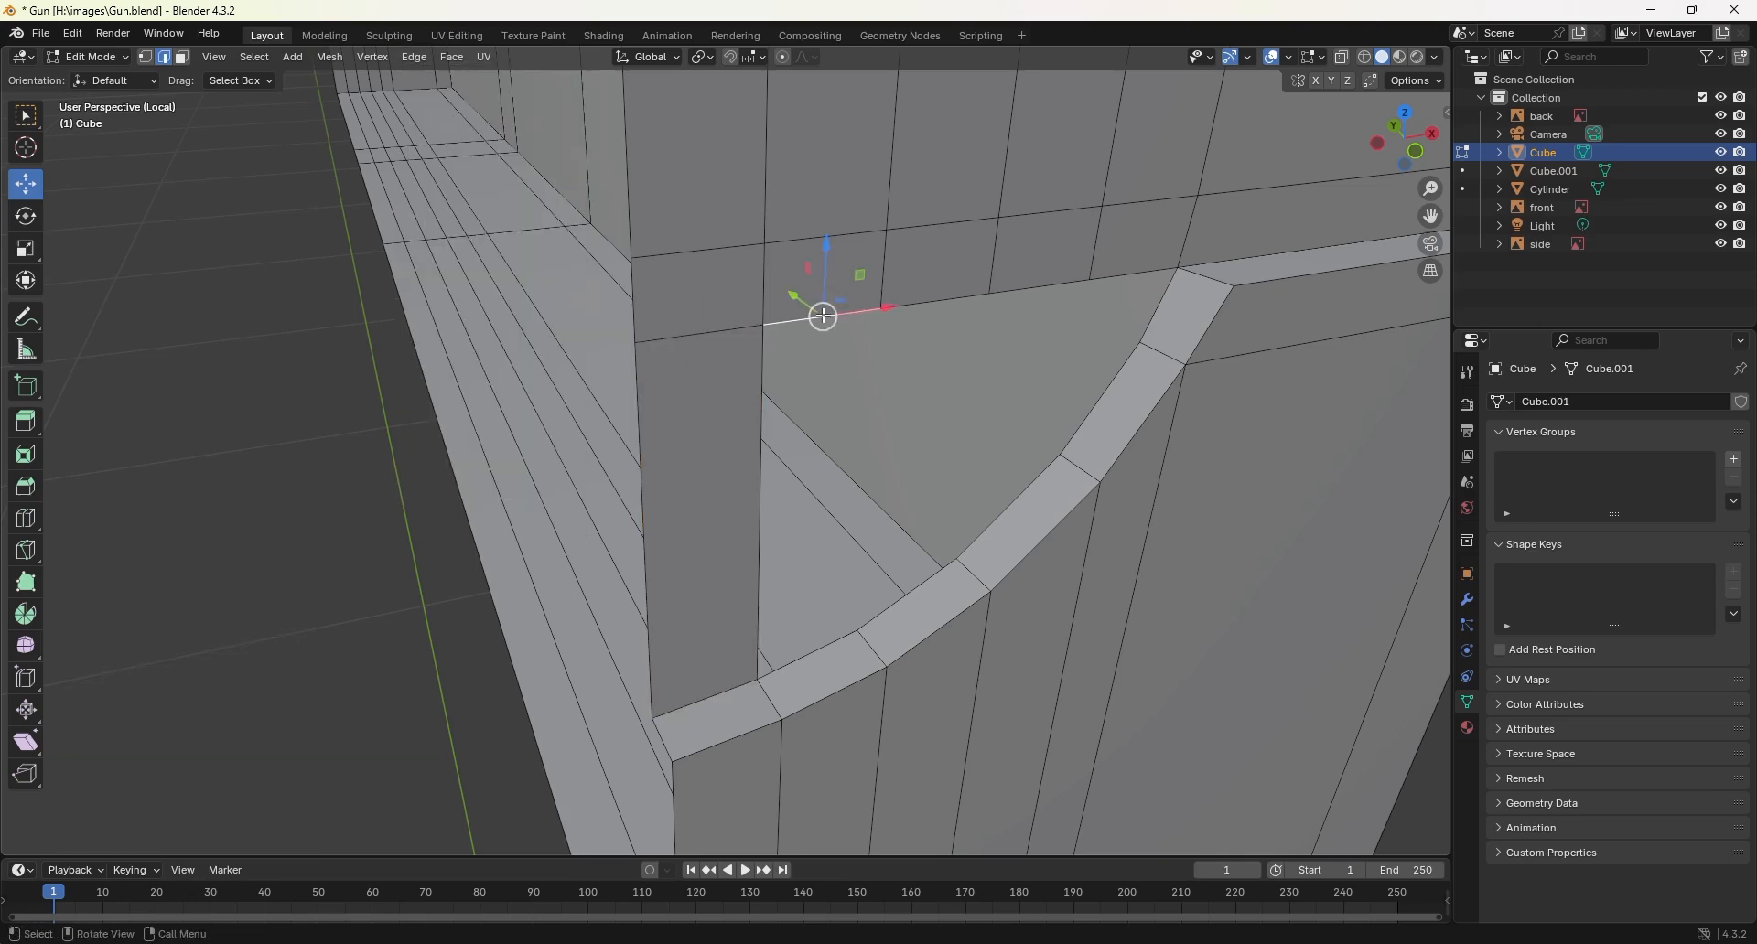
left_click(803, 657, "shift")
key("f")
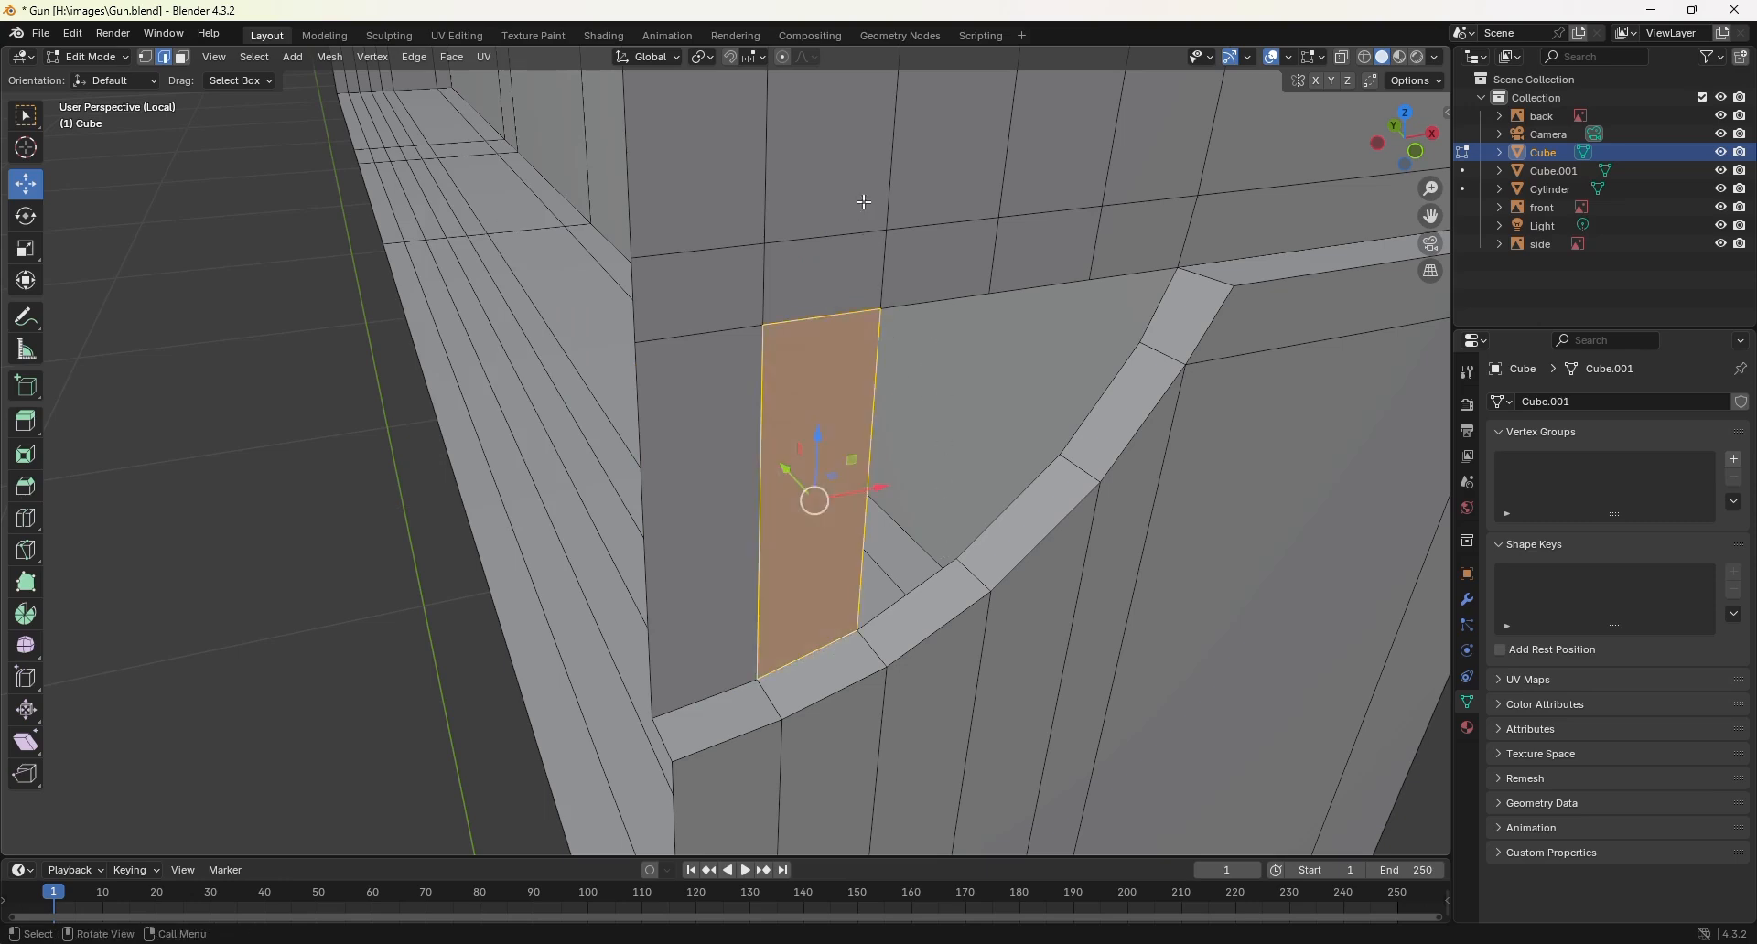
key("1")
key("alt+a")
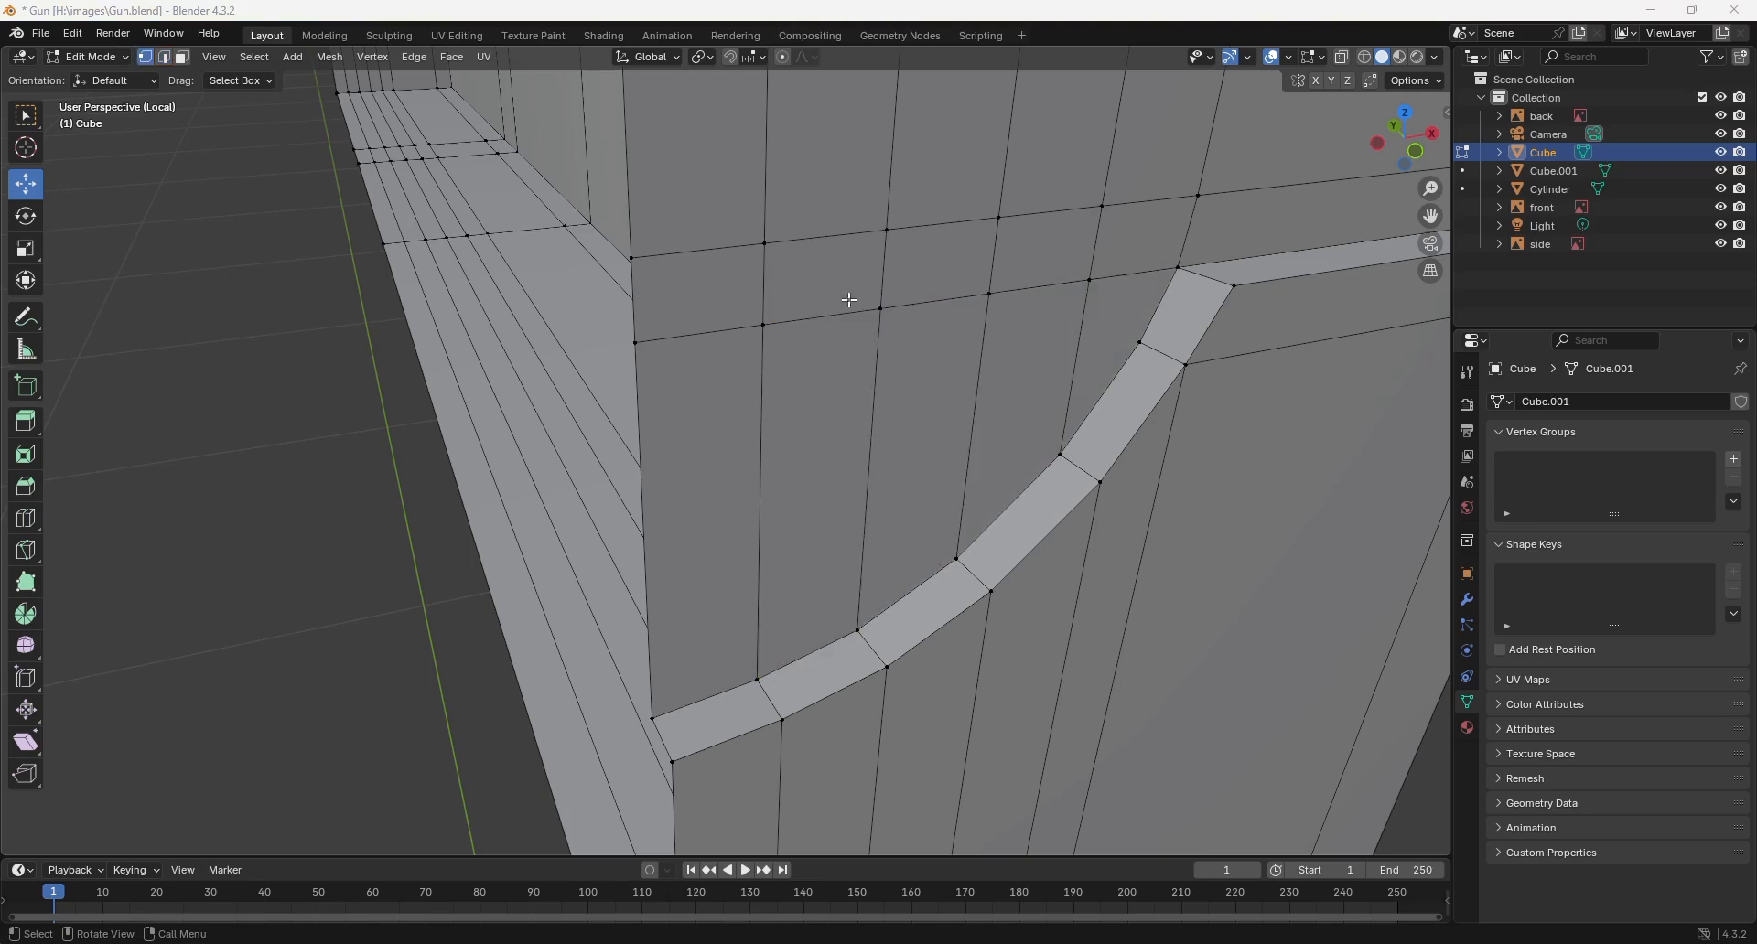
middle_click_drag(849, 300, 799, 309)
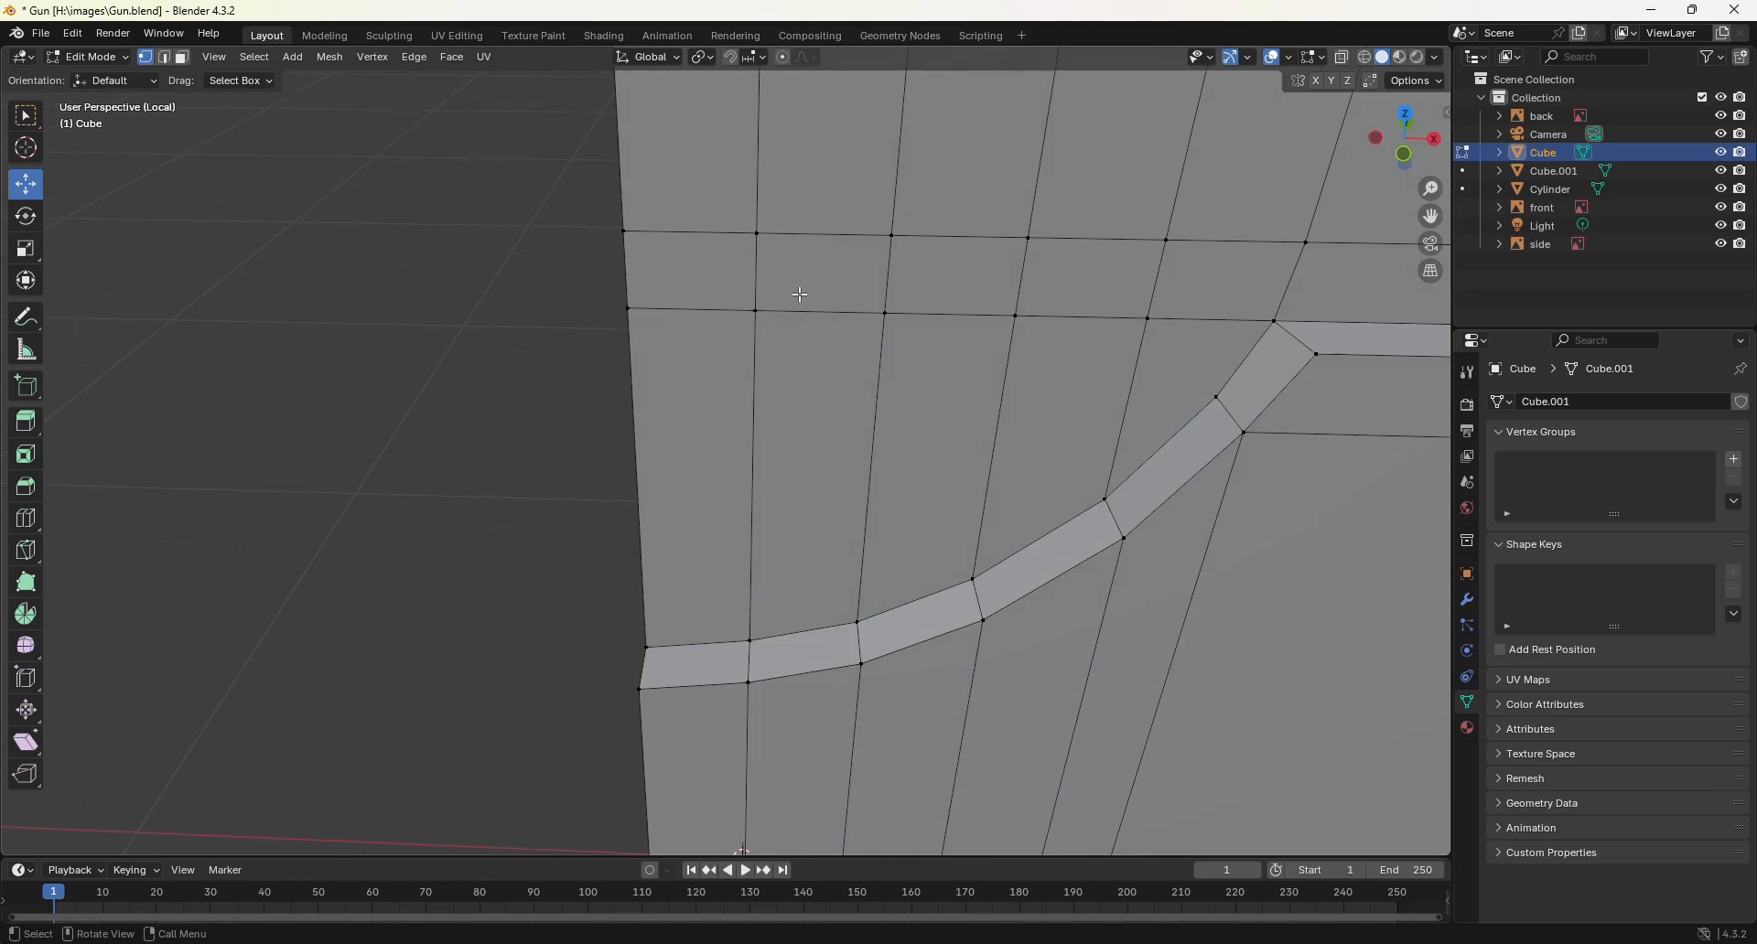
Step: Leave local view, frame the barrel and its mounting plate, and return to Object Mode
key("KP_Divide")
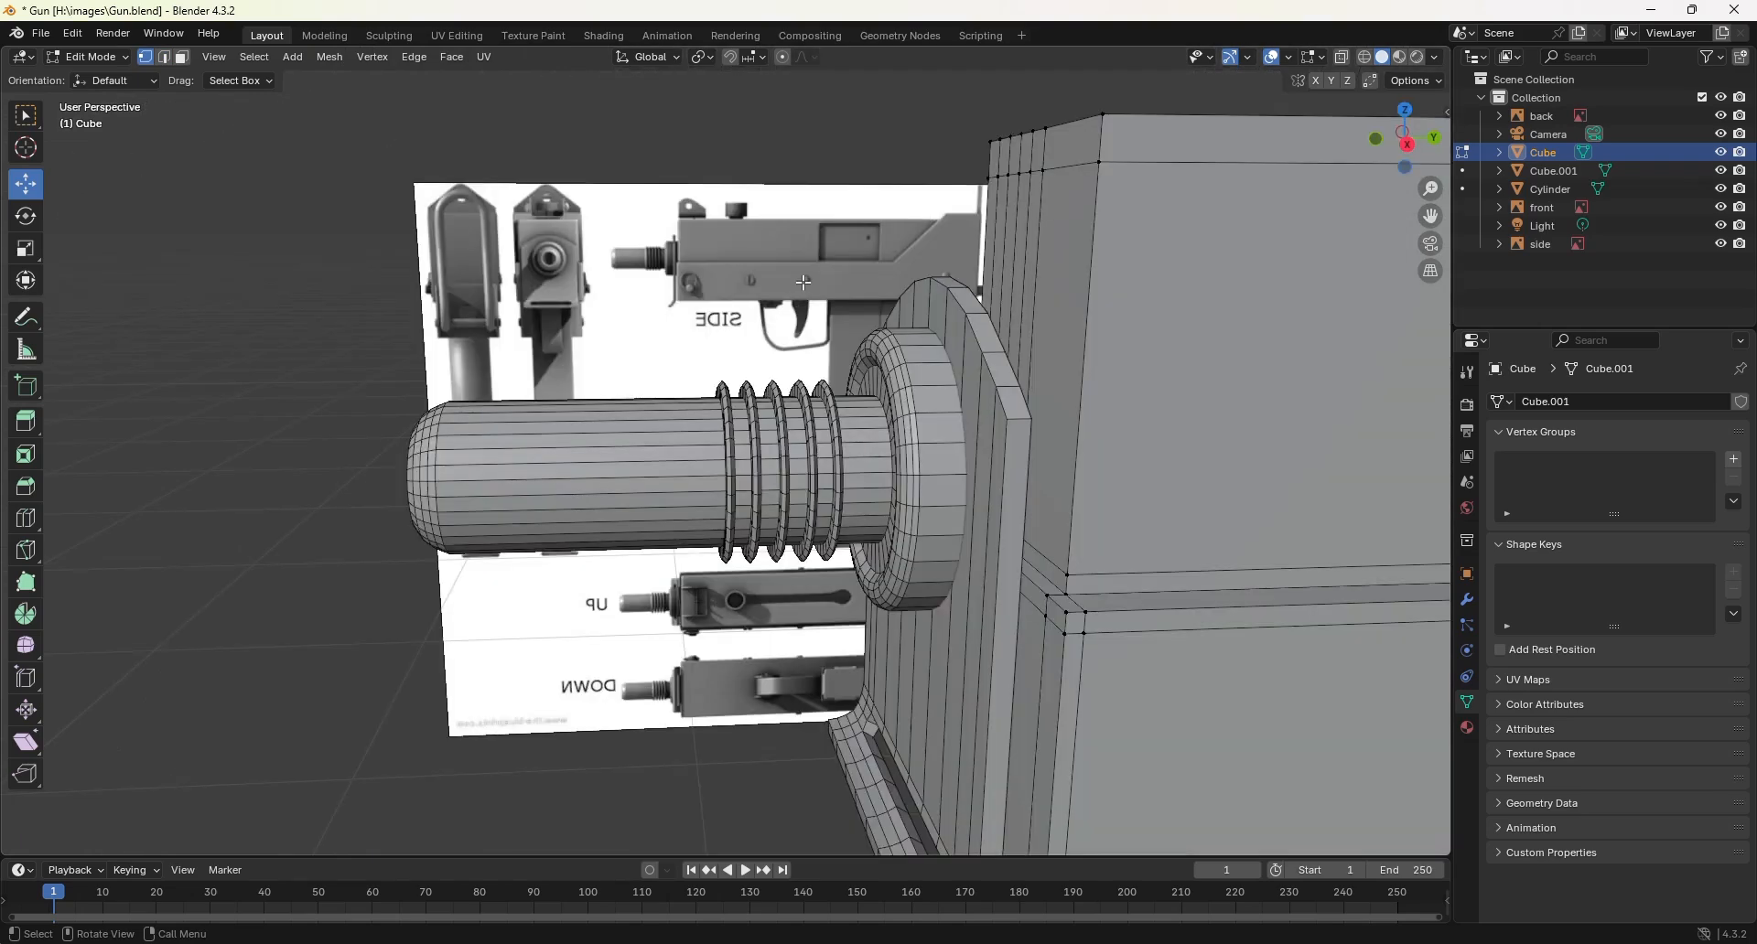
middle_click_drag(1017, 483, 1093, 349)
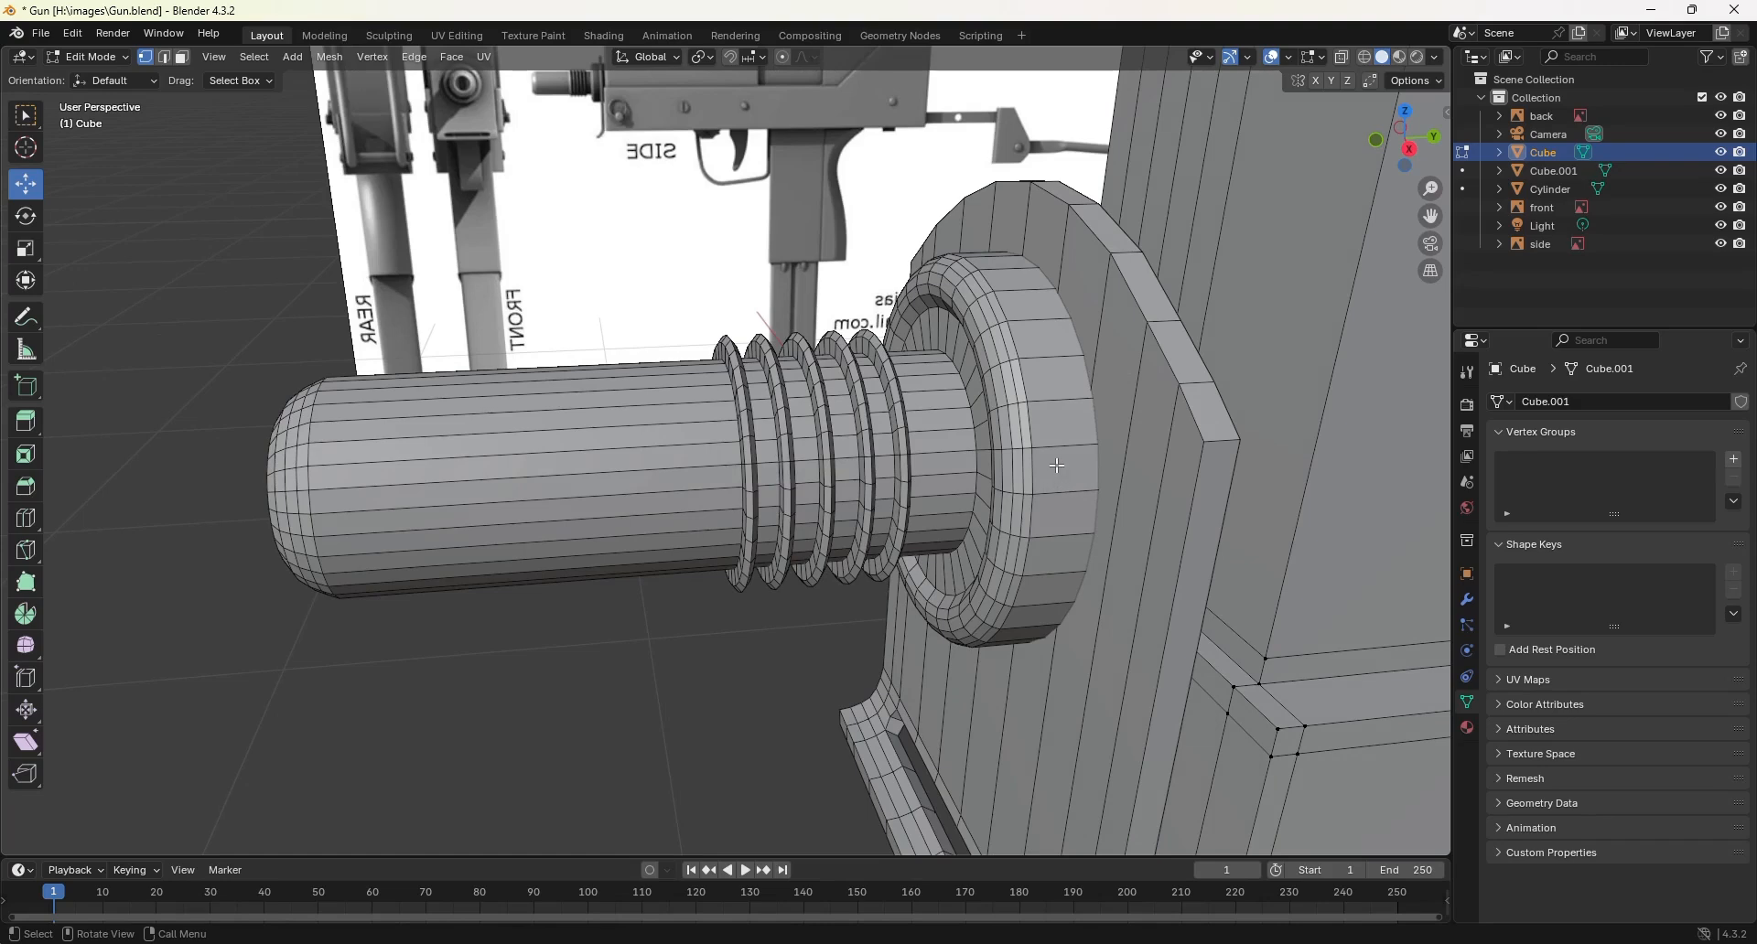
mouse_move(1175, 539)
middle_mouse_down()
mouse_move(1125, 531)
mouse_move(1174, 531)
middle_mouse_up()
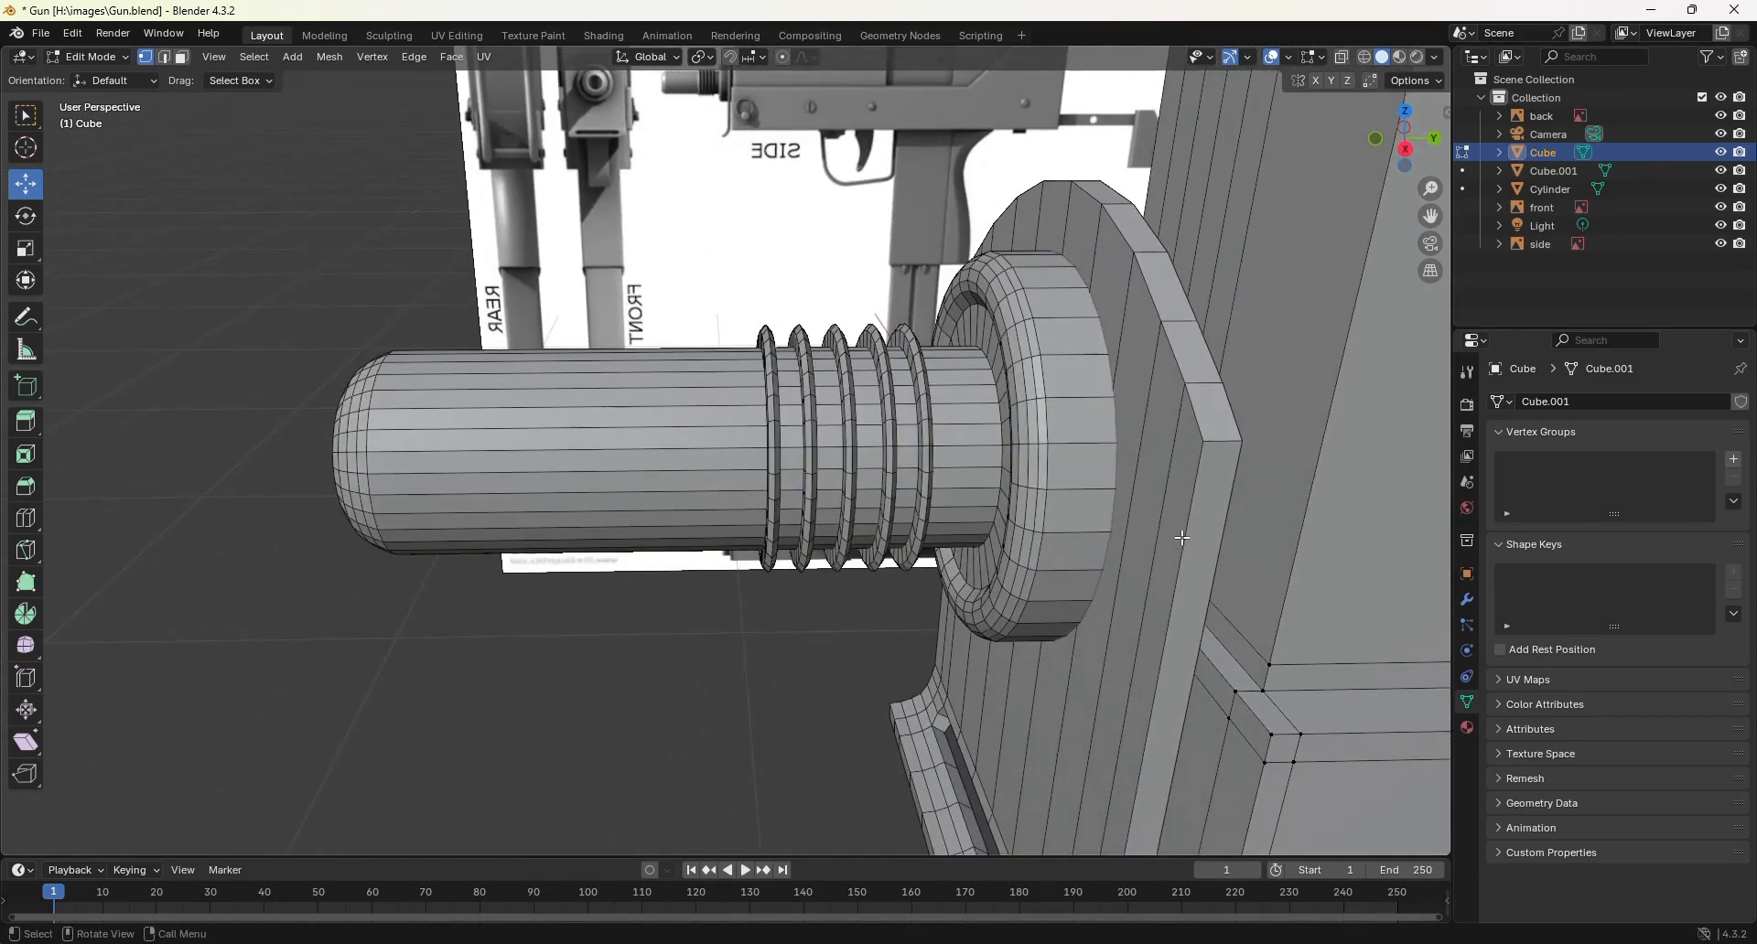
key("Tab")
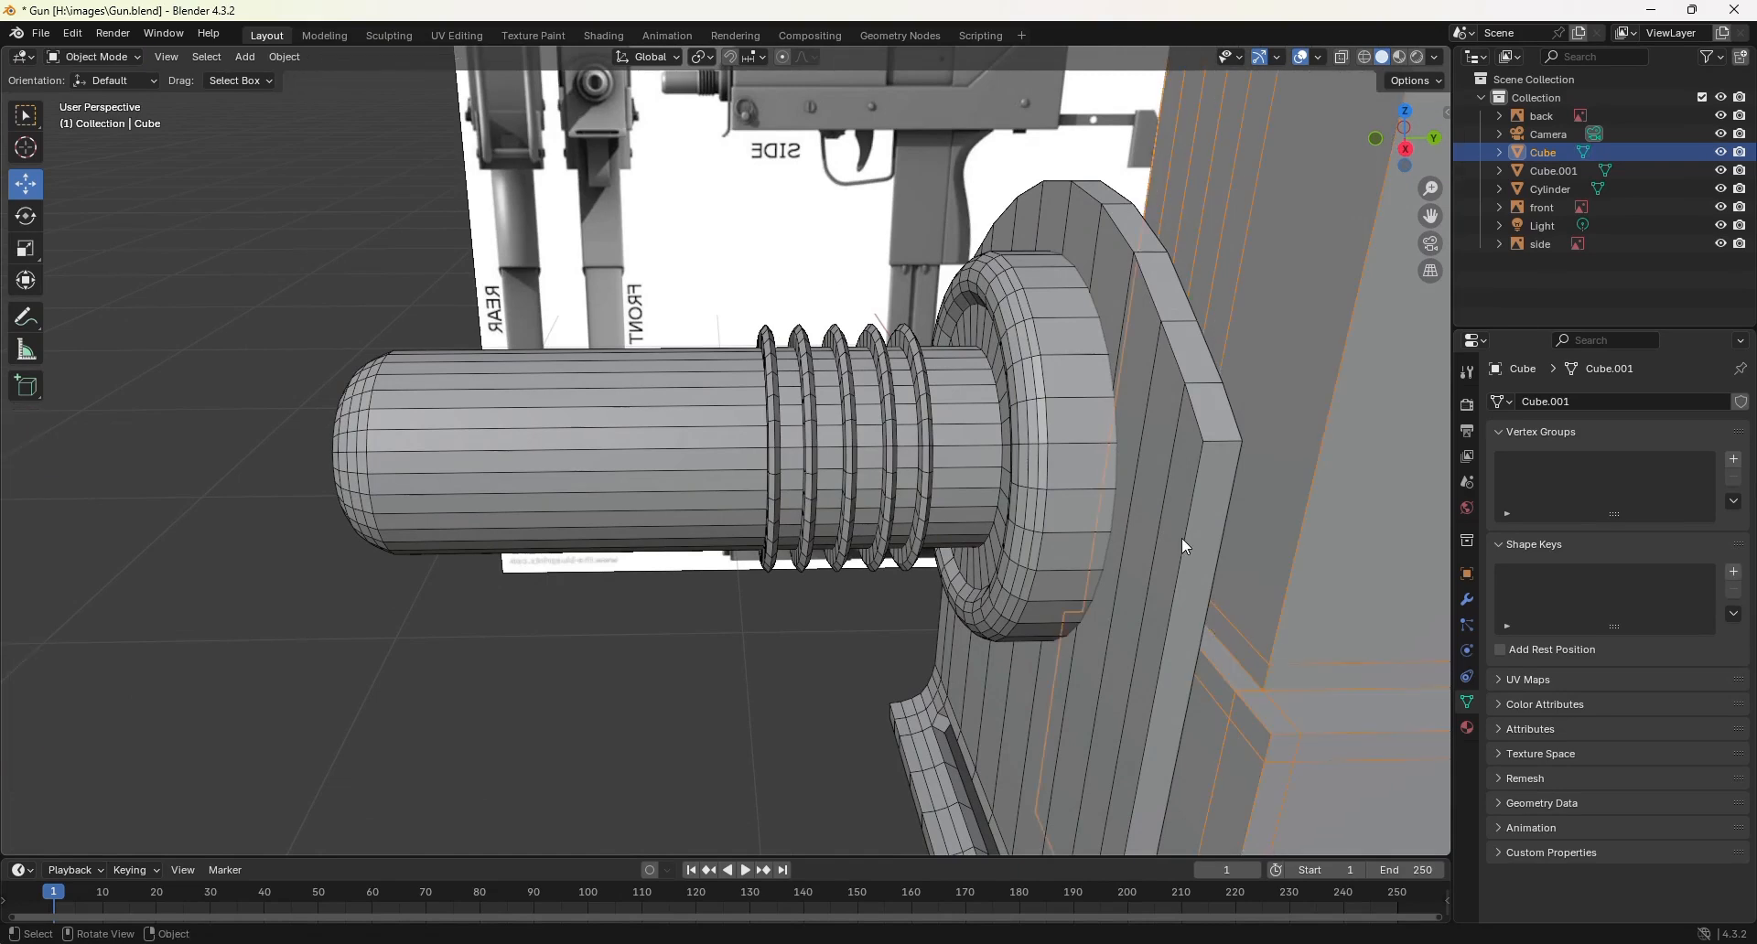
Step: Add a Boolean modifier to the front plate Cube.001, set to Difference with Cylinder as its object
left_click(1200, 396)
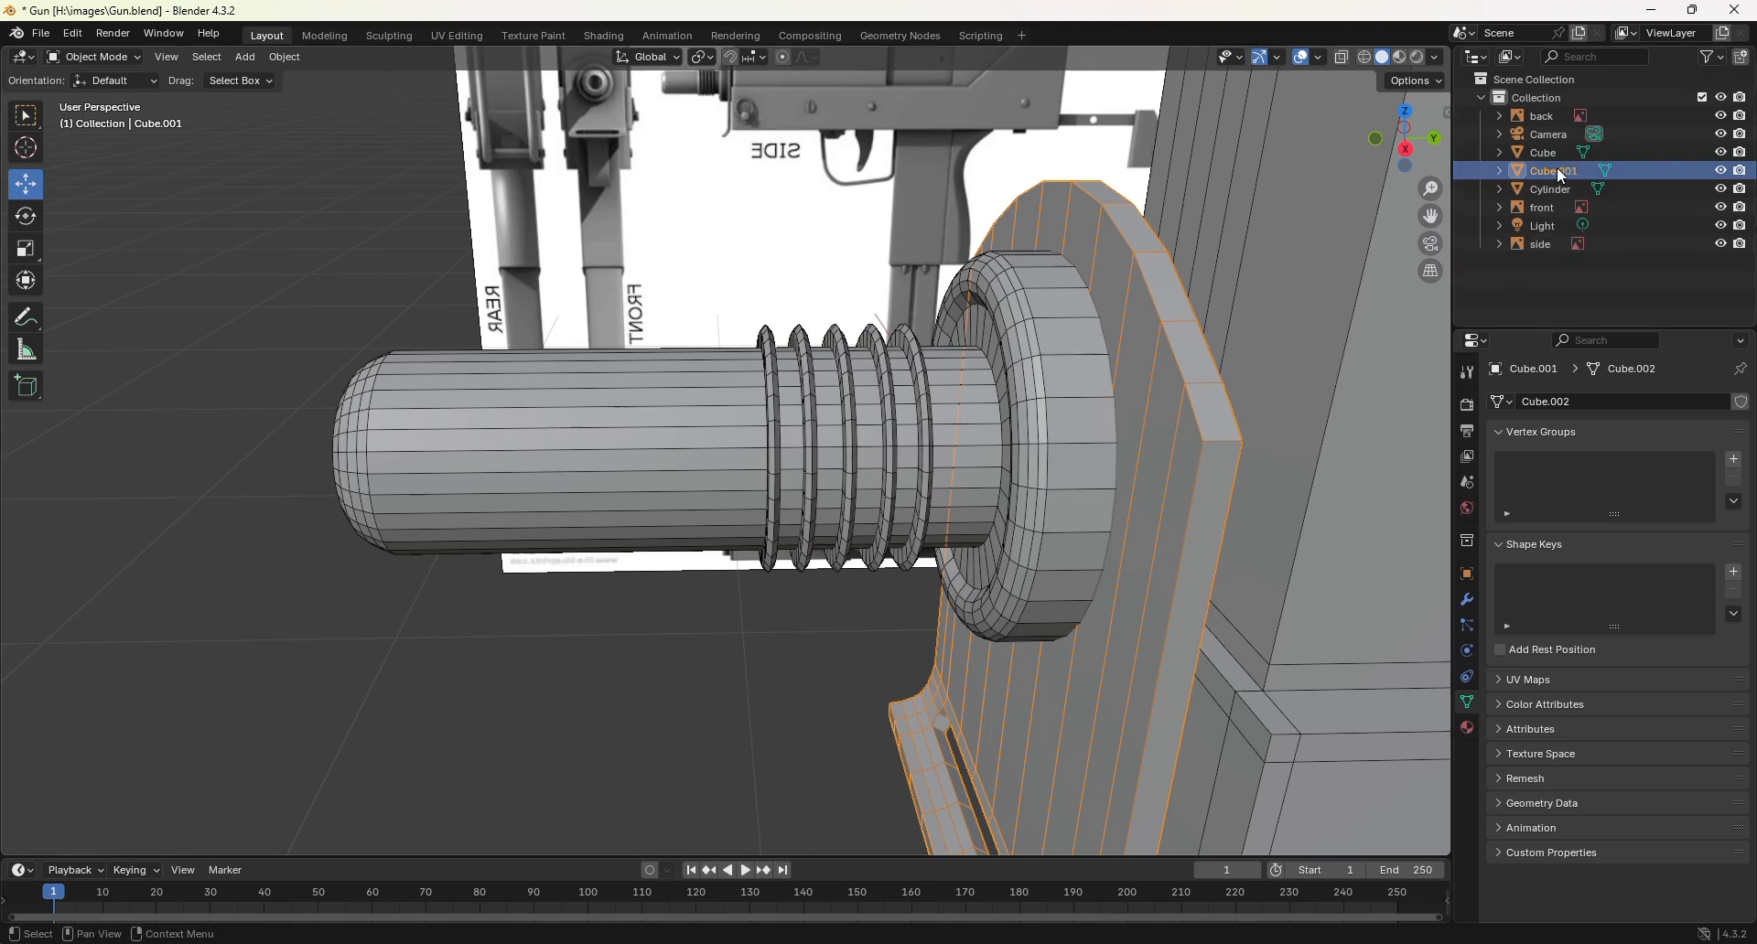
left_click(801, 417)
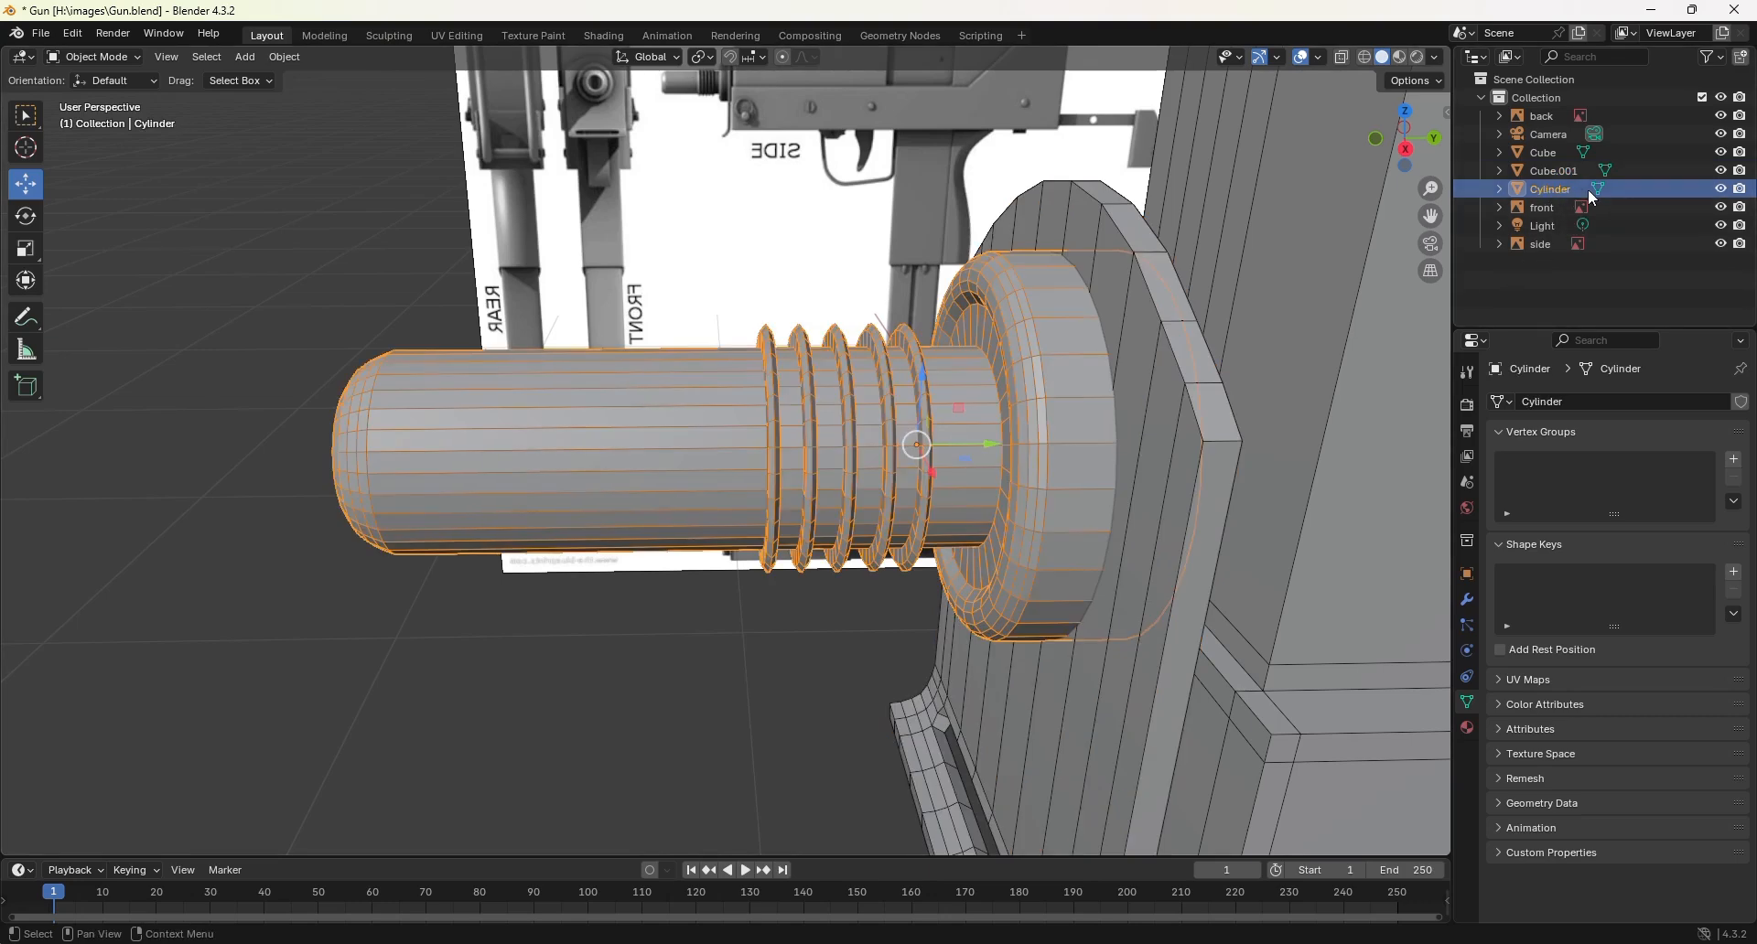
left_click(1165, 278)
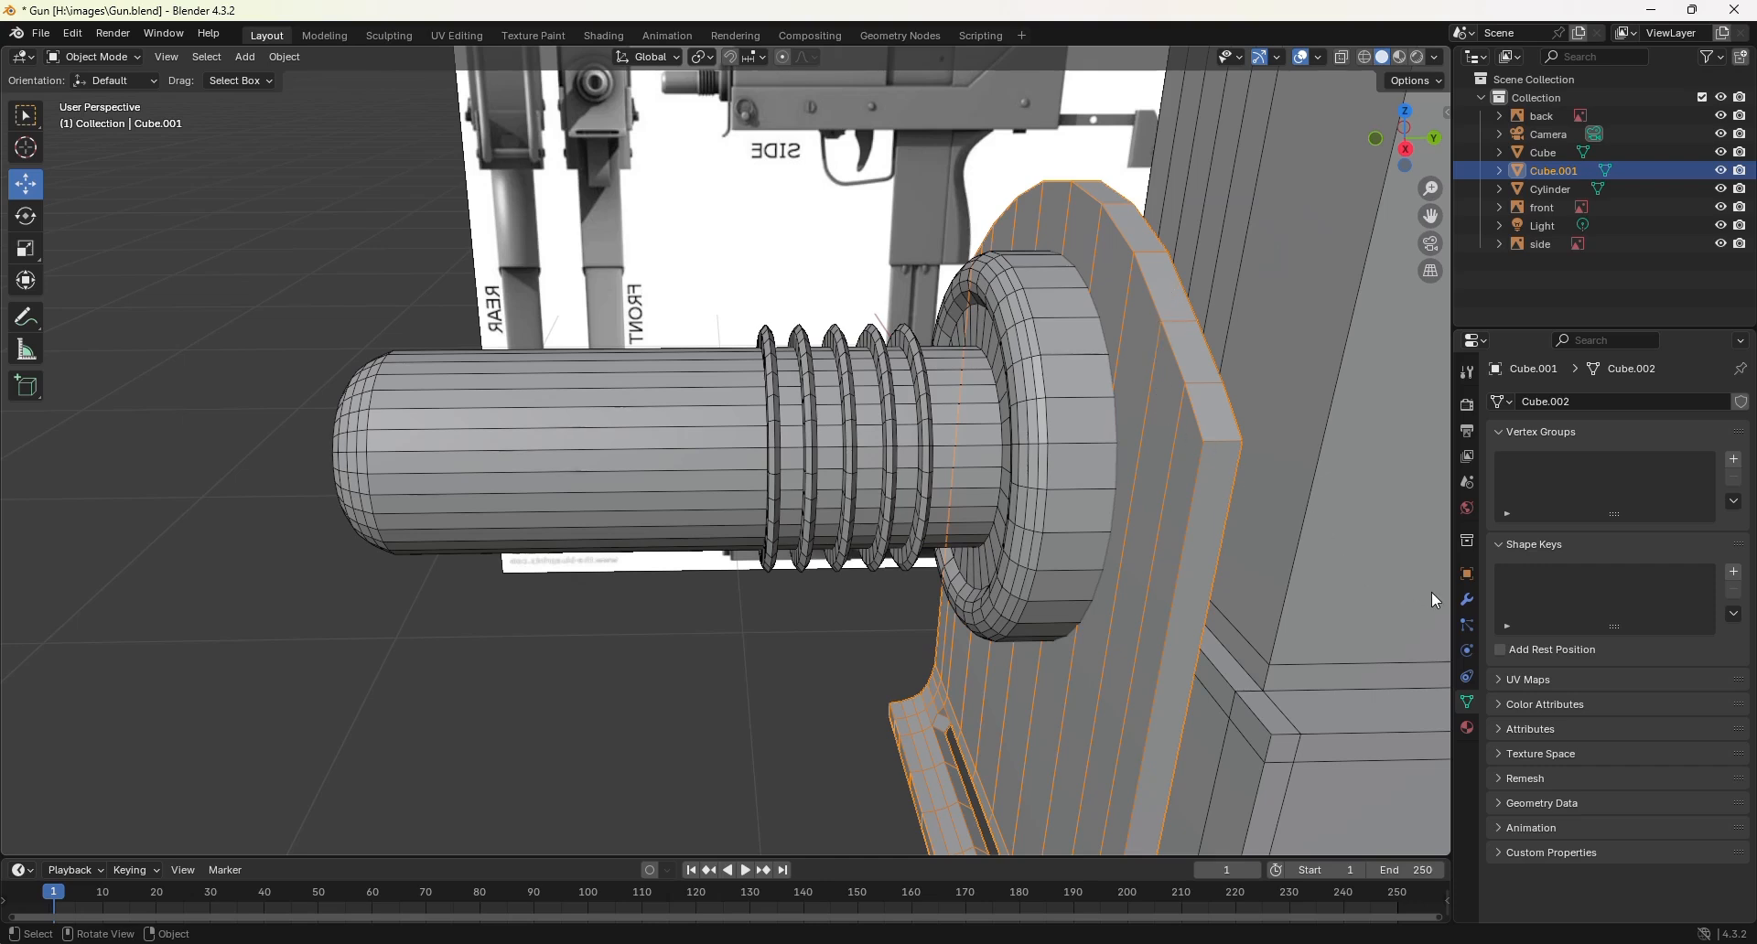
left_click(1468, 600)
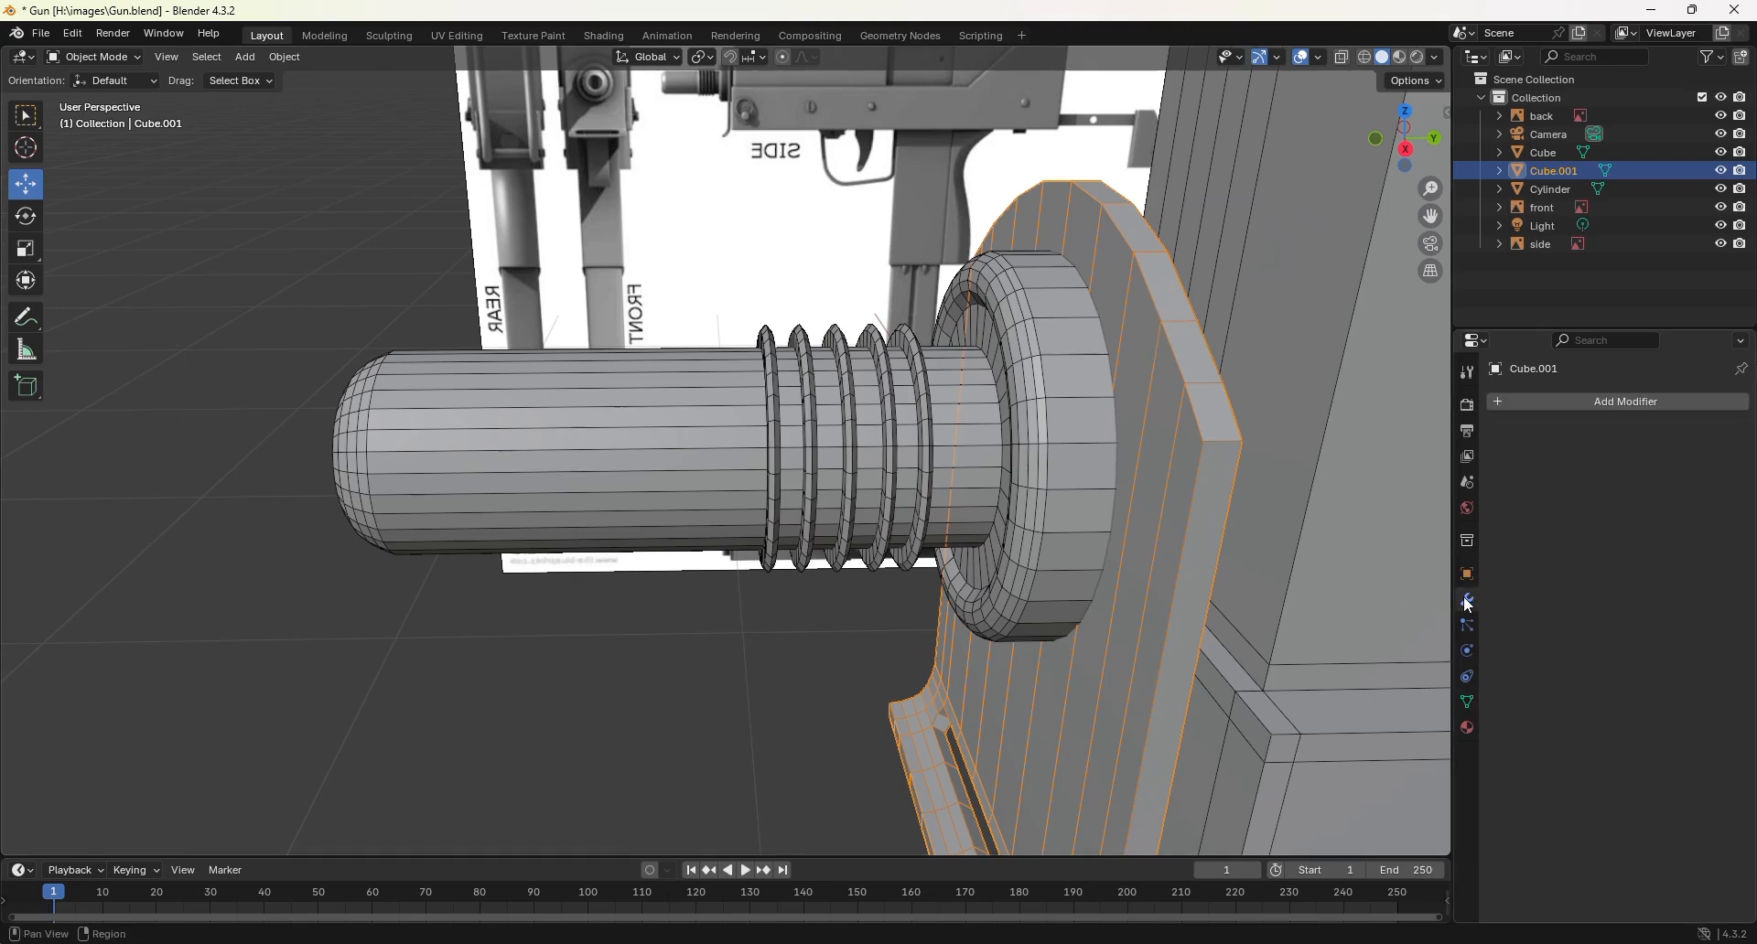
left_click(1555, 399)
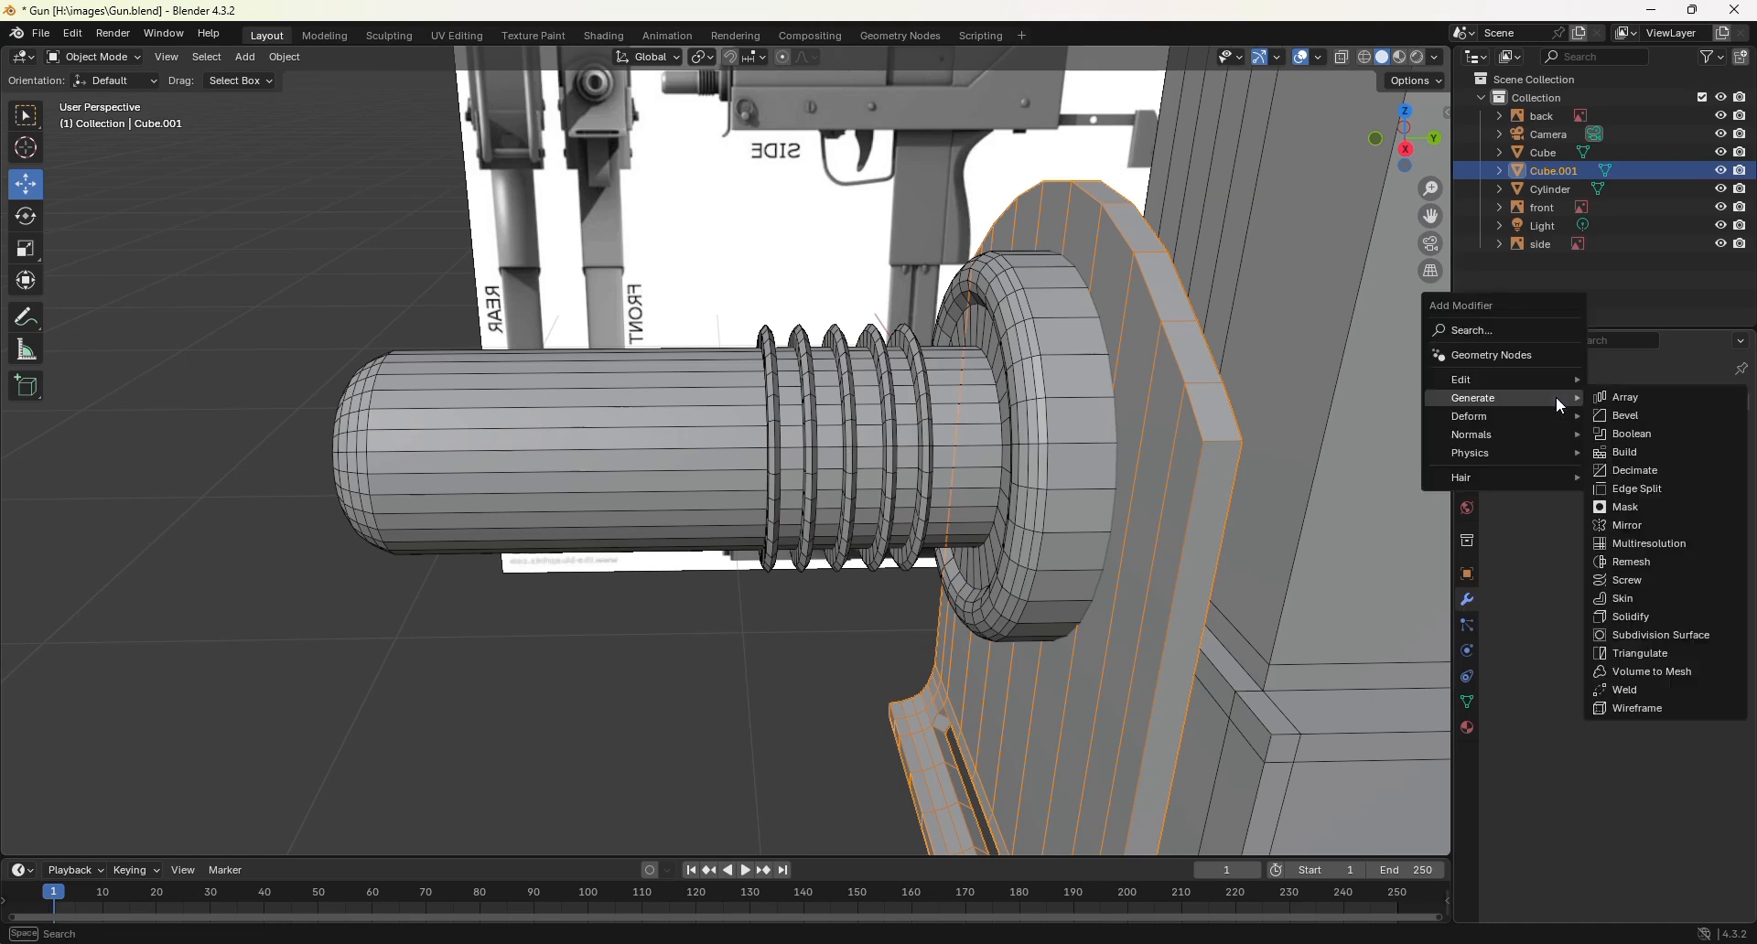
left_click(1627, 436)
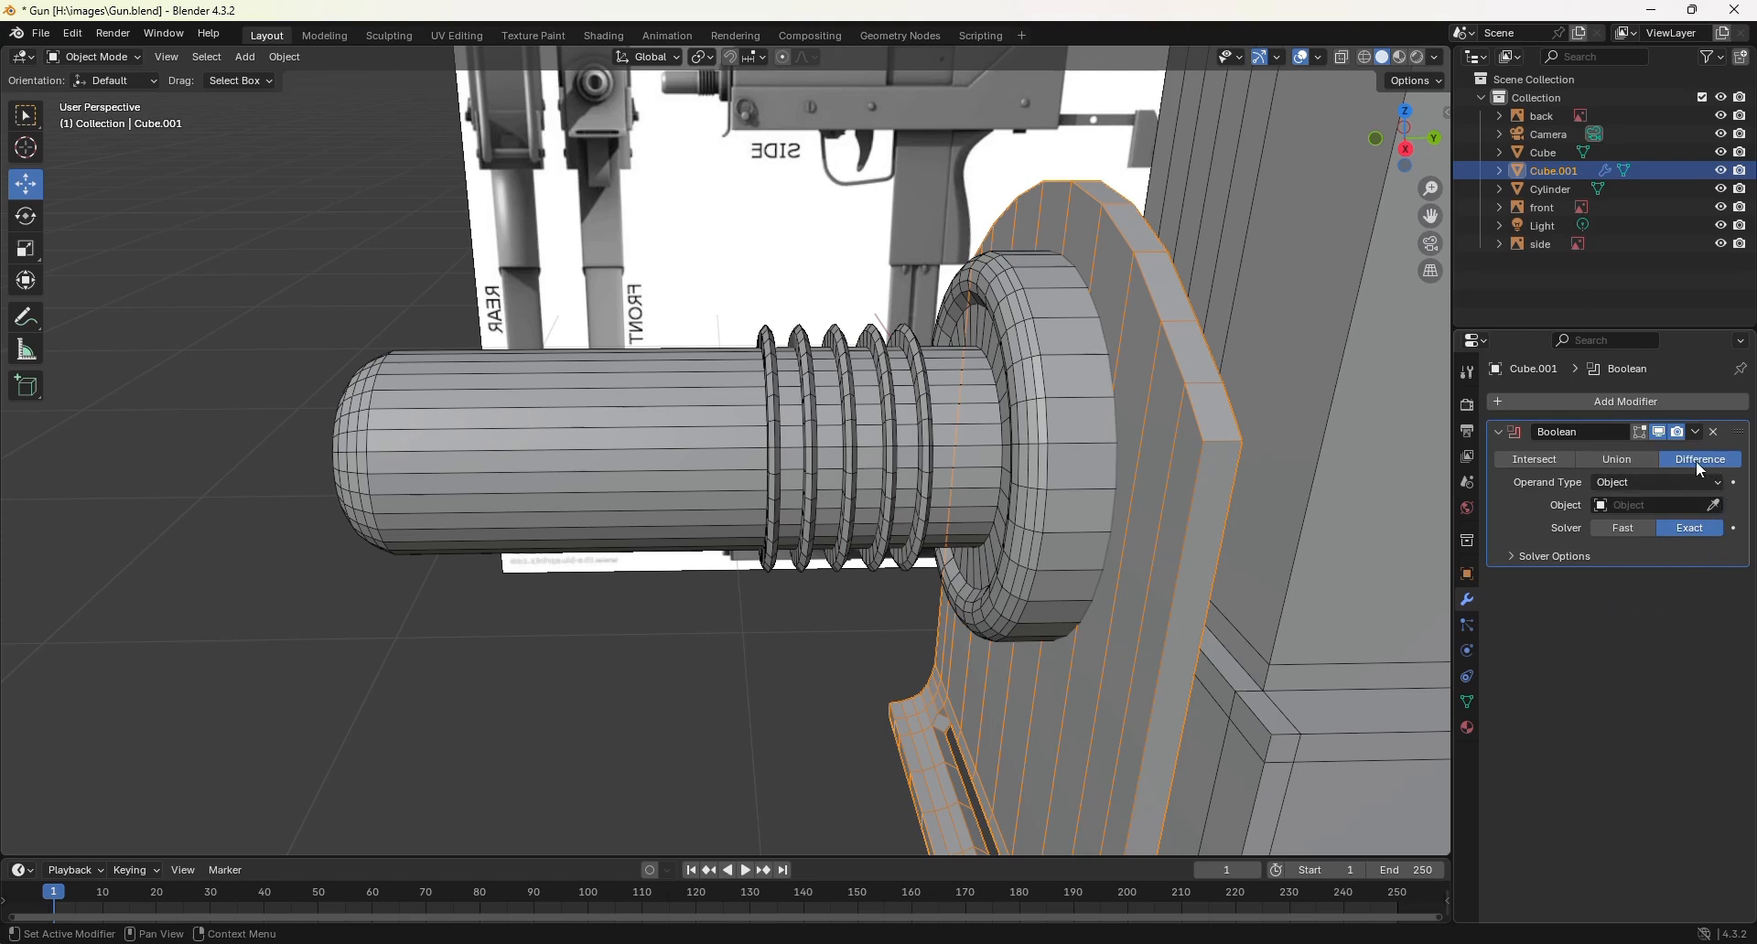
left_click(1606, 509)
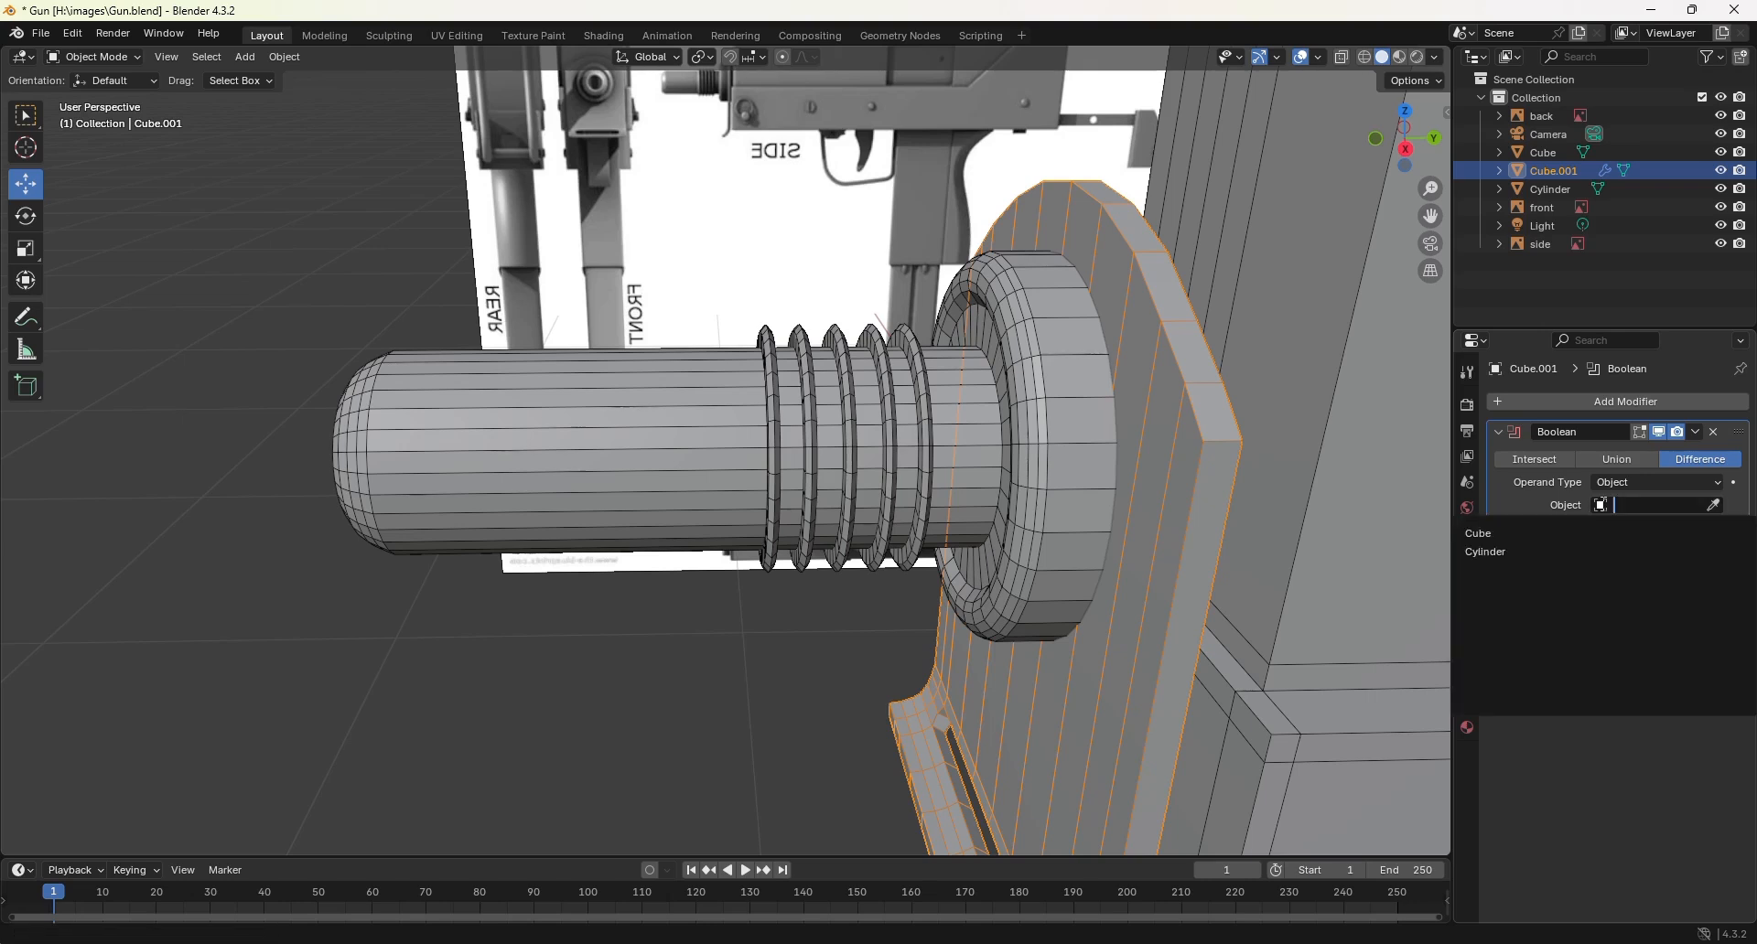
left_click(1508, 552)
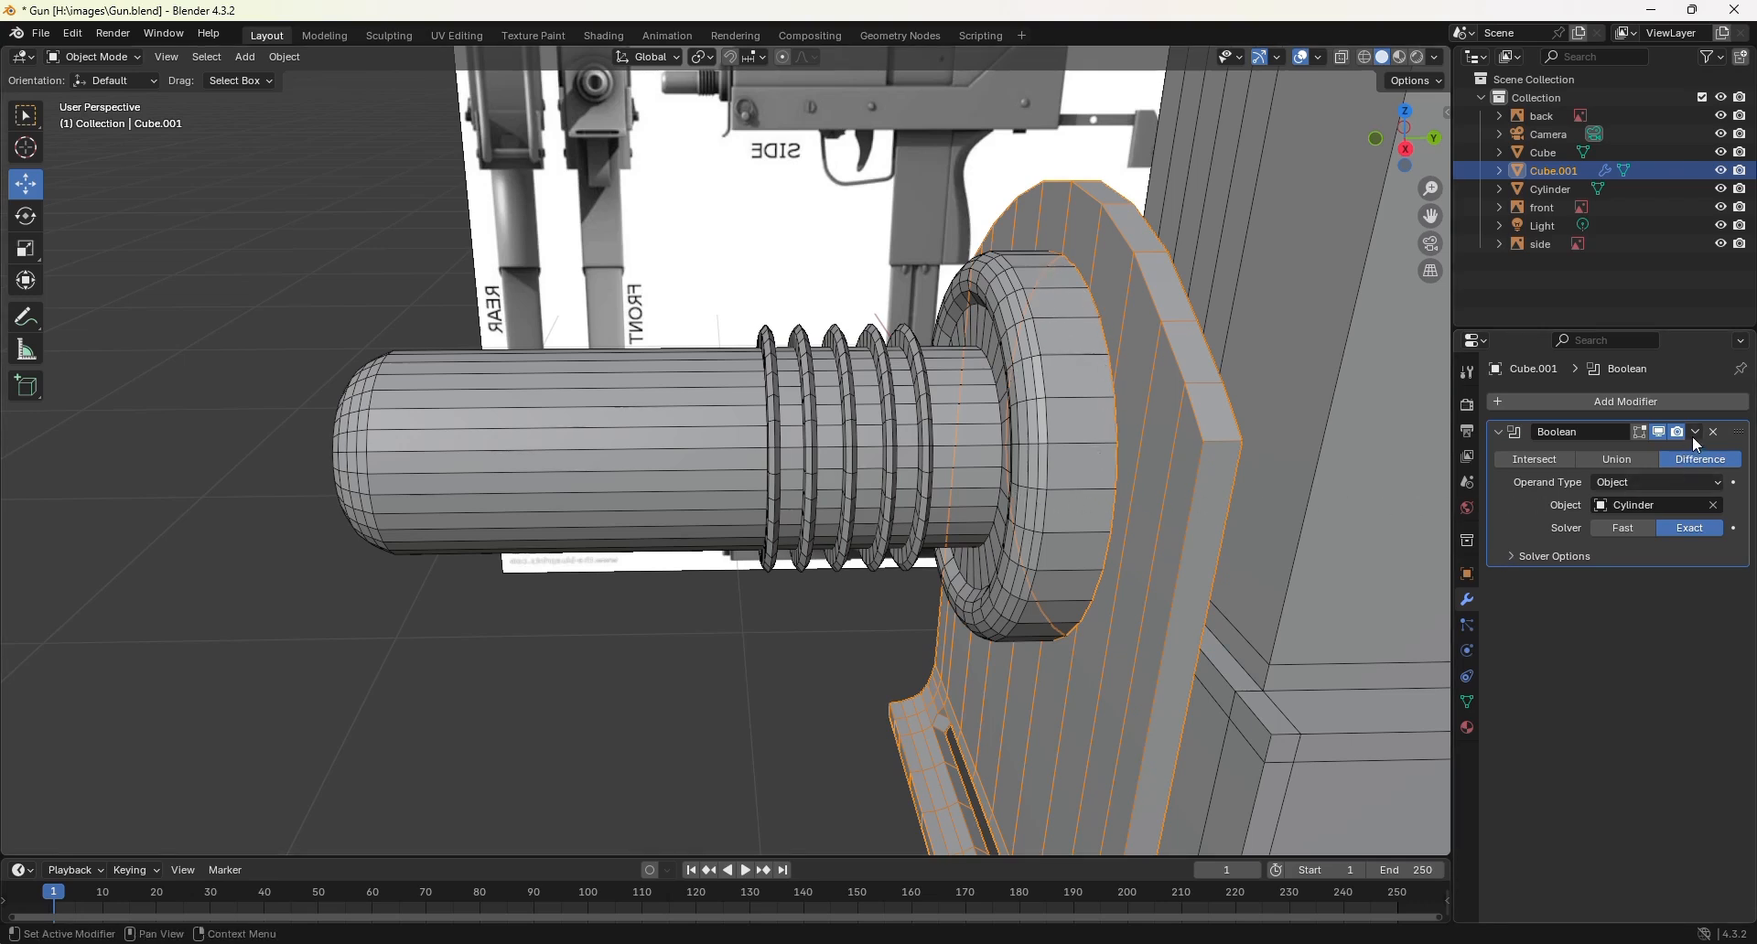
Step: Move the plate 0.25772 m along X to check the cut, and undo the move
mouse_move(1109, 520)
middle_mouse_down()
mouse_move(1161, 525)
mouse_move(1089, 533)
middle_mouse_up()
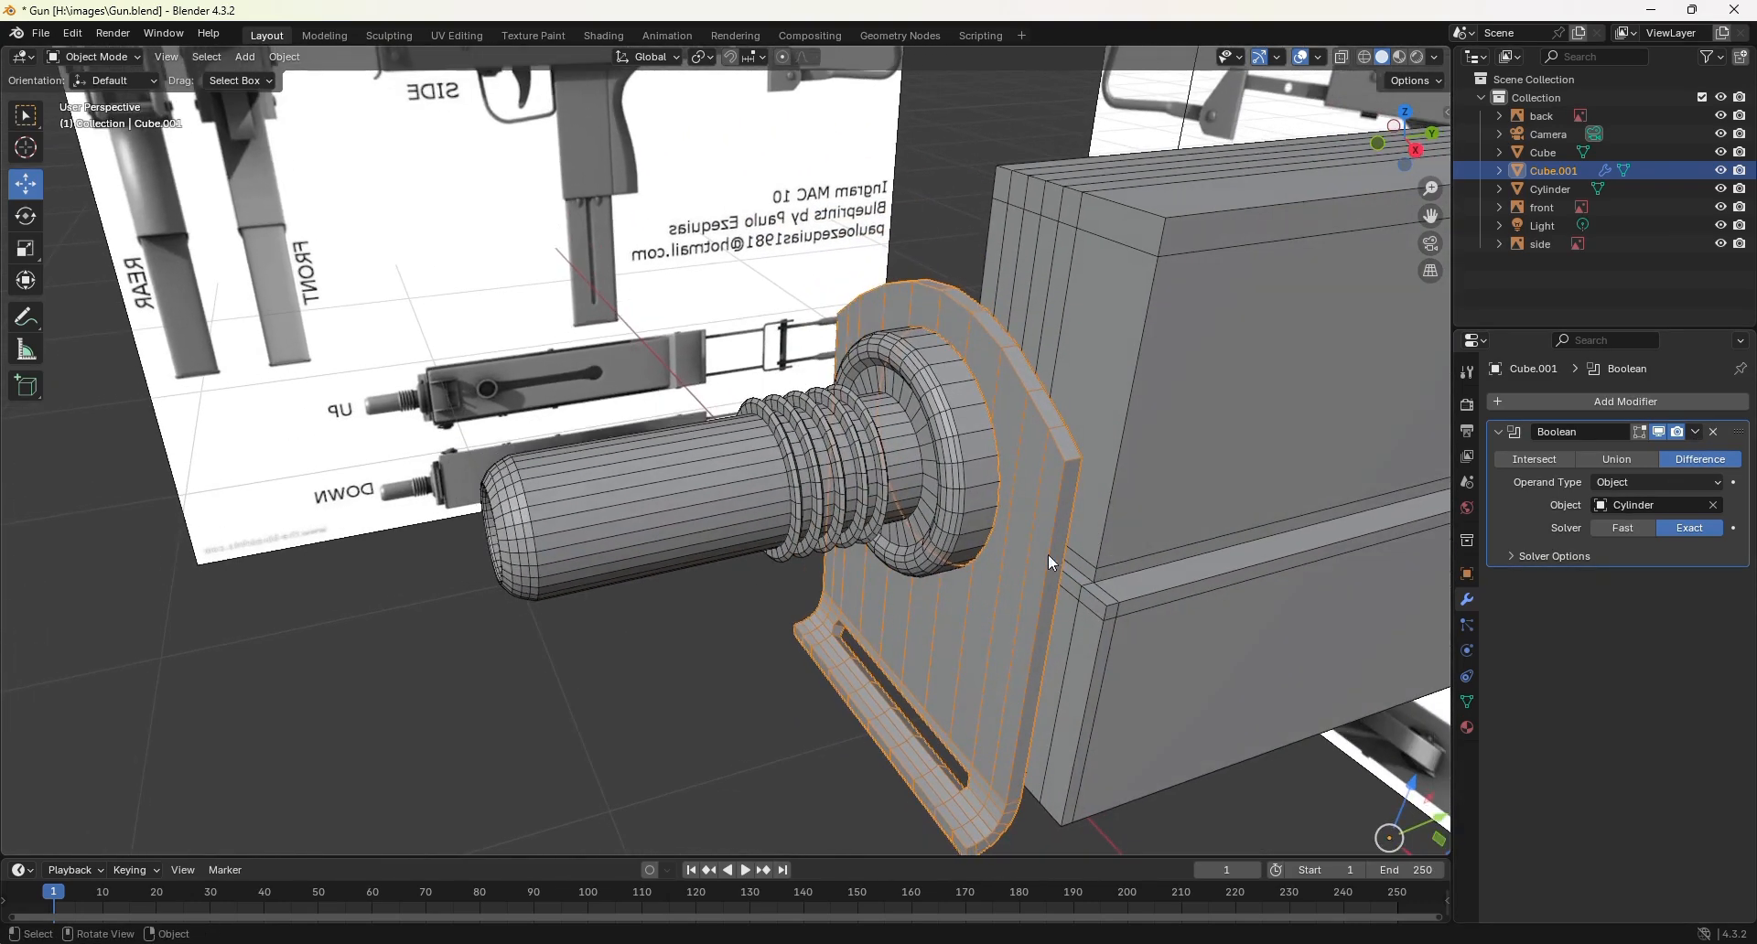
scroll(1029, 585, "down", 3)
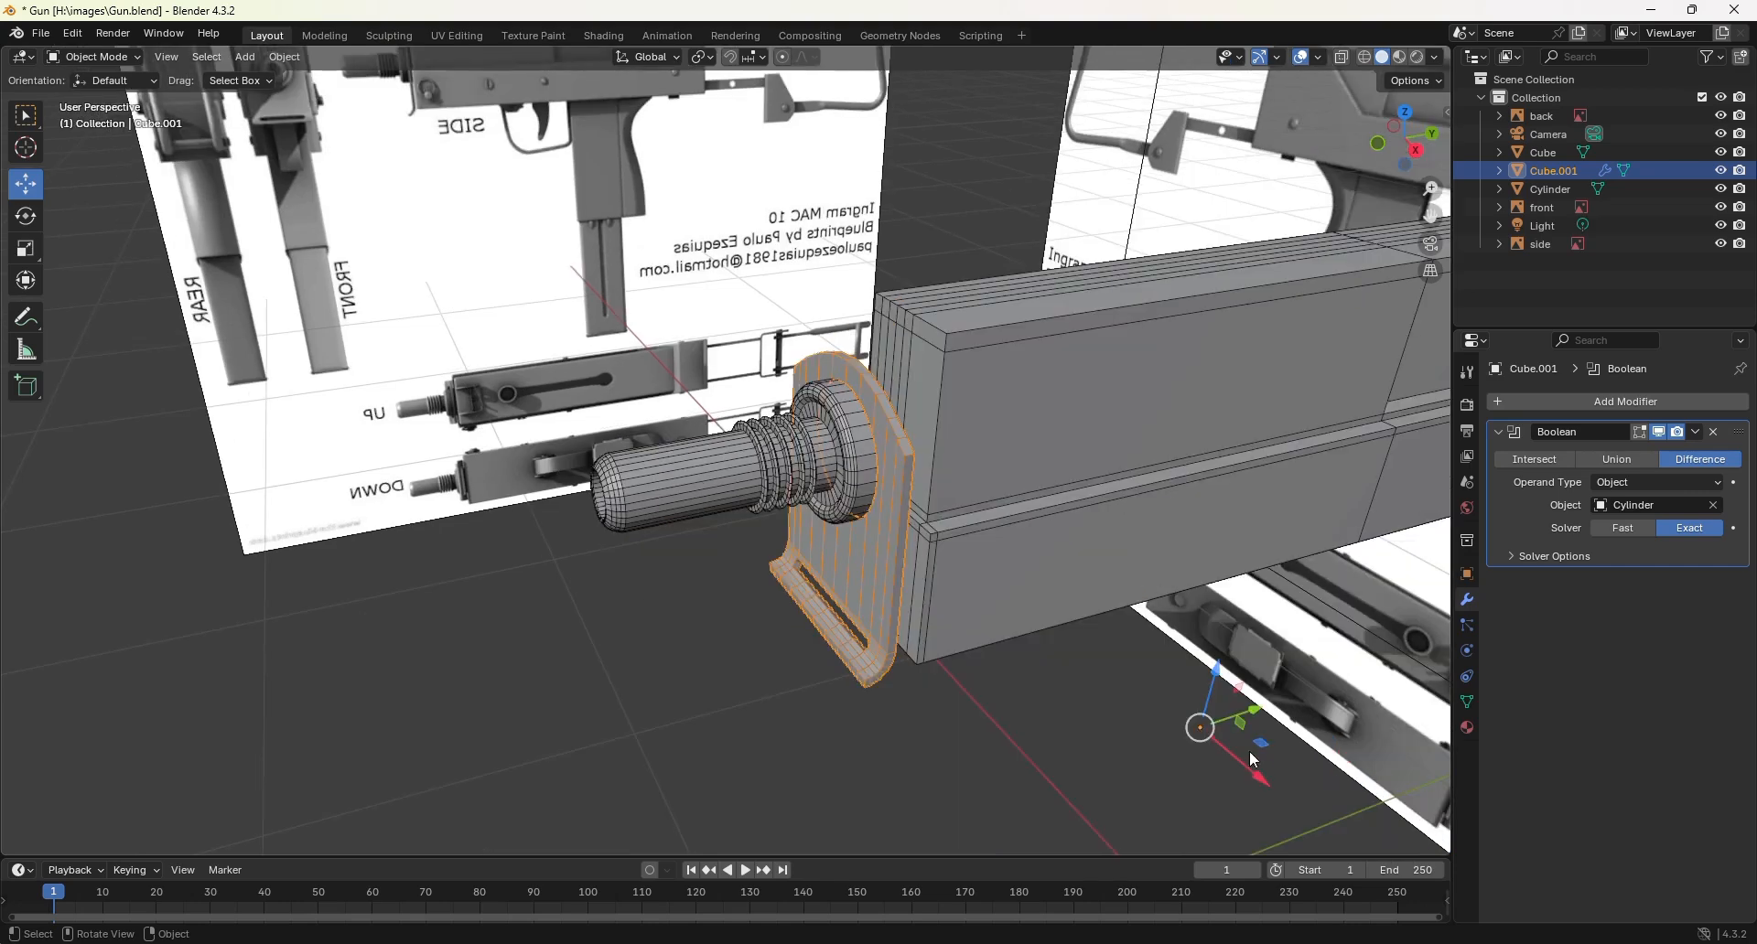
left_click_drag(1260, 778, 1381, 833)
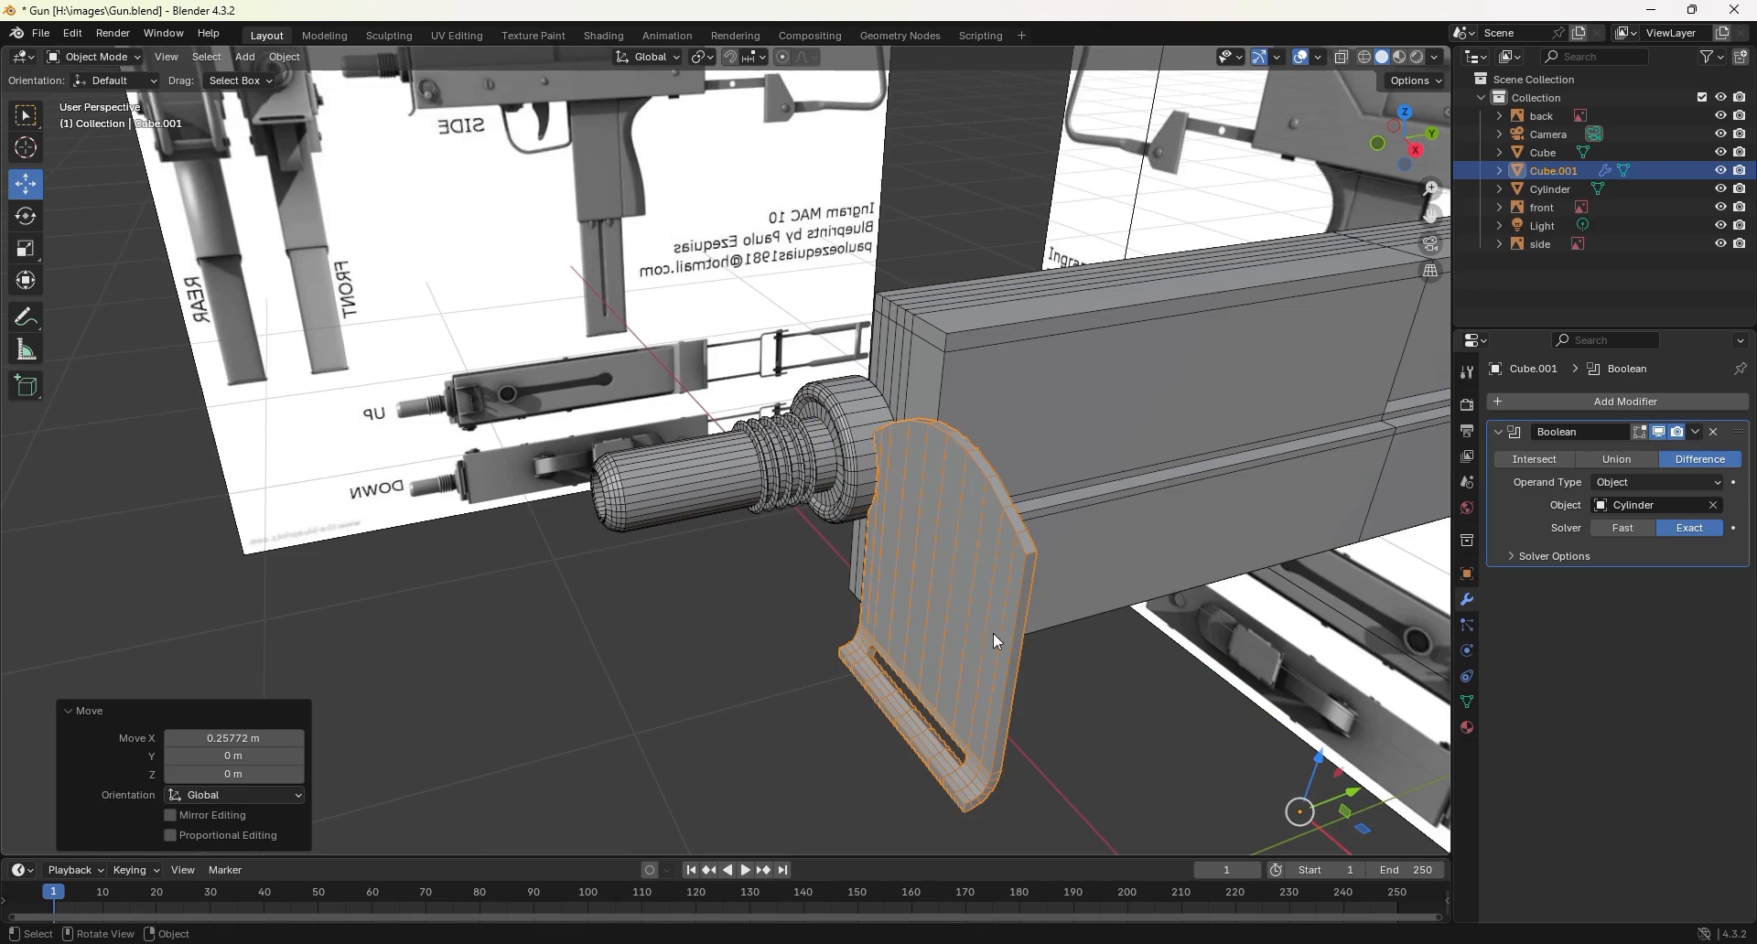
key("ctrl+z")
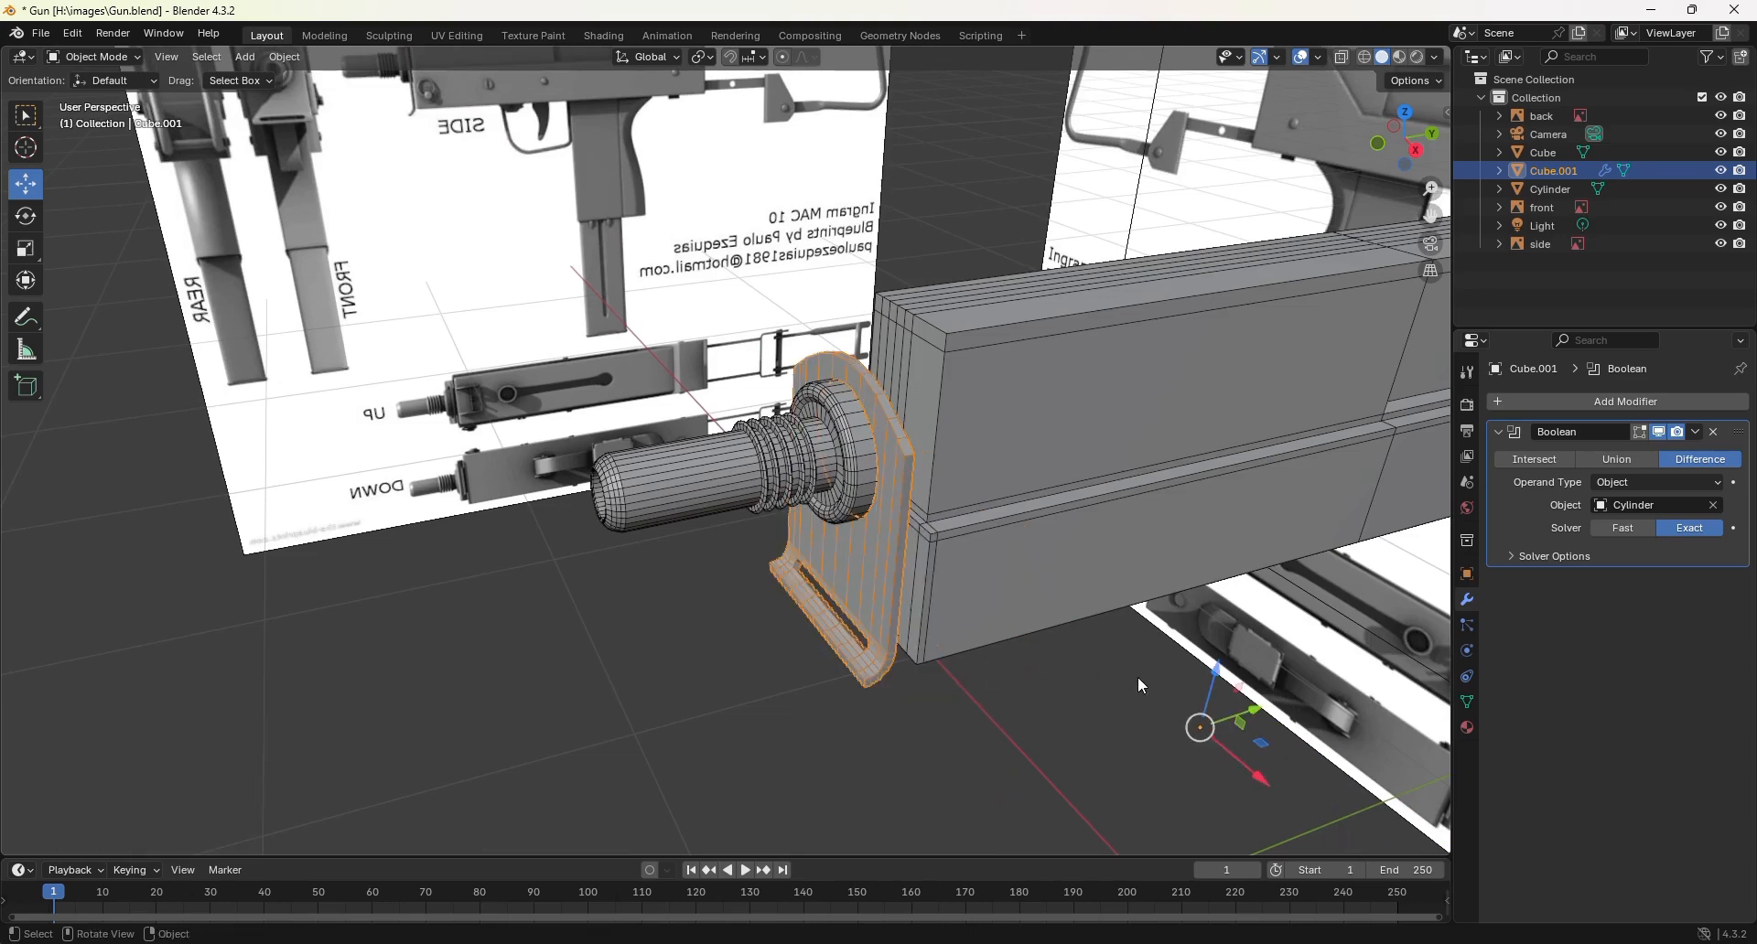
Step: Apply the plate's Boolean modifier and check the cut hole by temporarily moving the plate 0.3349 m along X
left_click(1697, 433)
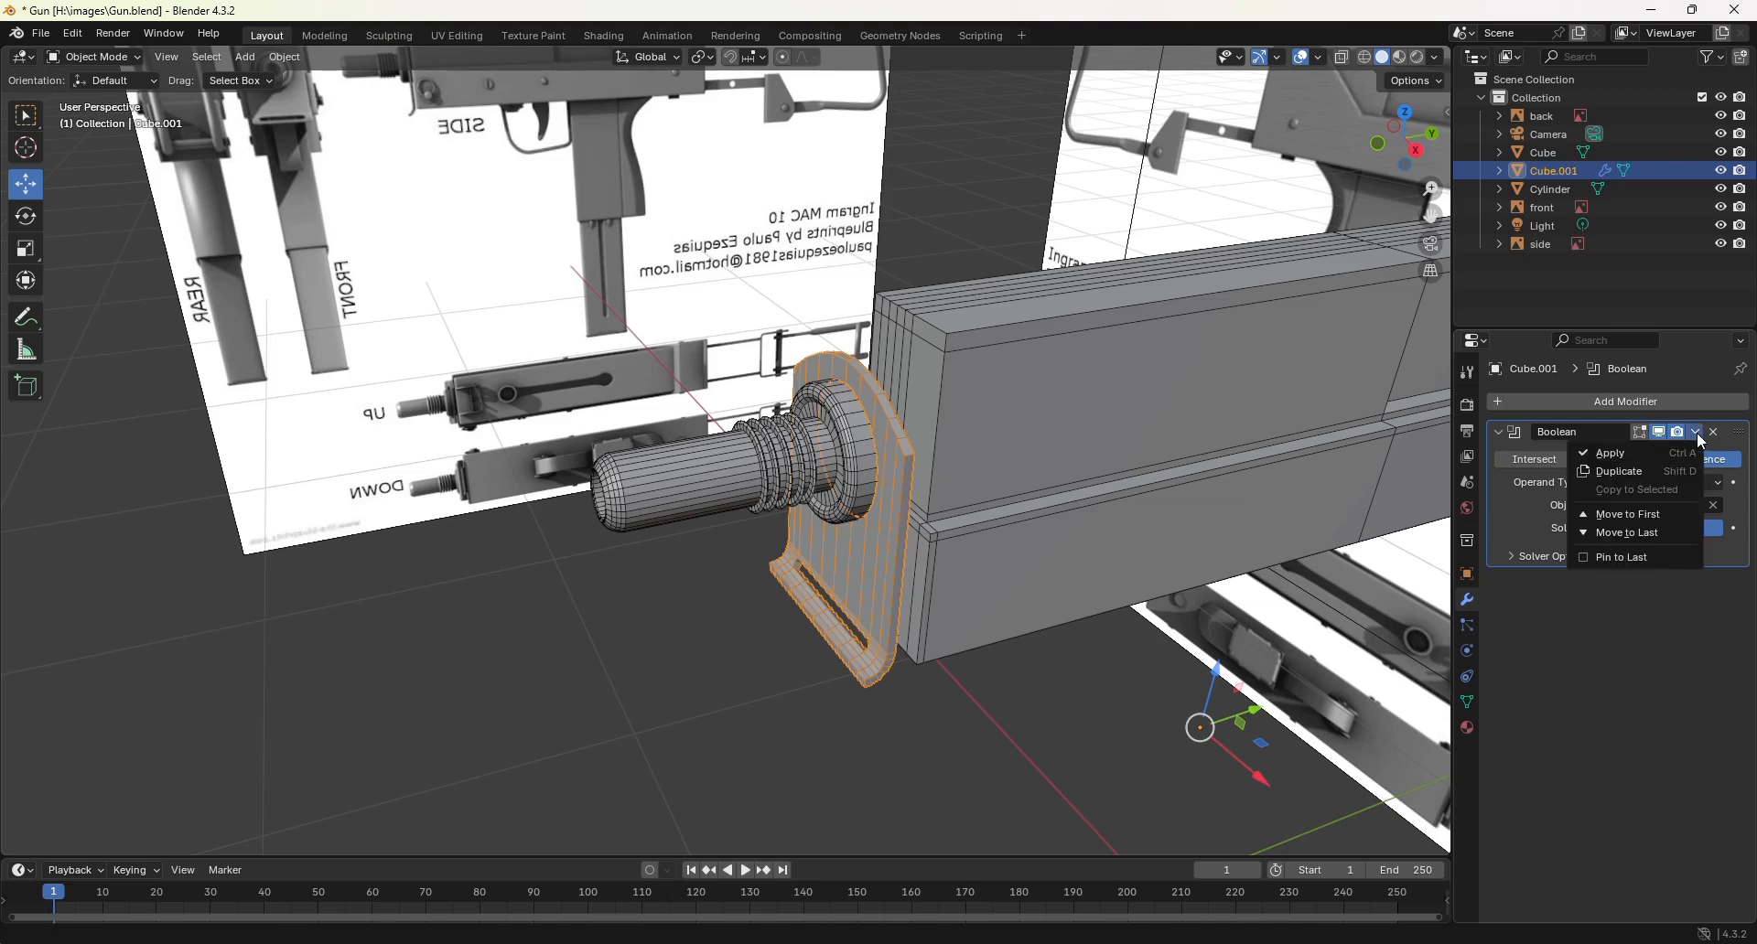
left_click(1656, 455)
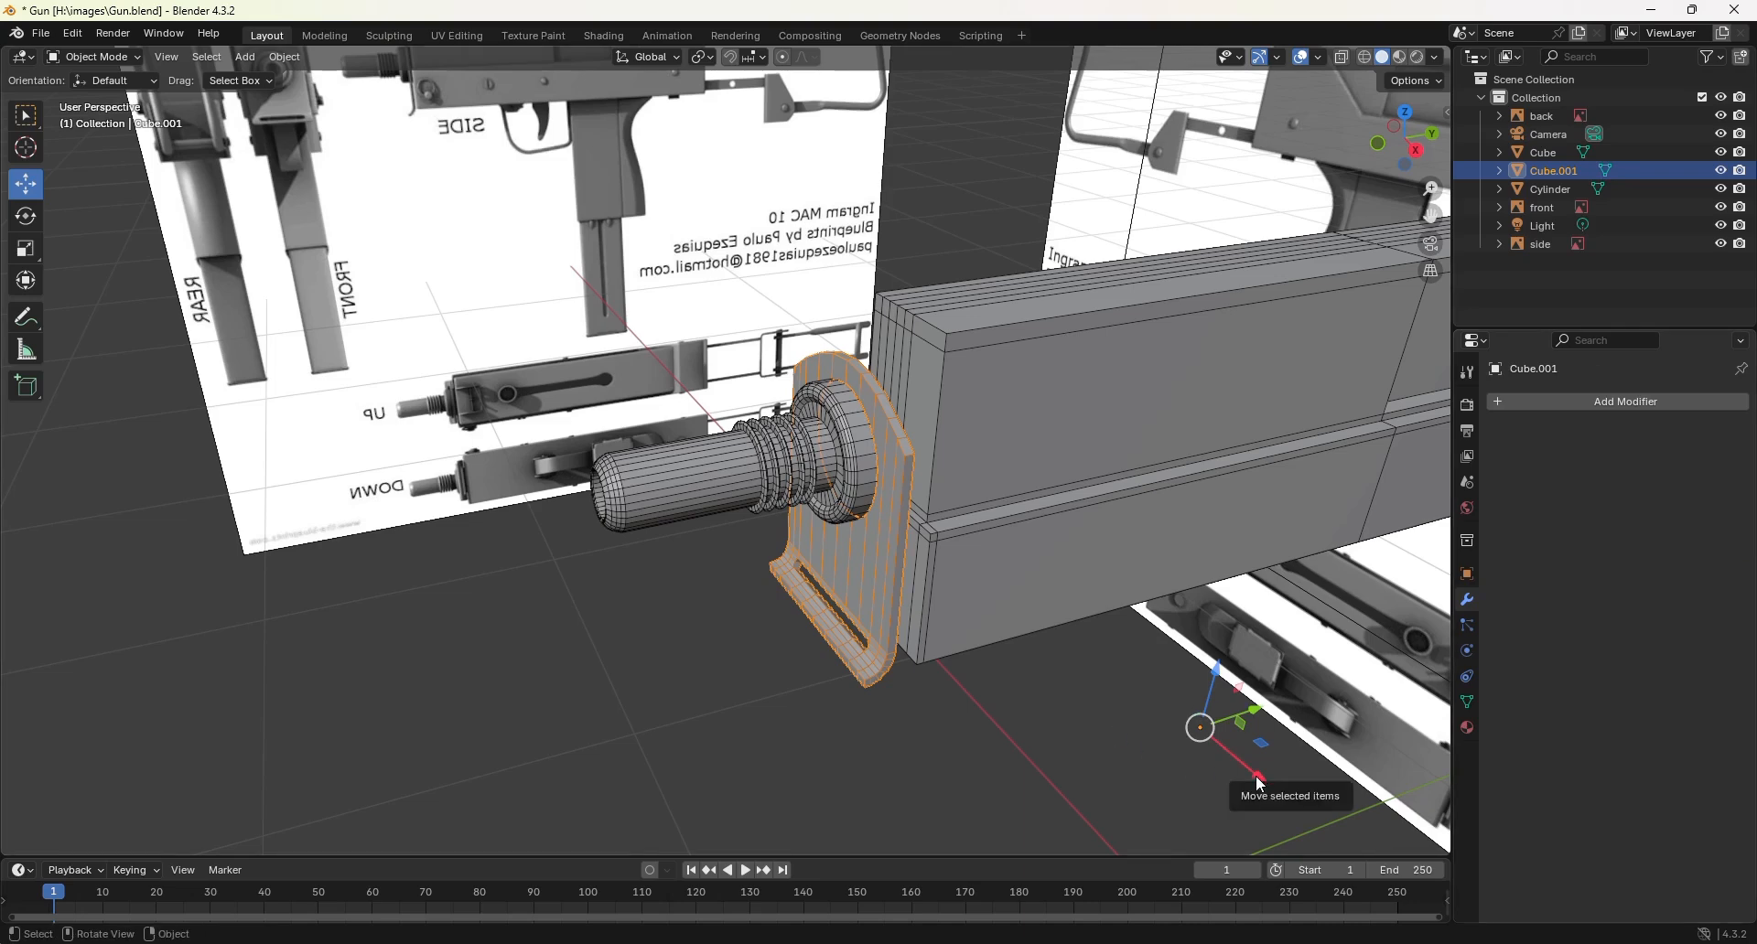
left_click_drag(1260, 784, 1391, 879)
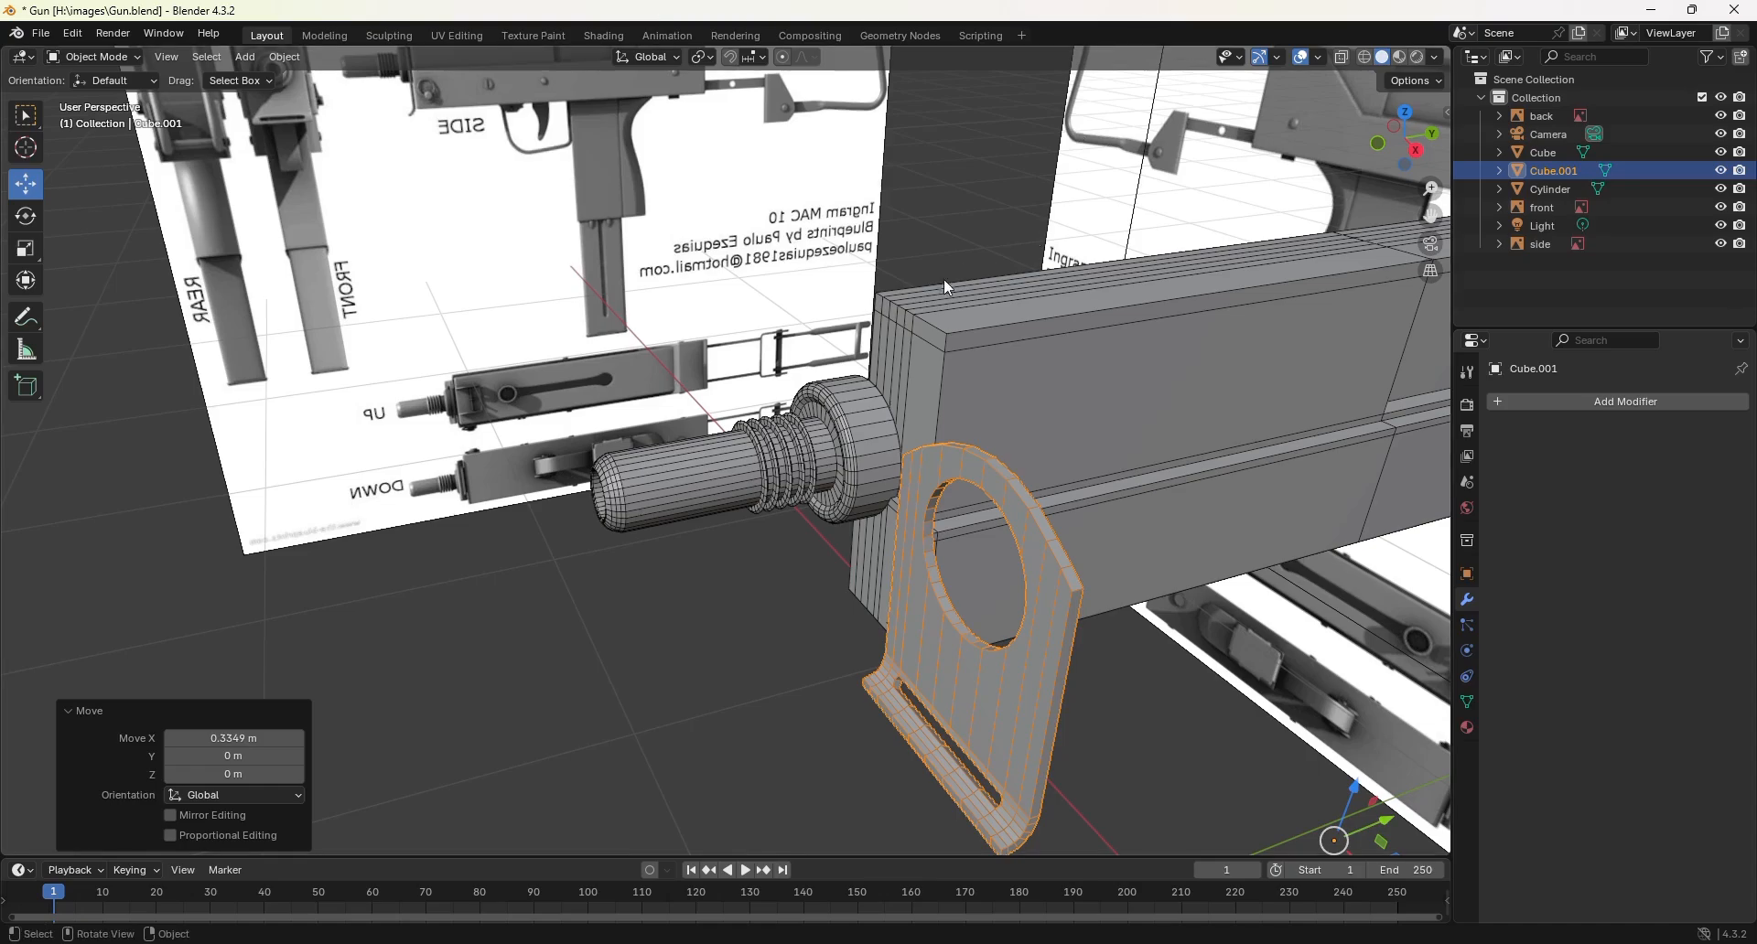
middle_click_drag(1184, 525, 871, 474)
scroll(887, 480, "up", 5)
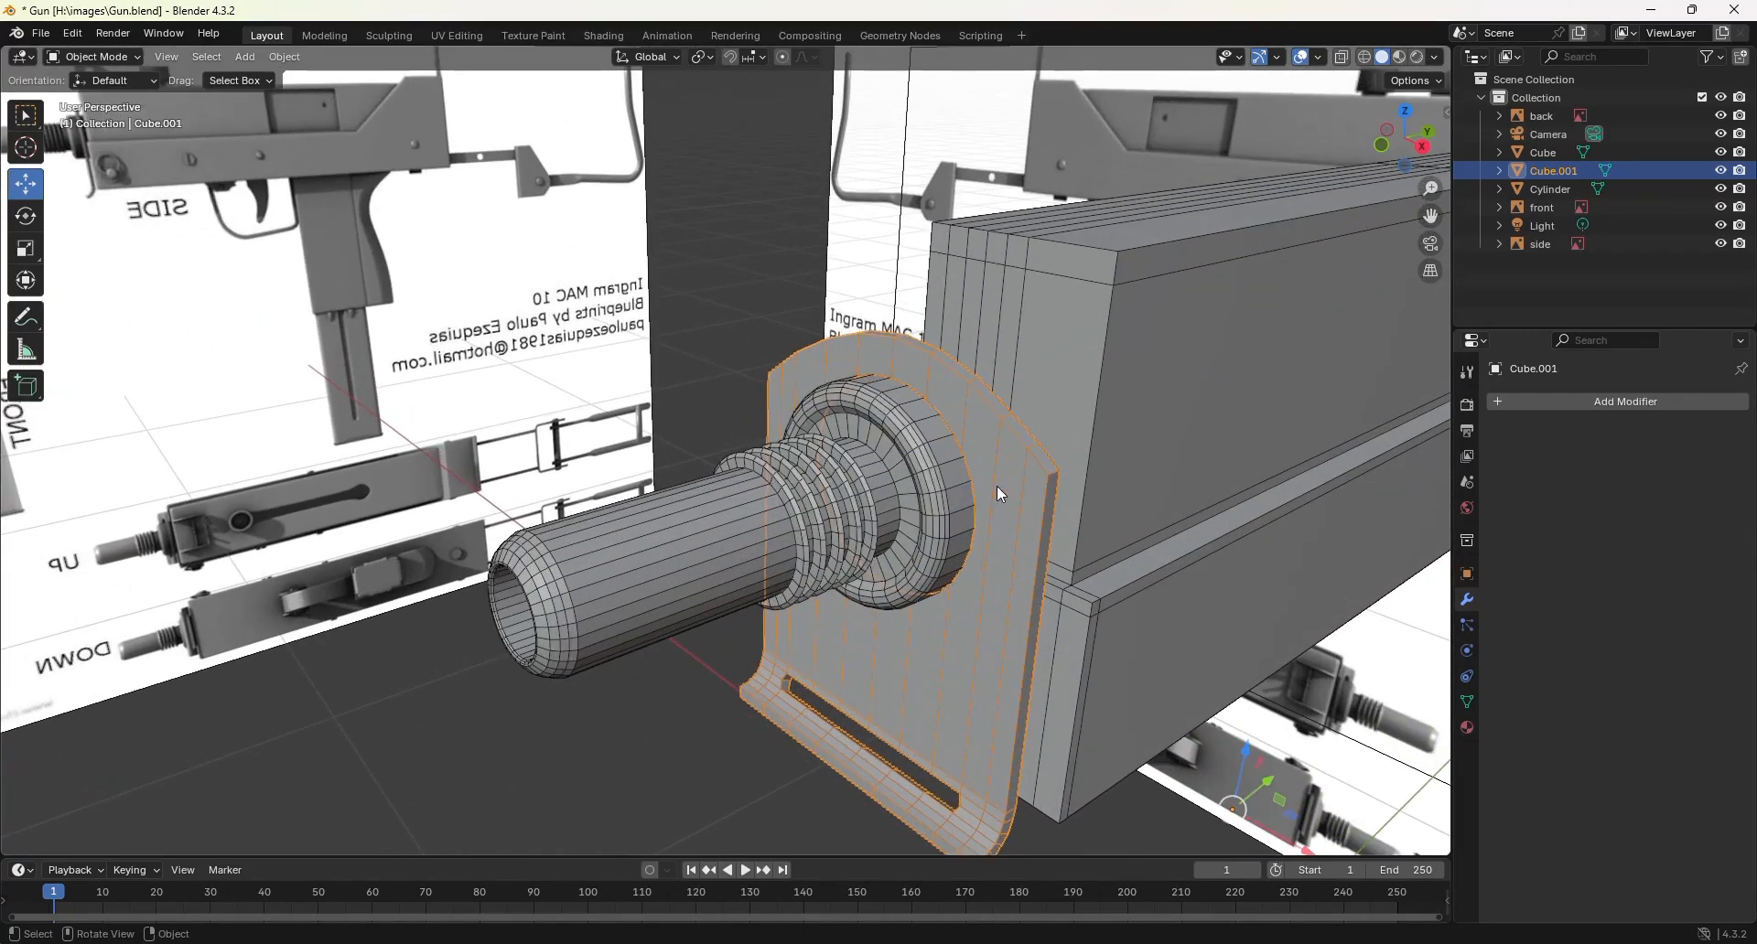
Step: Isolate the front plate to inspect its cut hole, bring back the full model, and save the file
key("KP_Divide")
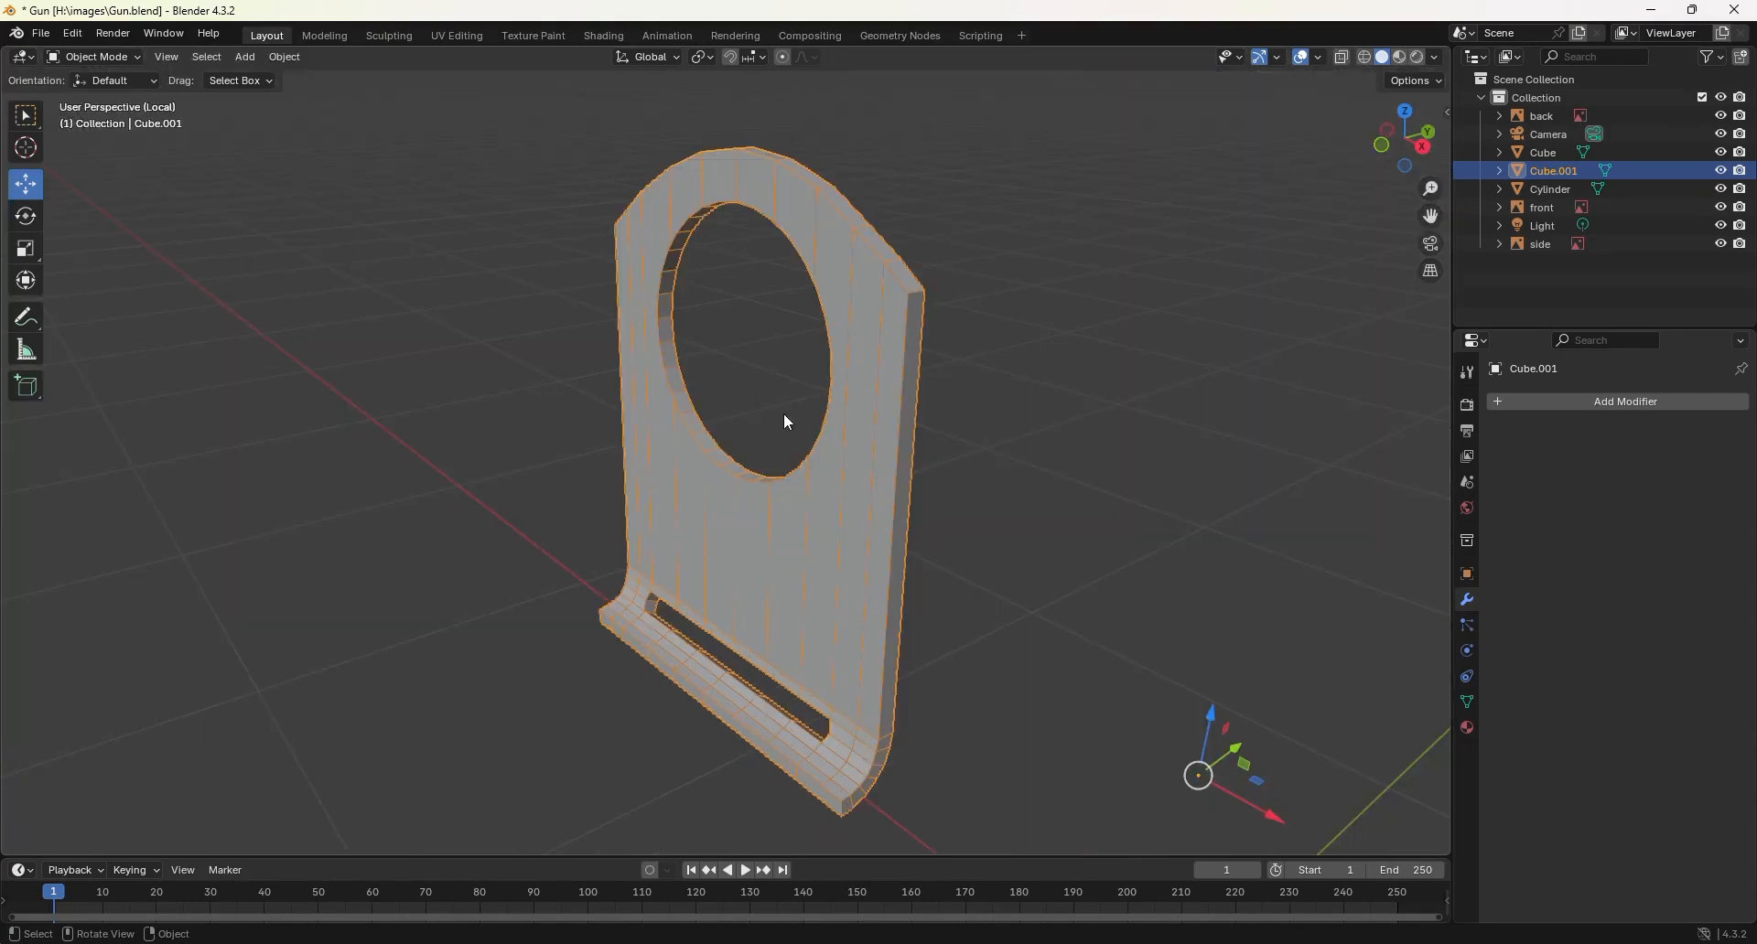
mouse_move(783, 414)
middle_mouse_down()
mouse_move(811, 434)
mouse_move(1012, 420)
mouse_move(748, 411)
middle_mouse_up()
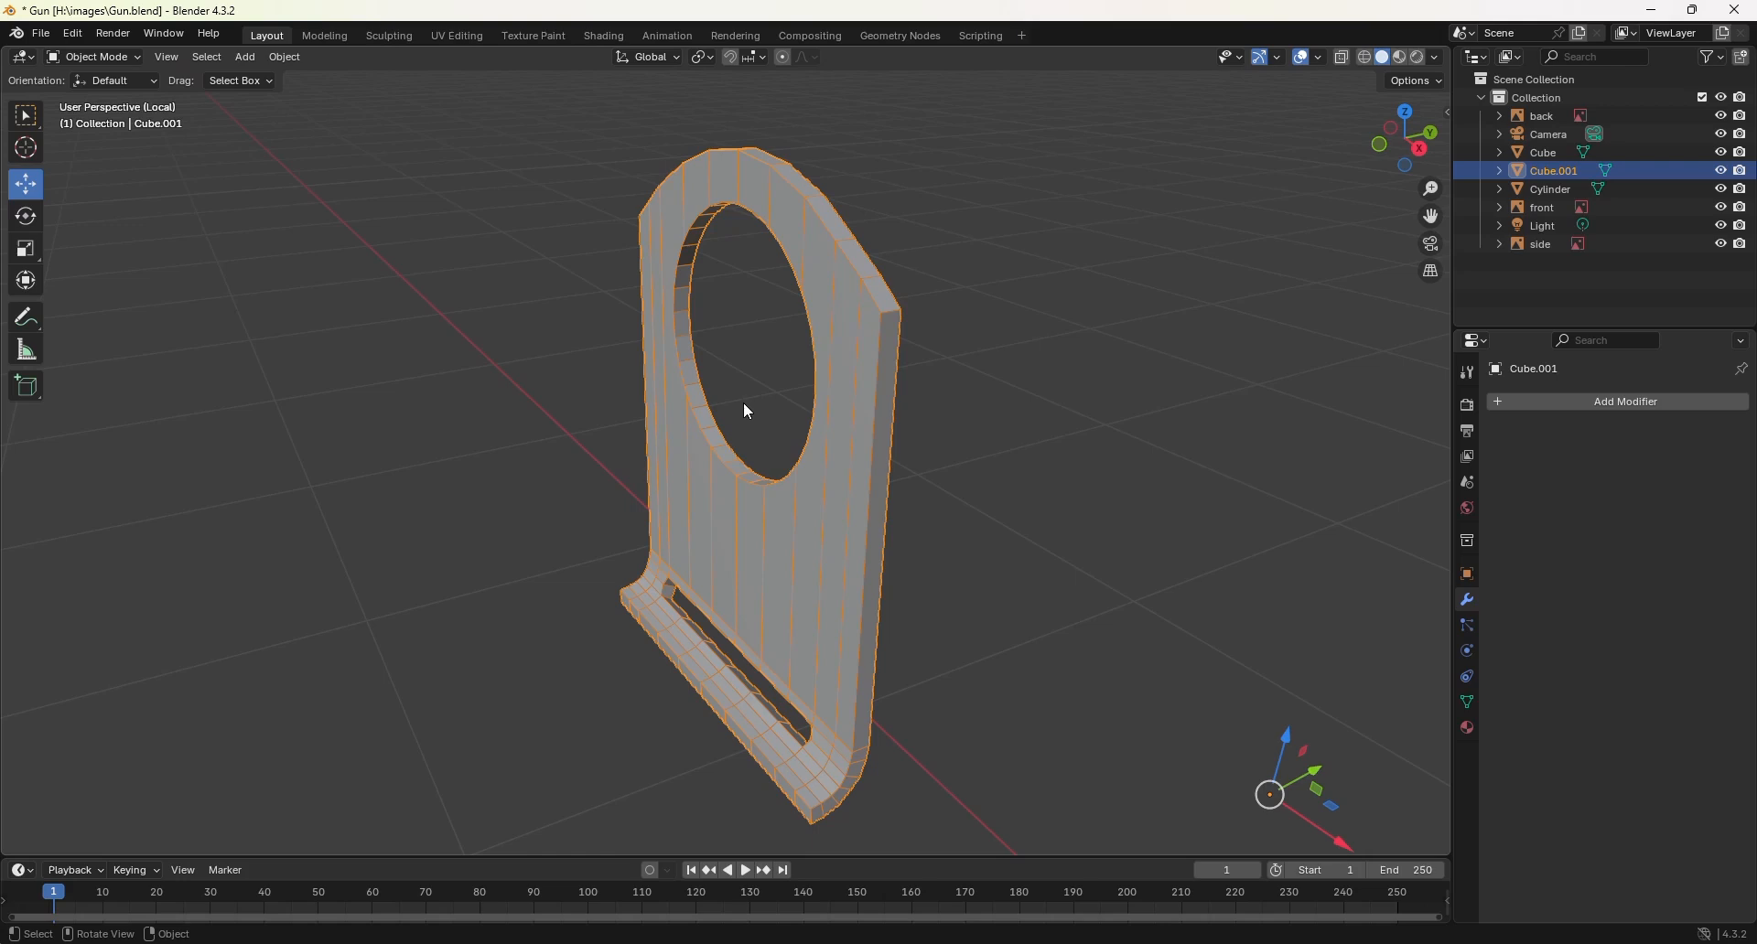
key("KP_Divide")
middle_click_drag(1049, 573, 851, 345)
key("ctrl+s")
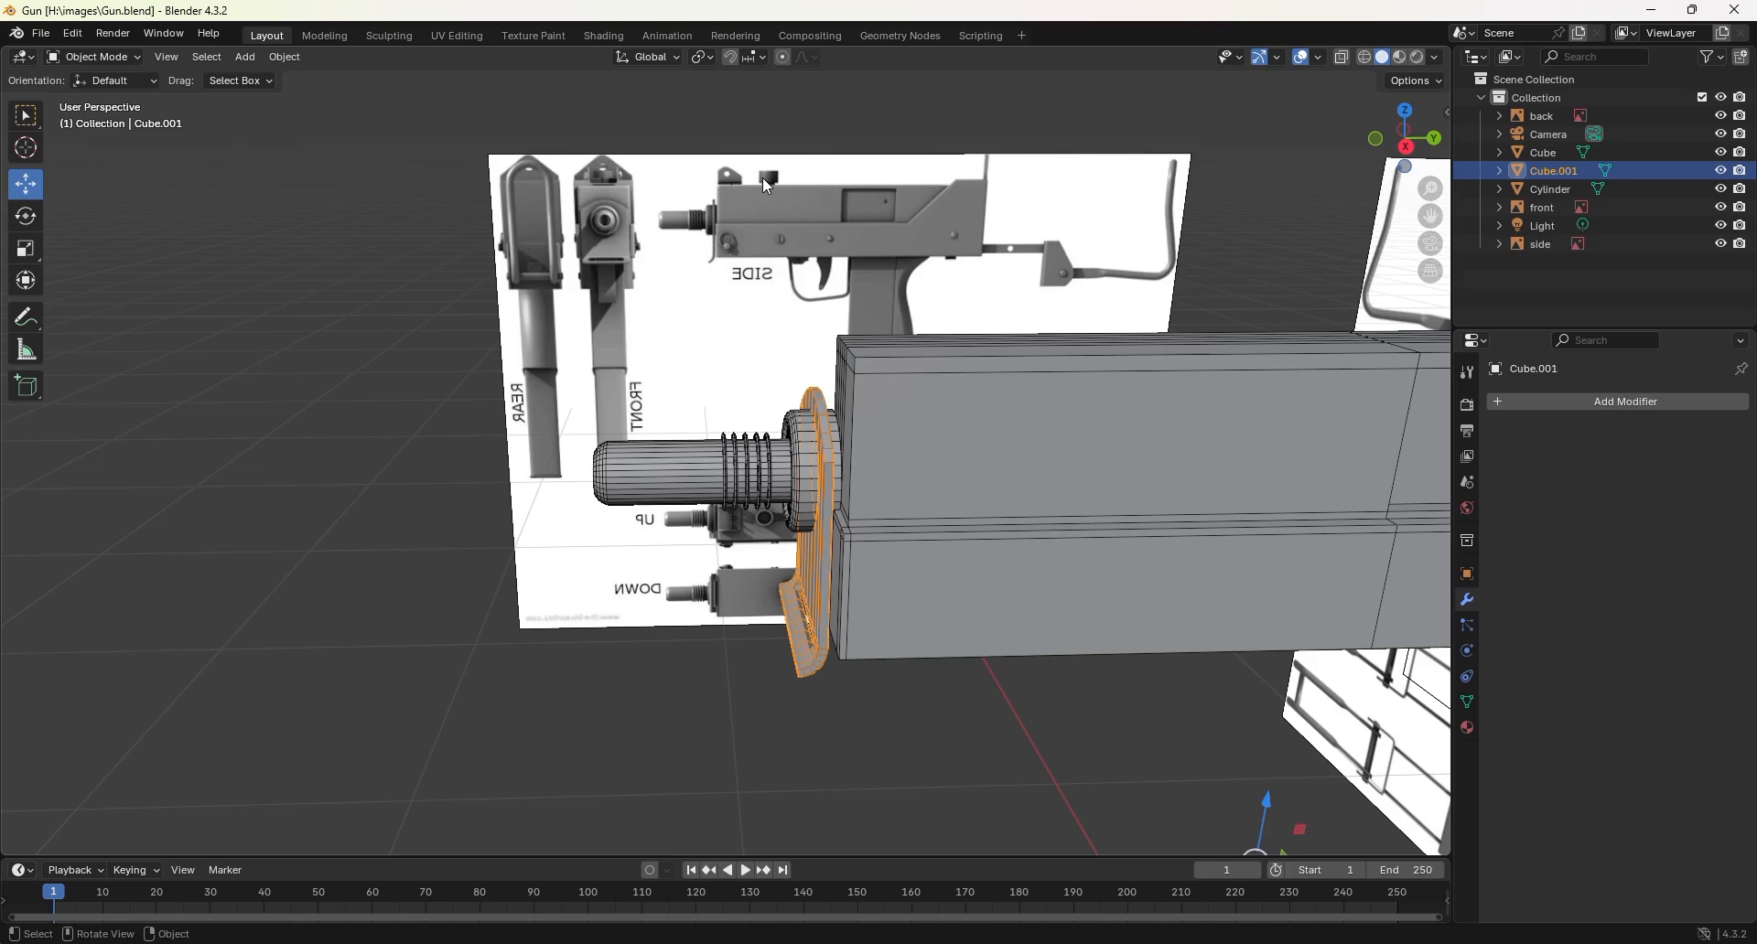
Step: In the right orthographic view, add a cube for the front sight bracket and scale it uniformly to 0.165
key("KP_3")
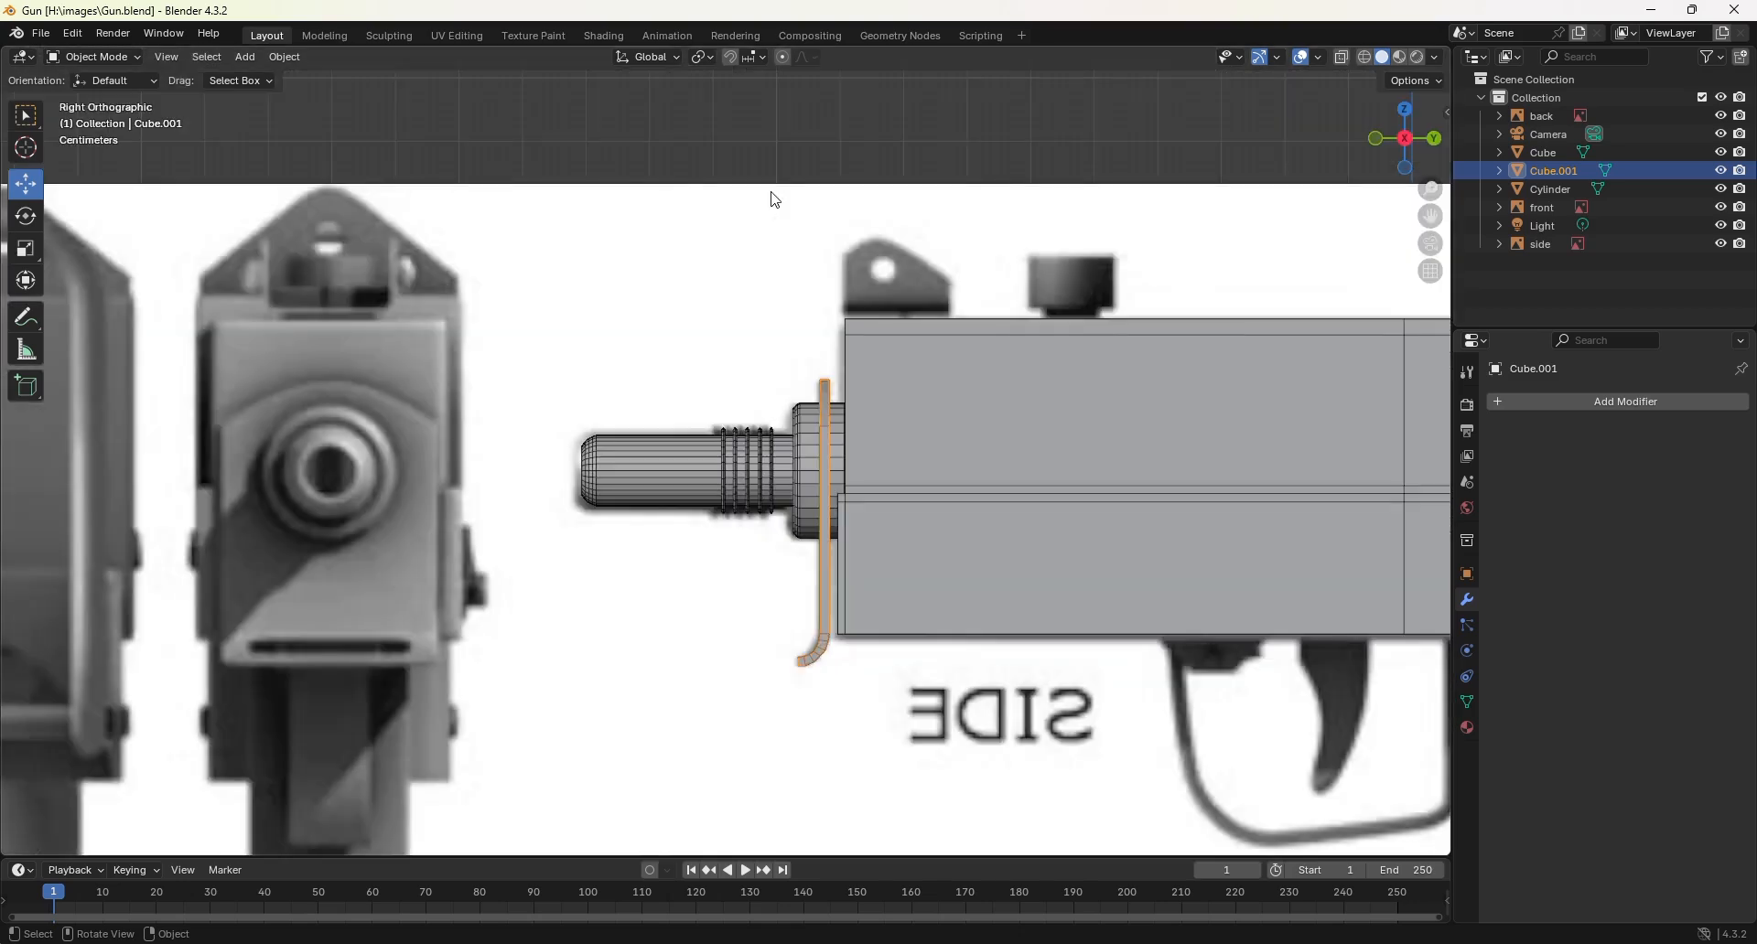
scroll(895, 255, "up", 1)
scroll(892, 248, "up", 2)
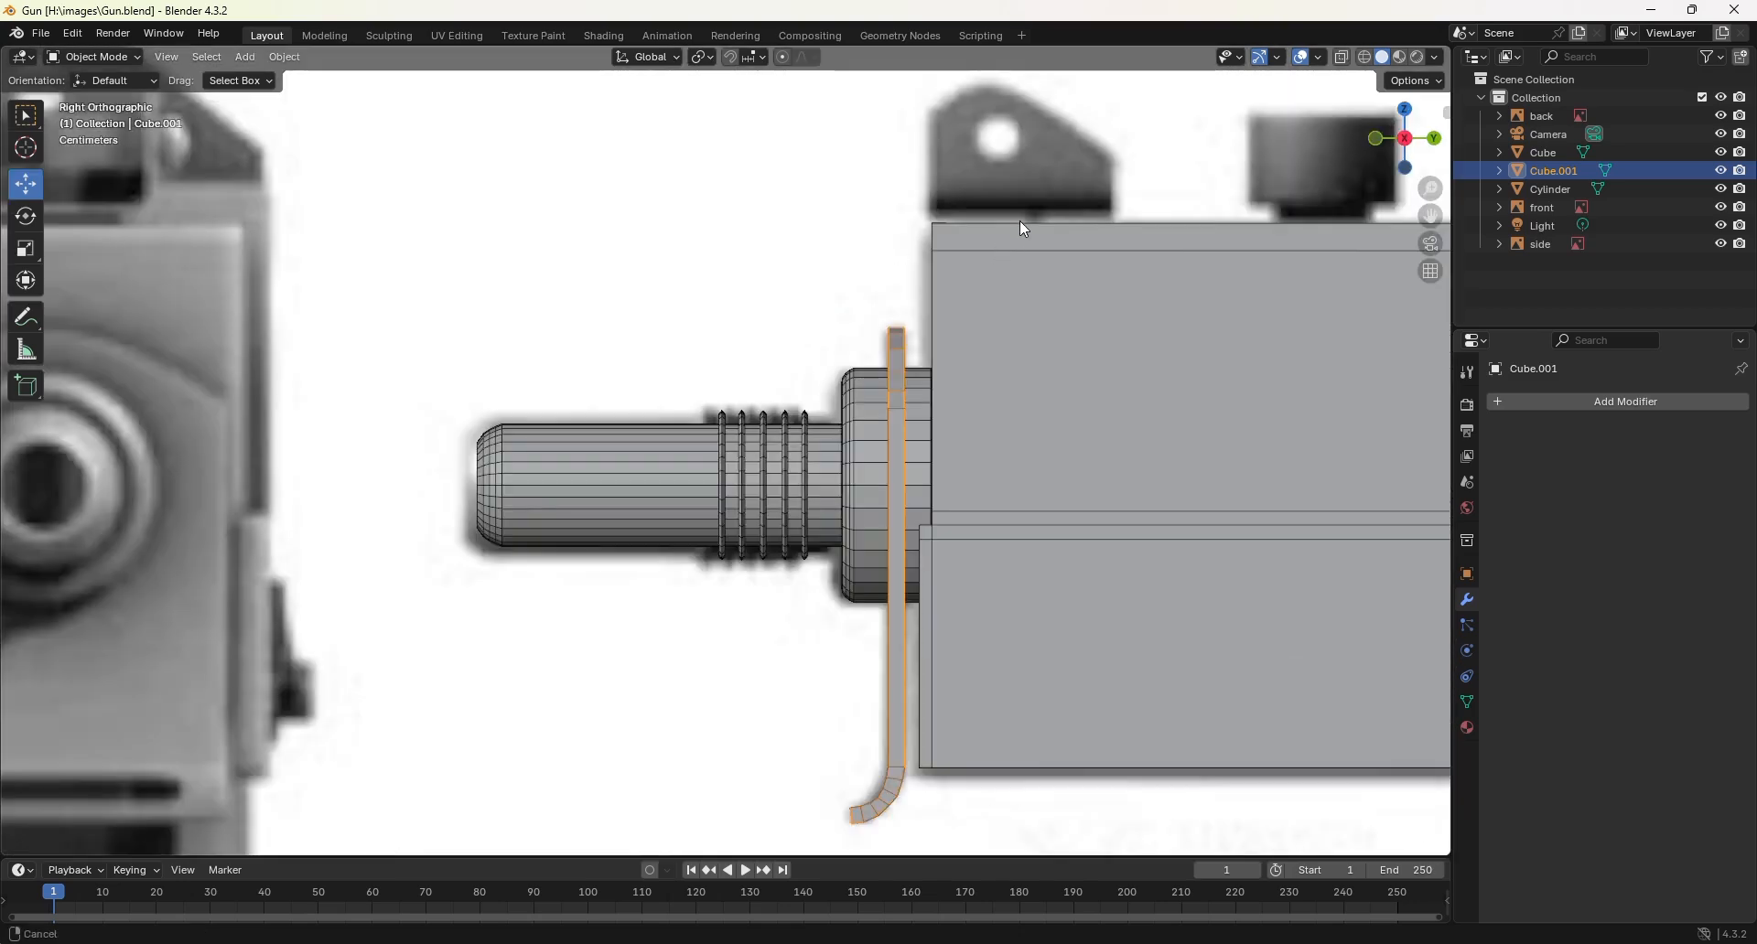
middle_click_drag(1024, 224, 1216, 398, "shift")
scroll(1216, 395, "down", 1)
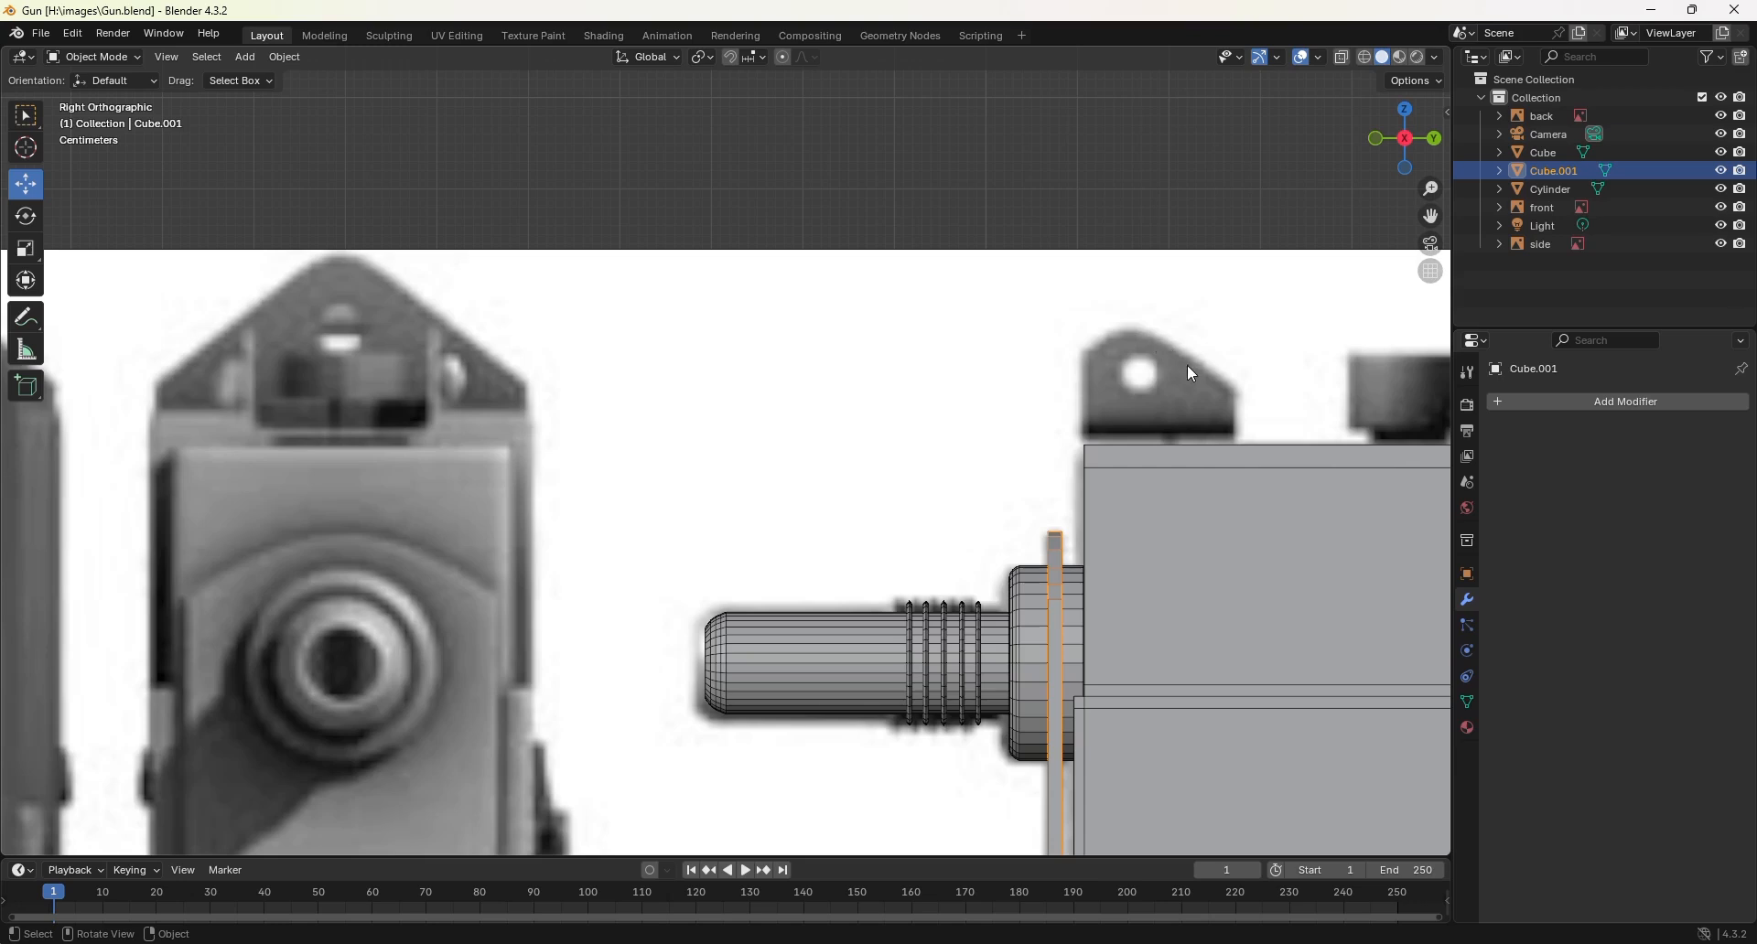
middle_click_drag(1189, 366, 992, 353, "shift")
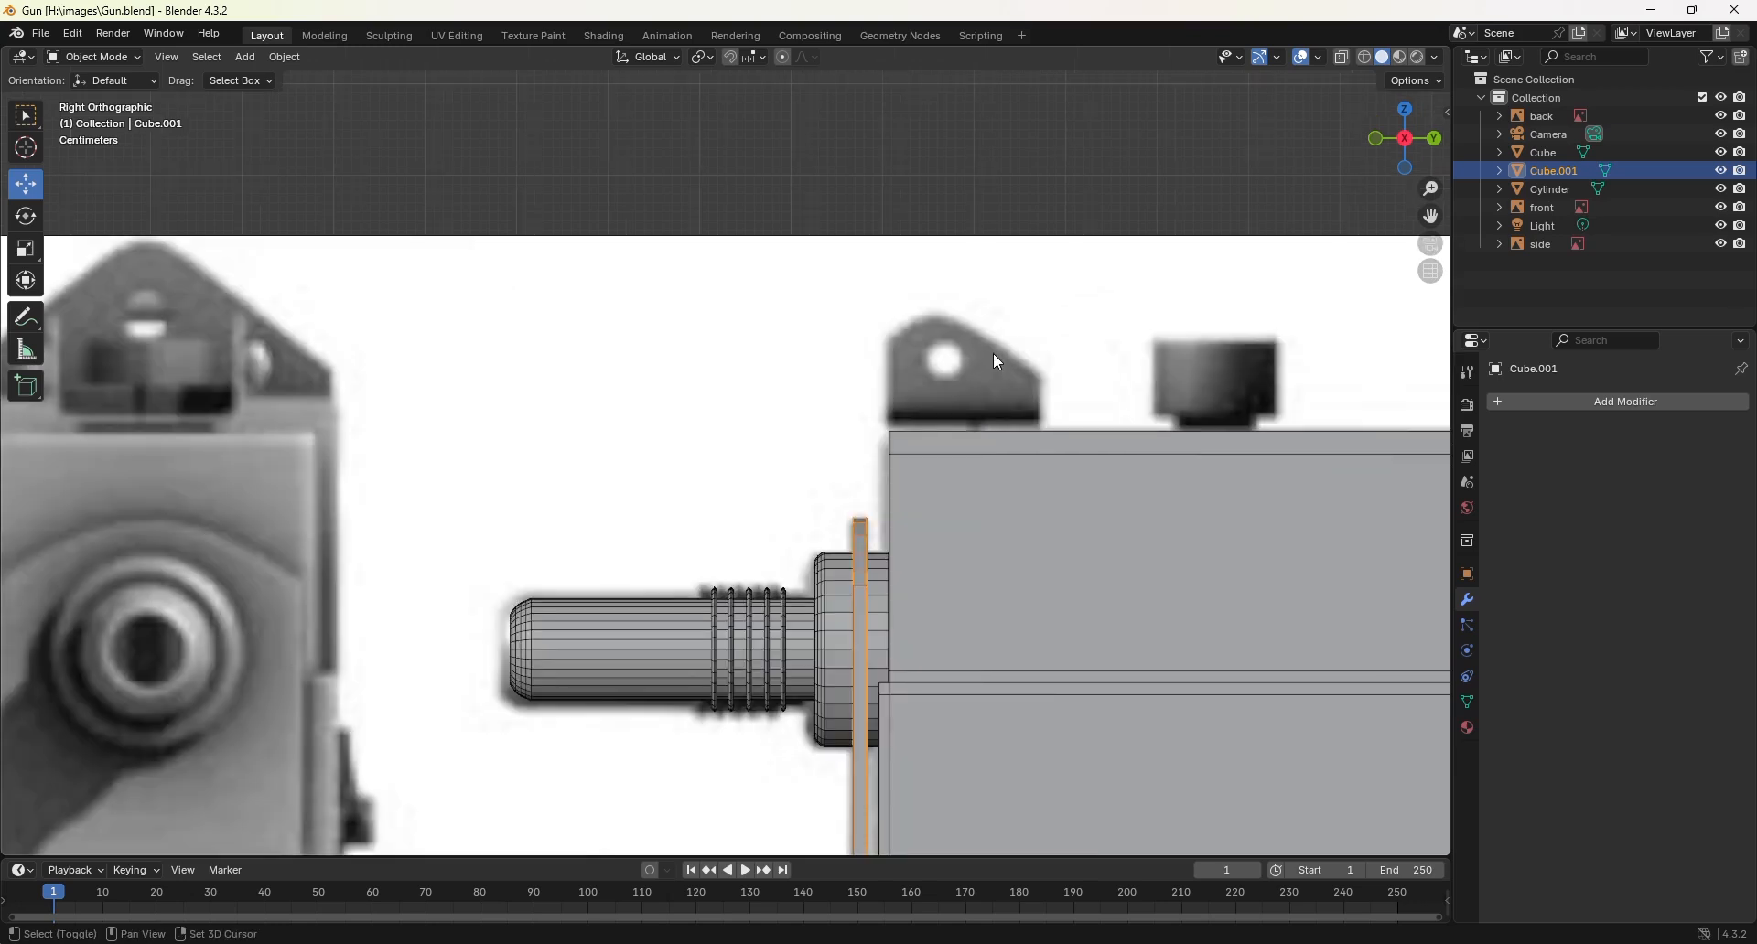
key("shift+a")
mouse_move(981, 375)
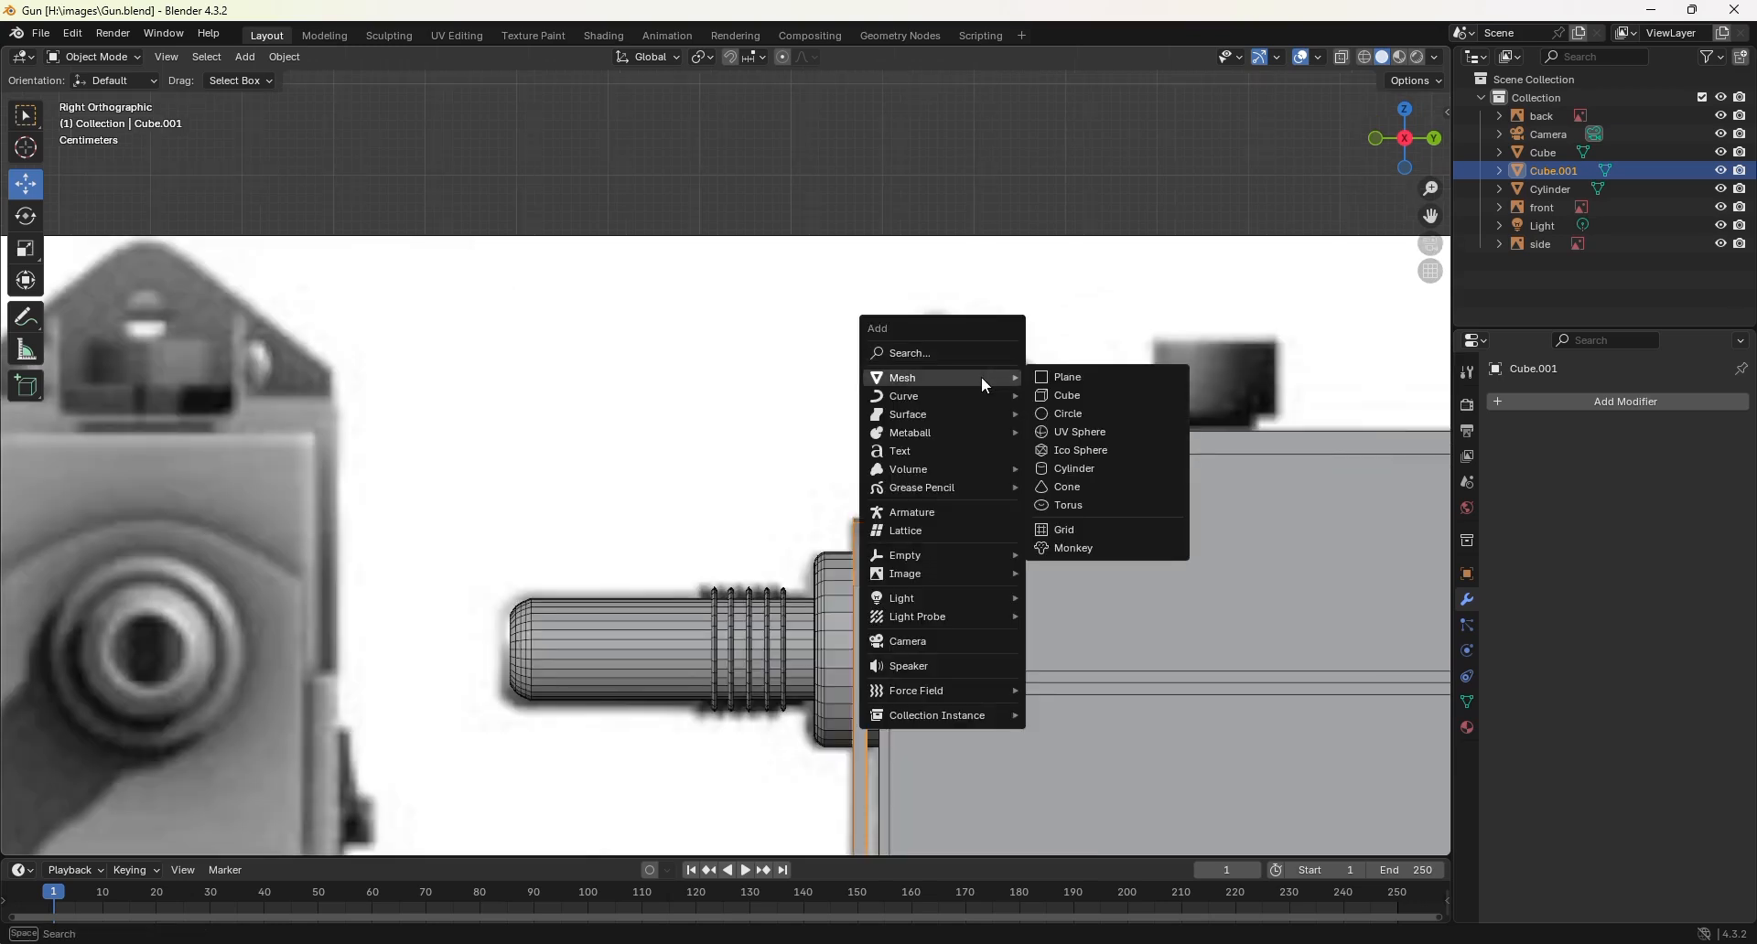
left_click(1070, 391)
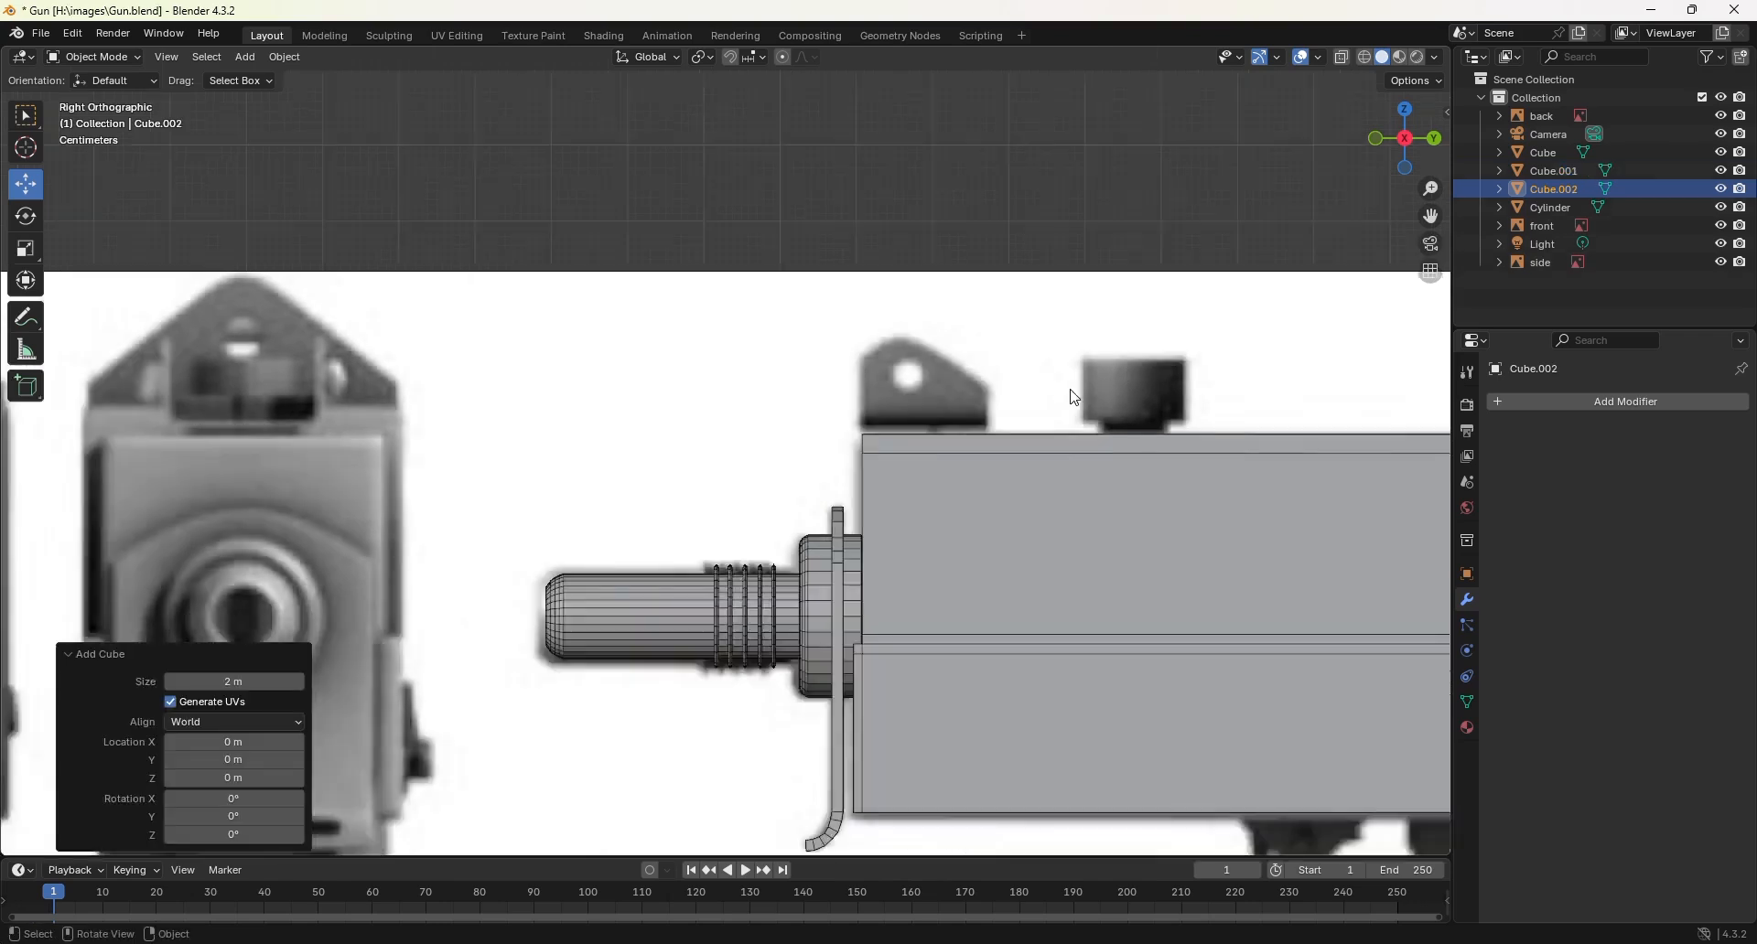
scroll(1067, 385, "down", 5)
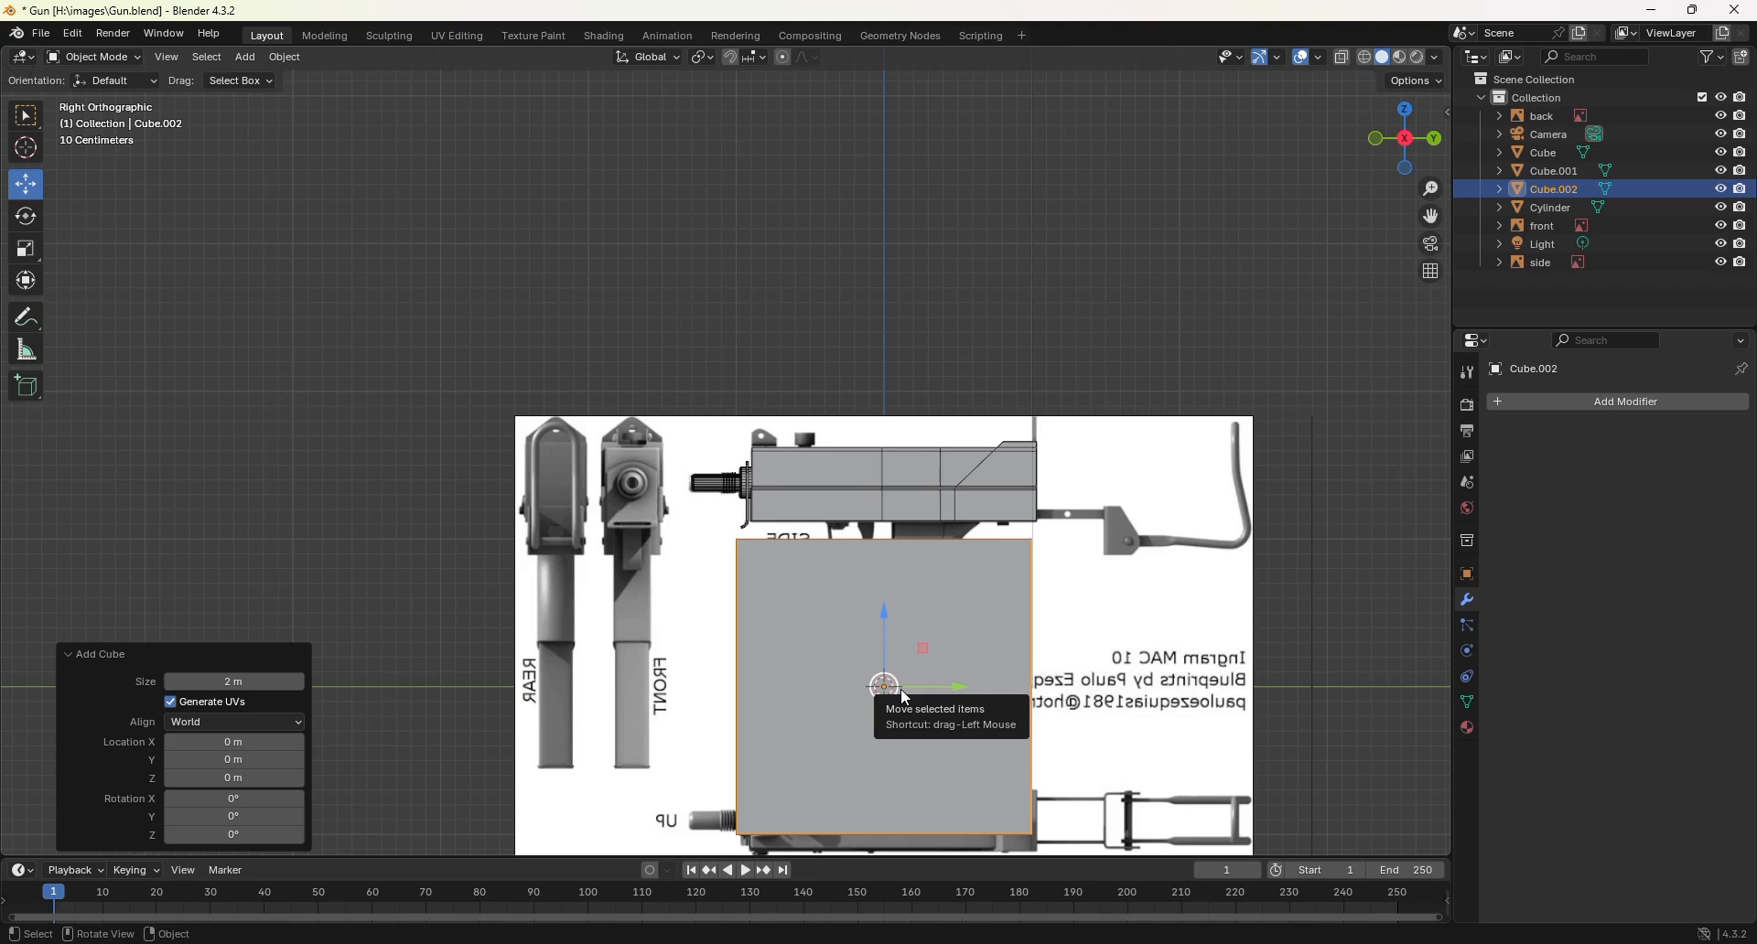
key("s")
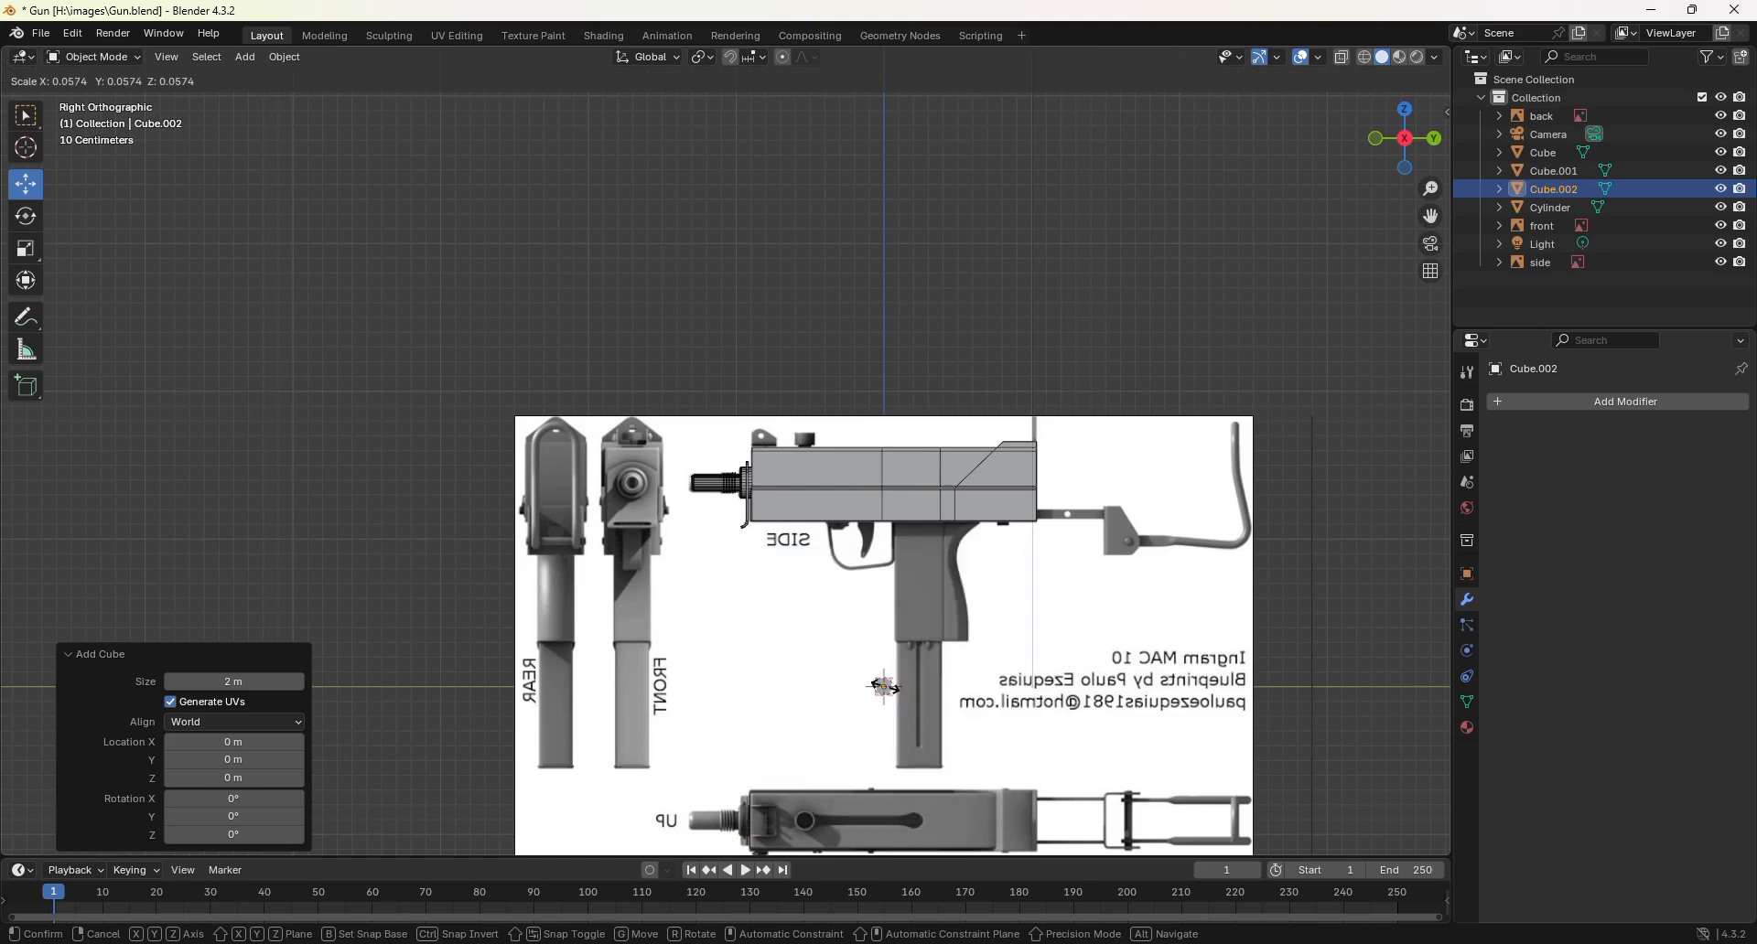
left_click(884, 686)
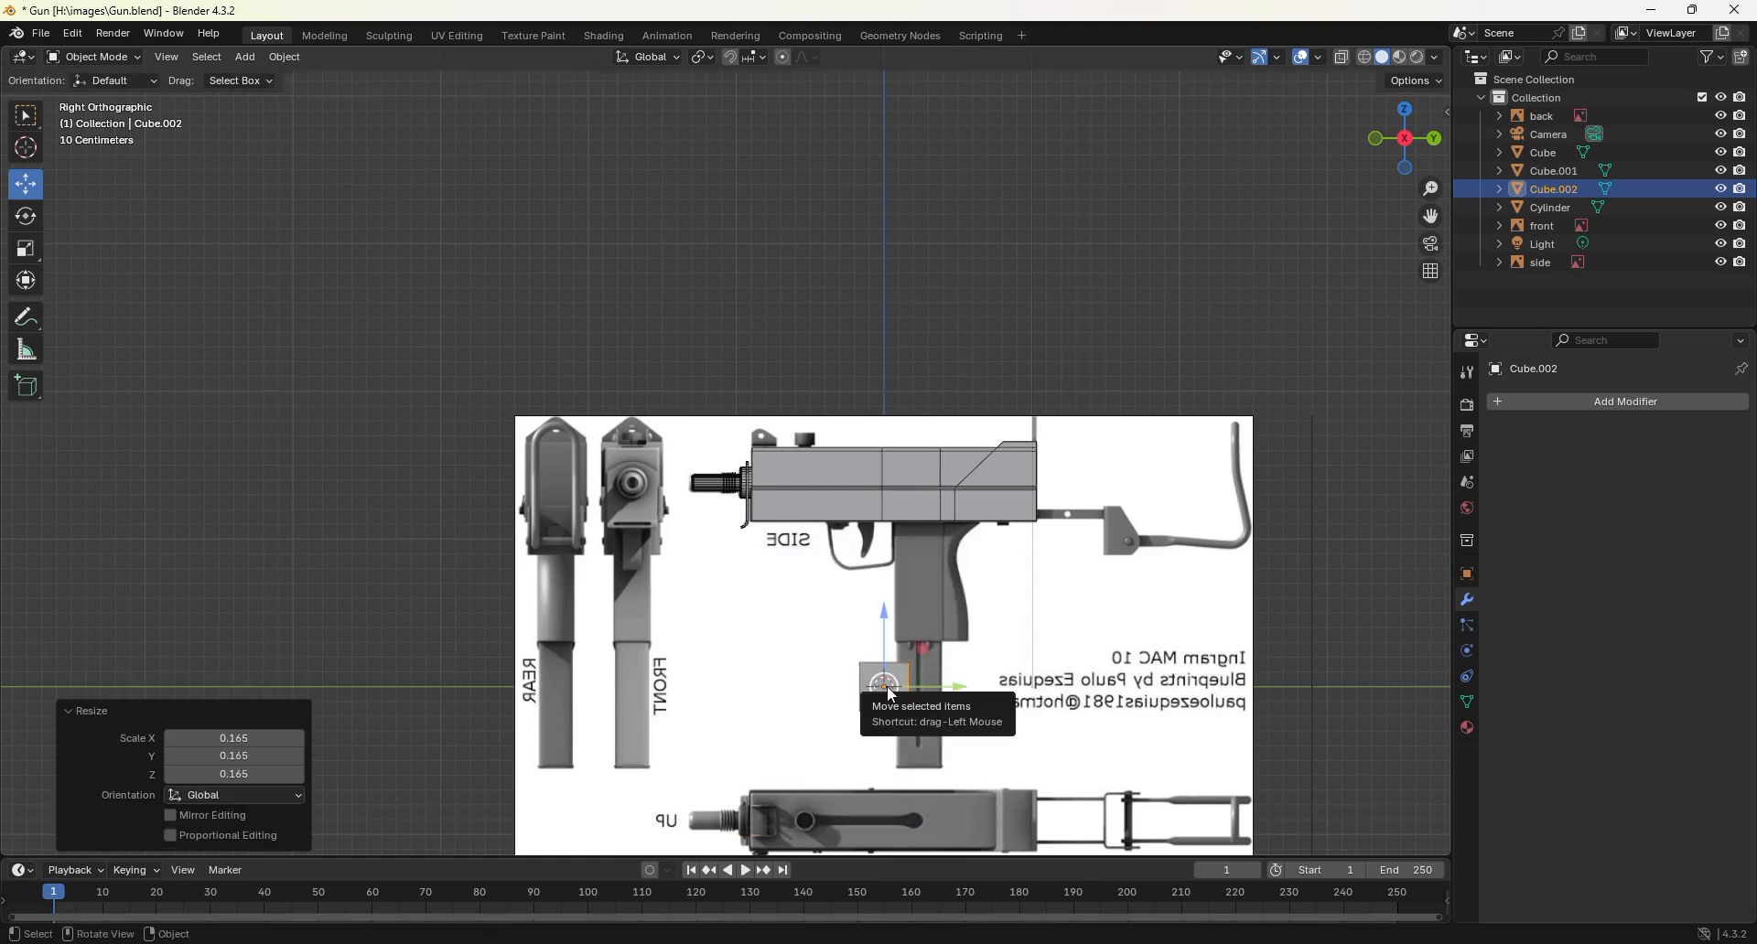
Step: Move the cube 1.734 m along Z and -0.73421 m along Y, onto the front sight bracket
key("g")
key("z")
left_click(874, 402)
scroll(874, 402, "up", 6)
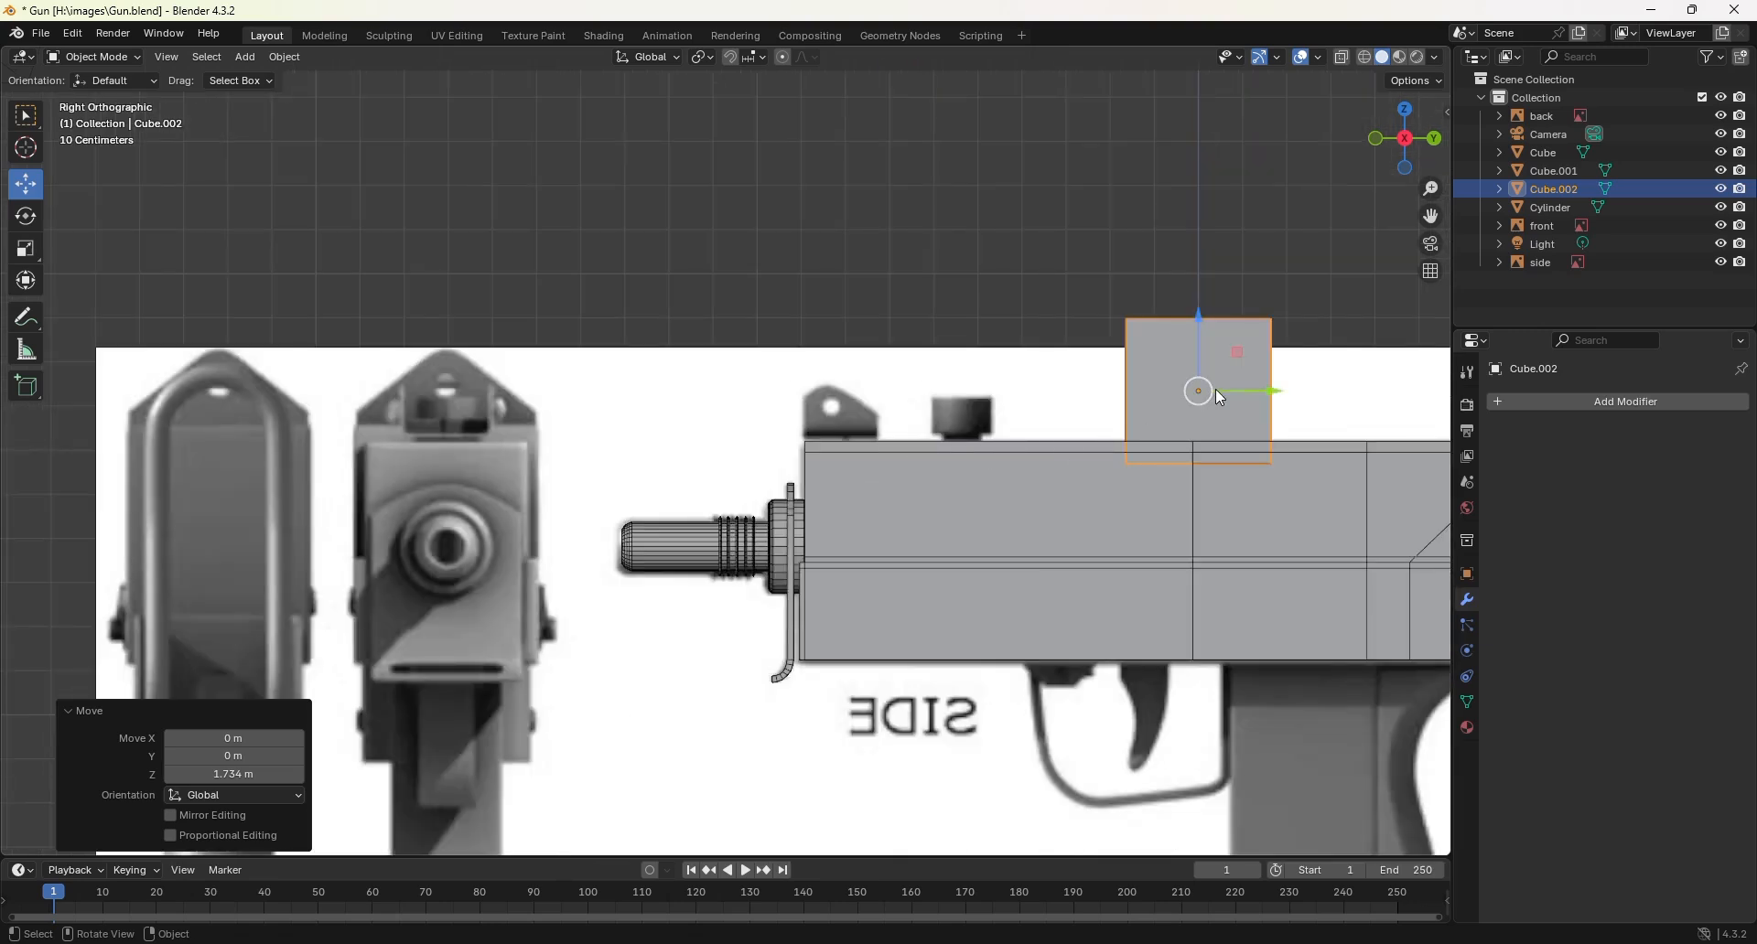
key("g")
key("y")
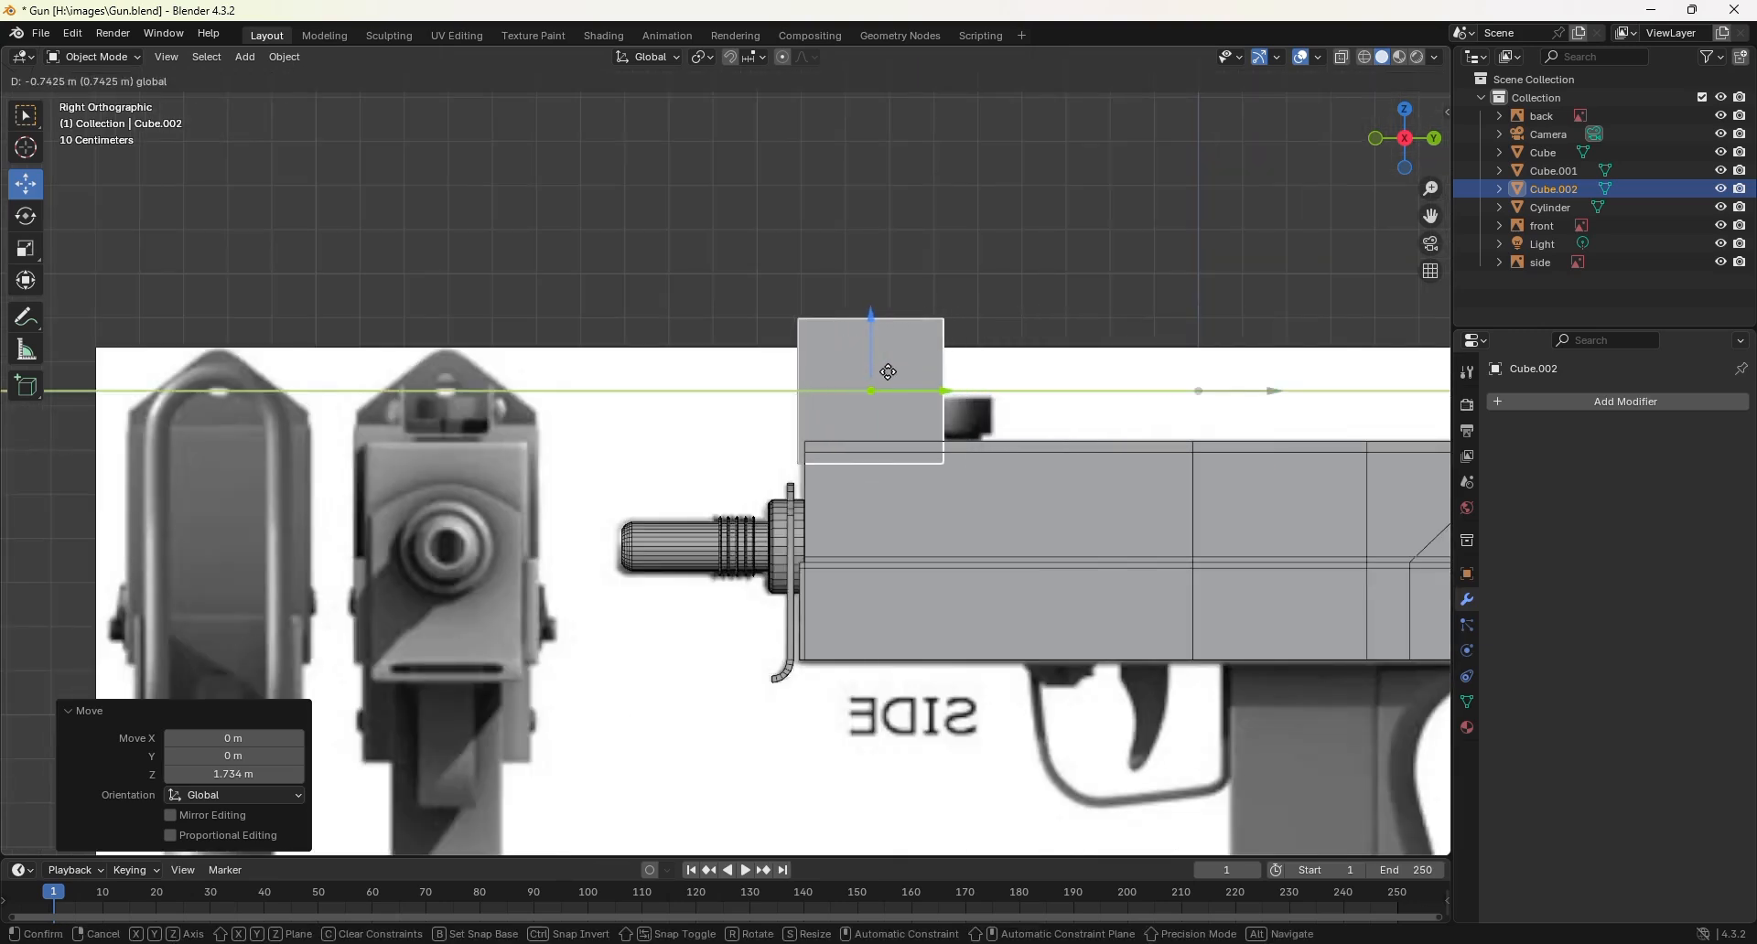
left_click(893, 375)
scroll(844, 416, "up", 4)
middle_click_drag(960, 416, 835, 592, "shift")
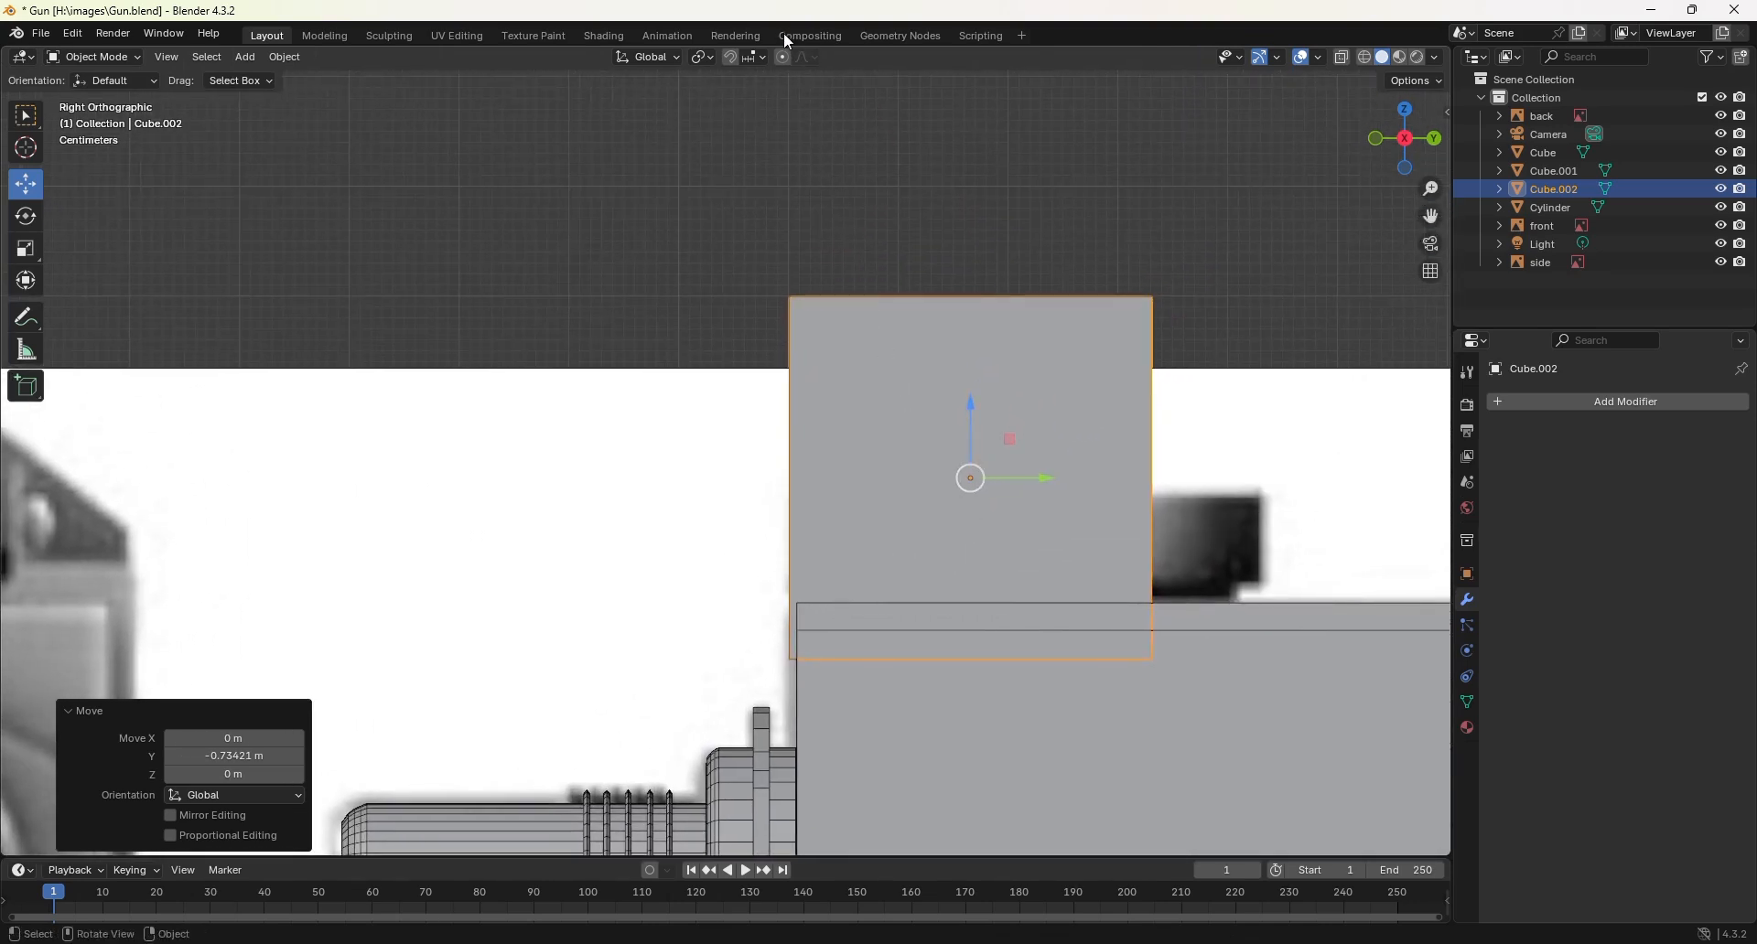
Step: Fit the cube to the sight bracket's side outline on top of the body and show the model in wireframe
key("ctrl+z")
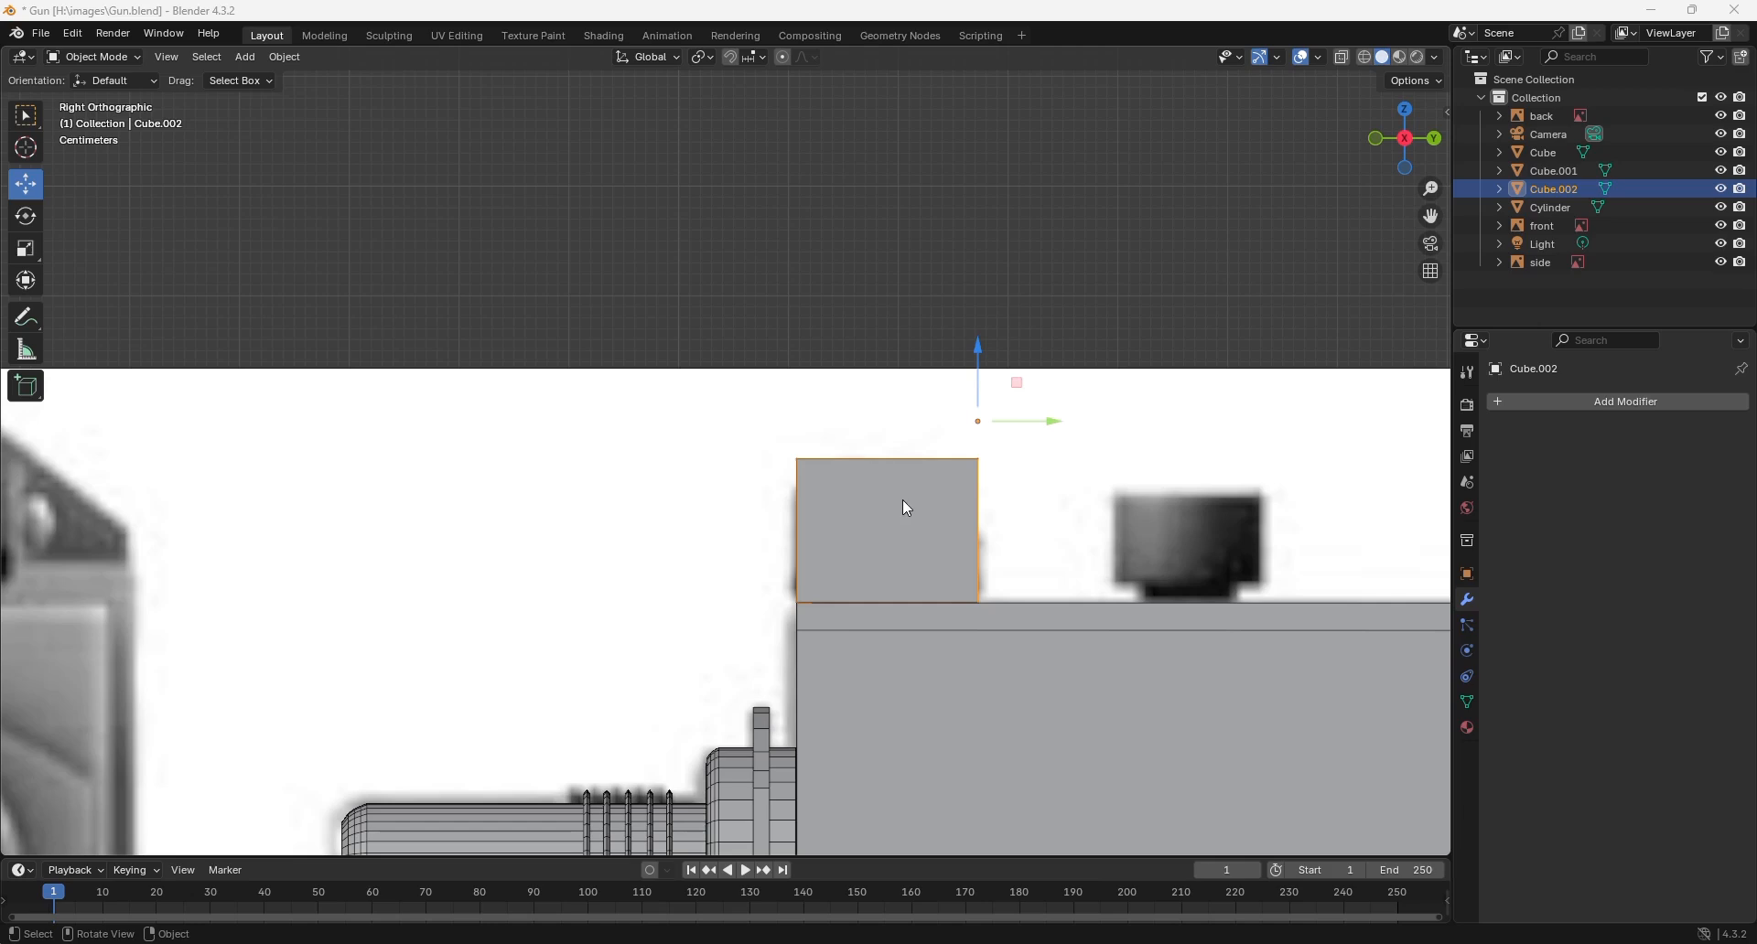
key("z")
key("4")
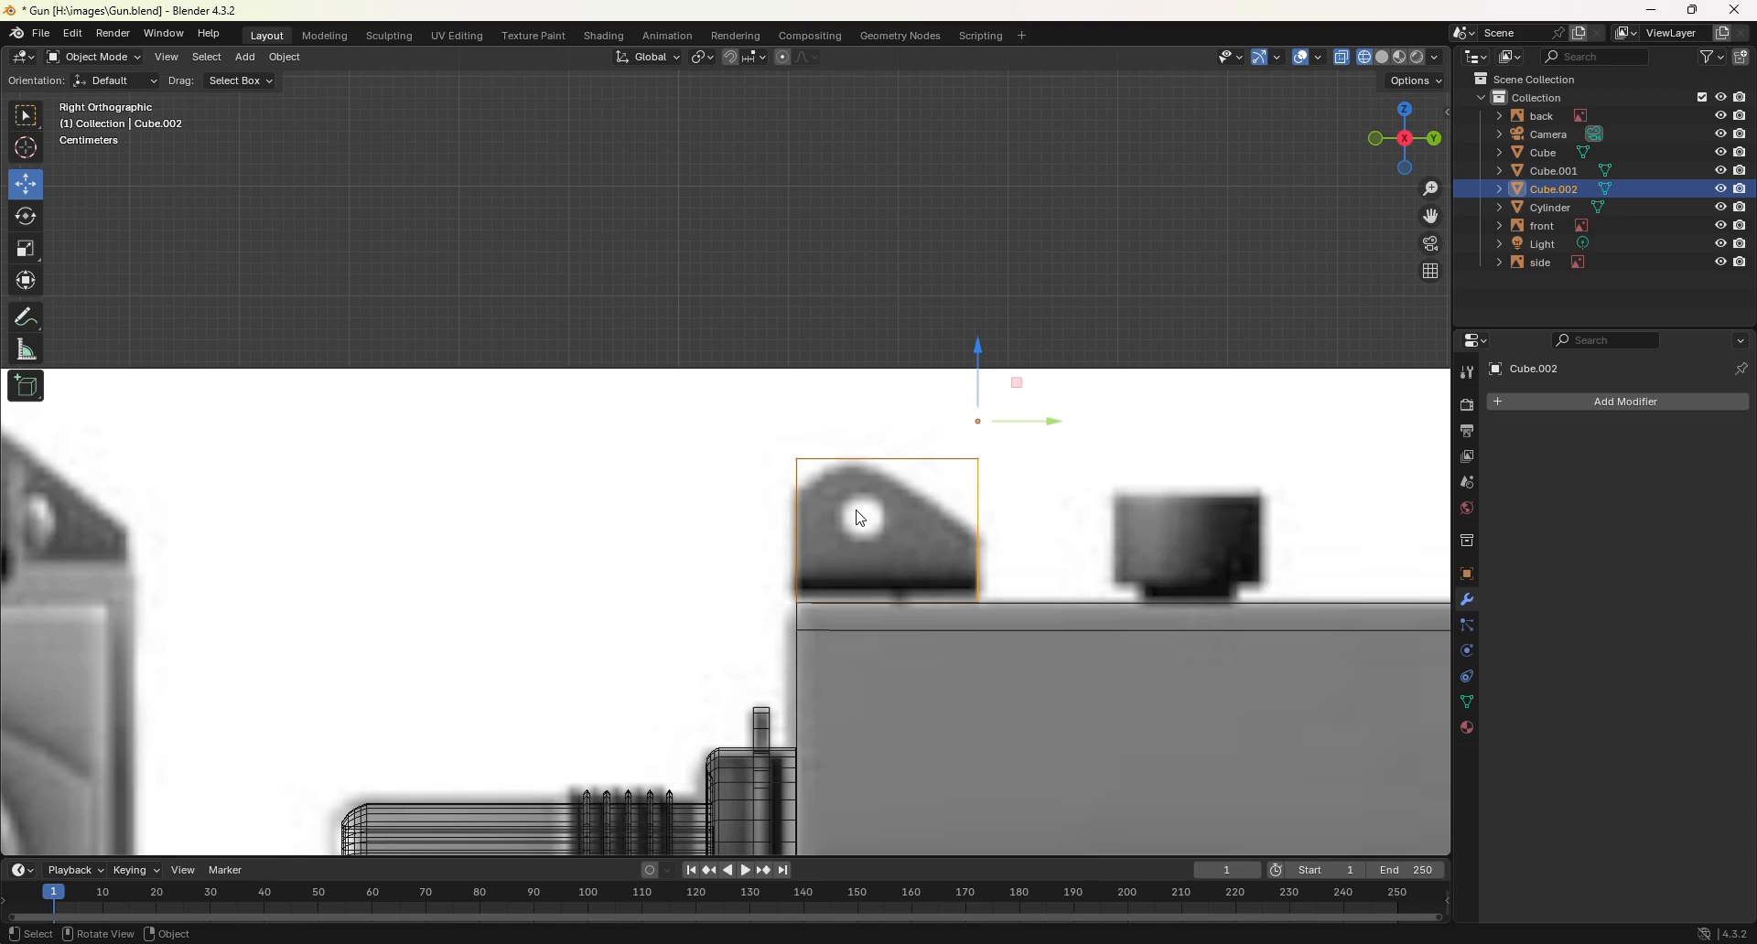
Step: In the top view, scale the bracket cube to 0.031 along X to make it a thin plate
middle_click_drag(861, 484, 864, 489)
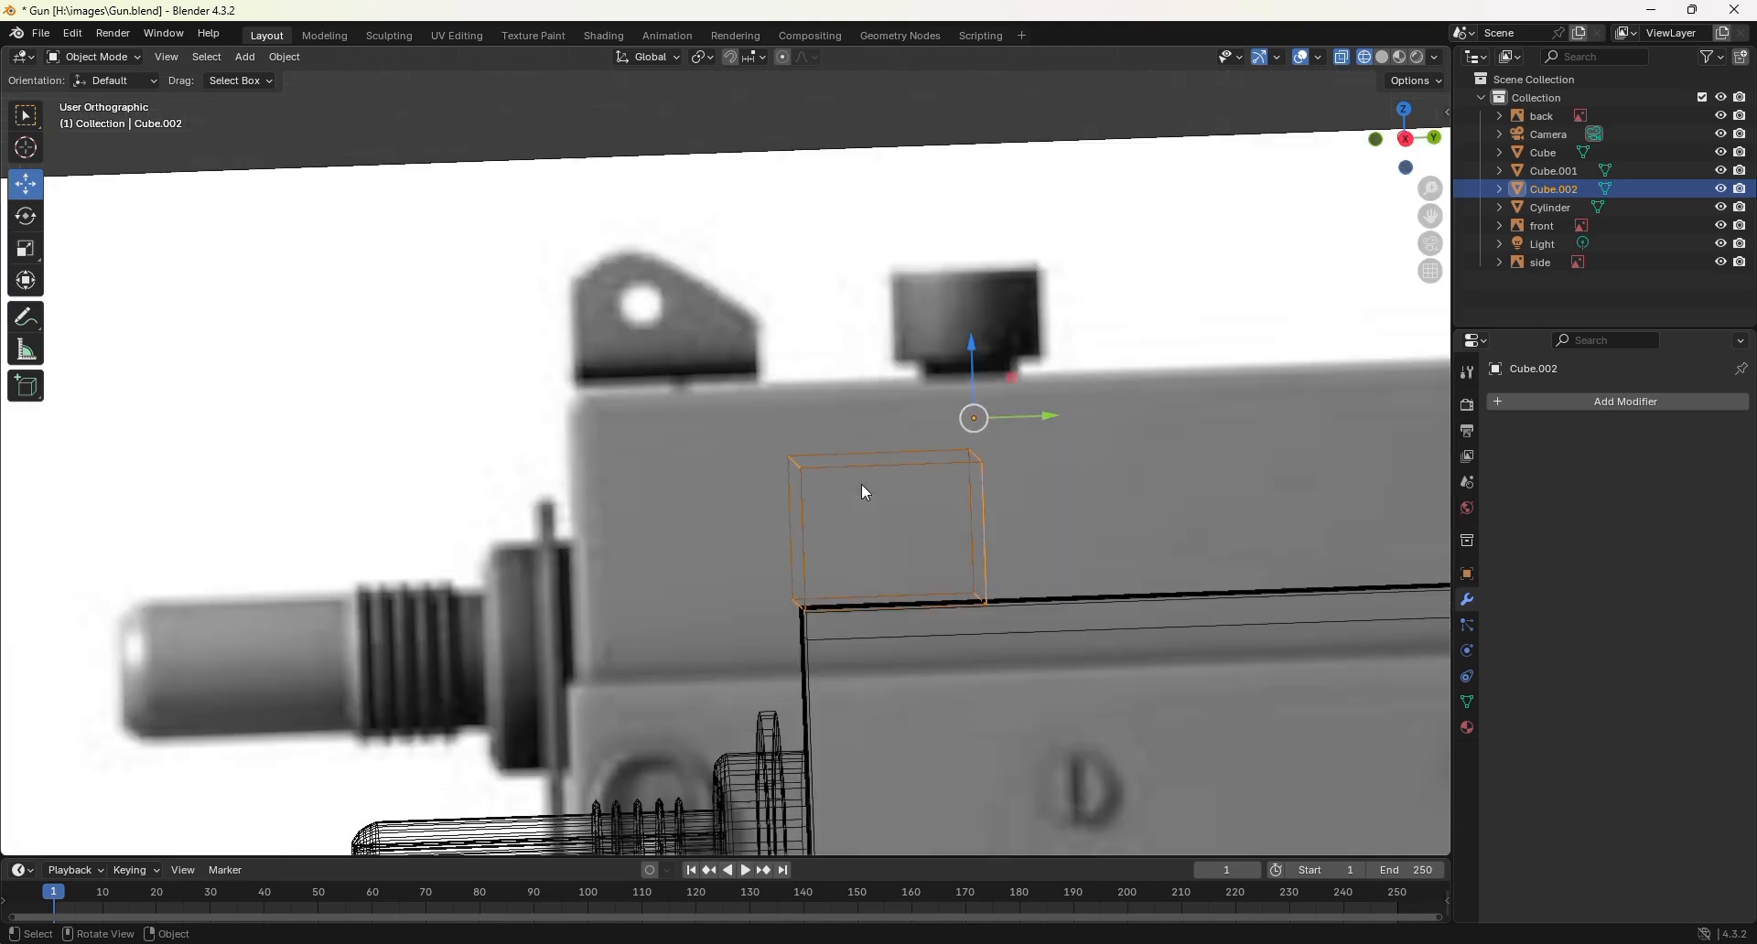
key("KP_7")
scroll(939, 463, "down", 6)
scroll(939, 463, "up", 2)
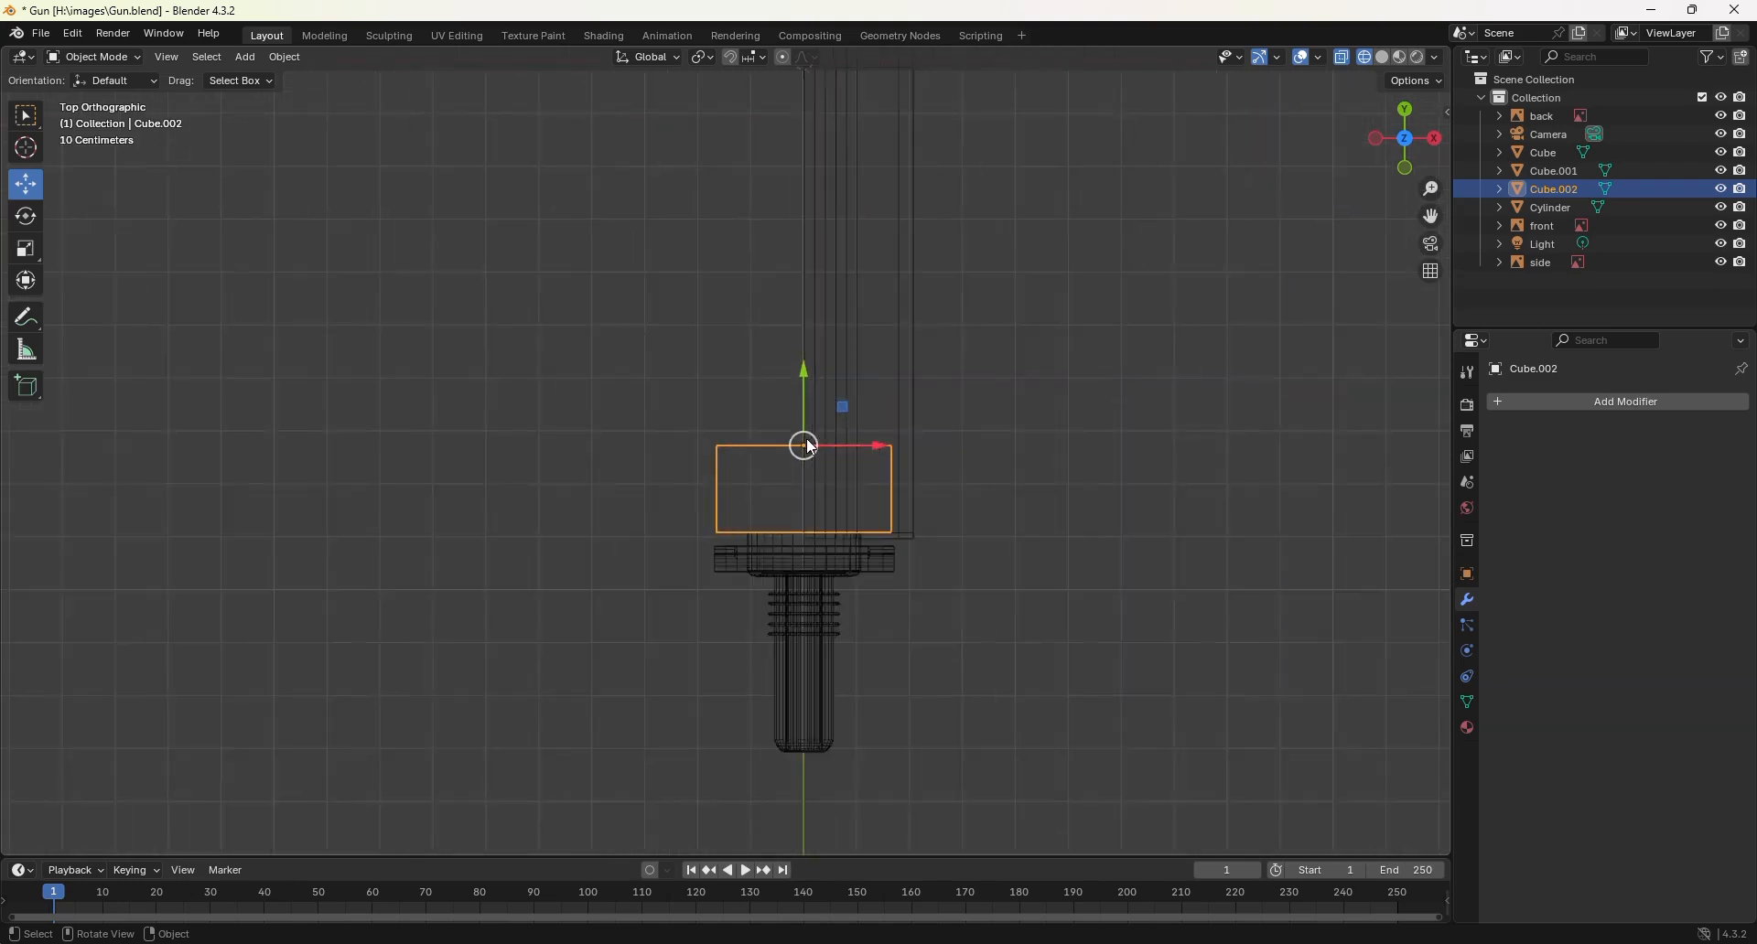
scroll(811, 447, "up", 3)
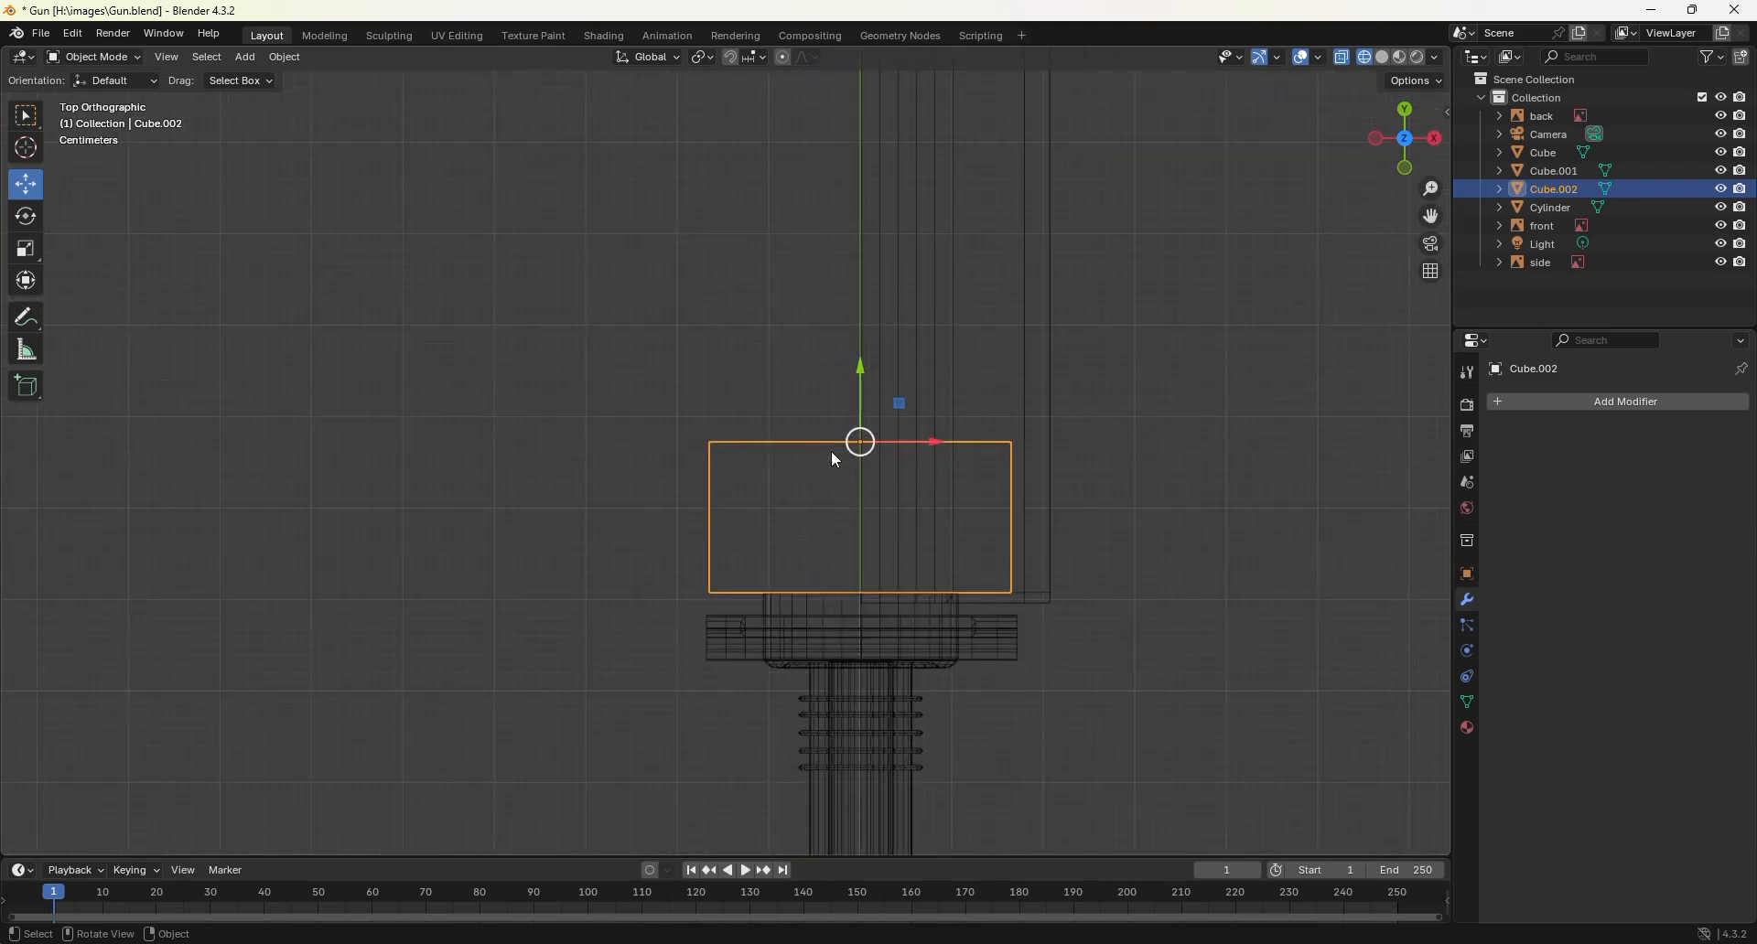
left_click(25, 249)
left_click_drag(932, 447, 862, 442)
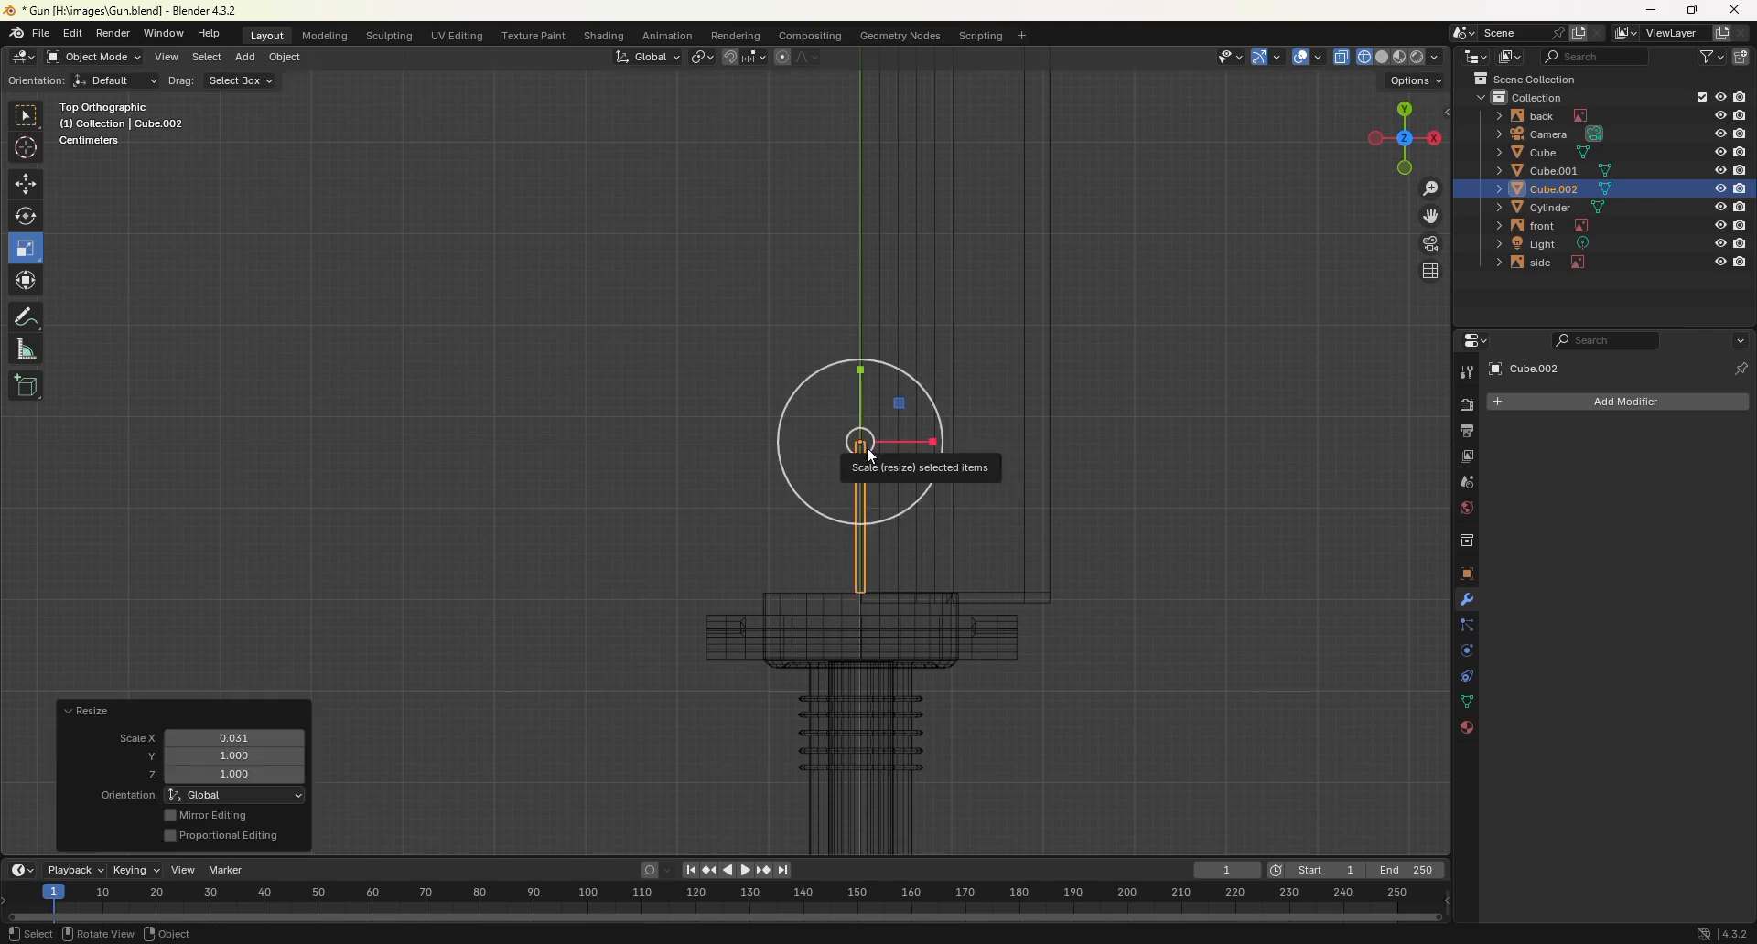
Step: In the front view, move the thin plate 0.083351 m and then -0.18464 m along X, onto the reference bracket's side wall
key("KP_1")
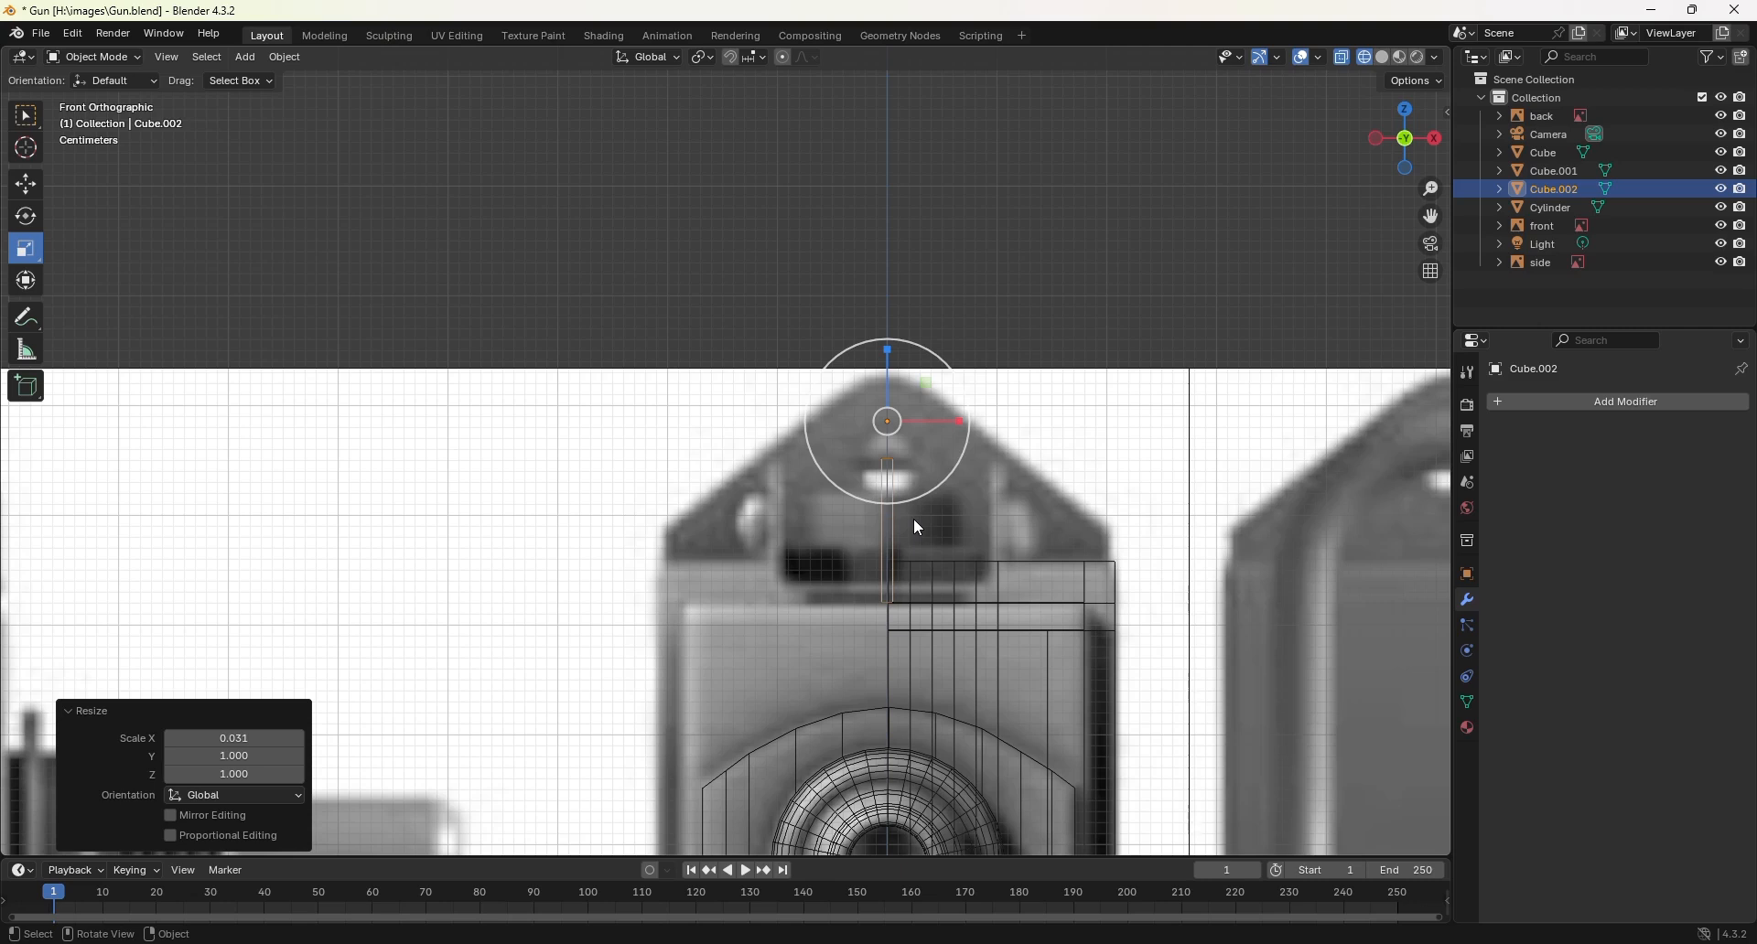
left_click(28, 176)
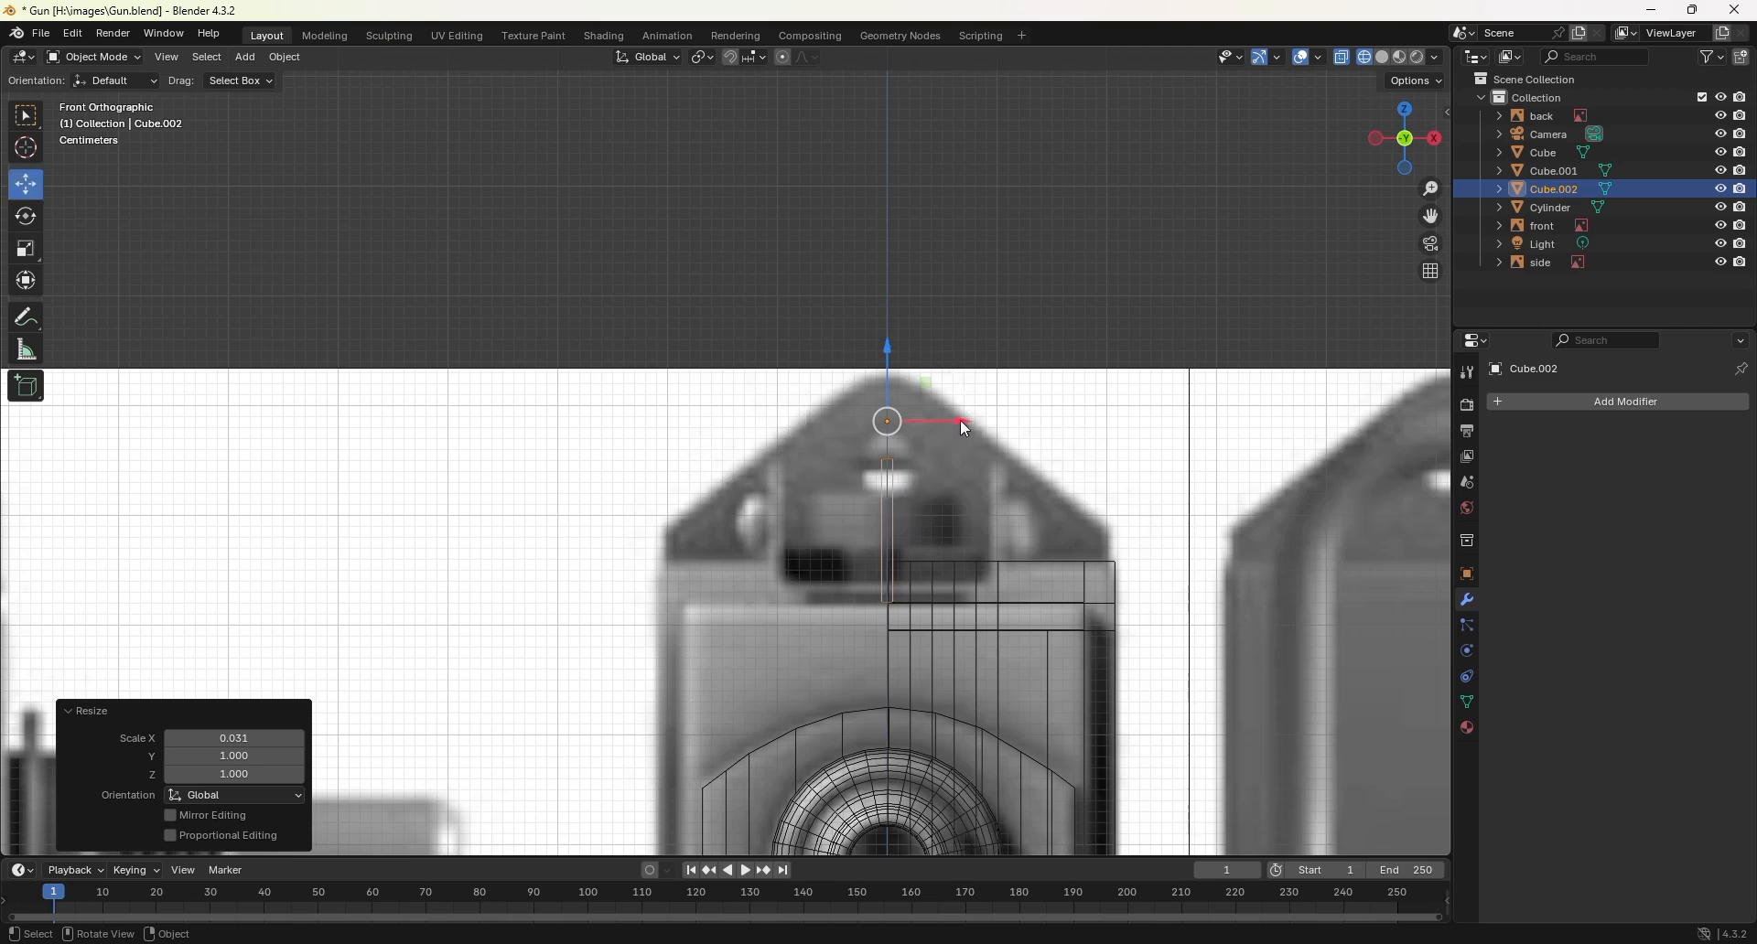
left_click_drag(963, 421, 1057, 435)
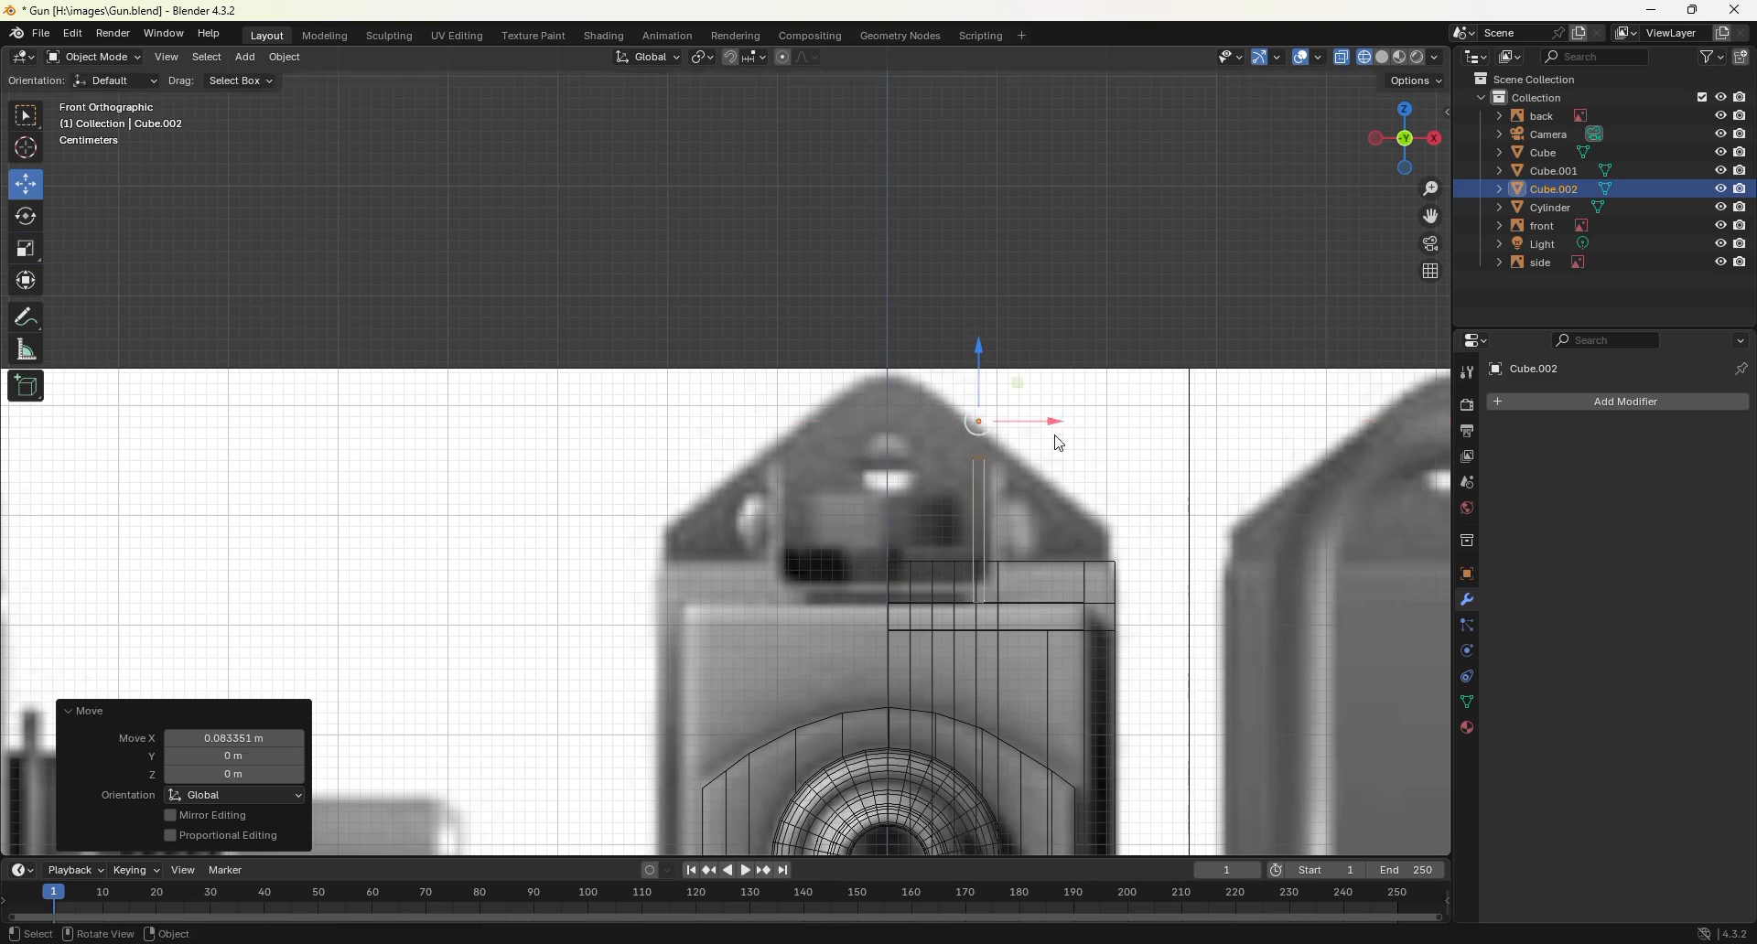
scroll(1011, 537, "up", 2)
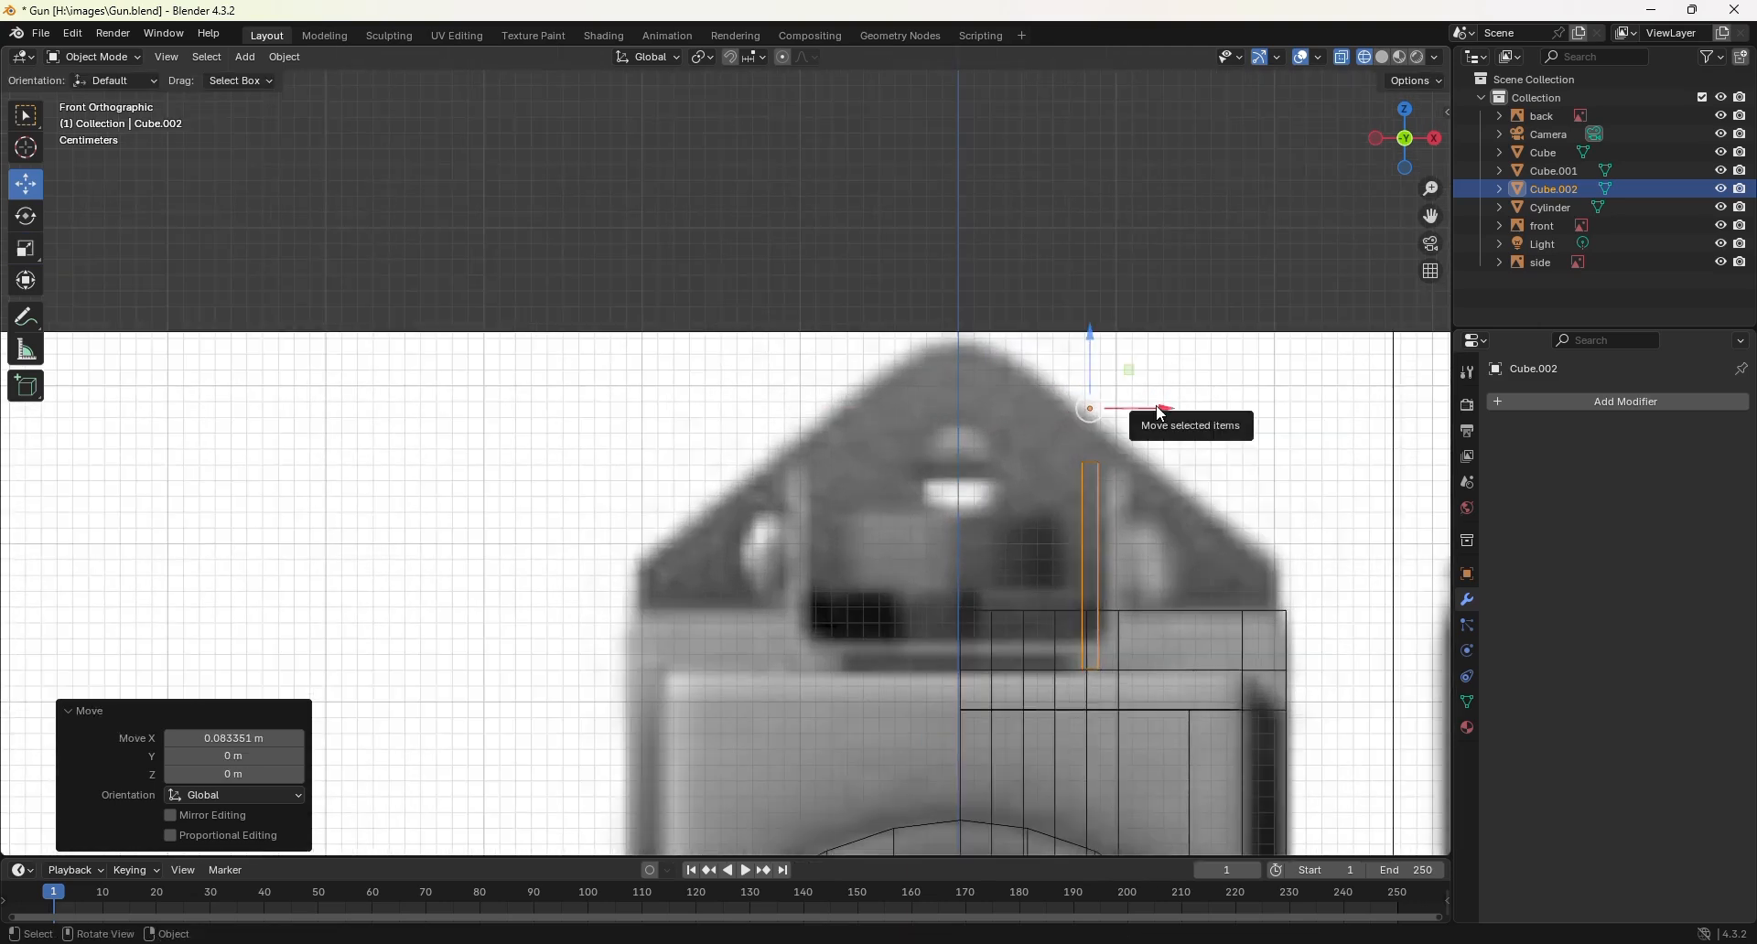
left_click_drag(1163, 413, 858, 405)
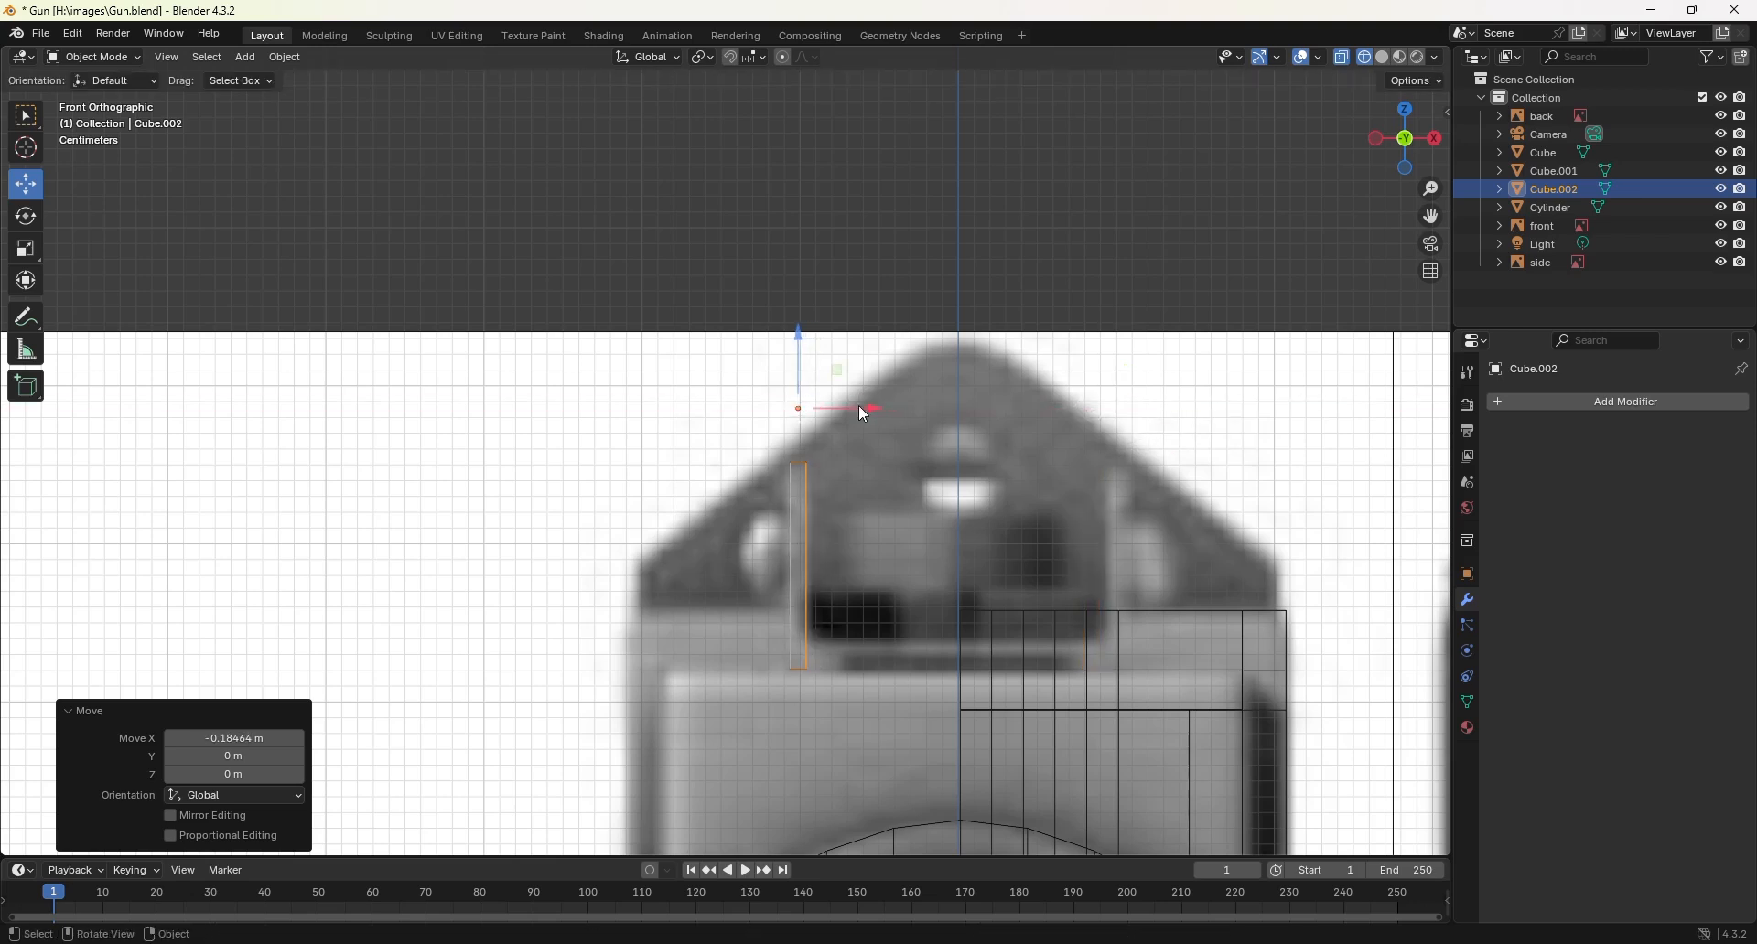
Step: Scale the plate by 1.251 along X to match the wall's thickness and move it 0.20201 m along X to the opposite wall
left_click(31, 250)
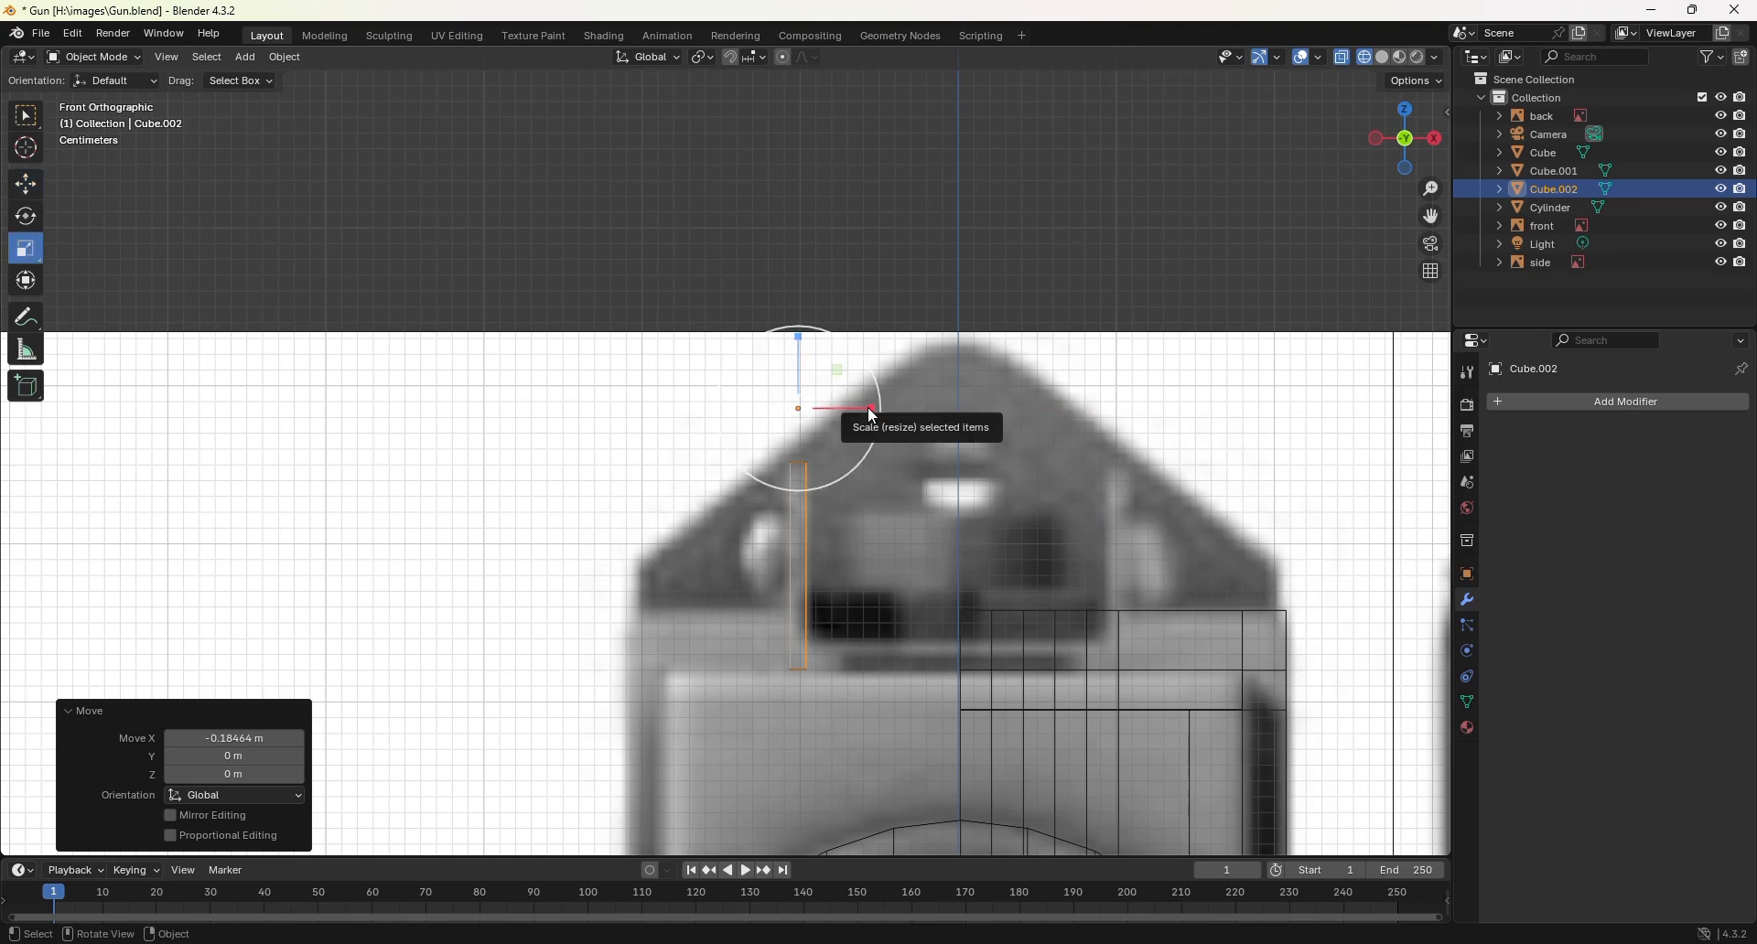
left_click_drag(868, 407, 889, 409)
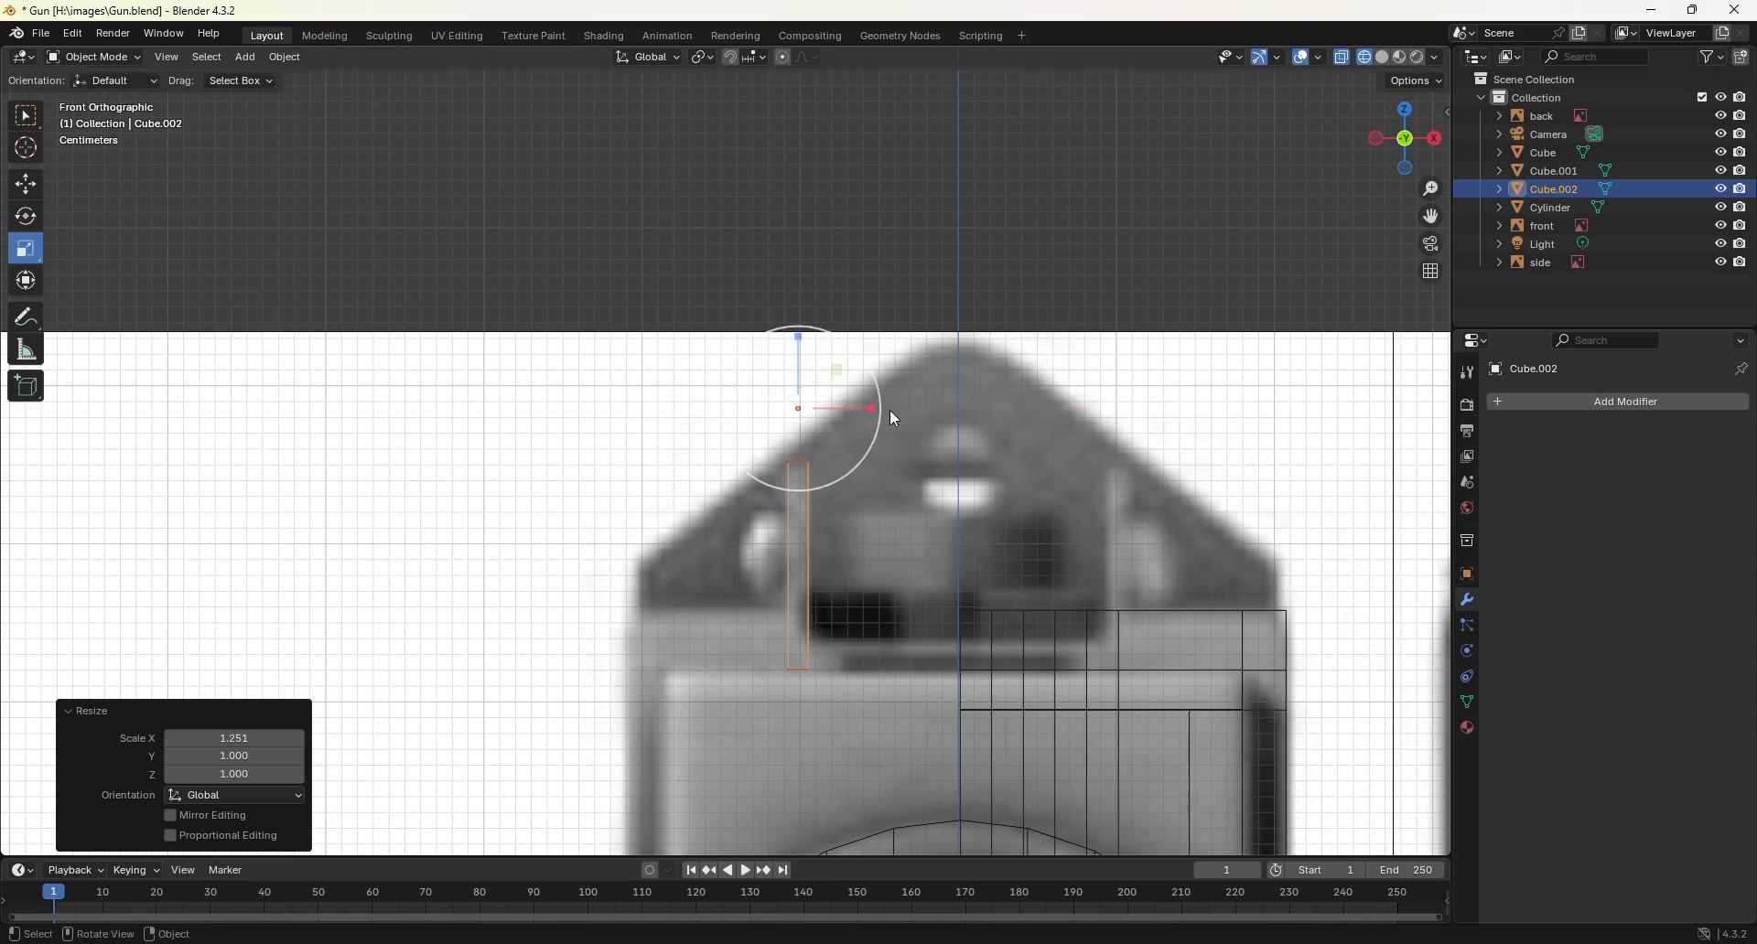
left_click(23, 186)
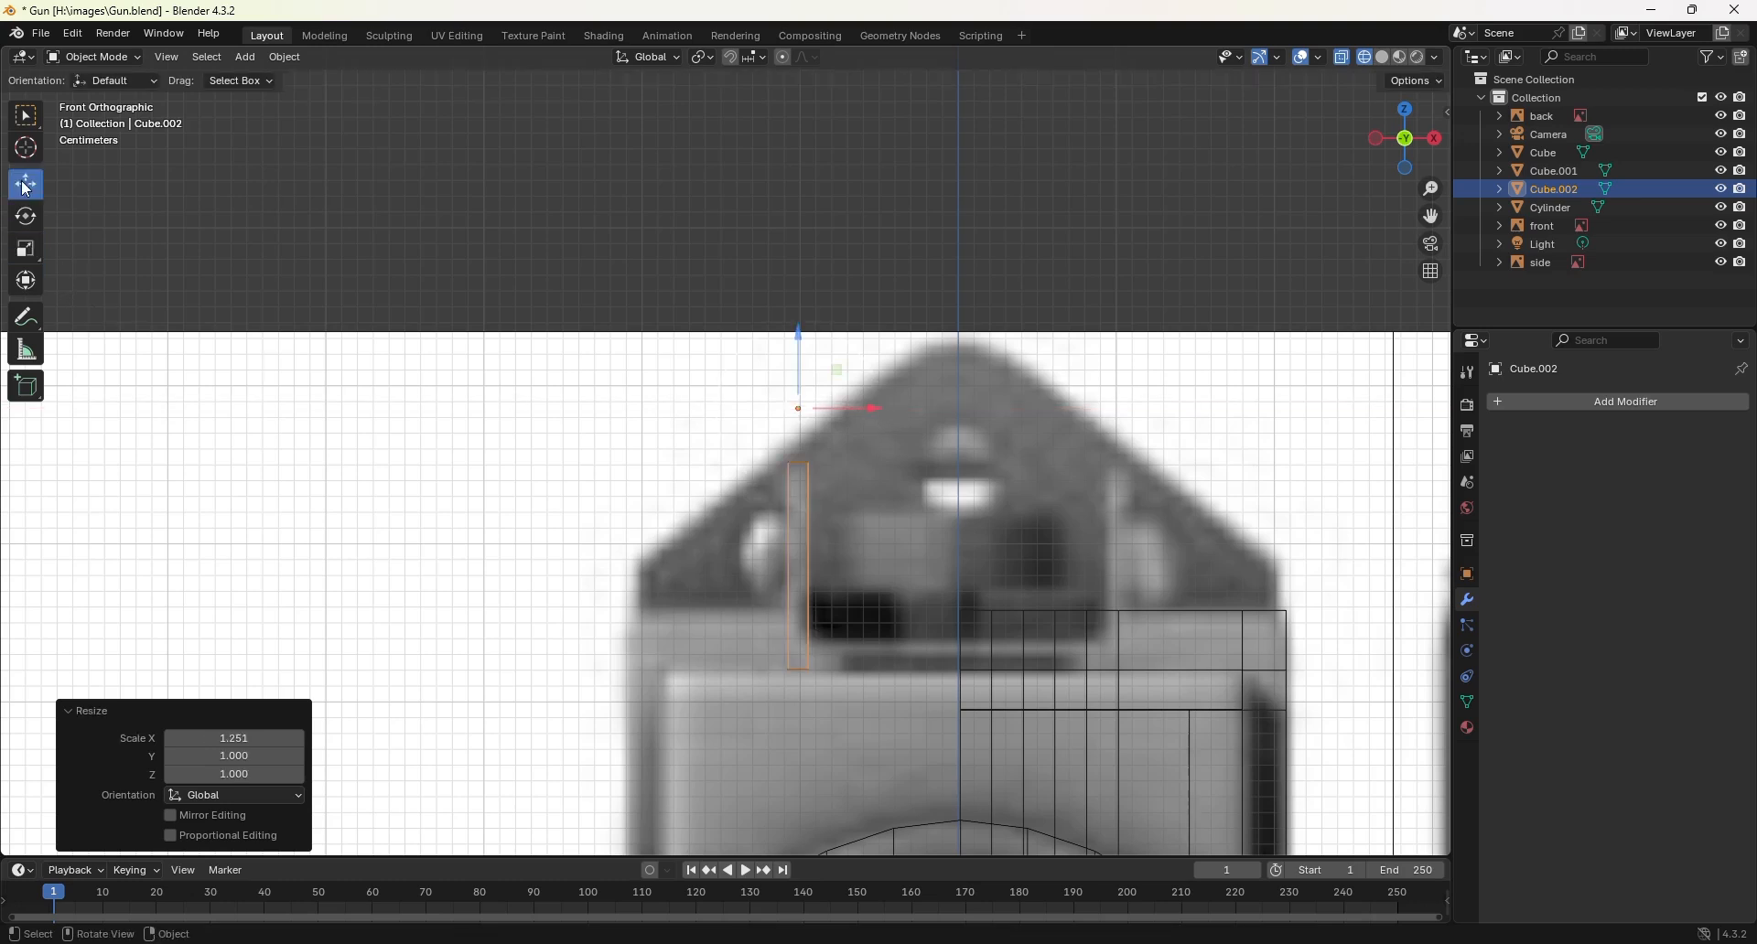
left_click_drag(870, 409, 1195, 463)
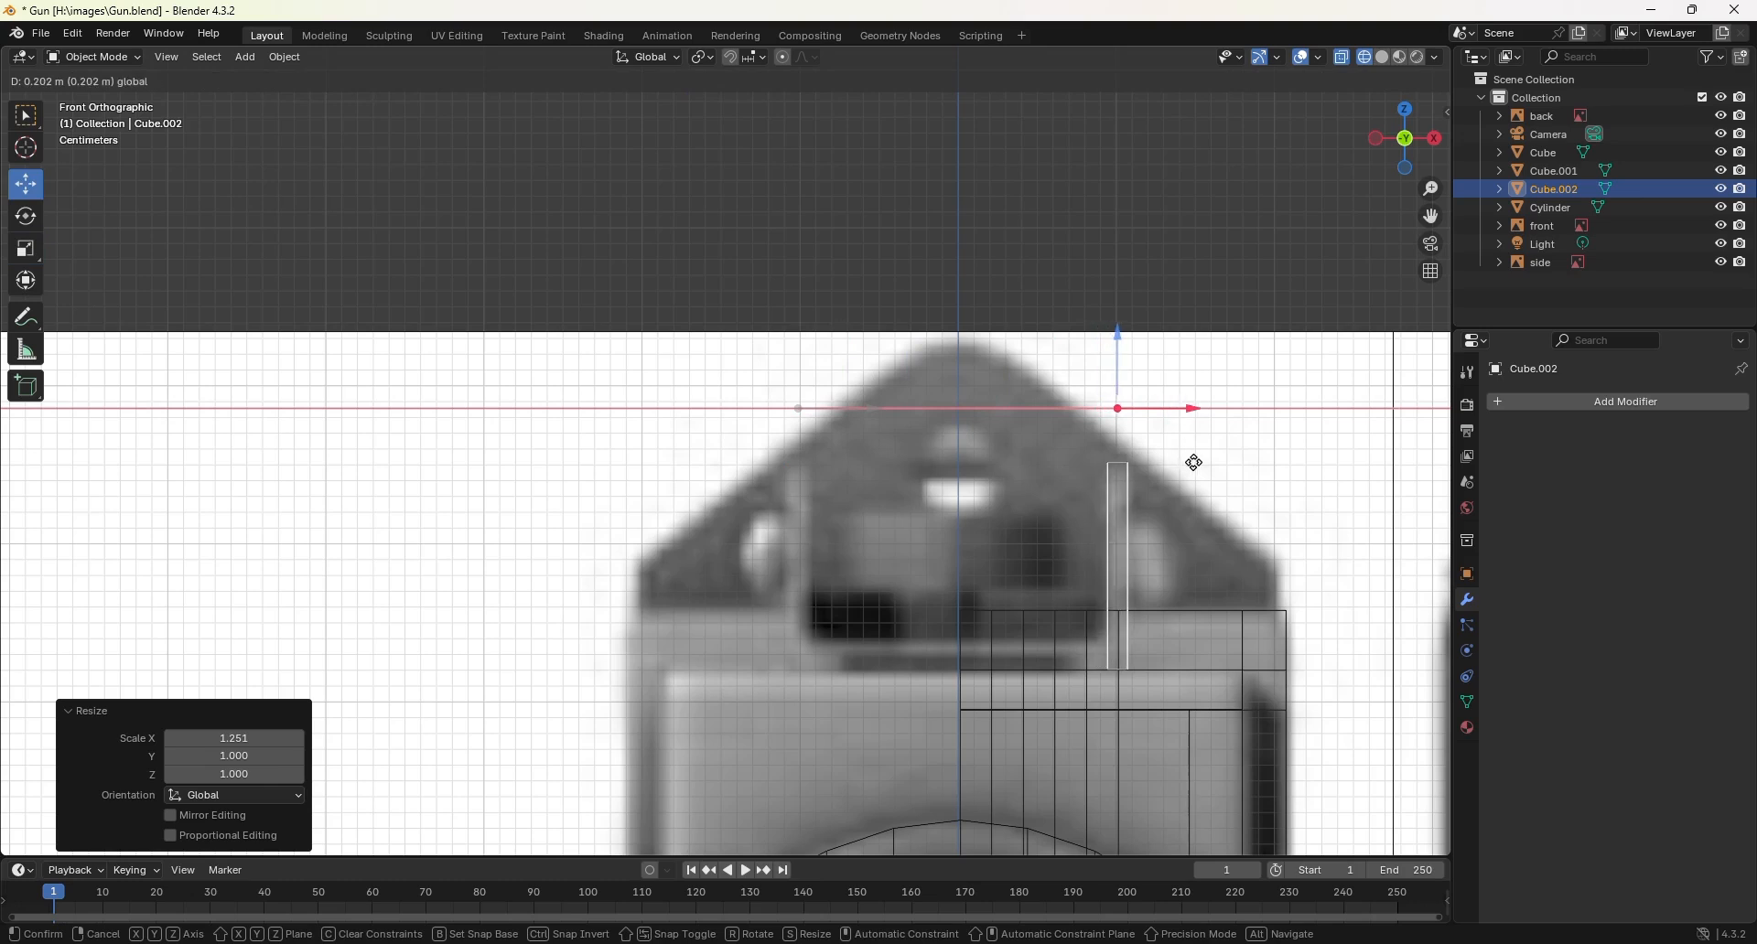
left_click_drag(1195, 463, 1195, 464)
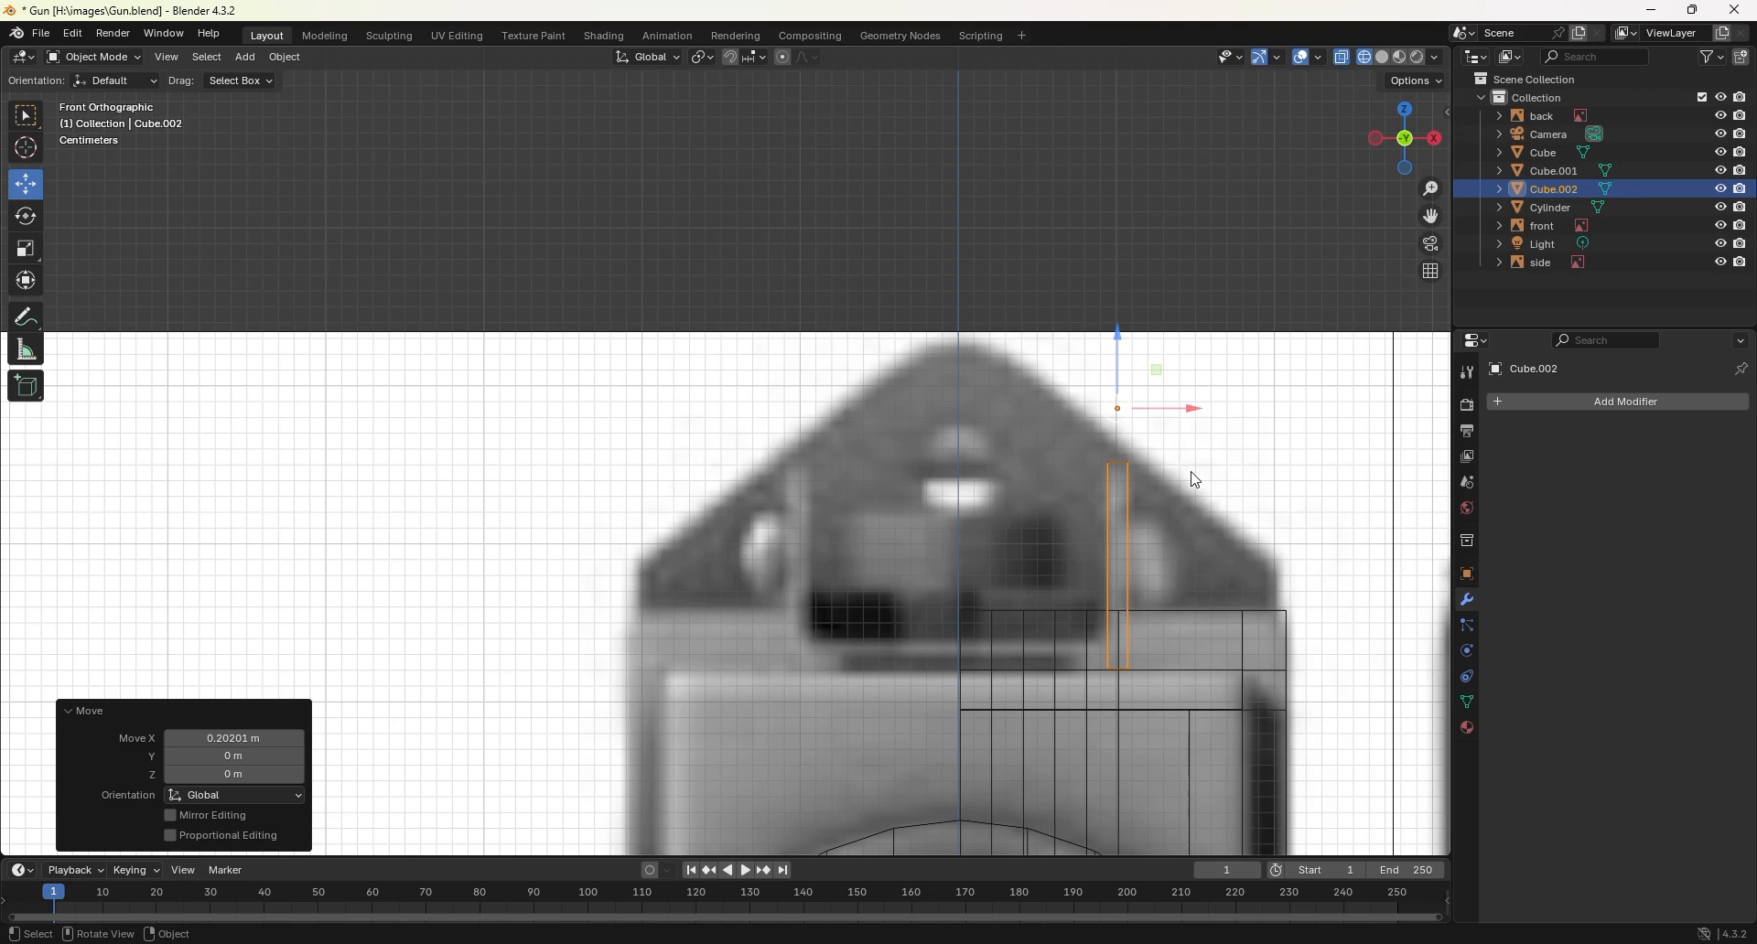
Step: In the side view, add four evenly spaced vertical loop cuts to the thin bracket plate
key("KP_6")
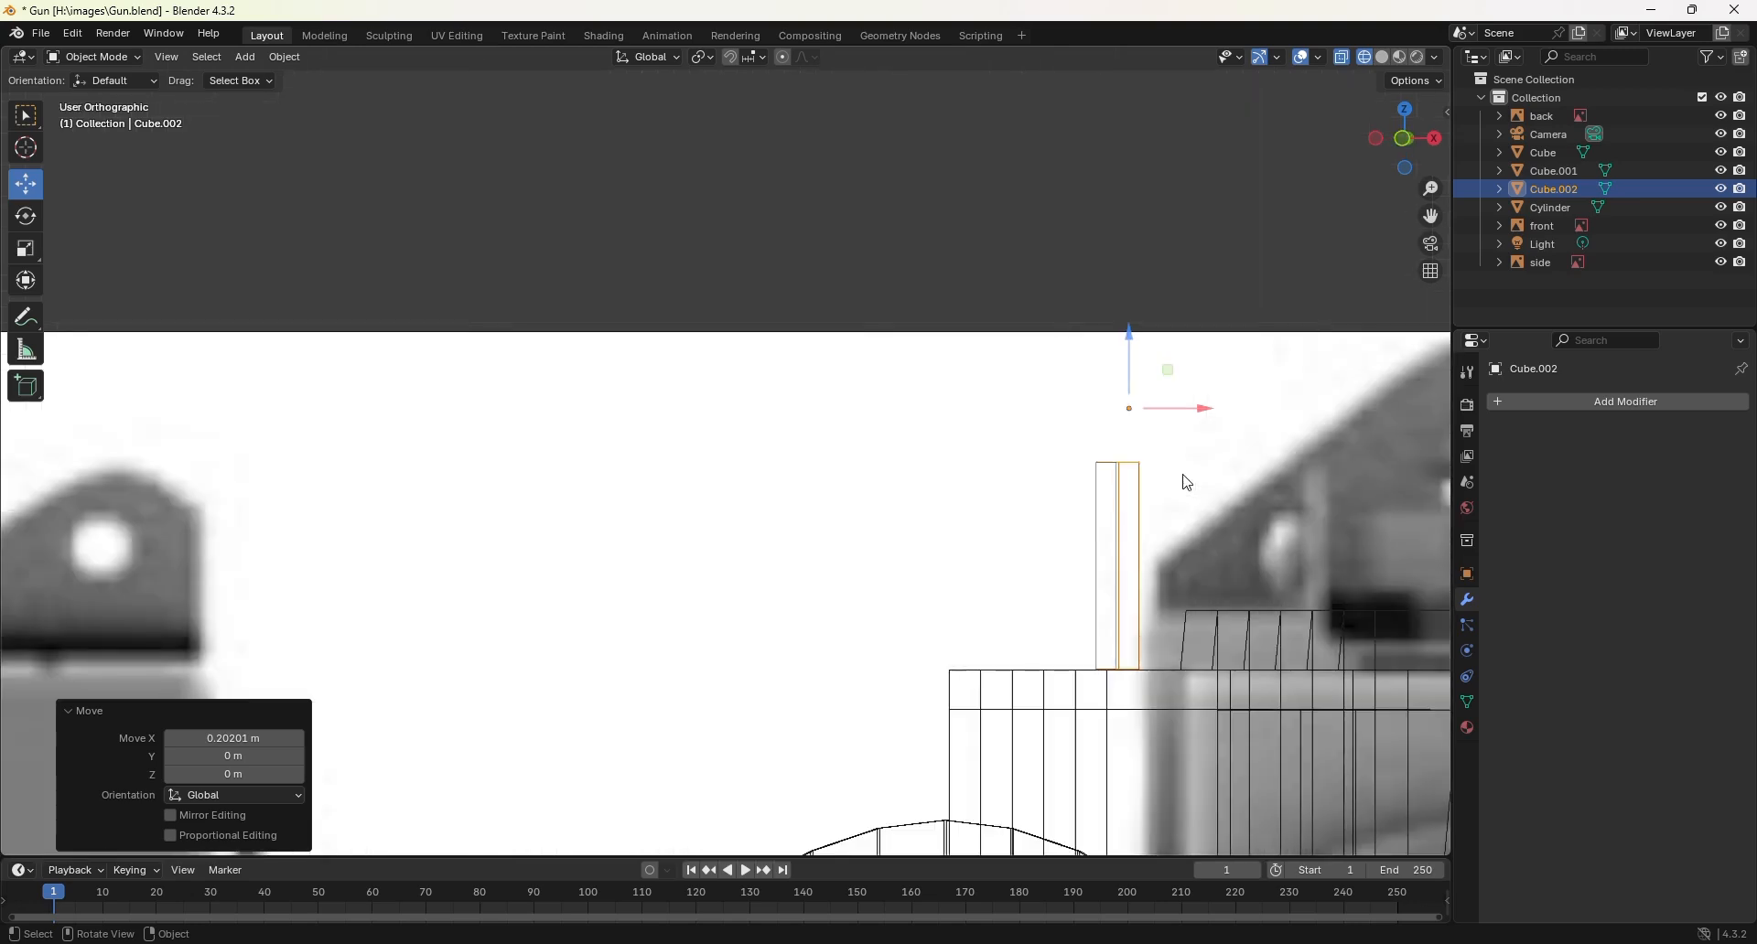
key("KP_3")
middle_click_drag(1158, 525, 921, 485, "shift")
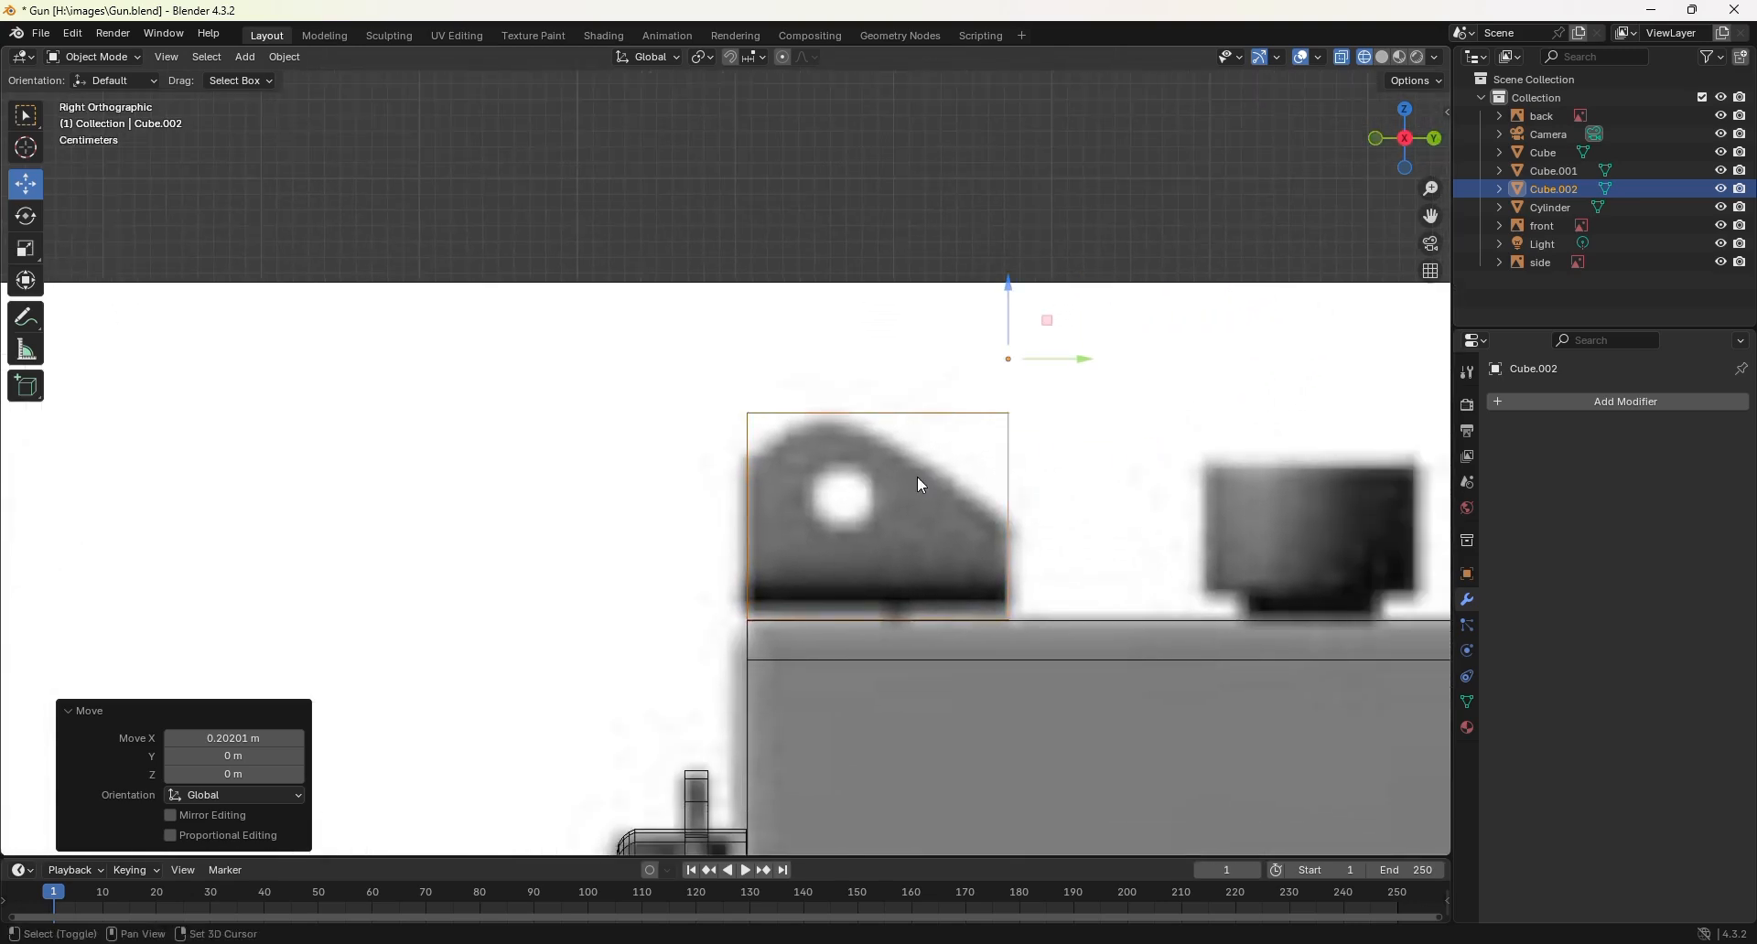
scroll(819, 464, "up", 1)
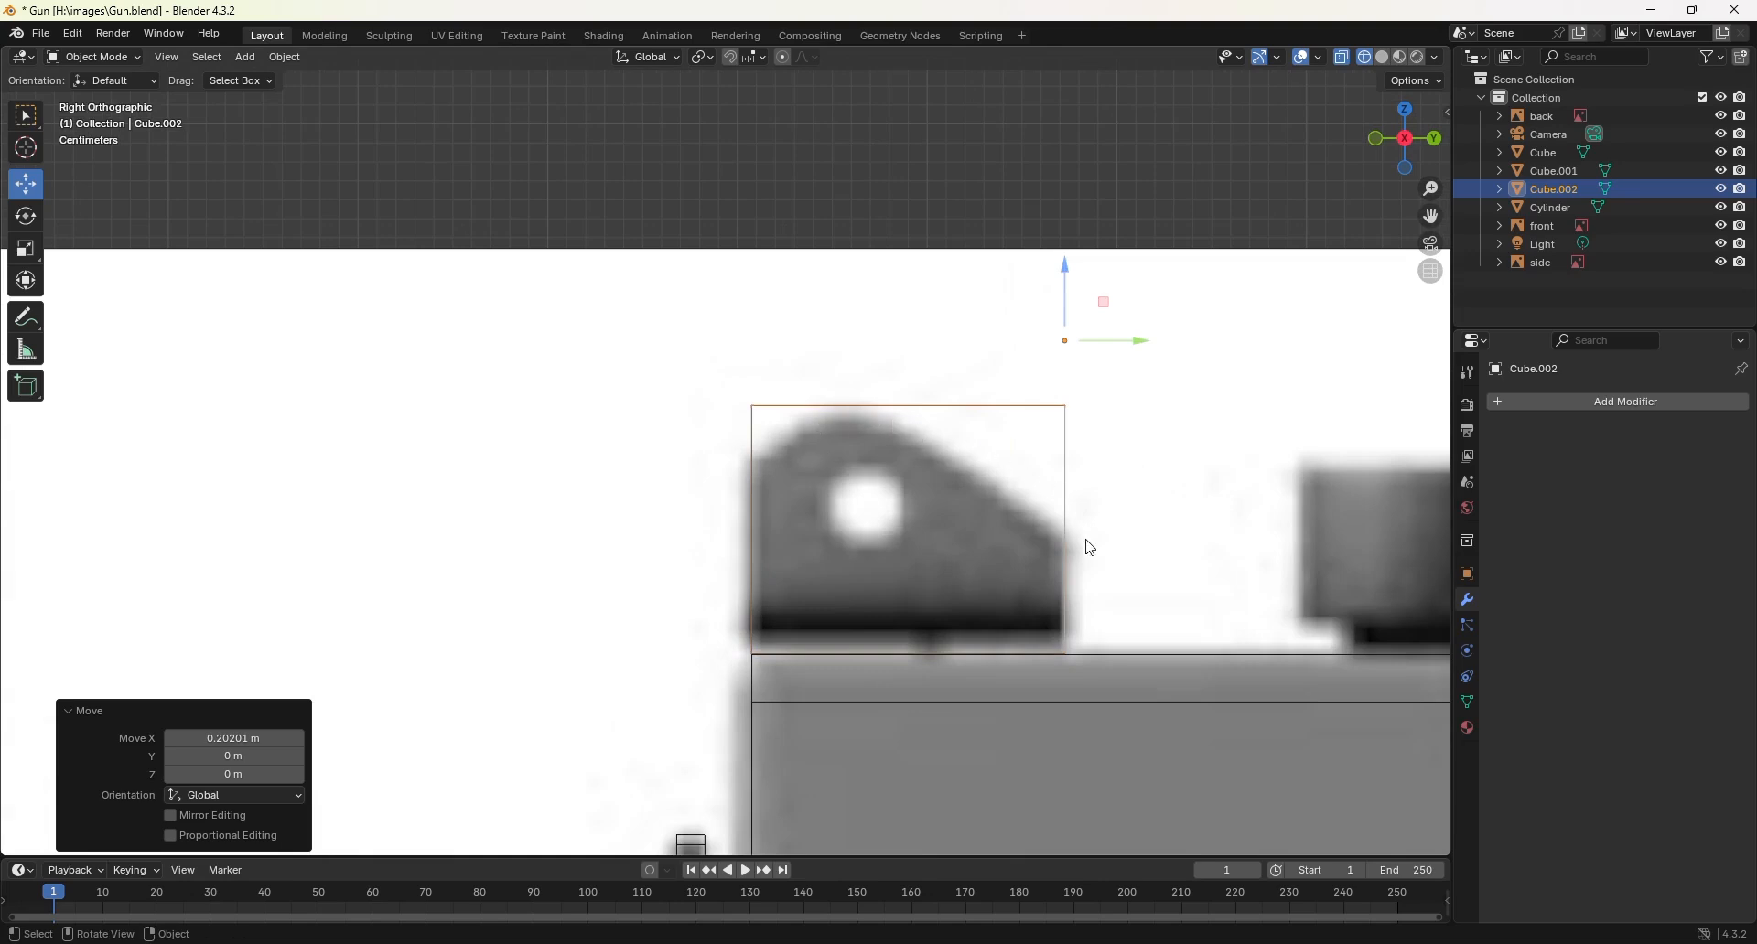
key("Tab")
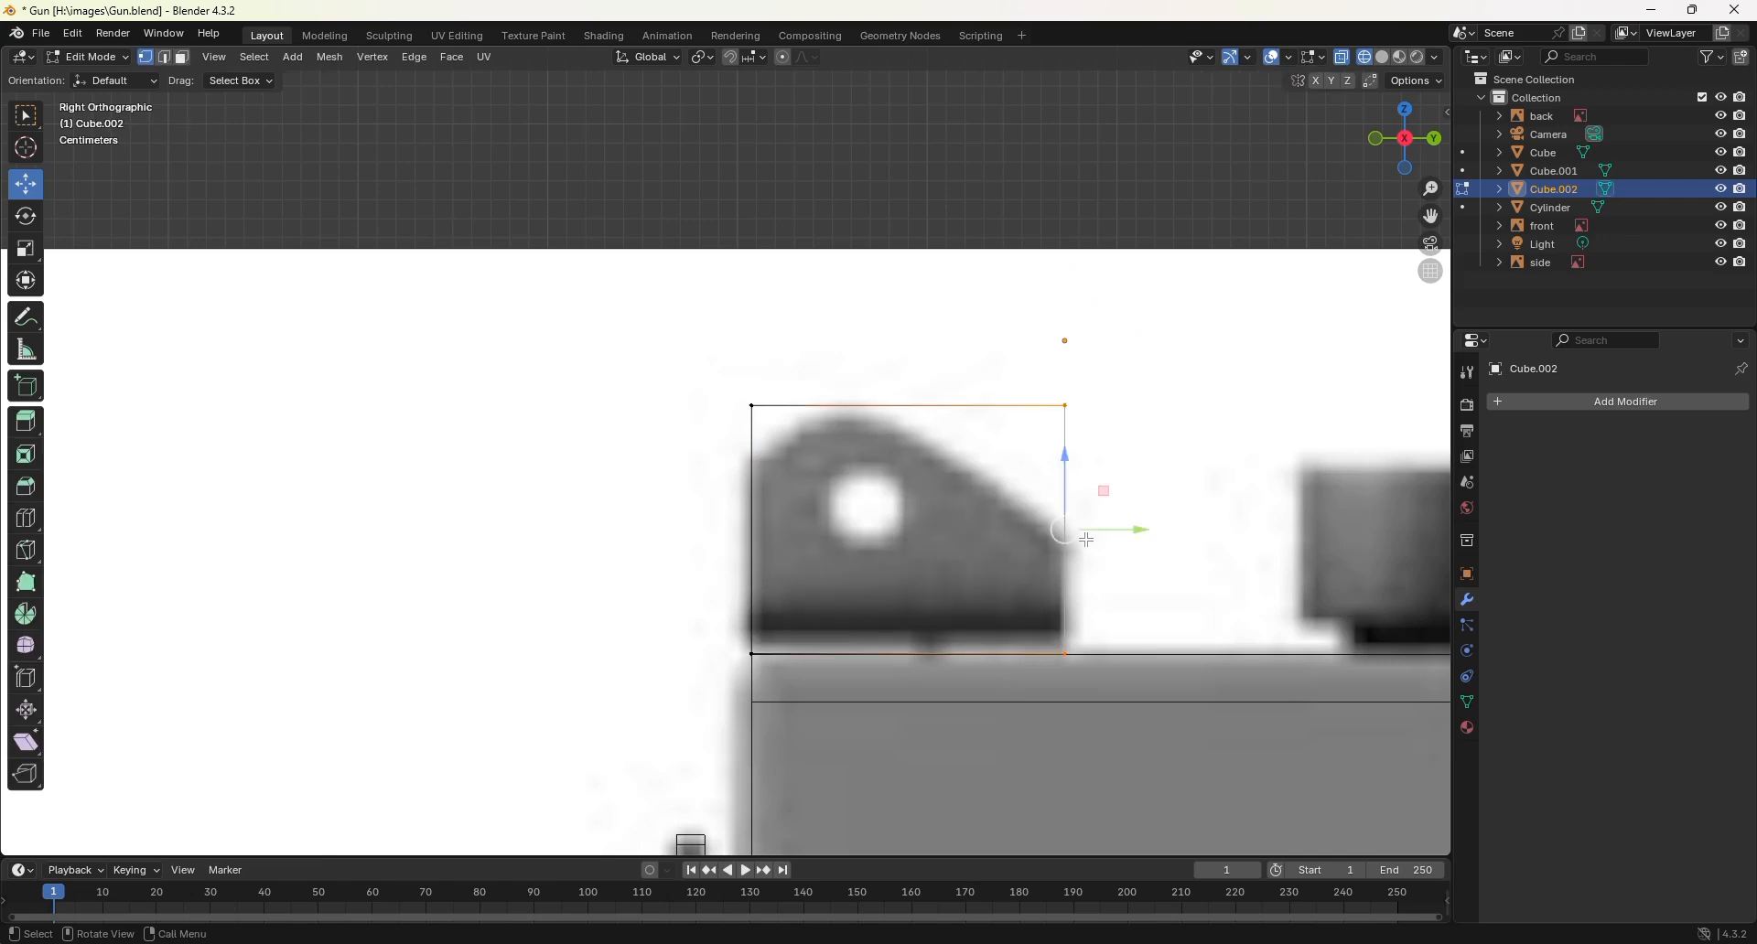
key("ctrl+r")
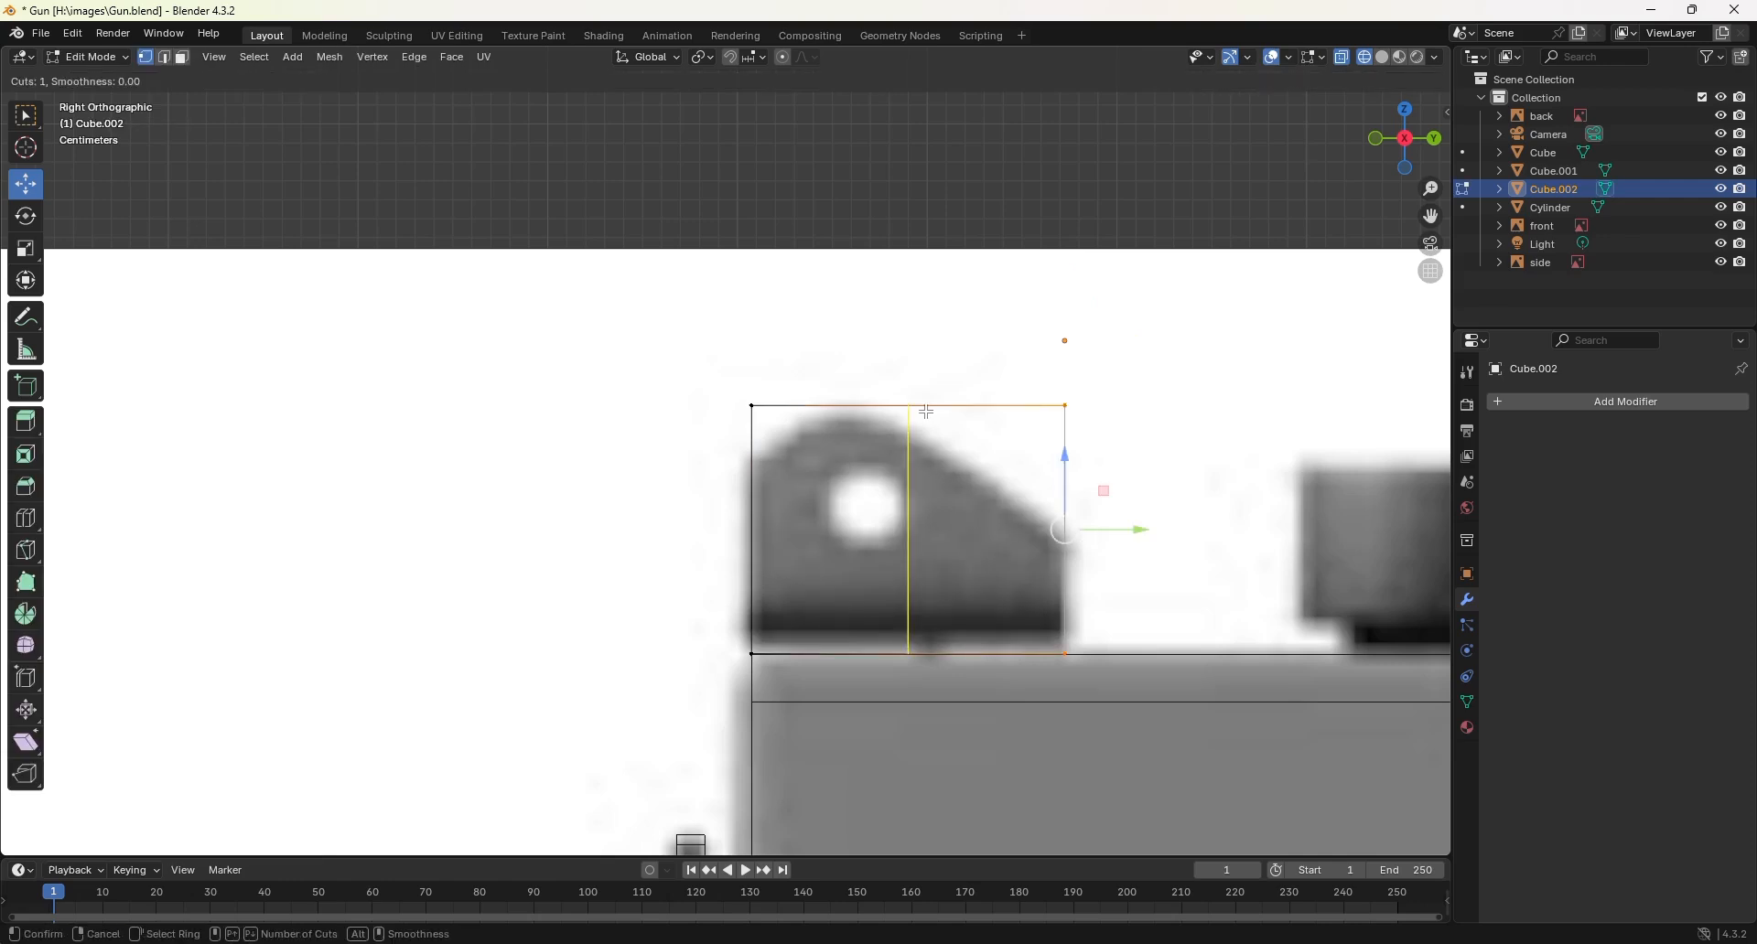
scroll(927, 413, "up", 1)
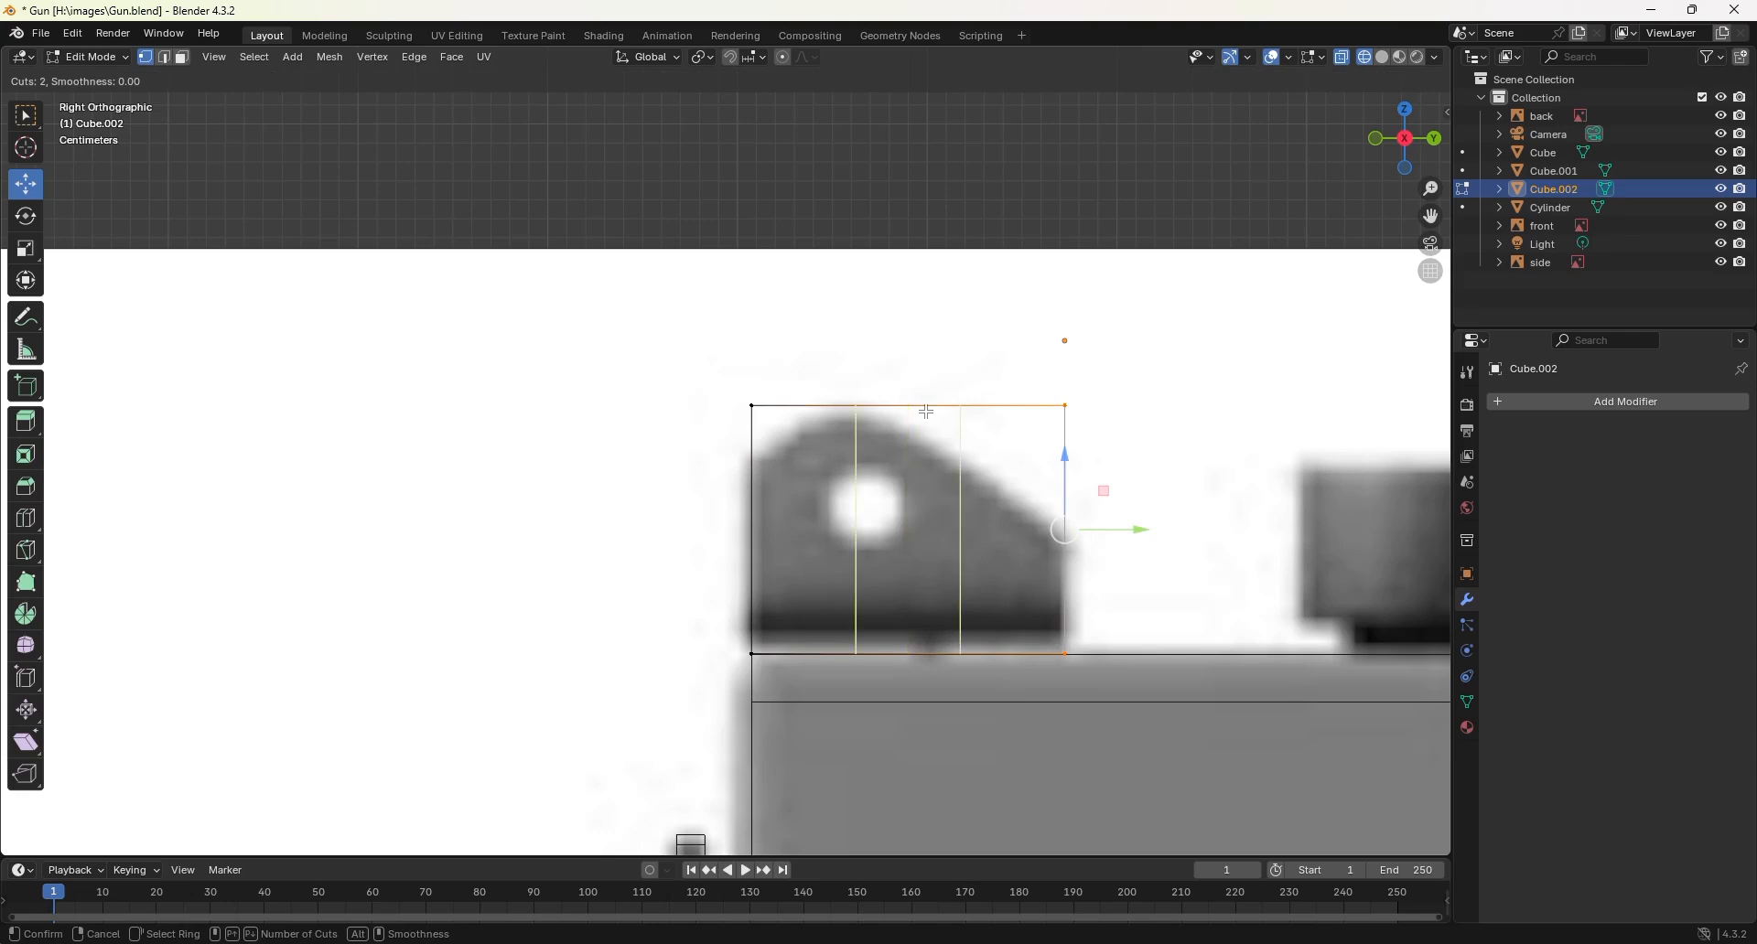
scroll(927, 413, "up", 1)
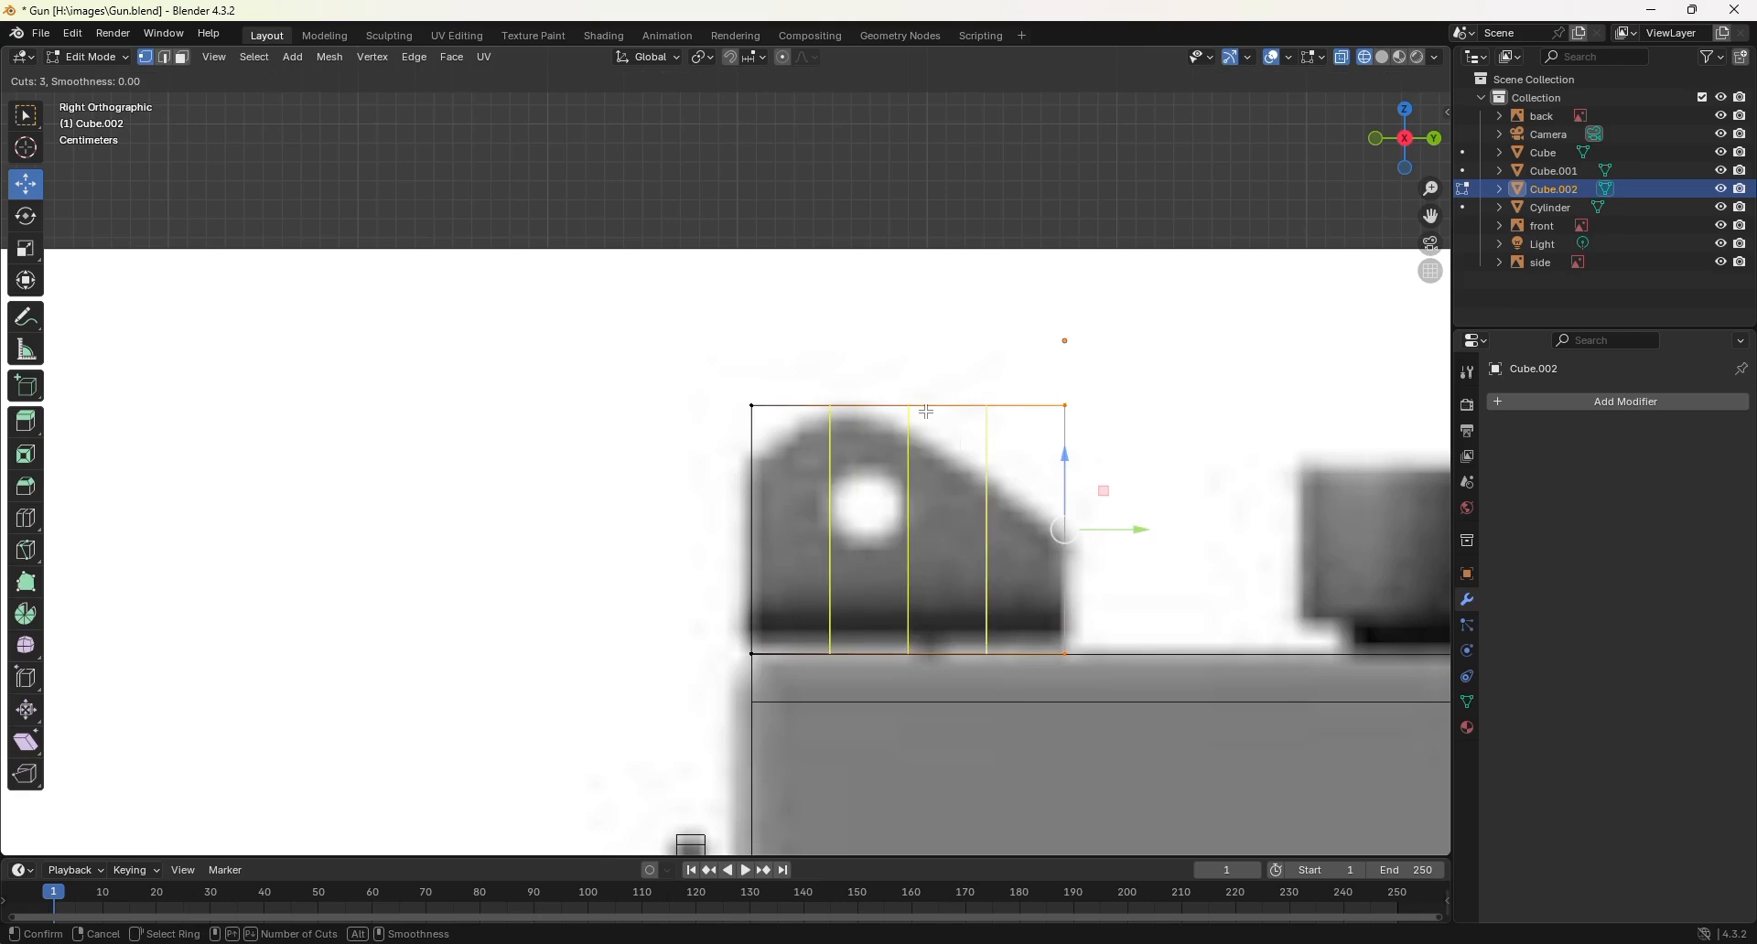
scroll(927, 412, "up", 1)
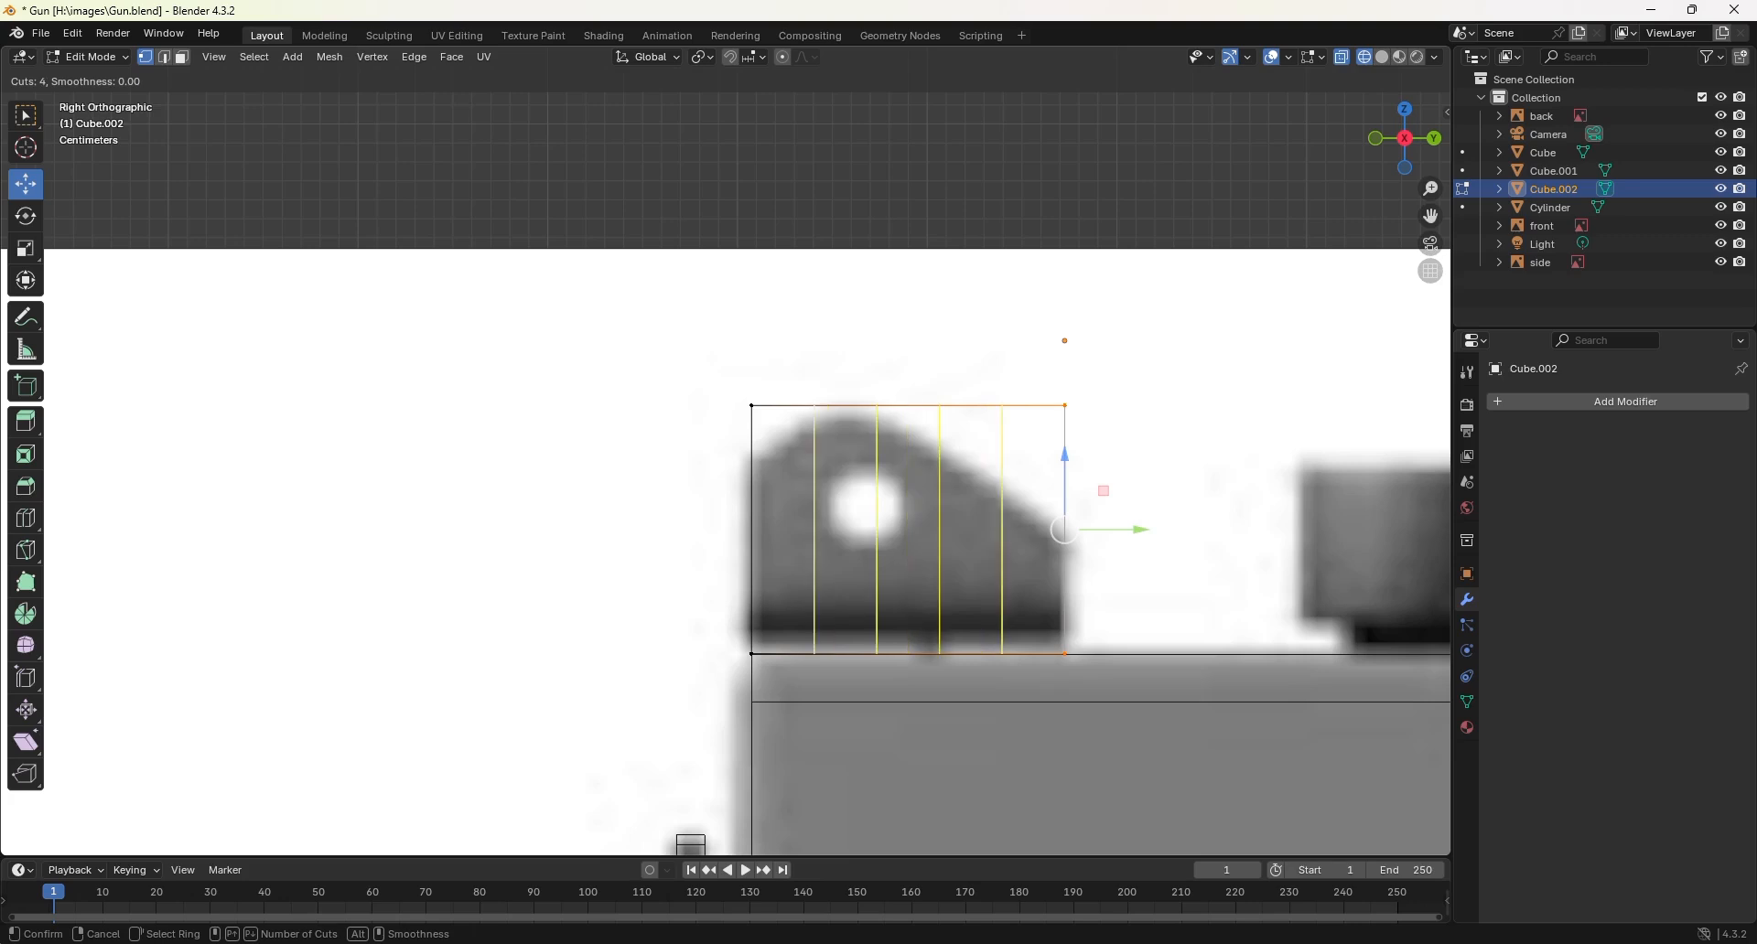
left_click(925, 412)
right_click(924, 412)
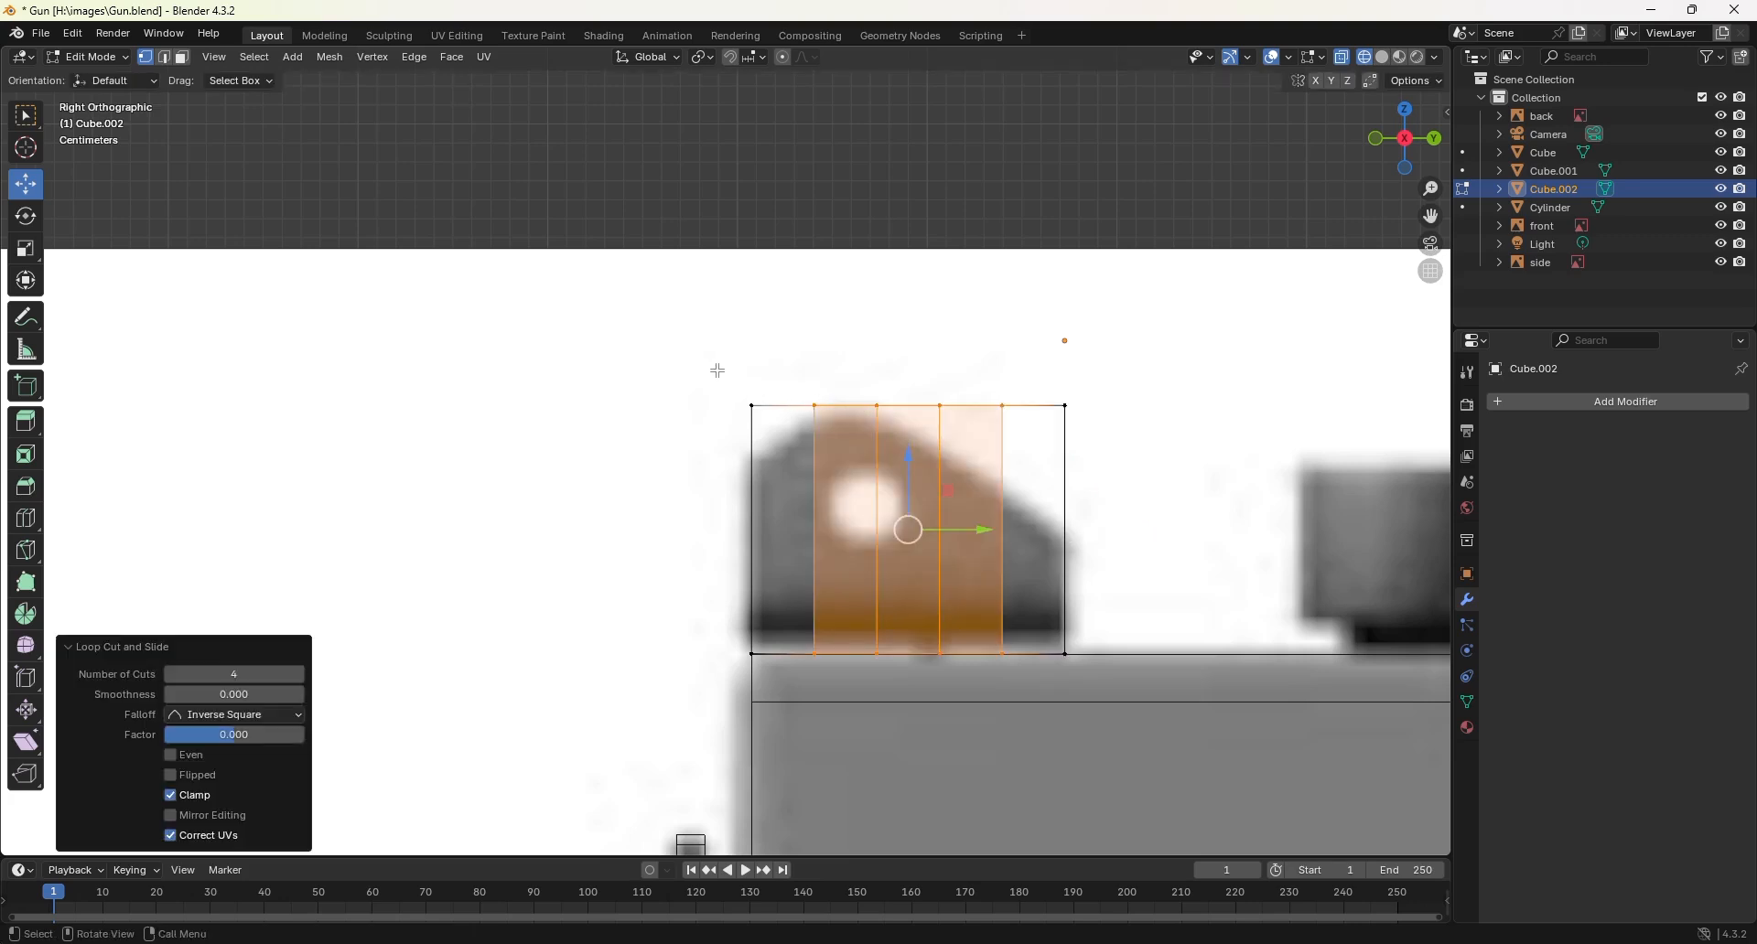
Step: Lower the plate's upper vertices along Z so its top edge follows the reference bracket's rounded peak and sloping side
left_click_drag(717, 370, 758, 443)
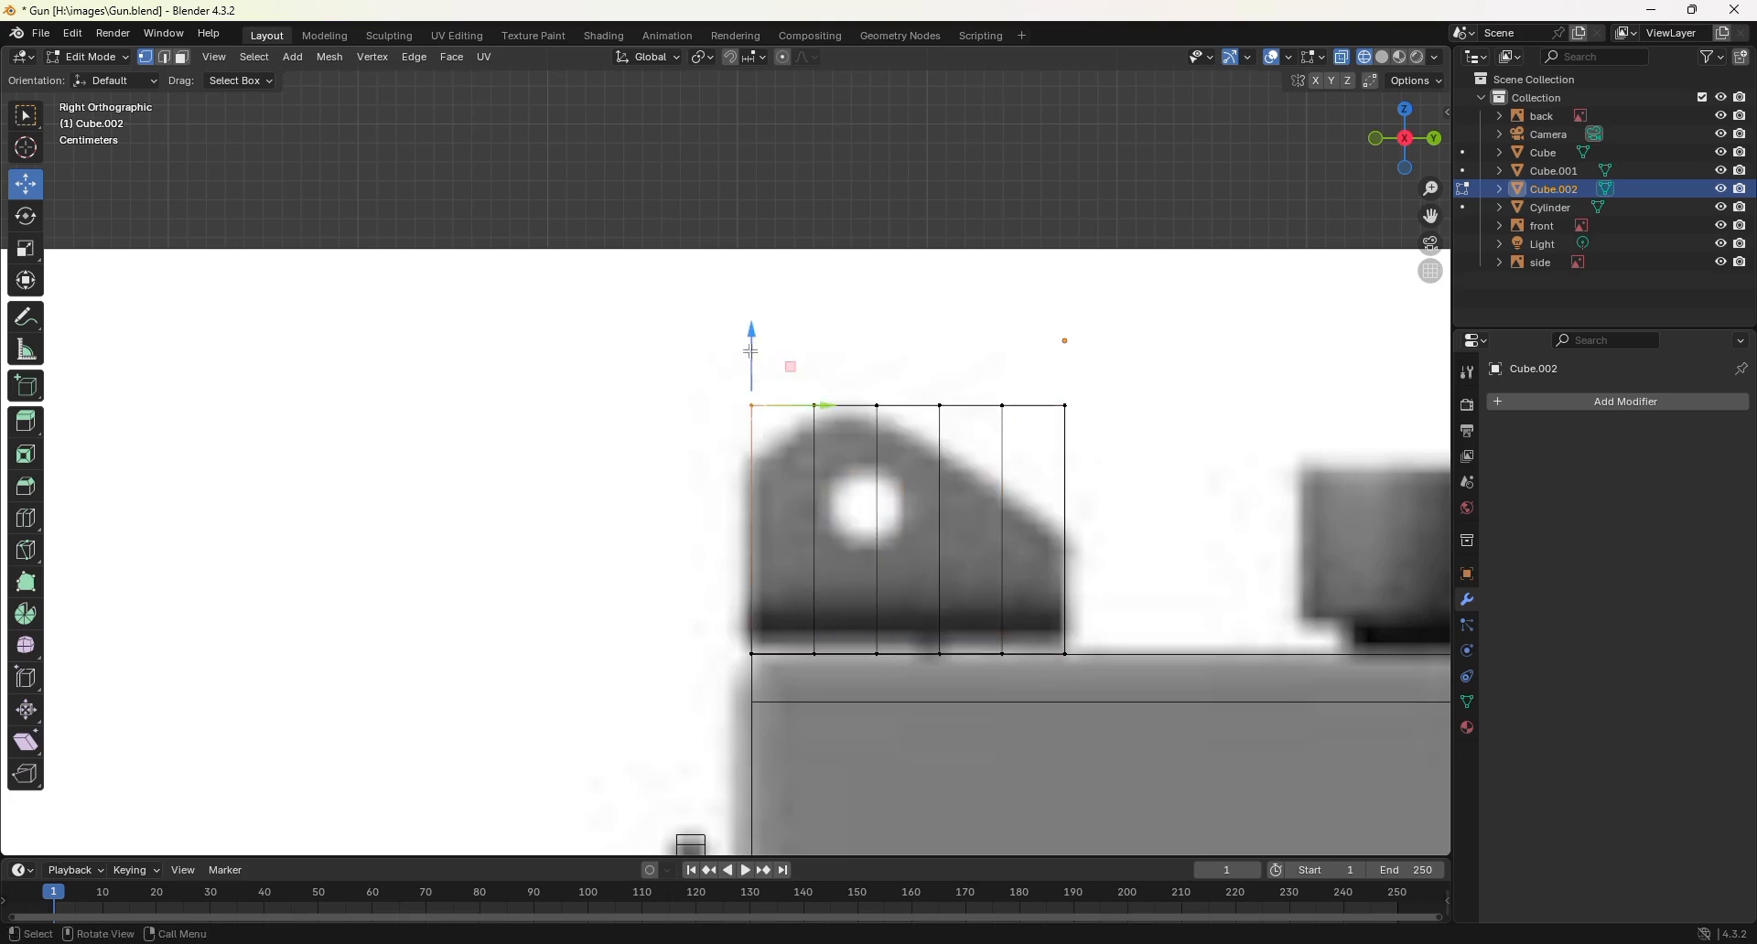
left_click_drag(749, 351, 817, 379)
left_click(813, 383)
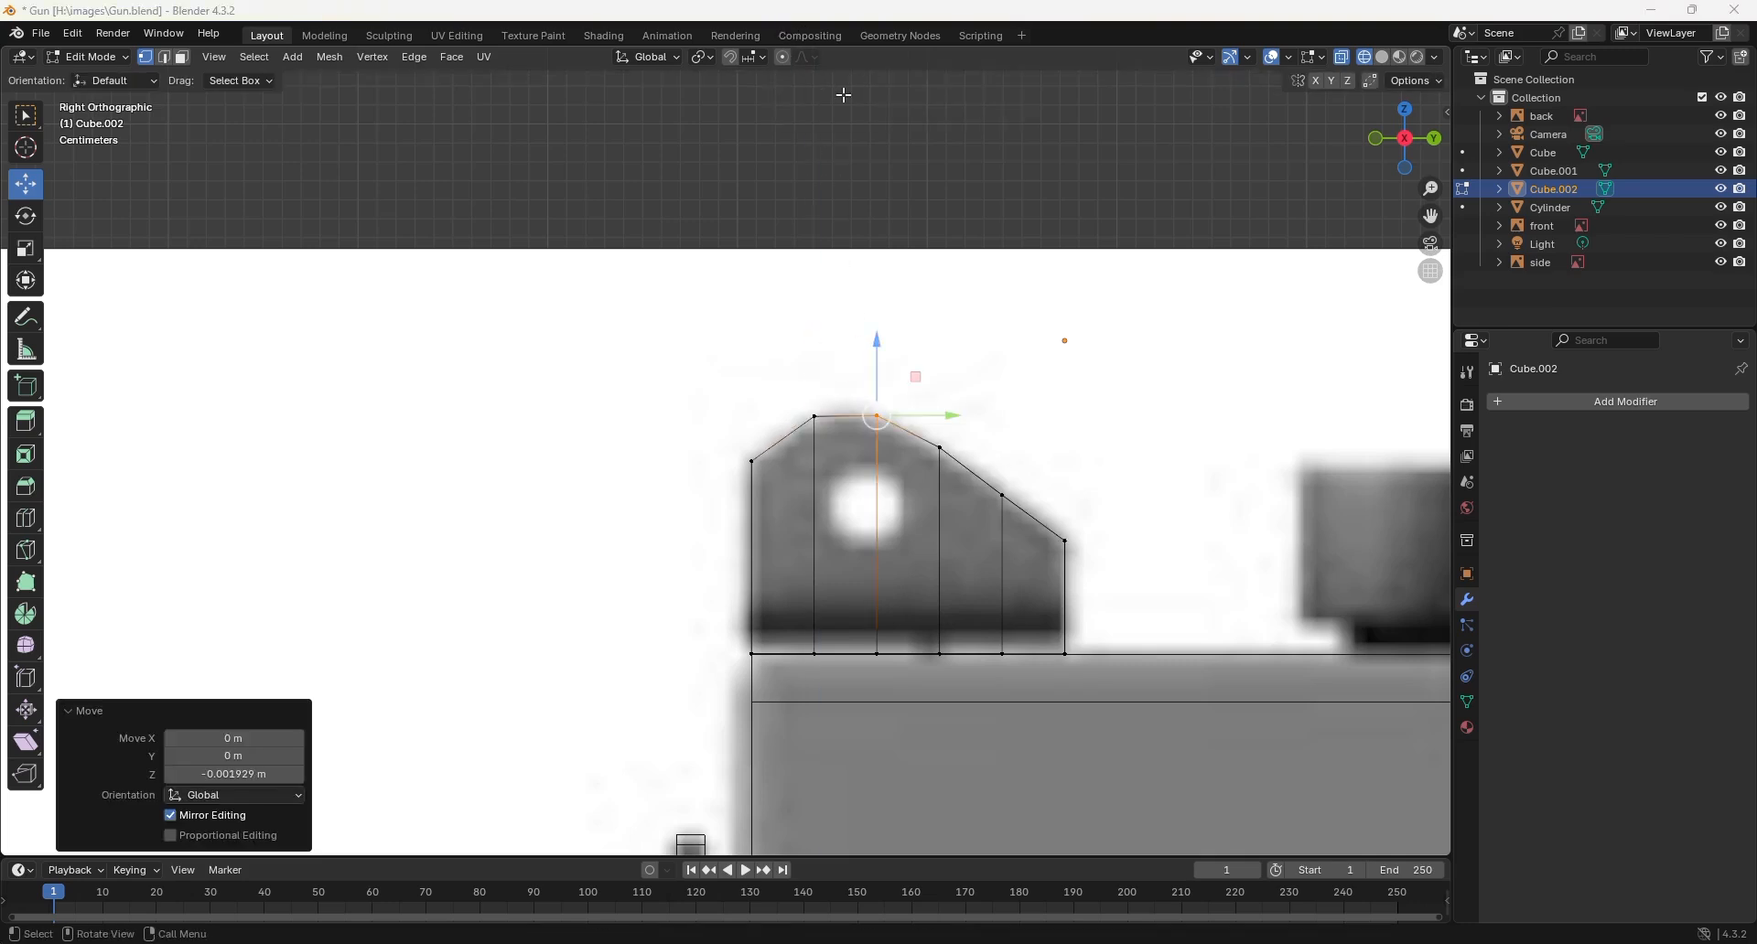
left_click(832, 388)
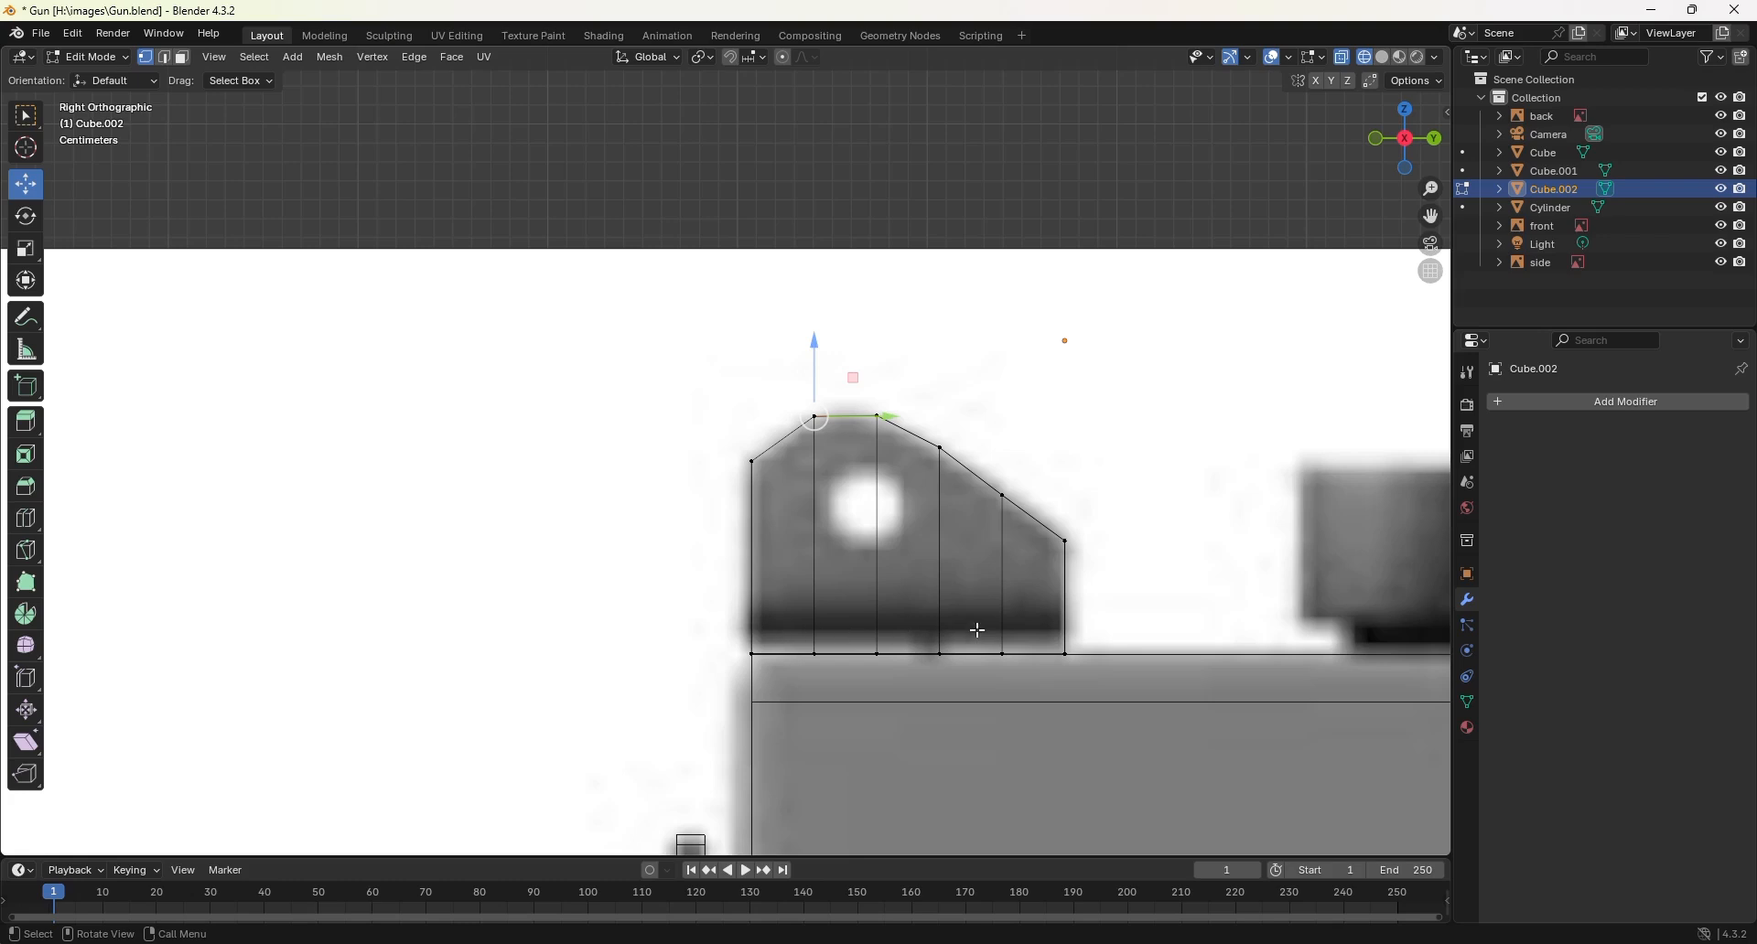
Step: Add one horizontal loop cut across the plate and slide it toward the base by a factor of 0.672
key("ctrl+r")
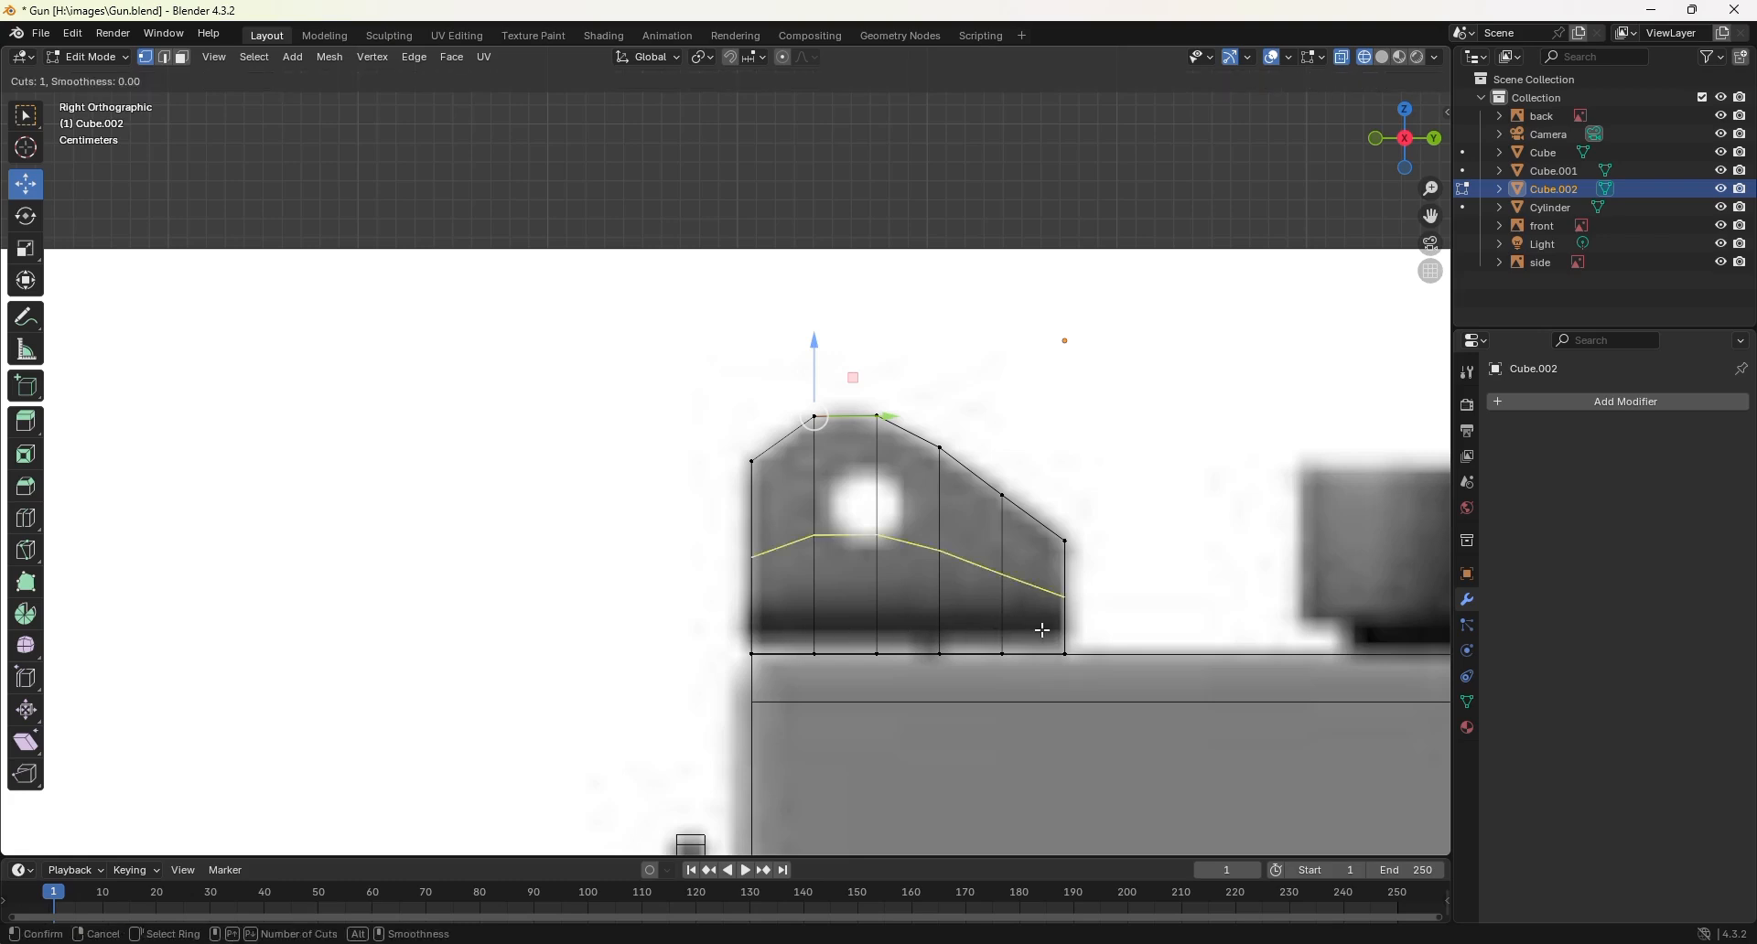
left_click(1044, 632)
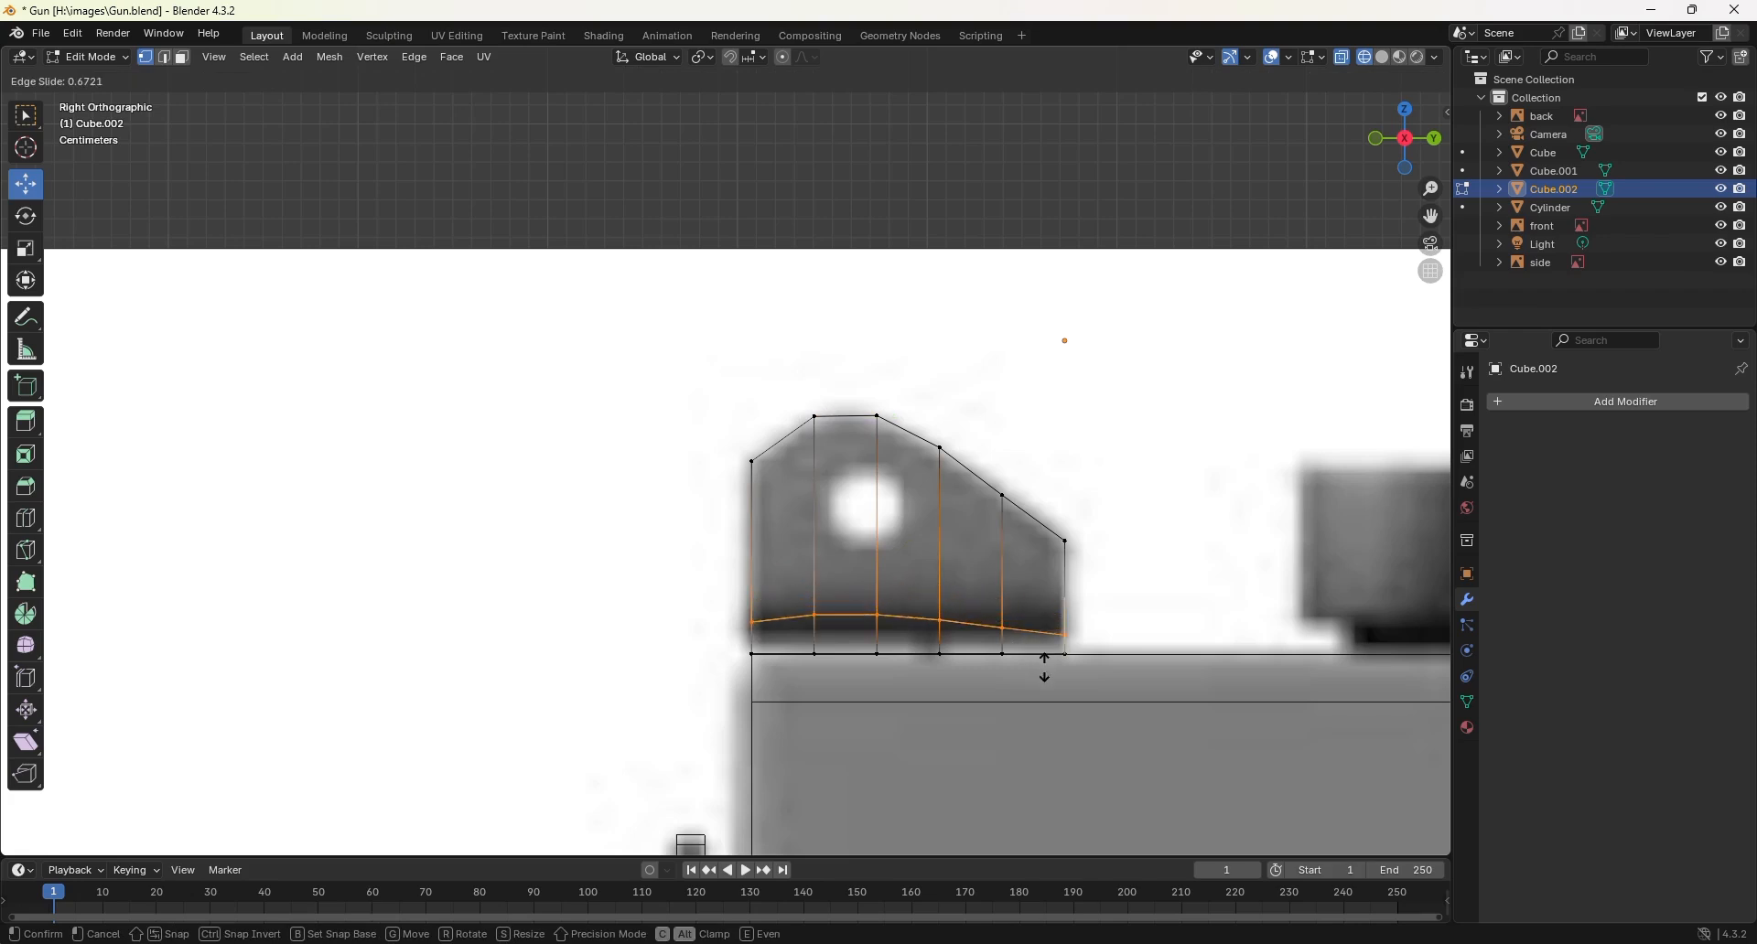
left_click(1044, 667)
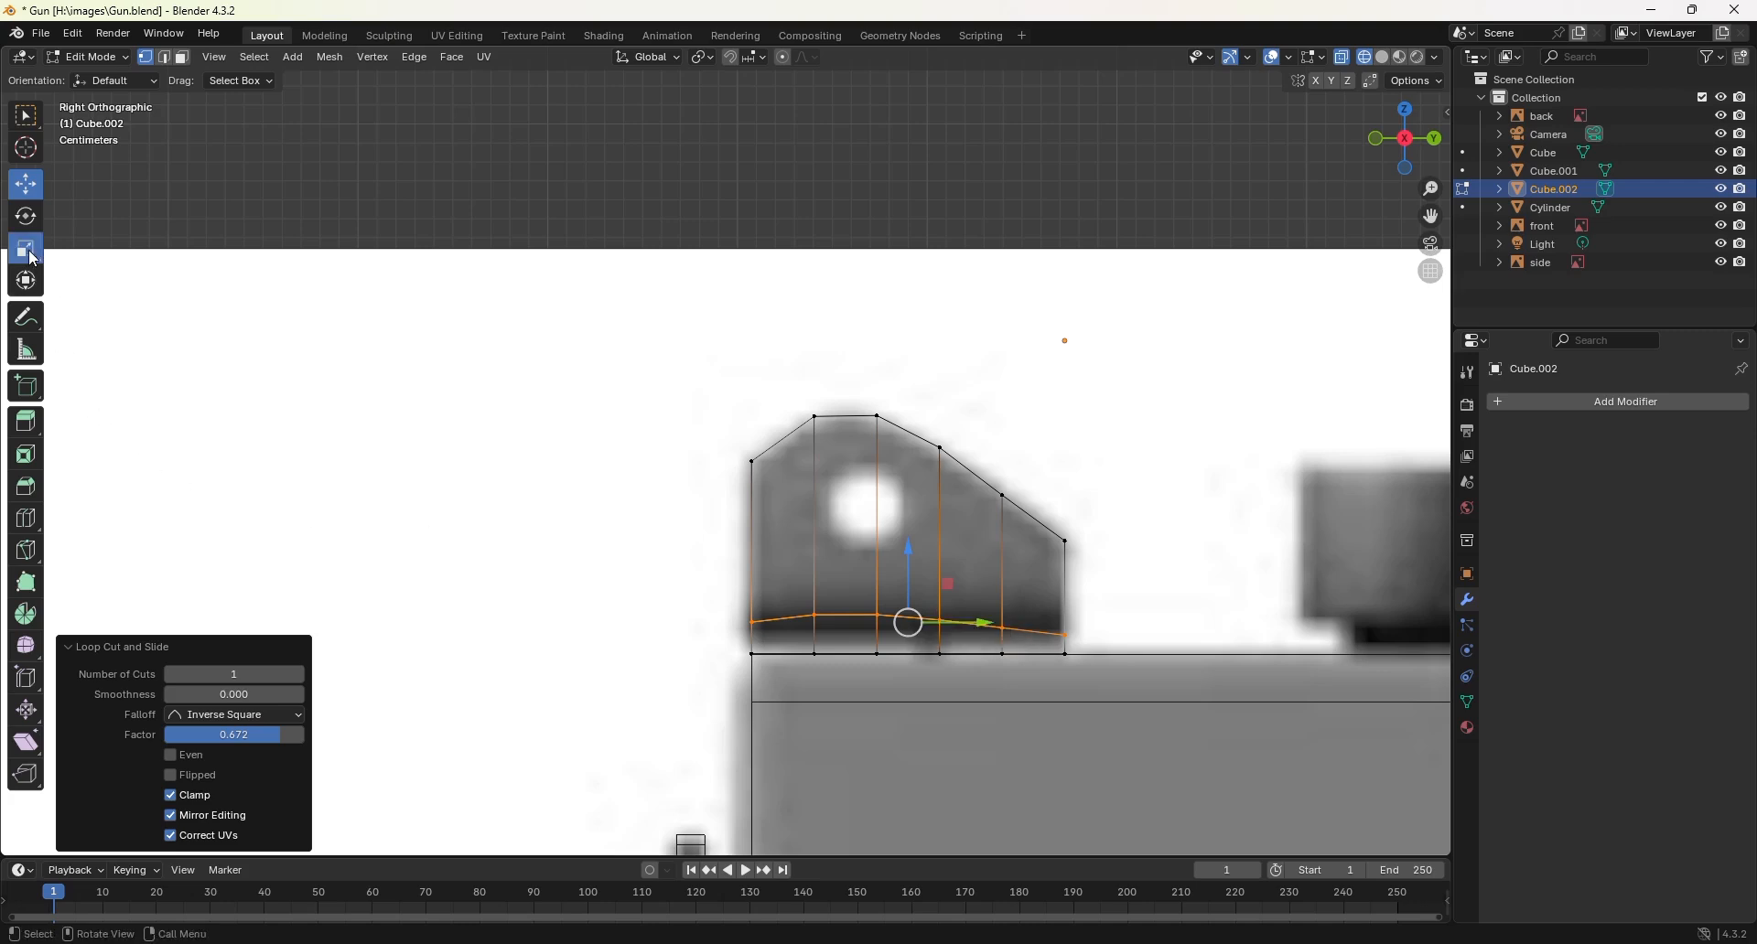
Step: Flatten the horizontal loop by scaling it to 0 along Z and move it -0.002894 m along Z, then leave Edit Mode
left_click(26, 248)
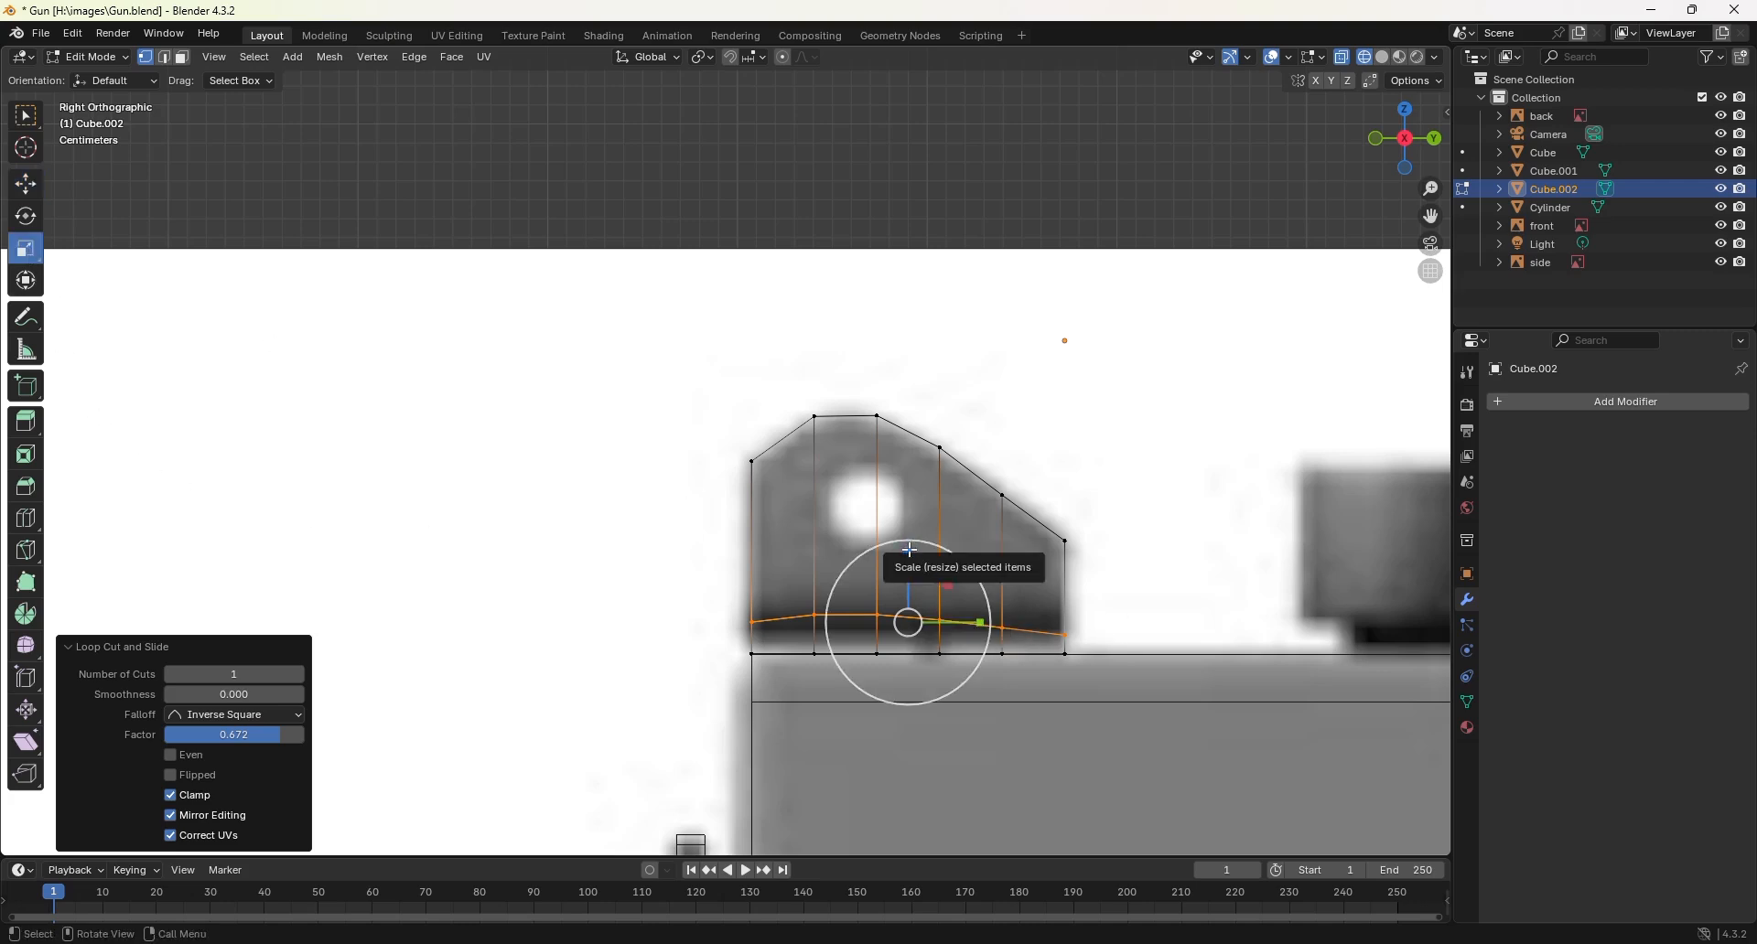
left_click_drag(909, 590, 909, 625)
left_click(271, 774)
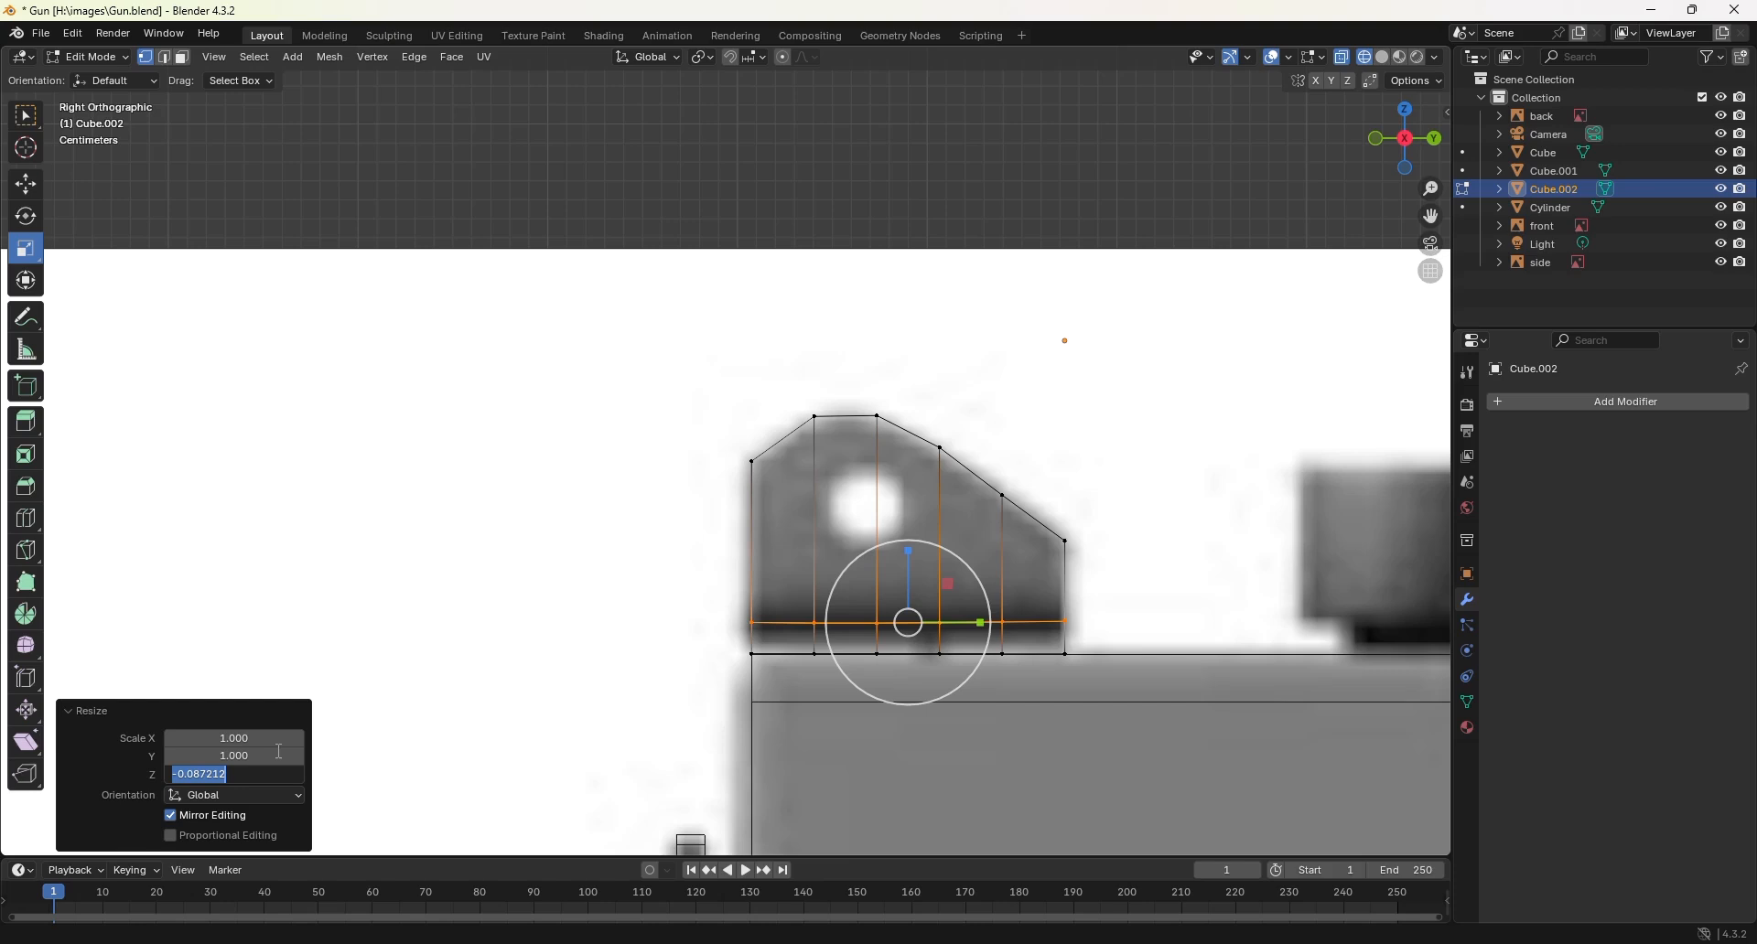
type("0")
key("Return")
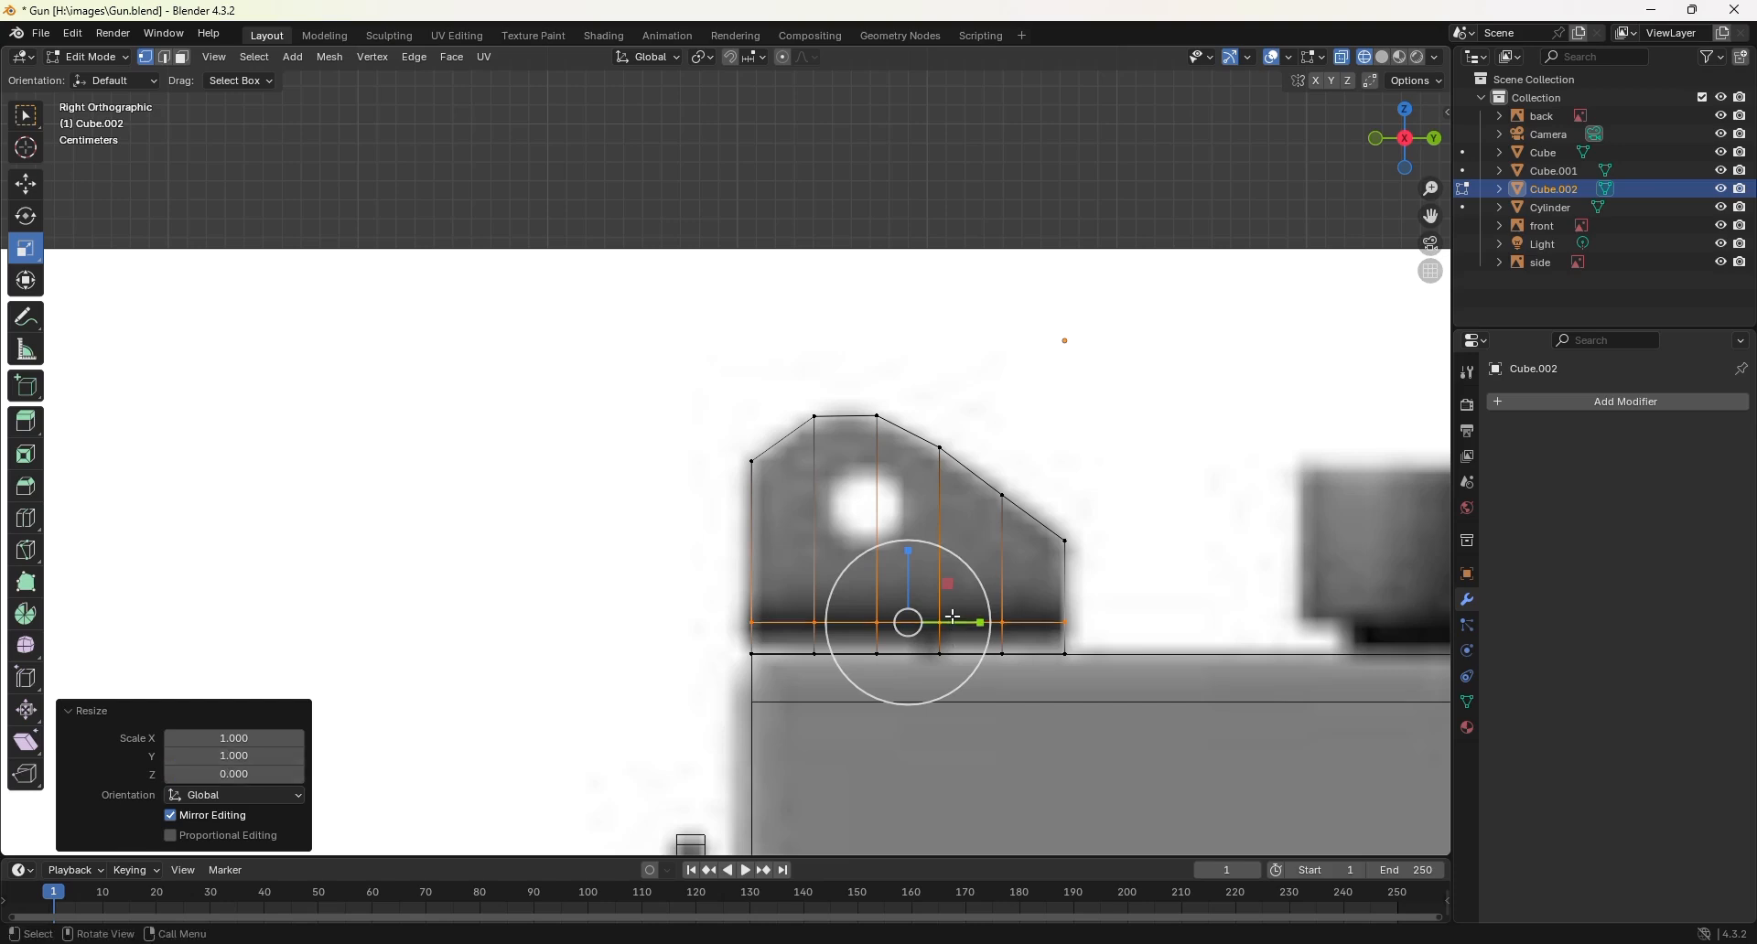
left_click(40, 192)
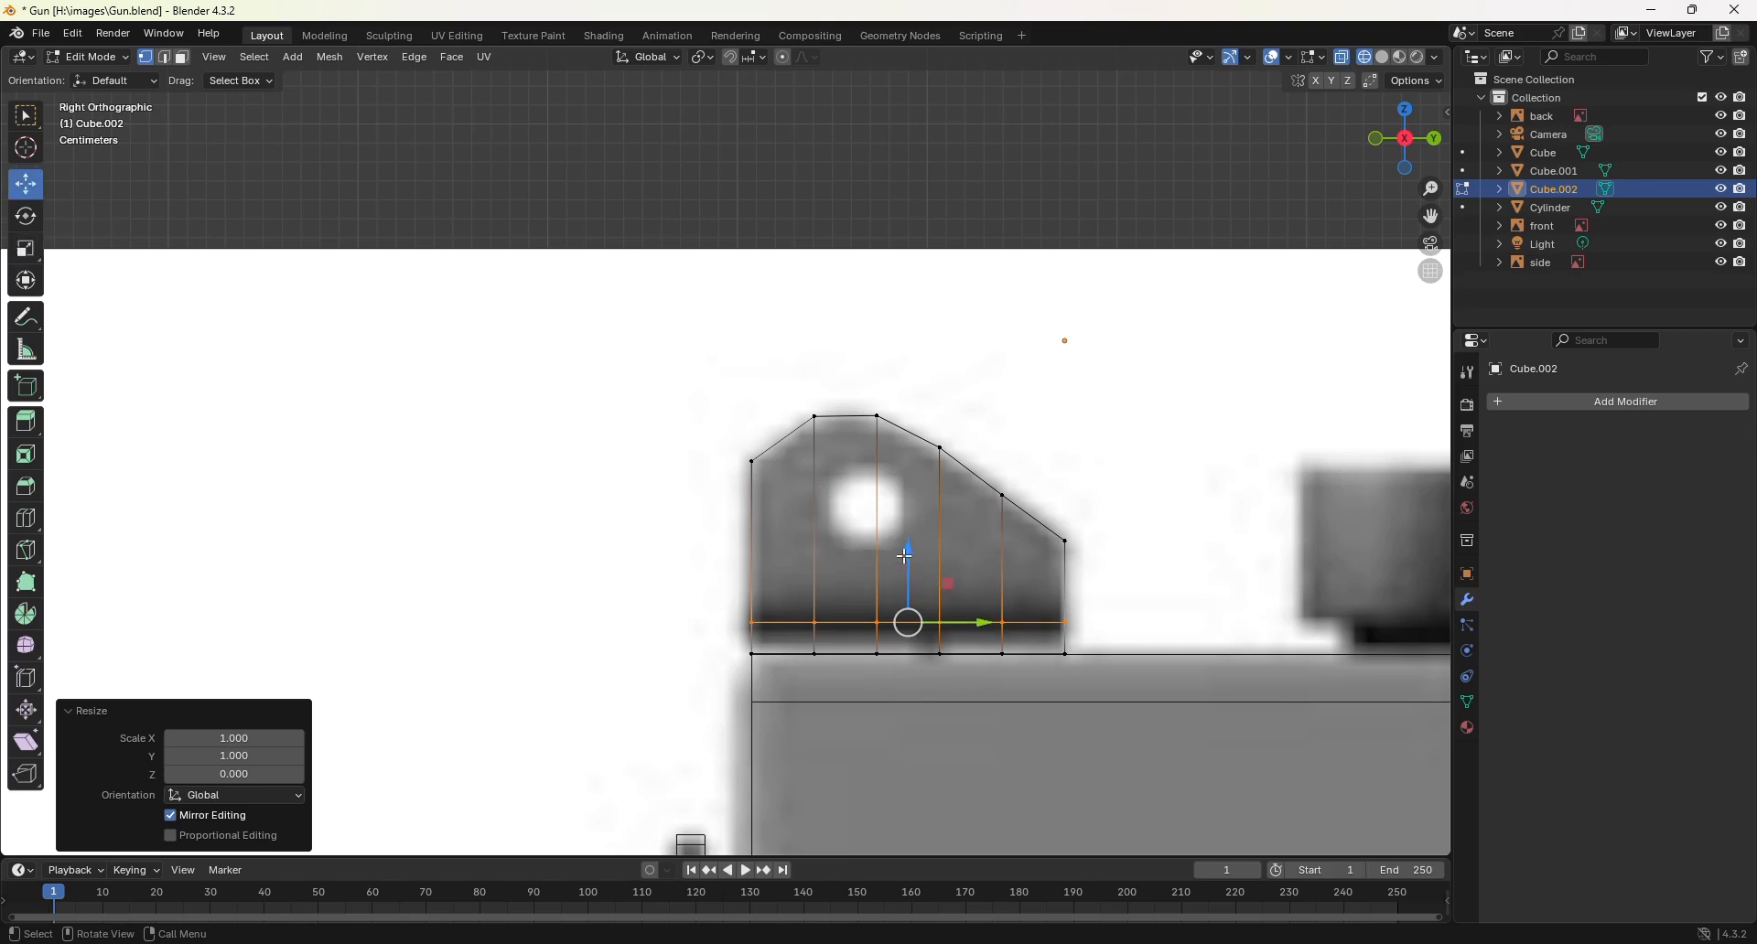
left_click_drag(907, 553, 903, 560)
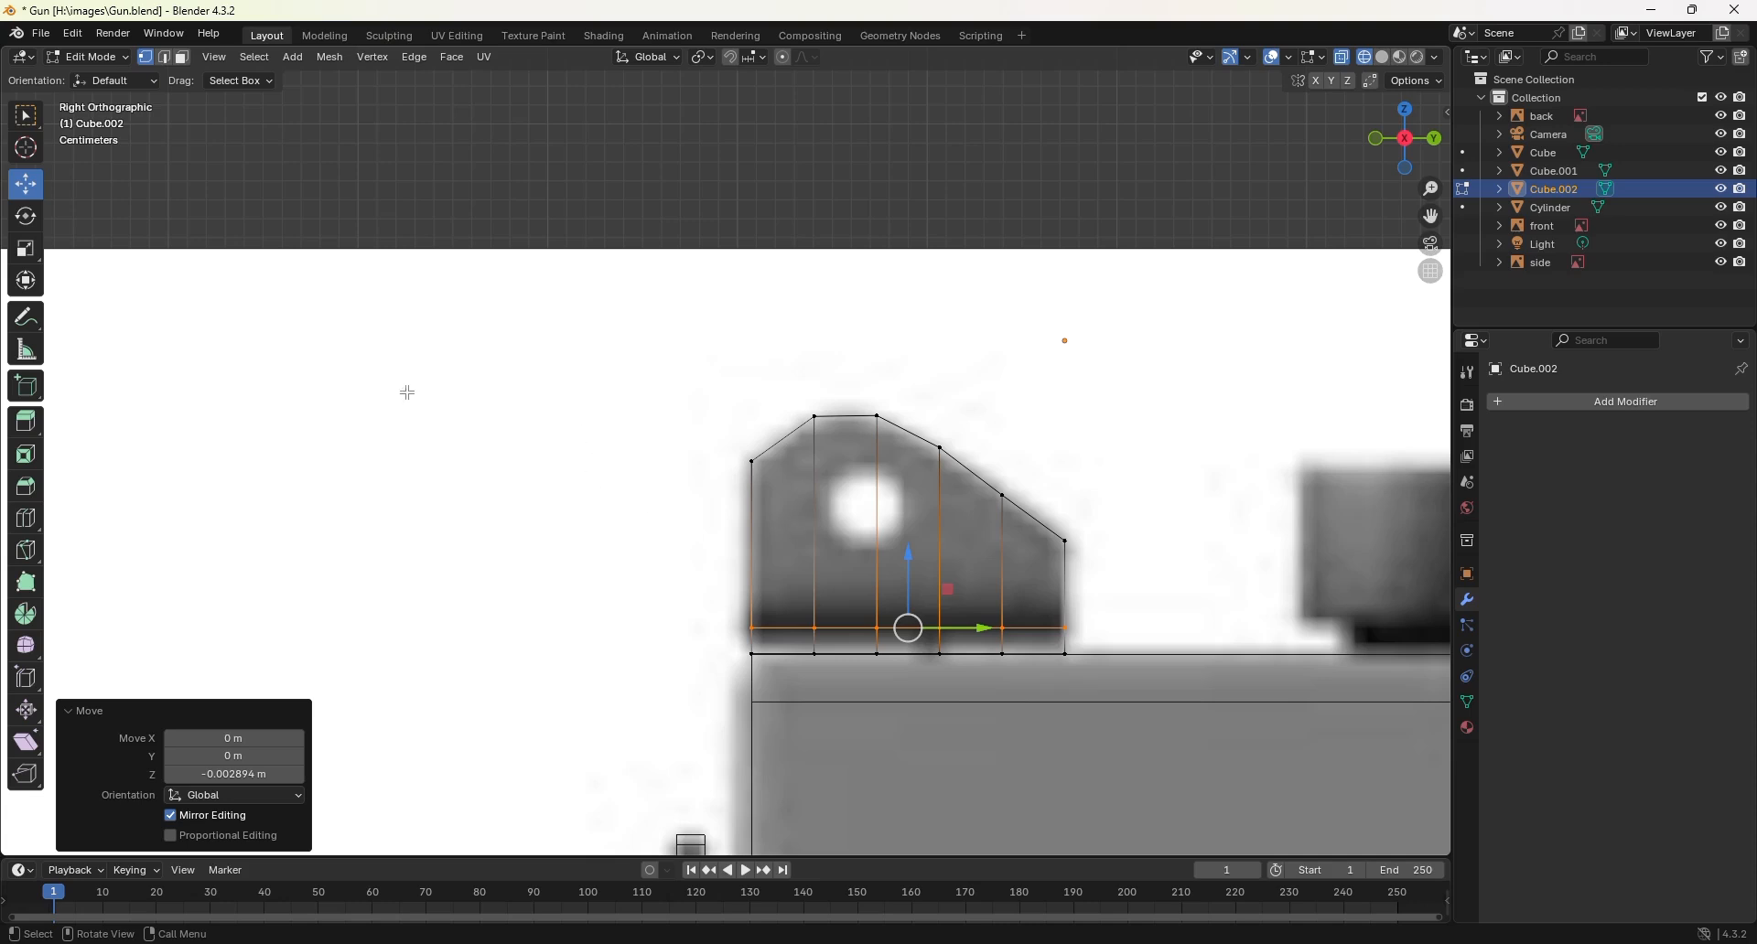
key("Tab")
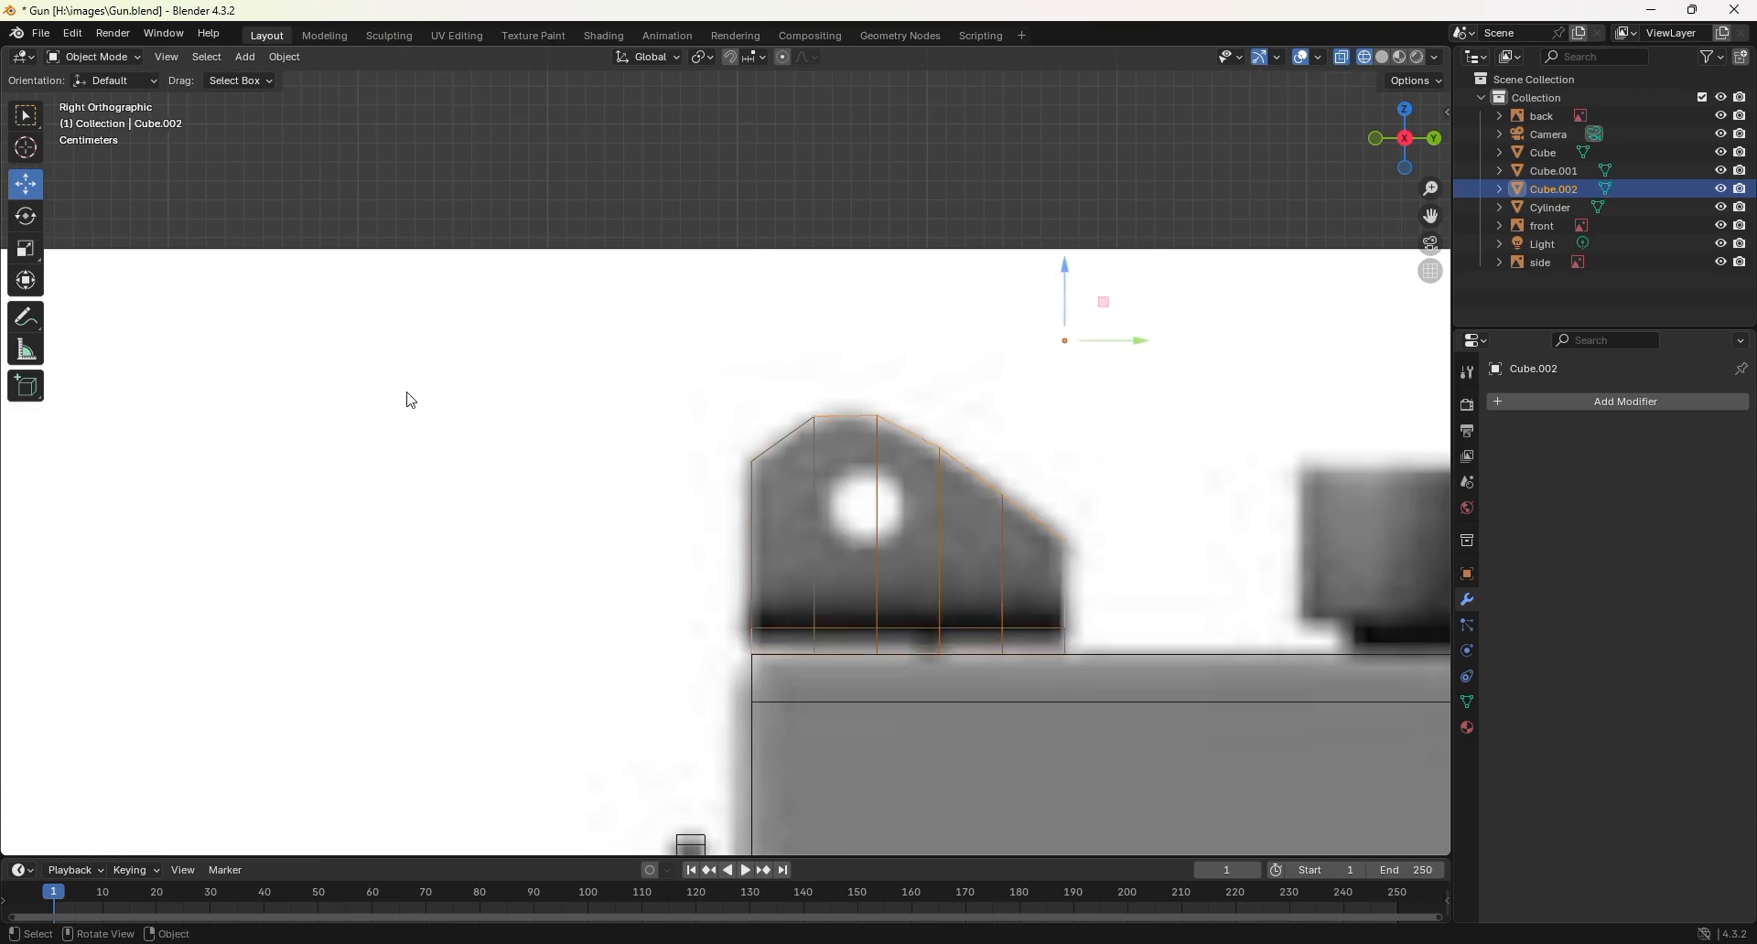
Step: Add a 32-vertex cylinder with a 1 m radius and 2 m depth for the bracket plate's hole
key("shift+a")
mouse_move(408, 391)
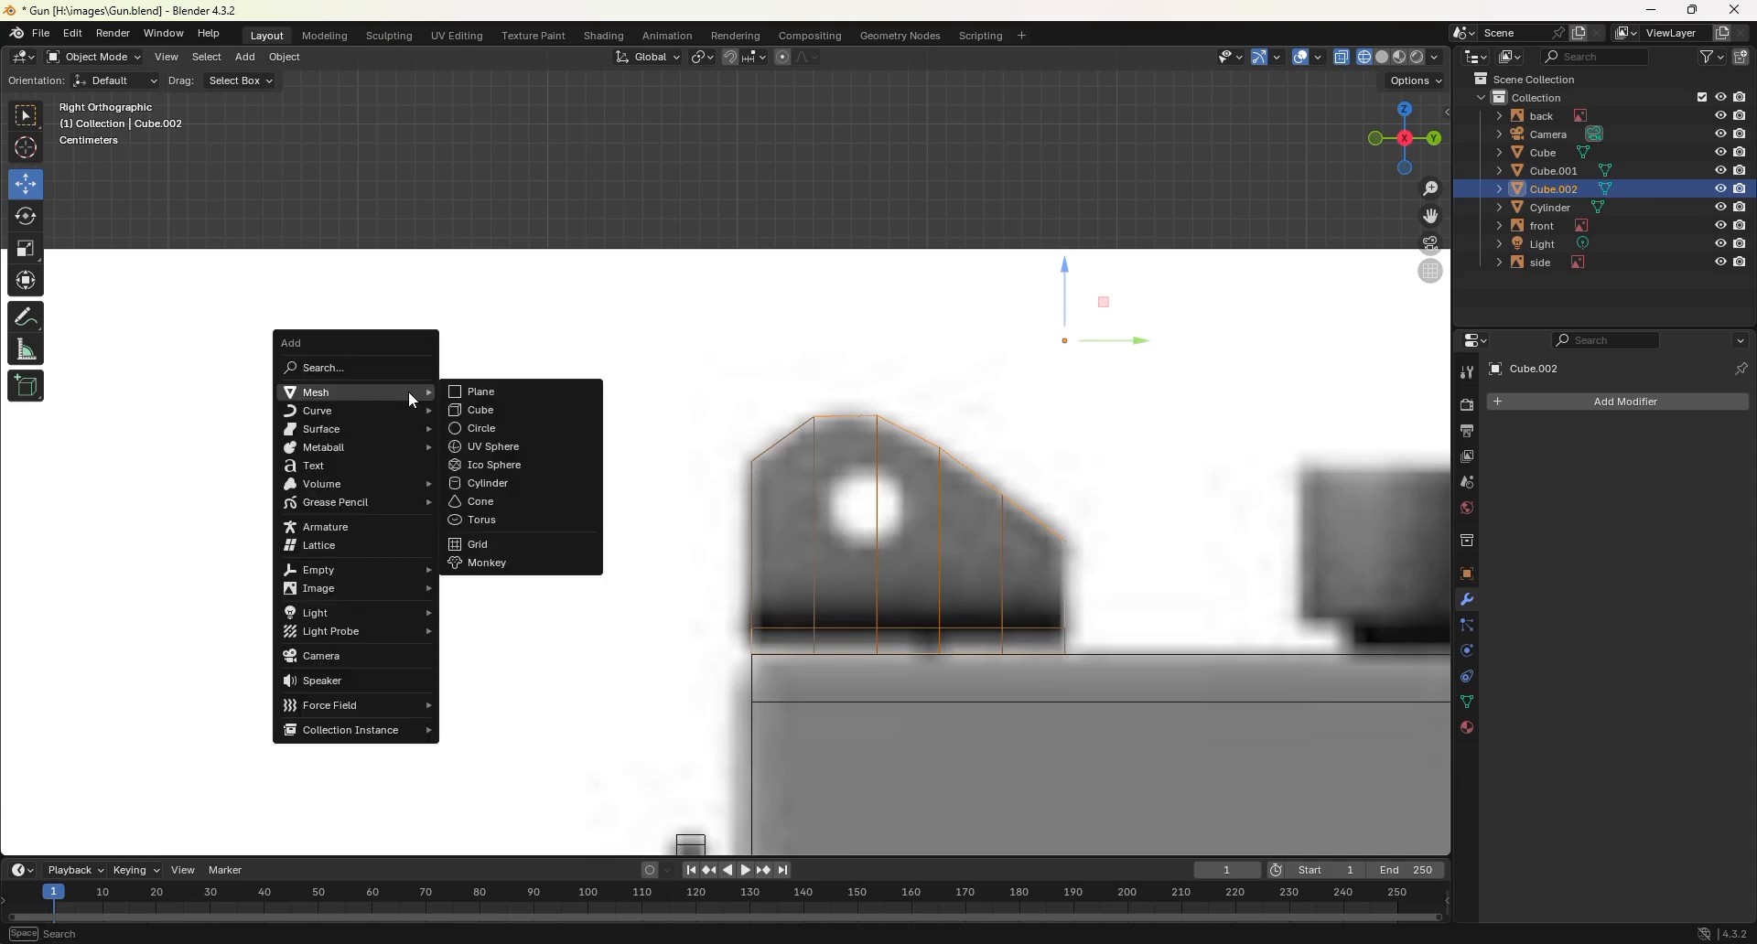
left_click(491, 480)
scroll(970, 468, "down", 6)
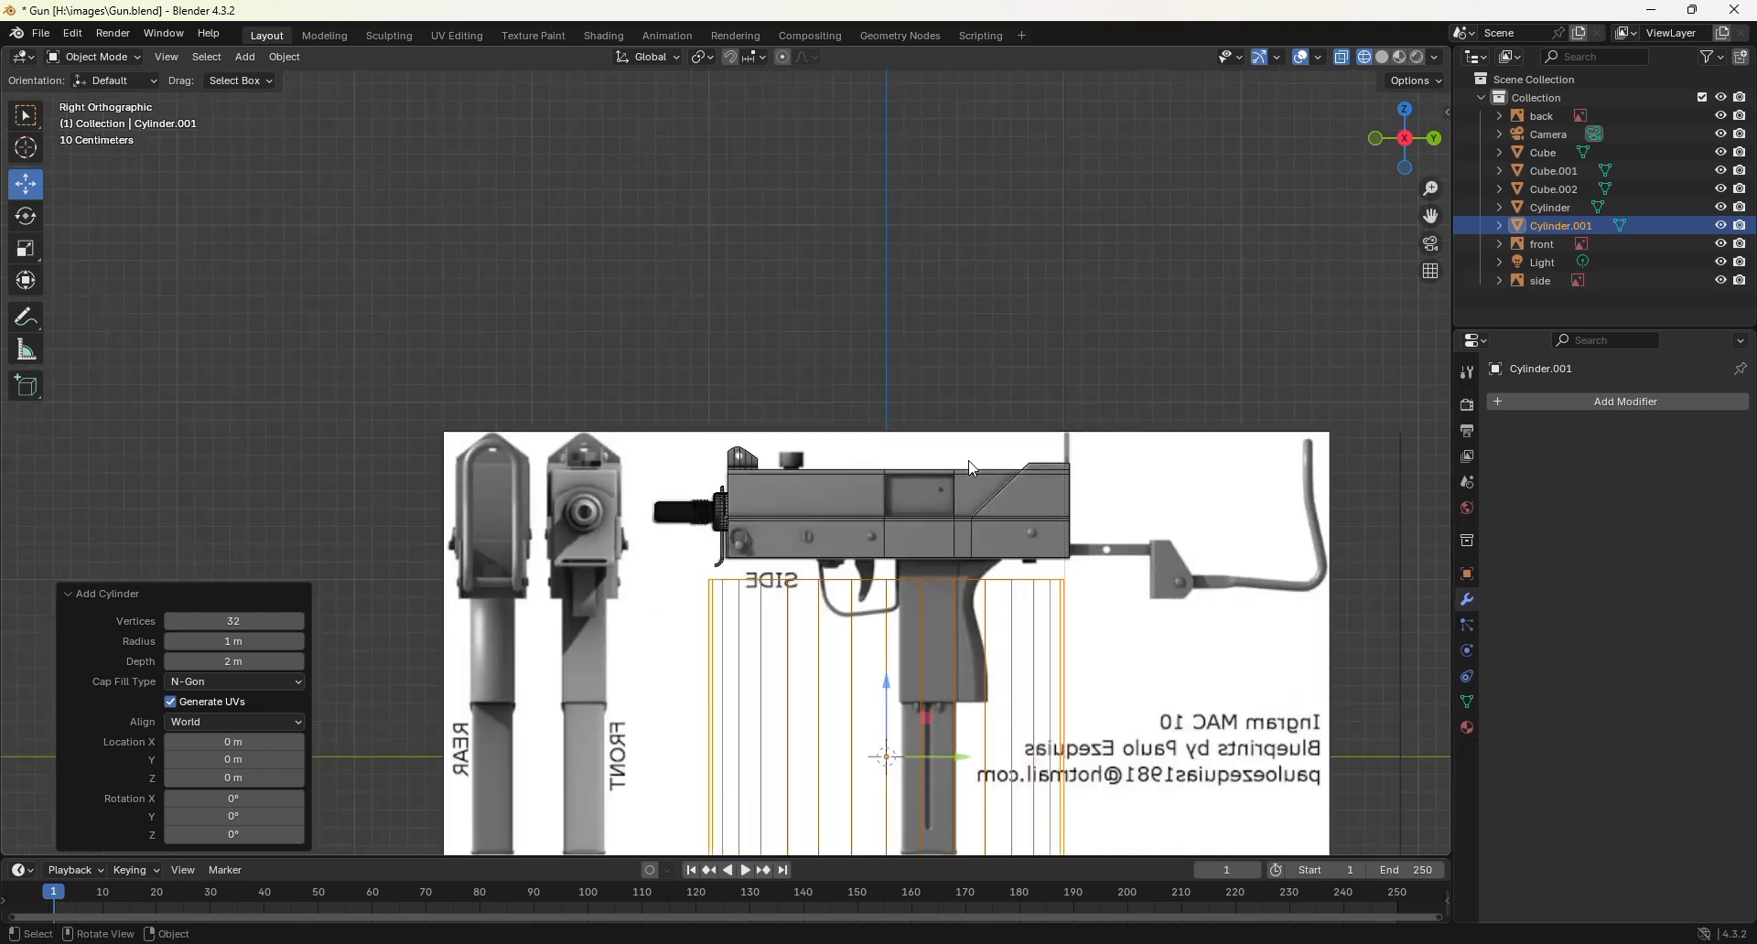
scroll(973, 468, "down", 3)
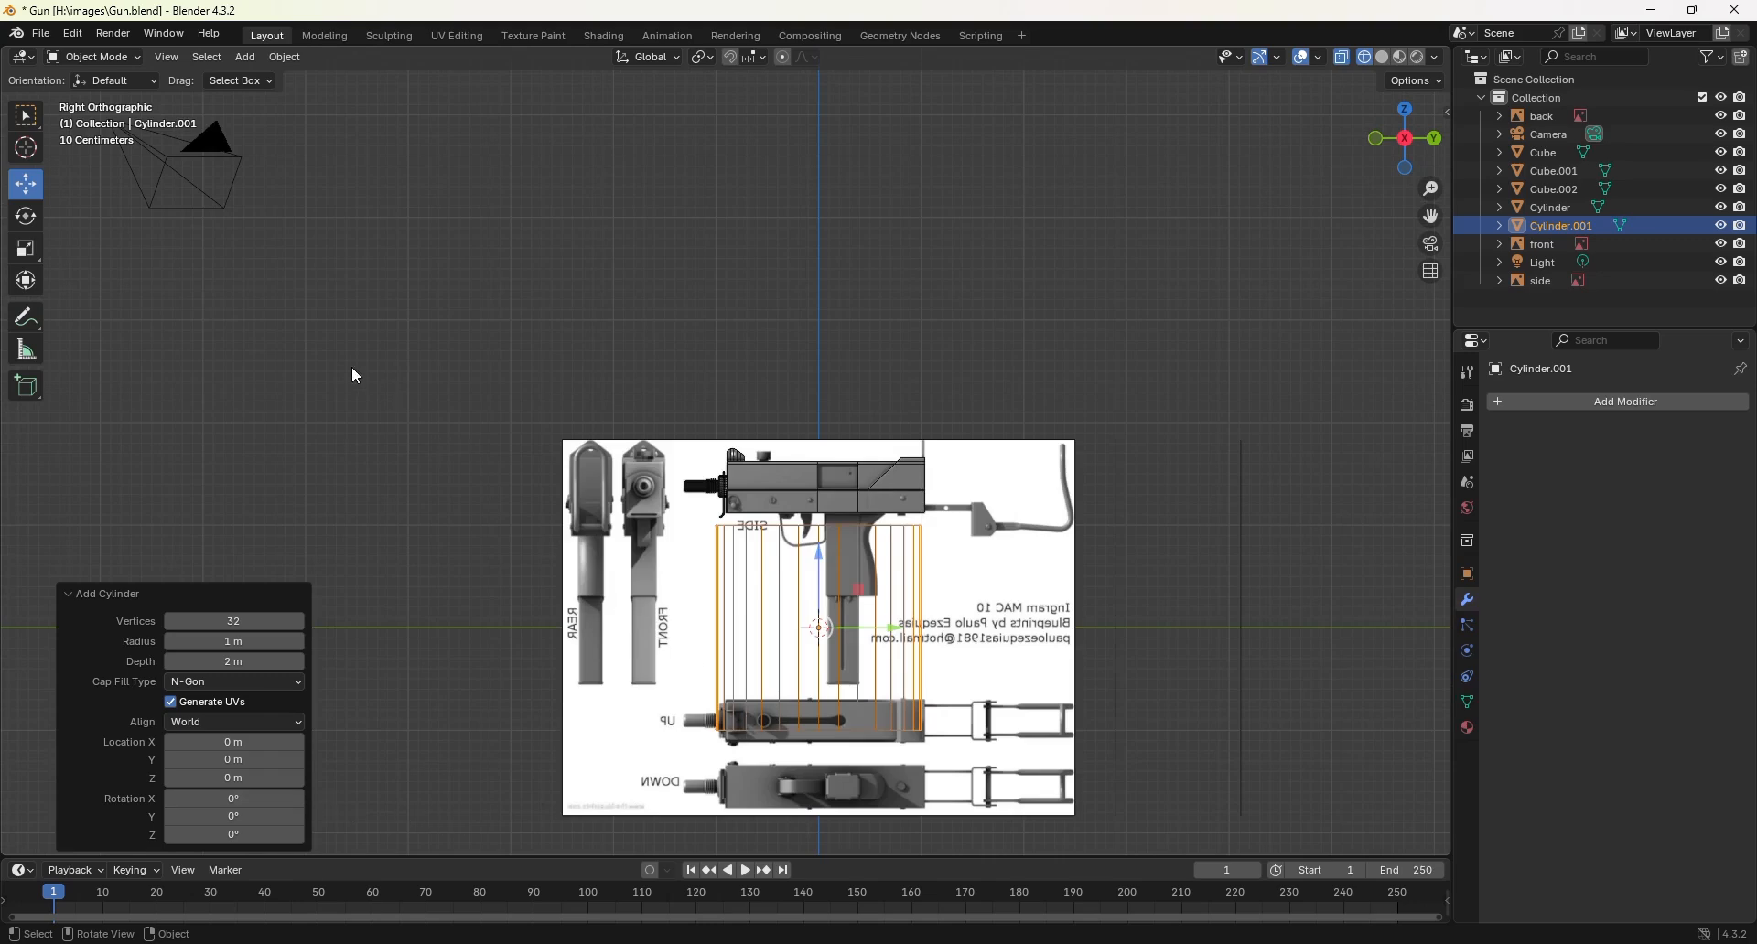
Step: Rotate the new cylinder 90° about the global Y axis so its round face shows in the side view
left_click(25, 216)
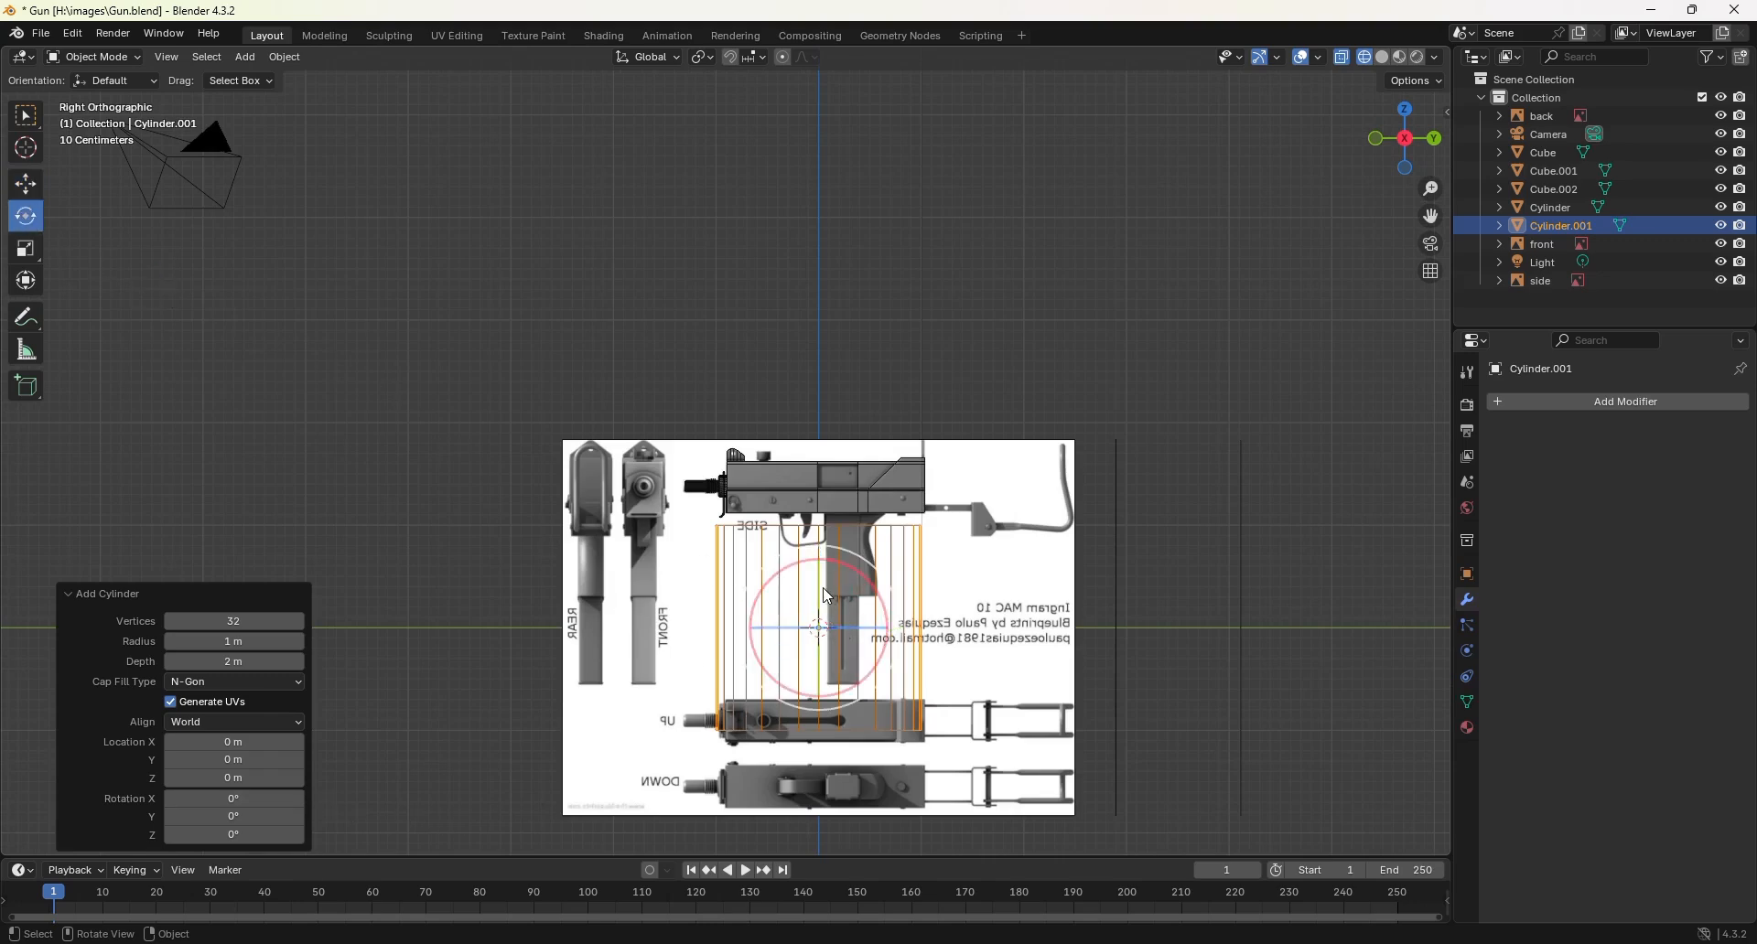
left_click_drag(829, 597, 830, 599)
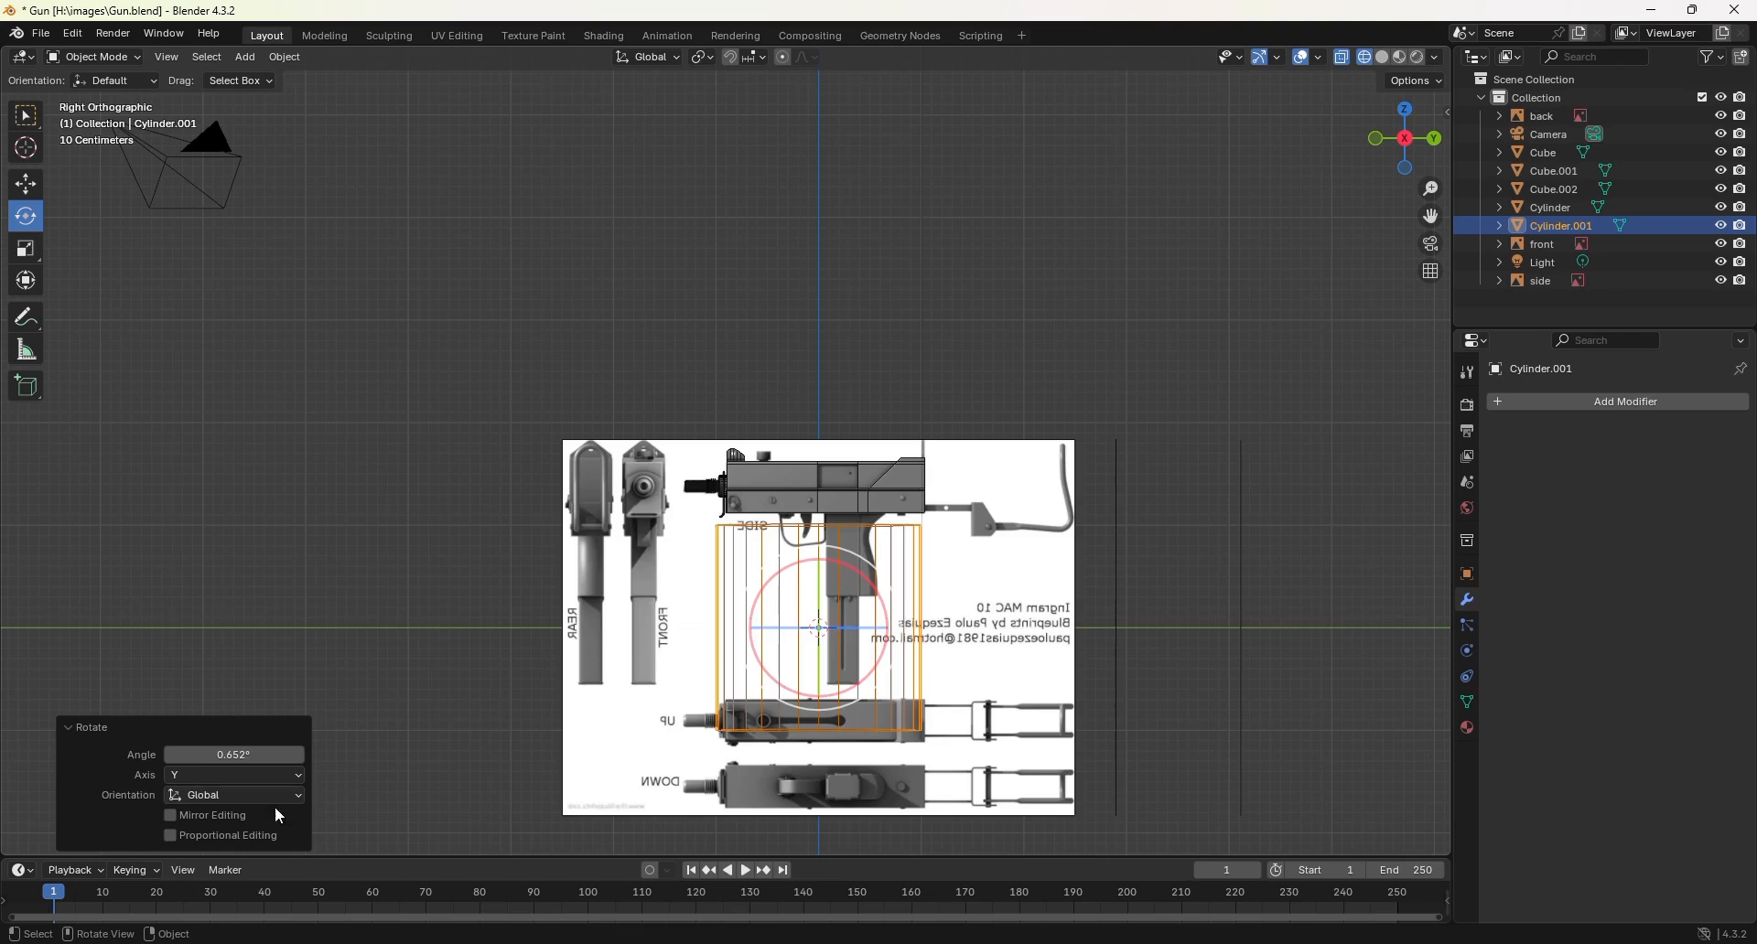
left_click(283, 759)
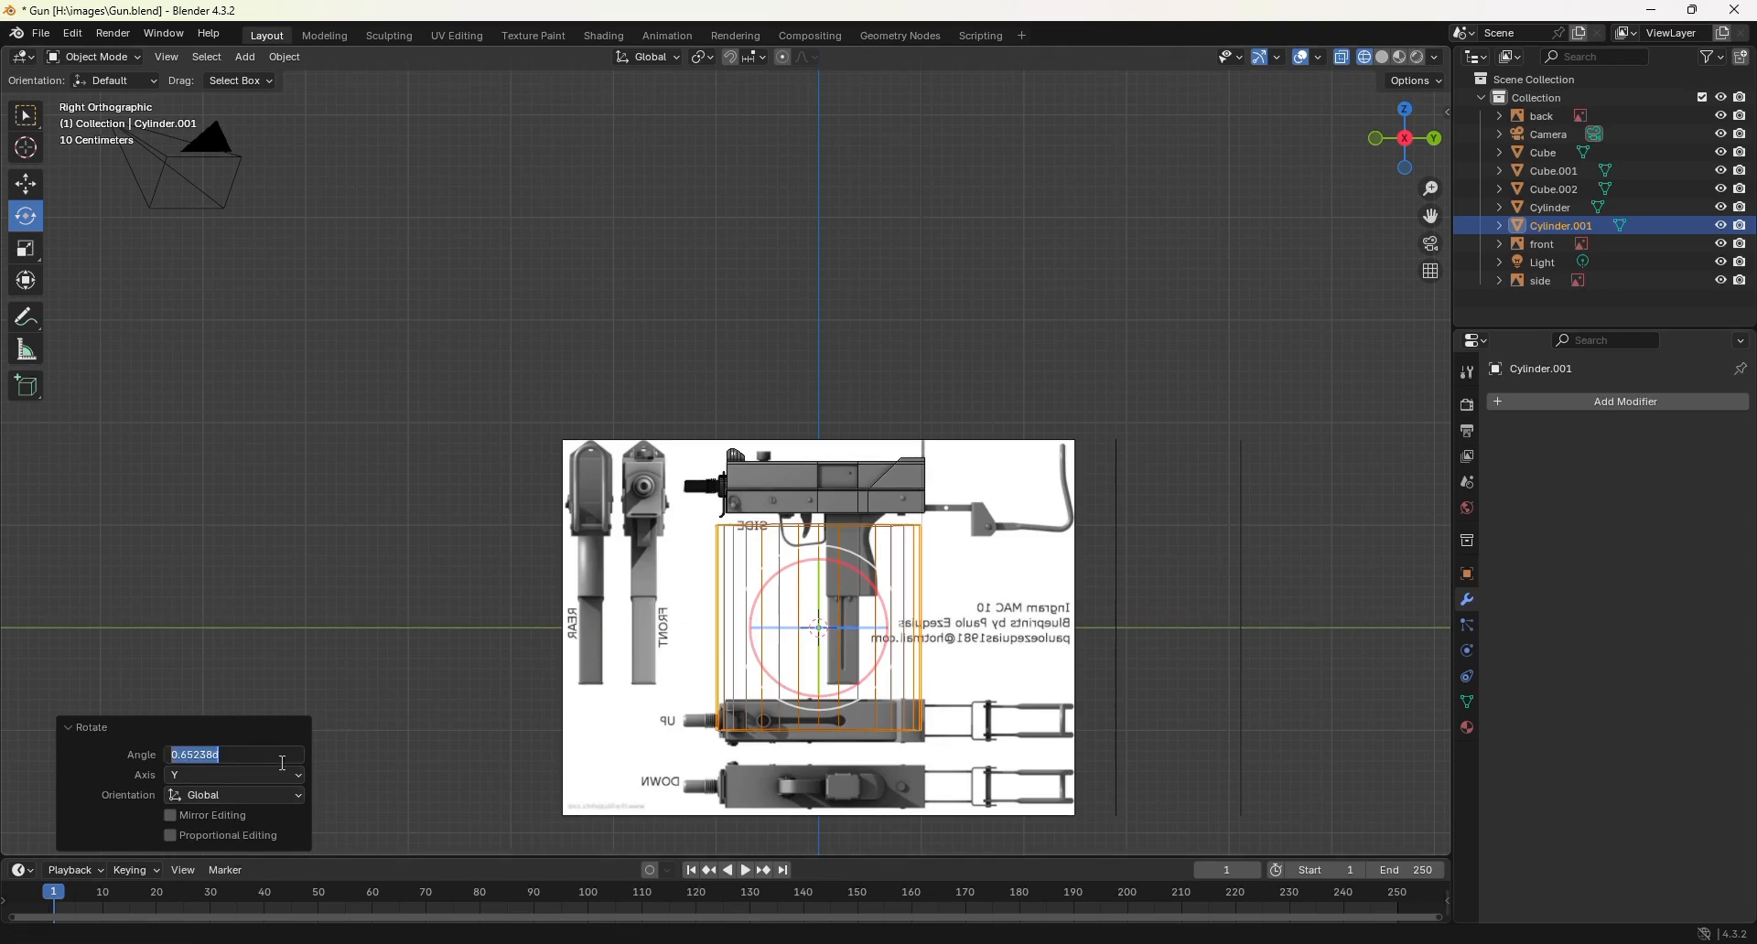
type("90")
key("Return")
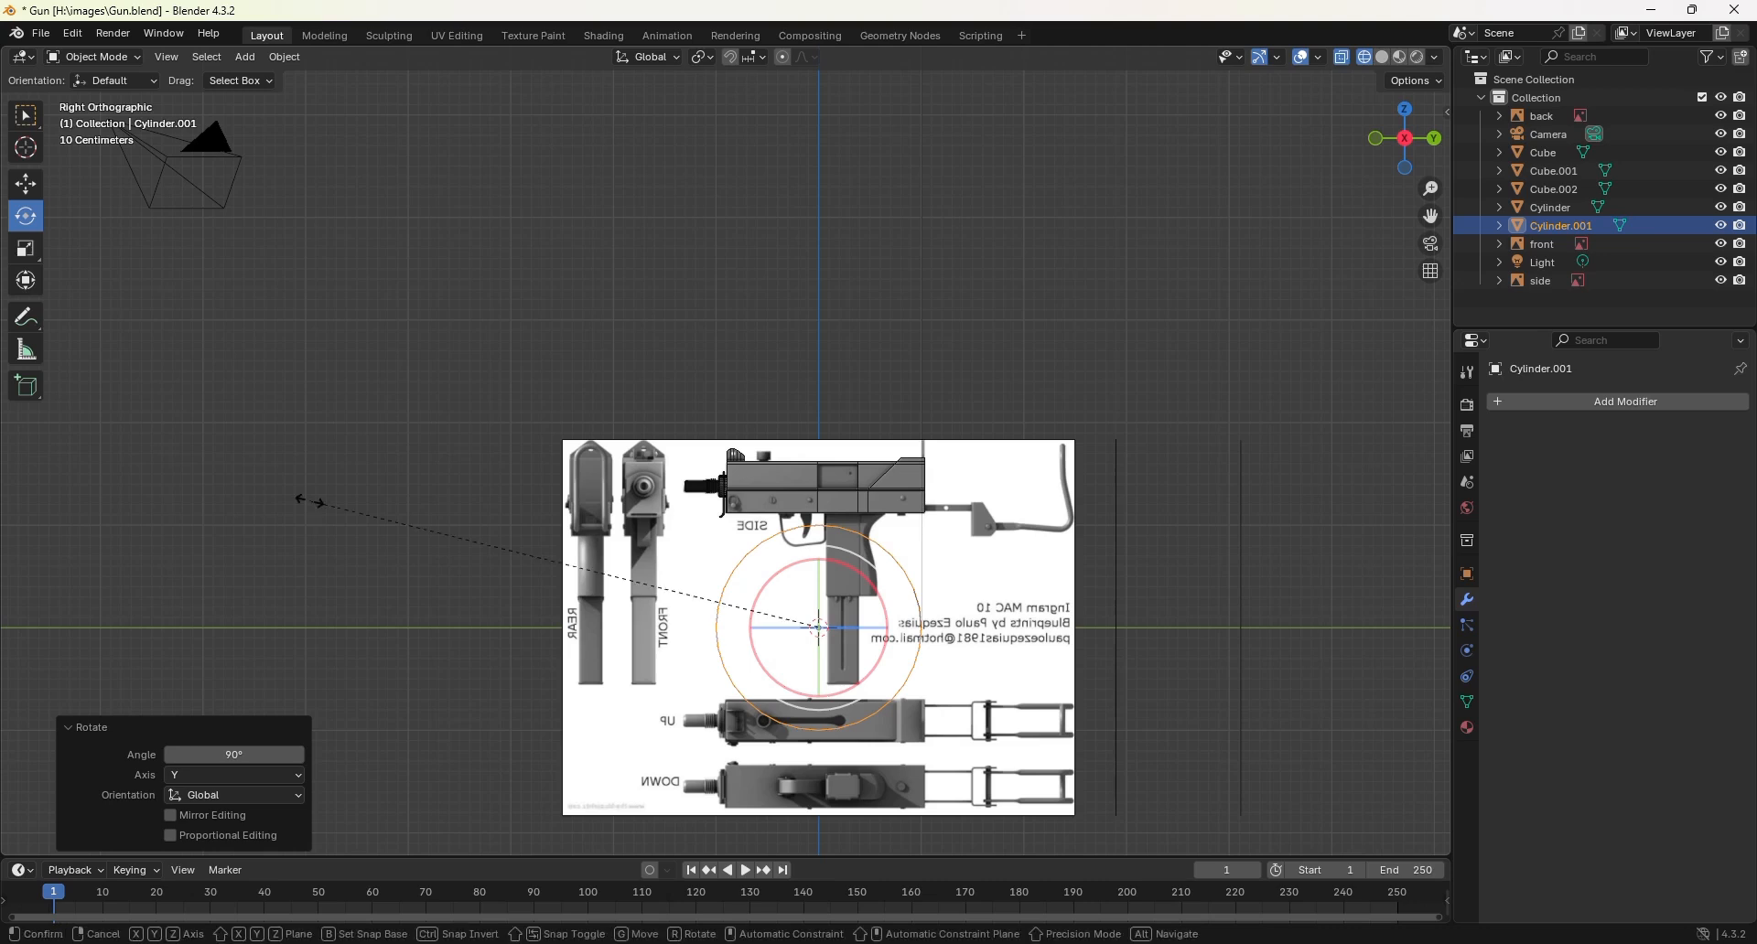
Step: Scale the cylinder uniformly to 0.067 and move it -0.83829 m along Y and 1.6766 m along Z onto the sight bracket
key("s")
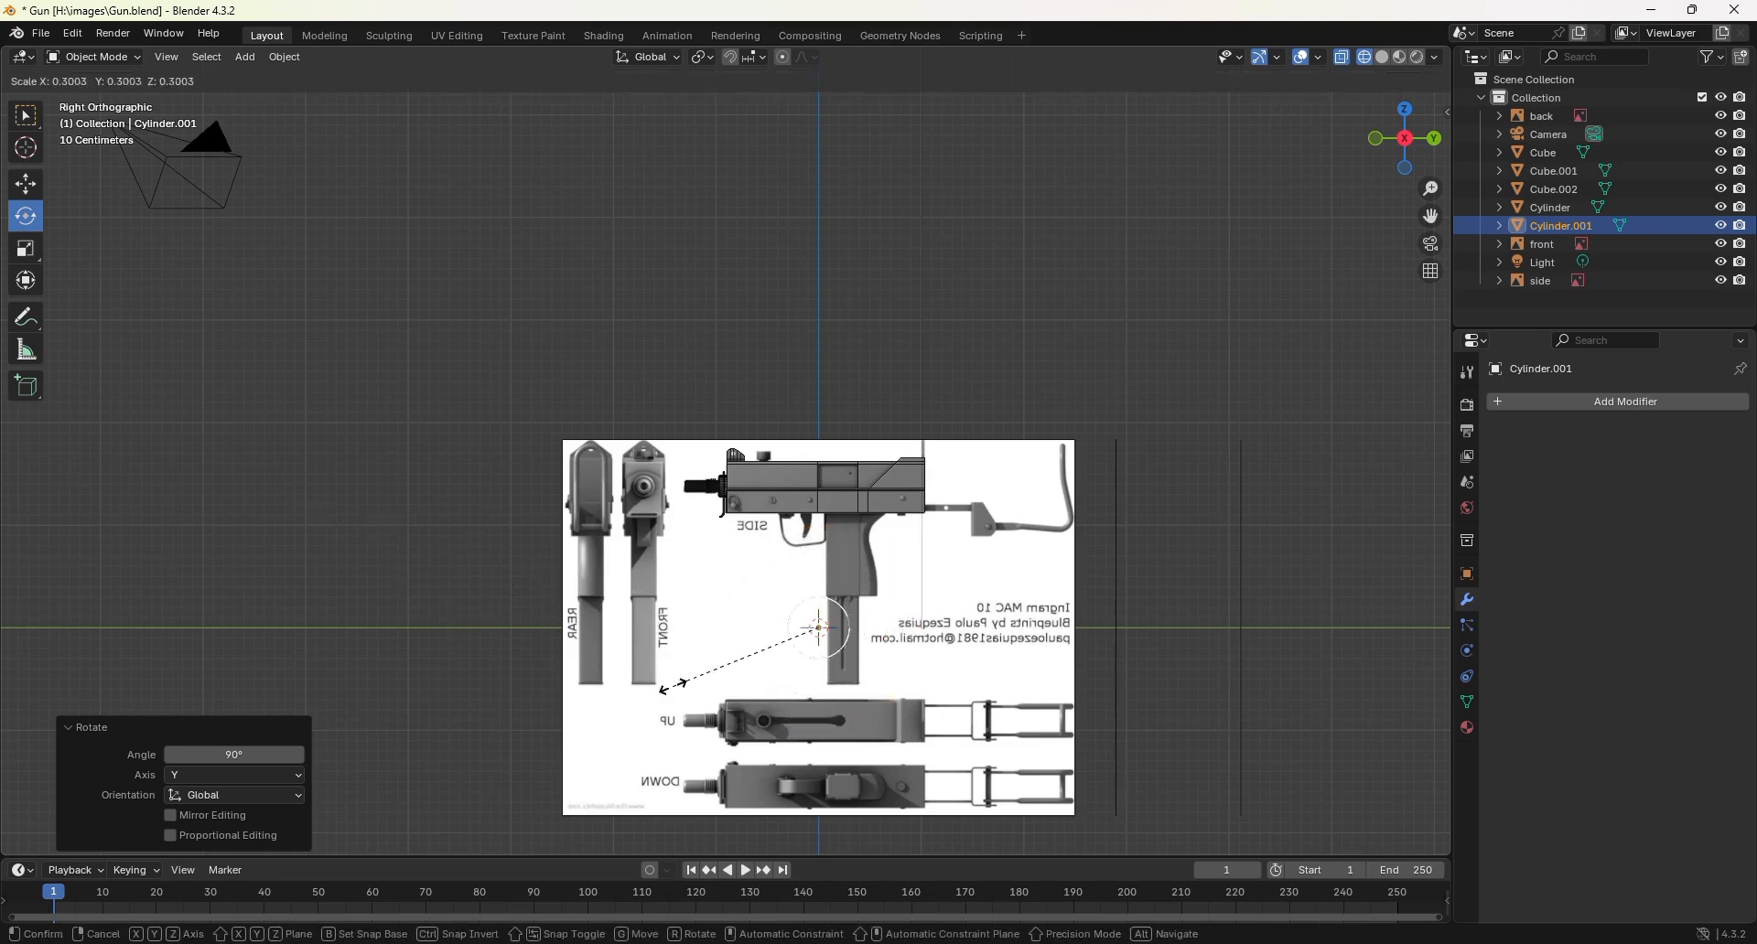
left_click(787, 653)
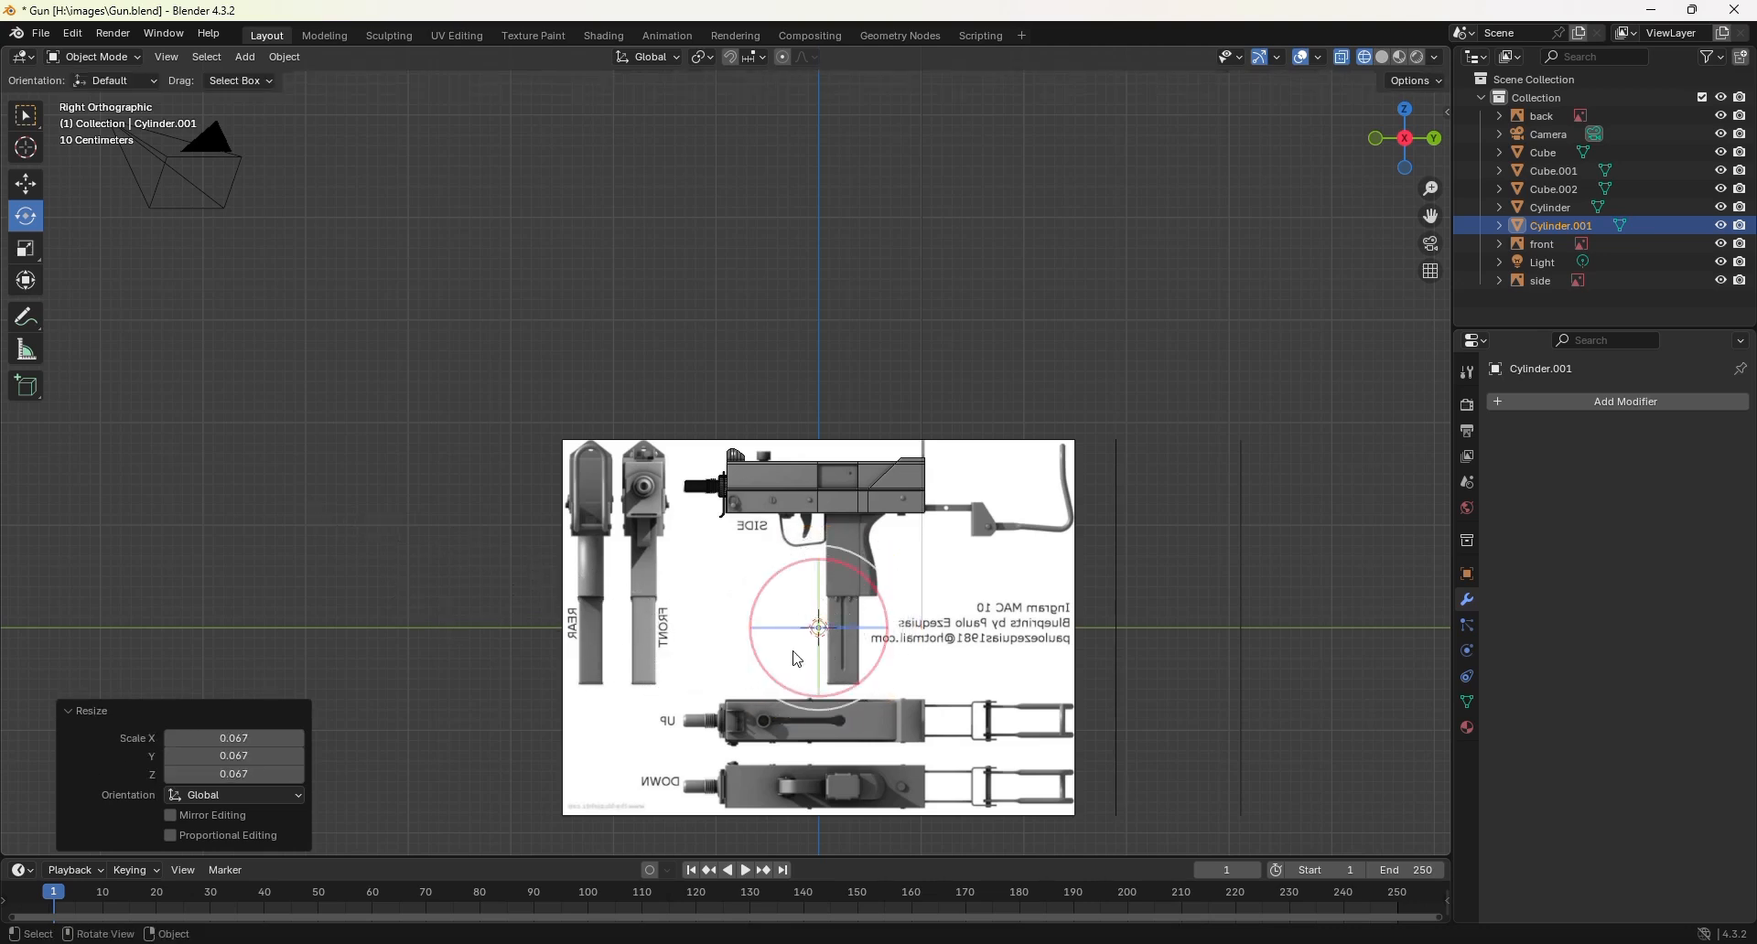
left_click(24, 184)
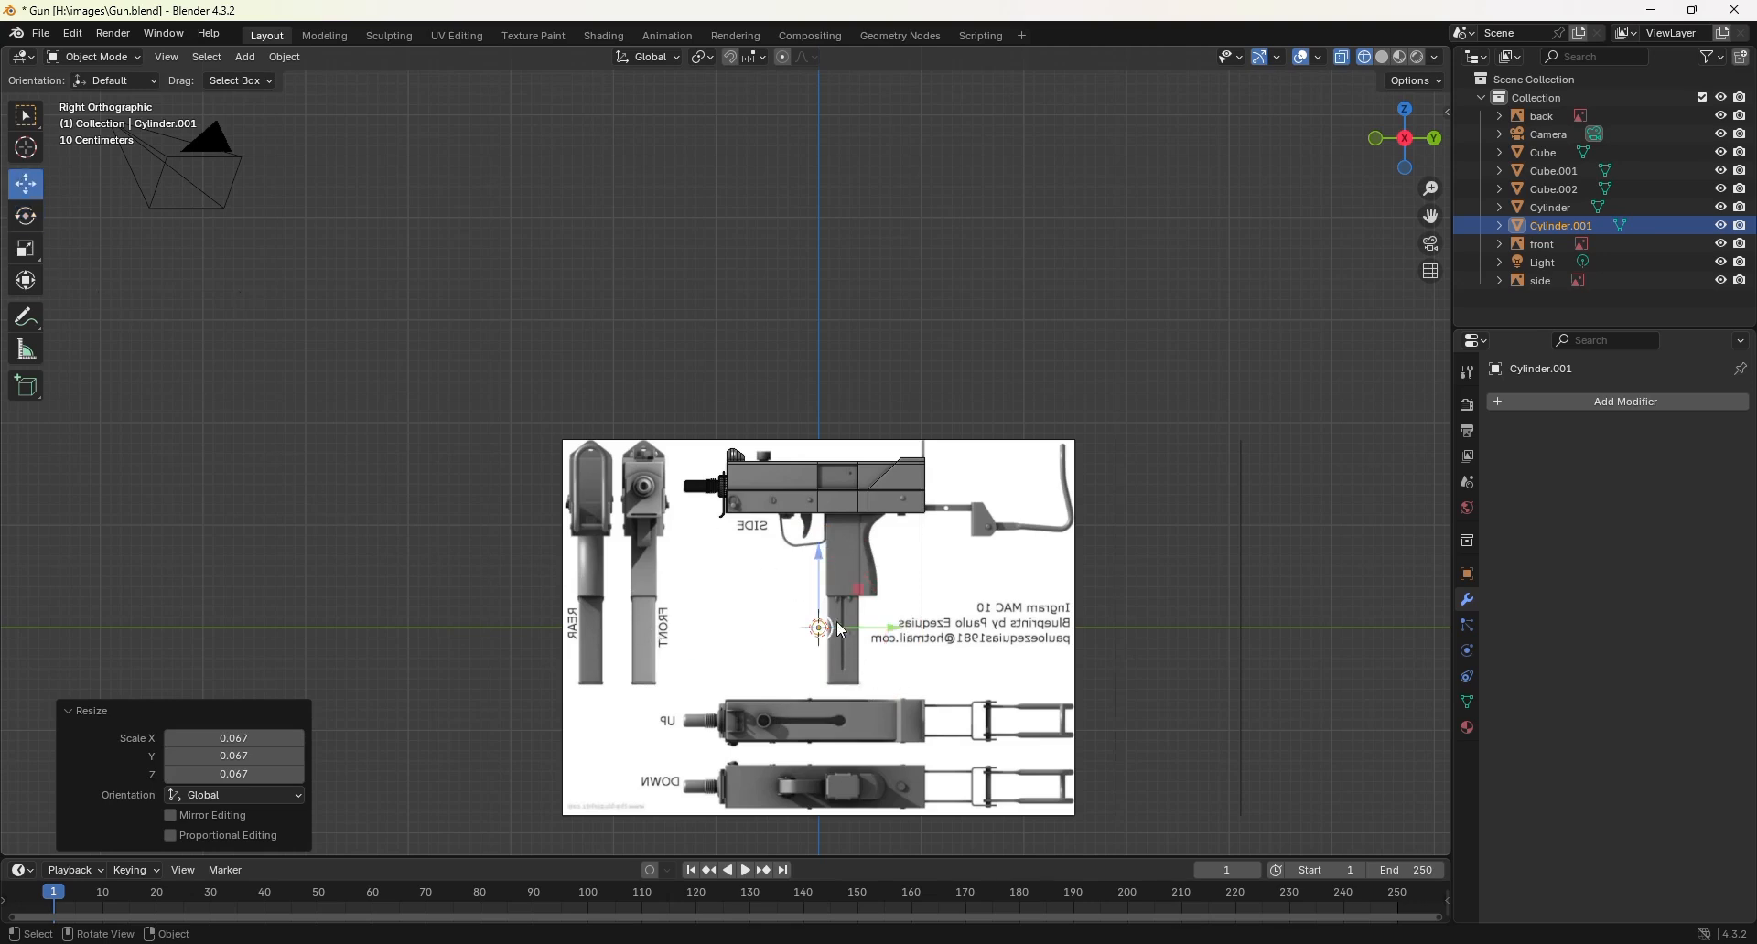
key("g")
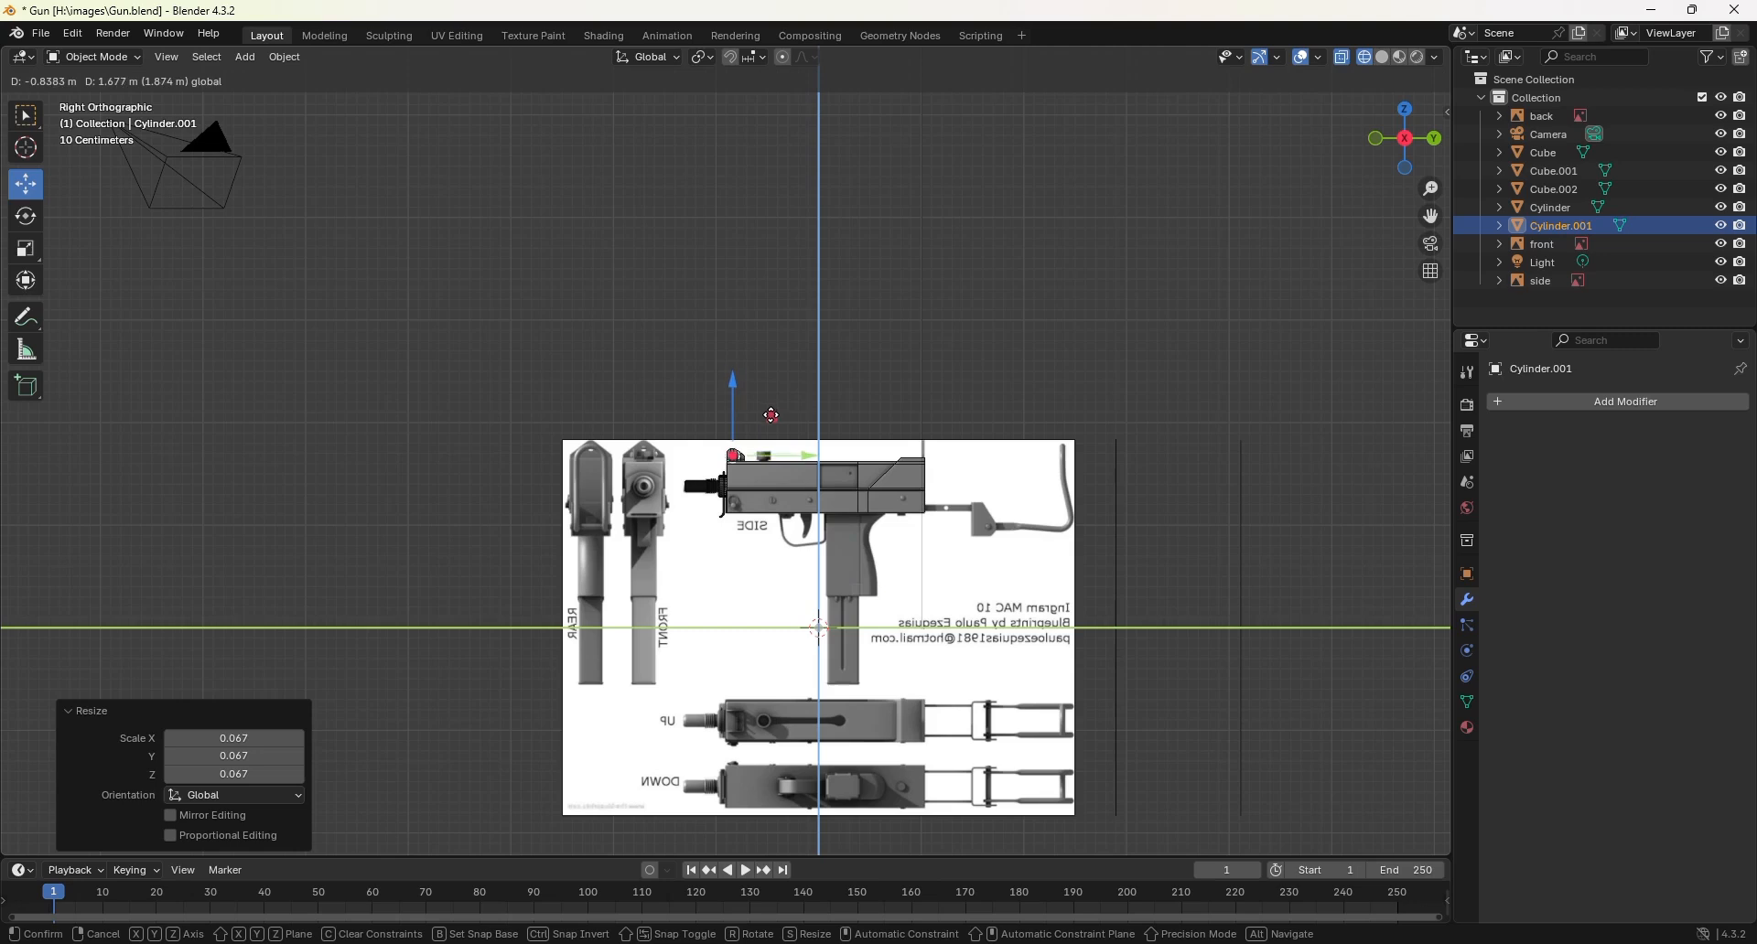
left_click(772, 414)
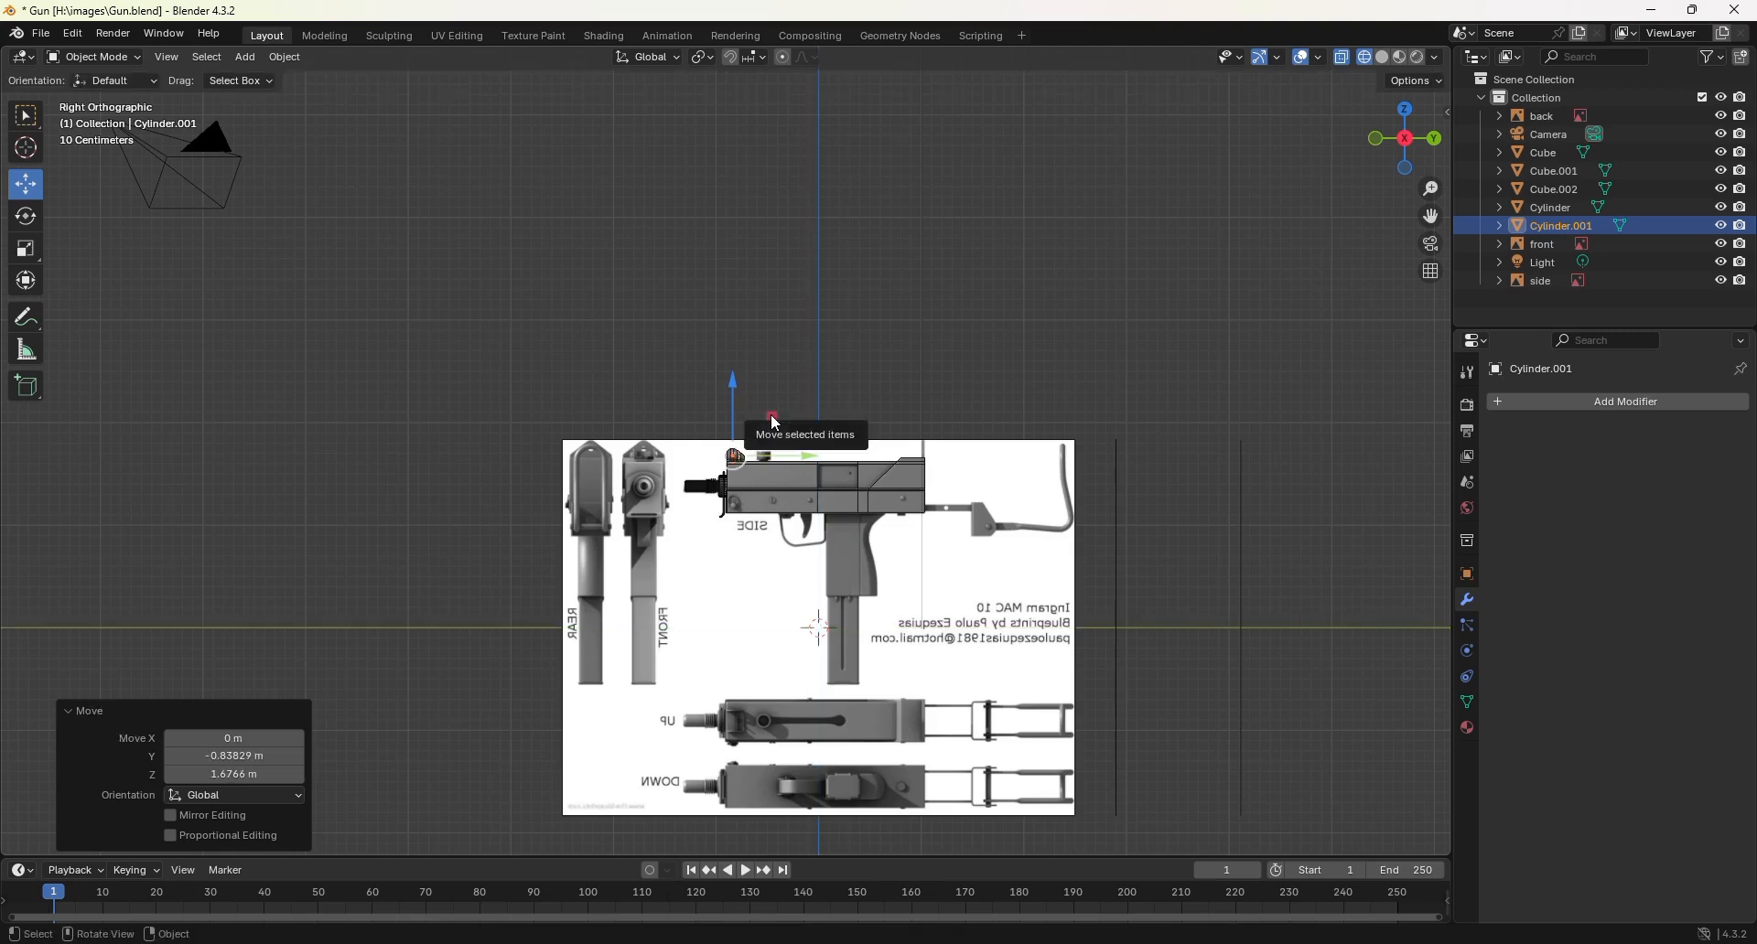
Step: Move the cylinder 0.005933 m along Y and 0.021402 m along Z onto the plate's reference hole, and scale it to match, finishing with factor 1.196
key("KP_Decimal")
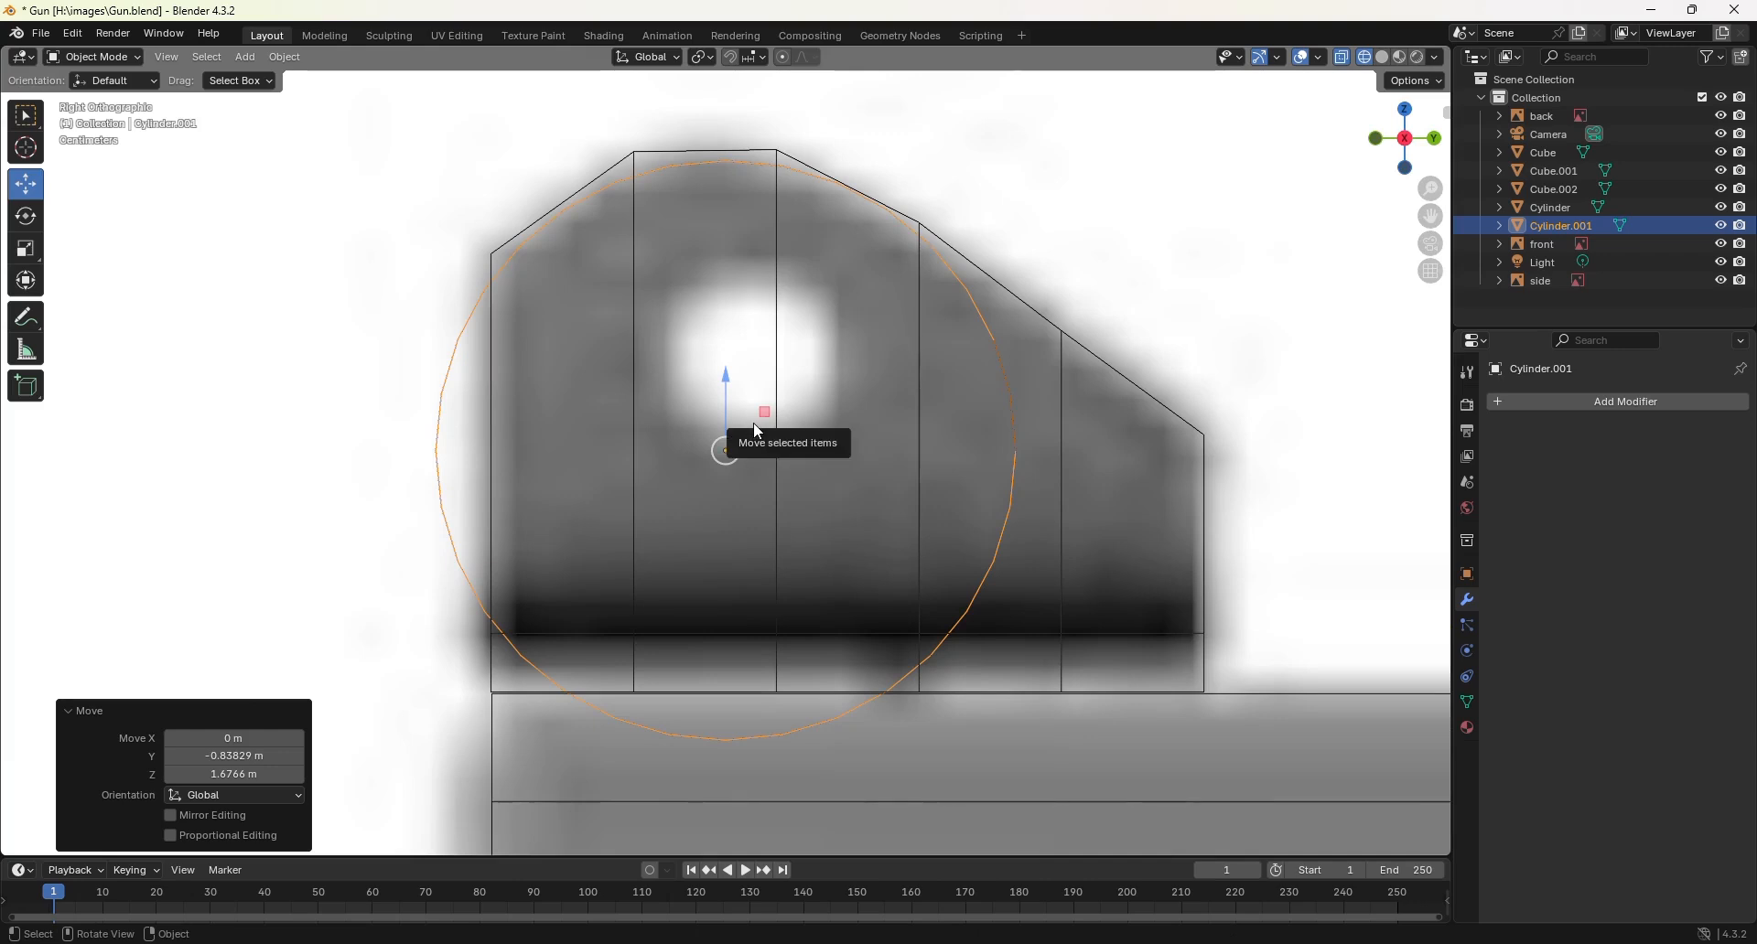
key("s")
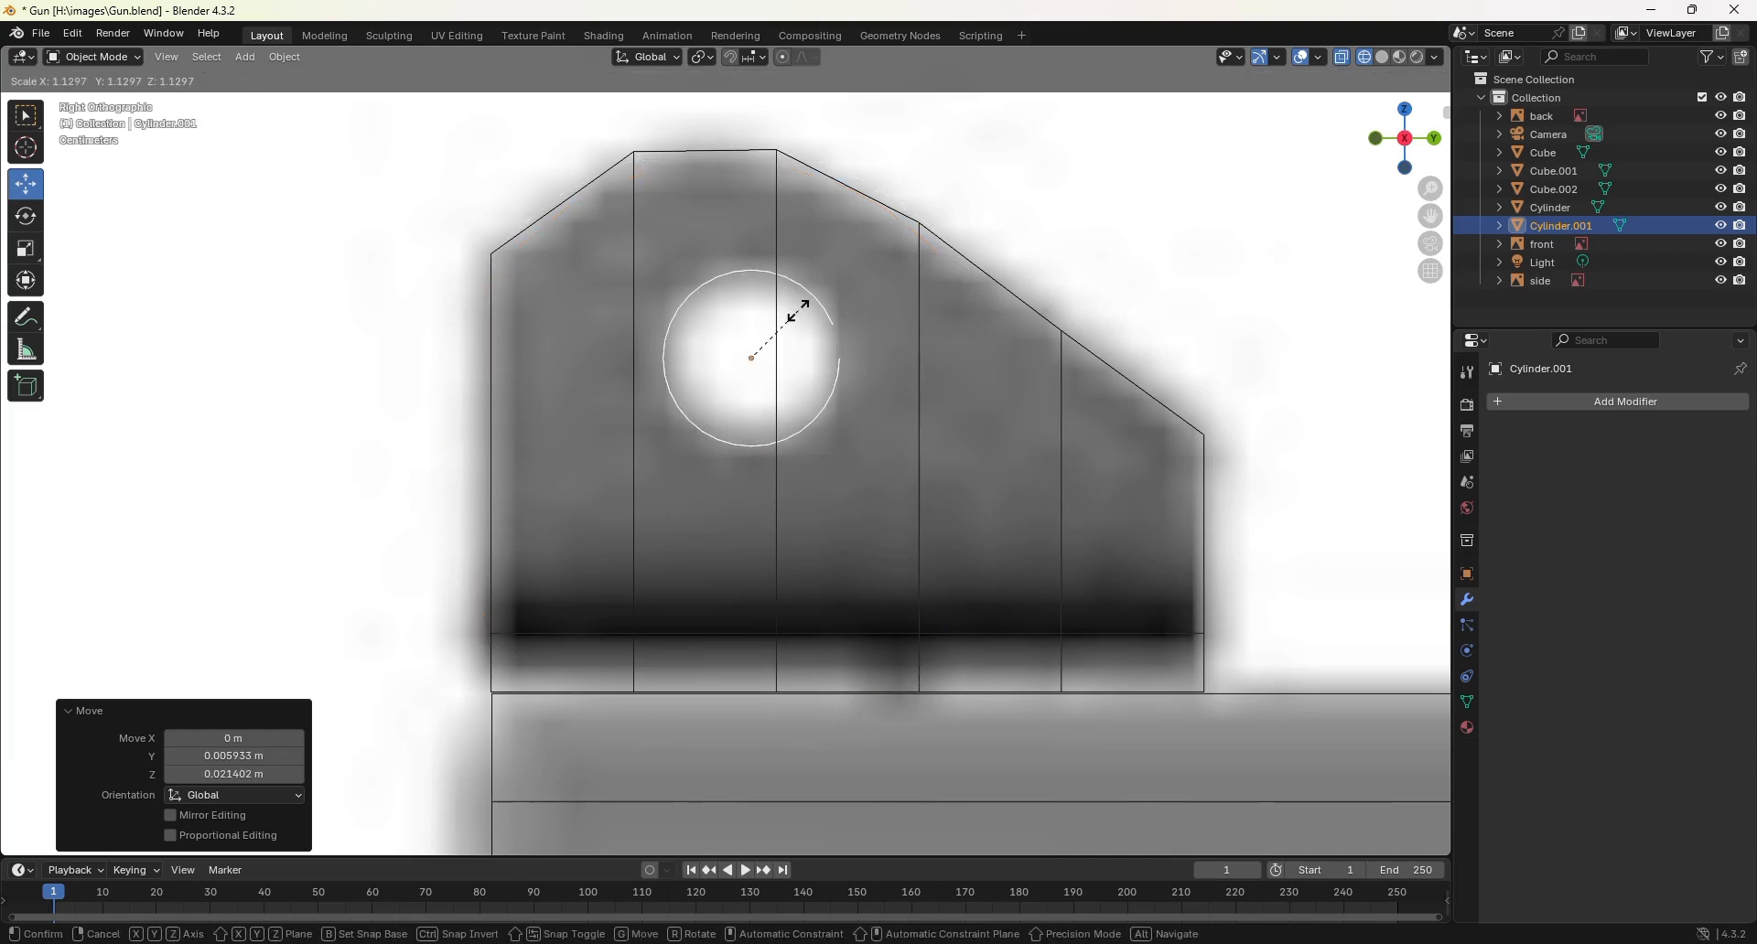
left_click(802, 309)
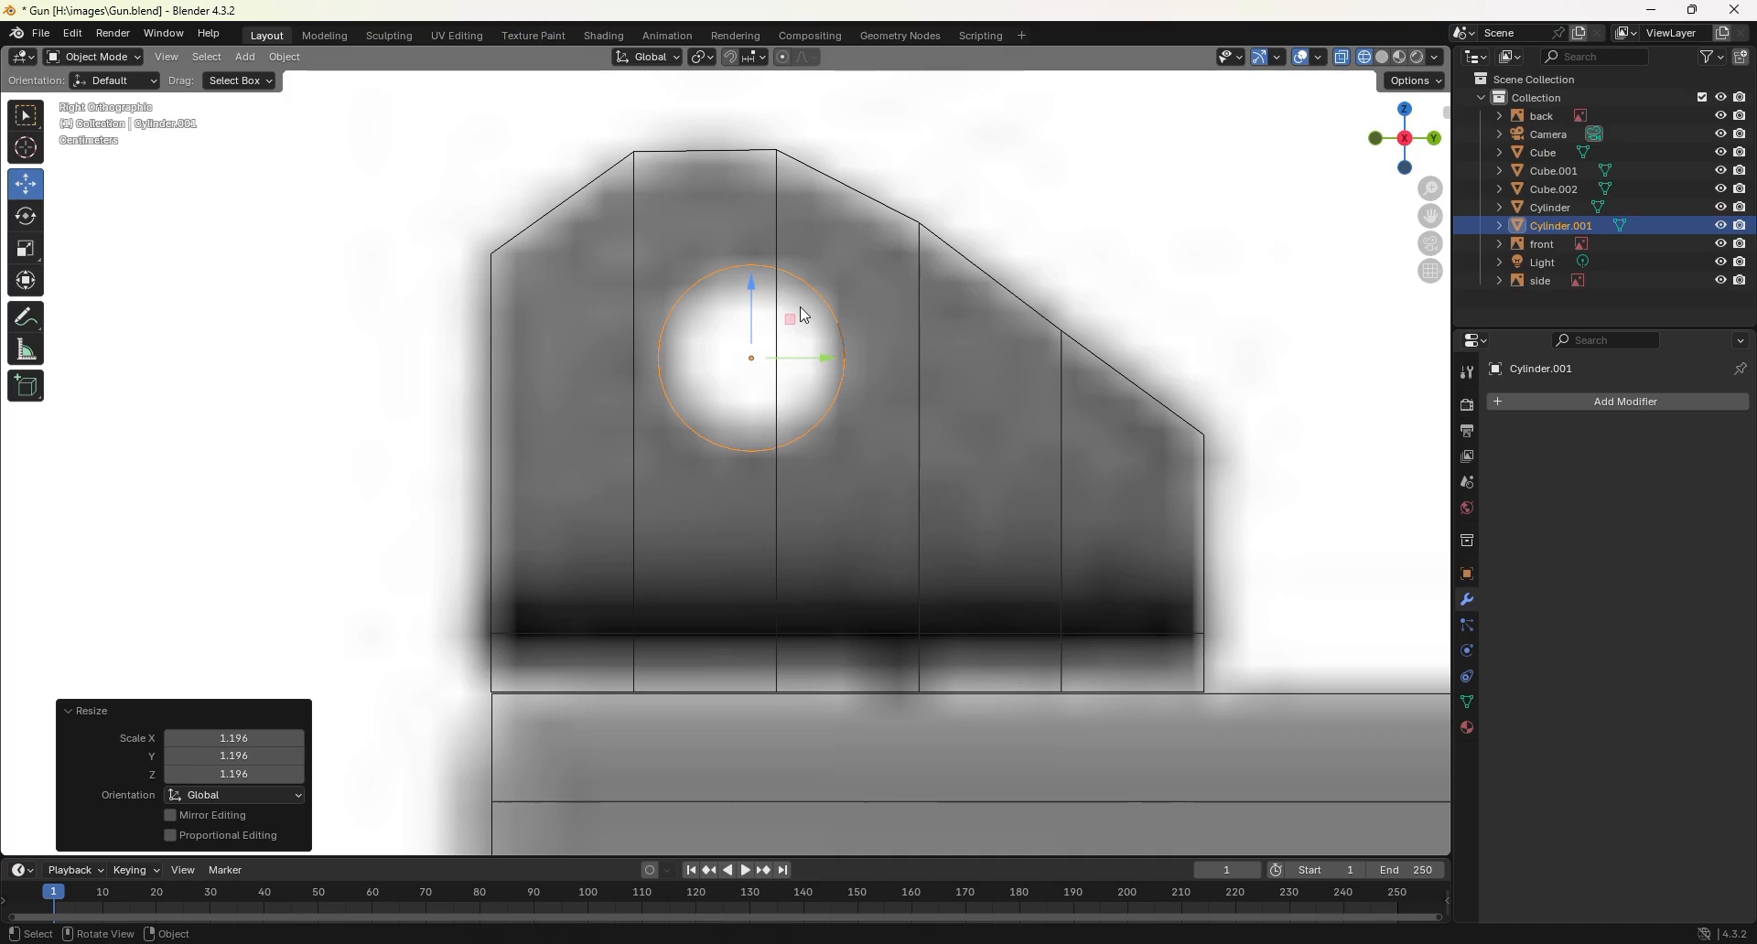
Step: Move the cylinder 0.097677 m along X in solid shading so it passes through the sight bracket plate
mouse_move(670, 365)
middle_mouse_down()
mouse_move(743, 419)
mouse_move(719, 435)
mouse_move(776, 445)
mouse_move(791, 403)
middle_mouse_up()
key("shift+z")
key("g")
key("x")
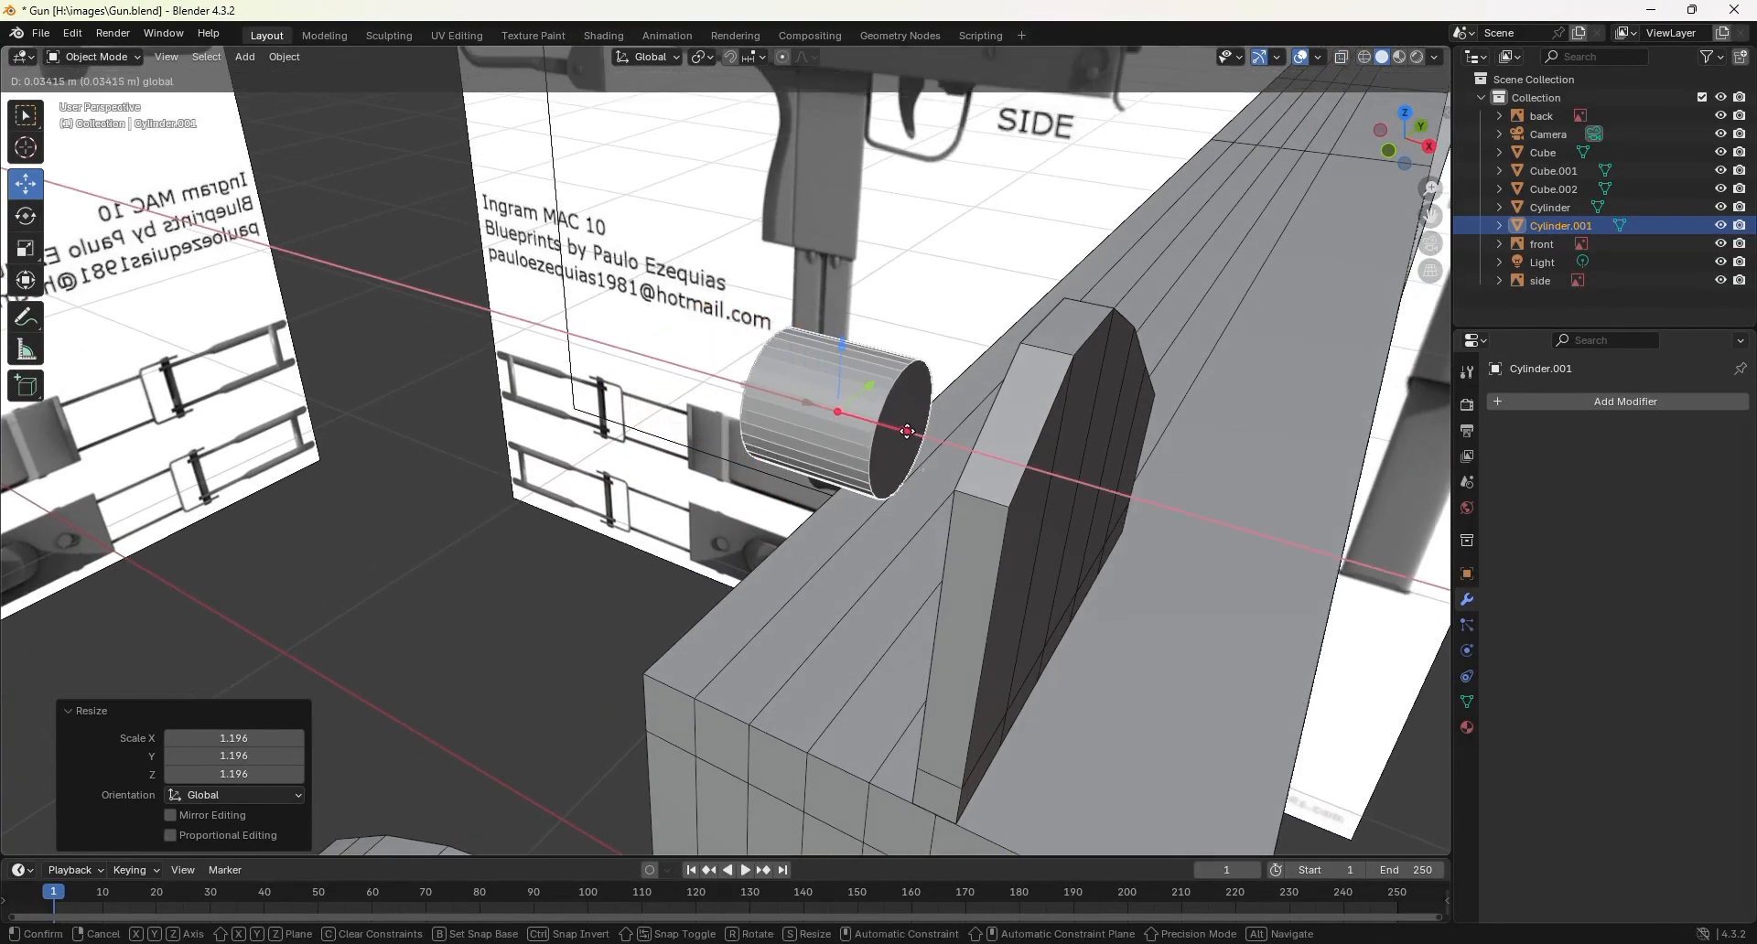
left_click(1073, 485)
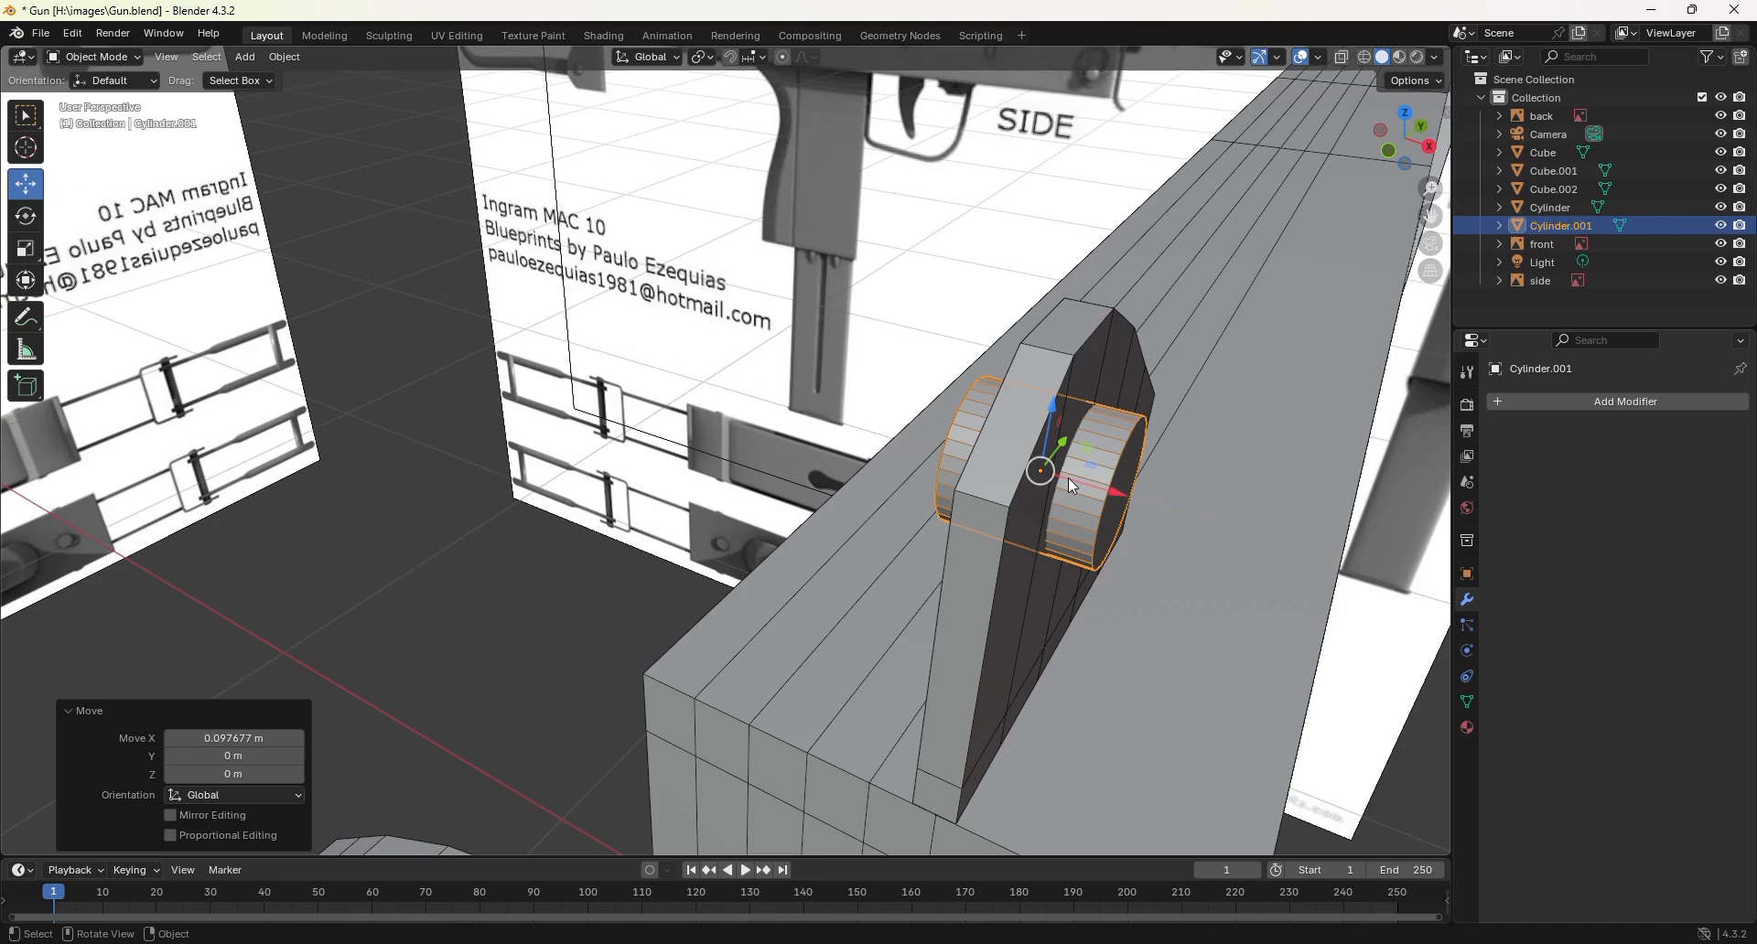
Step: Edit the bracket plate and add centred vertical loop cuts in the sections around the cylinder
middle_click_drag(1068, 477, 890, 457)
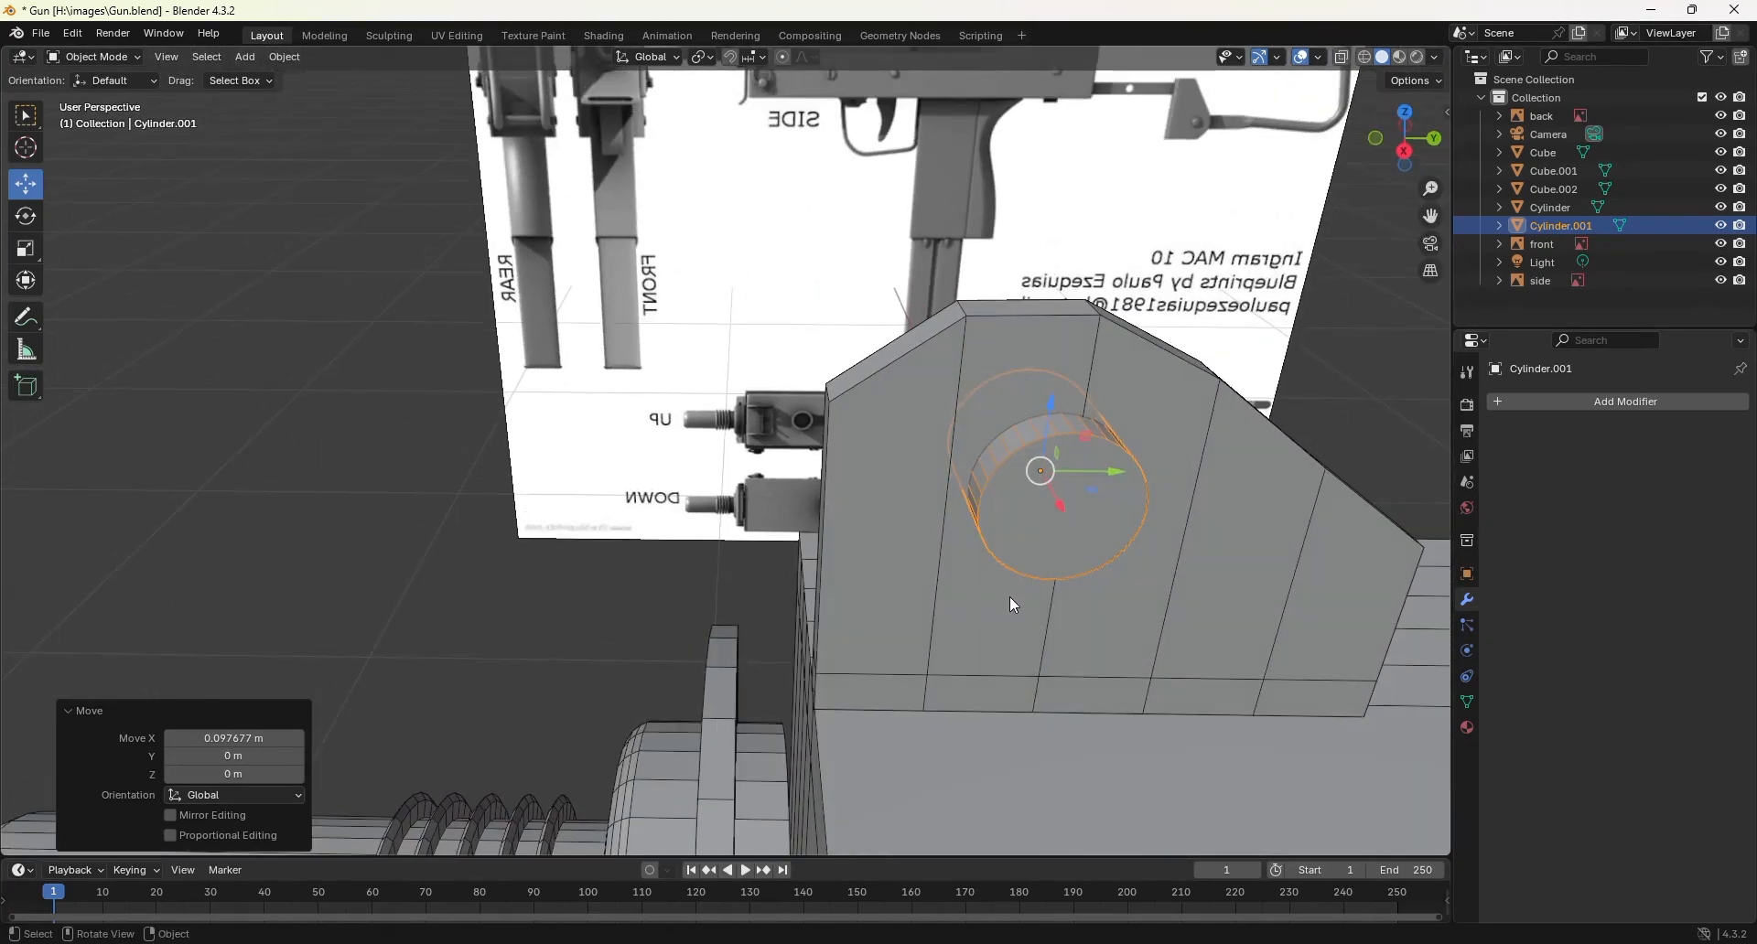
middle_click_drag(921, 477, 1084, 639)
left_click(1097, 643)
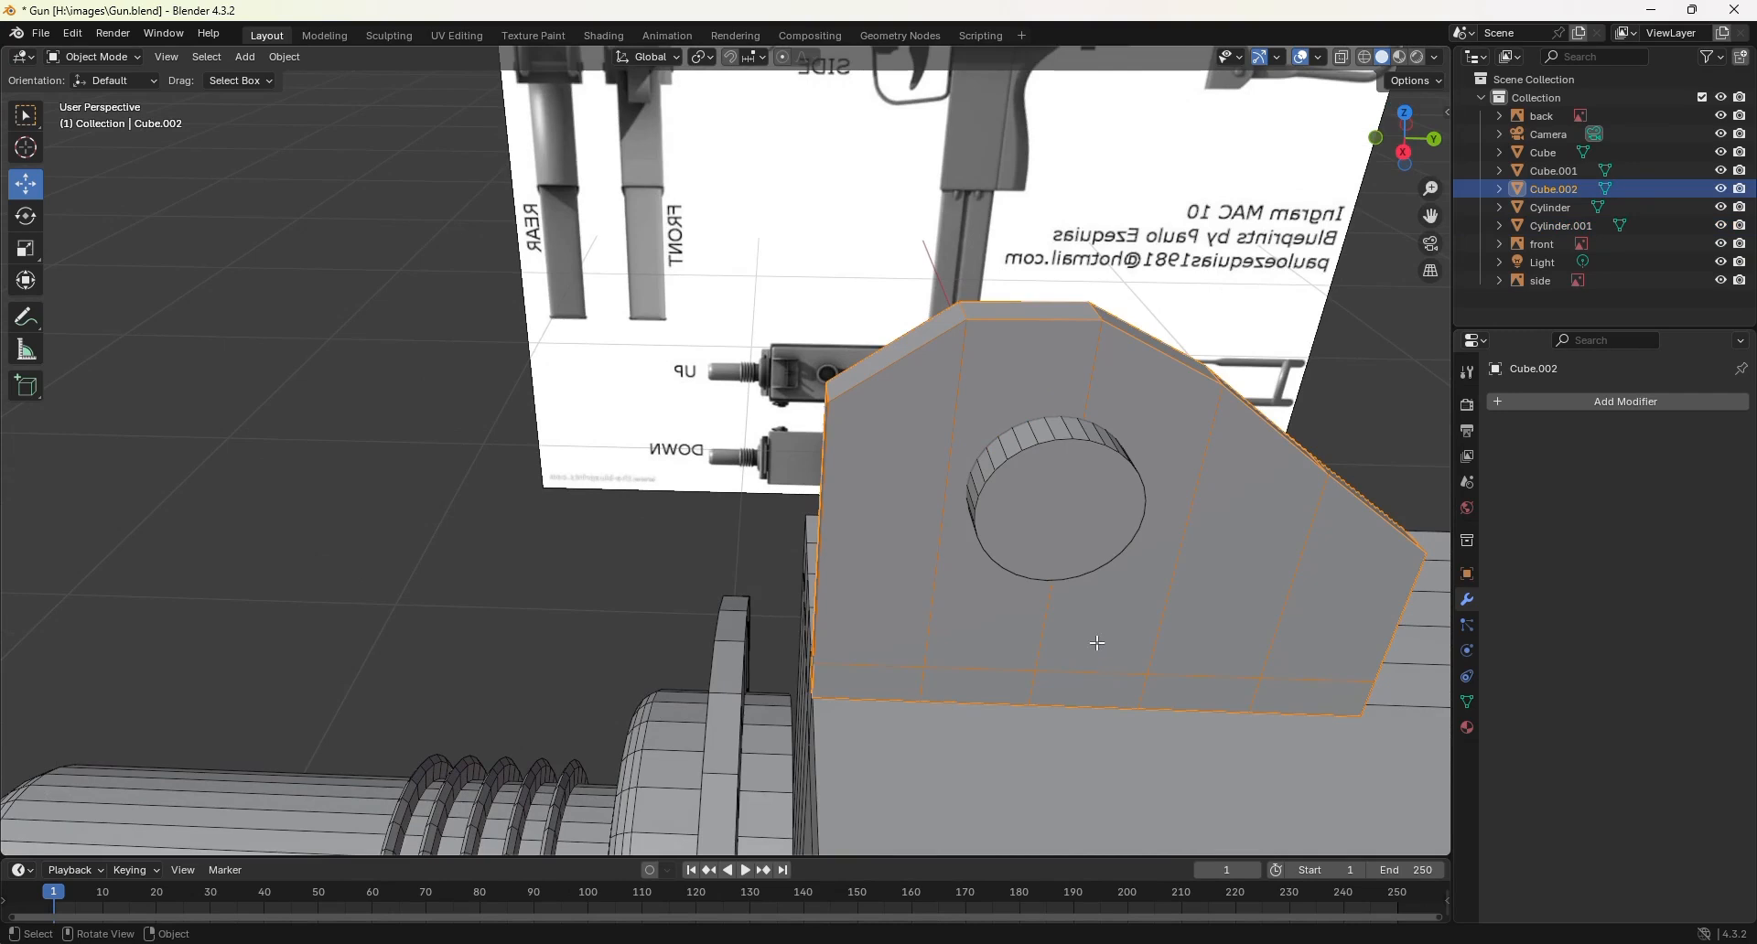
key("Tab")
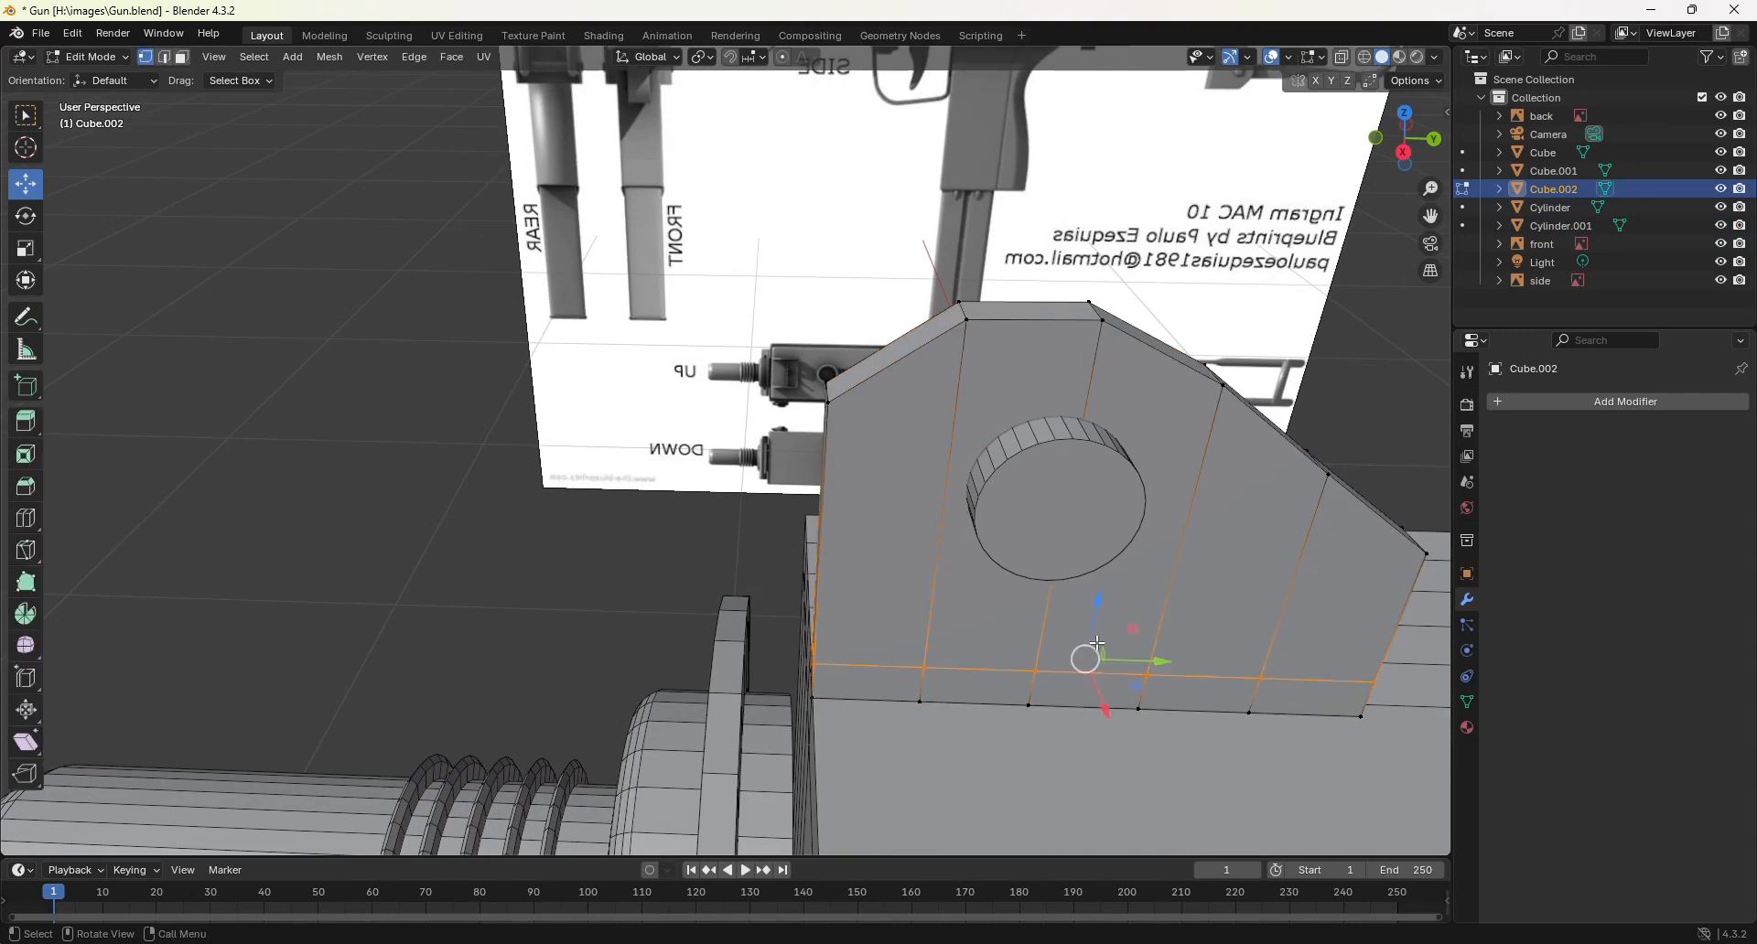
key("ctrl+r")
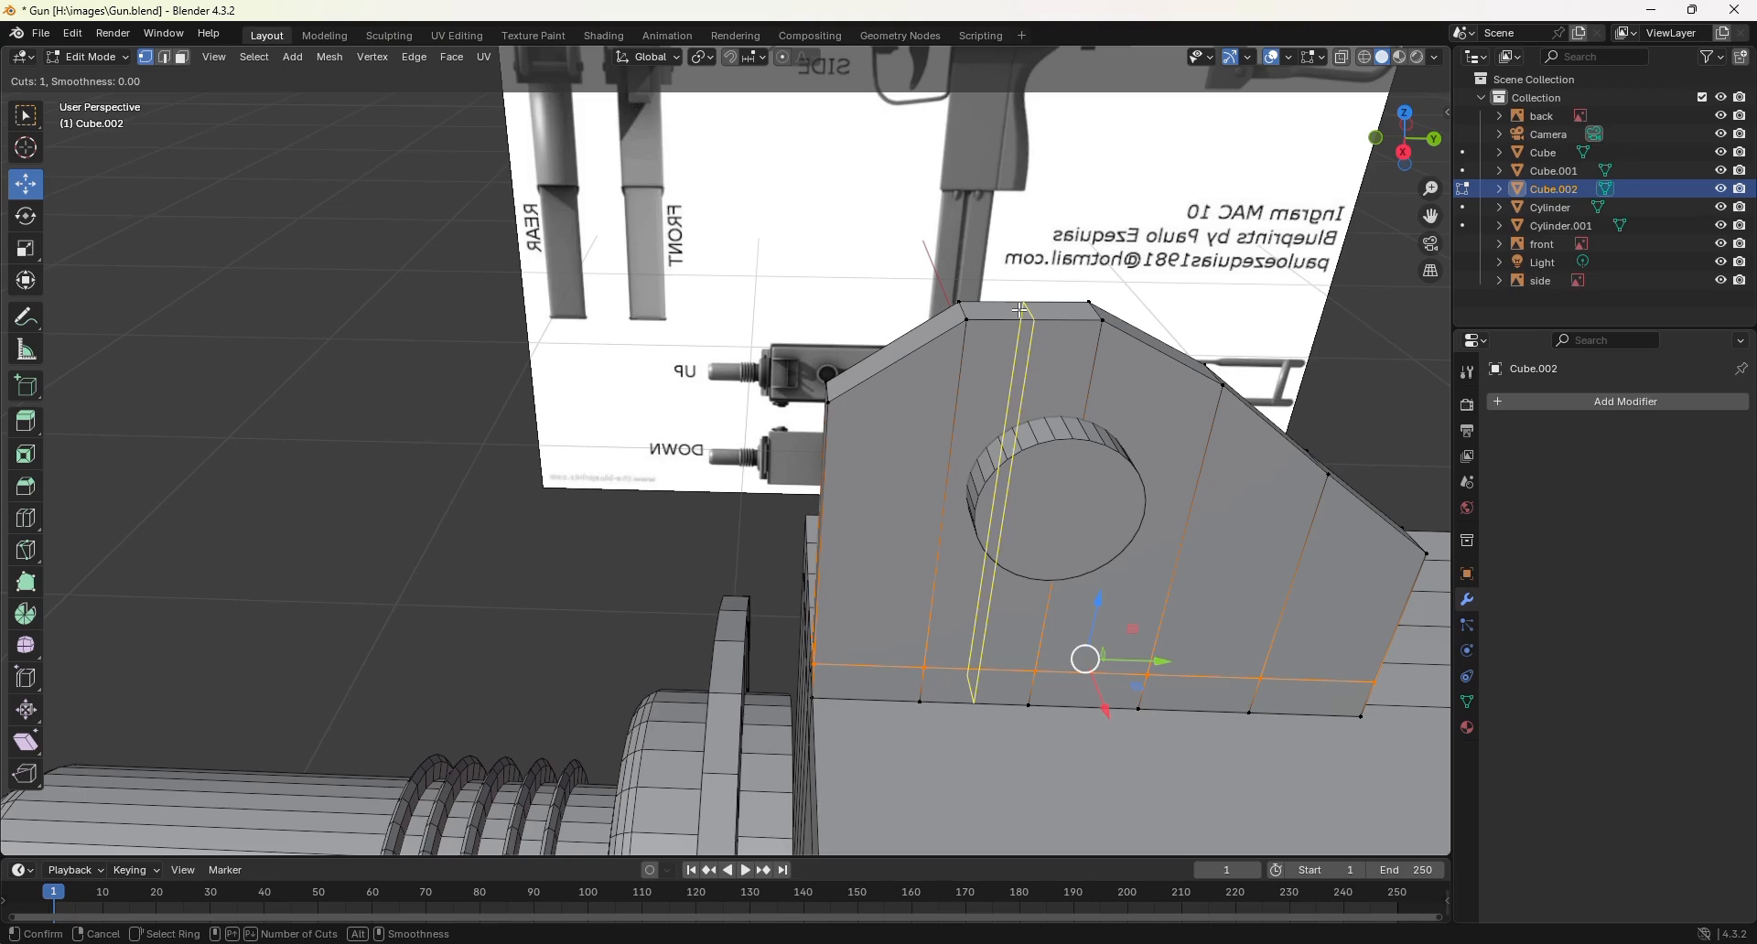
middle_click_drag(1228, 620, 1092, 547)
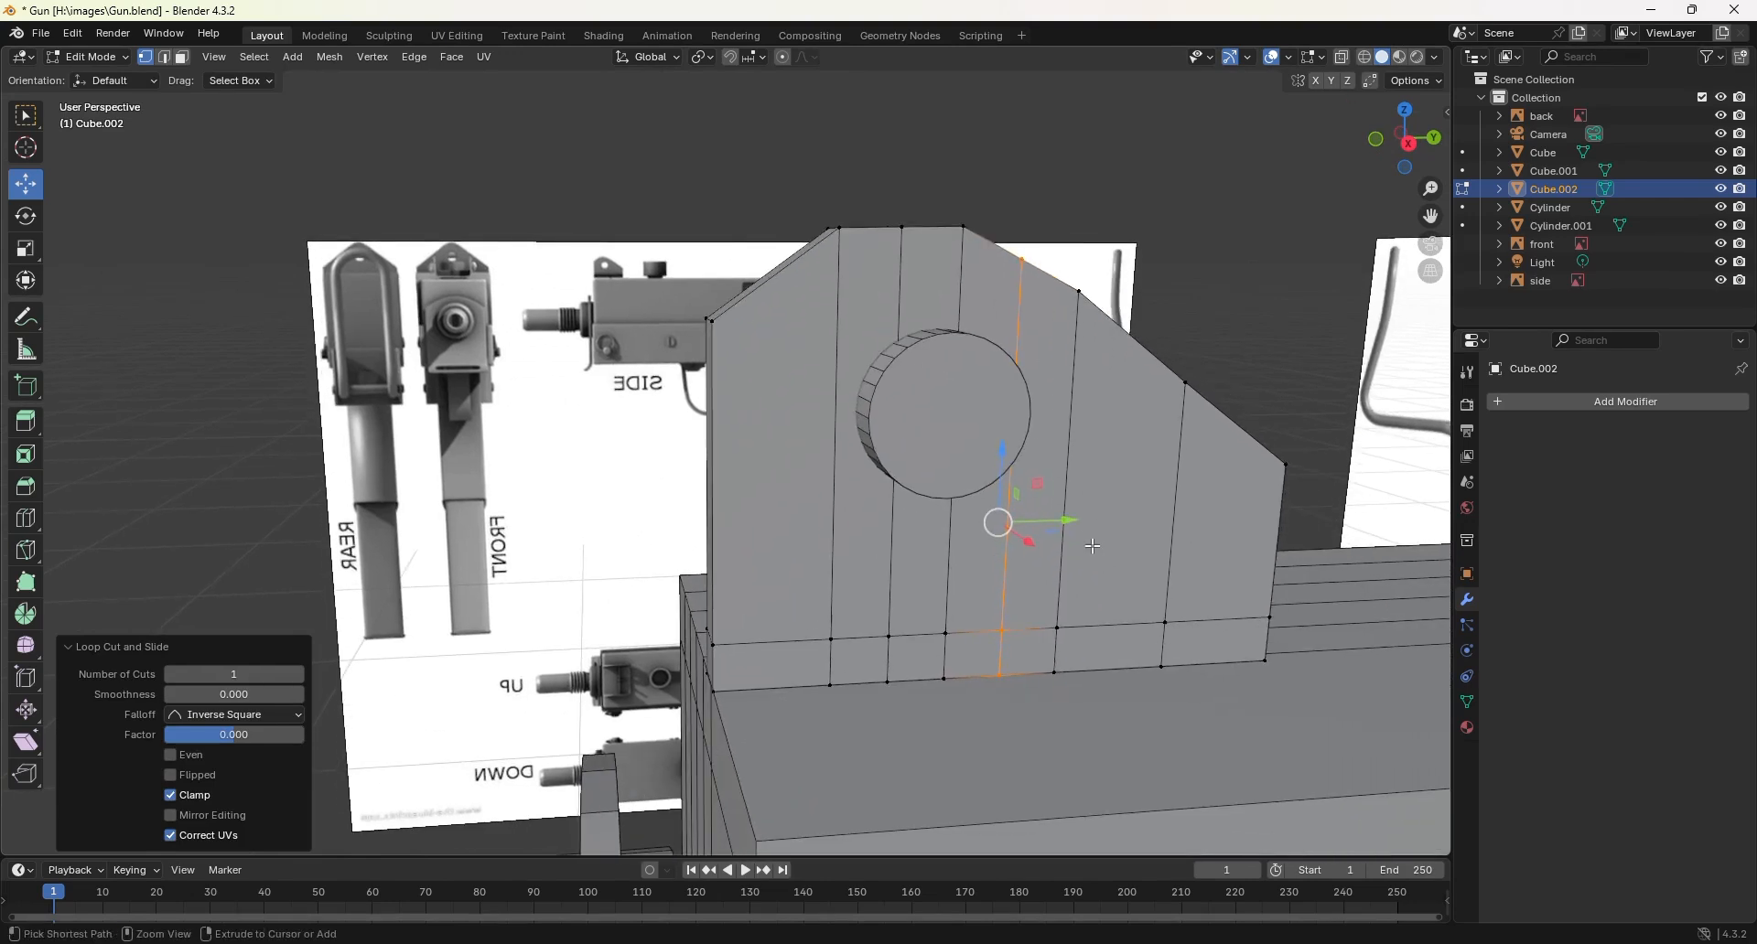
Step: Add horizontal loop cuts across the plate around the cylinder, move the selected loop 0.004474 m along Z, and leave Edit Mode
key("ctrl+r")
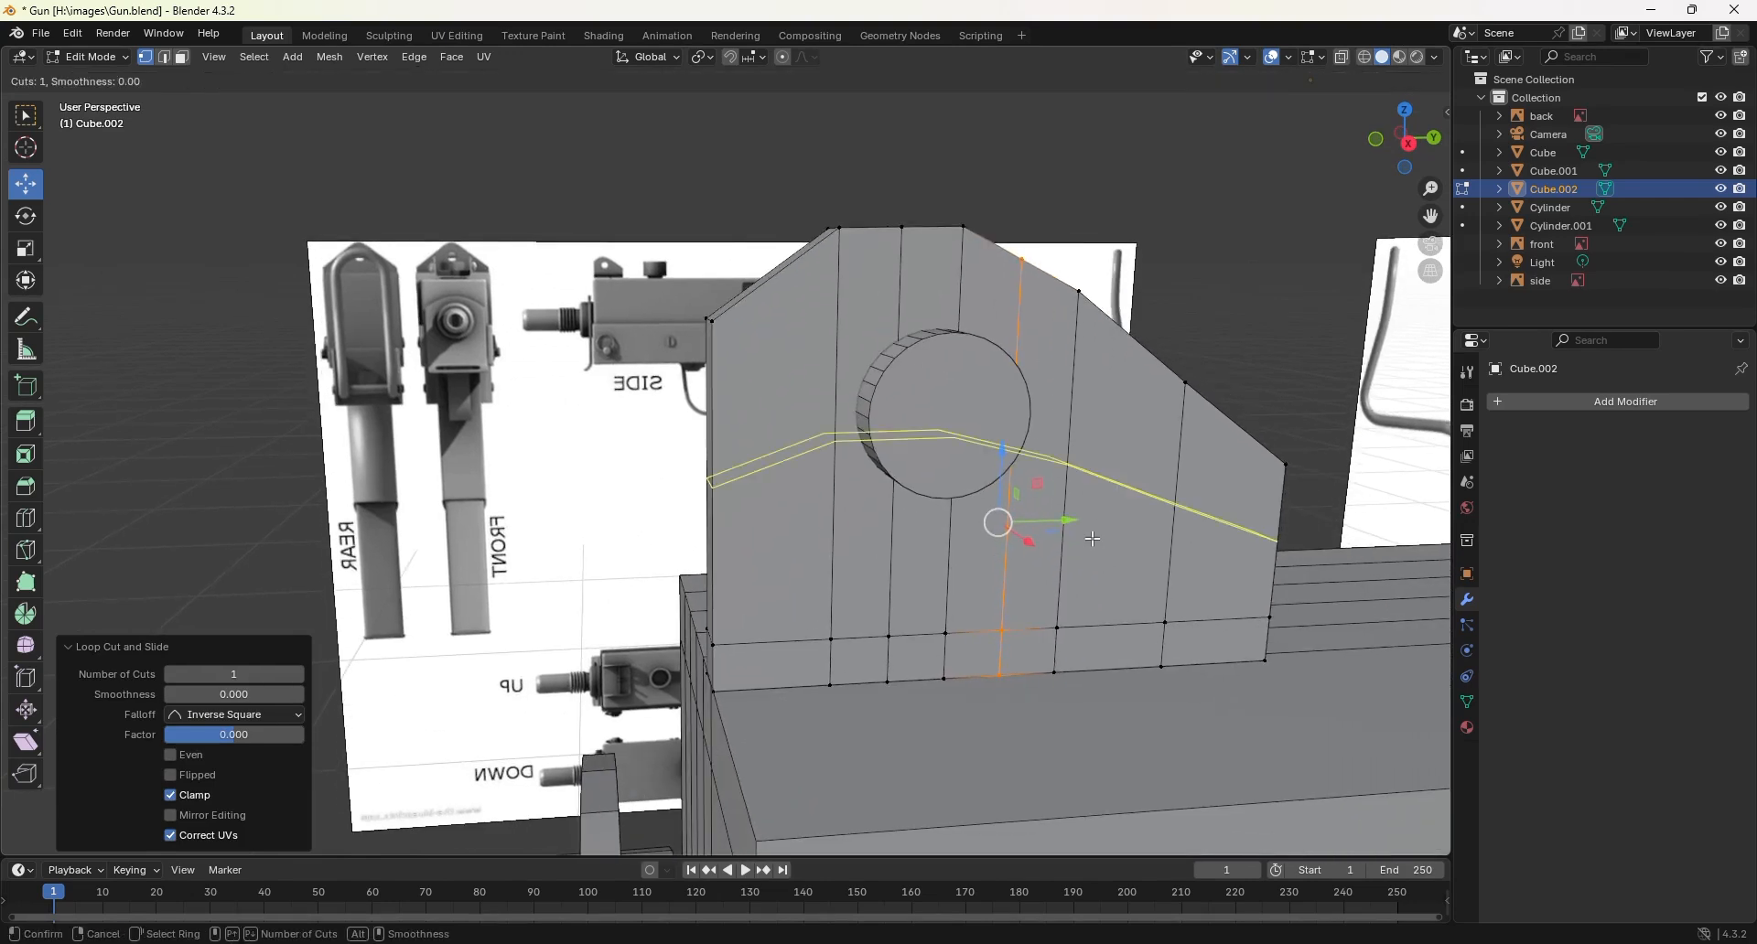
left_click(1092, 546)
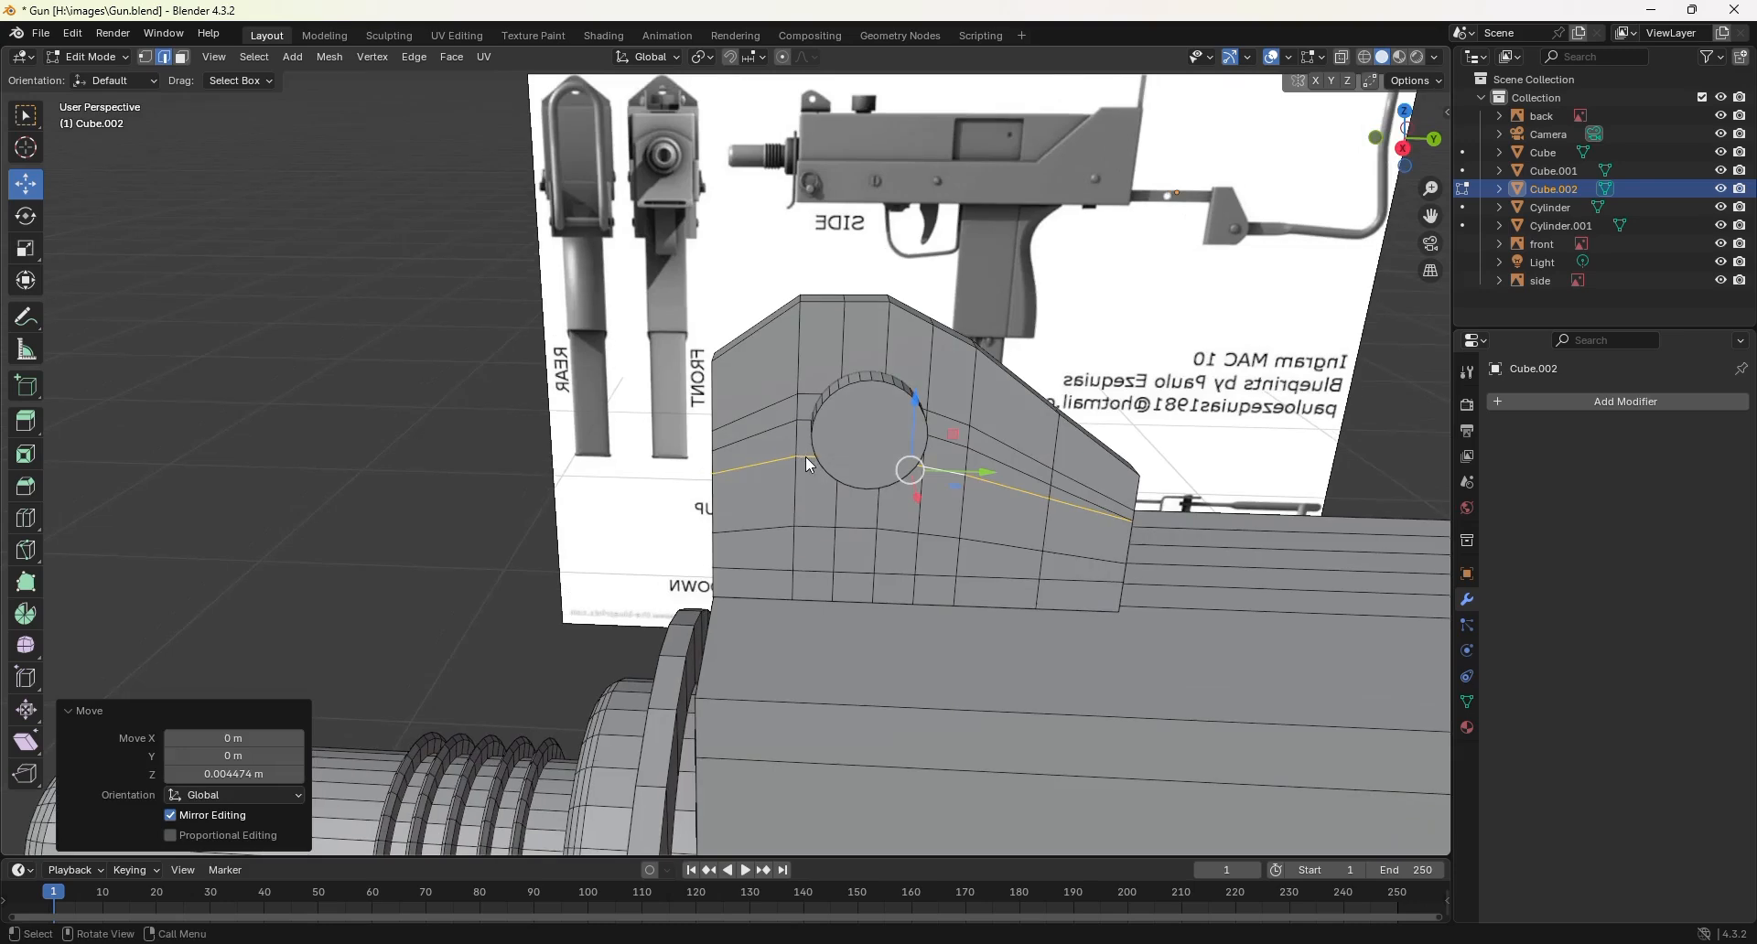
key("Tab")
Step: Add a Boolean modifier to the plate, set to Difference with Cylinder.001 as its object, and apply it
mouse_move(972, 470)
middle_mouse_down()
mouse_move(1066, 522)
mouse_move(985, 460)
middle_mouse_up()
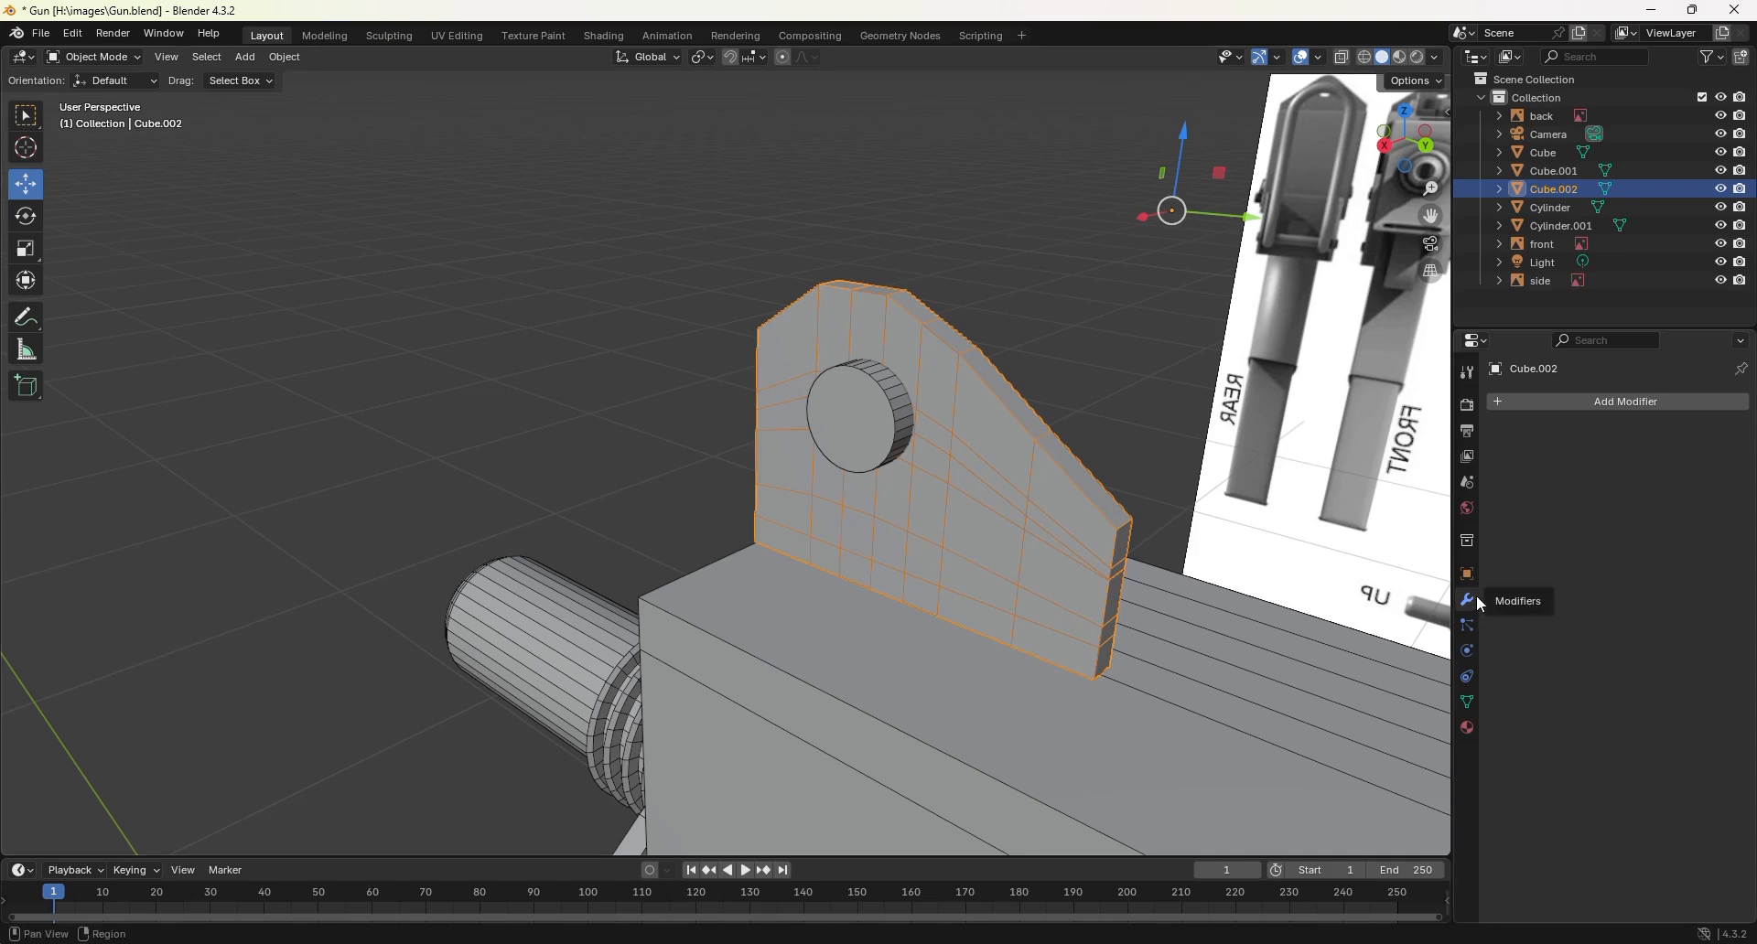
left_click(1594, 404)
mouse_move(1596, 404)
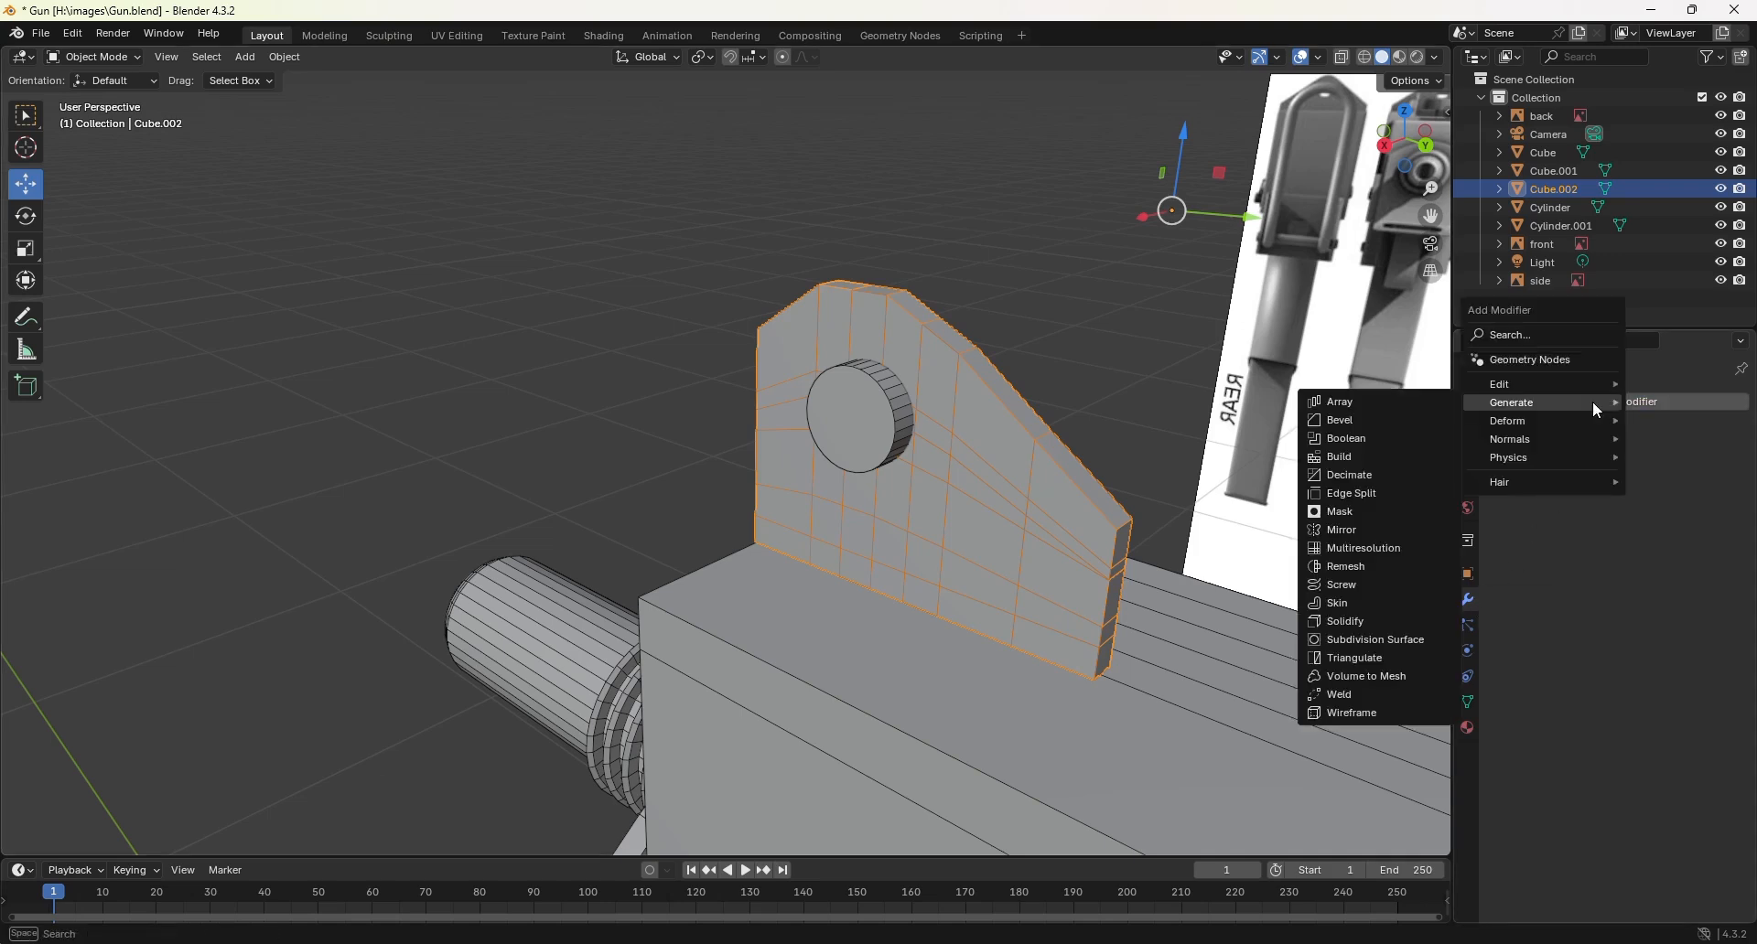
left_click(1406, 442)
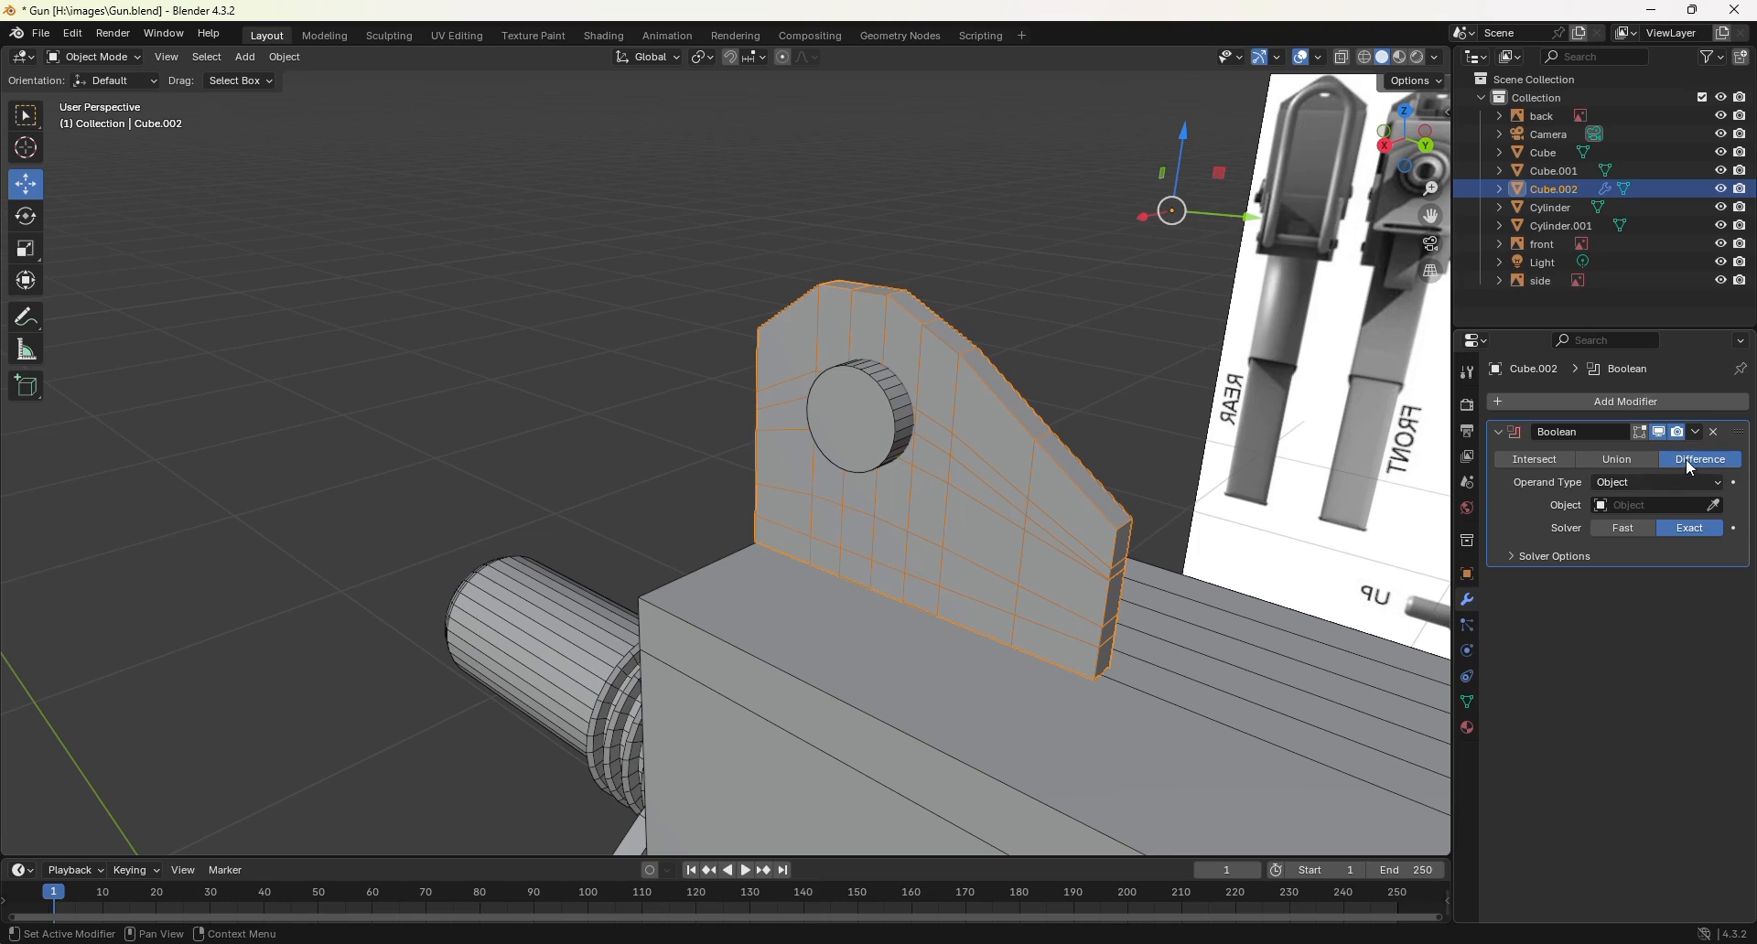
left_click(1638, 506)
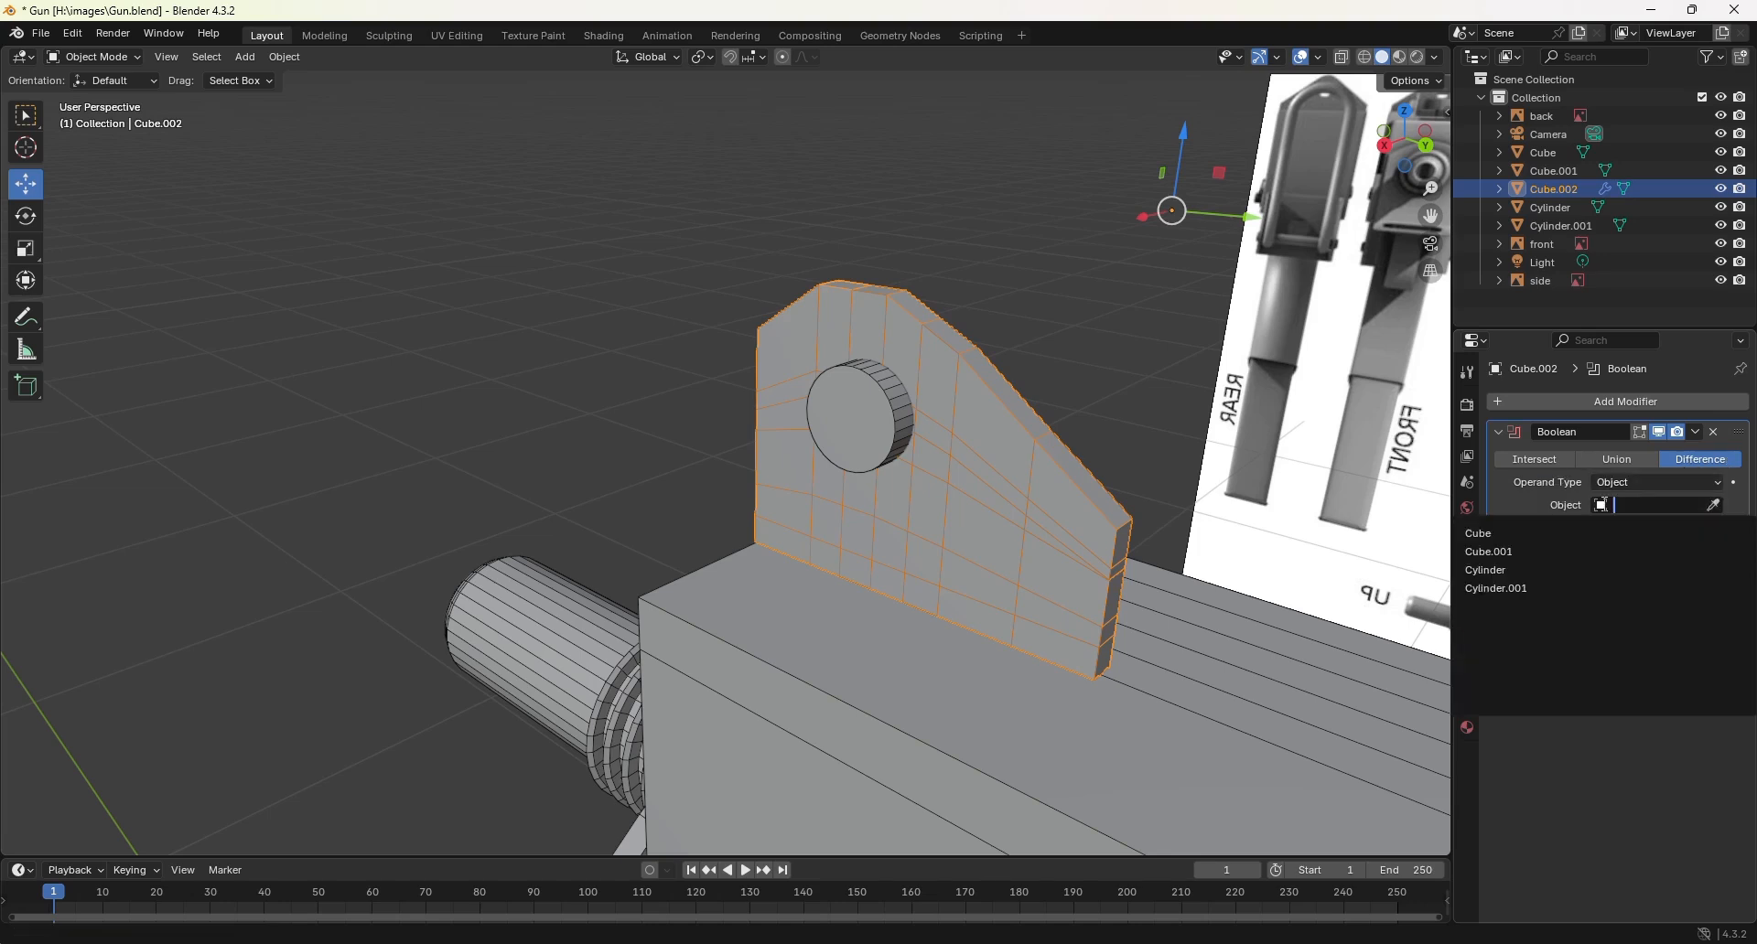
left_click(1541, 589)
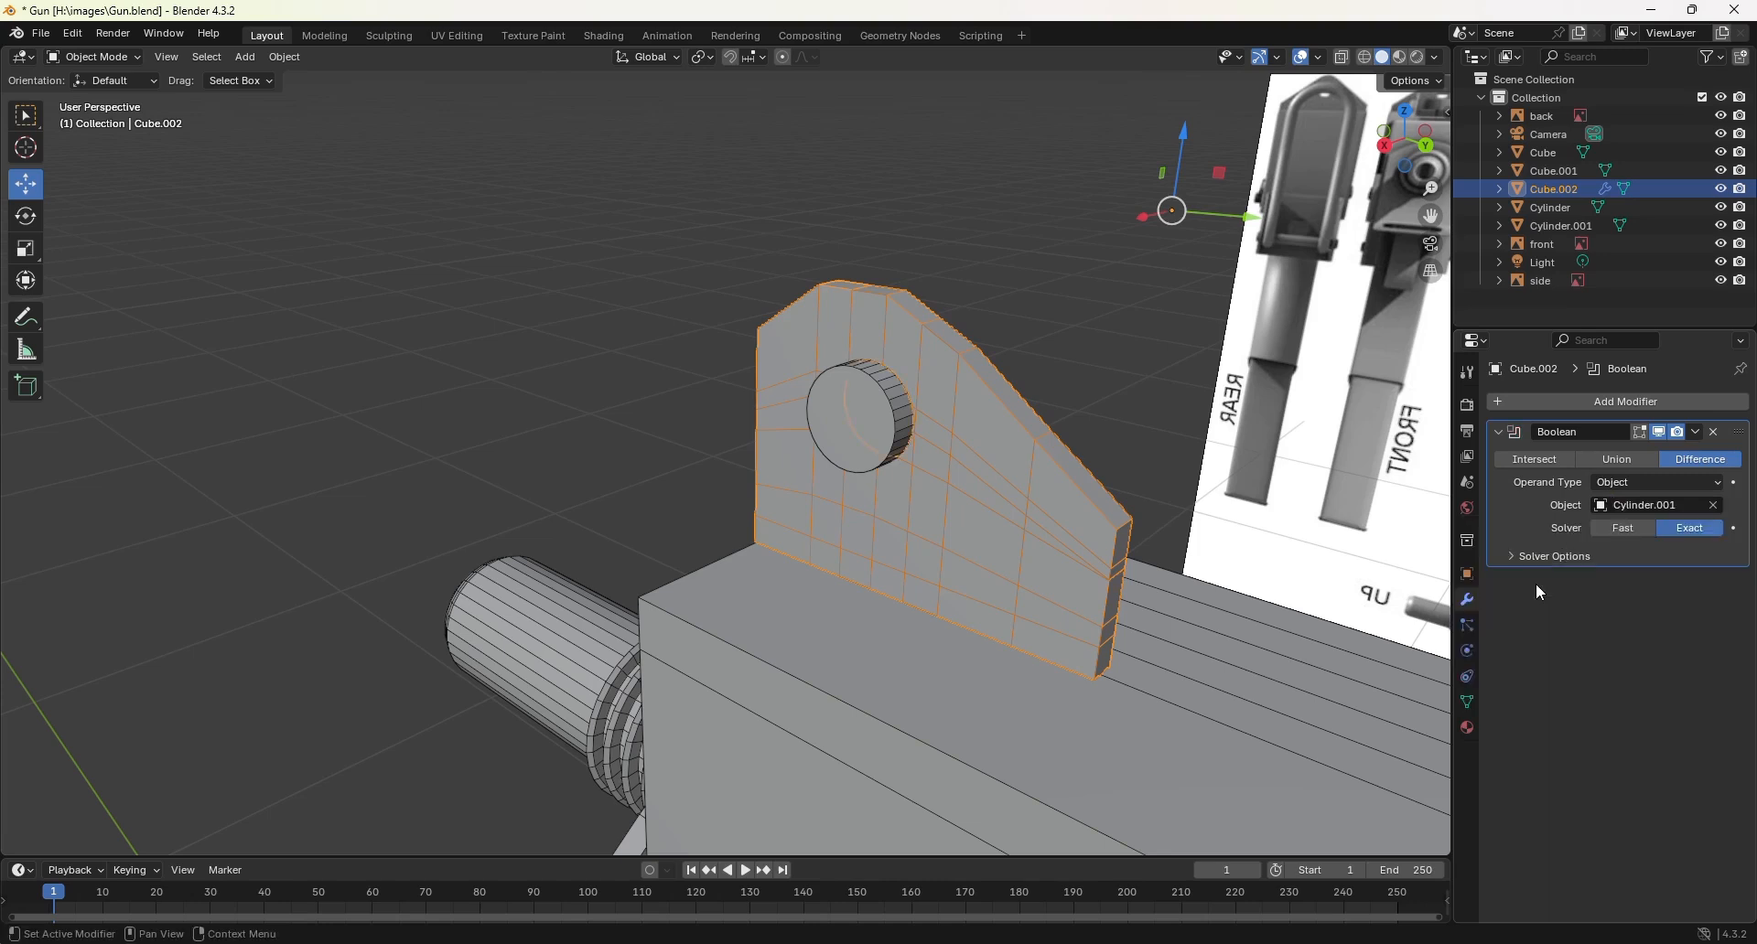
left_click(1696, 431)
left_click(1634, 453)
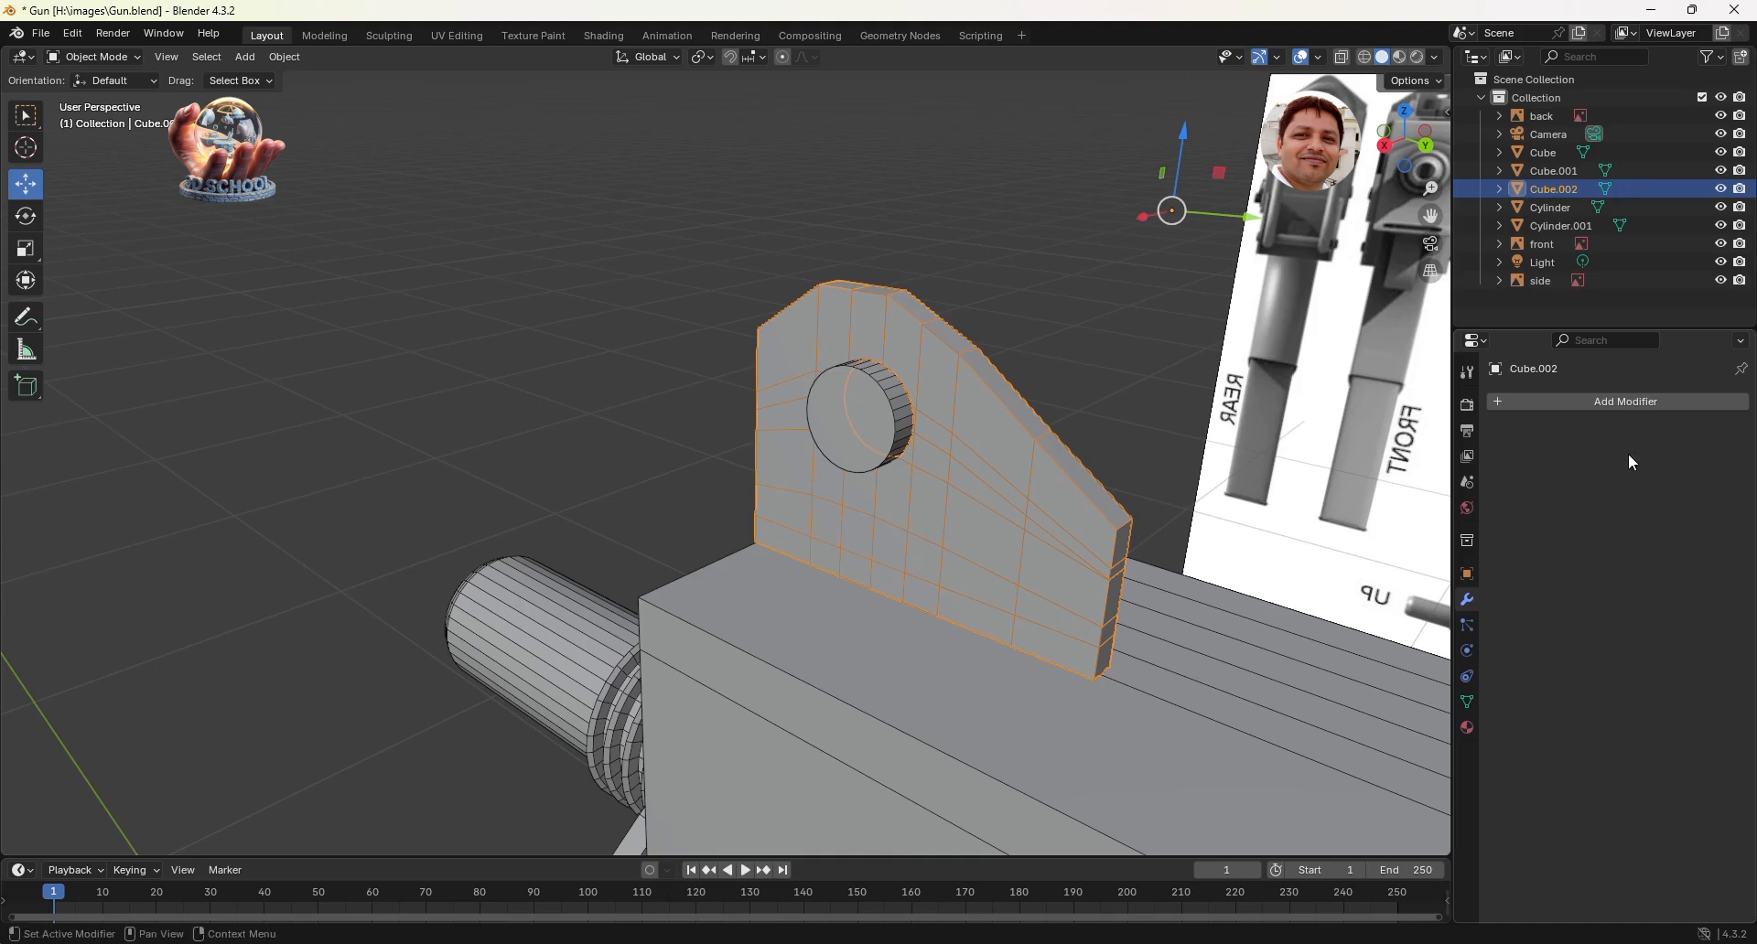
Step: Delete the cutter cylinder from the plate's hole
middle_click_drag(1053, 435, 852, 432)
left_click(856, 439)
key("x")
left_click(853, 434)
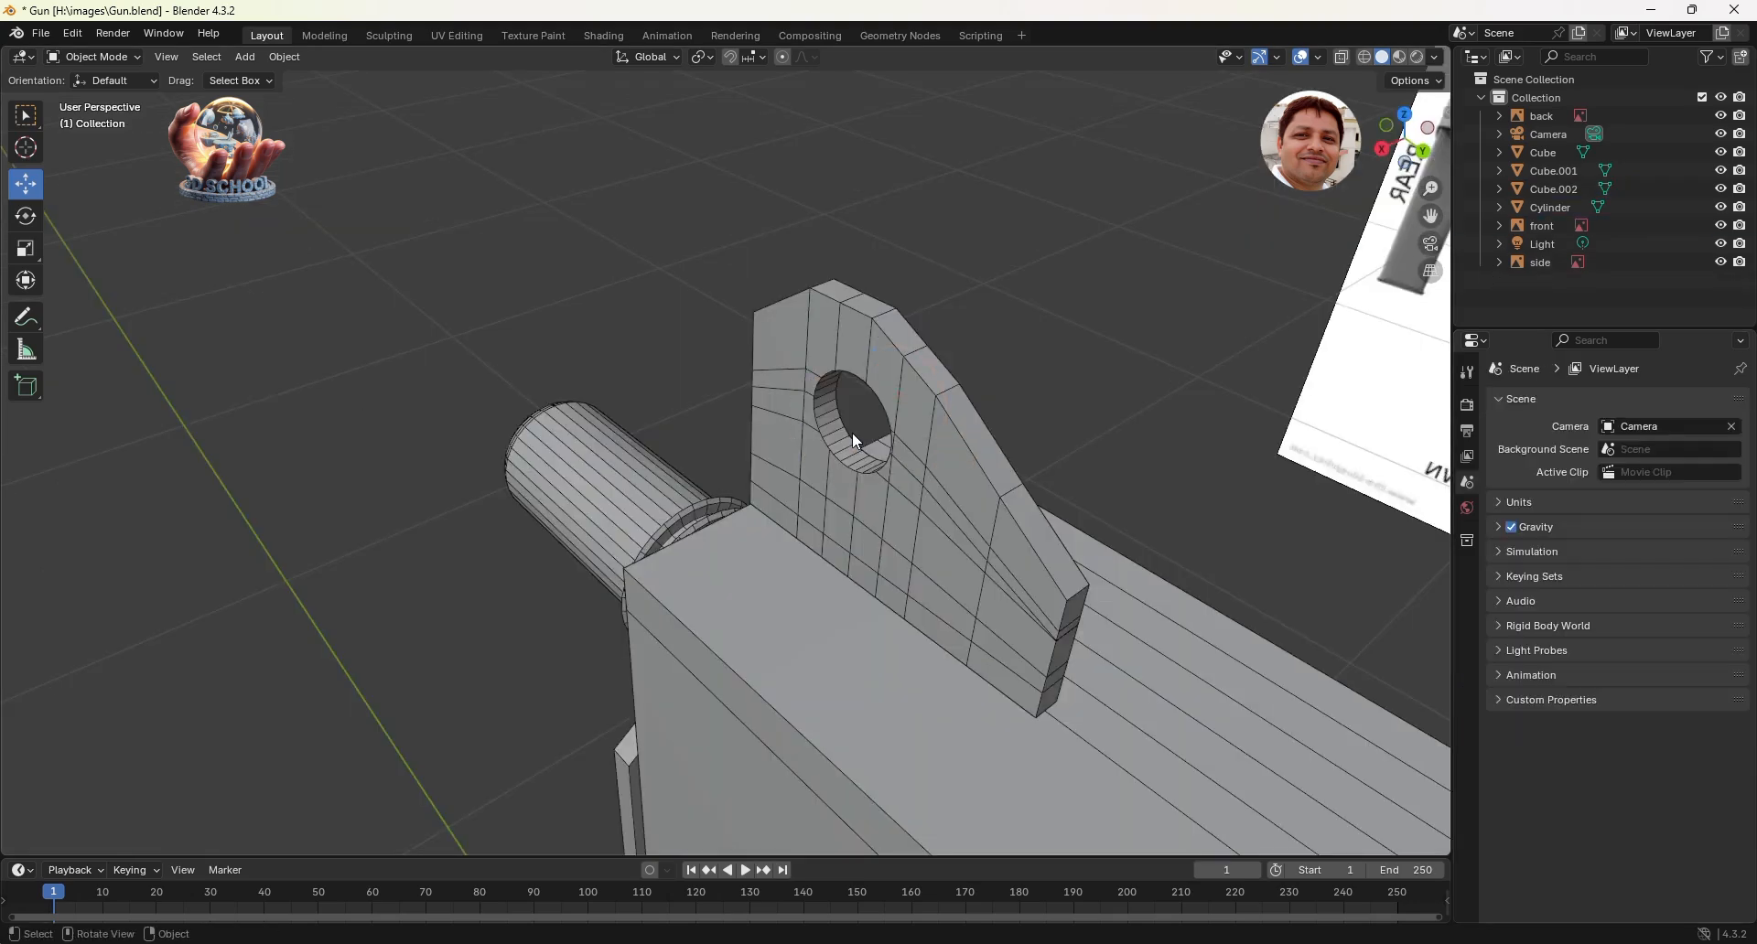
Step: Add three centred vertical loop cuts to the plate, two in its sloping rear sections and one in its front section
middle_click_drag(853, 440, 941, 406)
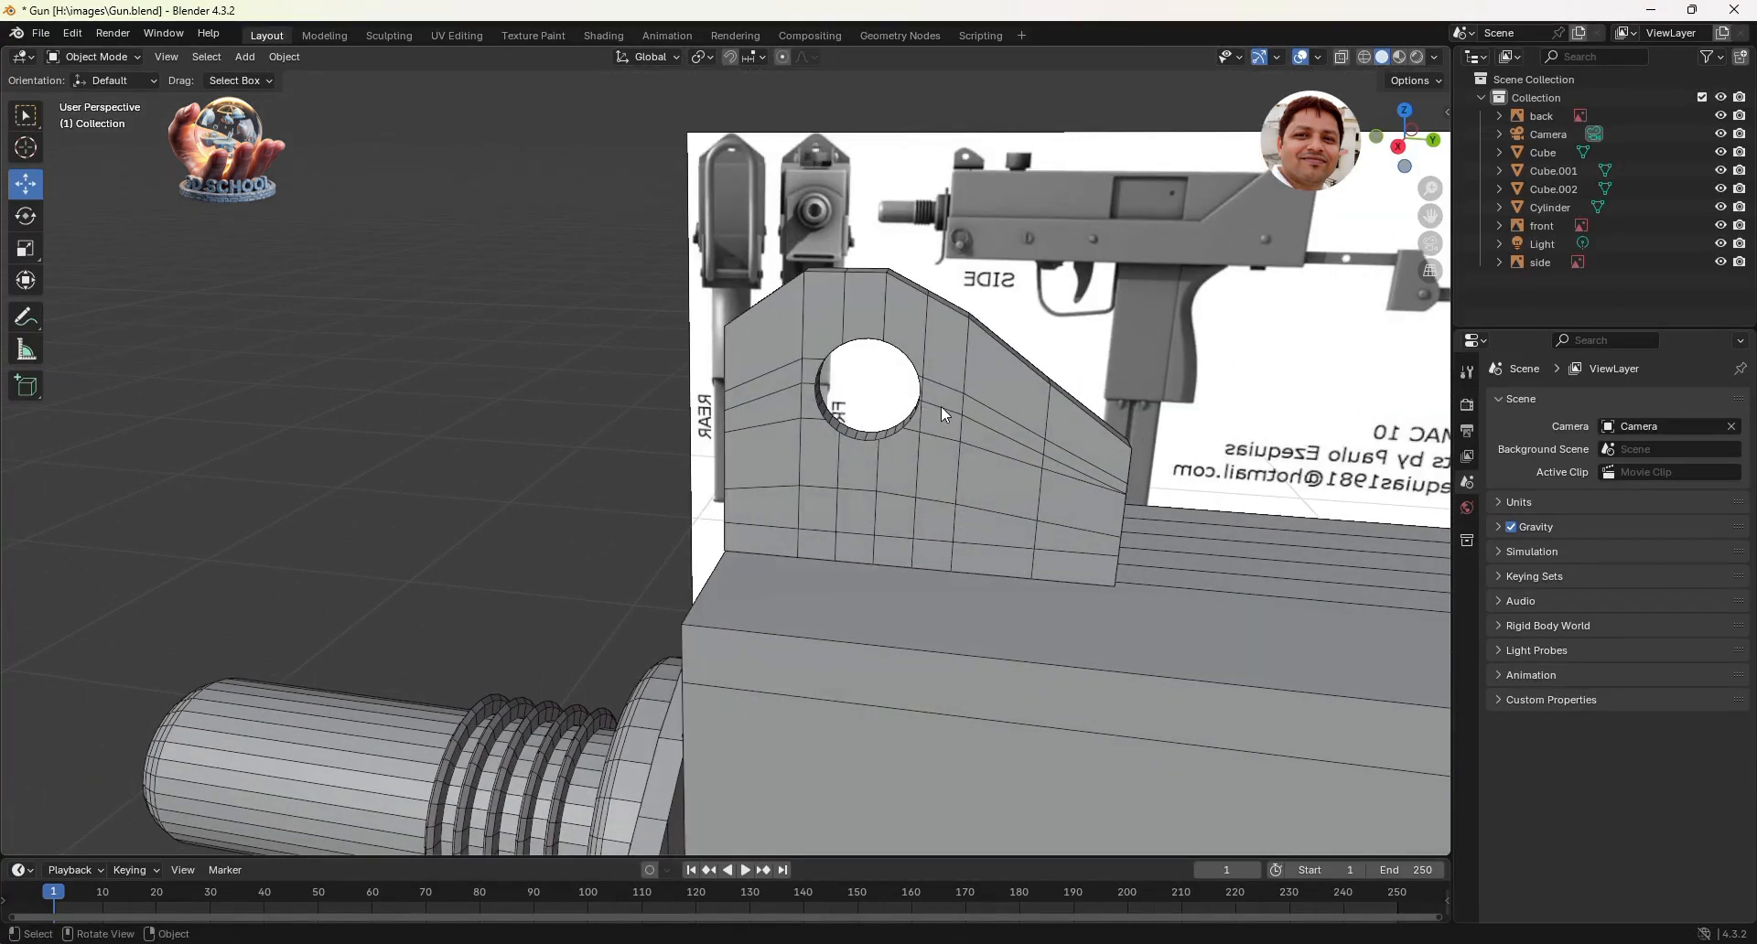
left_click(952, 406)
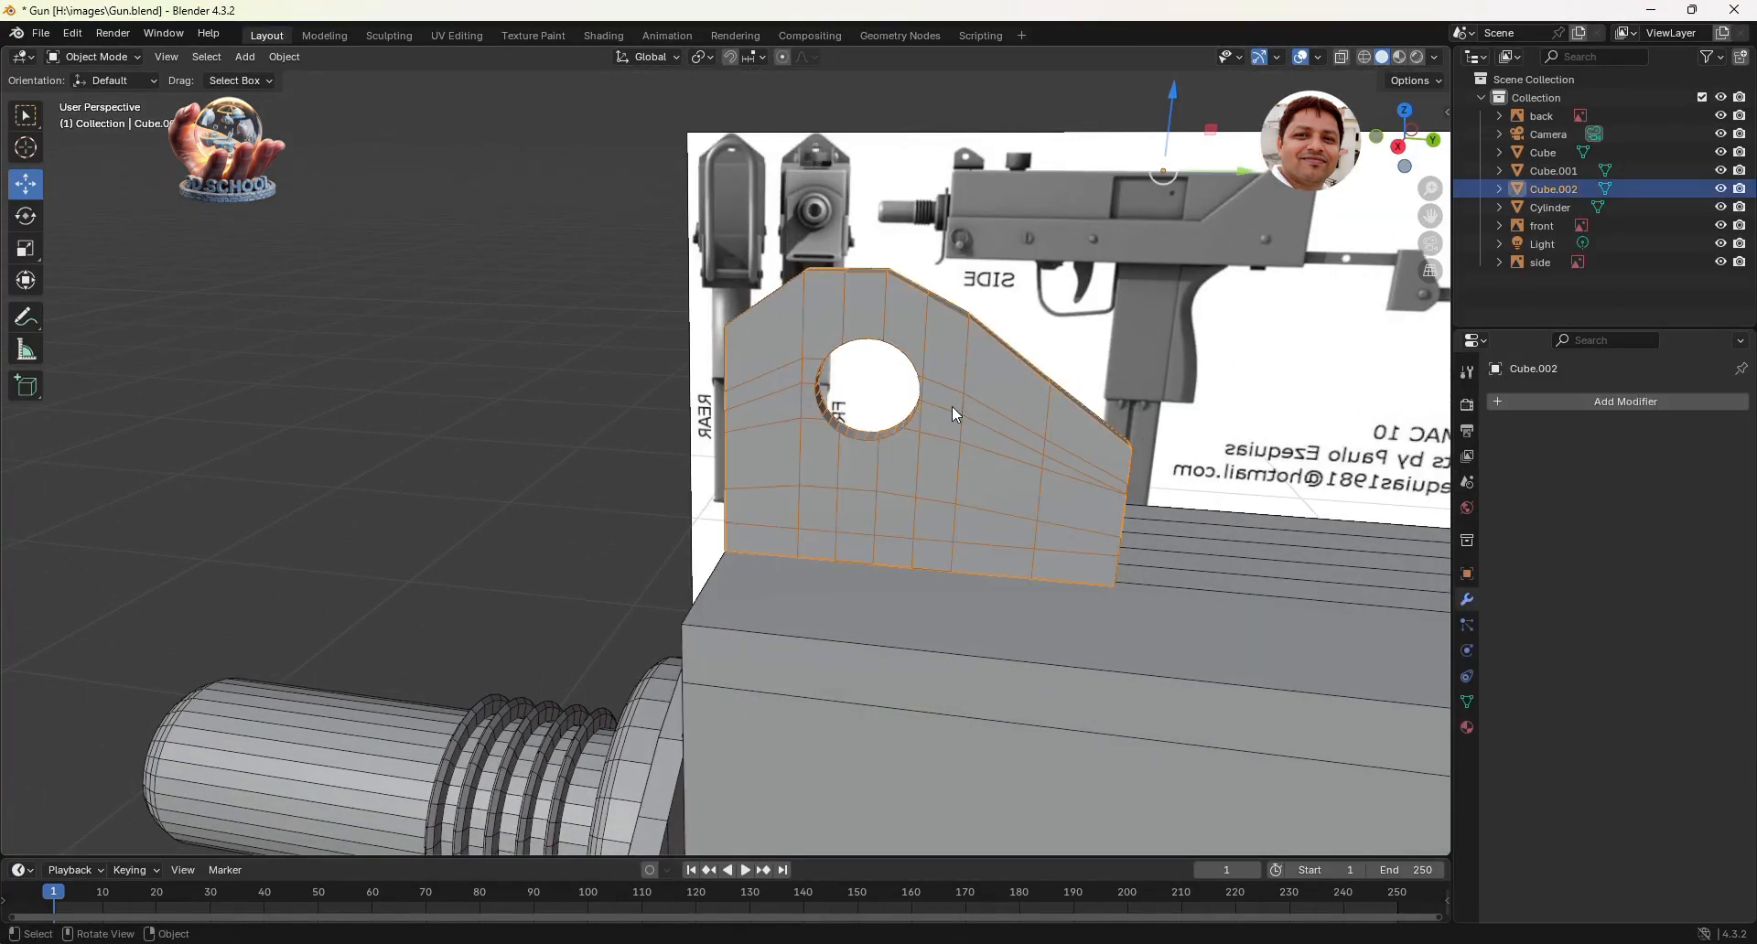
key("Tab")
key("ctrl+r")
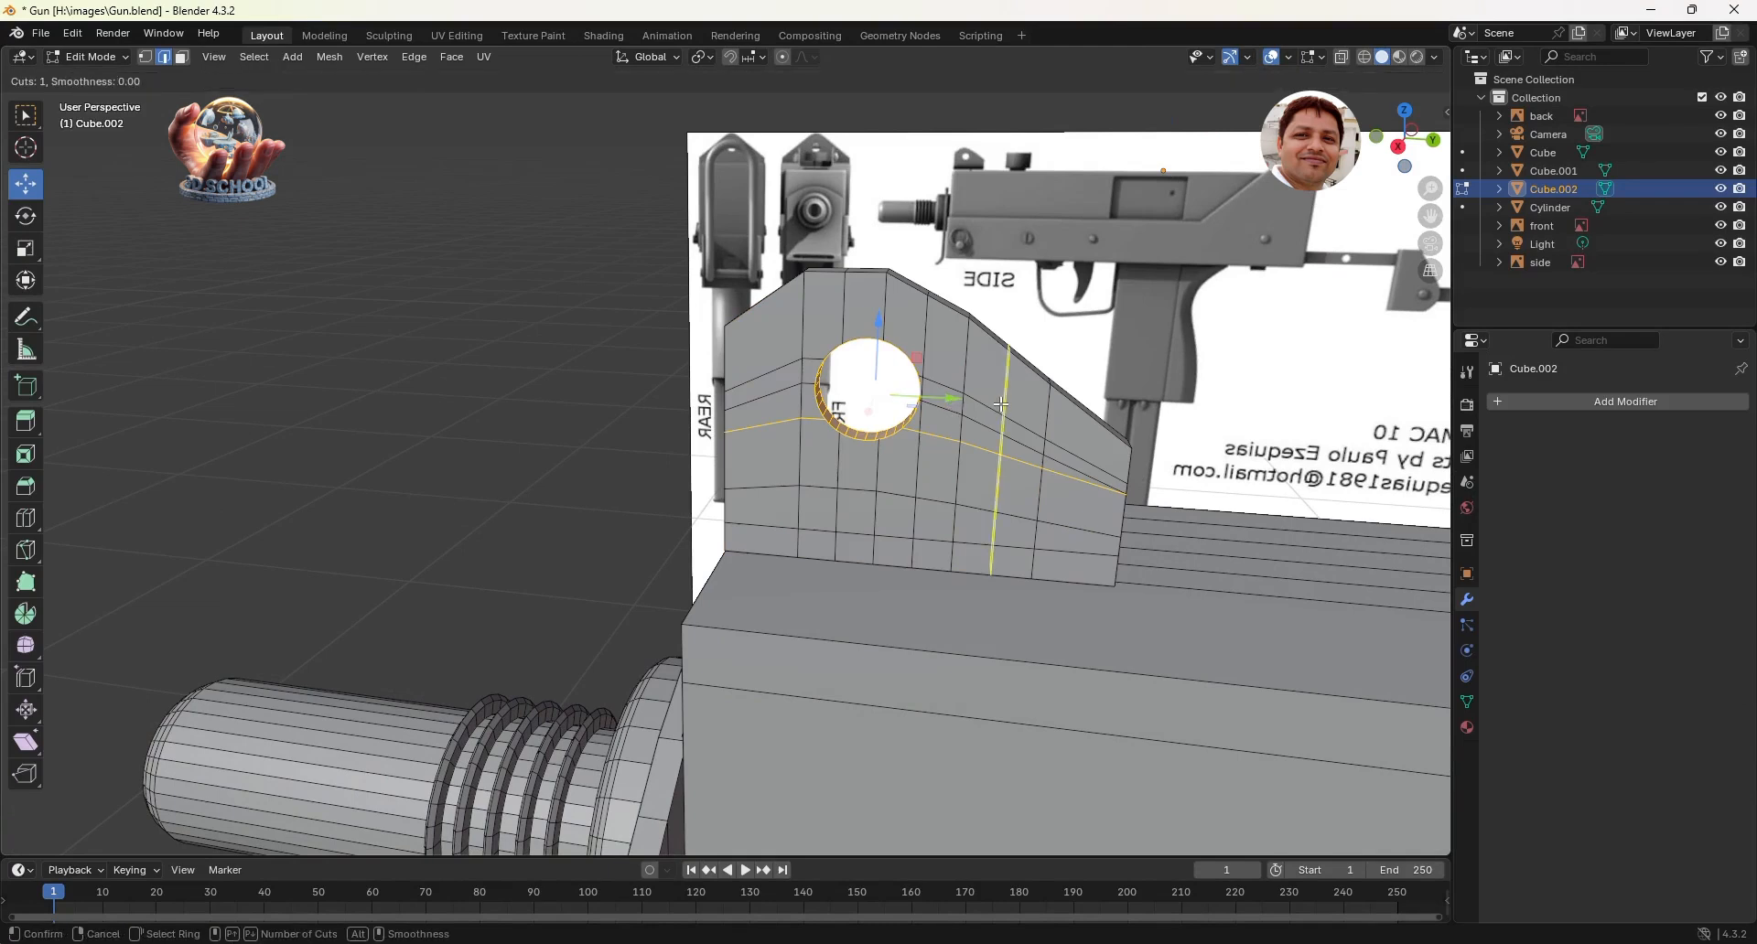
left_click(1000, 403)
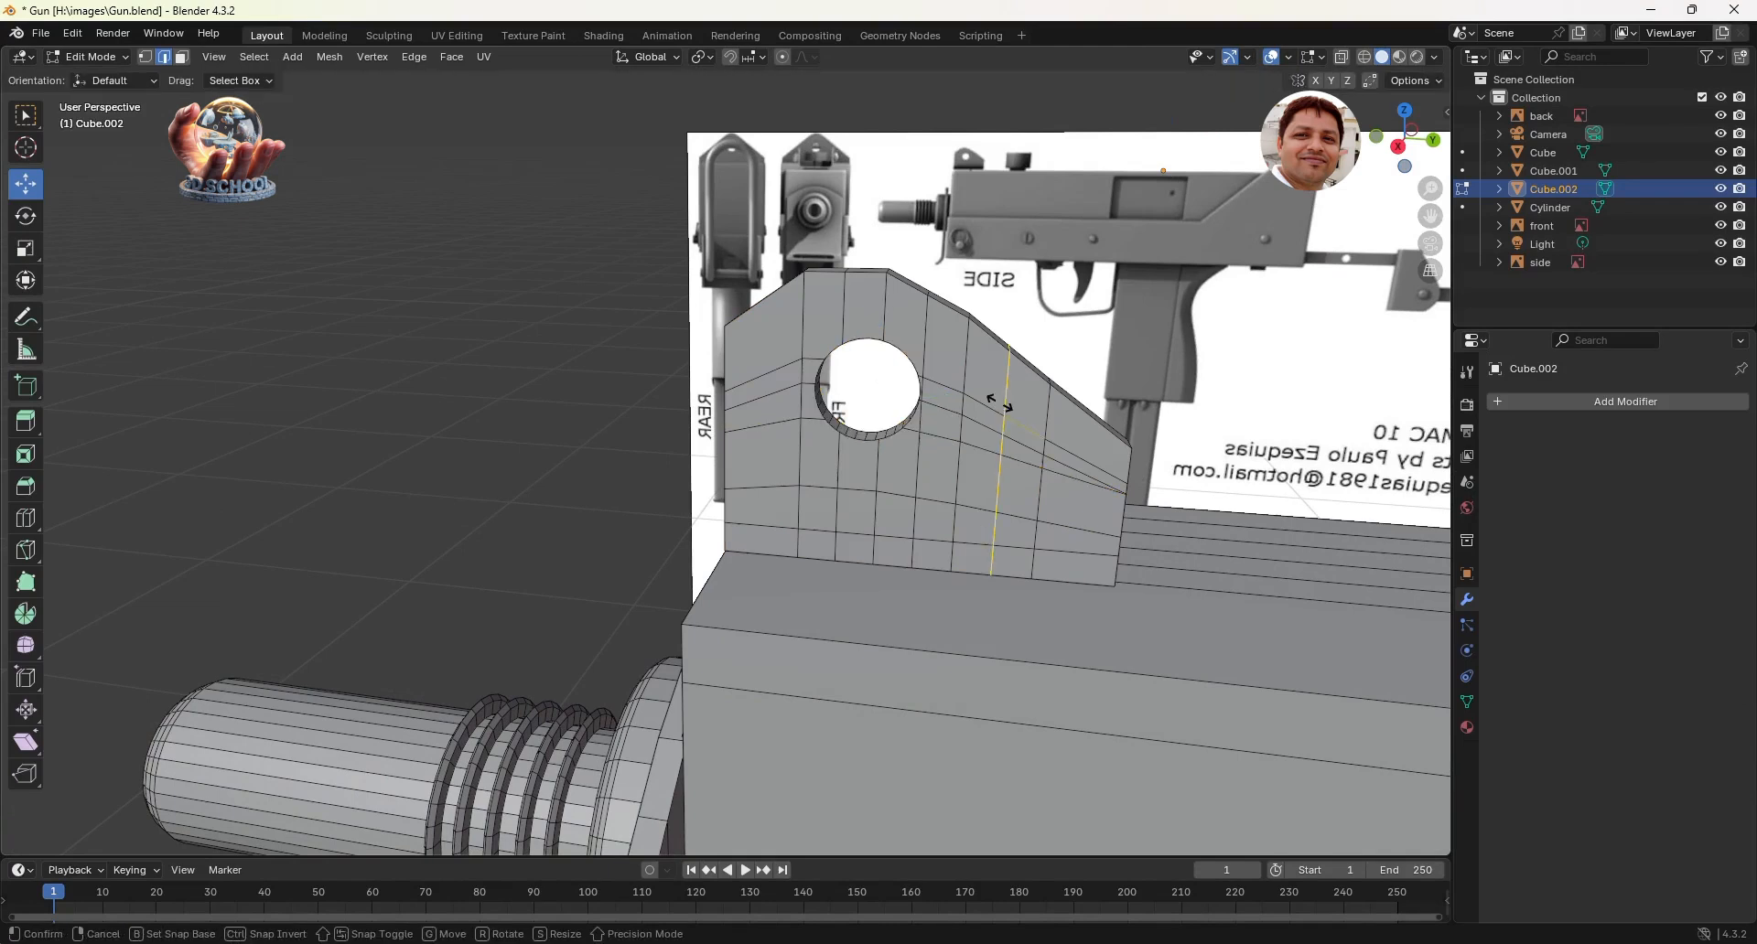
left_click(999, 404)
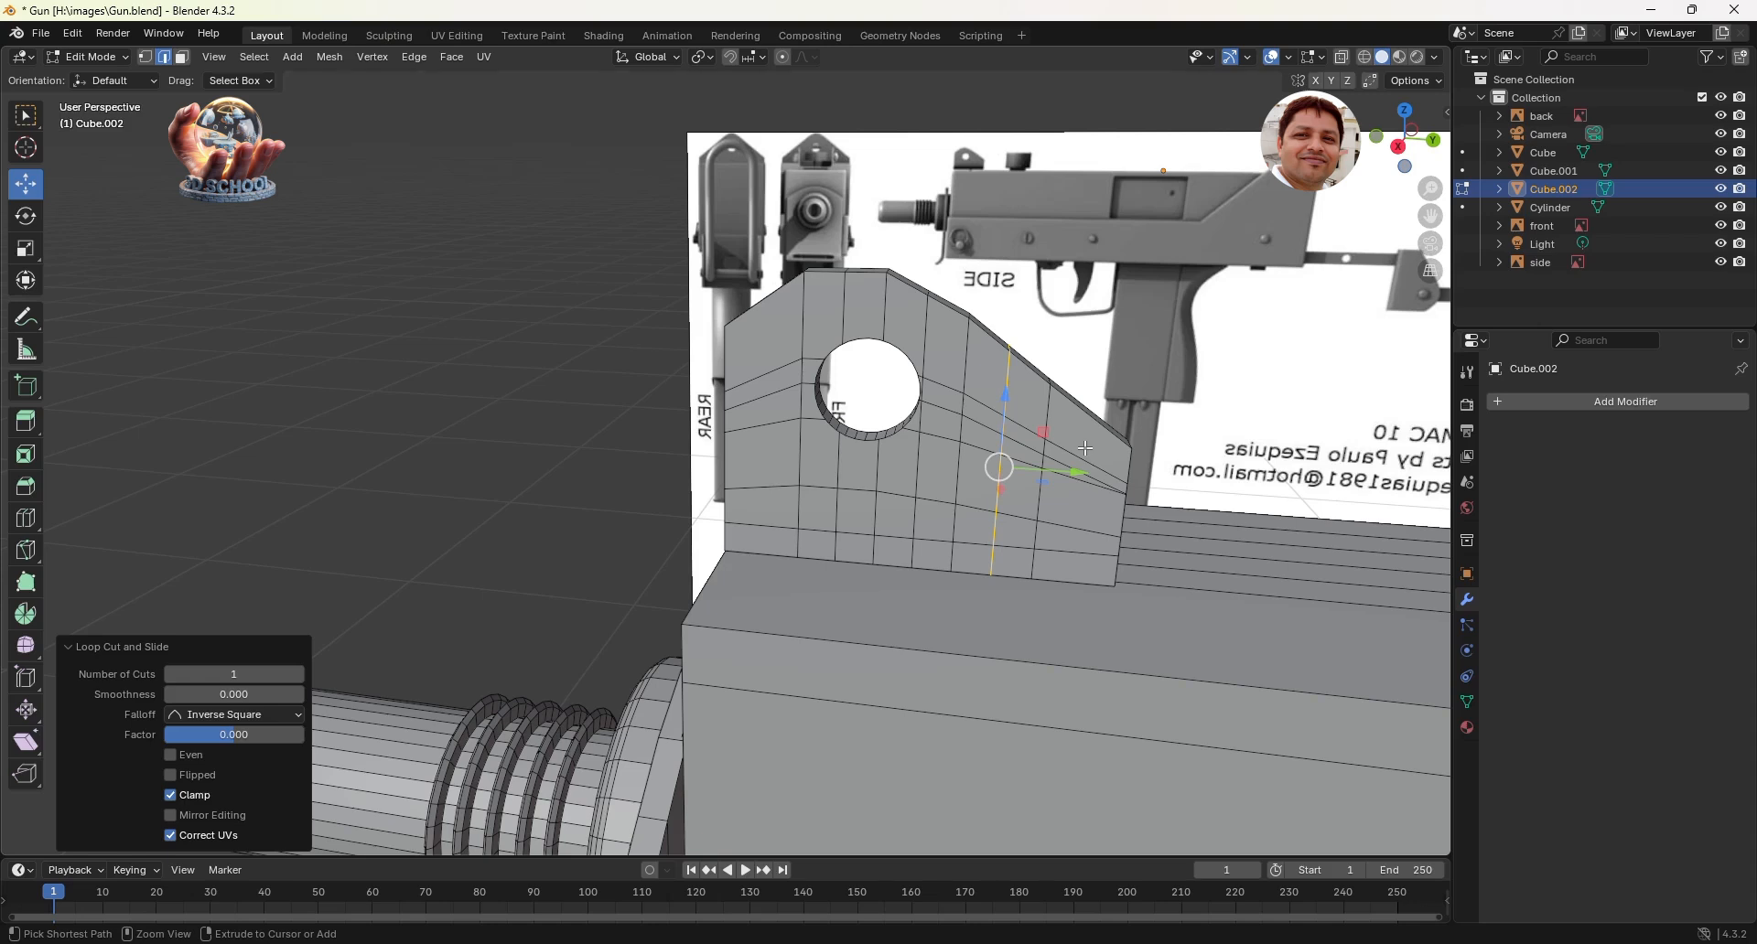
key("g")
key("g")
key("Escape")
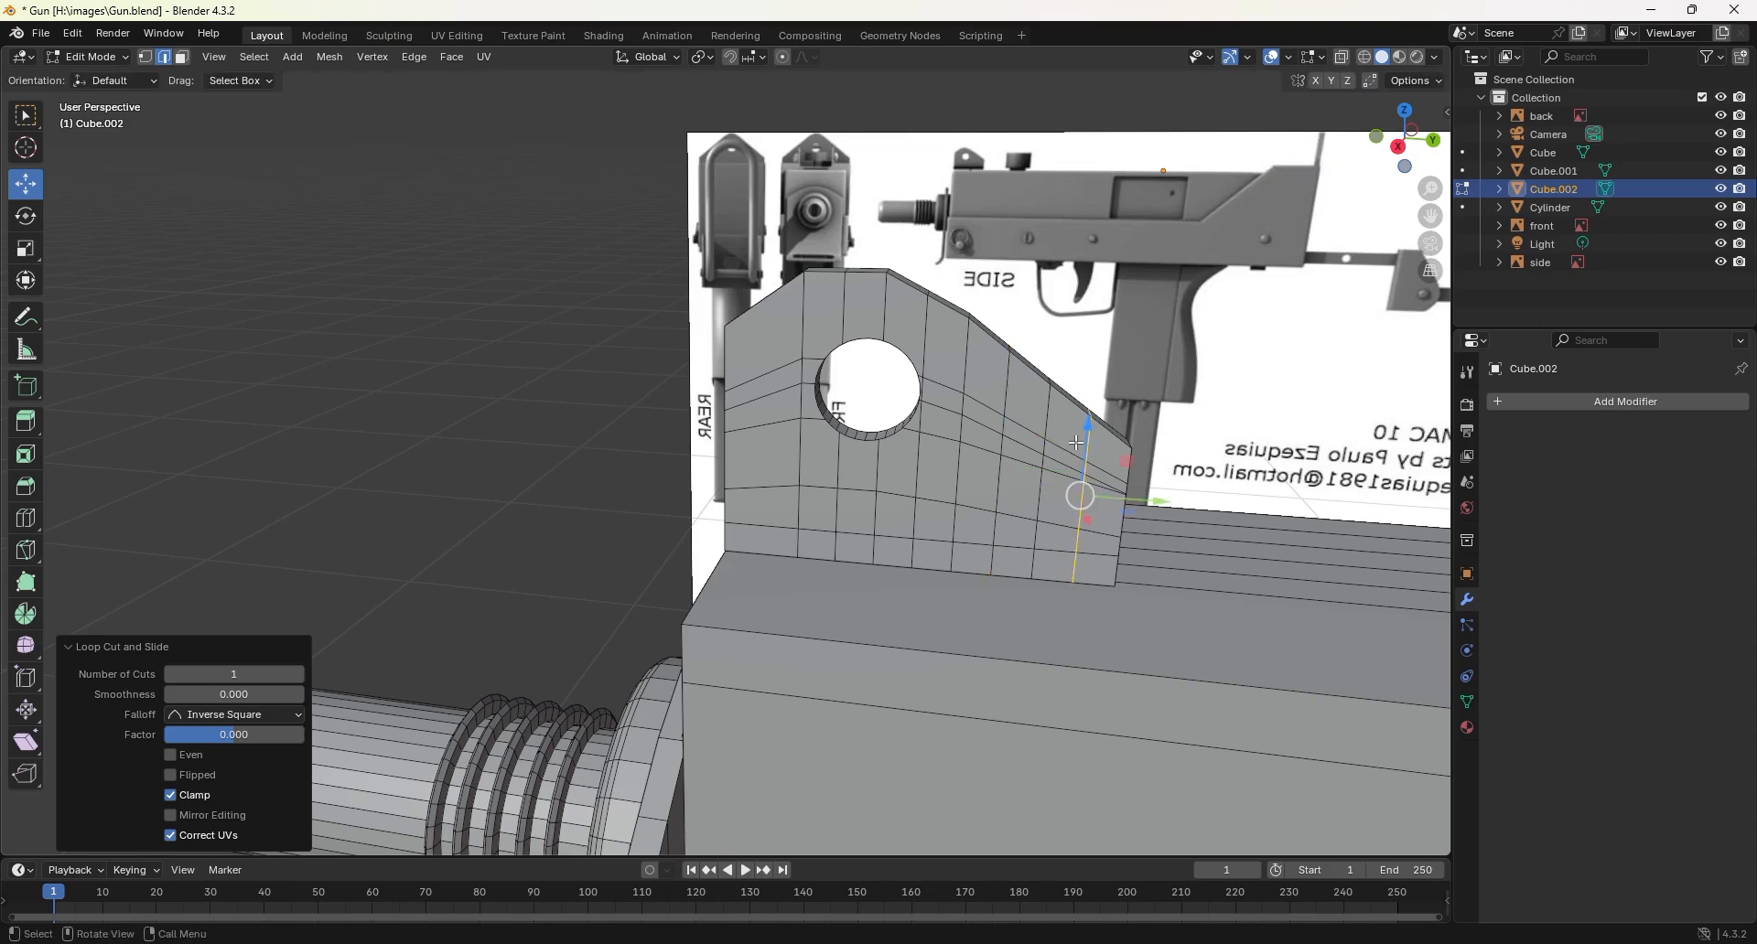
key("ctrl+r")
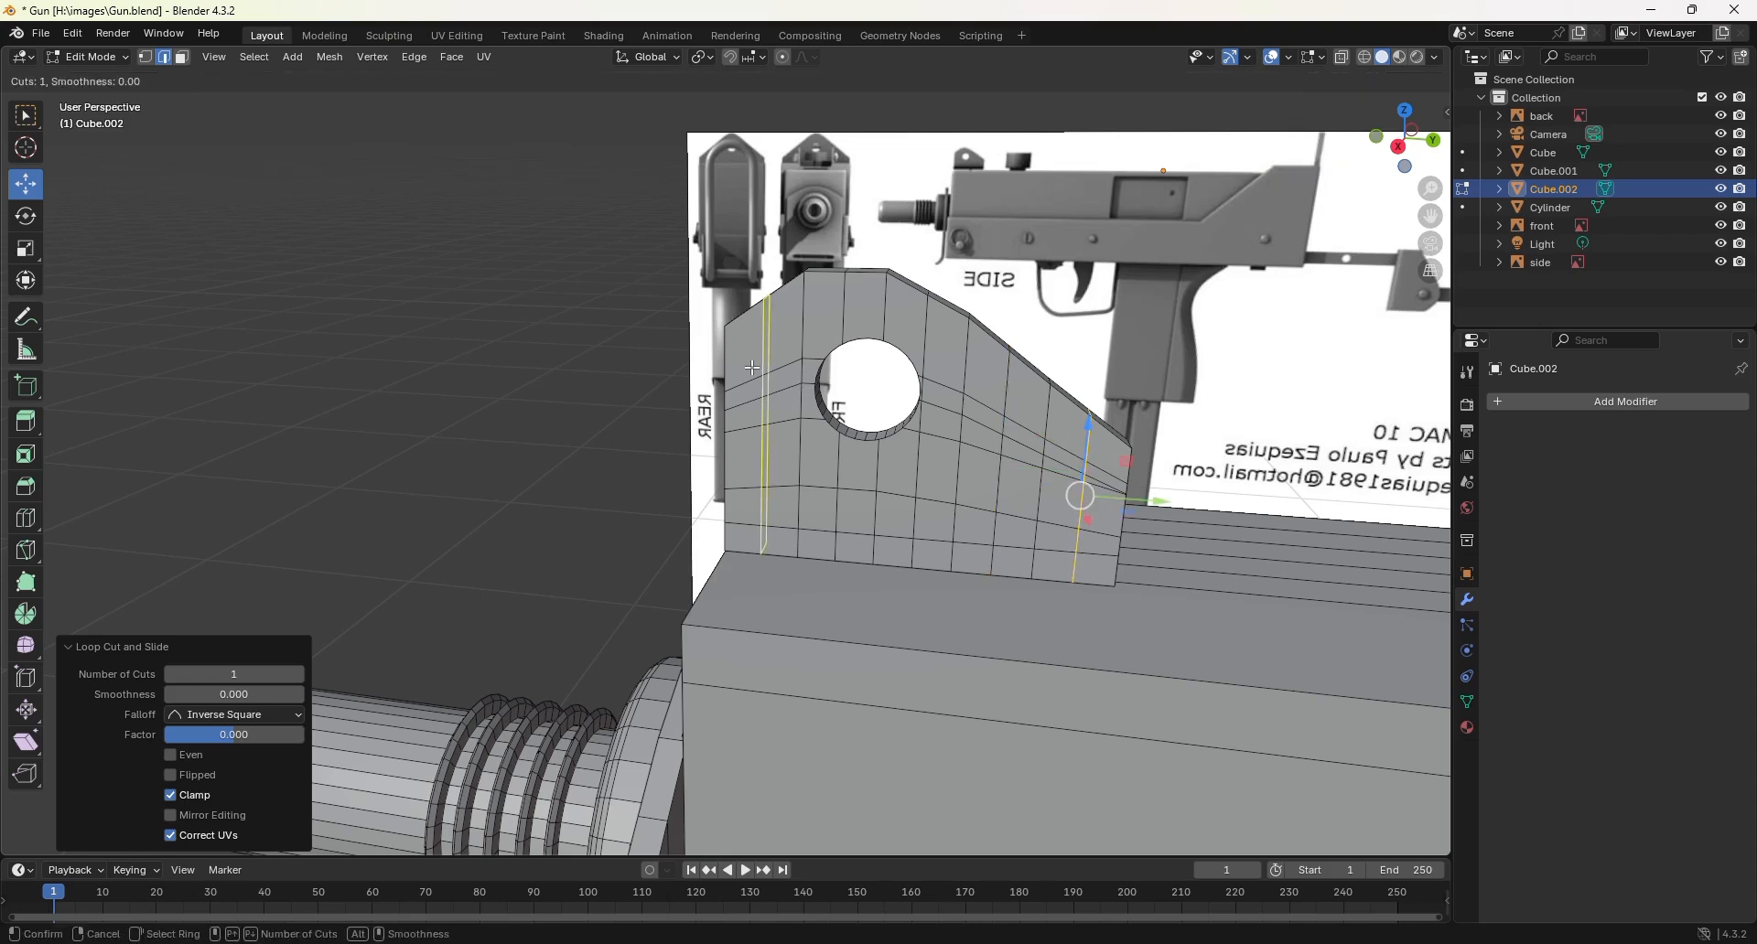
left_click(752, 367)
right_click(752, 364)
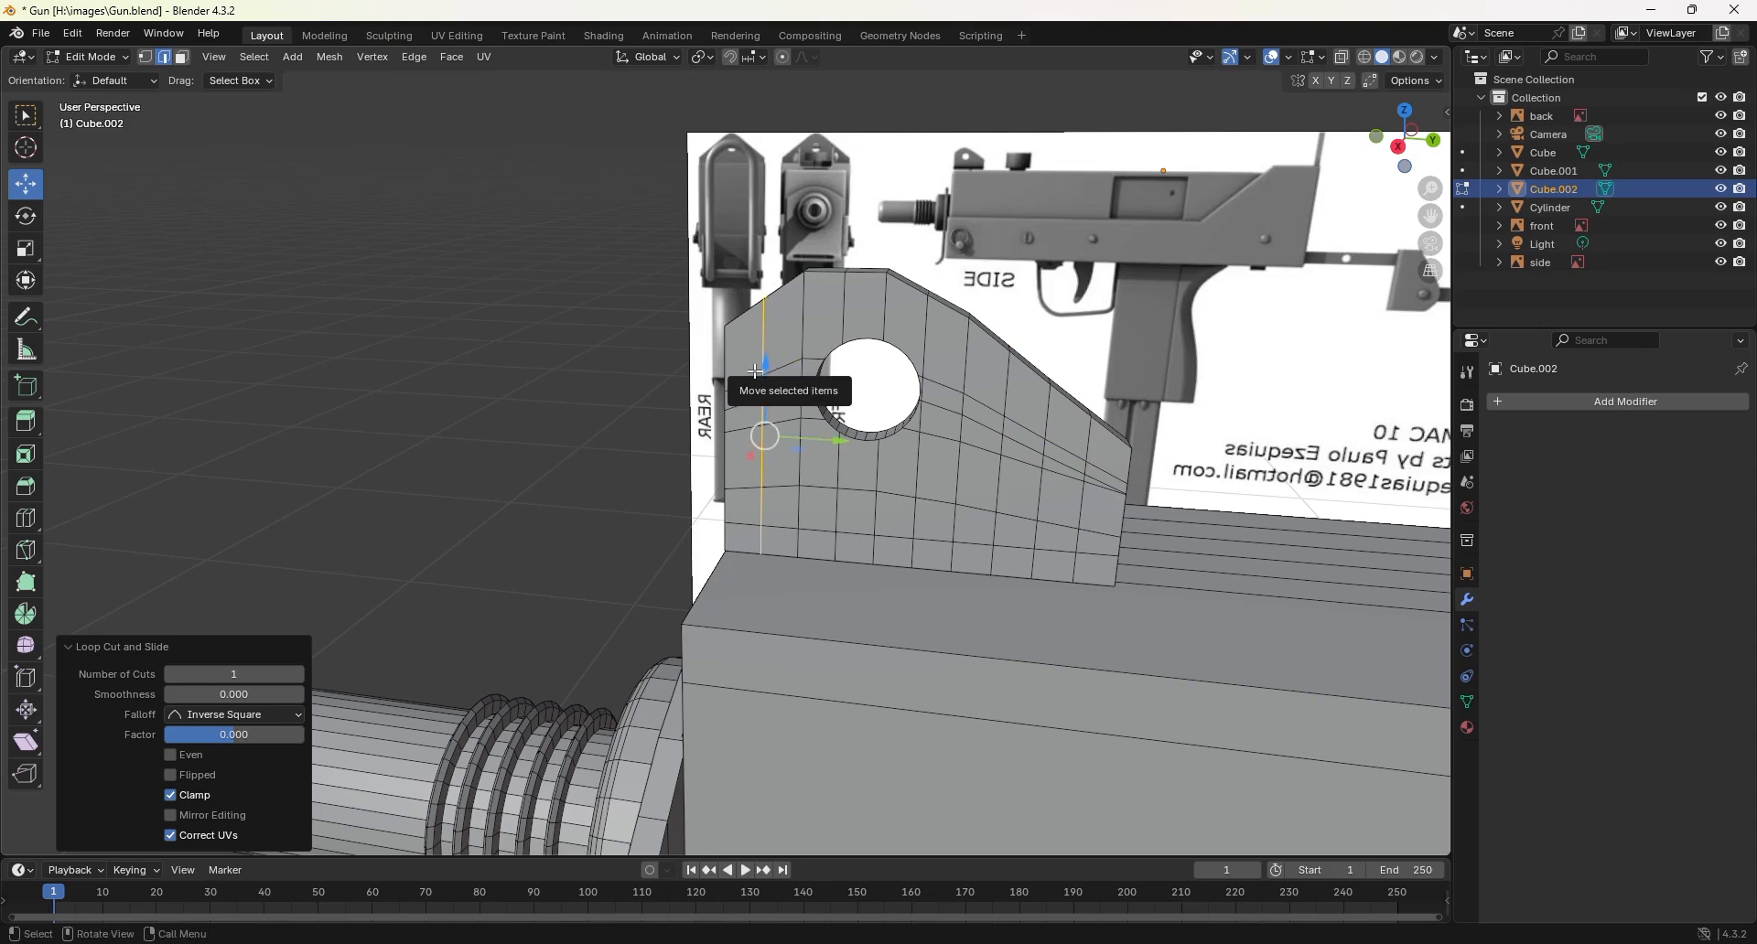
Step: Round the plate's upper outline to the side reference by raising its new vertices along Z, 0.003511 m at the front slope and 0.00156 m behind the top
key("KP_3")
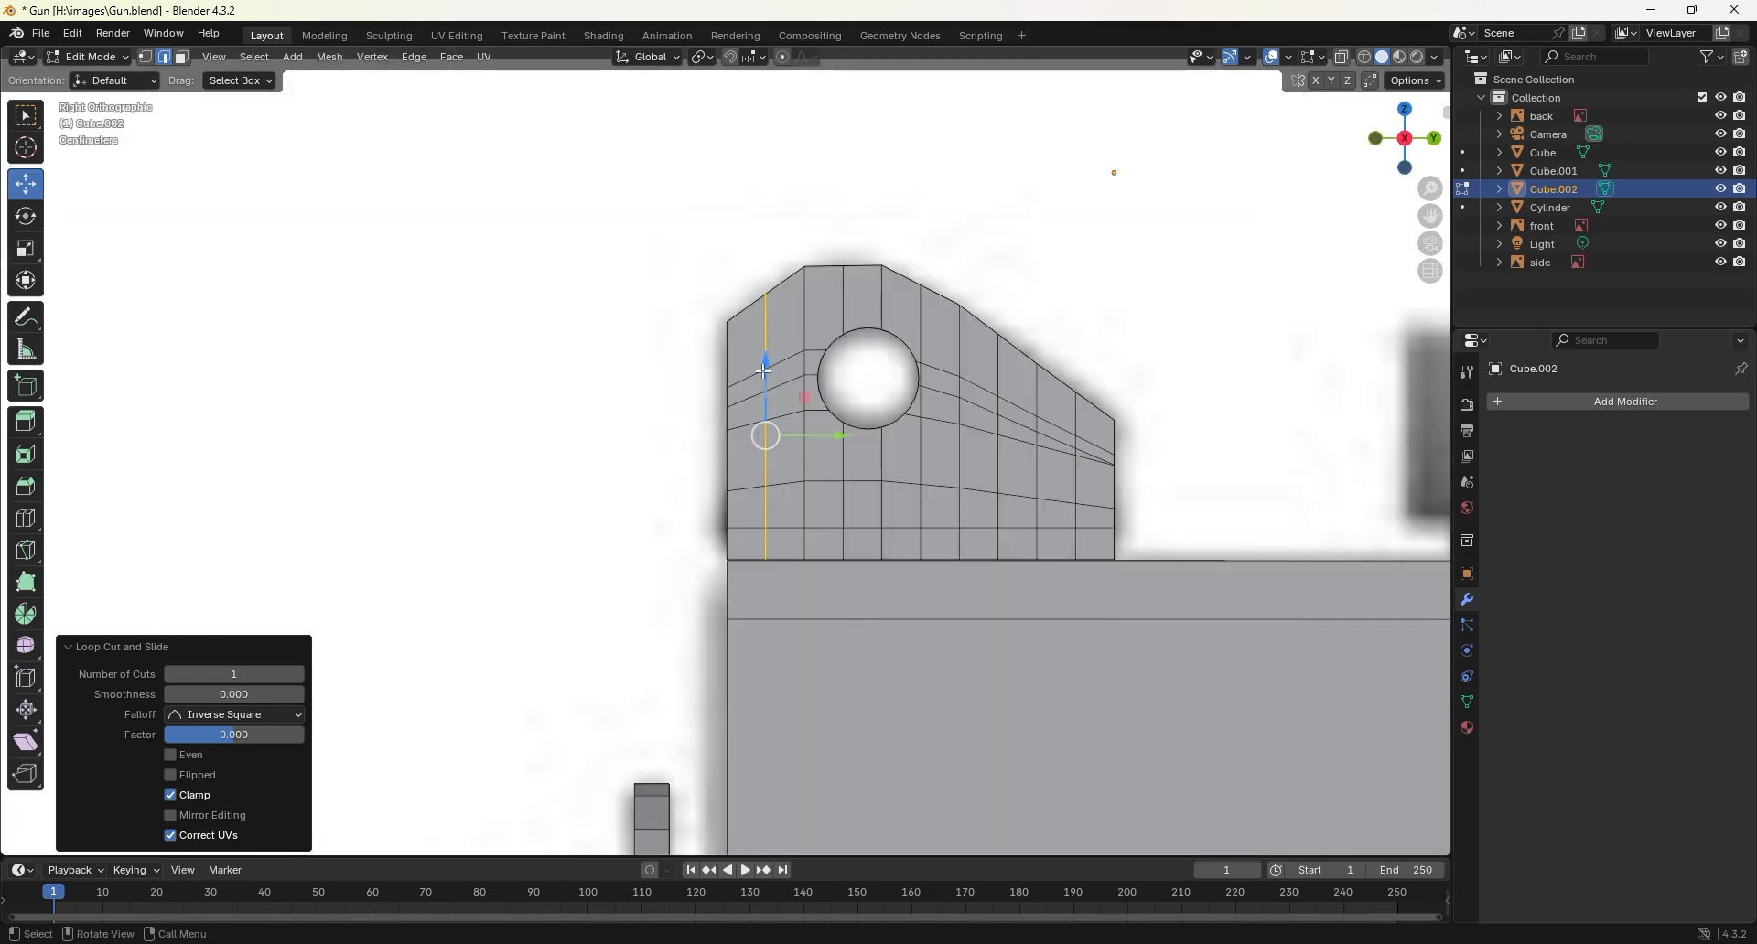
key("z")
key("4")
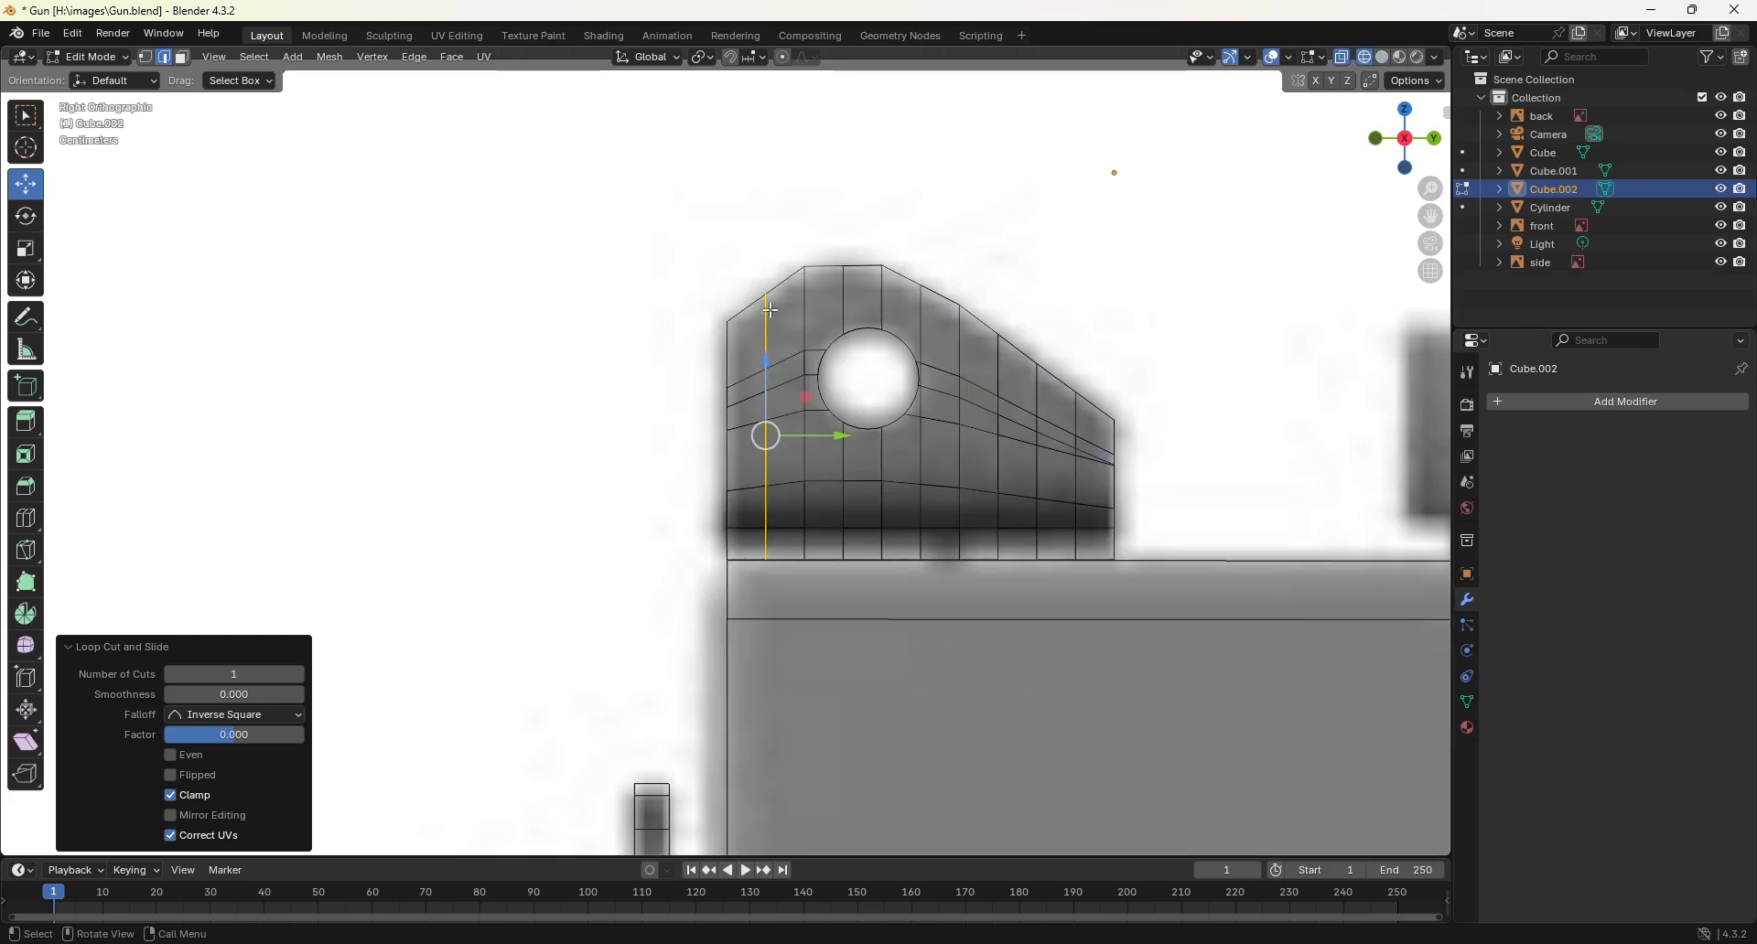
left_click(146, 58)
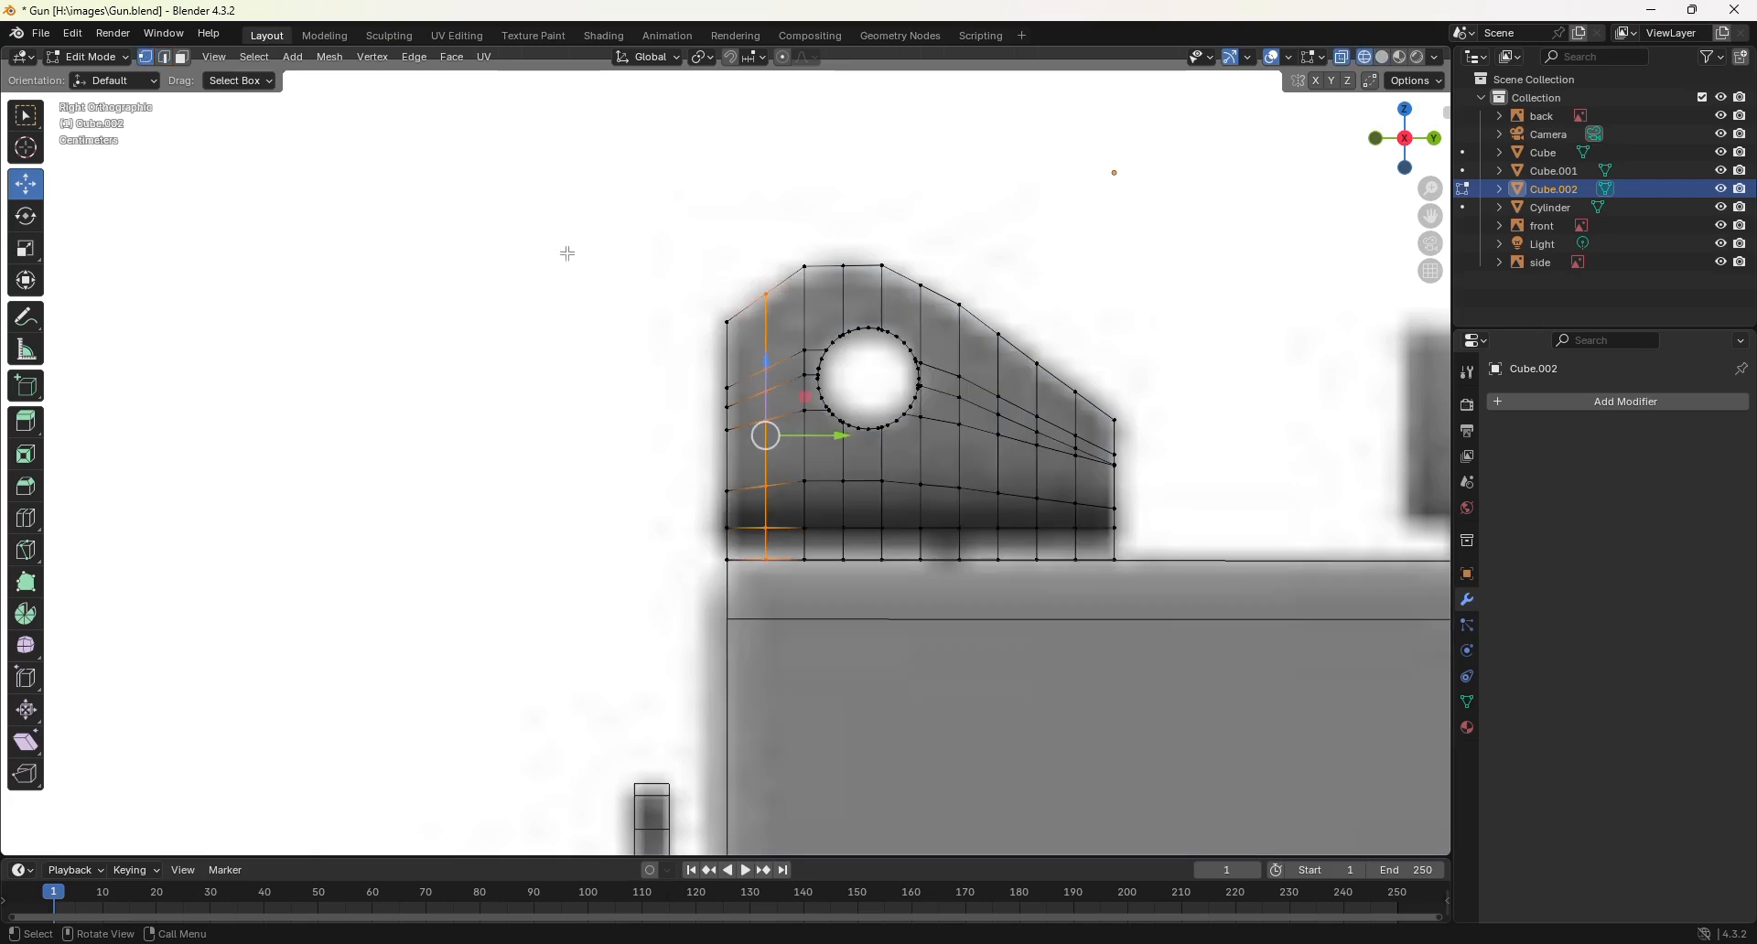
left_click(765, 295)
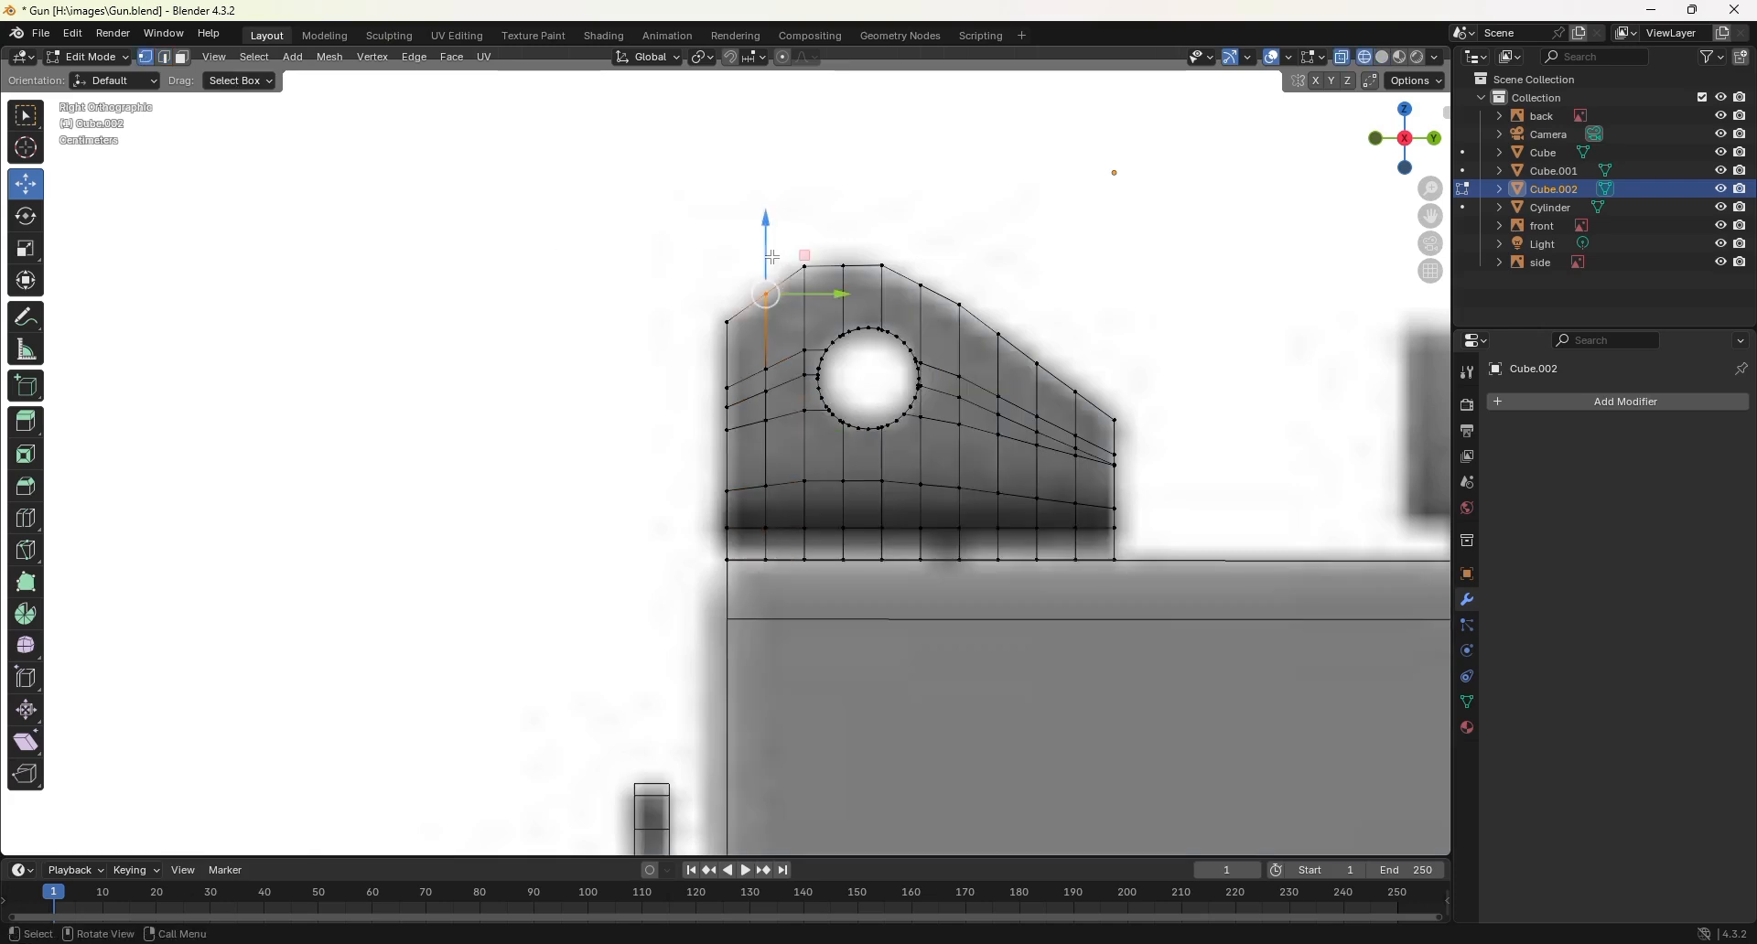
left_click_drag(768, 252, 768, 242)
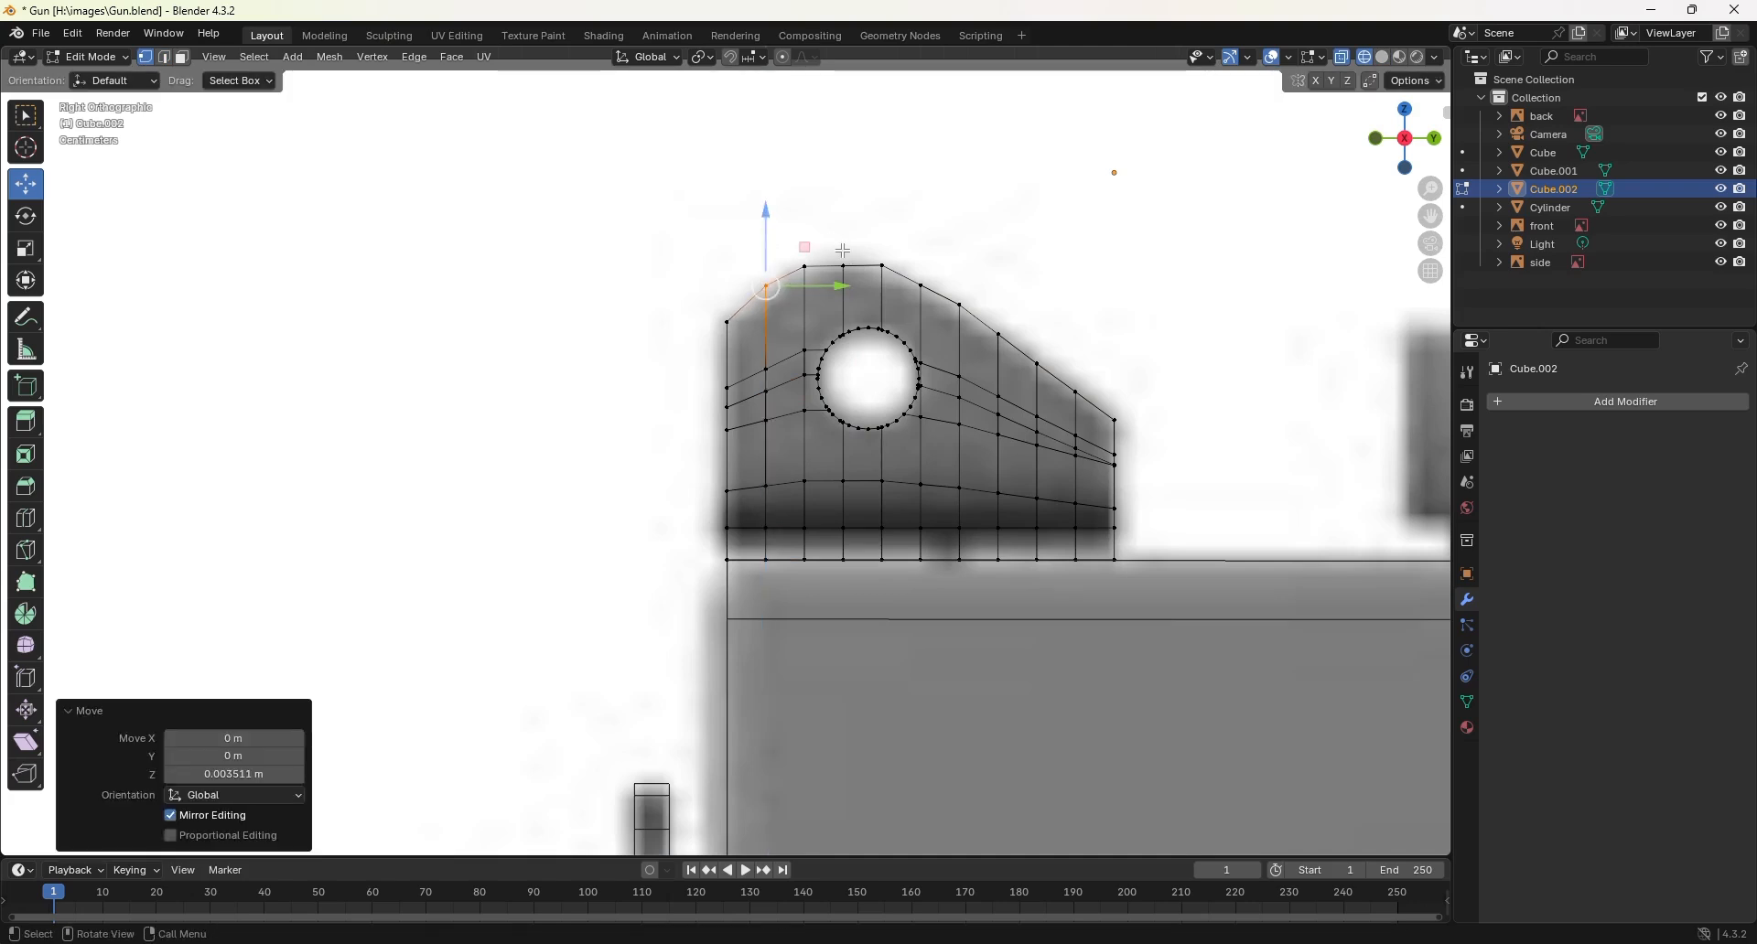
left_click(855, 277)
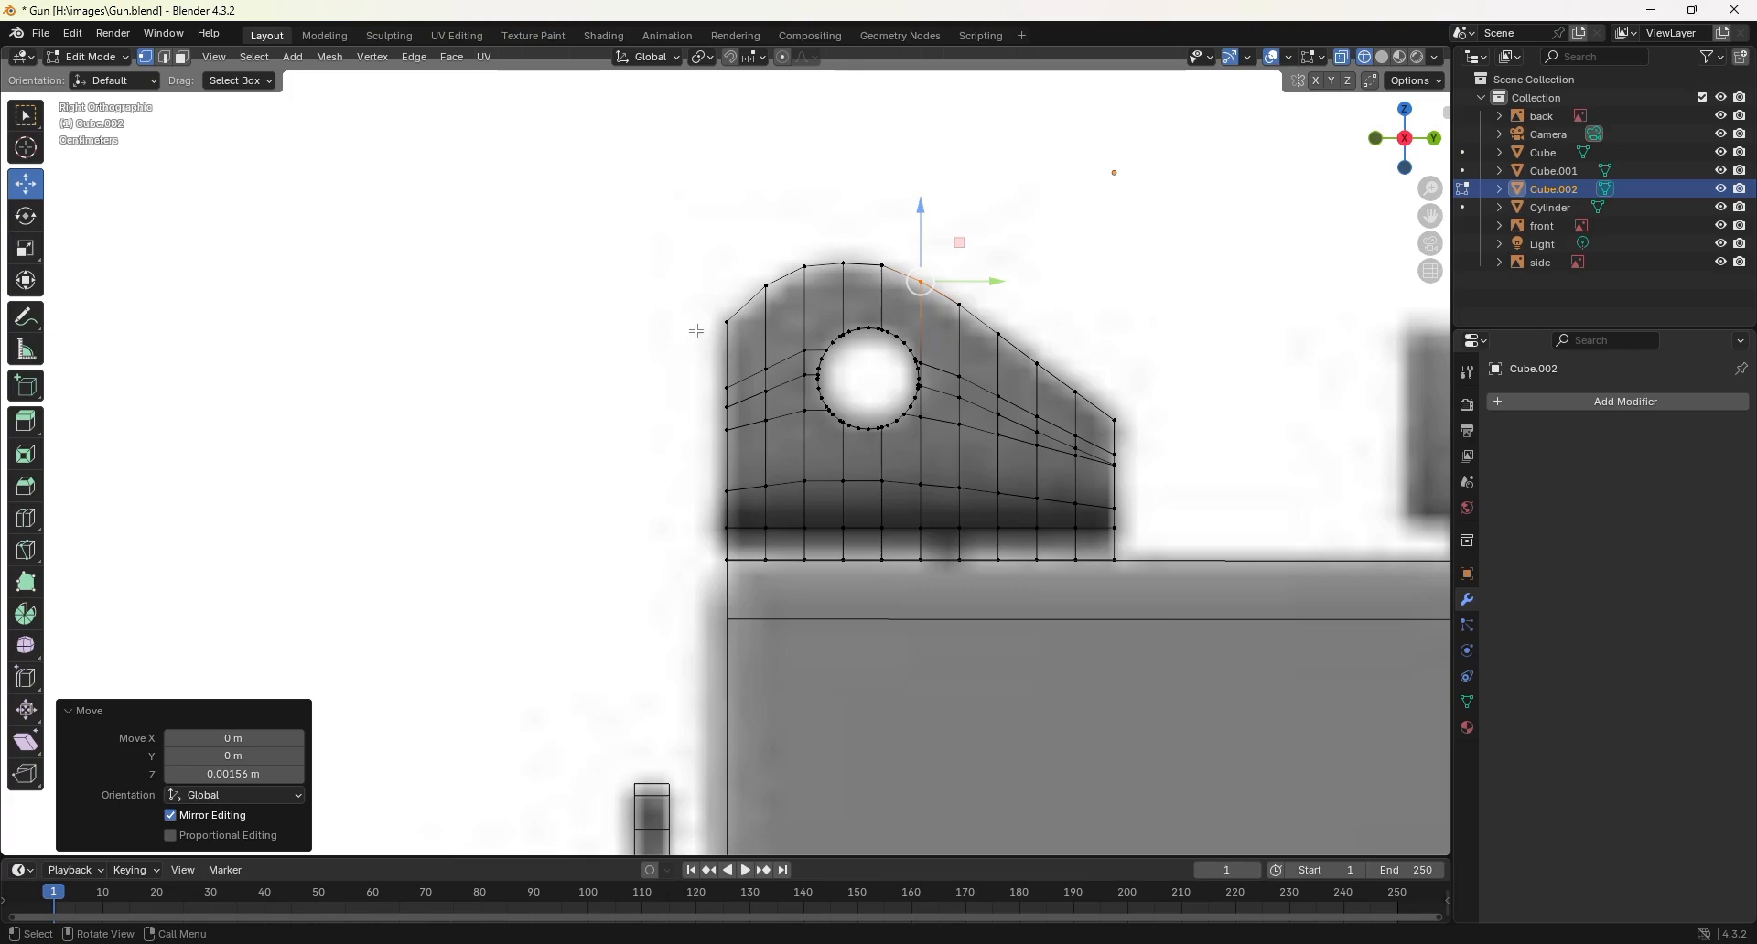
Step: Return the viewport to solid shading with the whole gun in a perspective view
scroll(732, 313, "down", 3)
middle_click_drag(732, 313, 756, 351)
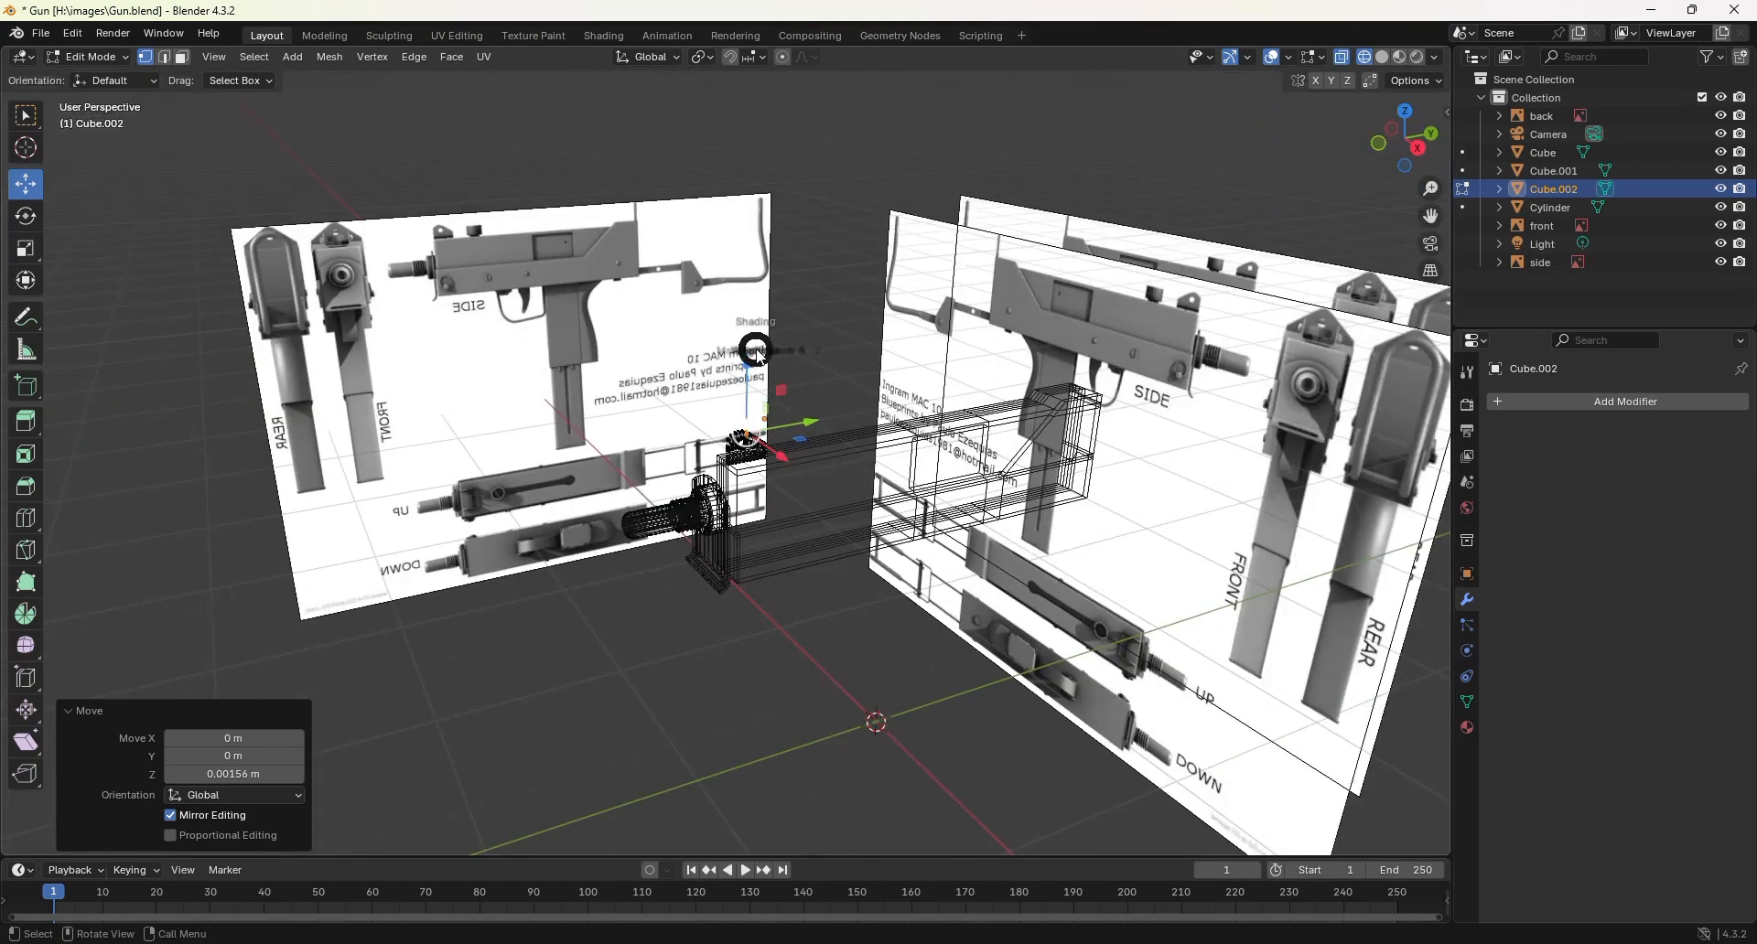
key("z")
left_click(869, 352)
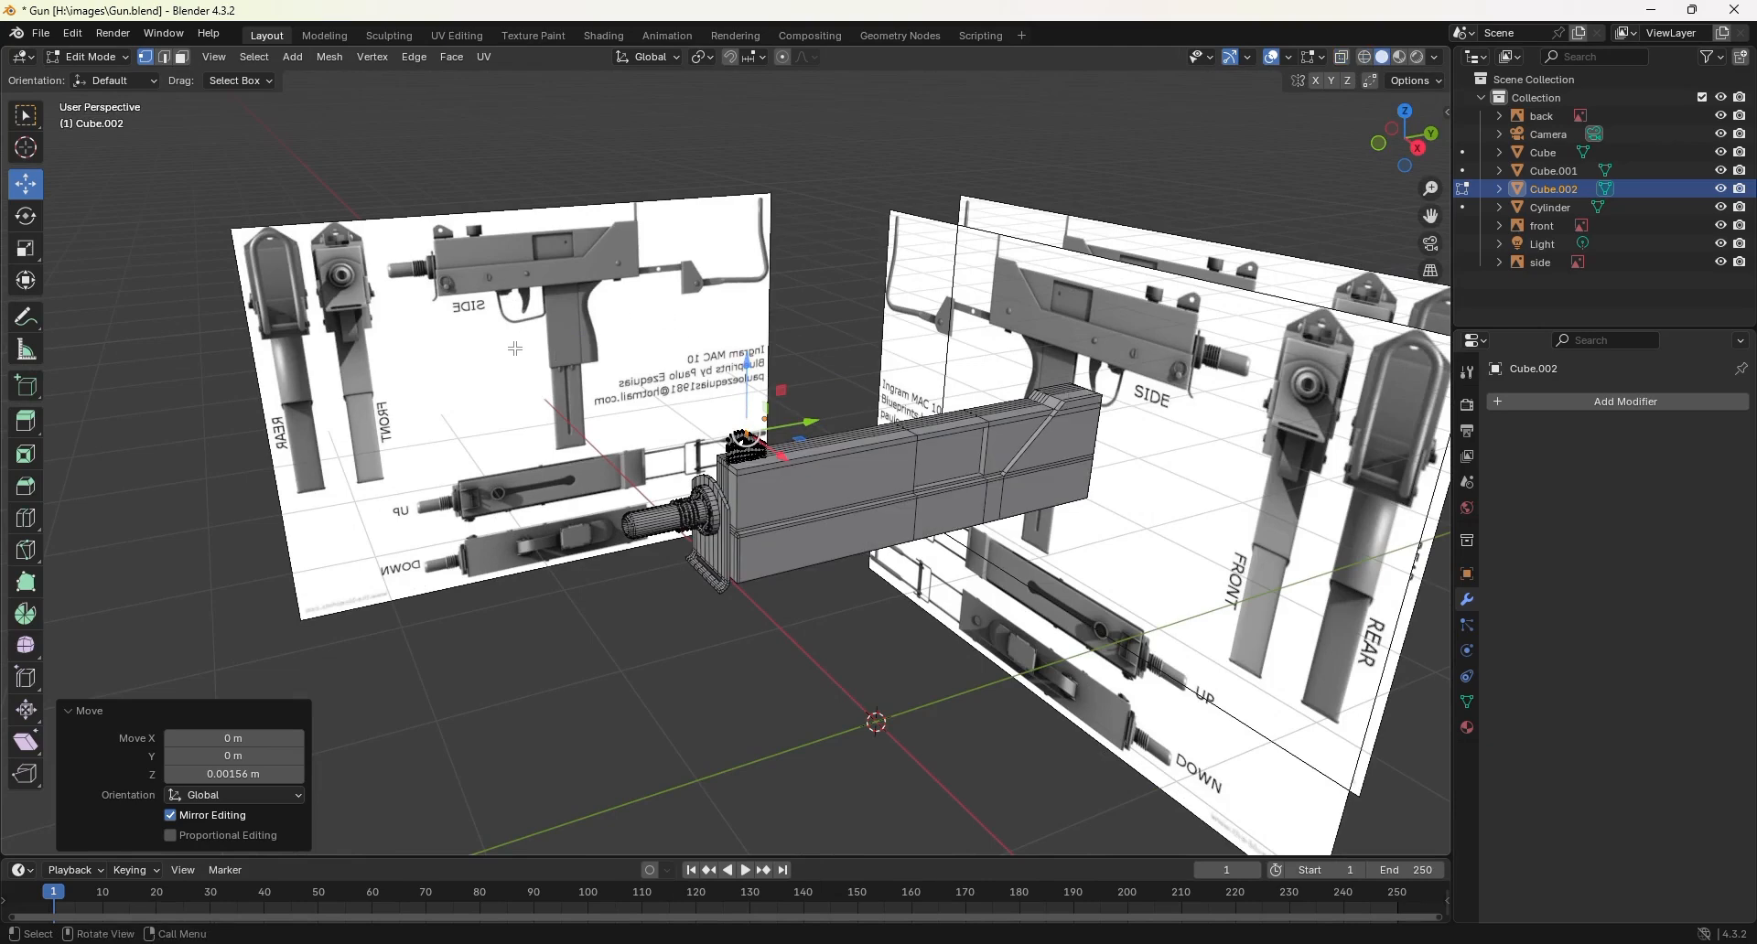
Step: Duplicate the bracket's whole side plate in the front view and move the copy -0.20149 m along X
scroll(477, 519, "up", 6)
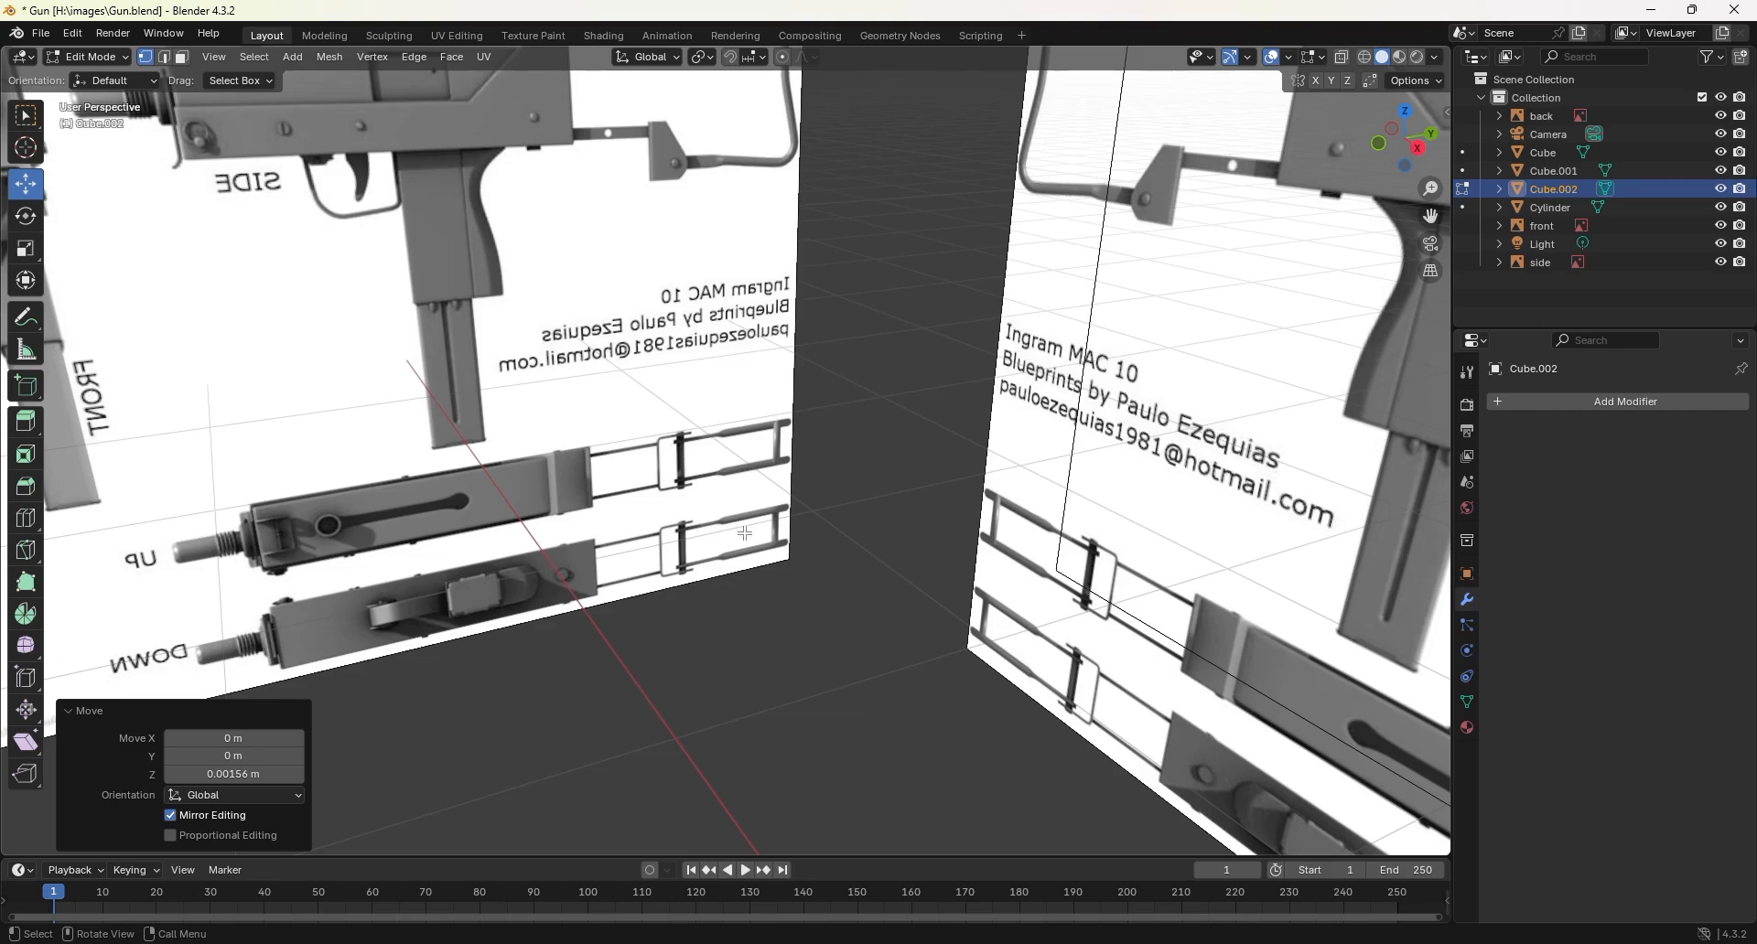
scroll(744, 532, "down", 2)
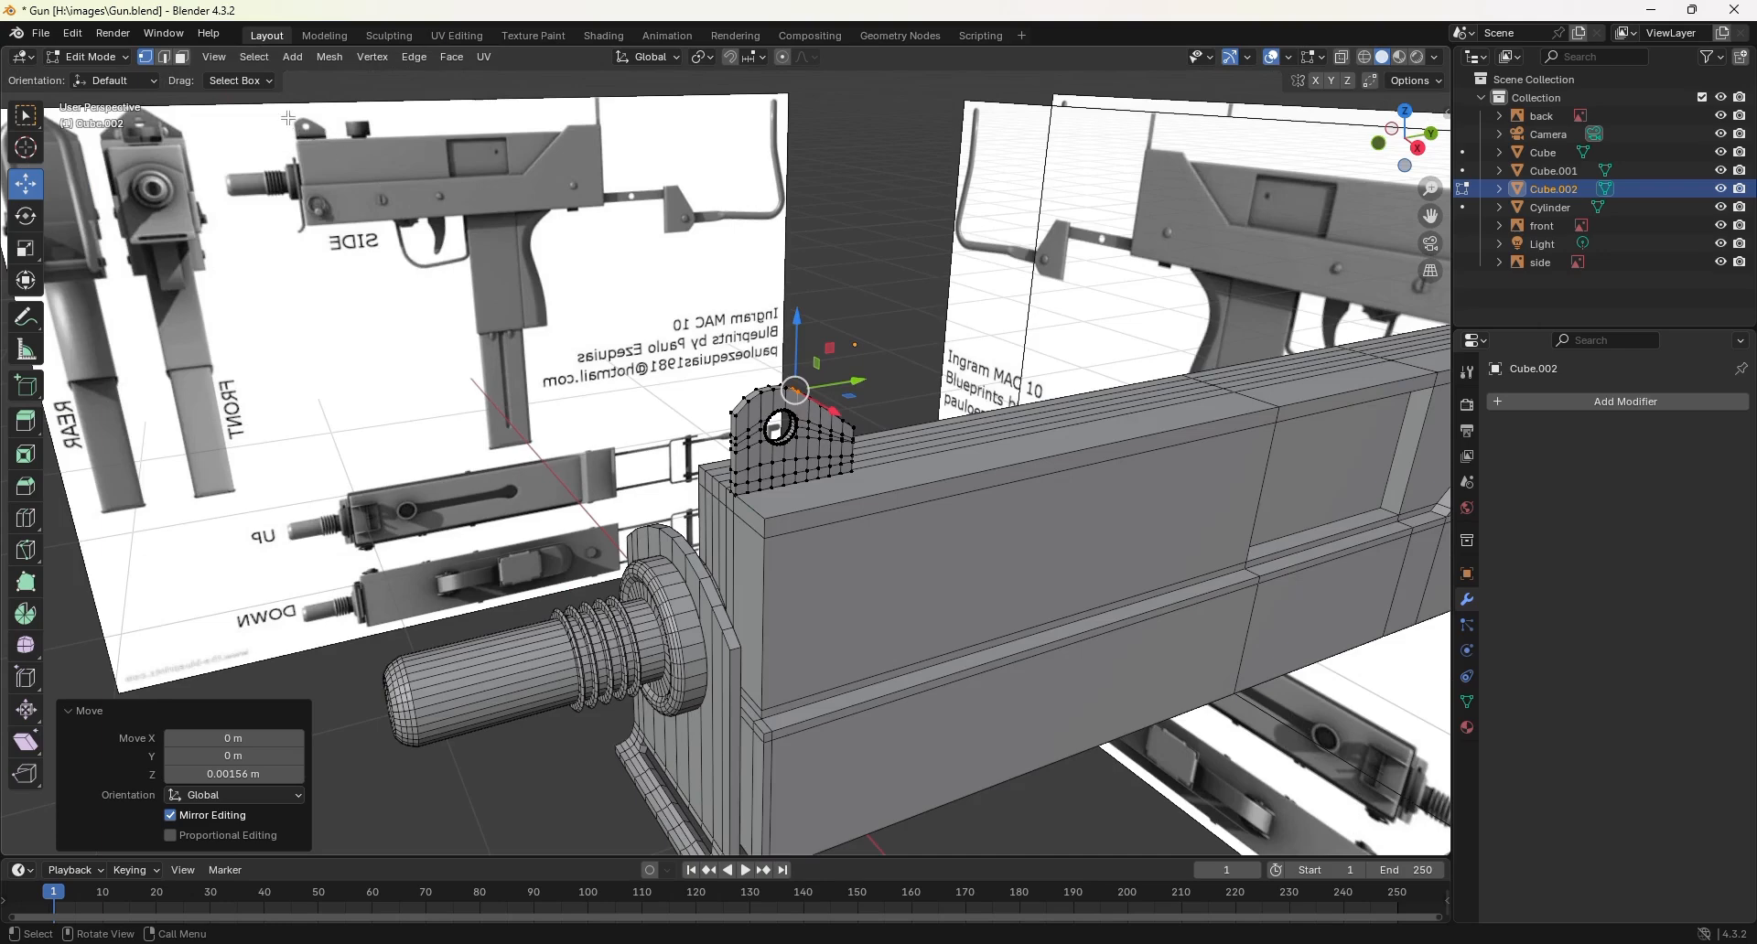
middle_click_drag(745, 476, 942, 247)
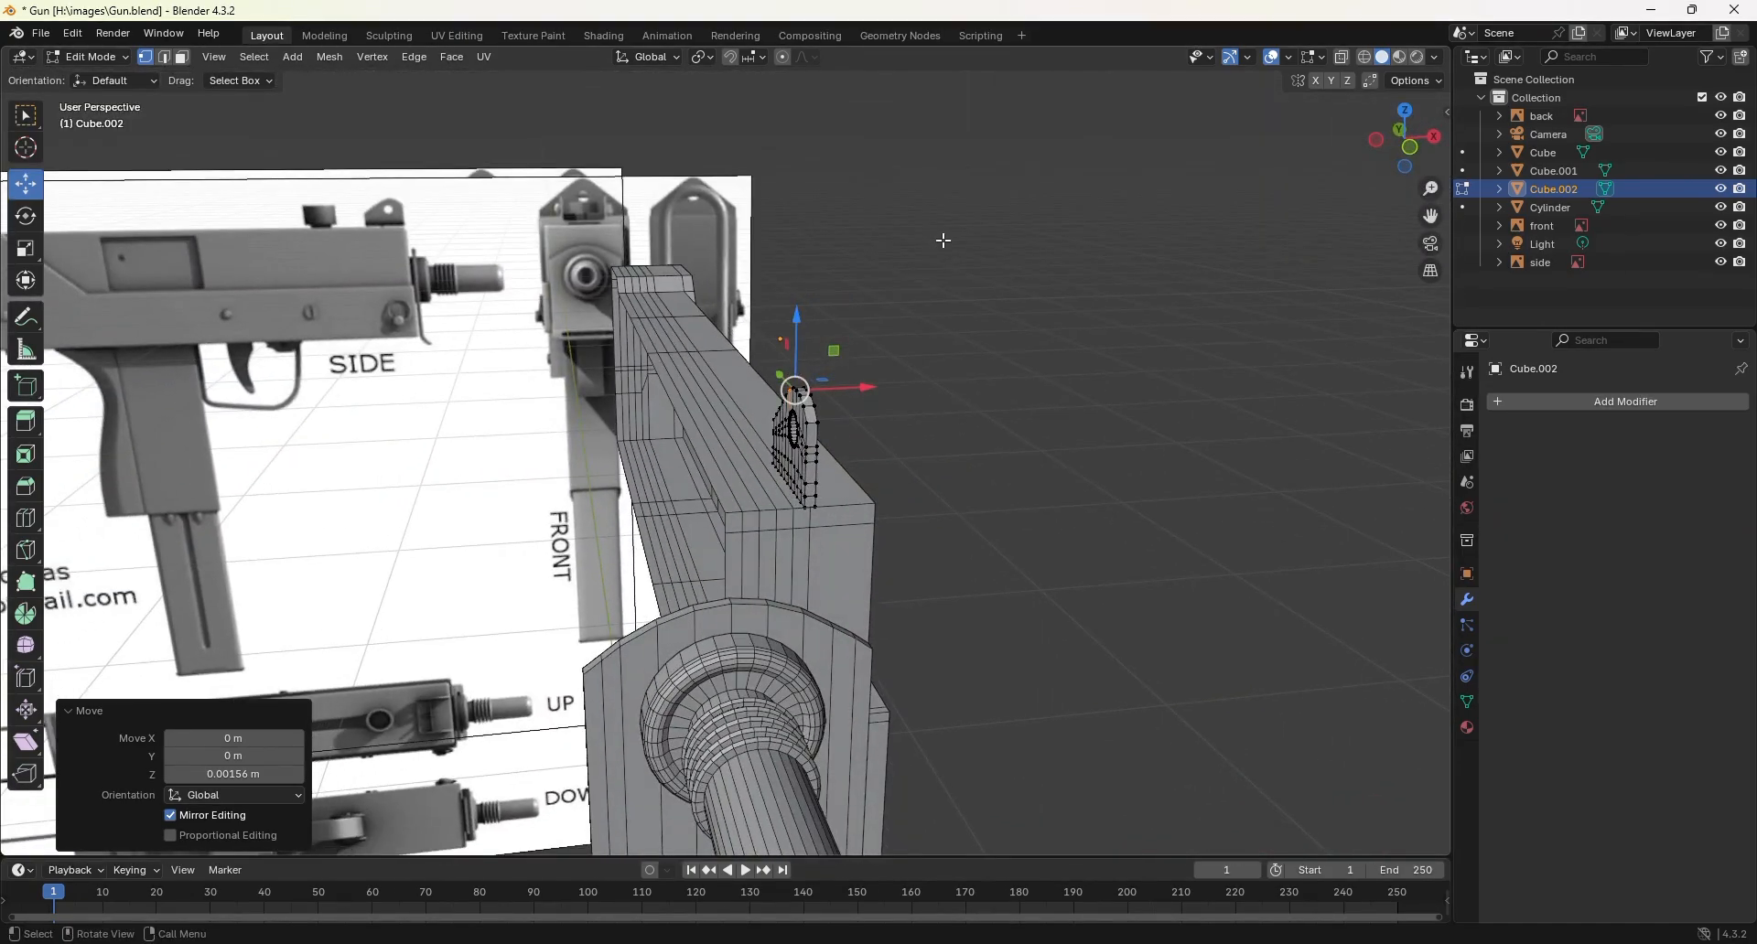
key("KP_1")
scroll(705, 443, "up", 7)
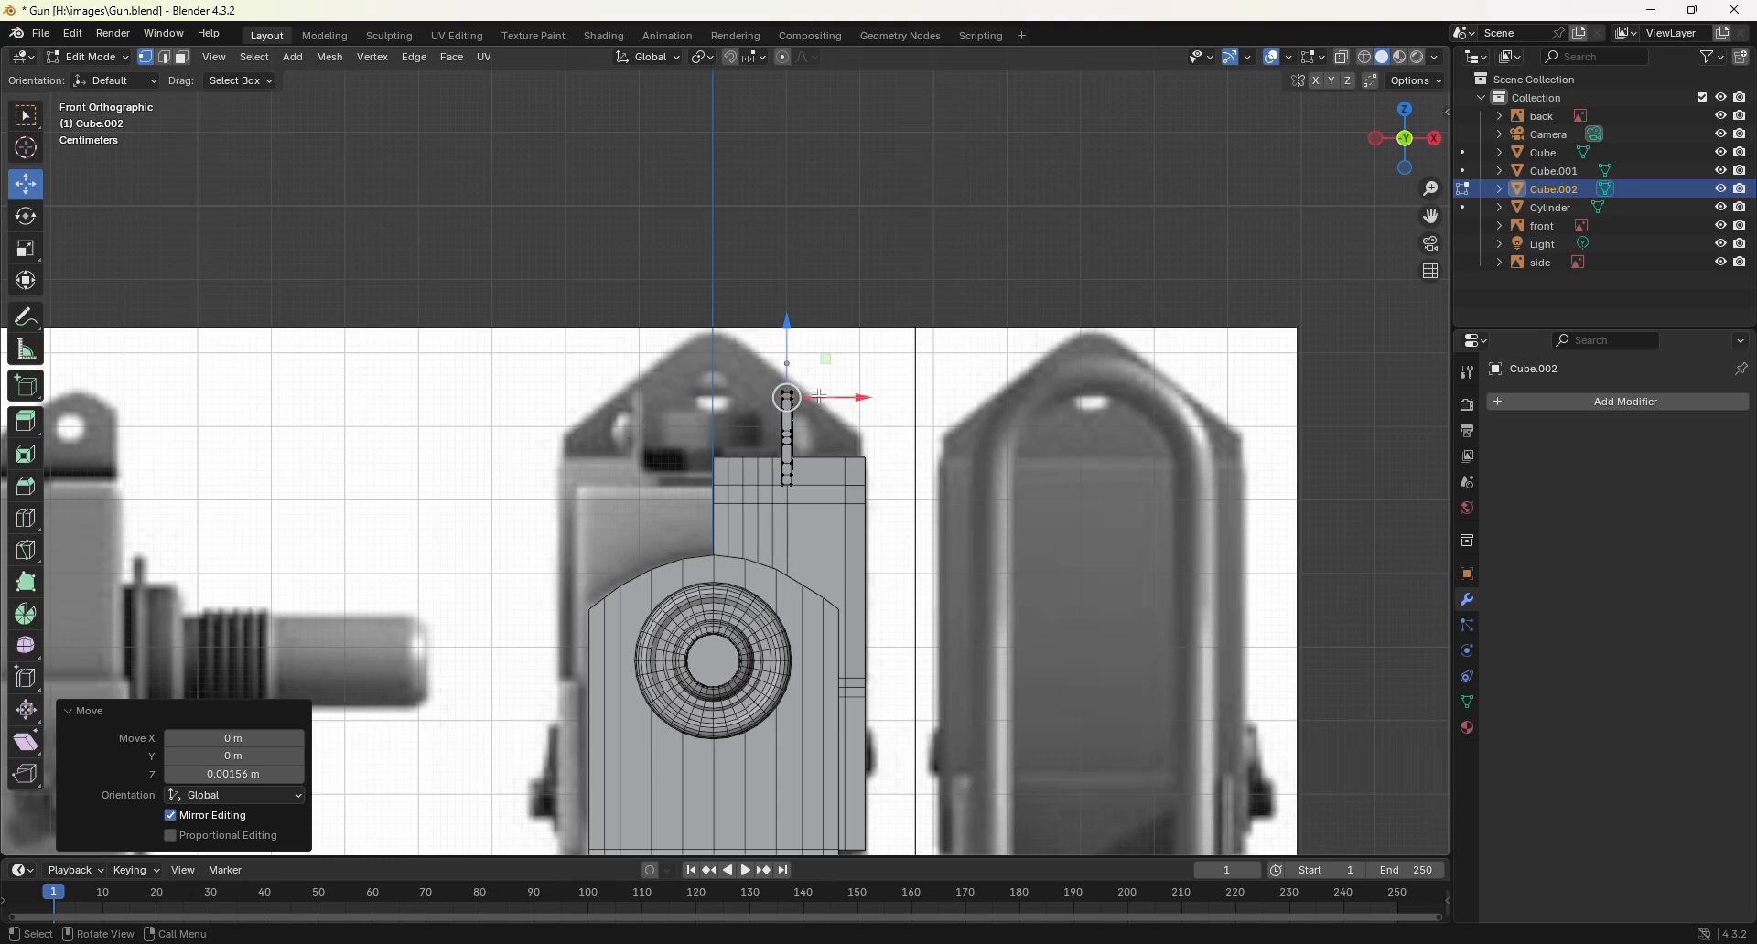
left_click(182, 59)
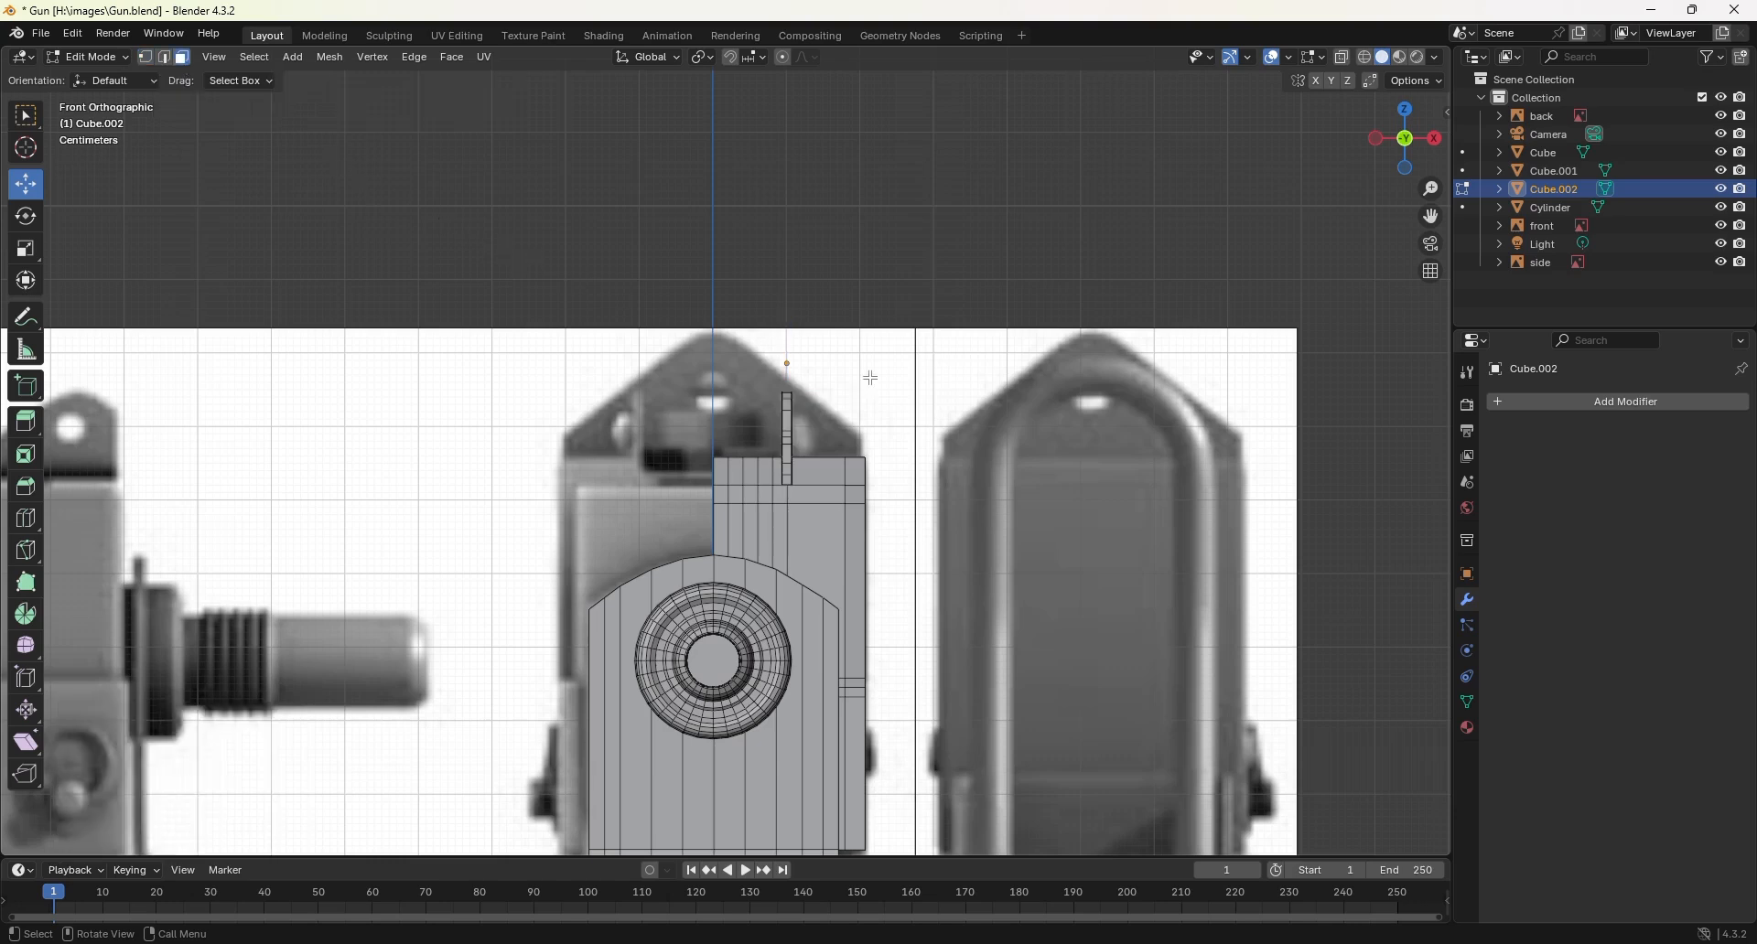
key("alt+z")
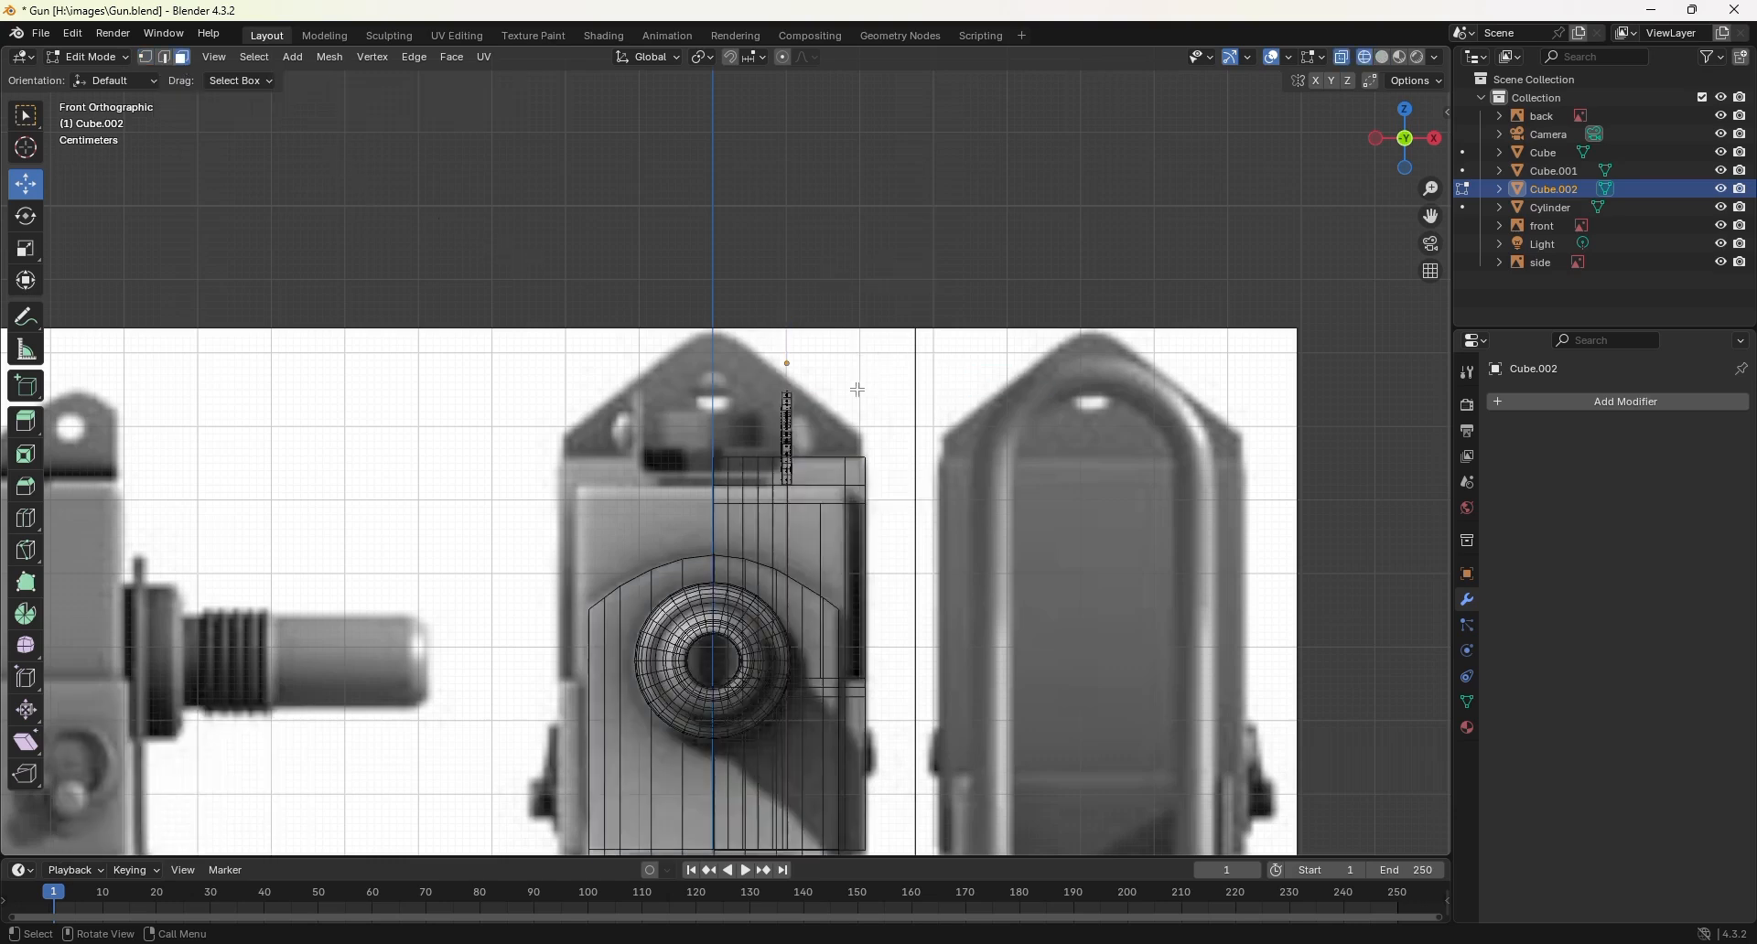
left_click_drag(862, 333, 733, 557)
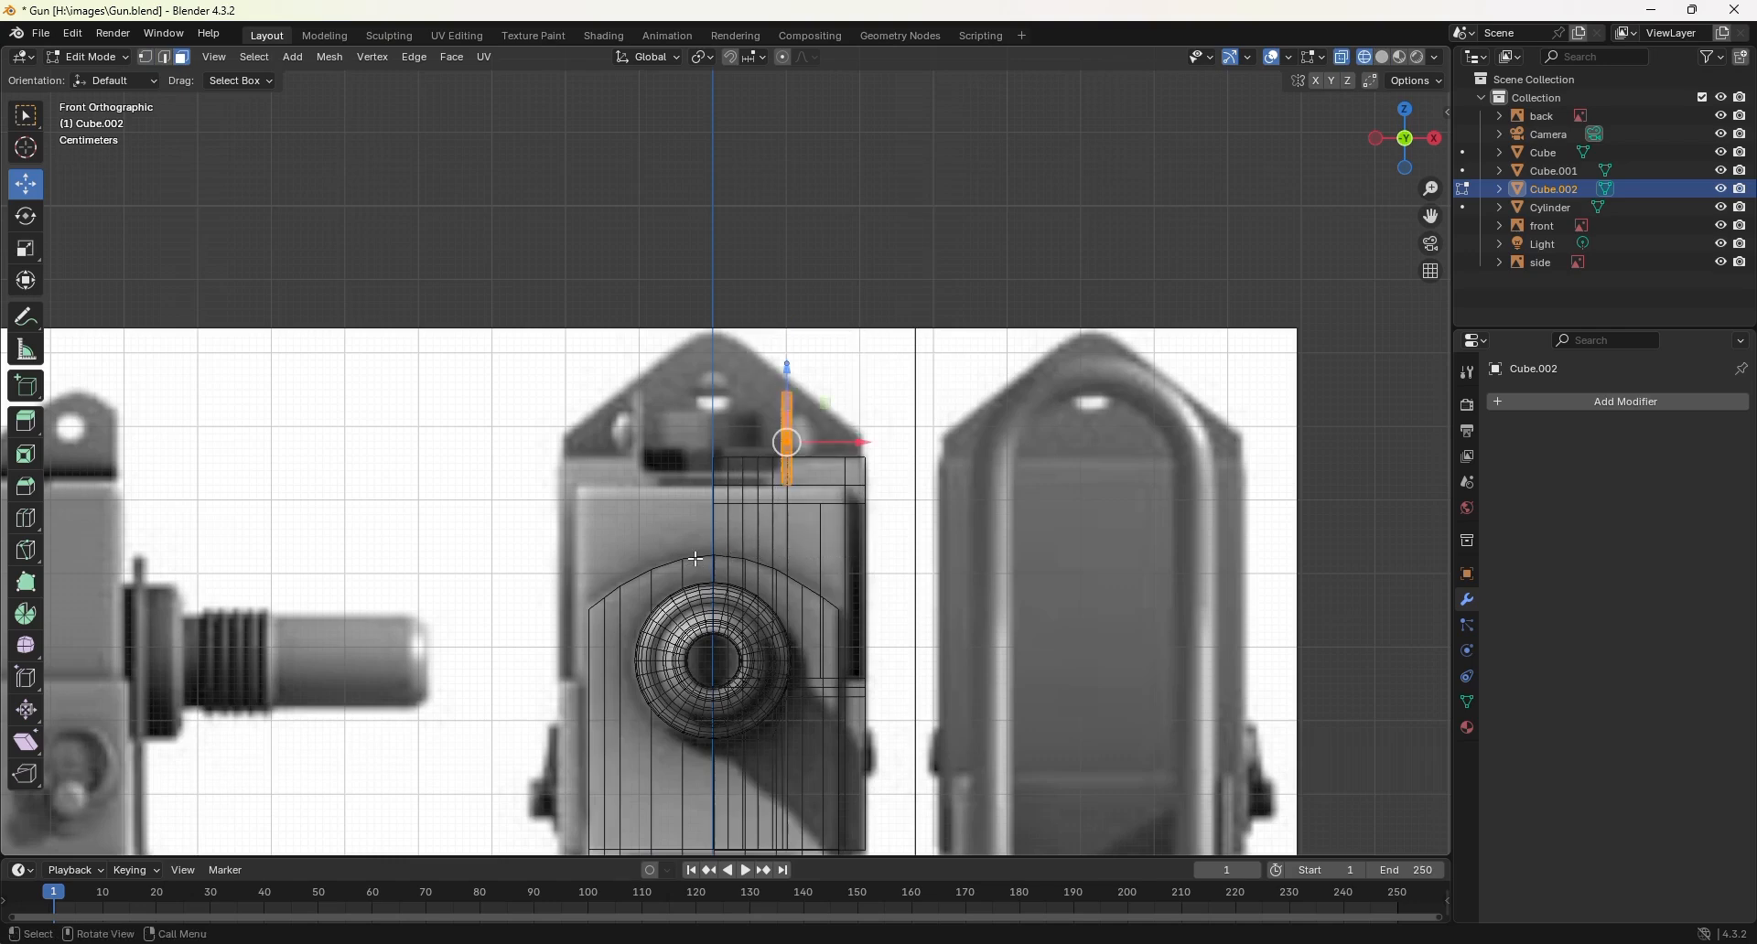
key("g")
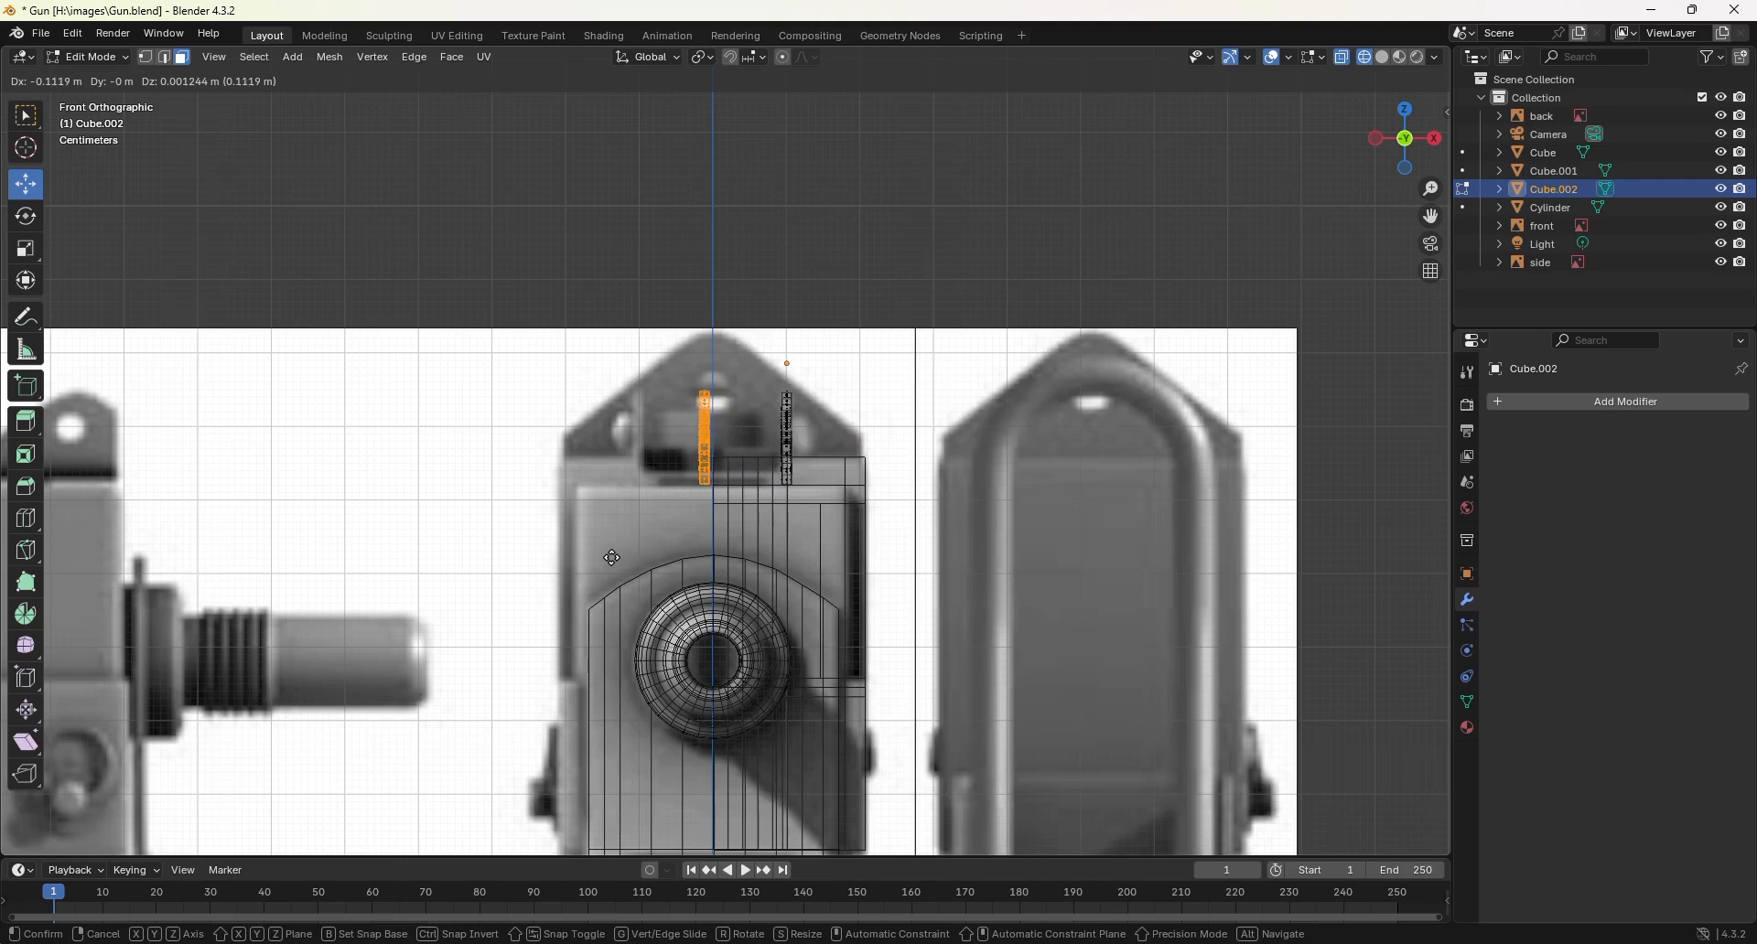
key("x")
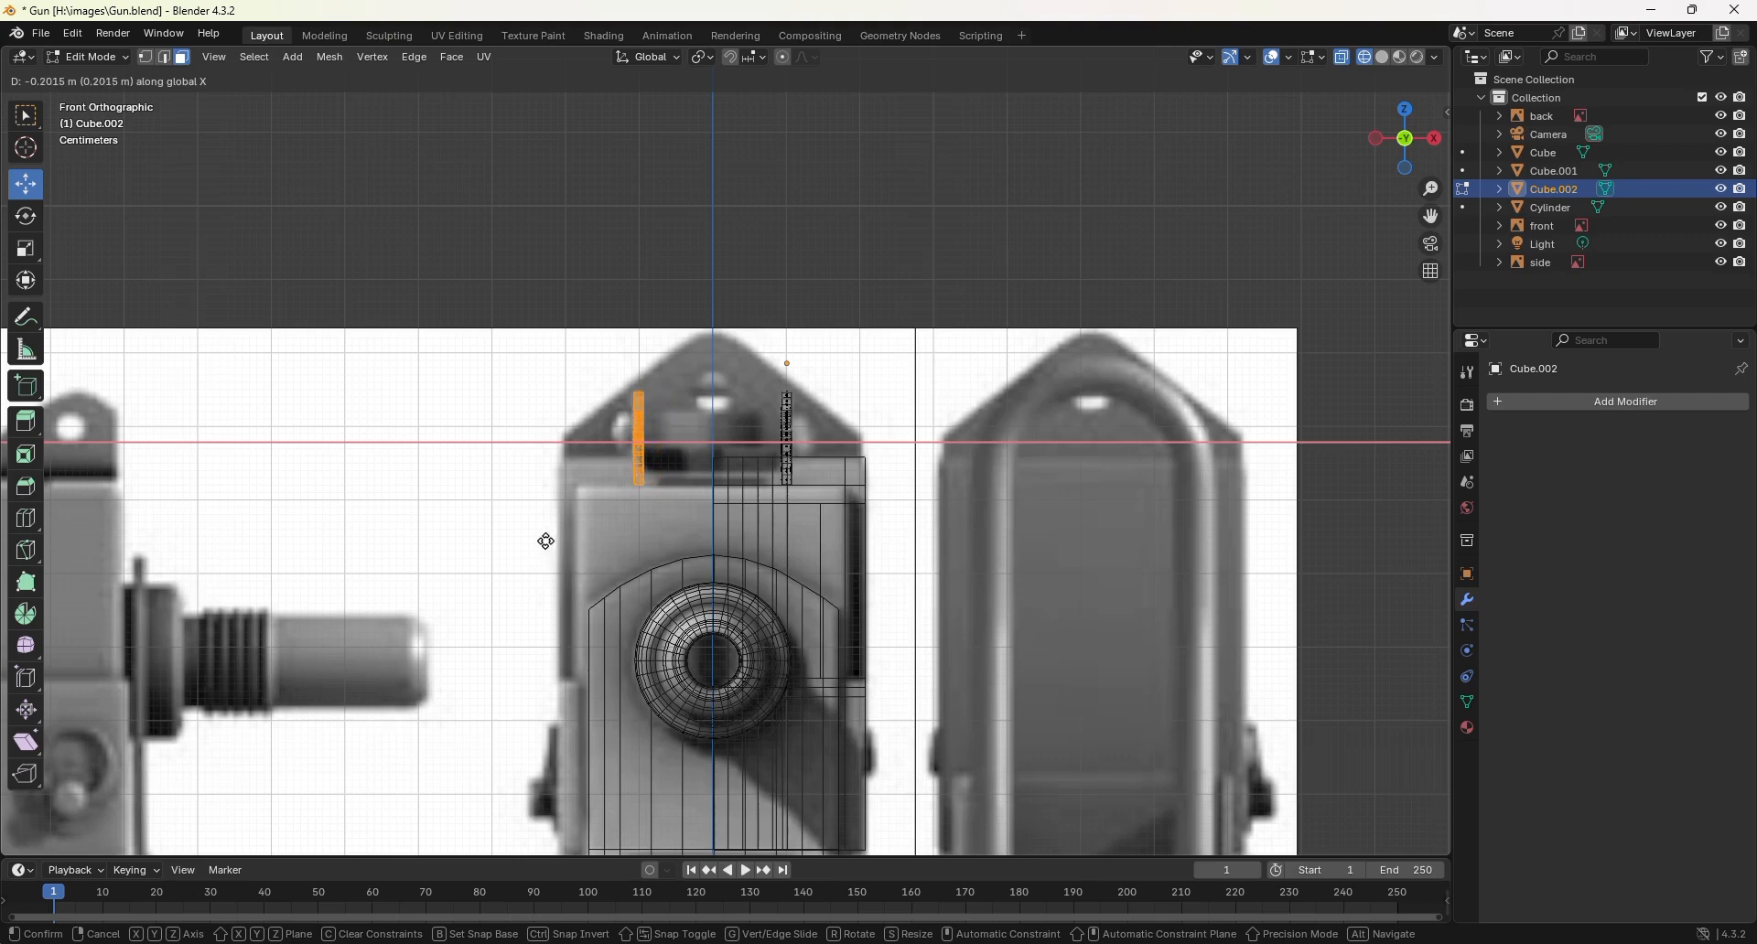
left_click(546, 542)
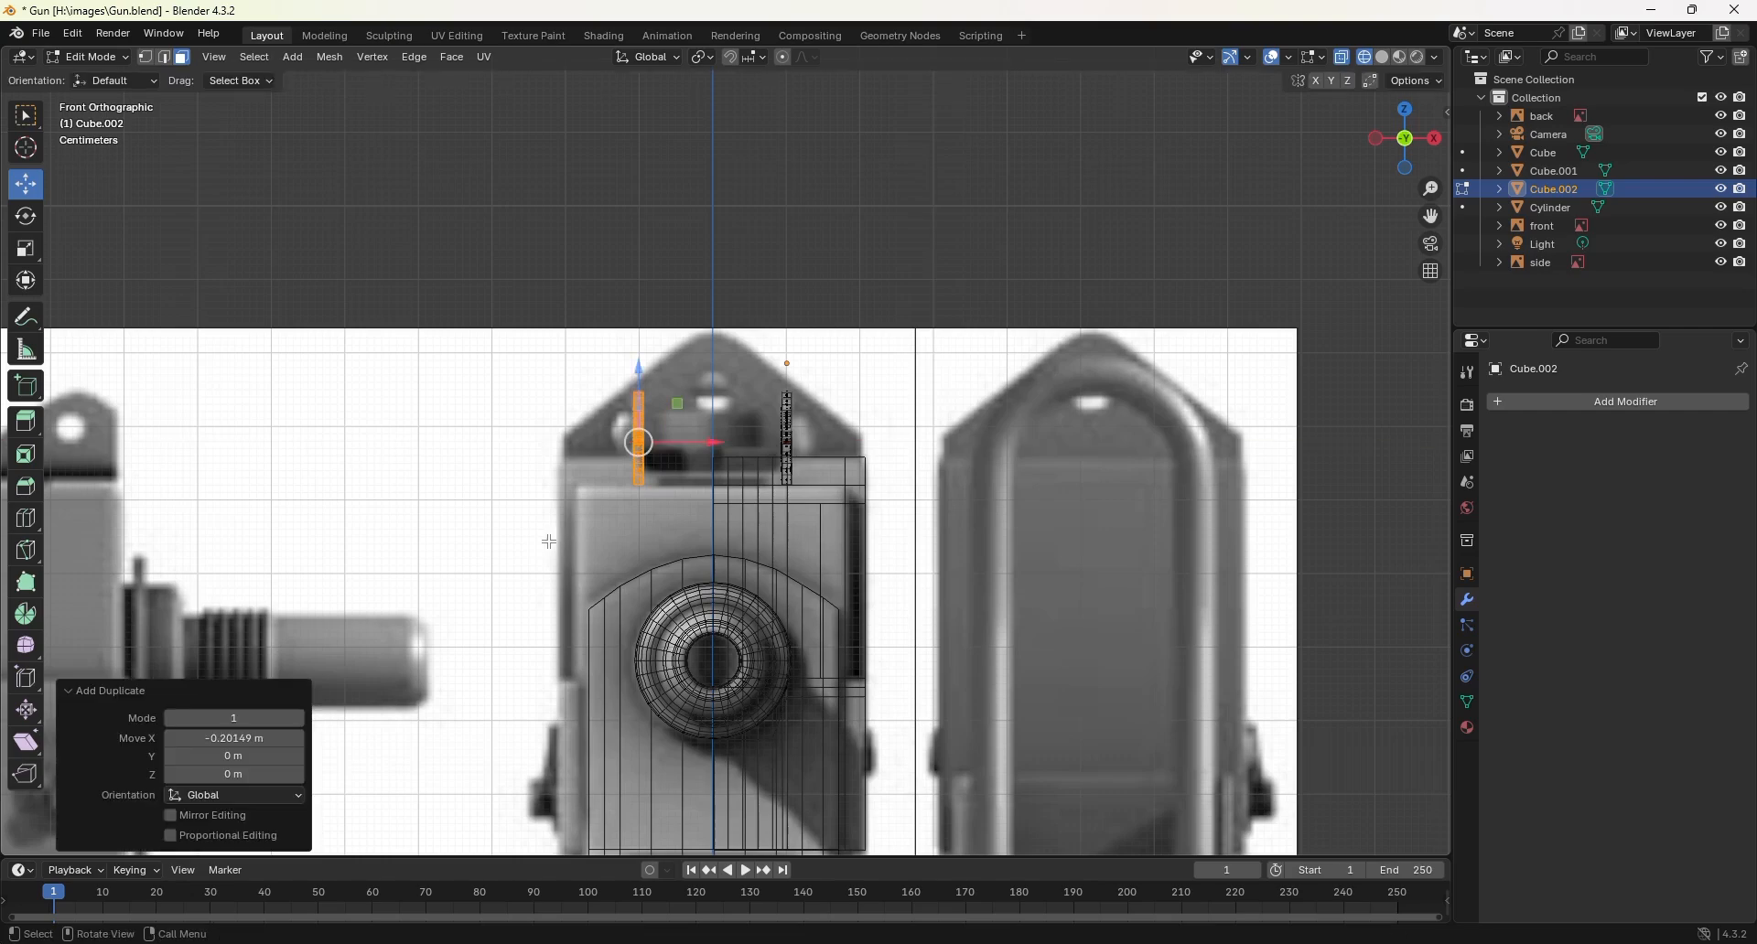
Step: Bridge the facing lower inner faces of the two side plates to form the bracket's base
mouse_move(754, 486)
middle_mouse_down()
mouse_move(870, 534)
mouse_move(851, 541)
mouse_move(1008, 496)
mouse_move(859, 552)
mouse_move(742, 519)
mouse_move(818, 482)
mouse_move(835, 514)
mouse_move(777, 476)
mouse_move(828, 507)
mouse_move(776, 488)
mouse_move(642, 504)
mouse_move(732, 447)
mouse_move(865, 494)
middle_mouse_up()
key("shift+z")
scroll(664, 491, "up", 2)
left_click(688, 446)
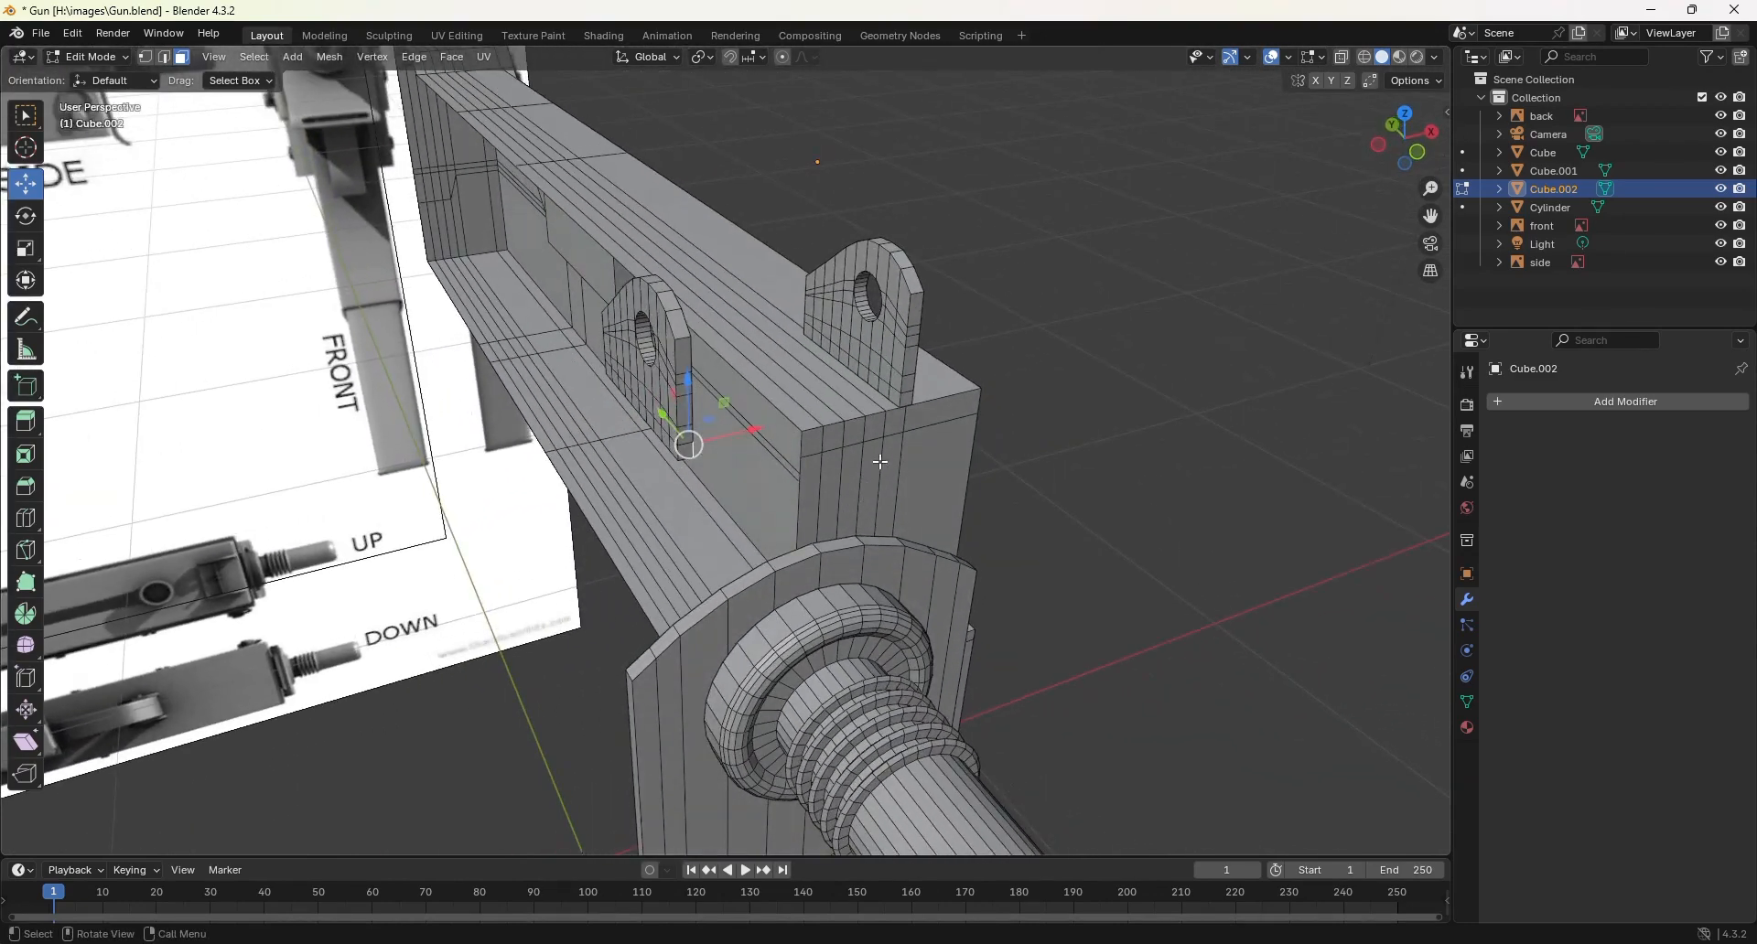
left_click(890, 399, "shift")
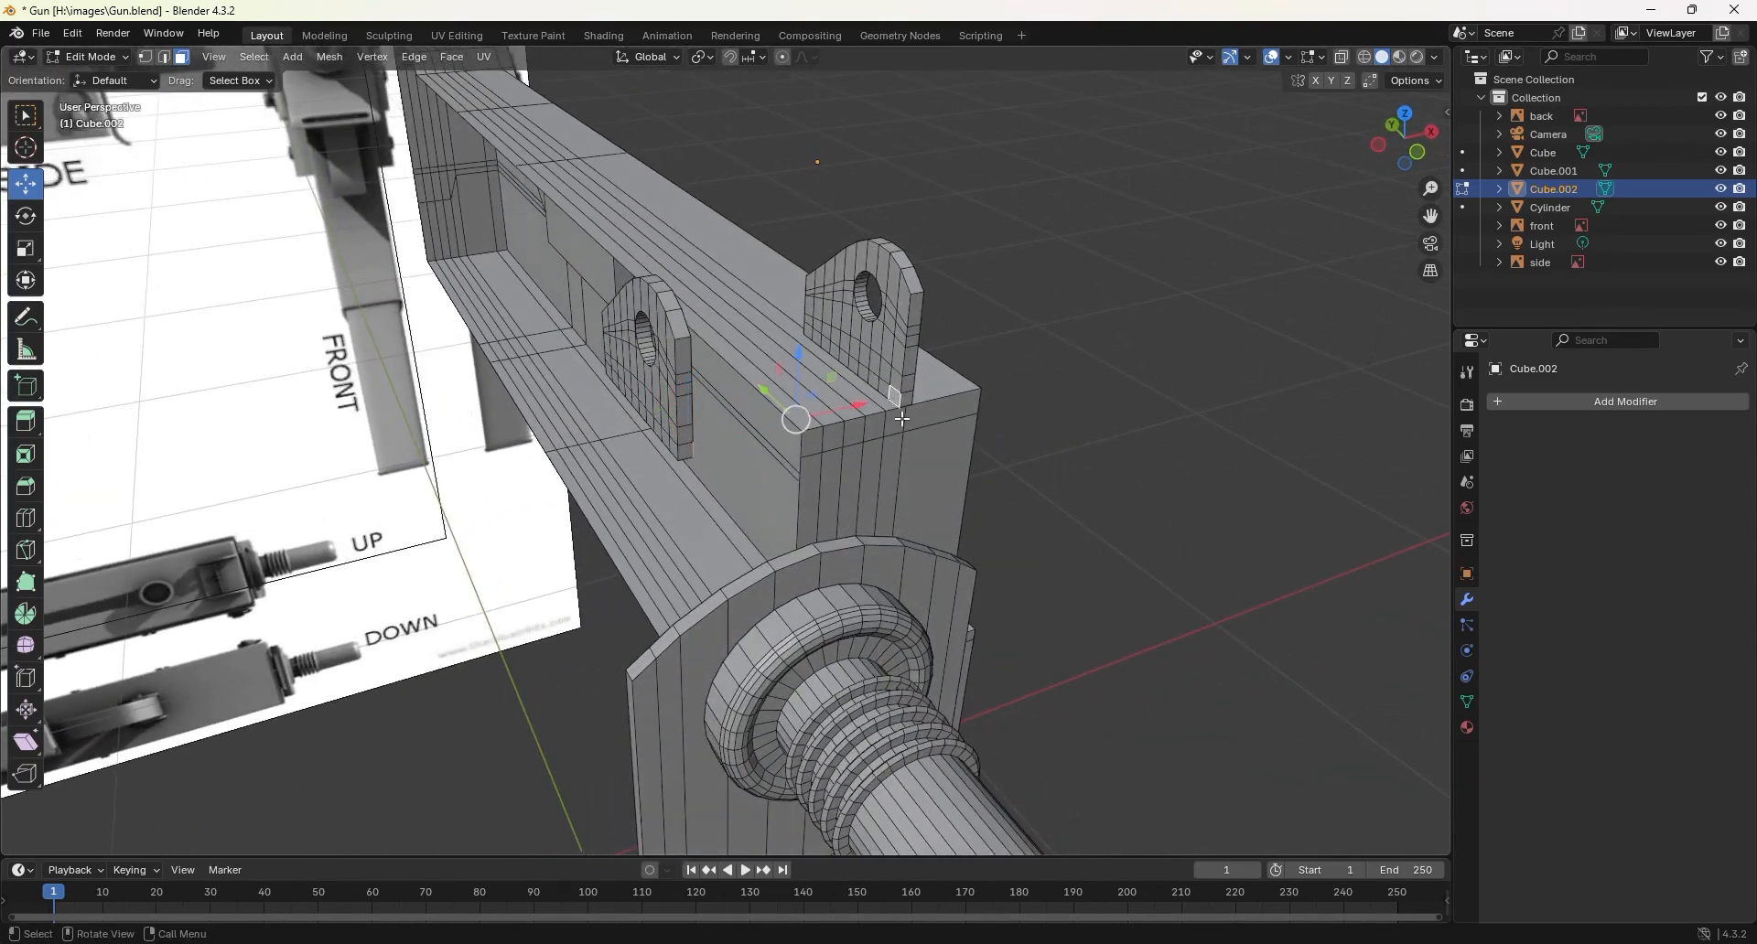
left_click(417, 58)
left_click(430, 113)
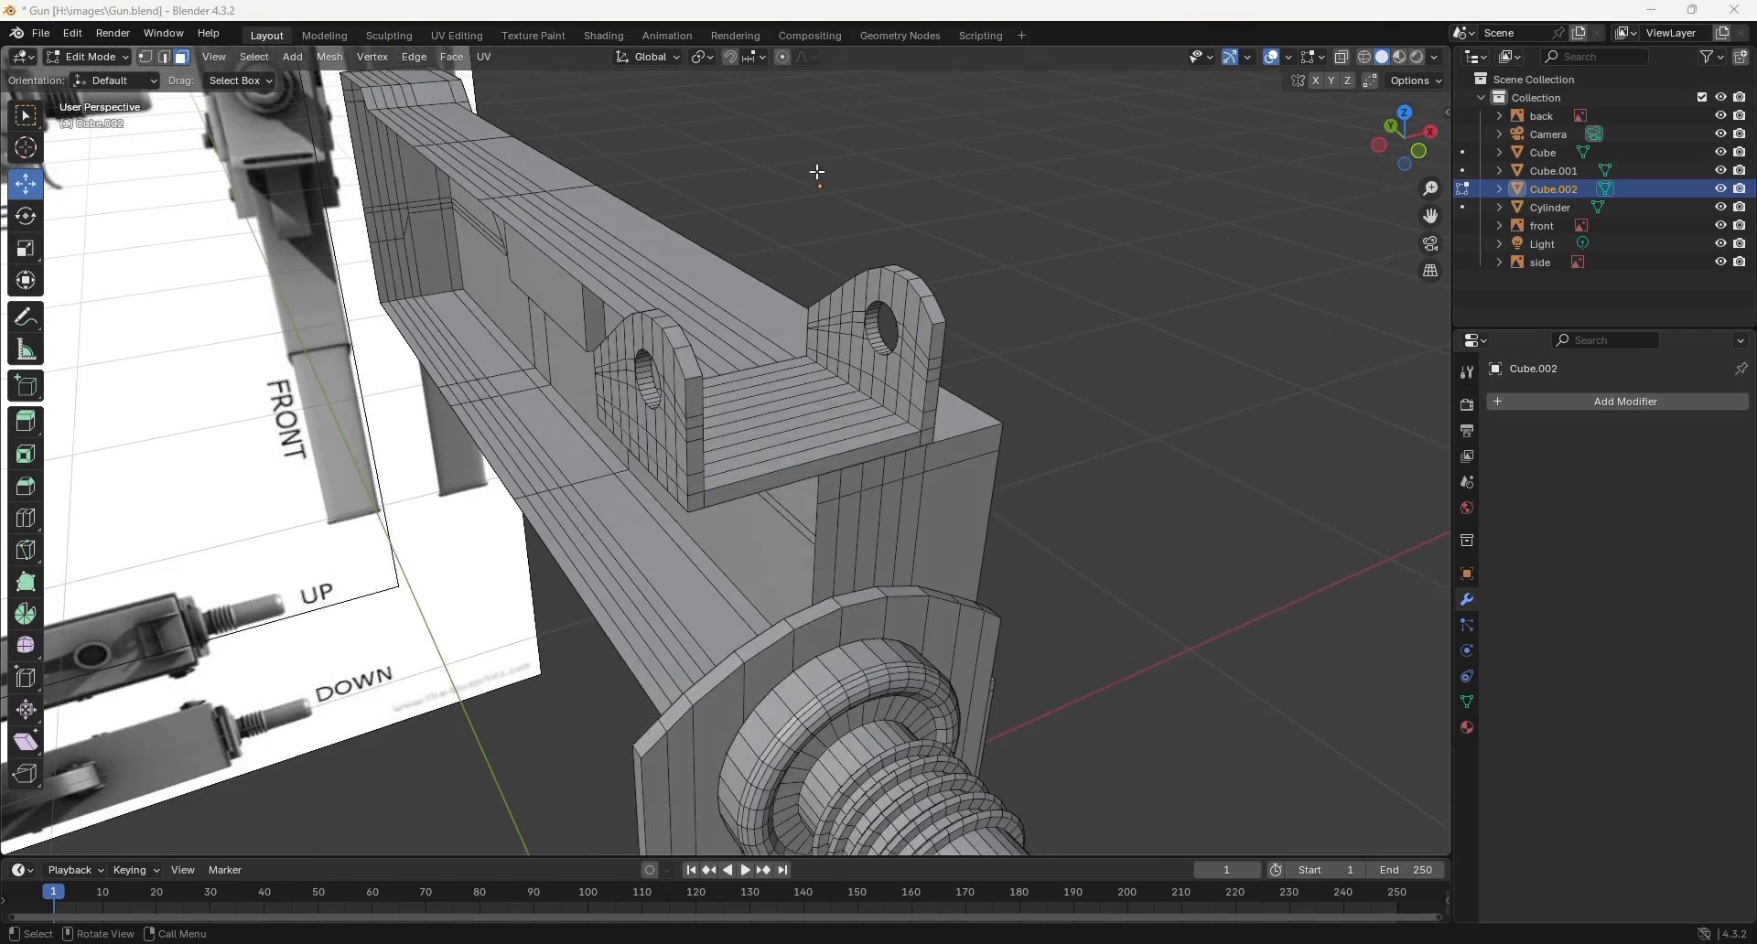
Step: Add a horizontal loop cut around the bracket's base, slid towards its bottom edge with a factor of 0.370
middle_click_drag(915, 357, 648, 244)
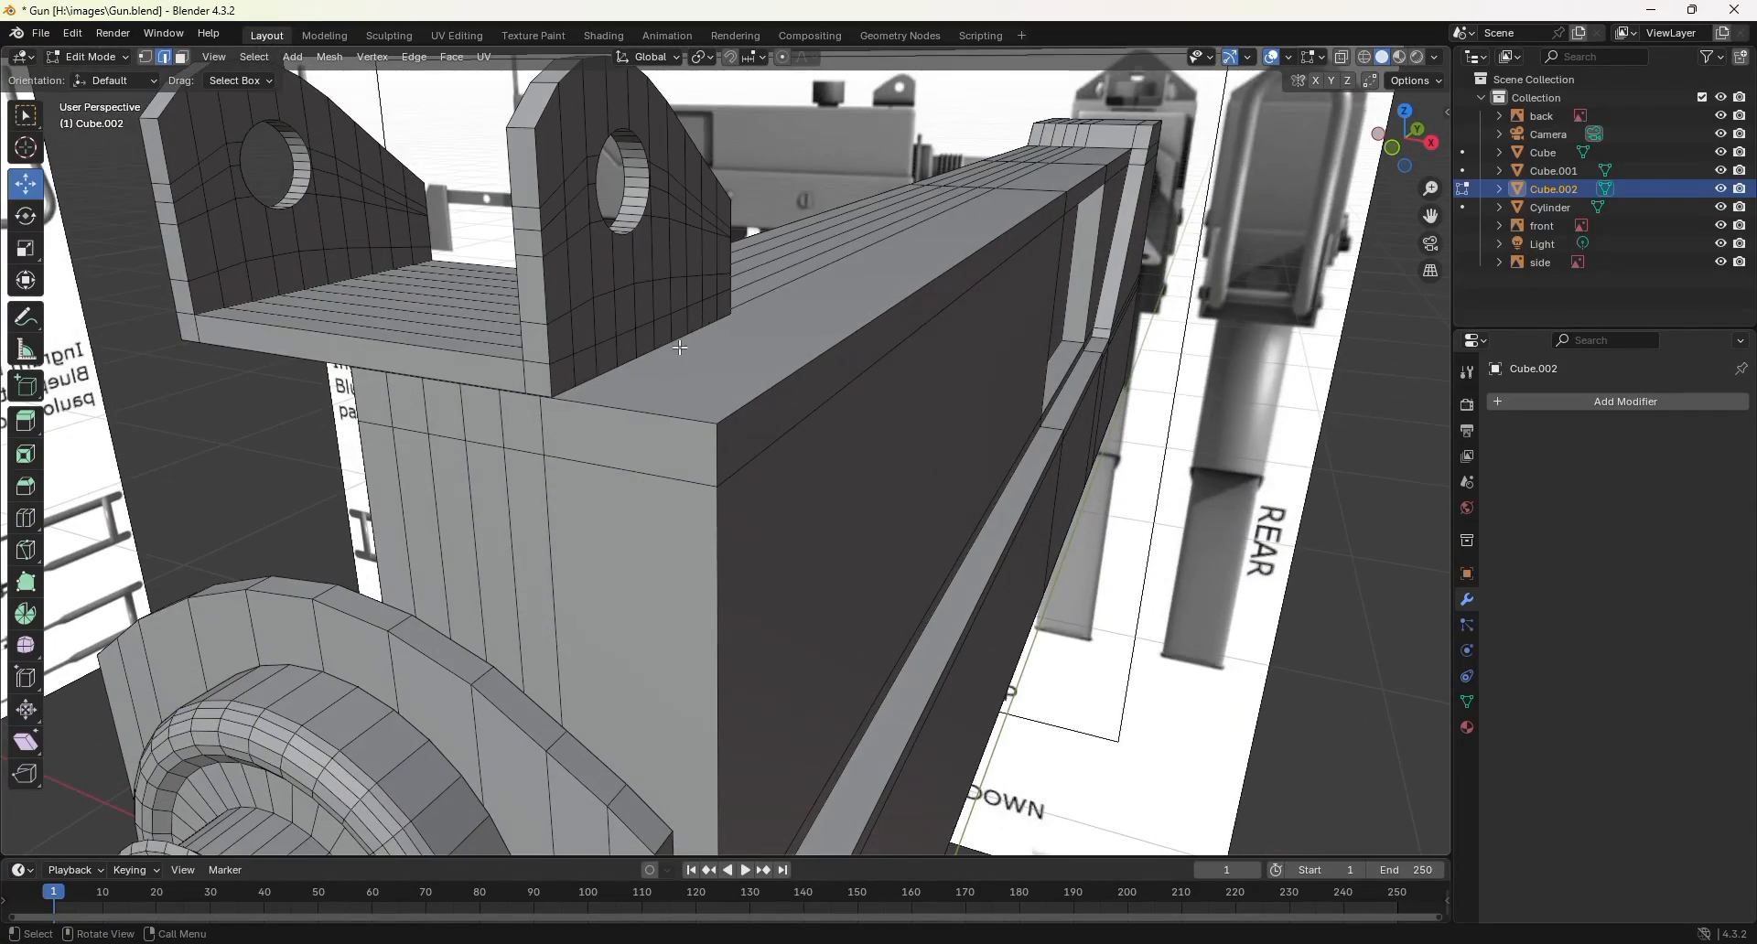
middle_click_drag(624, 375, 743, 342)
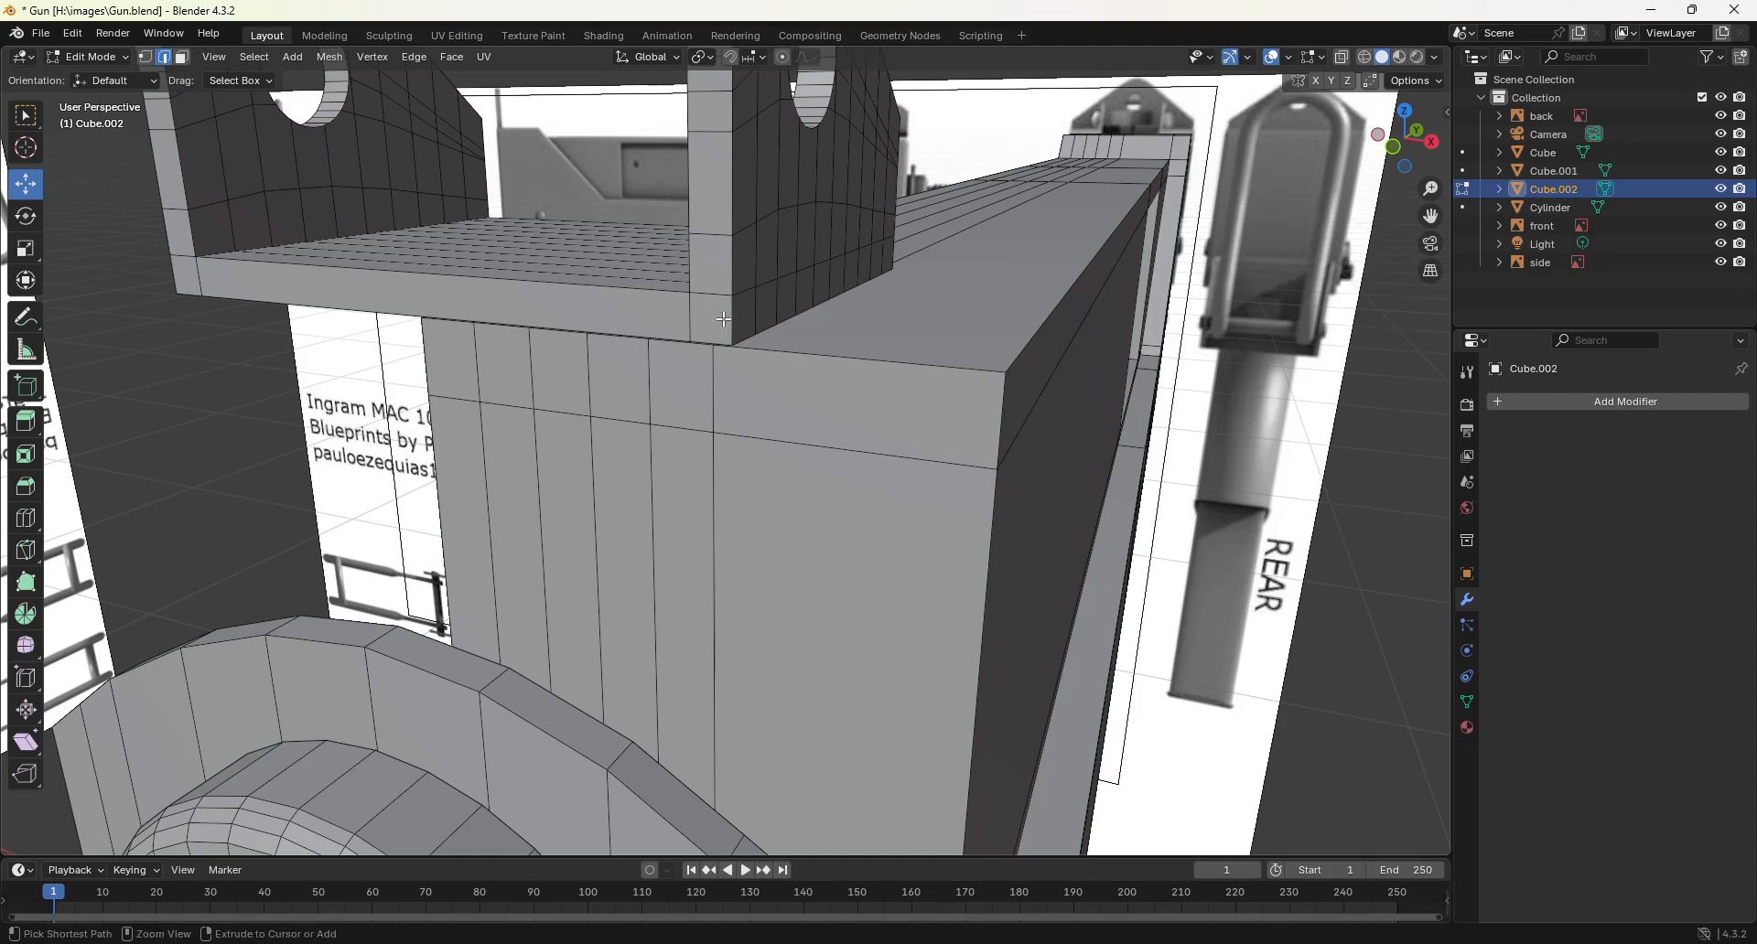
key("ctrl+r")
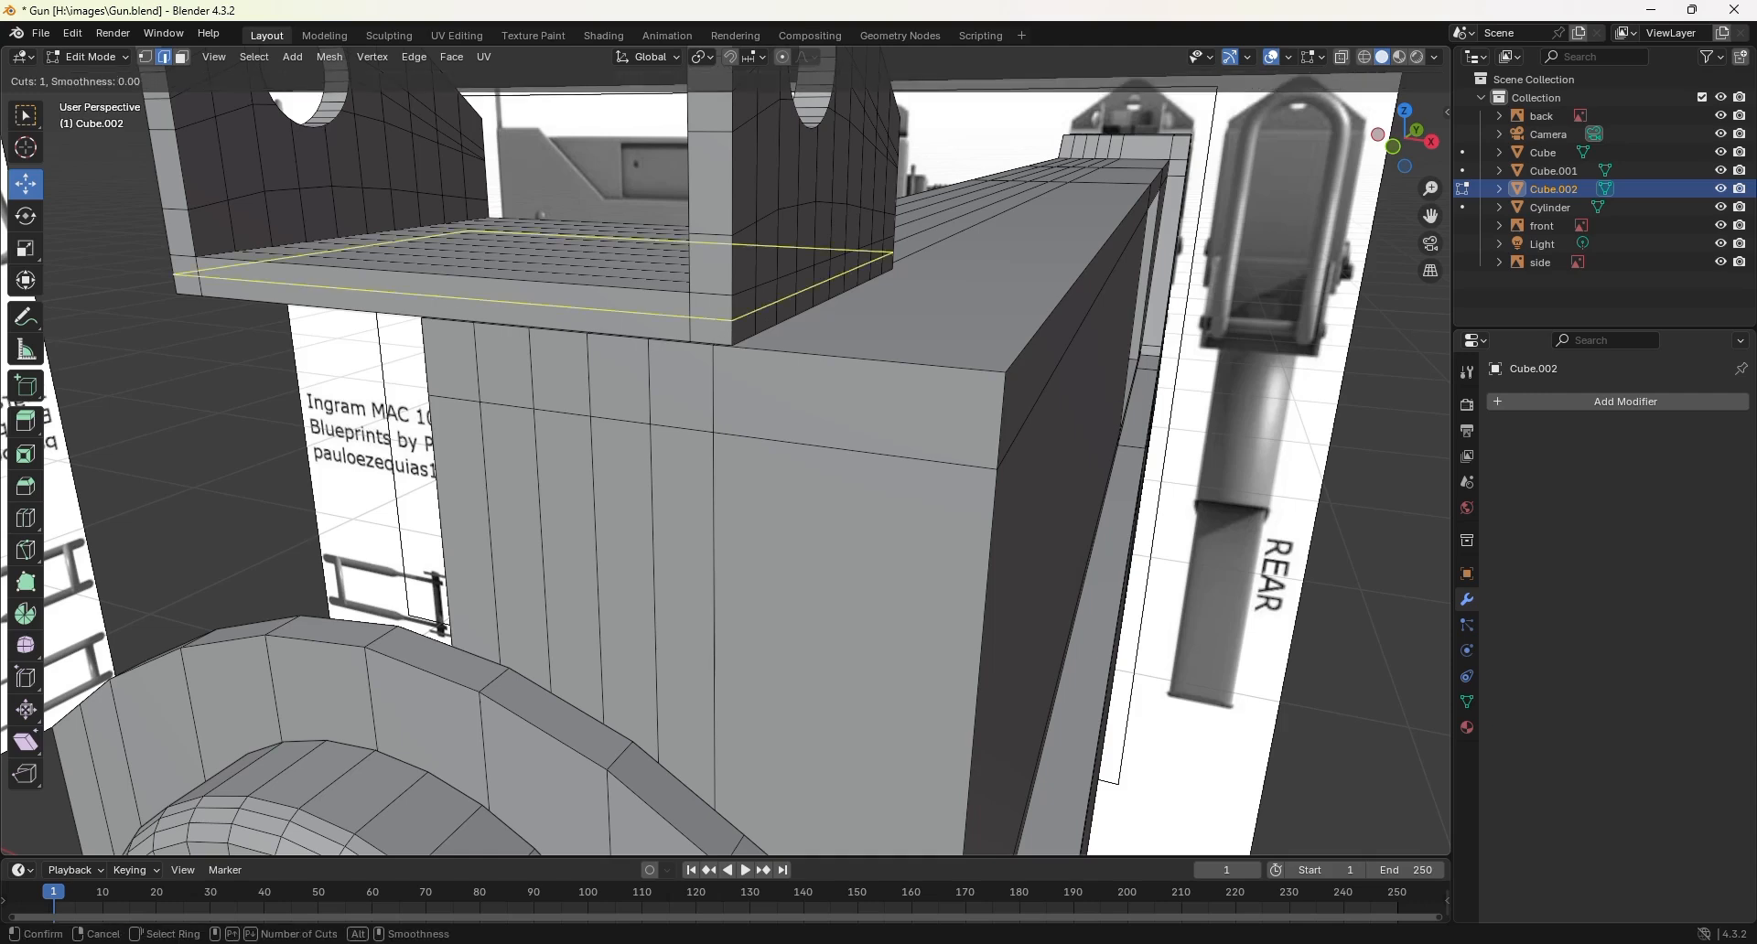
left_click(723, 316)
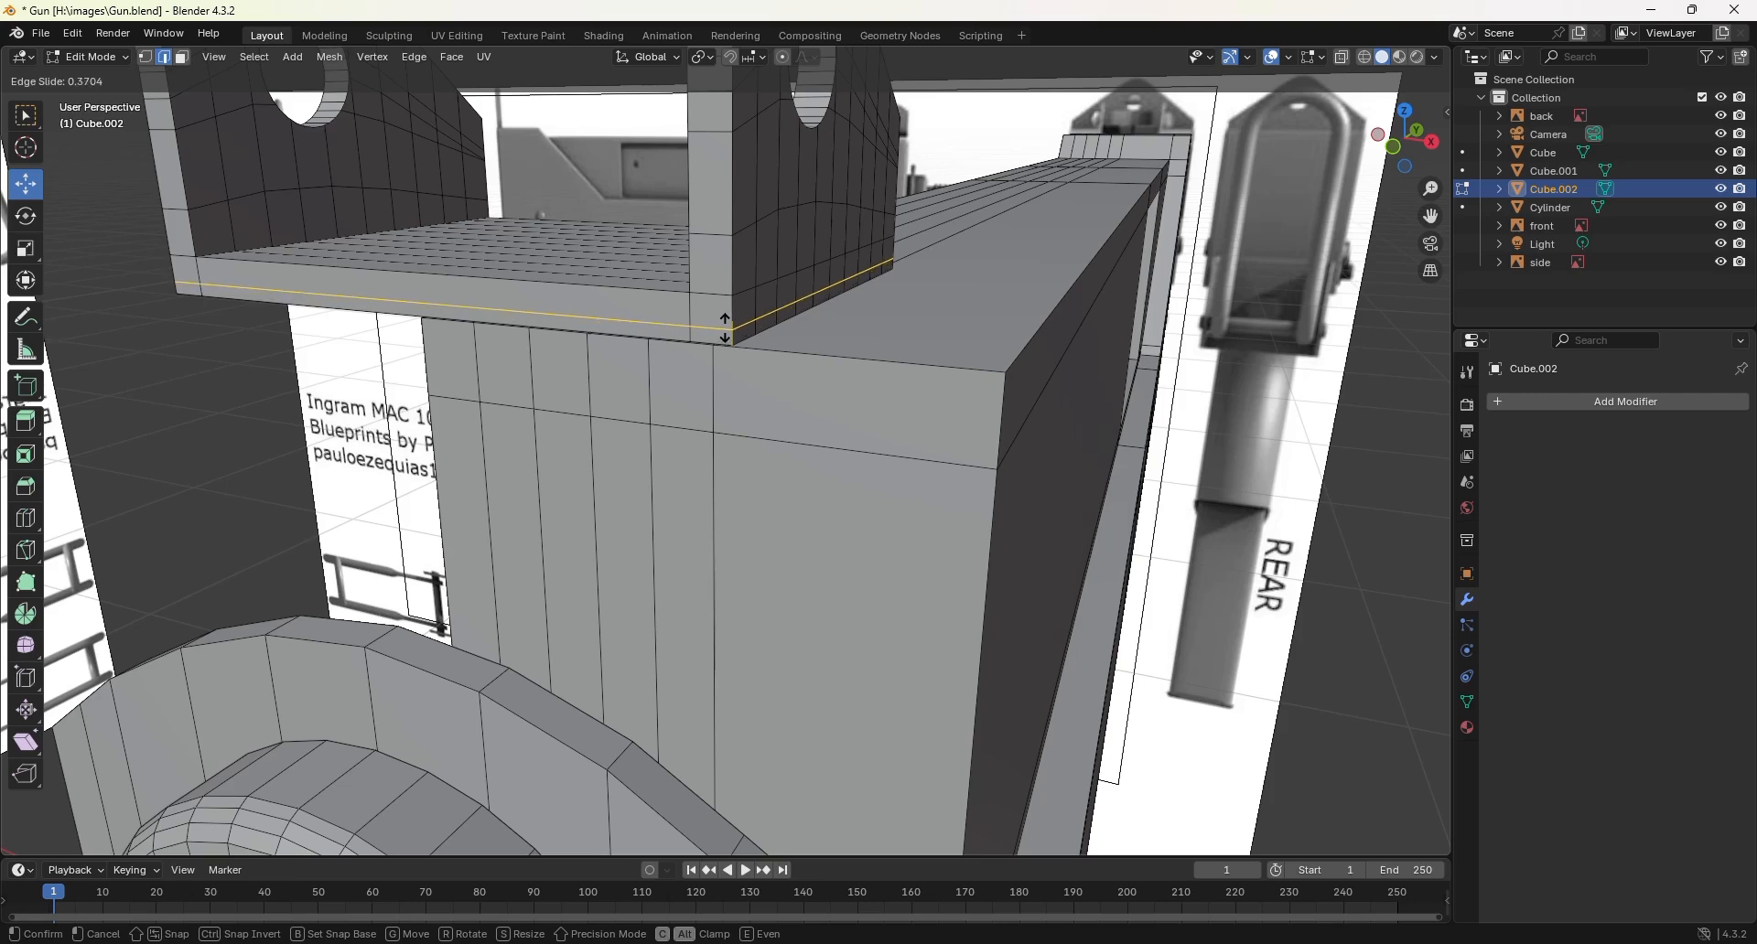
left_click(725, 327)
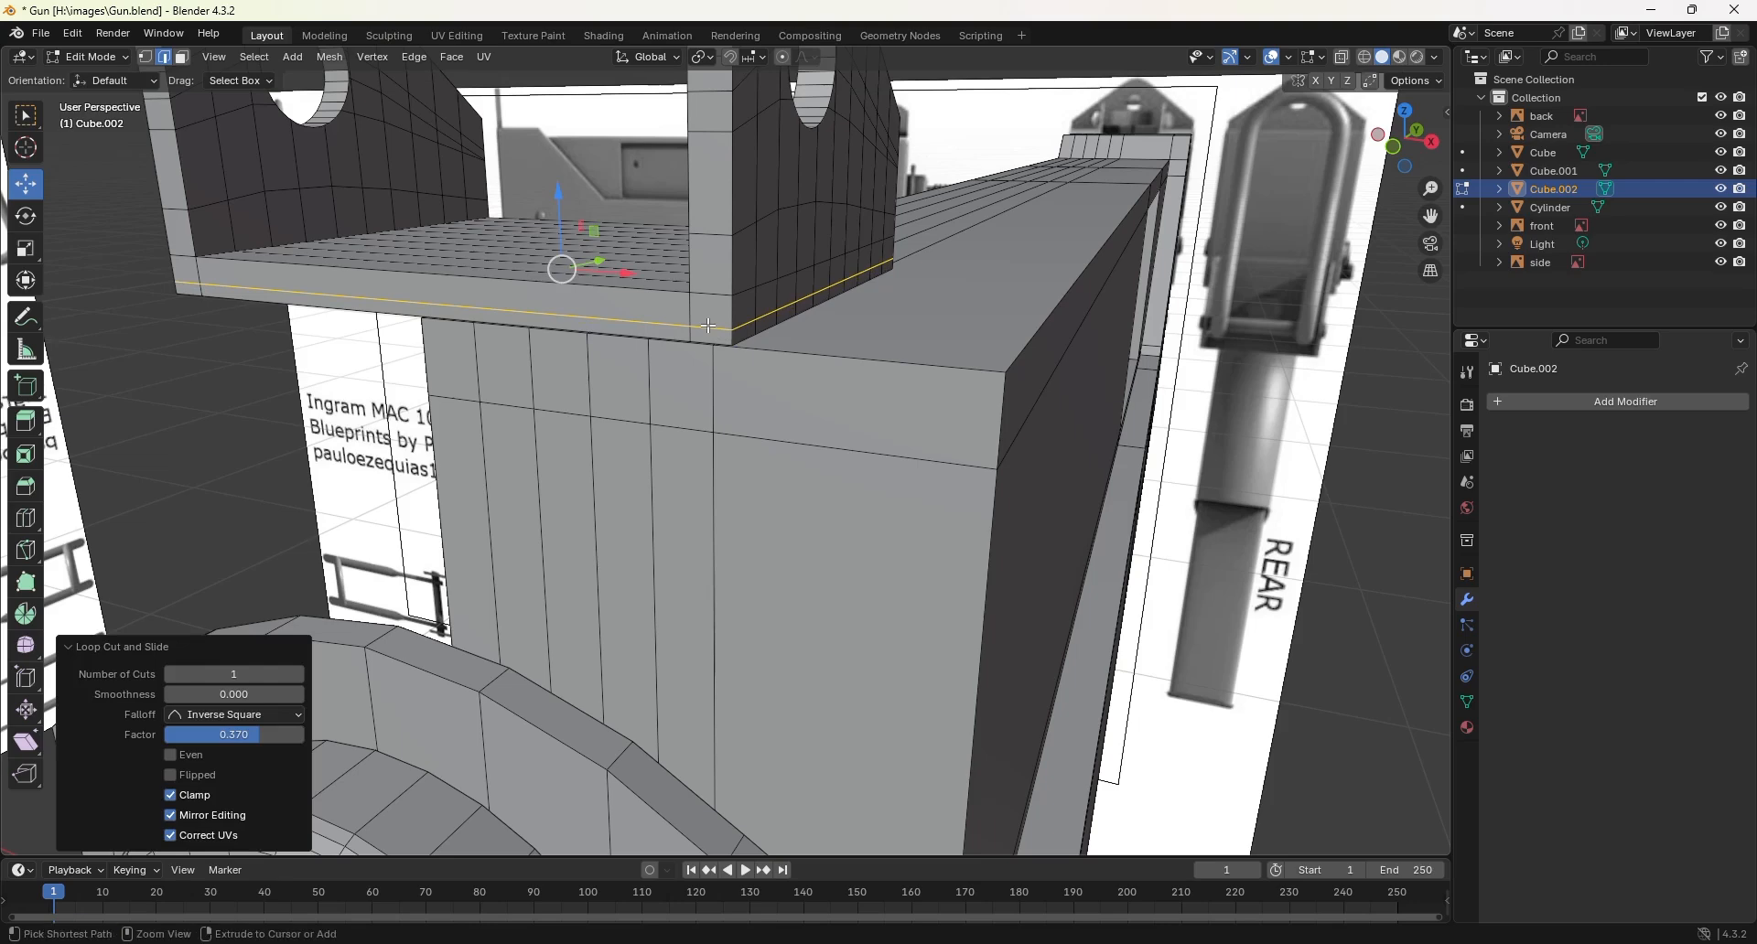
Step: Add a lengthwise loop cut through each side plate's thickness near its outer face, with factors of -0.341 and 0.578
key("ctrl+r")
left_click(717, 323)
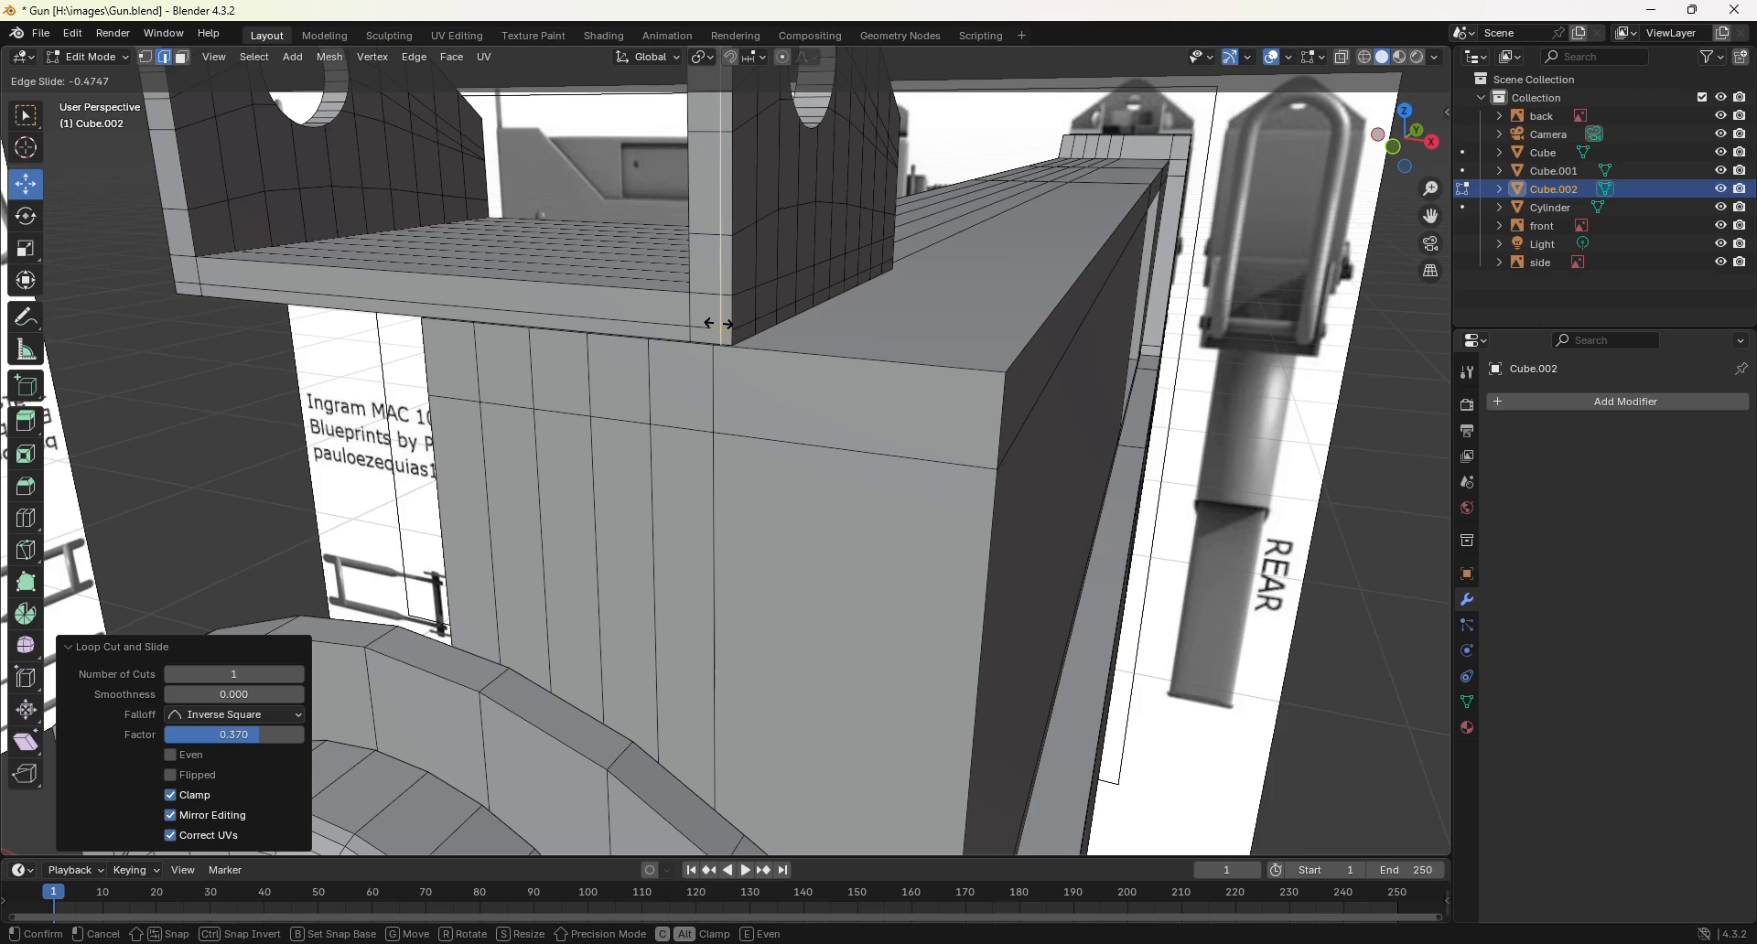
left_click(717, 323)
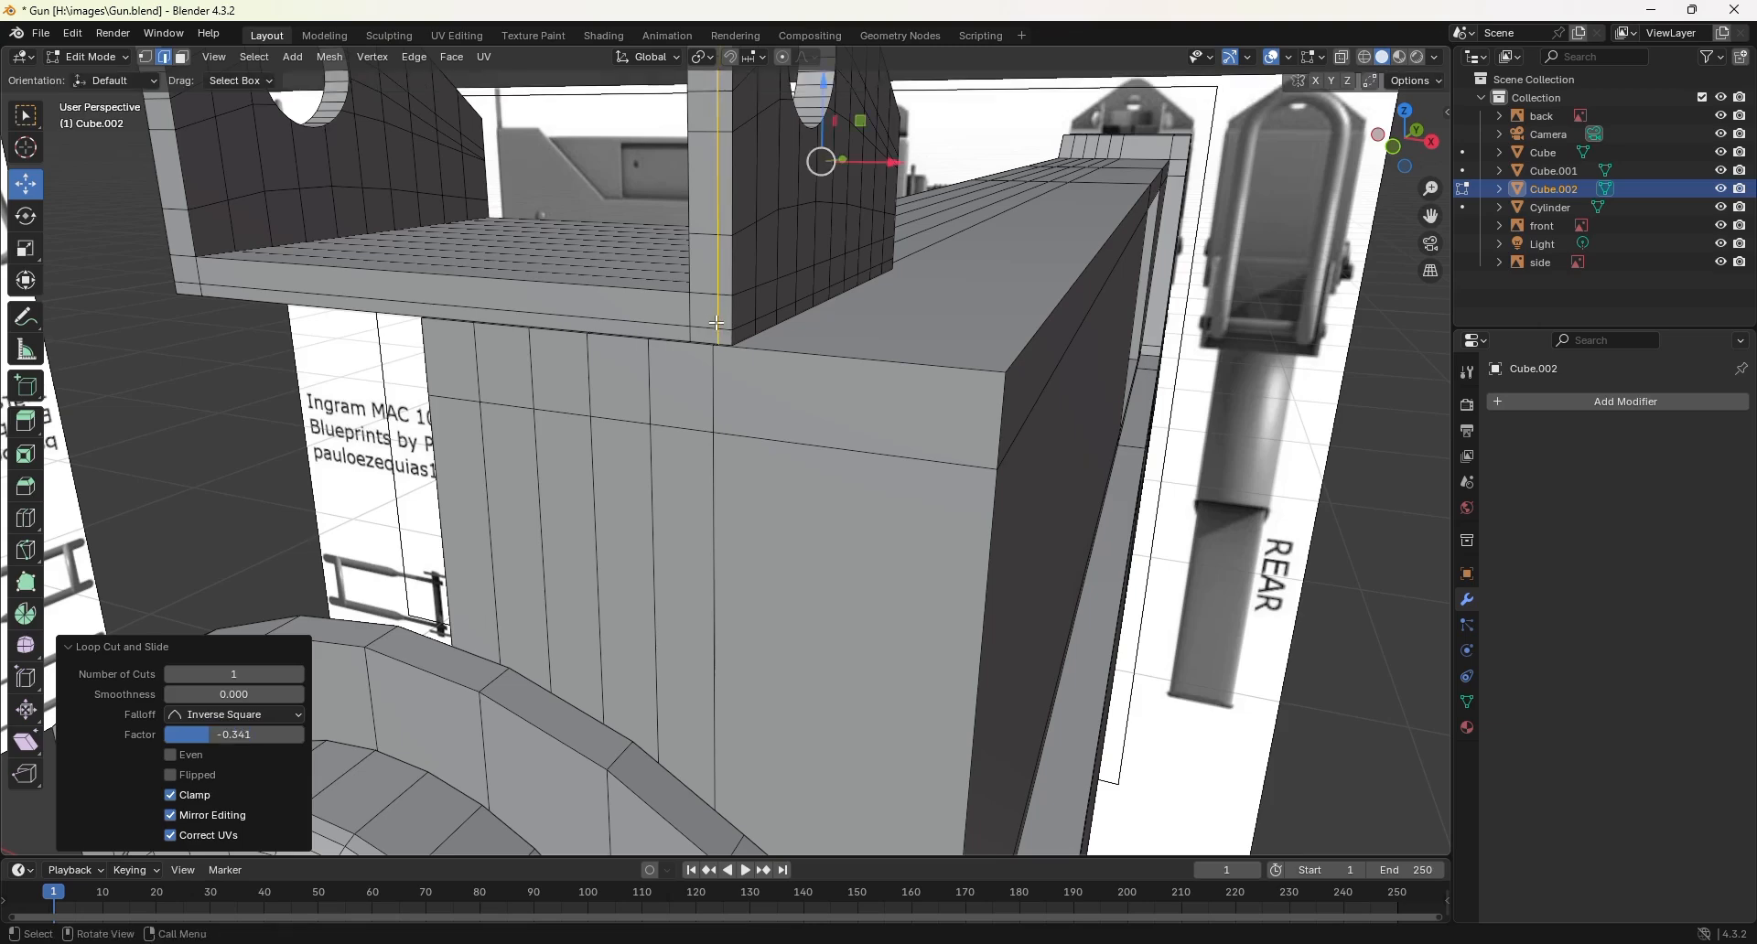
middle_click_drag(717, 323, 715, 377)
key("ctrl+r")
left_click(714, 377)
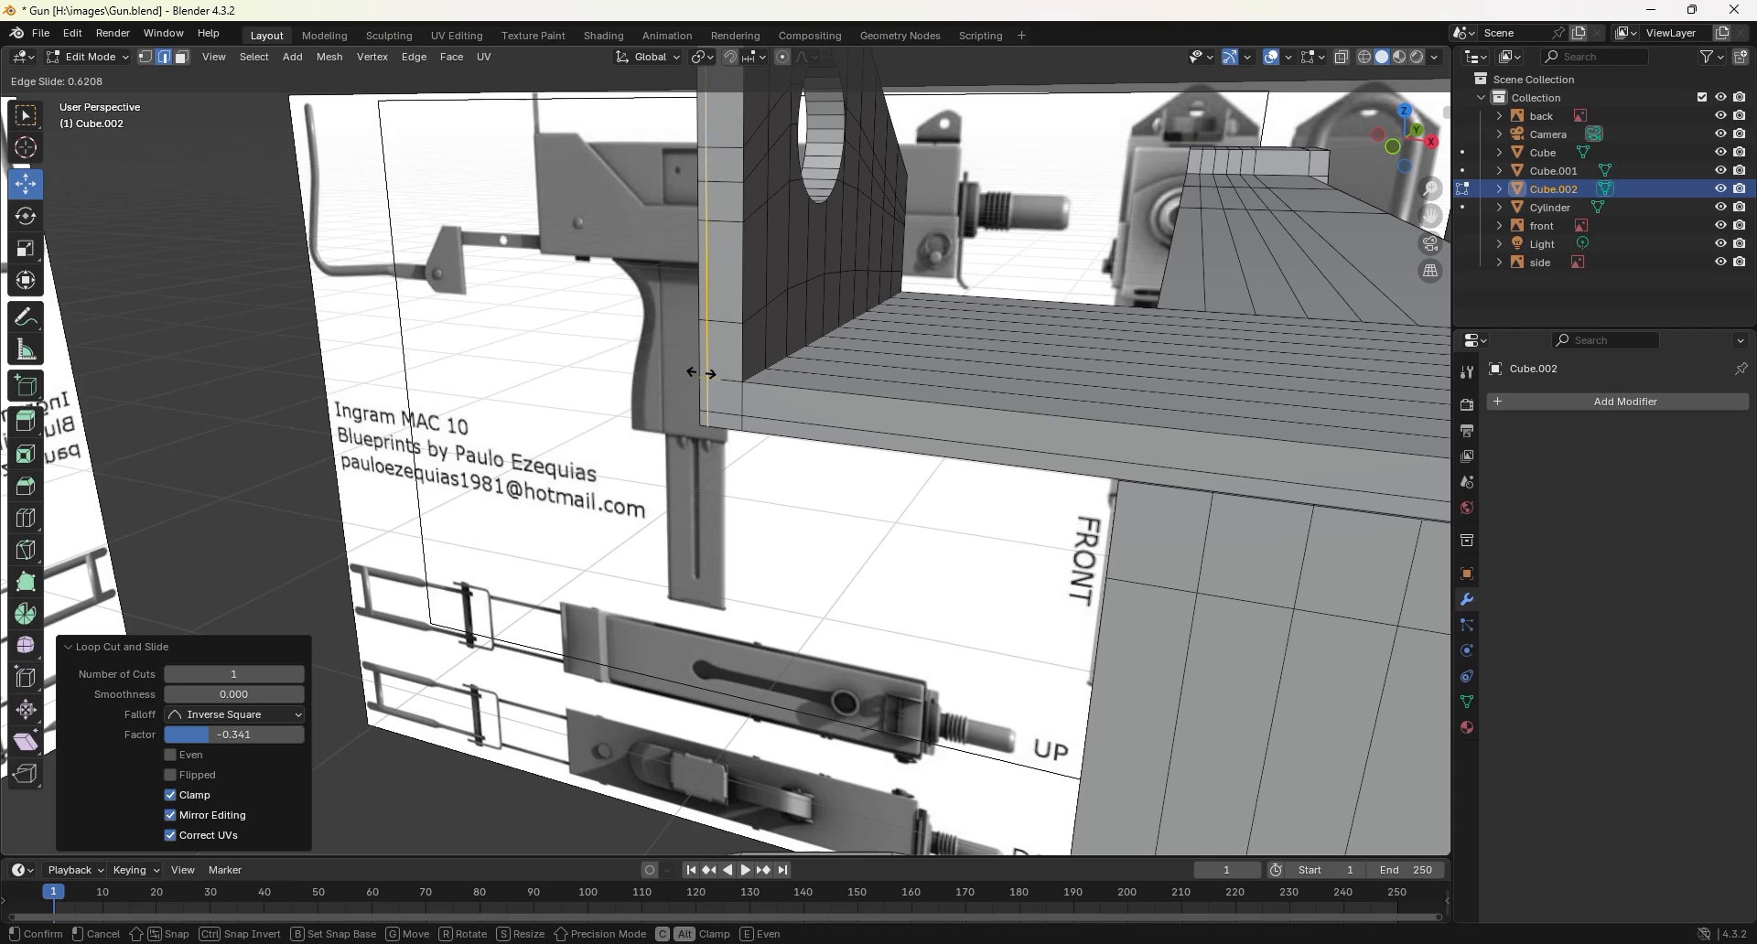
left_click(701, 374)
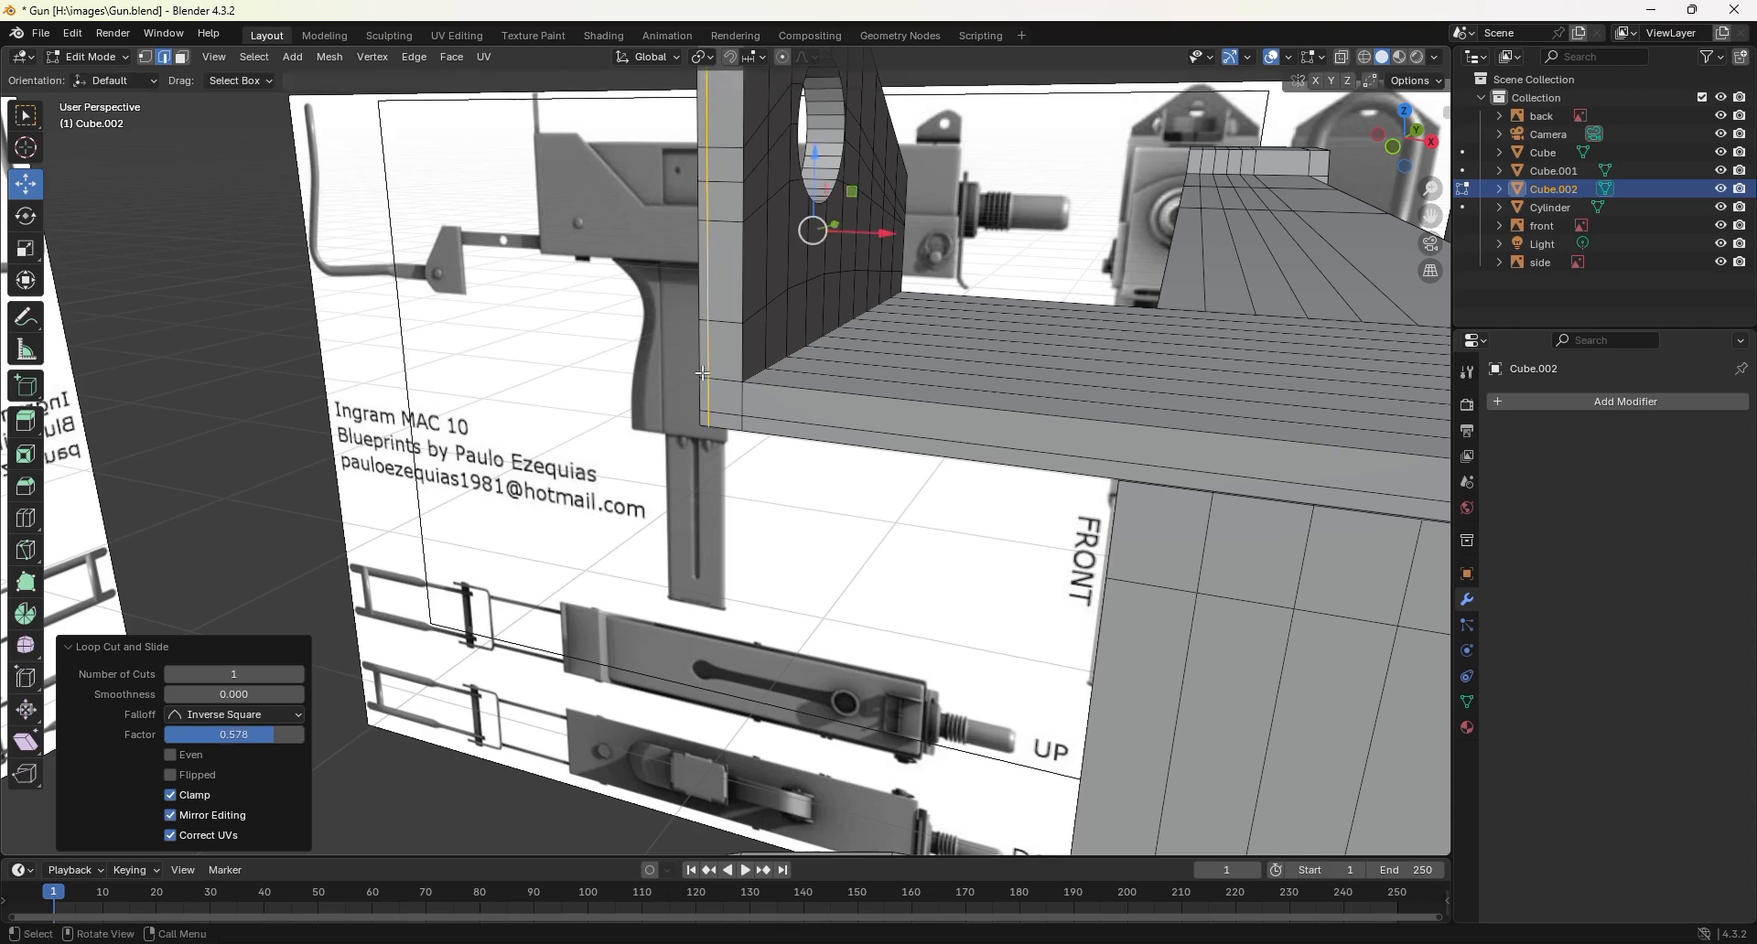
Step: Bevel the bracket's outer bottom edges on both plates by raising them 0.0016 m along Z and scaling them to 0.986 along X
middle_click_drag(701, 374, 1112, 425)
middle_click_drag(1116, 472, 906, 415, "shift")
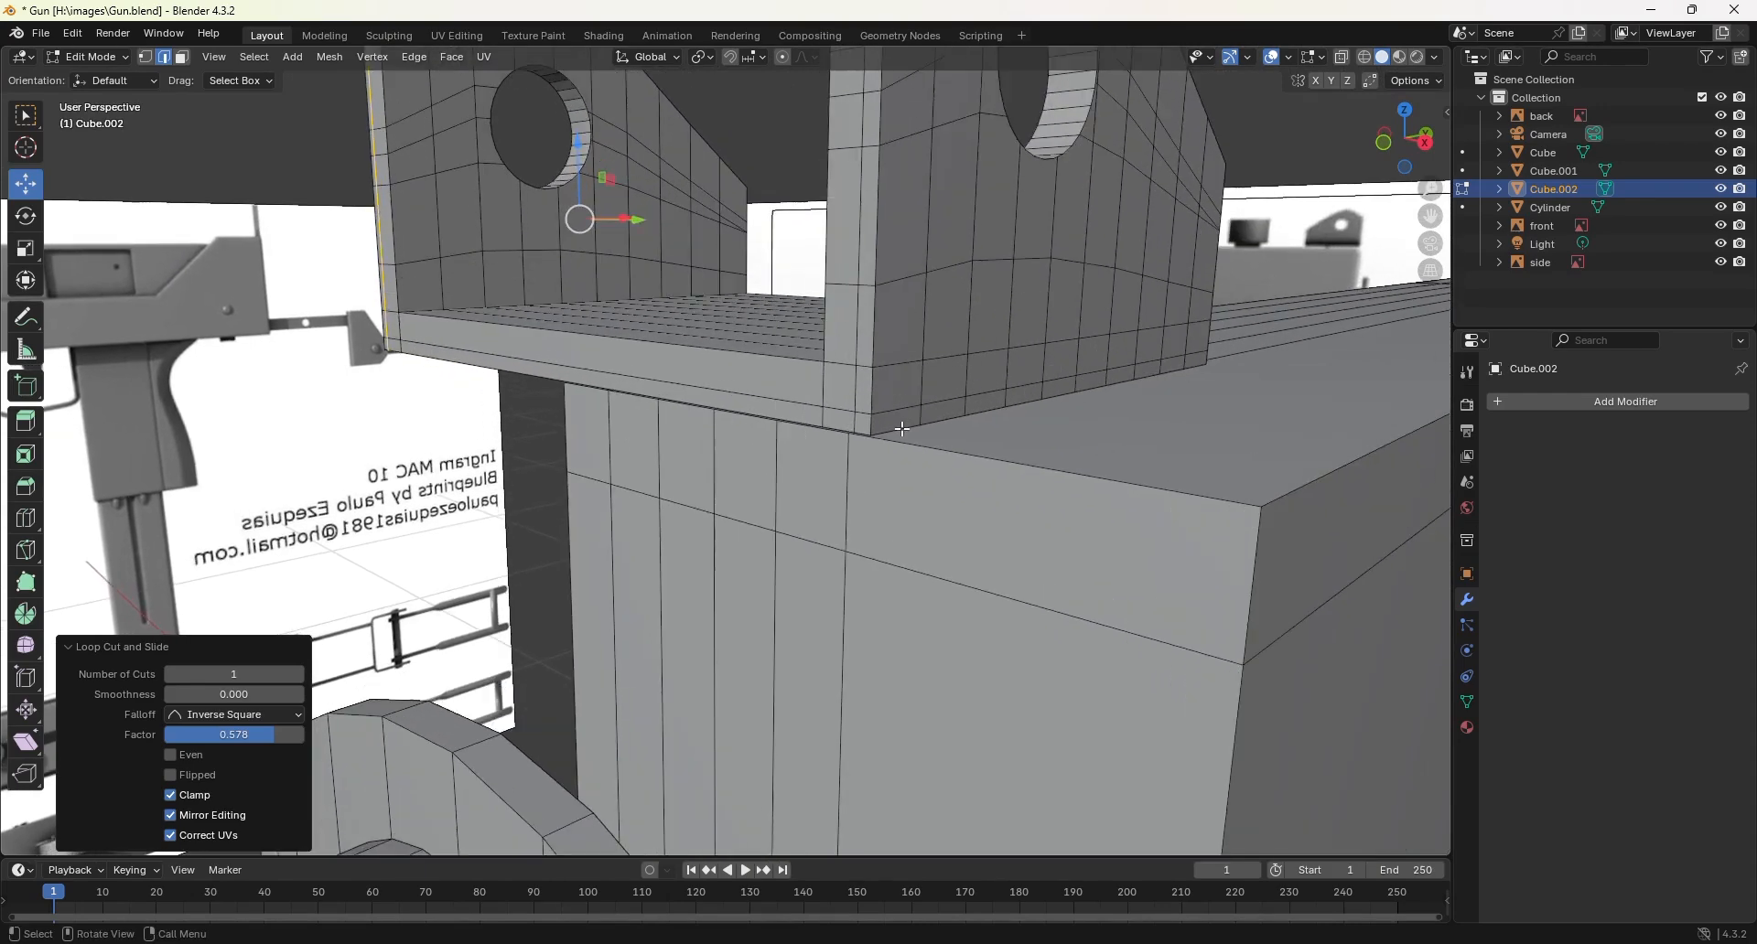
right_click(902, 429, "shift")
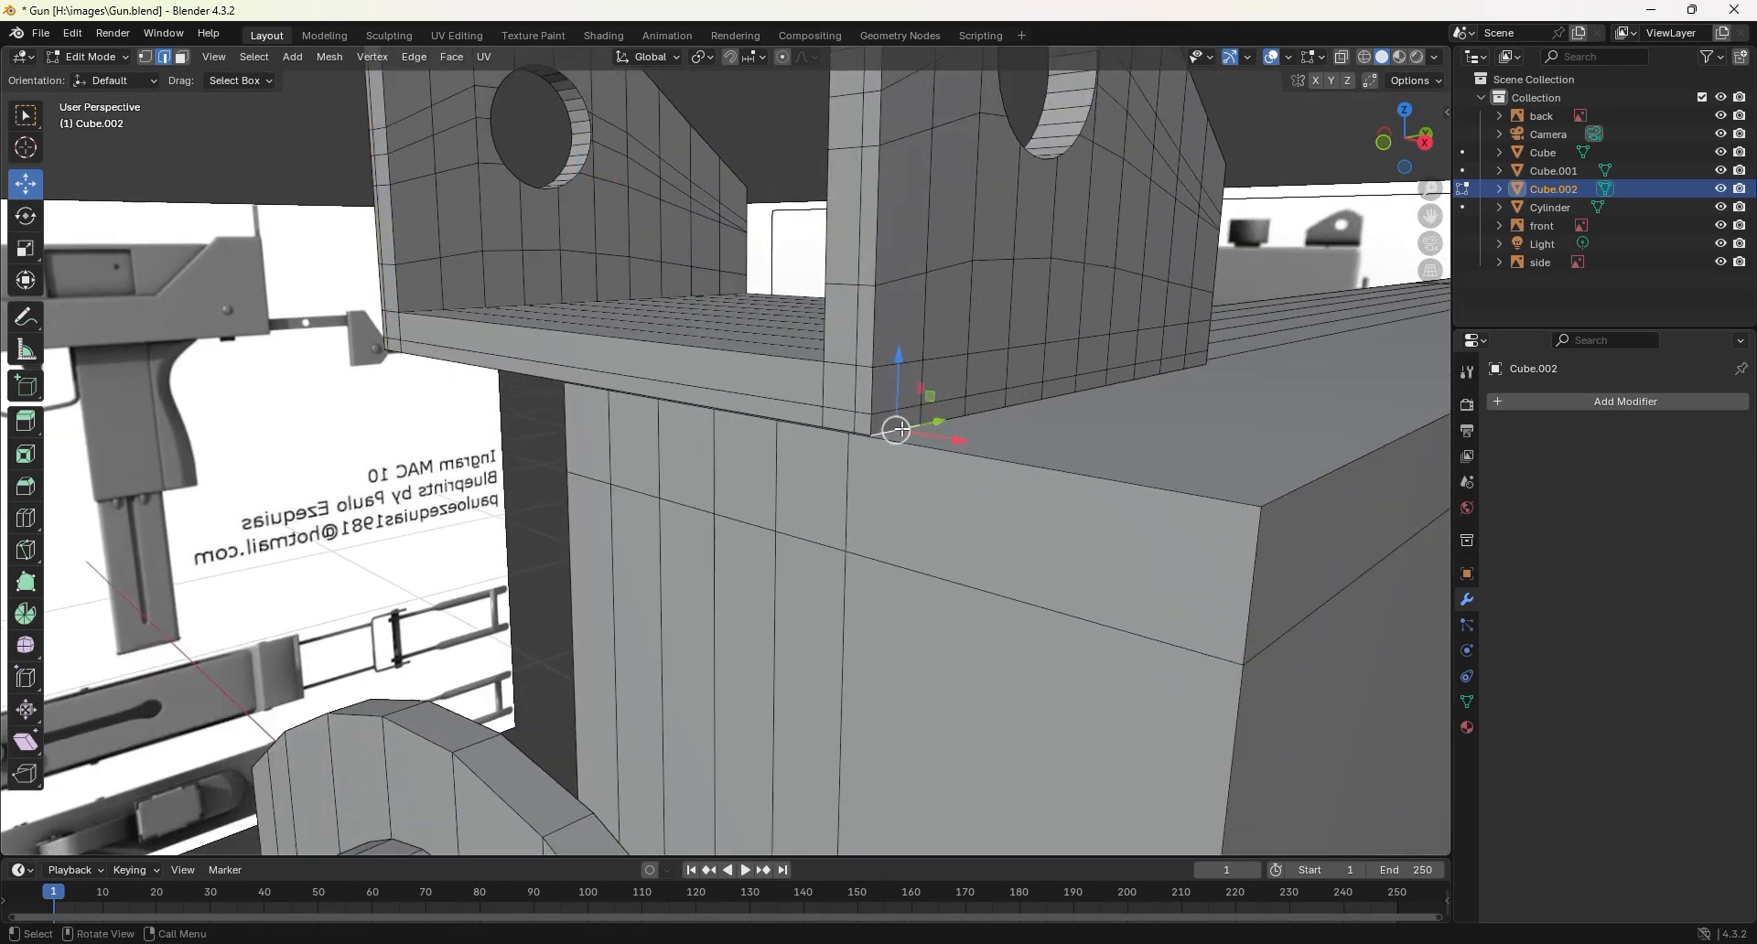
left_click(1202, 366, "ctrl")
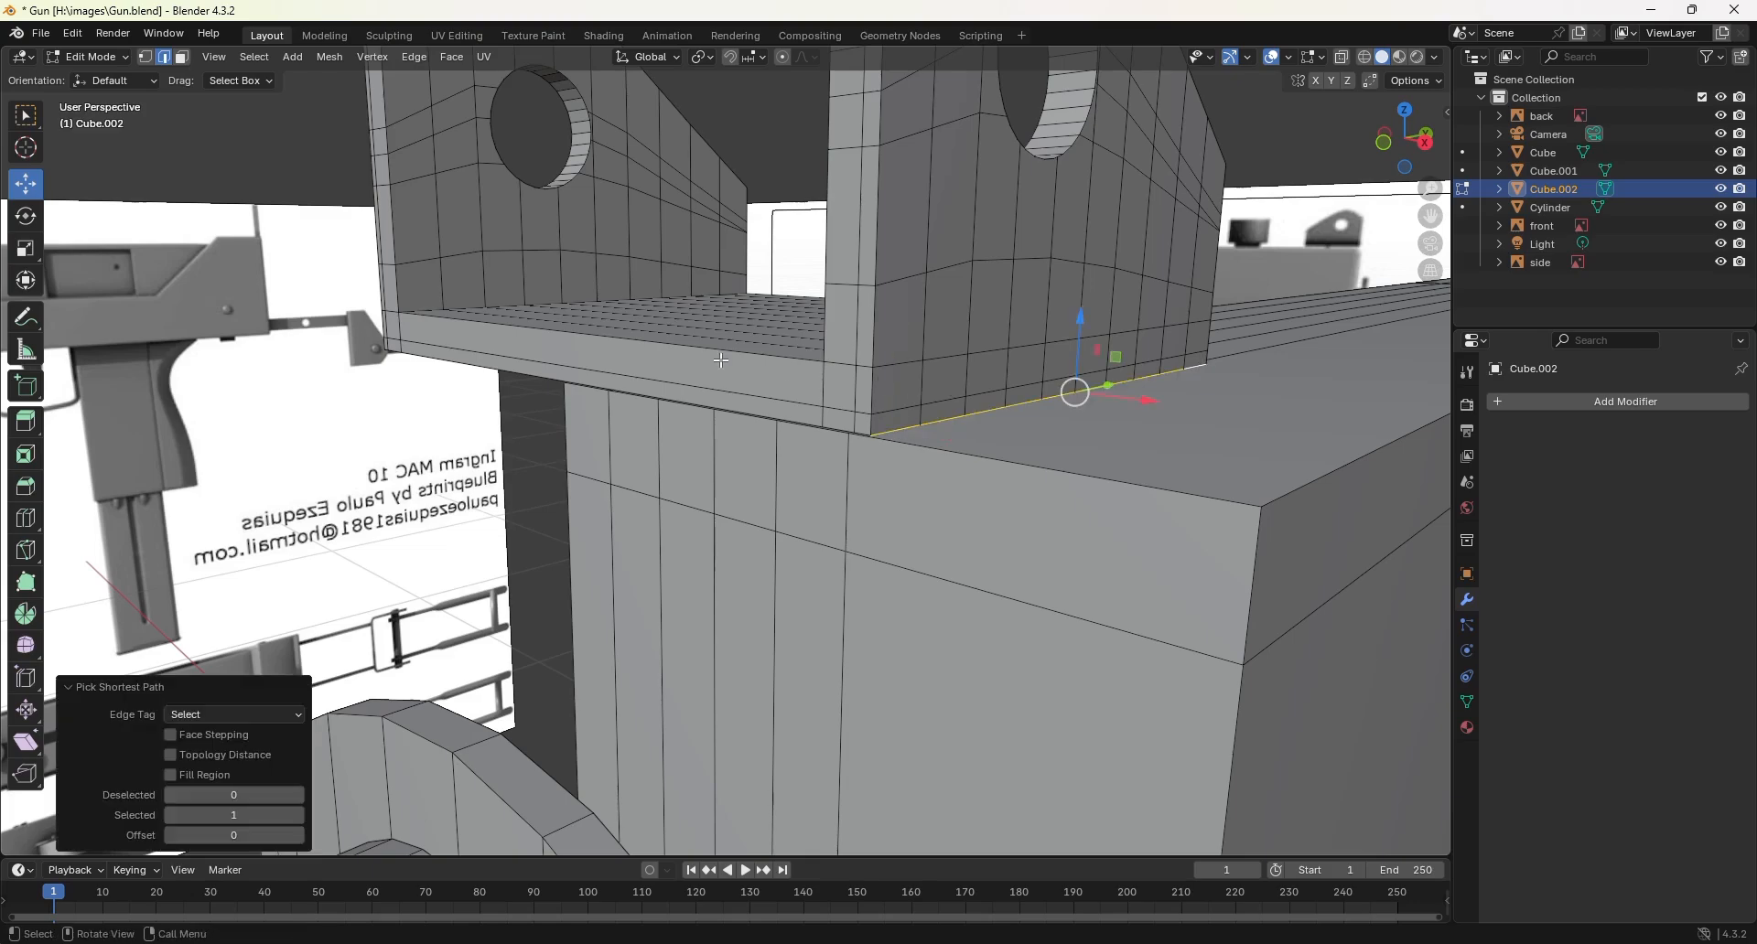
middle_click_drag(1203, 366, 553, 368)
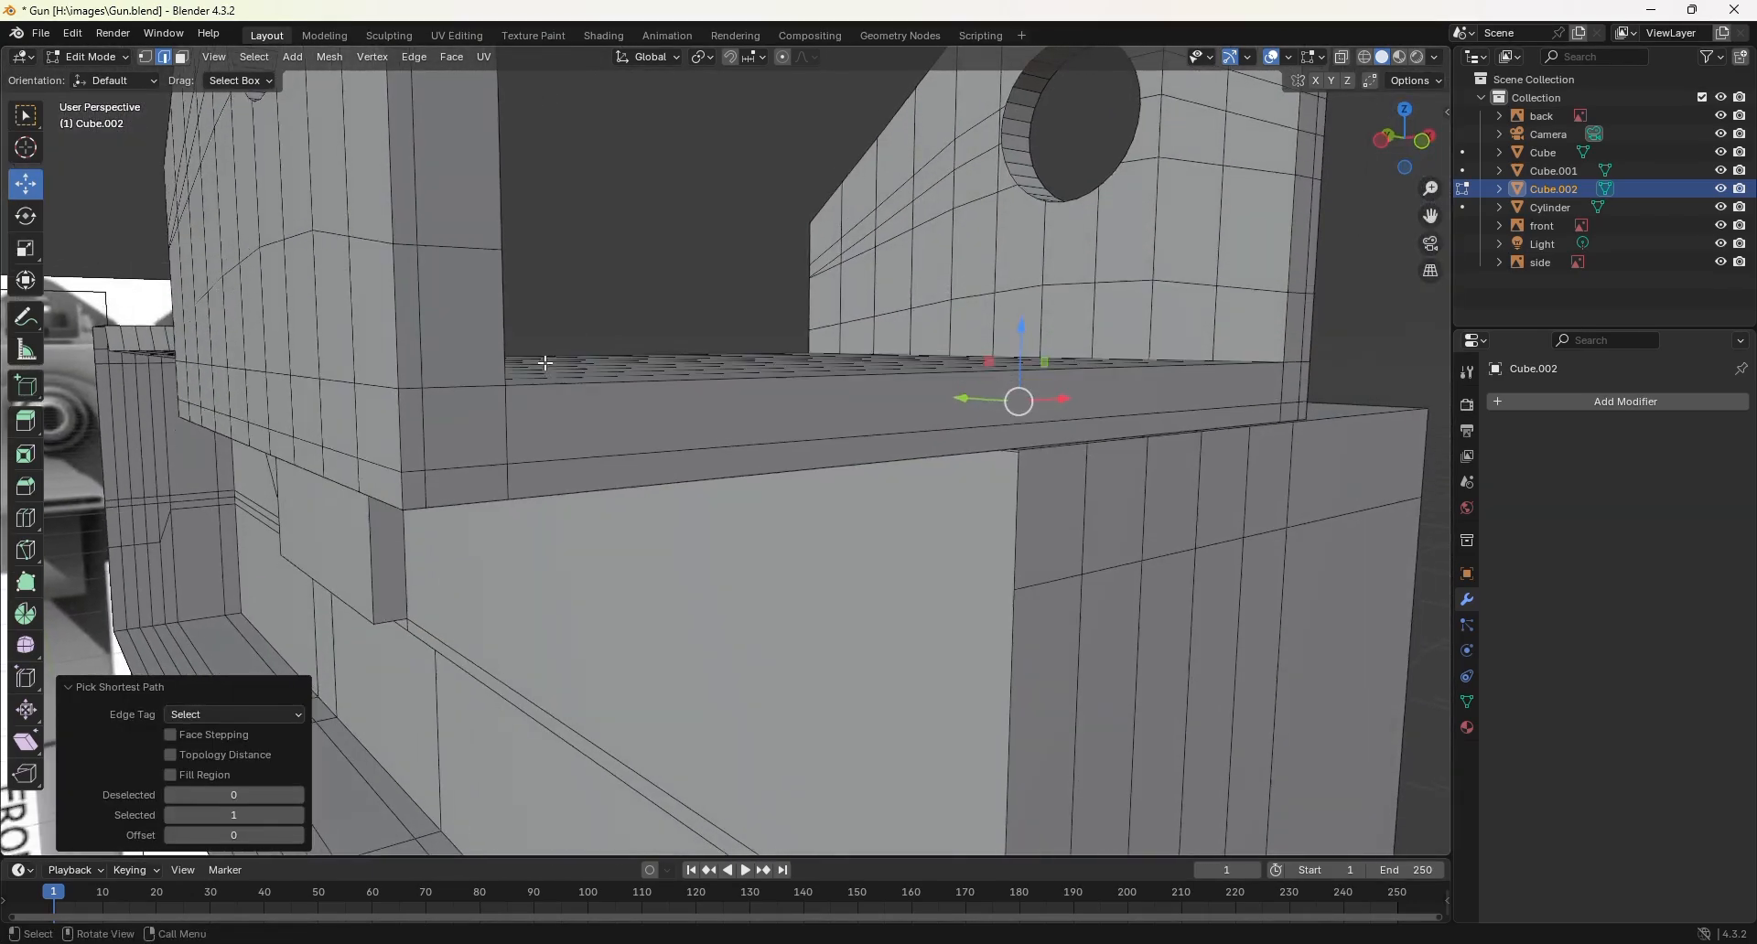
left_click(388, 506, "shift")
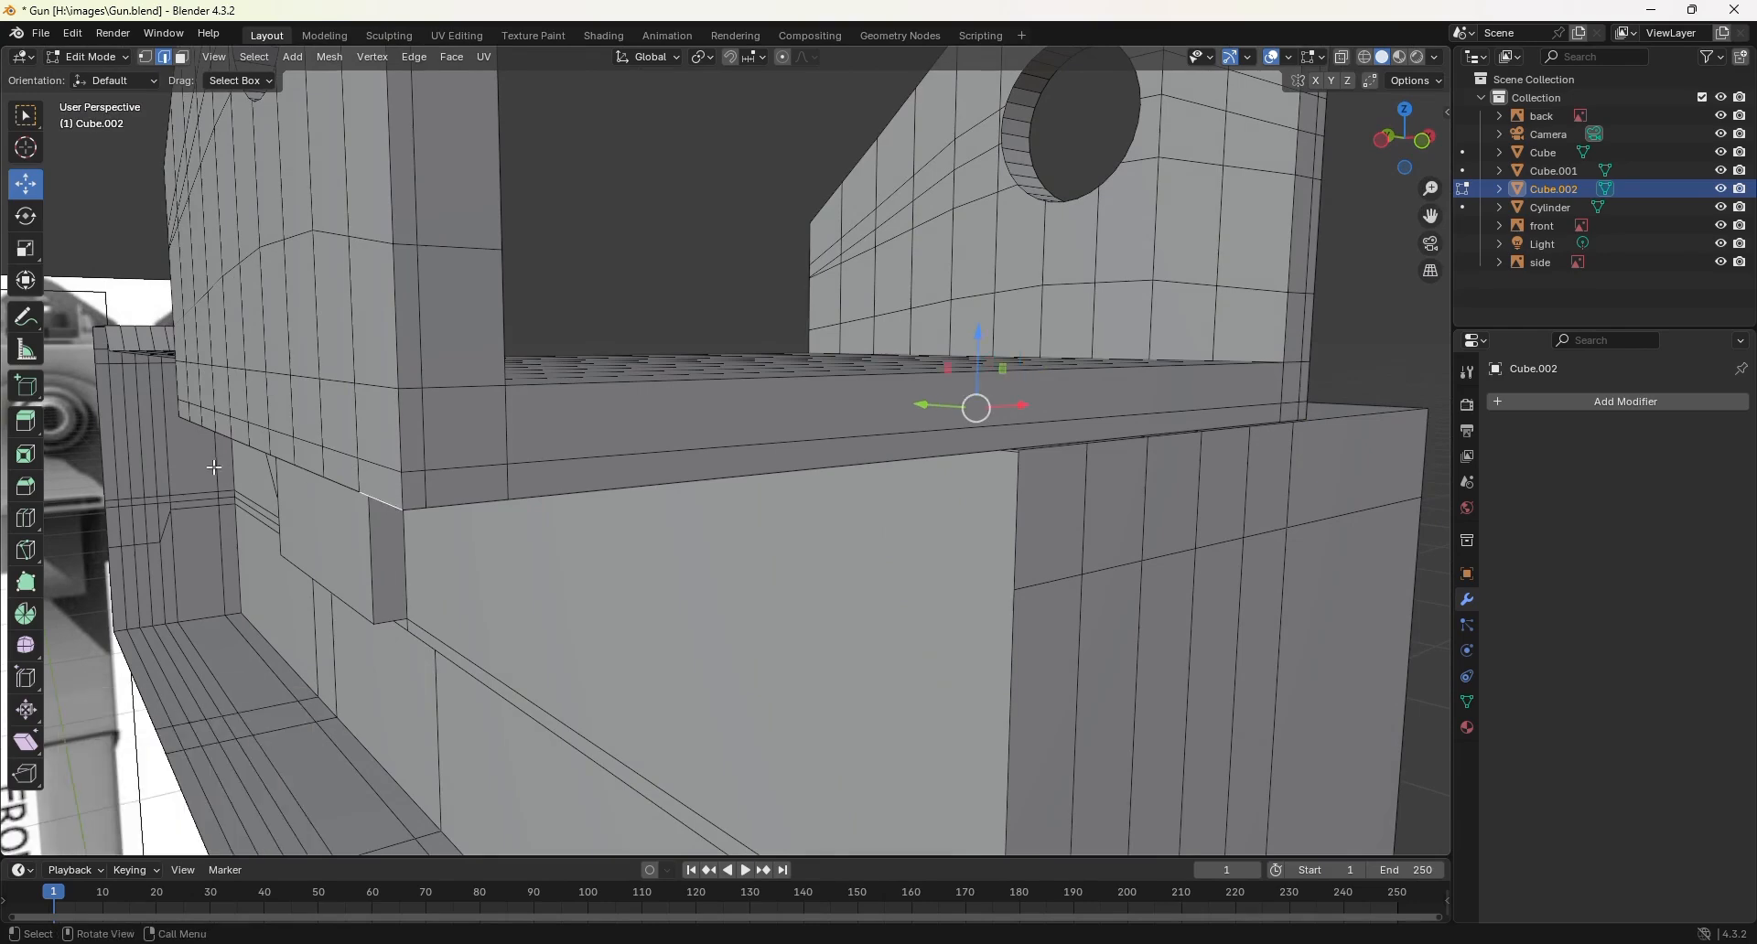
left_click(182, 417, "ctrl")
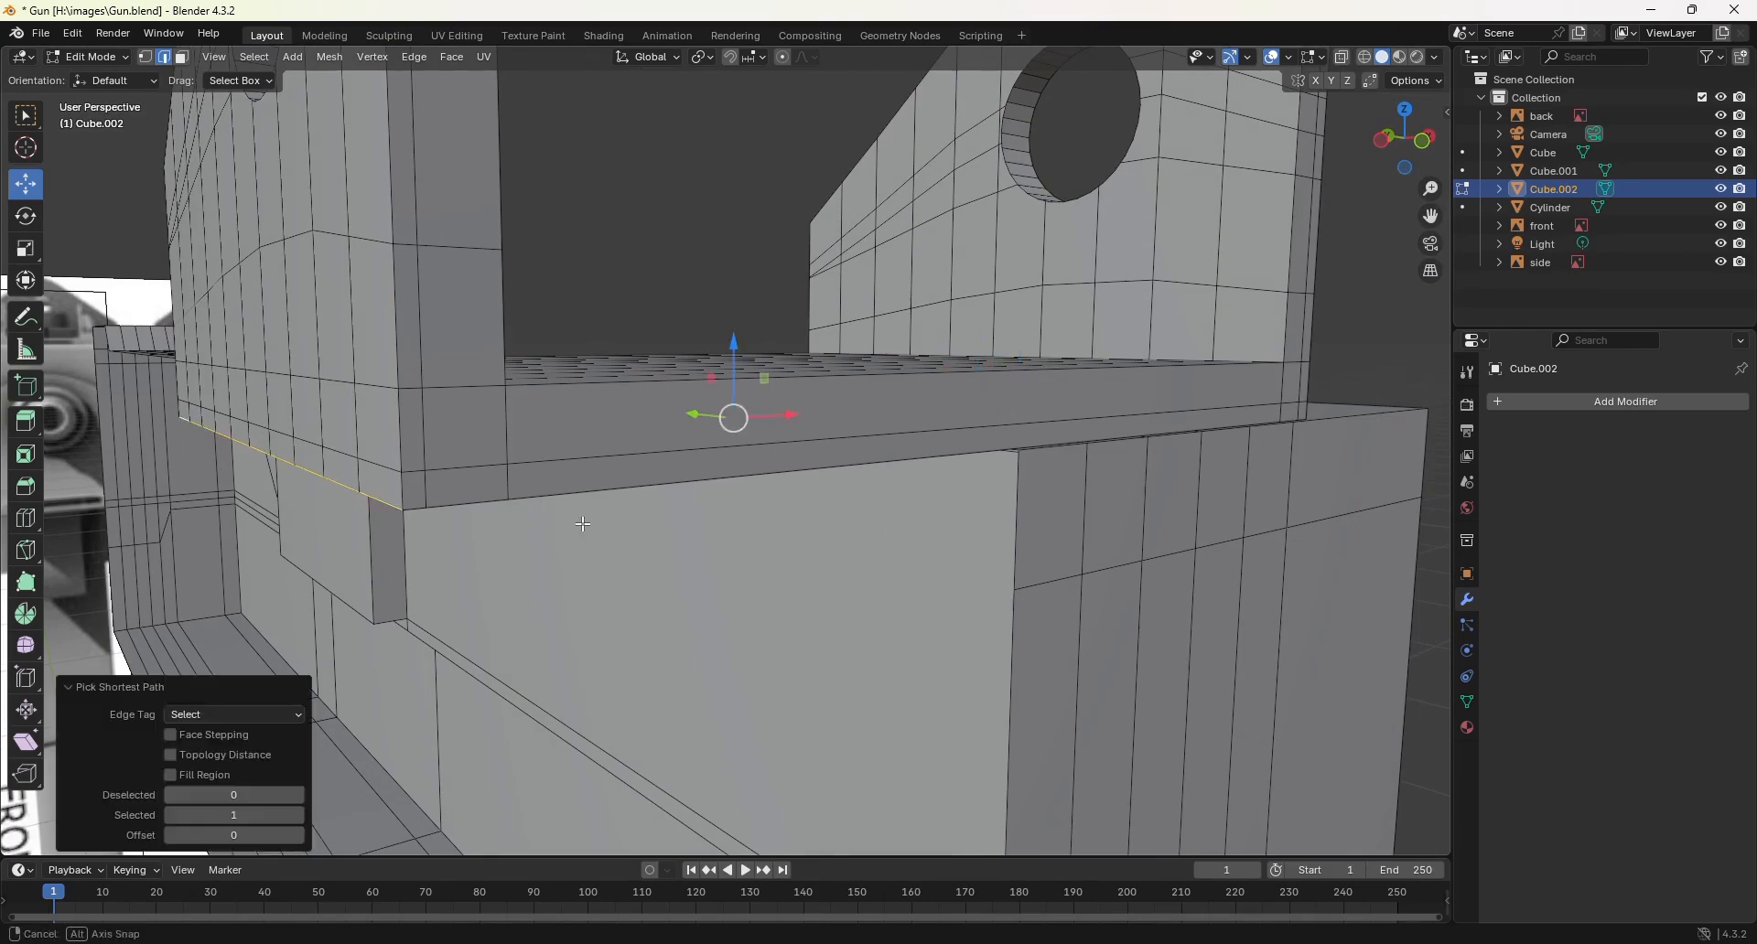
middle_click_drag(577, 510, 526, 526)
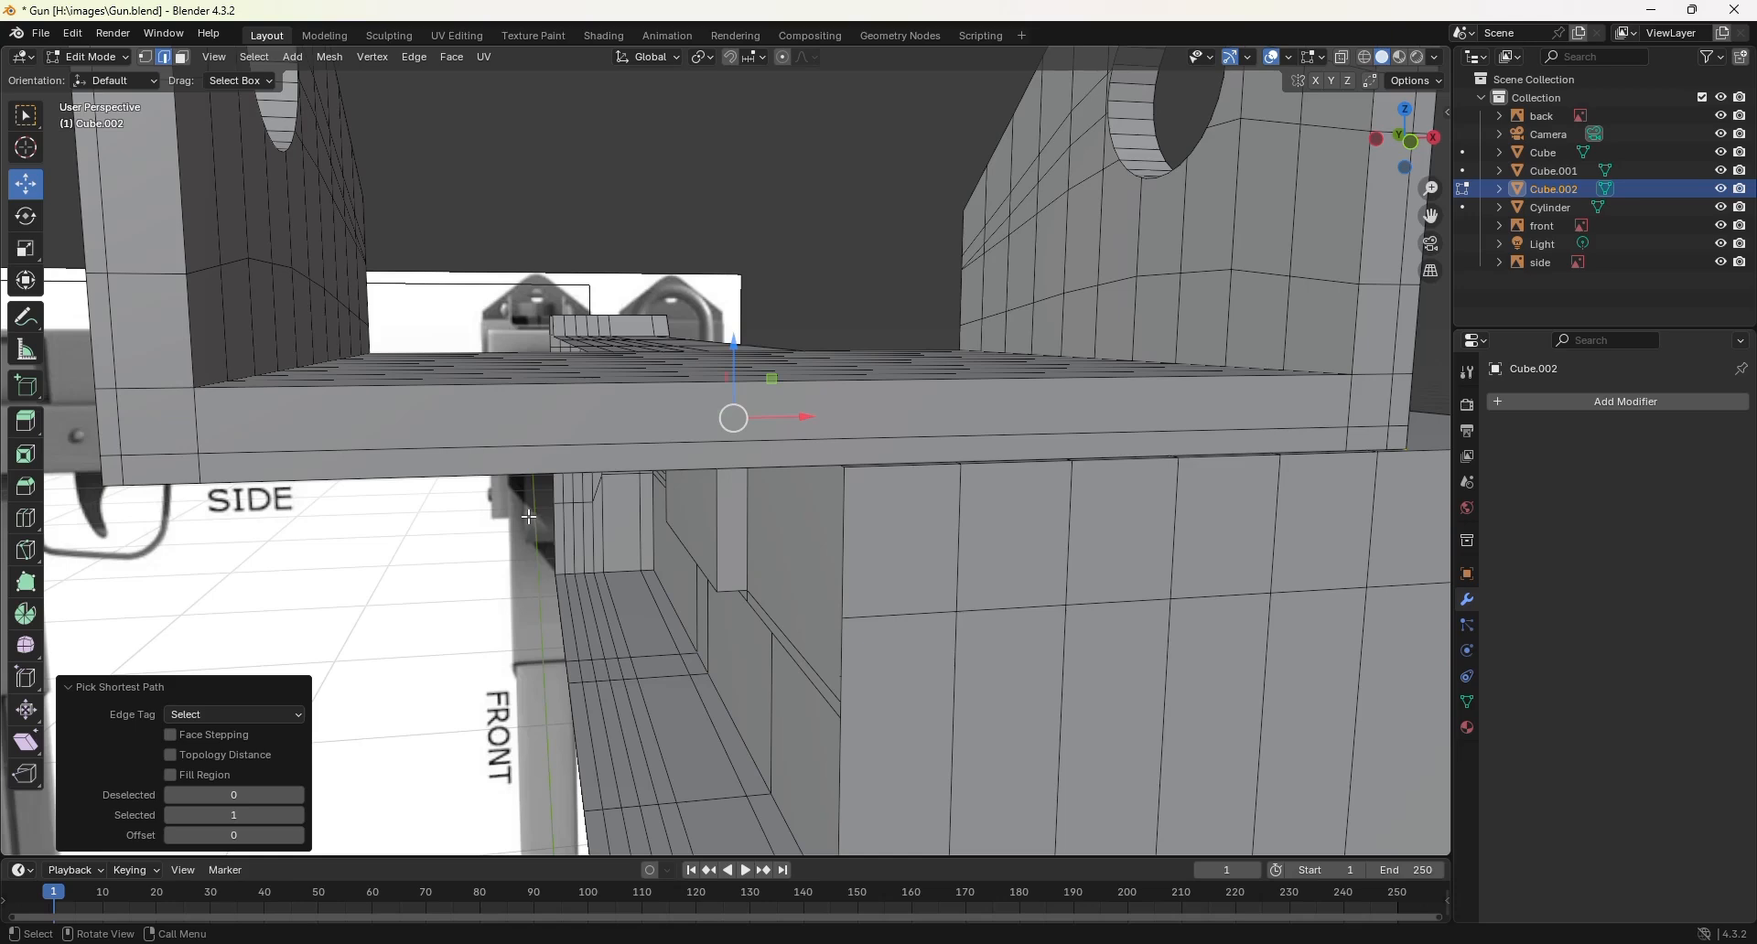
key("KP_1")
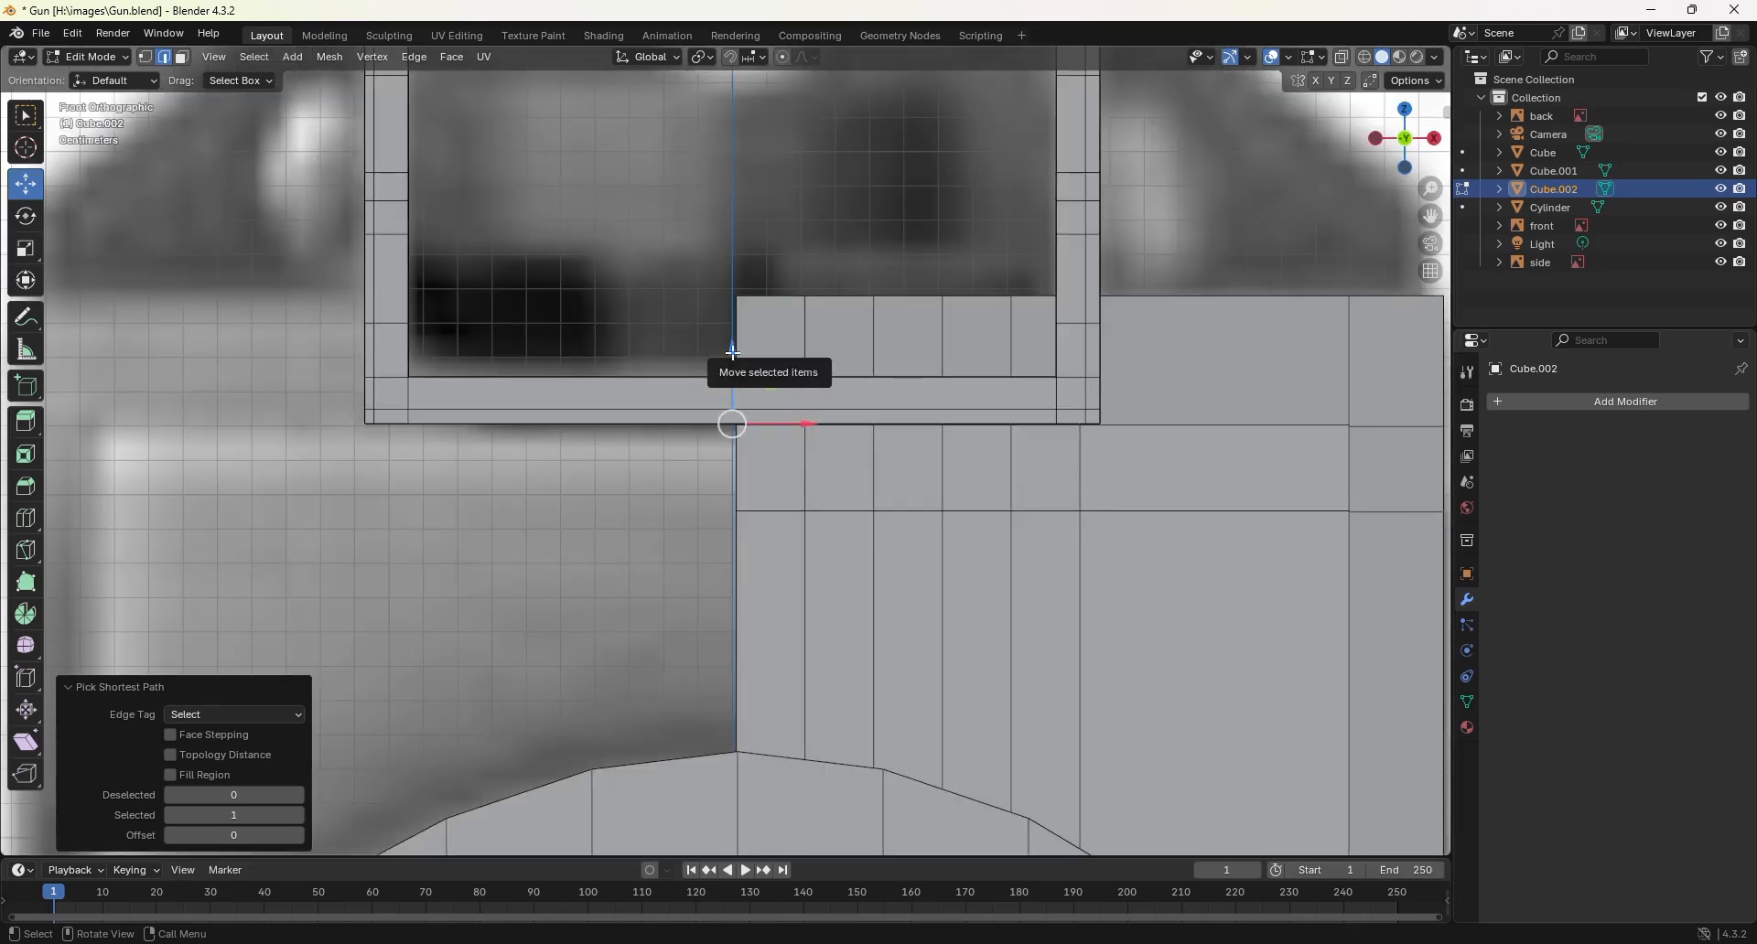
left_click_drag(732, 352, 732, 343)
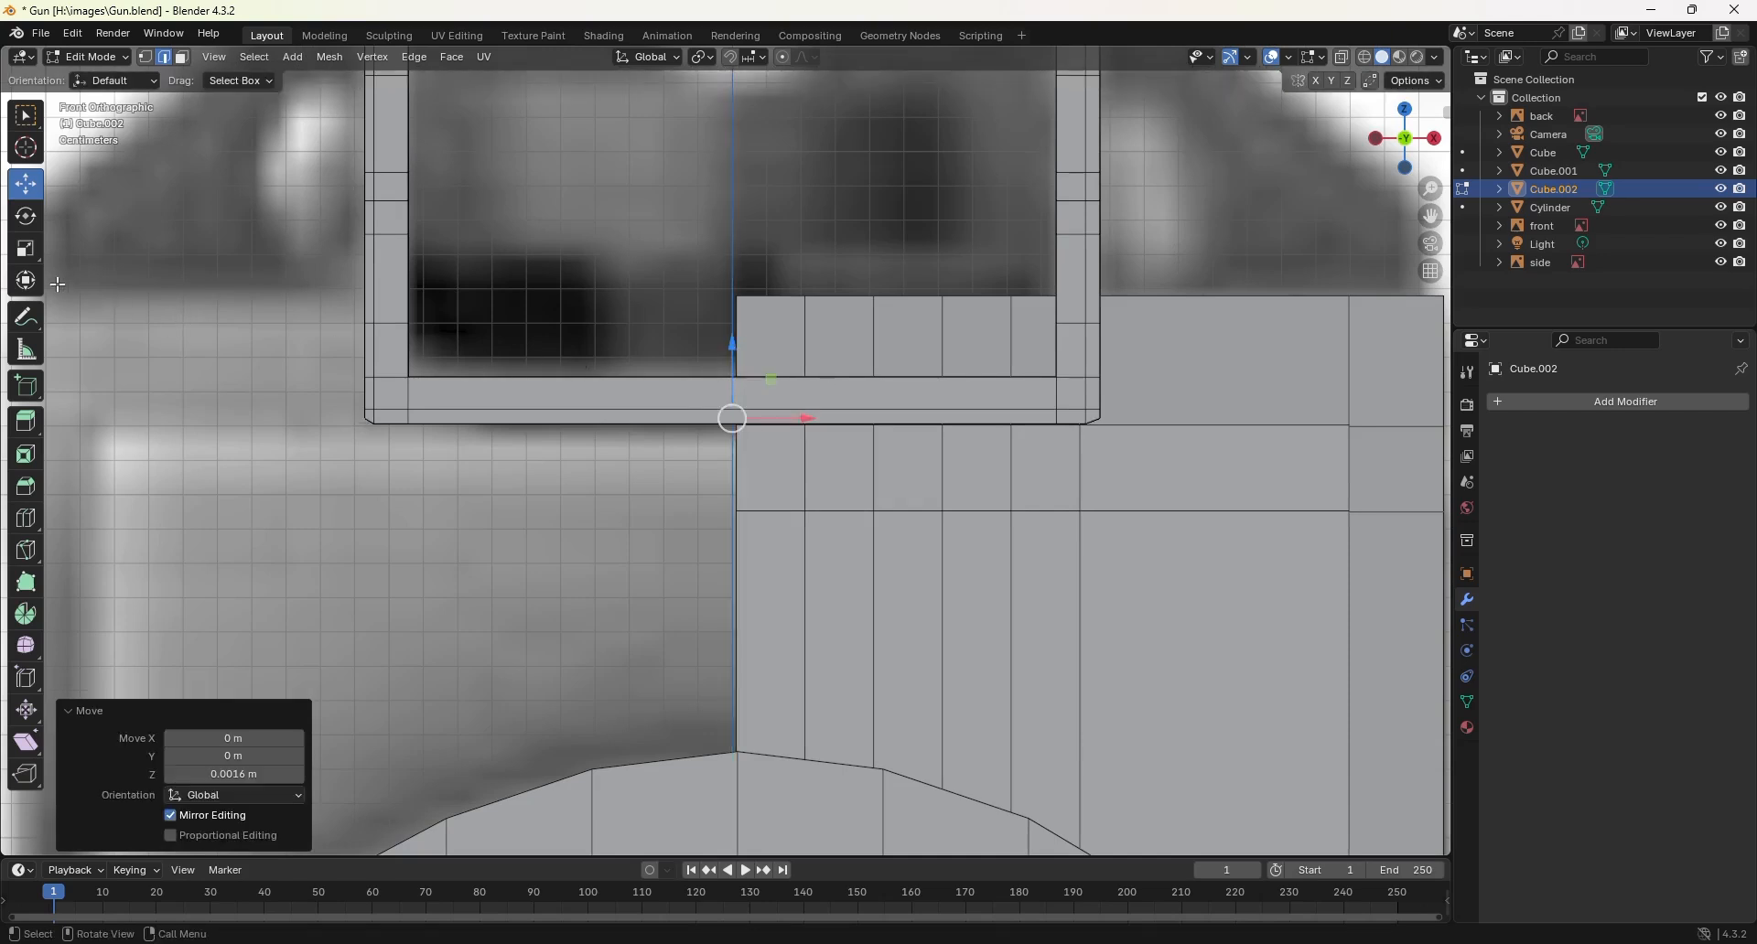
left_click(31, 251)
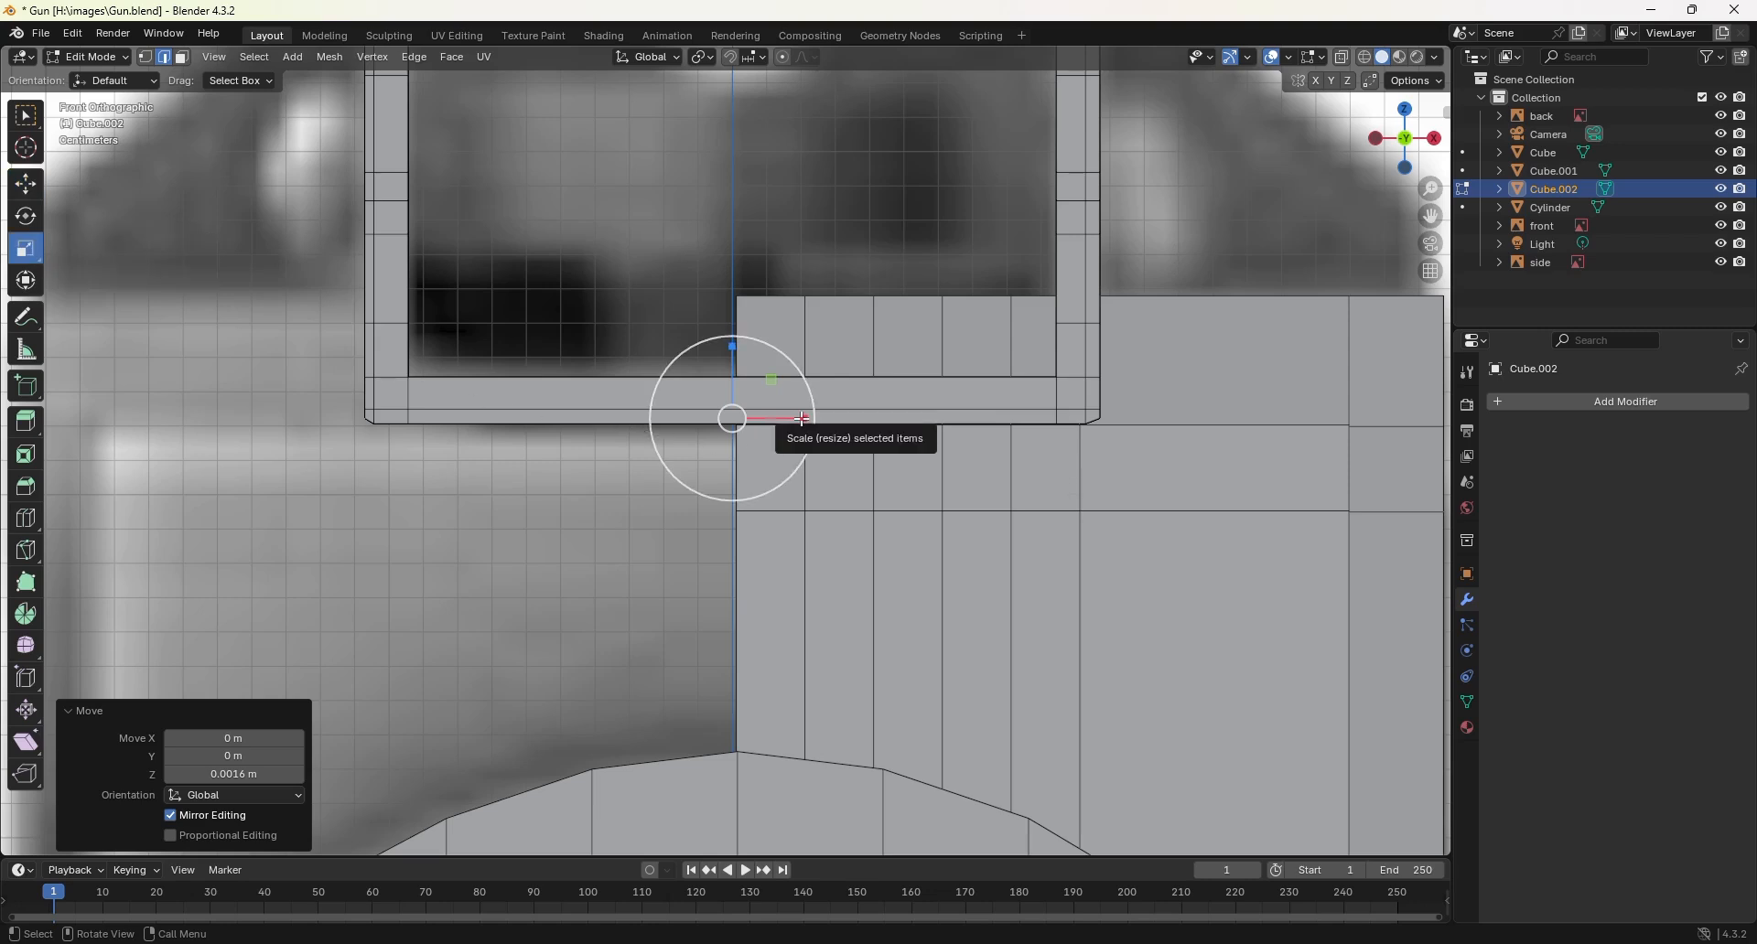
left_click_drag(801, 419, 797, 419)
Step: Inspect the bracket's bevelled bottom corners and bottom edge from the front in wireframe shading
scroll(464, 428, "up", 3)
middle_click_drag(464, 428, 898, 447, "shift")
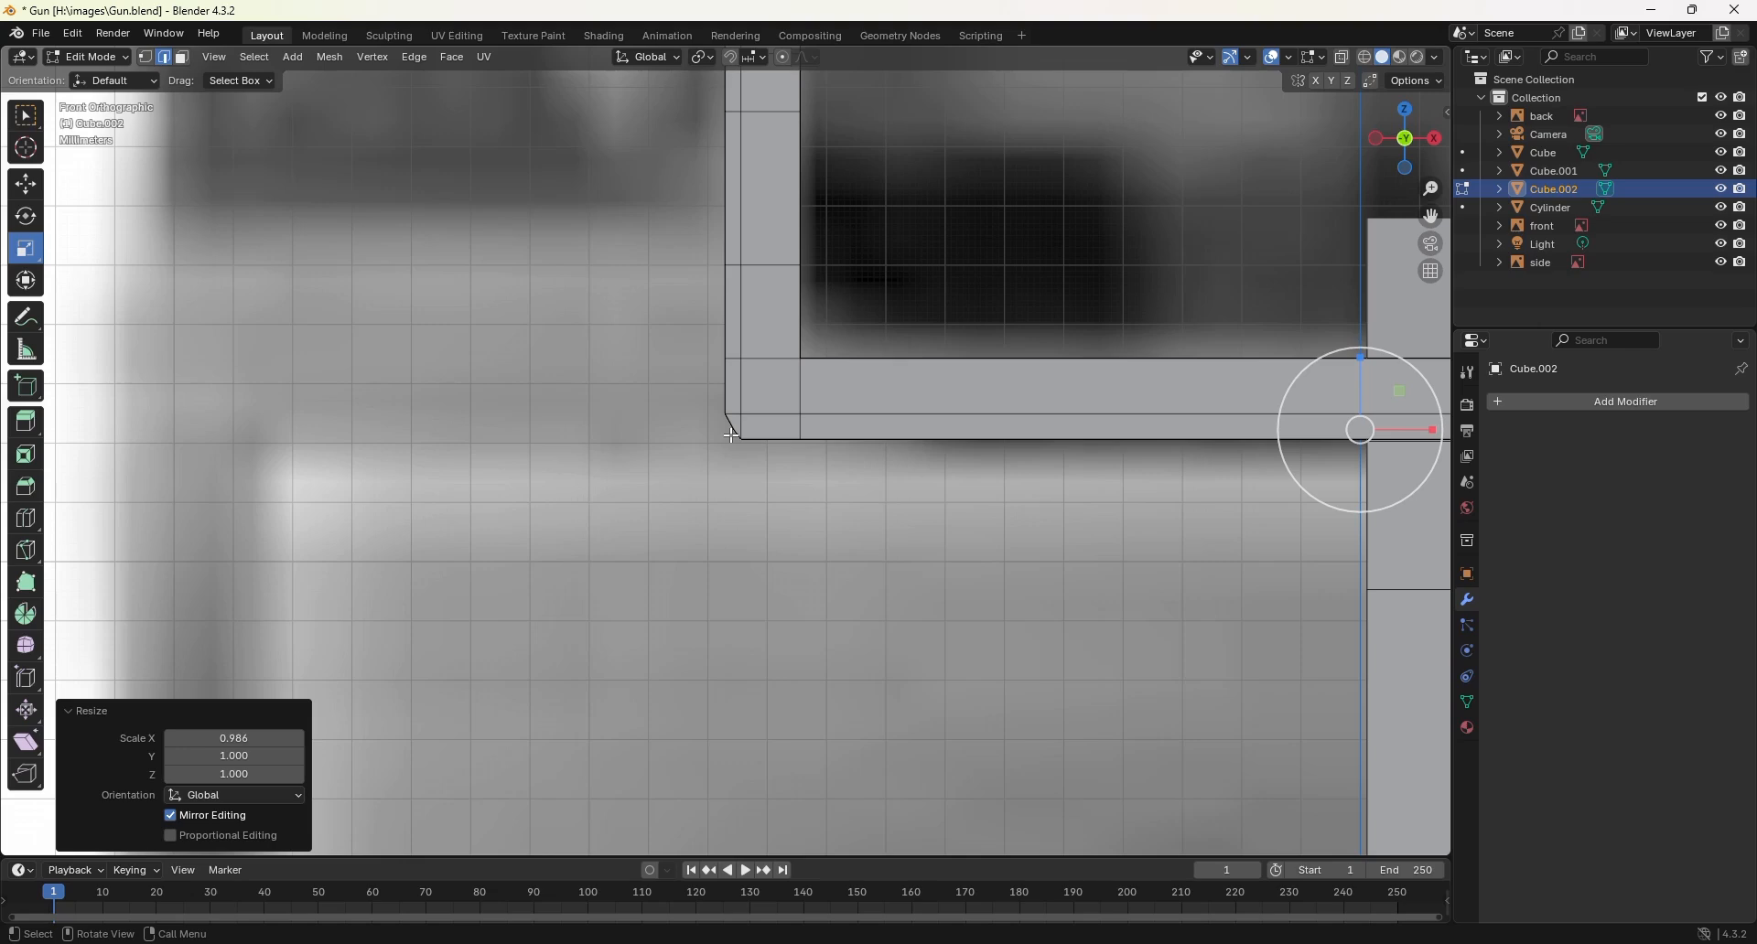
key("z")
left_click(718, 442)
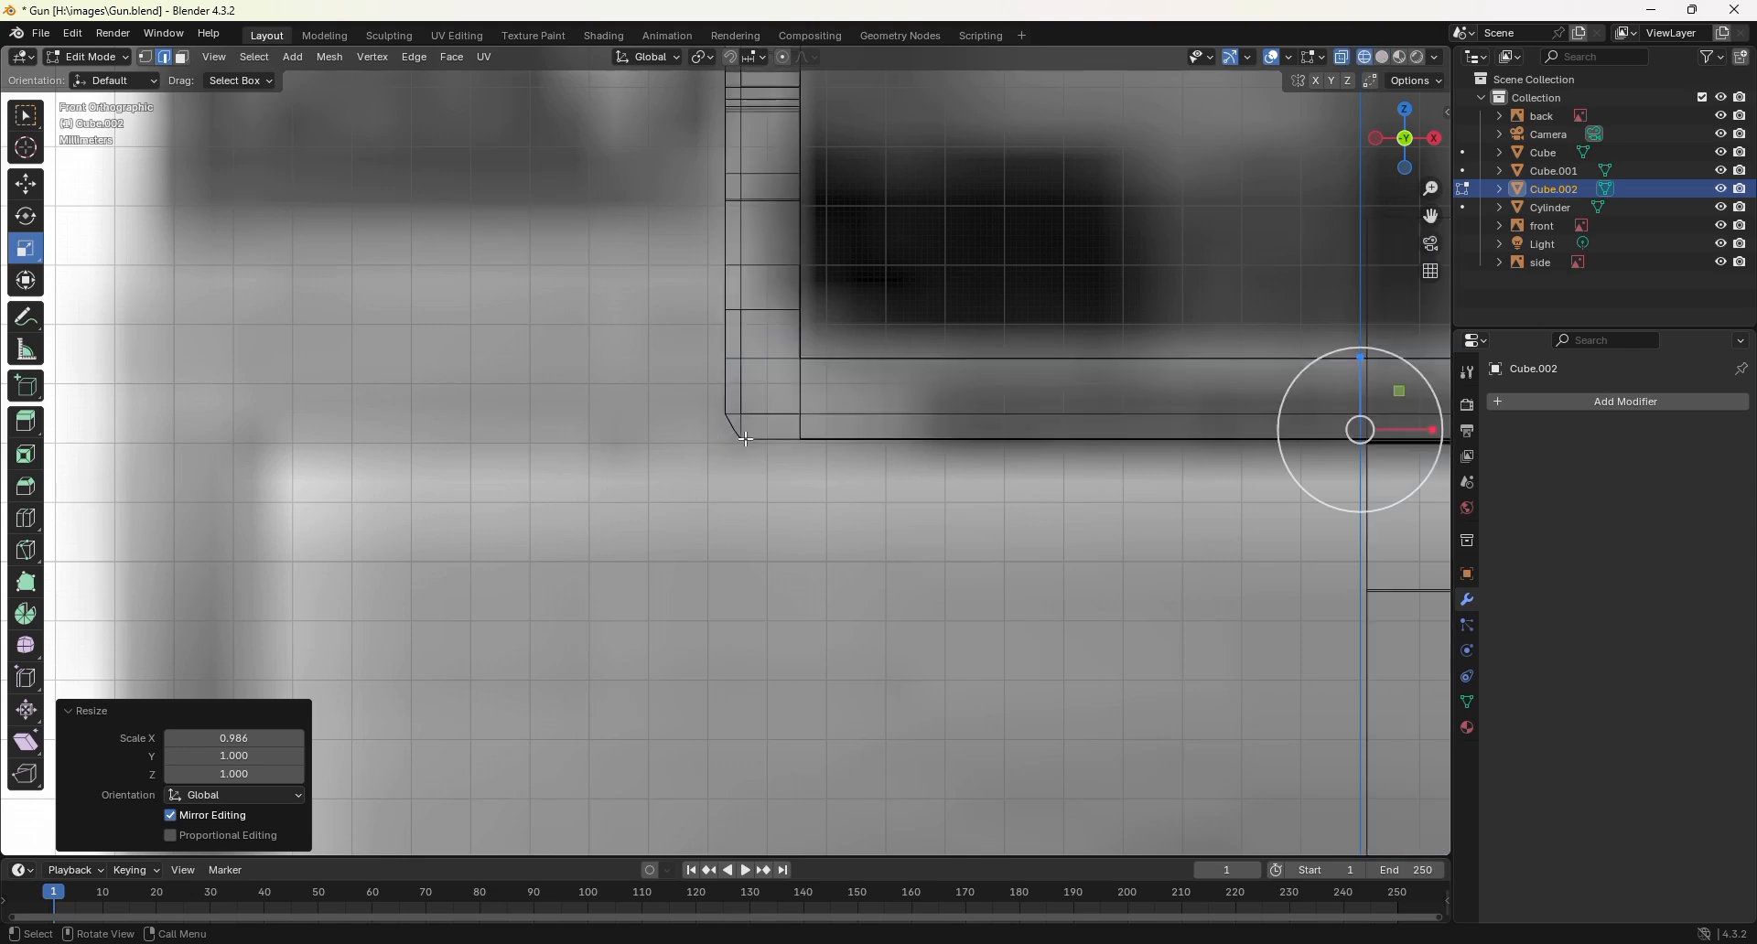
middle_click_drag(741, 438, 443, 393)
key("KP_1")
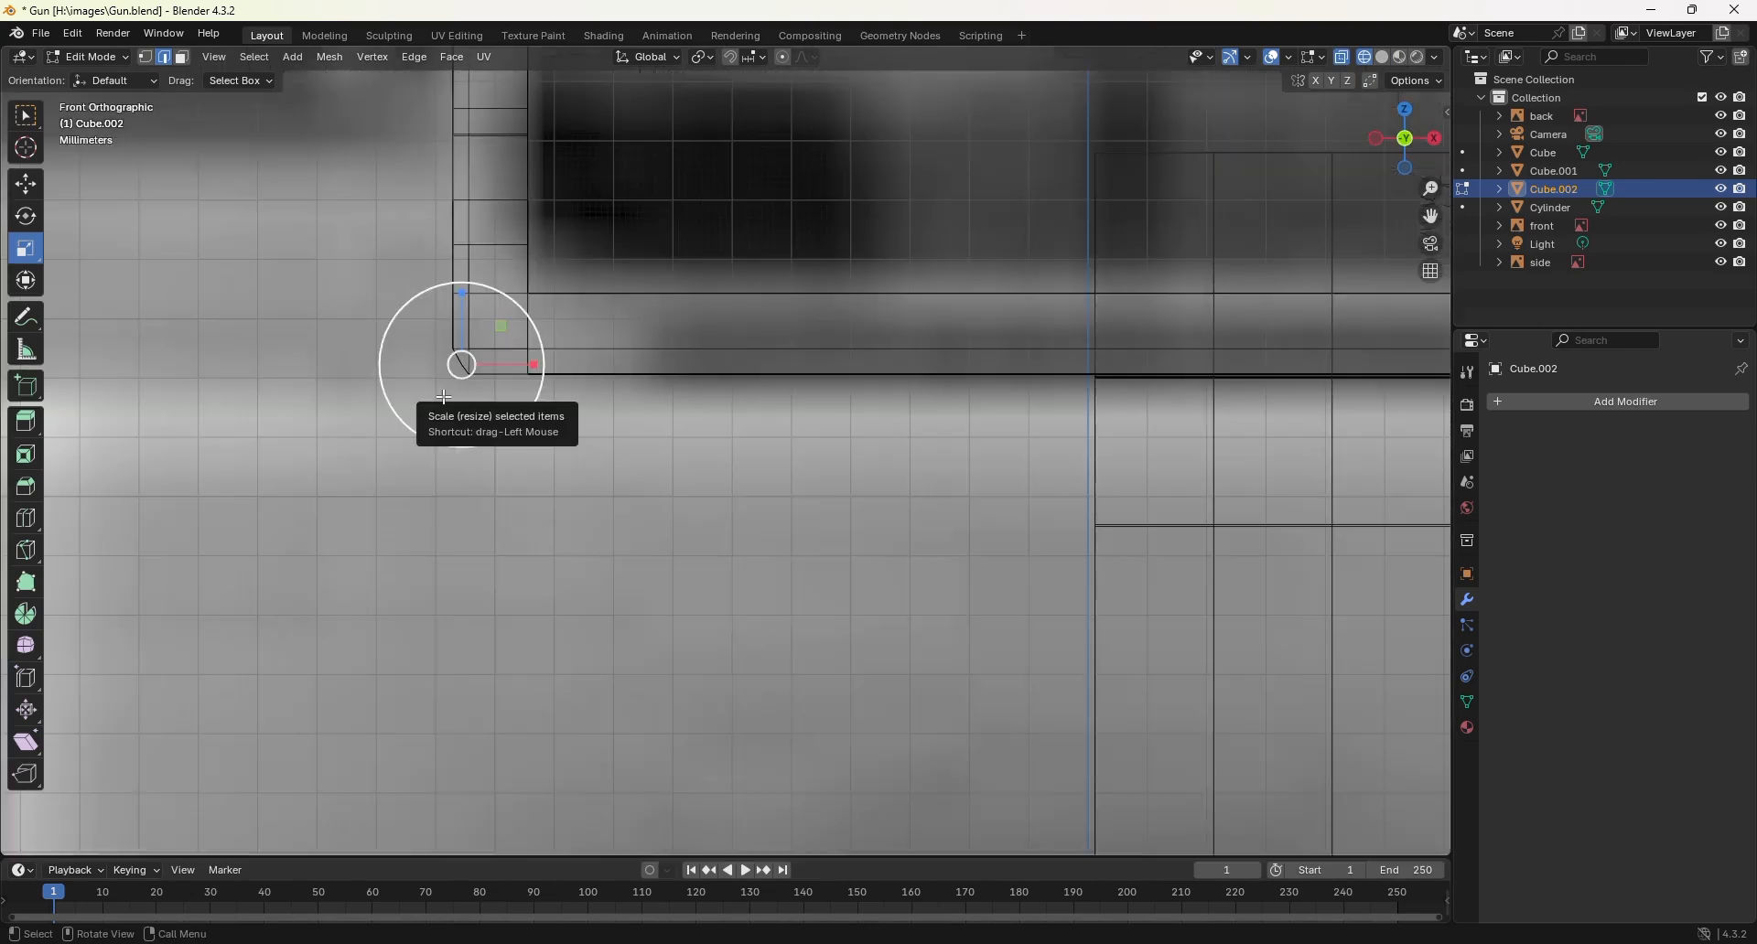
left_click(26, 184)
scroll(439, 449, "down", 2)
left_click_drag(447, 455, 439, 456)
left_click(849, 464)
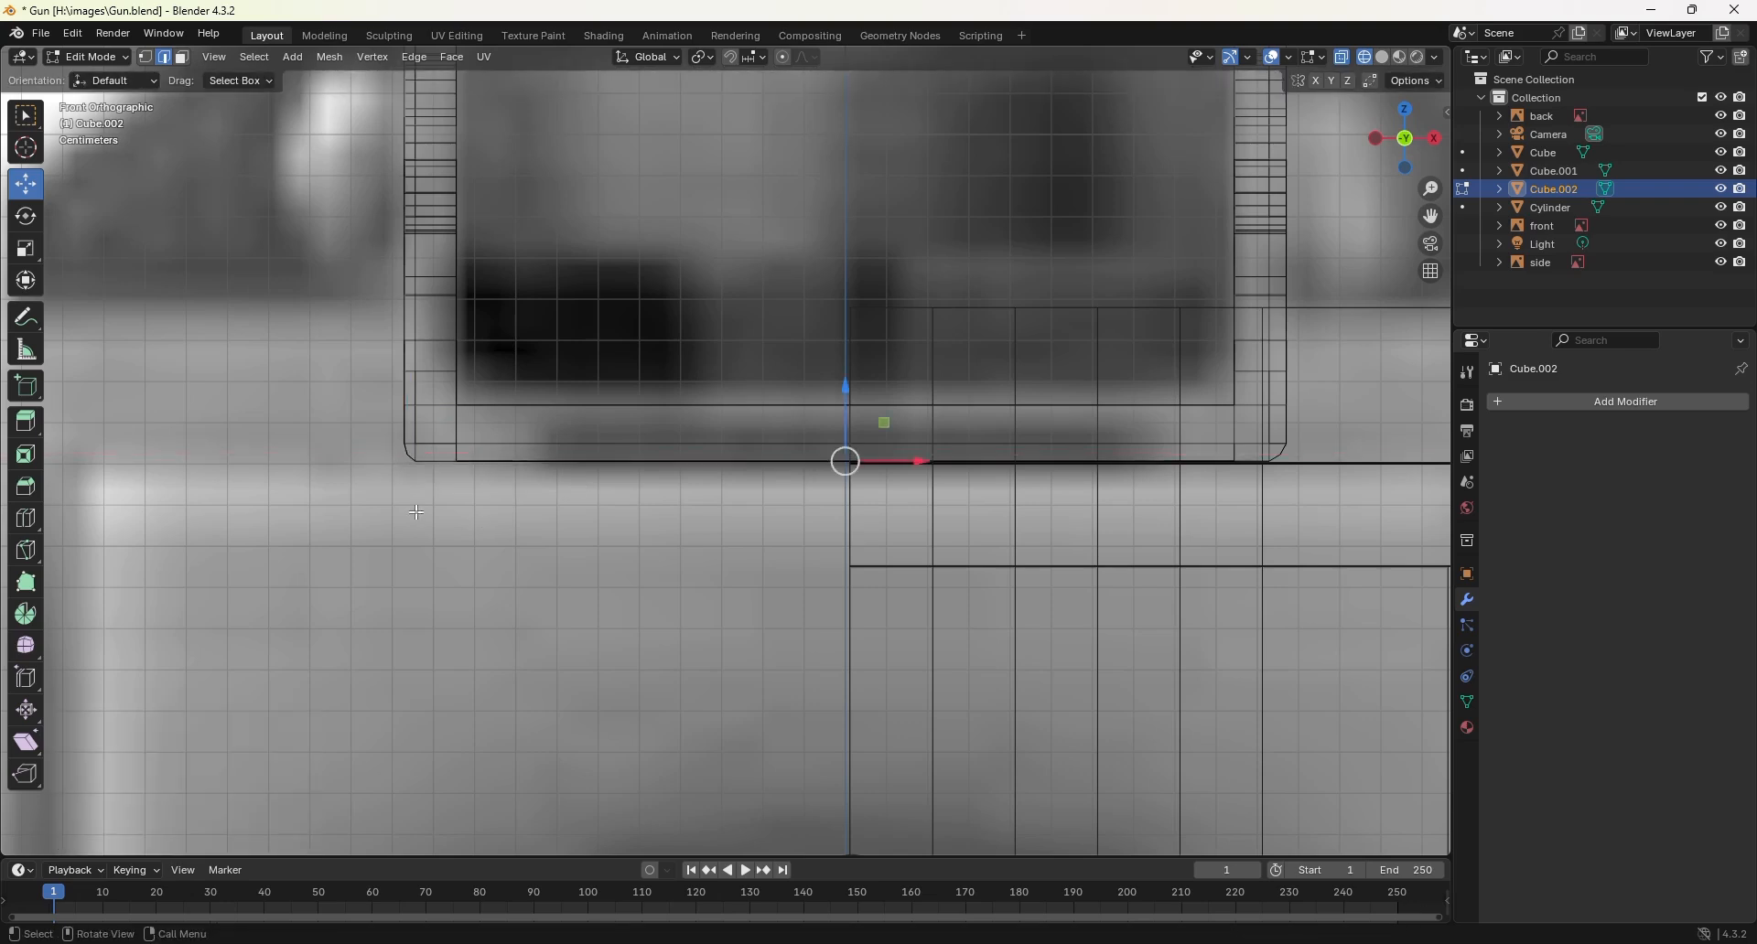
Step: Return to solid shading, leave mesh editing, and compare the bracket with the front sight in the reference's UP view
scroll(1048, 457, "down", 1)
scroll(1047, 457, "down", 3)
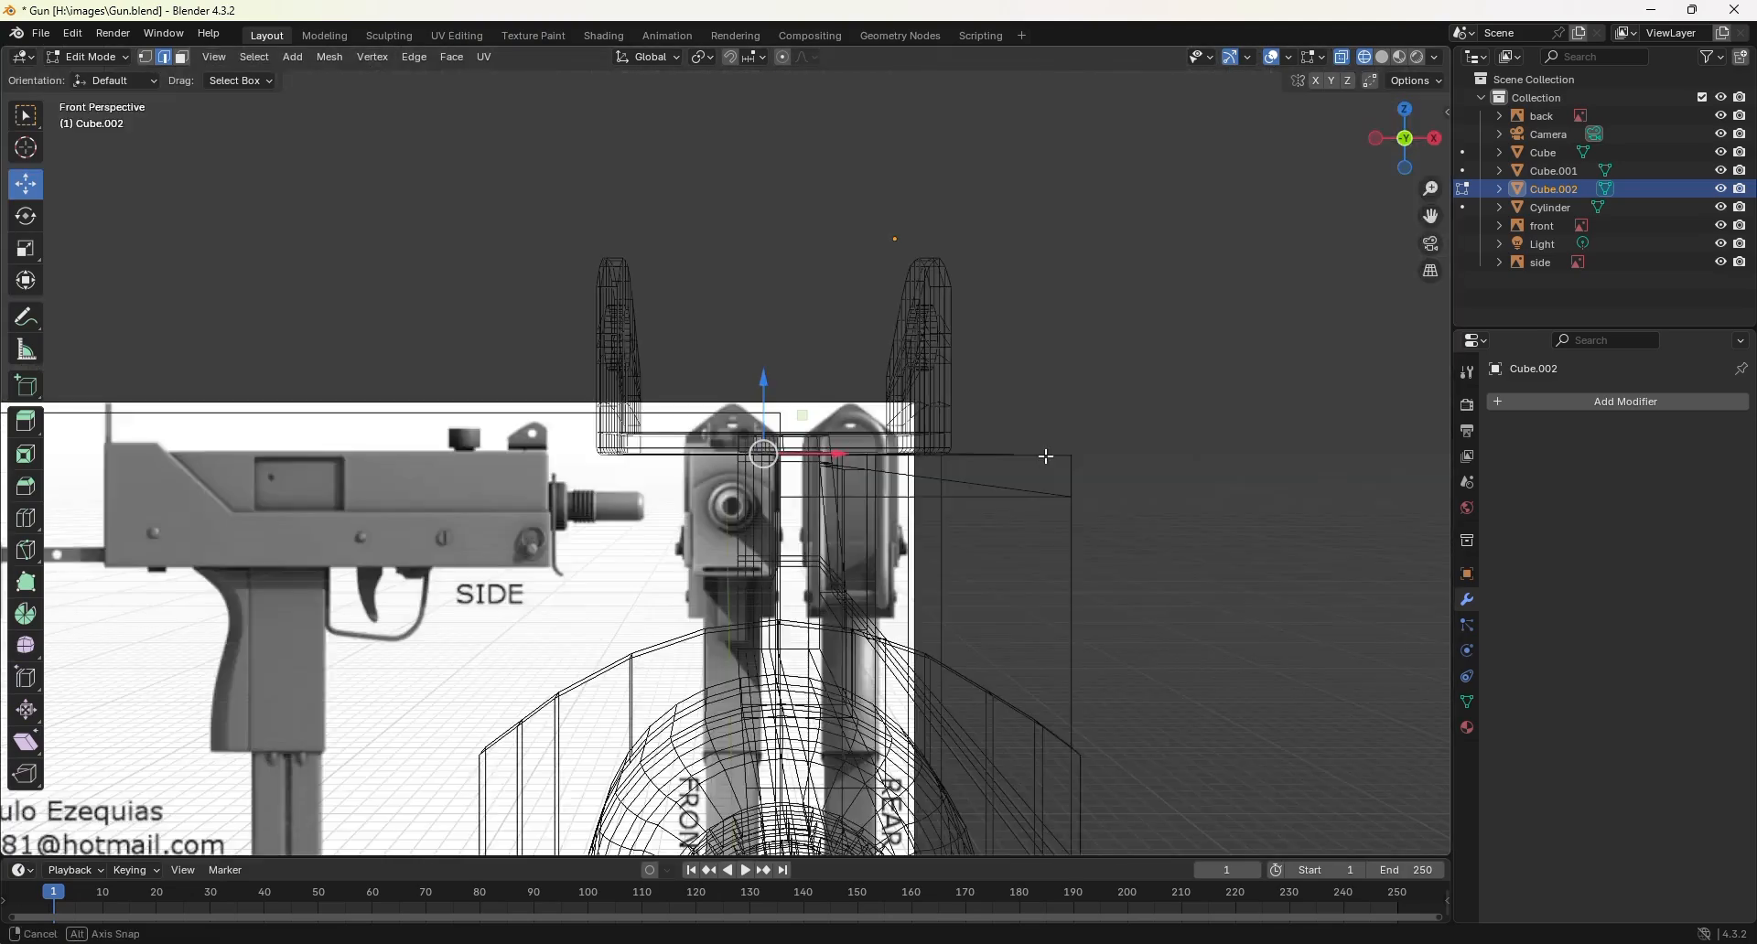
middle_click_drag(1043, 458, 958, 501)
key("z")
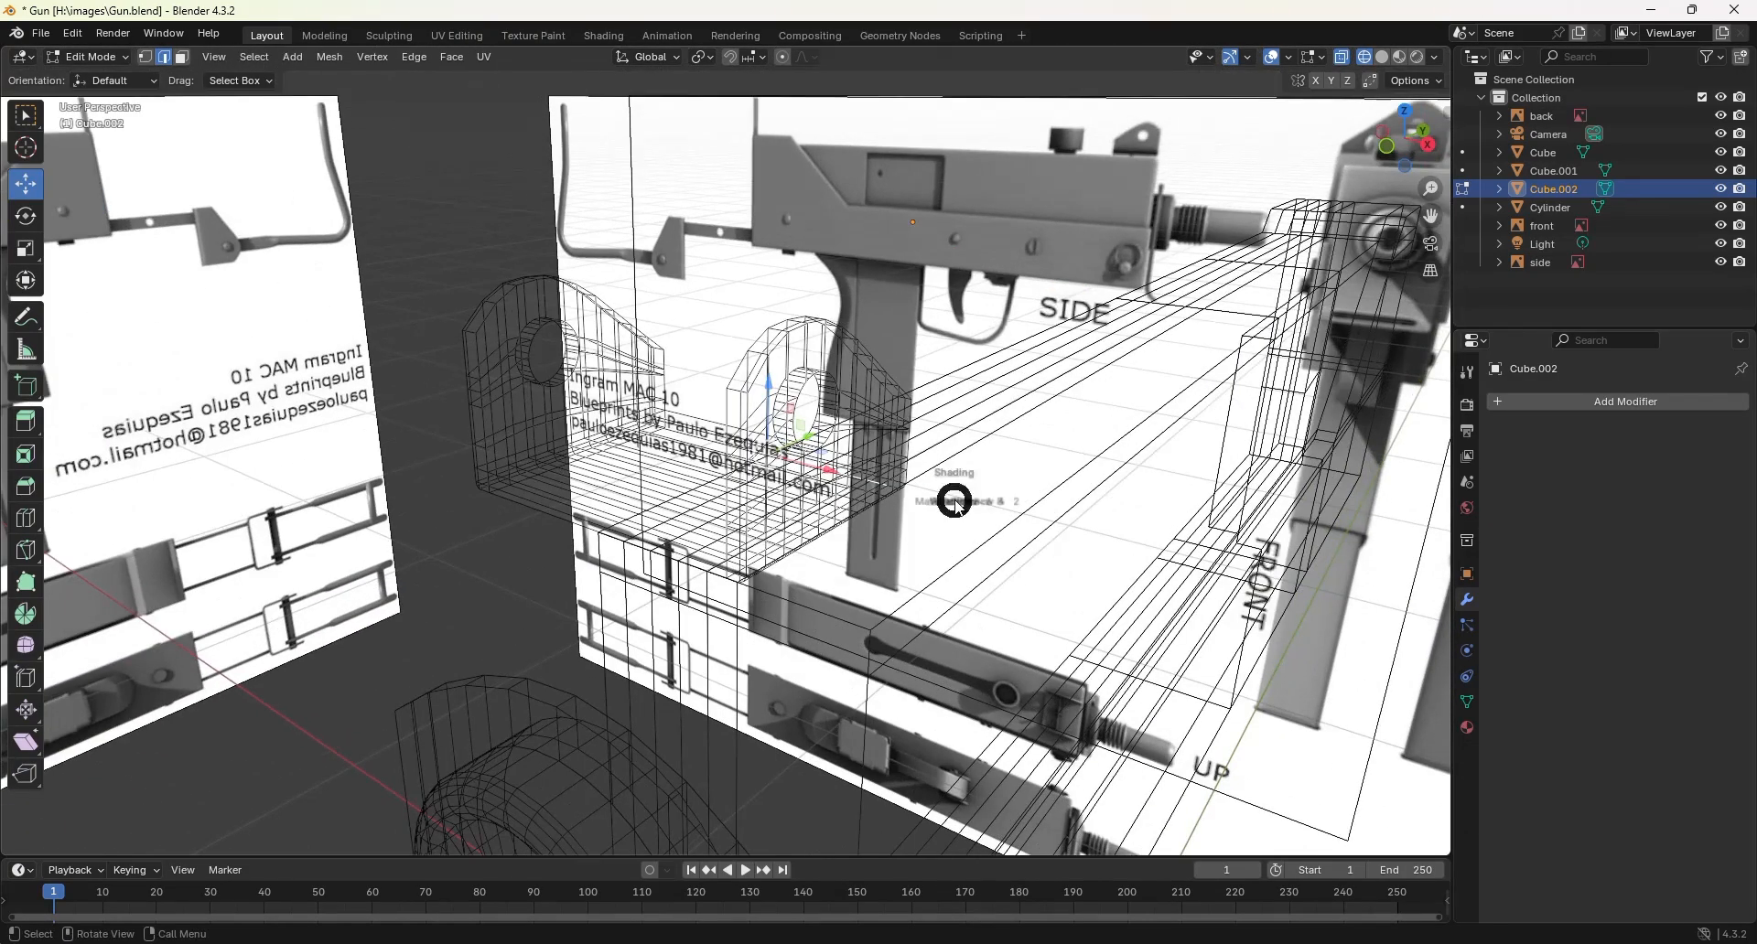
left_click(867, 477)
middle_click_drag(728, 482, 575, 467)
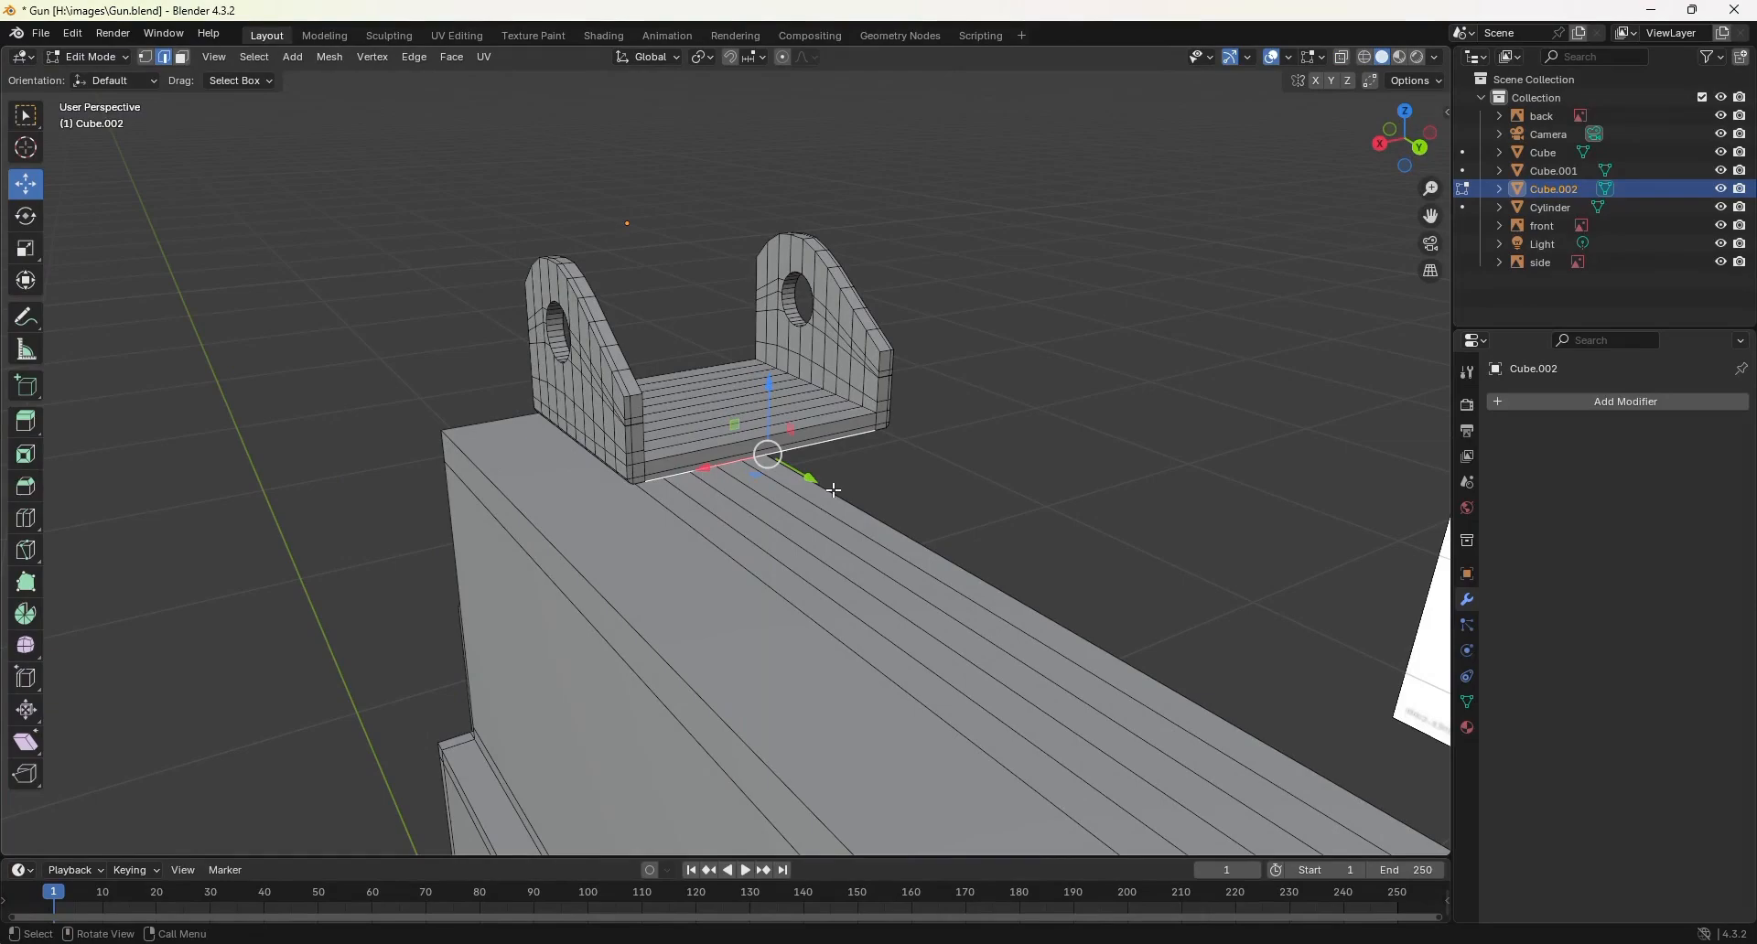
key("Tab")
middle_click_drag(837, 499, 328, 631)
scroll(327, 632, "up", 5)
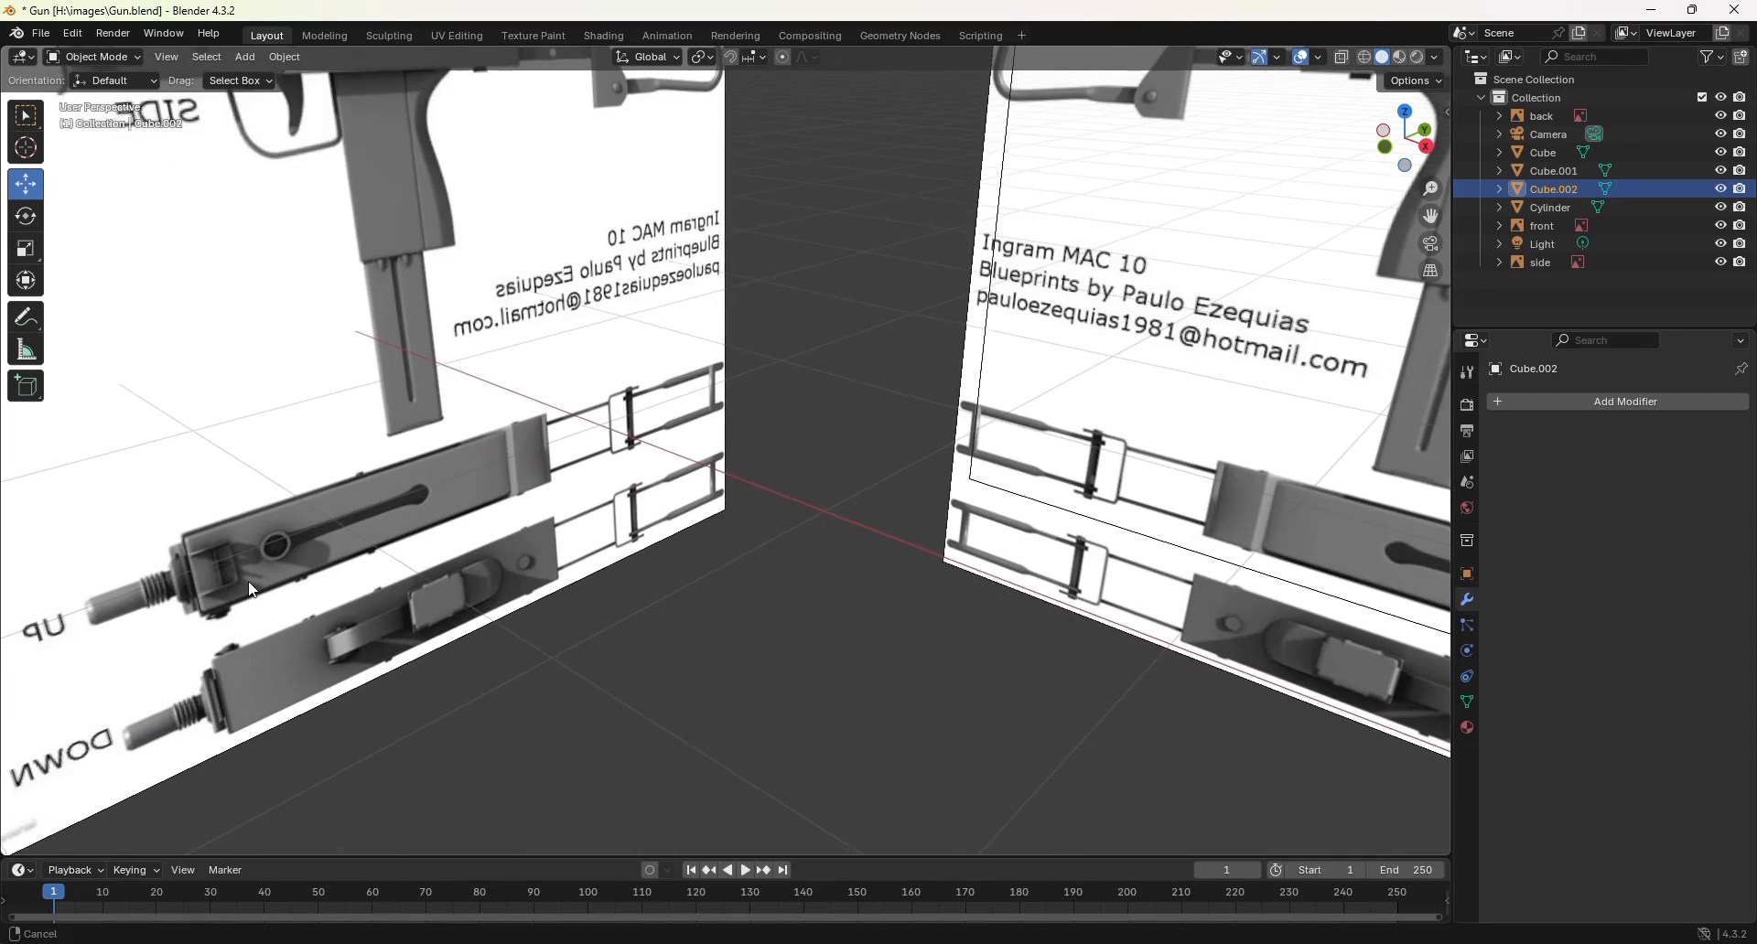
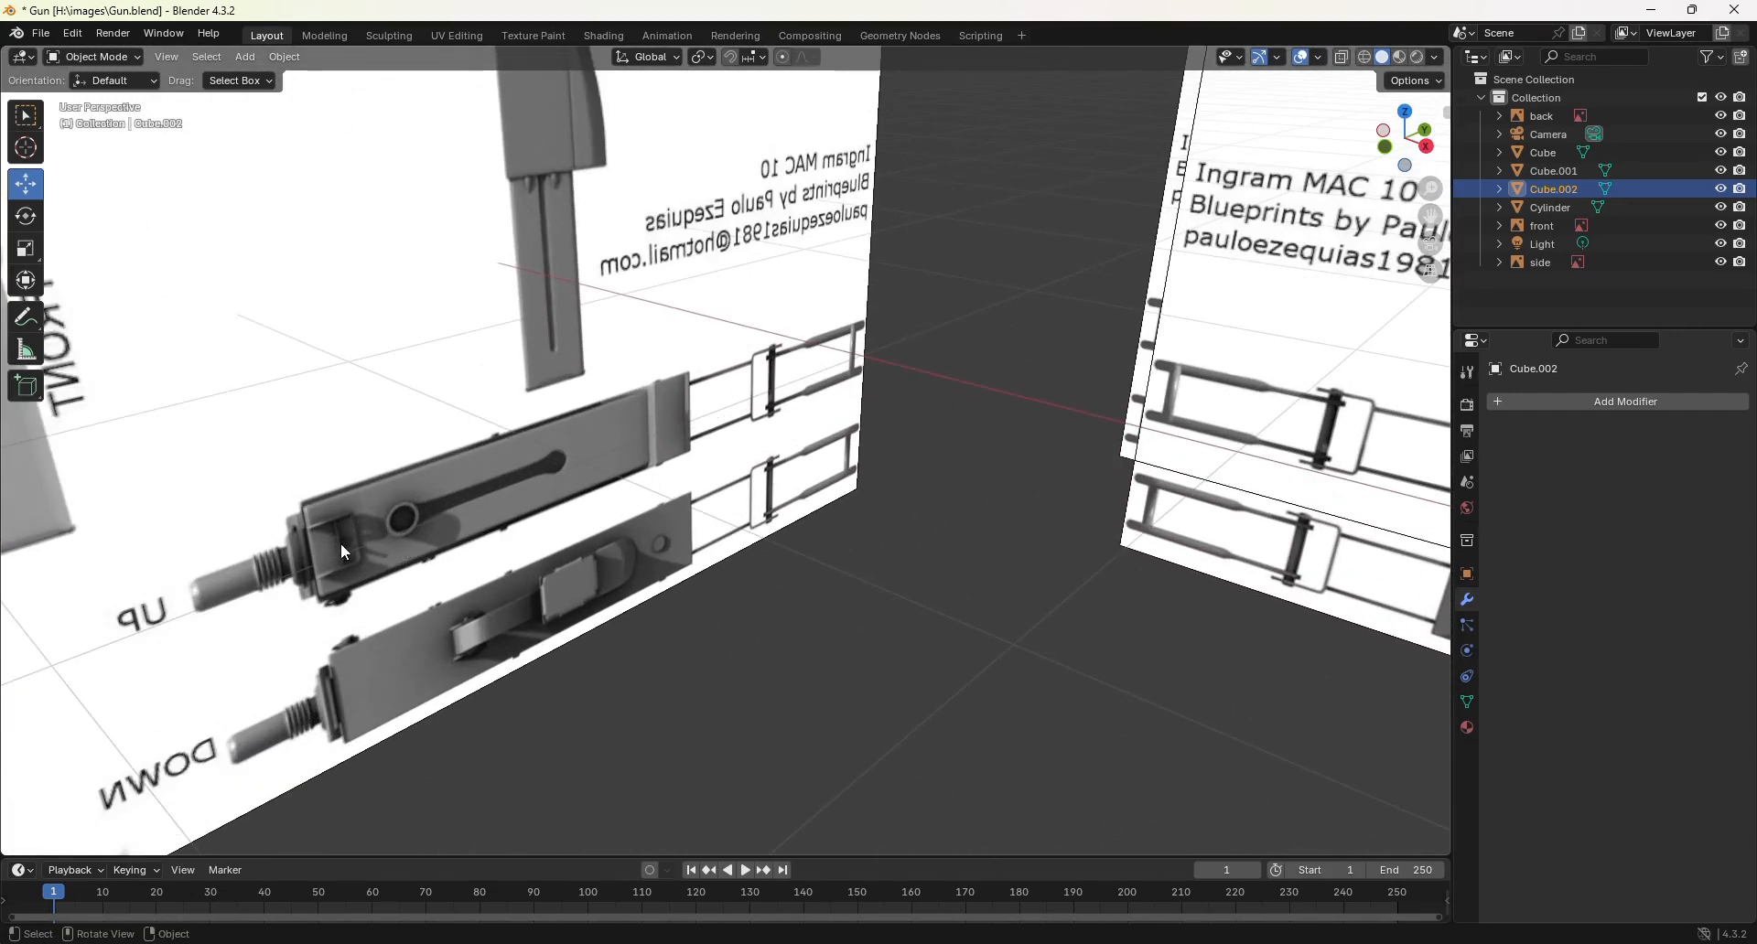
scroll(915, 538, "down", 3)
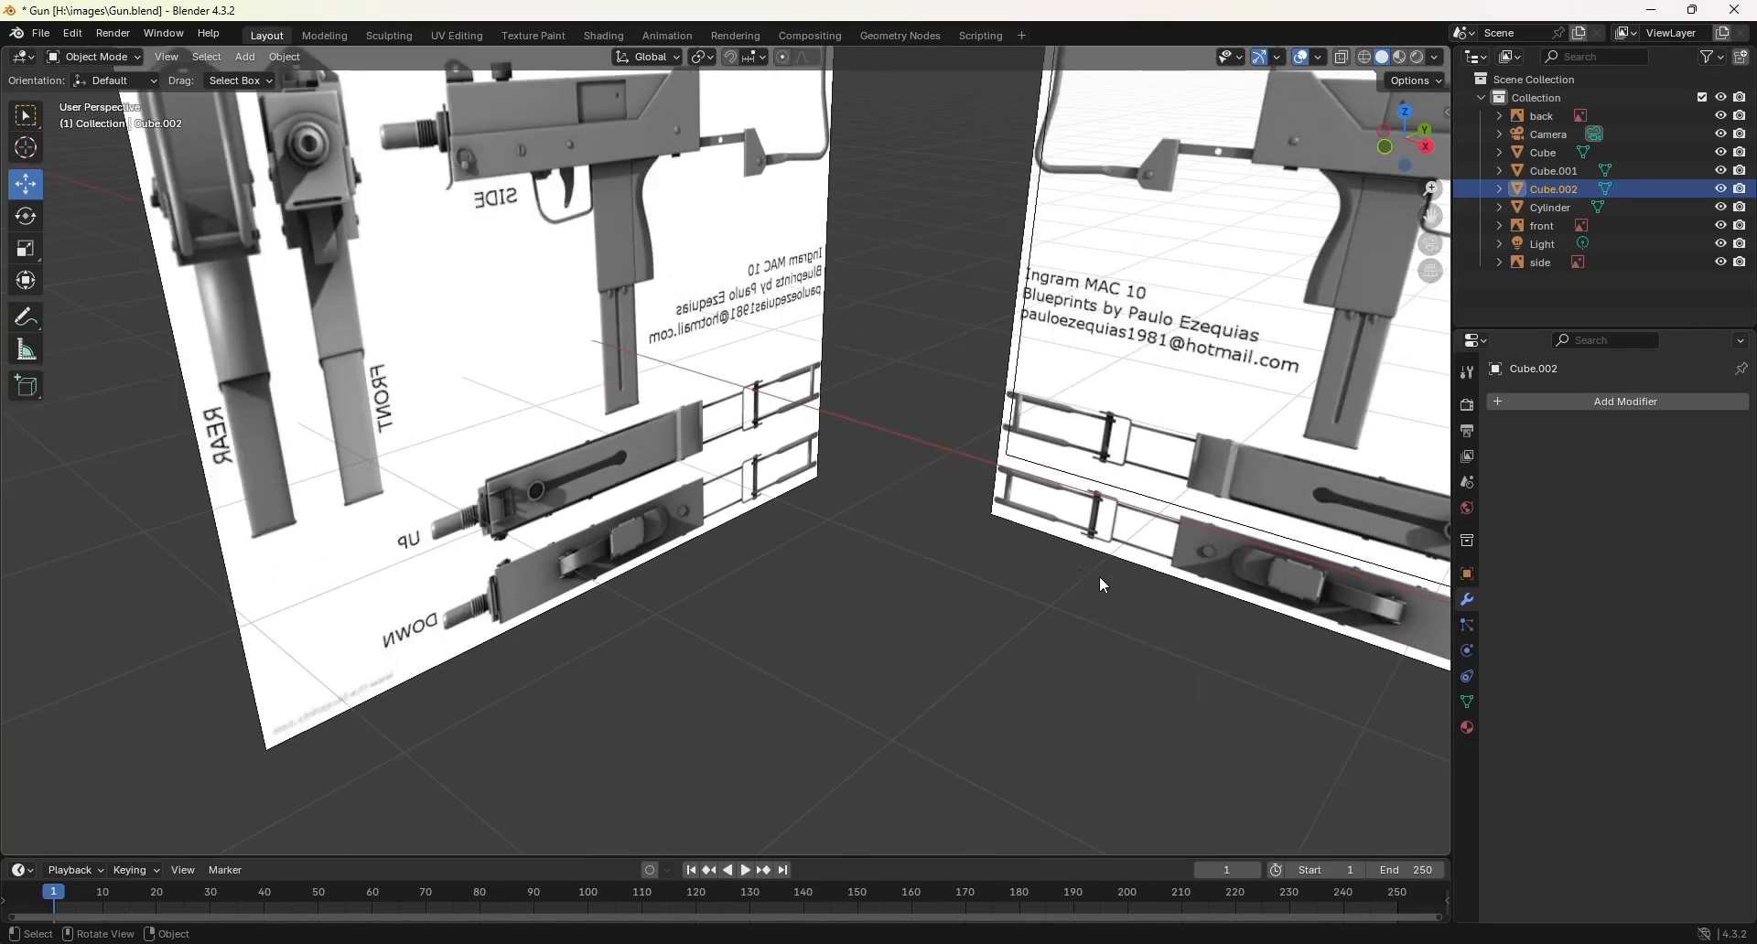
middle_click_drag(1118, 580, 738, 674)
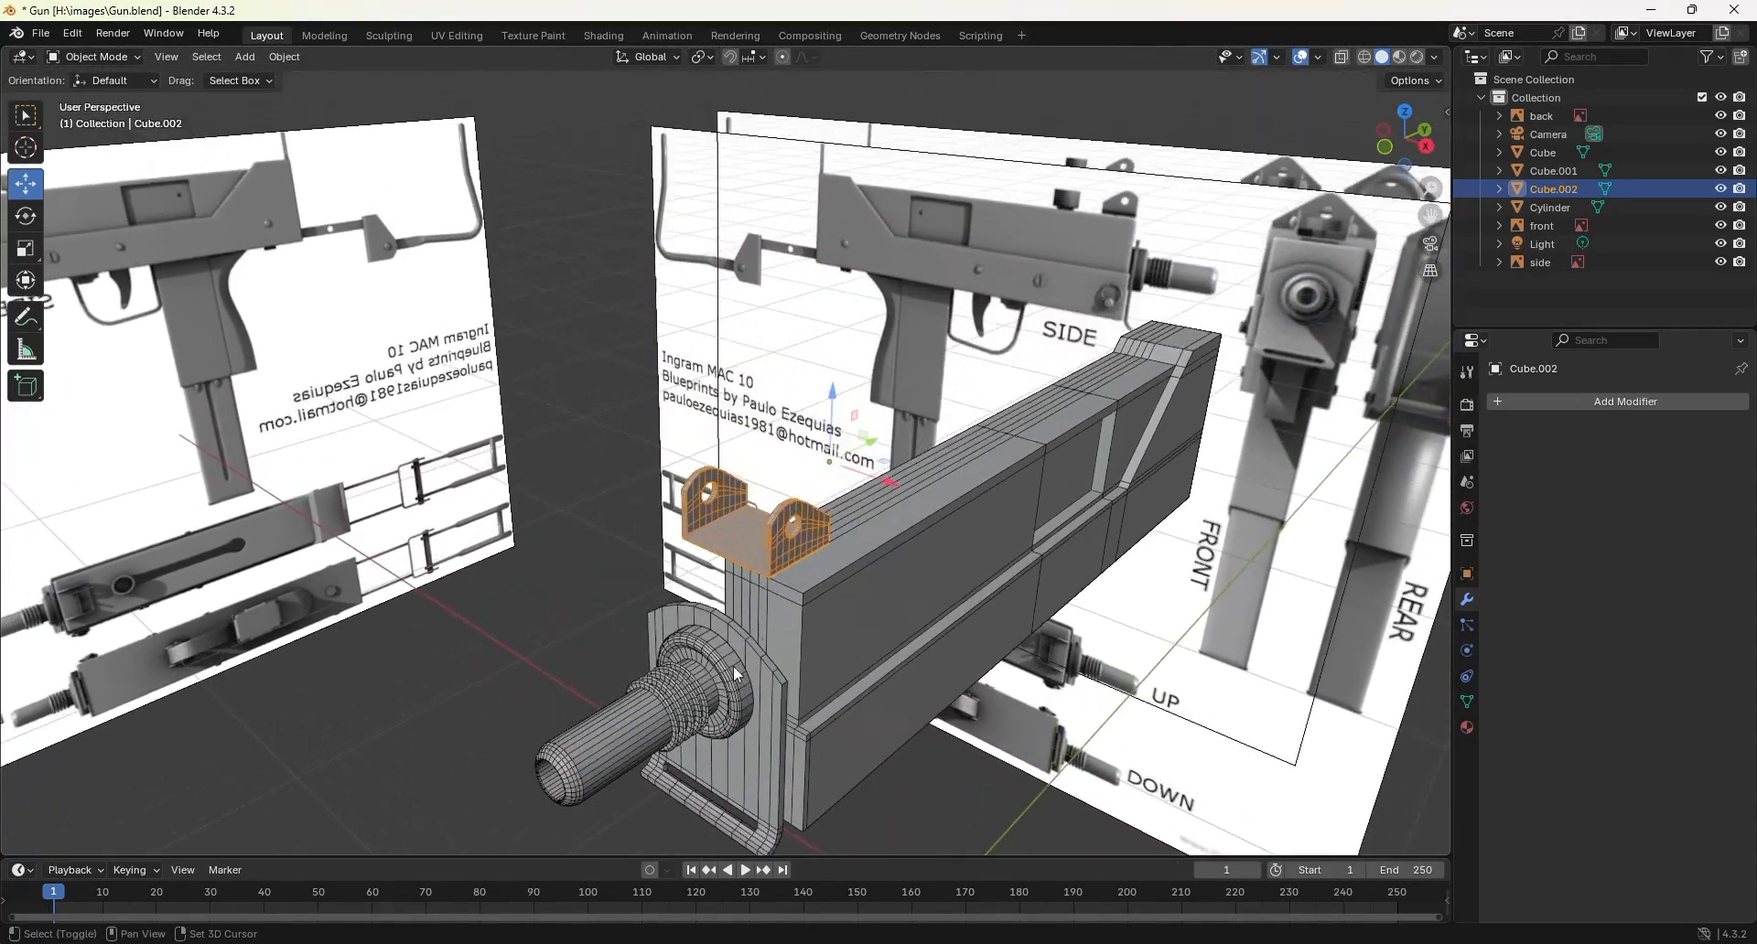
scroll(738, 674, "up", 4)
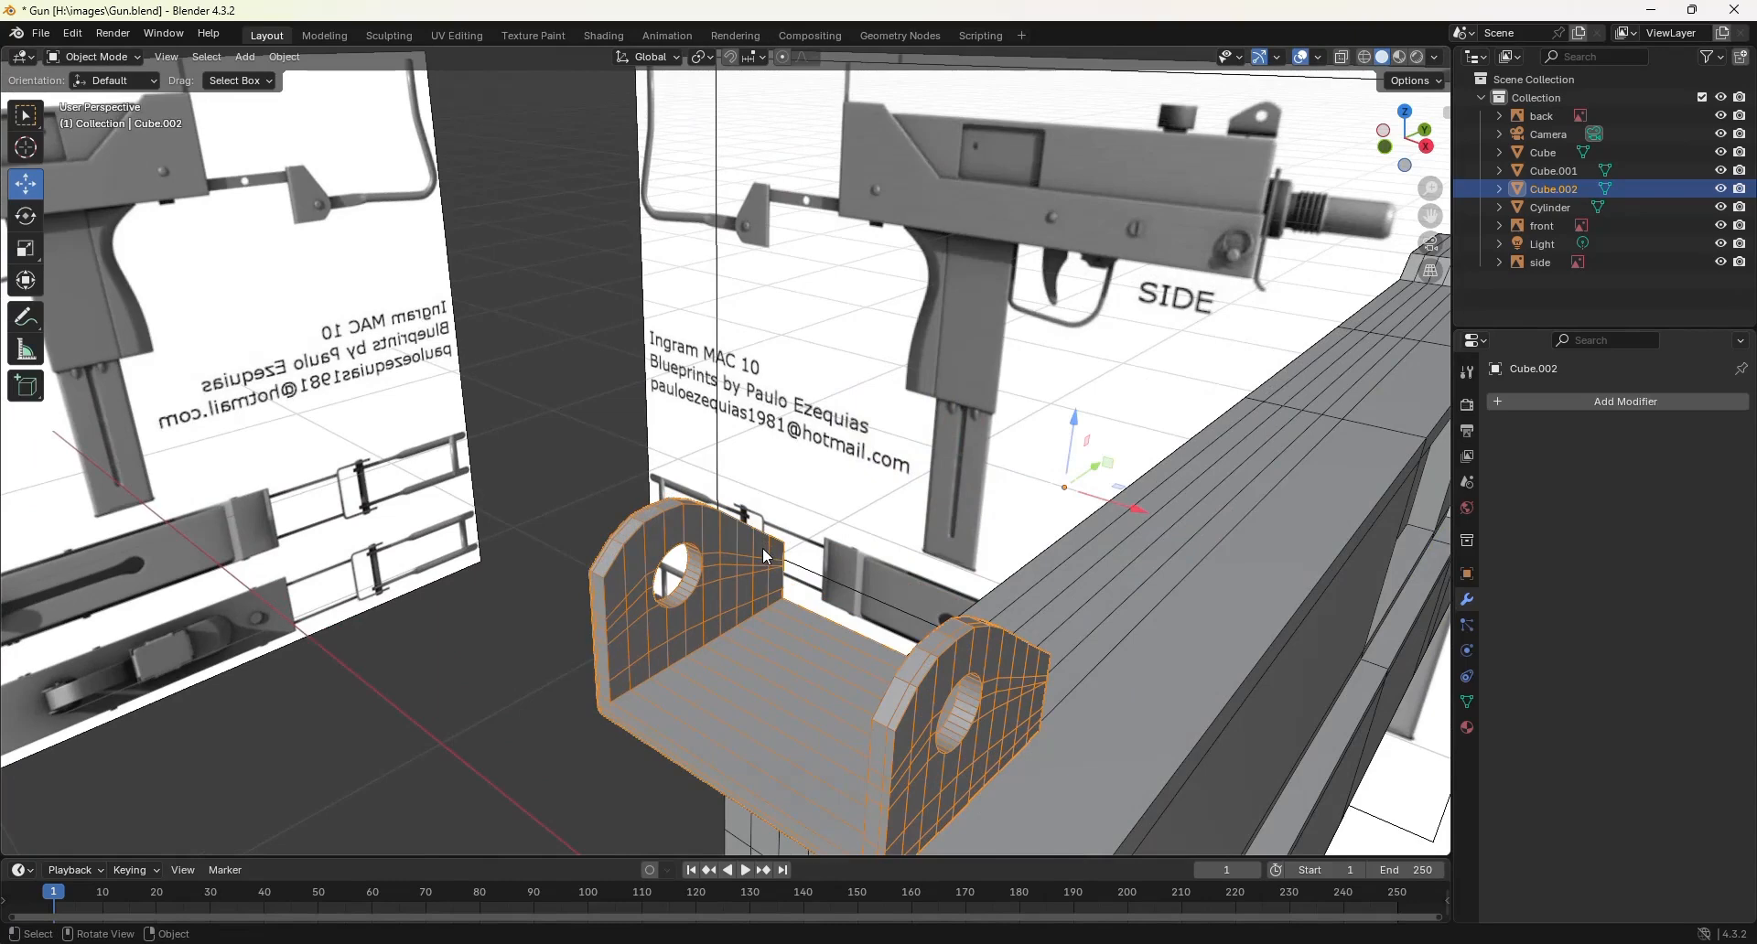
Step: Bridge the facing inner faces just above the base at the bracket's rear end to form a raised ledge between the plates
key("Tab")
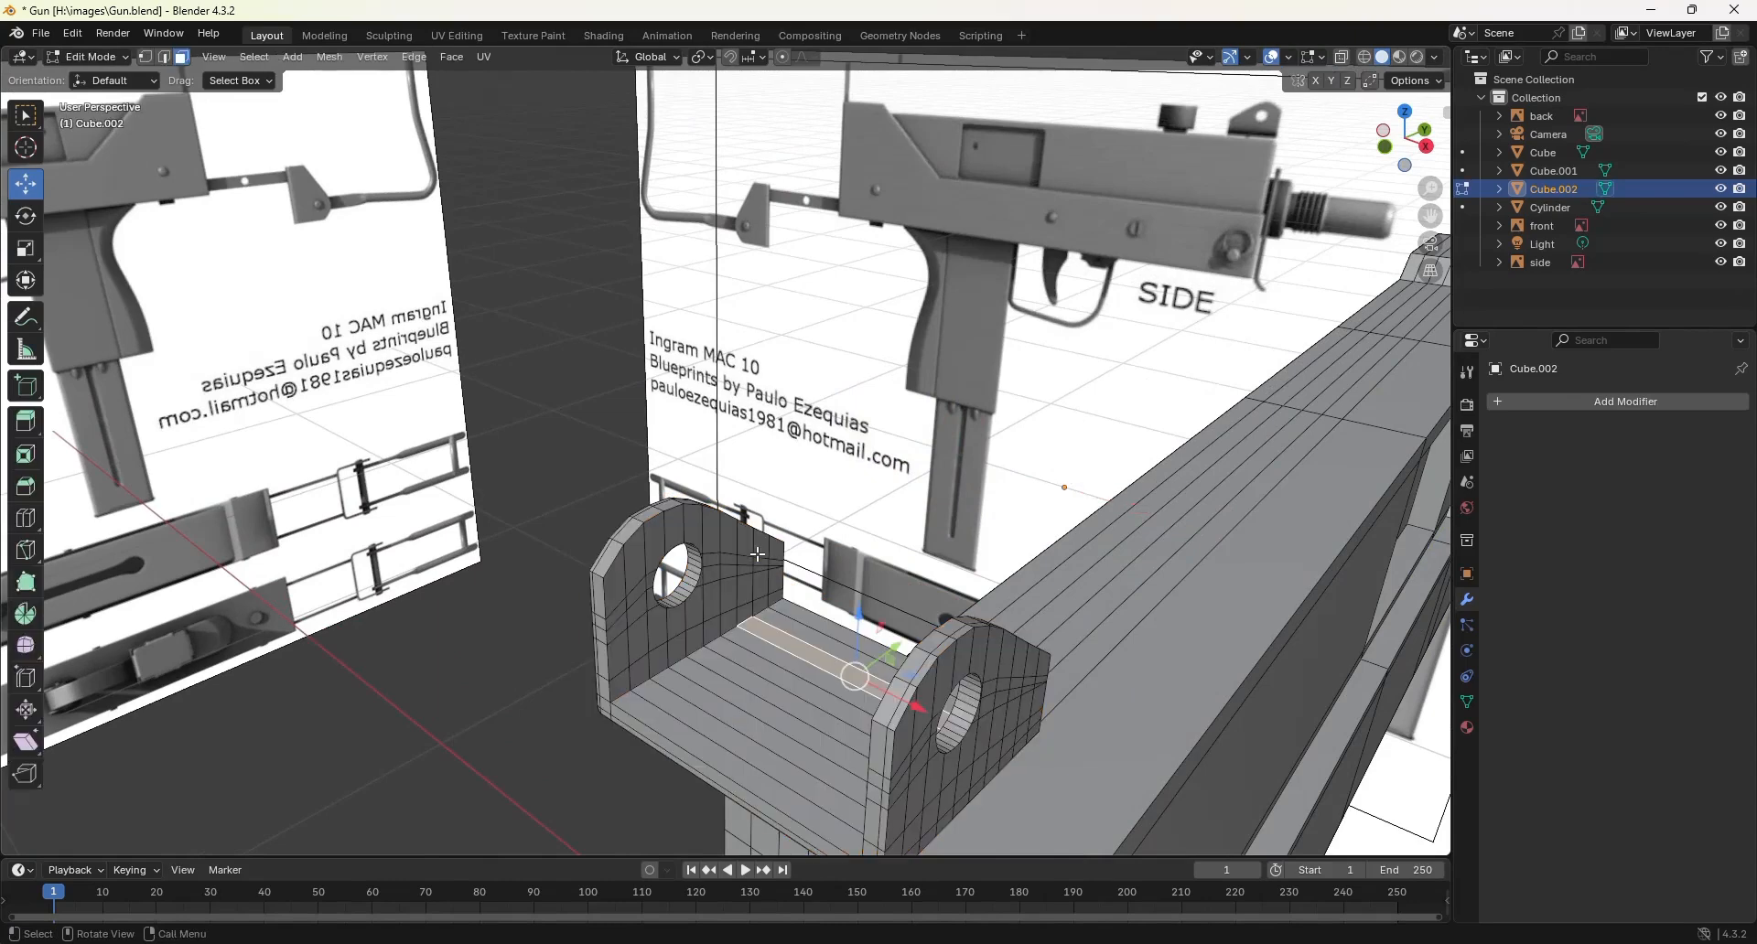
left_click(774, 597)
middle_click_drag(775, 596, 960, 648)
left_click(1008, 559, "shift")
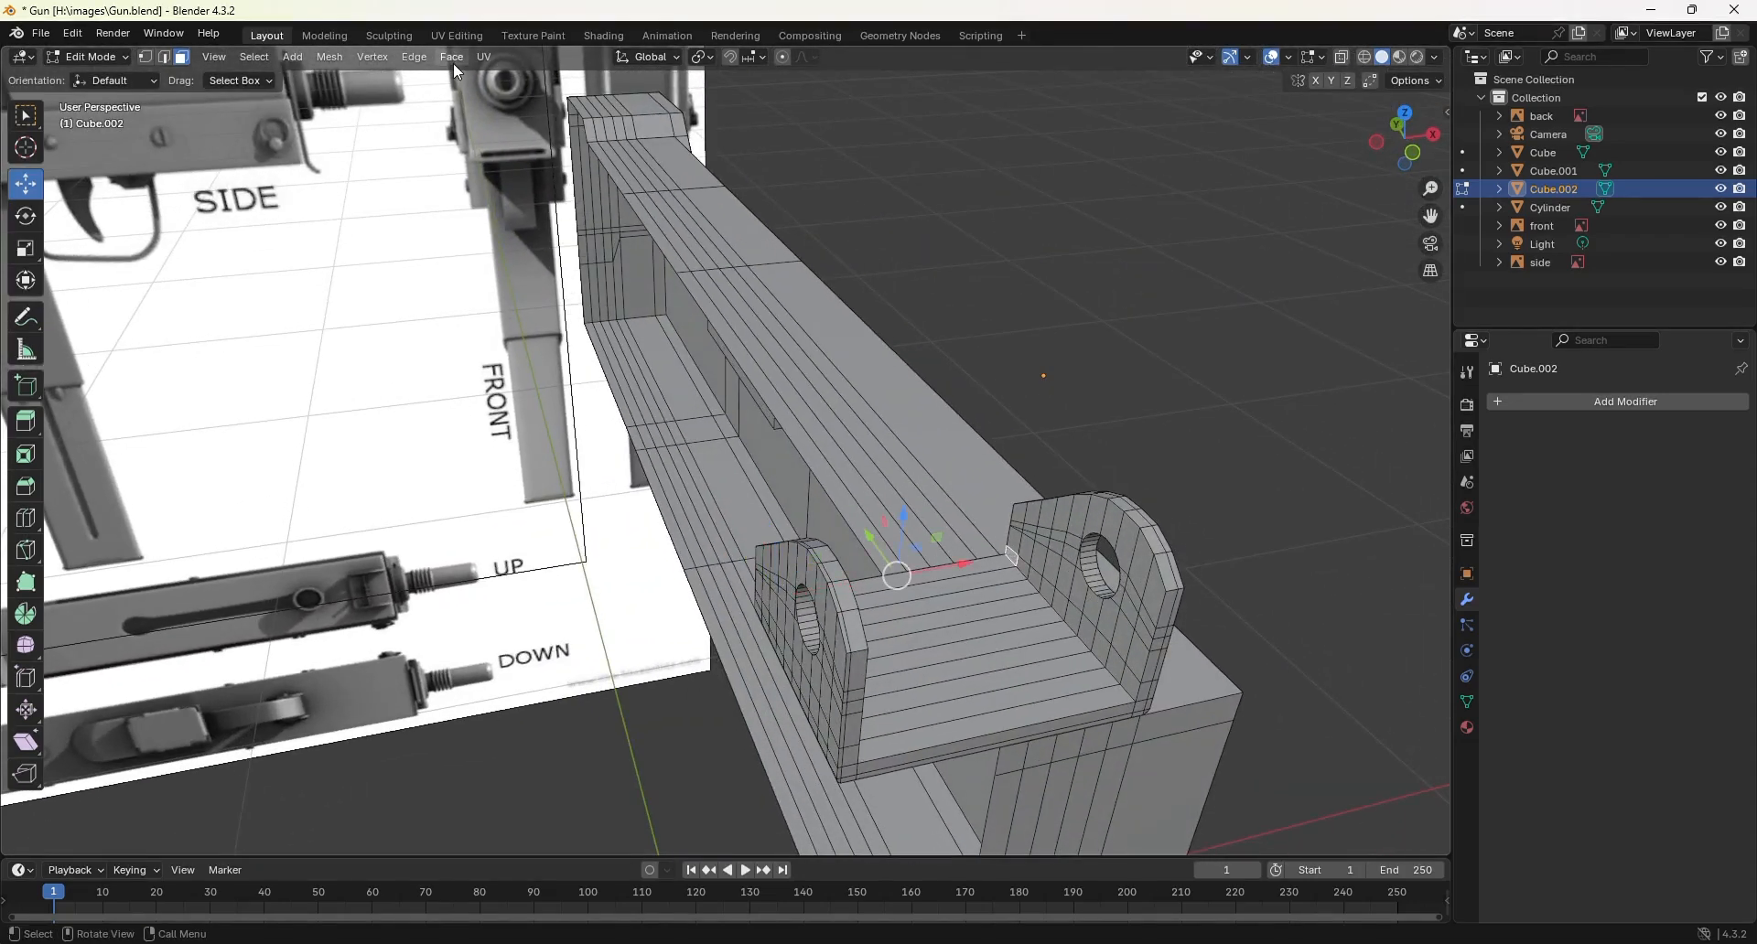
left_click(415, 58)
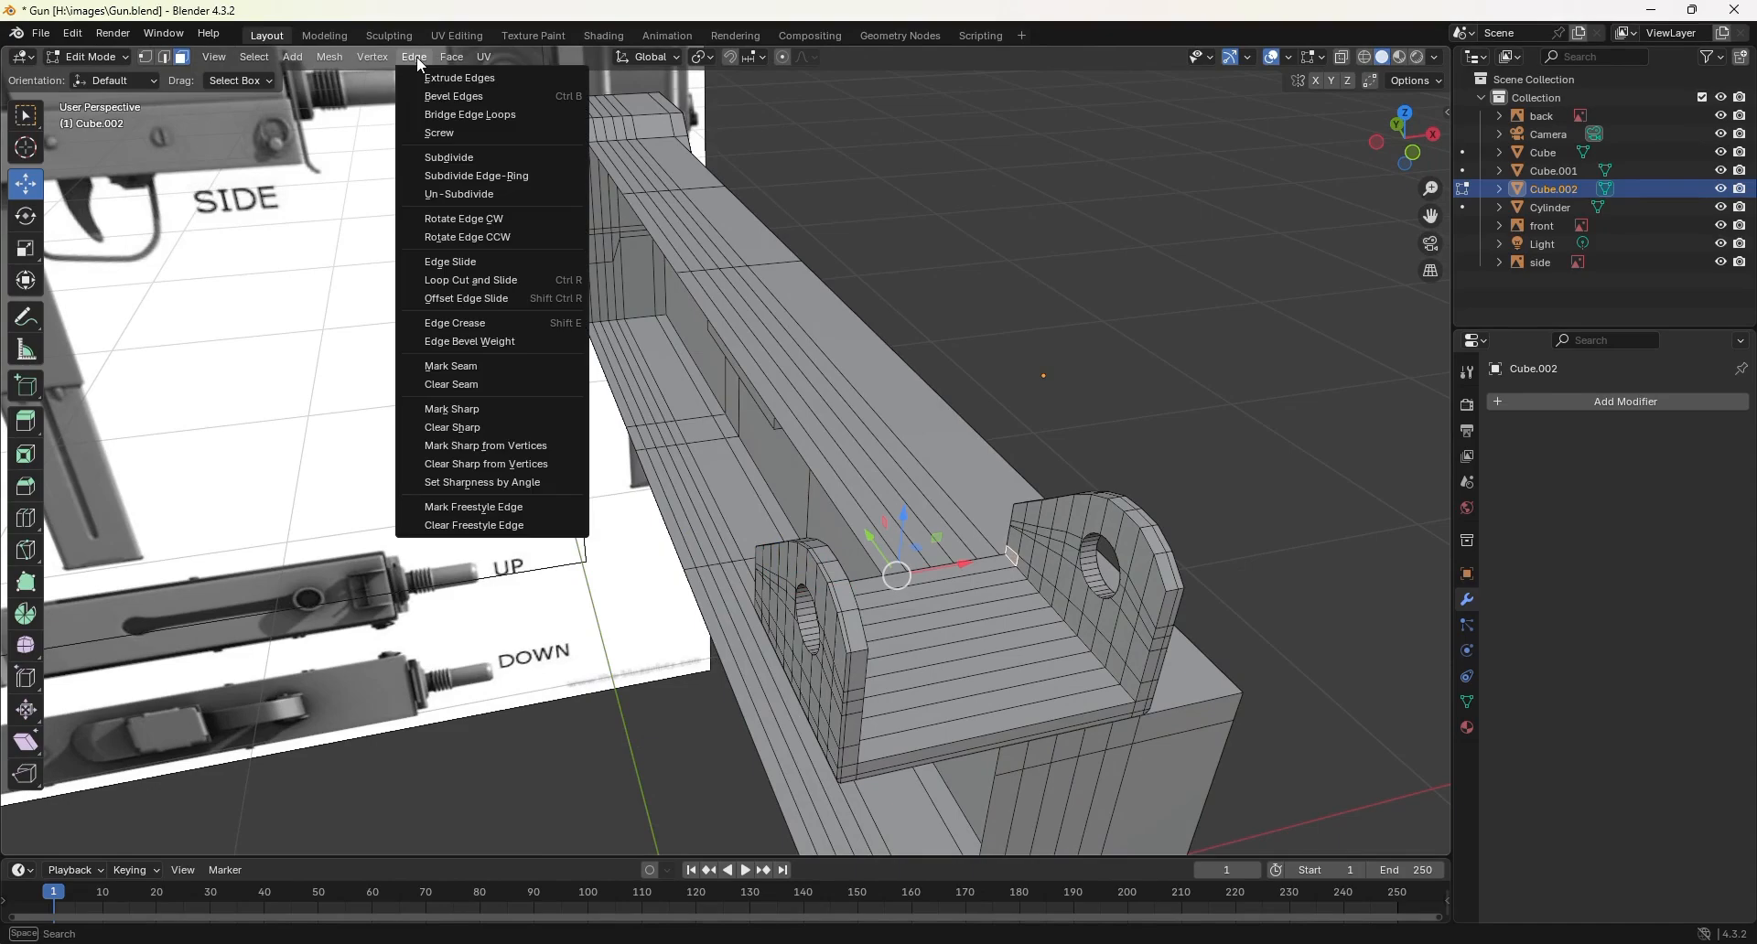
left_click(471, 114)
Step: Bridge another pair of facing inner faces, further forward just above the base, to form a raised crossbar between the plates
middle_click_drag(1035, 619, 1098, 472)
left_click(877, 392)
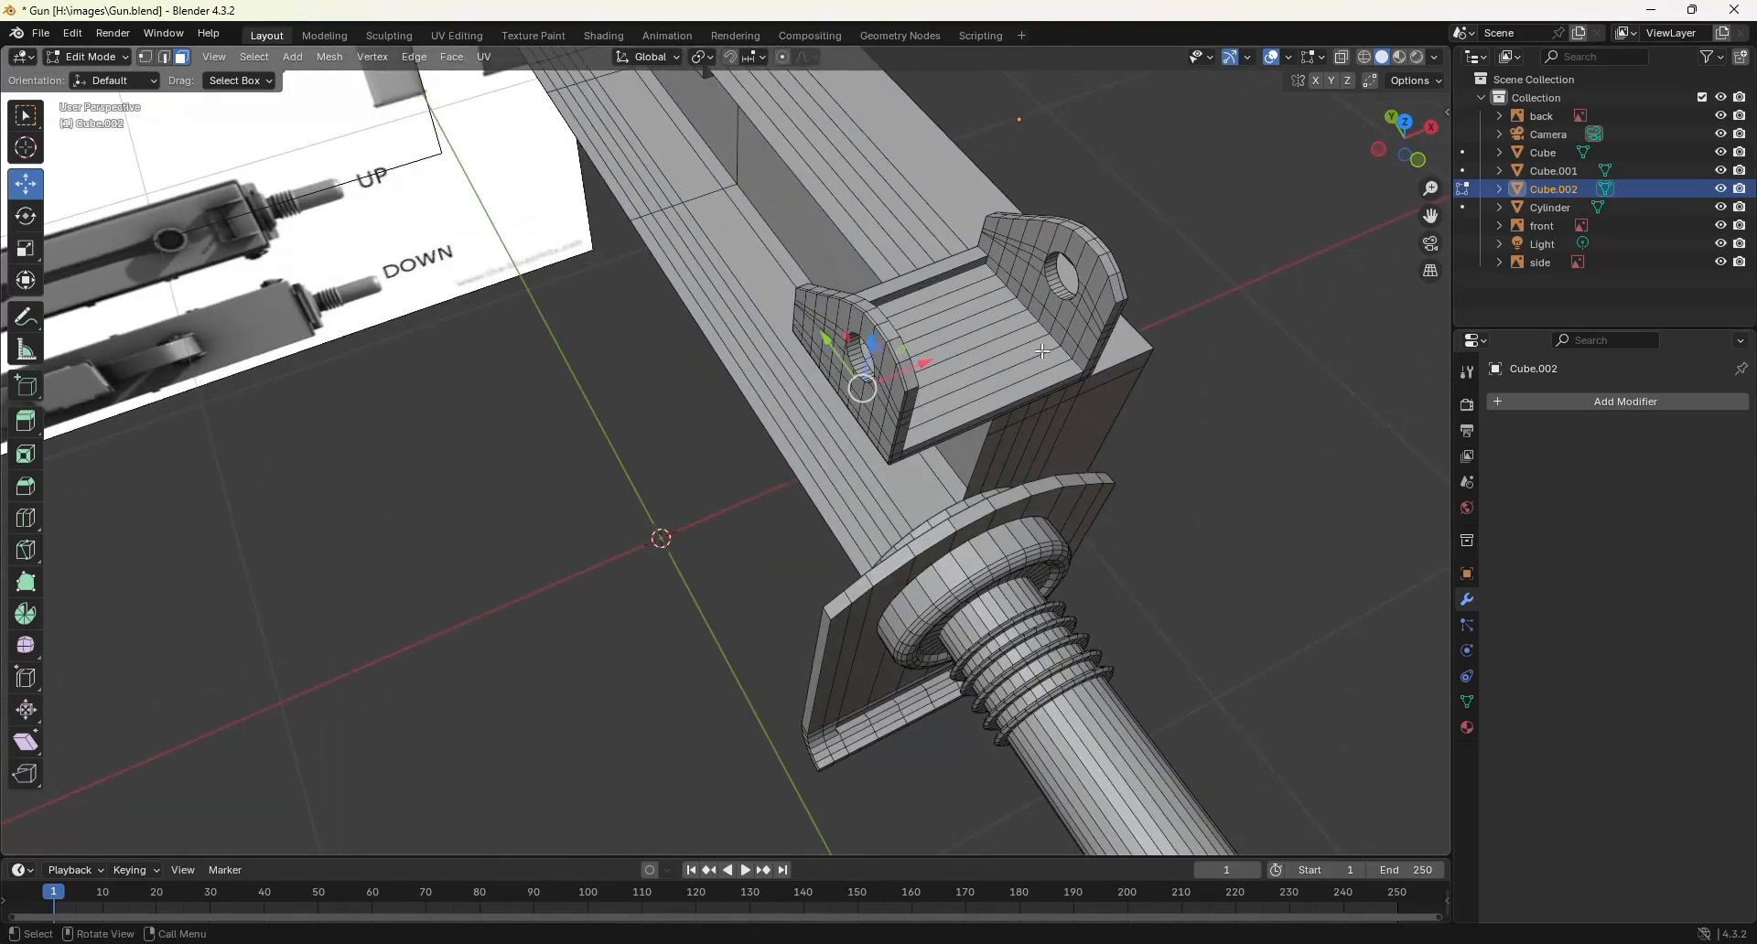
left_click(1042, 315, "shift")
middle_click_drag(1044, 320, 908, 420)
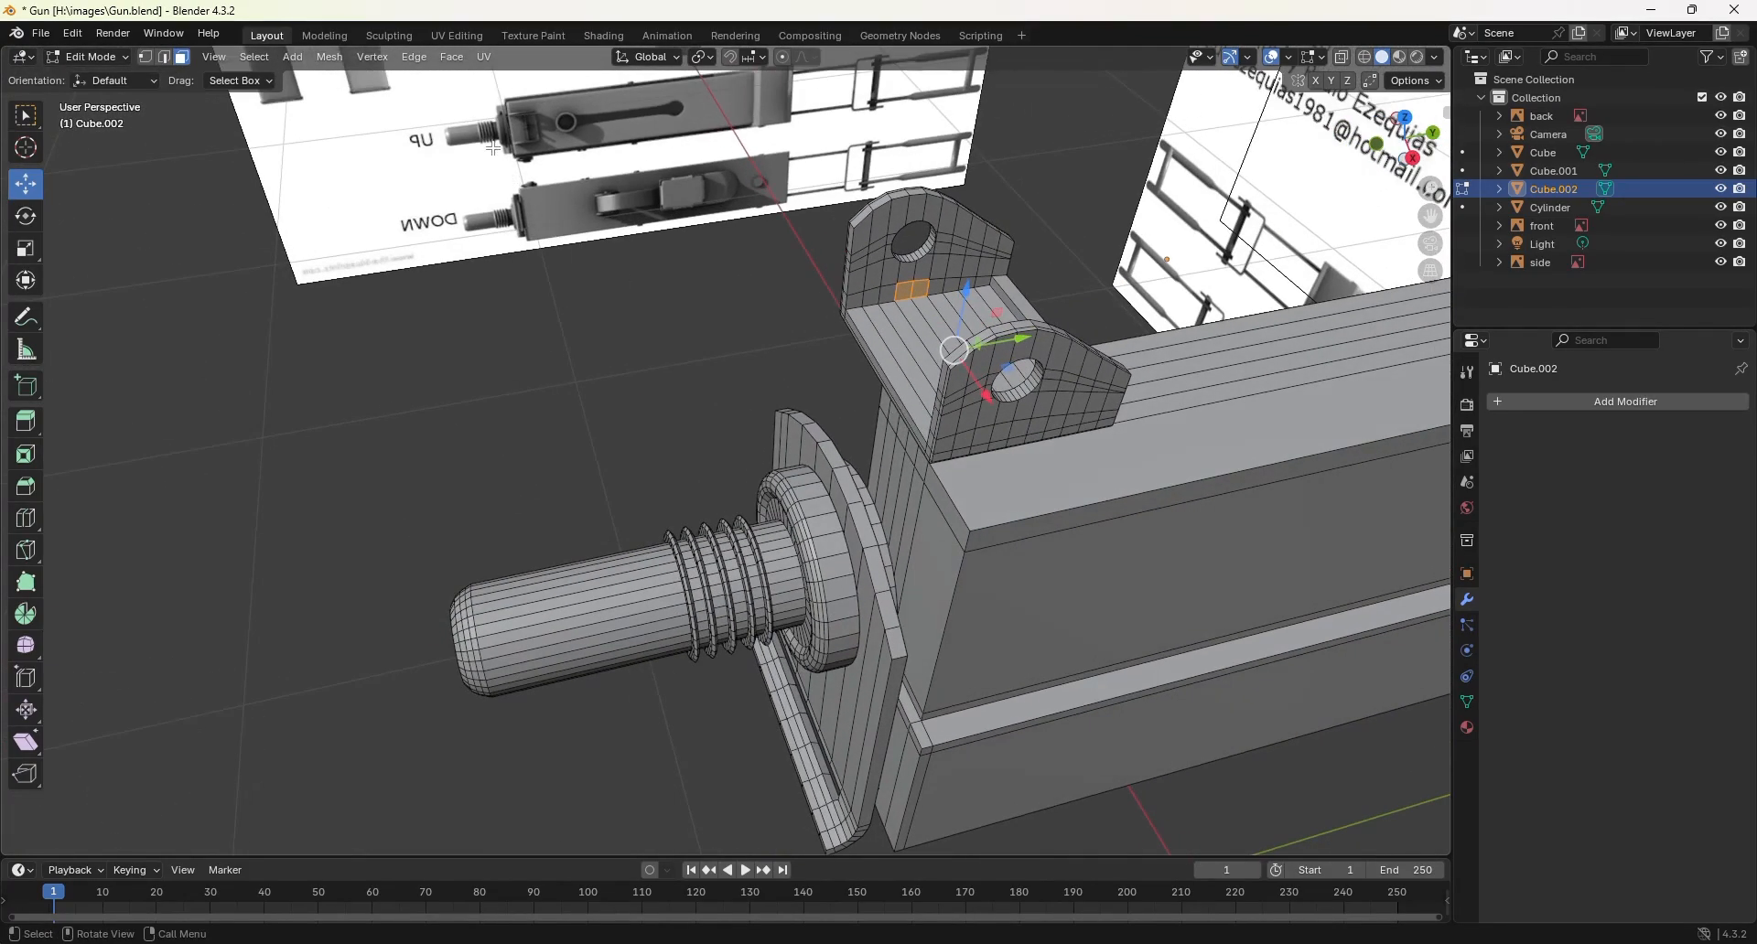
left_click(417, 58)
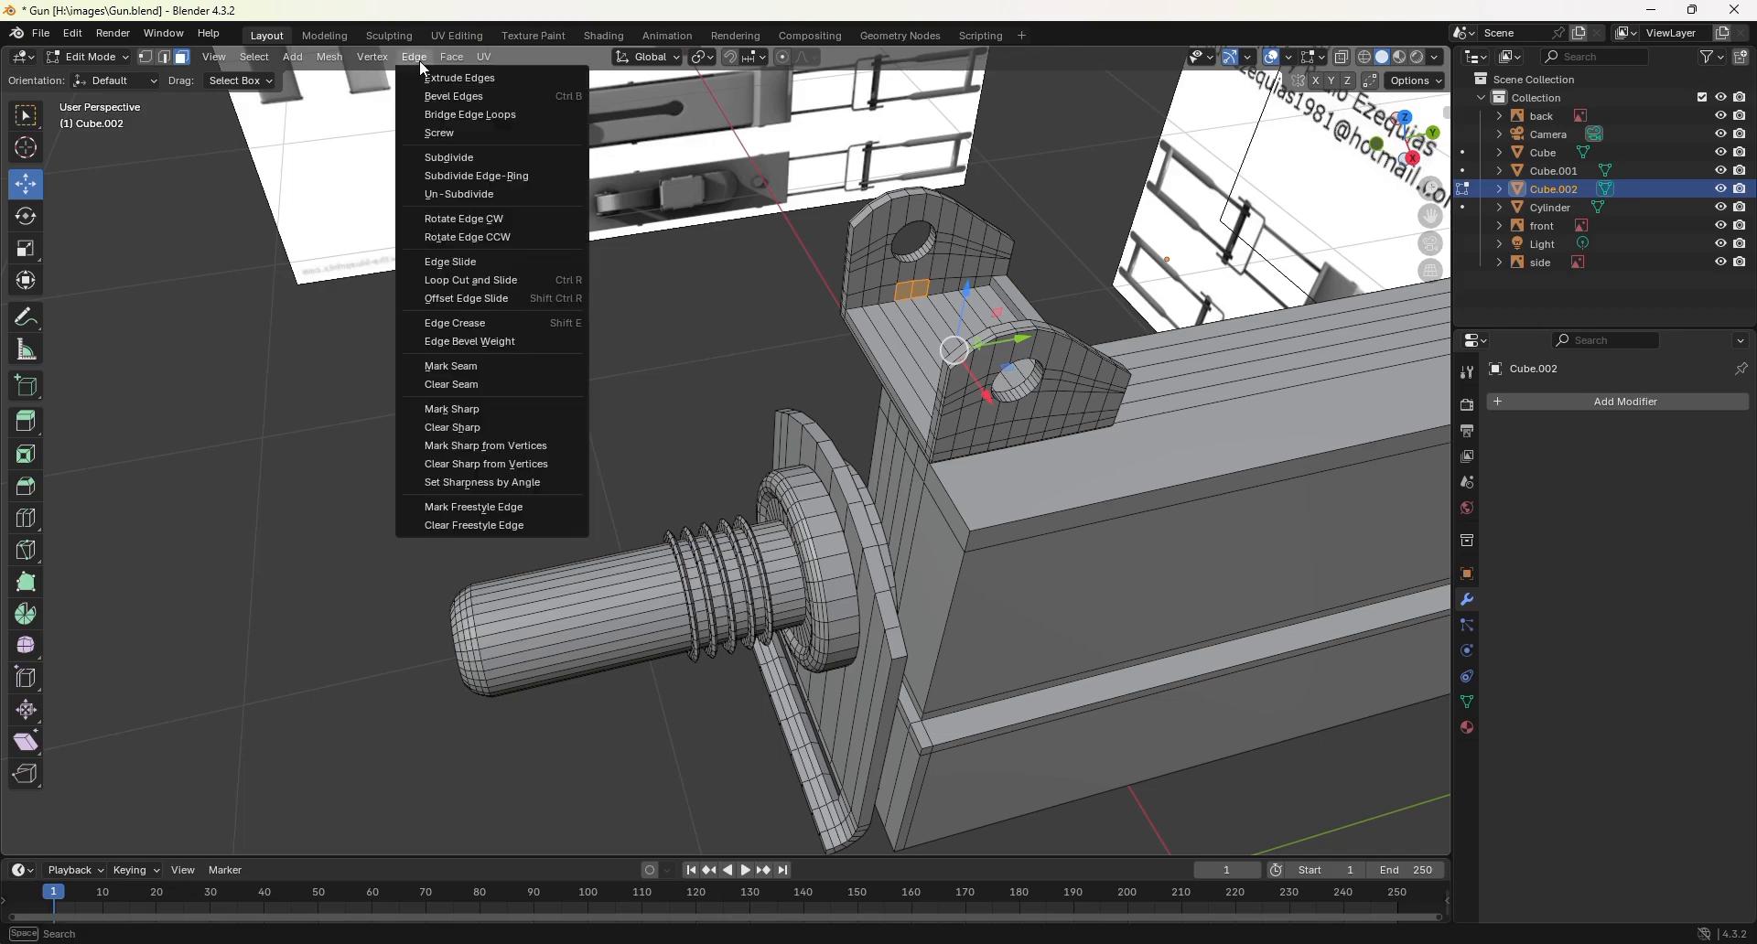
left_click(440, 116)
middle_click_drag(732, 348, 981, 341)
scroll(981, 342, "up", 2)
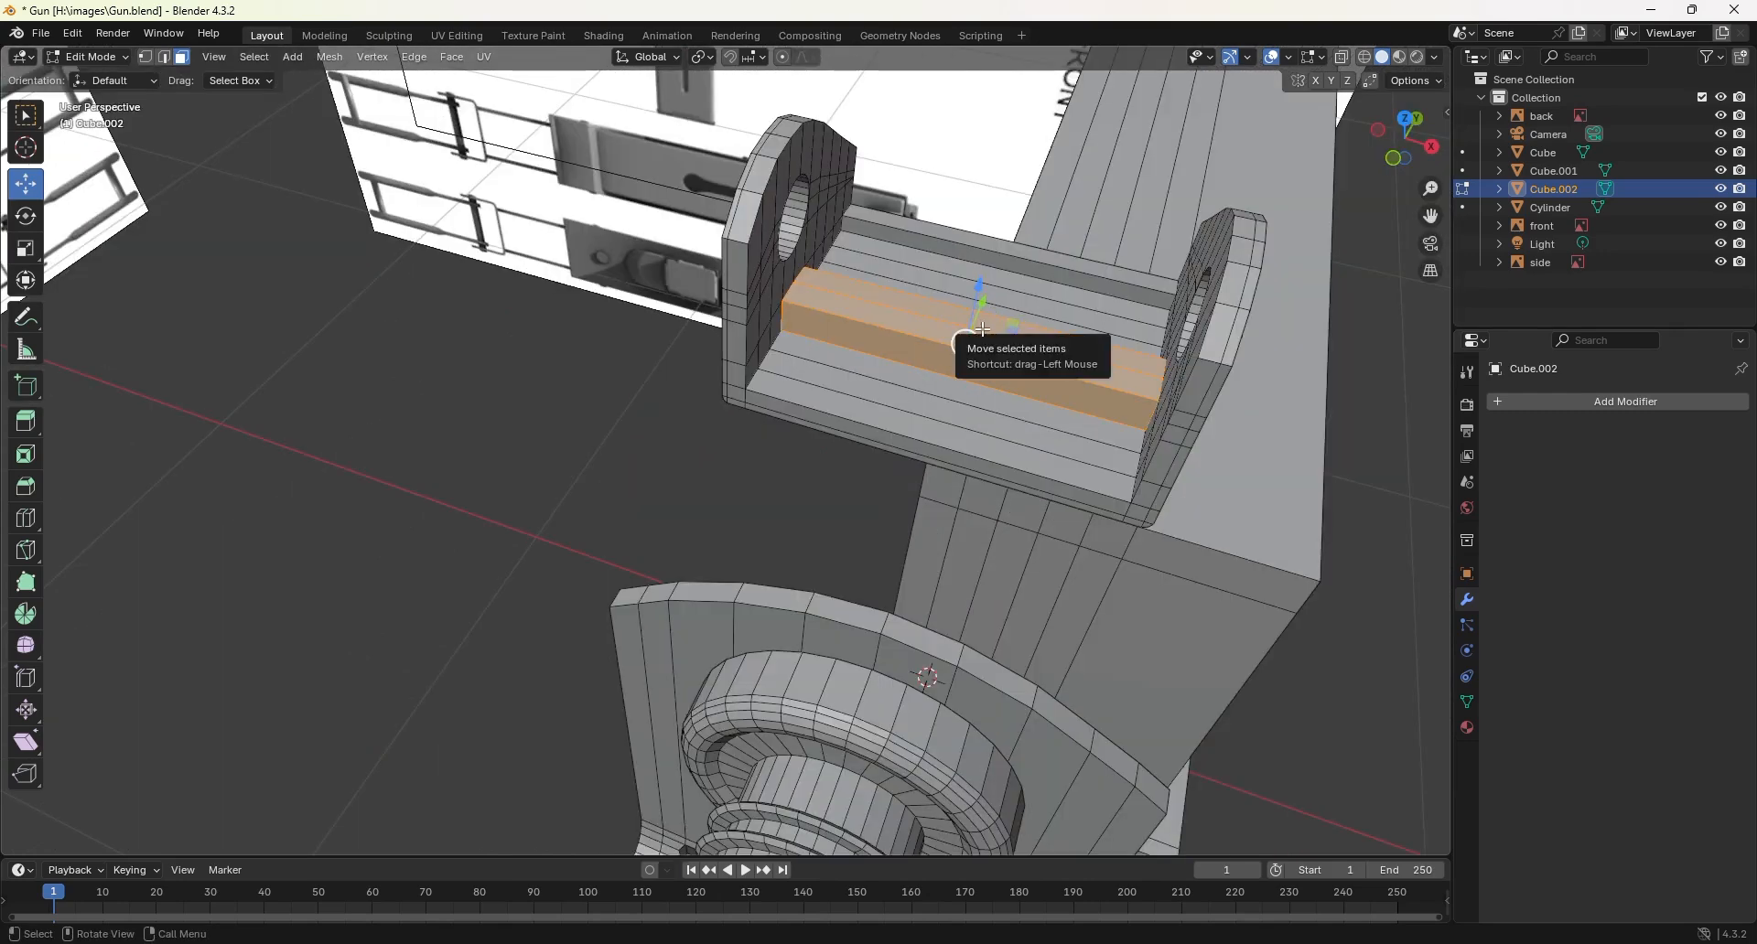
Step: Add two loop cuts across the top of the forward crossbar and scale them to about 0.18 along X
key("ctrl+r")
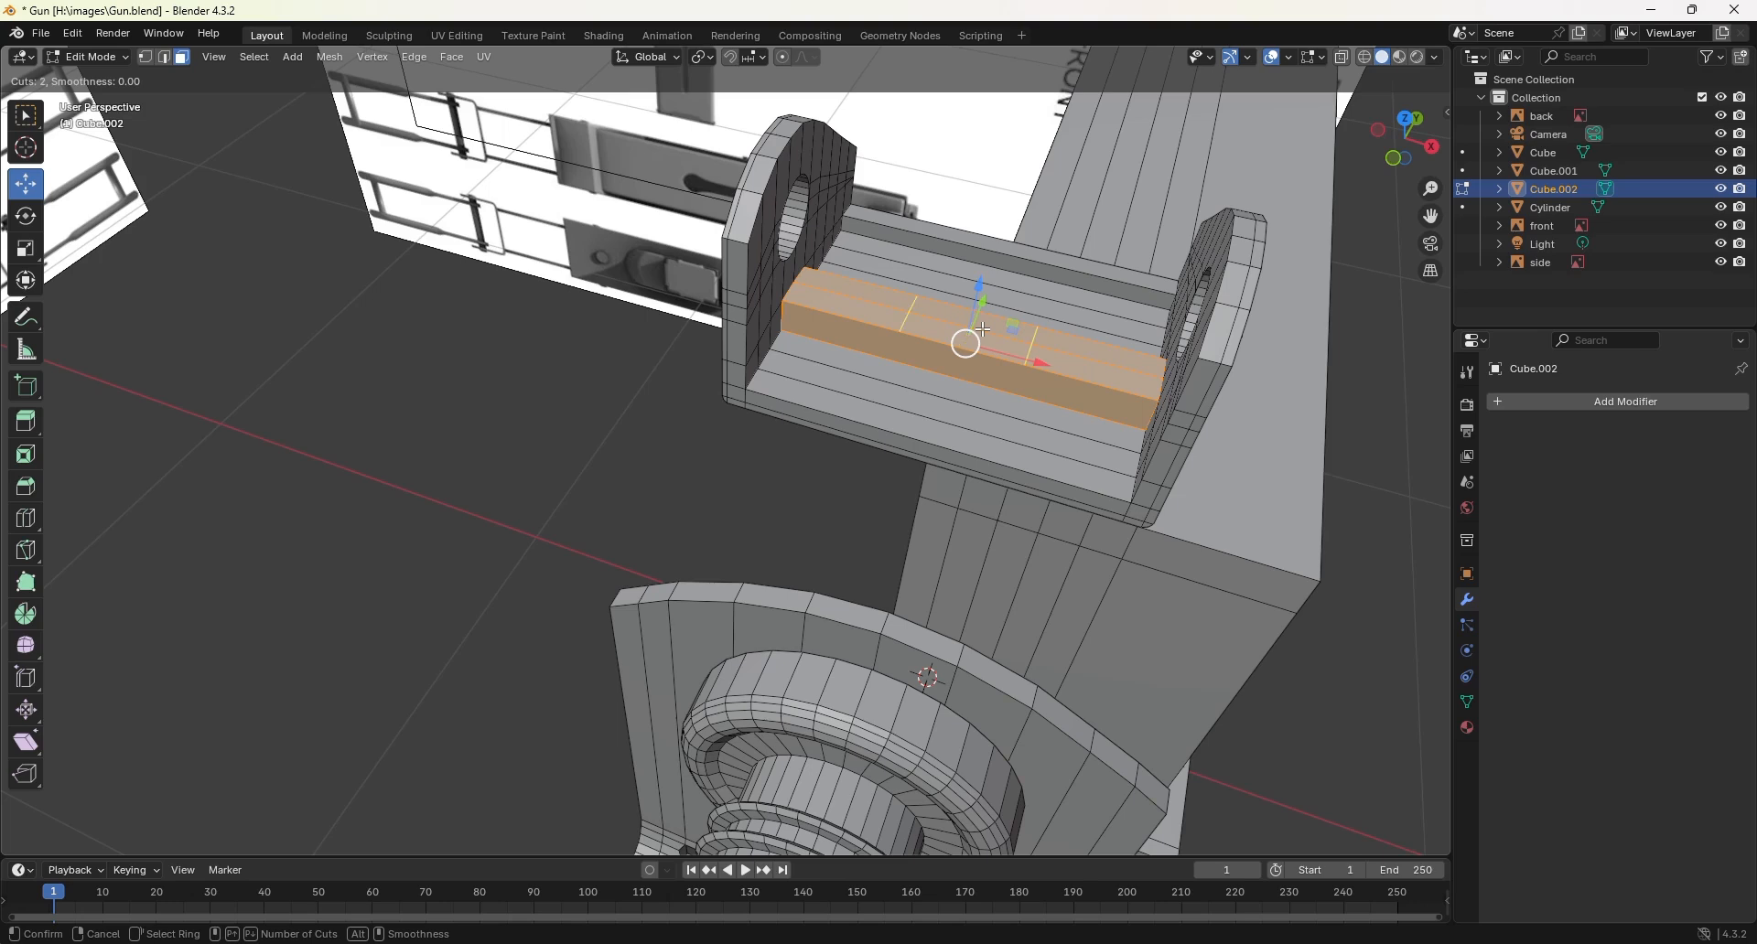
left_click(983, 330)
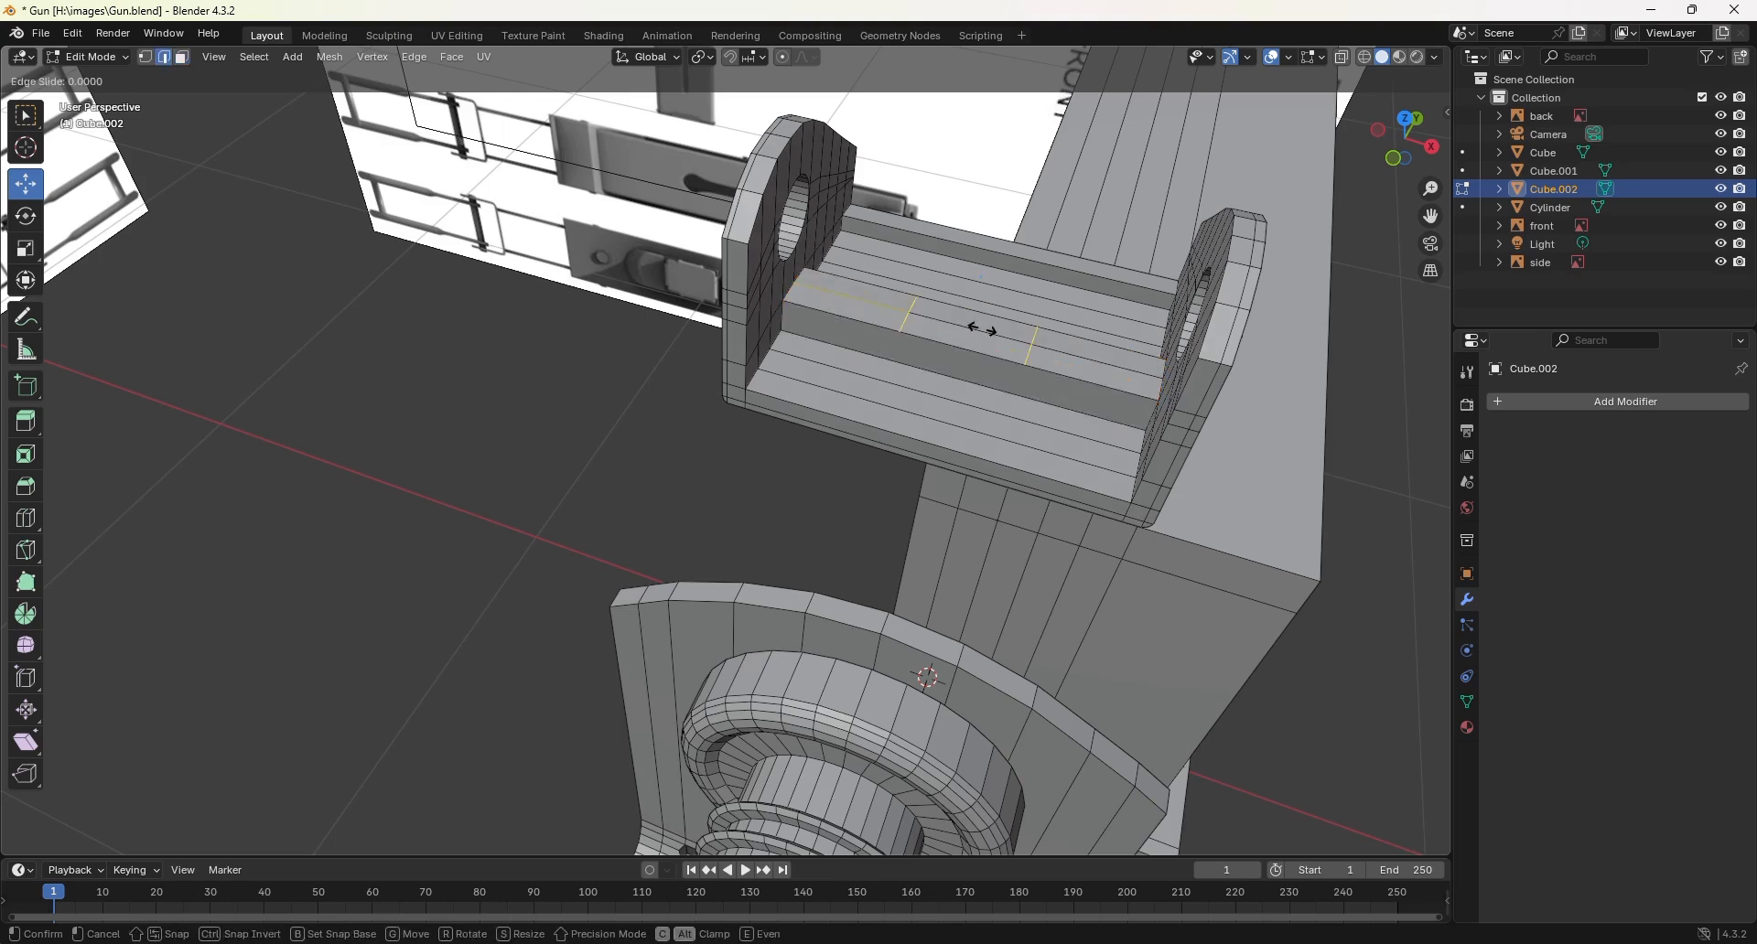
right_click(984, 329)
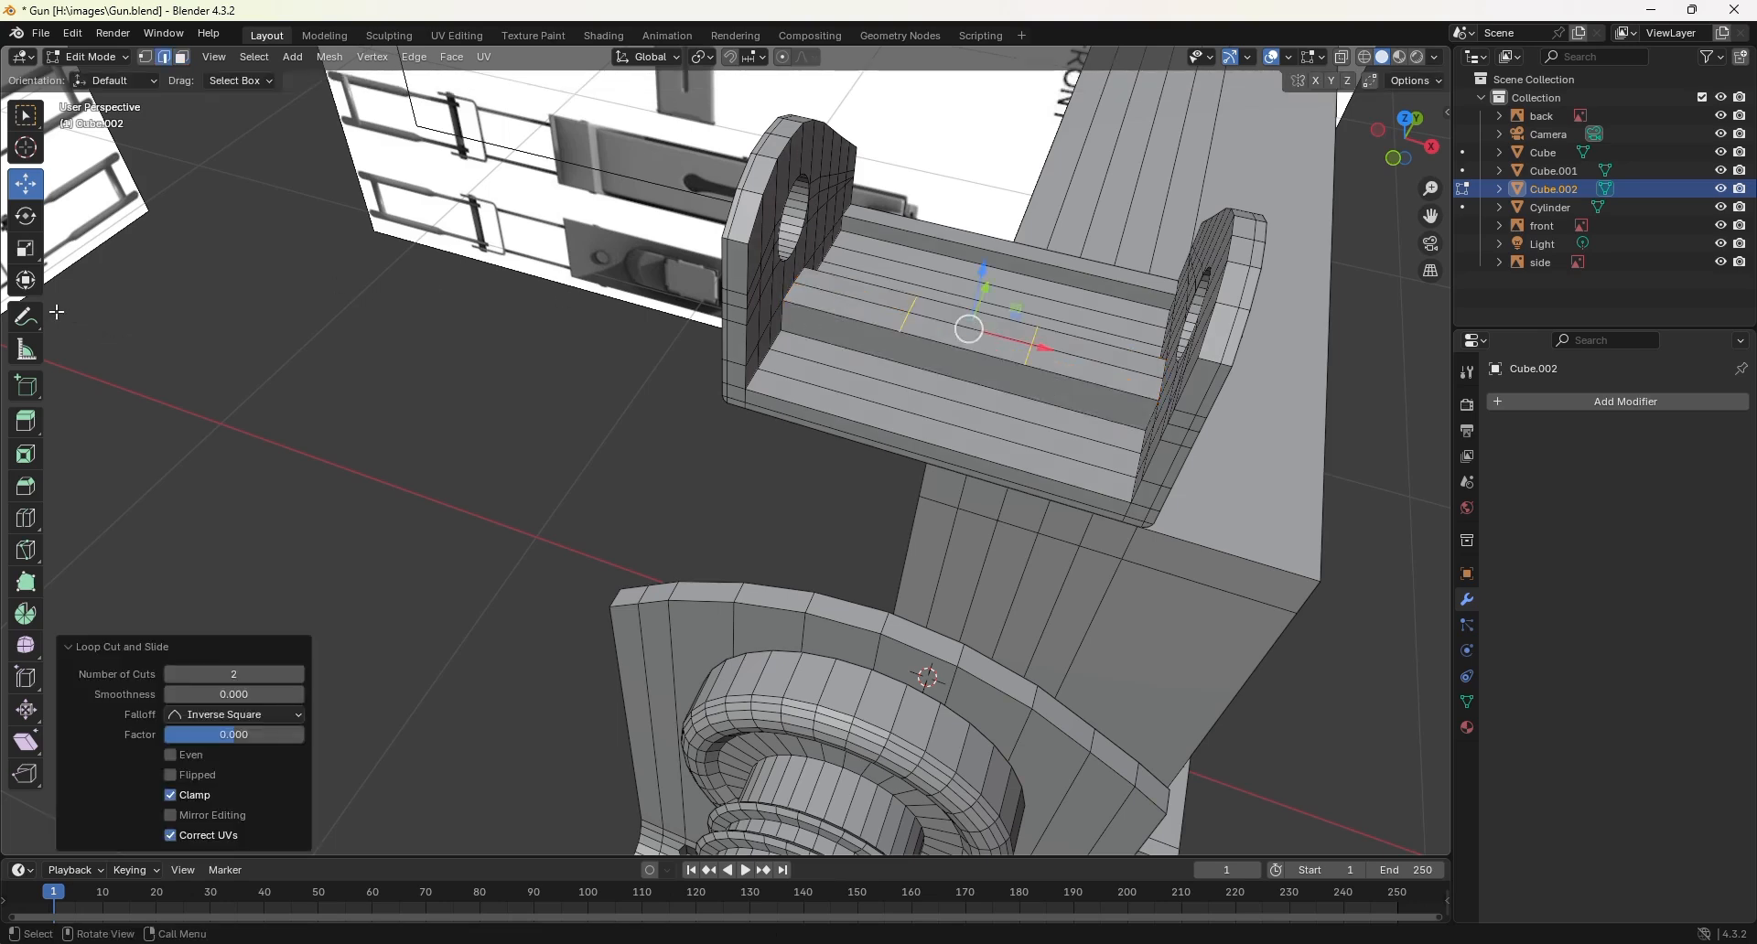
left_click(25, 248)
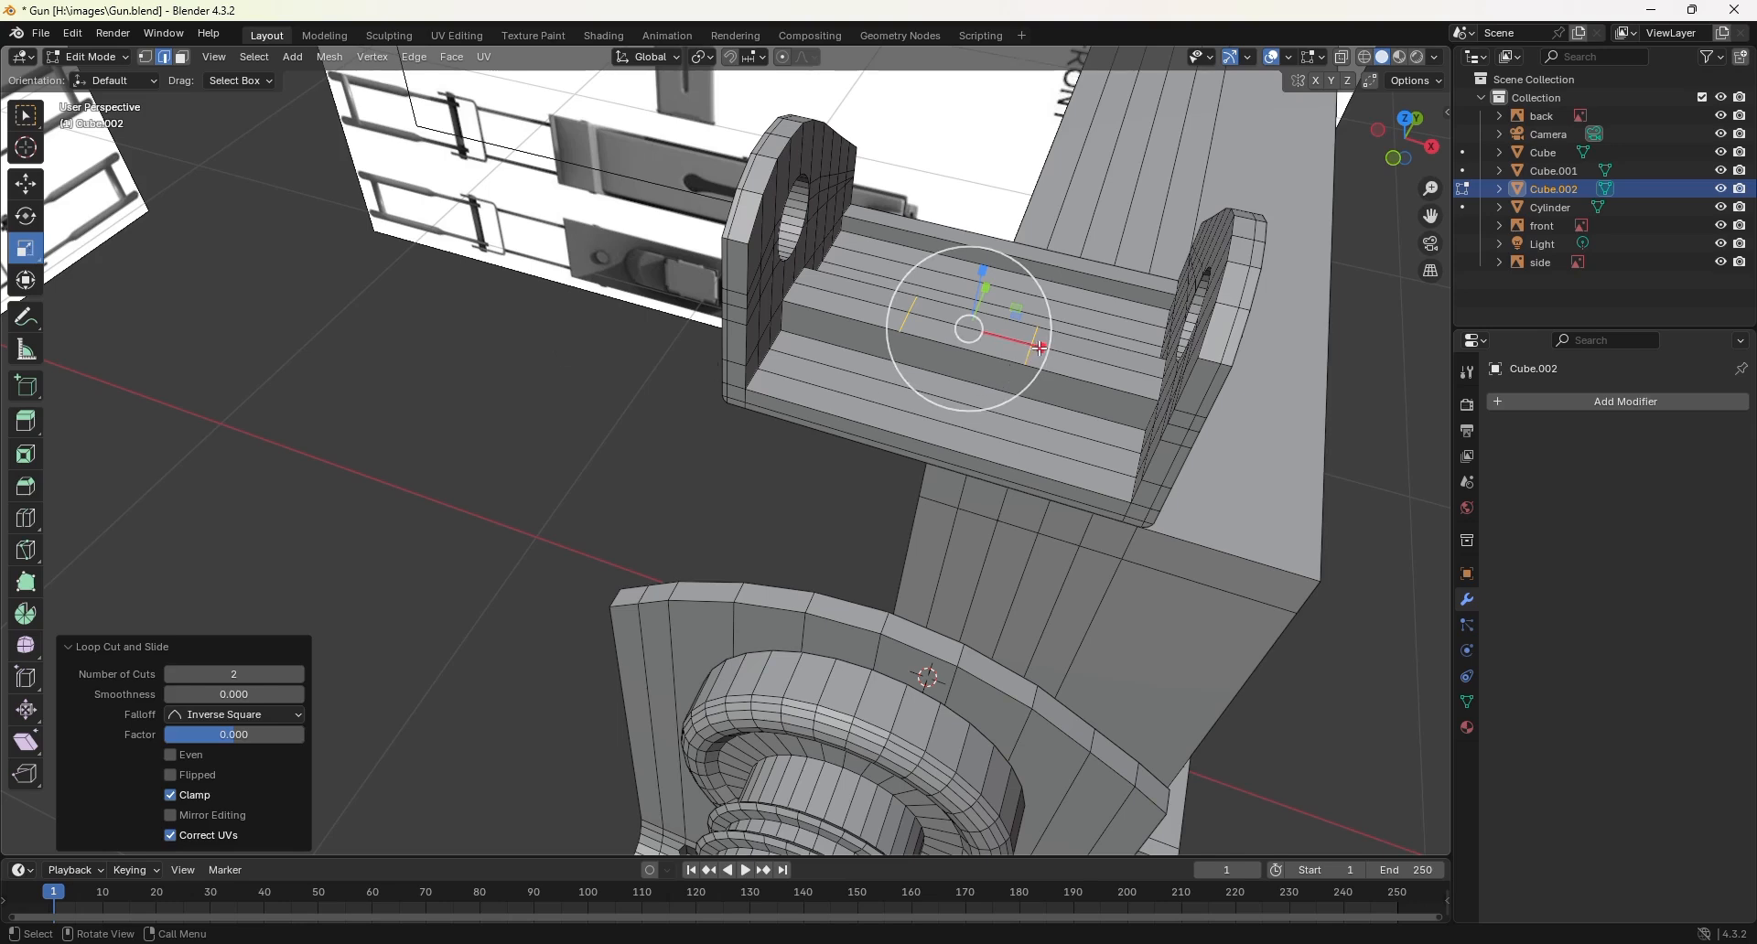
left_click_drag(1040, 348, 976, 337)
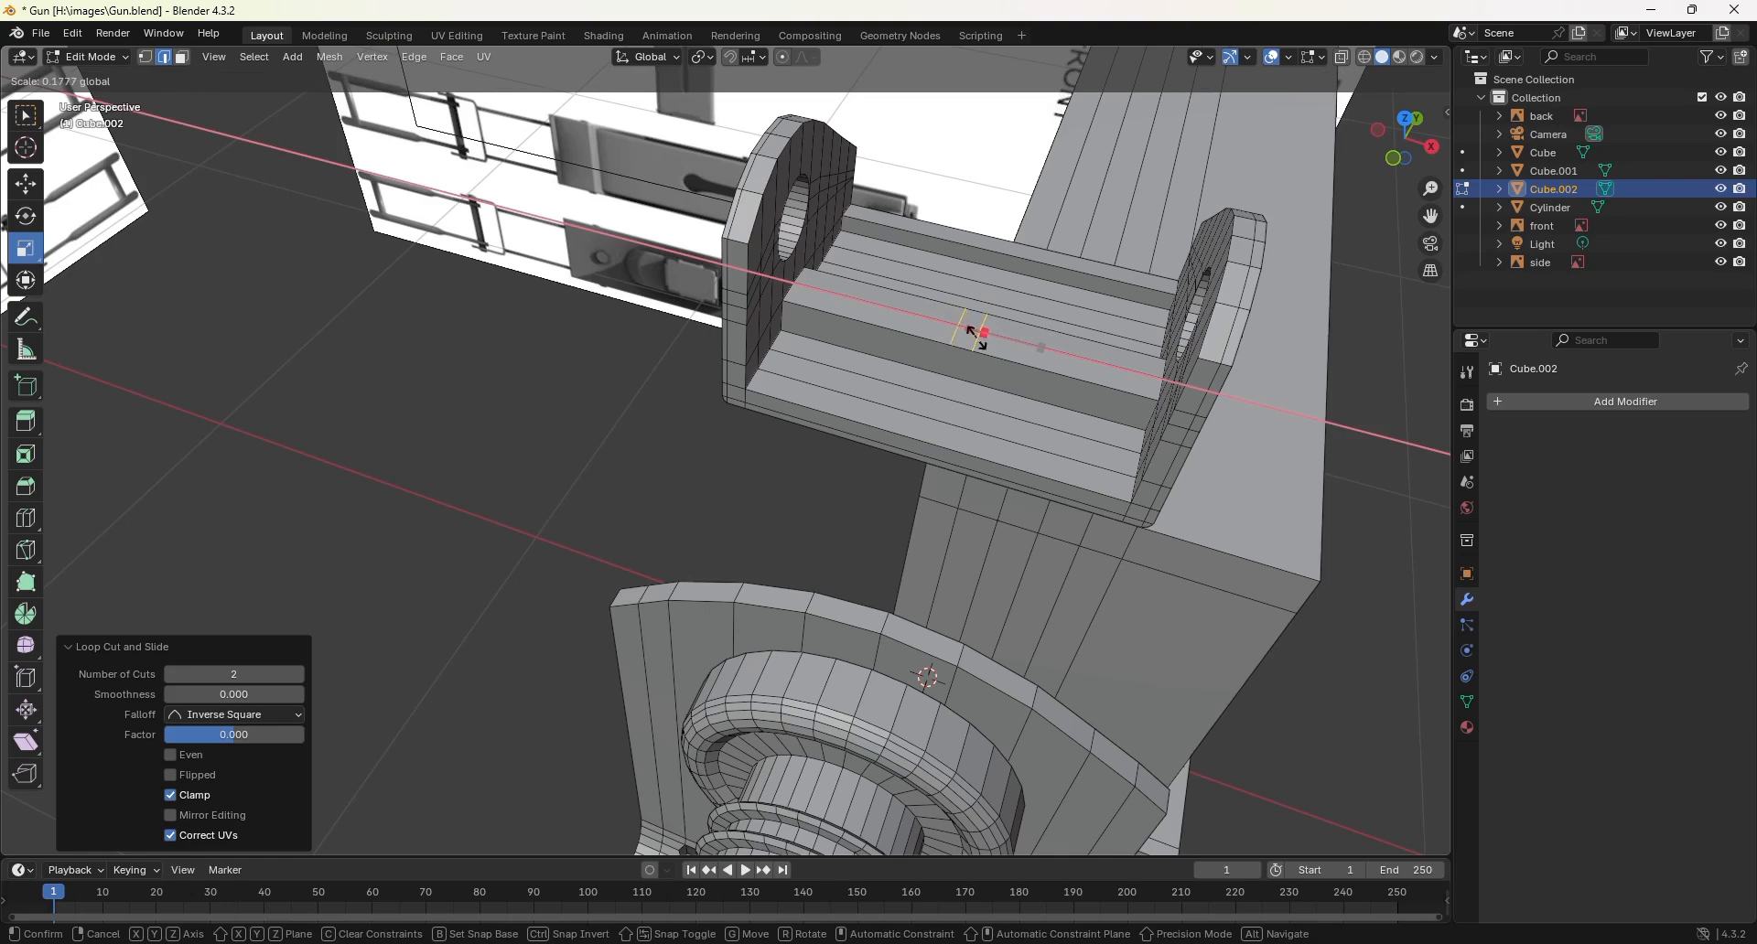
left_click_drag(976, 337, 977, 337)
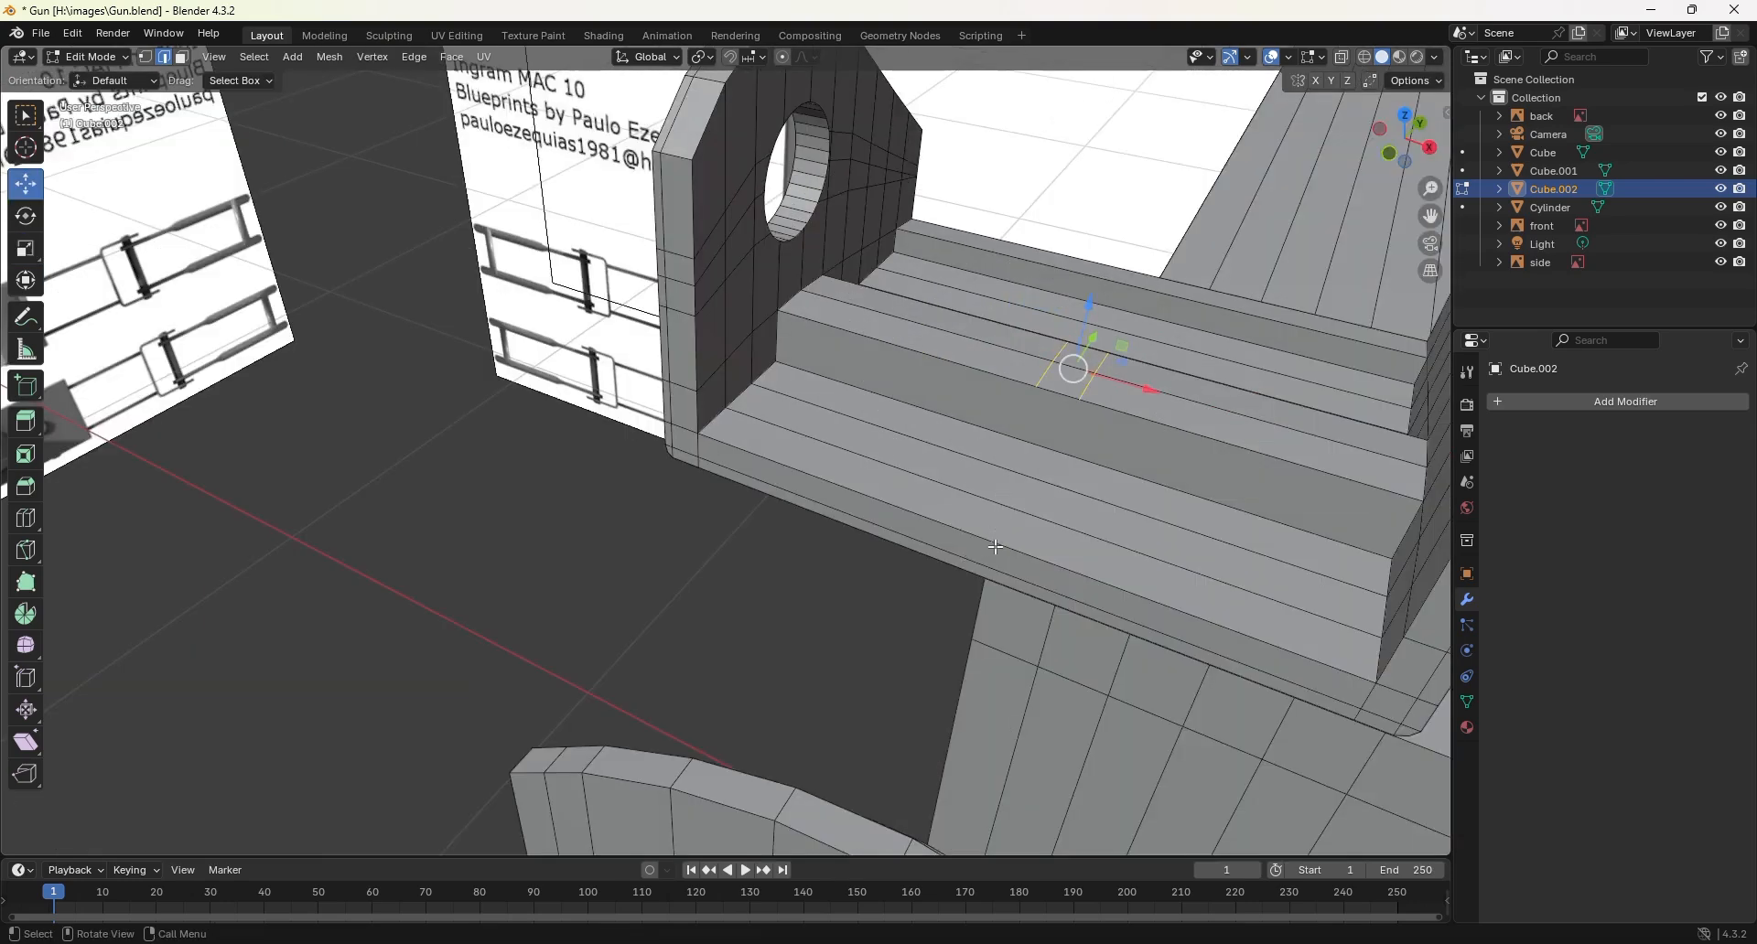
Step: Add two loop cuts across the front face of the bracket's base and scale them to 0.190 along X
key("ctrl+r")
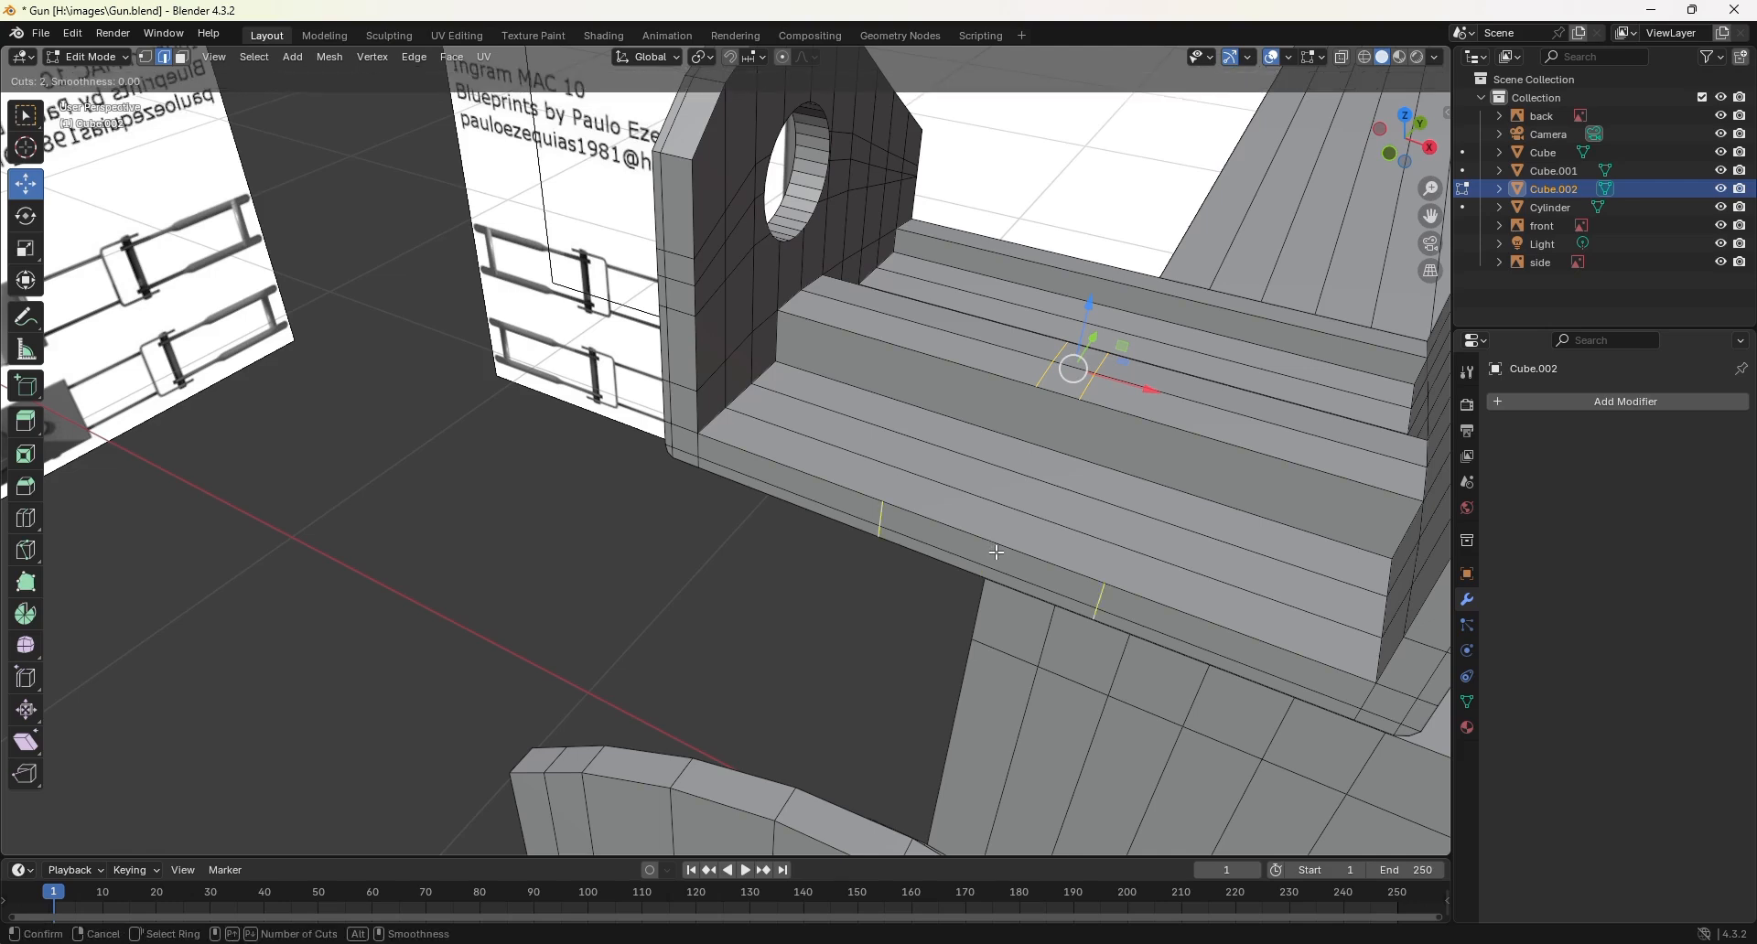
left_click(997, 553)
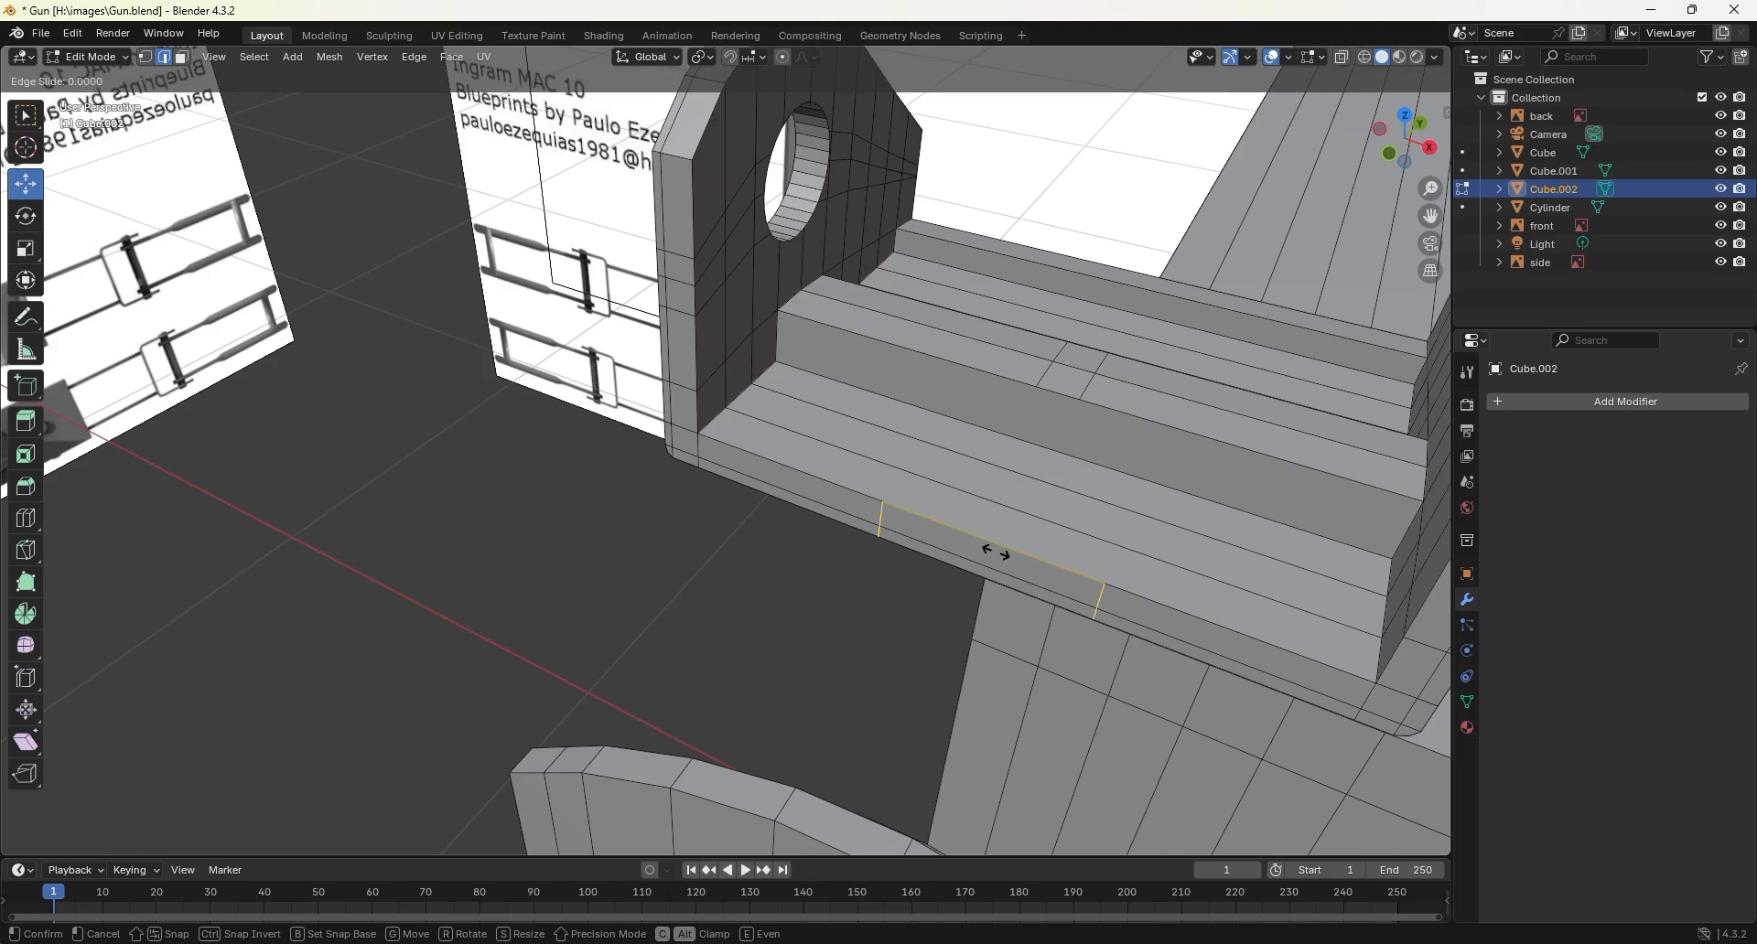
right_click(996, 552)
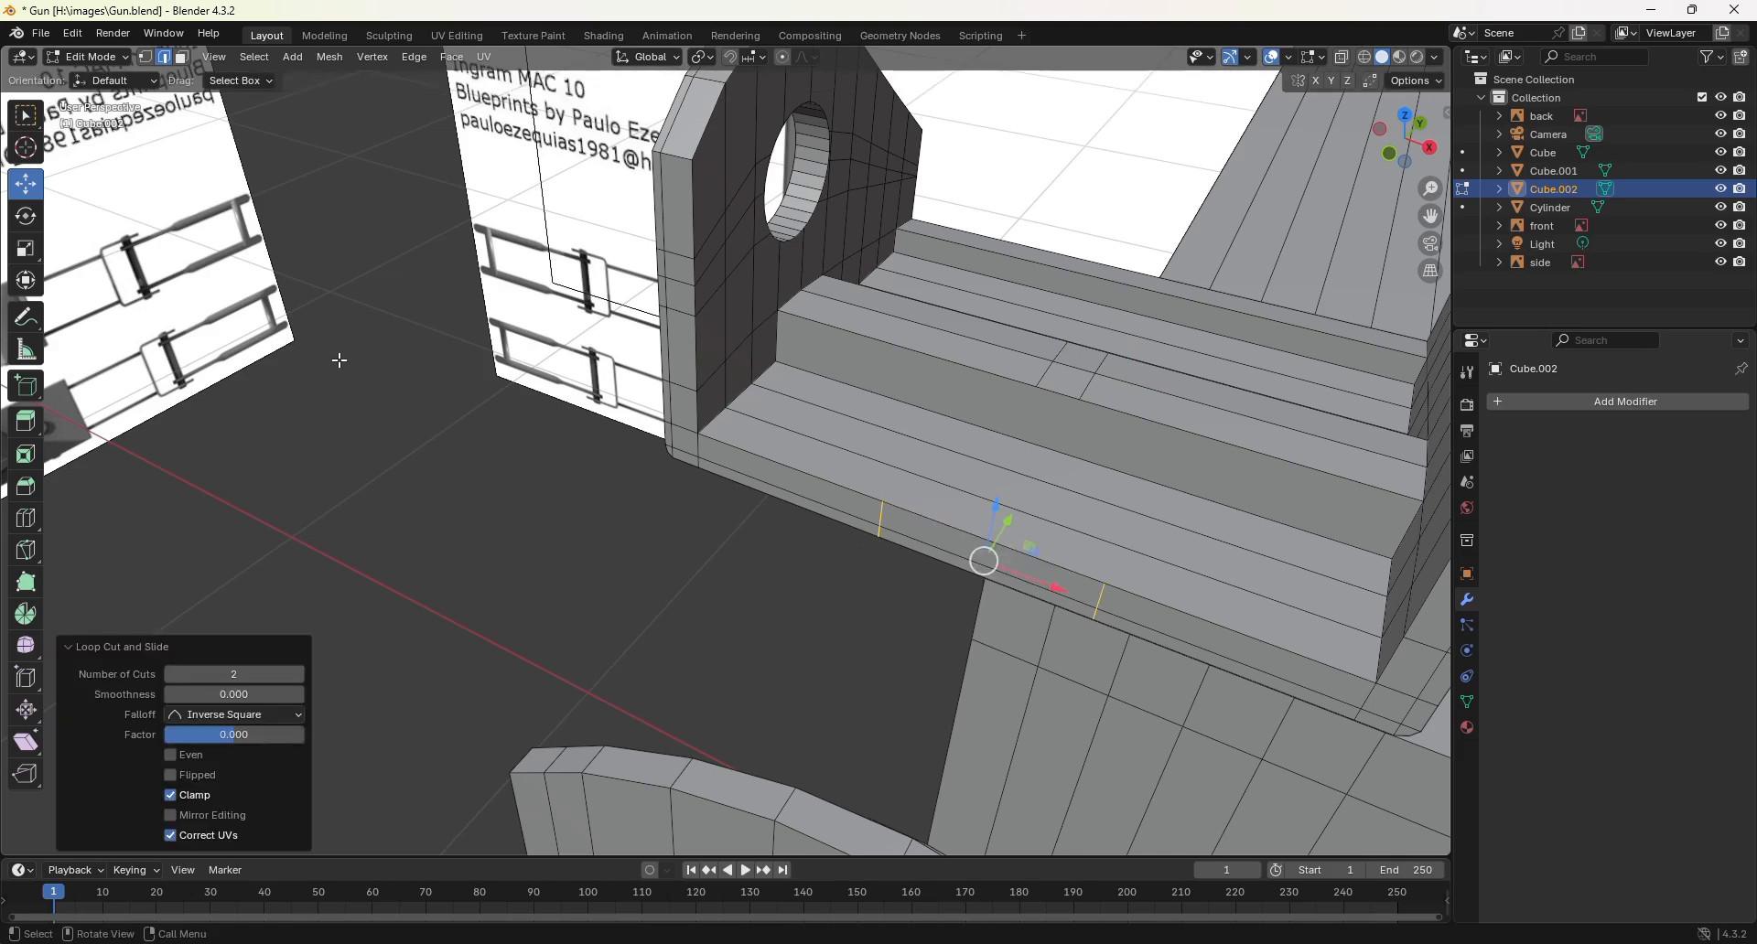
left_click(26, 249)
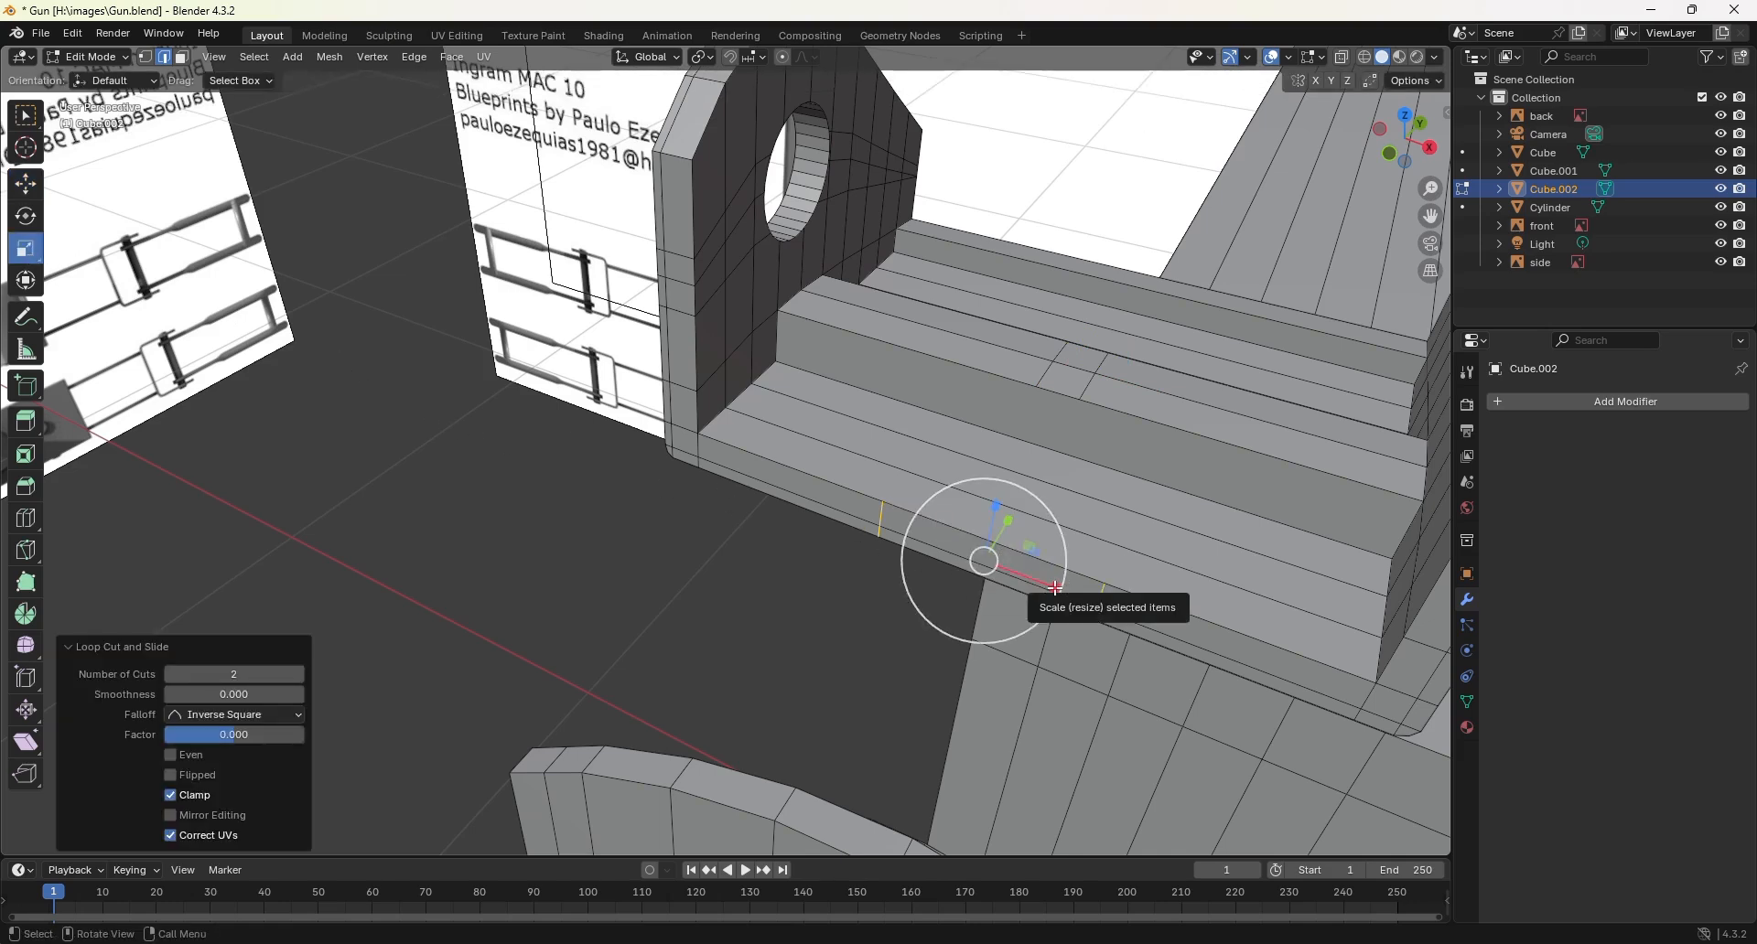
left_click_drag(1055, 587, 999, 567)
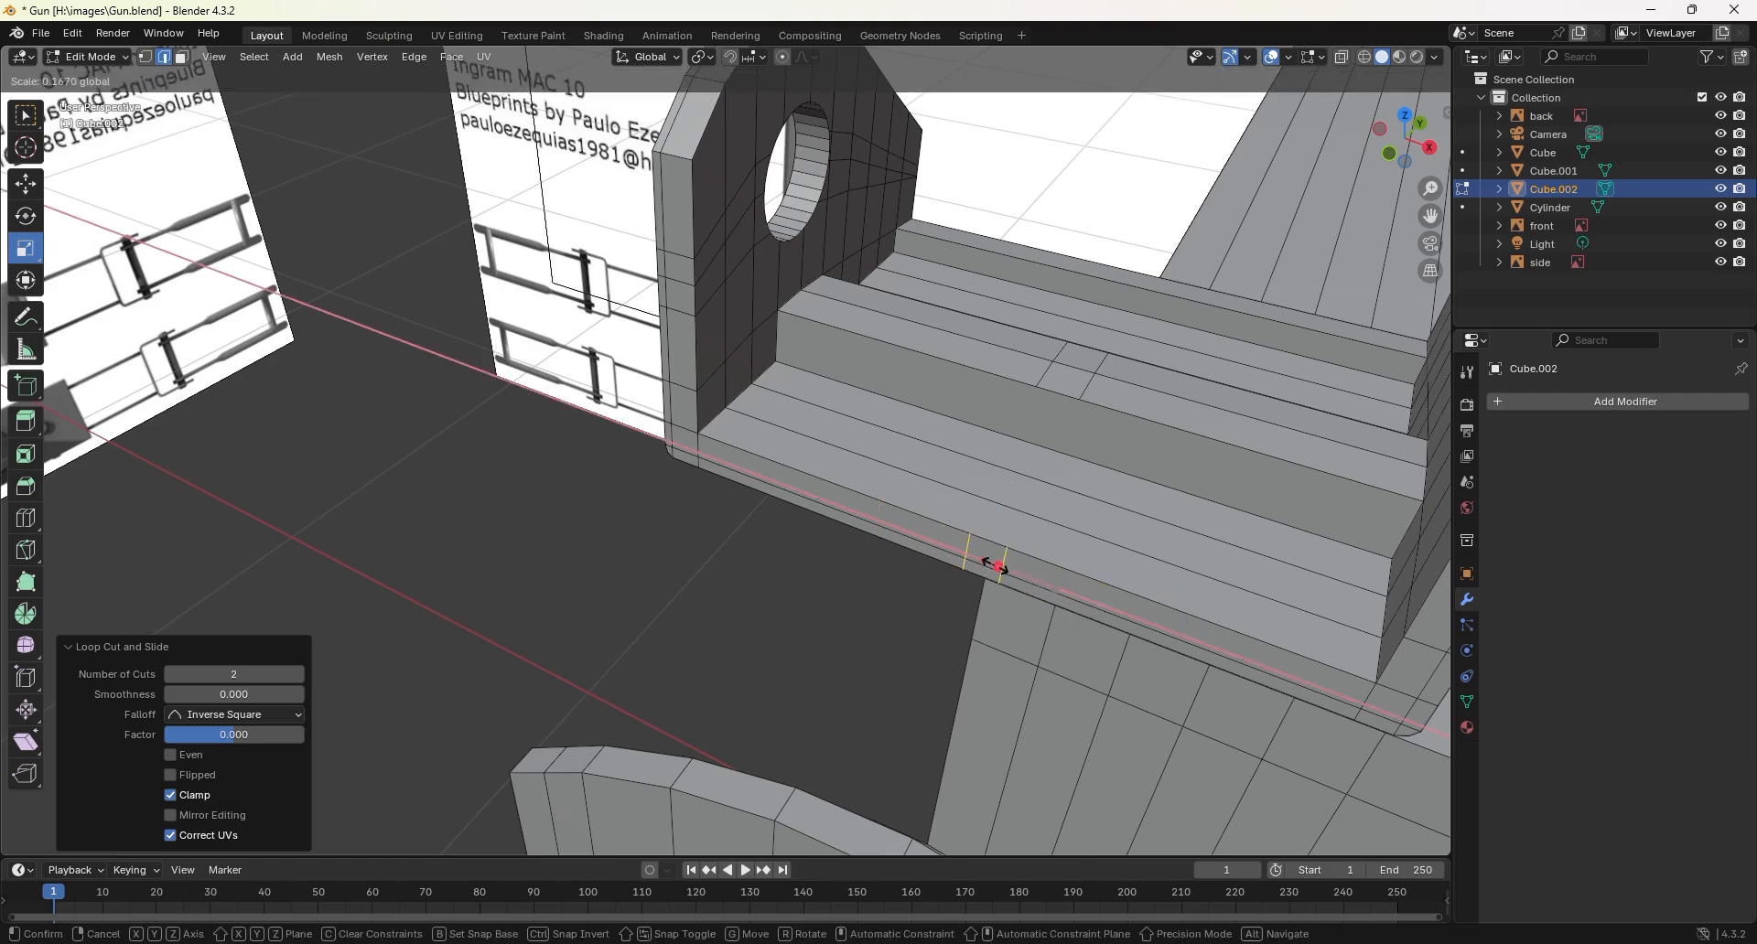
left_click_drag(999, 566, 984, 558)
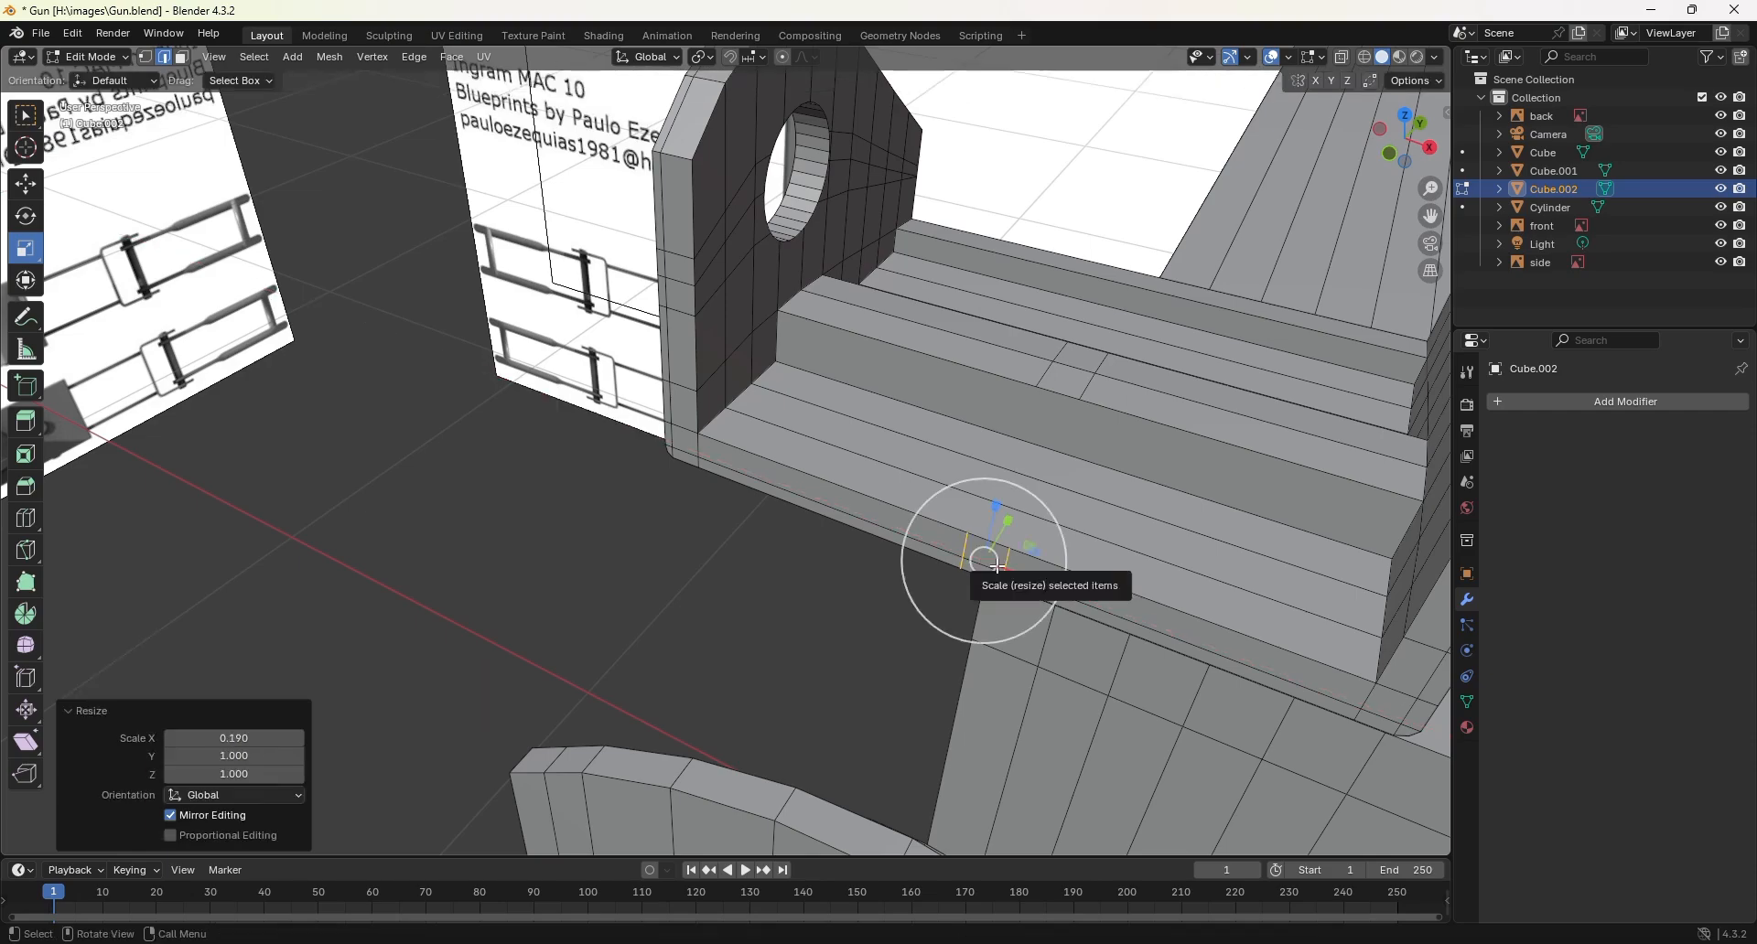
Step: Add two loop cuts across the top of the bracket's rear ledge and scale them close together along X
middle_click_drag(984, 559, 918, 494)
scroll(935, 509, "down", 2)
scroll(942, 505, "down", 2)
middle_click_drag(1128, 571, 1024, 508, "shift")
scroll(1007, 608, "up", 2)
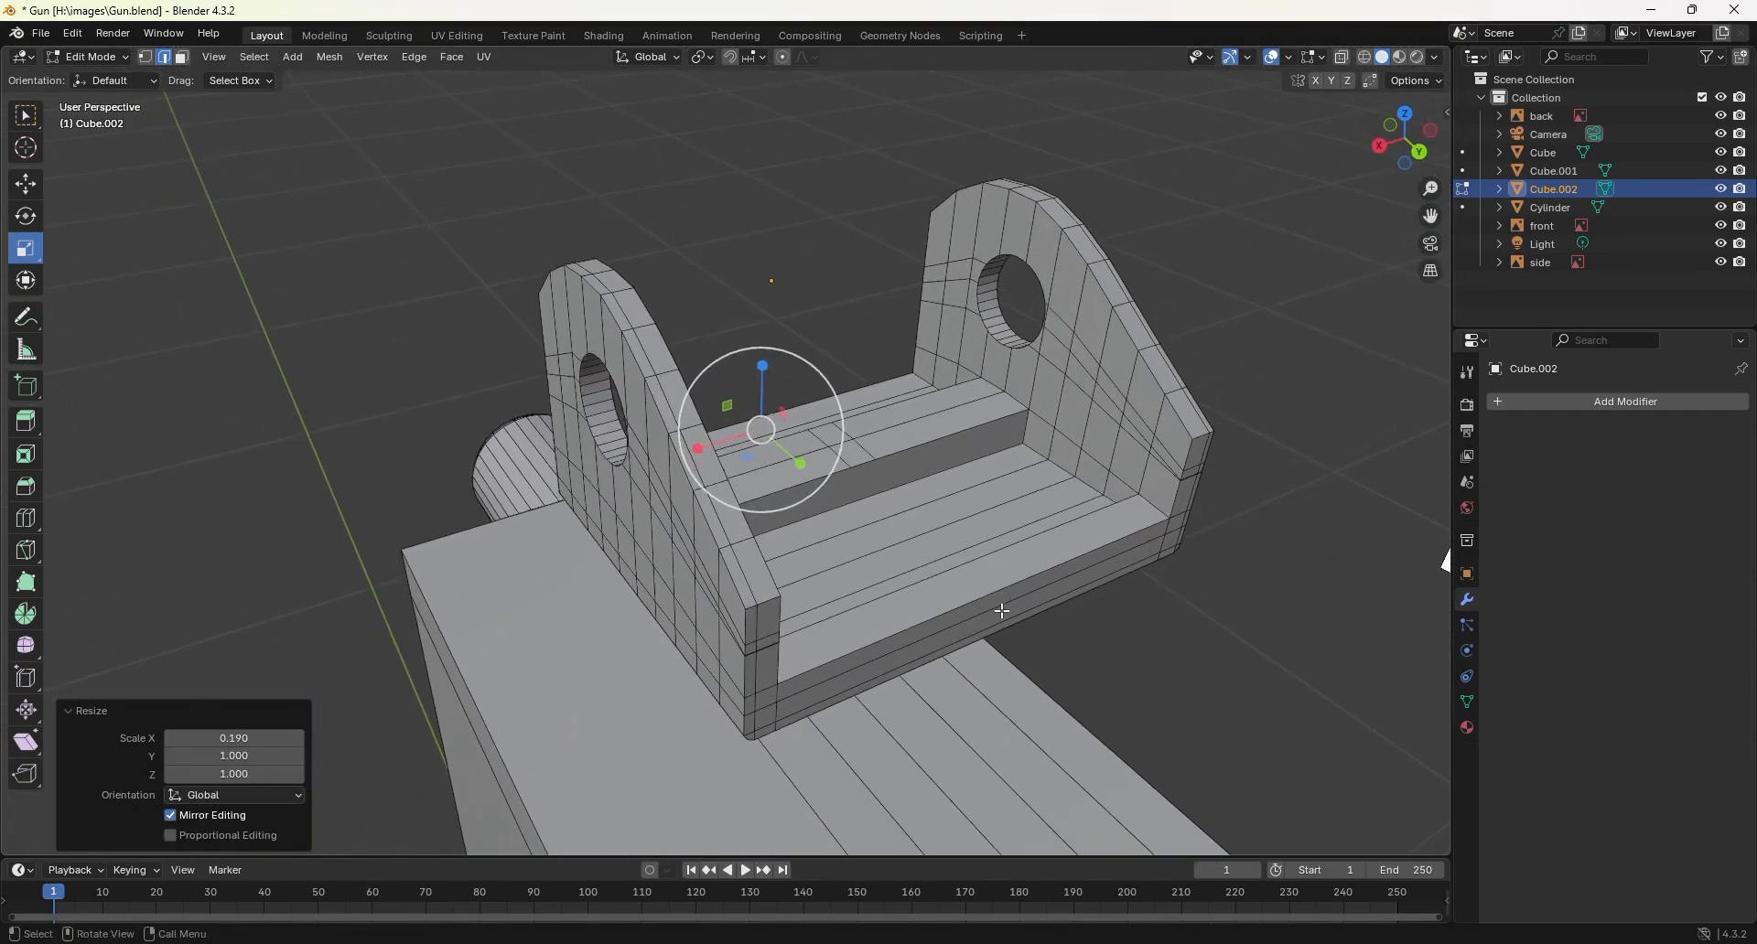
middle_click_drag(1002, 613, 1016, 627)
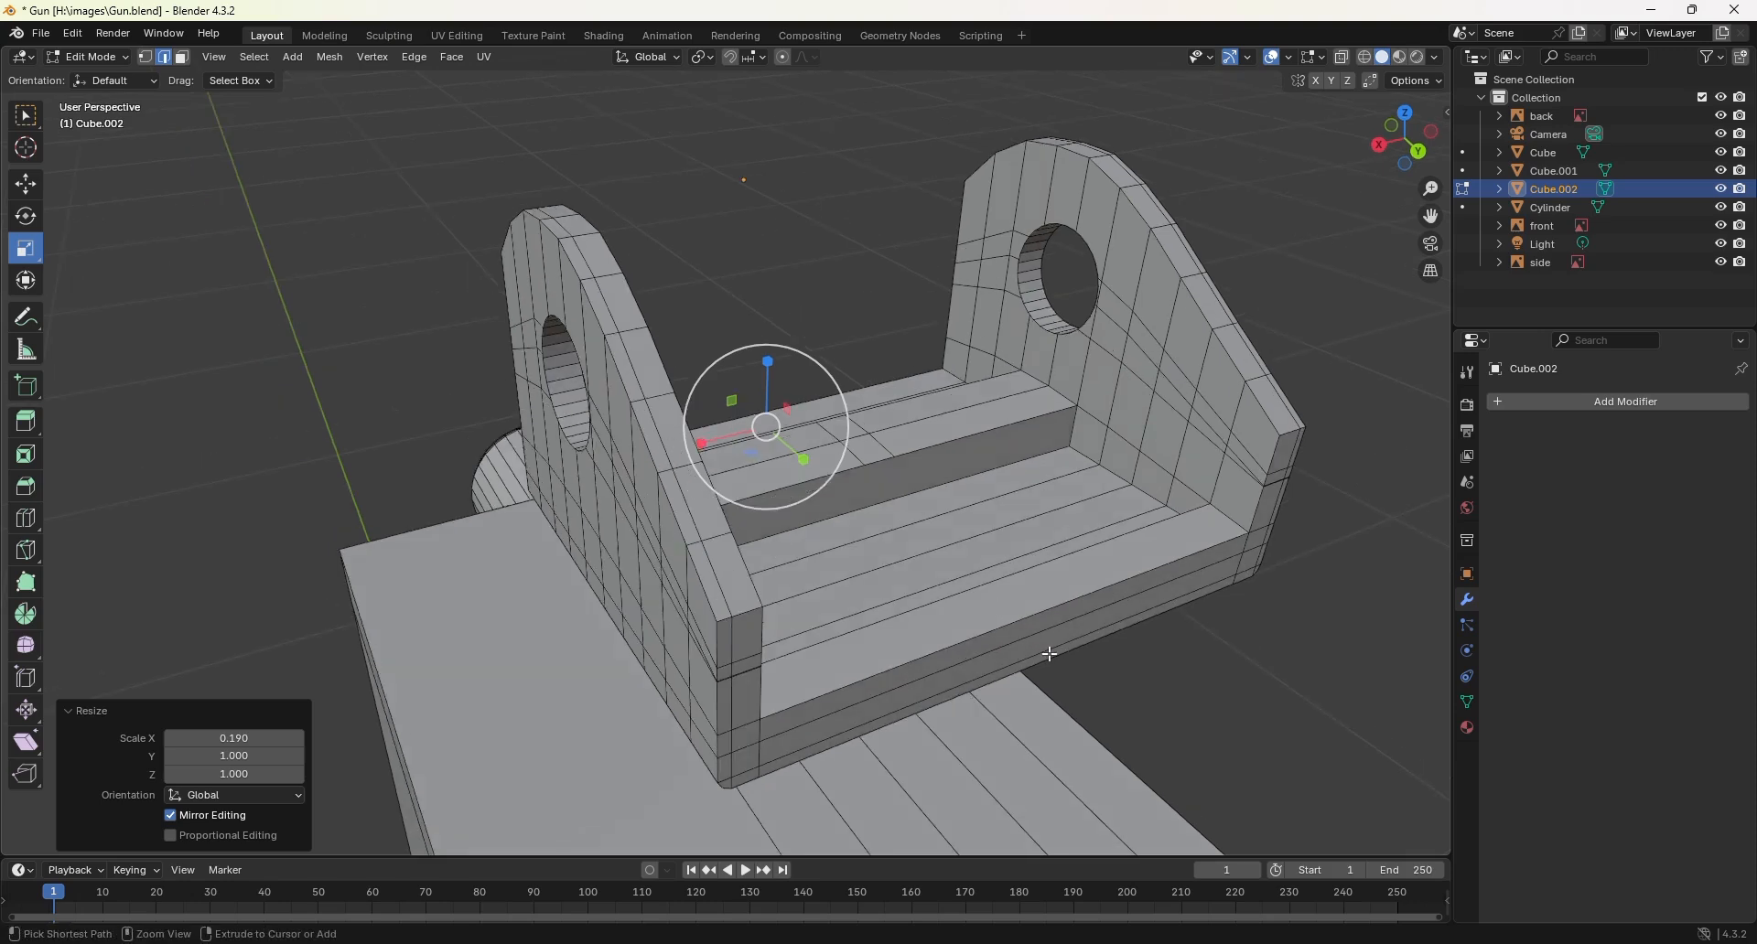
key("ctrl+r")
scroll(1029, 628, "up", 1)
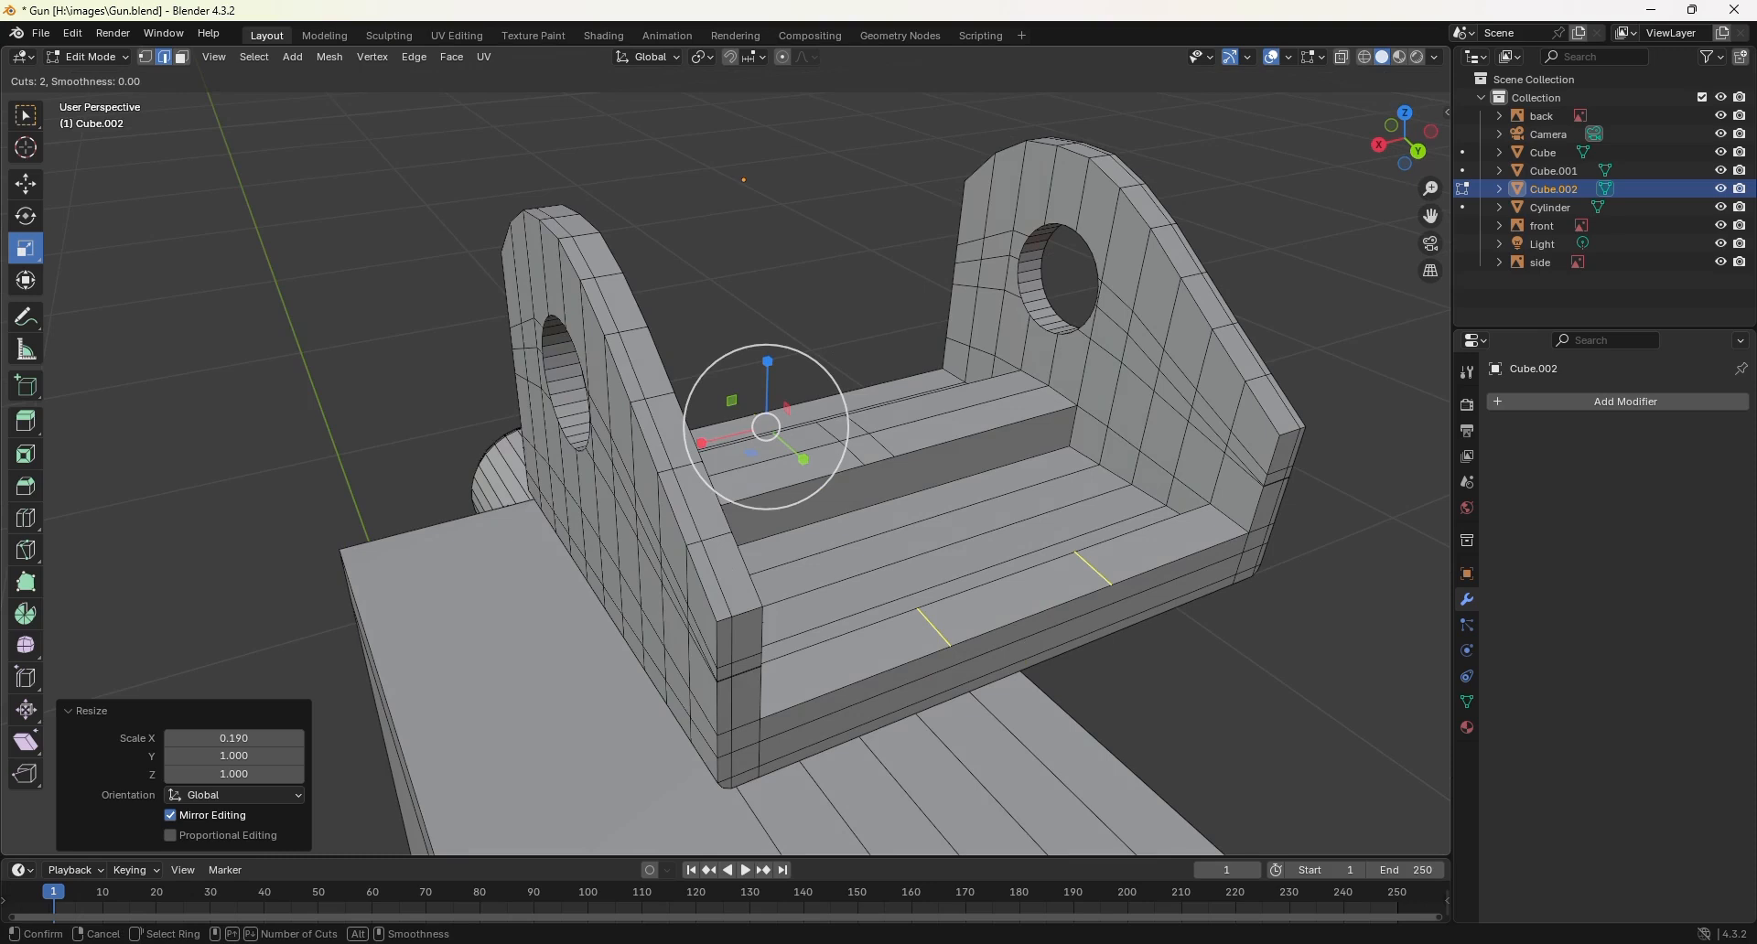
left_click(1029, 619)
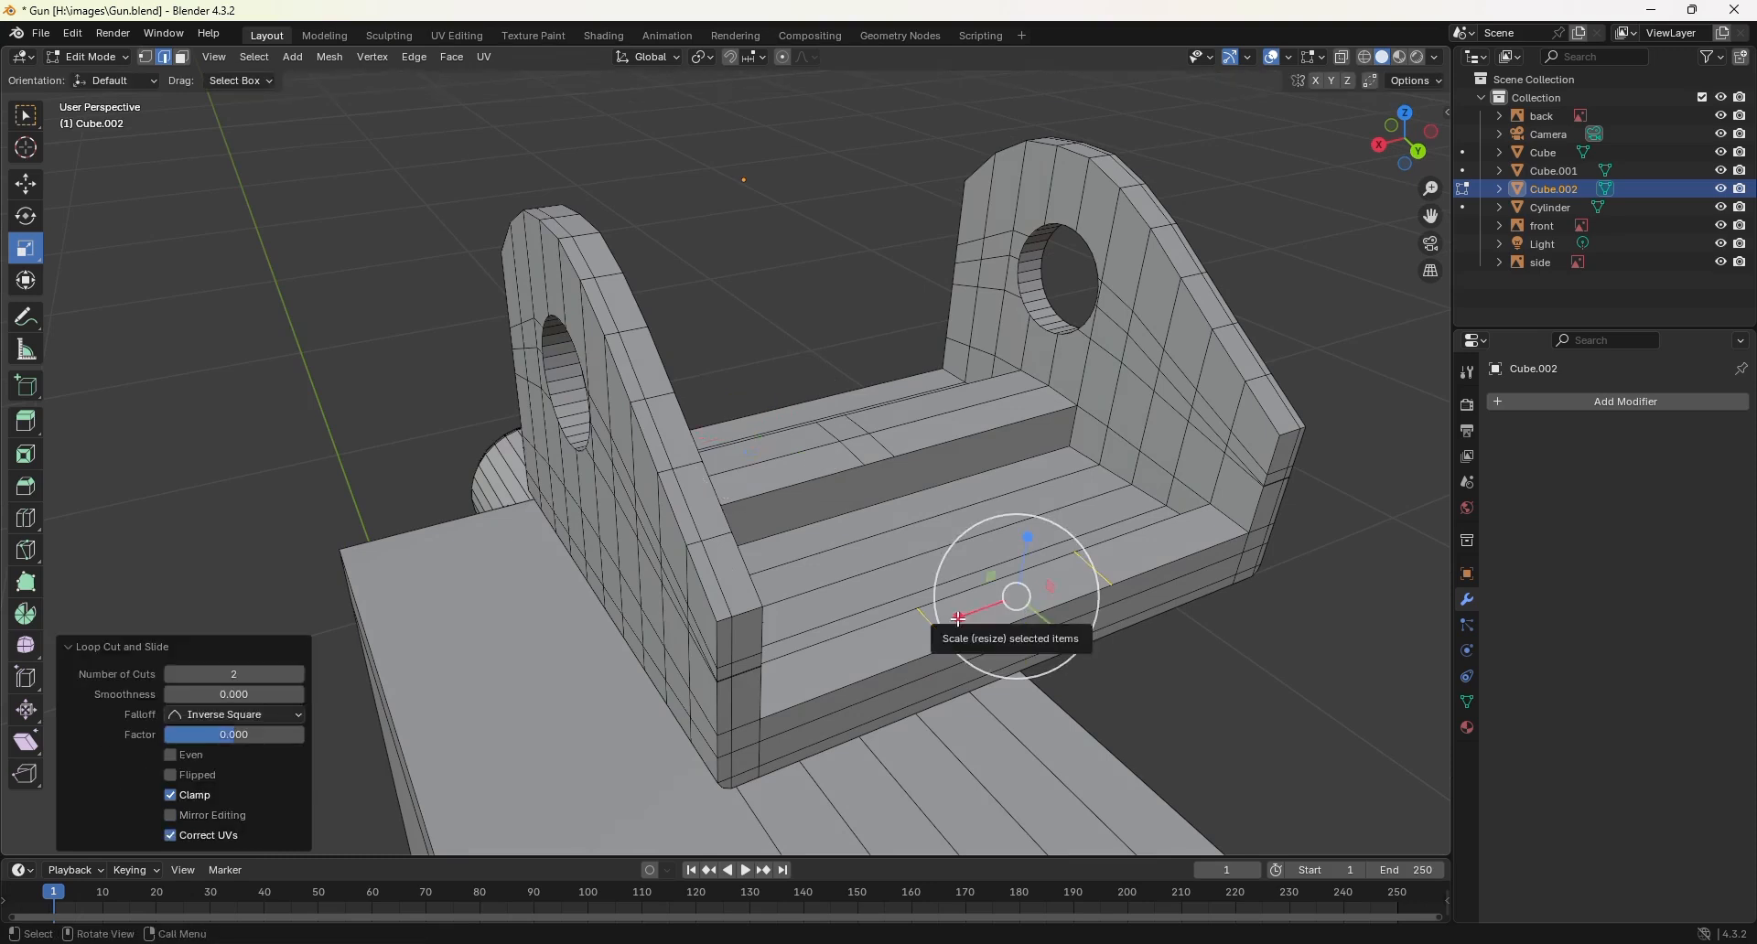
mouse_move(1017, 595)
left_mouse_down()
mouse_move(996, 604)
mouse_move(1011, 604)
left_mouse_up()
middle_click_drag(1011, 604, 636, 600)
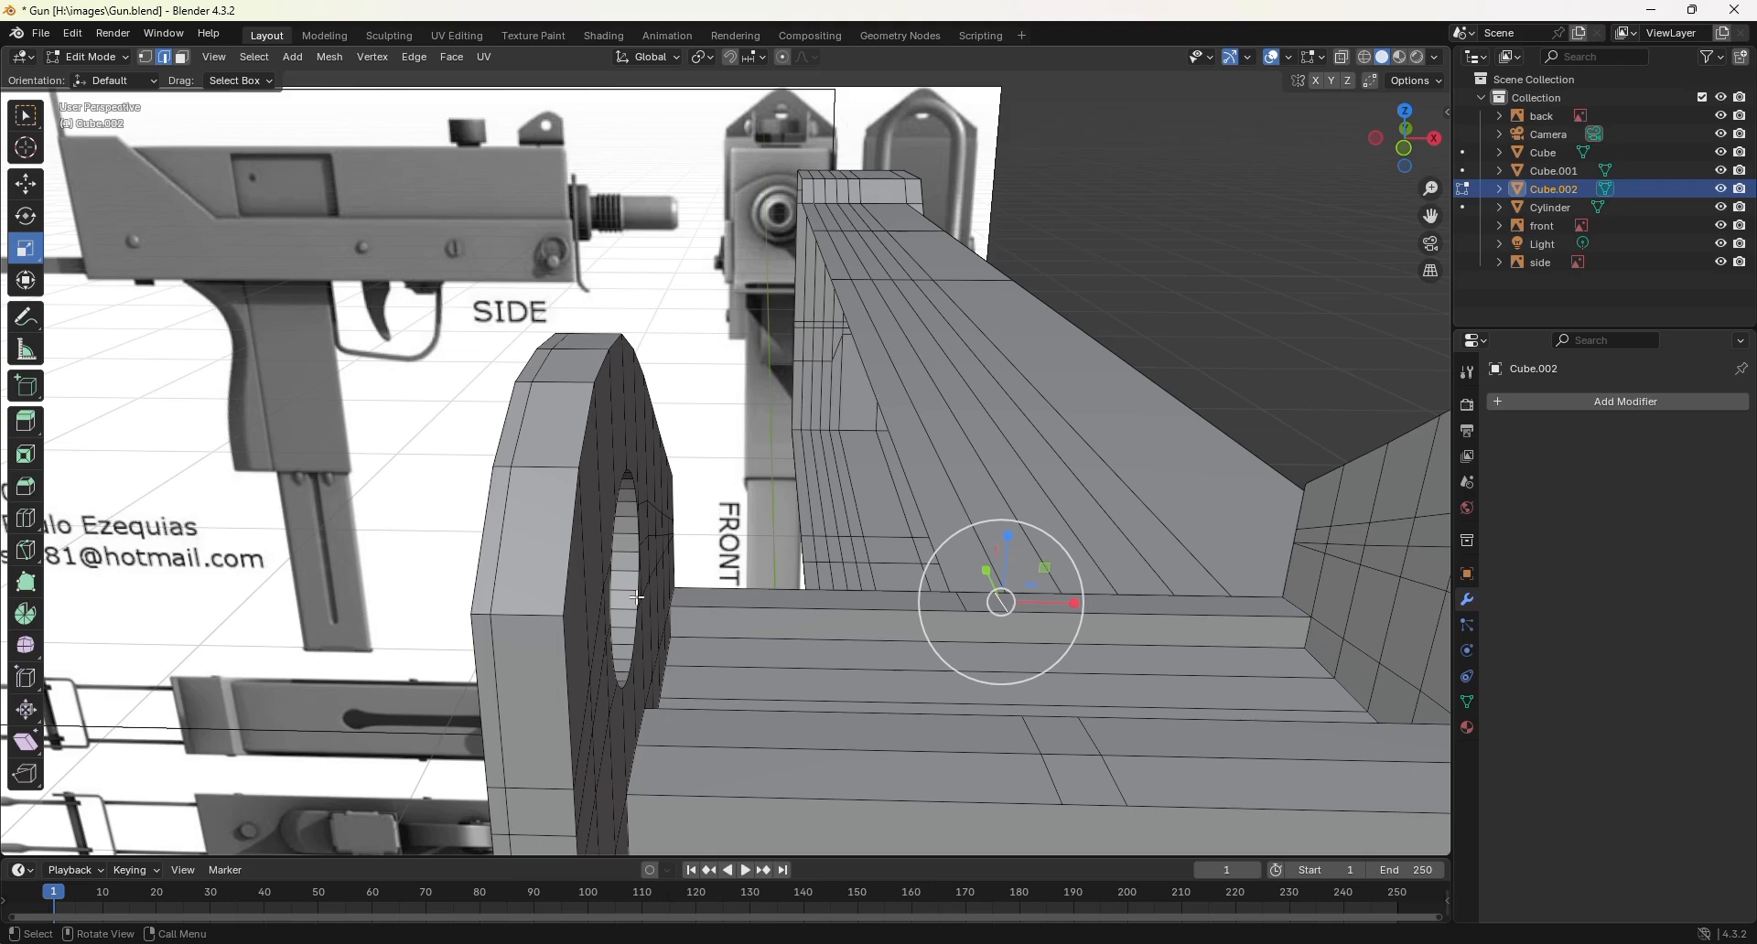
Step: Isolate the bracket and knife-cut down the forward crossbar's face and across the base to join the centred loop cuts
key("KP_Divide")
middle_click_drag(727, 672, 881, 671)
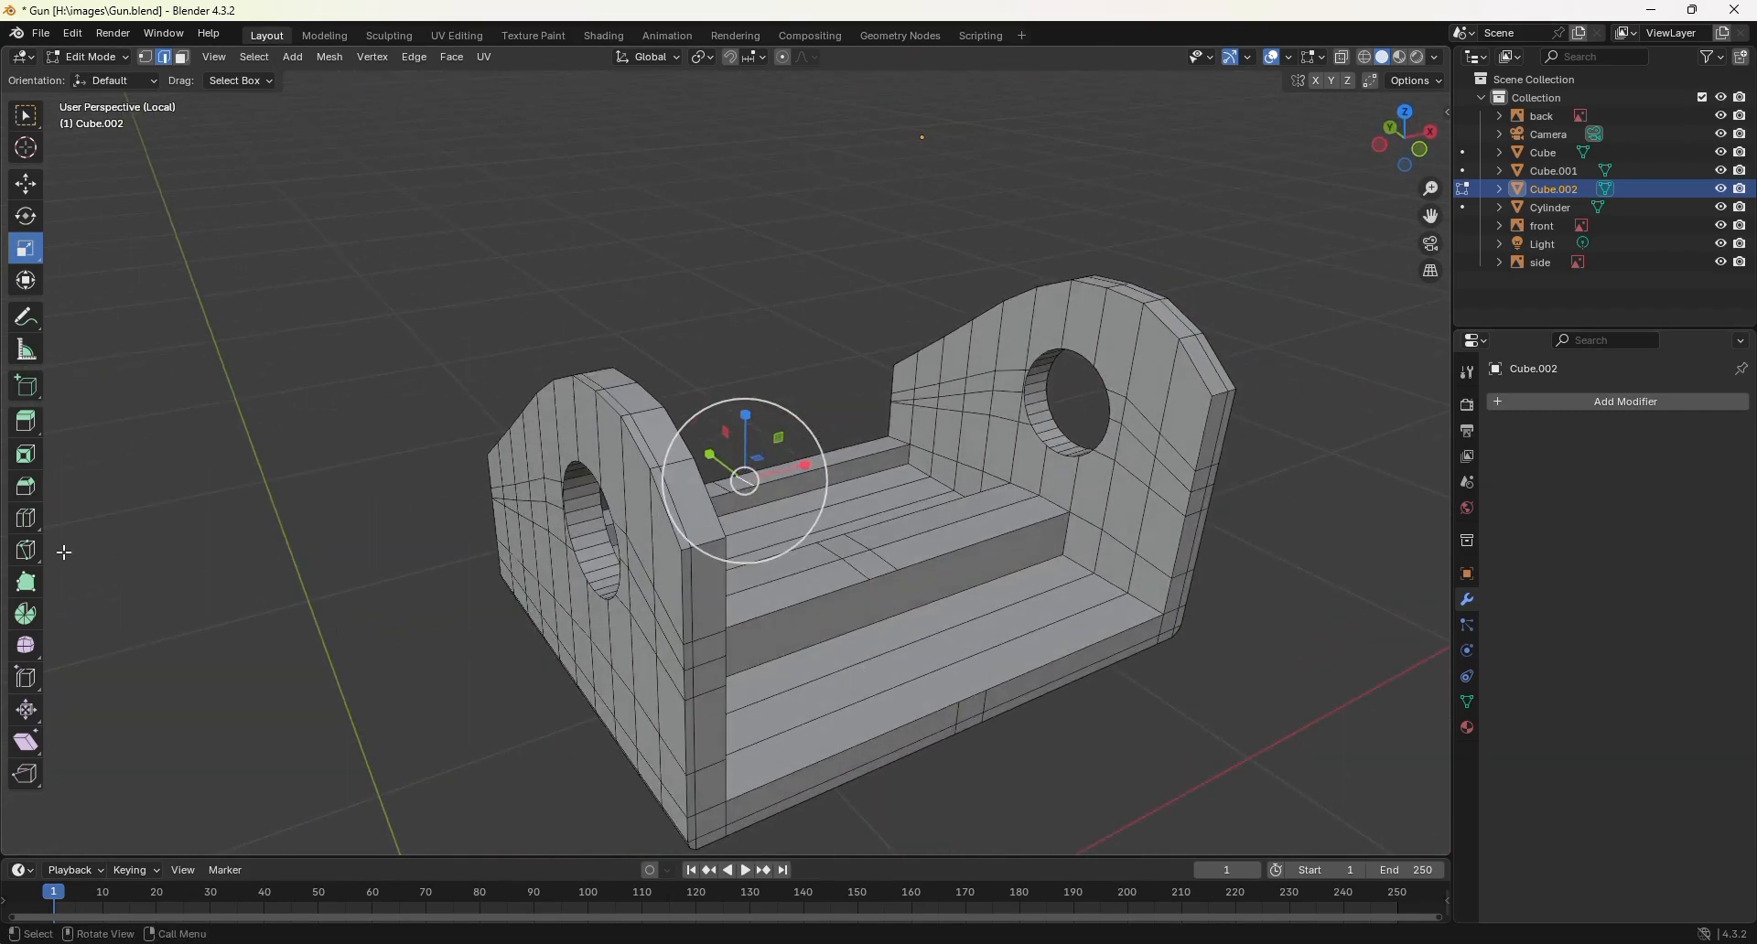
left_click(27, 550)
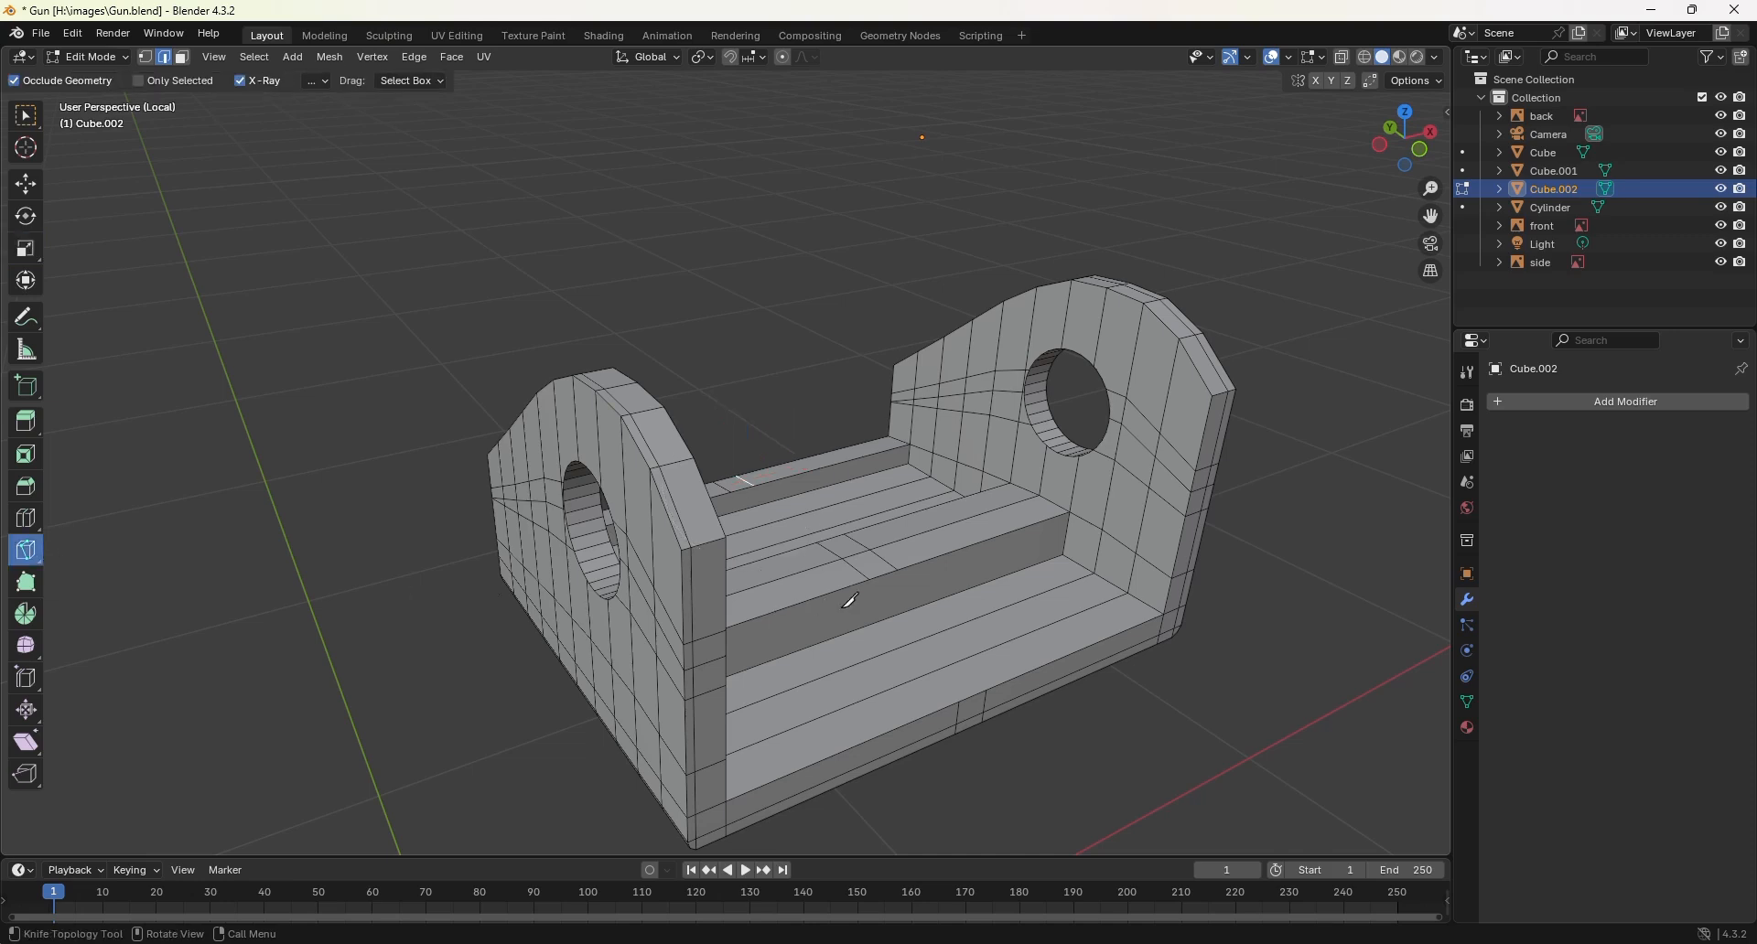
left_click(867, 580)
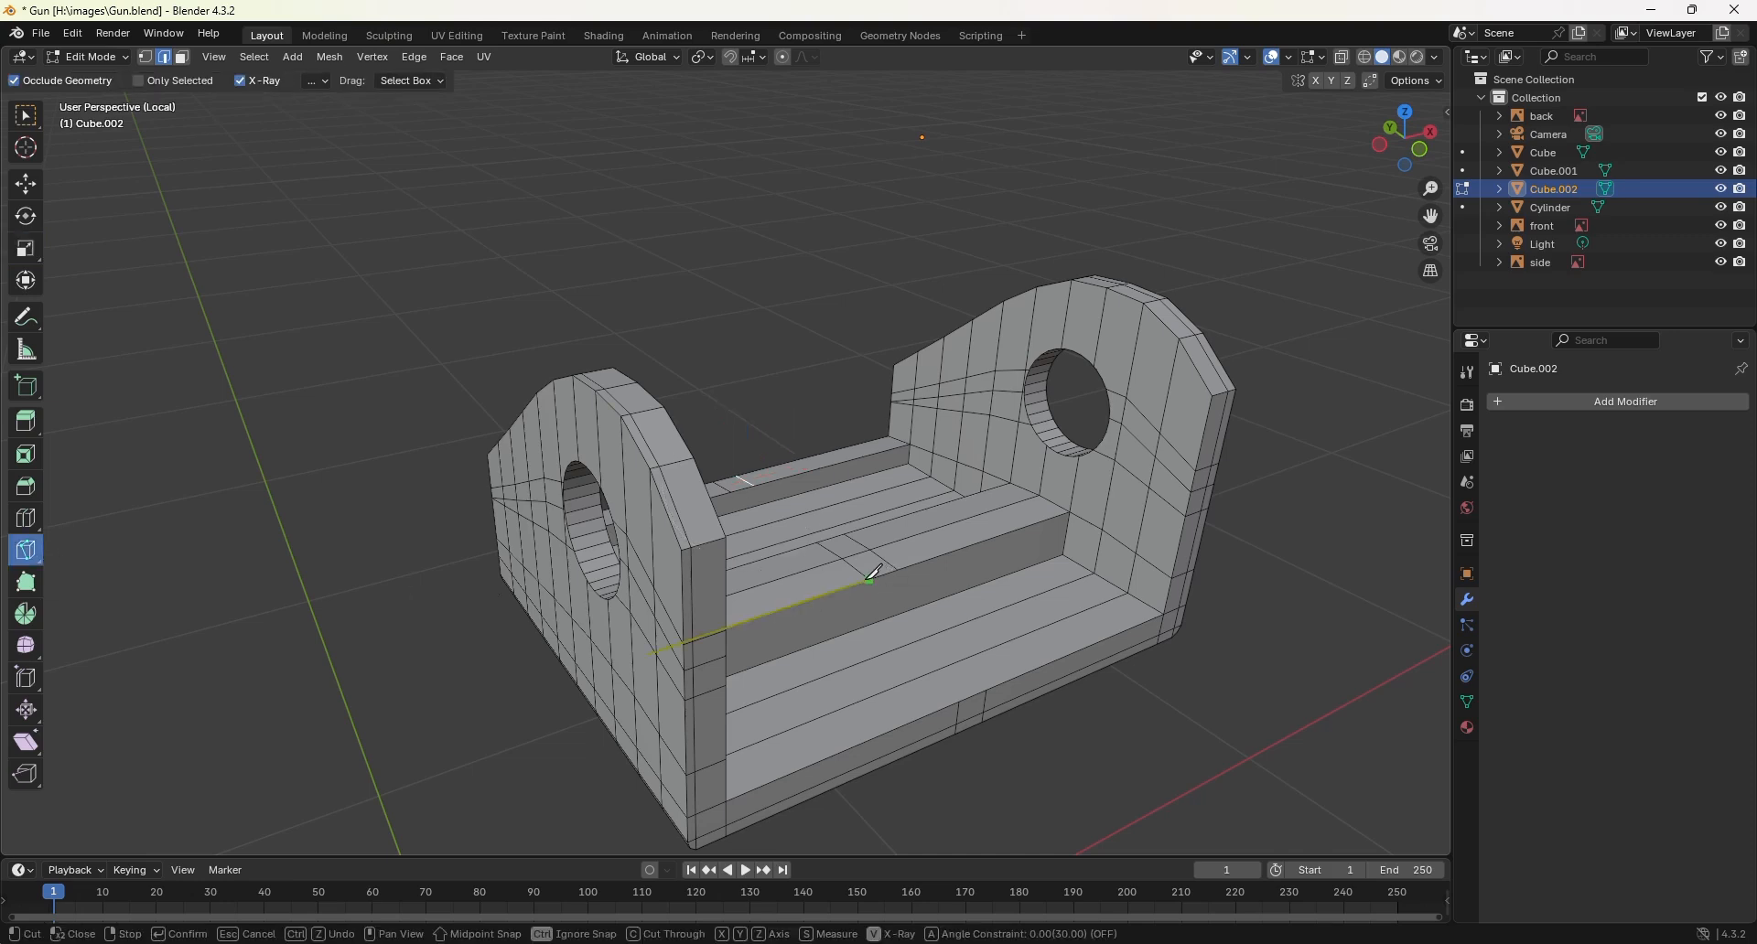
left_click(875, 624)
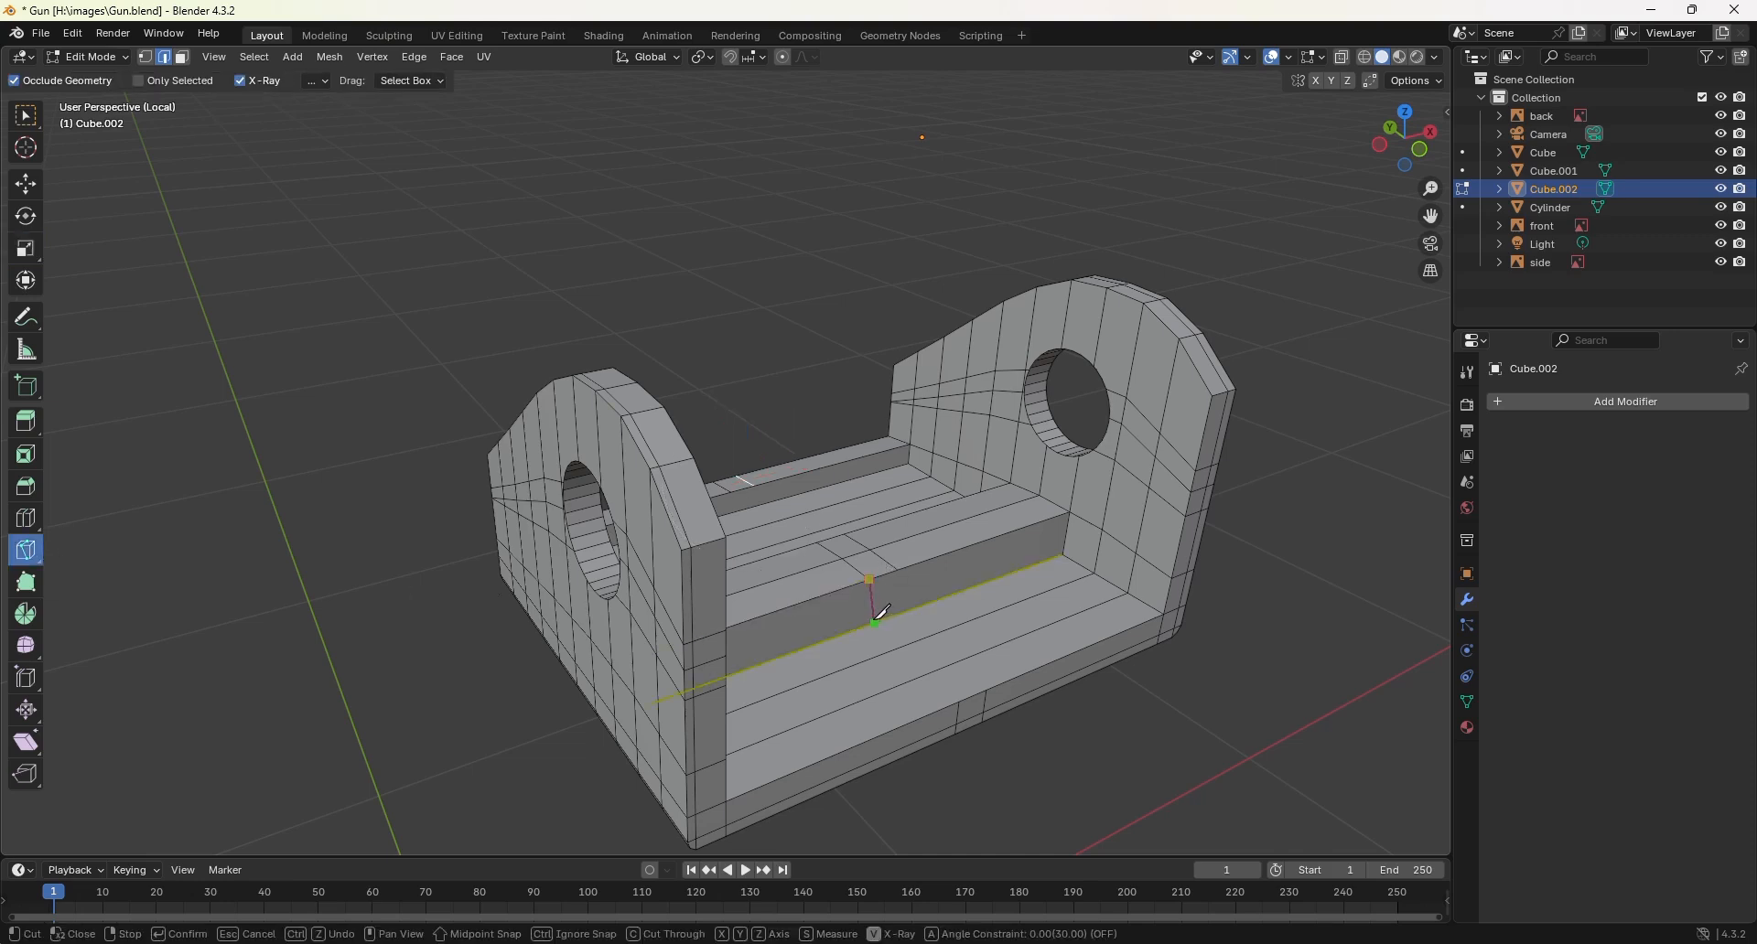
left_click(961, 701)
key("Return")
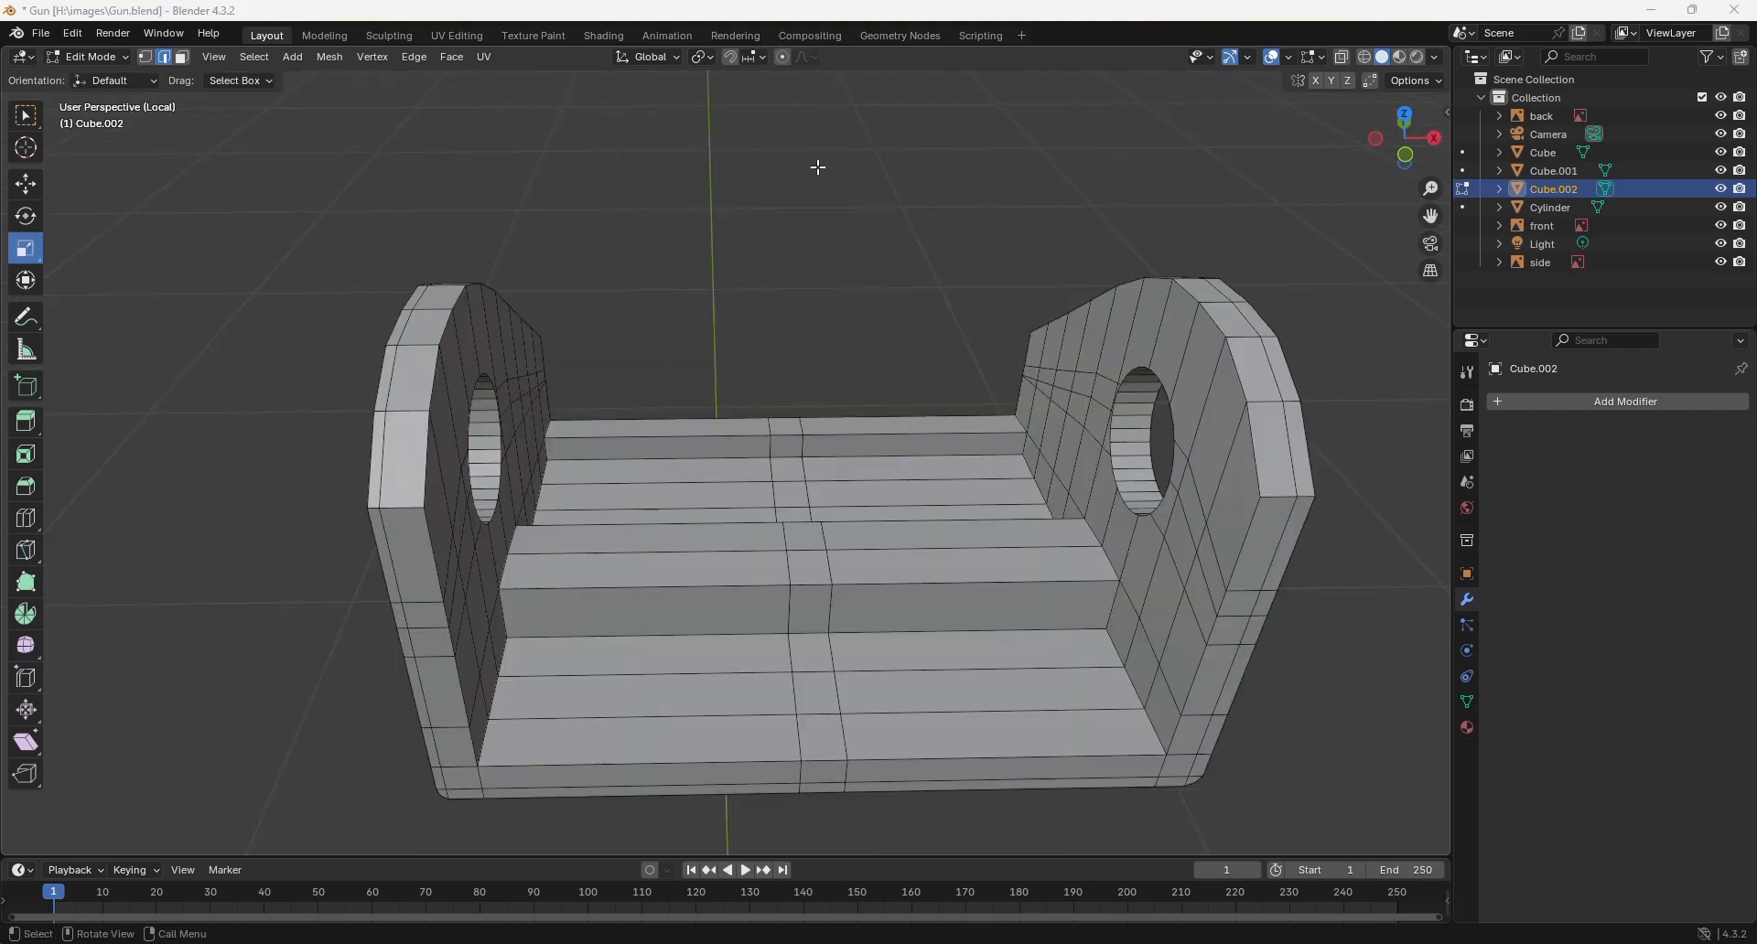
Step: Extrude the two narrow centre faces on top of the forward crossbar upward by about 0.0155 m
middle_click_drag(877, 249, 635, 279)
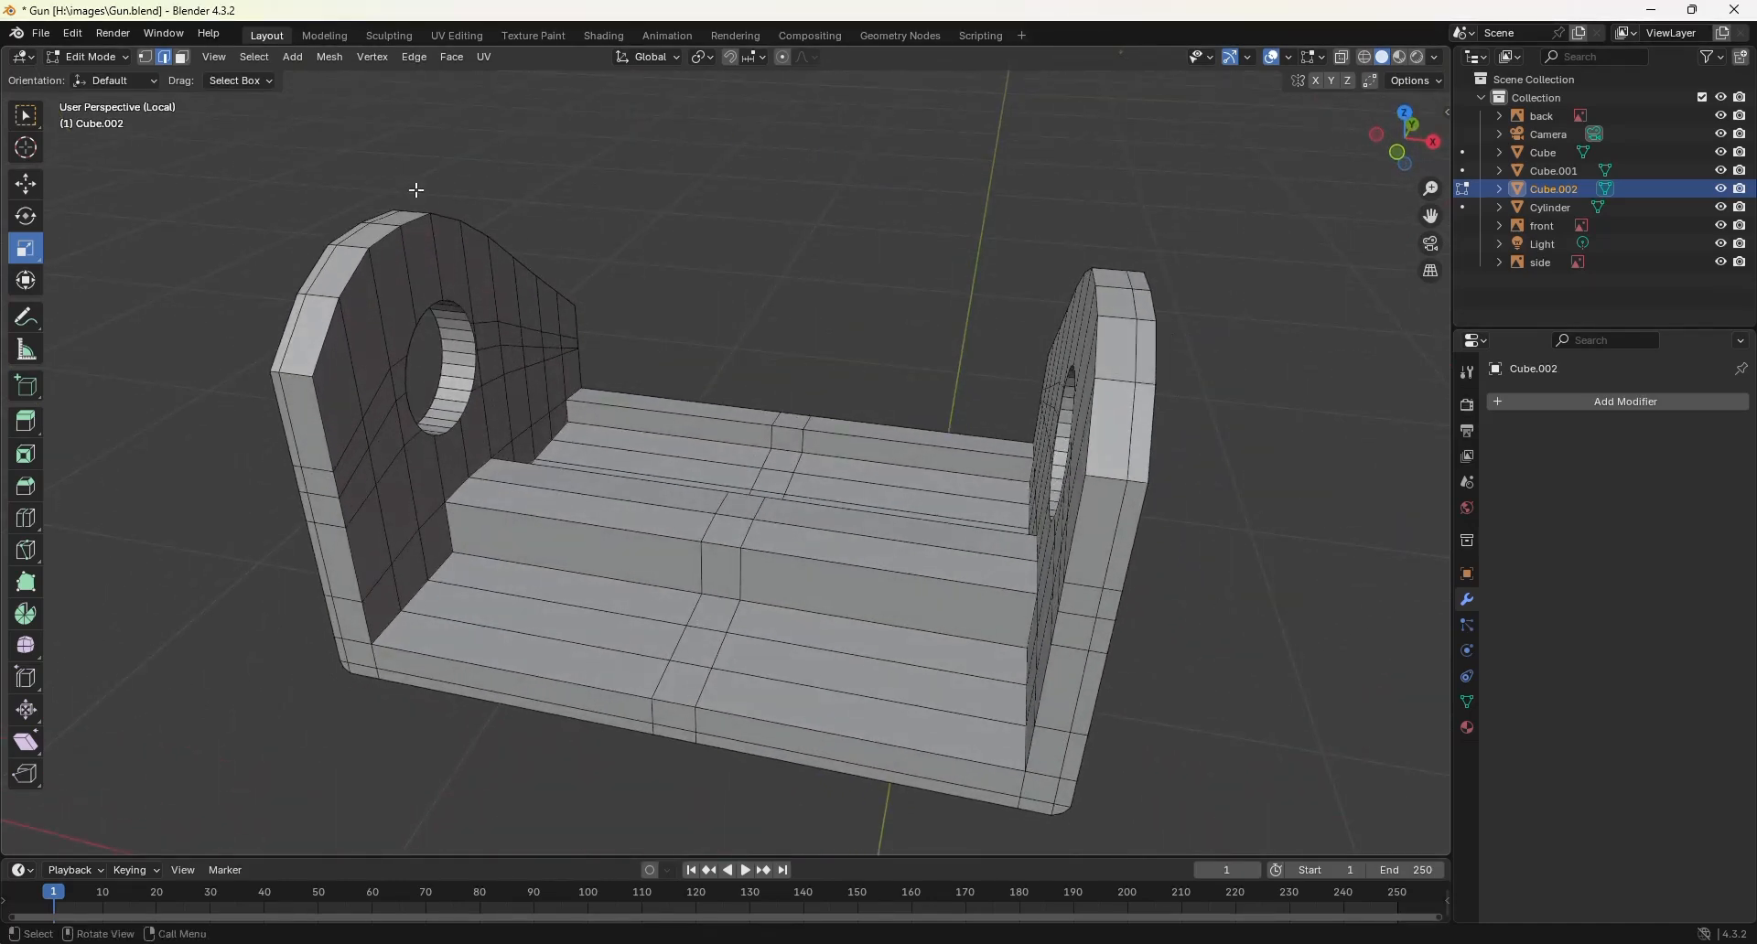
left_click(182, 57)
left_click(738, 502)
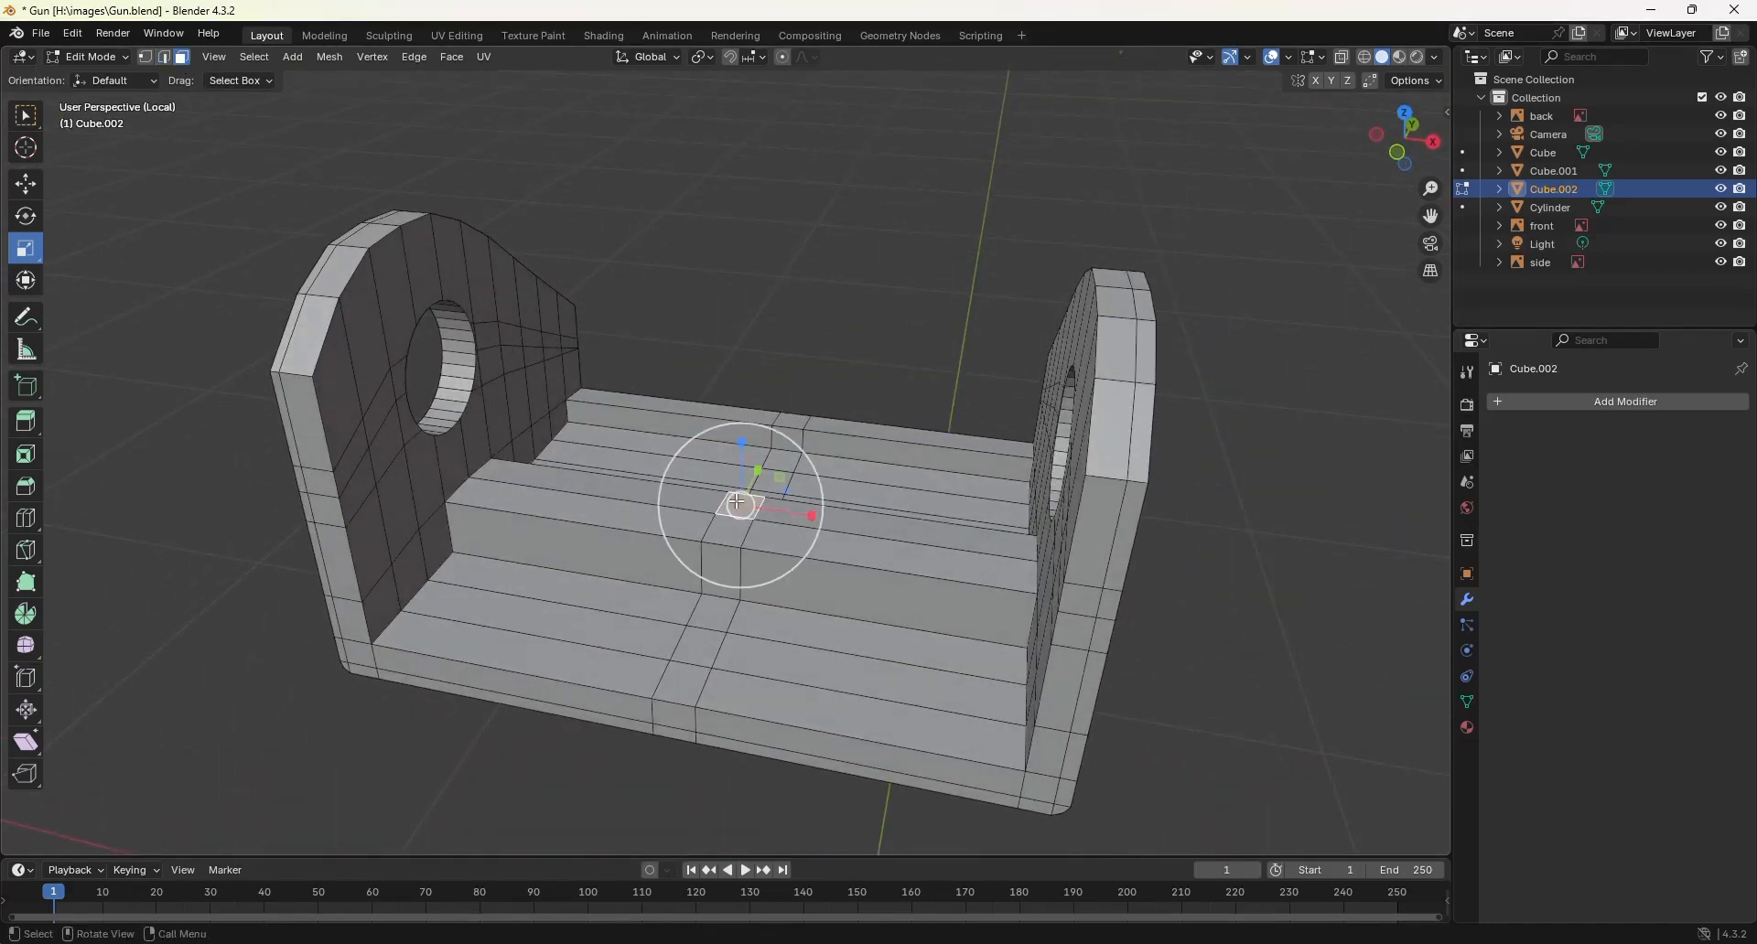
left_click(730, 533, "shift")
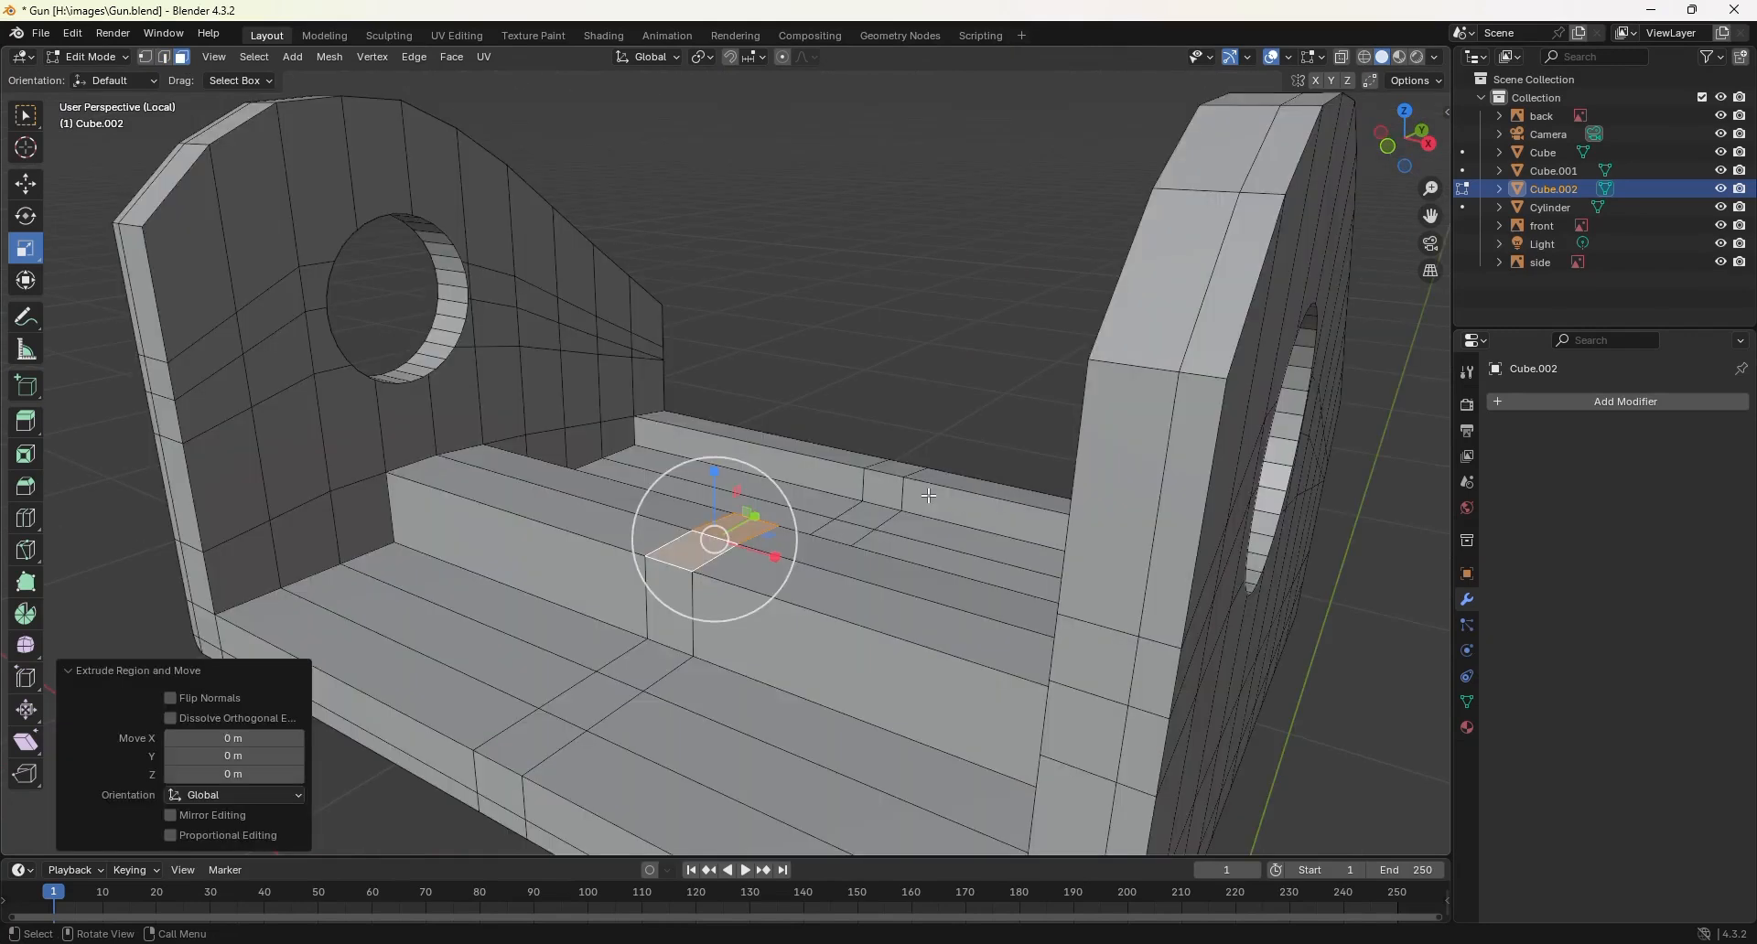
key("e")
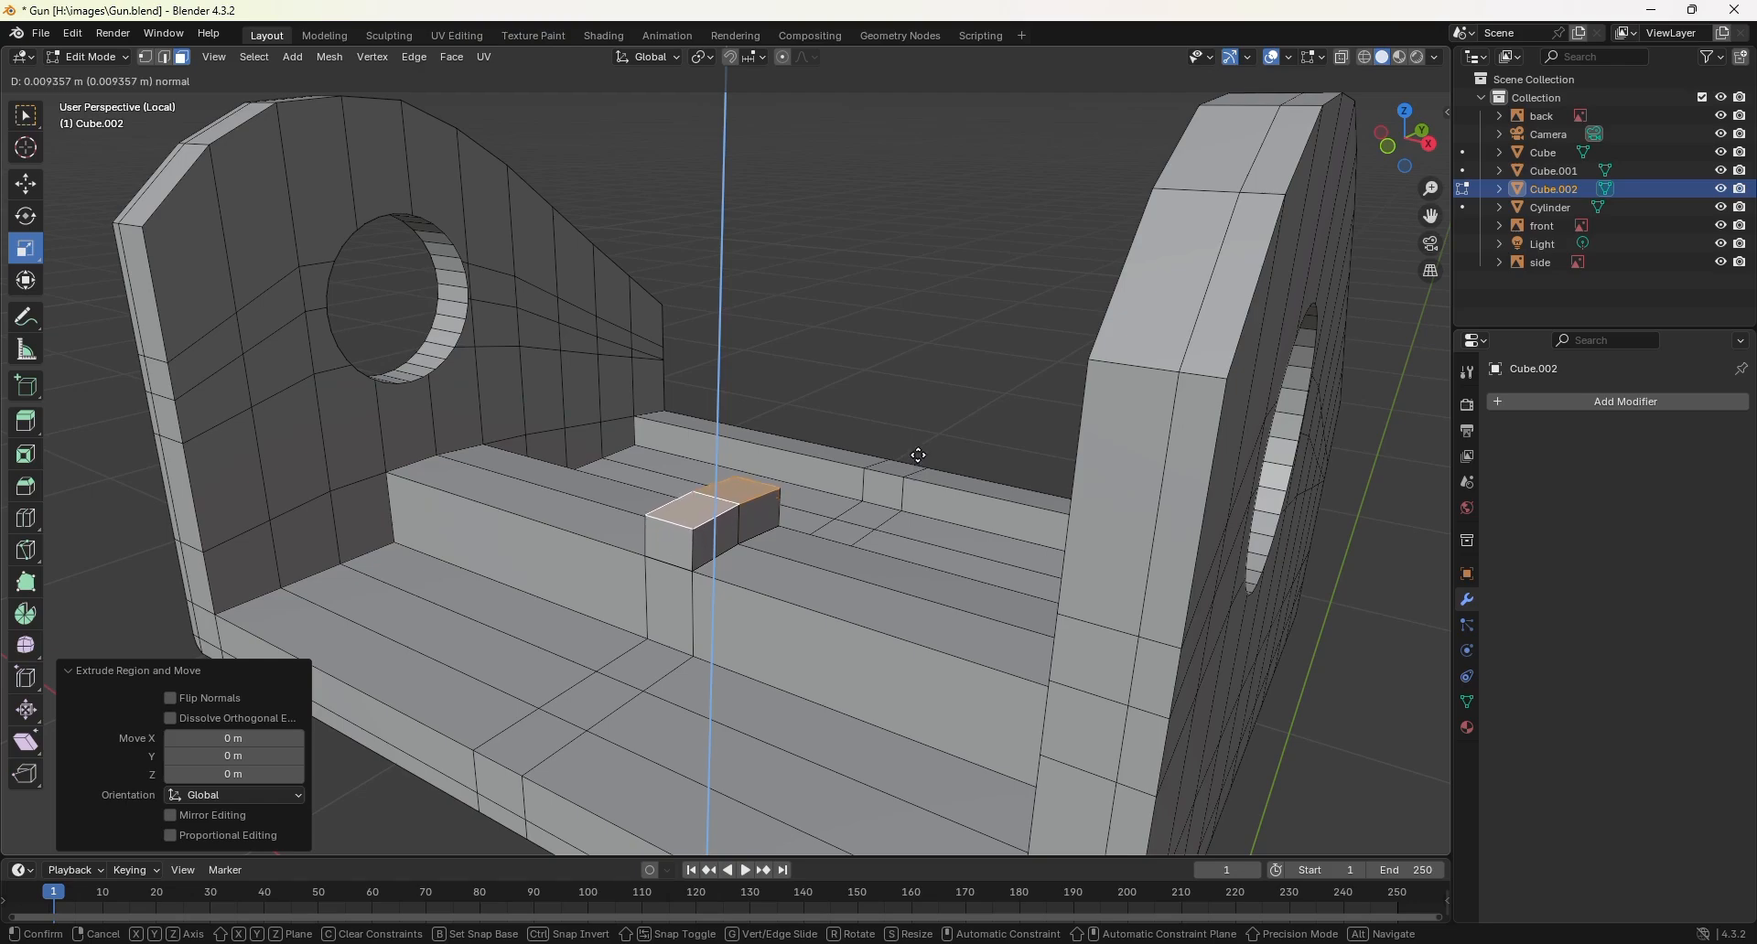
left_click(921, 428)
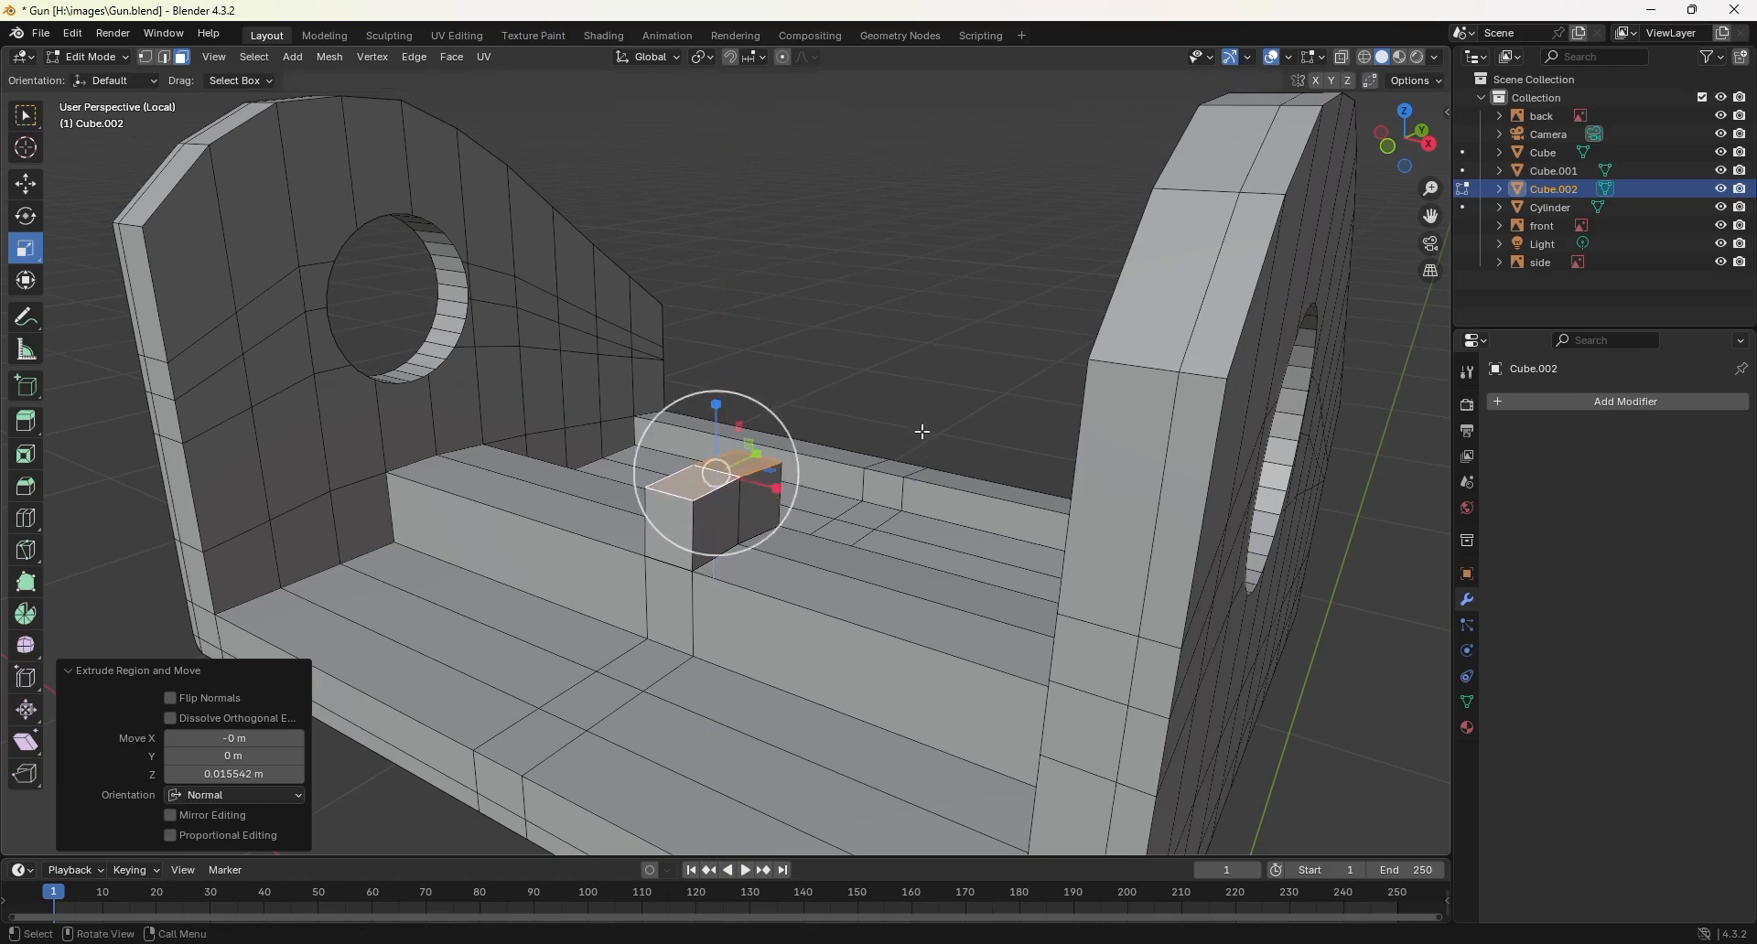
Step: Select the two short end edges on top of the extruded block and move them slightly down along Z
middle_click_drag(921, 427, 894, 480)
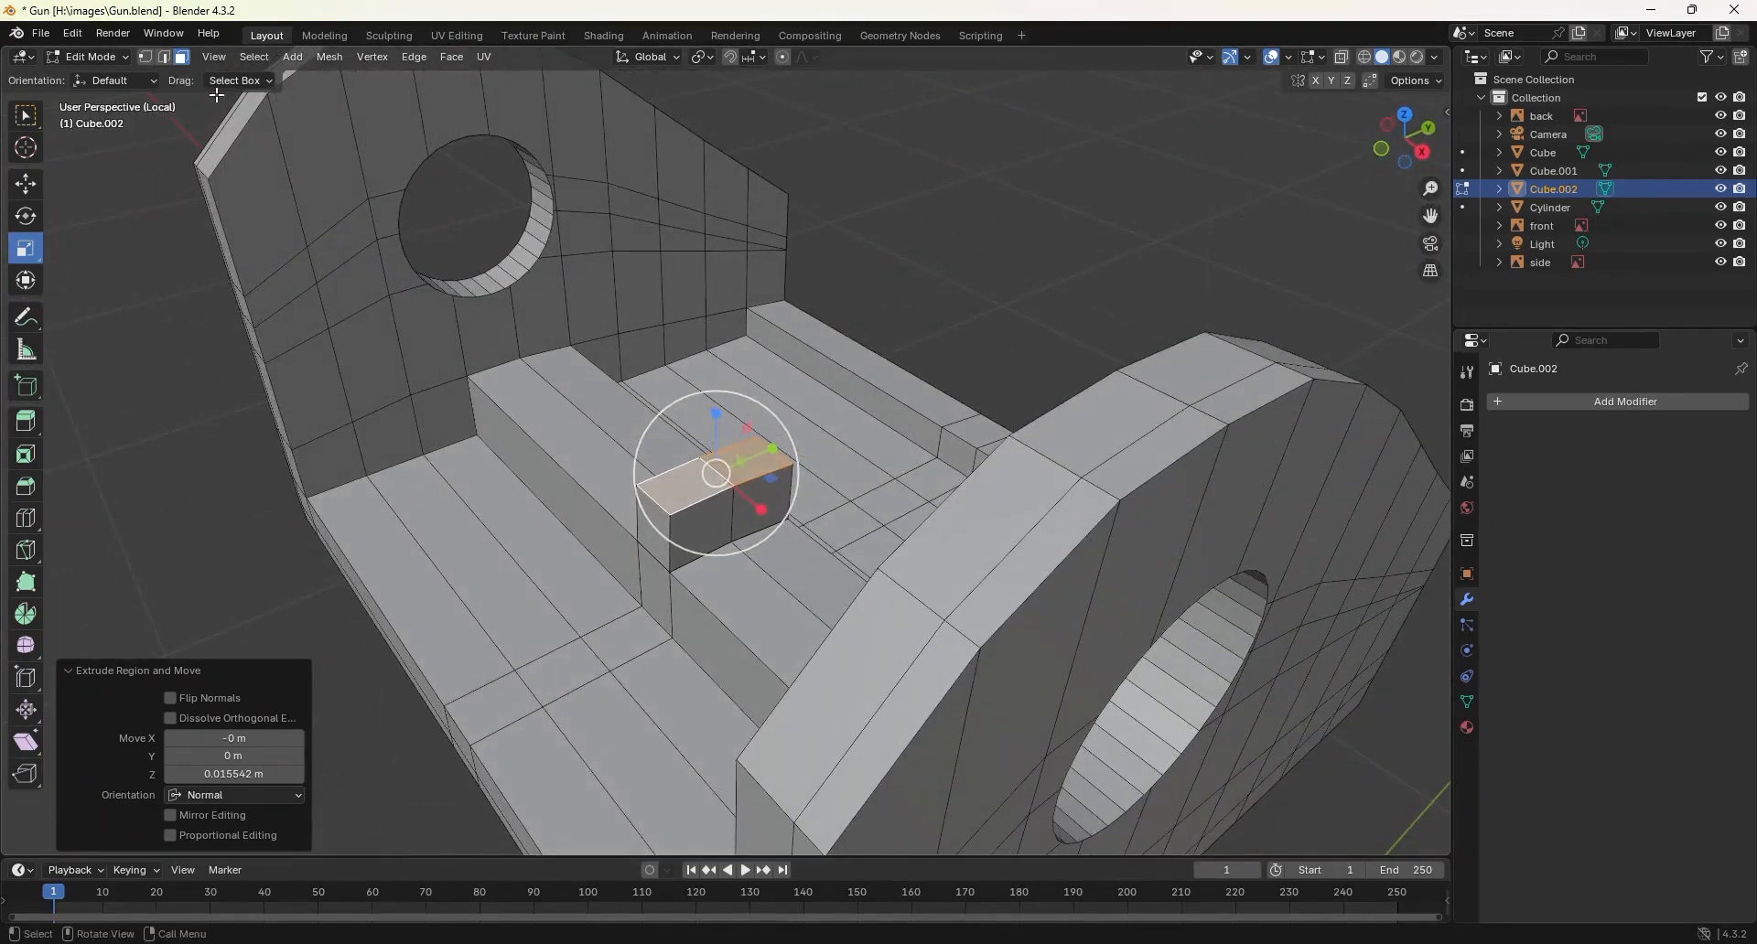
left_click(164, 57)
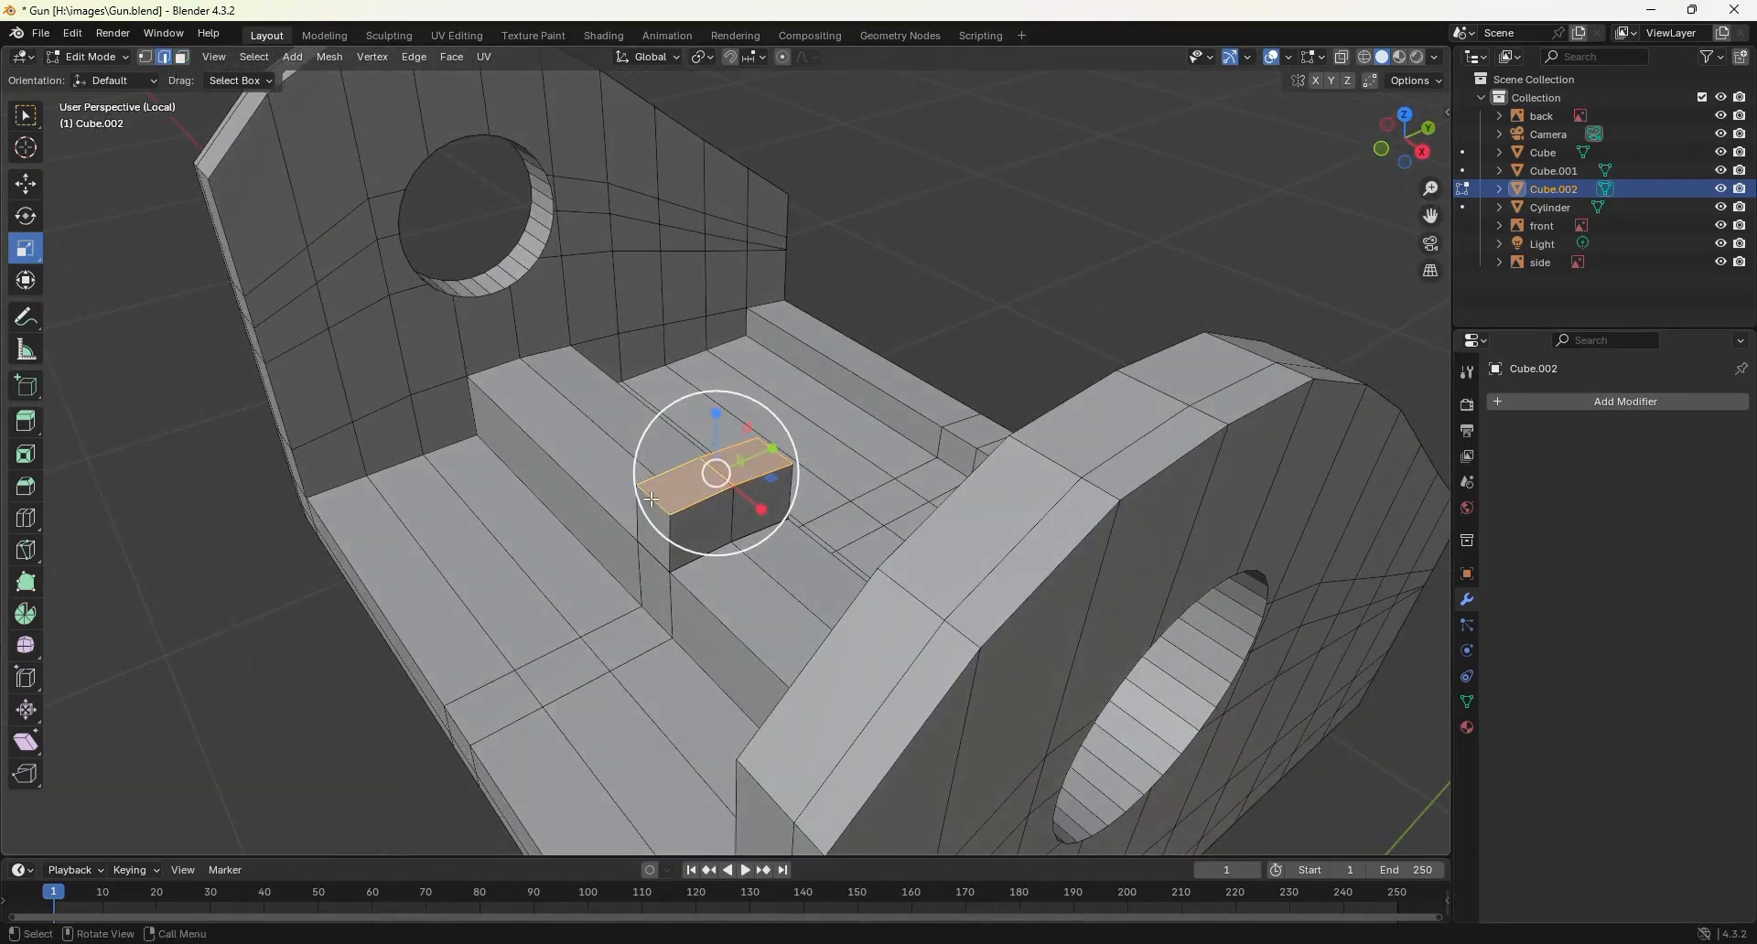
left_click(655, 498)
middle_click_drag(655, 498, 800, 571)
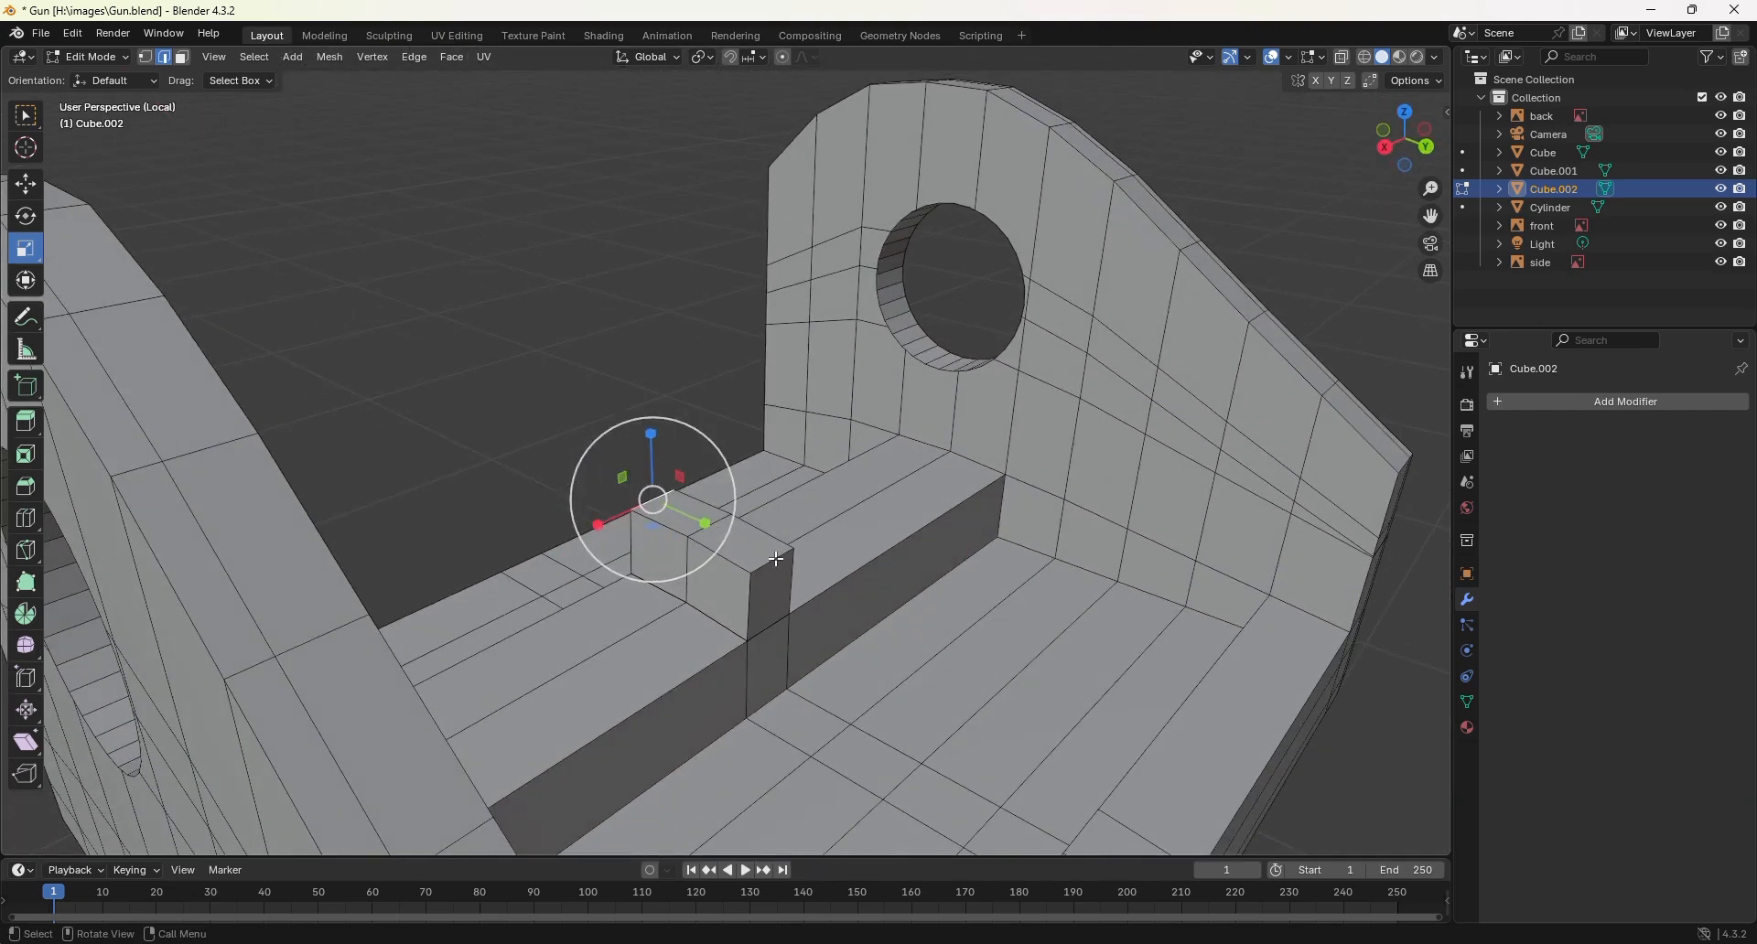
left_click(776, 559, "alt")
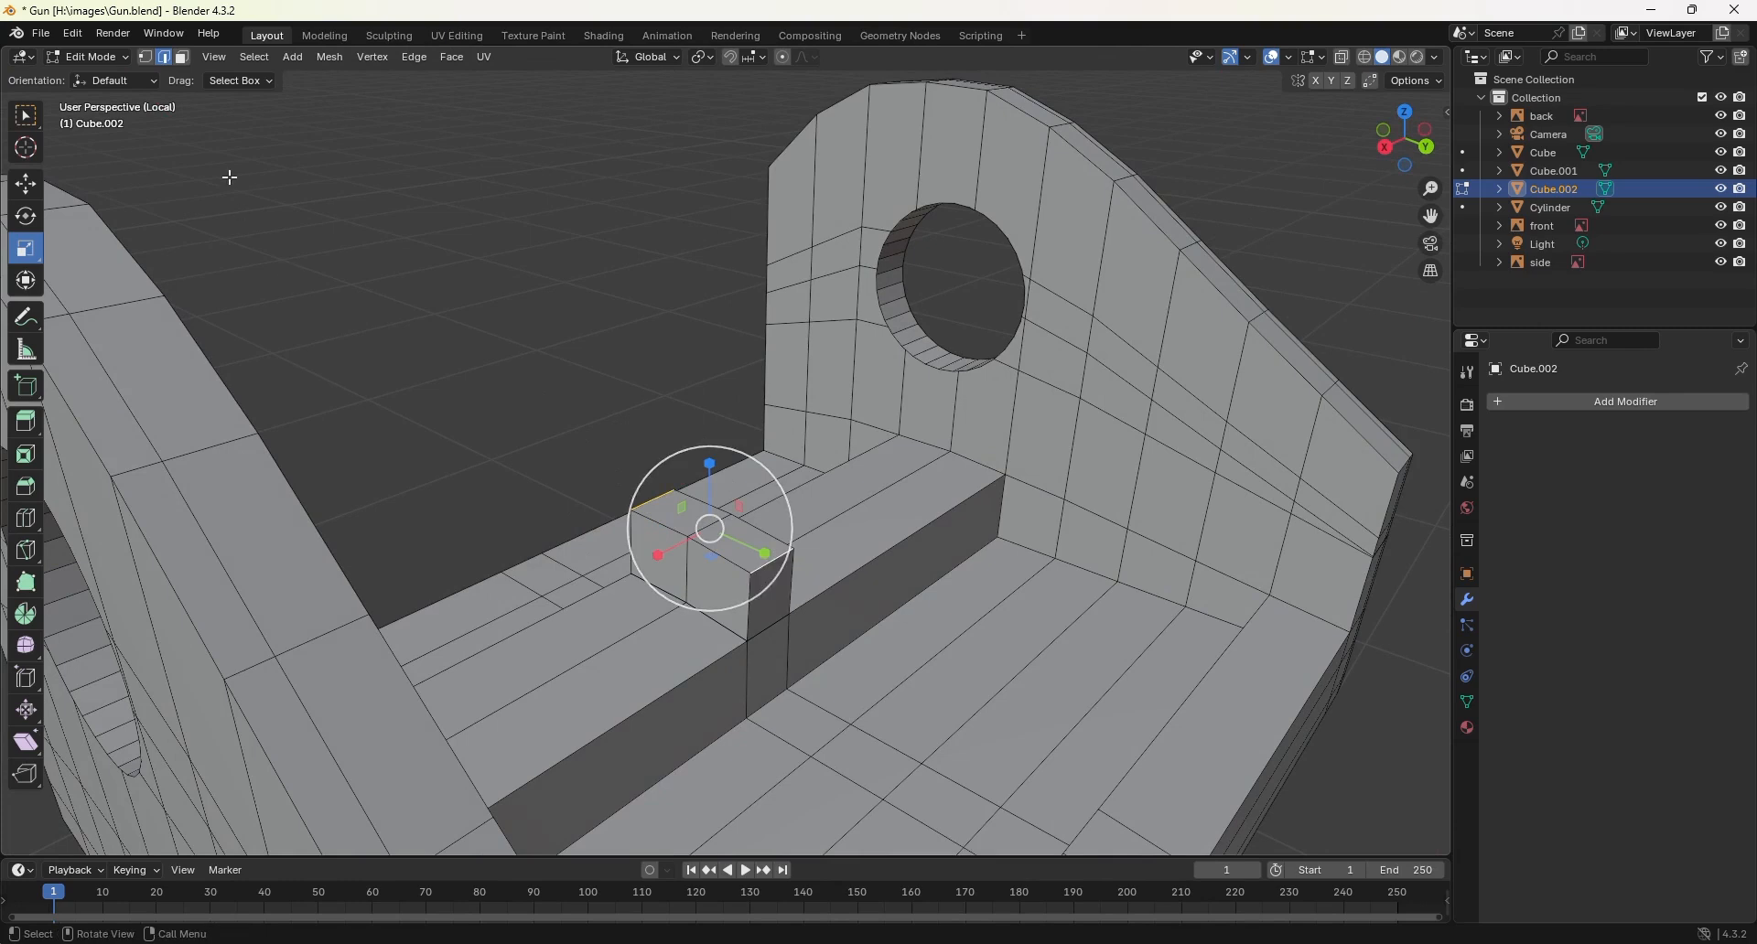
left_click(26, 184)
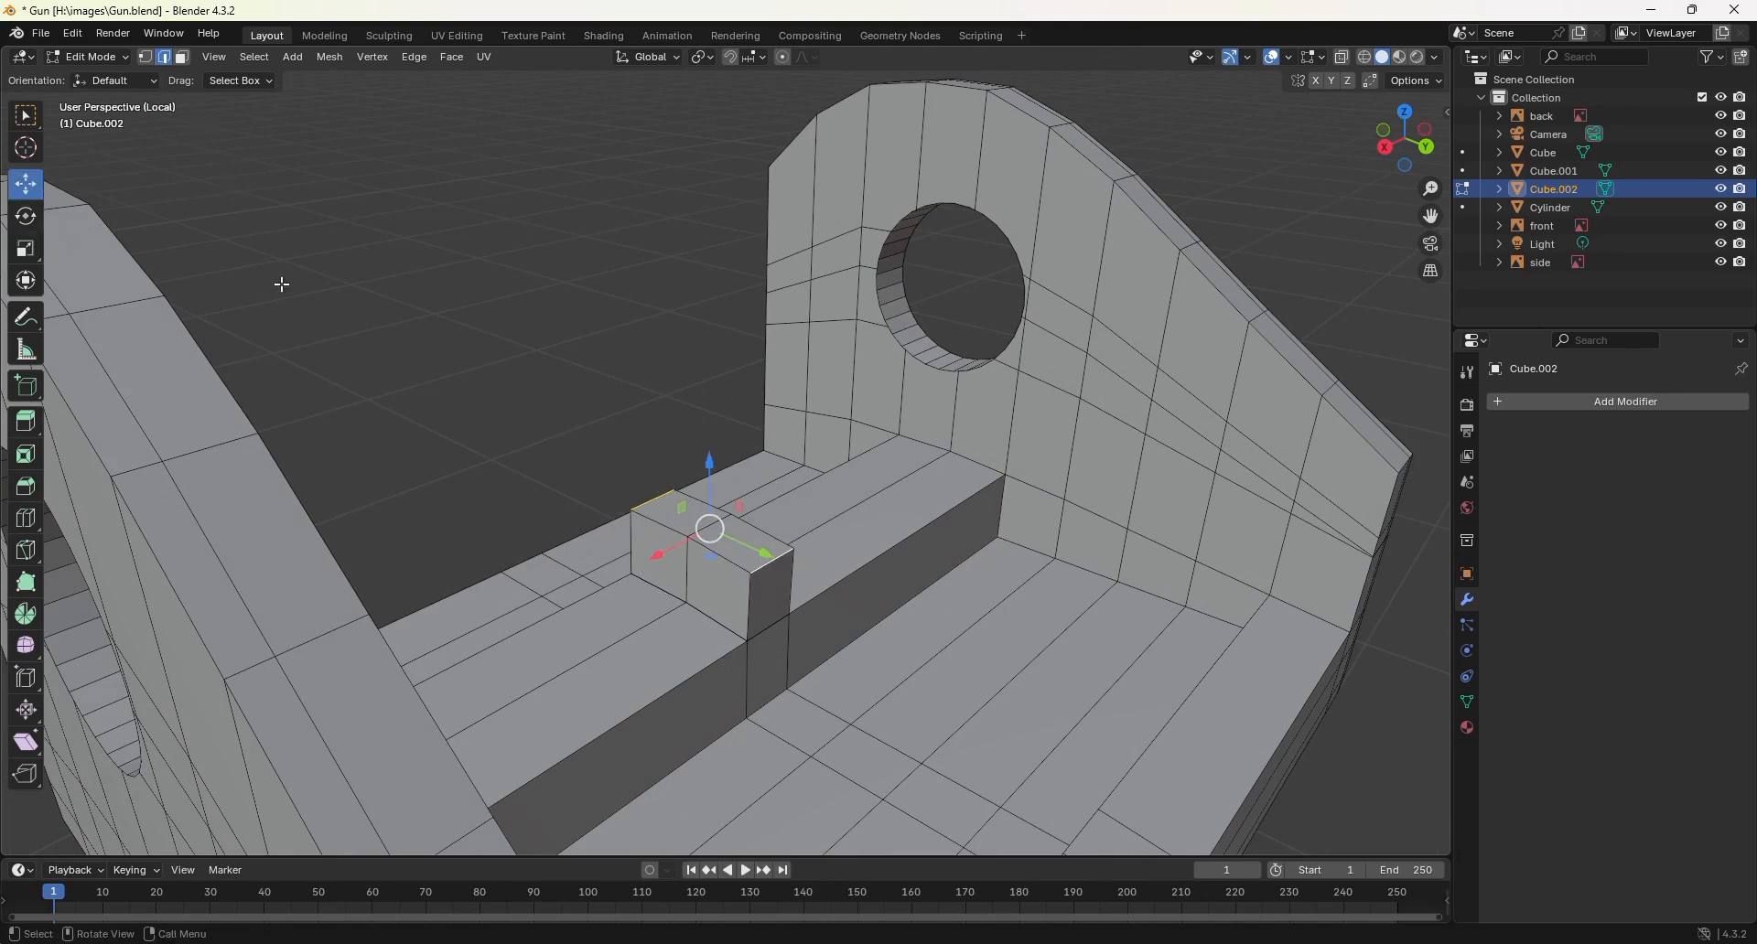
left_click_drag(710, 466, 709, 495)
Step: Bring the whole gun and reference images back out of local view and return to Object Mode
middle_click_drag(707, 496, 915, 513)
key("KP_Divide")
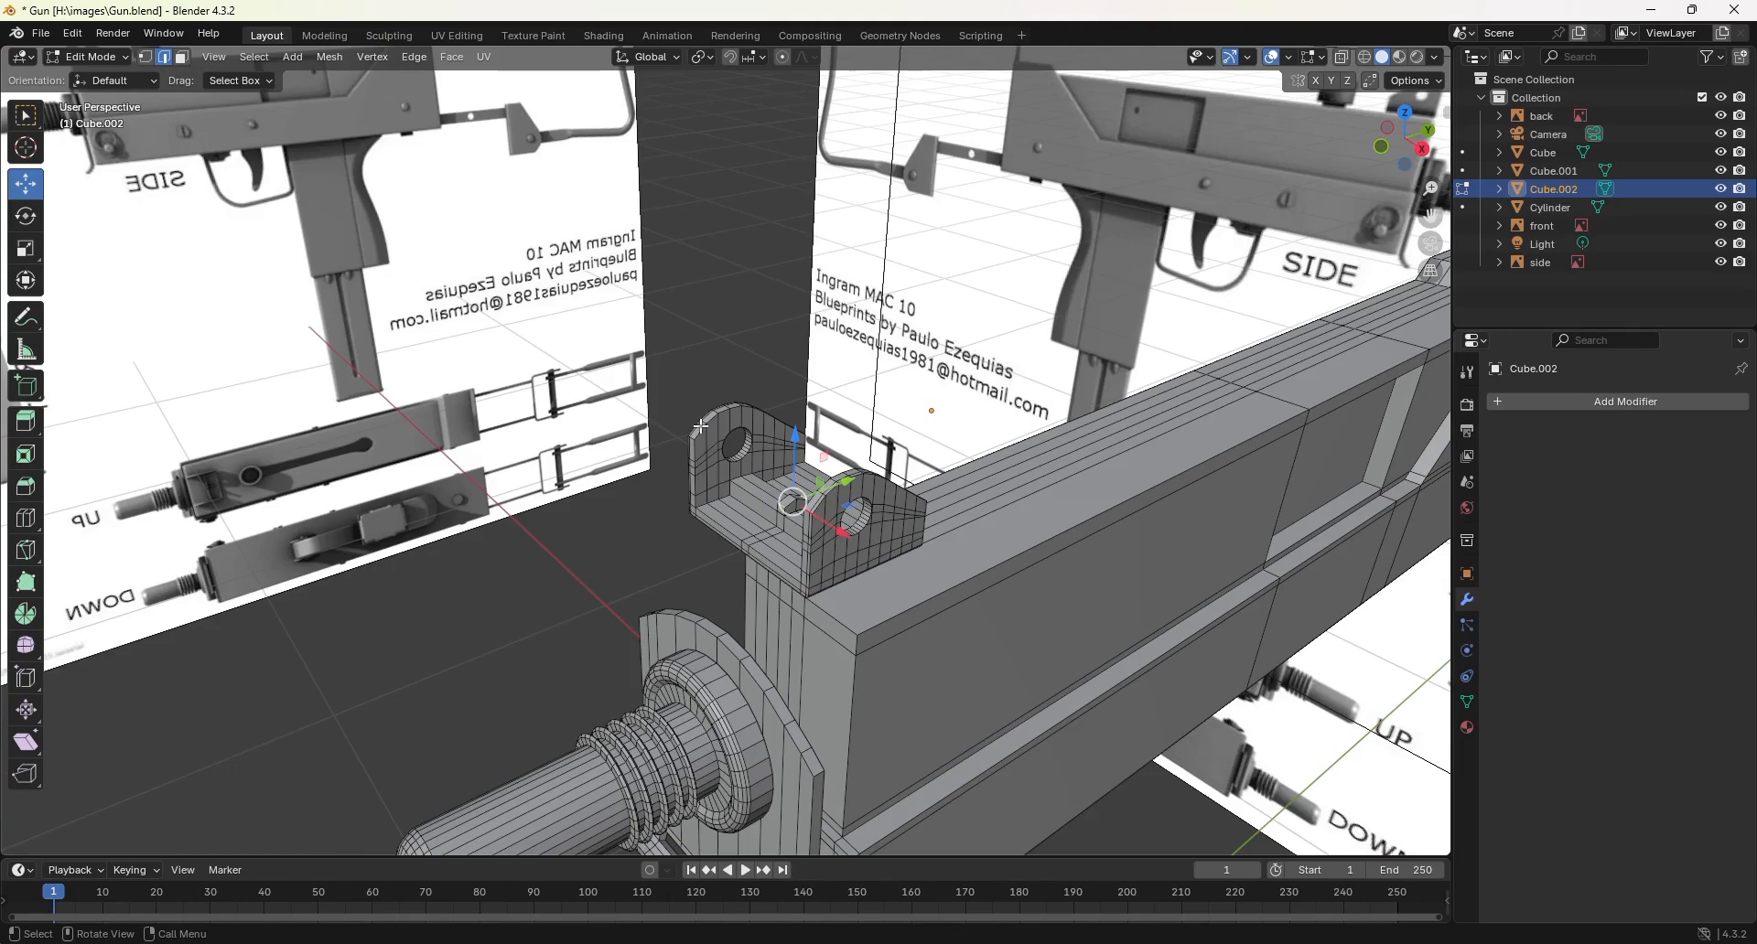
key("Tab")
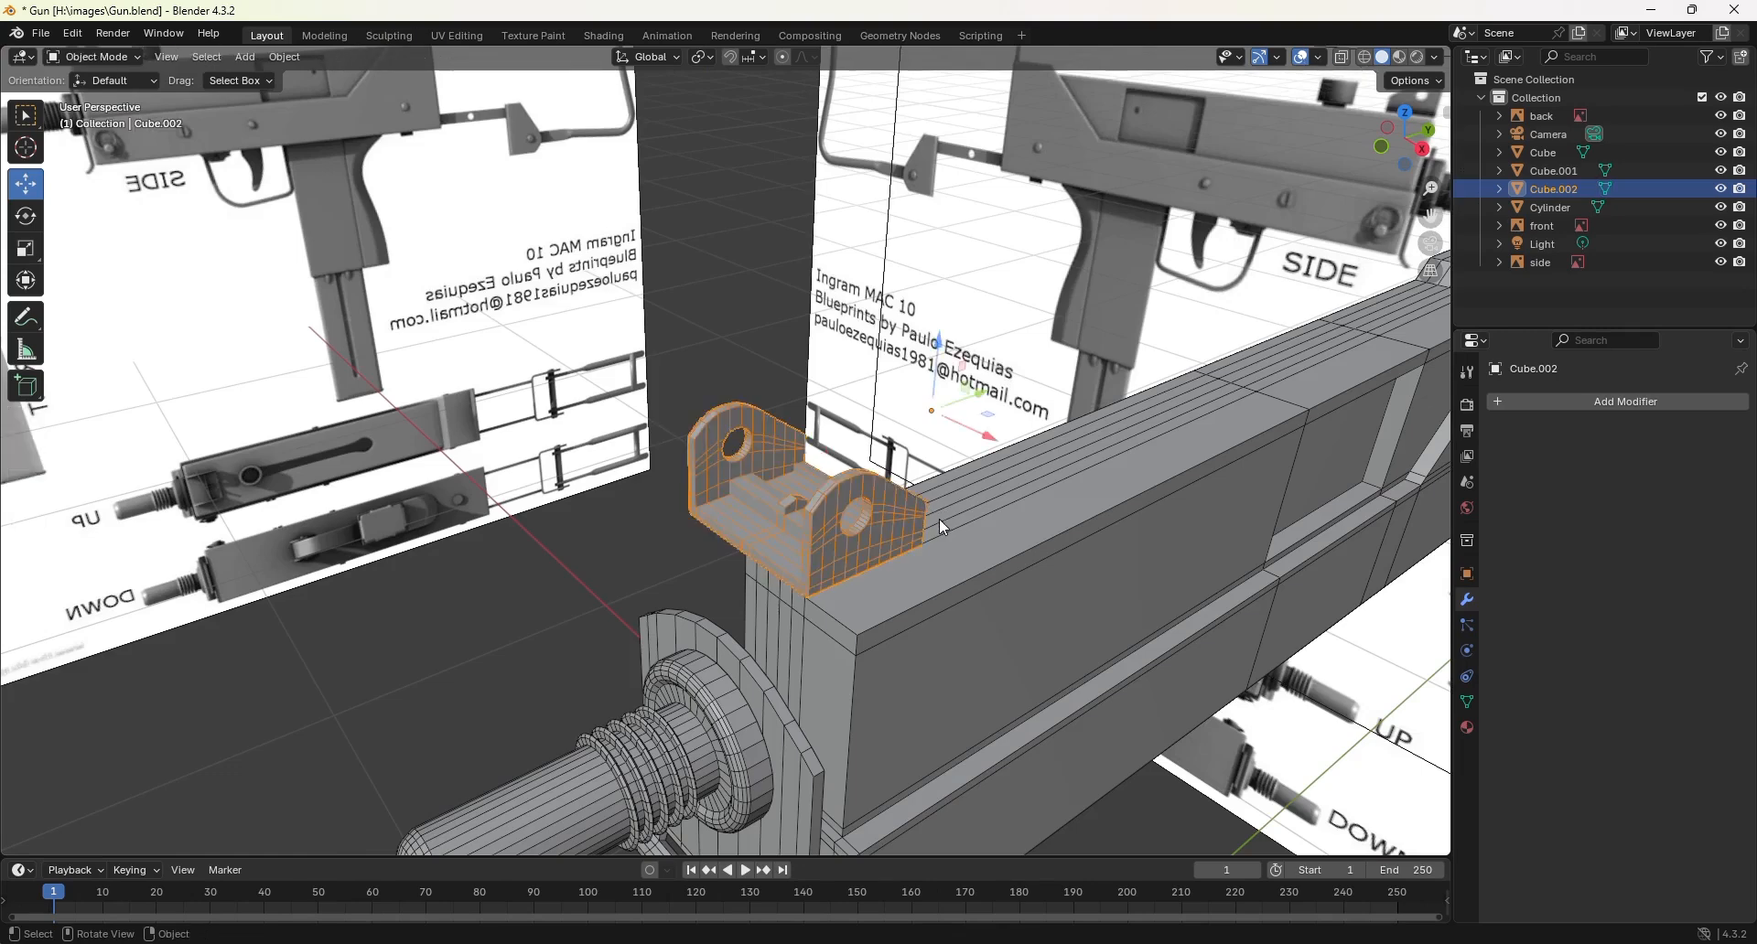
scroll(939, 519, "down", 7)
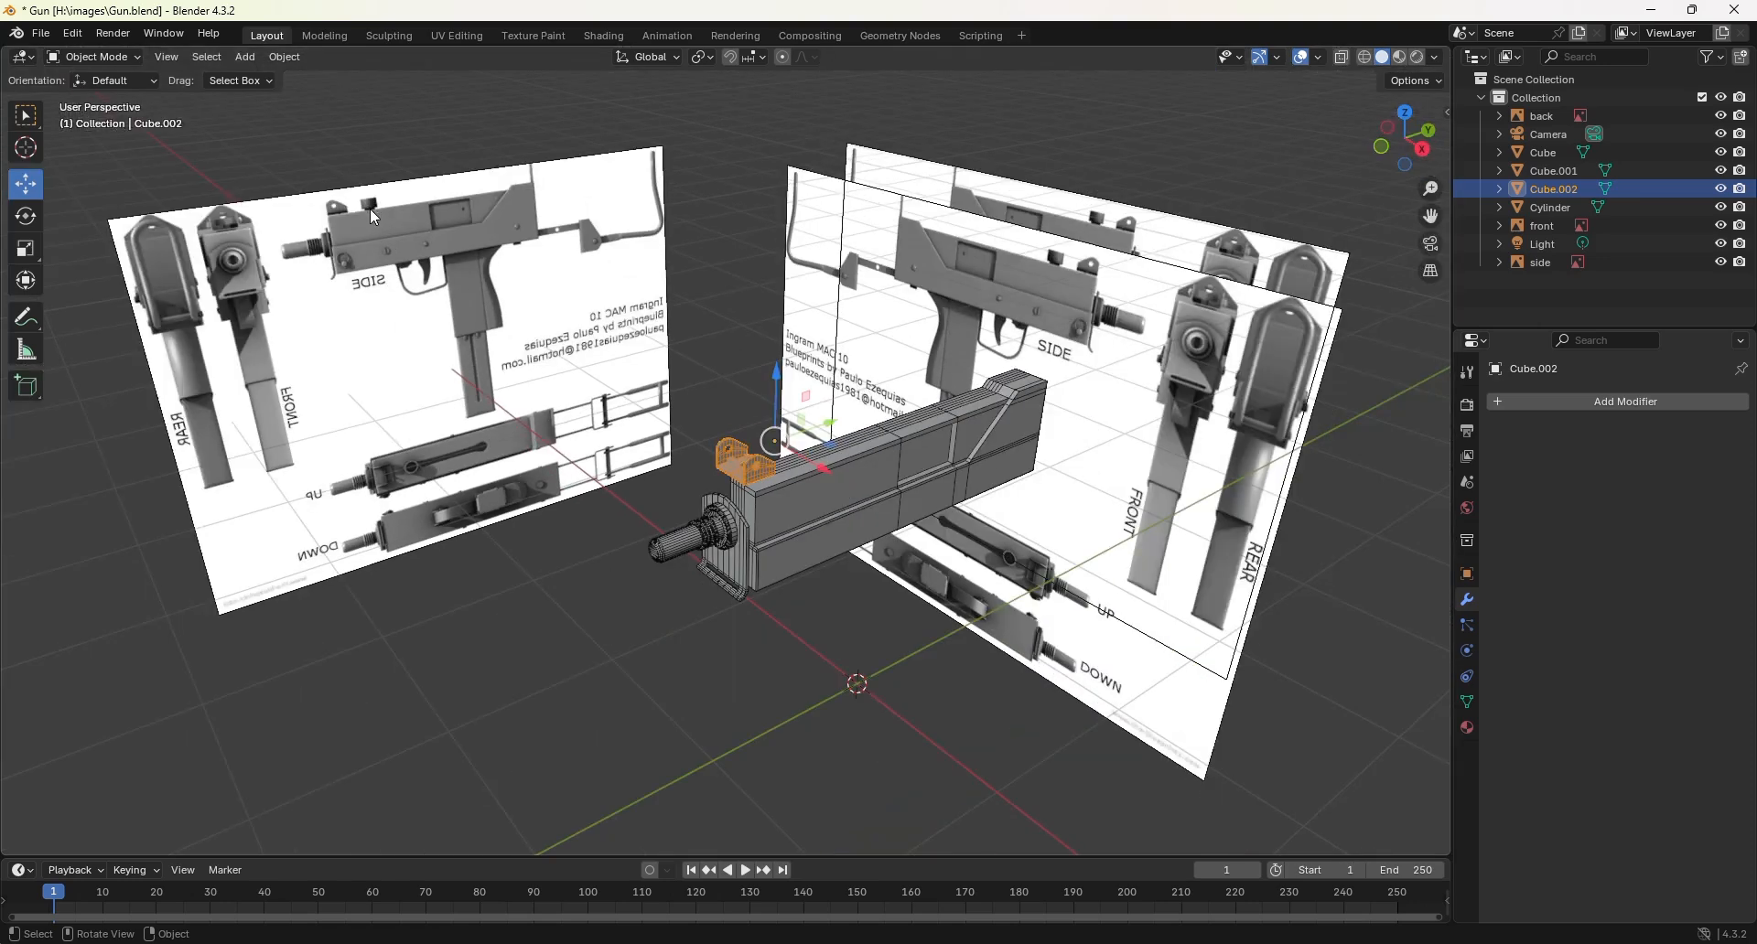
scroll(802, 597, "up", 2)
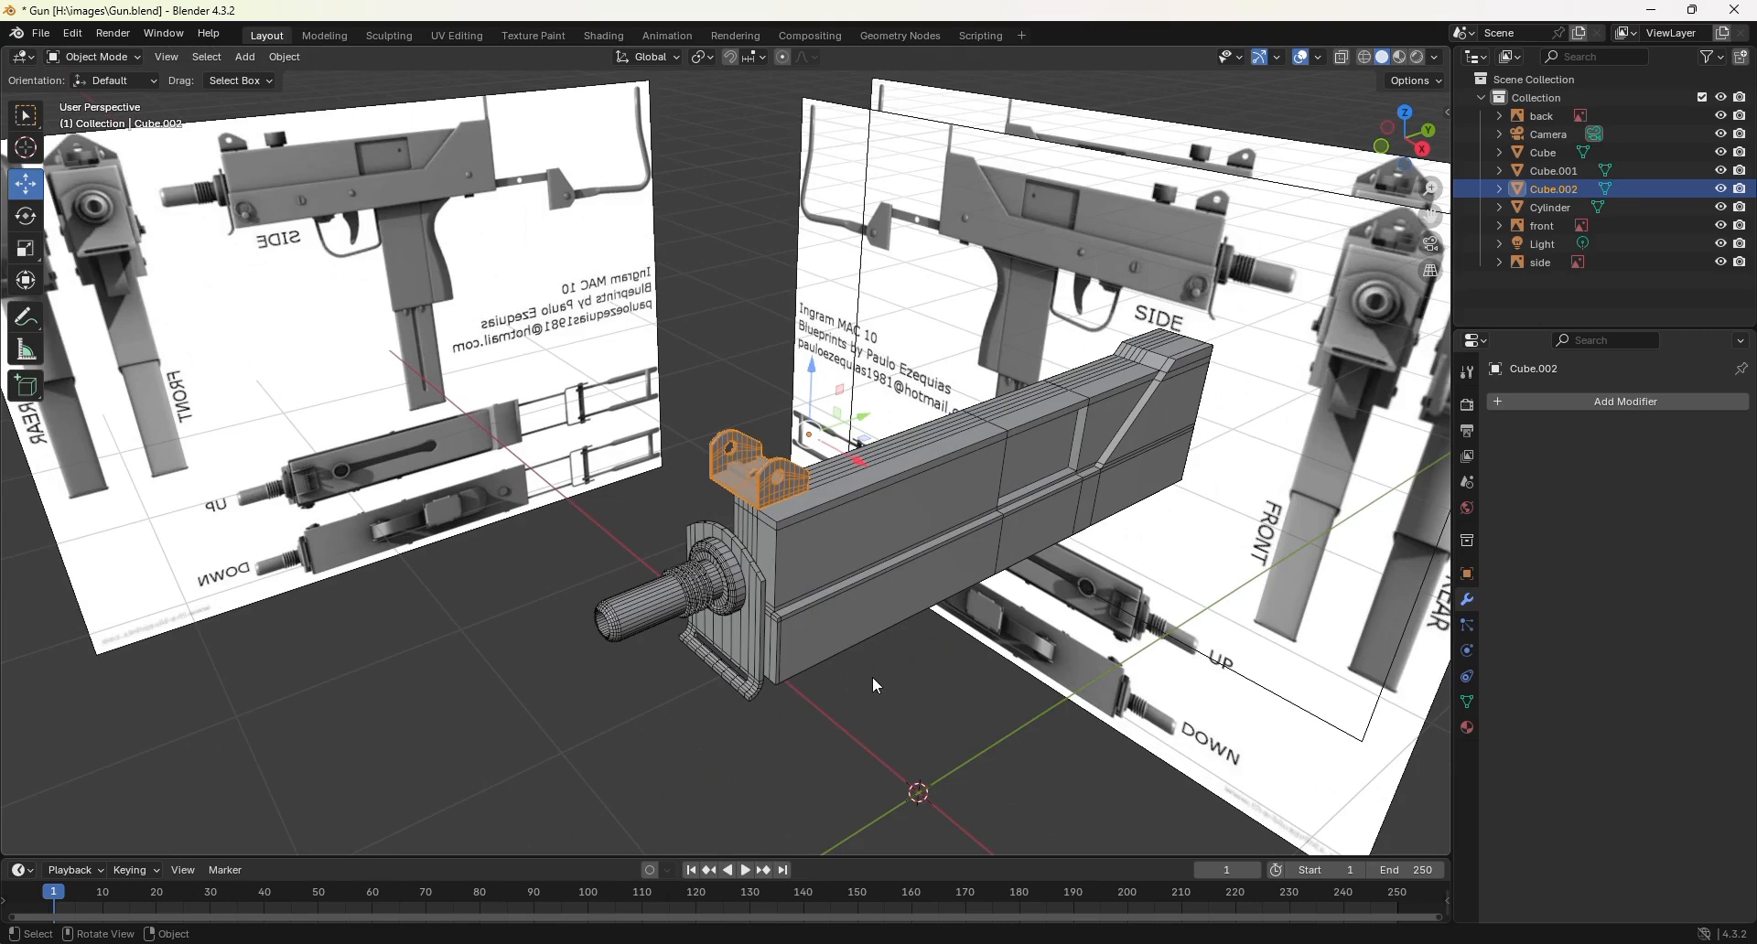
Step: Add a mesh cylinder with 32 vertices and scale it uniformly to 0.036
key("shift+a")
mouse_move(865, 591)
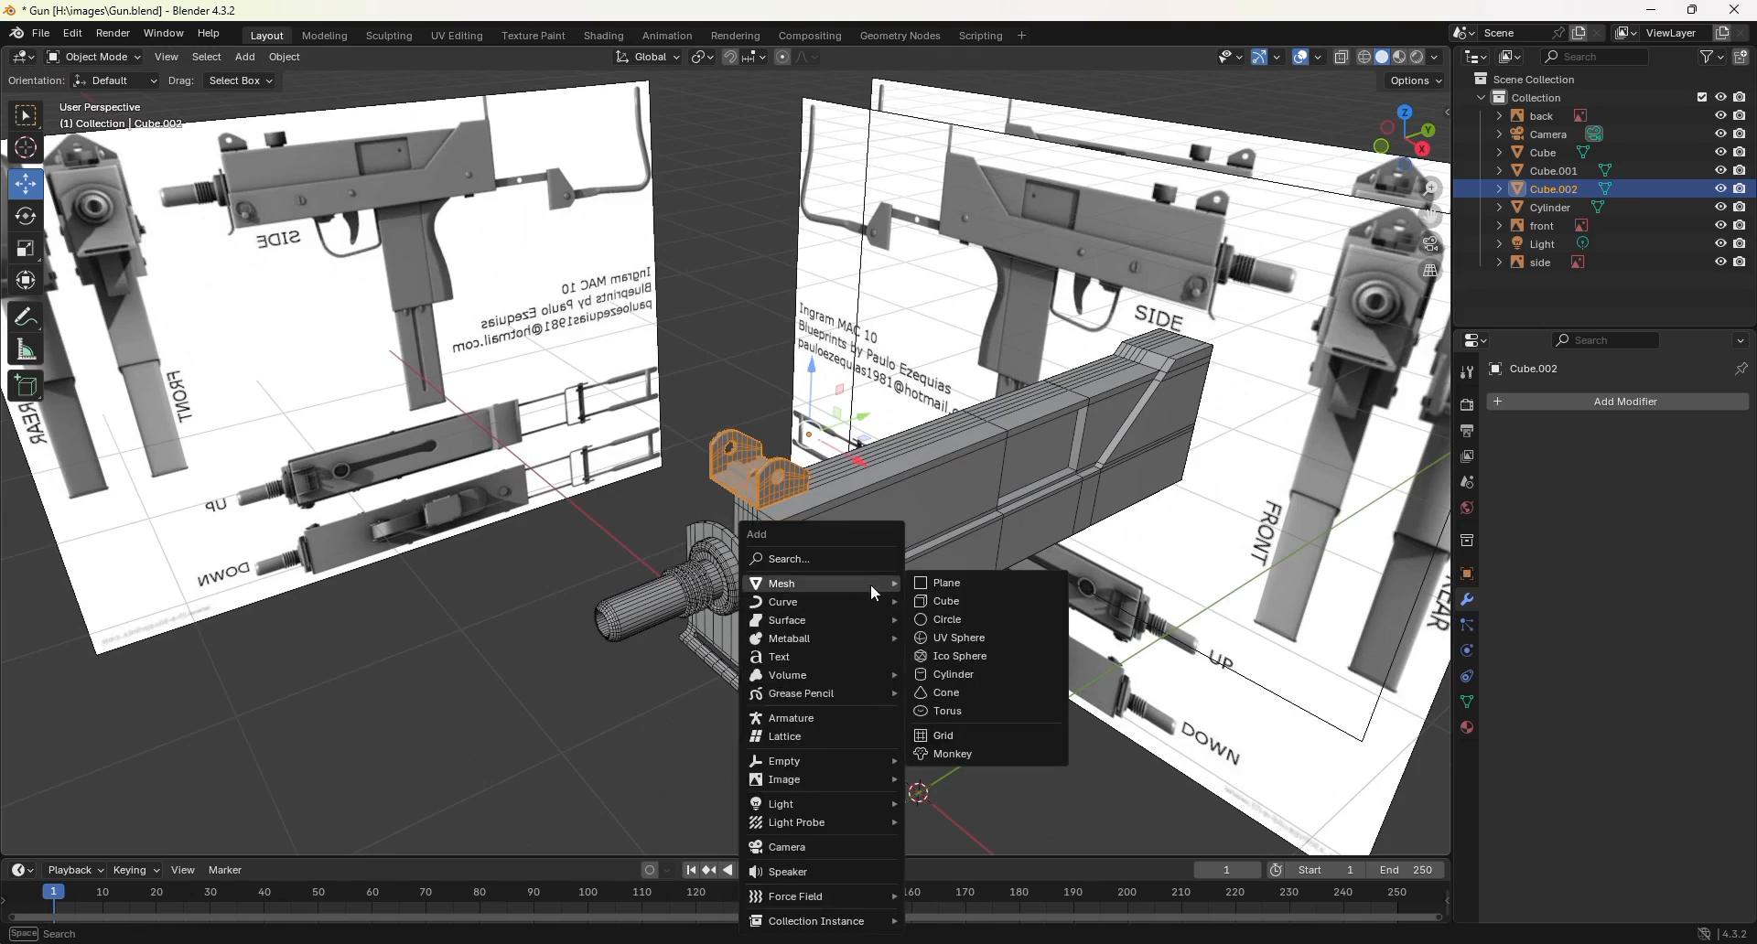
left_click(975, 678)
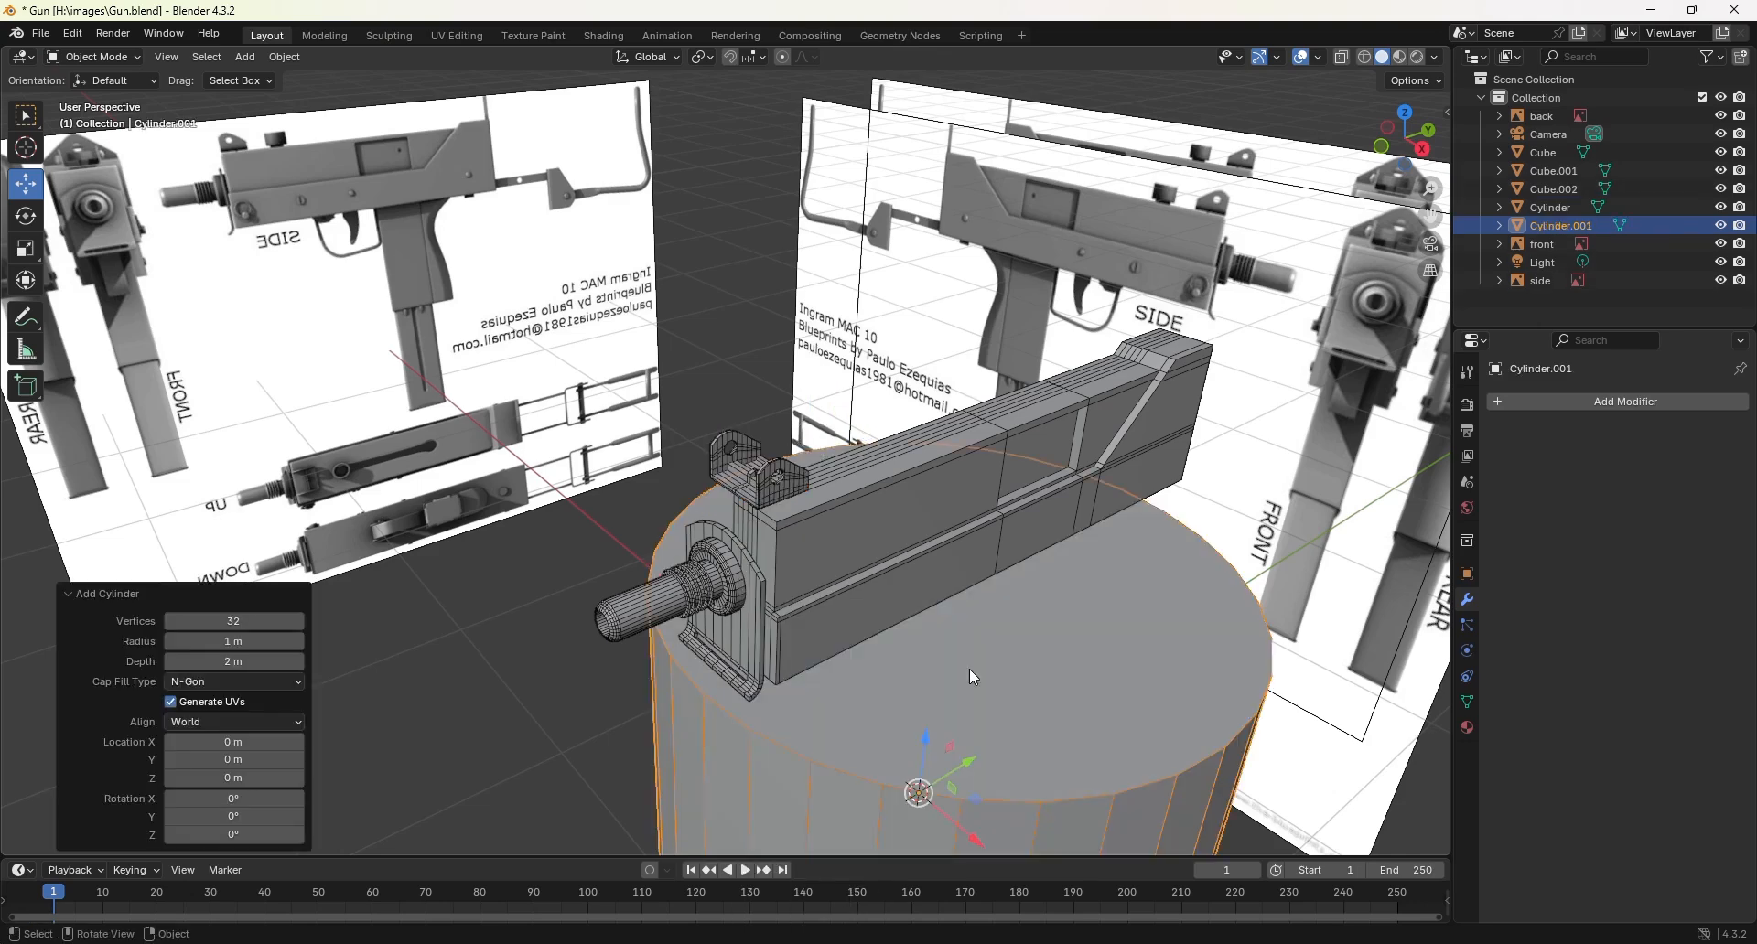
key("s")
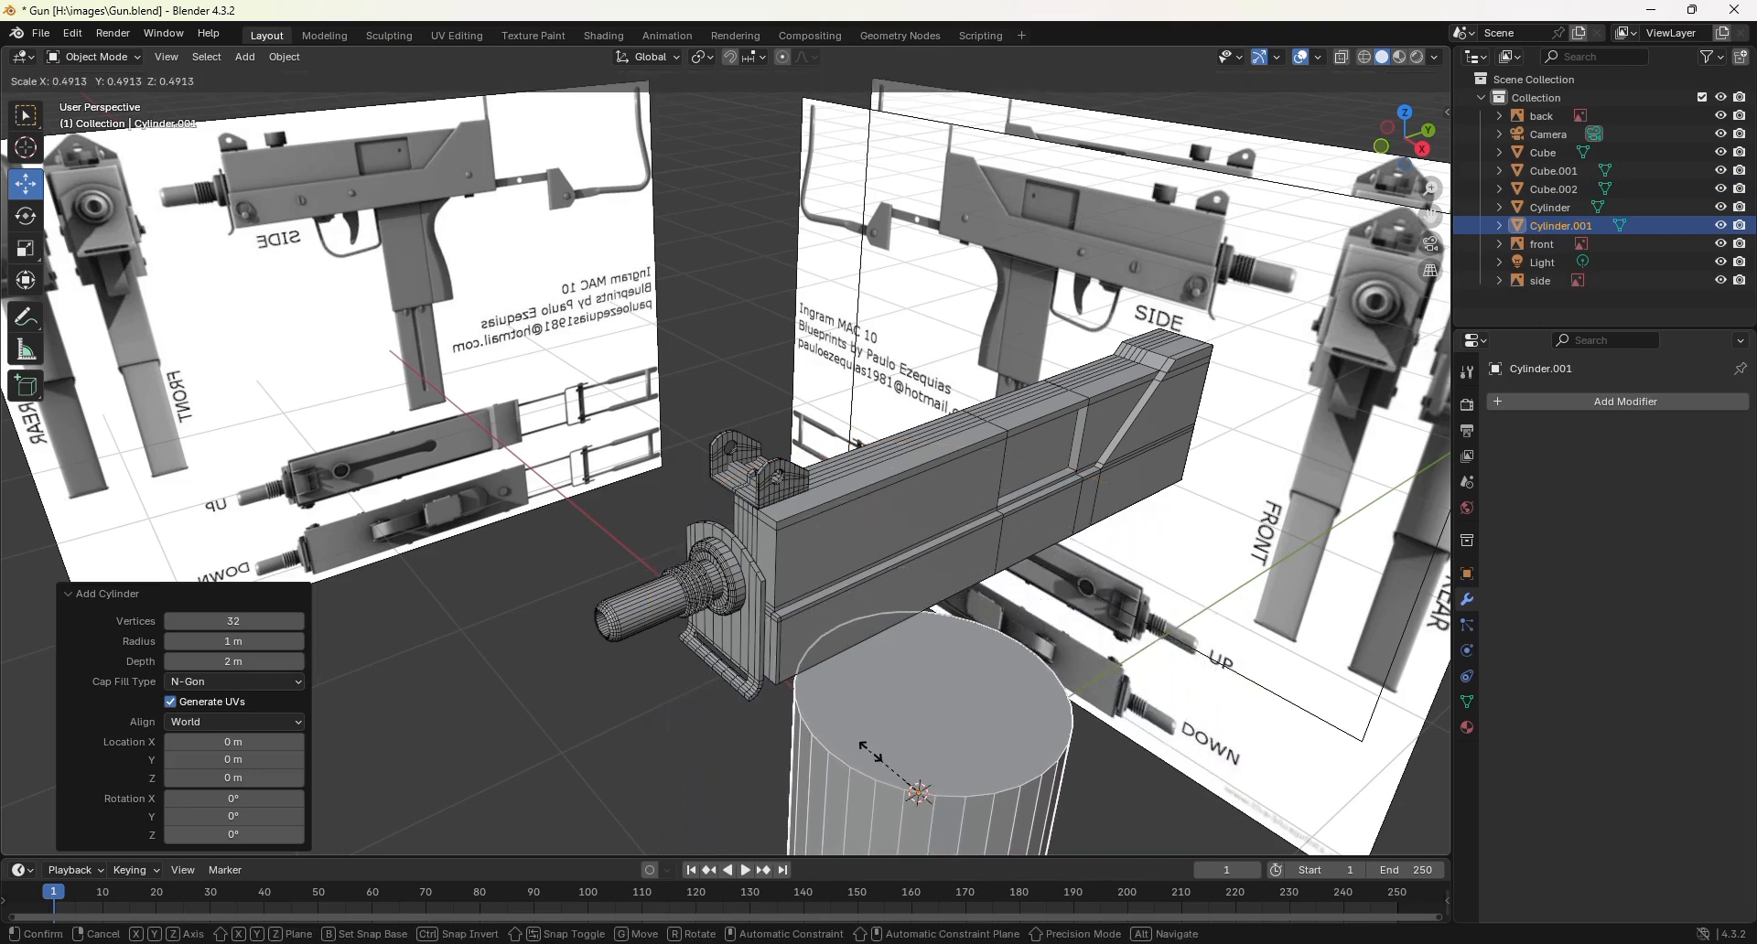
left_click(920, 795)
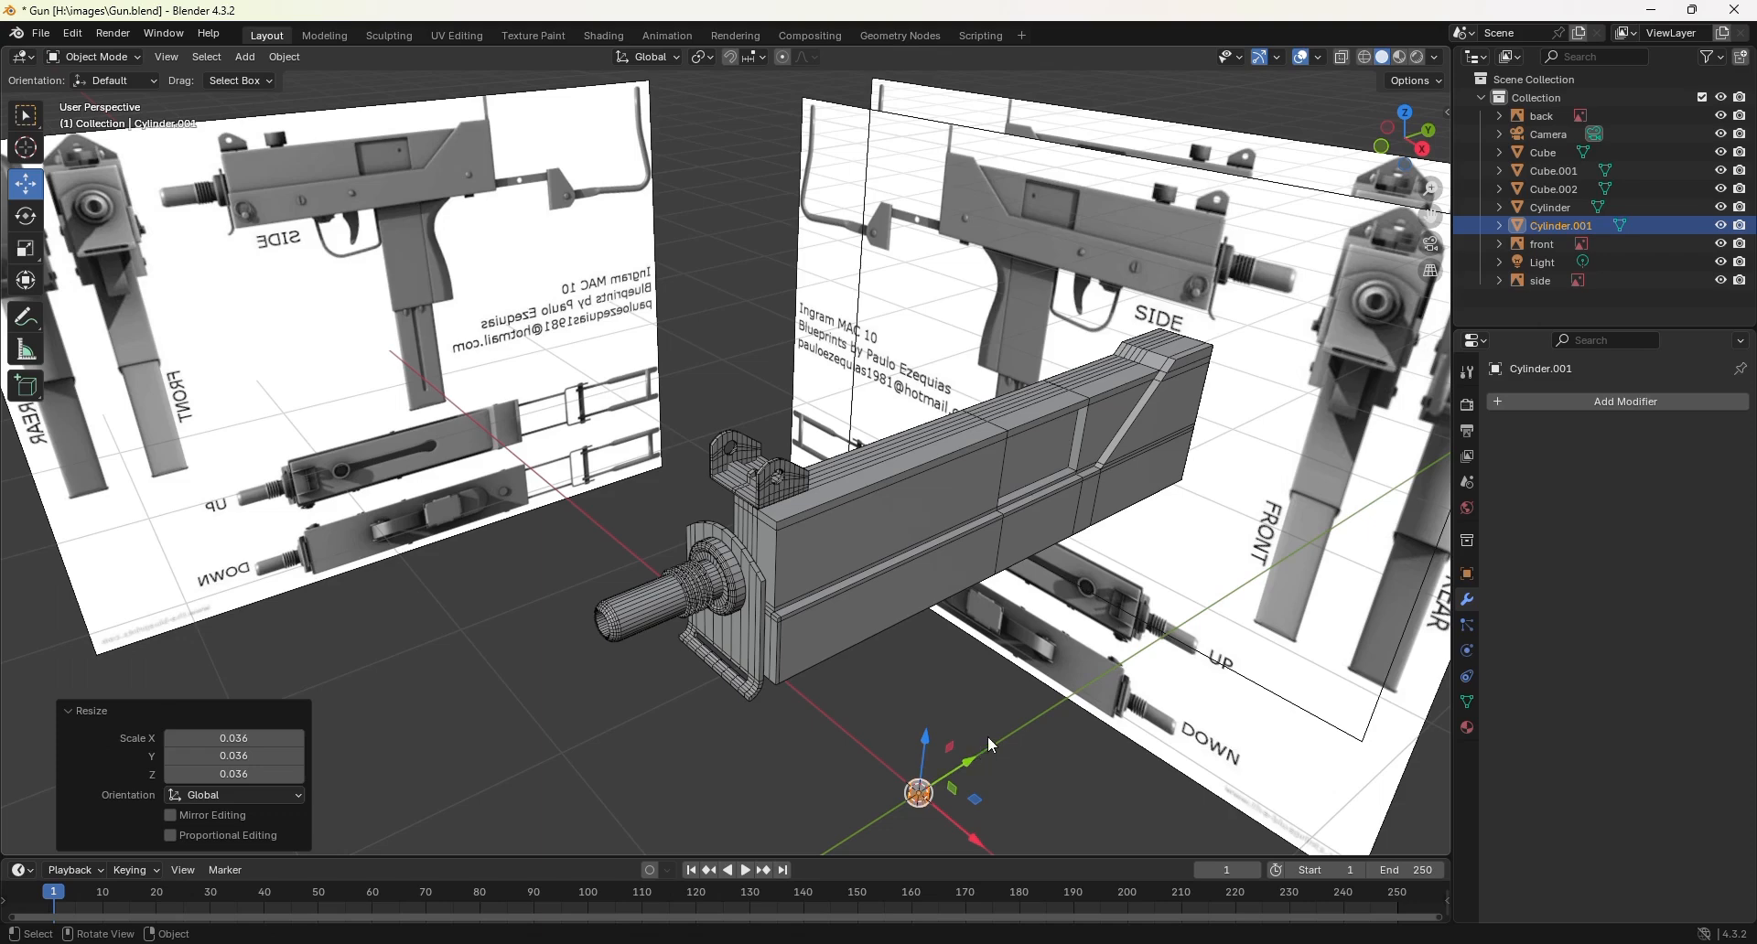
Step: In right view, move the cylinder about -0.53 m in Y and 1.66 m in Z onto the reference's top knob, and switch to wireframe shading
key("KP_3")
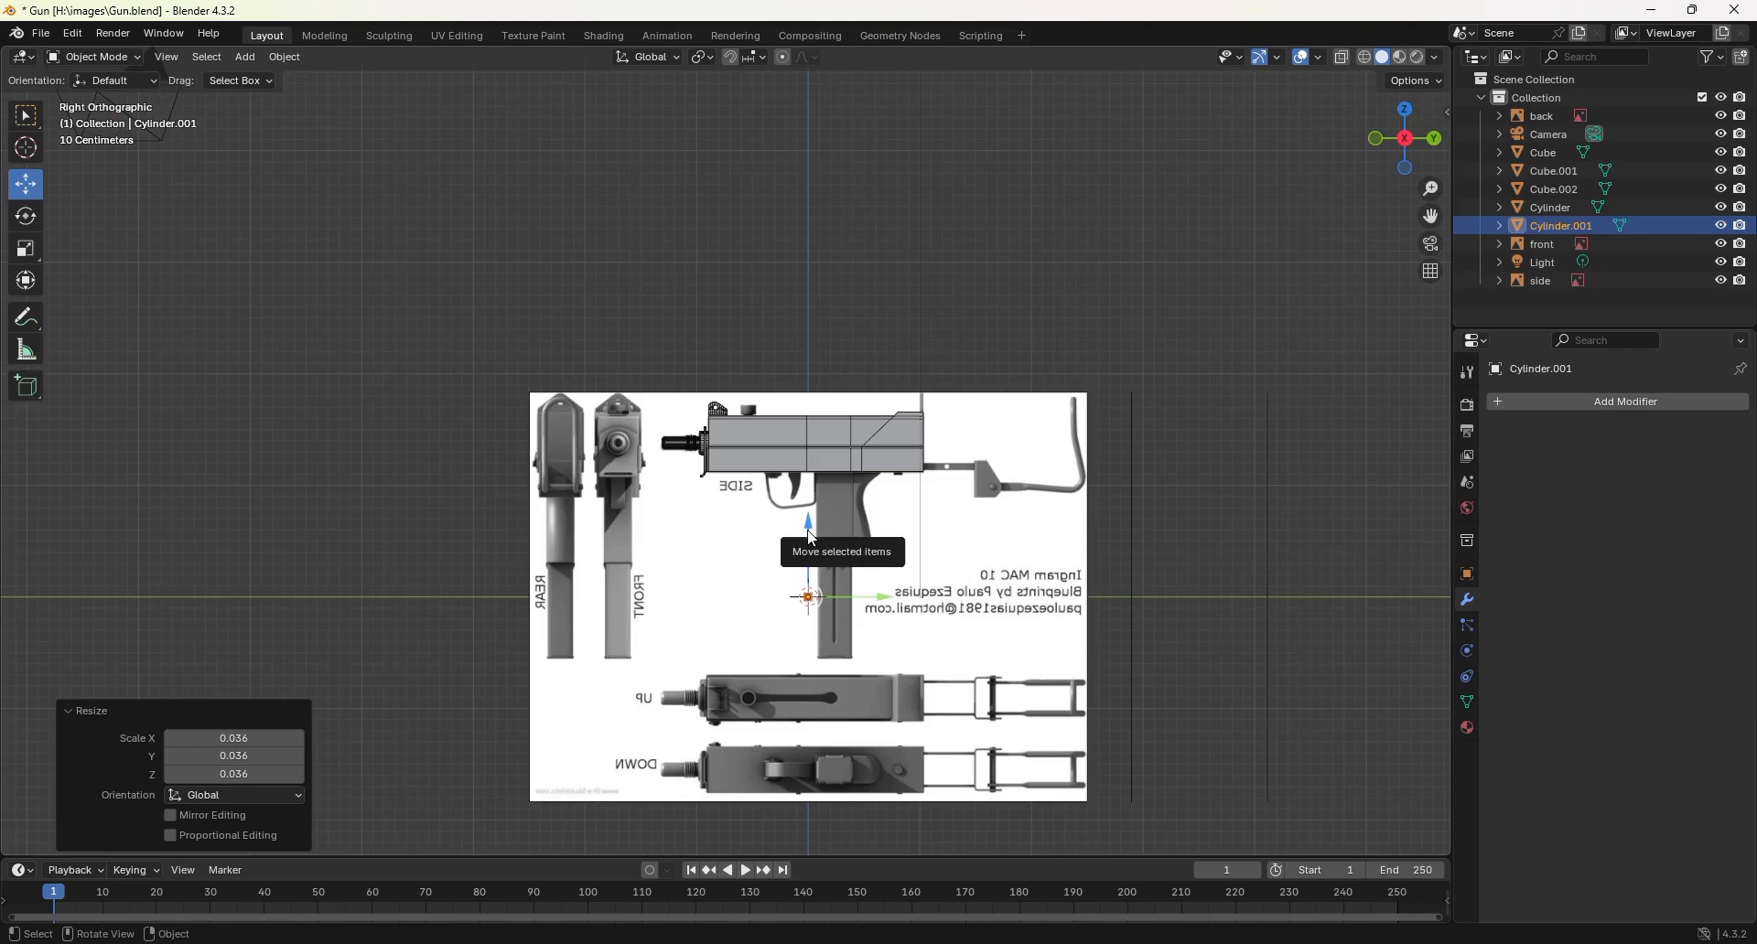
left_click_drag(812, 540, 817, 348)
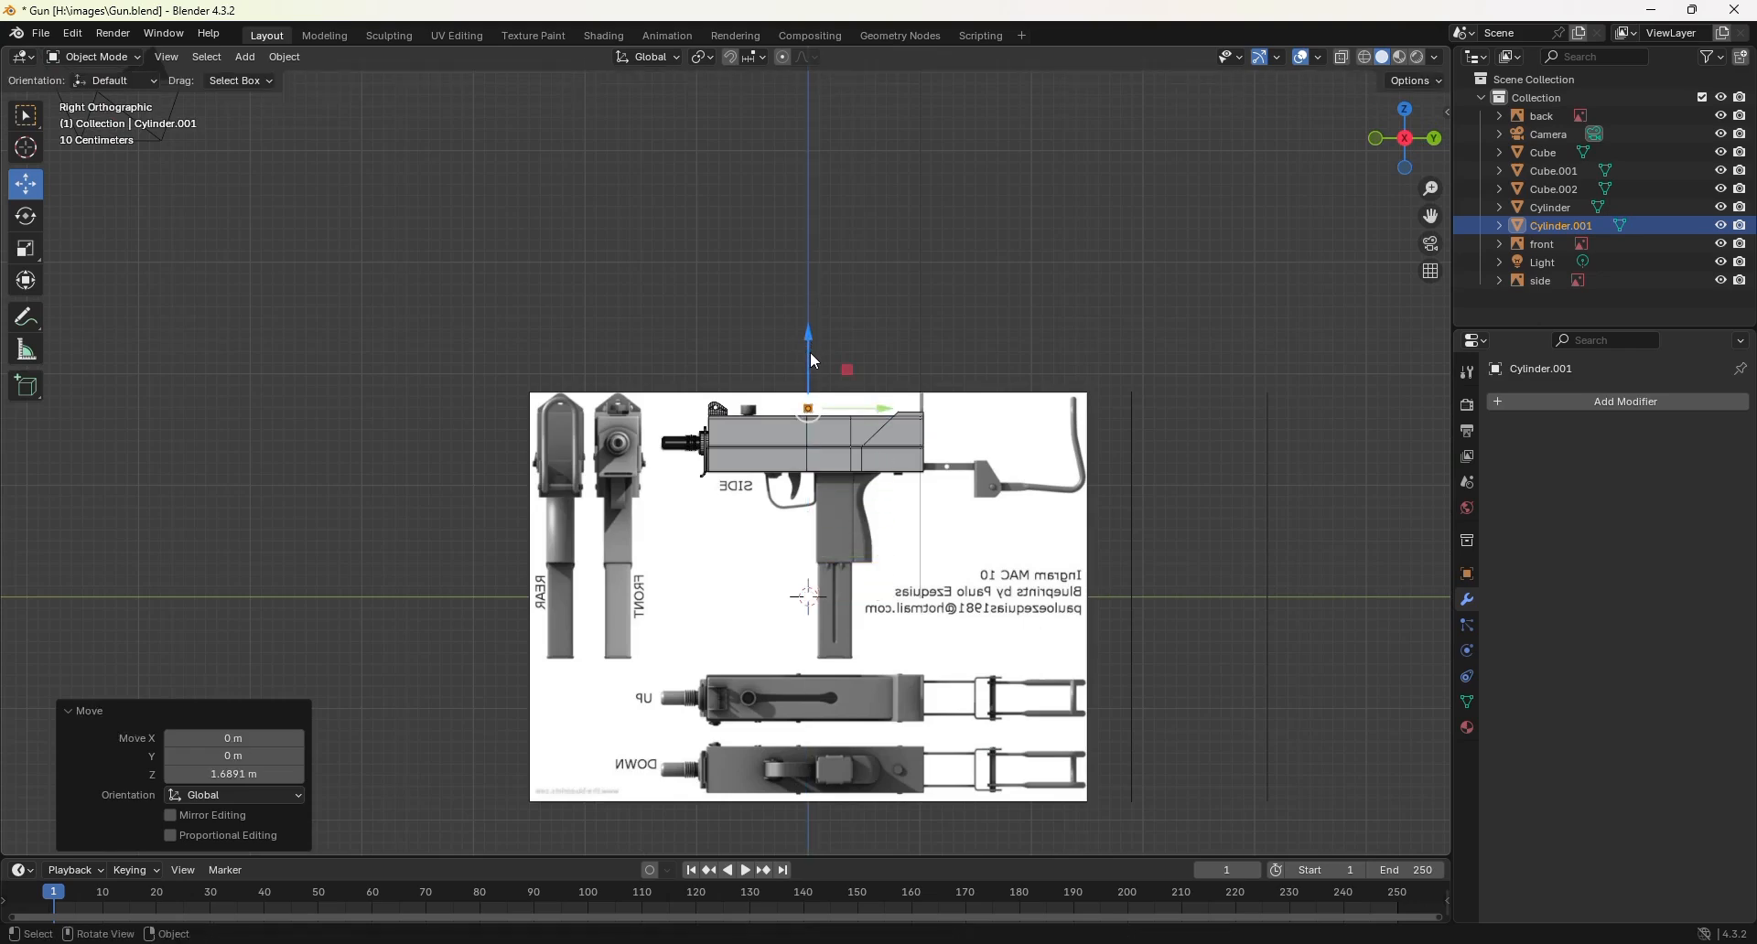
key("KP_Decimal")
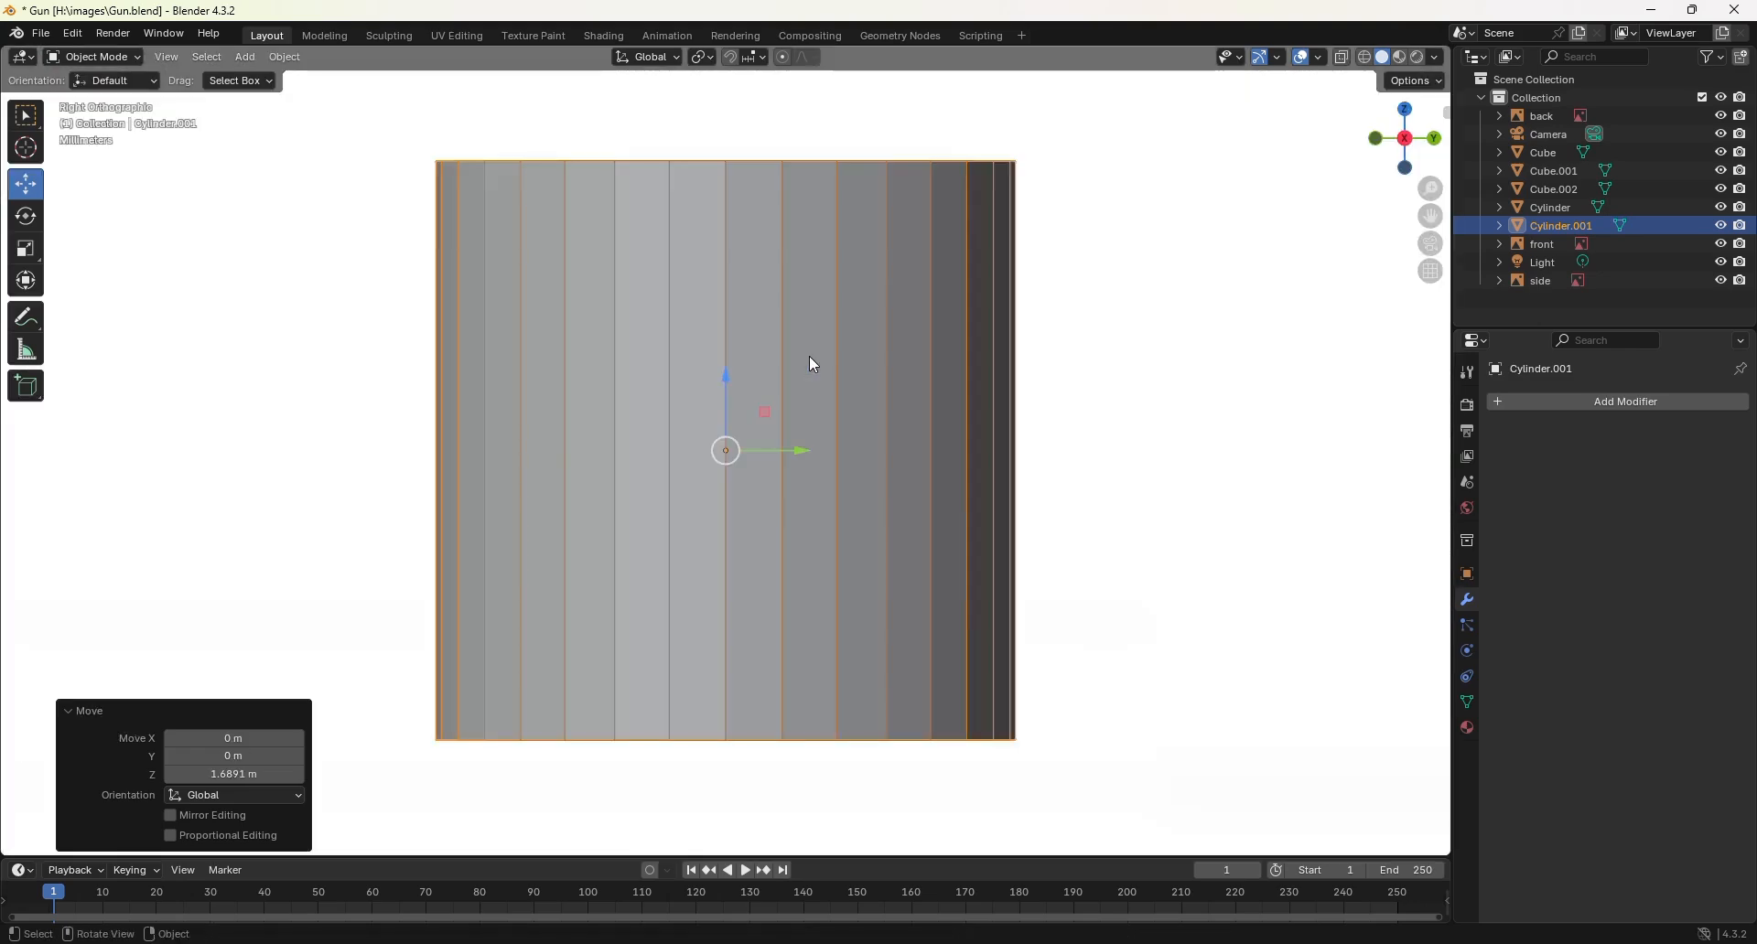
scroll(835, 415, "down", 8)
middle_click_drag(799, 424, 1242, 445, "shift")
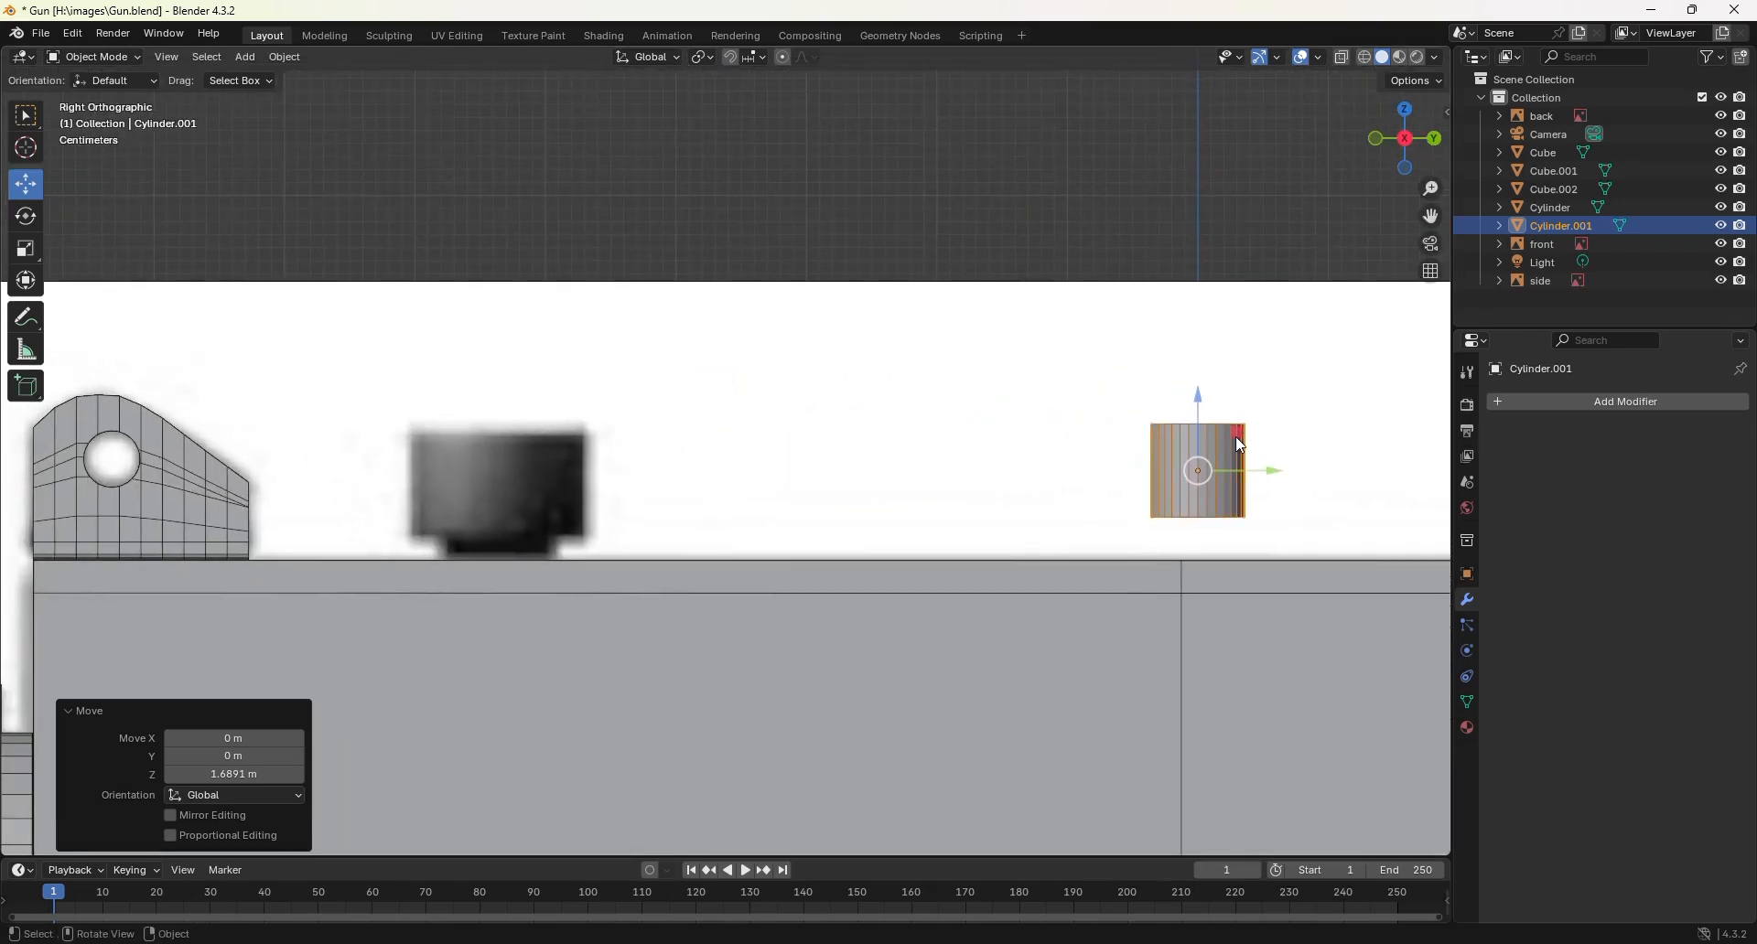
key("g")
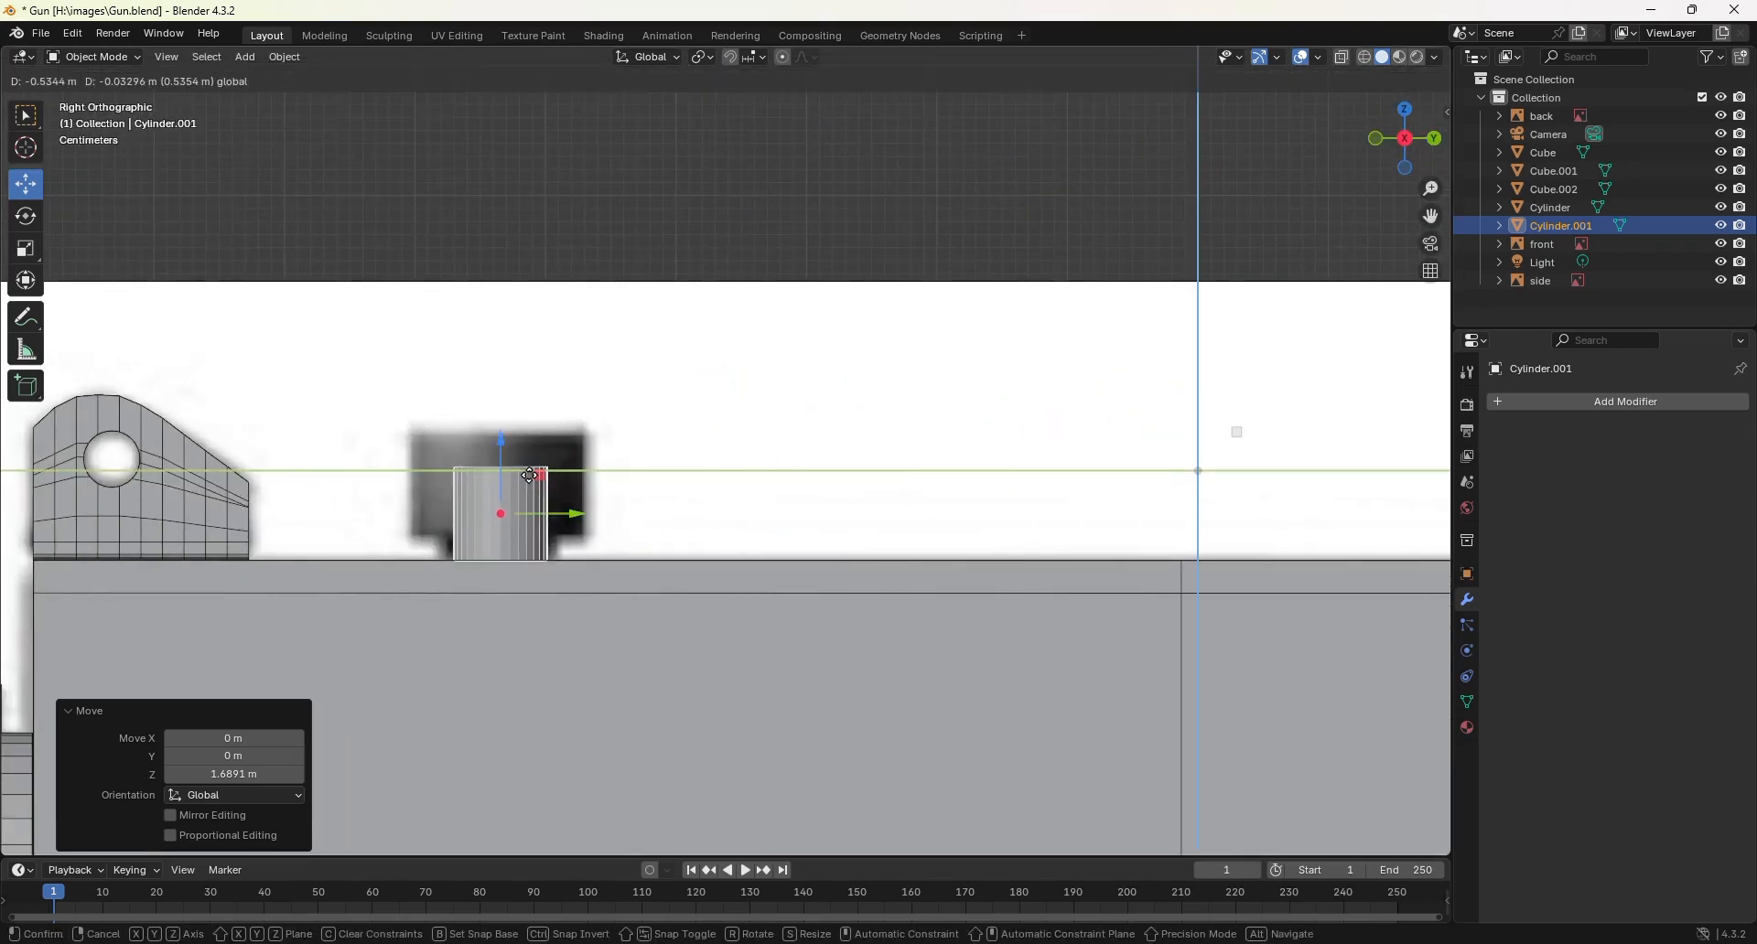
left_click(536, 488)
key("z")
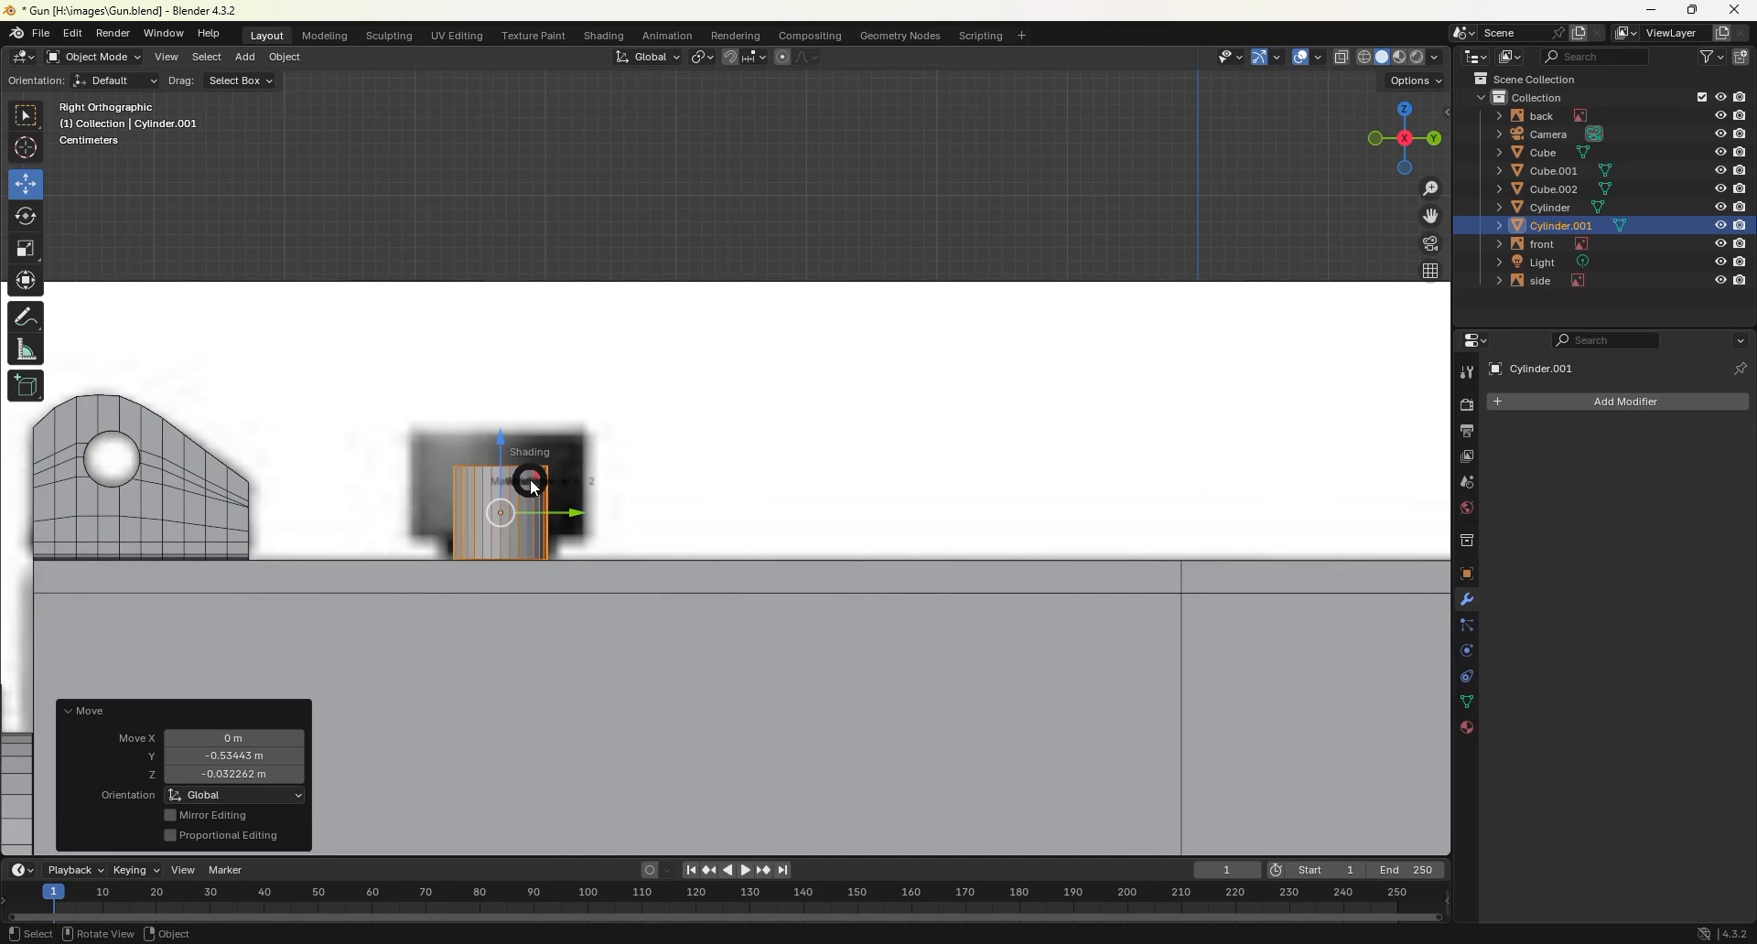
key("4")
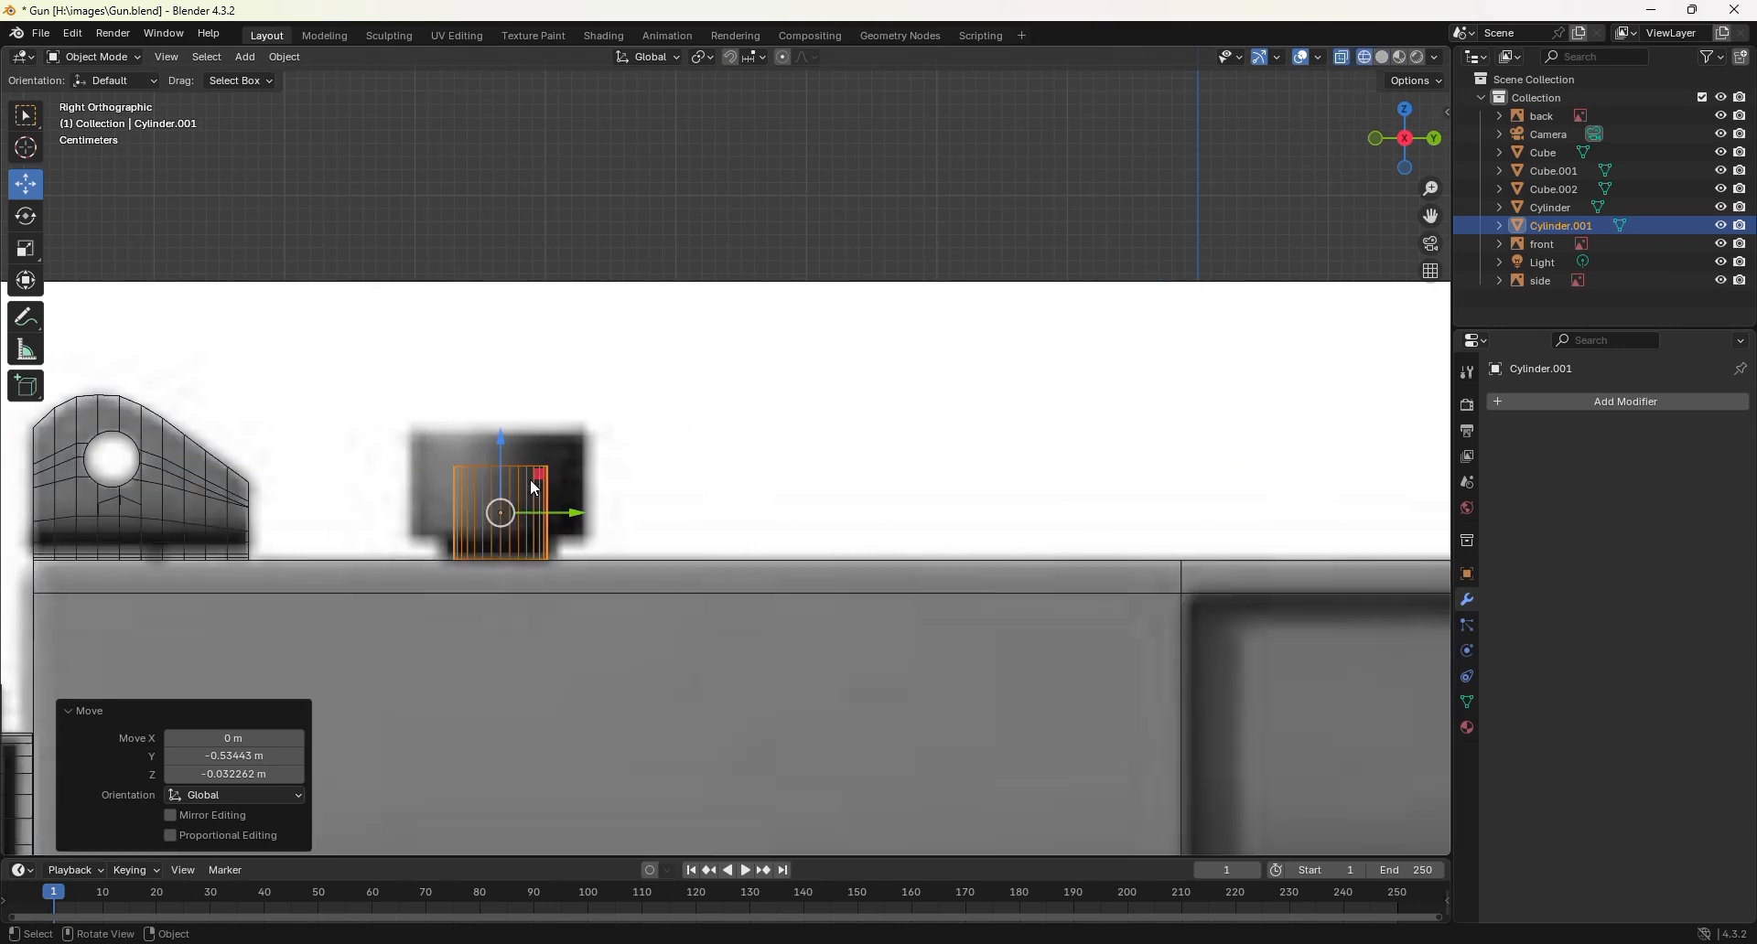
Step: Scale the cylinder up about 1.19 times to match the knob's neck, and lower its top vertices about 0.064 m in Z
key("s")
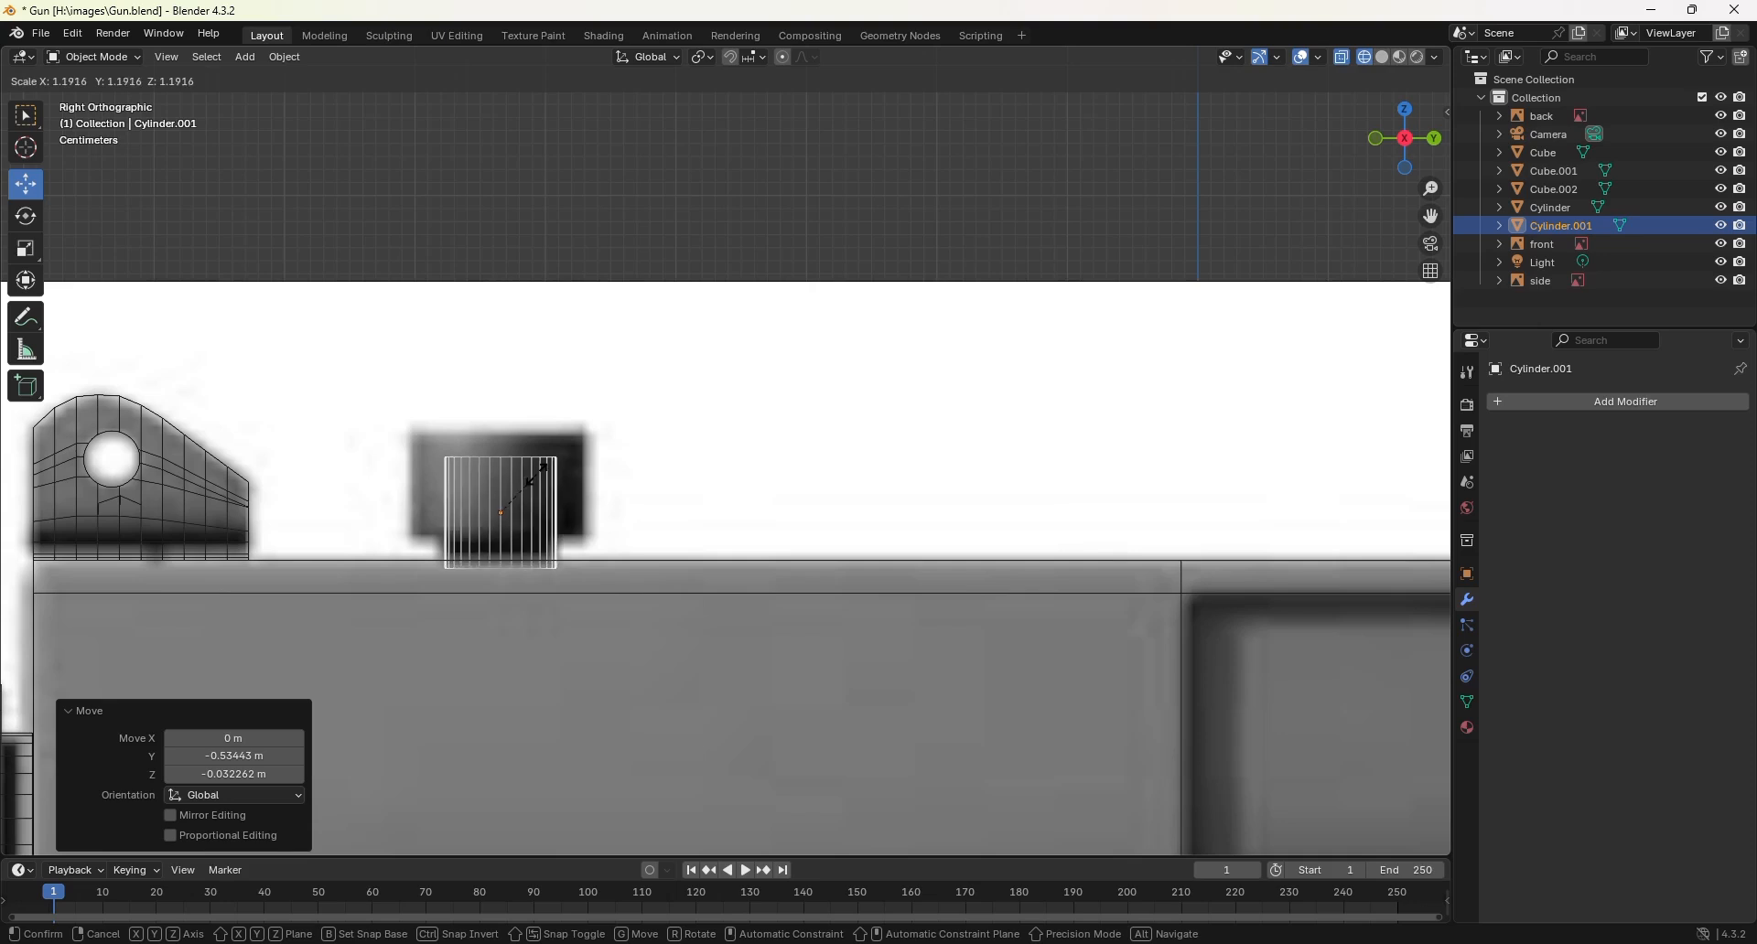
left_click(539, 471)
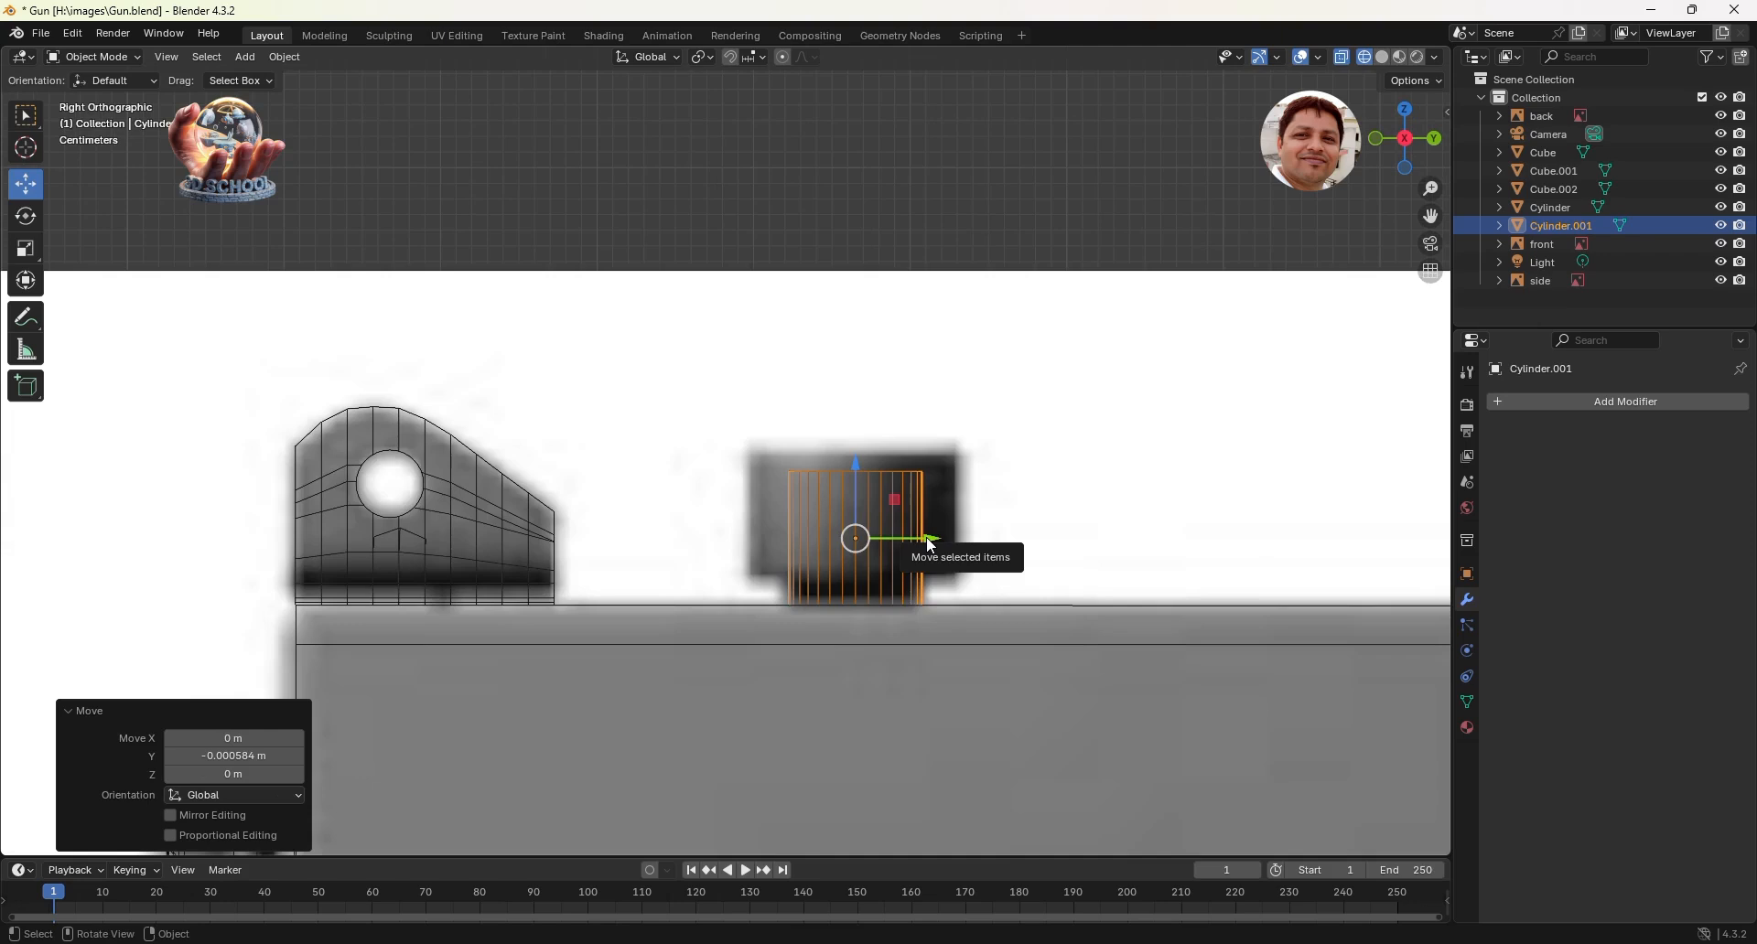
key("Tab")
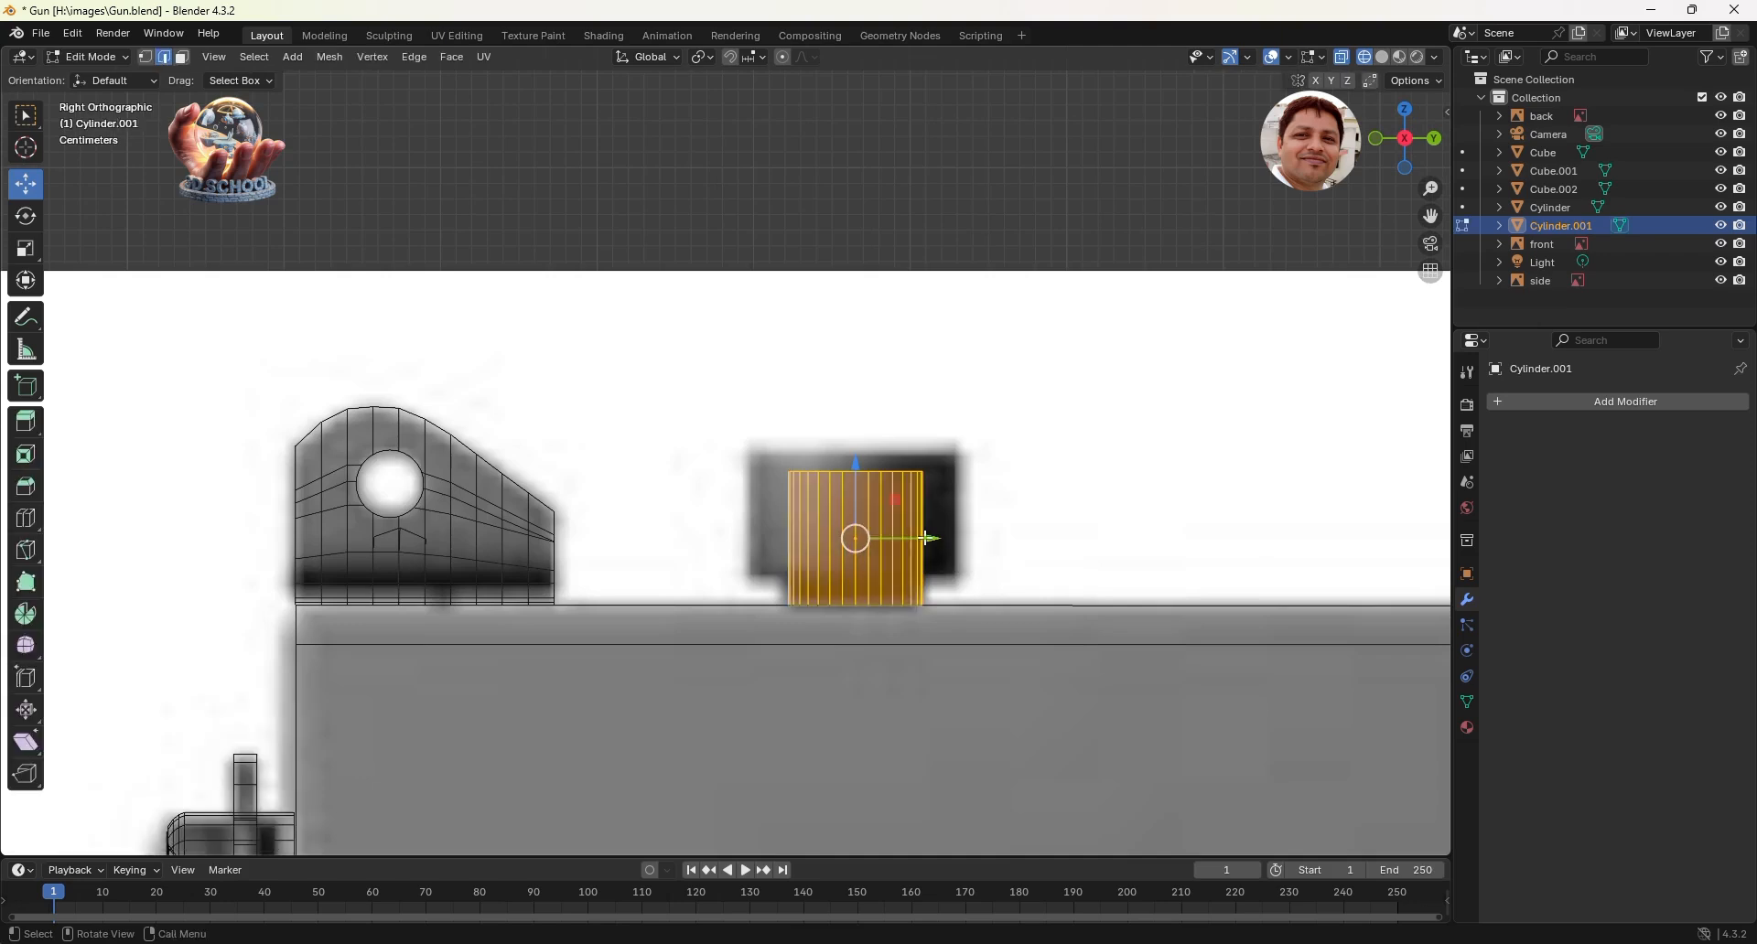
left_click(145, 57)
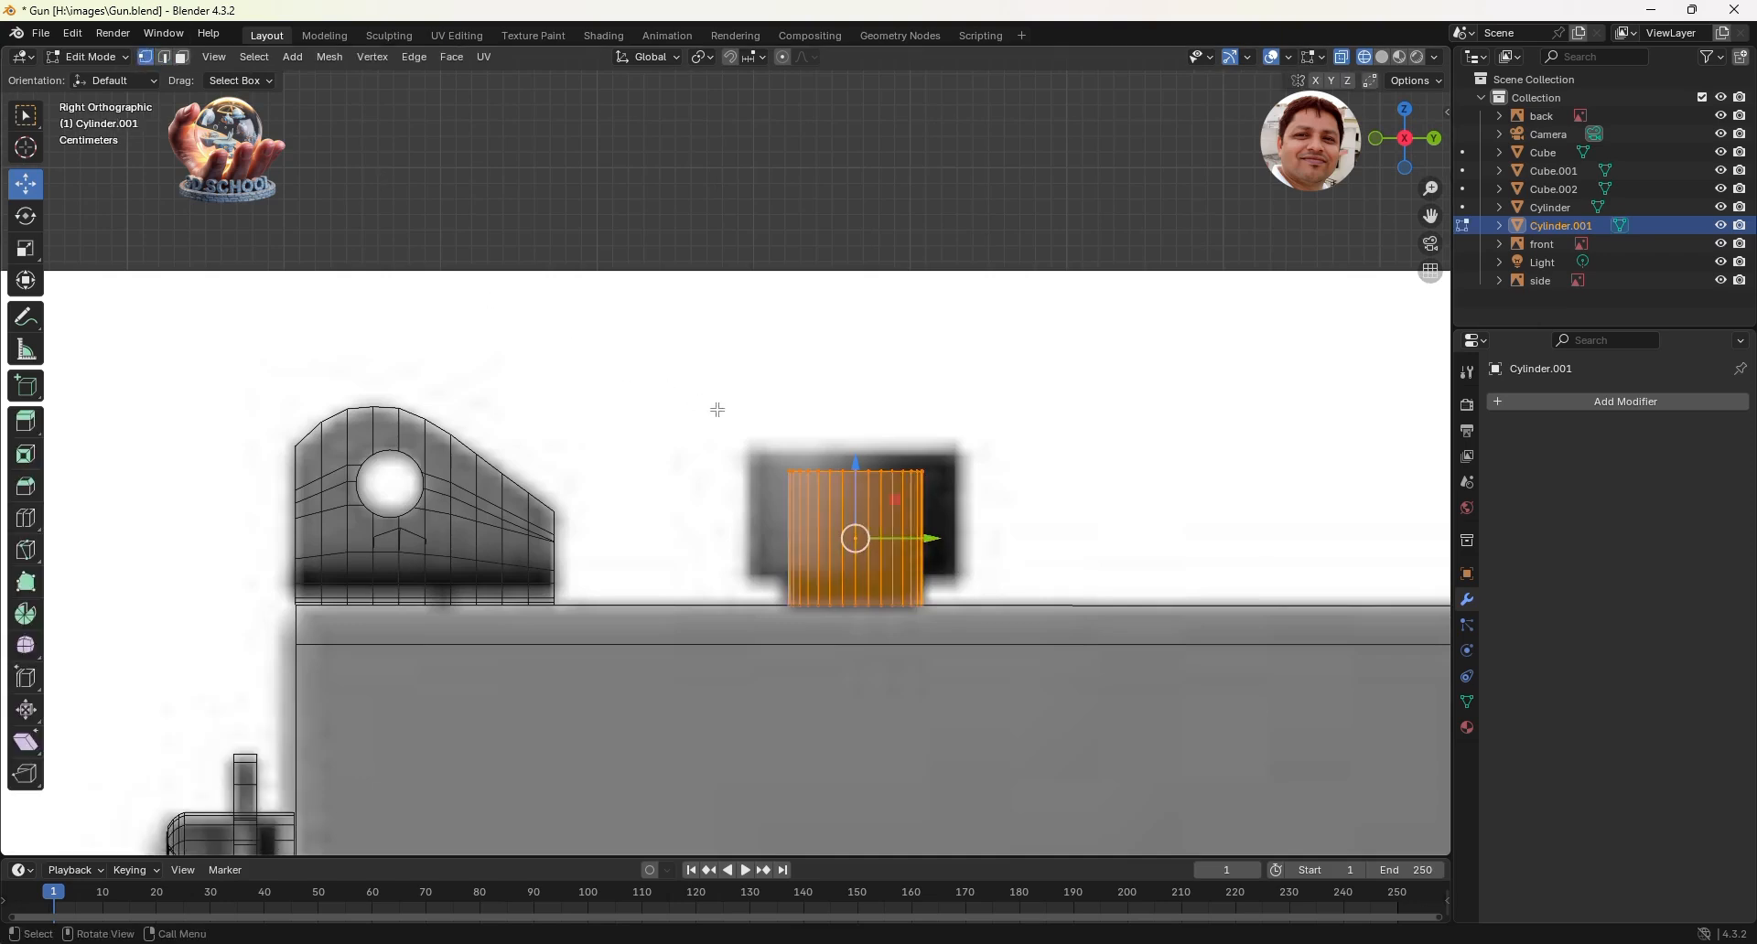
left_click_drag(705, 395, 997, 497)
left_click_drag(855, 400, 829, 506)
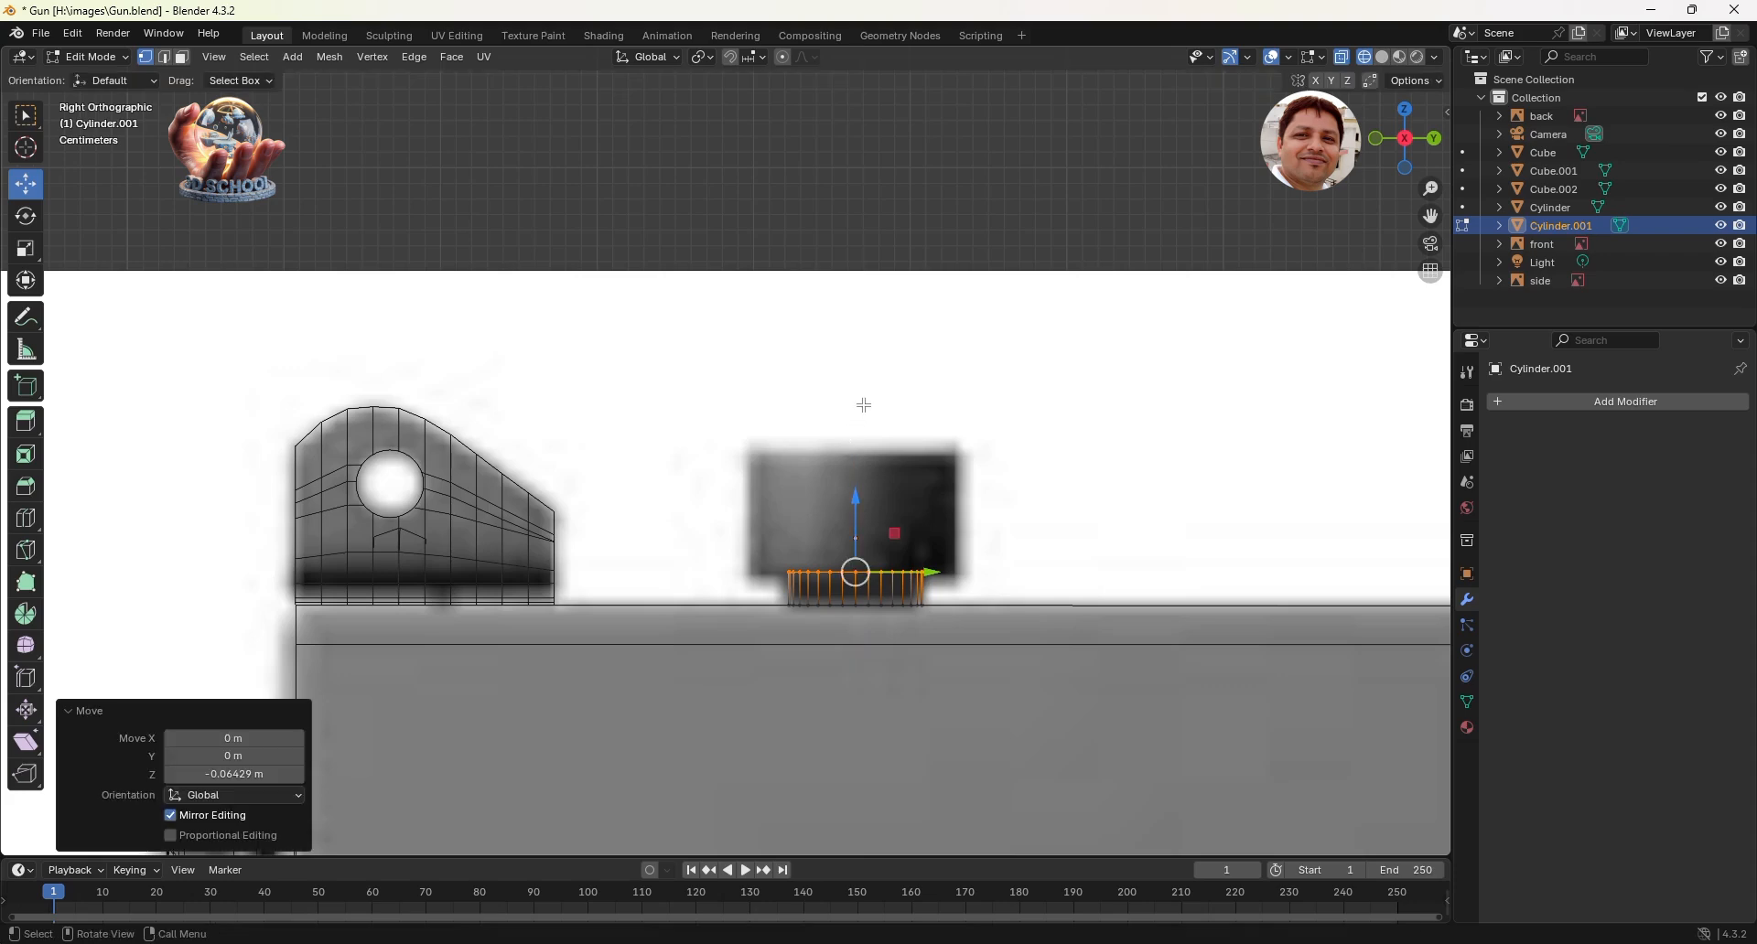
Step: Switch to solid shading and delete the top and bottom cap faces of the shortened cylinder, leaving an open ring
middle_click_drag(863, 404, 818, 492)
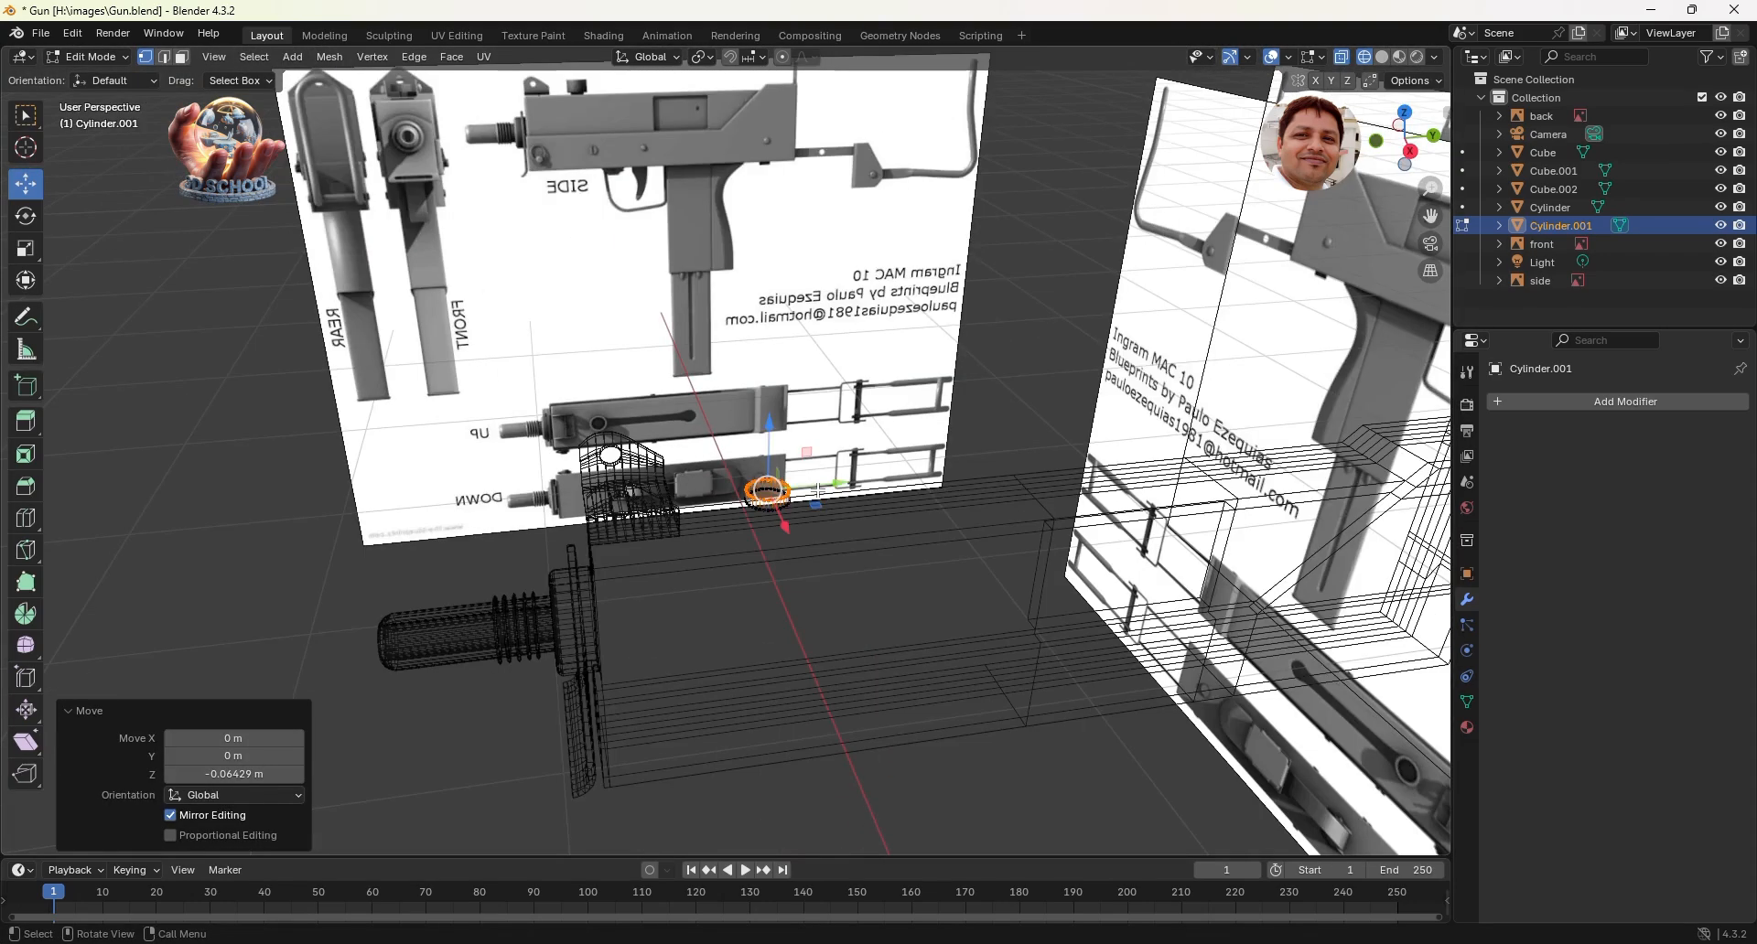
key("z")
left_click(704, 487)
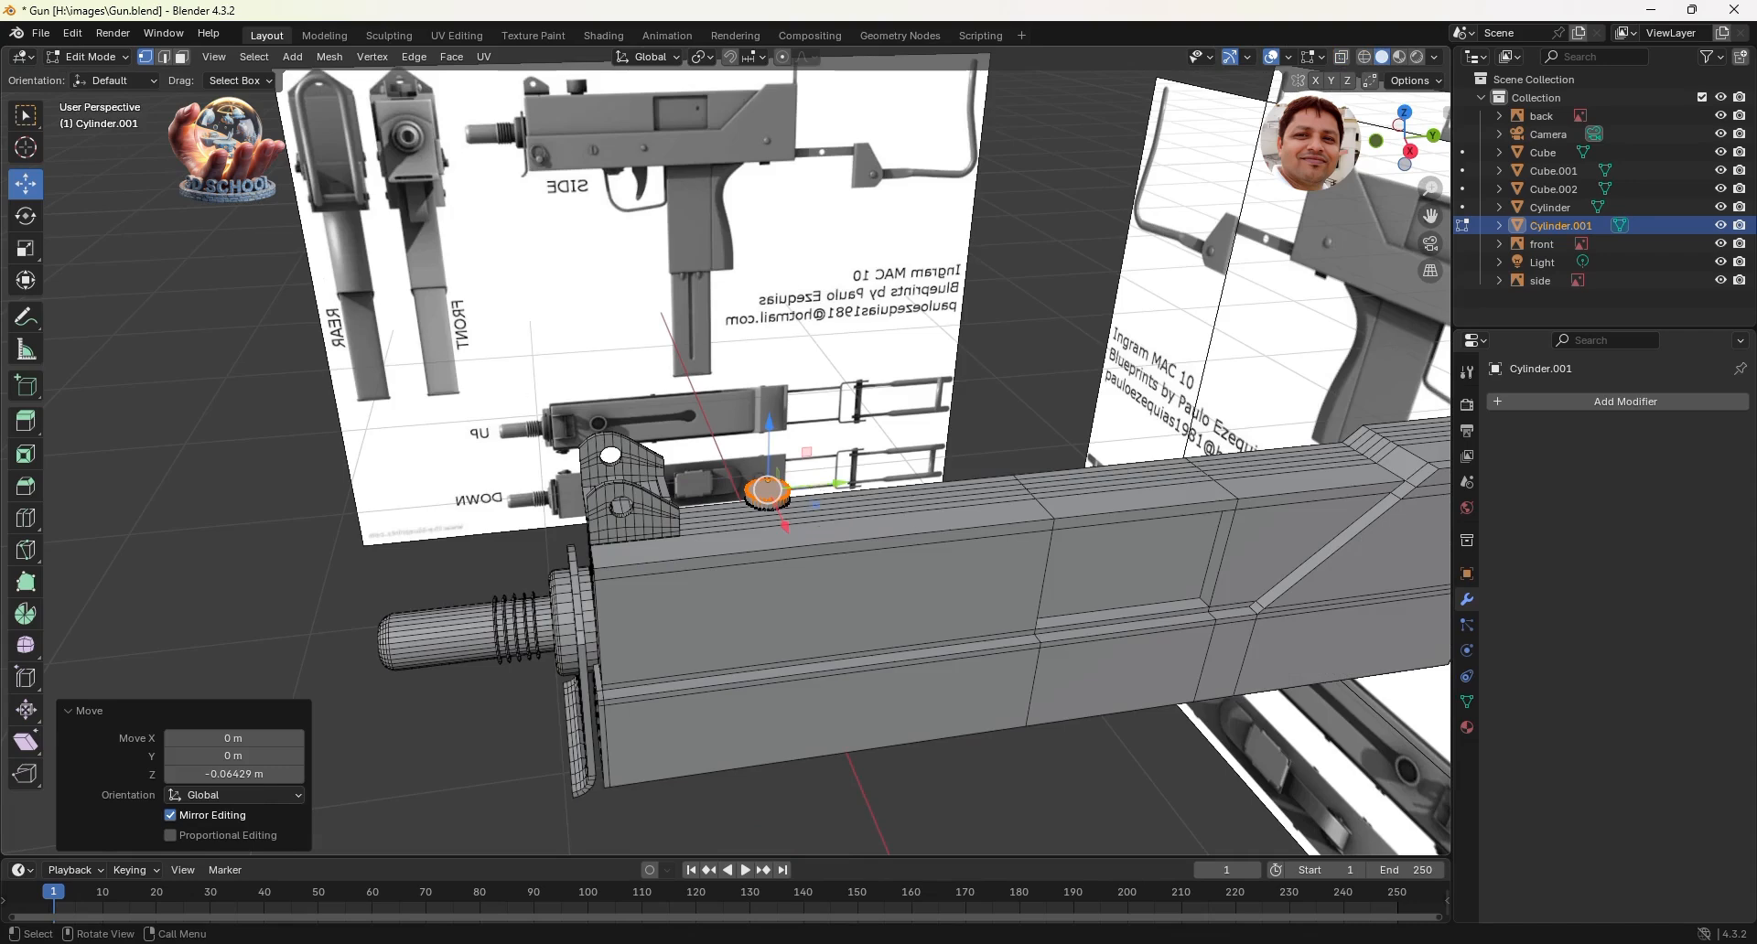
left_click(186, 56)
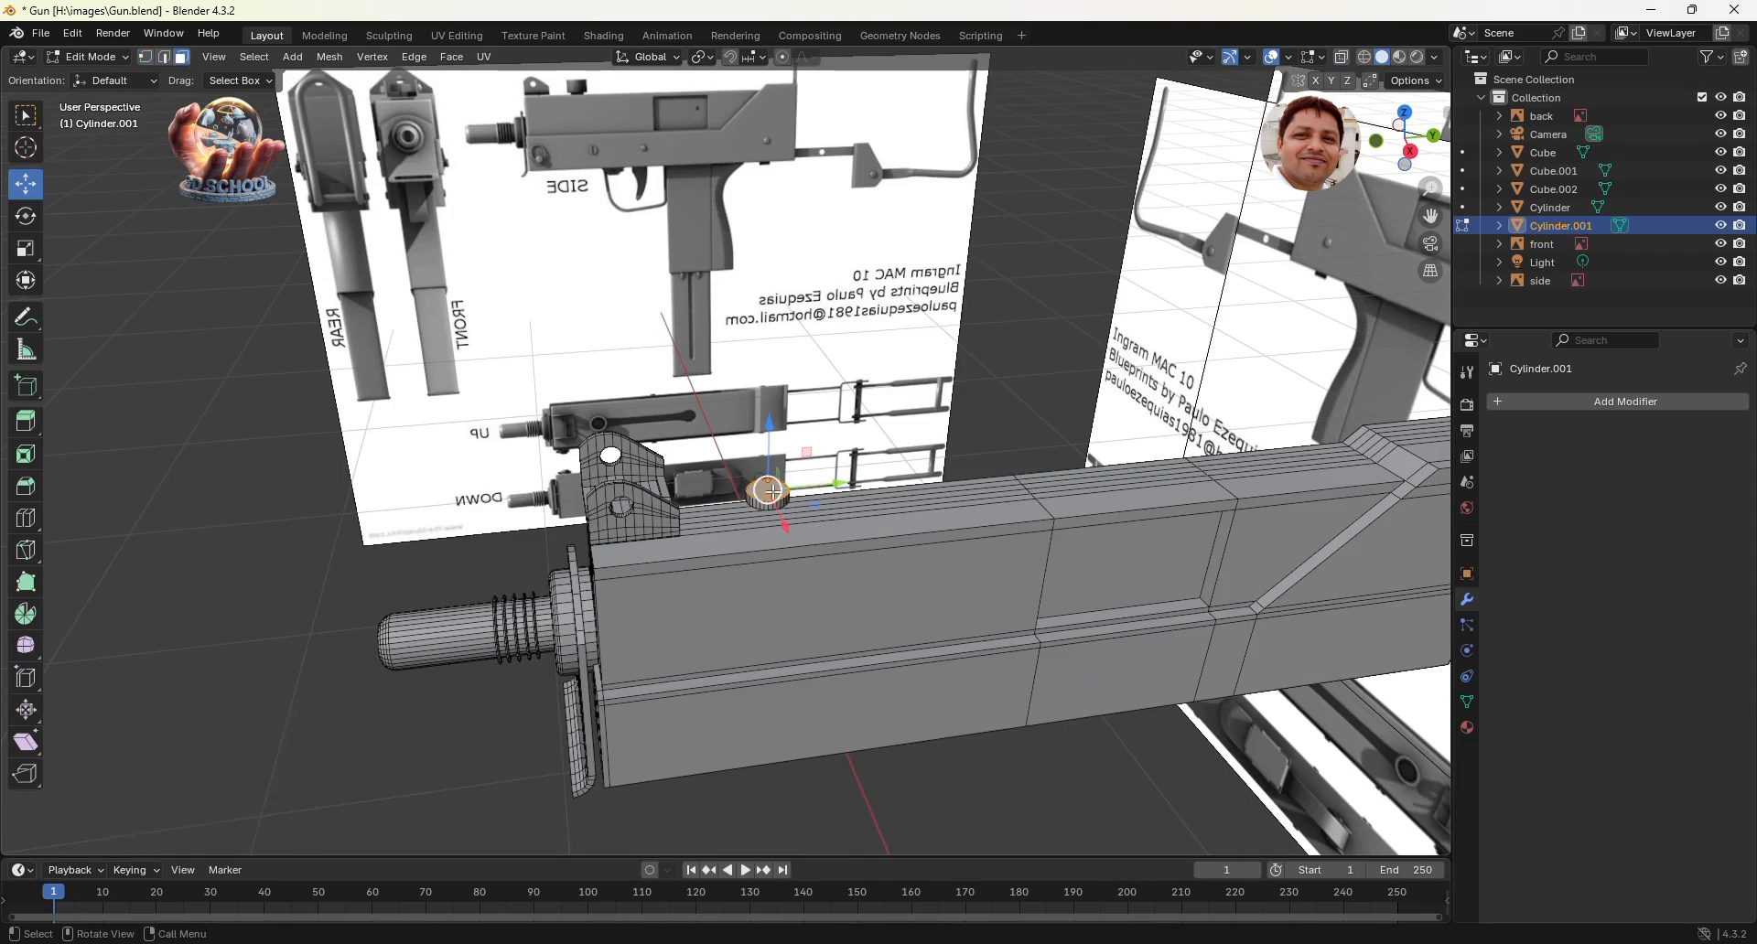
scroll(772, 491, "up", 1)
scroll(772, 492, "up", 1)
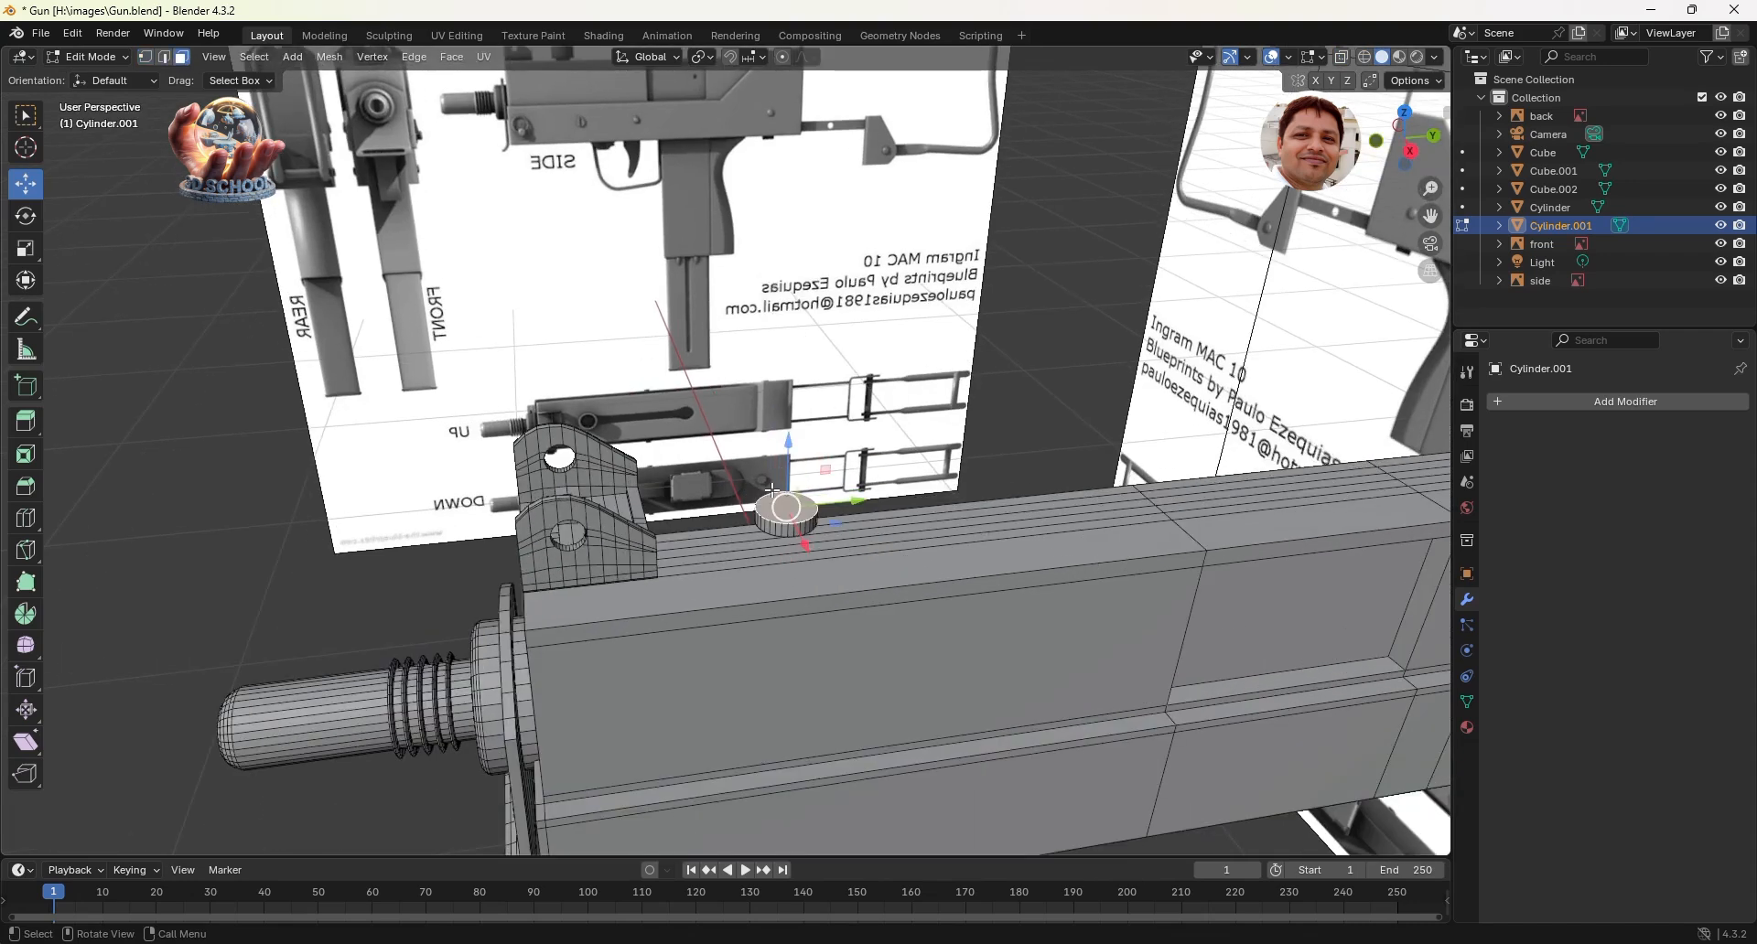
scroll(772, 491, "up", 1)
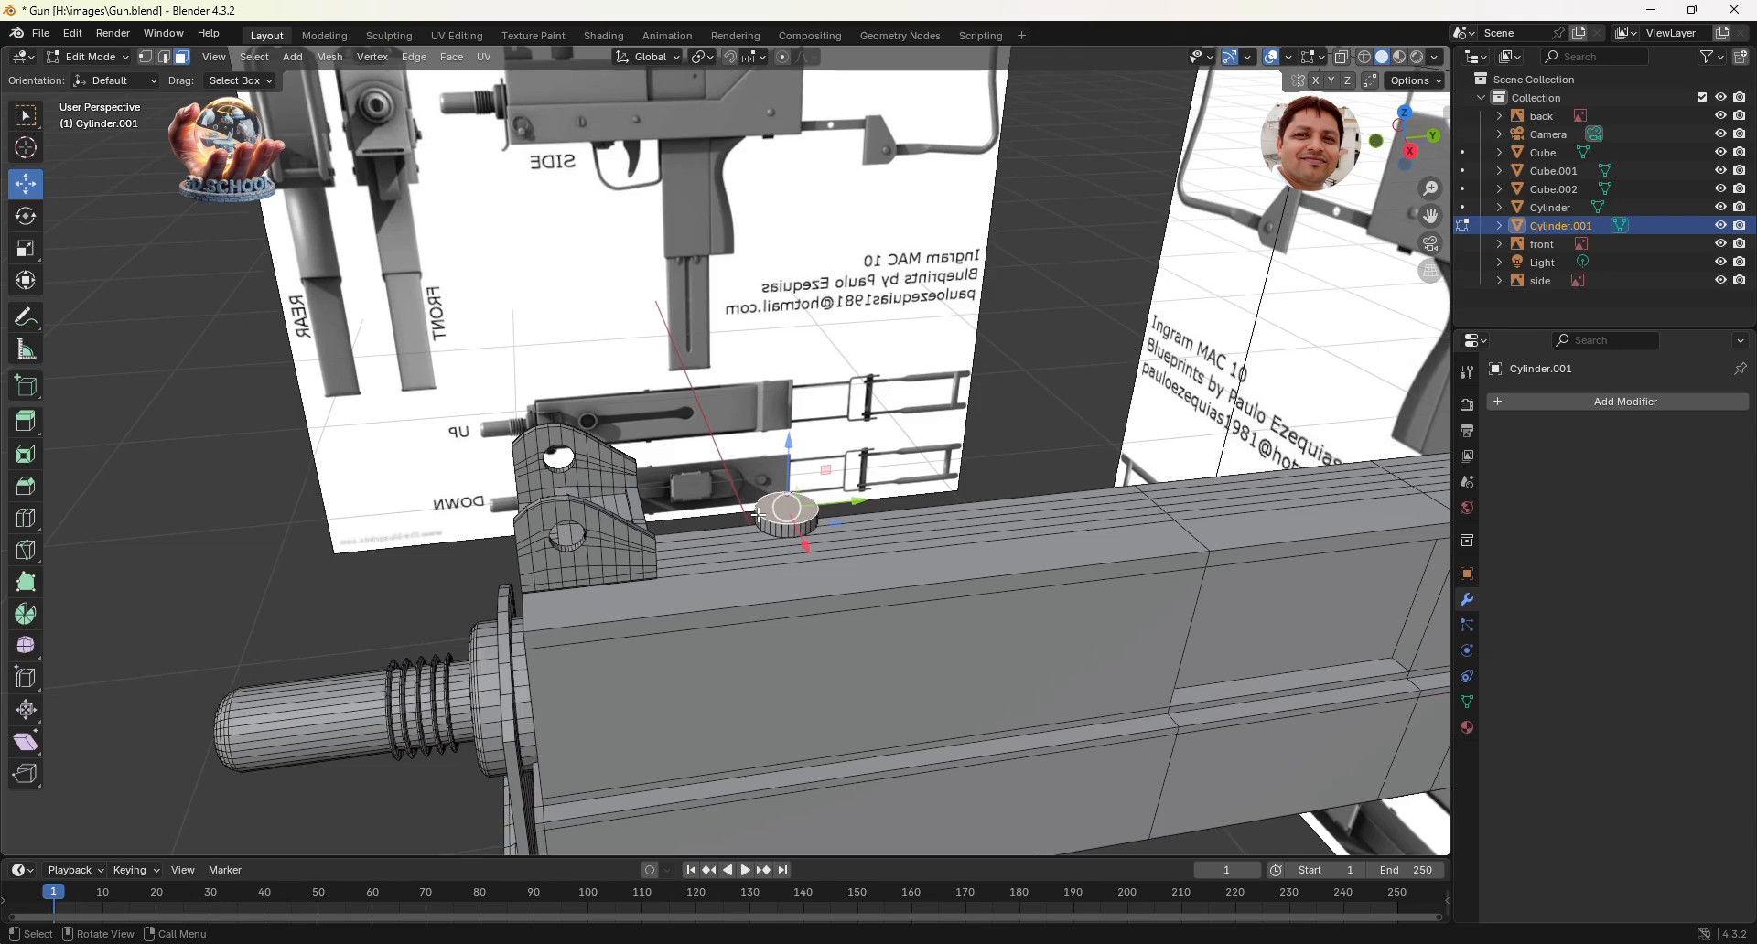
right_click(759, 517)
left_click(787, 519)
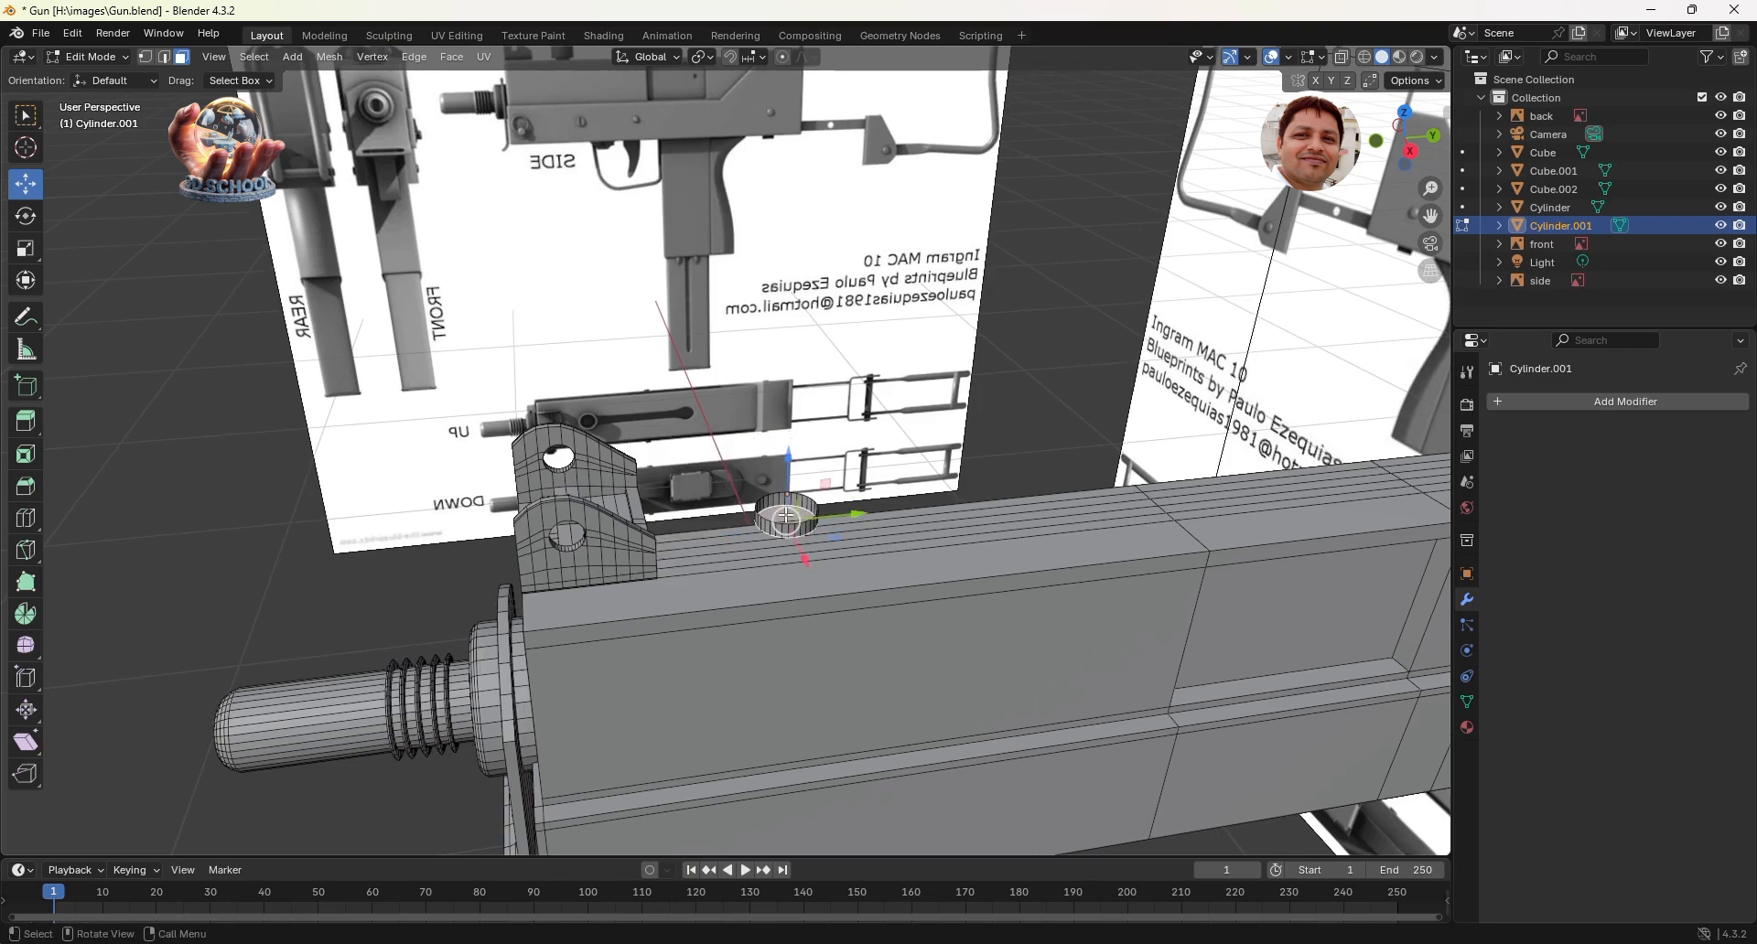
key("x")
left_click(785, 520)
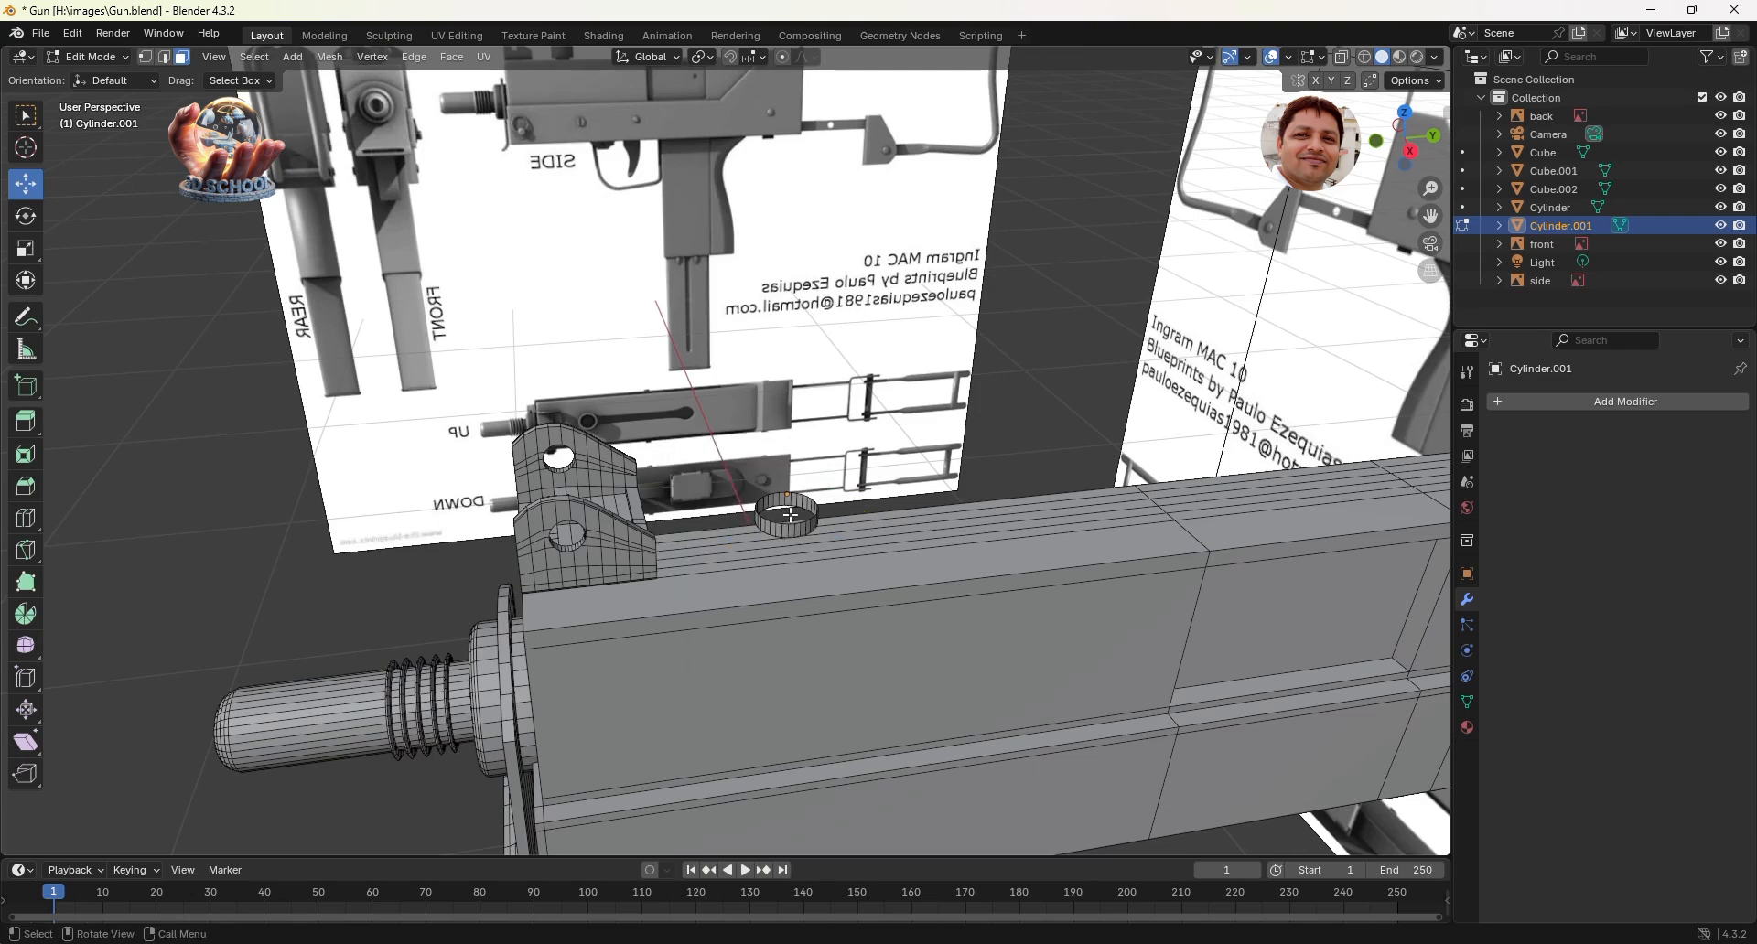
Step: Extrude the ring's top edge loop in place and scale it outward by 1.527 to the width of the reference knob
scroll(788, 534, "up", 8)
left_click(164, 58)
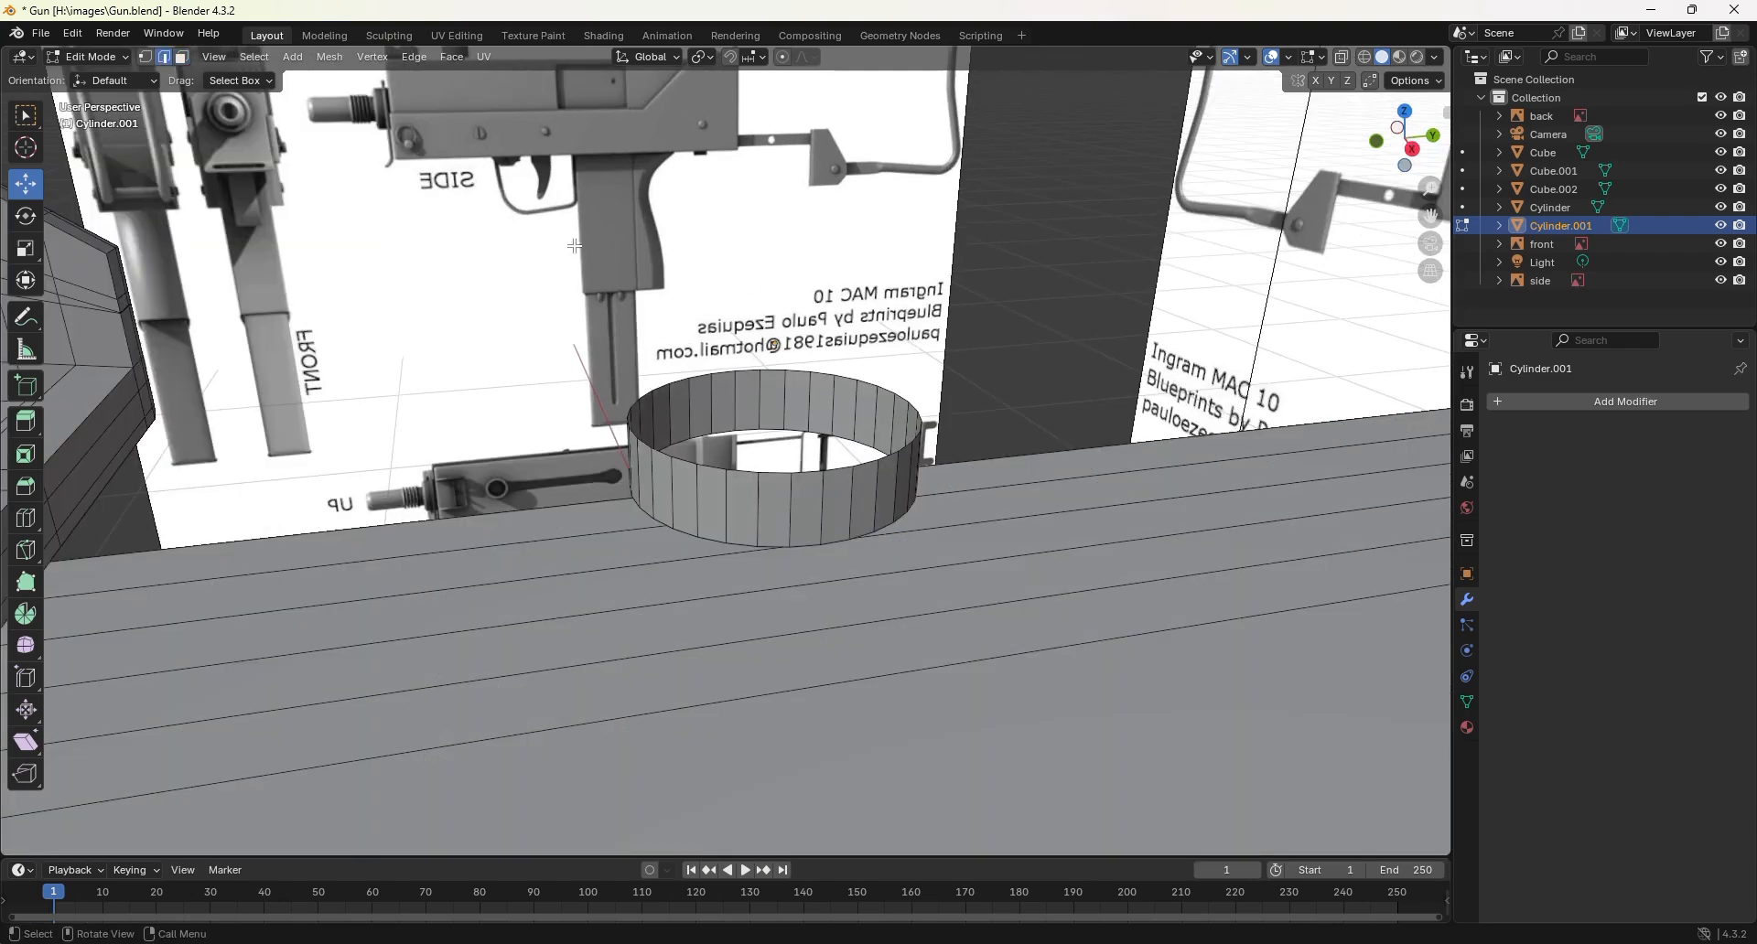
left_click(817, 375, "alt")
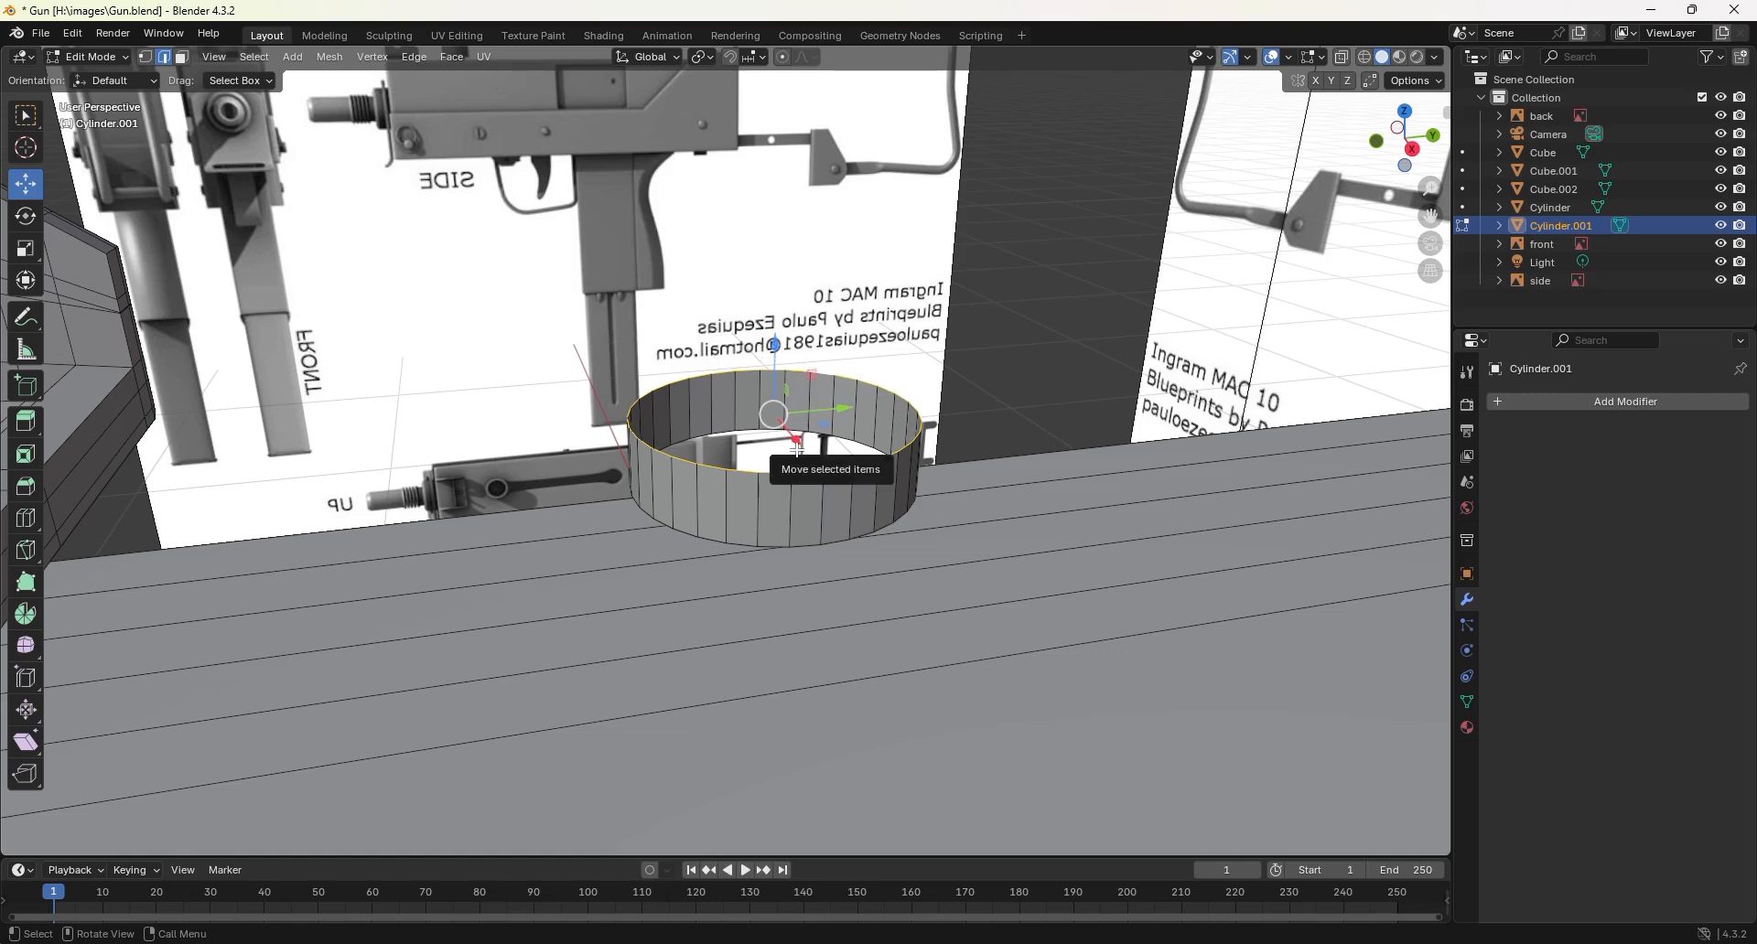
key("KP_3")
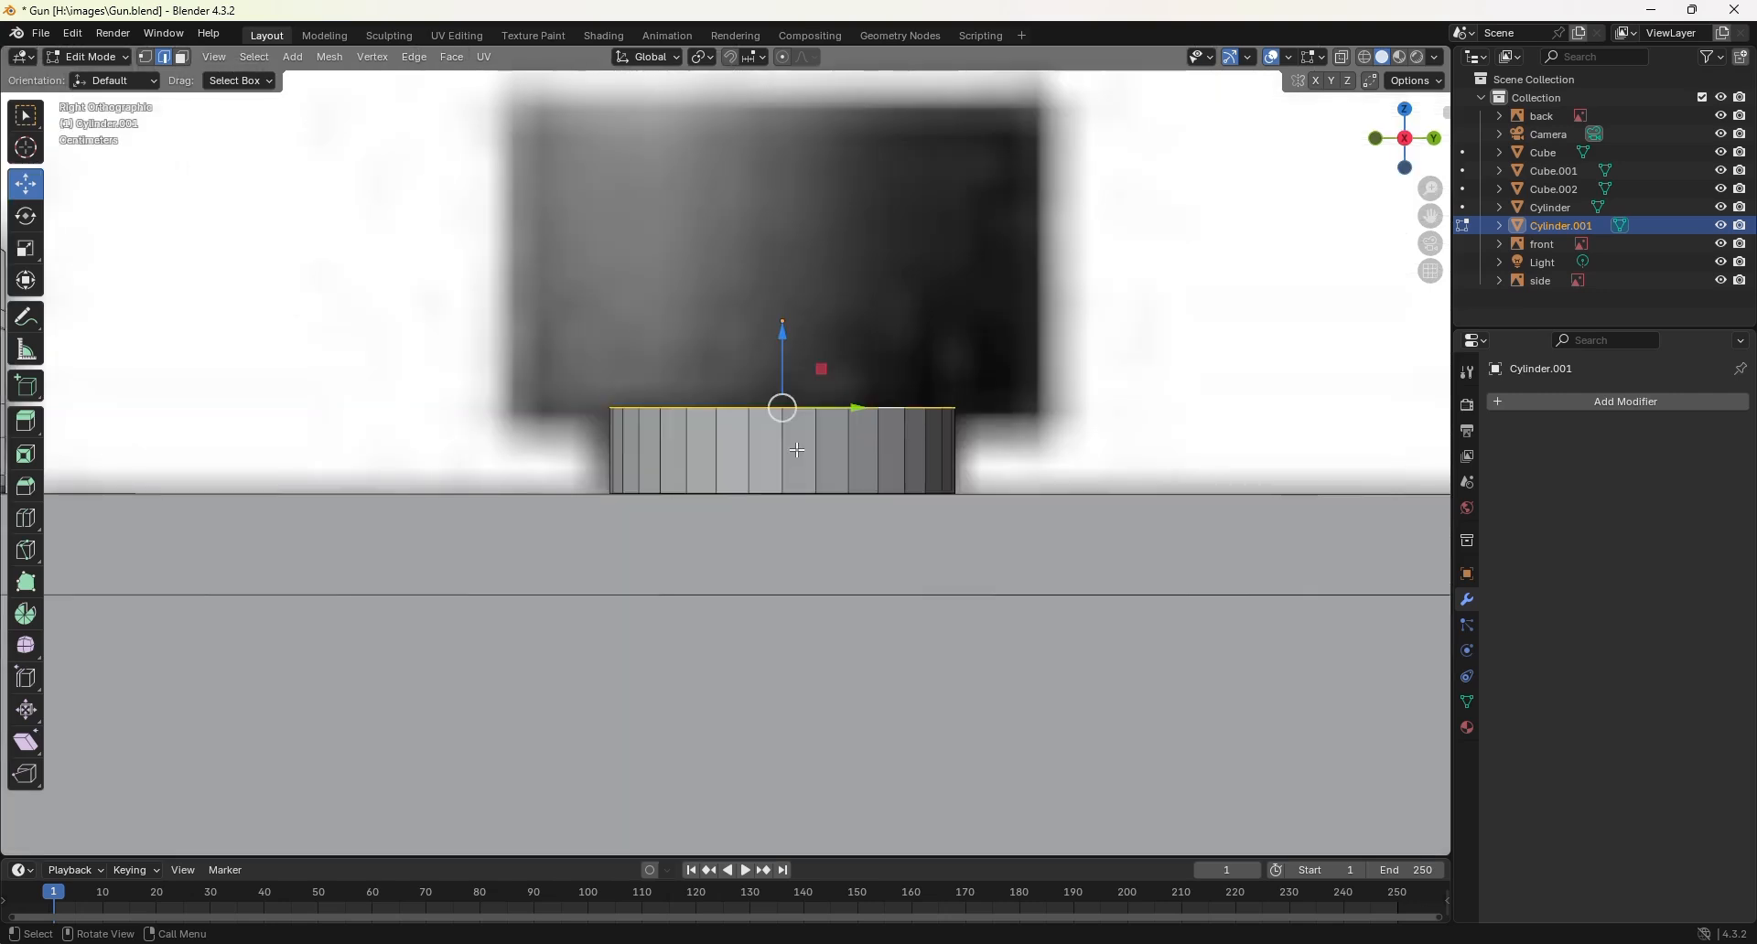
key("g")
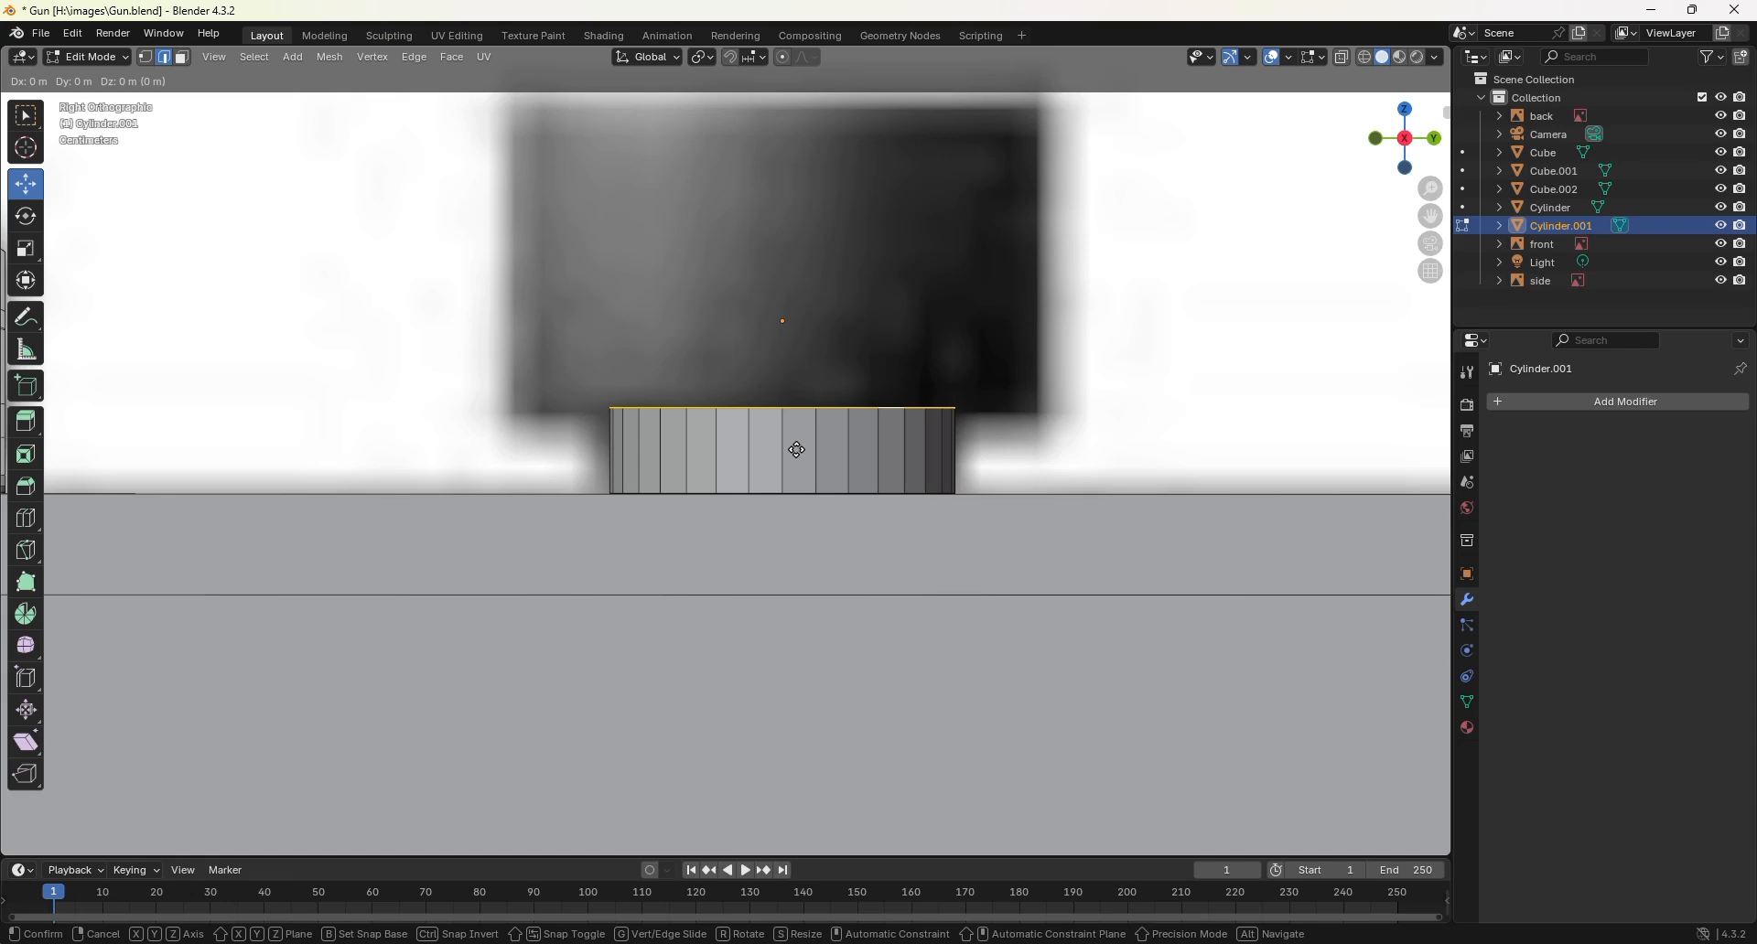
left_click(796, 450)
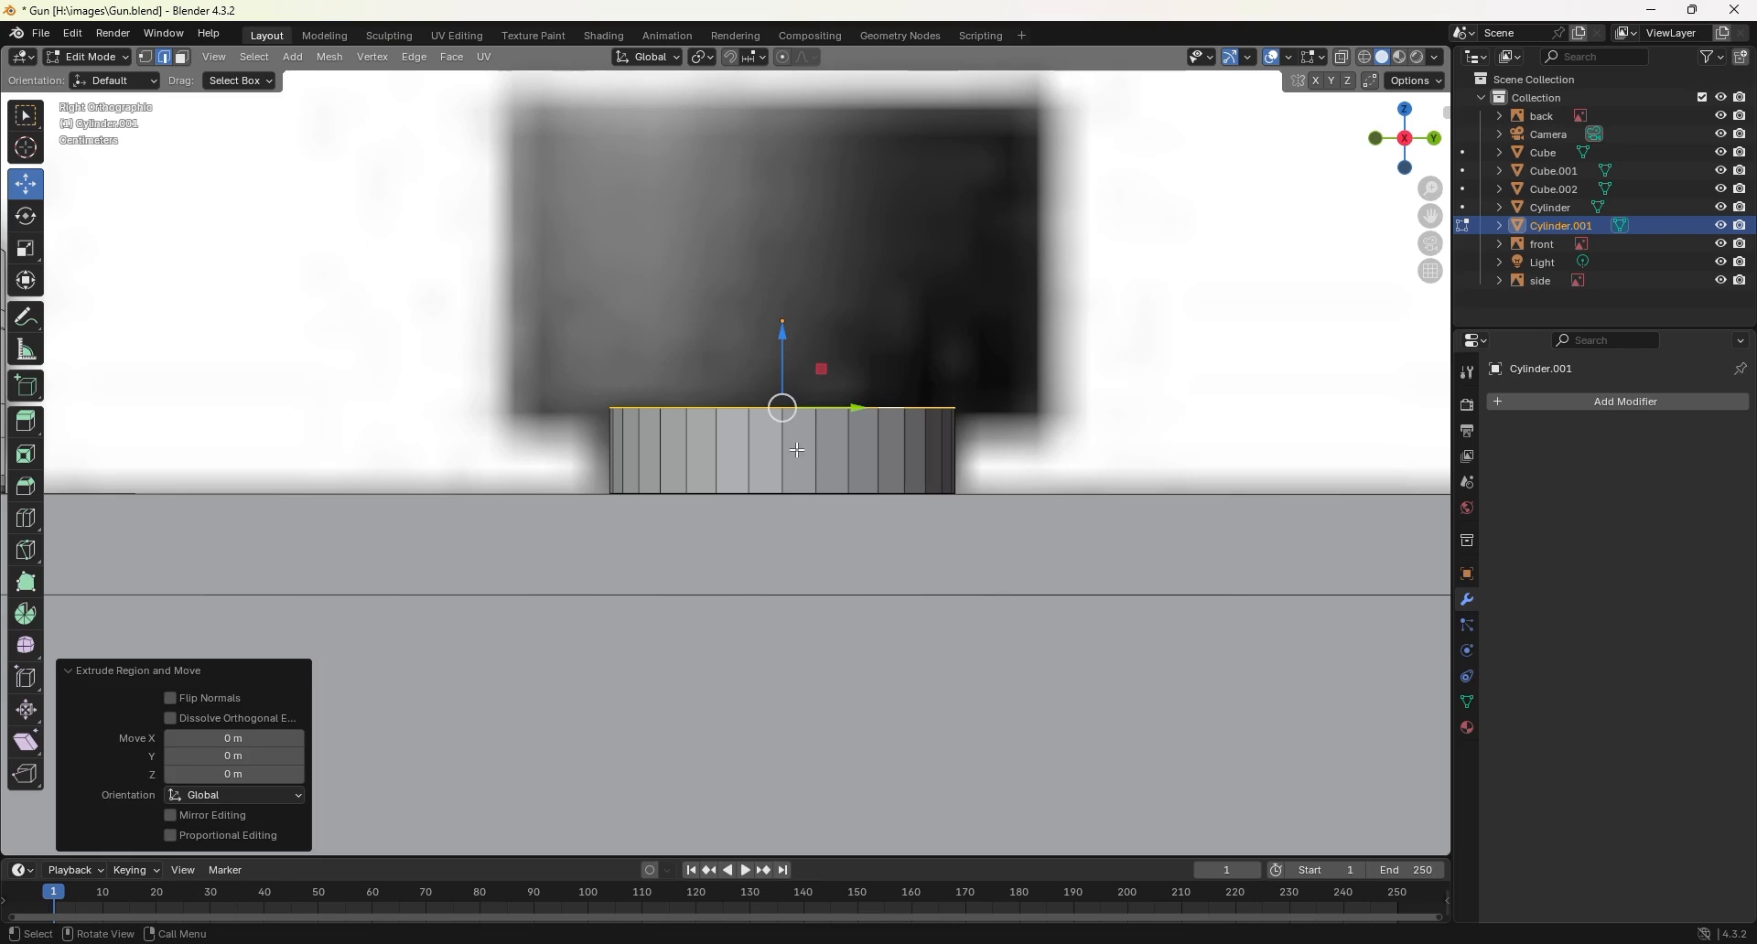
key("s")
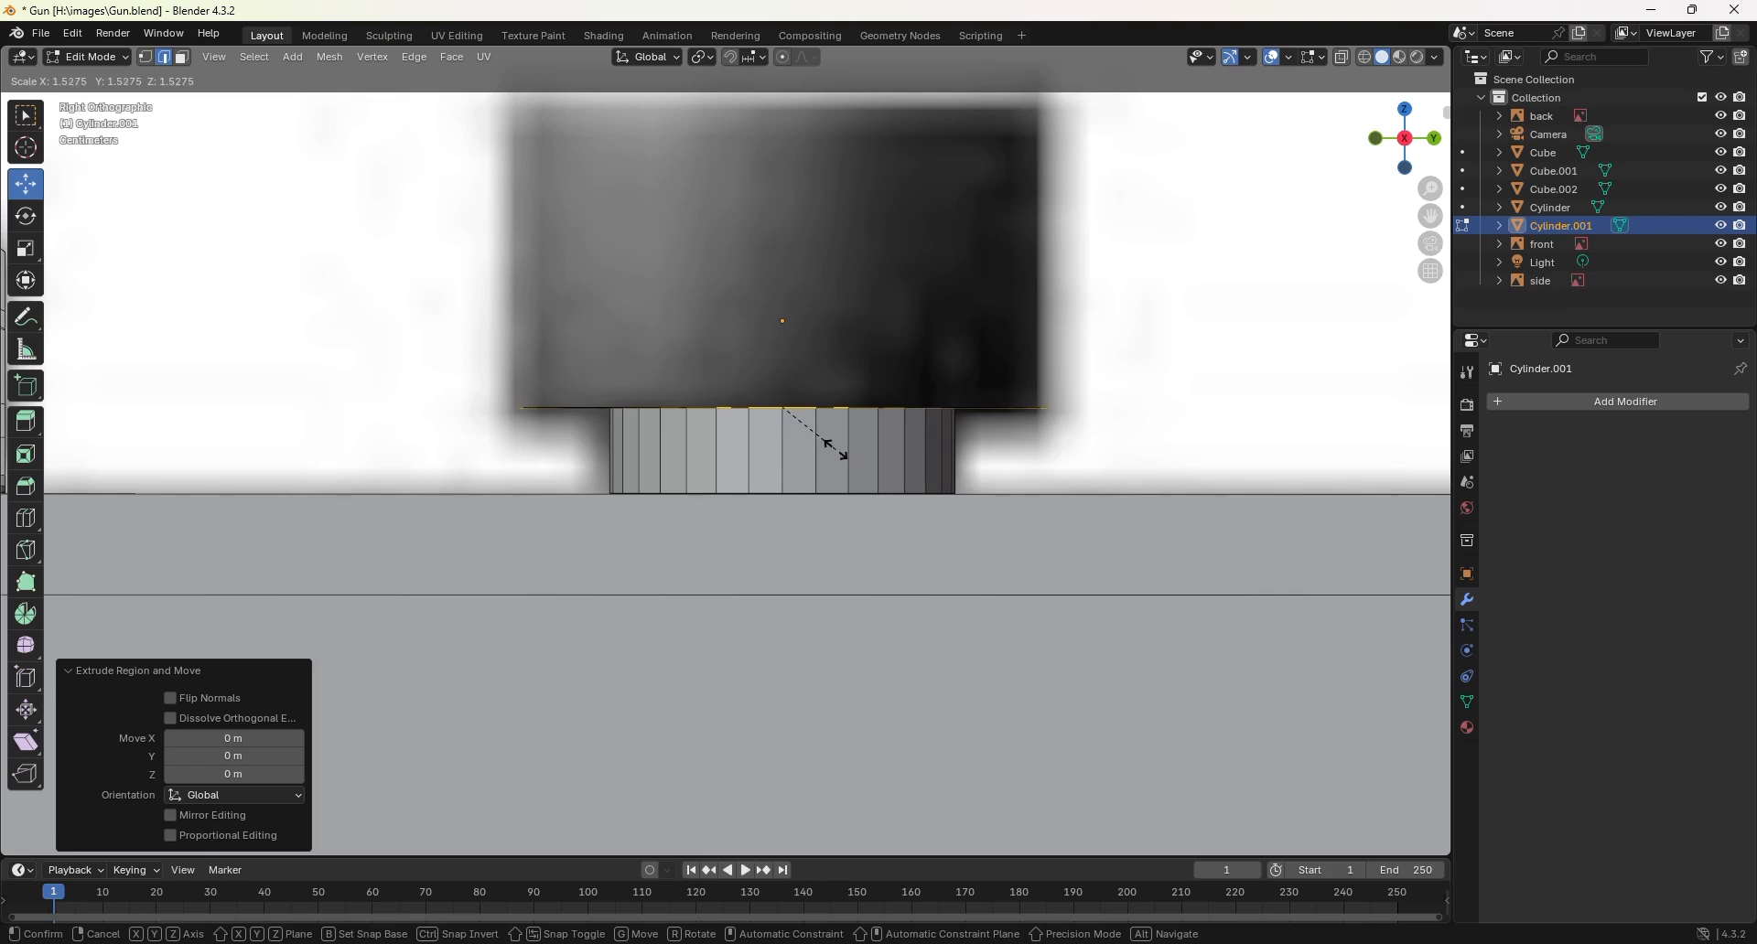
left_click(836, 450)
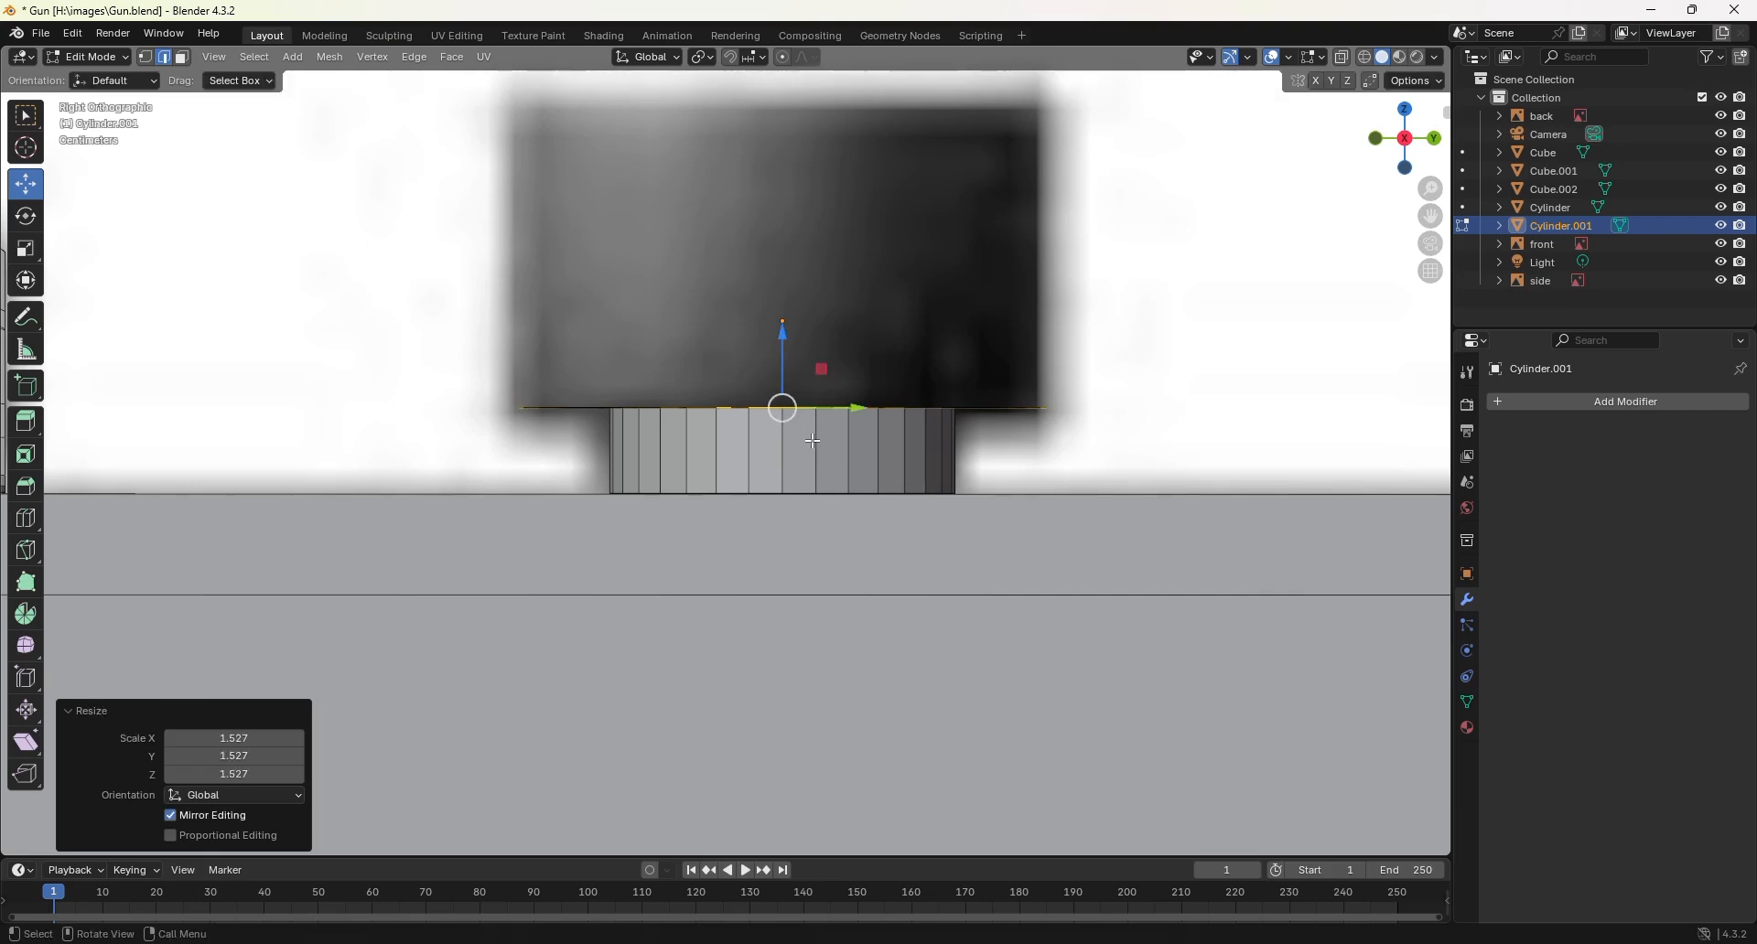
Step: In right view, extrude the widened outer edge loop about 0.074 m up along Z to the top of the reference knob
mouse_move(613, 367)
middle_mouse_down()
mouse_move(667, 422)
mouse_move(606, 398)
middle_mouse_up()
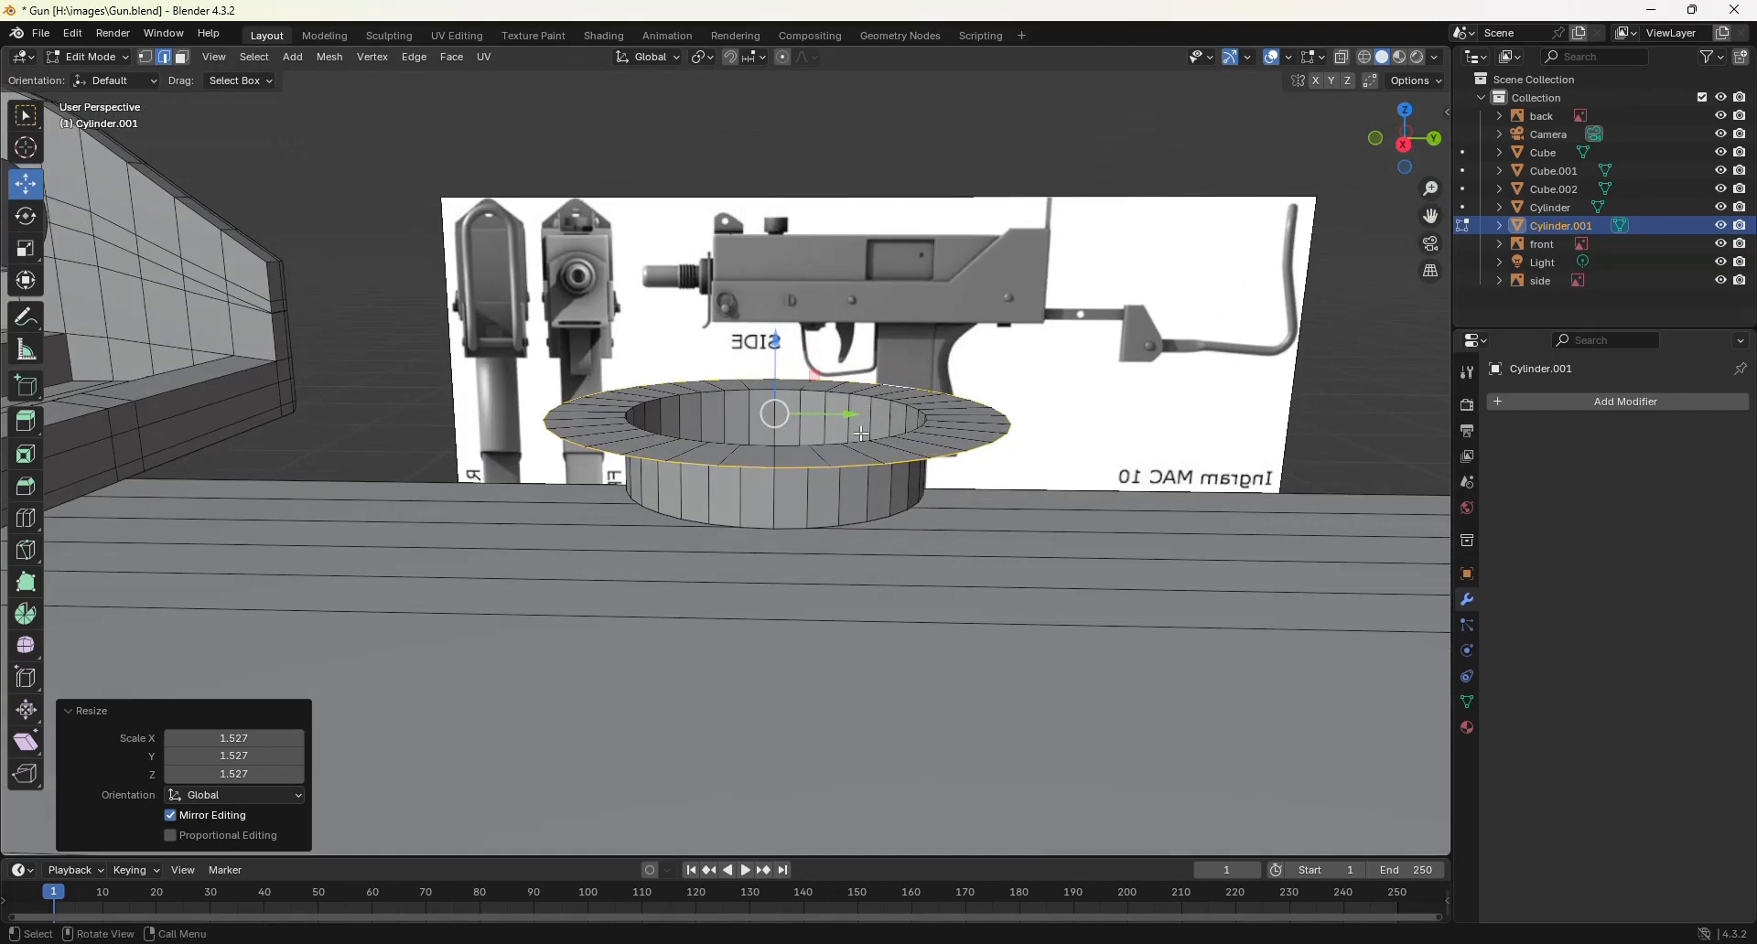
key("KP_3")
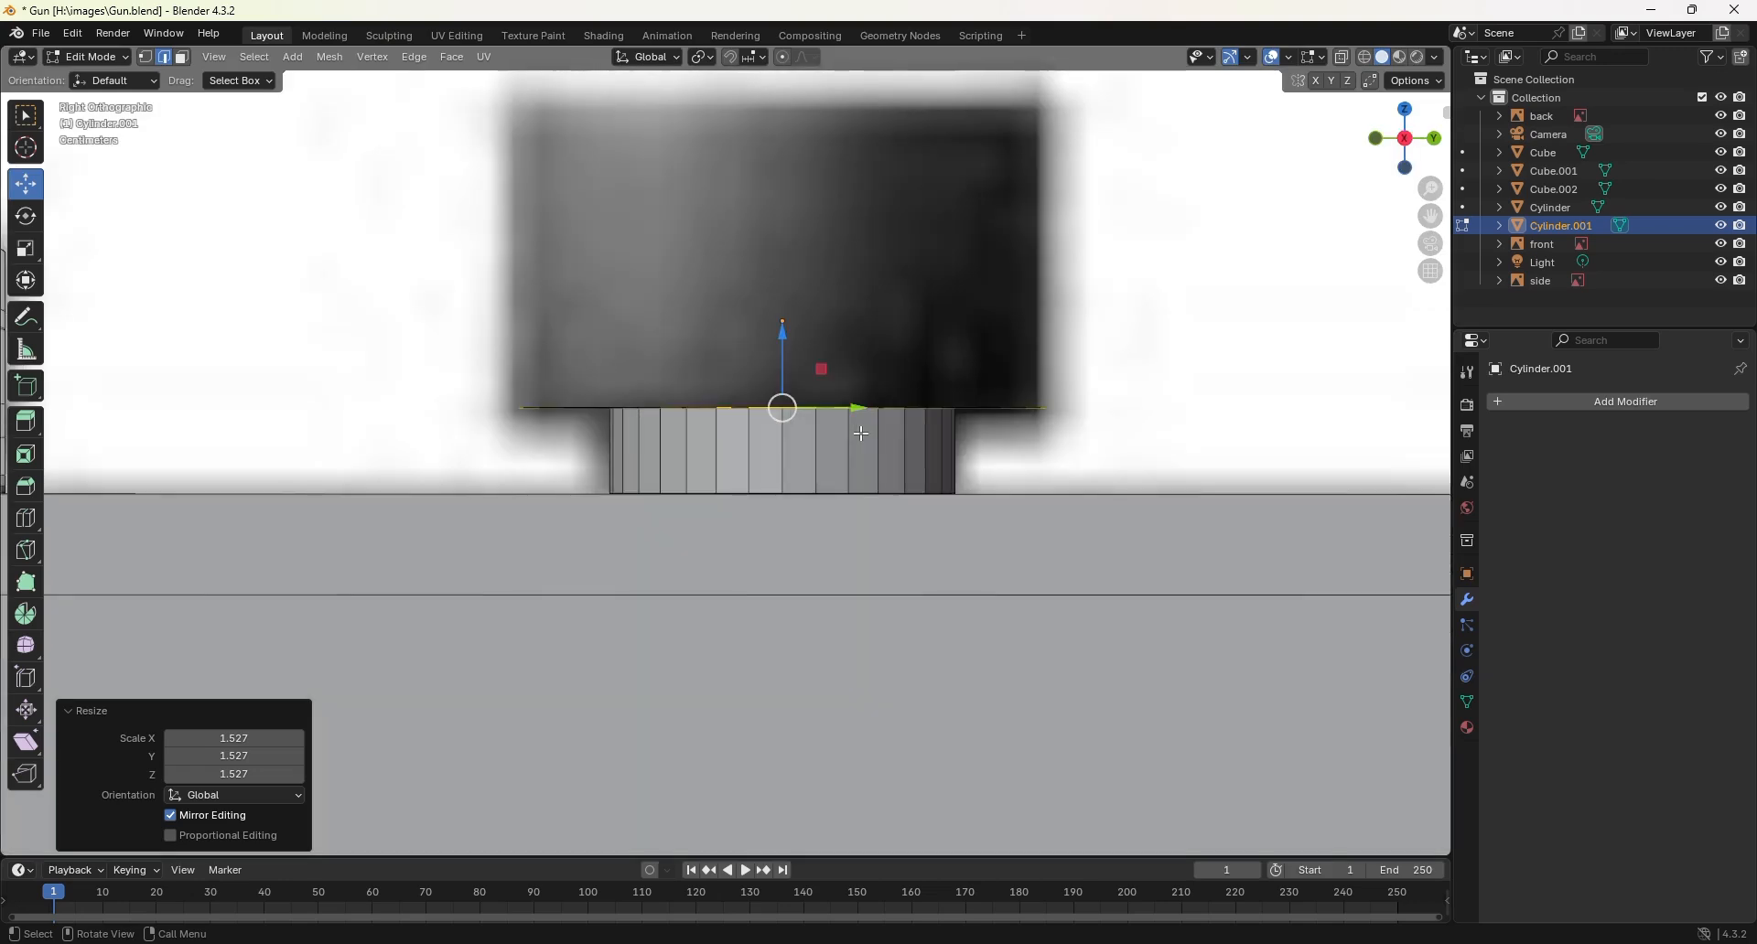
key("g")
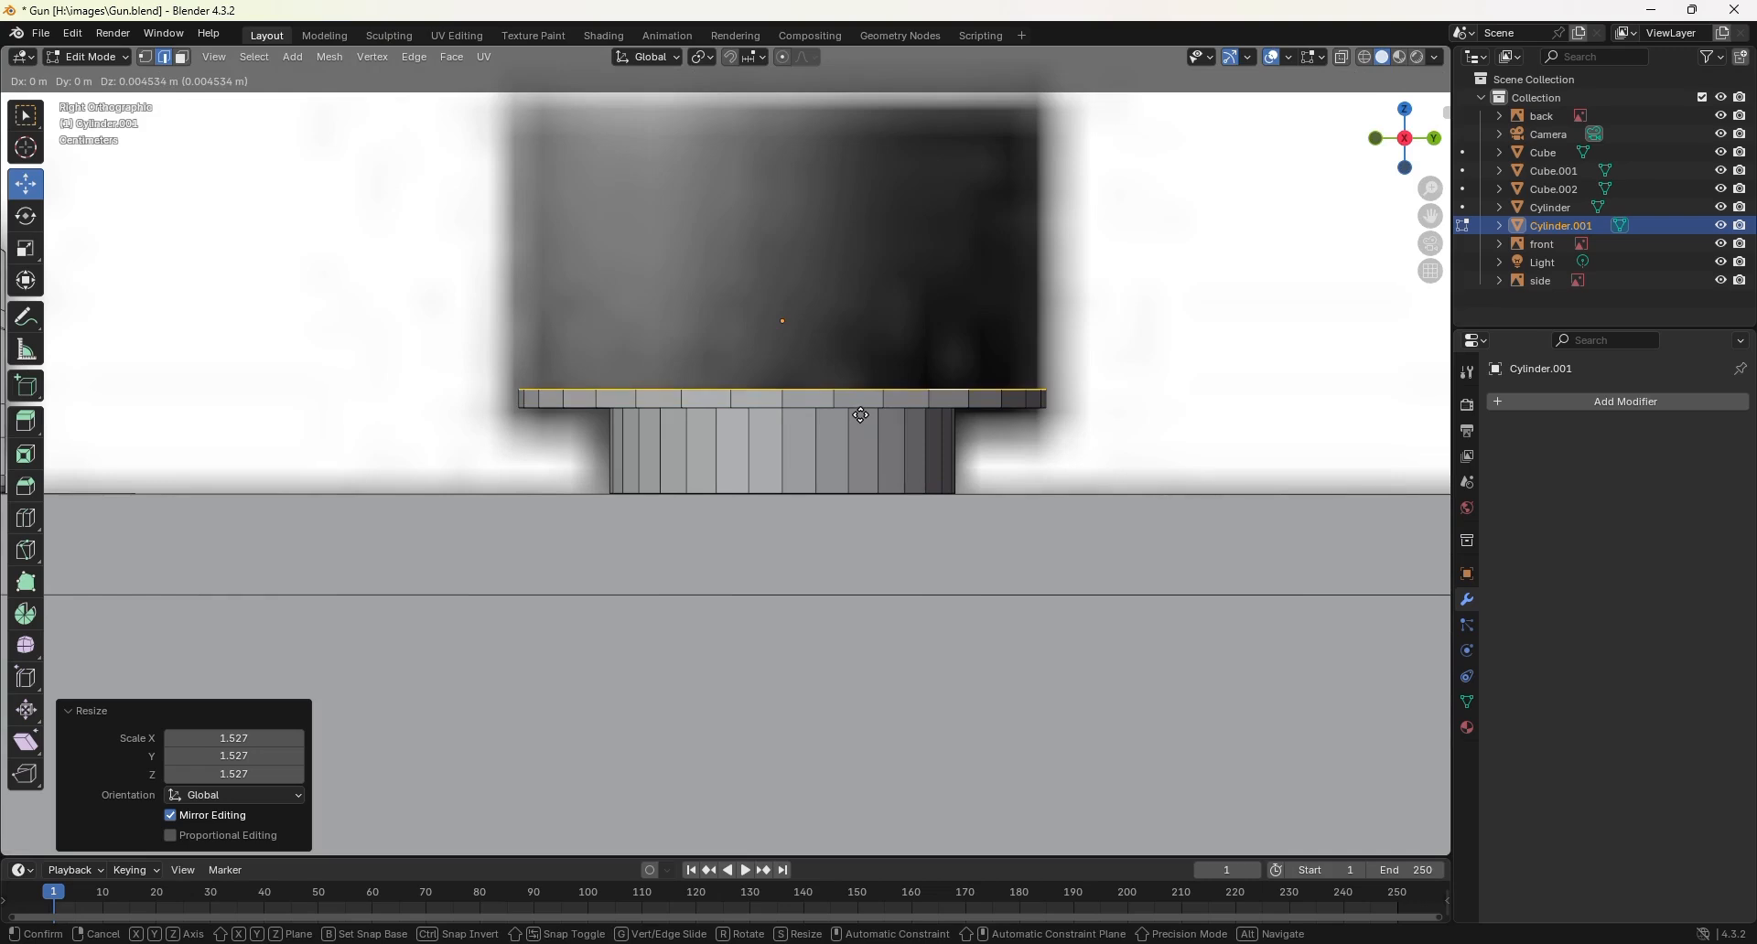
key("z")
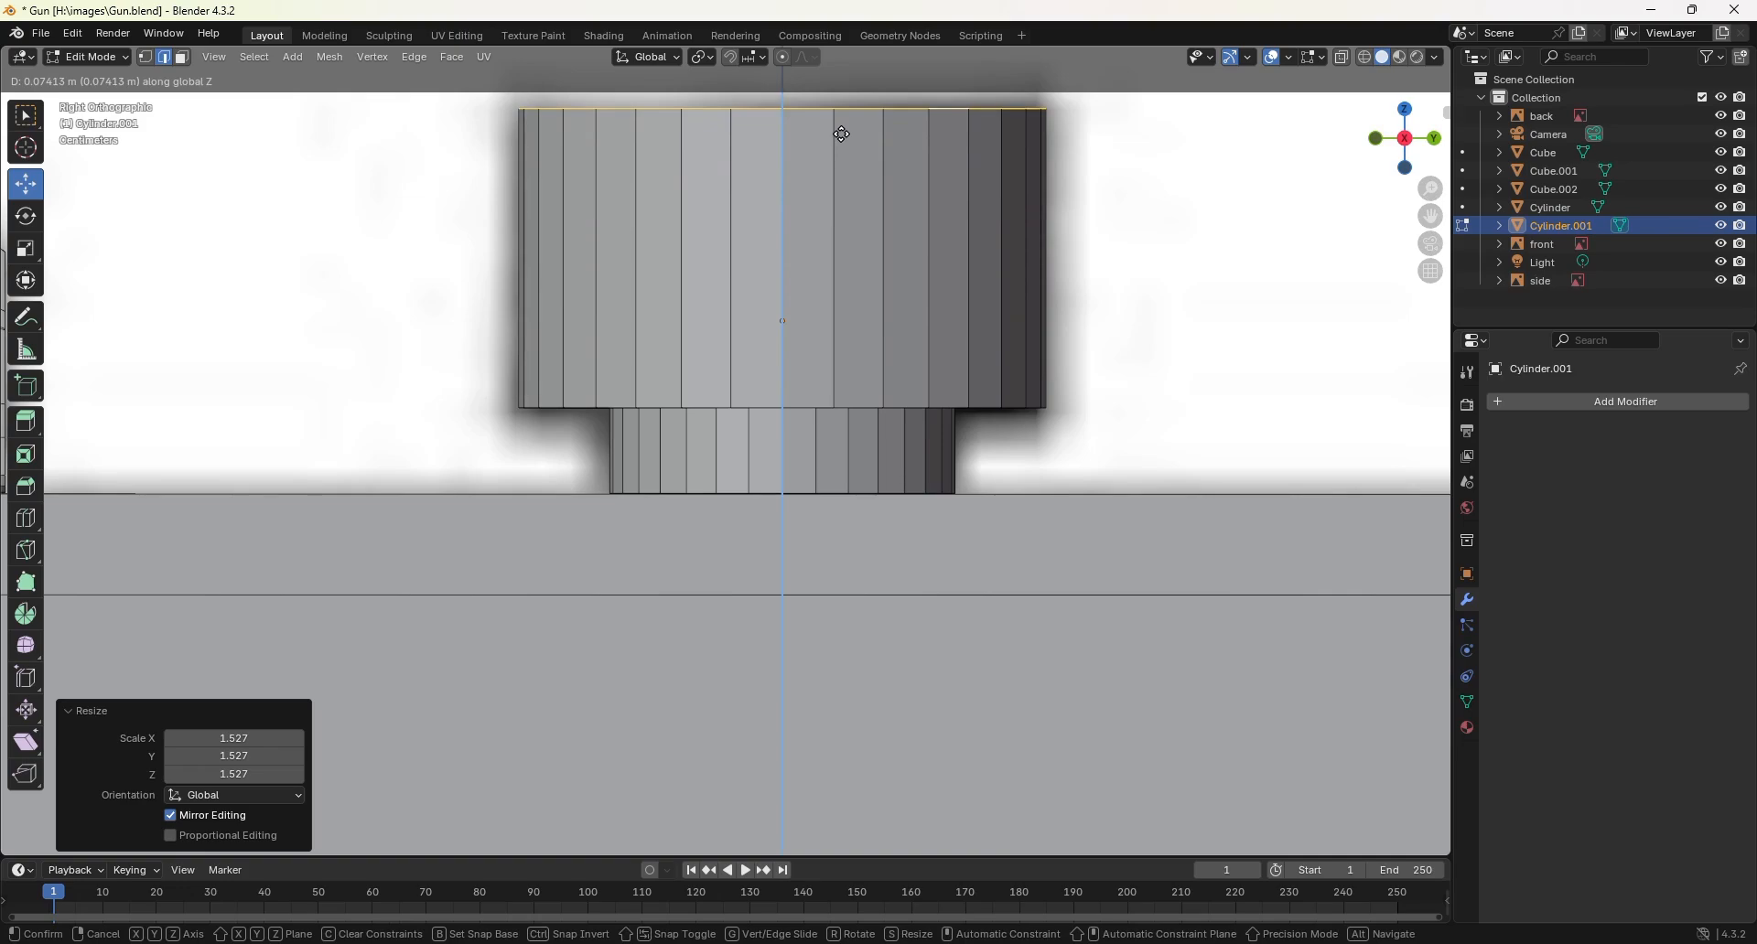
left_click(842, 135)
Step: In Object Mode, add a Solidify modifier with 0.18 m thickness to the knob and open the modifier's extra actions
middle_click_drag(841, 134, 831, 485)
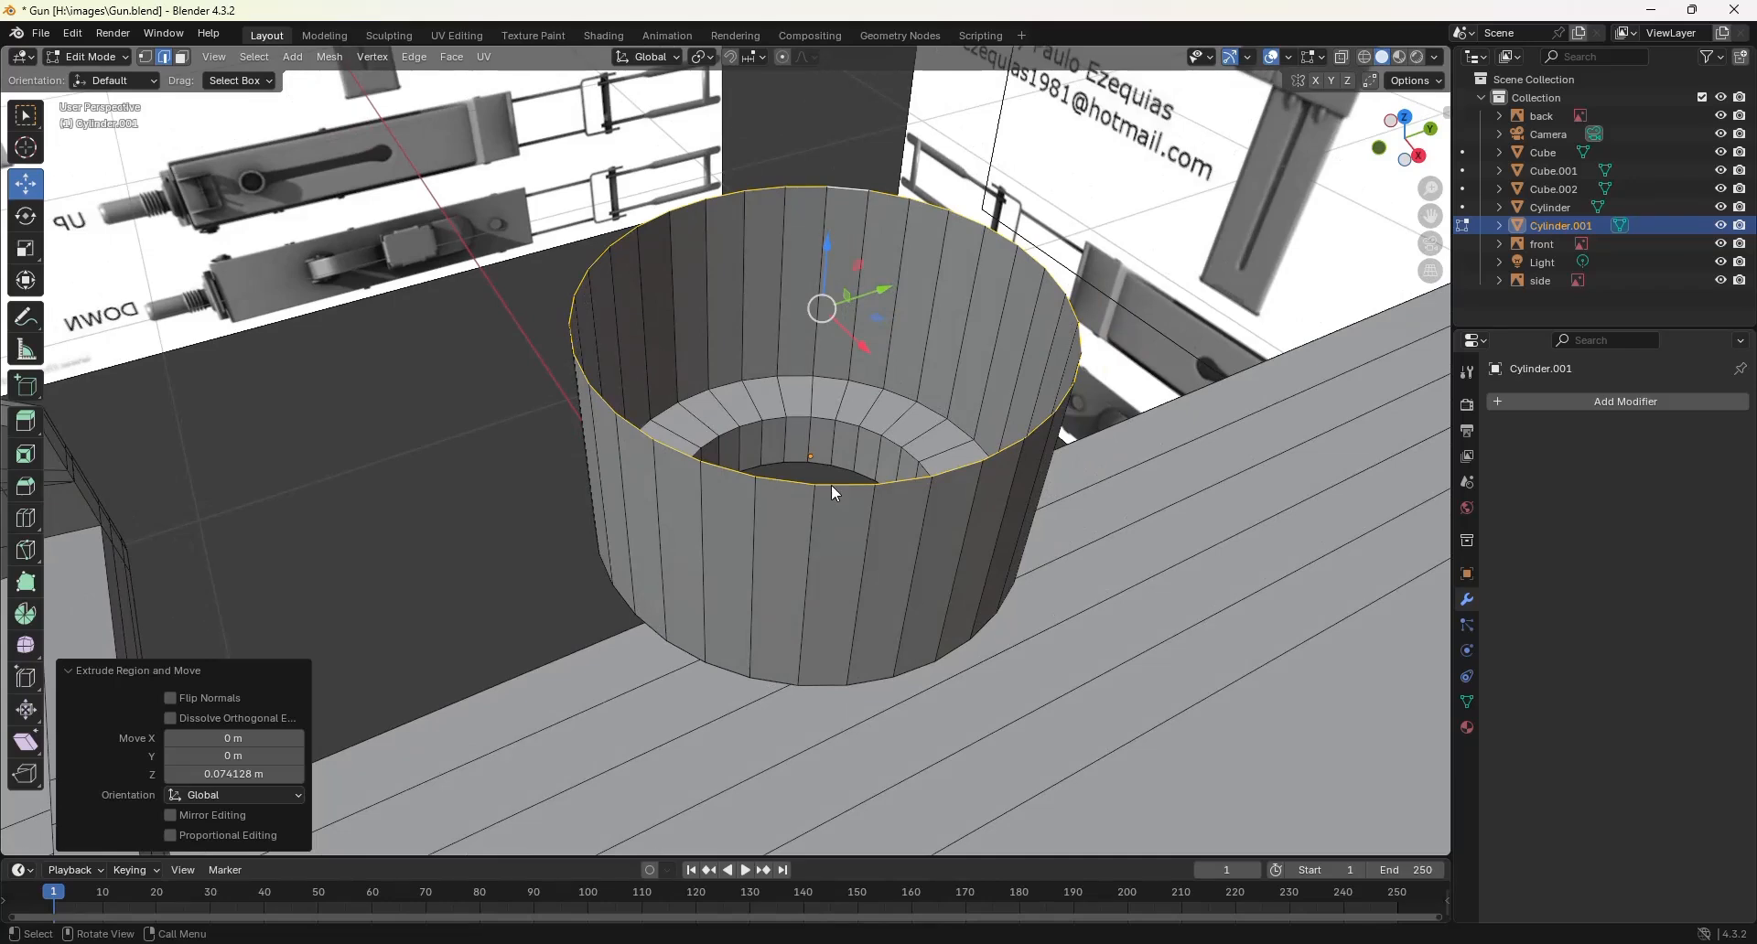
key("Tab")
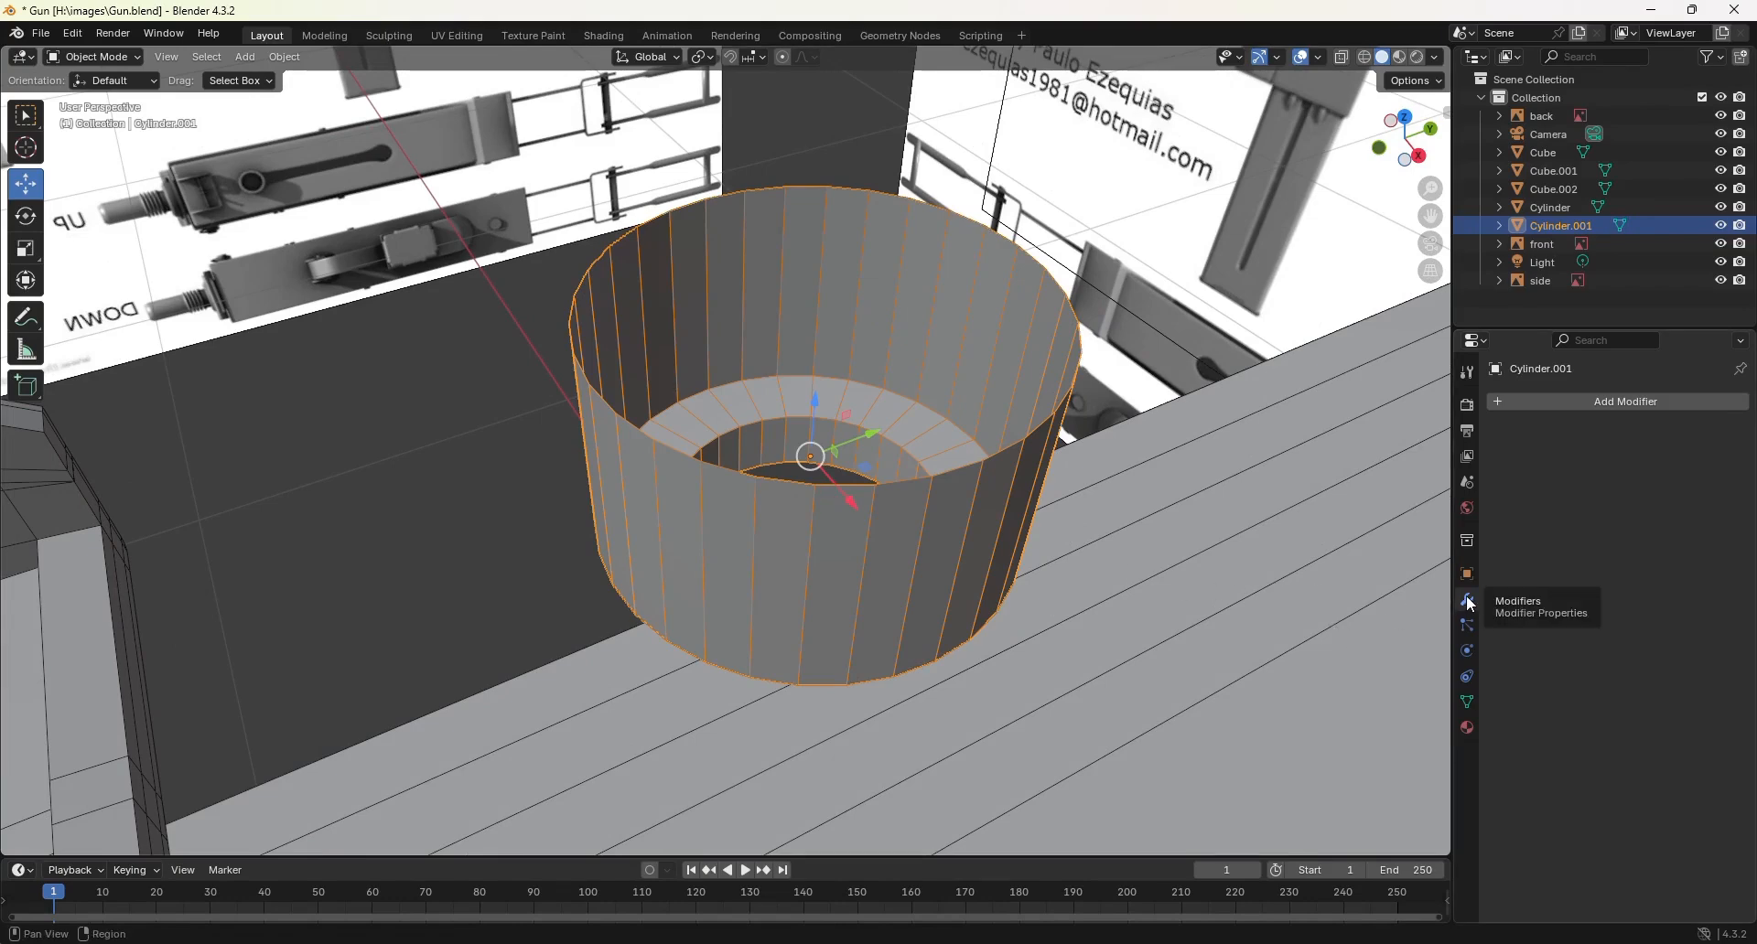
left_click(1614, 402)
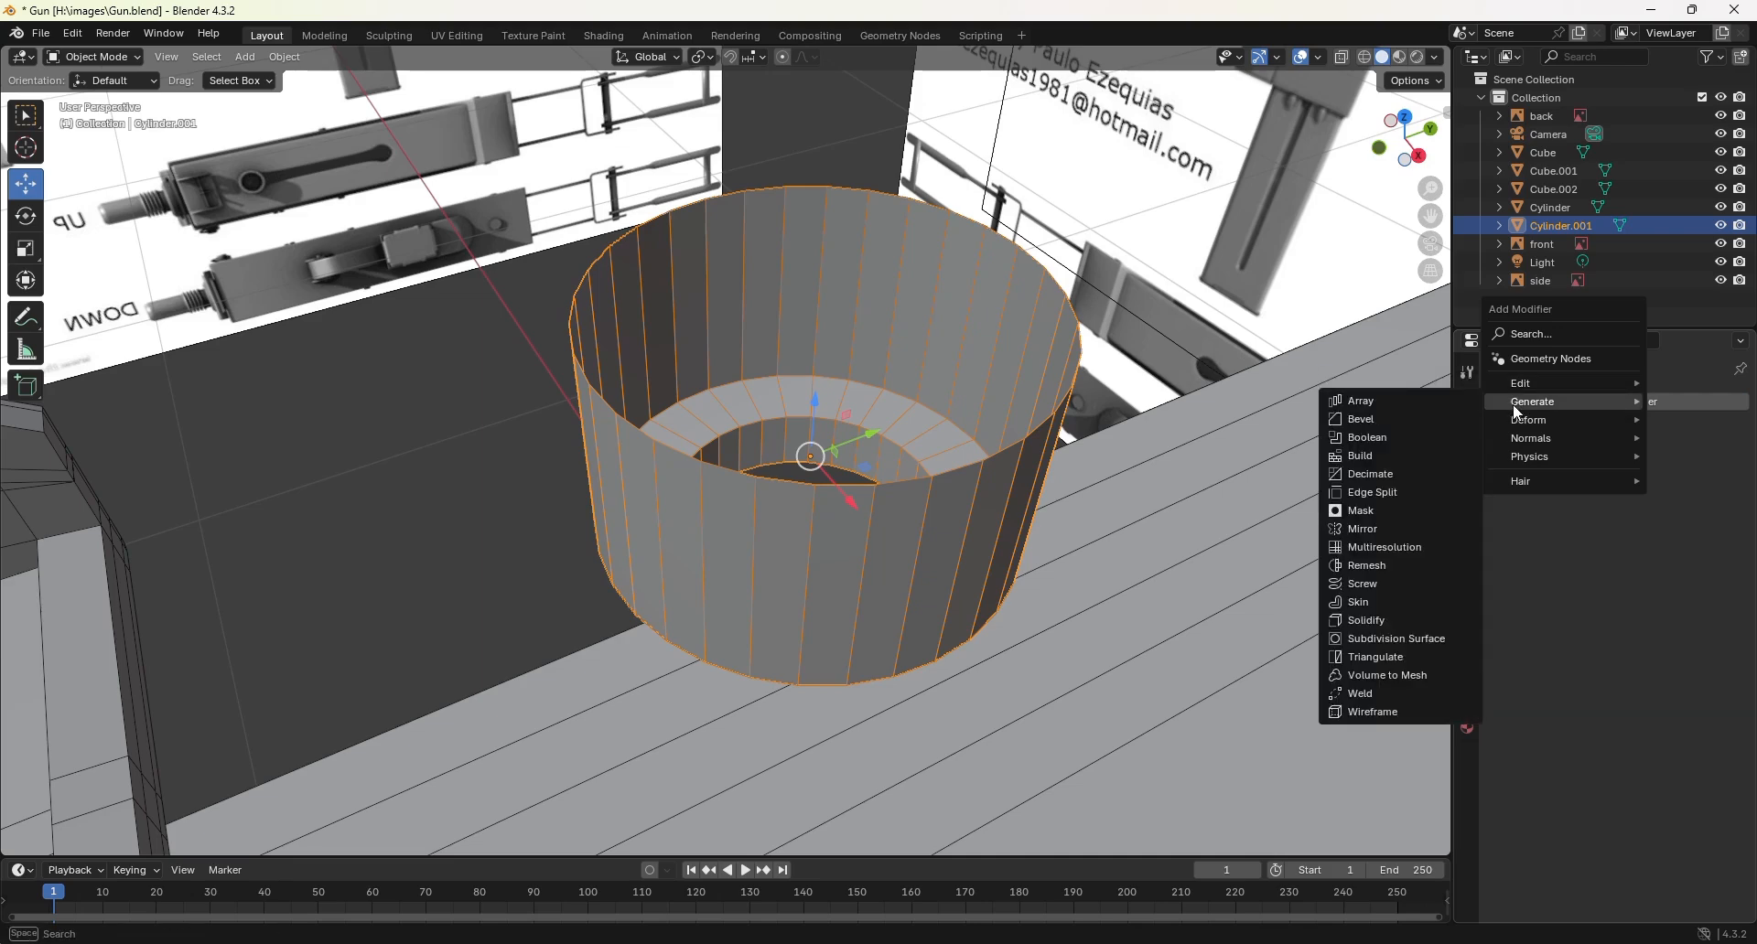
left_click(1397, 622)
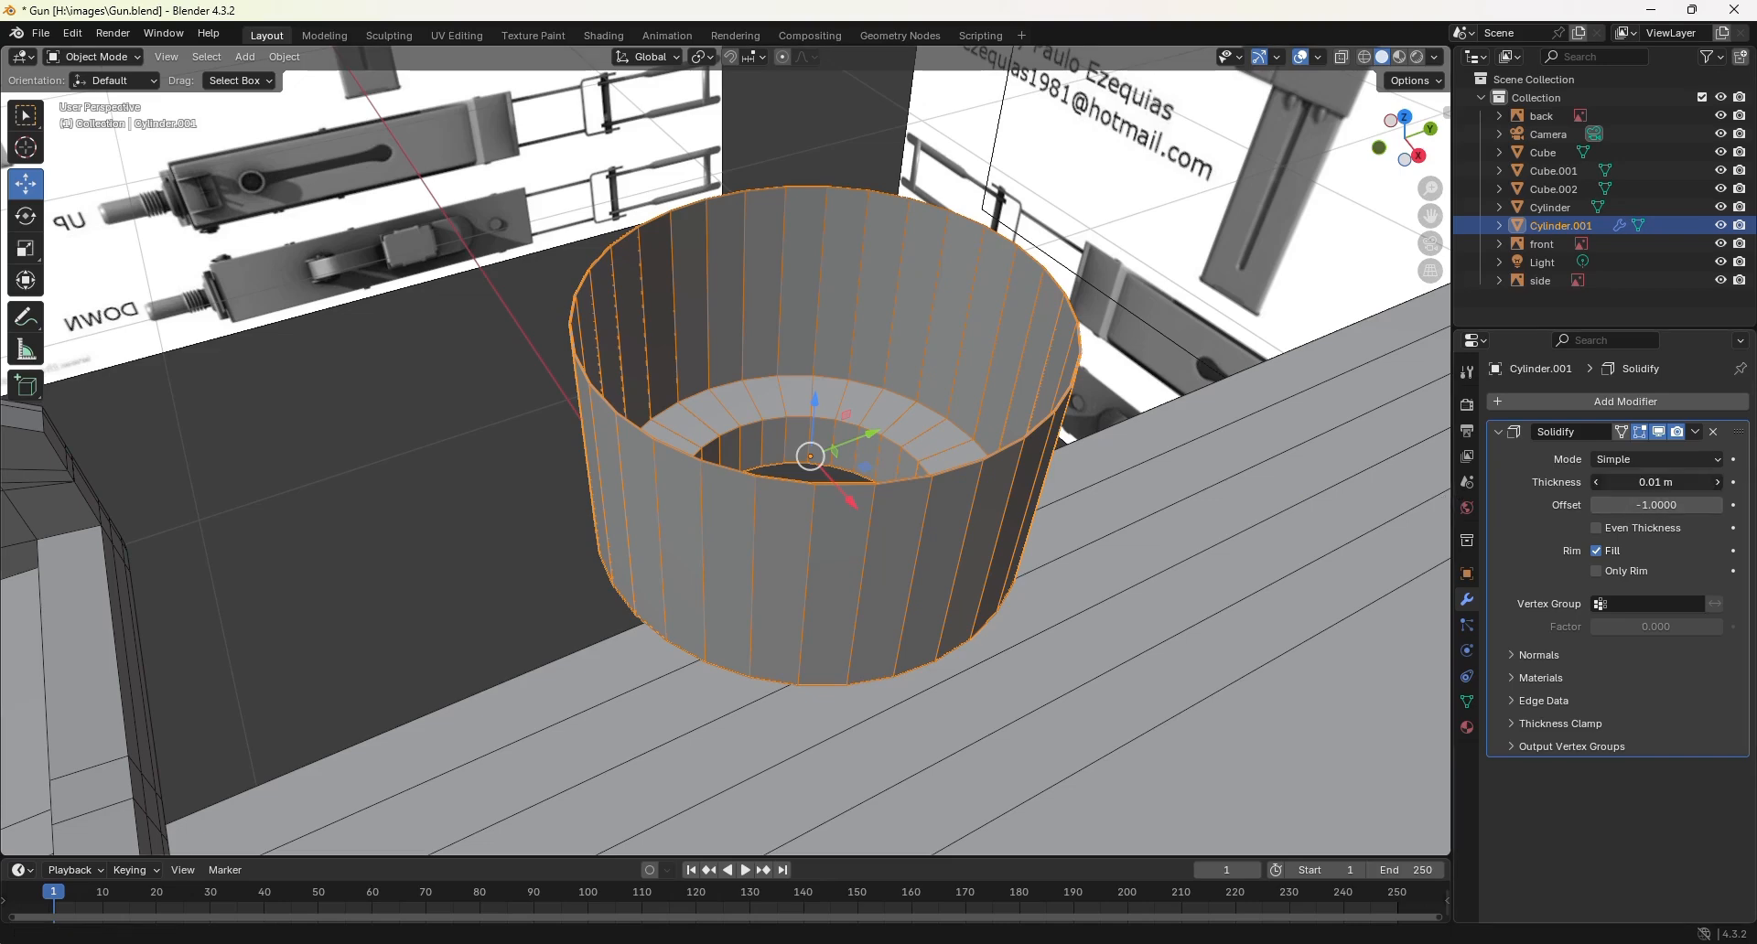
left_click_drag(1656, 482, 1693, 482)
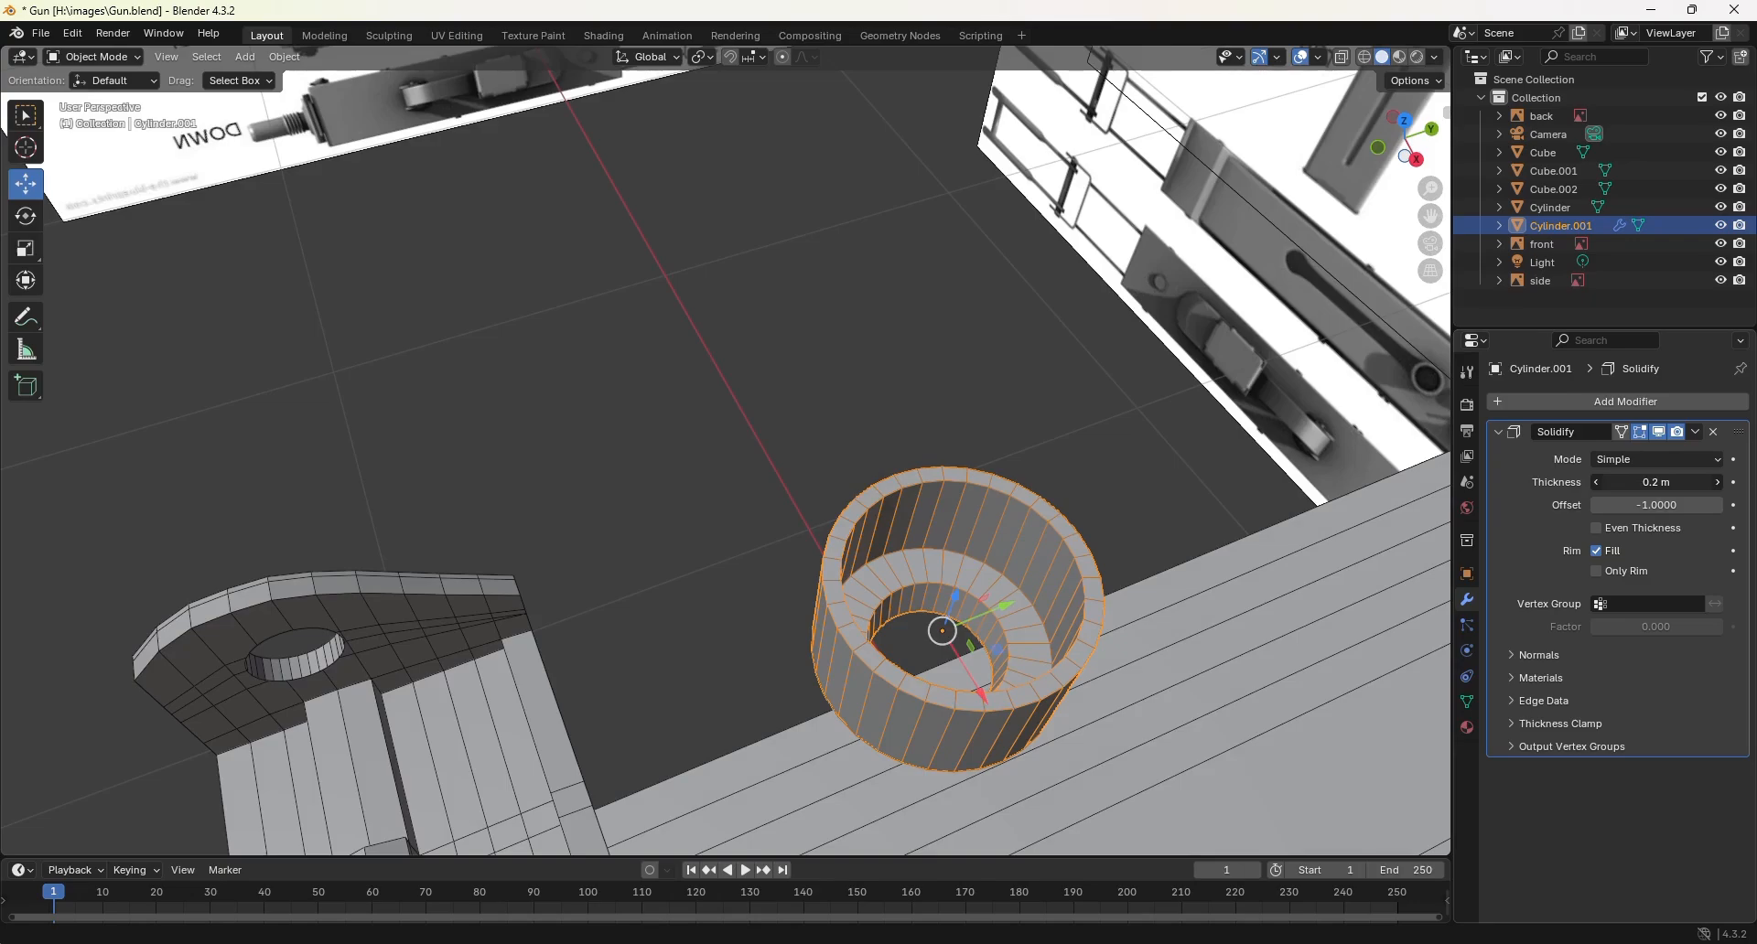
left_click_drag(1637, 482, 1650, 482)
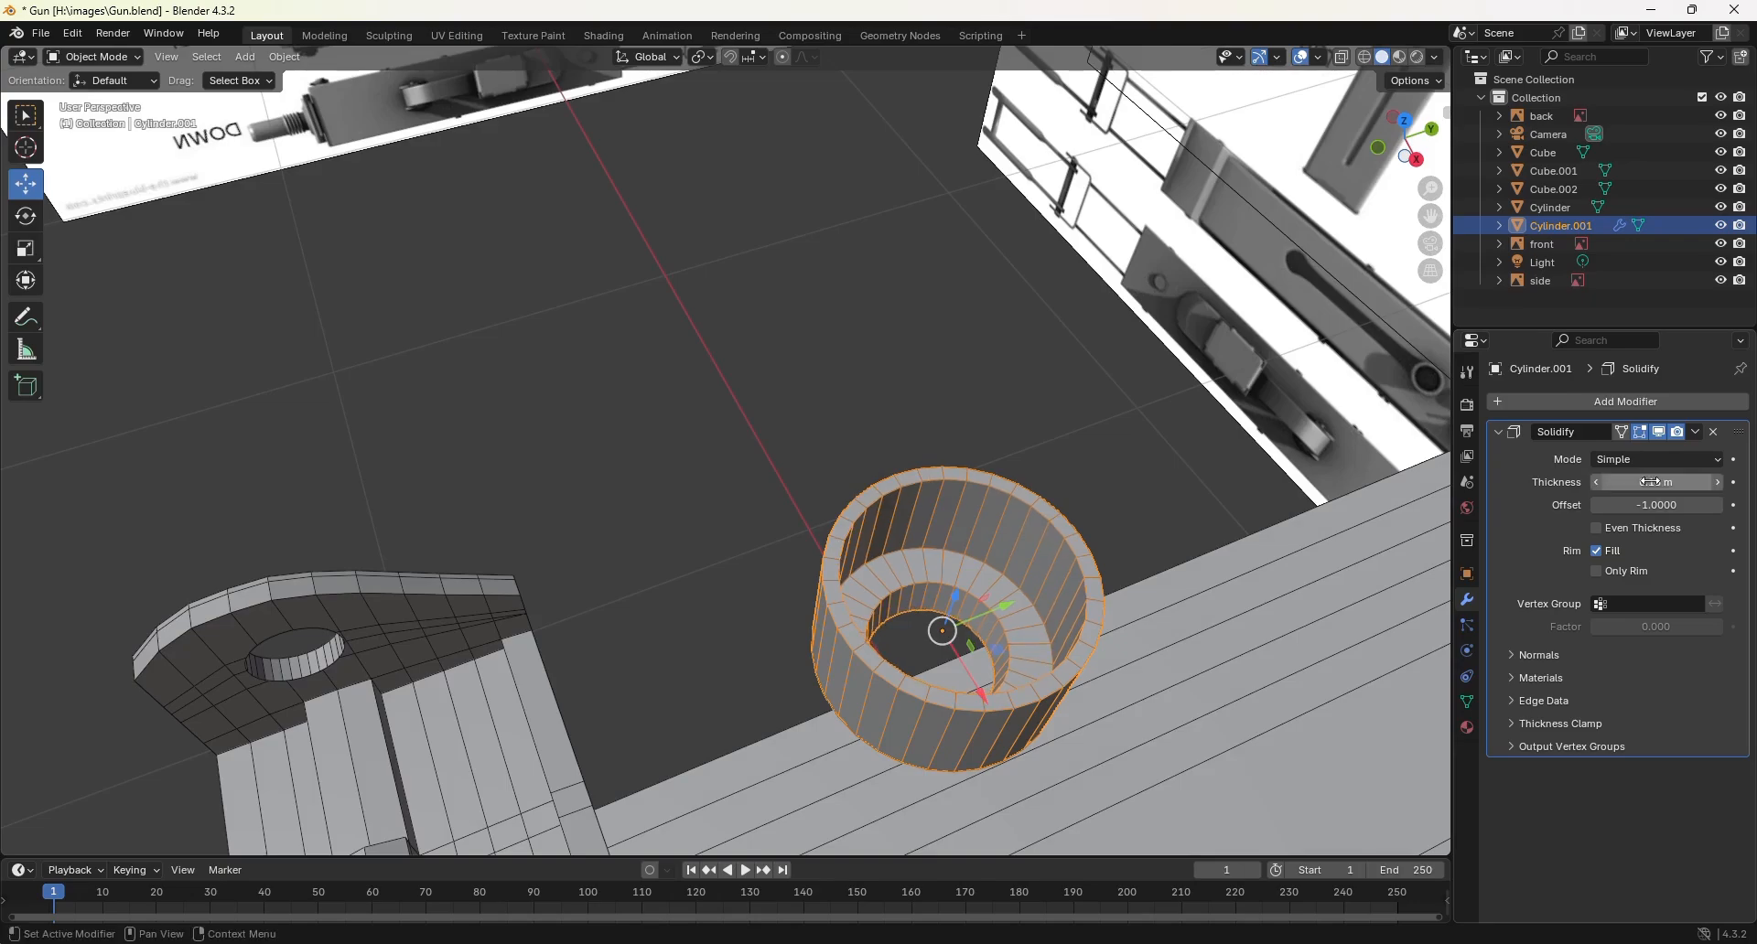
middle_click_drag(1098, 567, 952, 512)
scroll(948, 549, "up", 2)
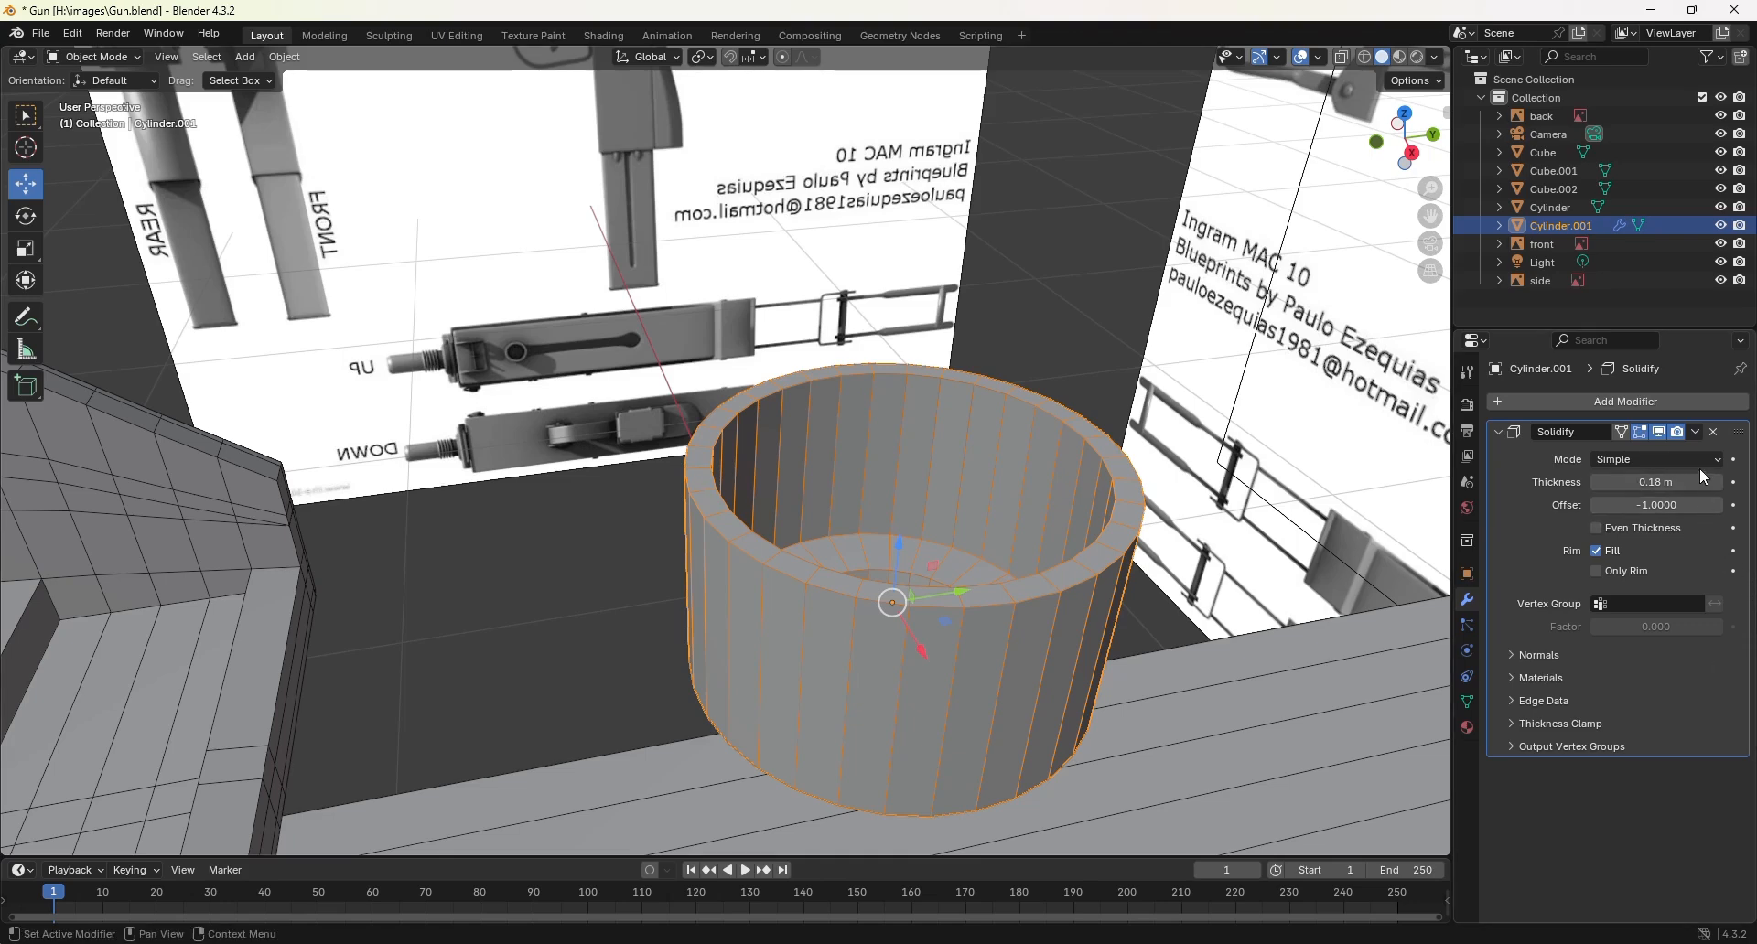
left_click(1697, 433)
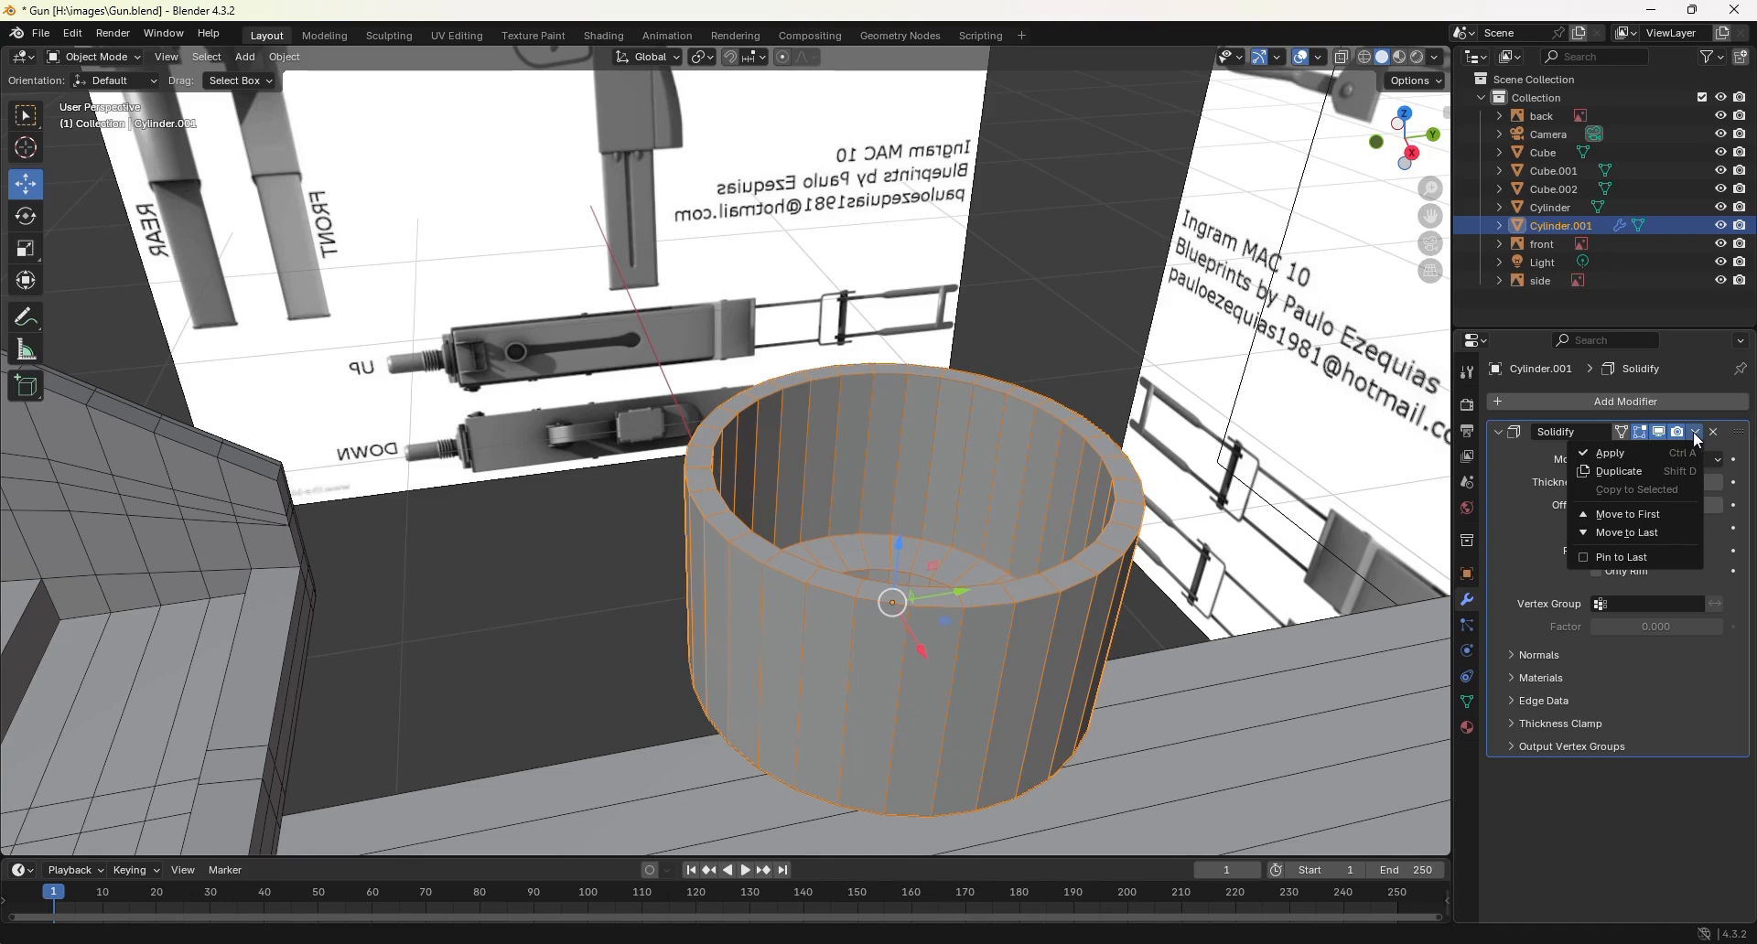
Step: Apply the Solidify modifier to the round knob's ring and add two evenly spaced edge loops around its top rim
left_click(1656, 452)
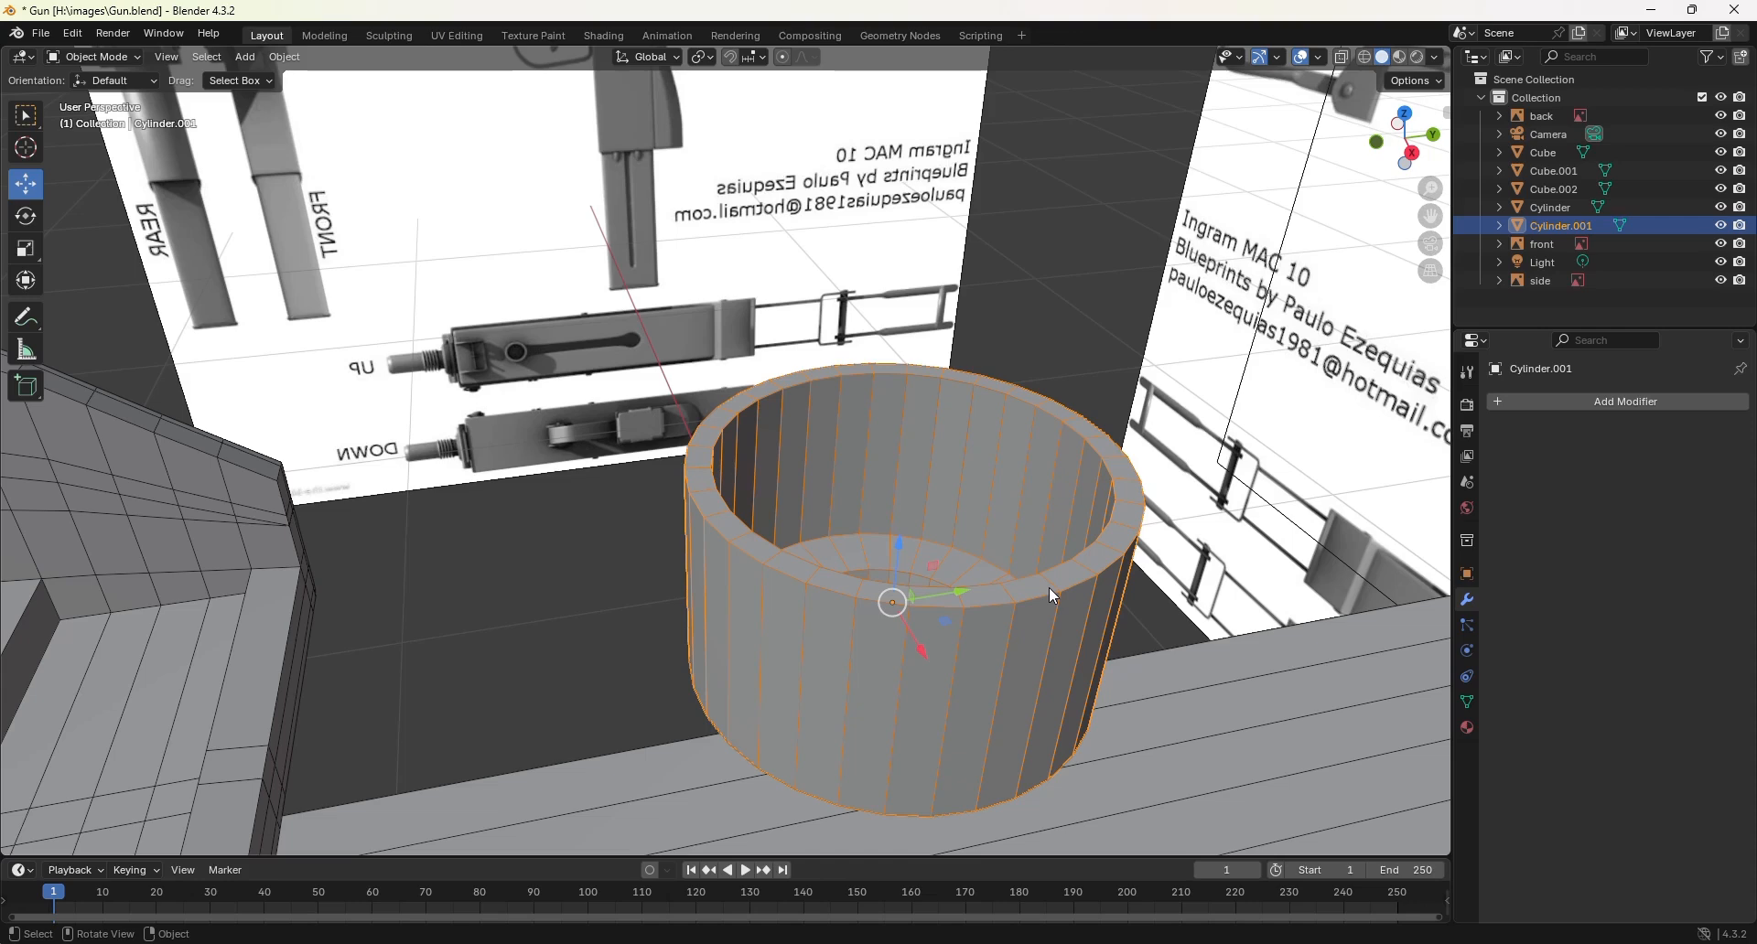
key("Tab")
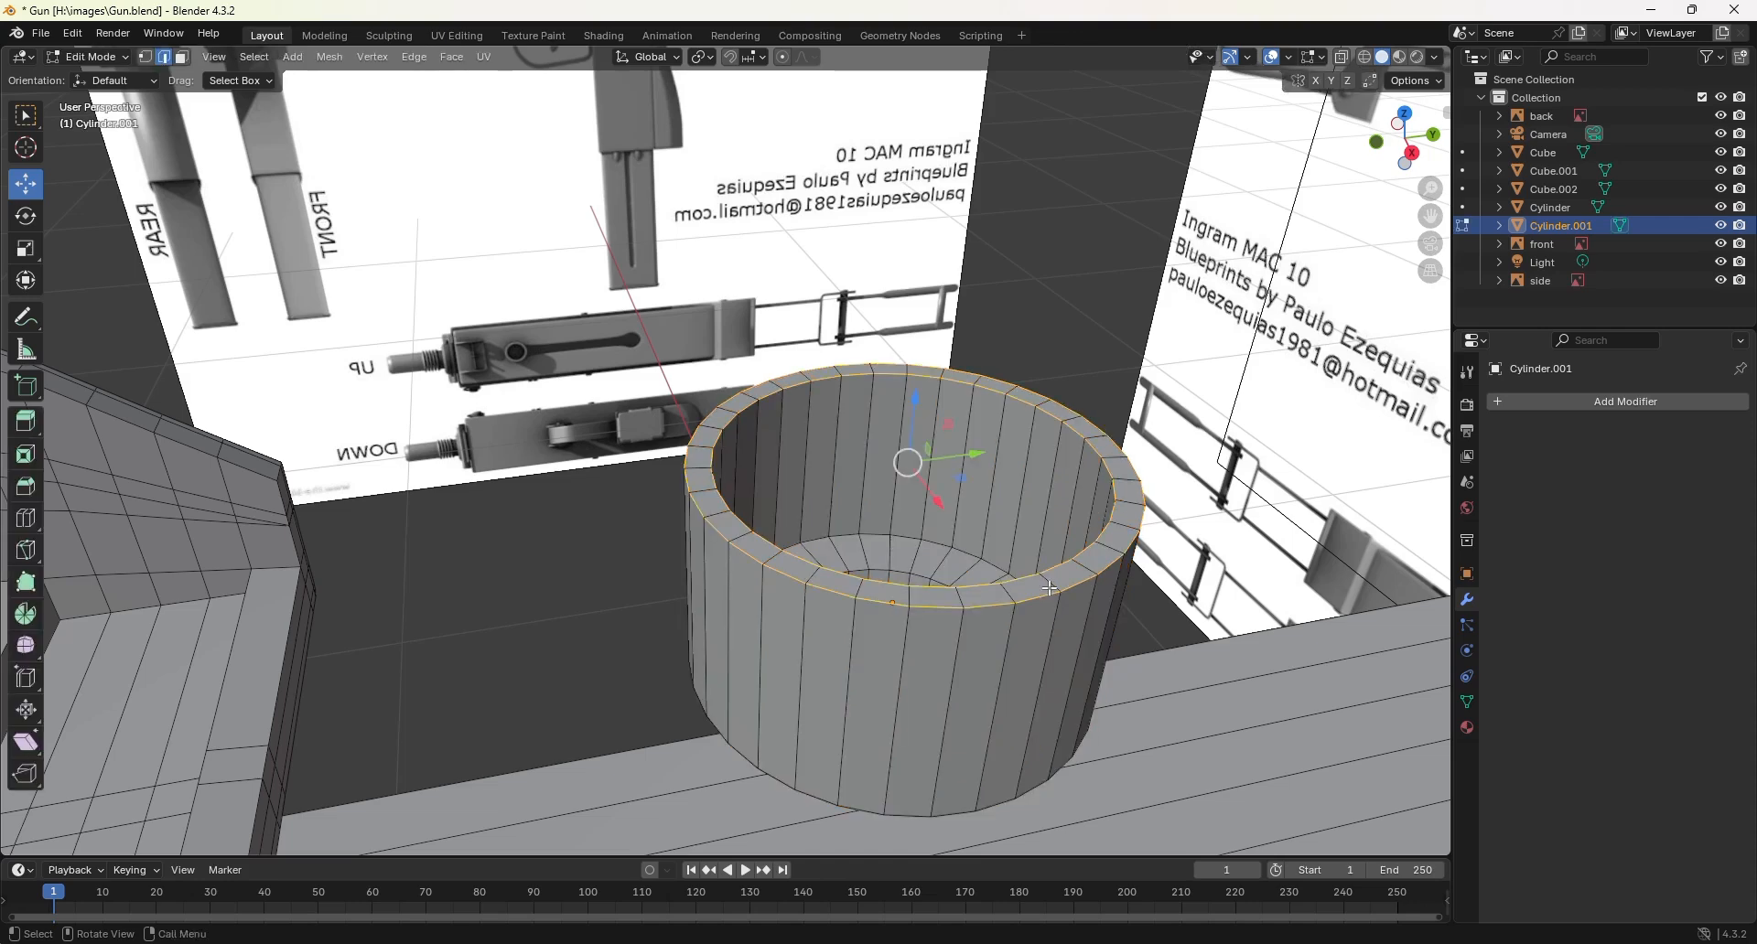
key("ctrl+r")
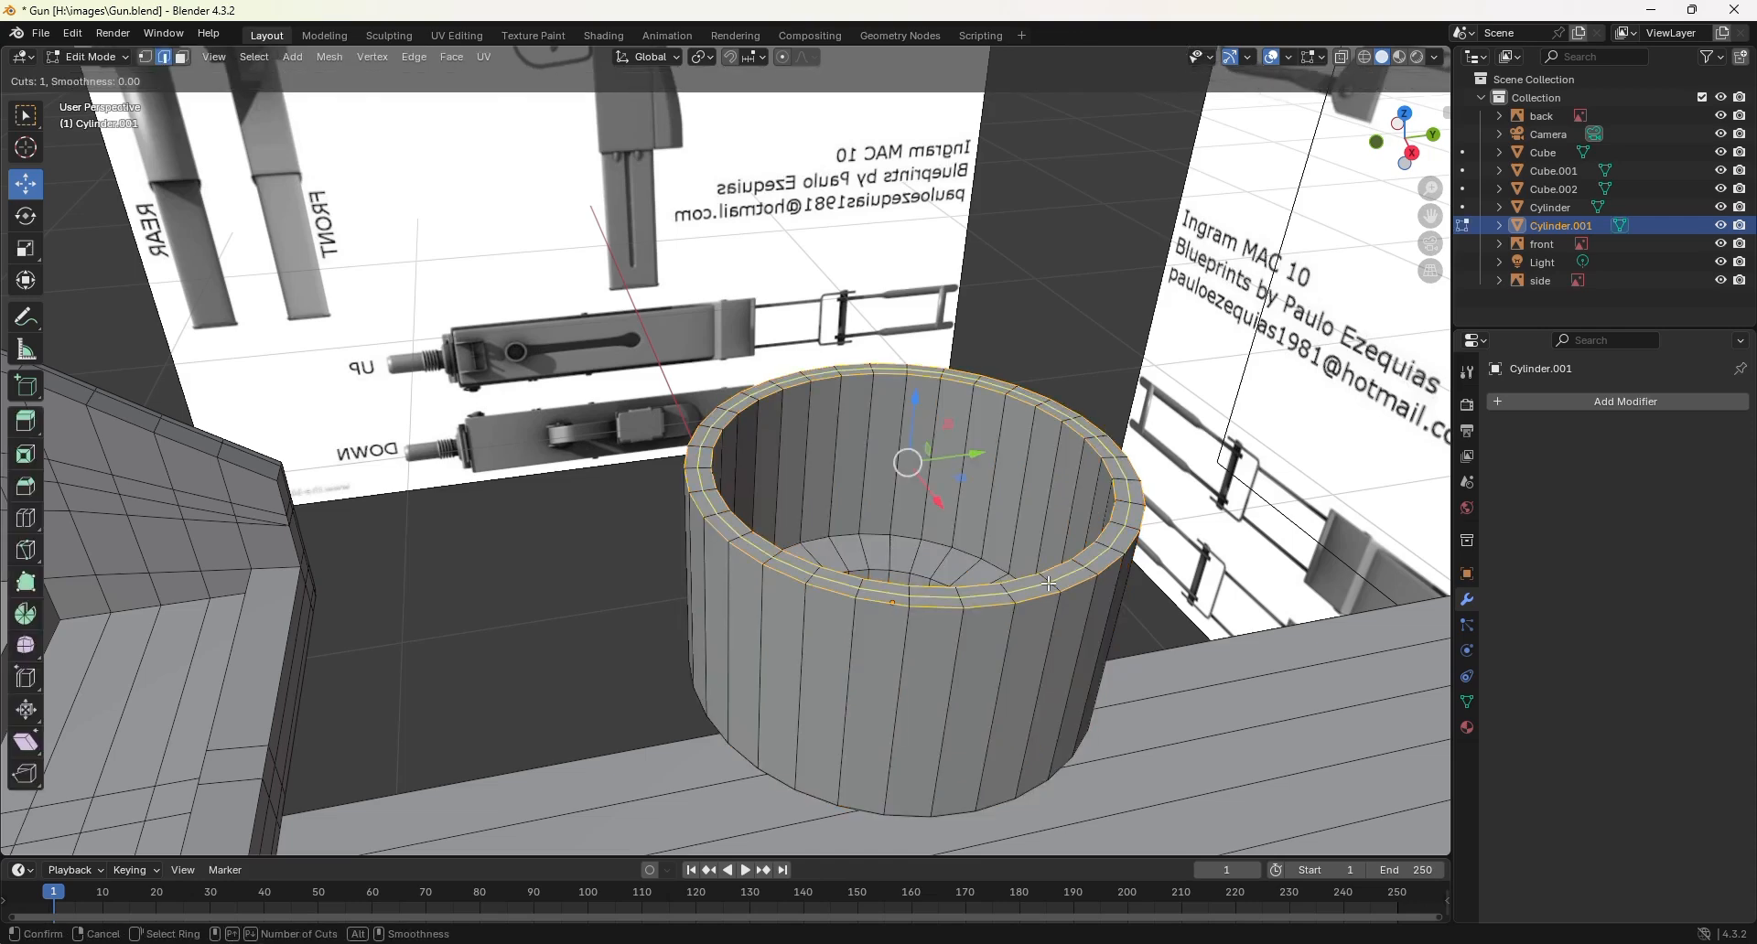
scroll(1050, 584, "up", 1)
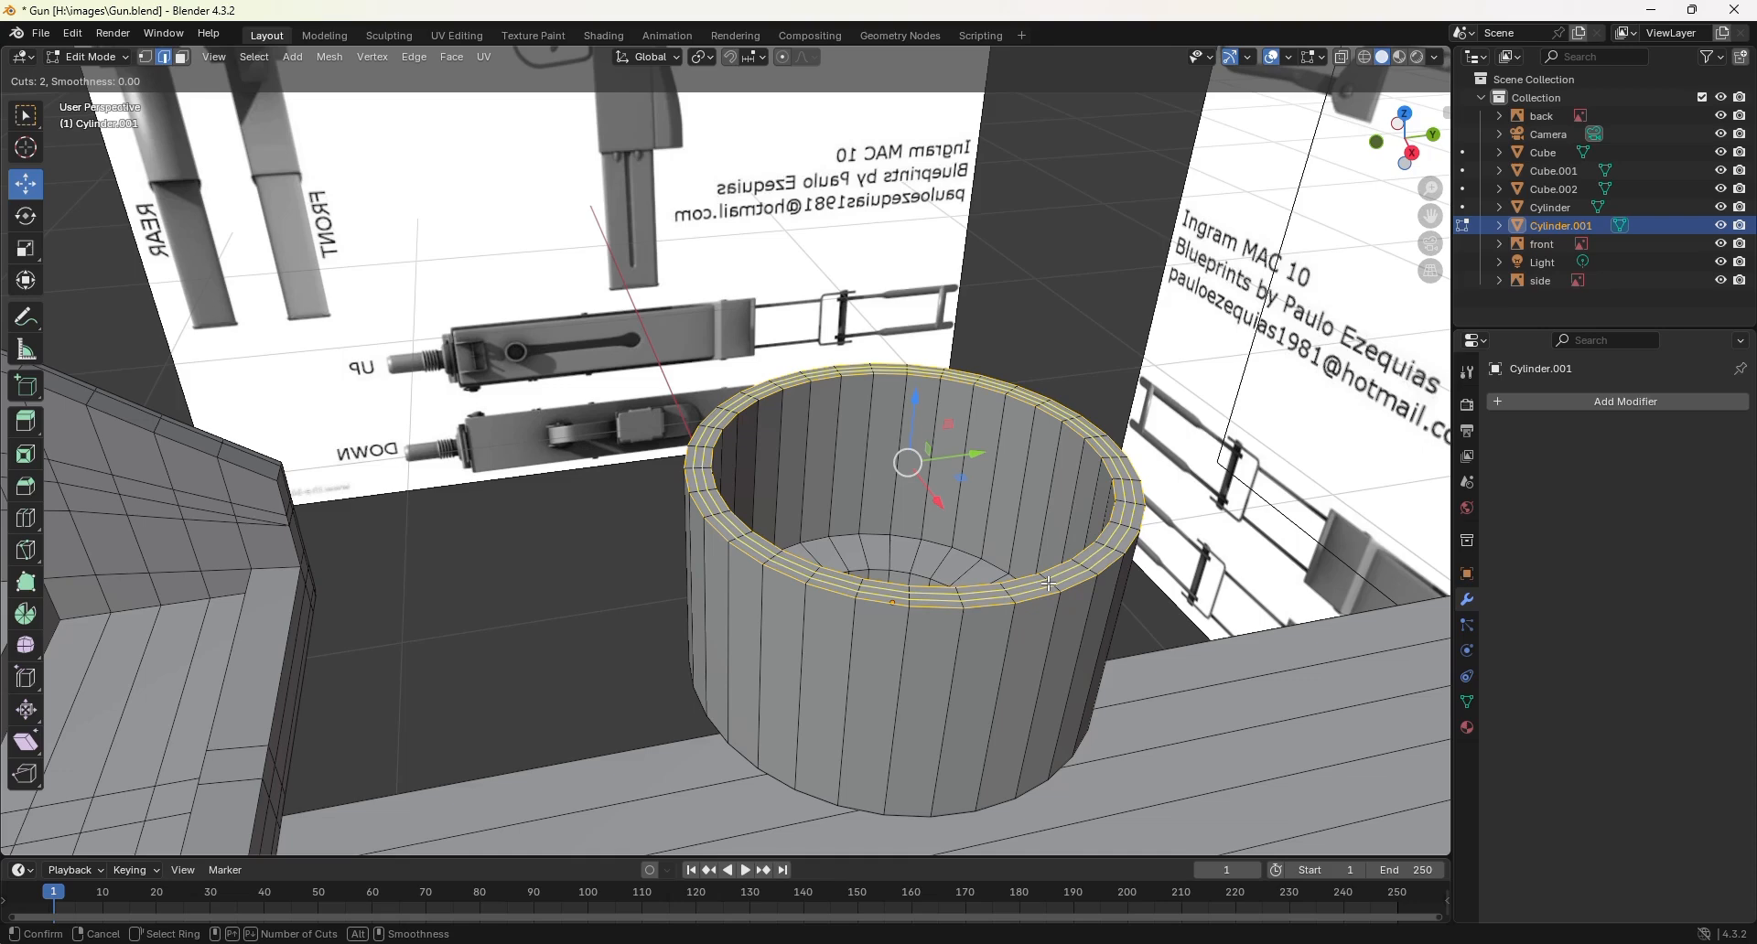
left_click(1049, 584)
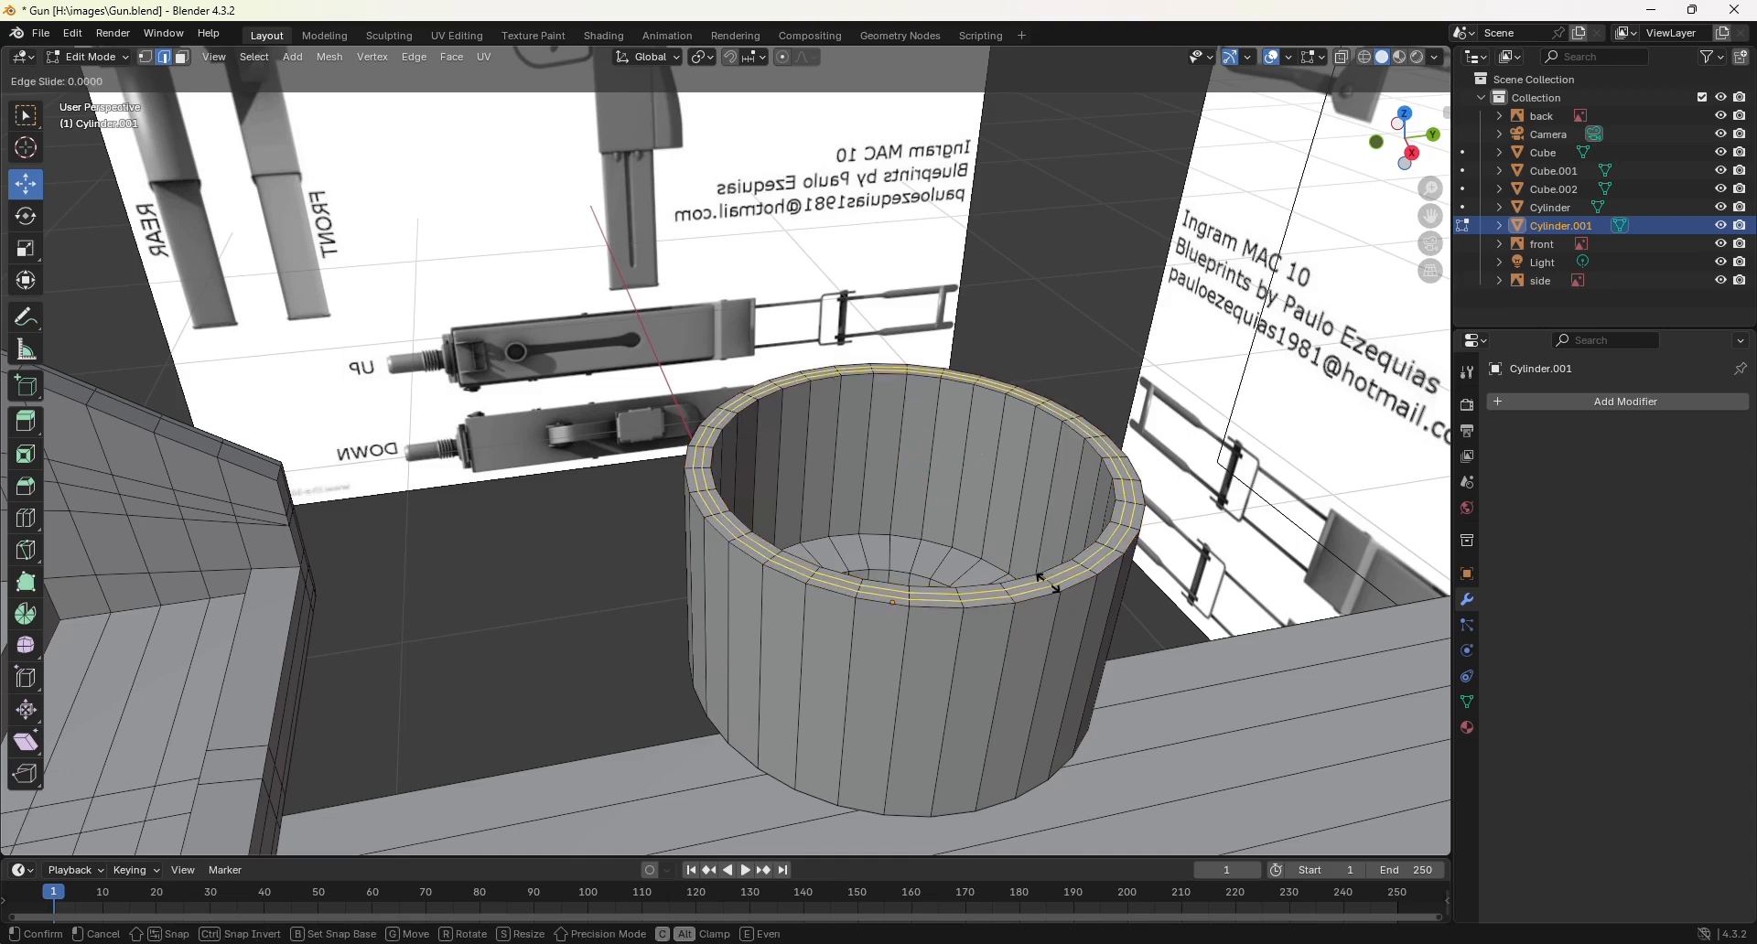
left_click(1049, 583)
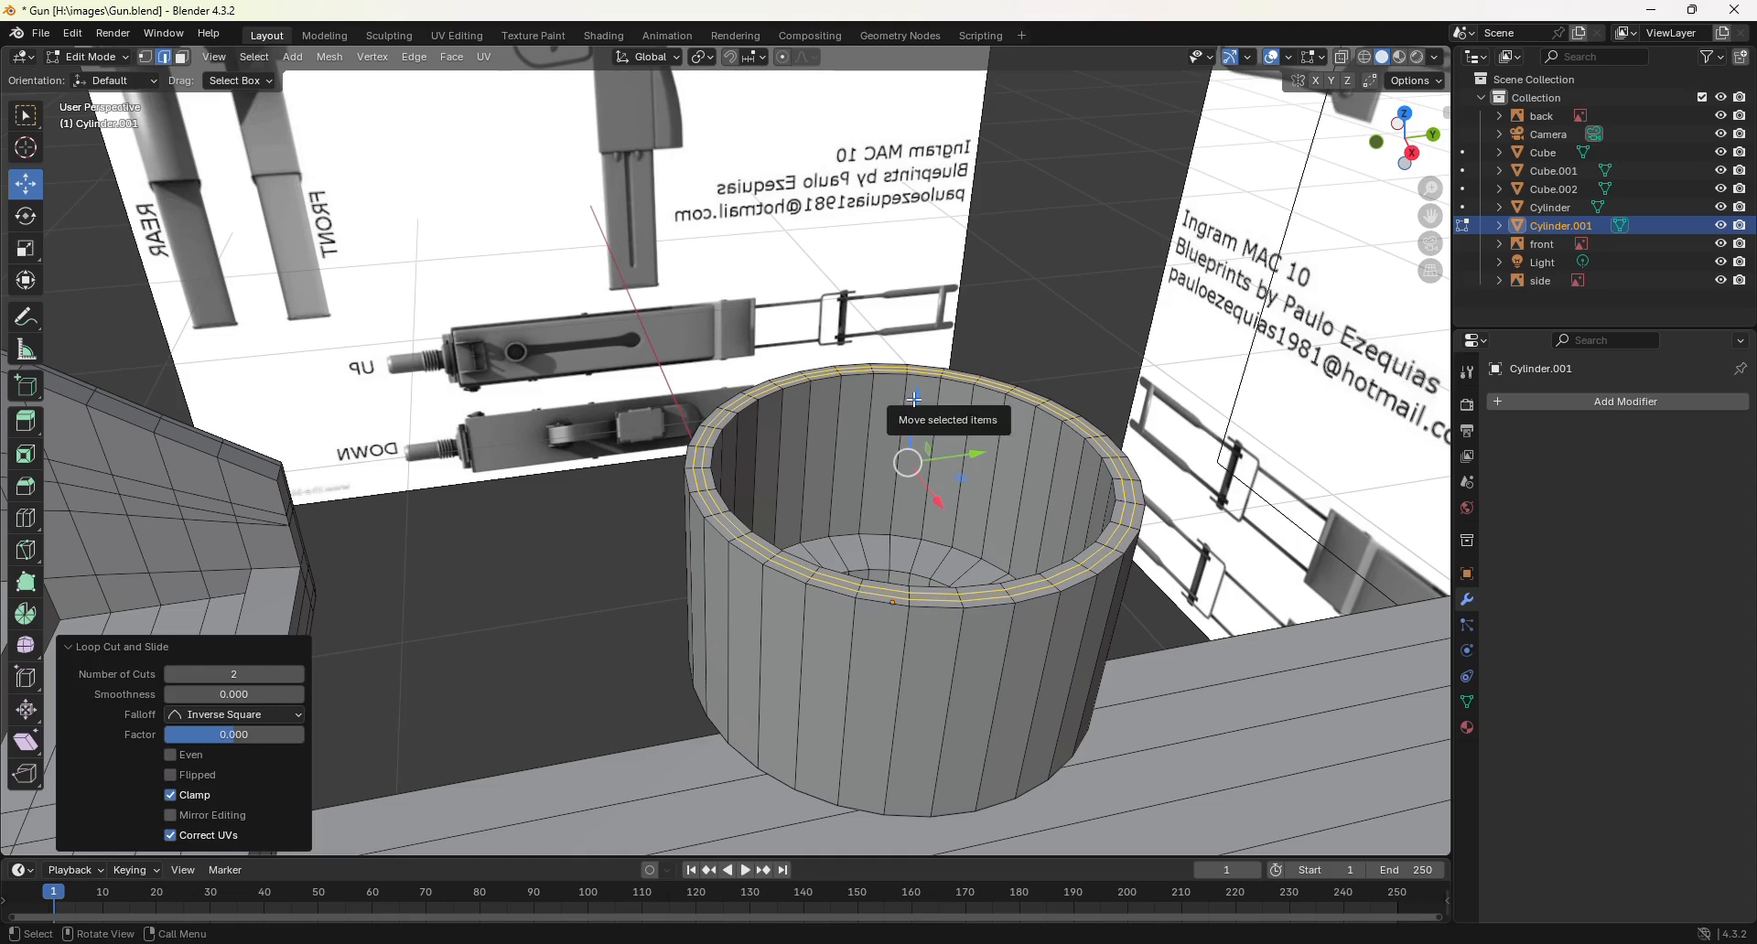
Step: Raise the rim's two selected edge loops about 0.003 m along Z, return to Object Mode and save the file
left_click_drag(914, 399, 913, 387)
scroll(806, 439, "down", 2)
middle_click_drag(791, 446, 779, 419)
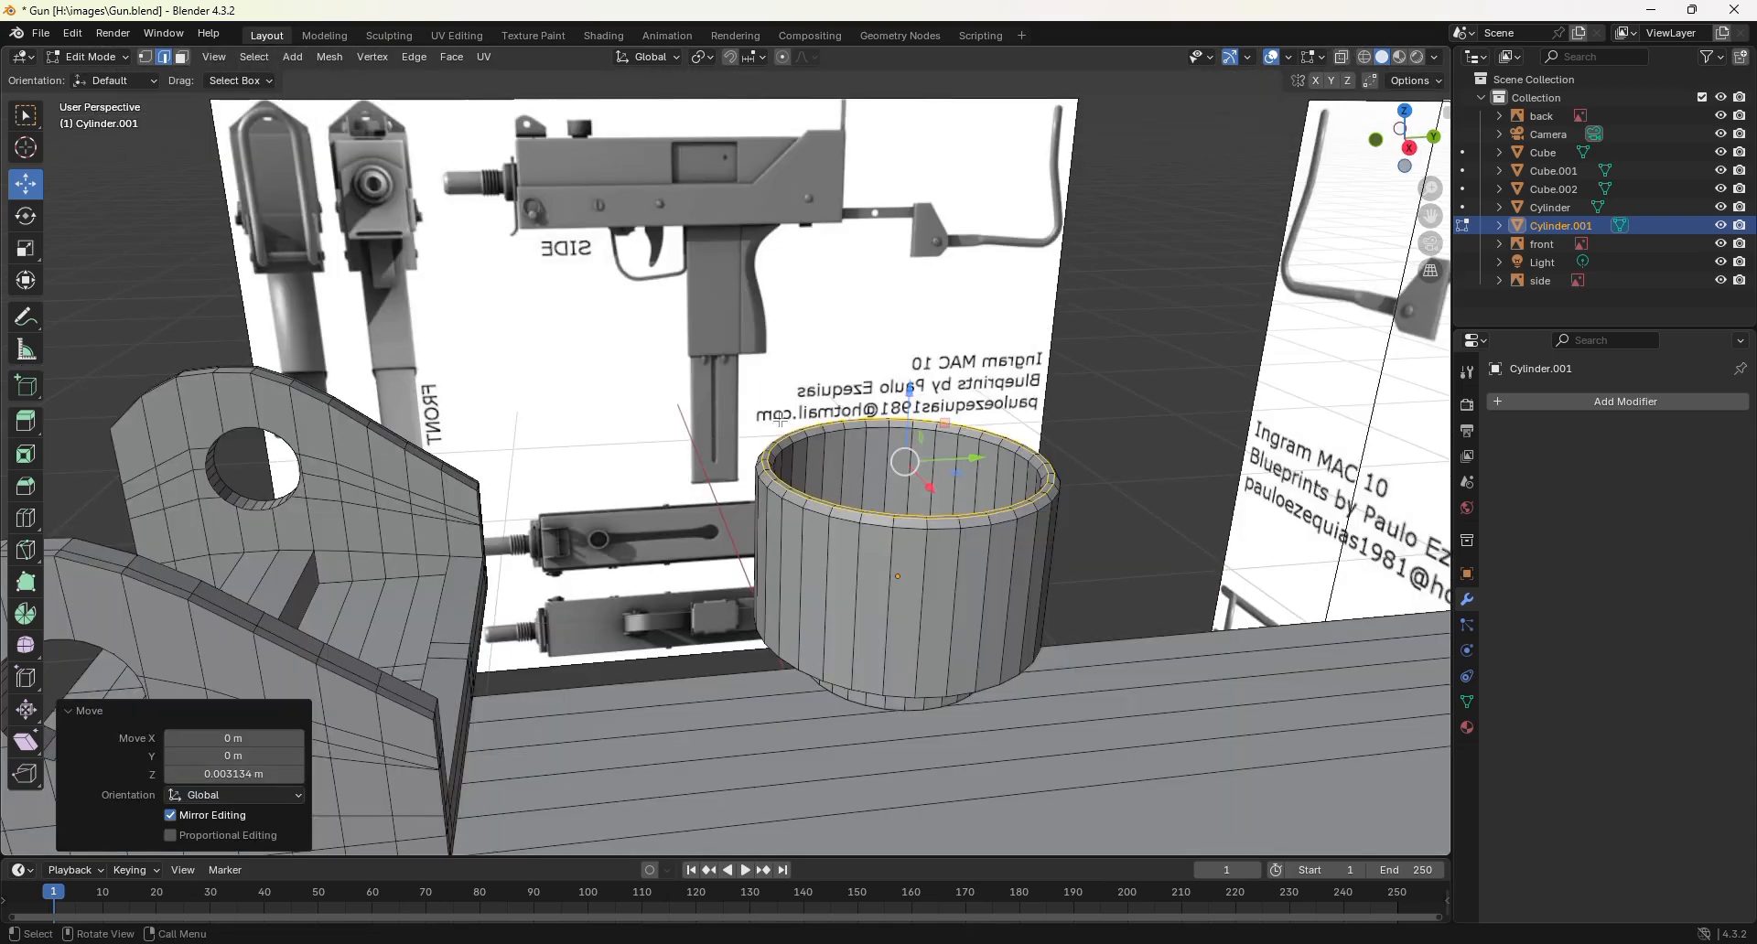
key("Tab")
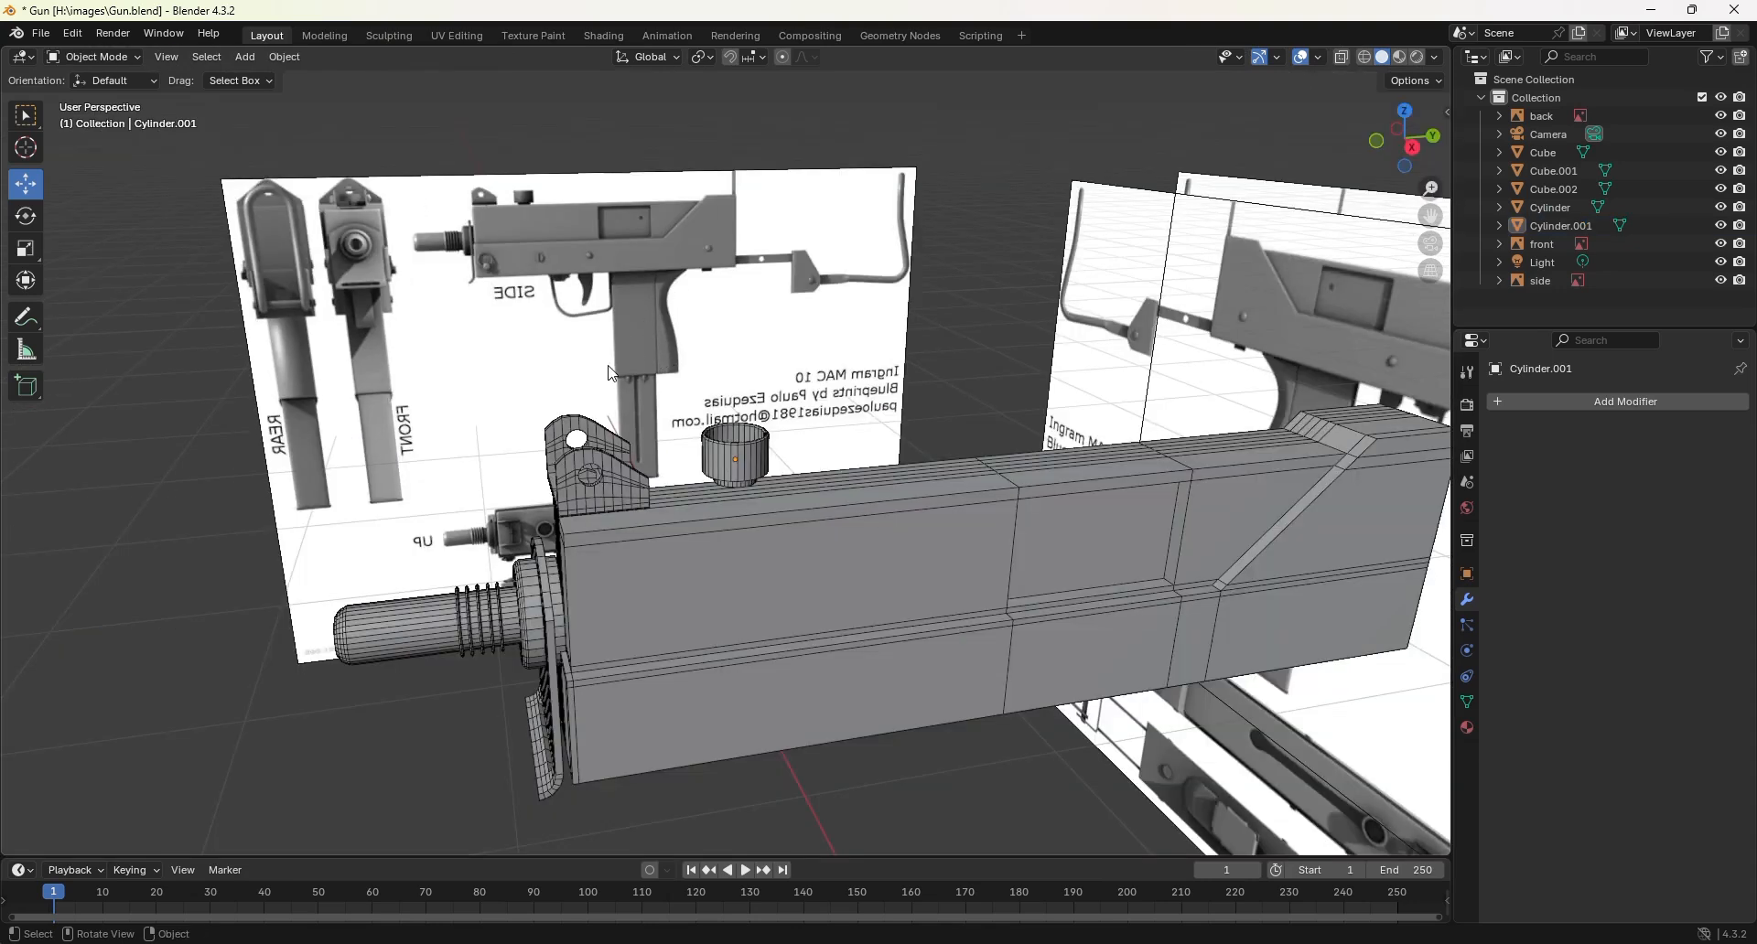
middle_click_drag(1089, 503, 921, 358, "shift")
key("ctrl+s")
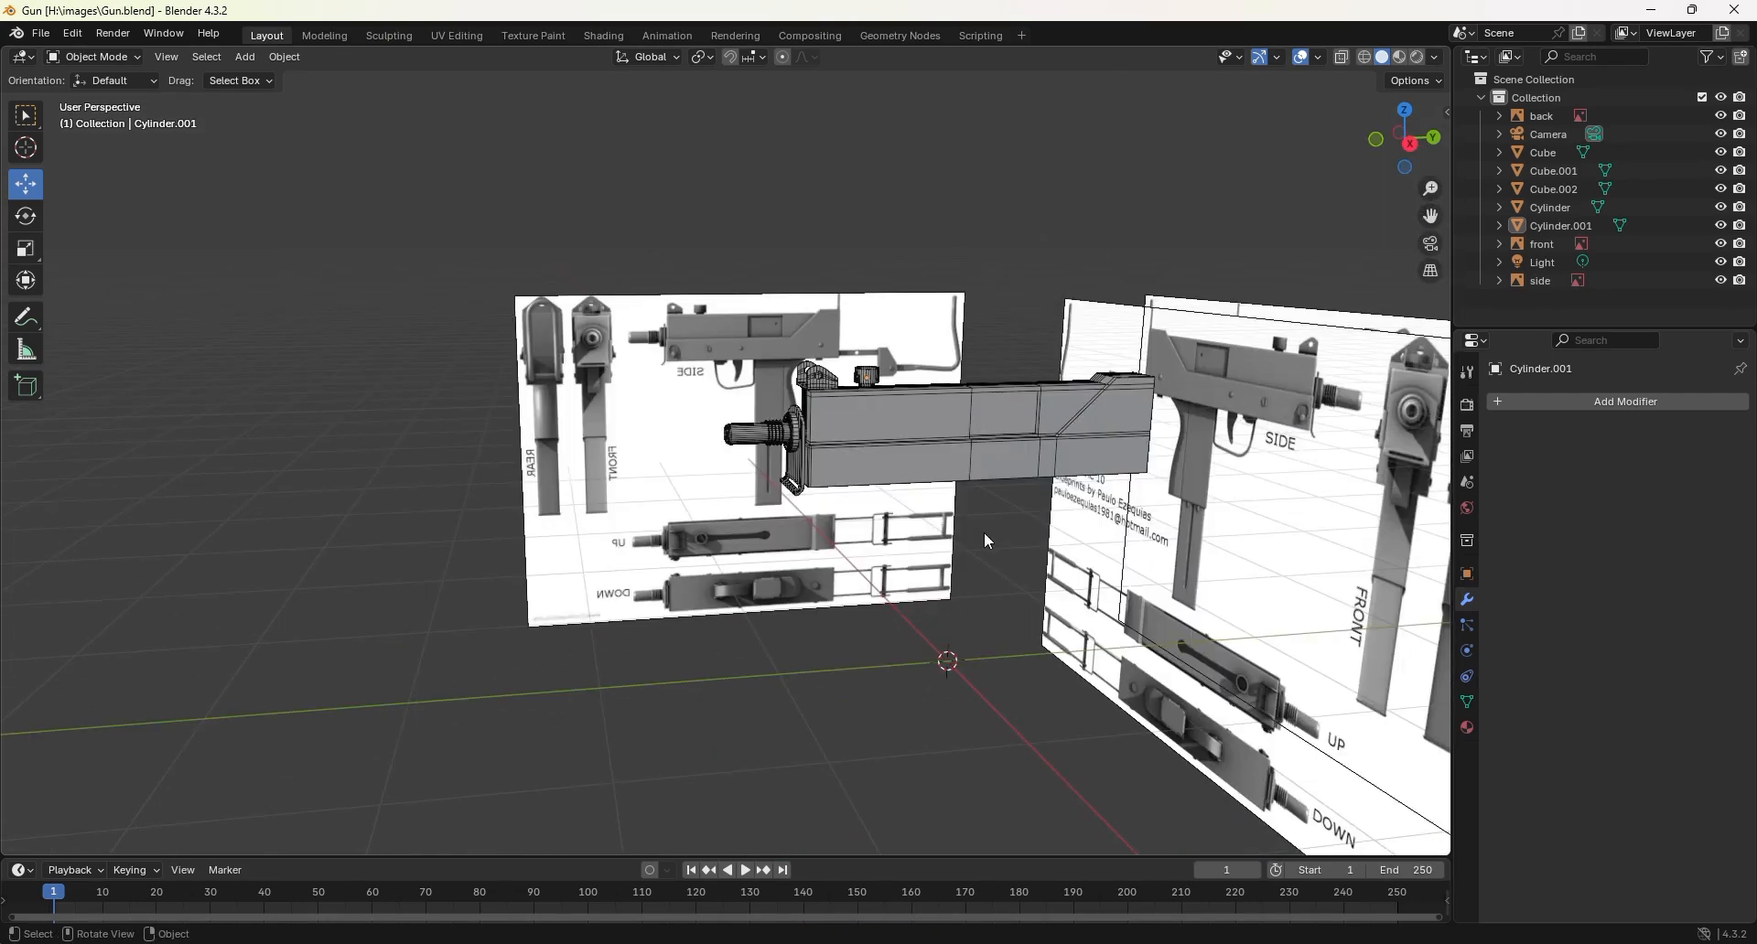
Step: Add a cube mesh at the world origin and scale it uniformly to about 0.158
key("shift+a")
mouse_move(1006, 581)
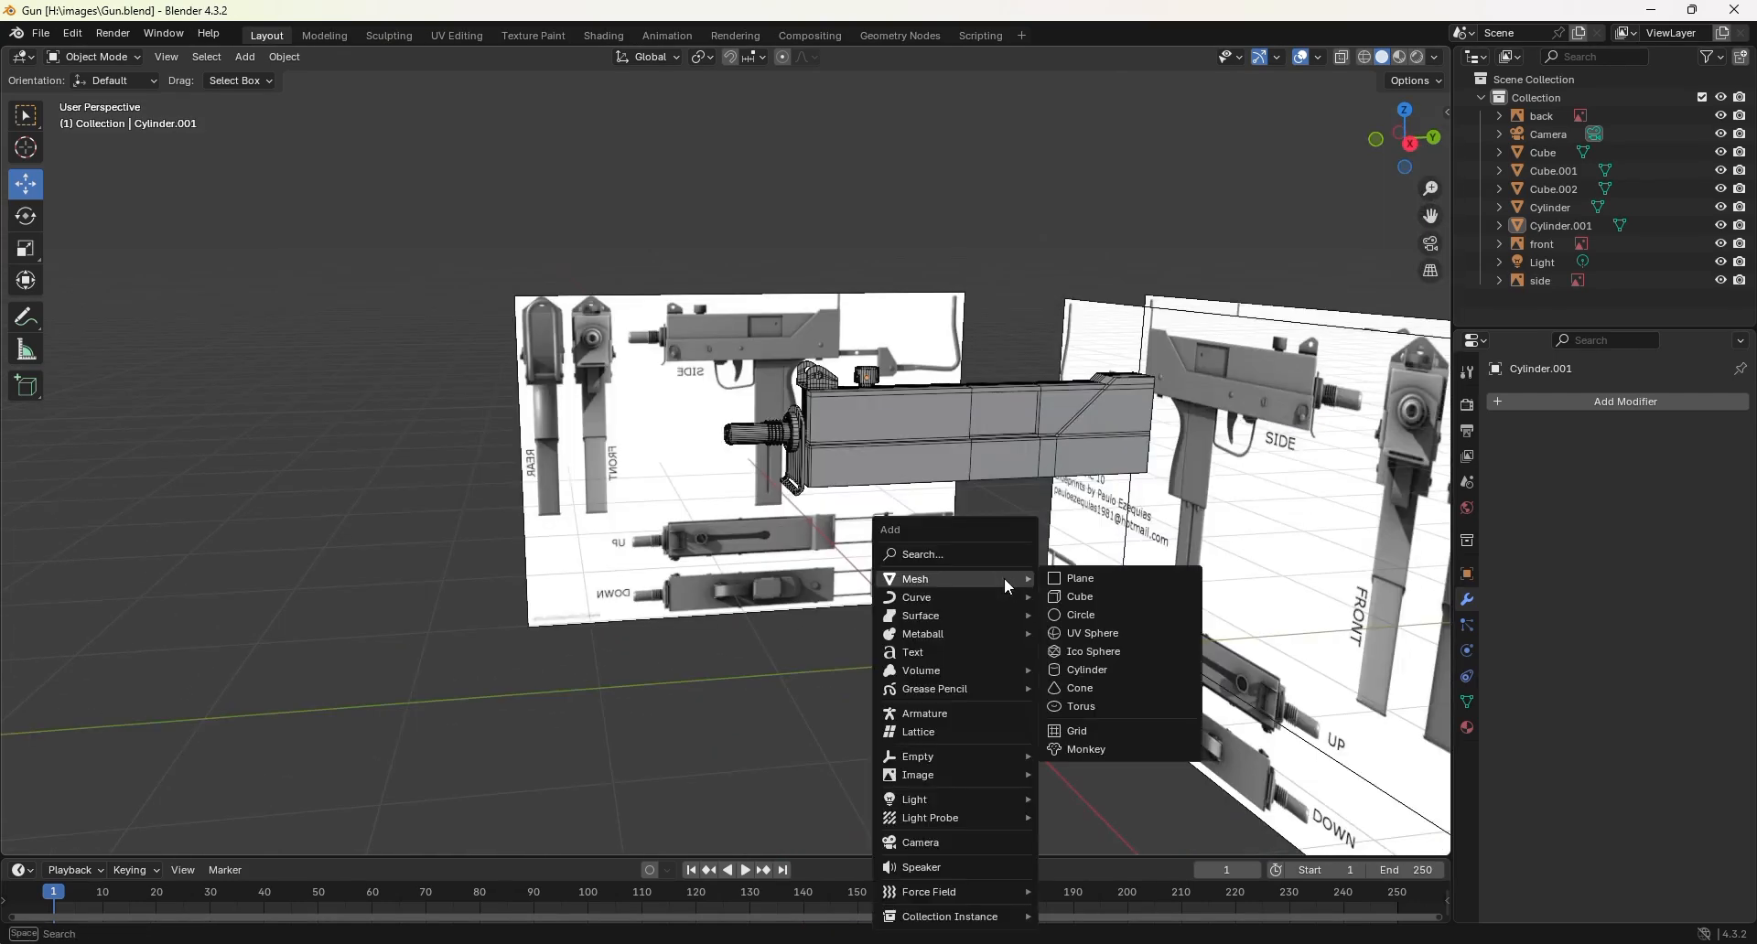
left_click(1080, 596)
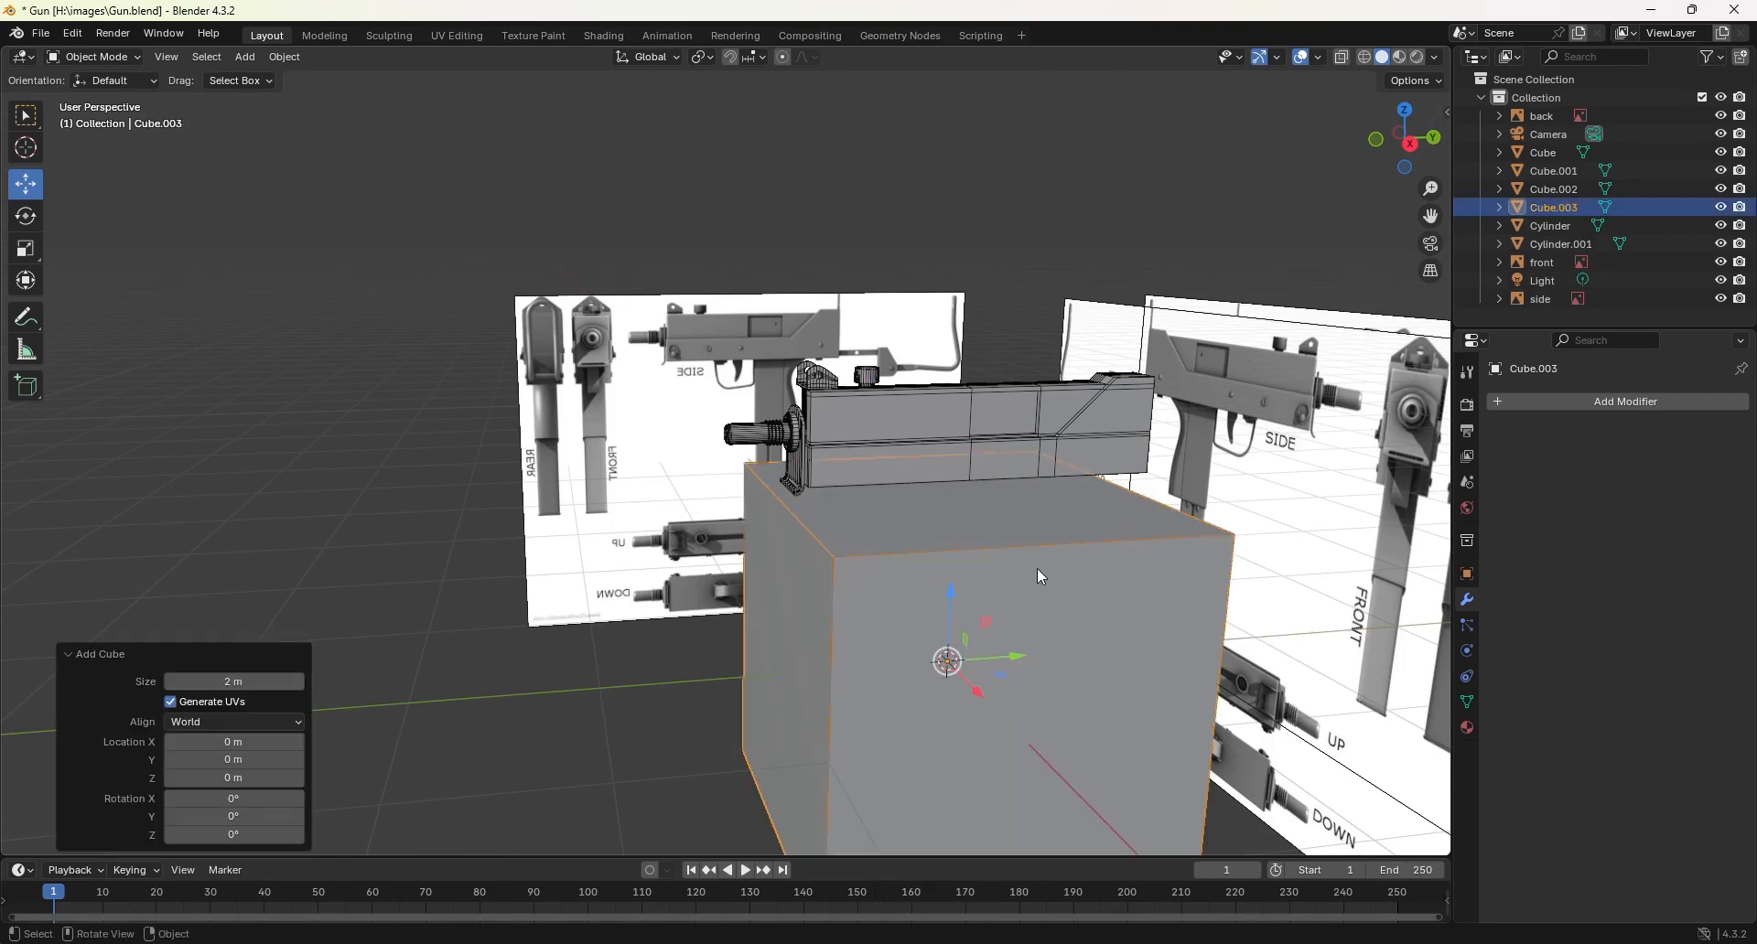
key("s")
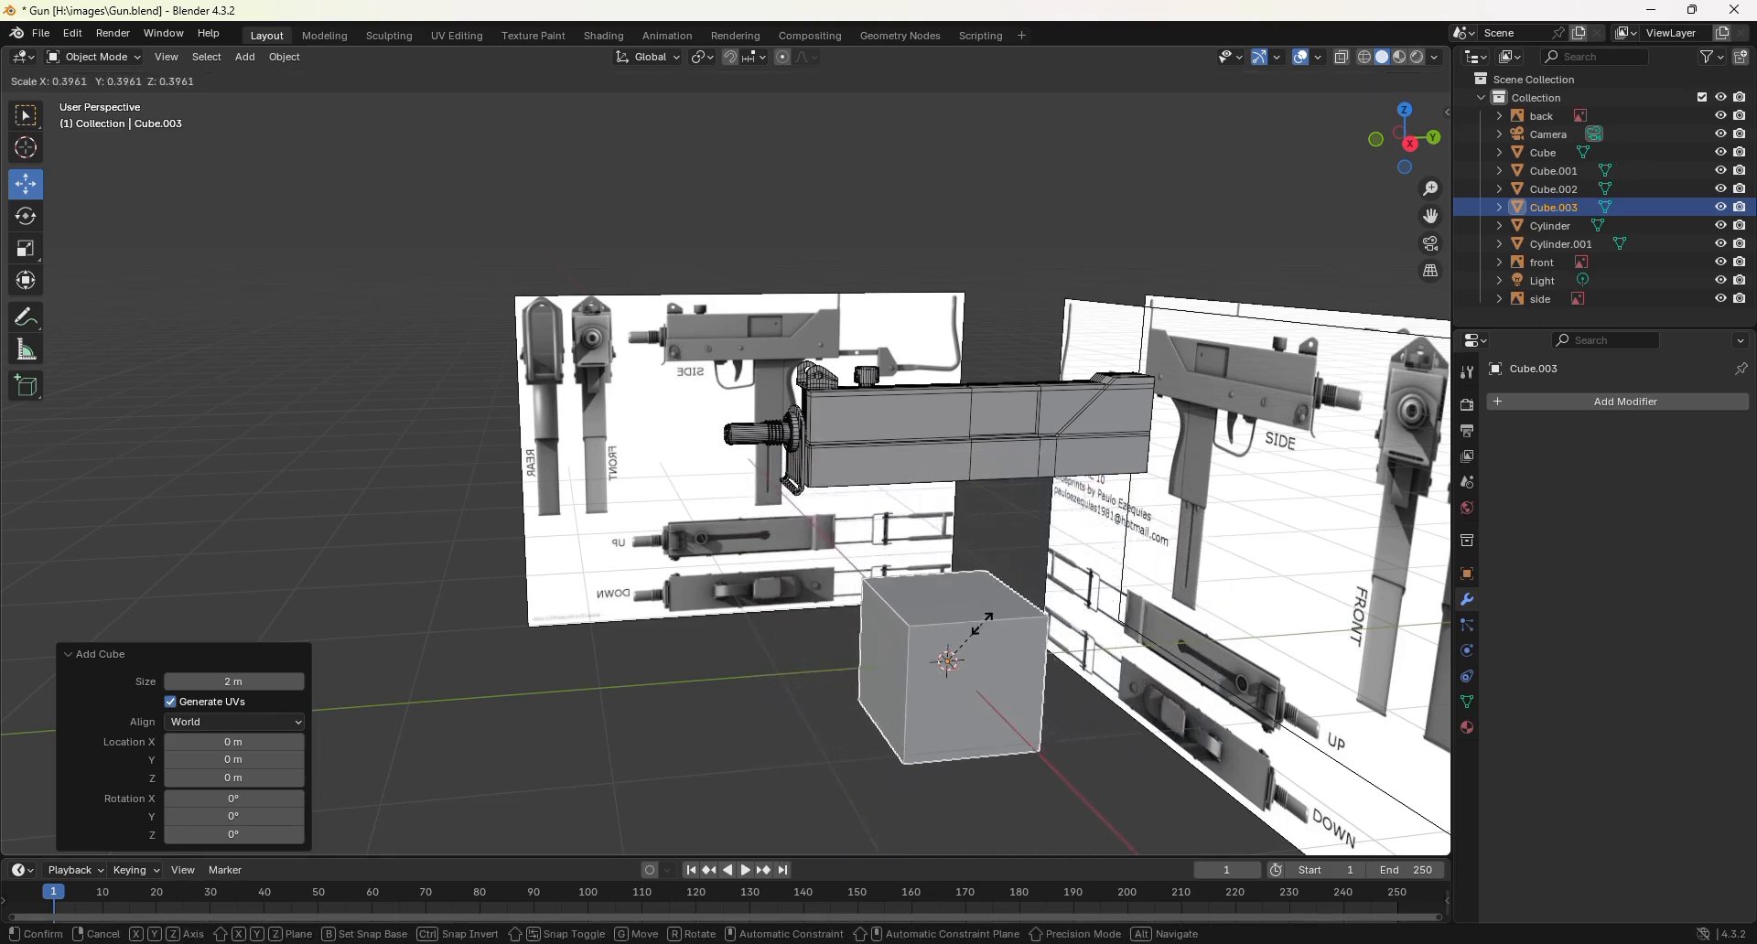
left_click(963, 647)
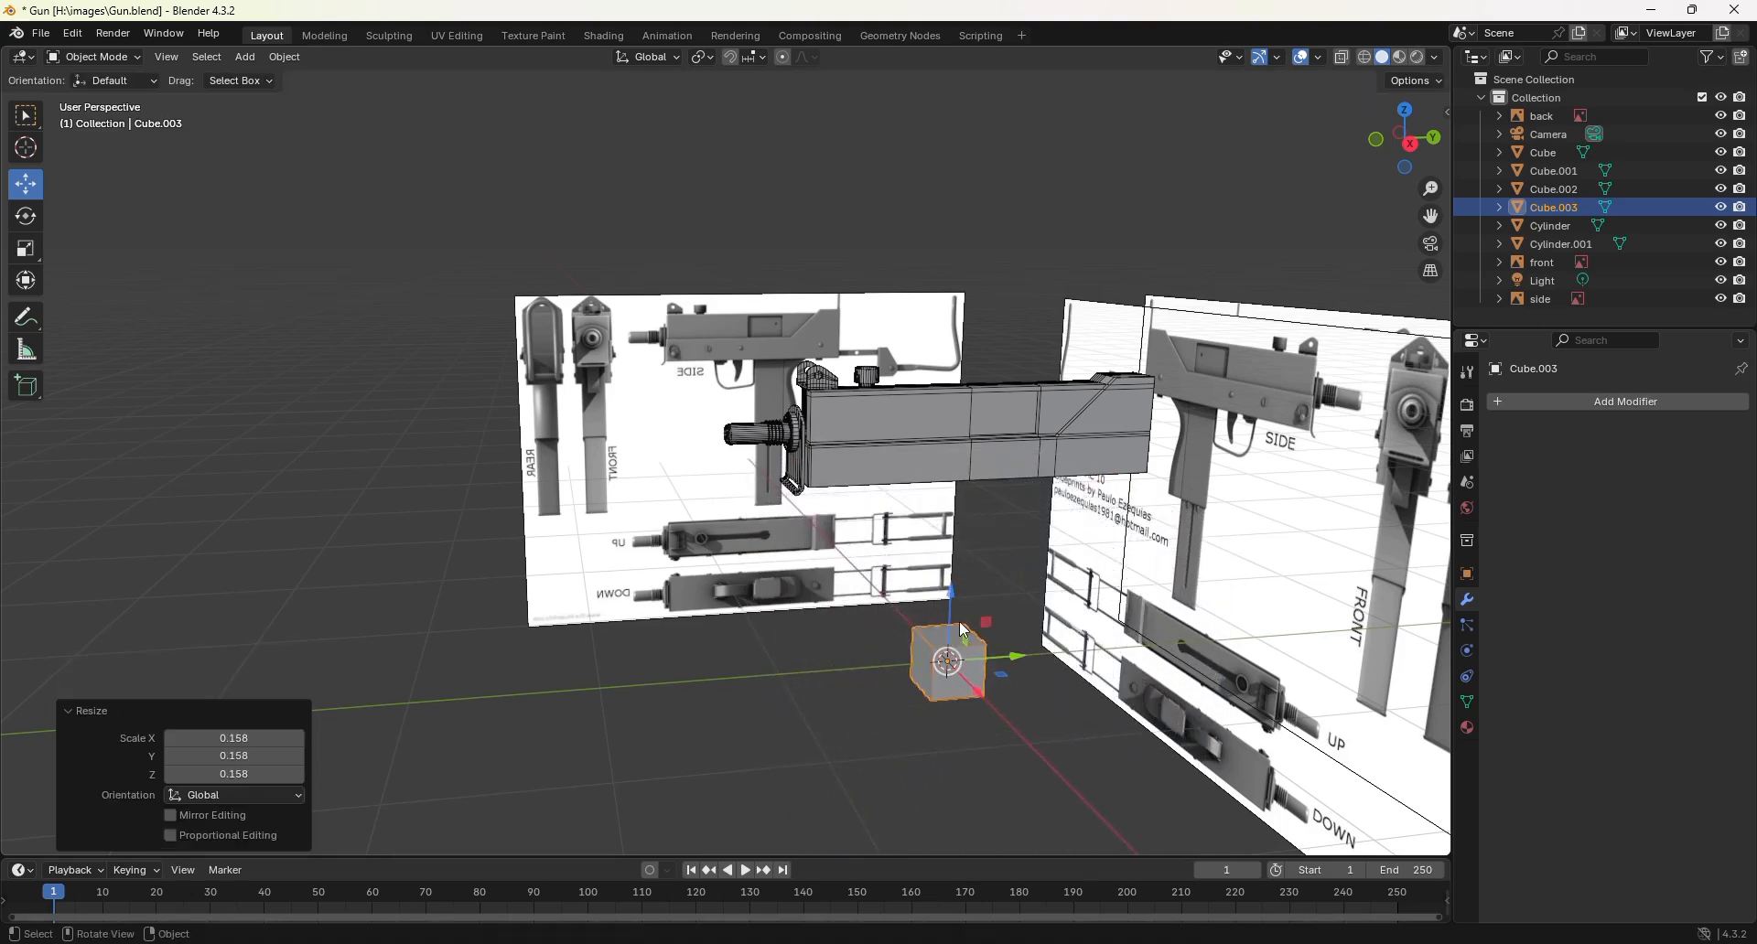
Step: Move the cube about 0.236 m along Y and 0.472 m along Z onto the lower grip in the side blueprint
key("KP_3")
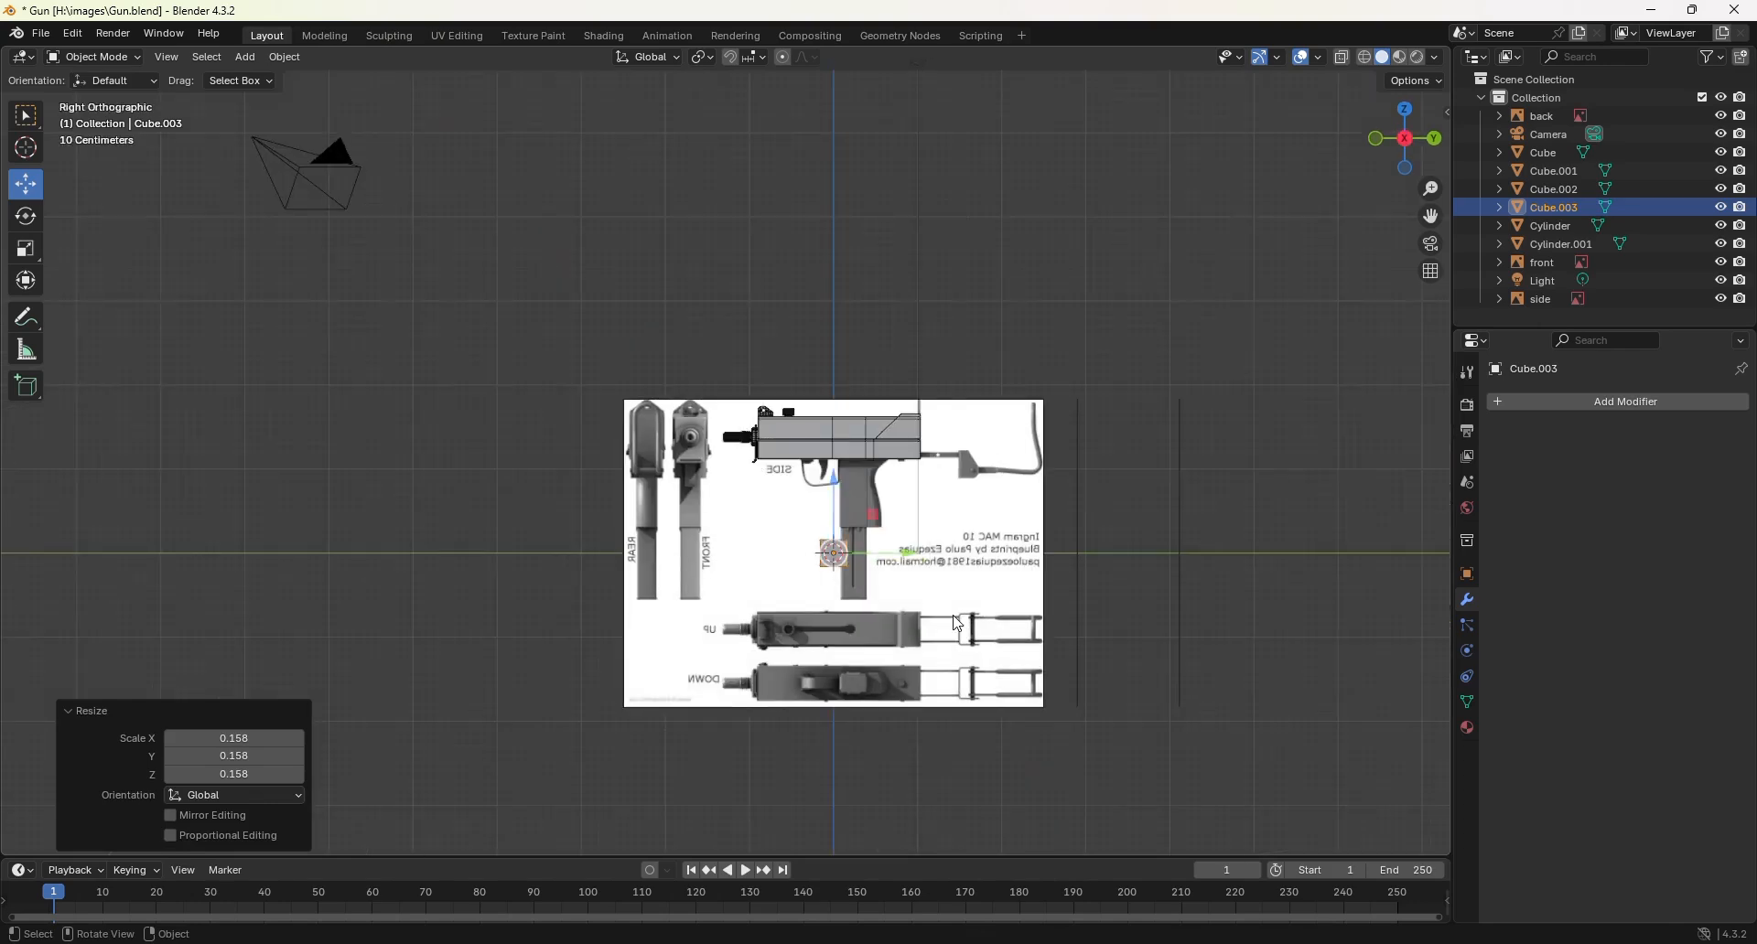
scroll(959, 625, "up", 5)
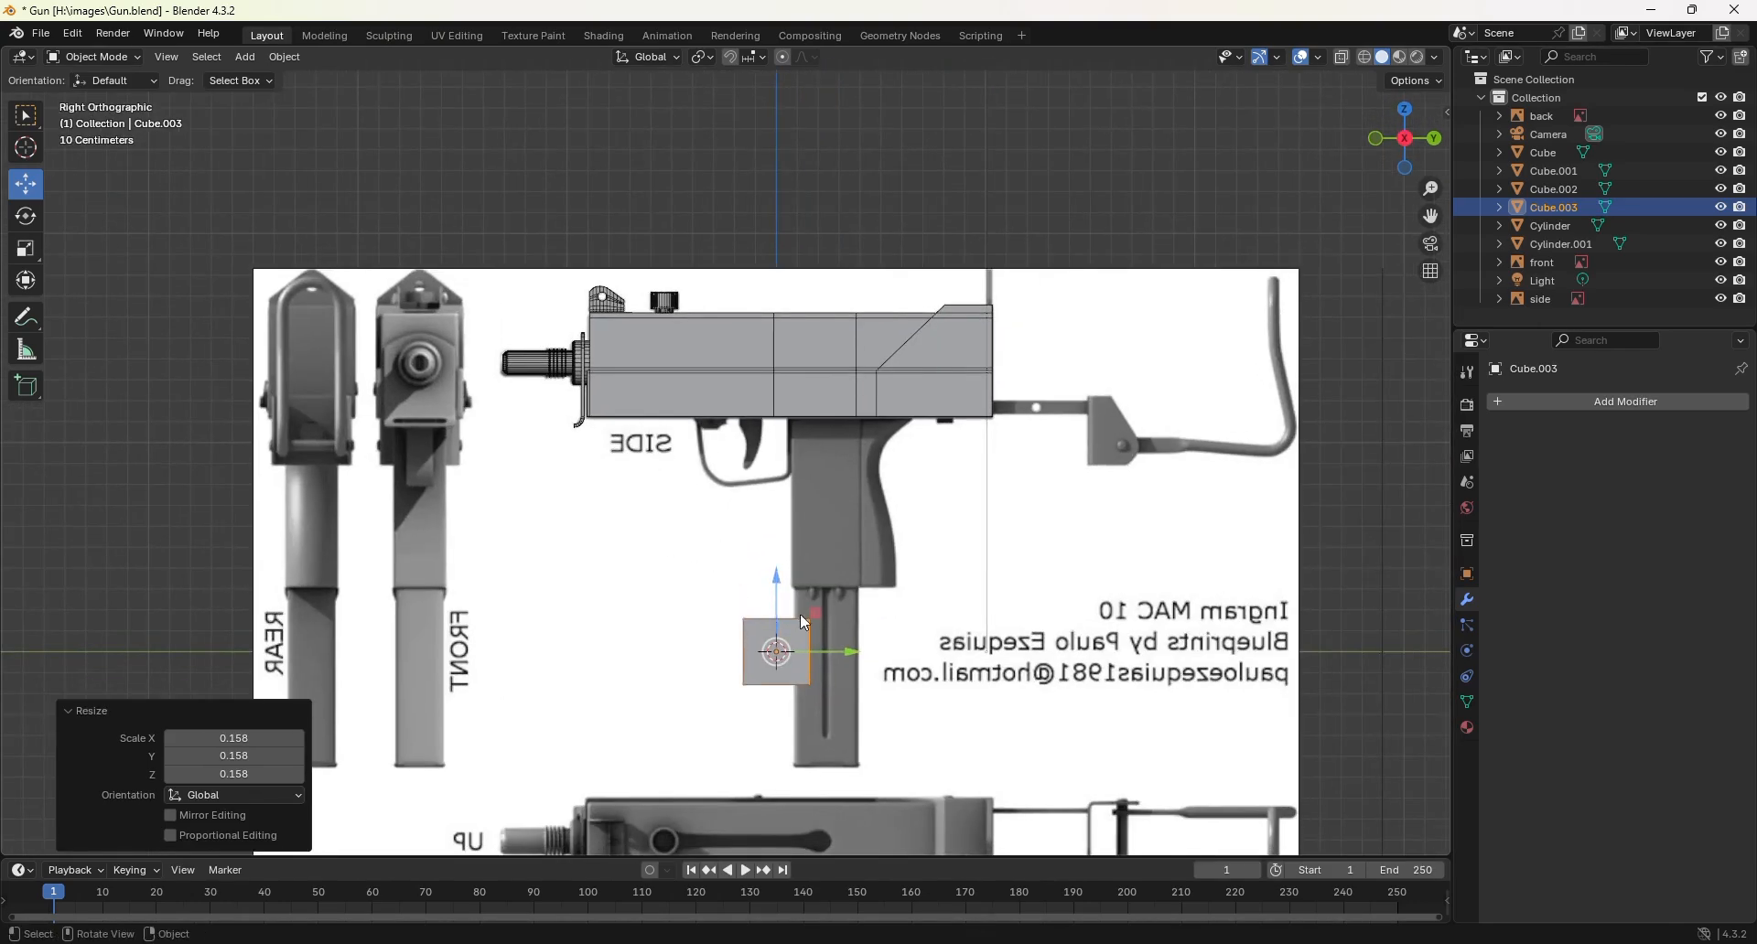
left_click_drag(821, 622, 876, 510)
scroll(842, 526, "up", 3)
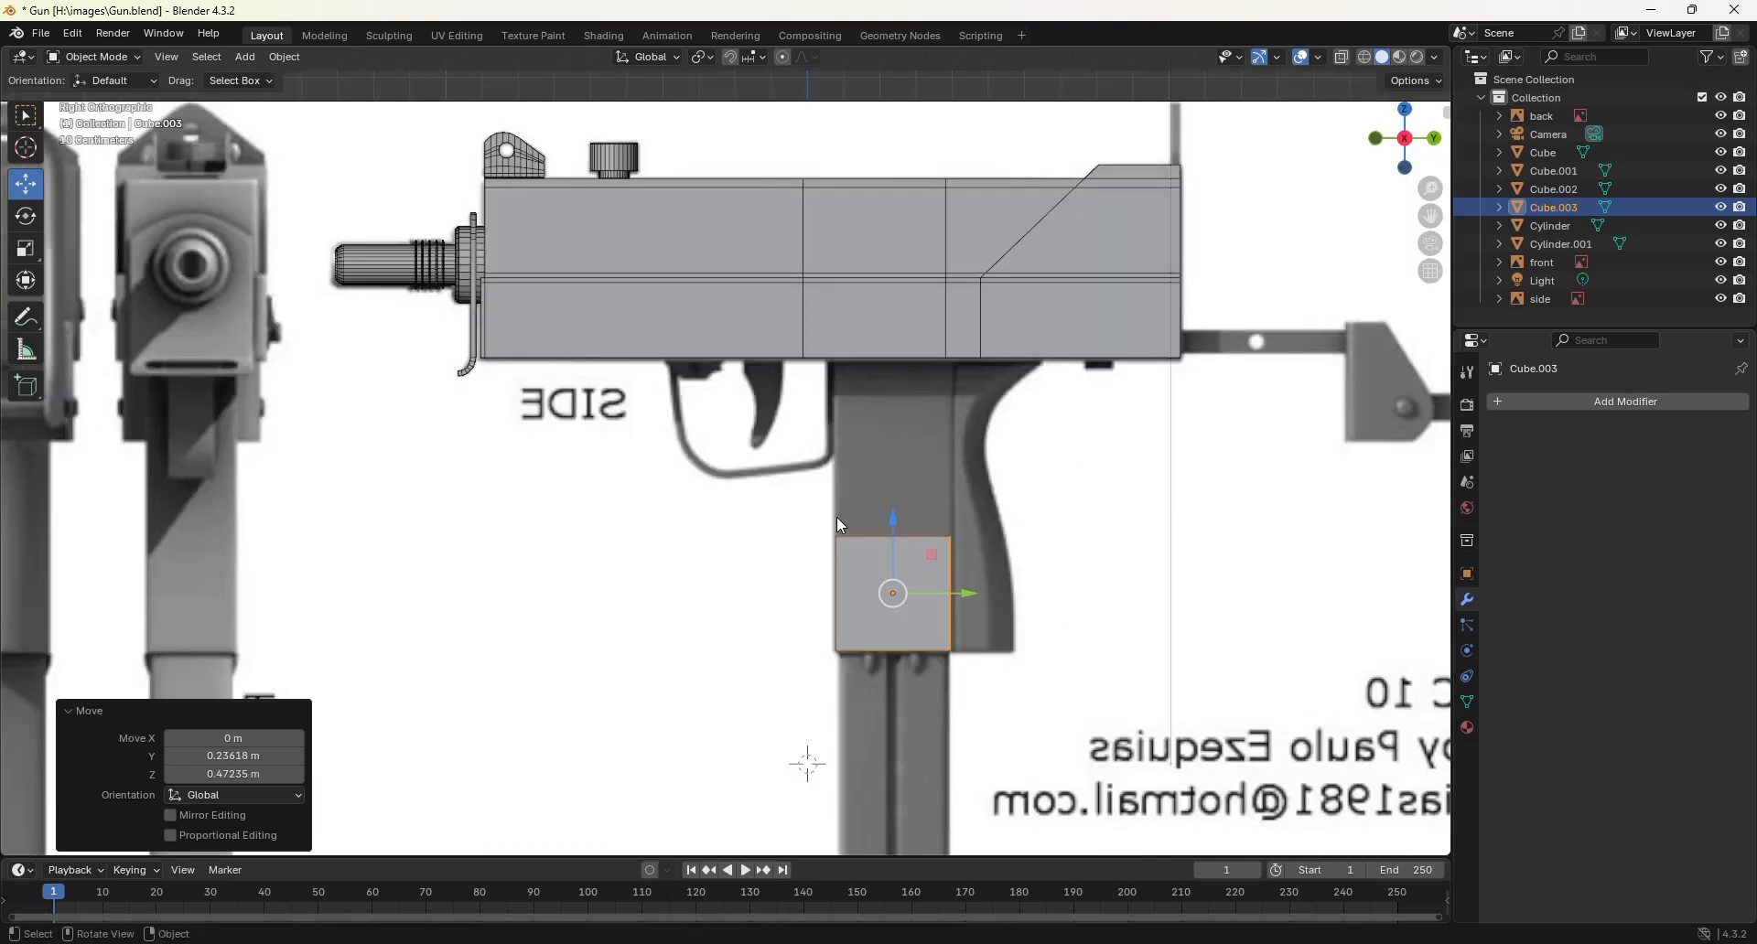
Step: Scale the cube to about 0.807 along X to match the grip's width in the front blueprint
key("KP_1")
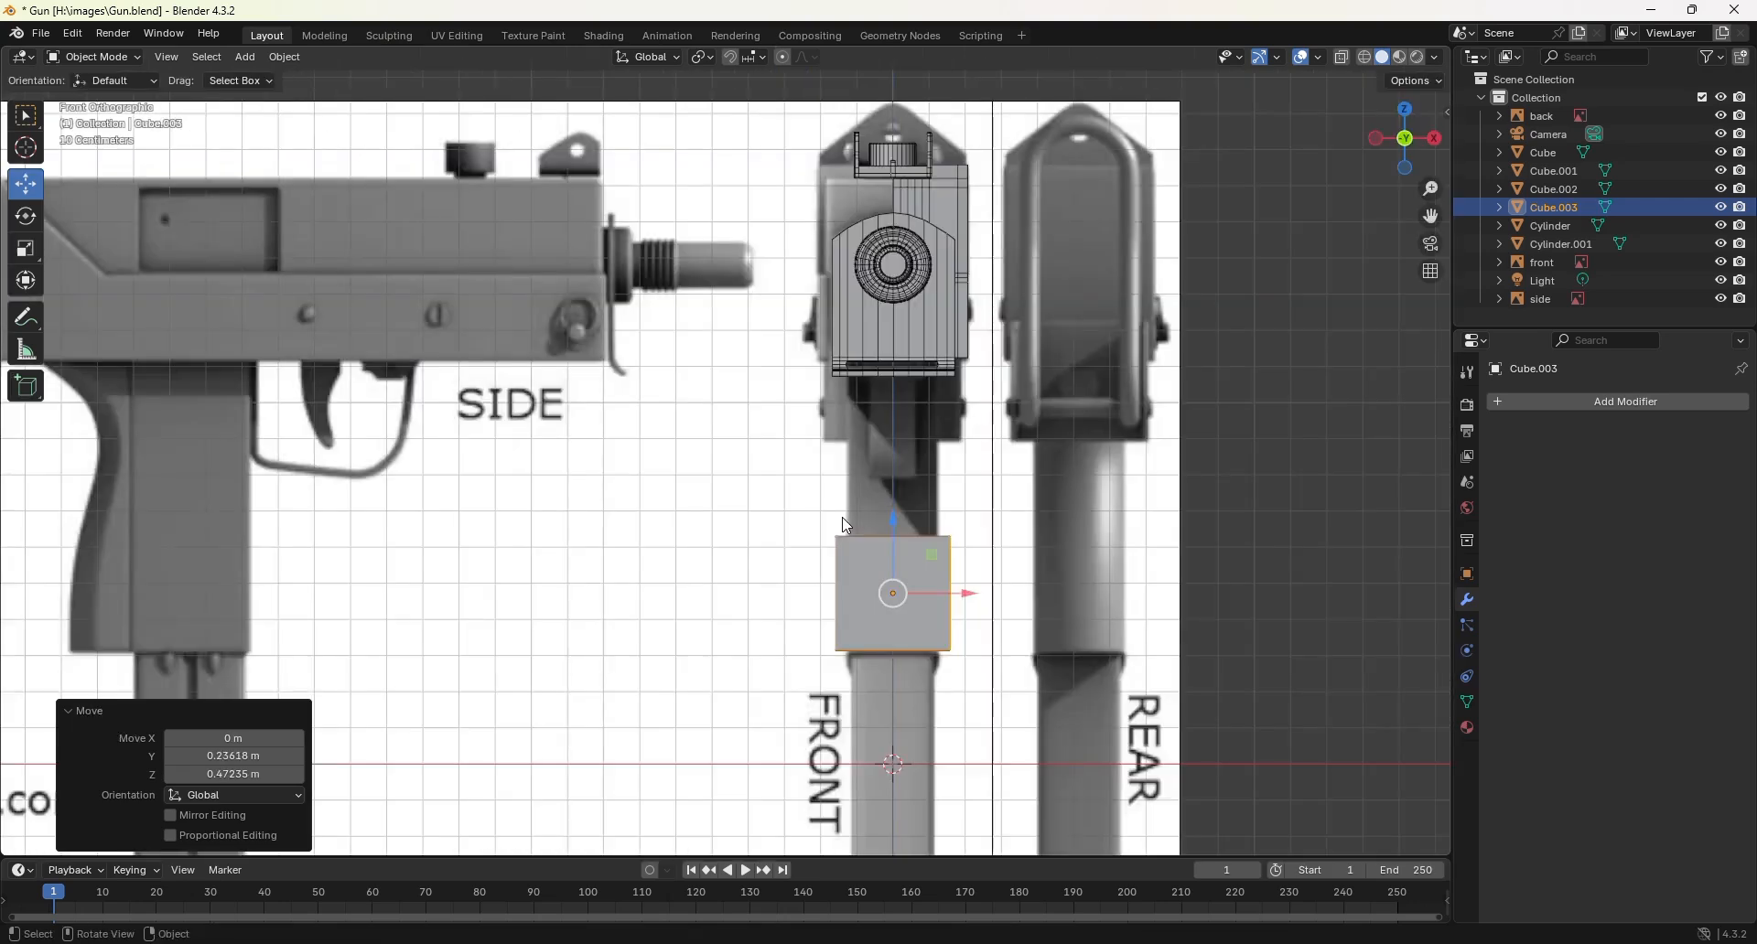
scroll(920, 573, "up", 1)
middle_click_drag(920, 574, 866, 536, "shift")
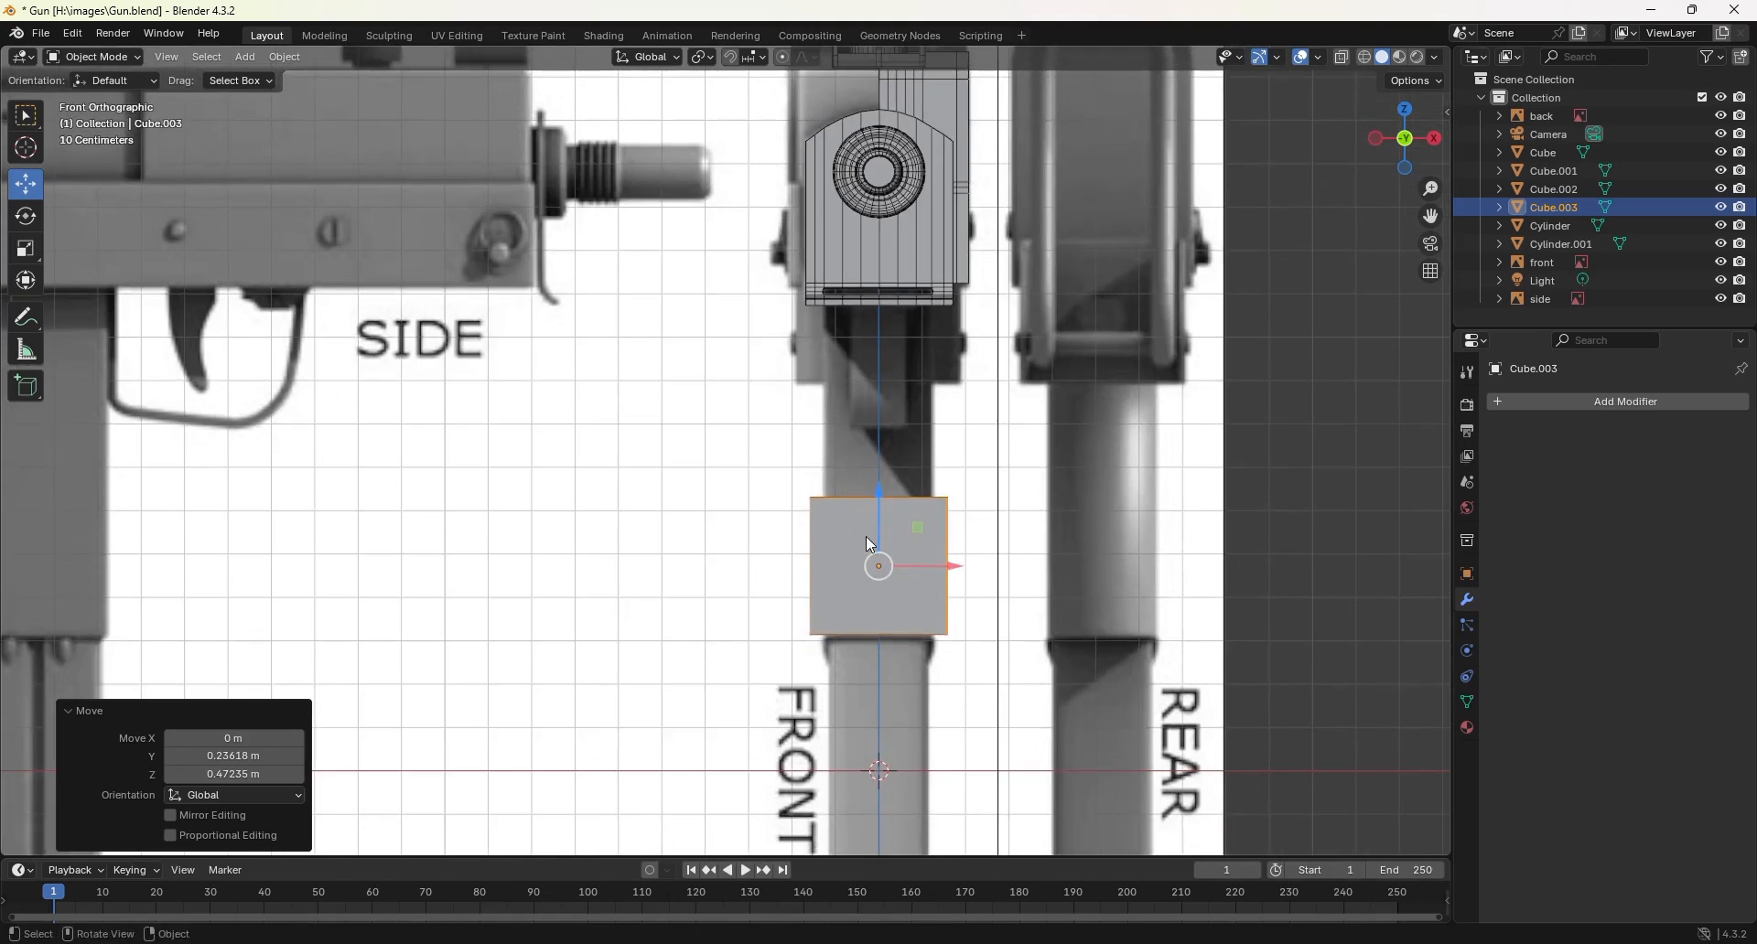
left_click(25, 249)
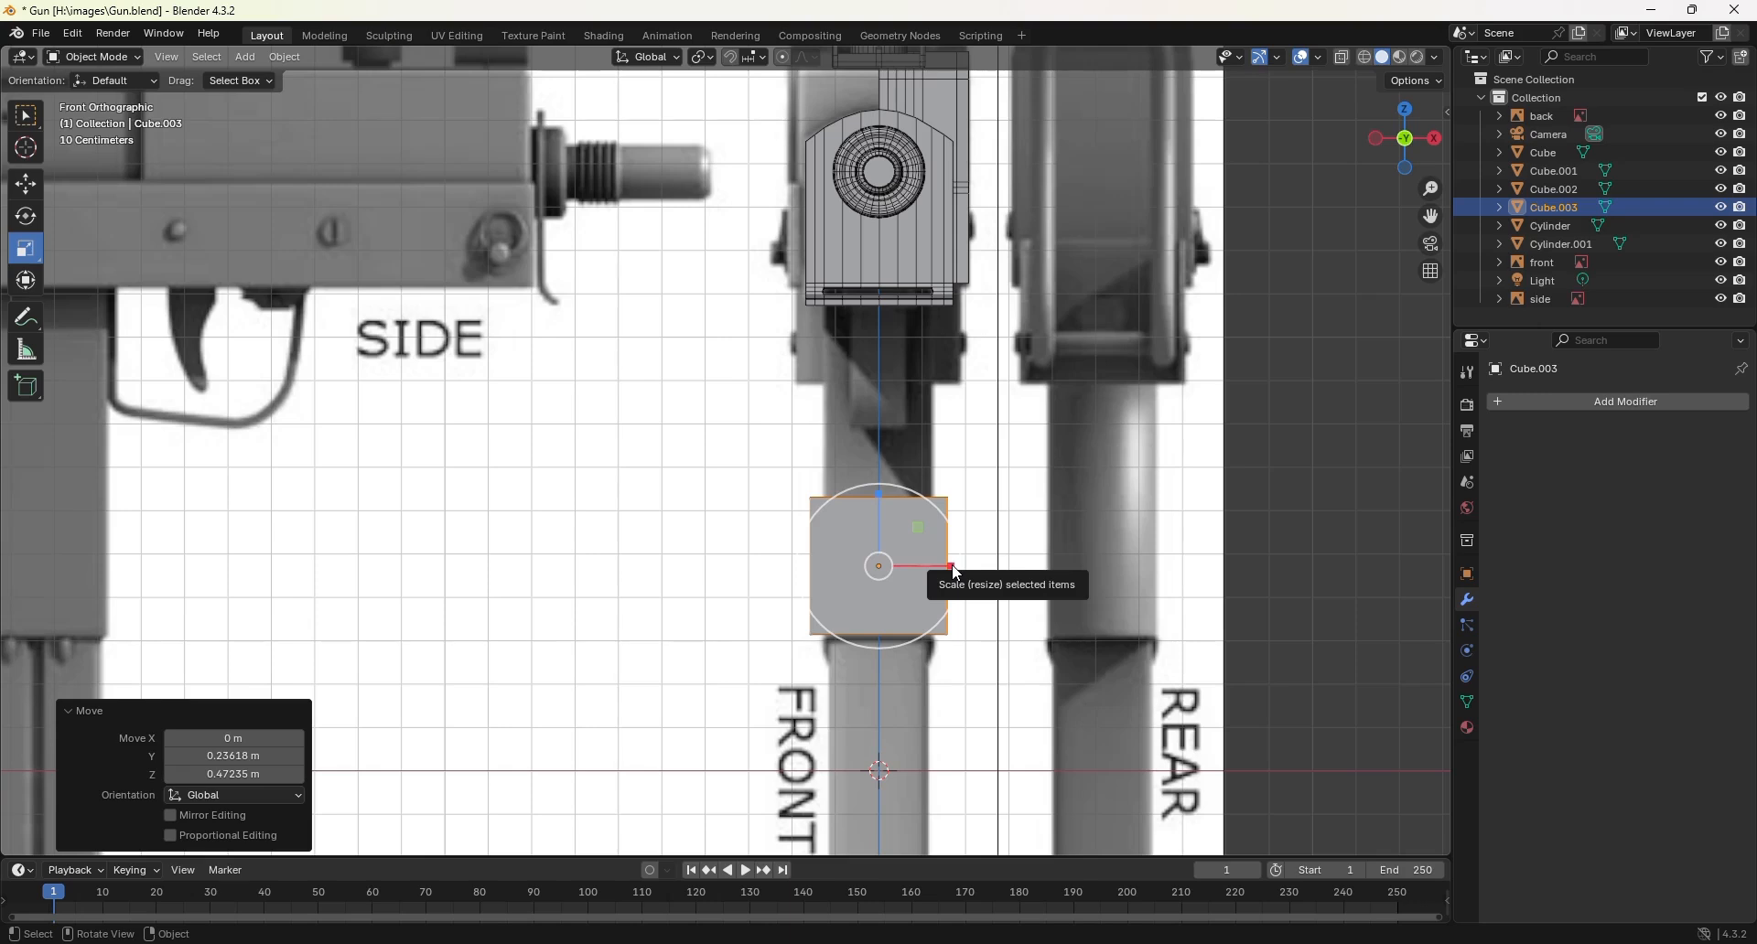
left_click_drag(956, 569, 945, 564)
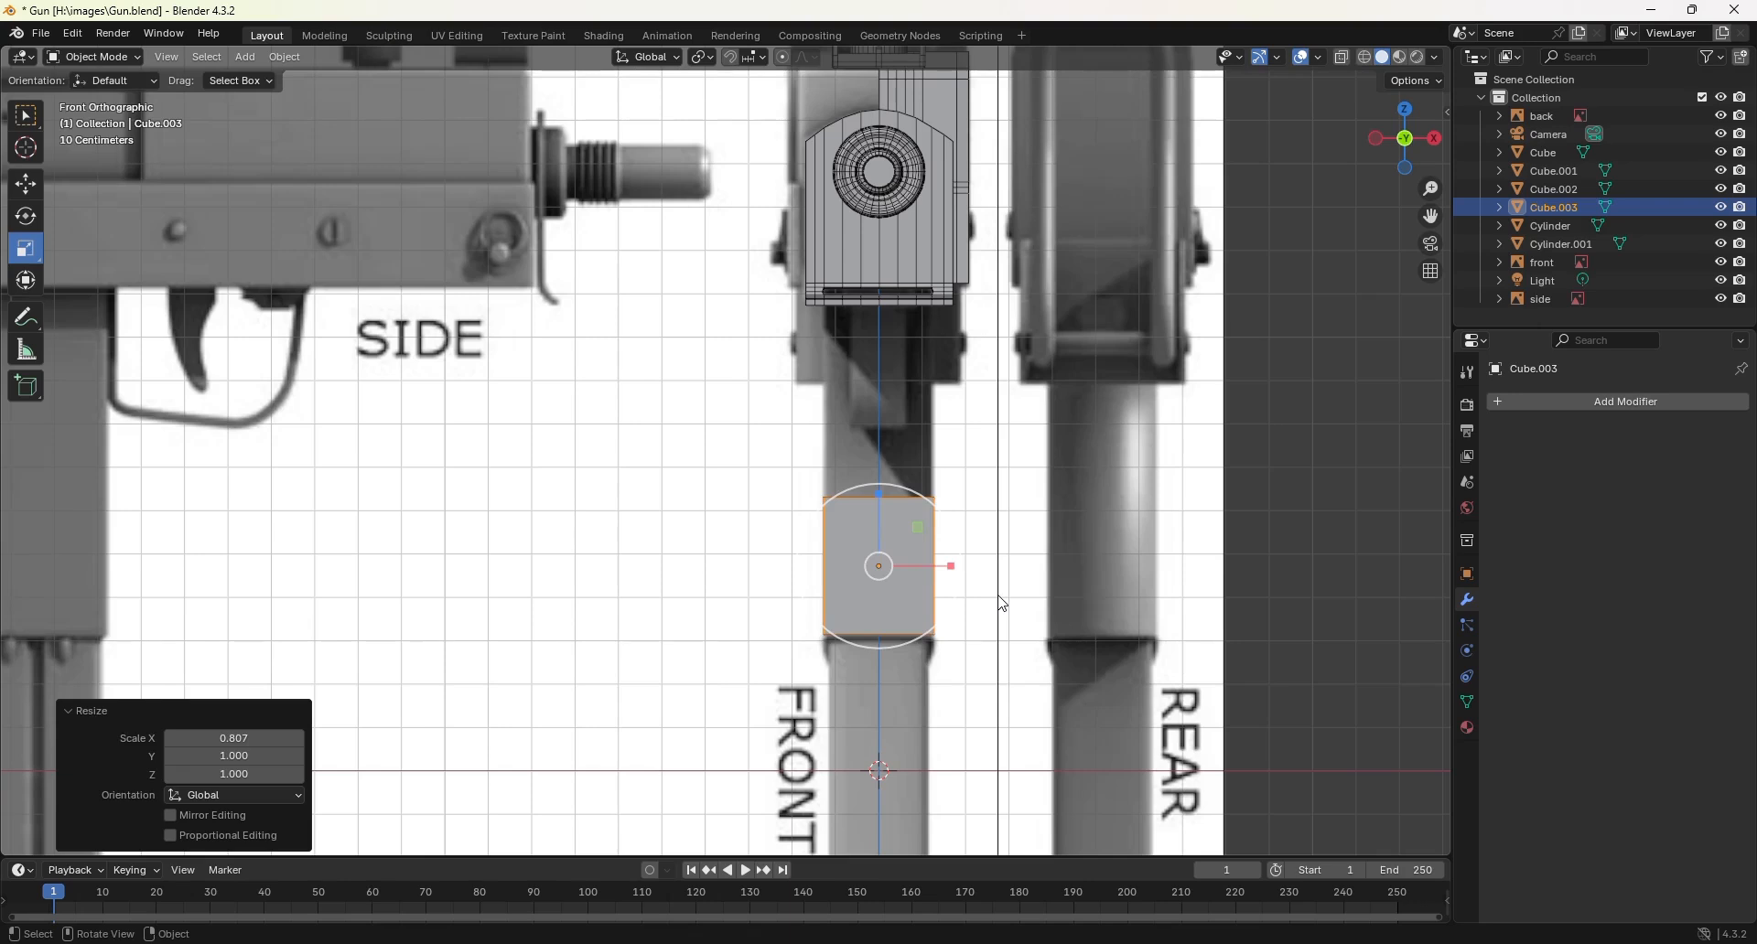
Step: Raise the cube's top vertices about 0.496 m along Z to the underside of the receiver, using wireframe display
key("KP_3")
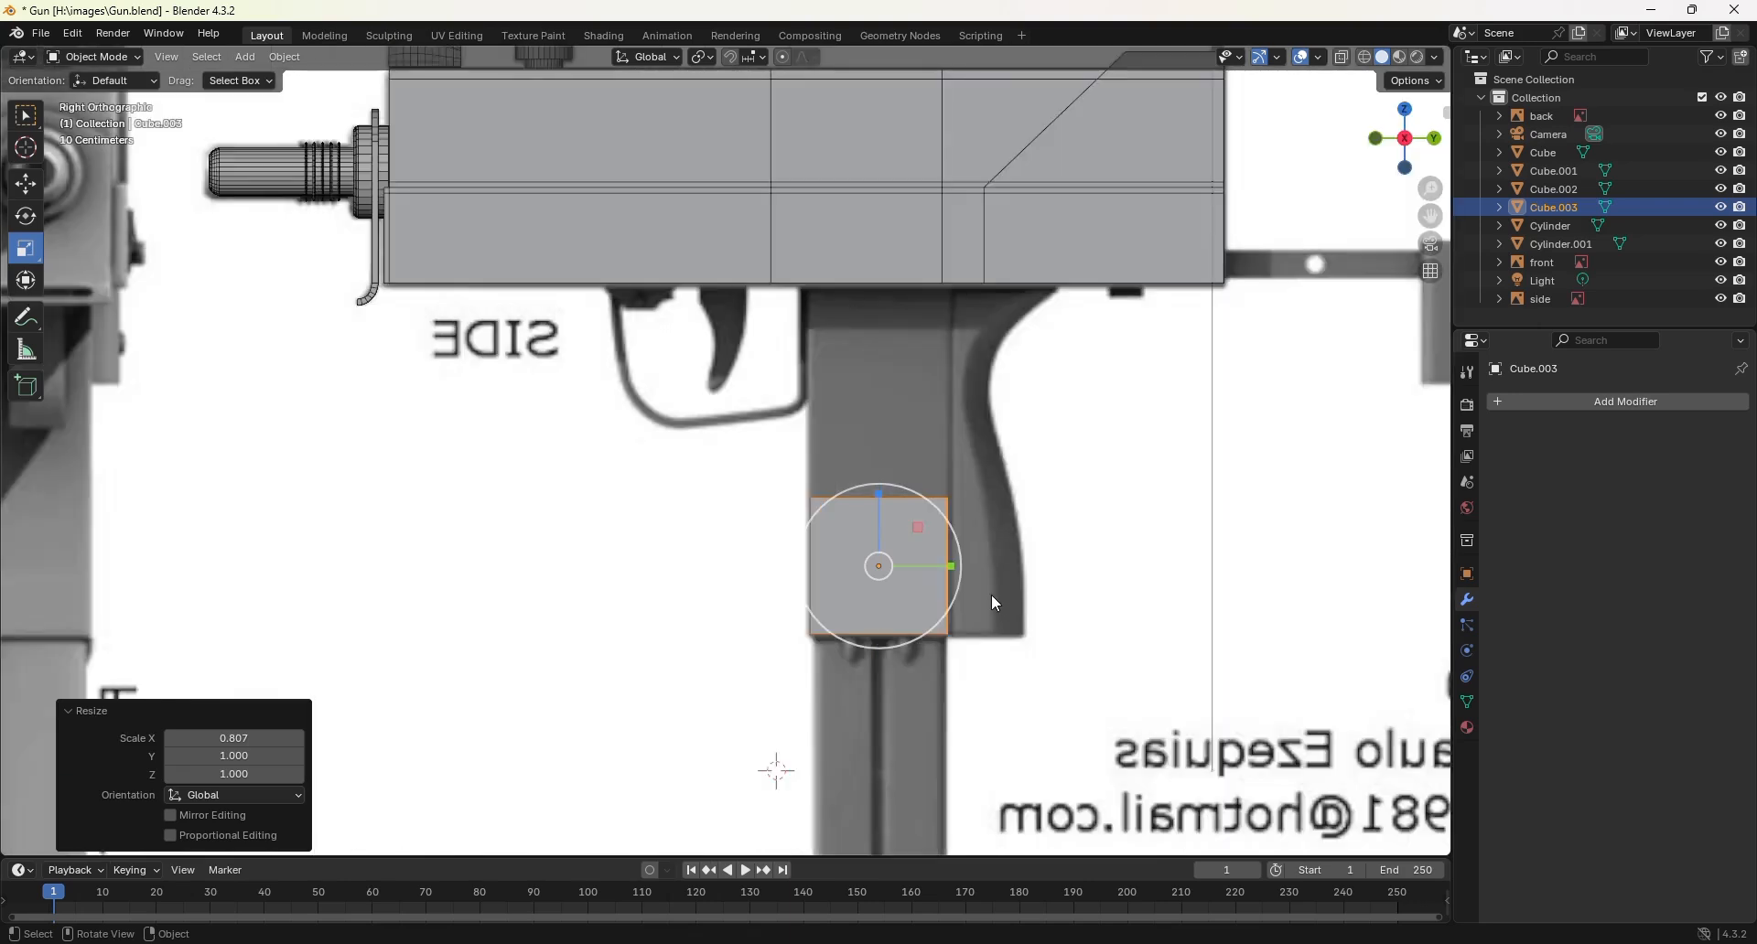
key("Tab")
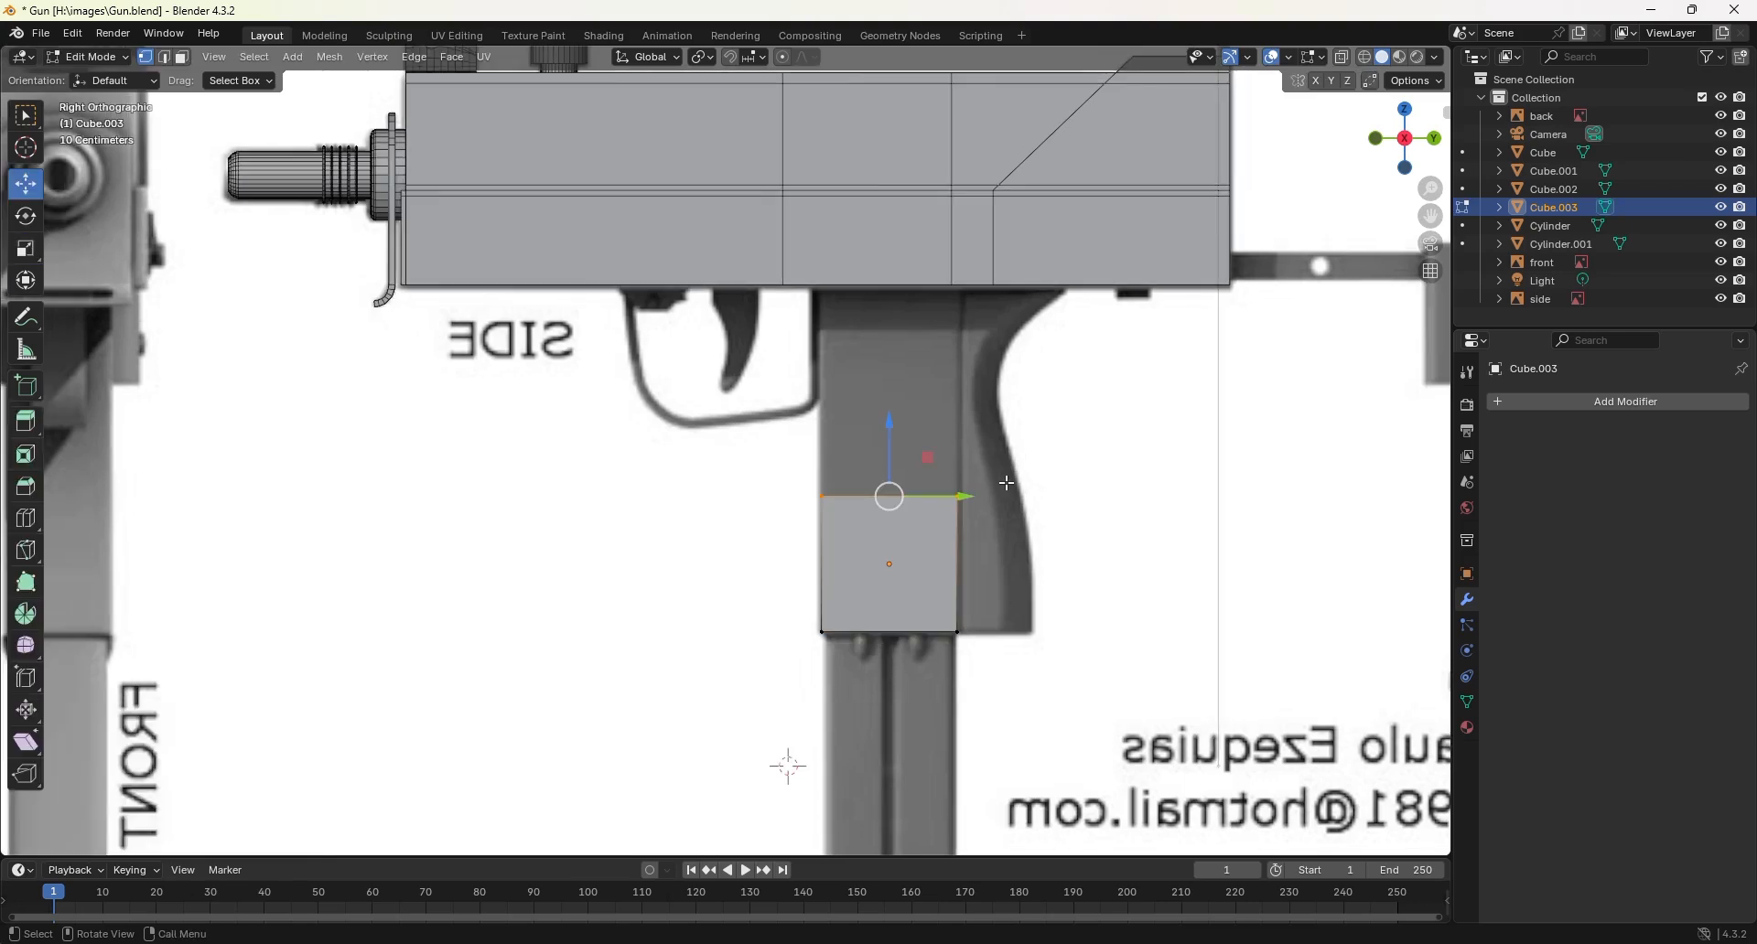
key("z")
left_click(832, 483)
left_click_drag(761, 455, 1089, 540)
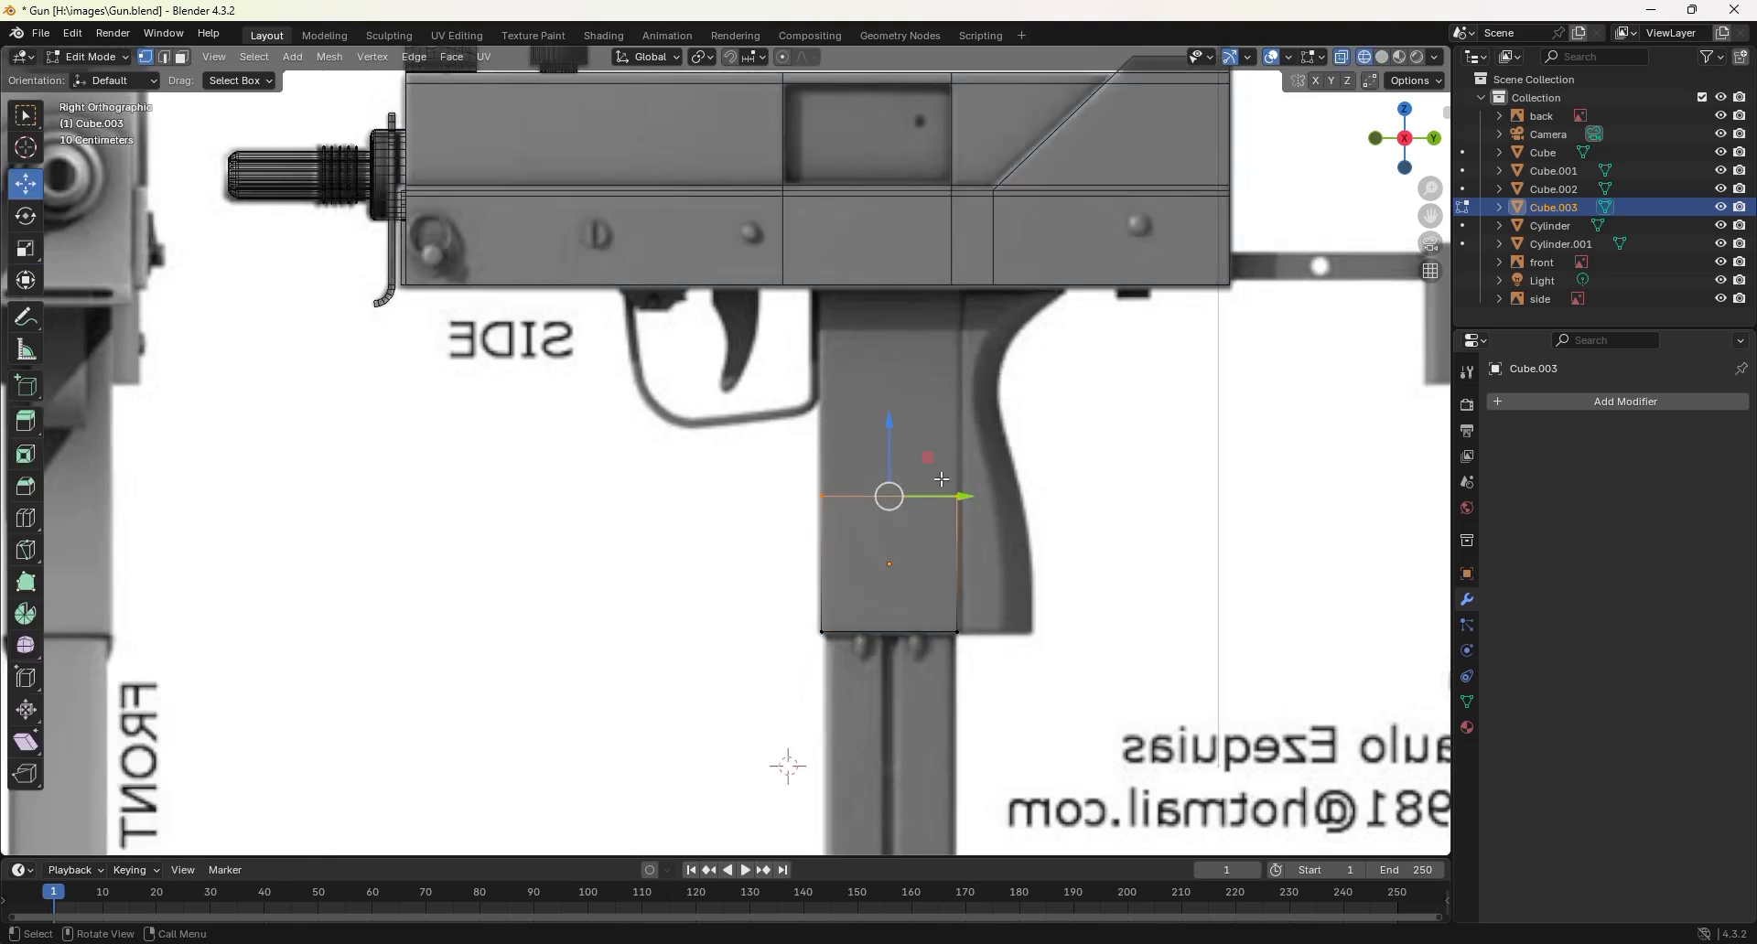
left_click_drag(890, 438, 876, 219)
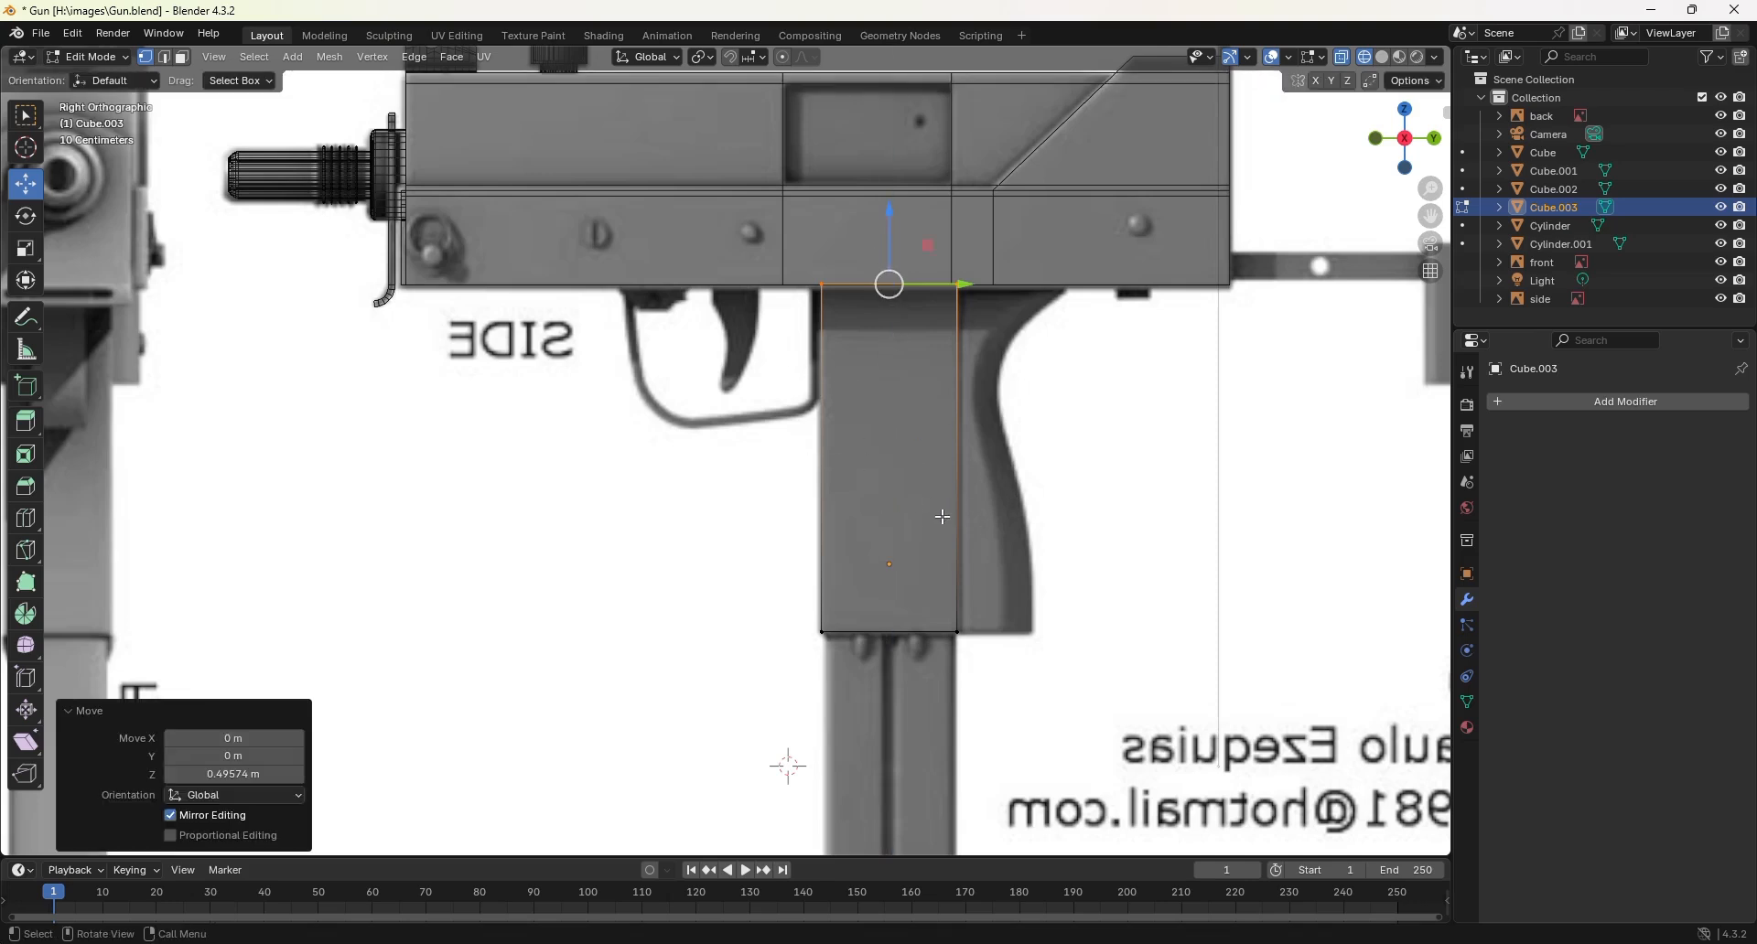
Step: Add five evenly spaced horizontal loop cuts along the height of the grip block
key("ctrl+r")
scroll(943, 517, "up", 1)
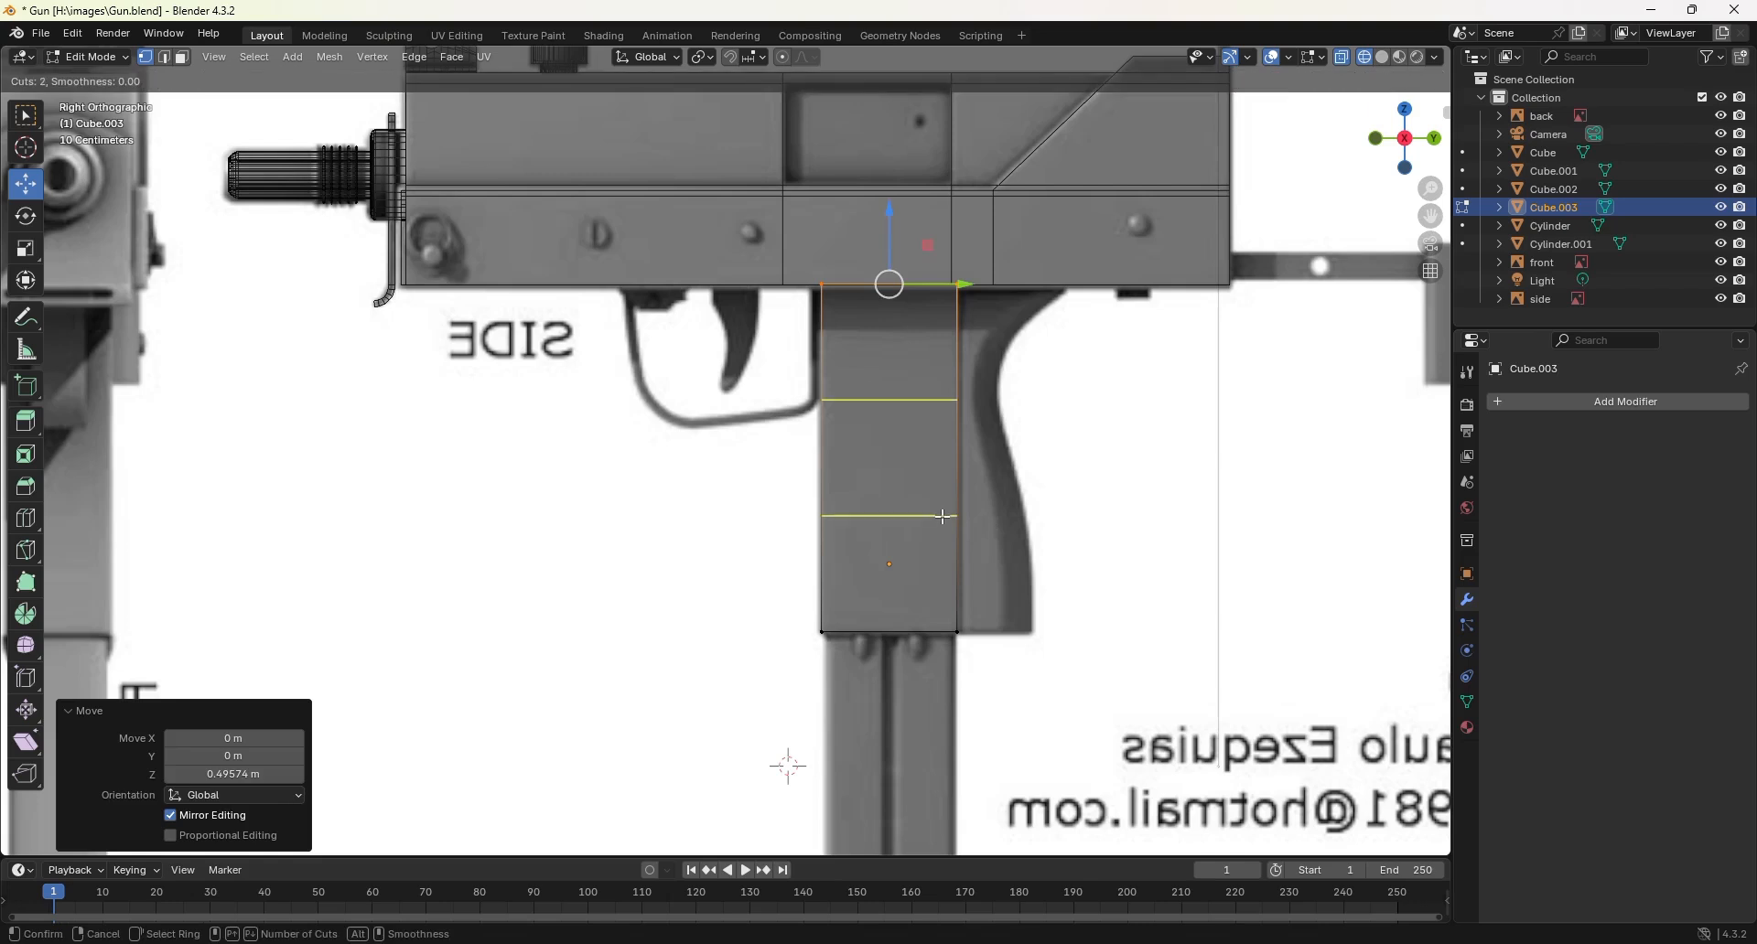
scroll(943, 517, "up", 1)
scroll(943, 517, "up", 1)
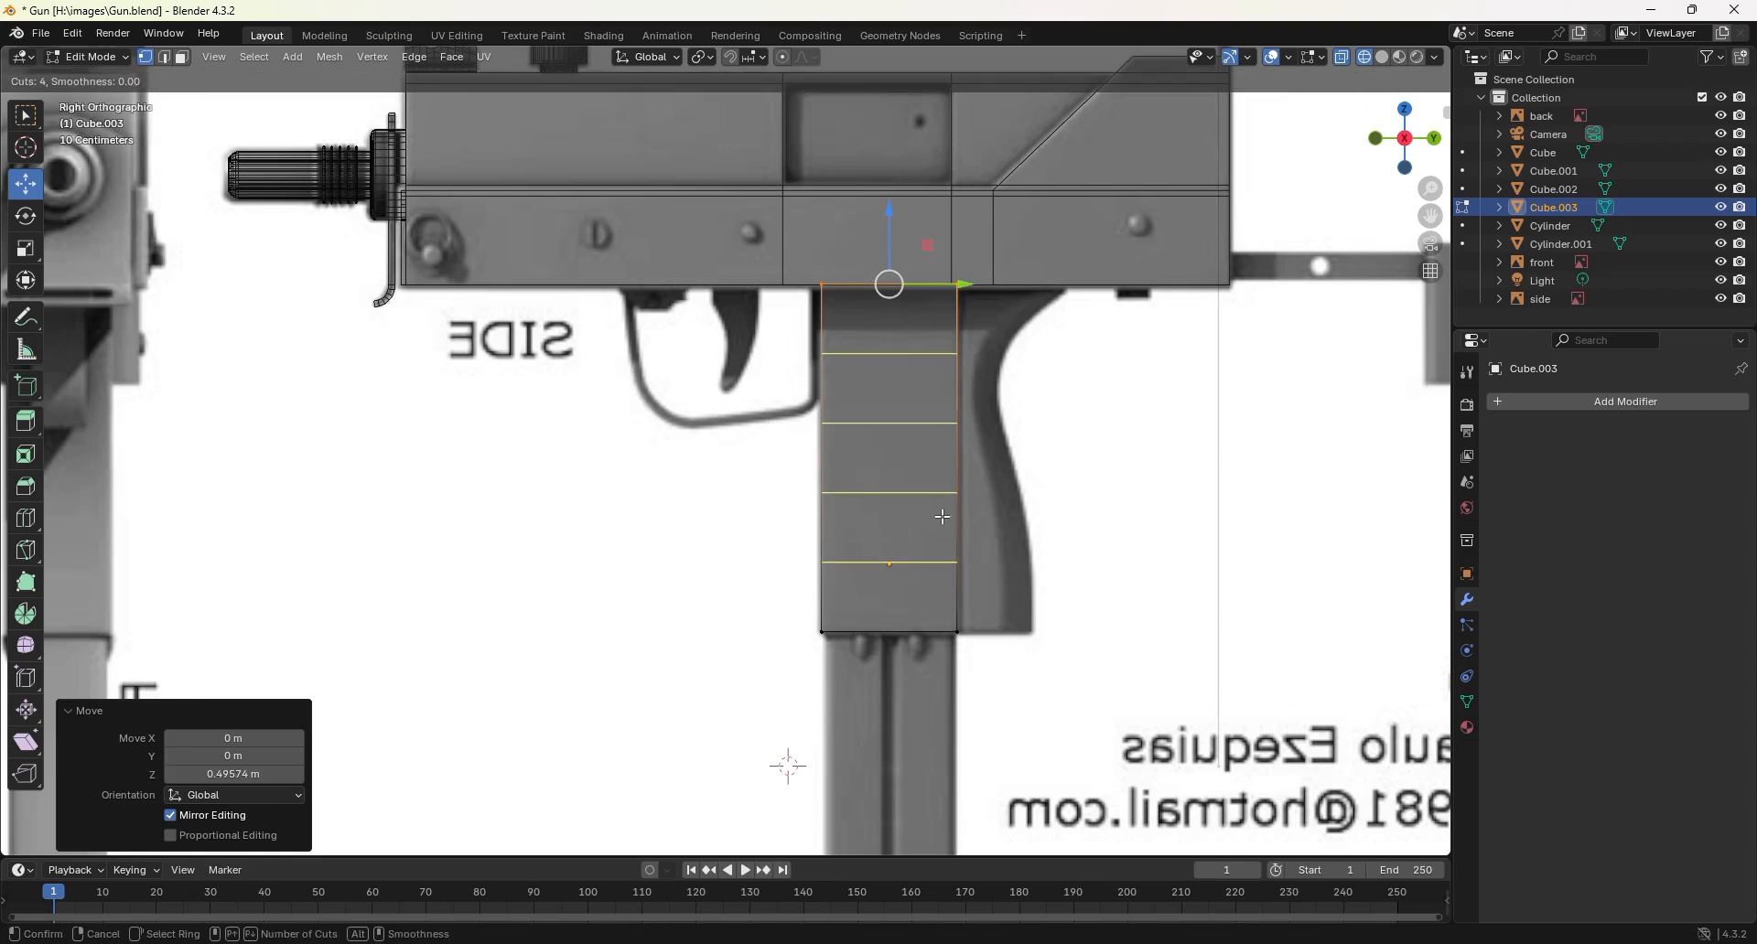
scroll(944, 517, "up", 1)
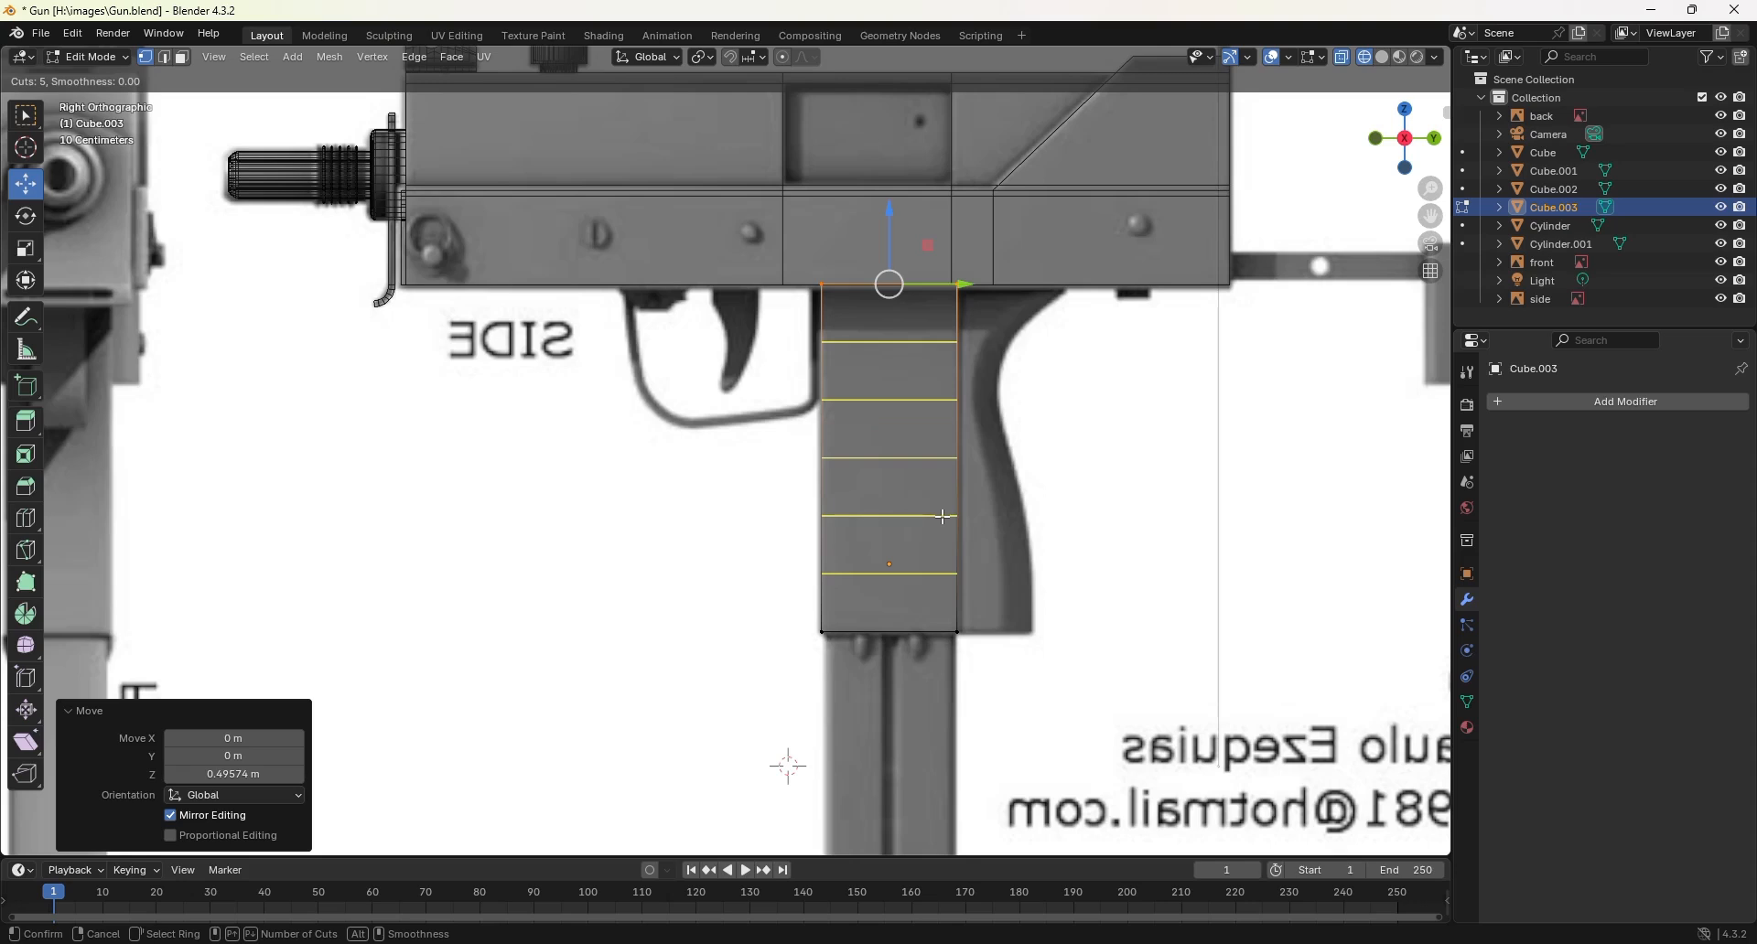
left_click(943, 517)
right_click(943, 517)
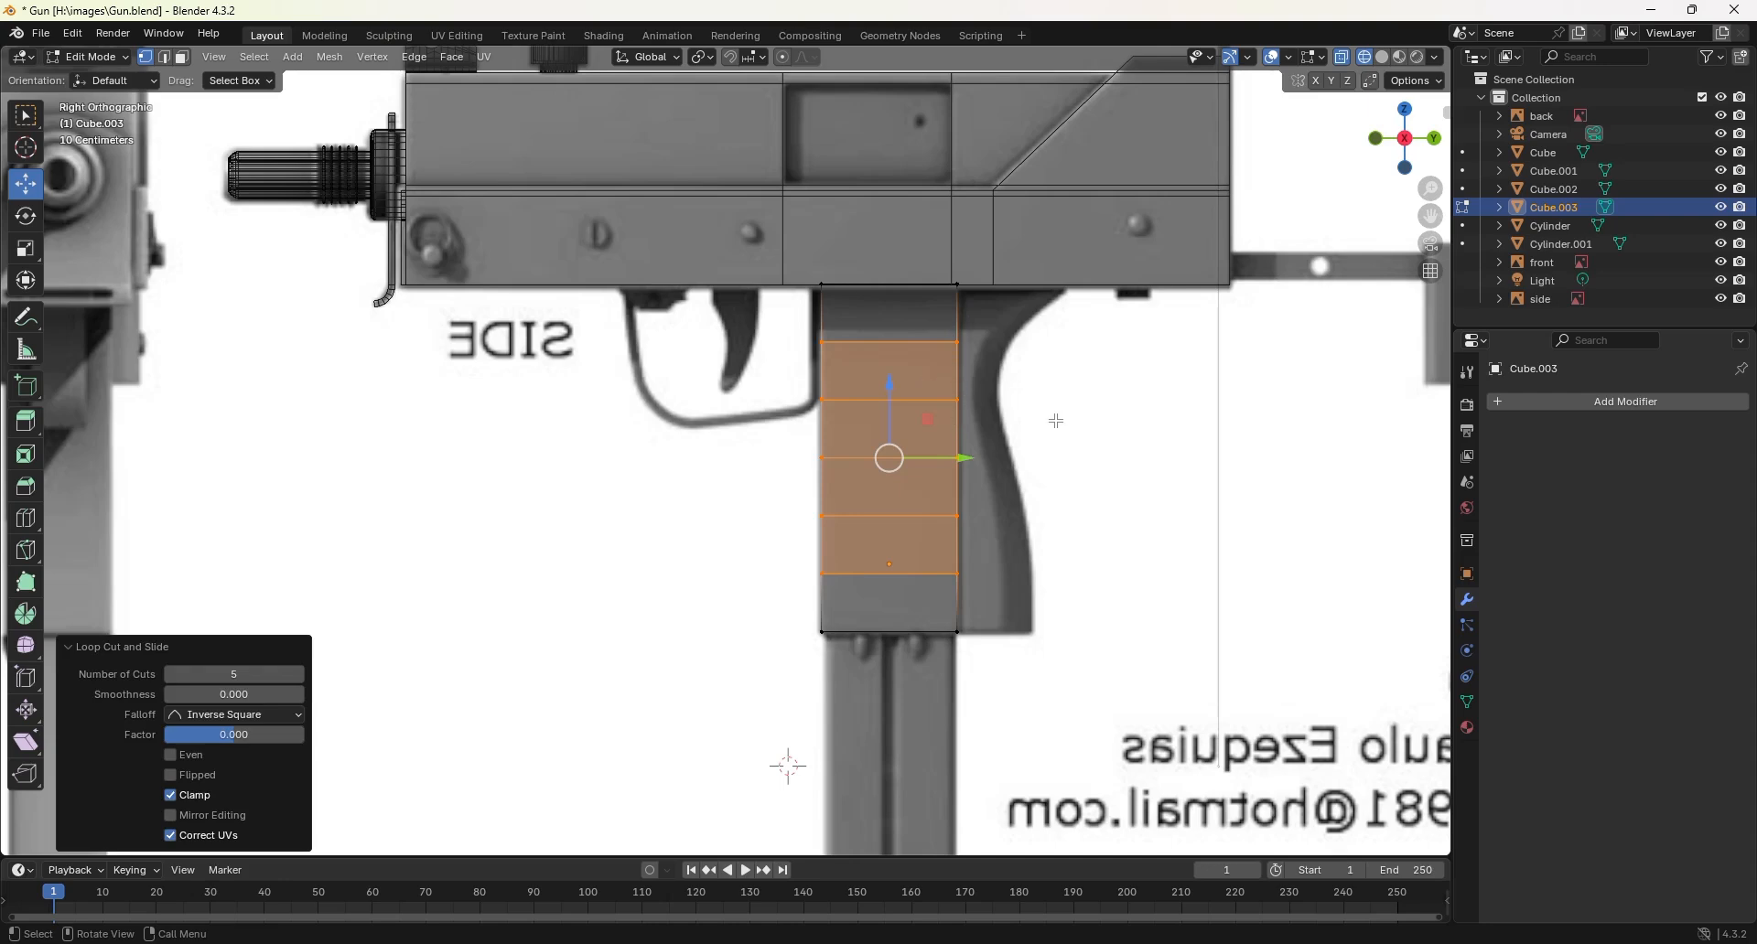
Step: Extrude the six rear faces of the grip block outward by about 0.0125 m as a thin strip
middle_click_drag(1056, 421, 972, 437)
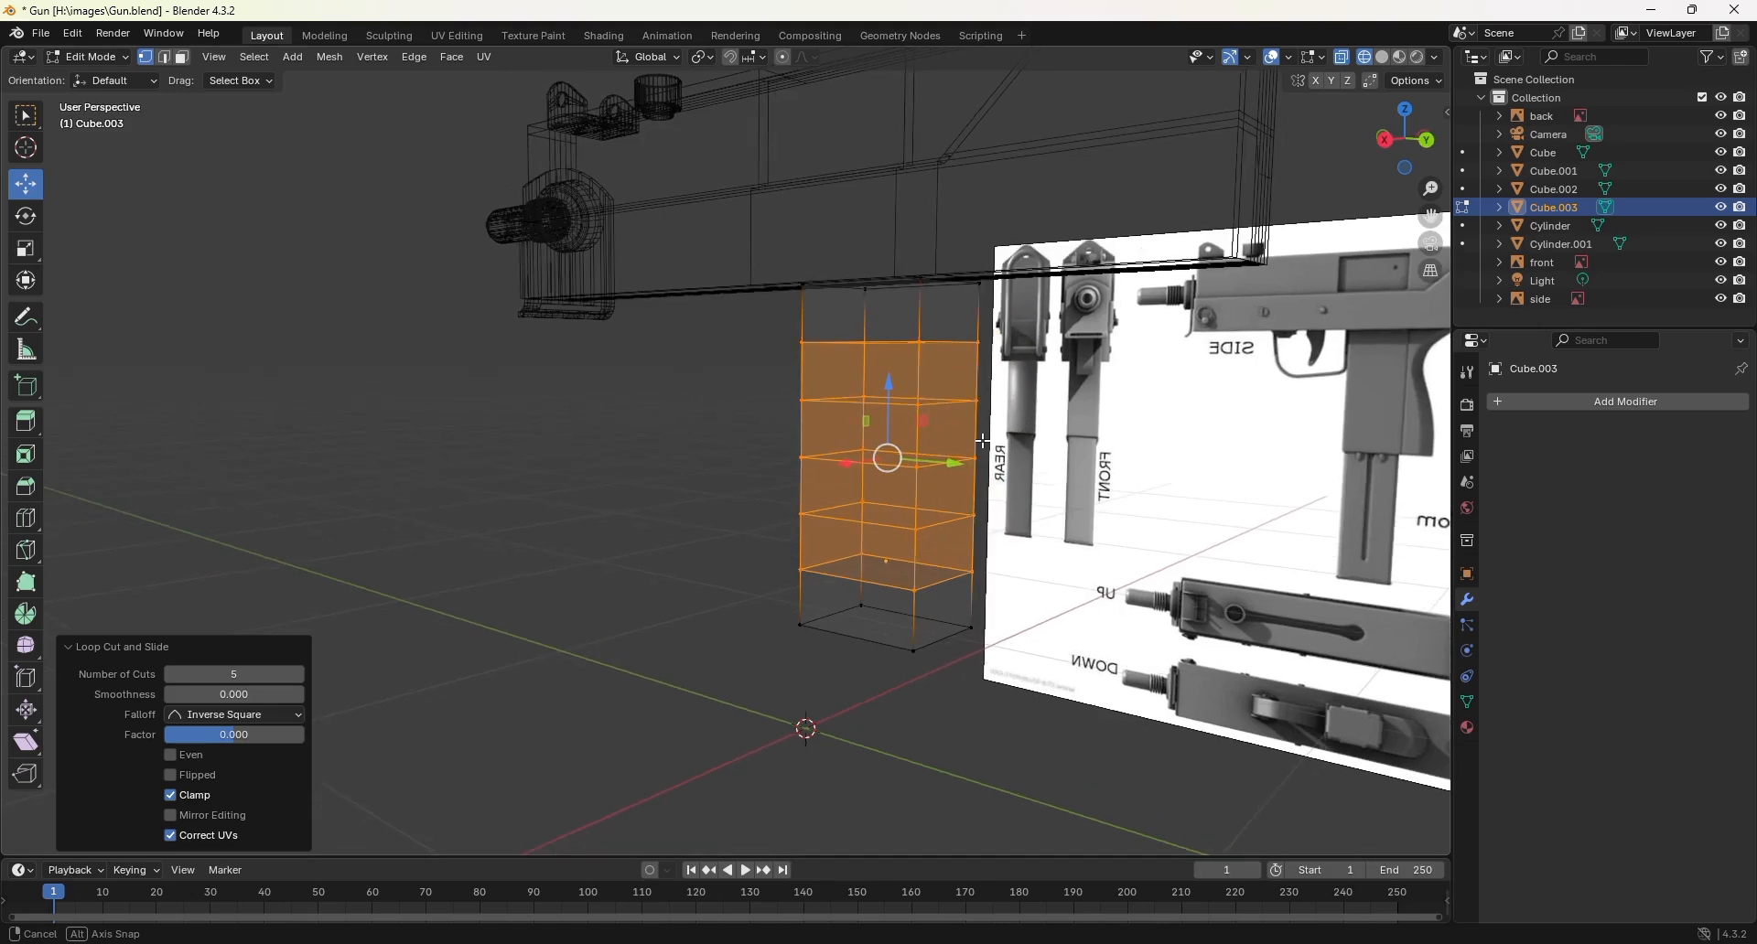
left_click(182, 56)
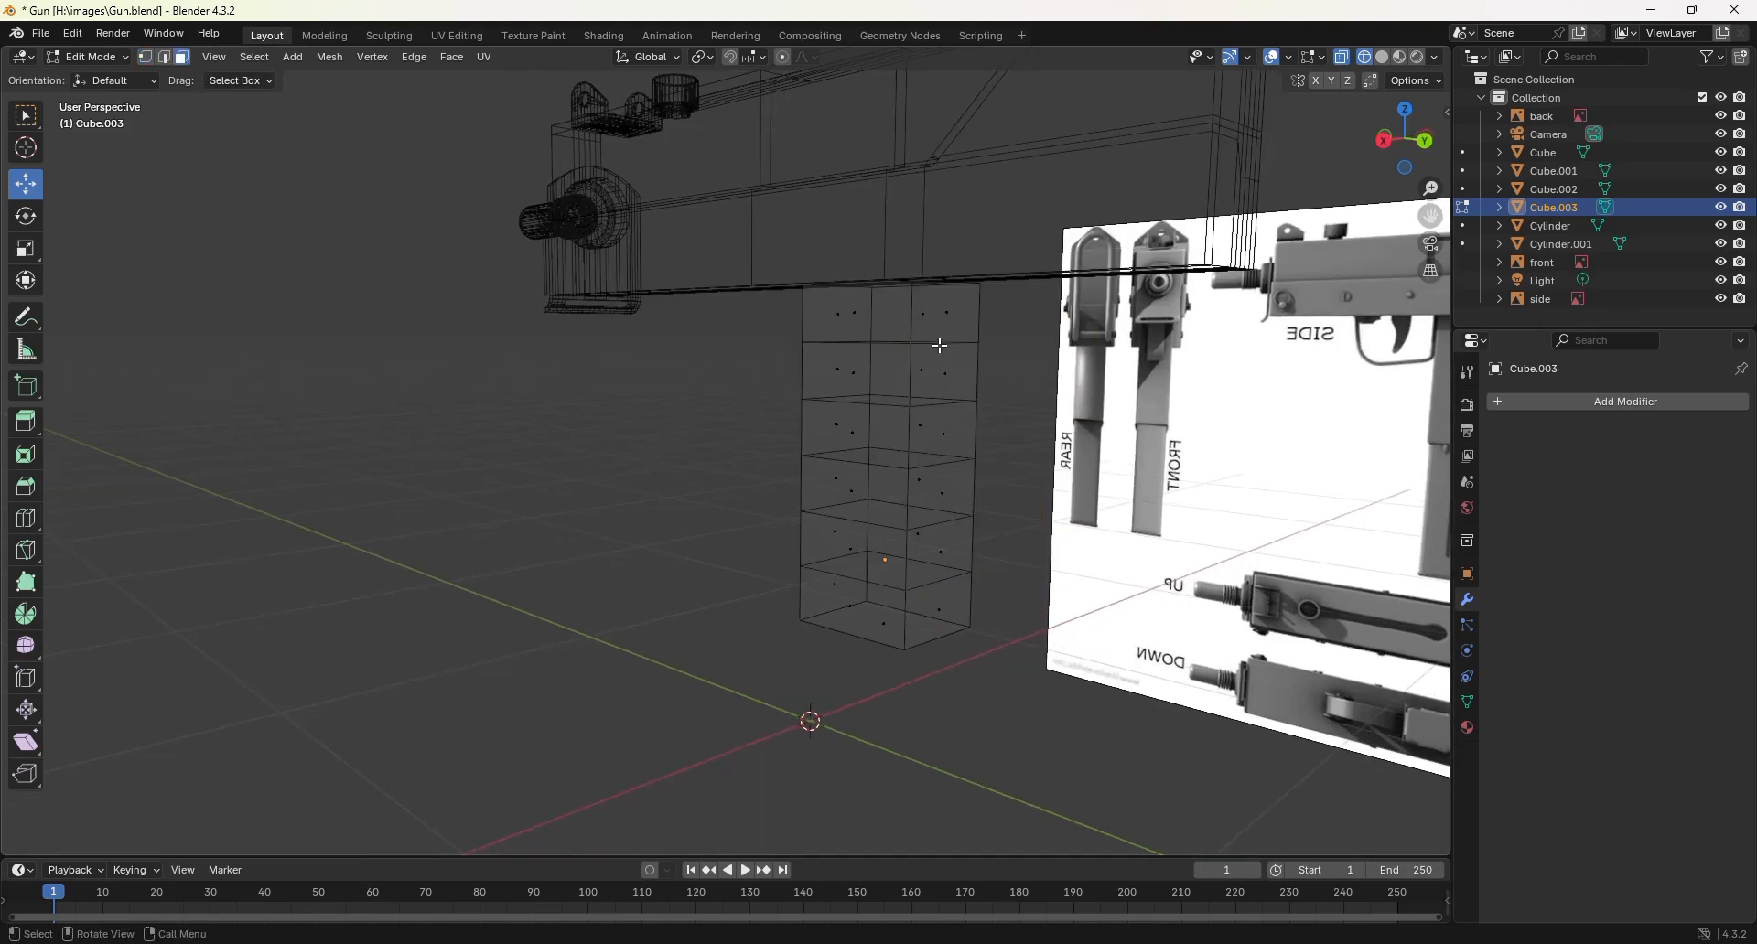
left_click(949, 323)
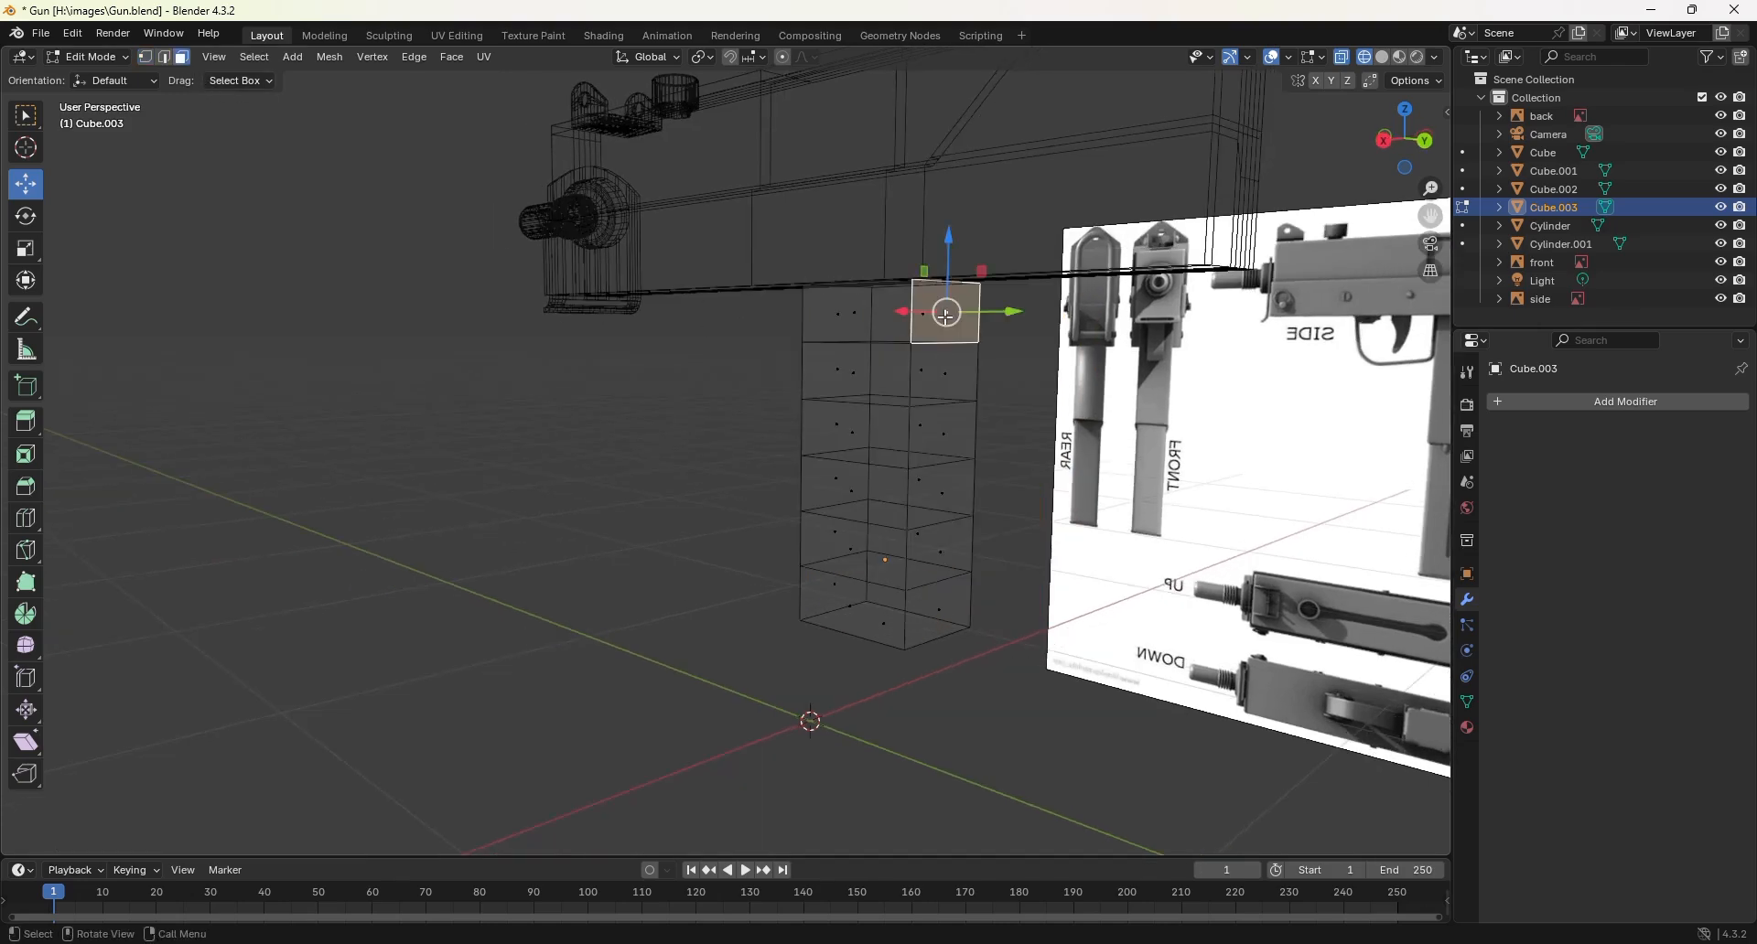
left_click(945, 371, "shift")
left_click(944, 430, "shift")
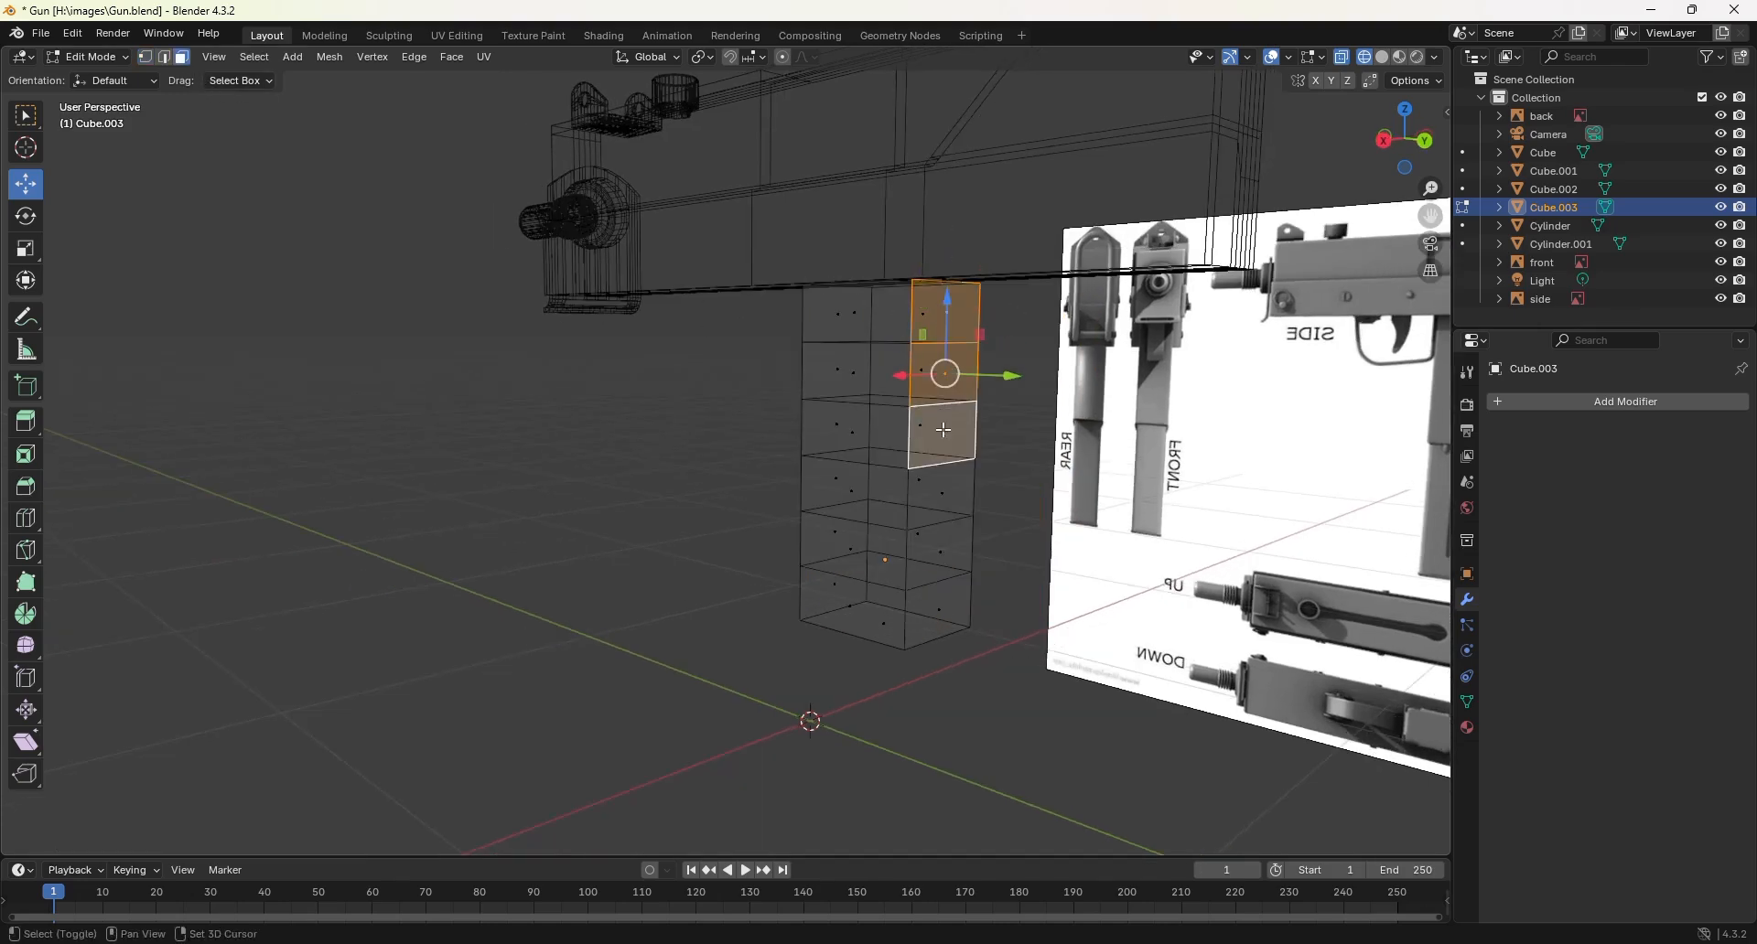
left_click(936, 494, "shift")
left_click(931, 549, "shift")
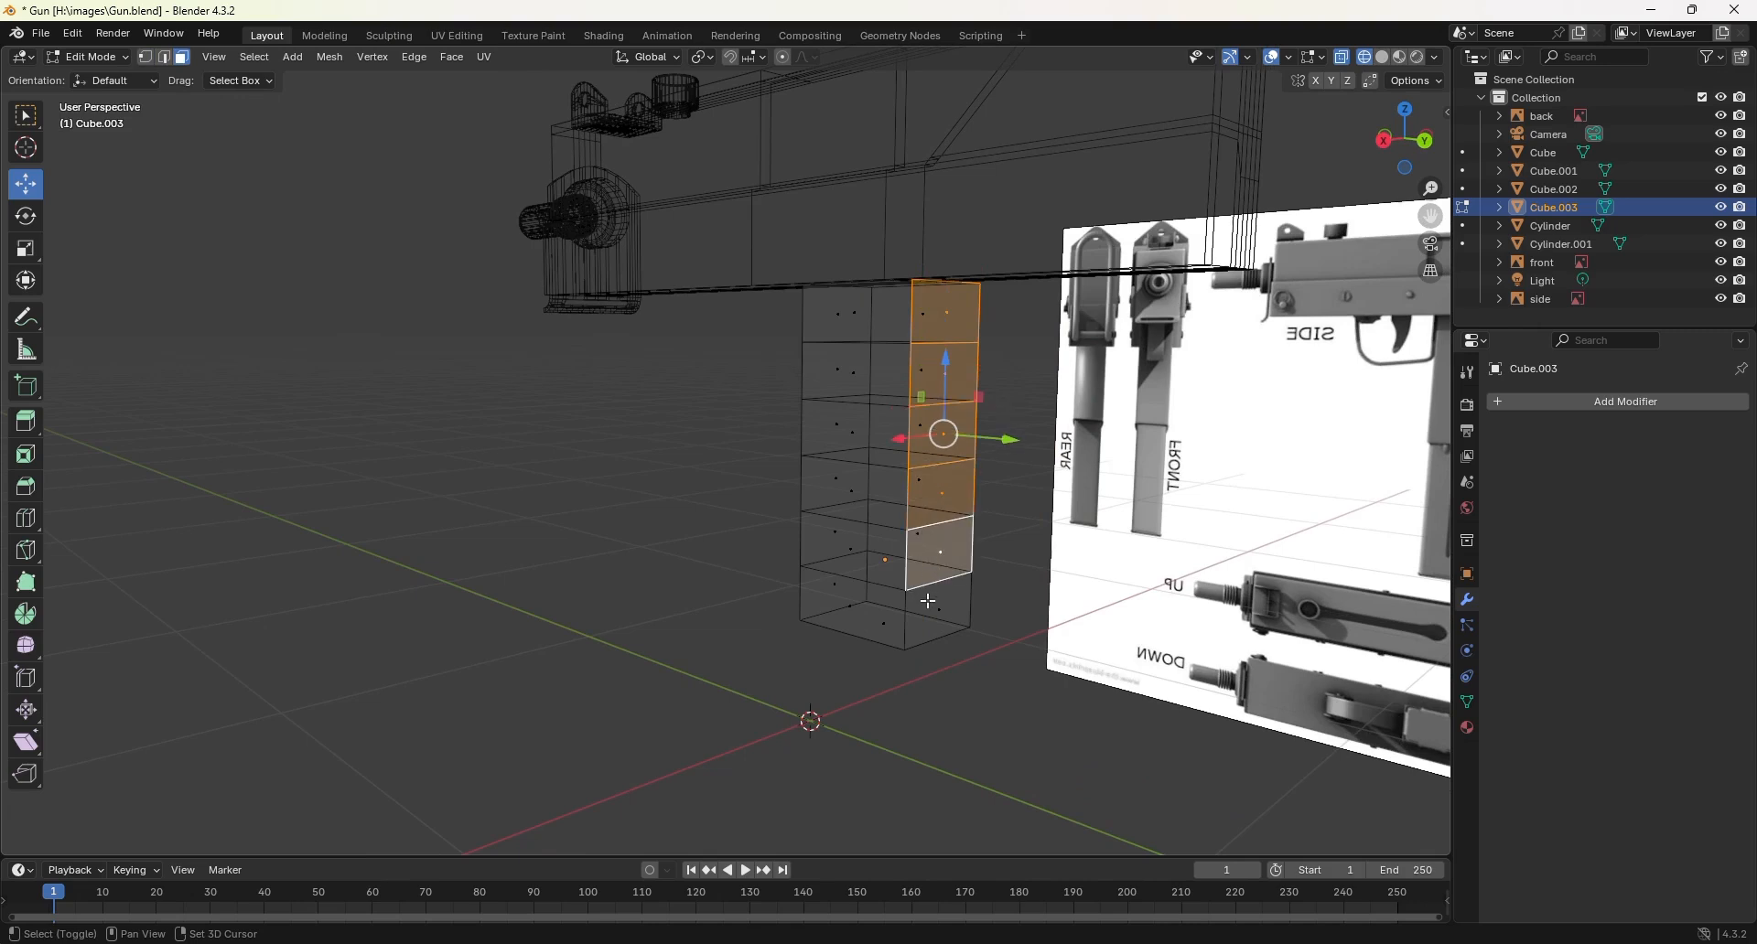
left_click(929, 600, "shift")
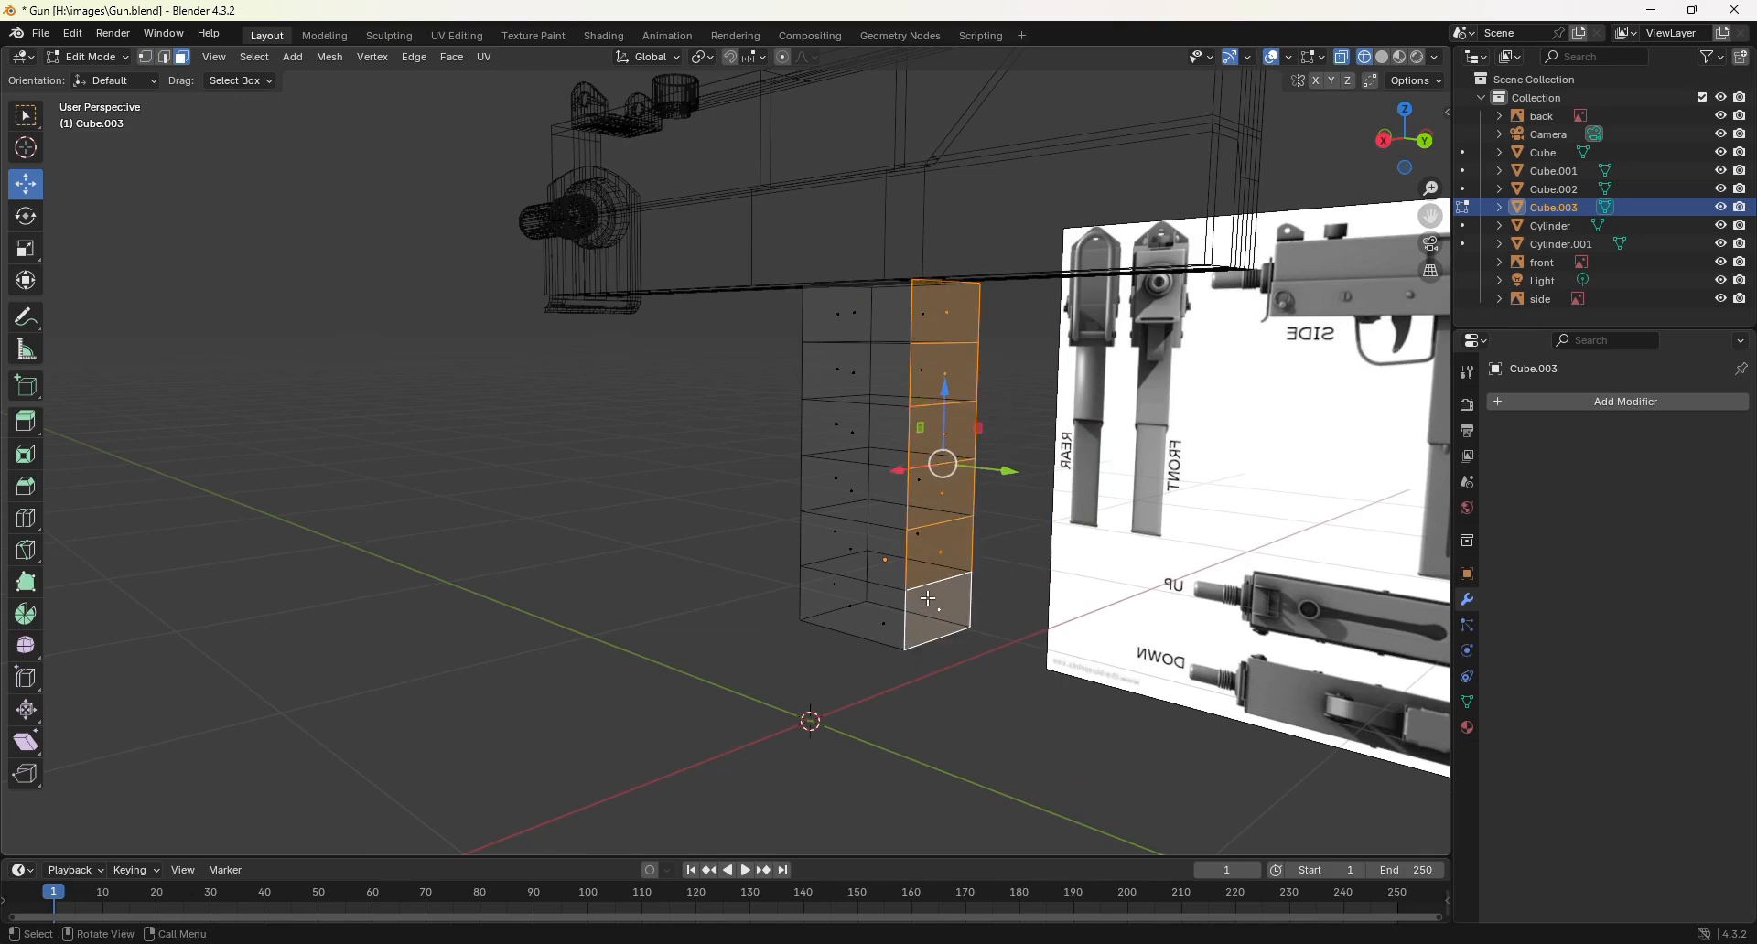
key("KP_3")
scroll(906, 508, "up", 2)
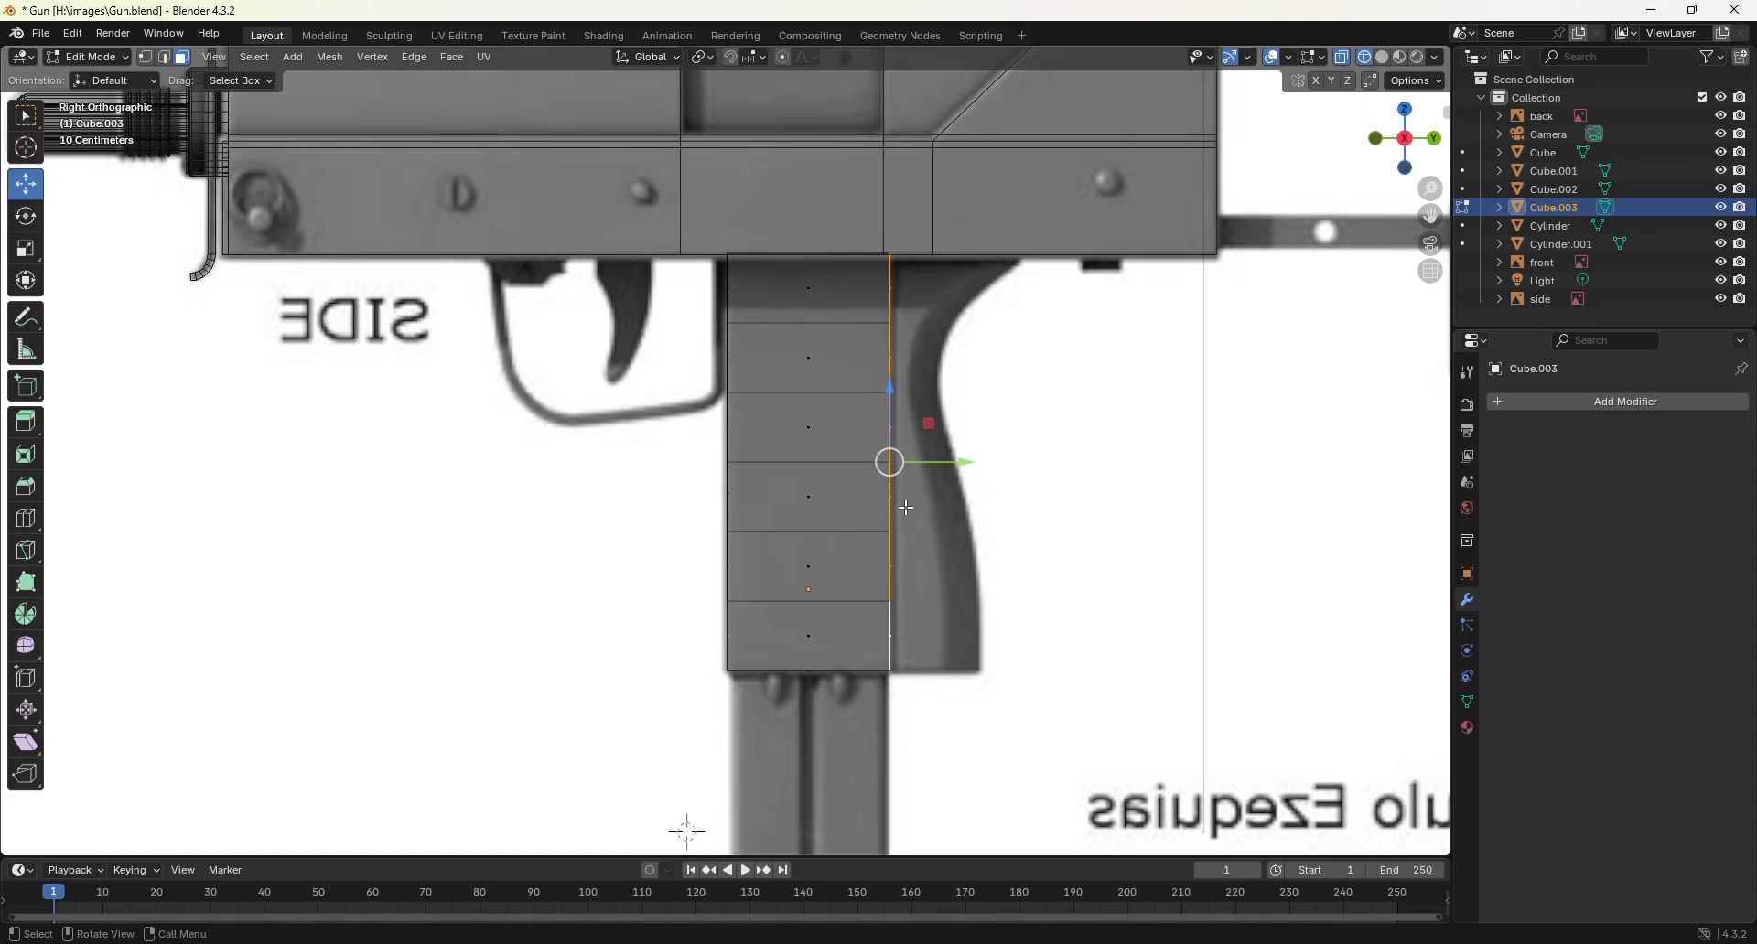
key("e")
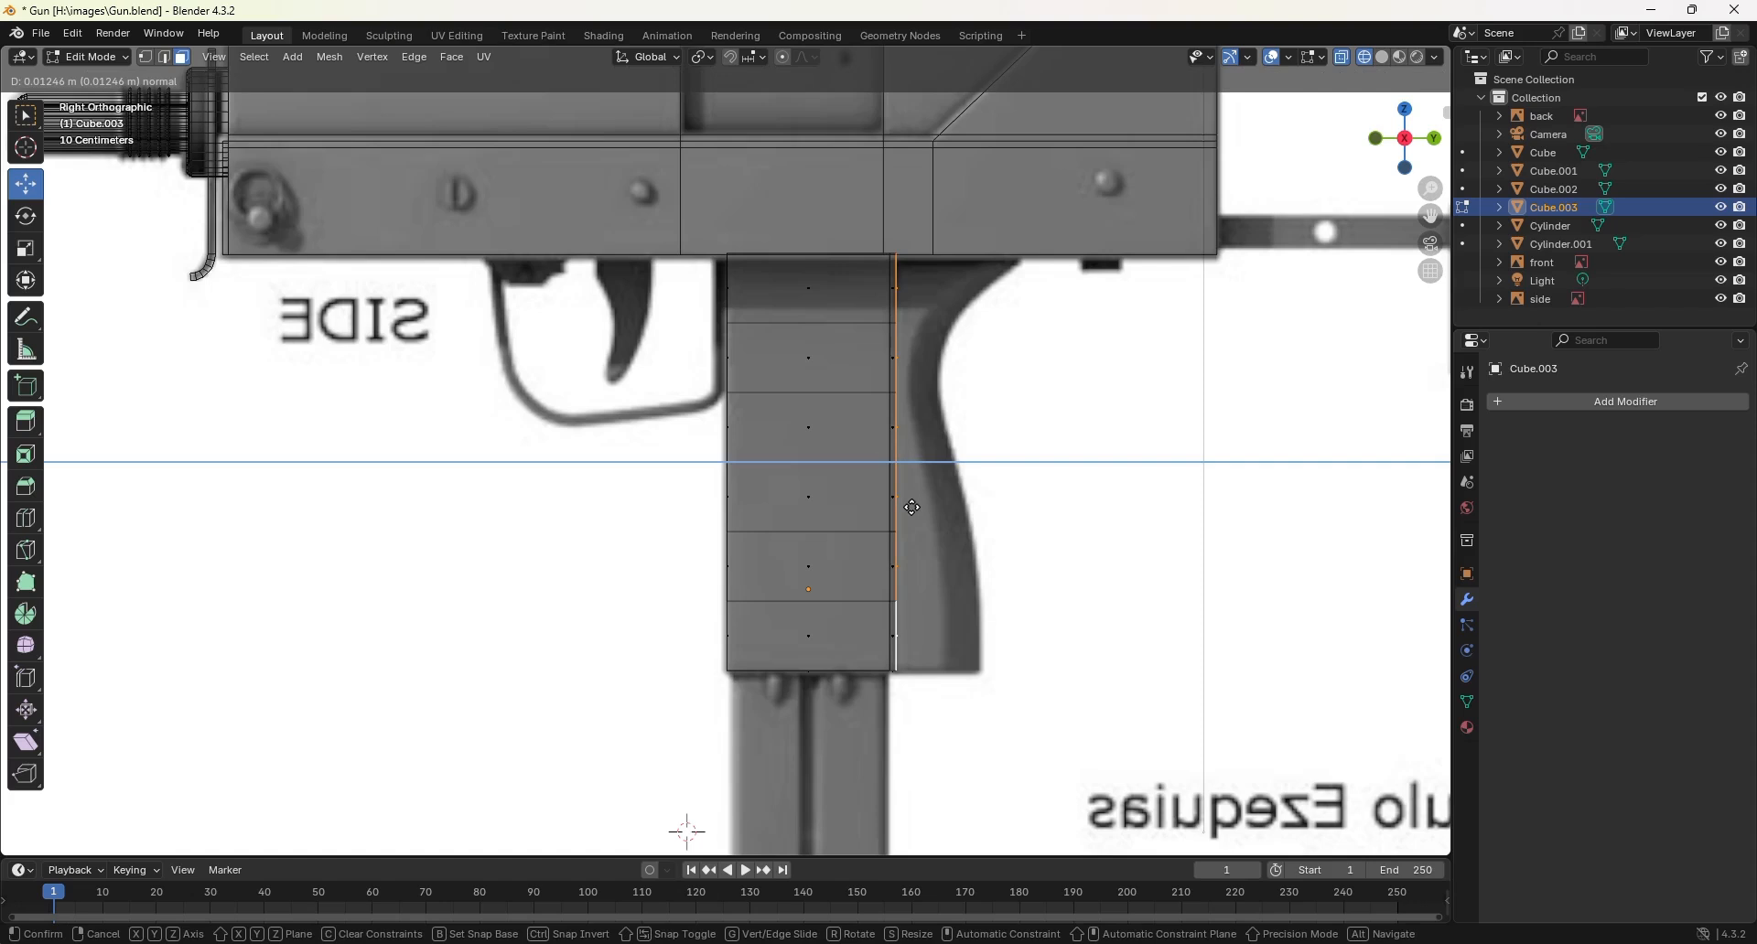
left_click(912, 508)
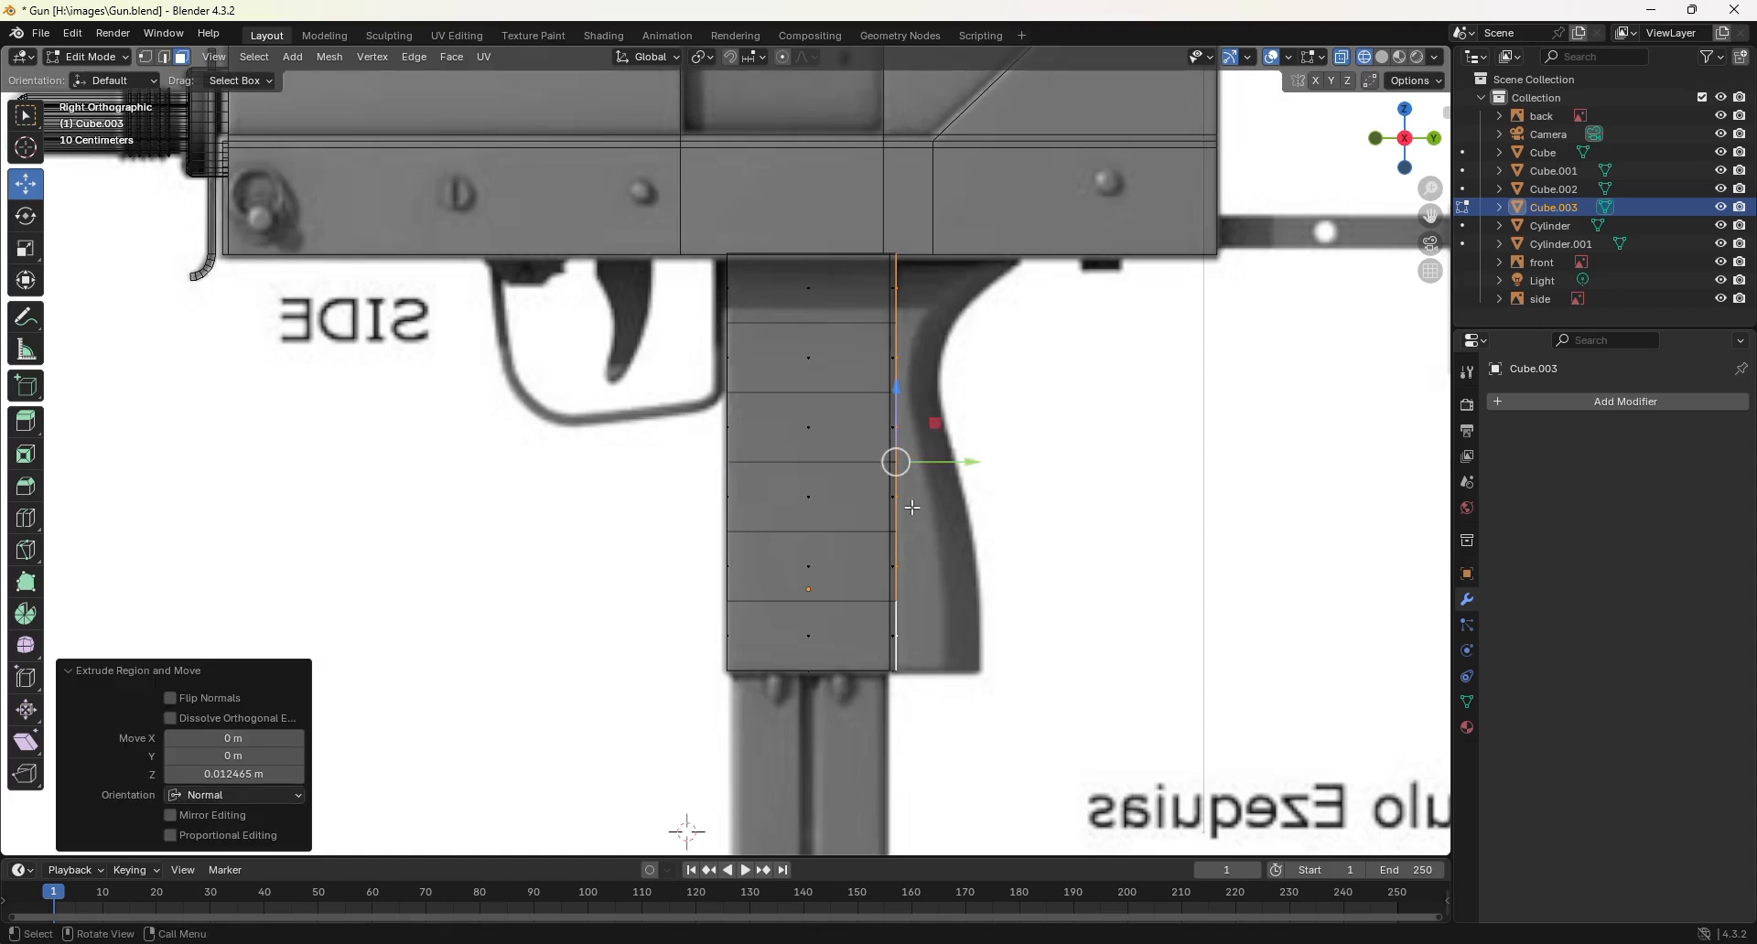
Step: Extrude the same rear faces another 0.244 m to the grip's upper rear tip in the side blueprint, and inspect them in solid shading
key("e")
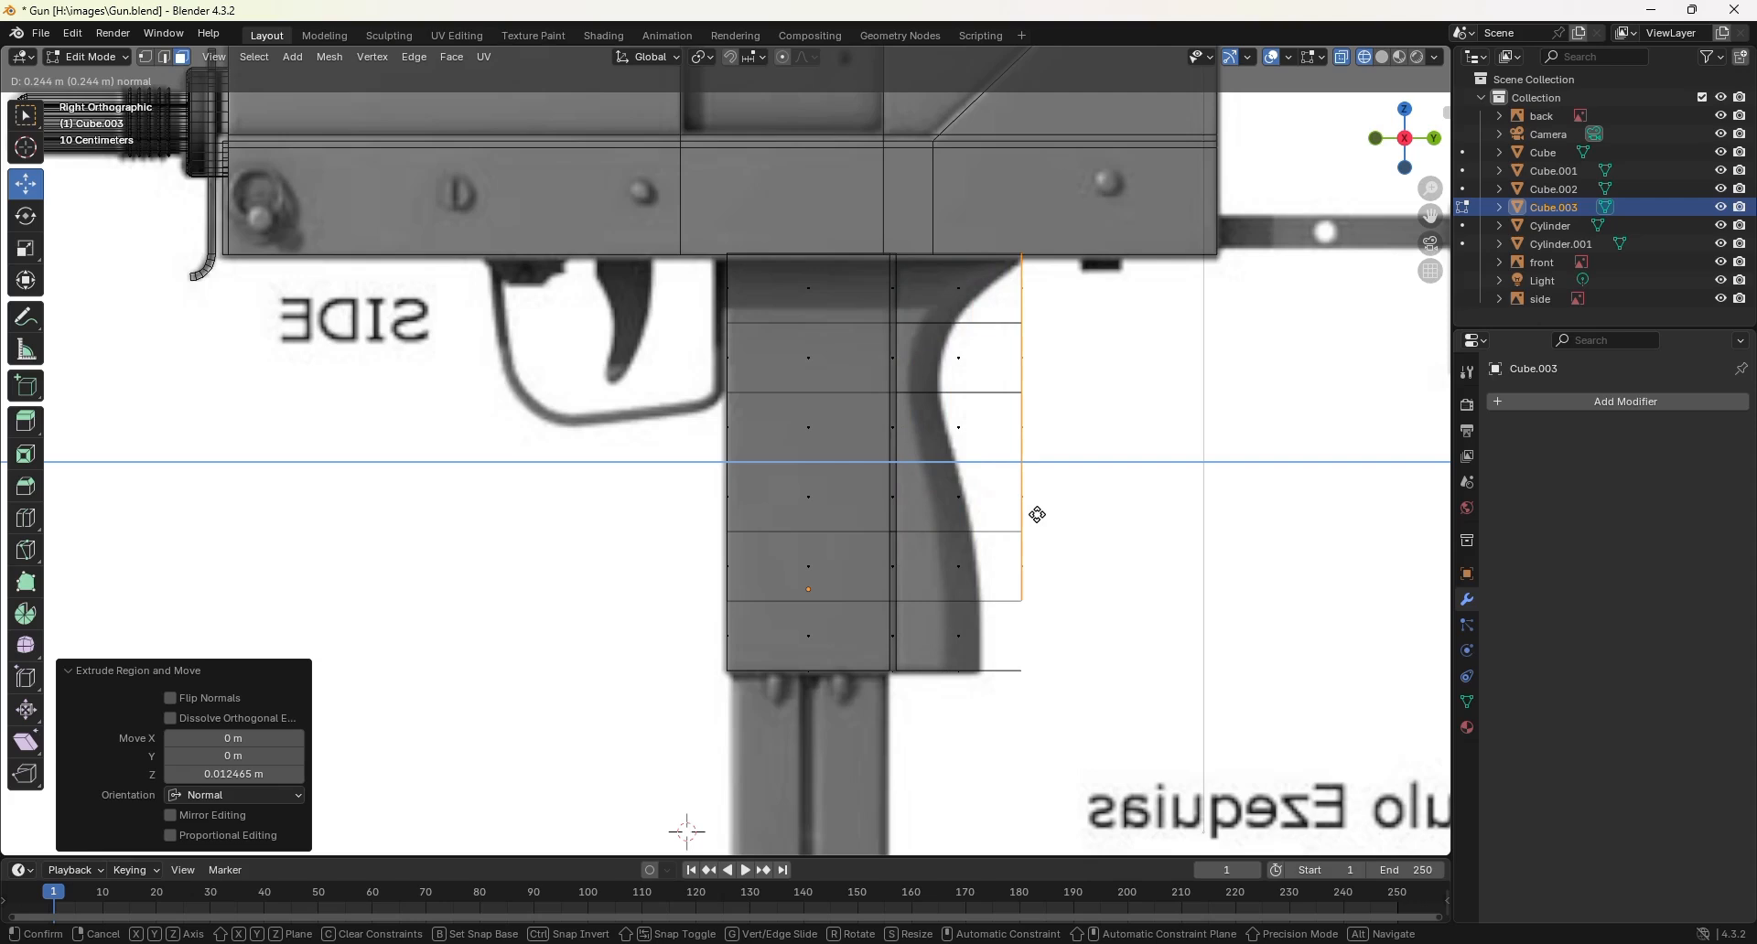
left_click(1037, 515)
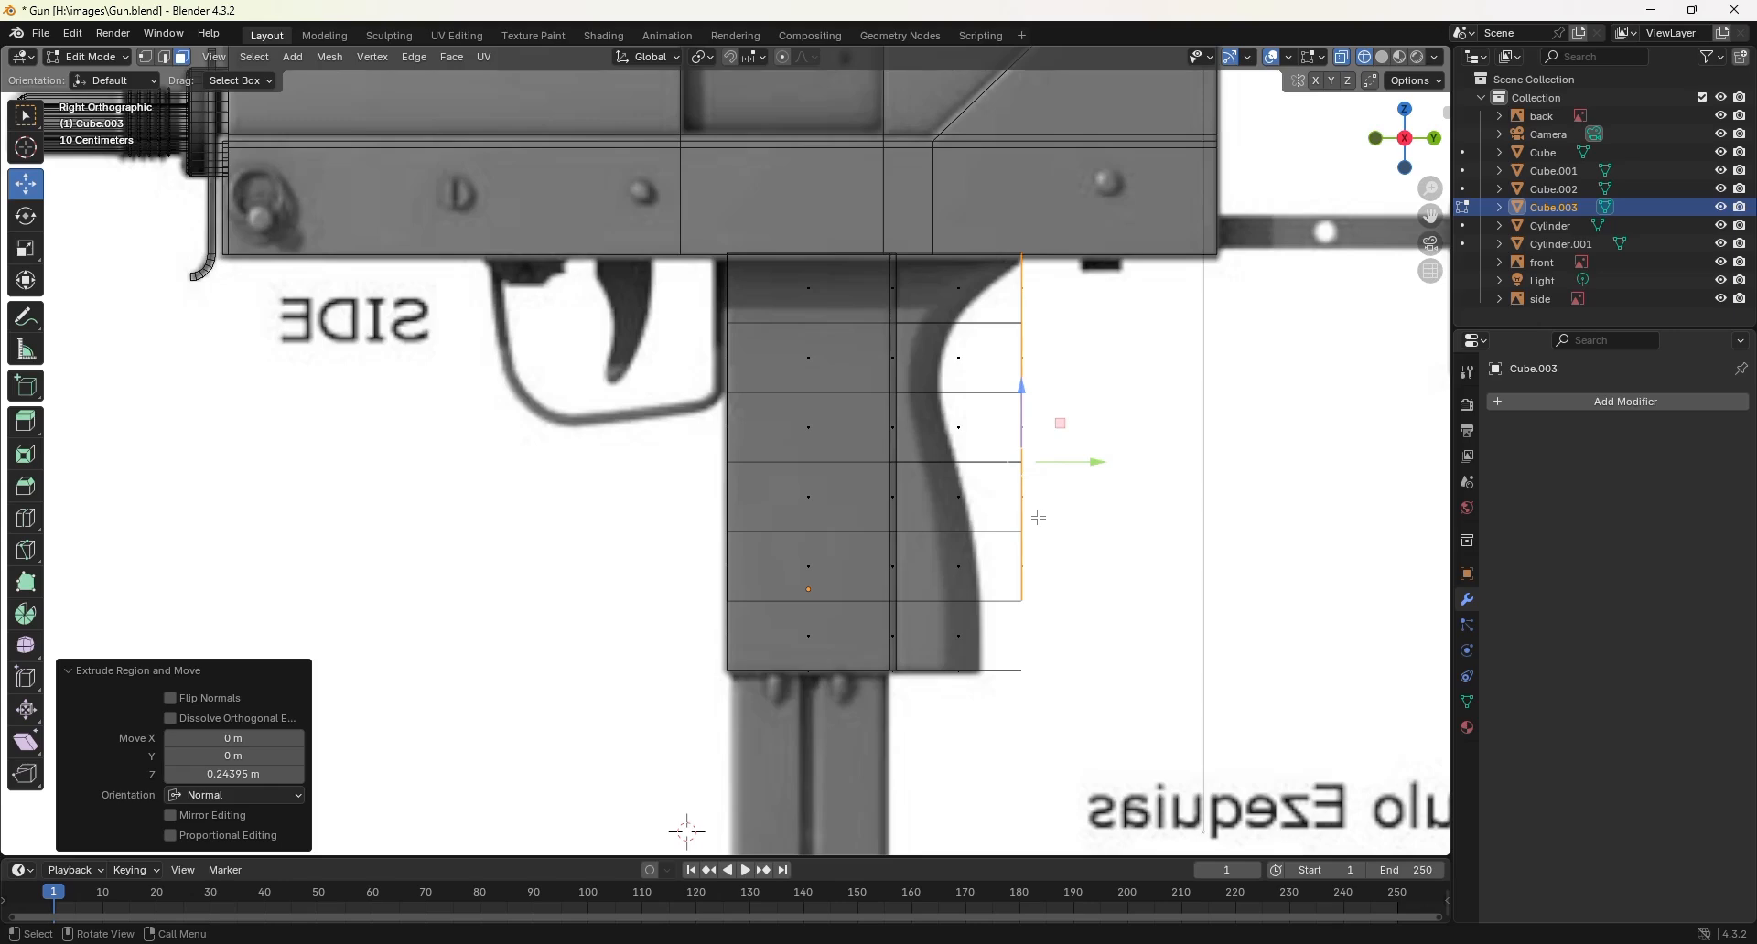
middle_click_drag(1105, 553, 1079, 561)
scroll(1045, 538, "down", 5)
key("z")
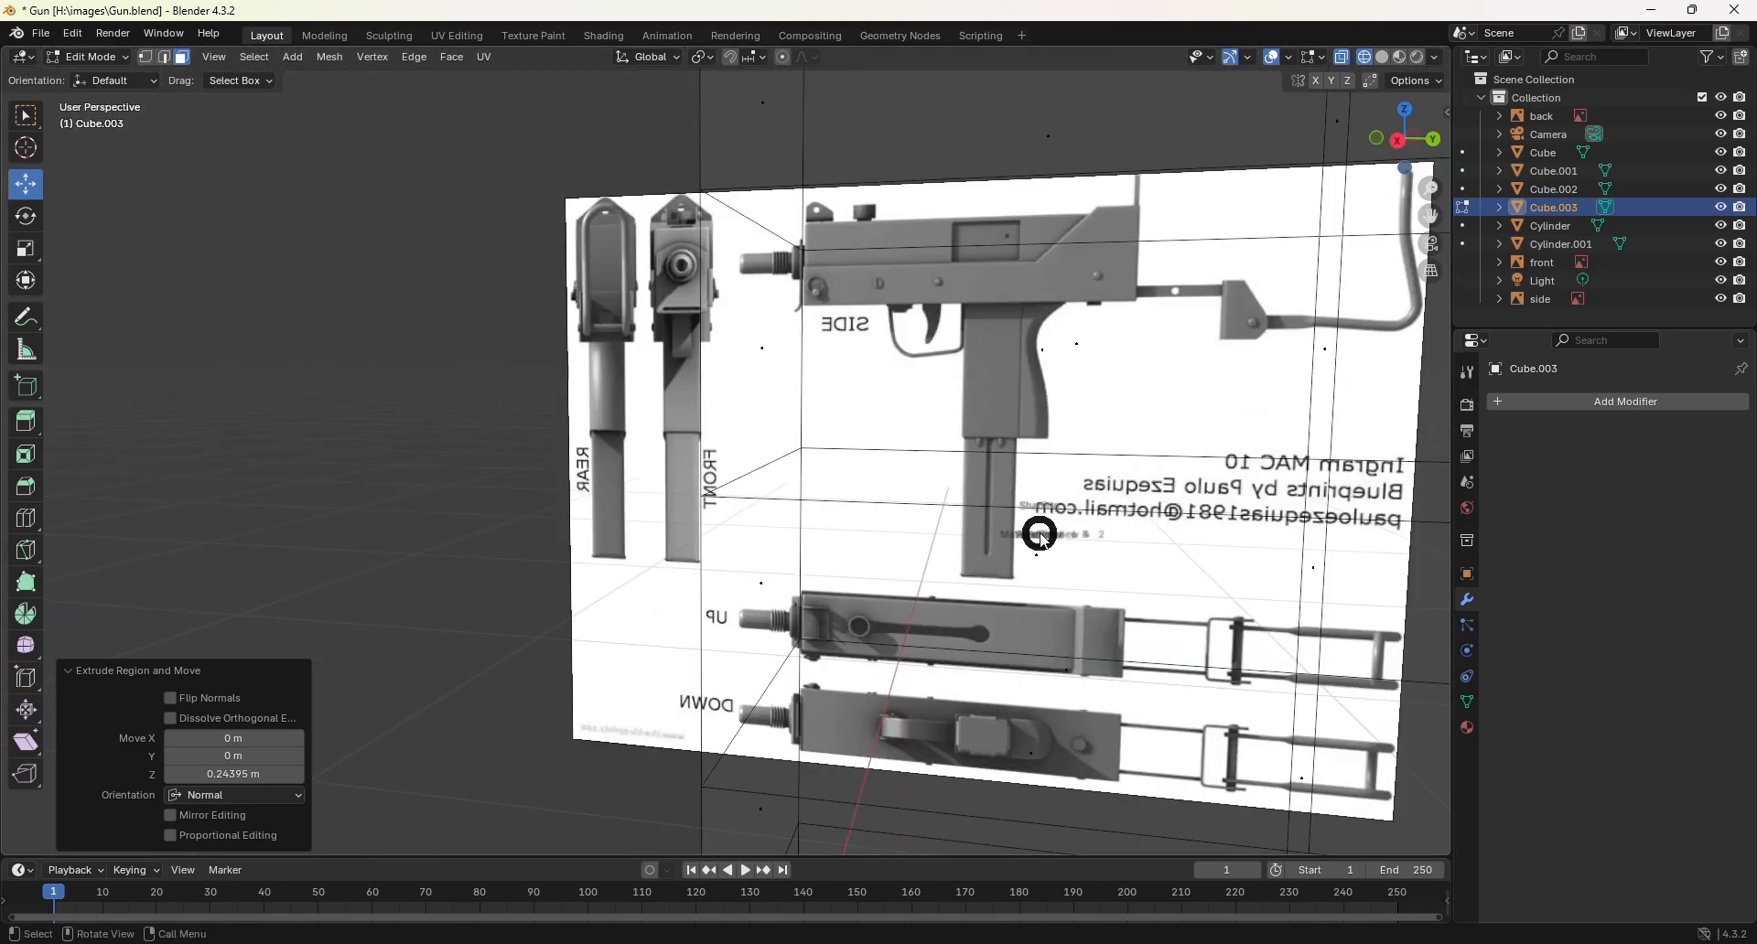
left_click(1109, 538)
mouse_move(1135, 553)
middle_mouse_down()
mouse_move(1119, 560)
mouse_move(1158, 588)
mouse_move(1111, 590)
mouse_move(1175, 578)
middle_mouse_up()
scroll(1144, 572, "down", 3)
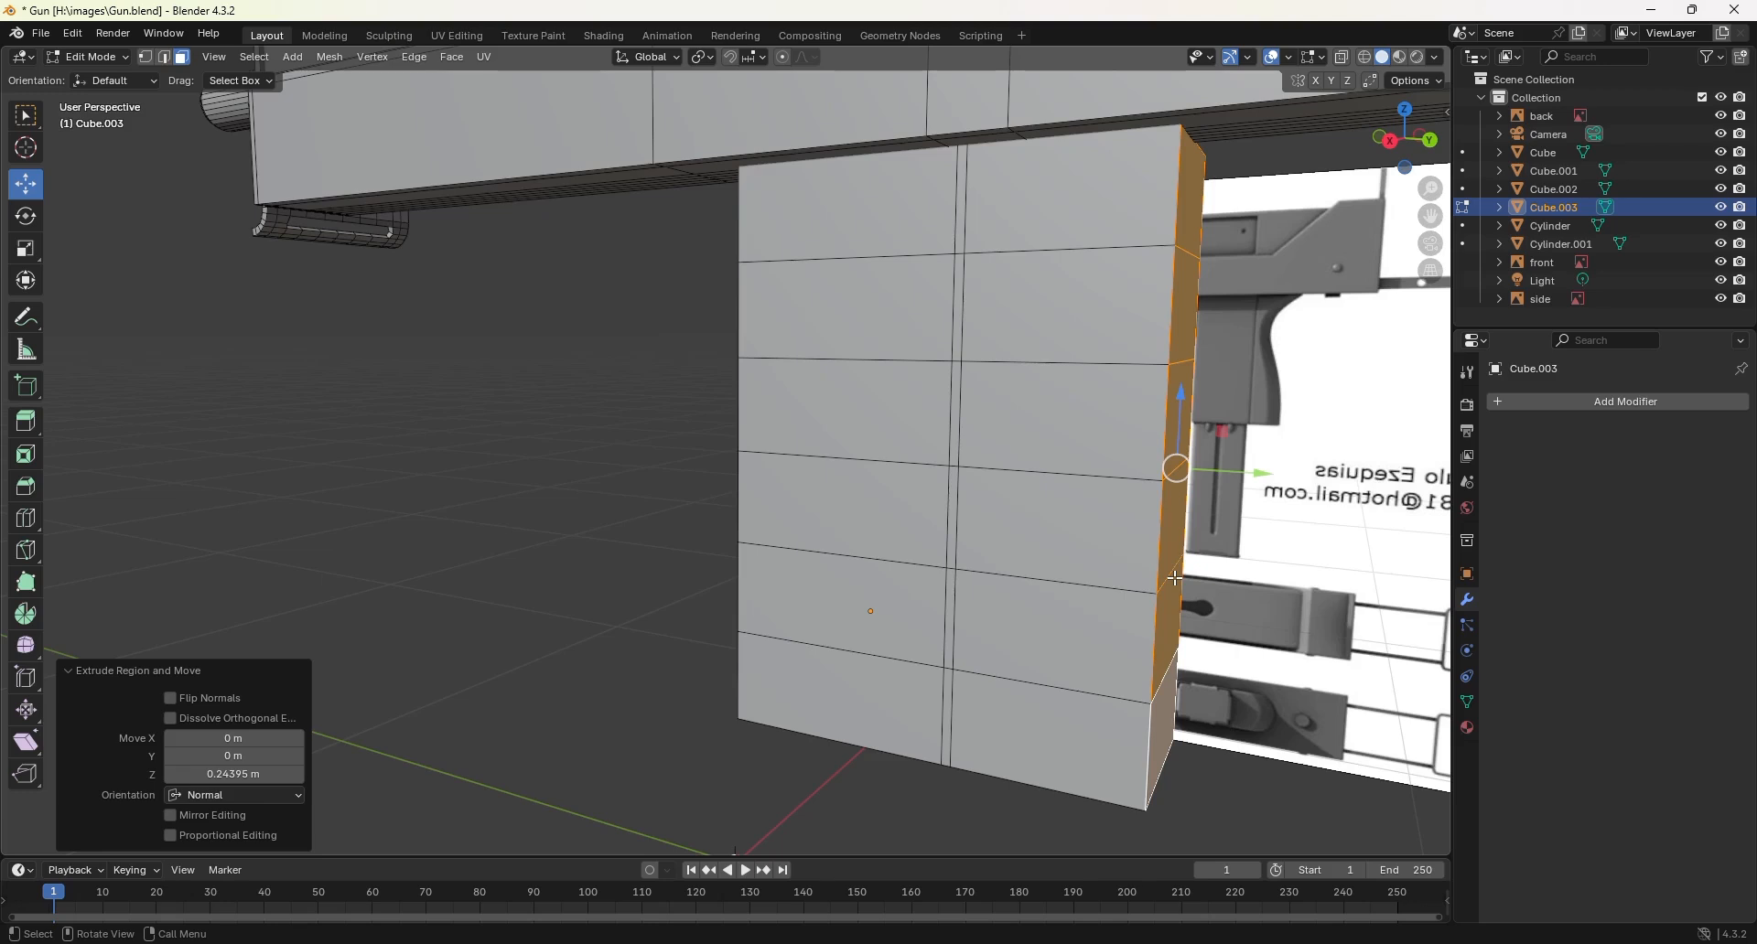
Step: In wireframe display, move all rear grip vertices below the top row along Y to the blueprint's lower rear edge
key("KP_3")
middle_click_drag(1185, 561, 1114, 569, "shift")
key("z")
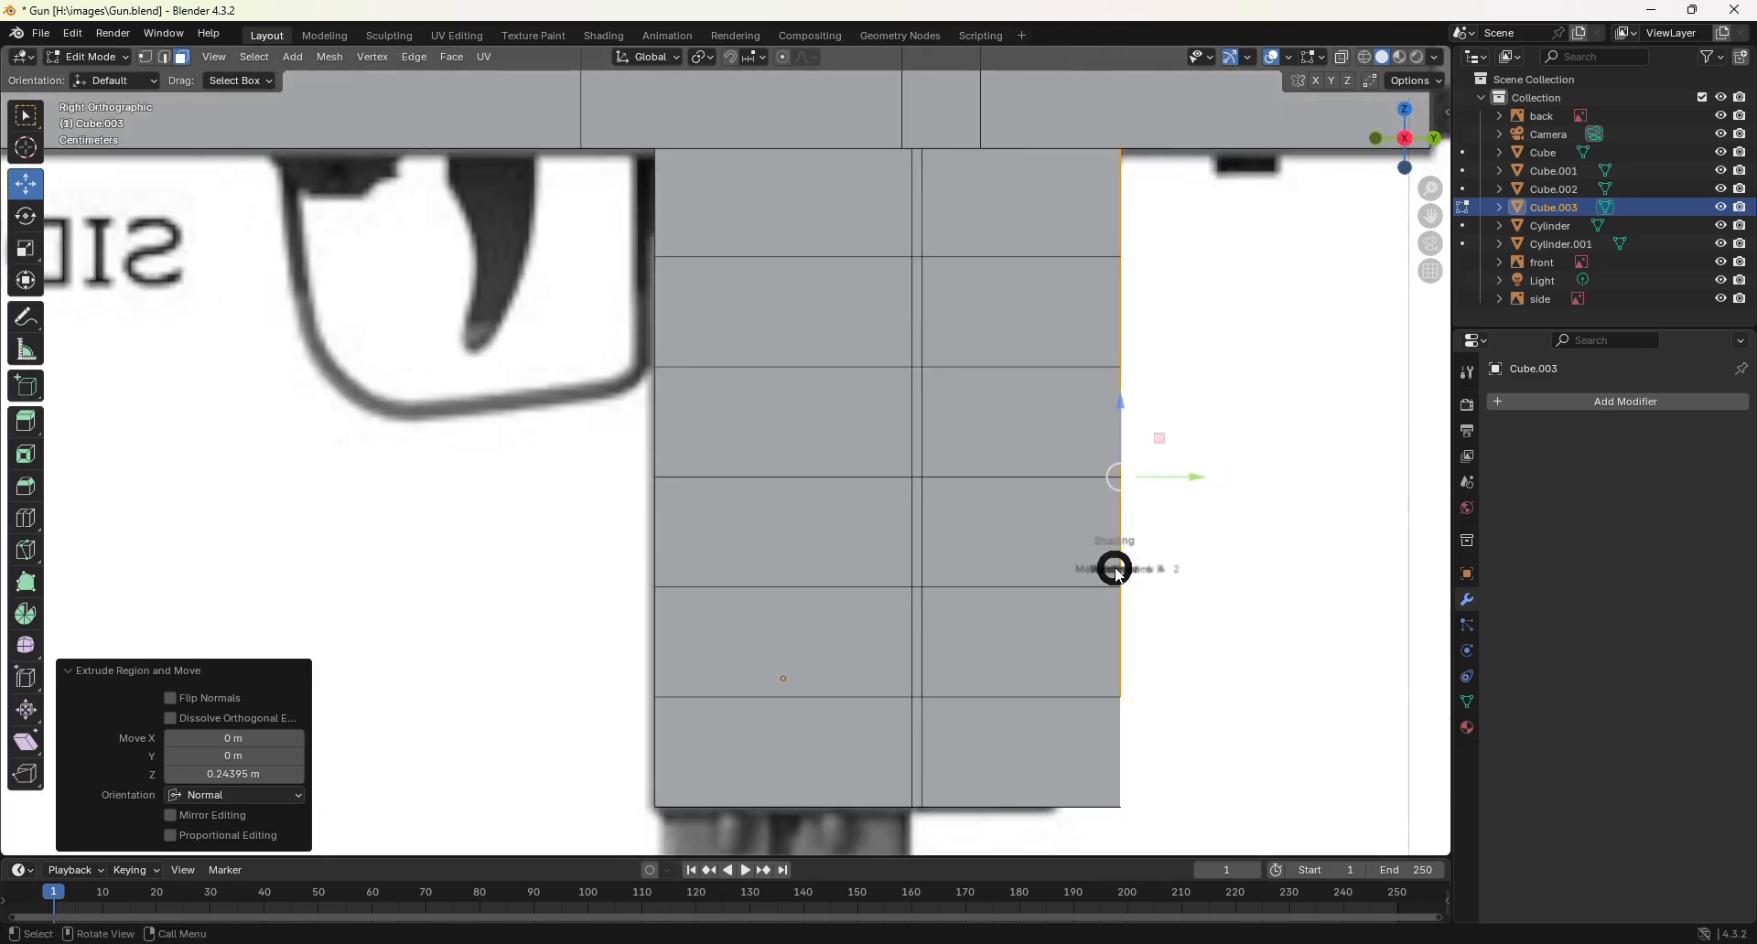
key("4")
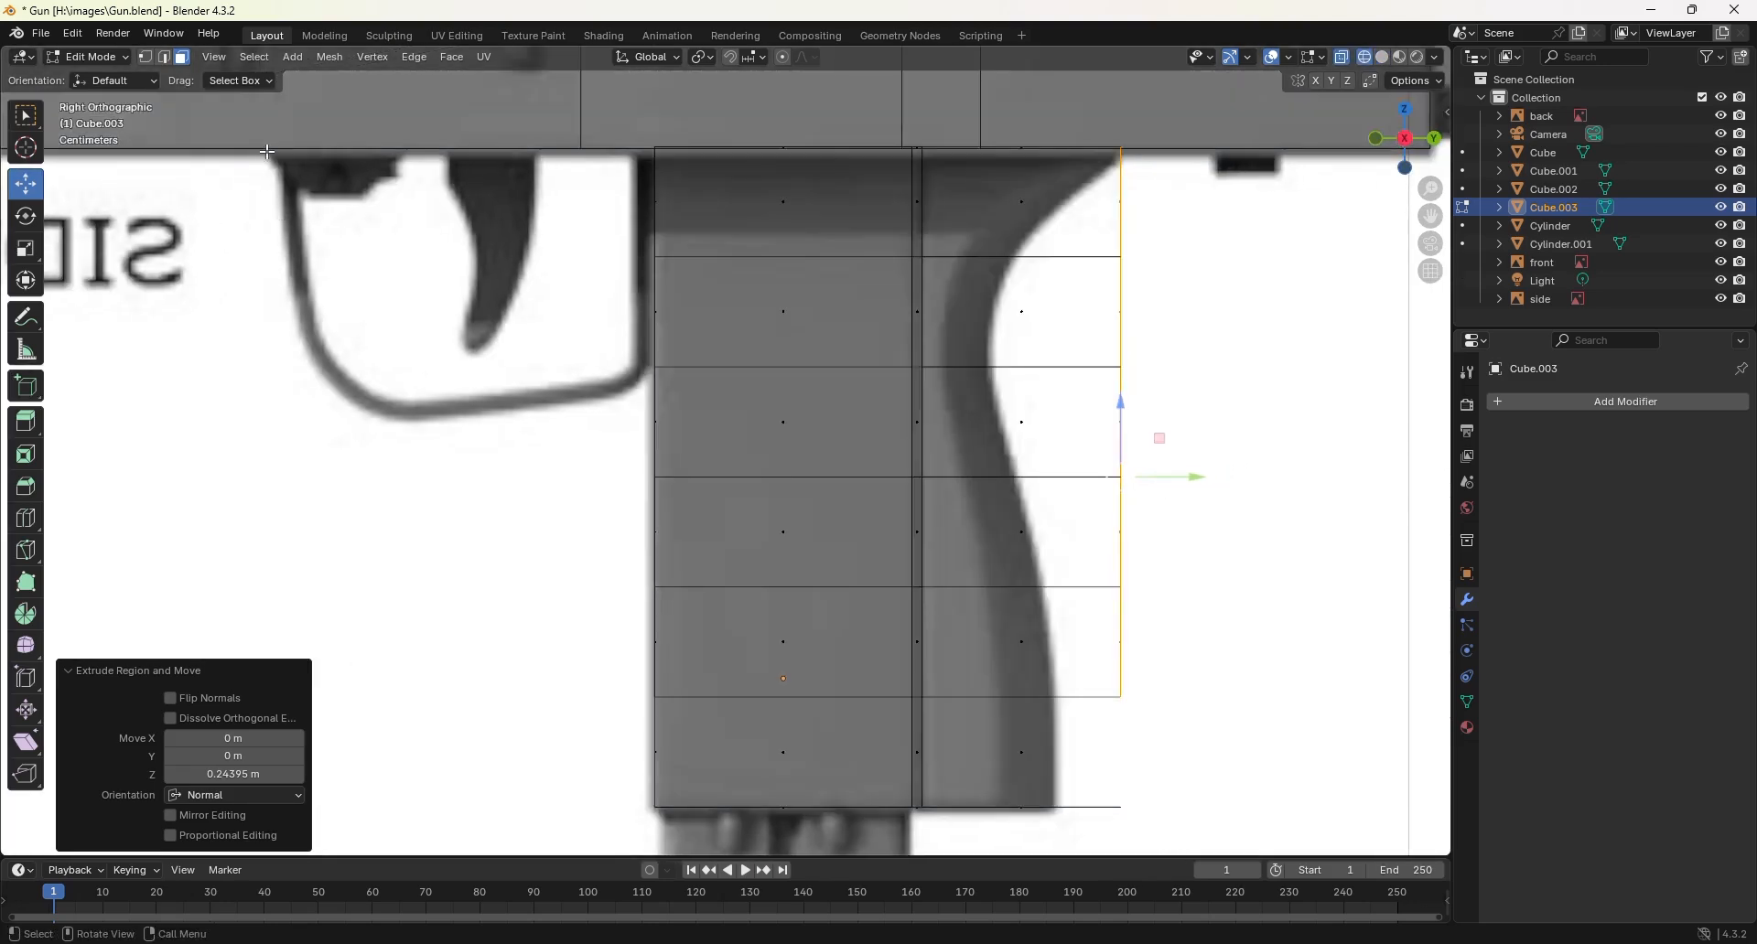
left_click(145, 57)
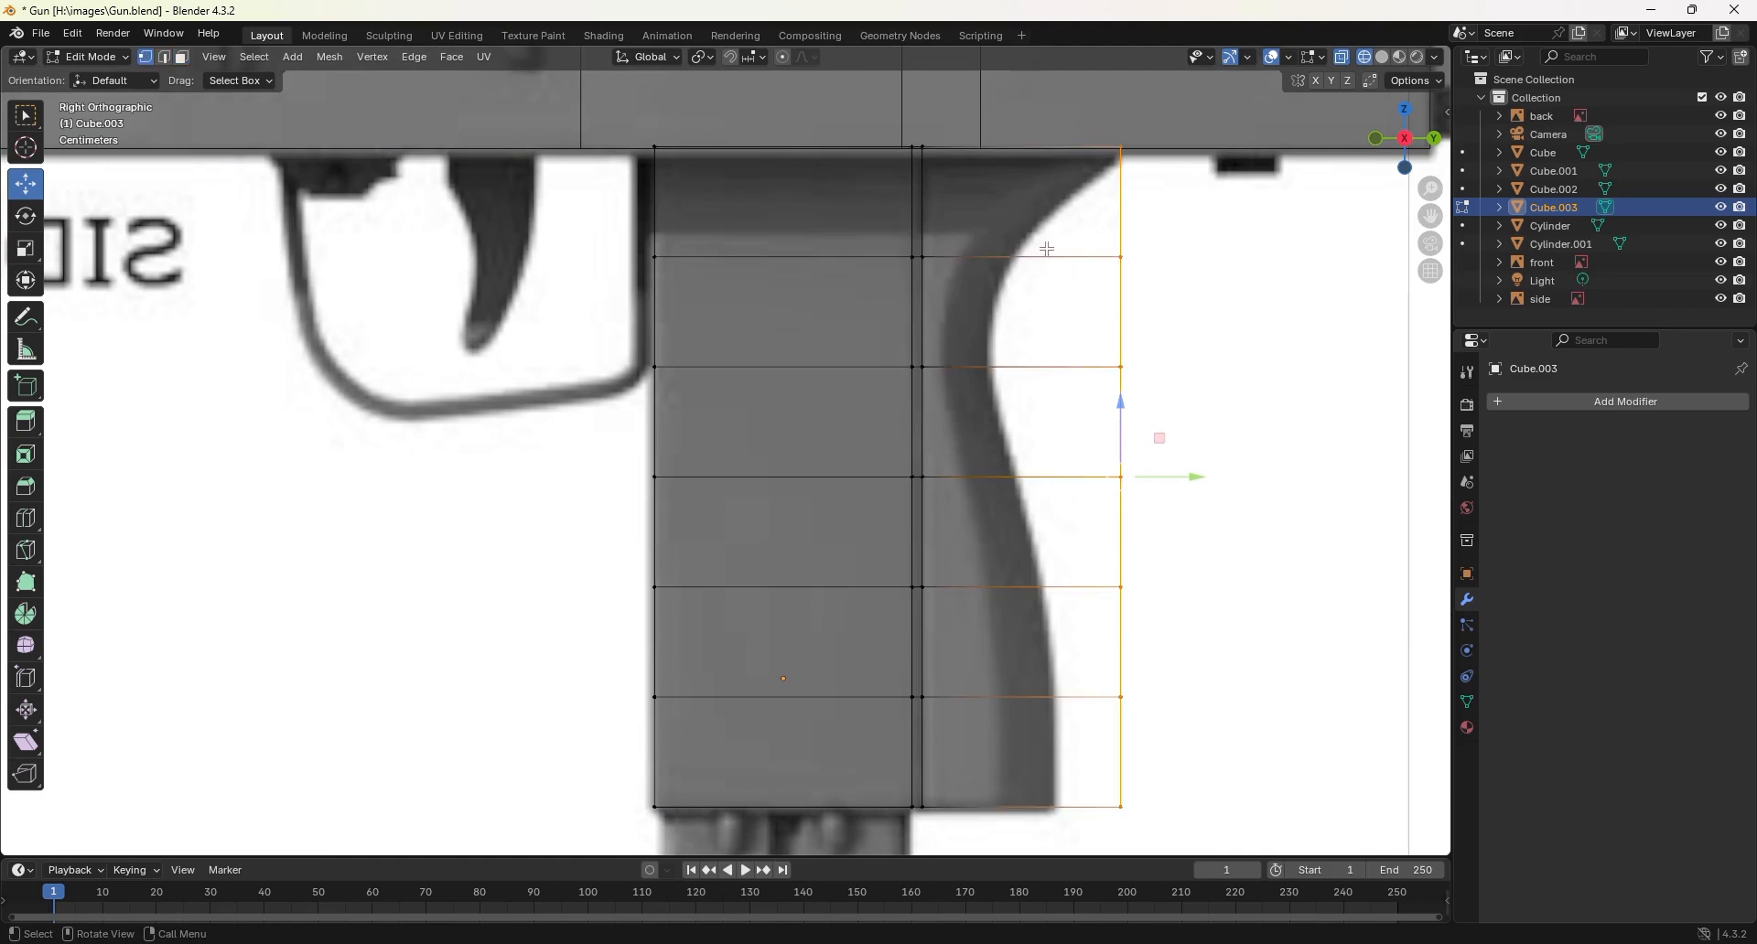
left_click_drag(1061, 220, 1197, 846)
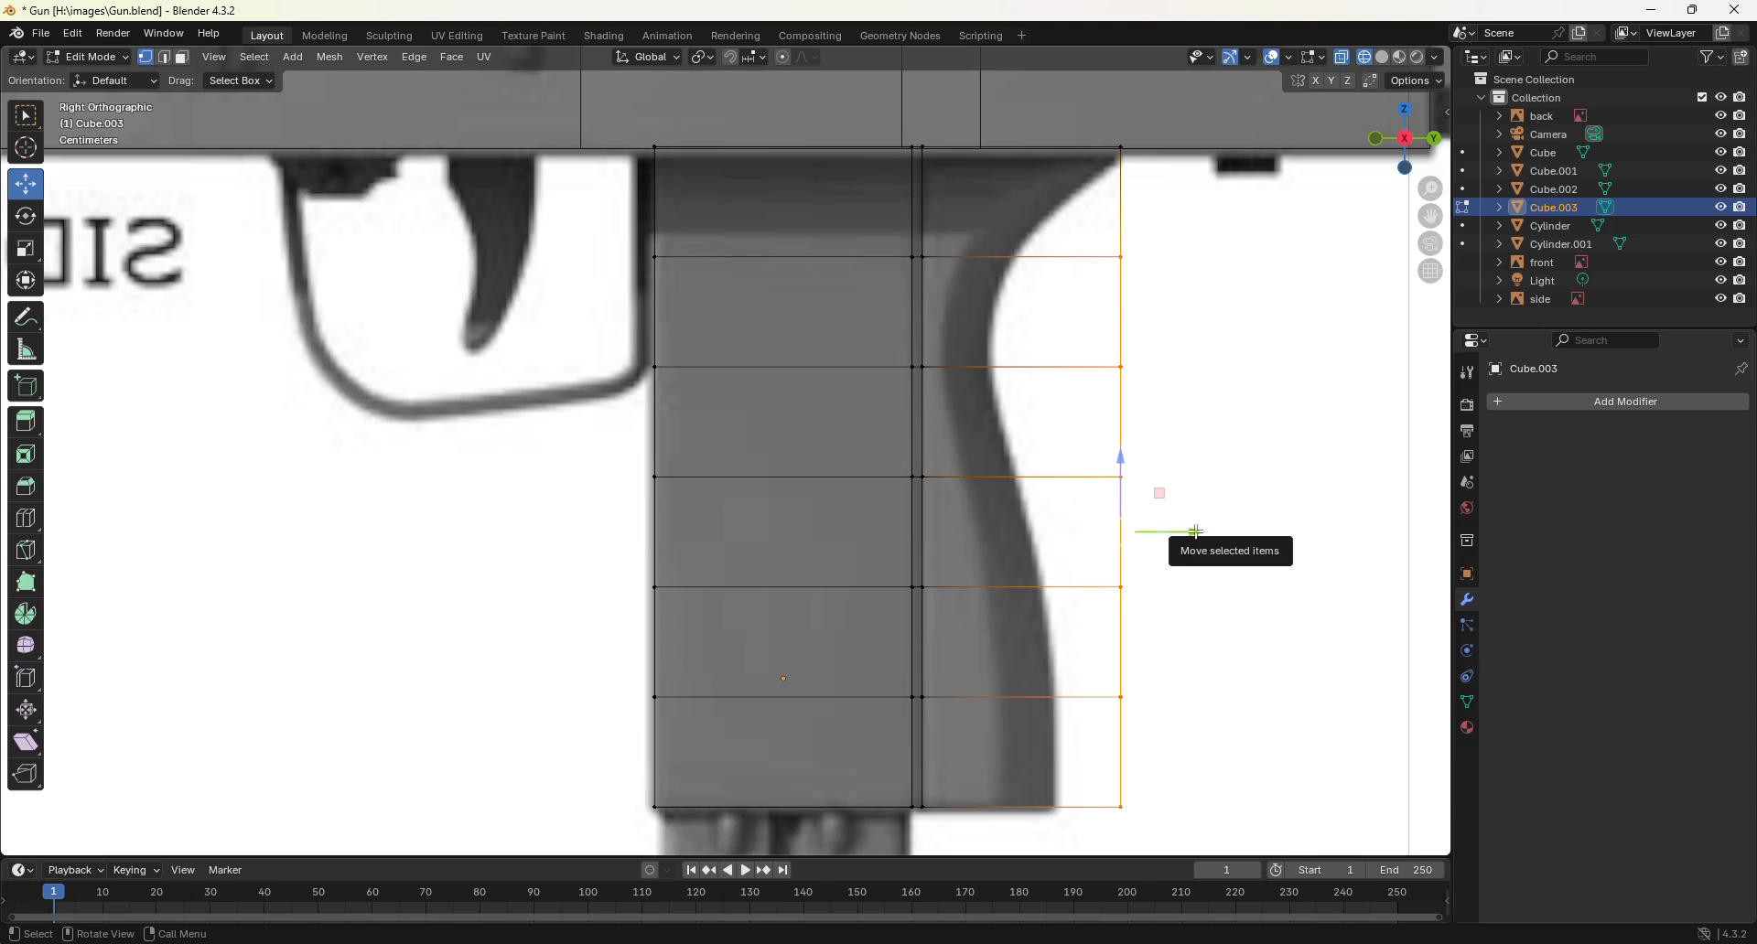
left_click_drag(1195, 532, 1128, 533)
Step: Move the rear vertices above the two lowest rows forward along Y, row by row, to follow the grip's curved back in the blueprint
left_click_drag(1135, 668, 1025, 818, "ctrl")
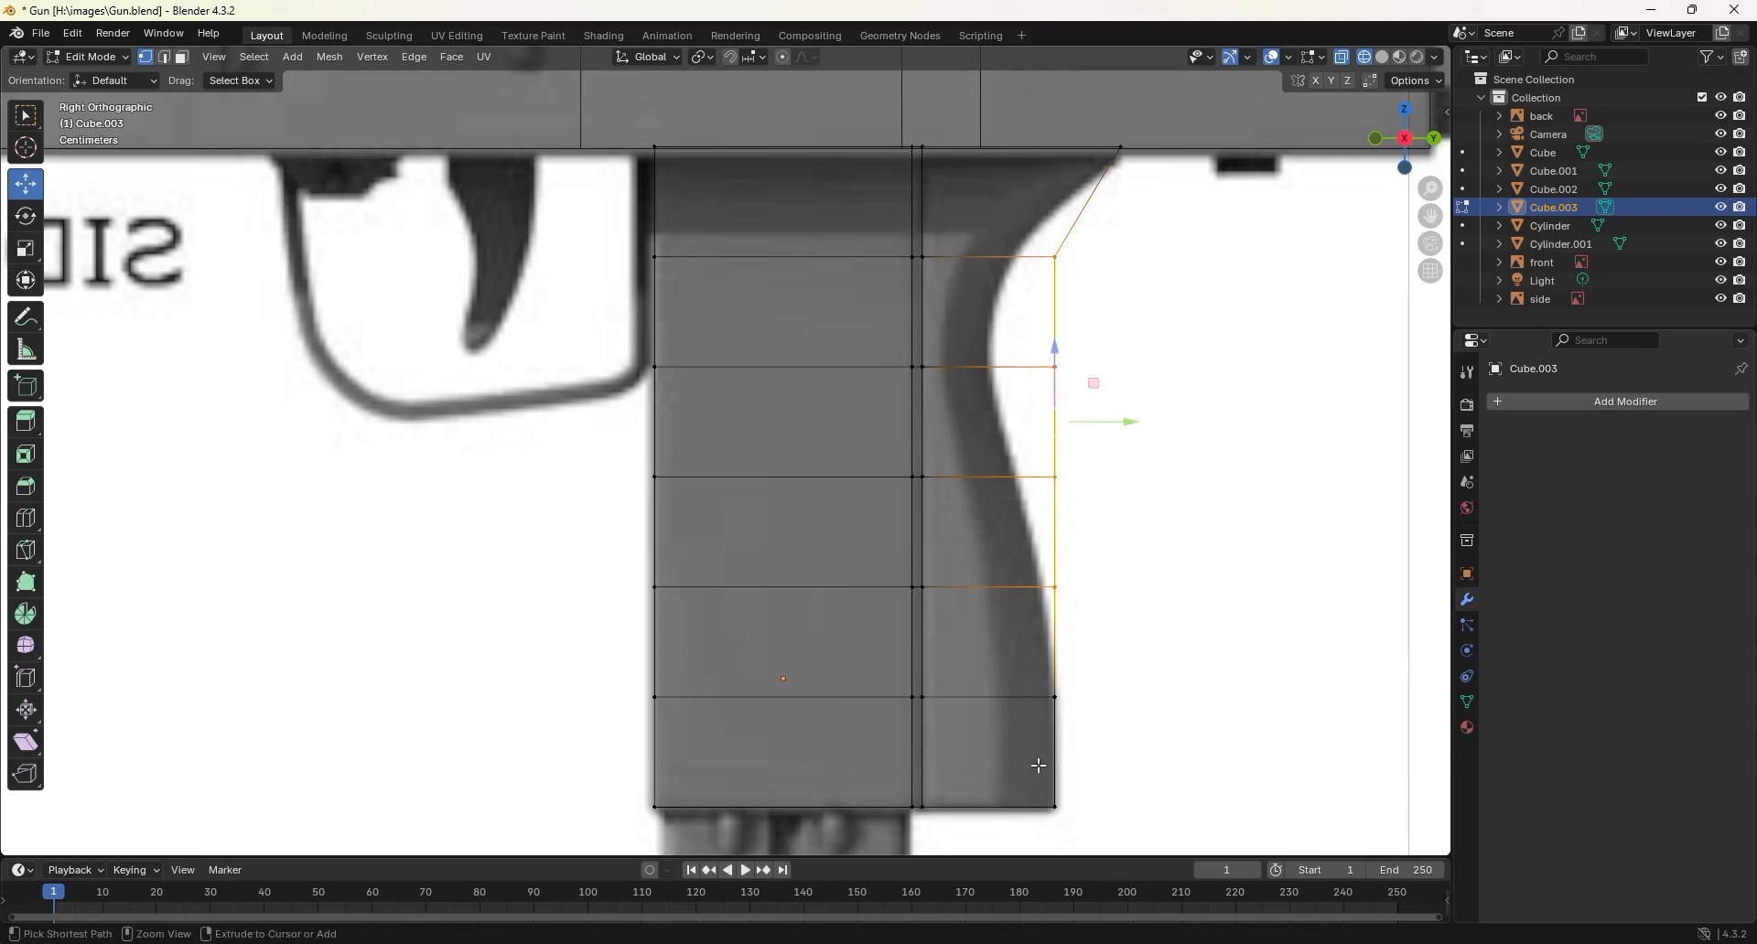
left_click_drag(1118, 424, 1102, 428)
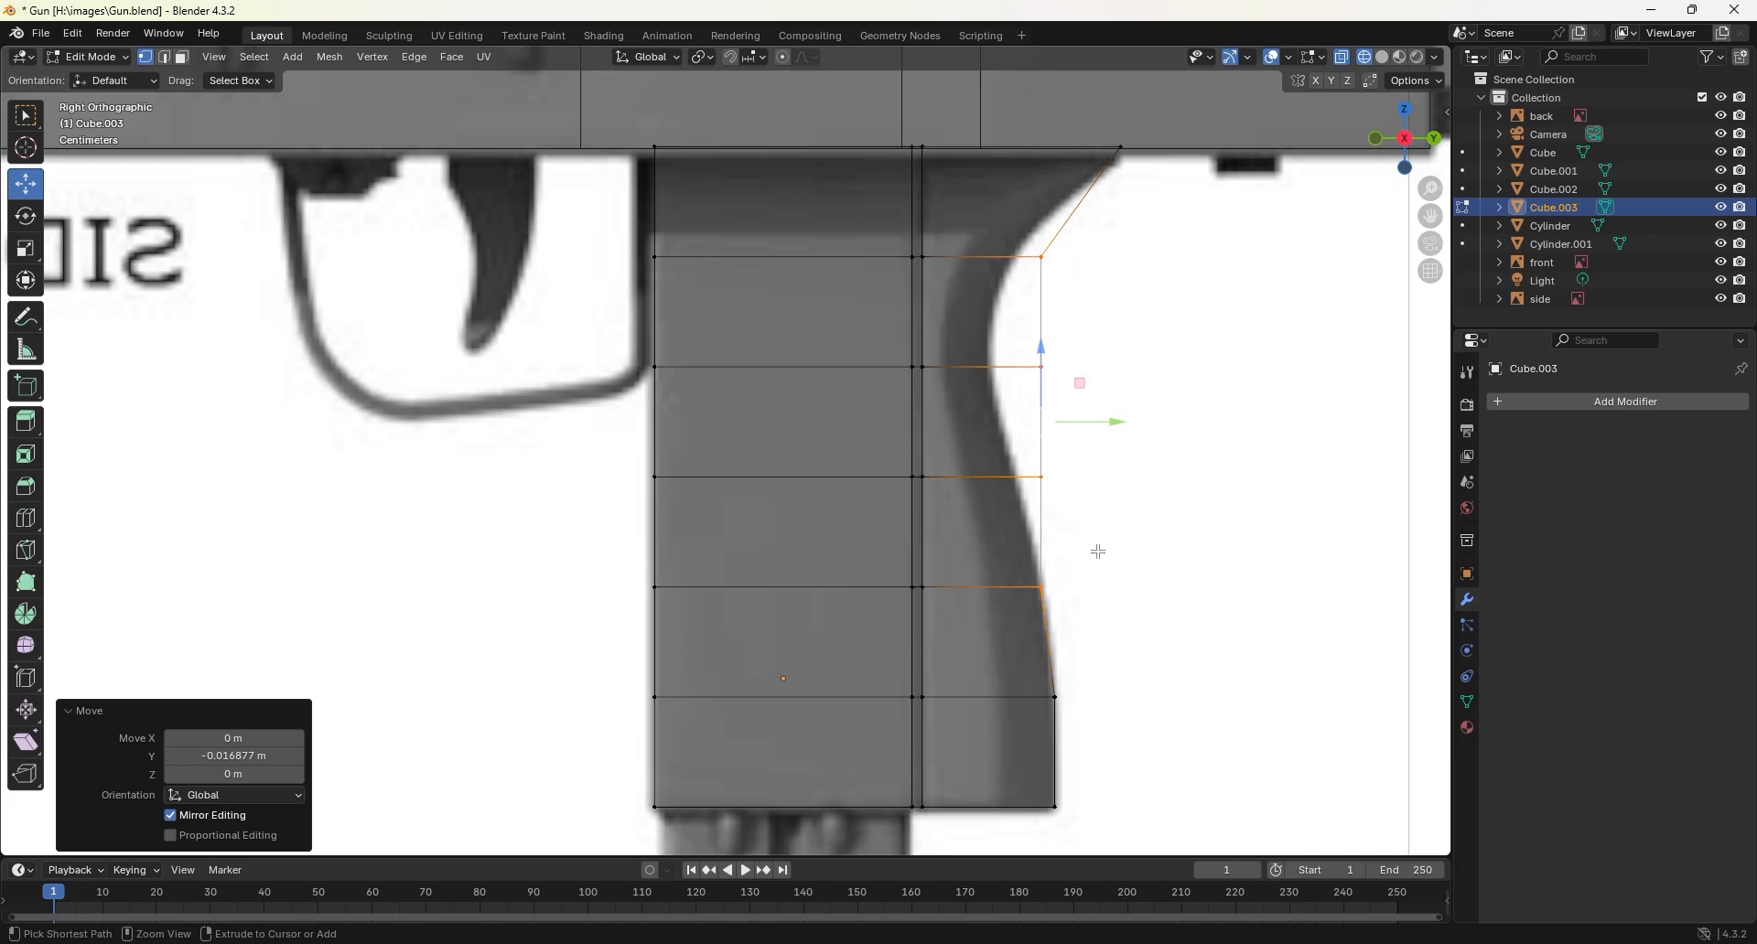
left_click_drag(1099, 552, 1004, 612, "ctrl")
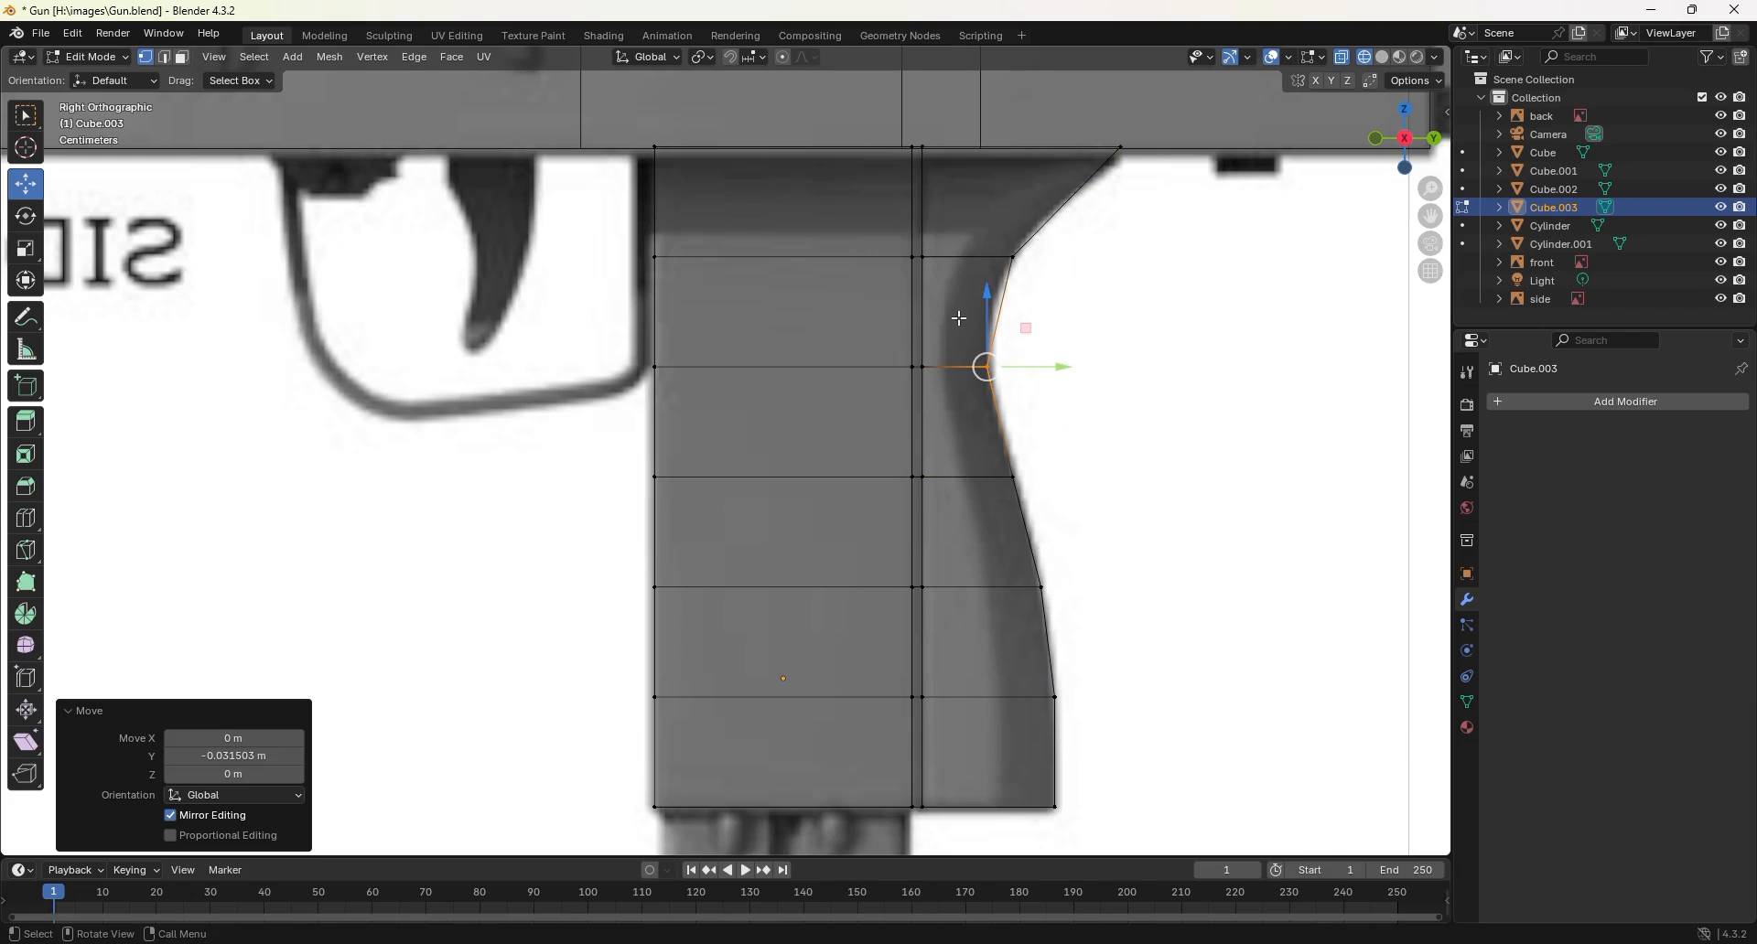
Step: Add one centred horizontal loop cut in each of the two uppermost segments of the grip
key("ctrl+r")
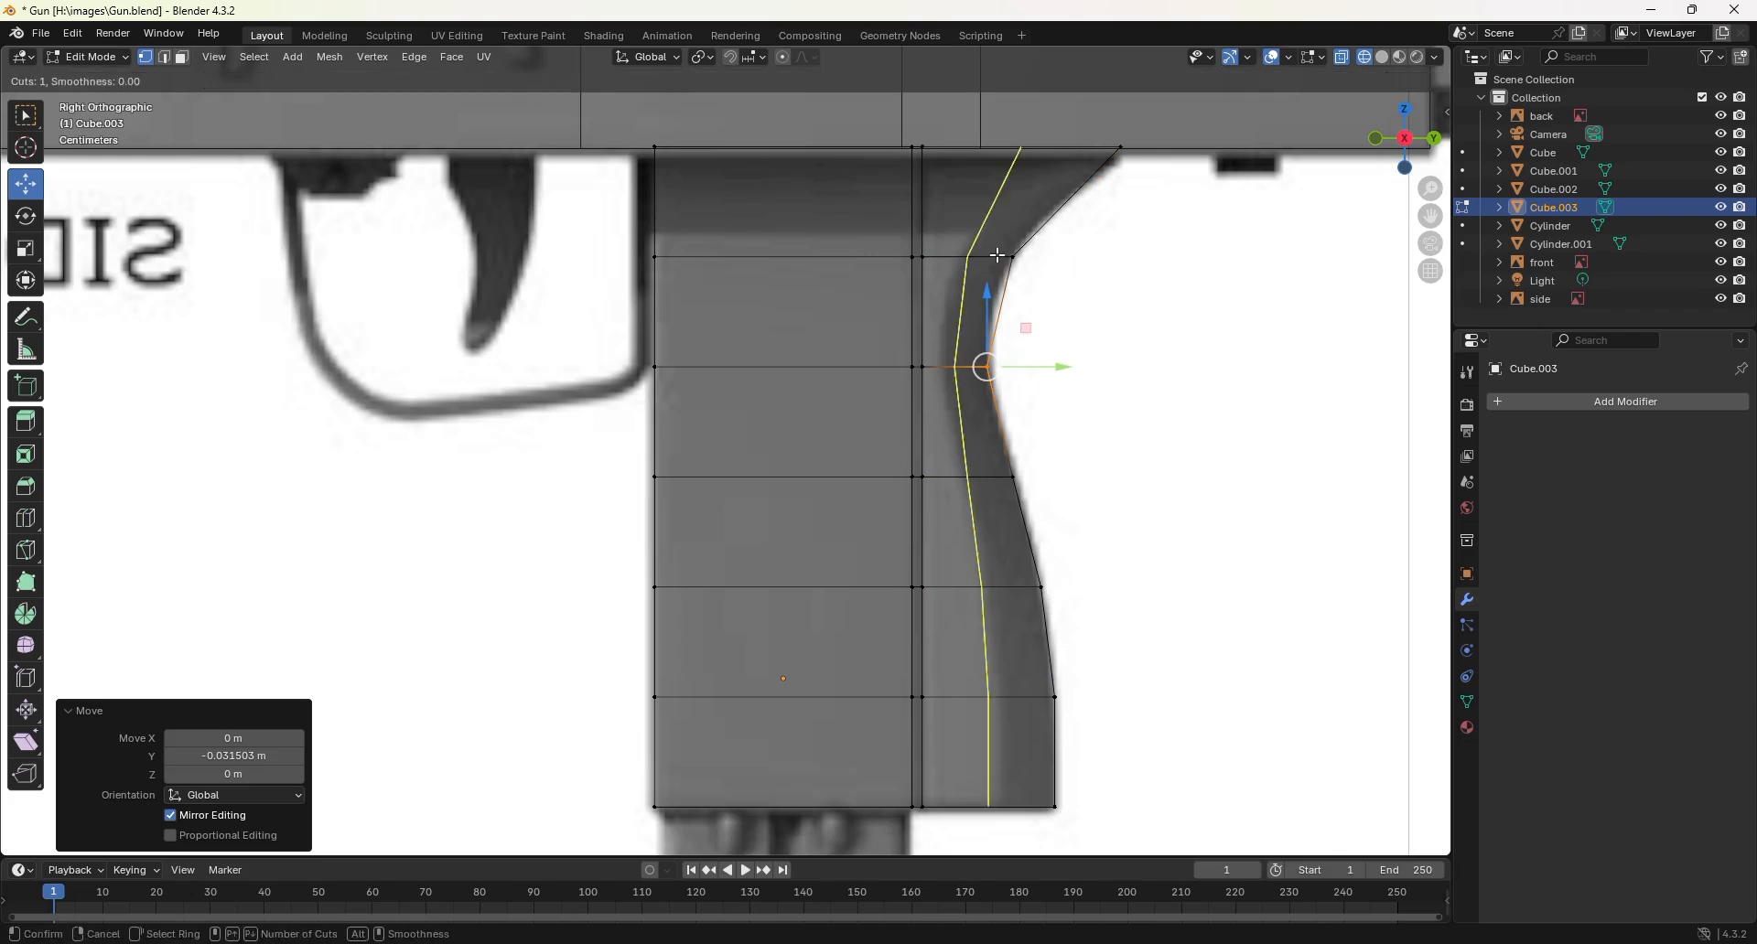
left_click(1028, 217)
right_click(1028, 217)
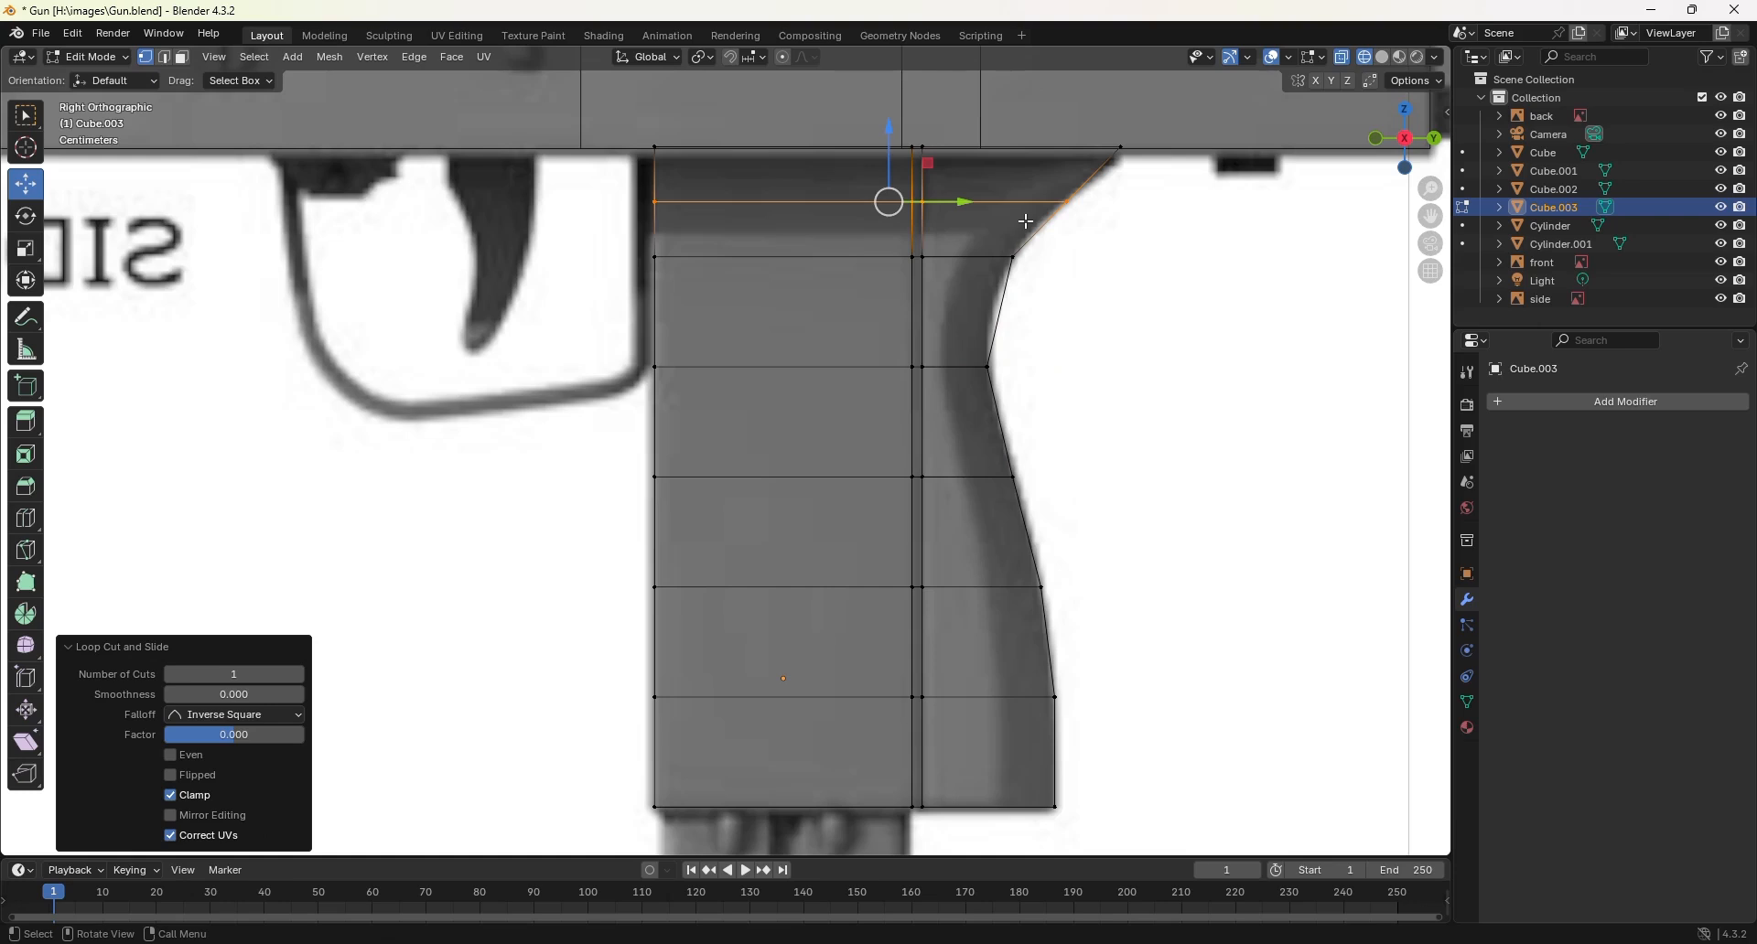
key("ctrl+r")
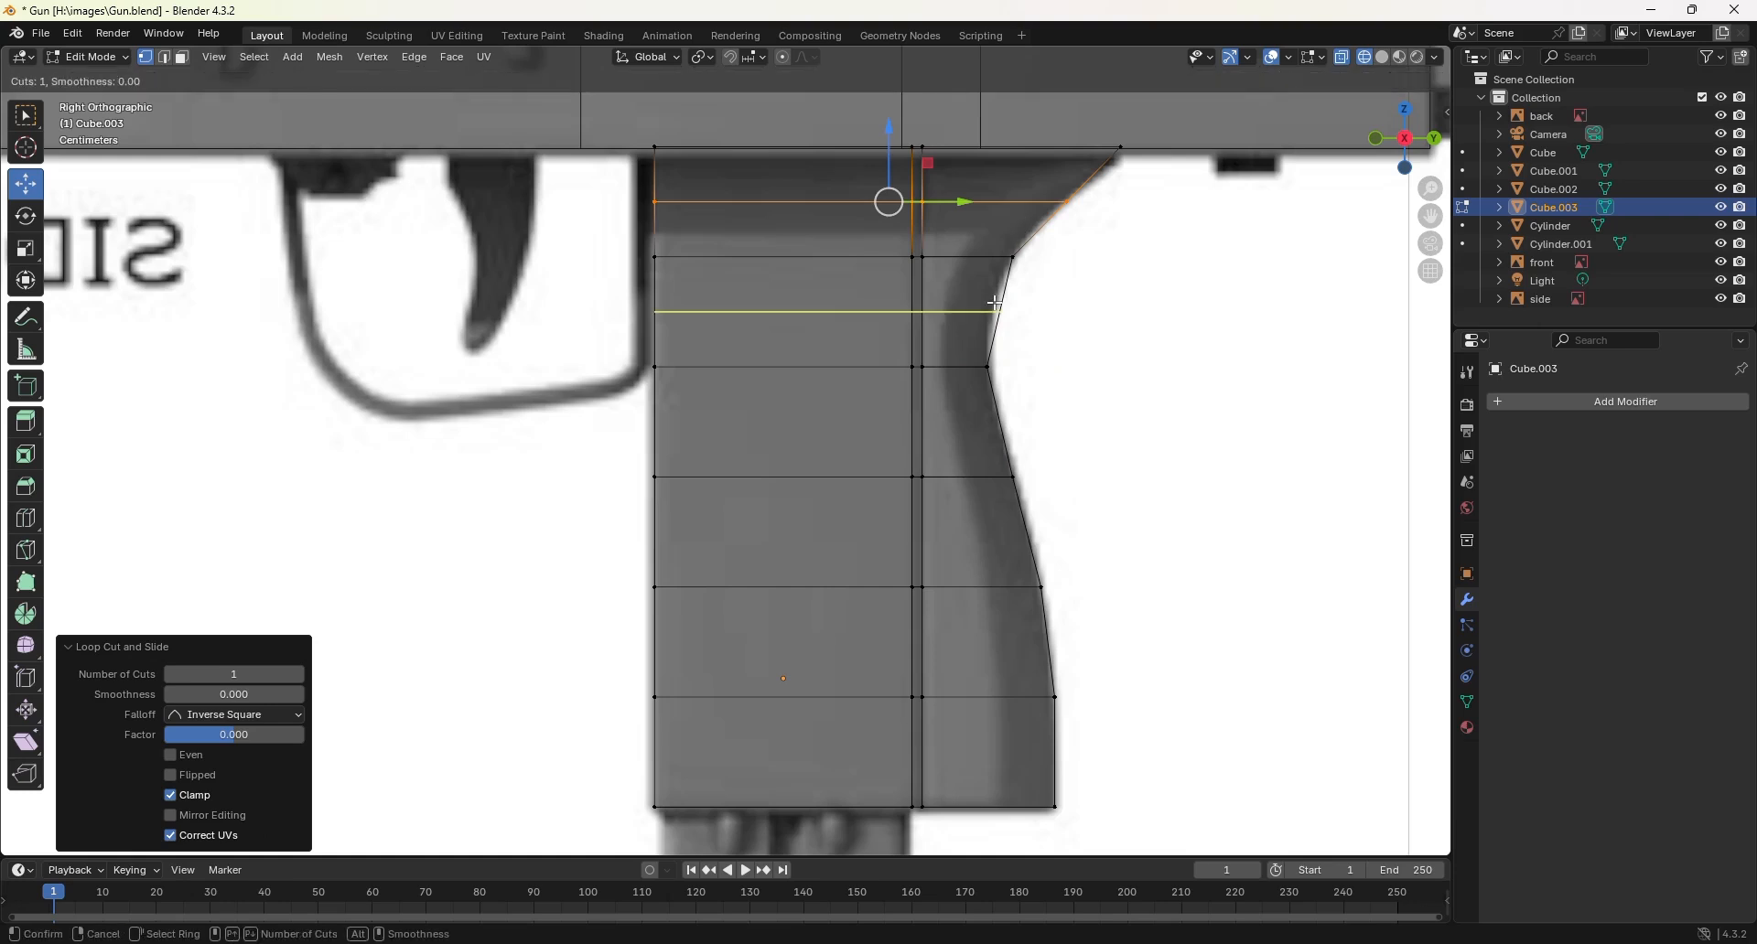
left_click(997, 303)
right_click(997, 302)
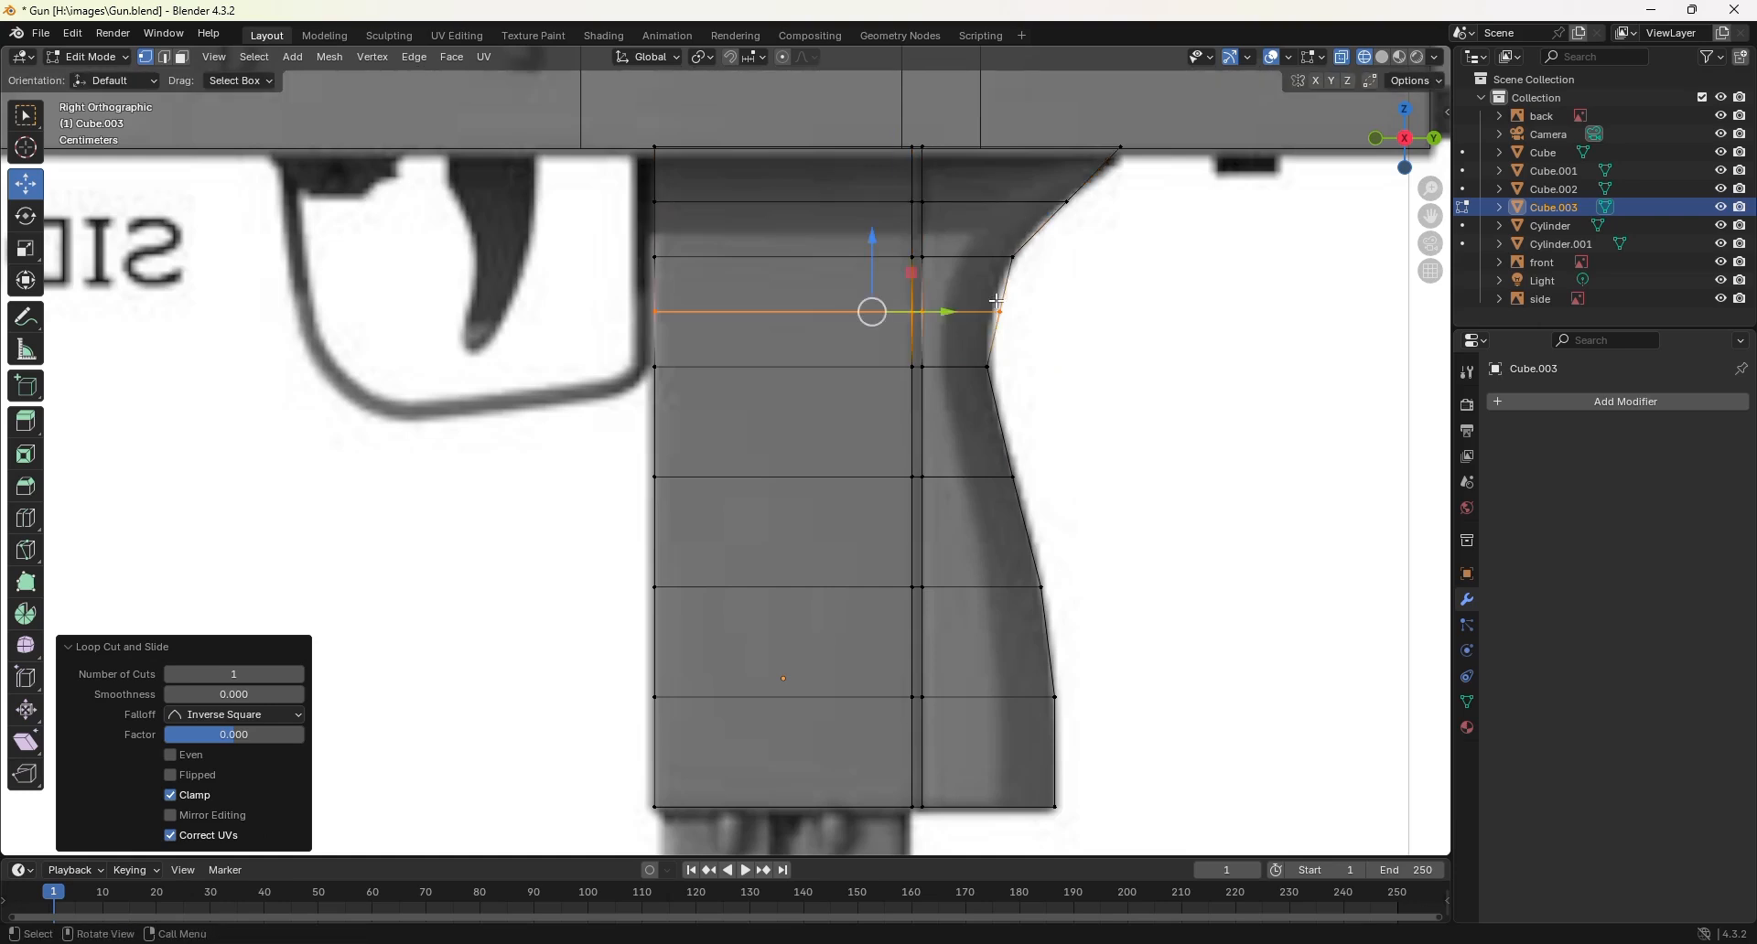
Step: Fit the upper rear curve by moving the upper cut's rear vertices about -0.008 m, the top corner 0.0135 m and the lower cut's -0.011 m along Y
left_click(1063, 200)
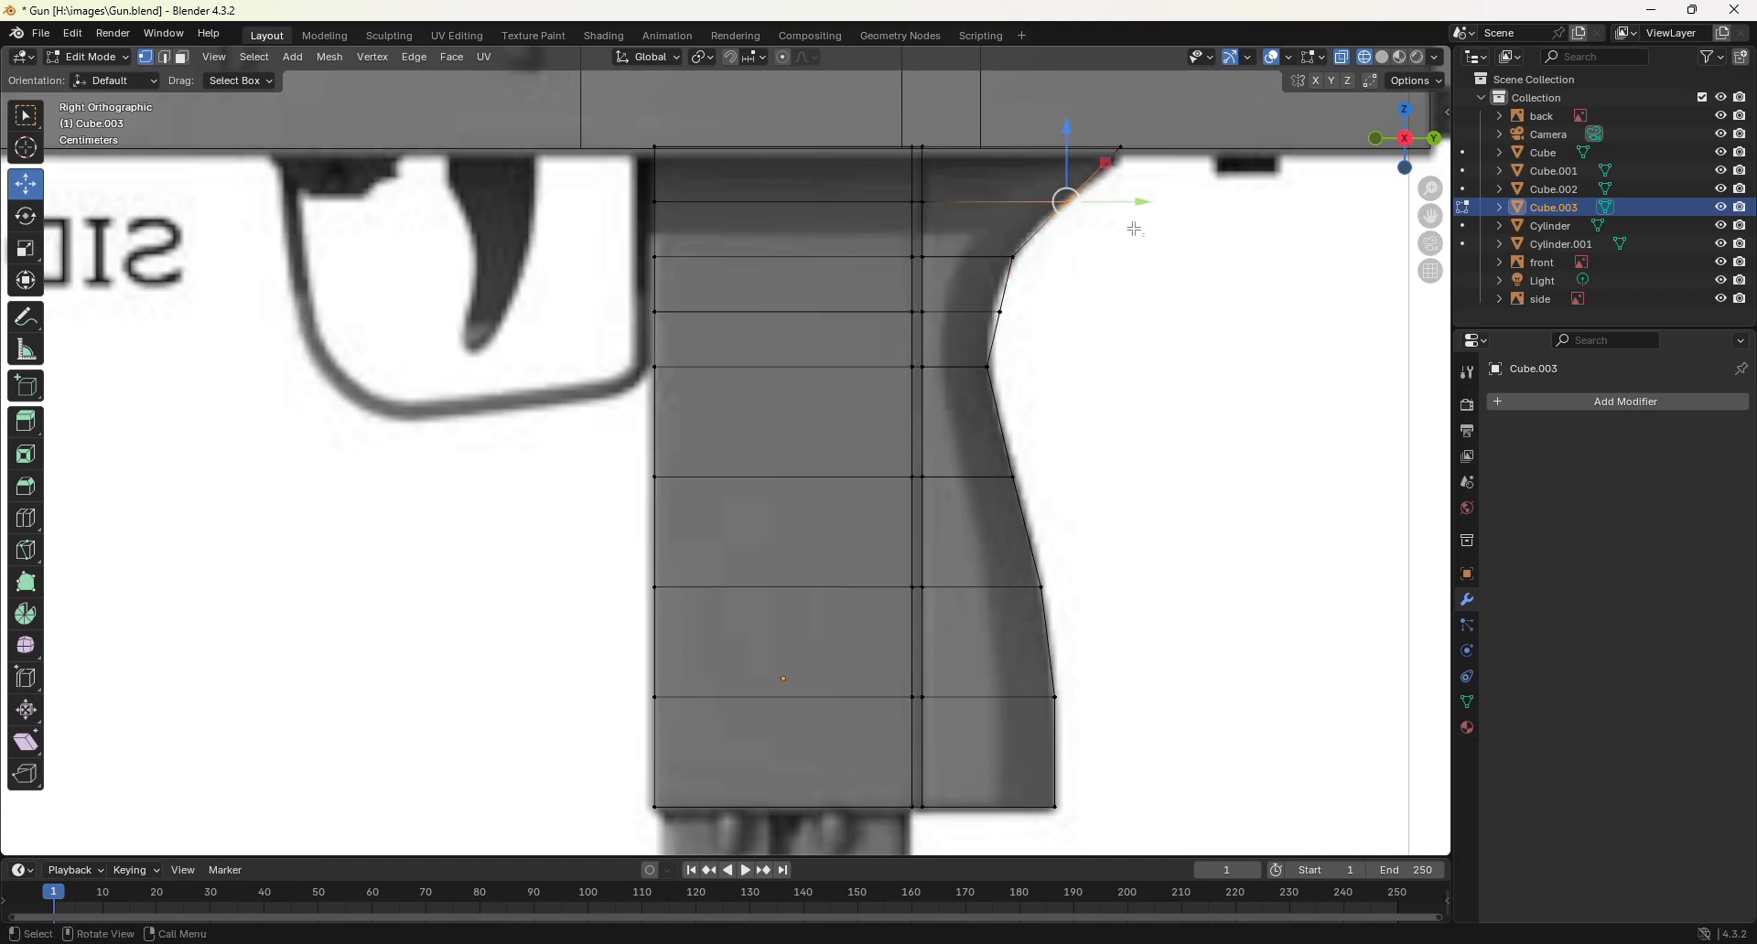
left_click_drag(1118, 199, 1110, 199)
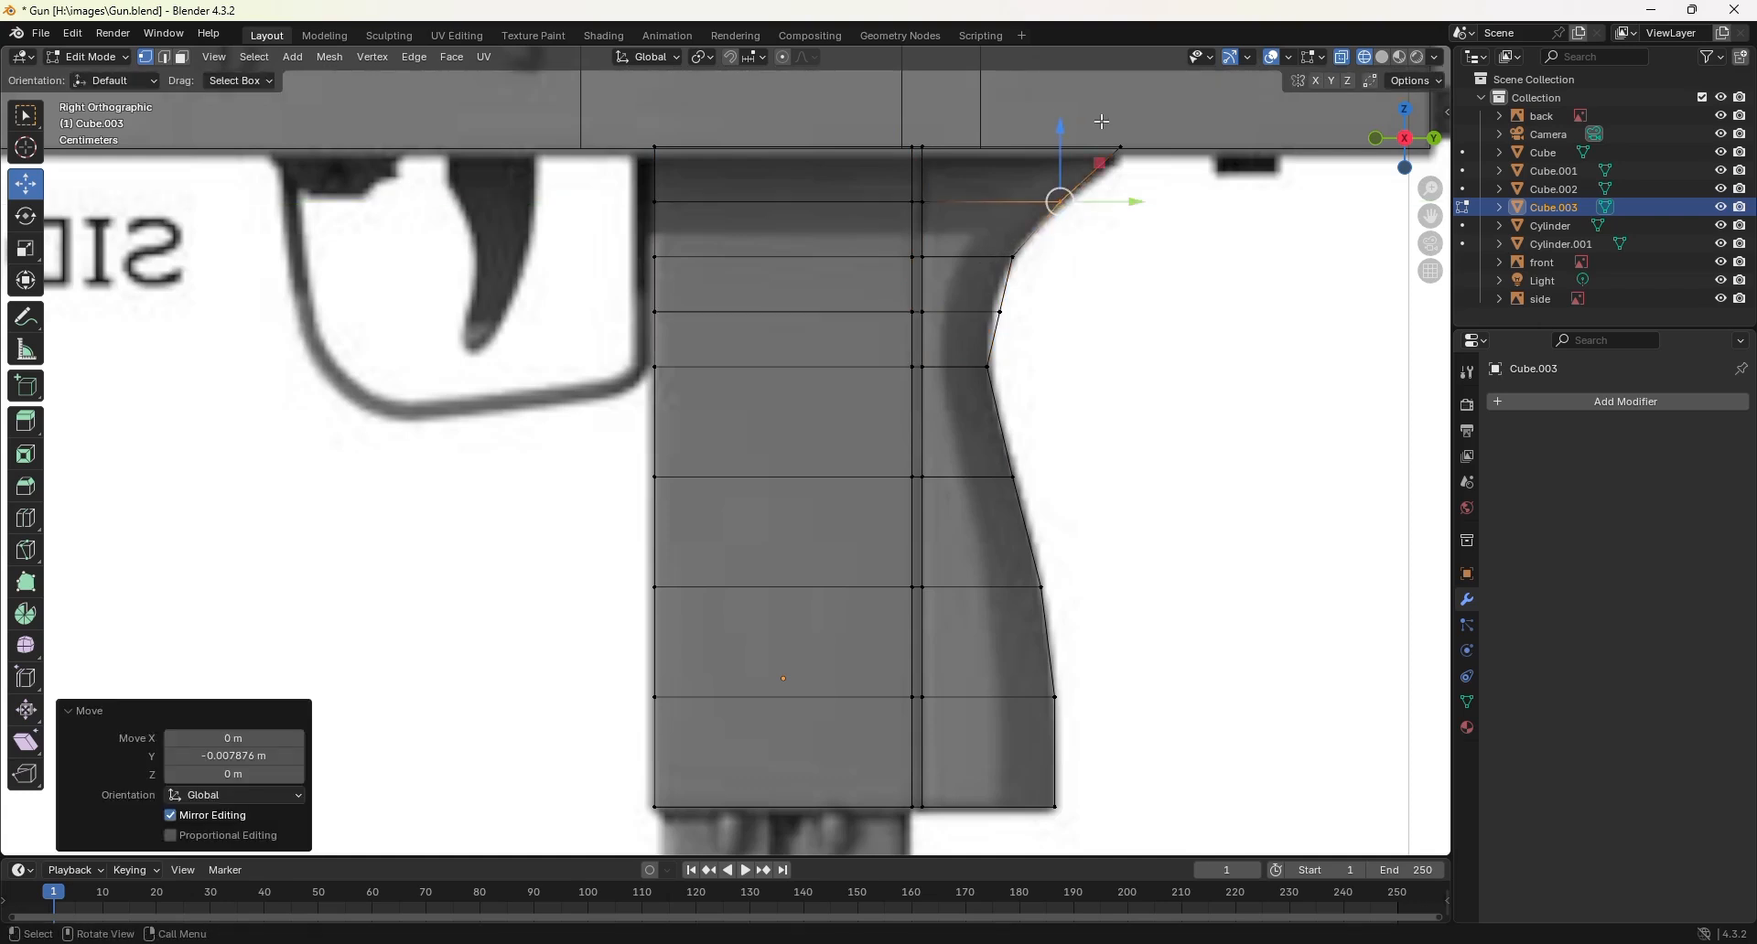
left_click_drag(1101, 121, 1167, 163)
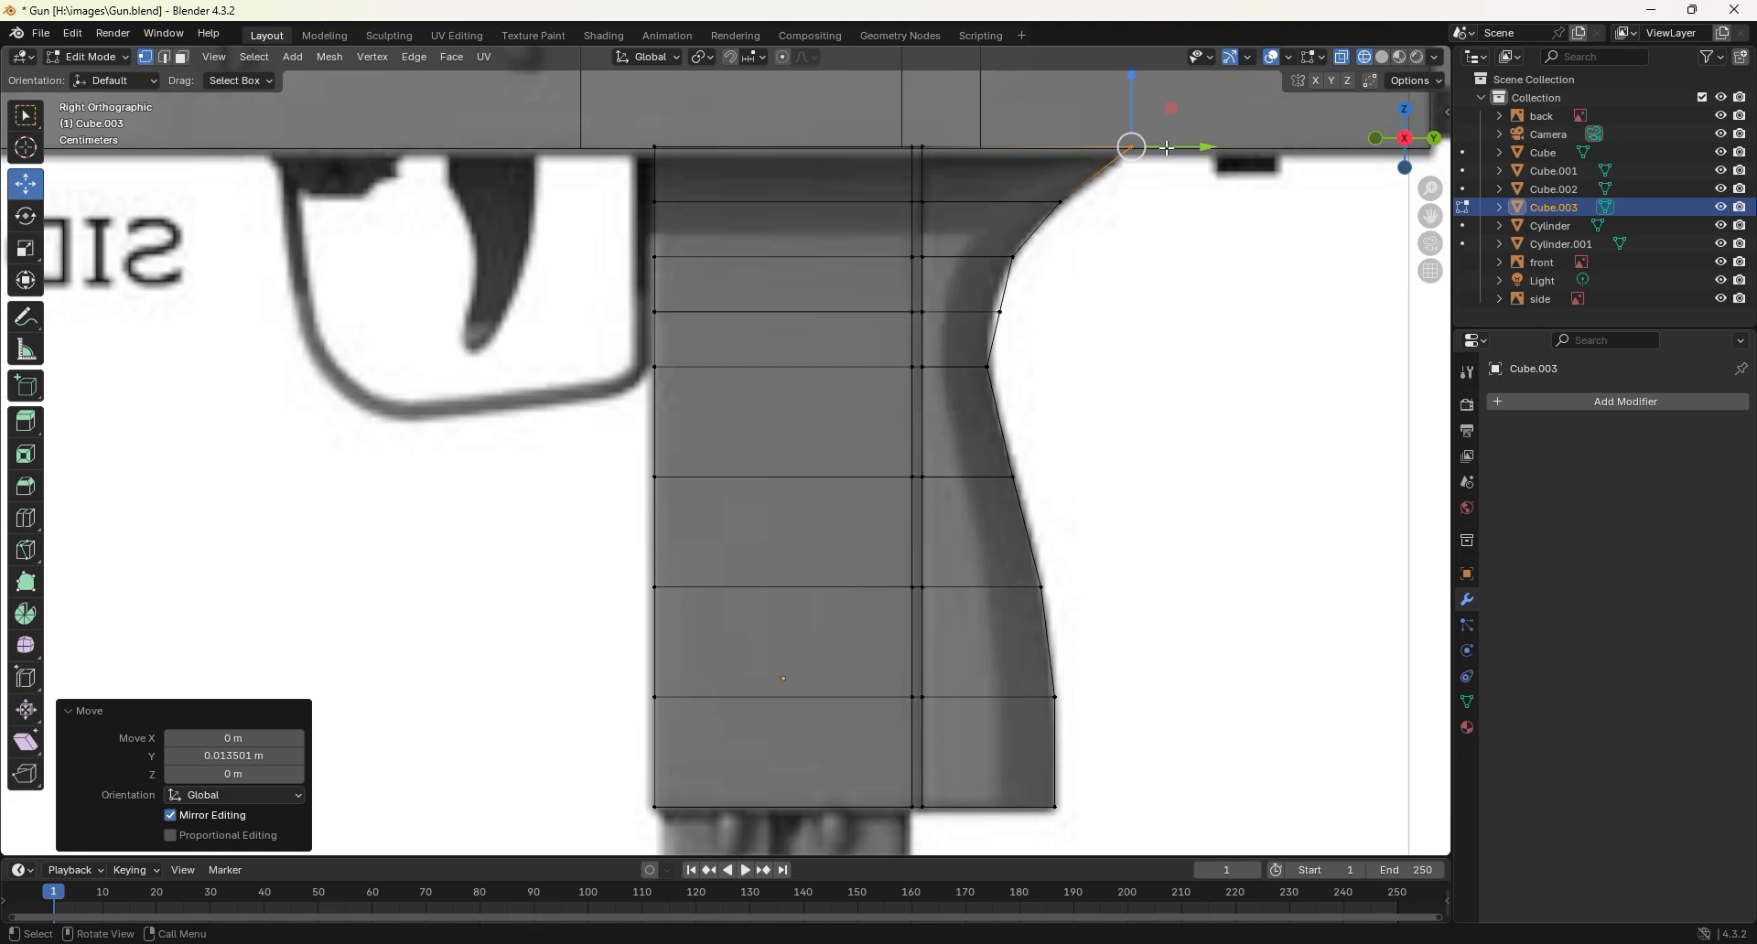
left_click(991, 312)
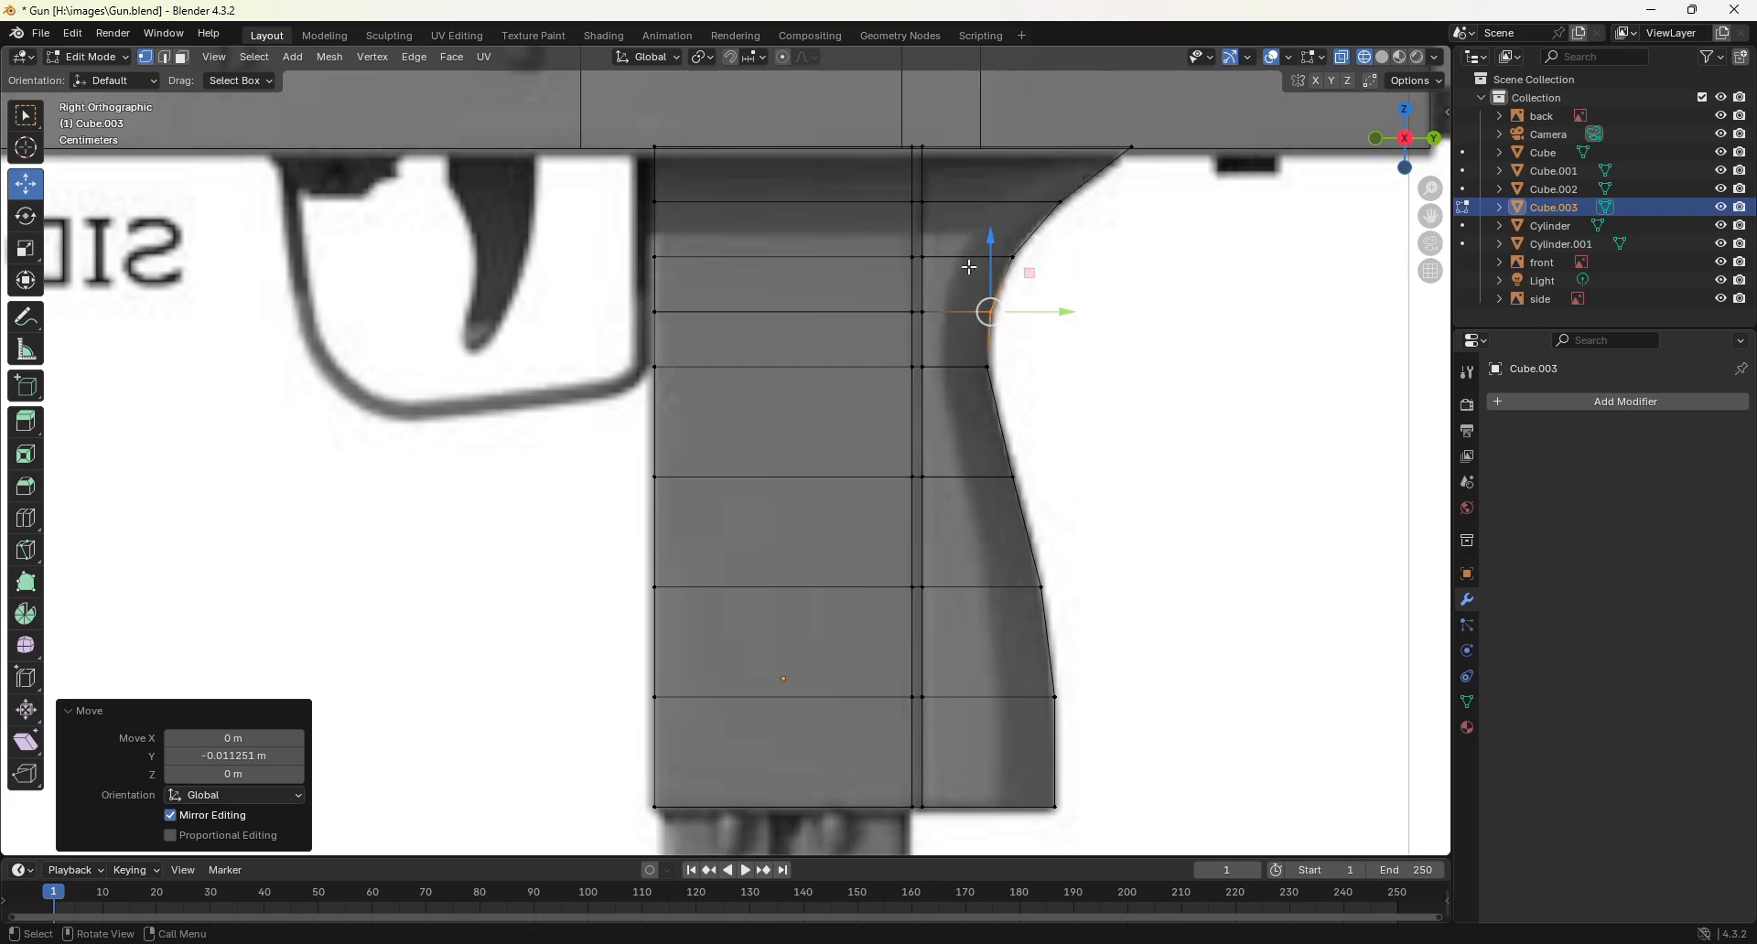
Step: Add three evenly spaced lengthwise loop cuts across the grip's width and switch the view to orthographic projection
scroll(966, 567, "down", 1)
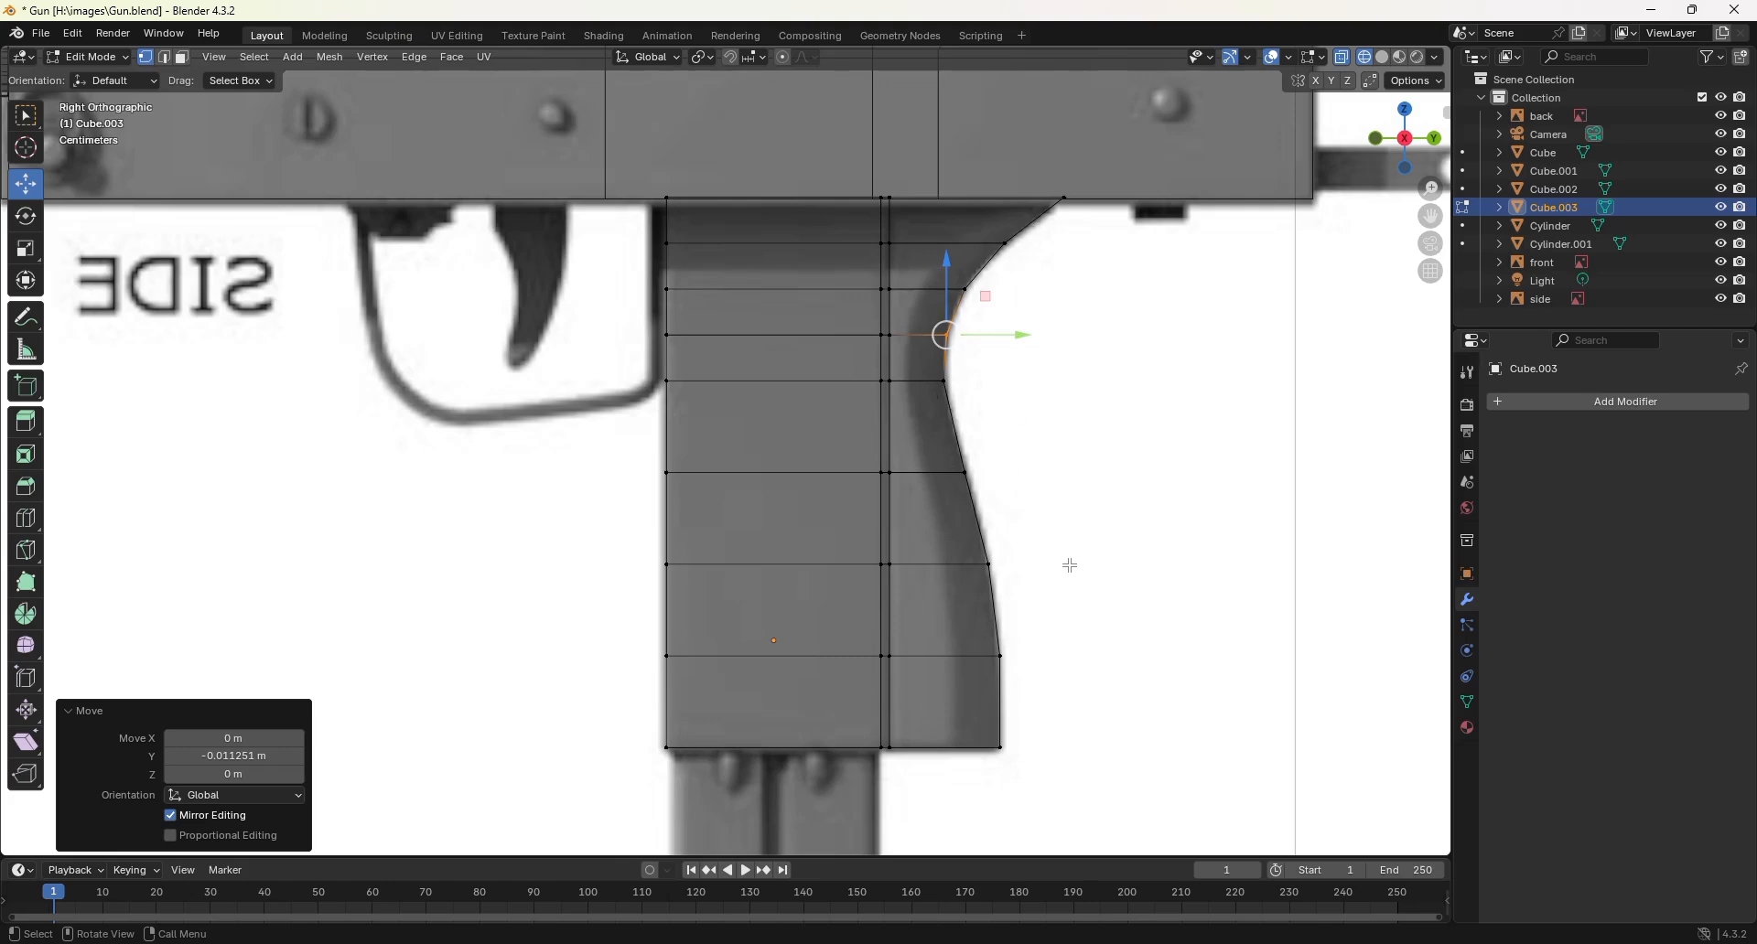
middle_click_drag(1069, 566, 940, 578)
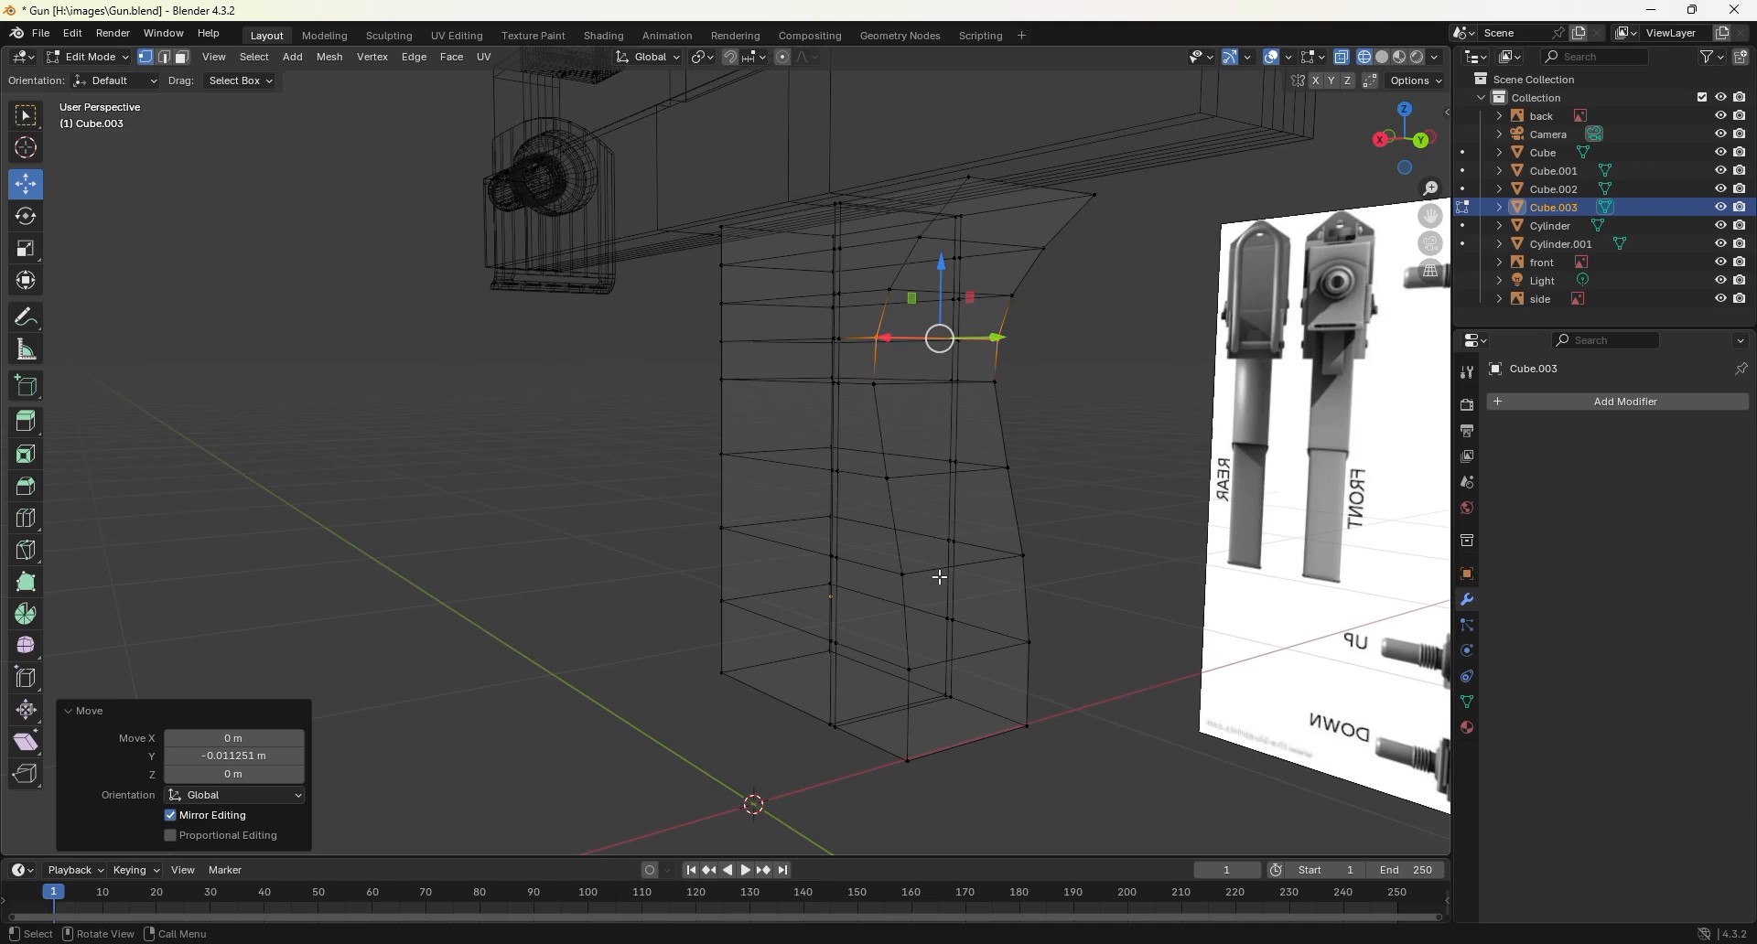
key("ctrl+r")
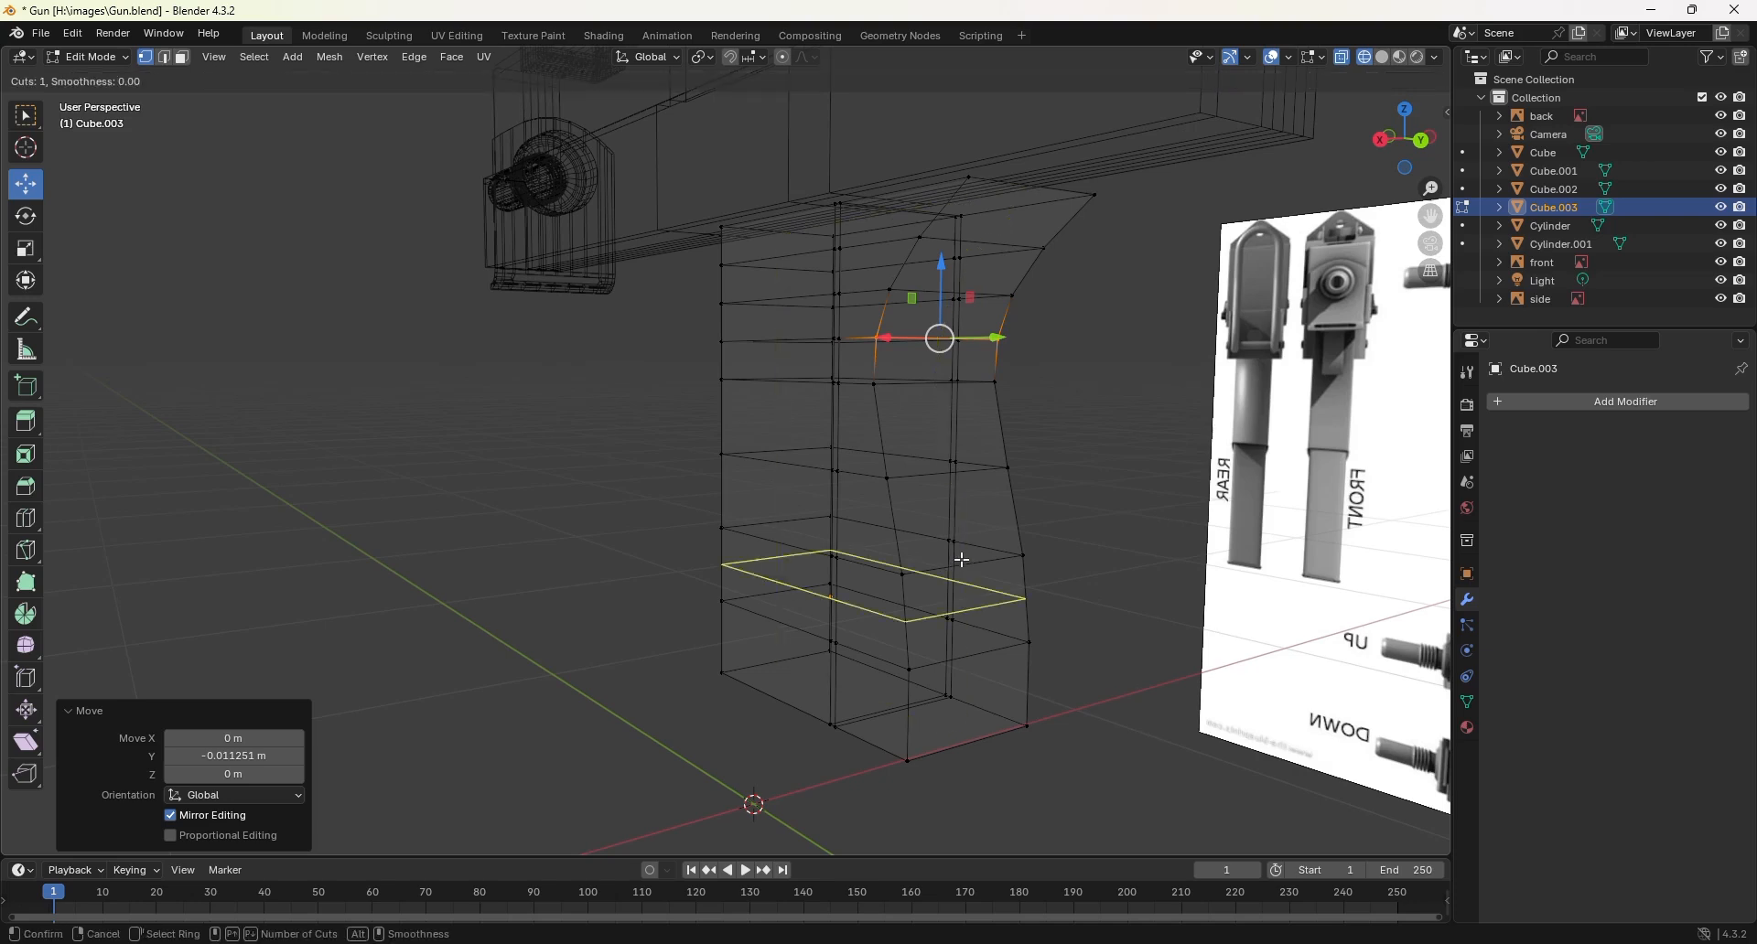
scroll(971, 555, "up", 1)
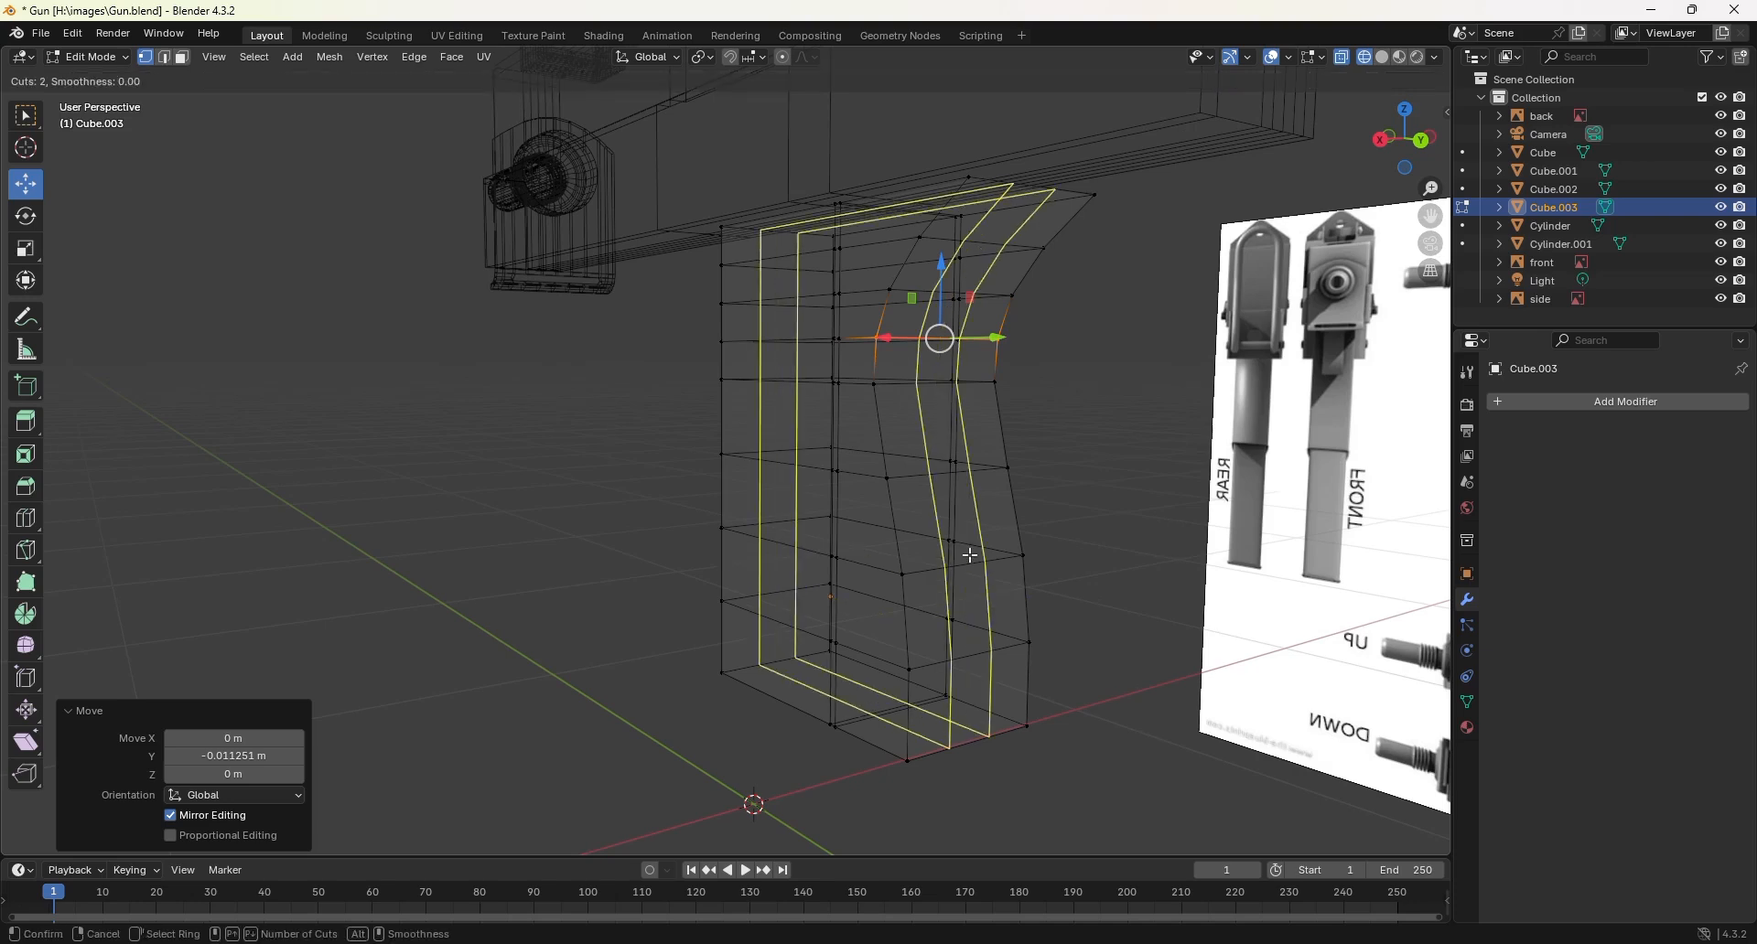
scroll(971, 556, "up", 1)
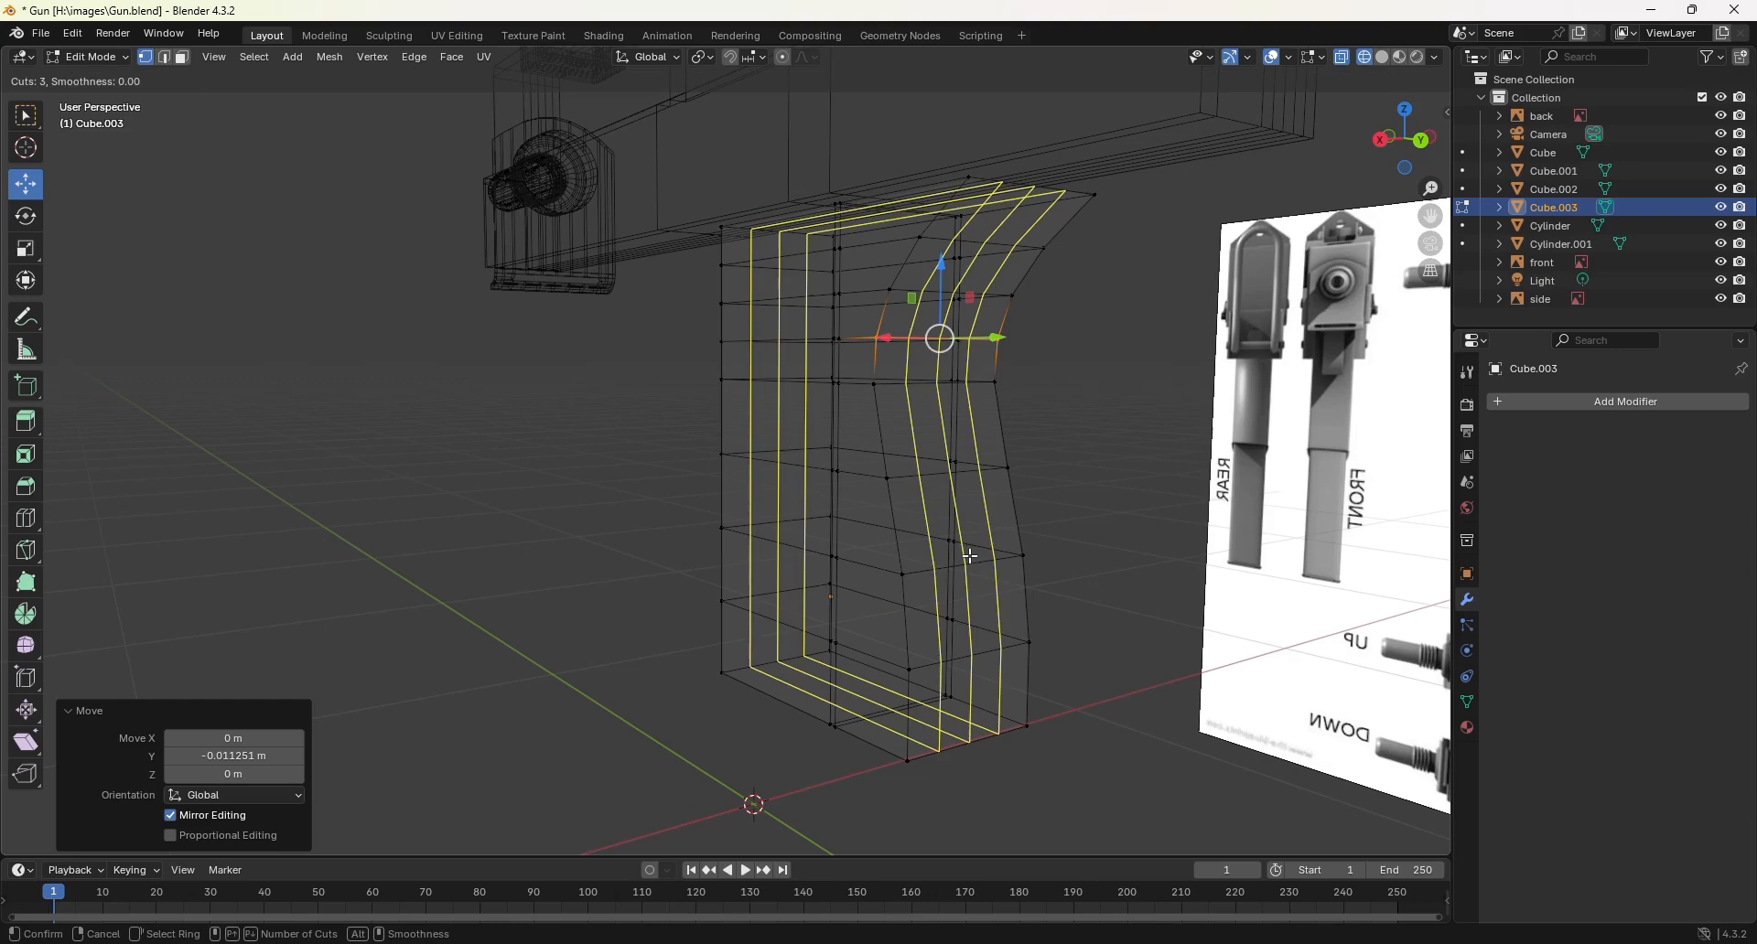
left_click(971, 556)
right_click(971, 555)
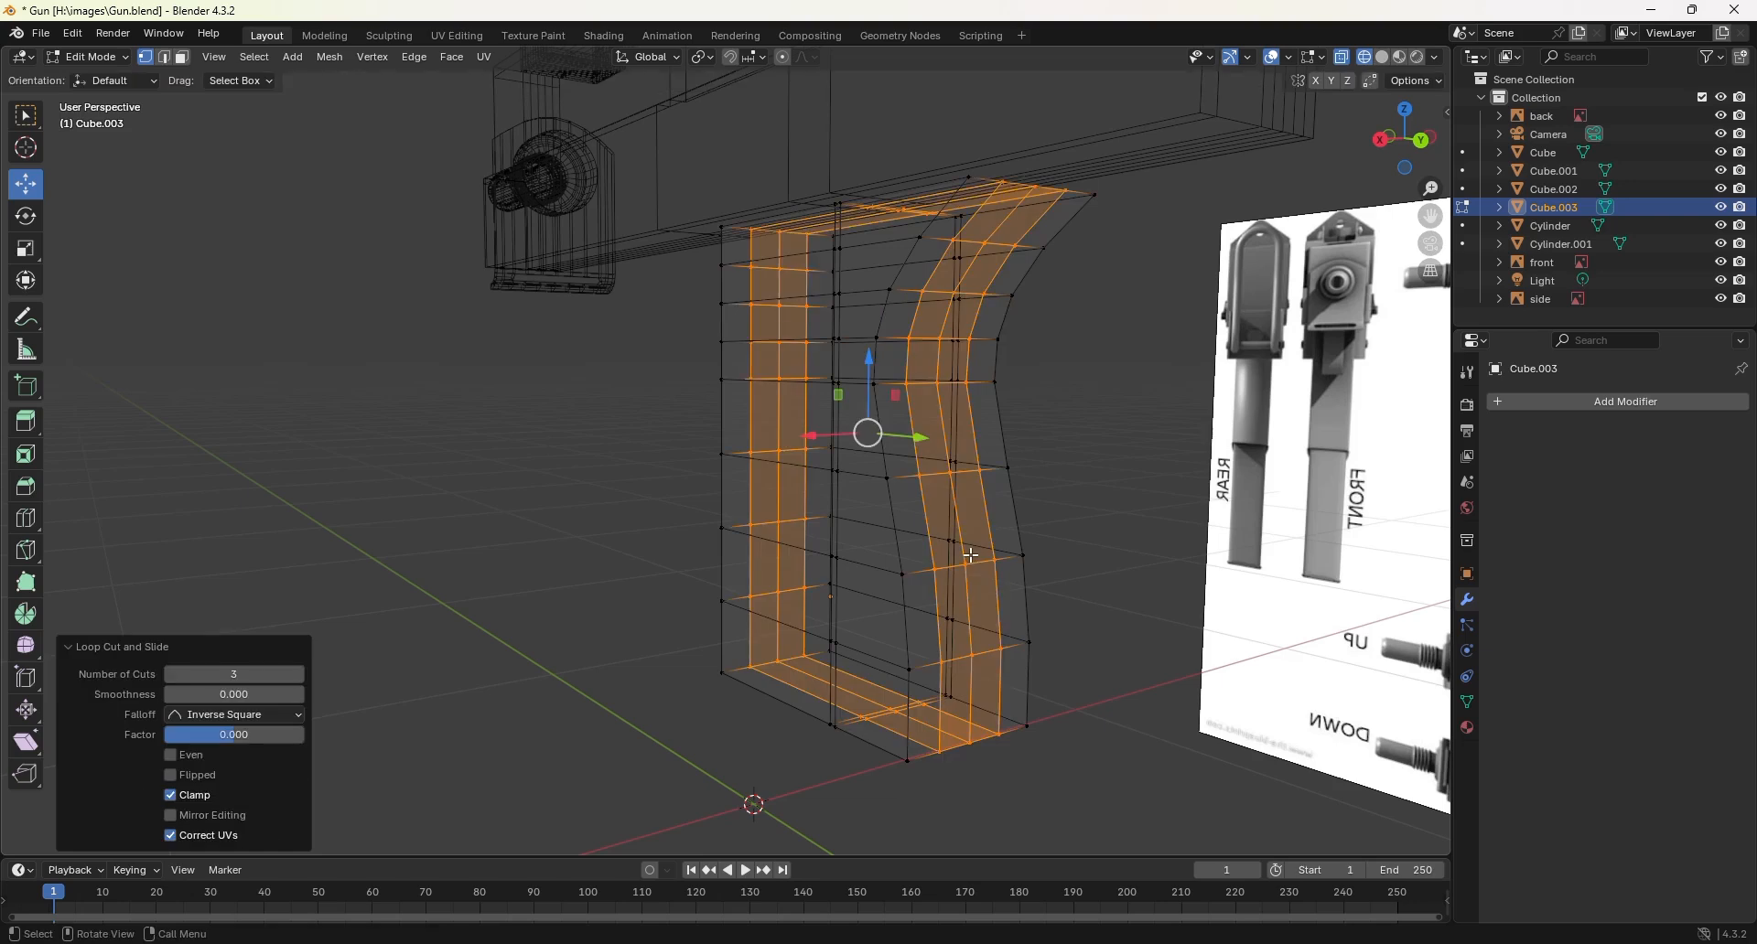
key("KP_5")
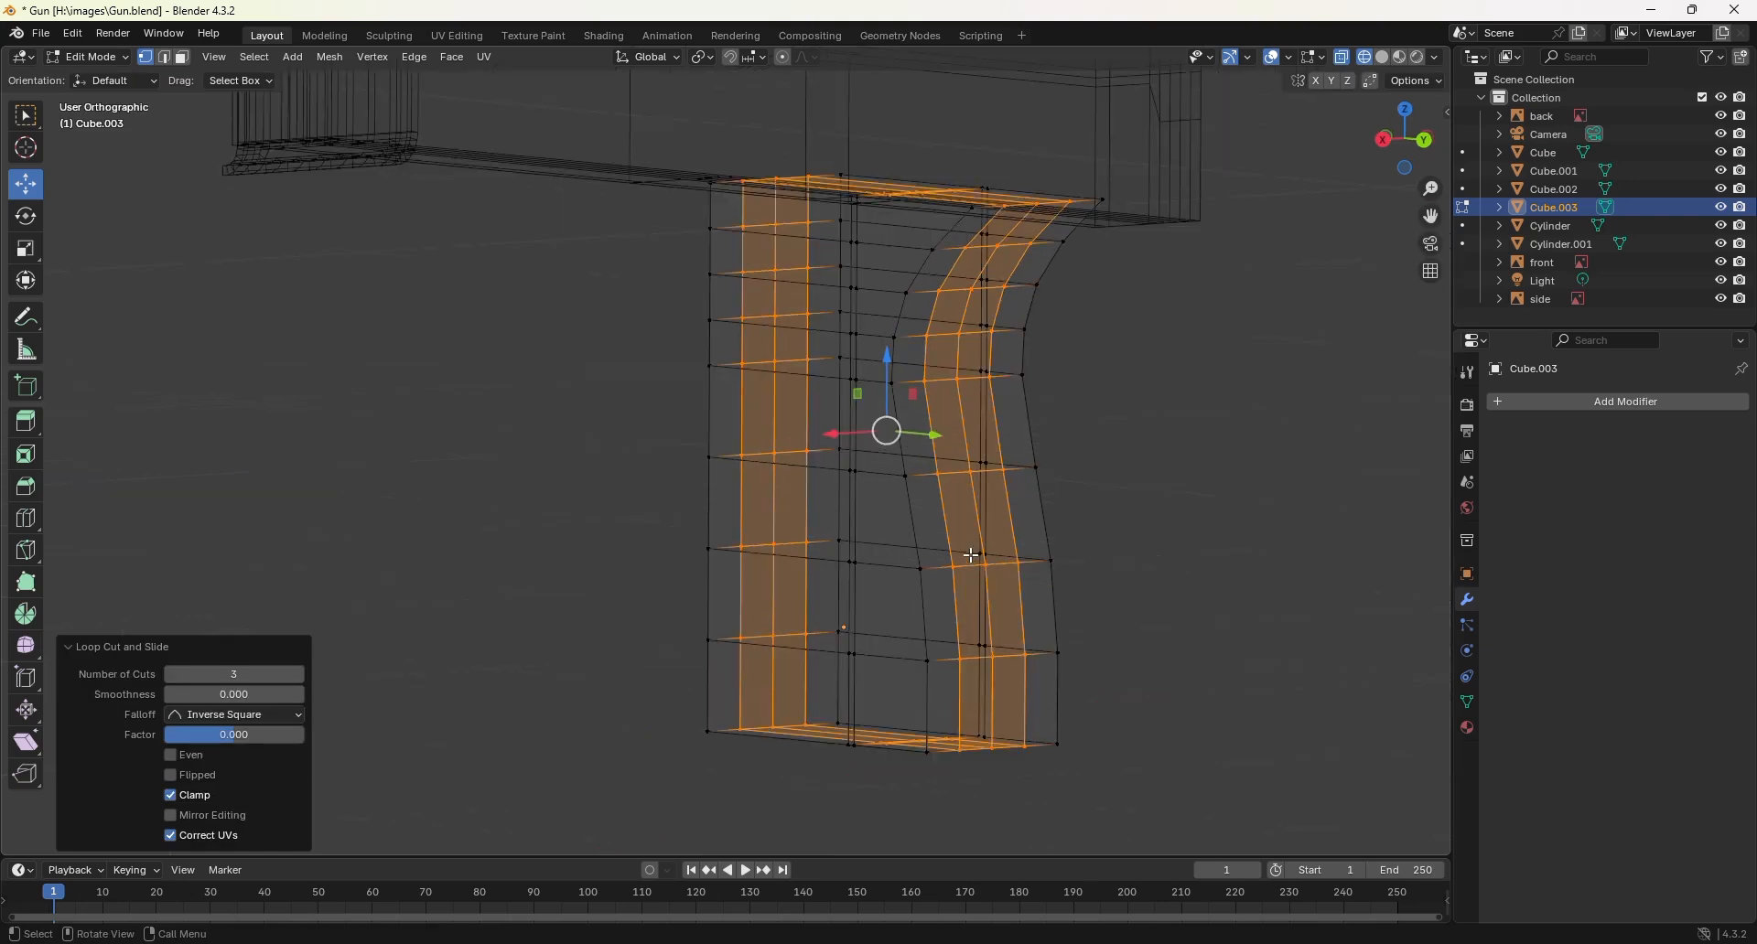
Step: Compare the grip with the side blueprint, then show it in solid shading and switch to edge selection
key("KP_3")
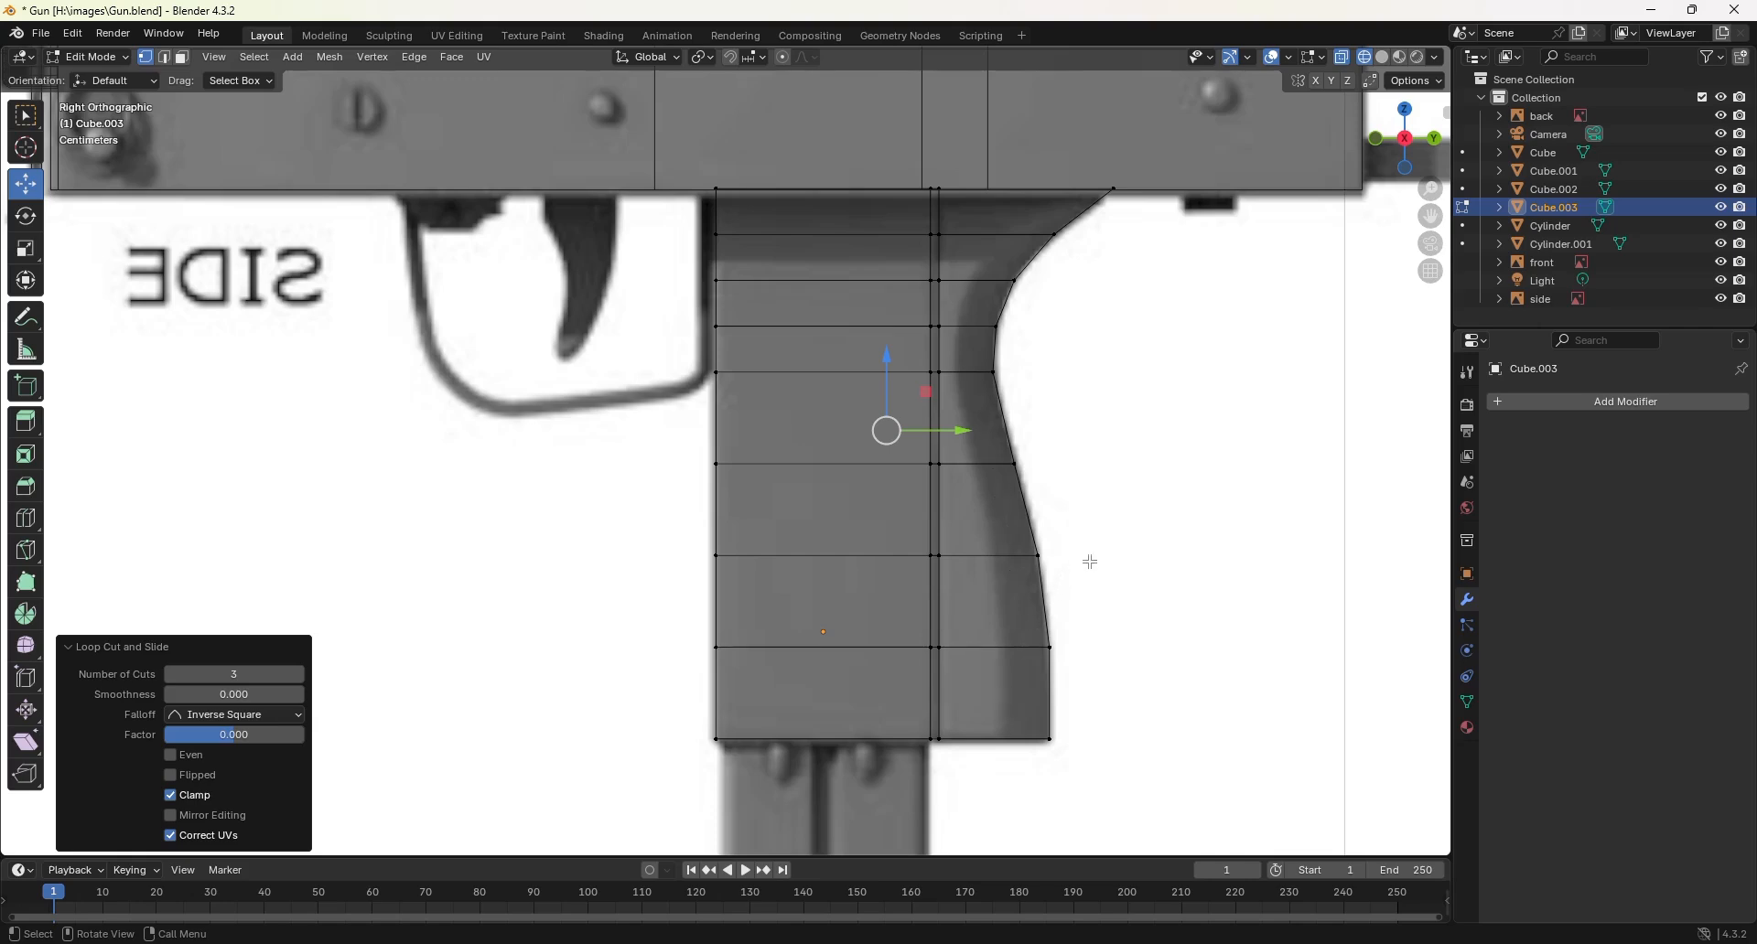
middle_click_drag(1086, 560, 1031, 501)
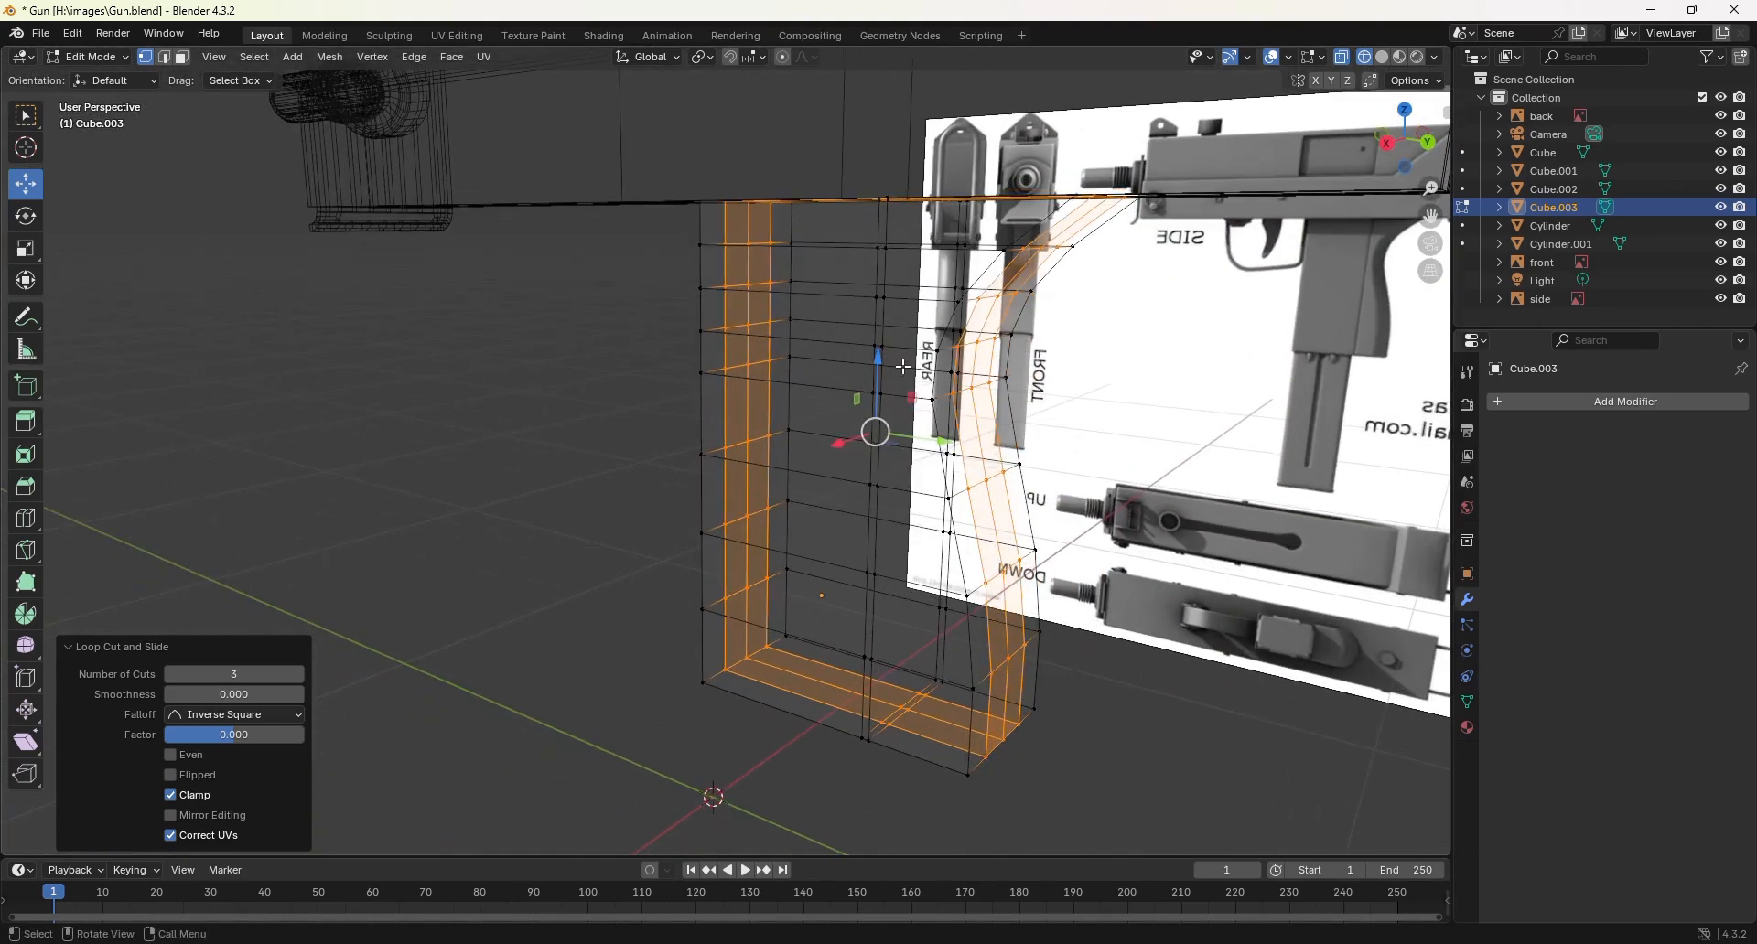
key("z")
key("6")
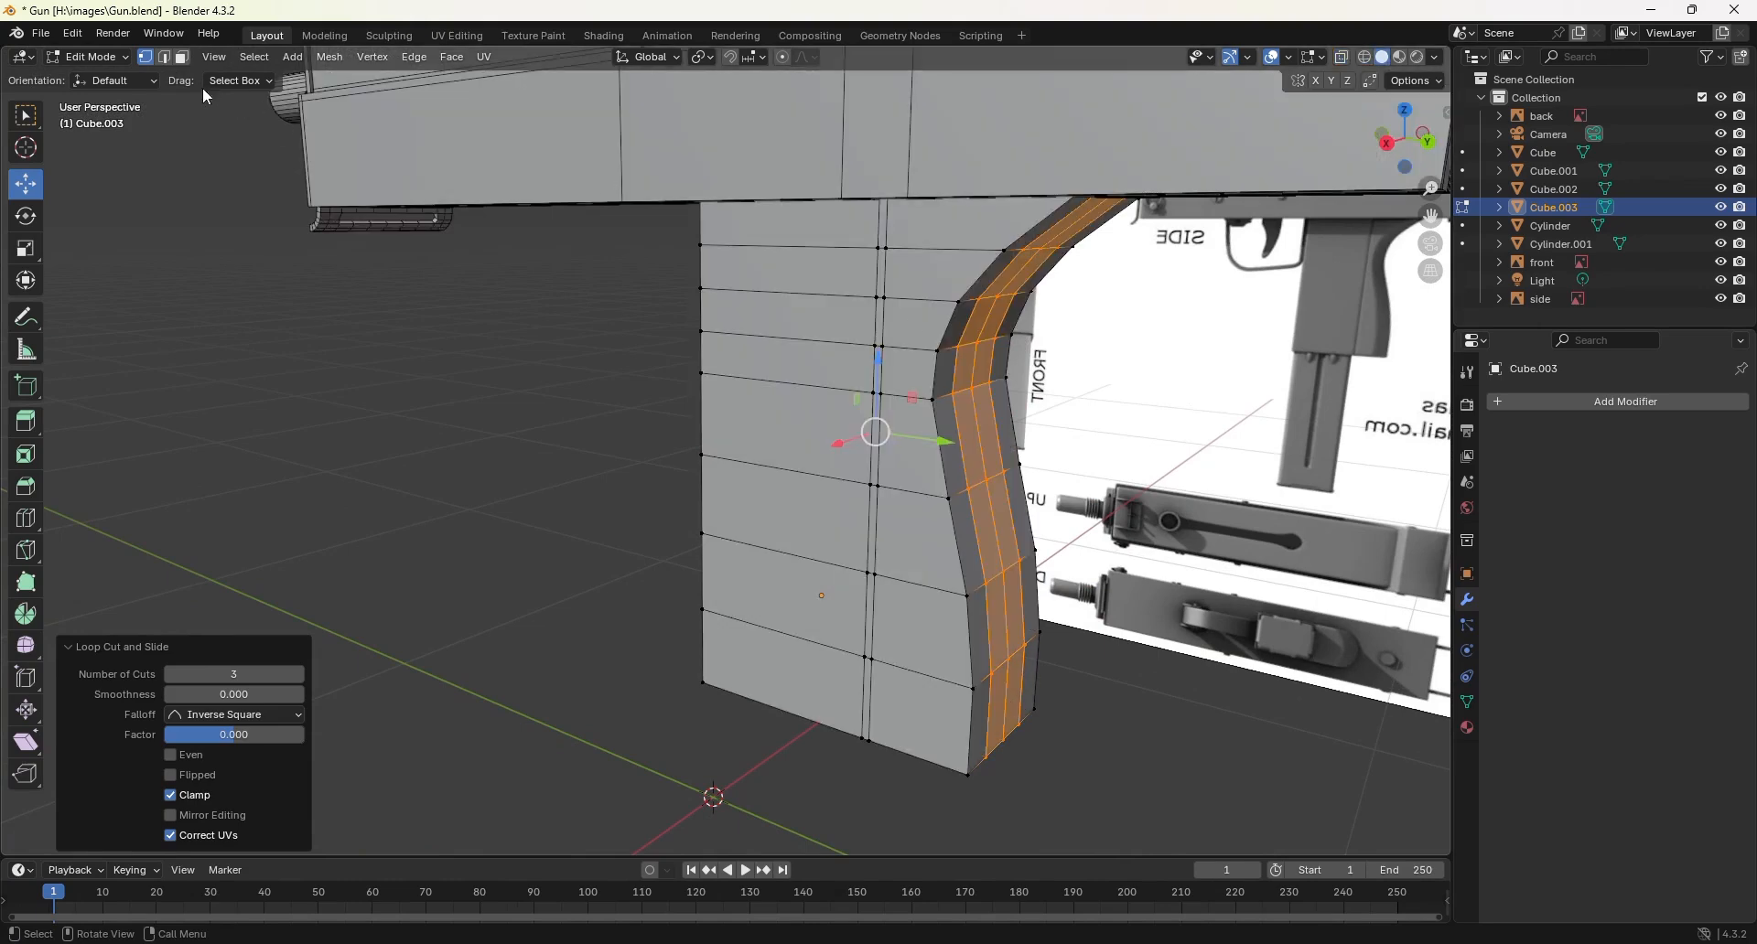
left_click(165, 59)
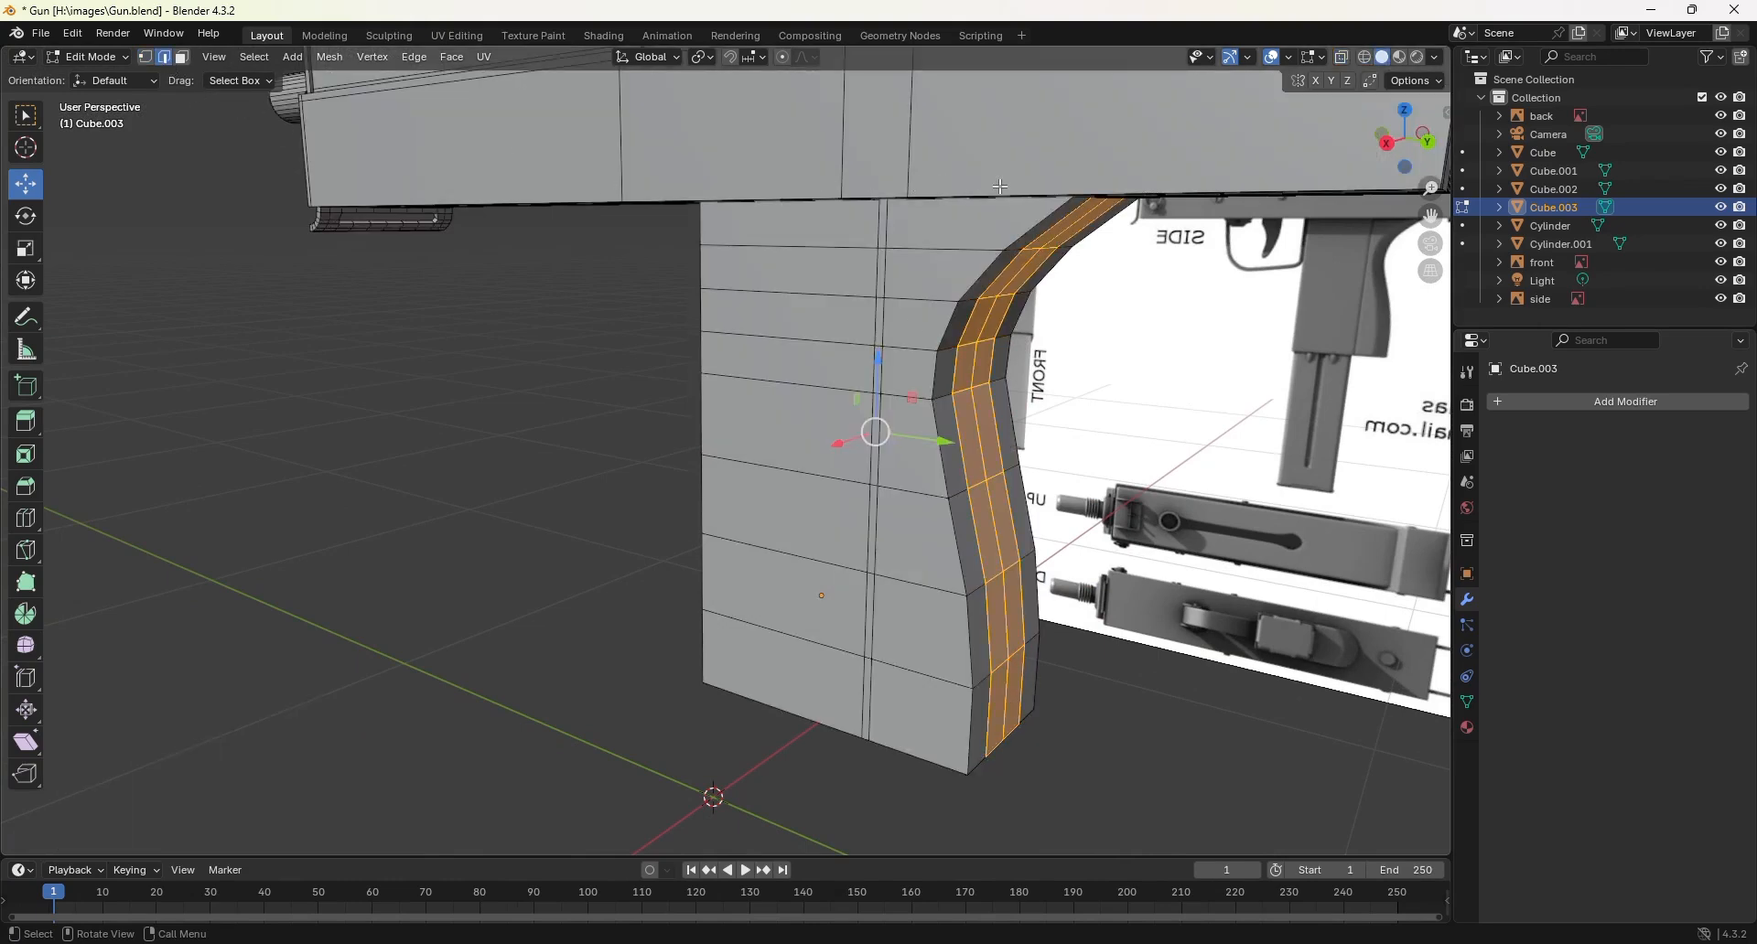
Step: Move the two outer rear corner edge chains of the grip, from top to bottom, about -0.0595 m along Y
left_click(1033, 225)
middle_click_drag(1094, 308, 1081, 290)
middle_click_drag(1180, 641, 1069, 330, "shift")
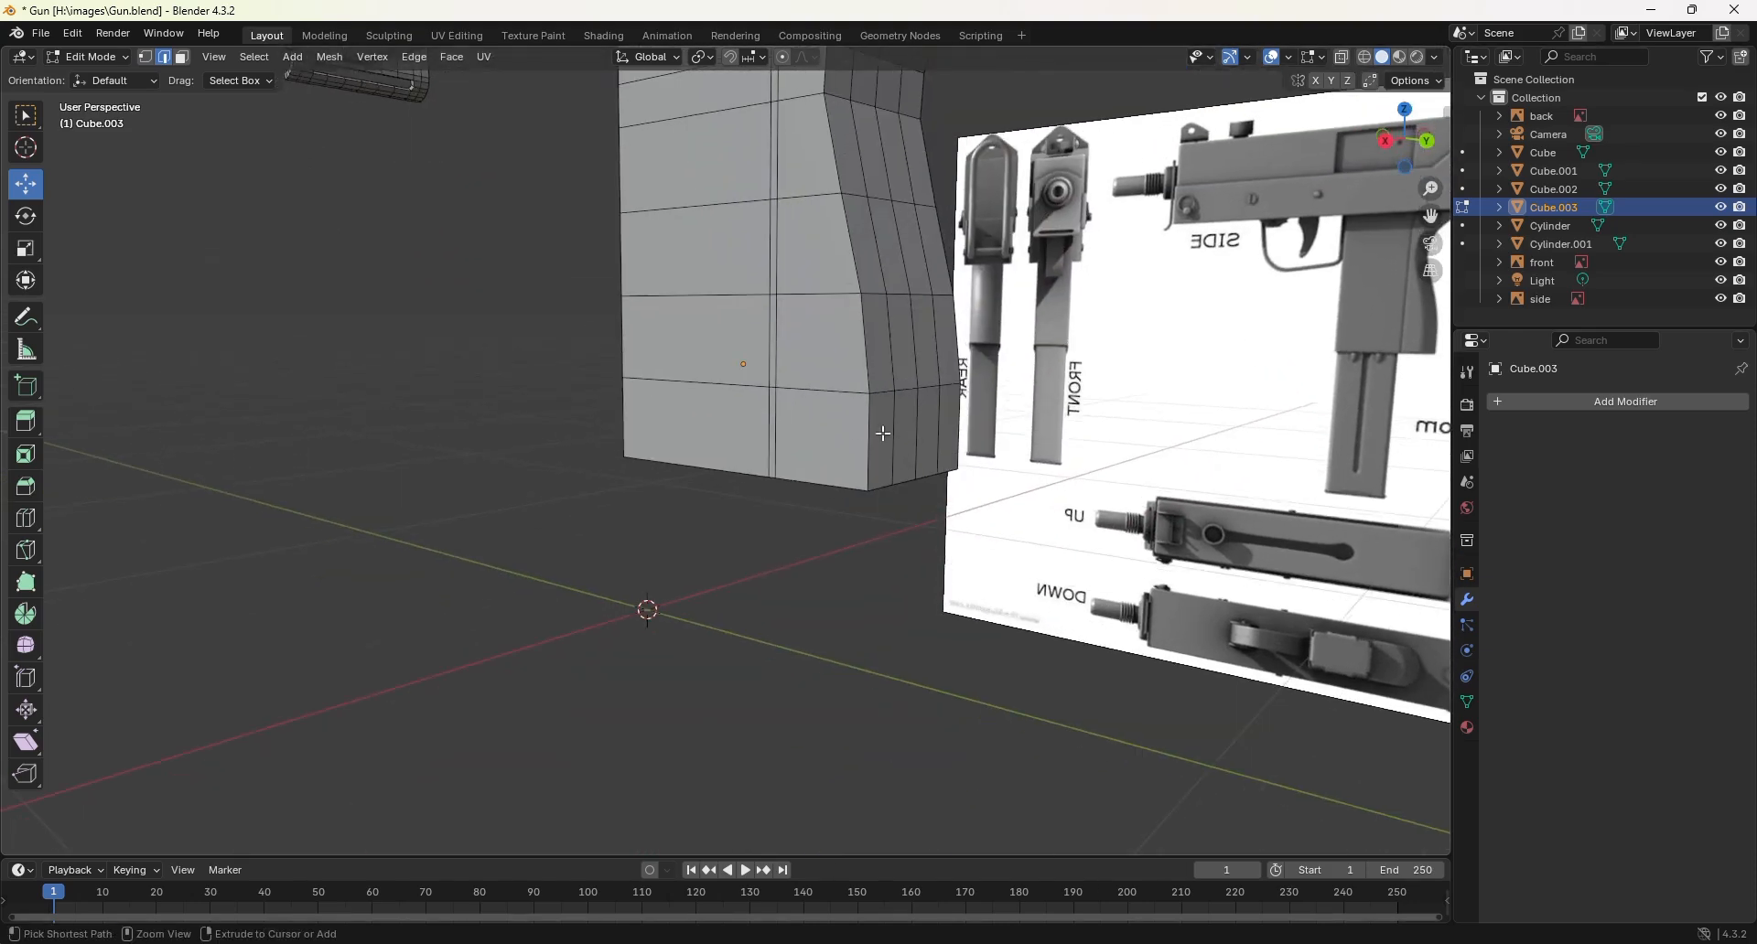
left_click(870, 428, "ctrl")
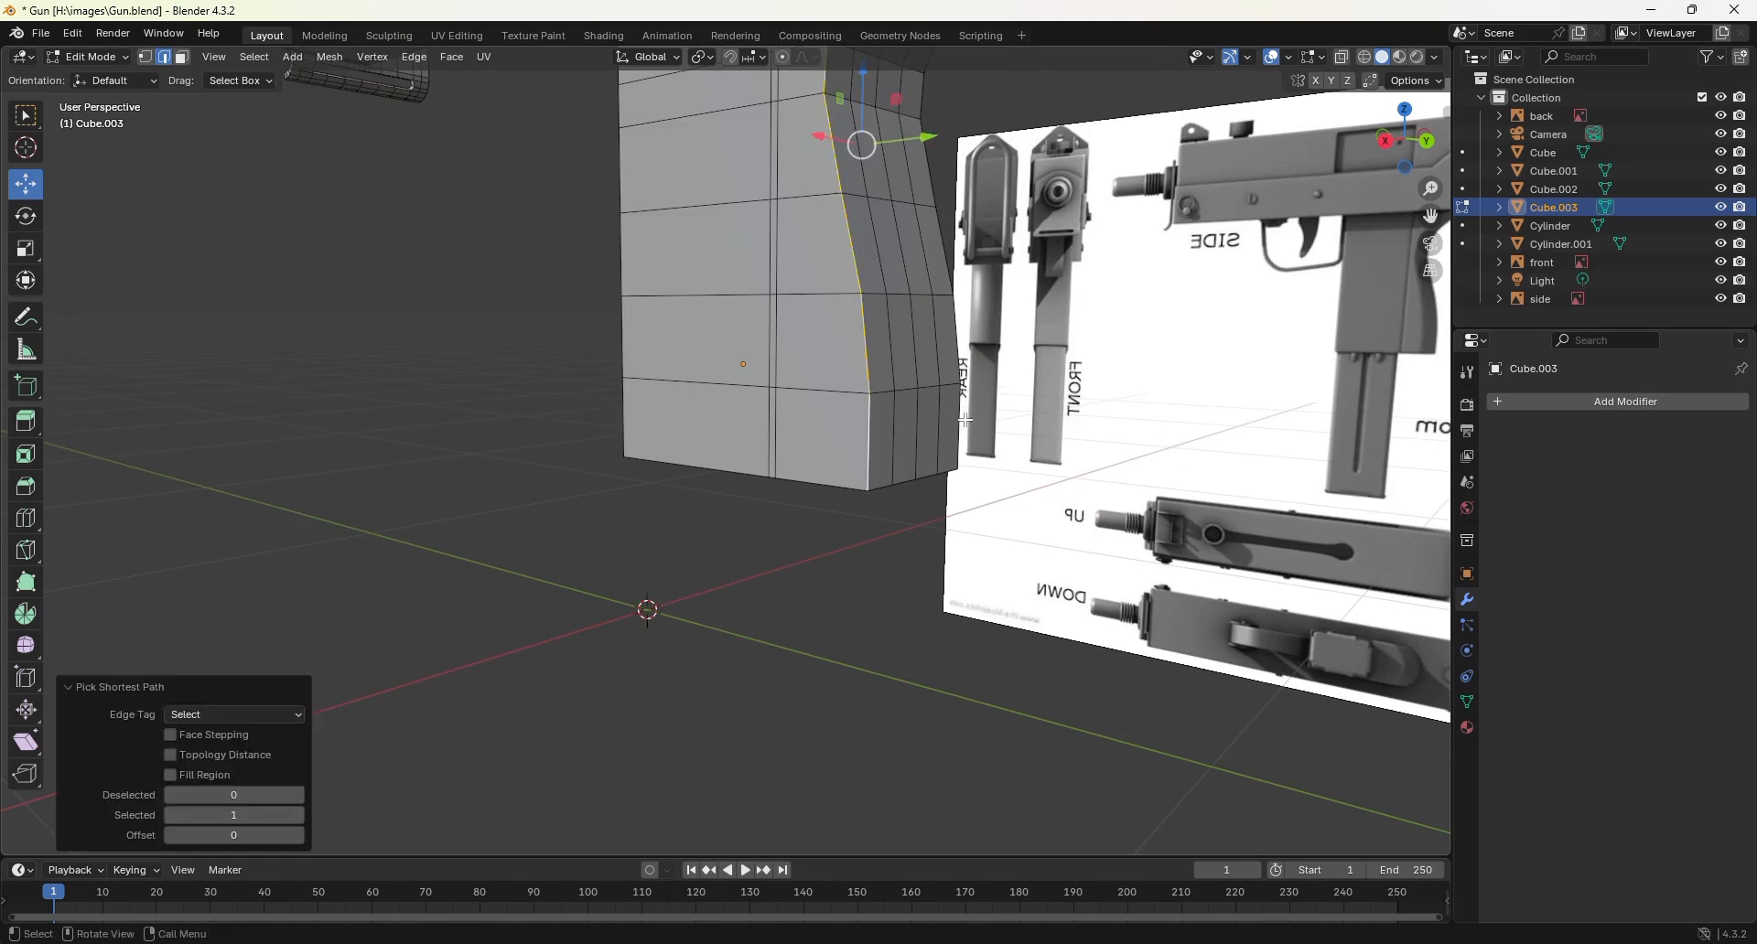
left_click(957, 416, "shift")
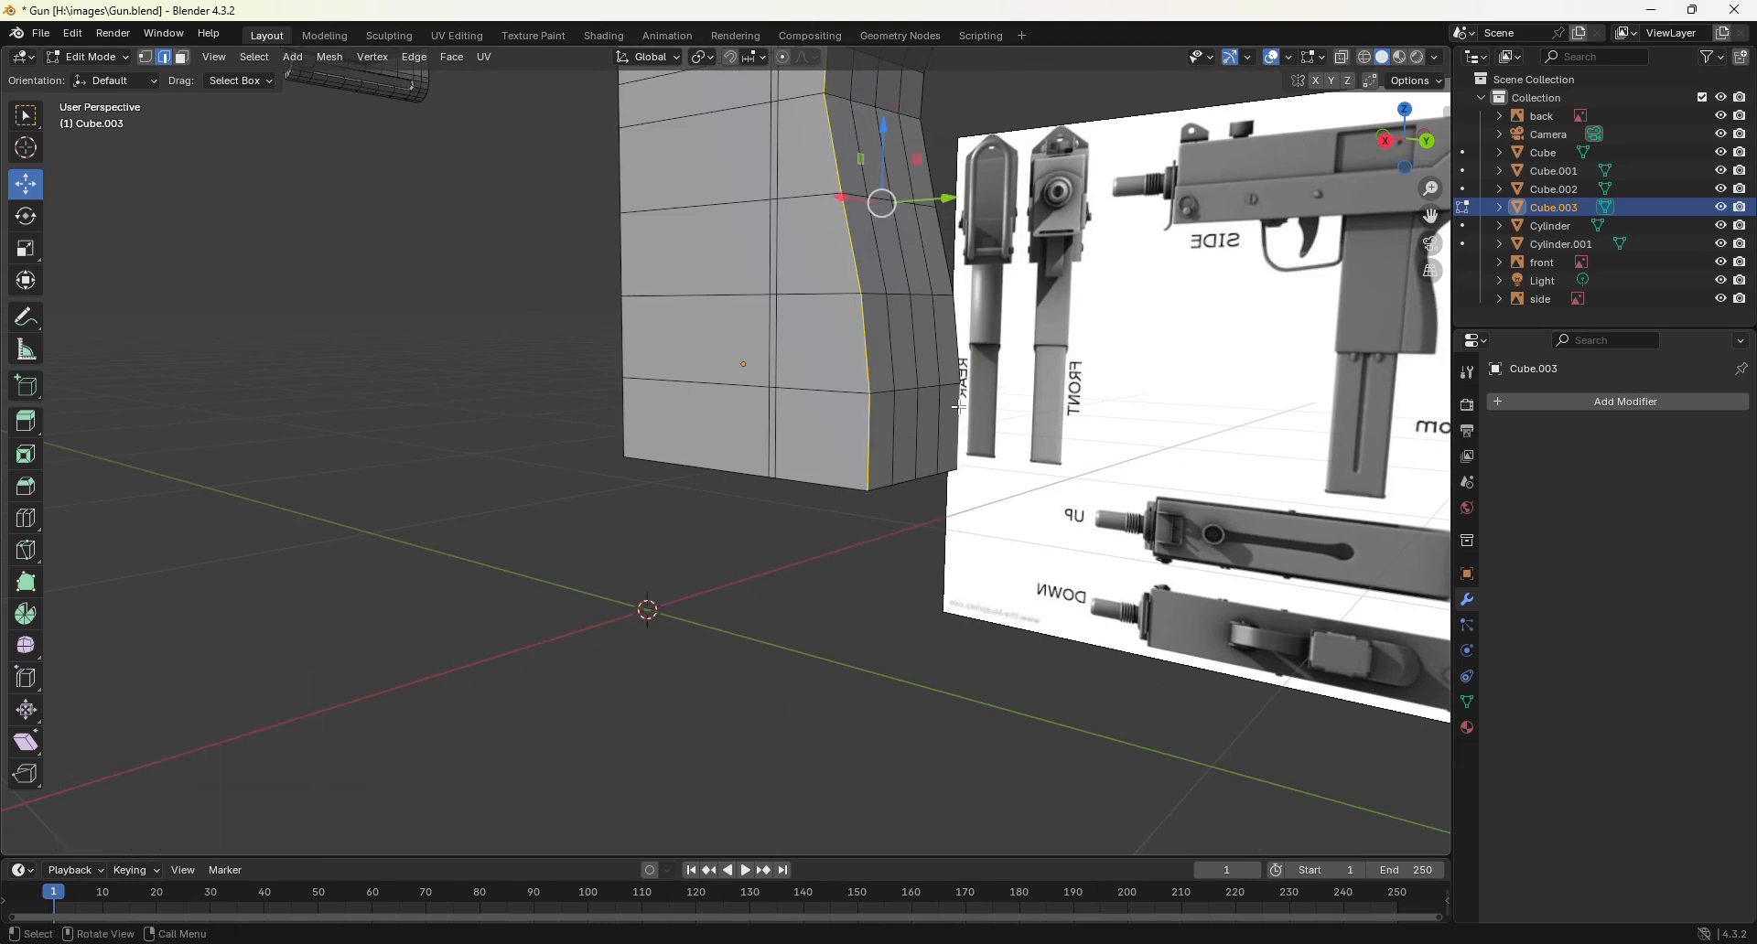
scroll(959, 348, "down", 4)
middle_click_drag(959, 289, 956, 346, "shift")
scroll(954, 345, "up", 3)
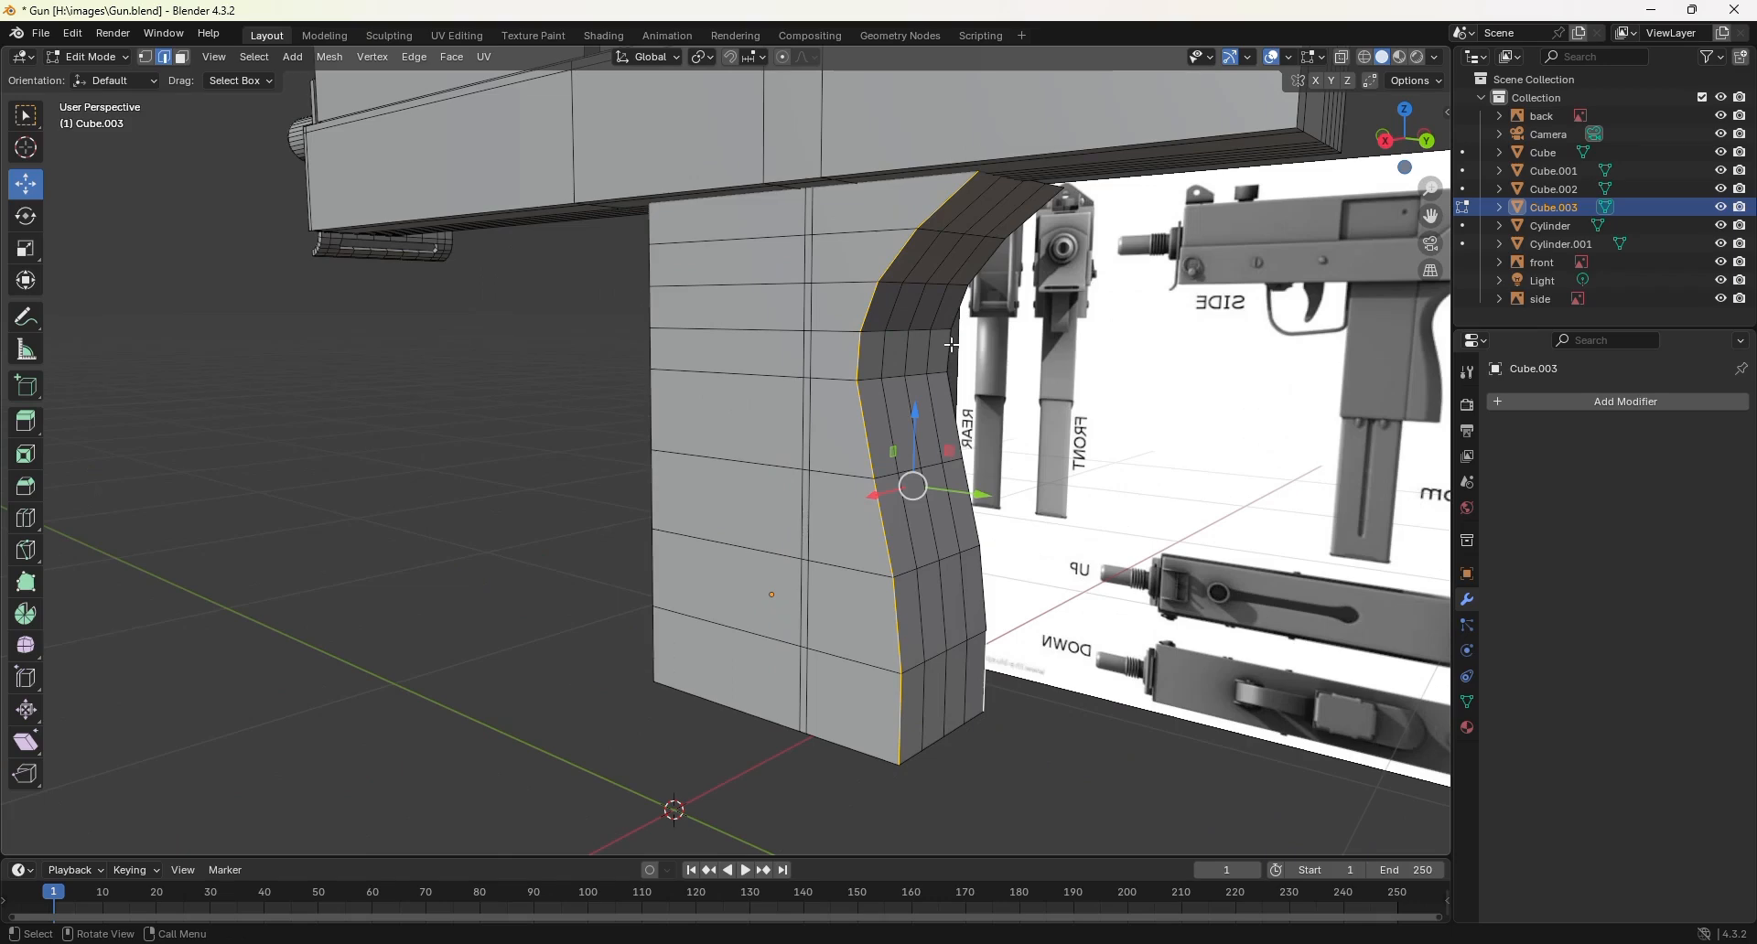
left_click(1050, 205, "ctrl")
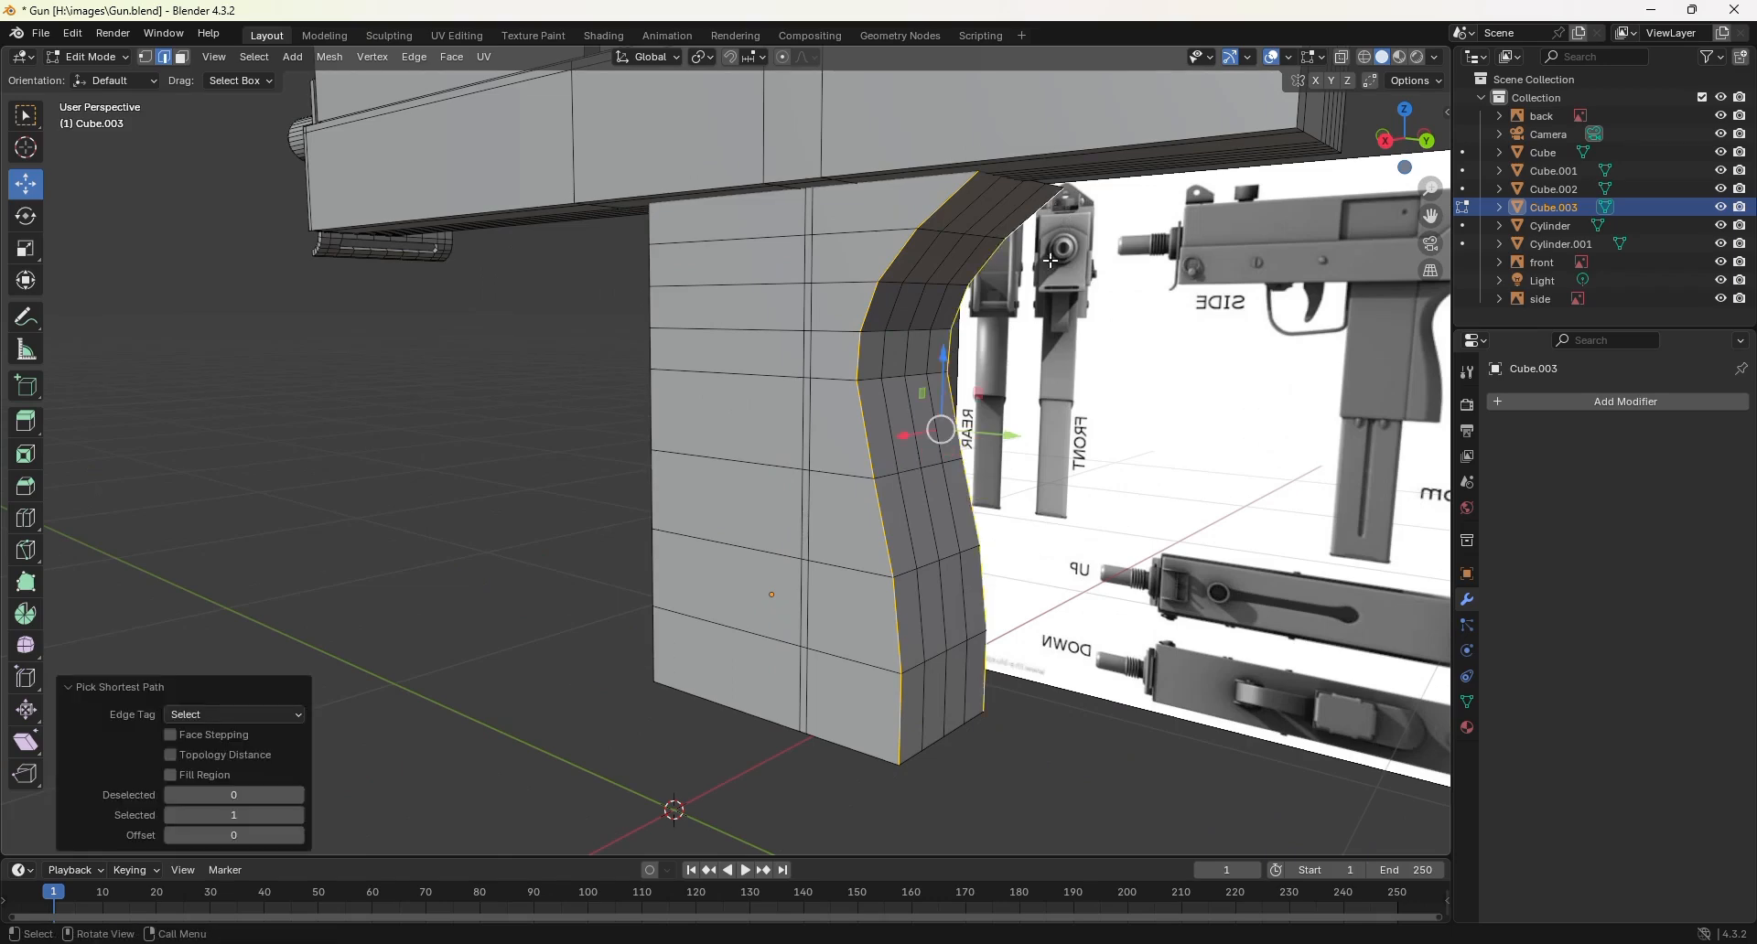
middle_click_drag(1010, 412, 1065, 401)
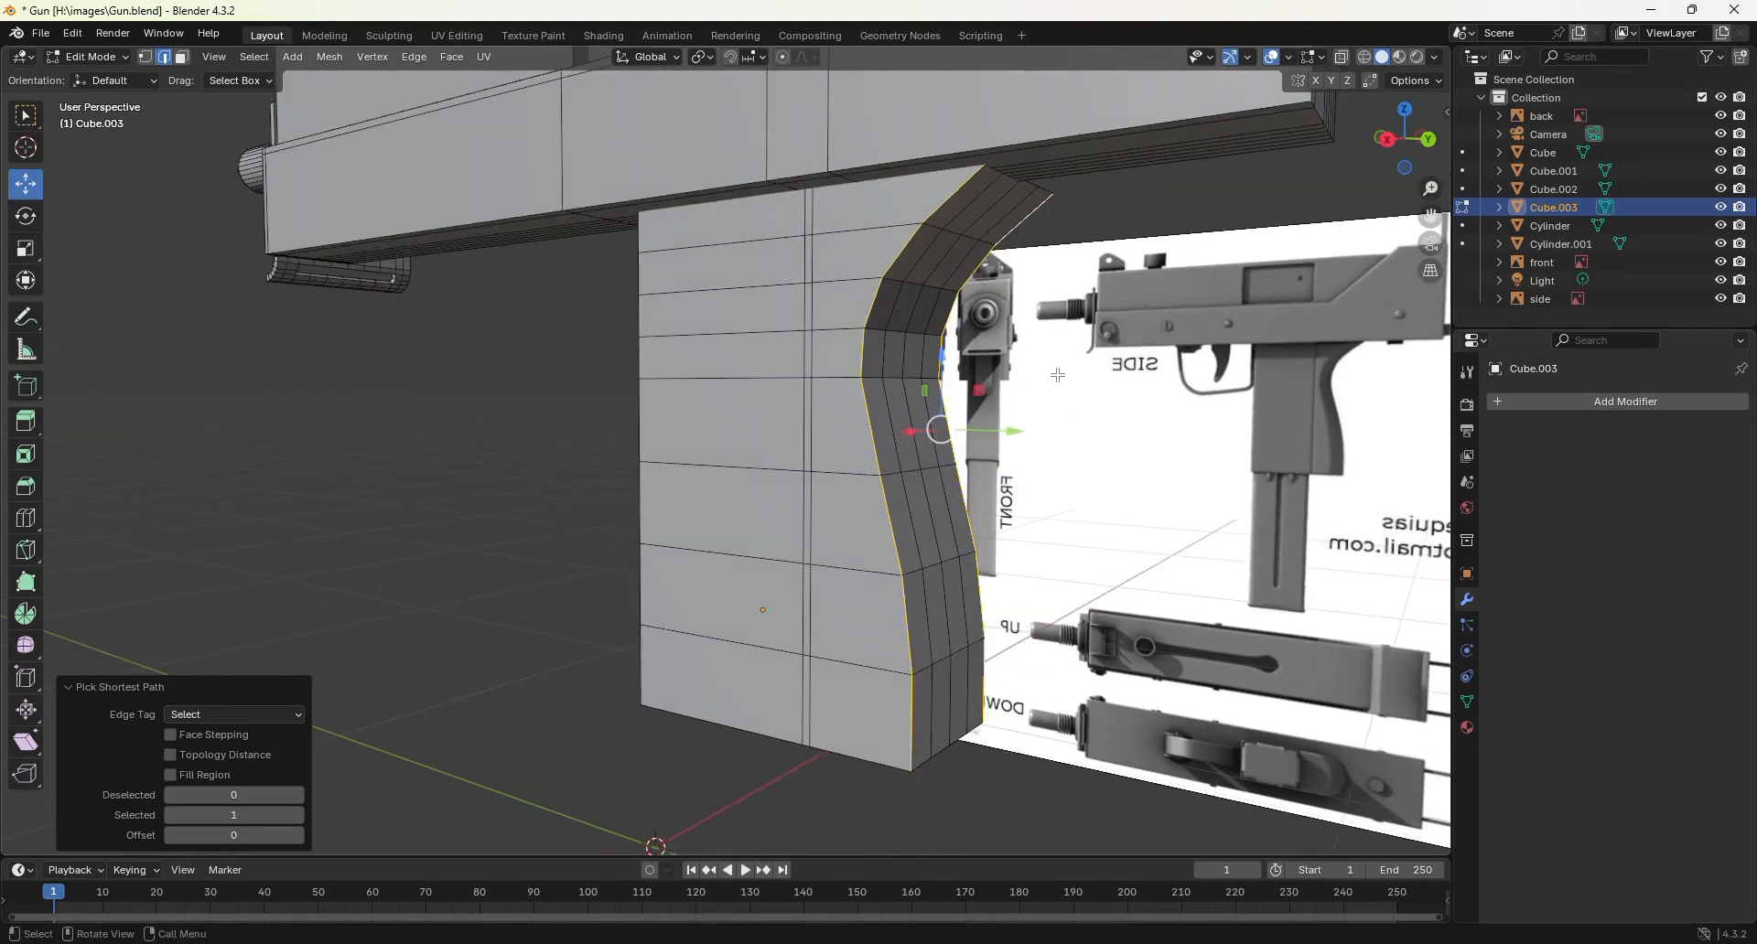
key("KP_3")
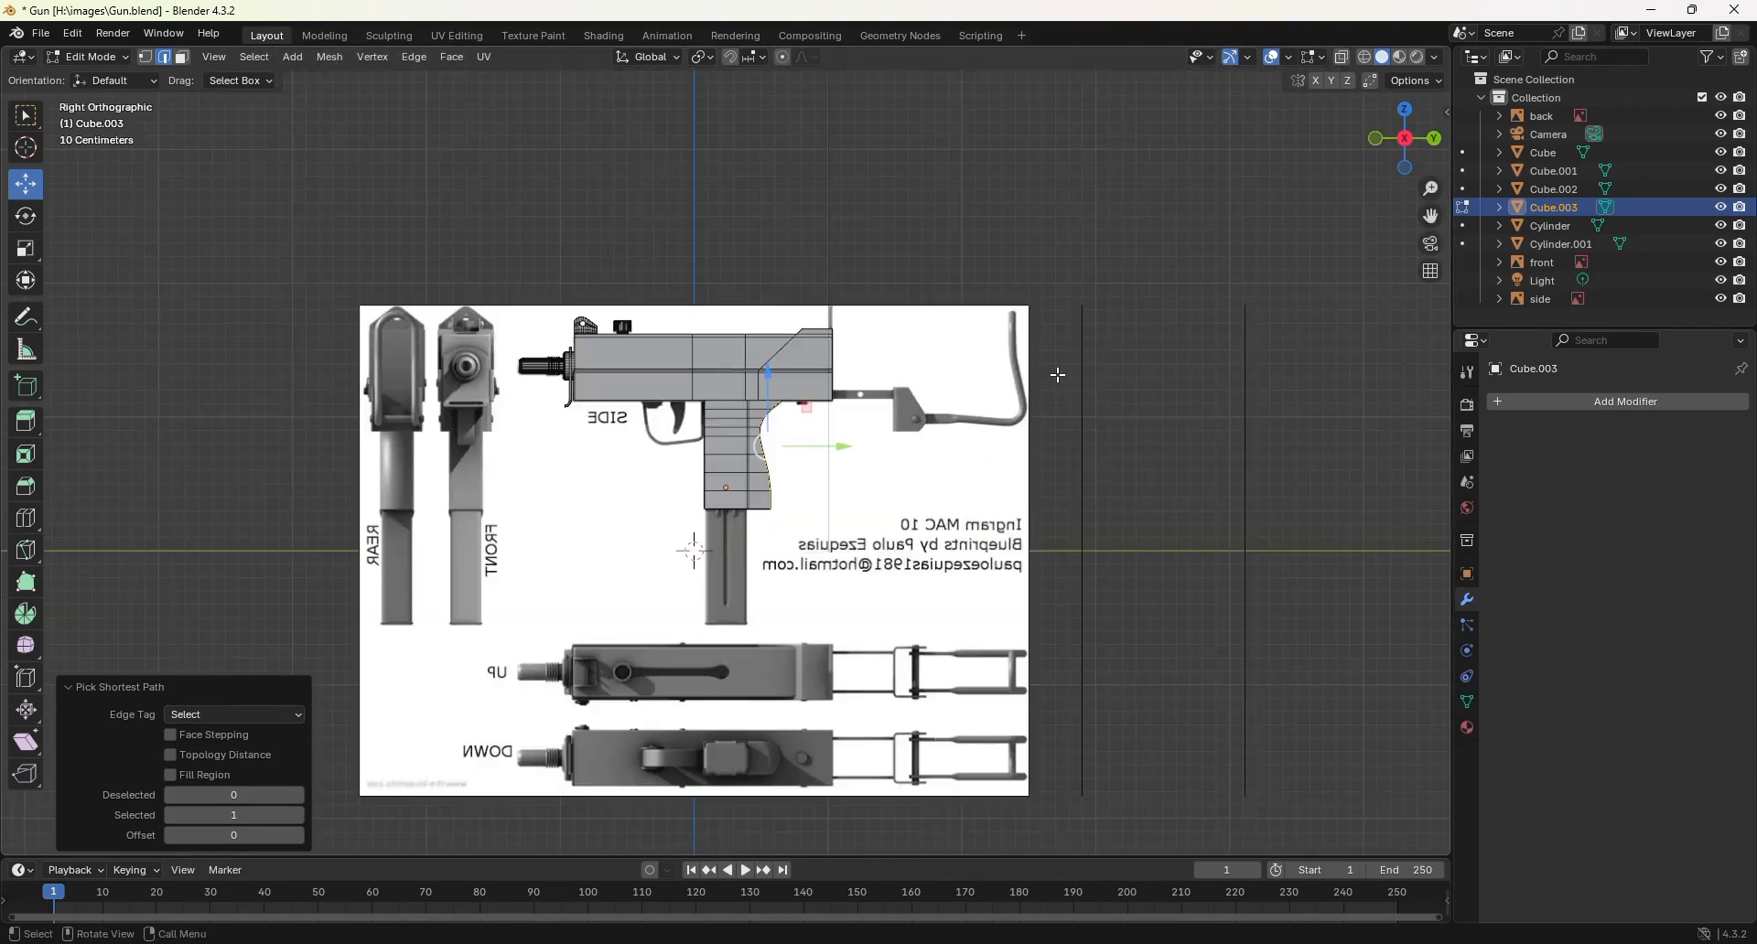
scroll(1024, 382, "up", 6)
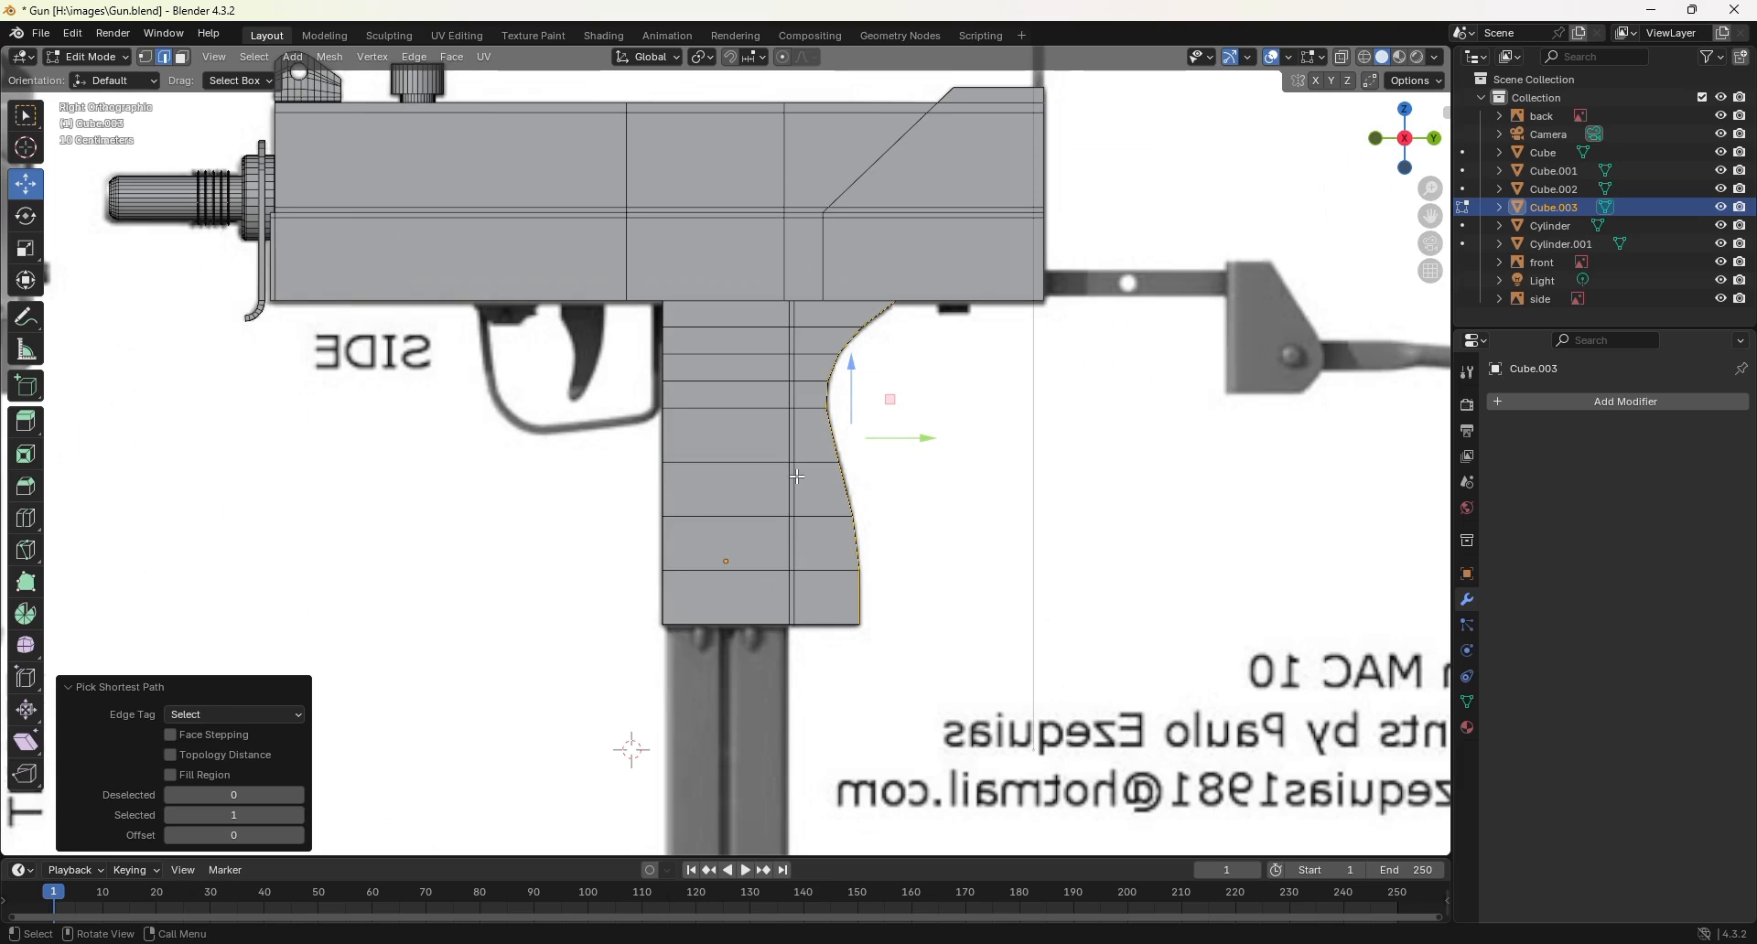
key("alt+z")
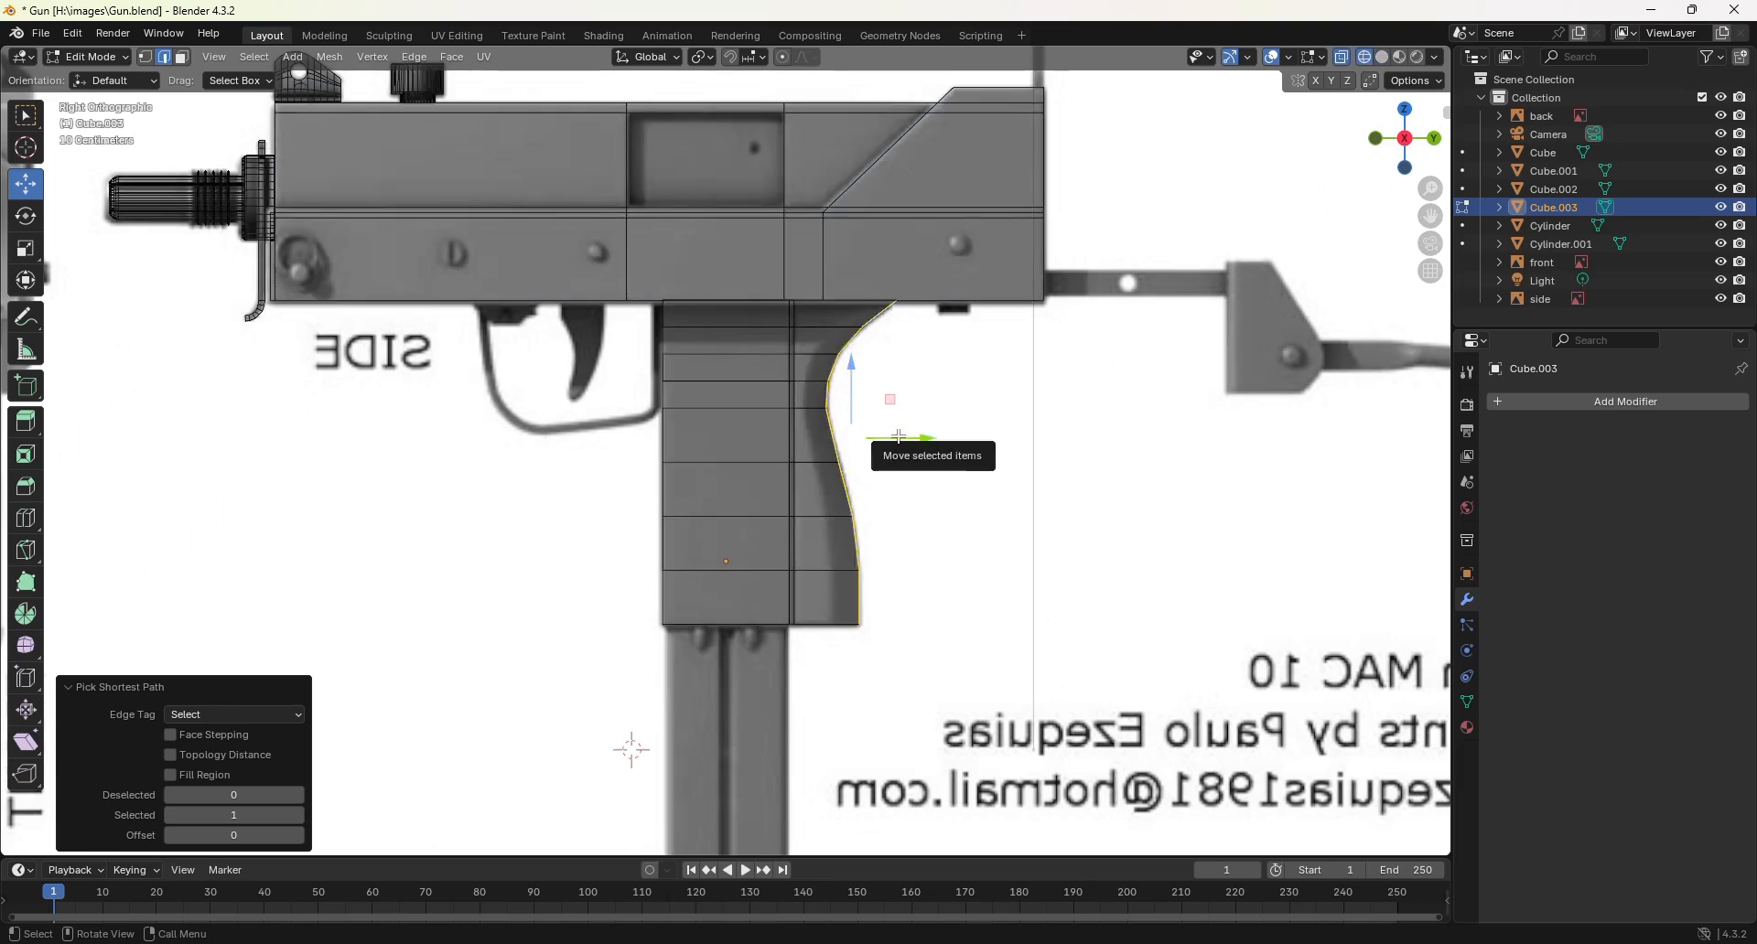
left_click_drag(893, 436, 869, 436)
Step: In solid shading, move the two edge chains flanking the grip's centre rear edge about -0.0114 m along Y to round the back
mouse_move(869, 437)
middle_mouse_down()
mouse_move(917, 460)
mouse_move(879, 448)
mouse_move(854, 705)
mouse_move(874, 451)
mouse_move(863, 480)
mouse_move(827, 450)
mouse_move(813, 475)
middle_mouse_up()
key("z")
left_click(948, 460)
scroll(867, 471, "up", 2)
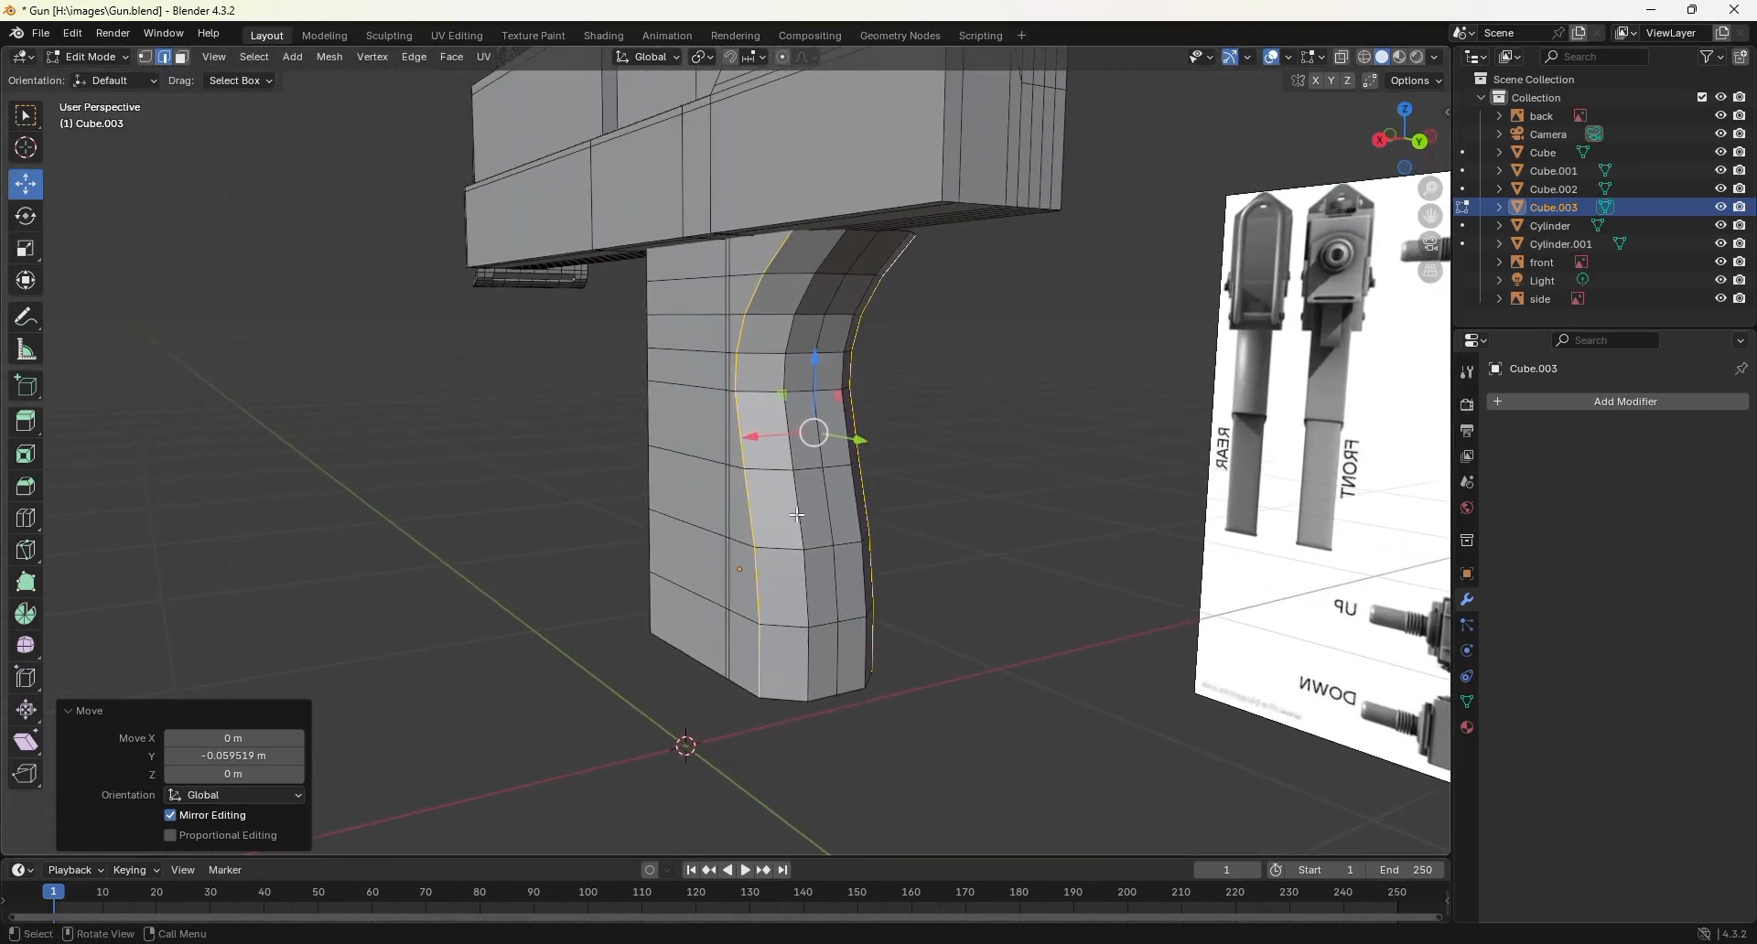
left_click(807, 659)
middle_click_drag(840, 572, 840, 552)
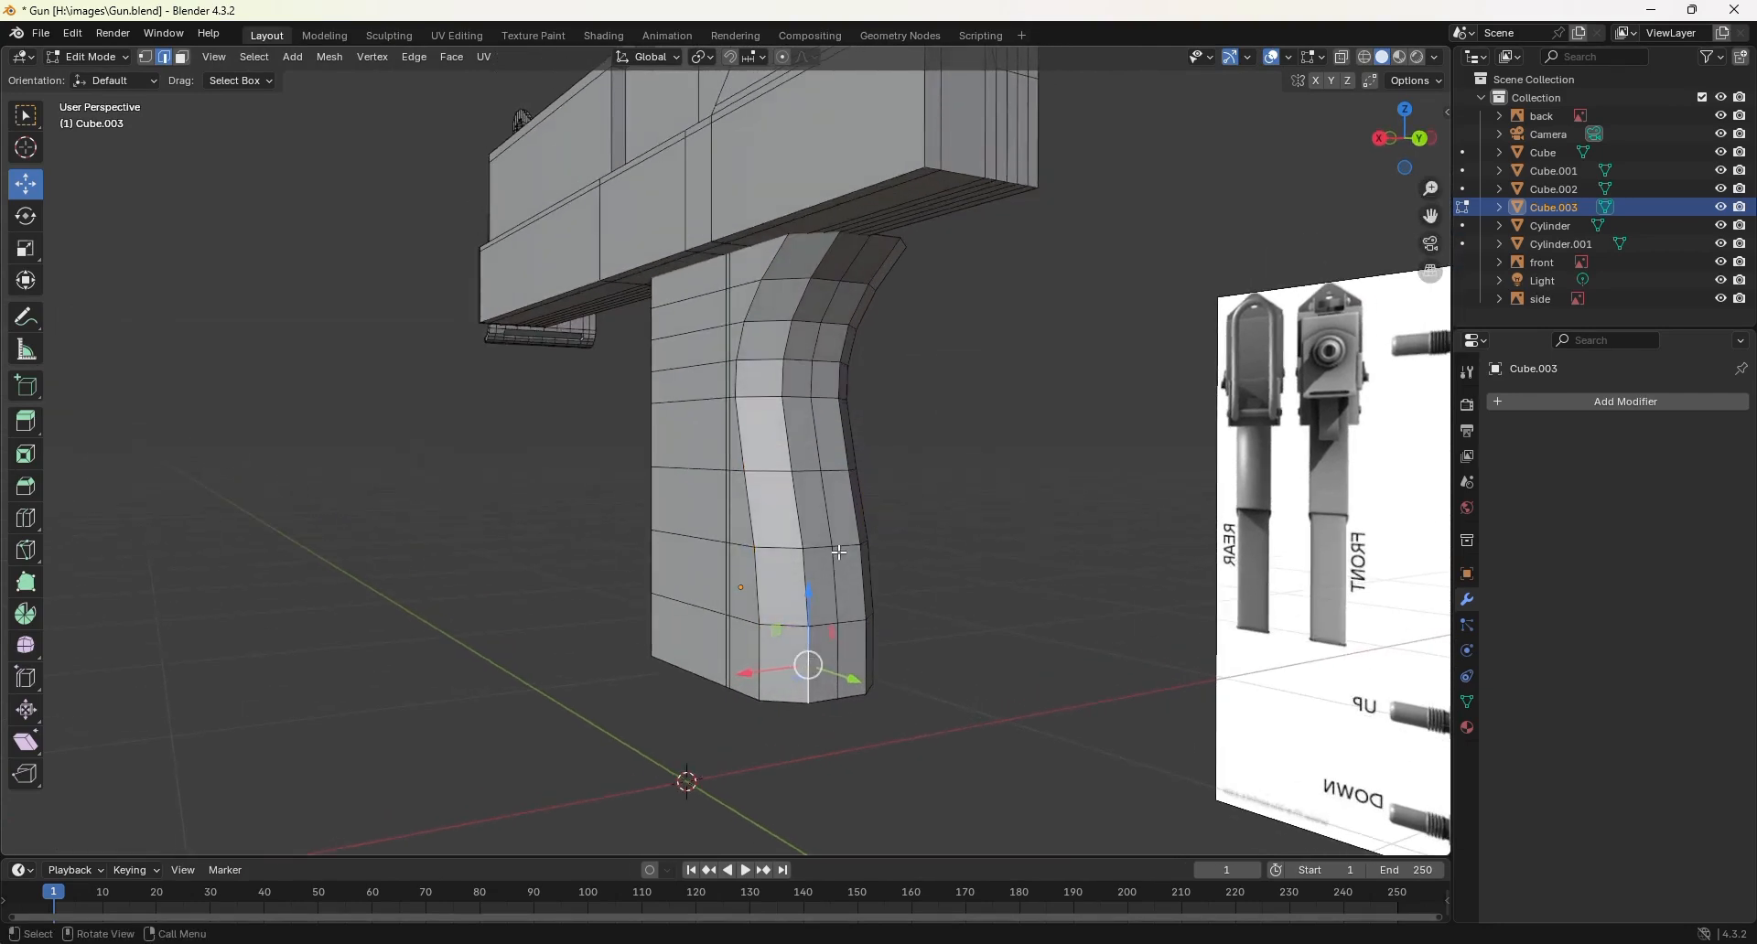
left_click(824, 250, "ctrl")
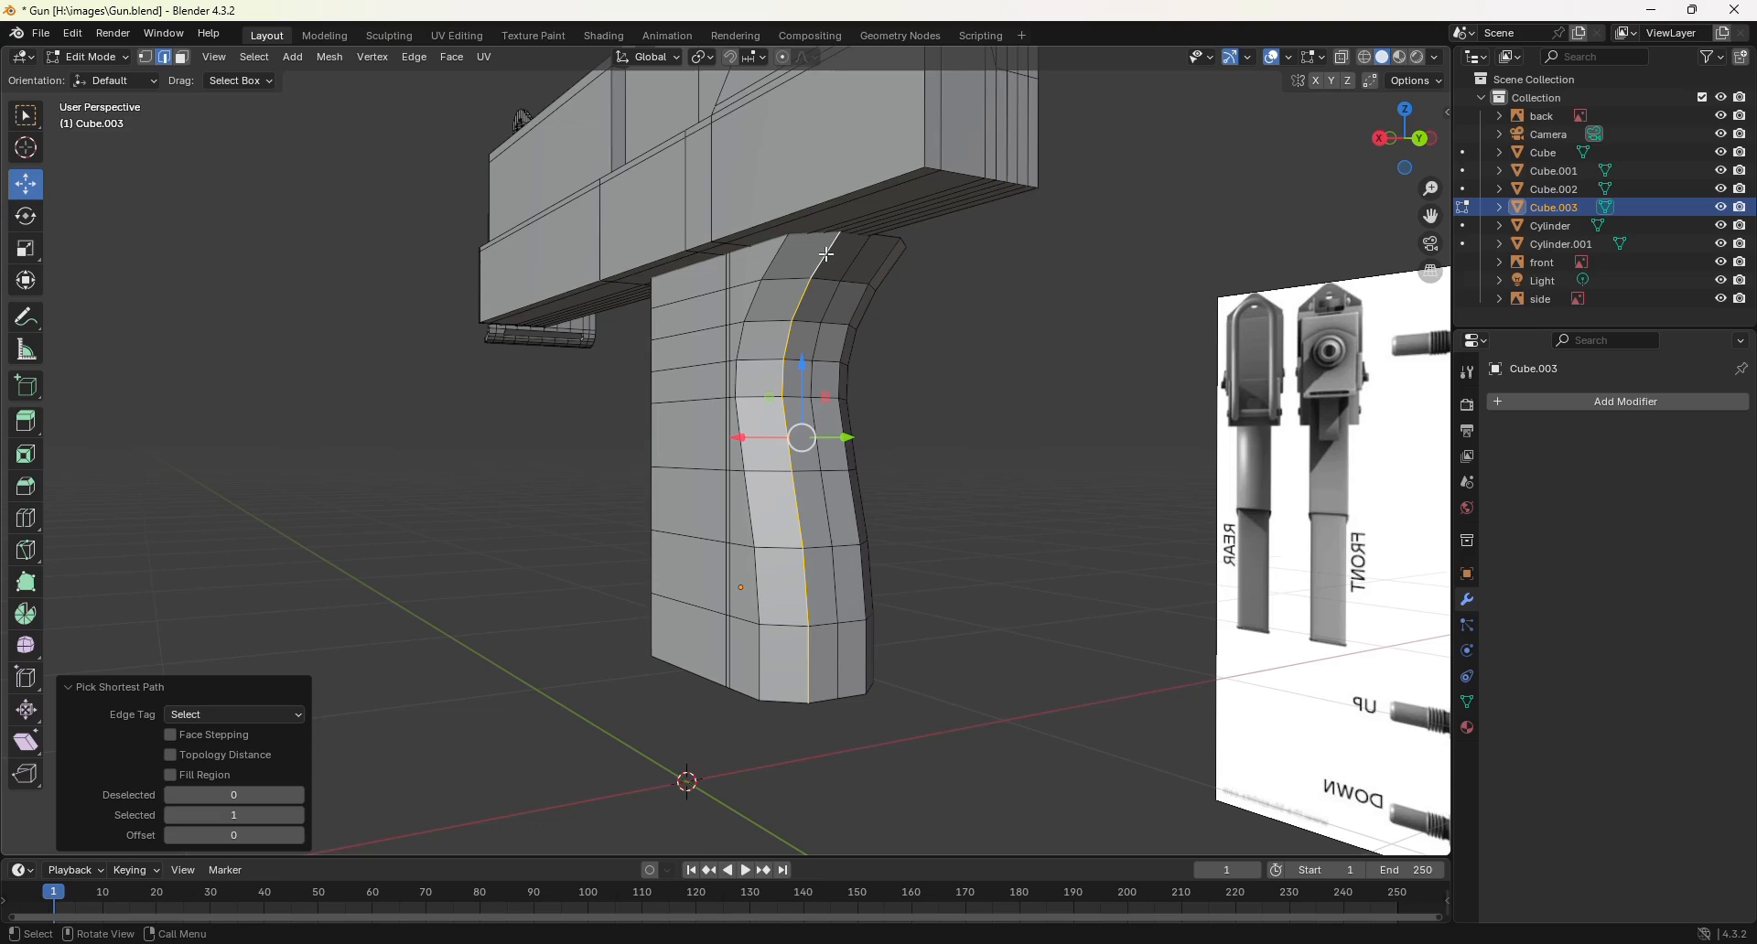
left_click(886, 261, "shift")
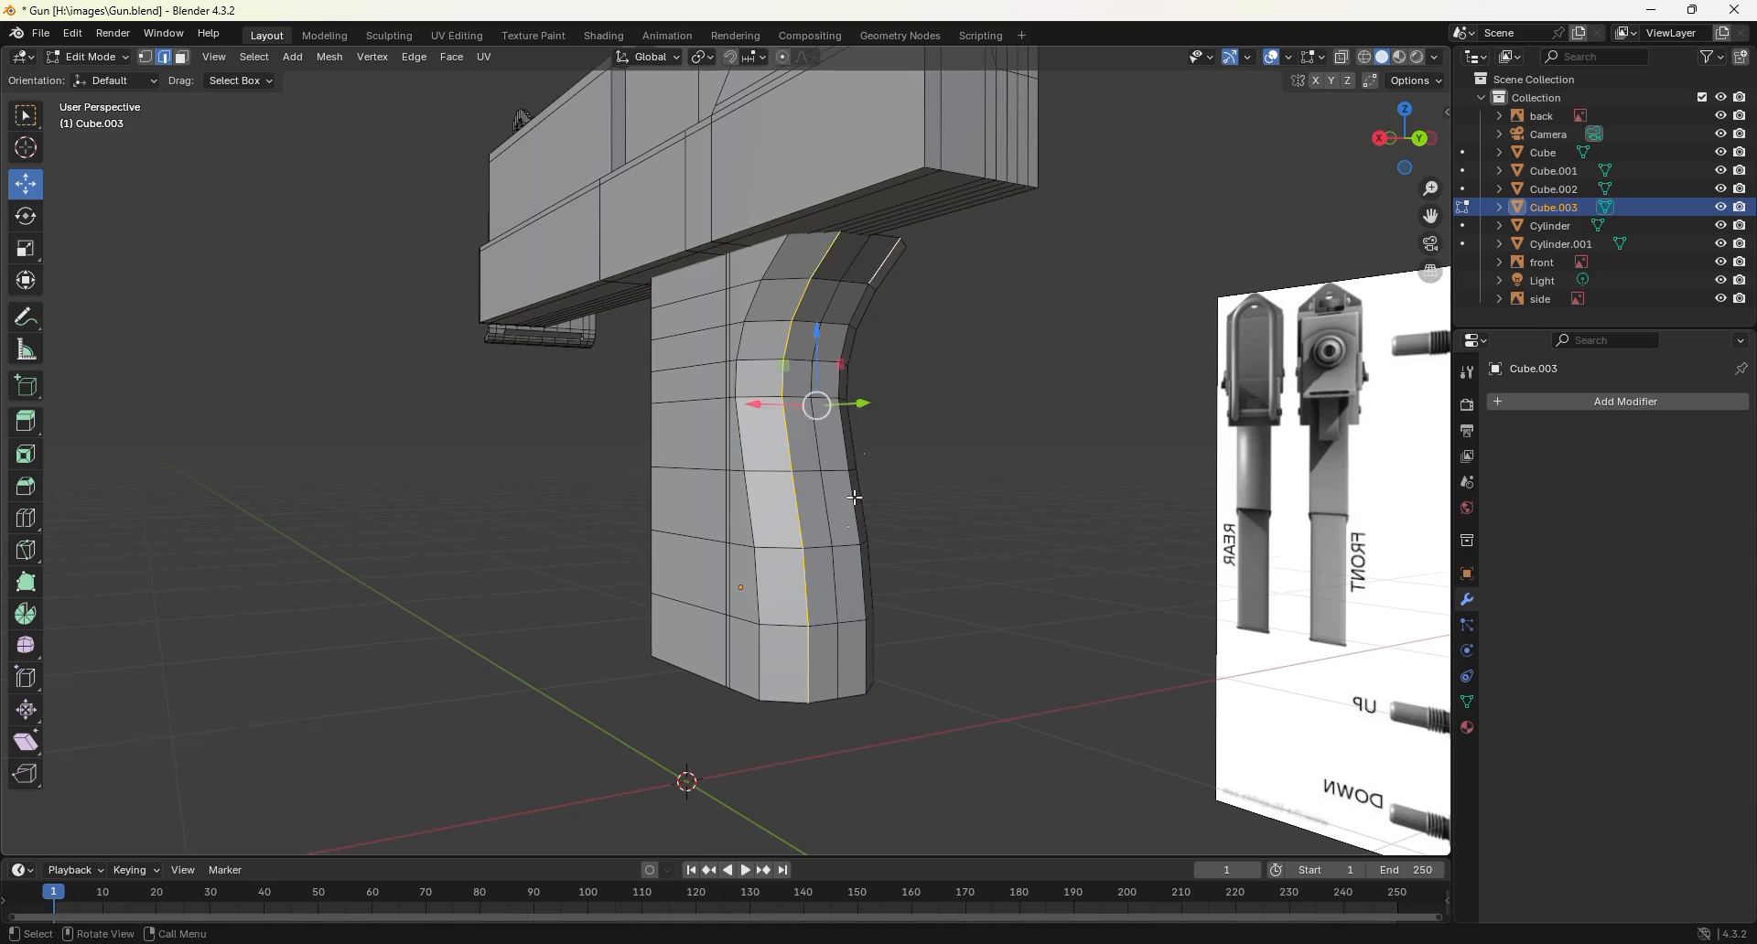
left_click(864, 641, "ctrl")
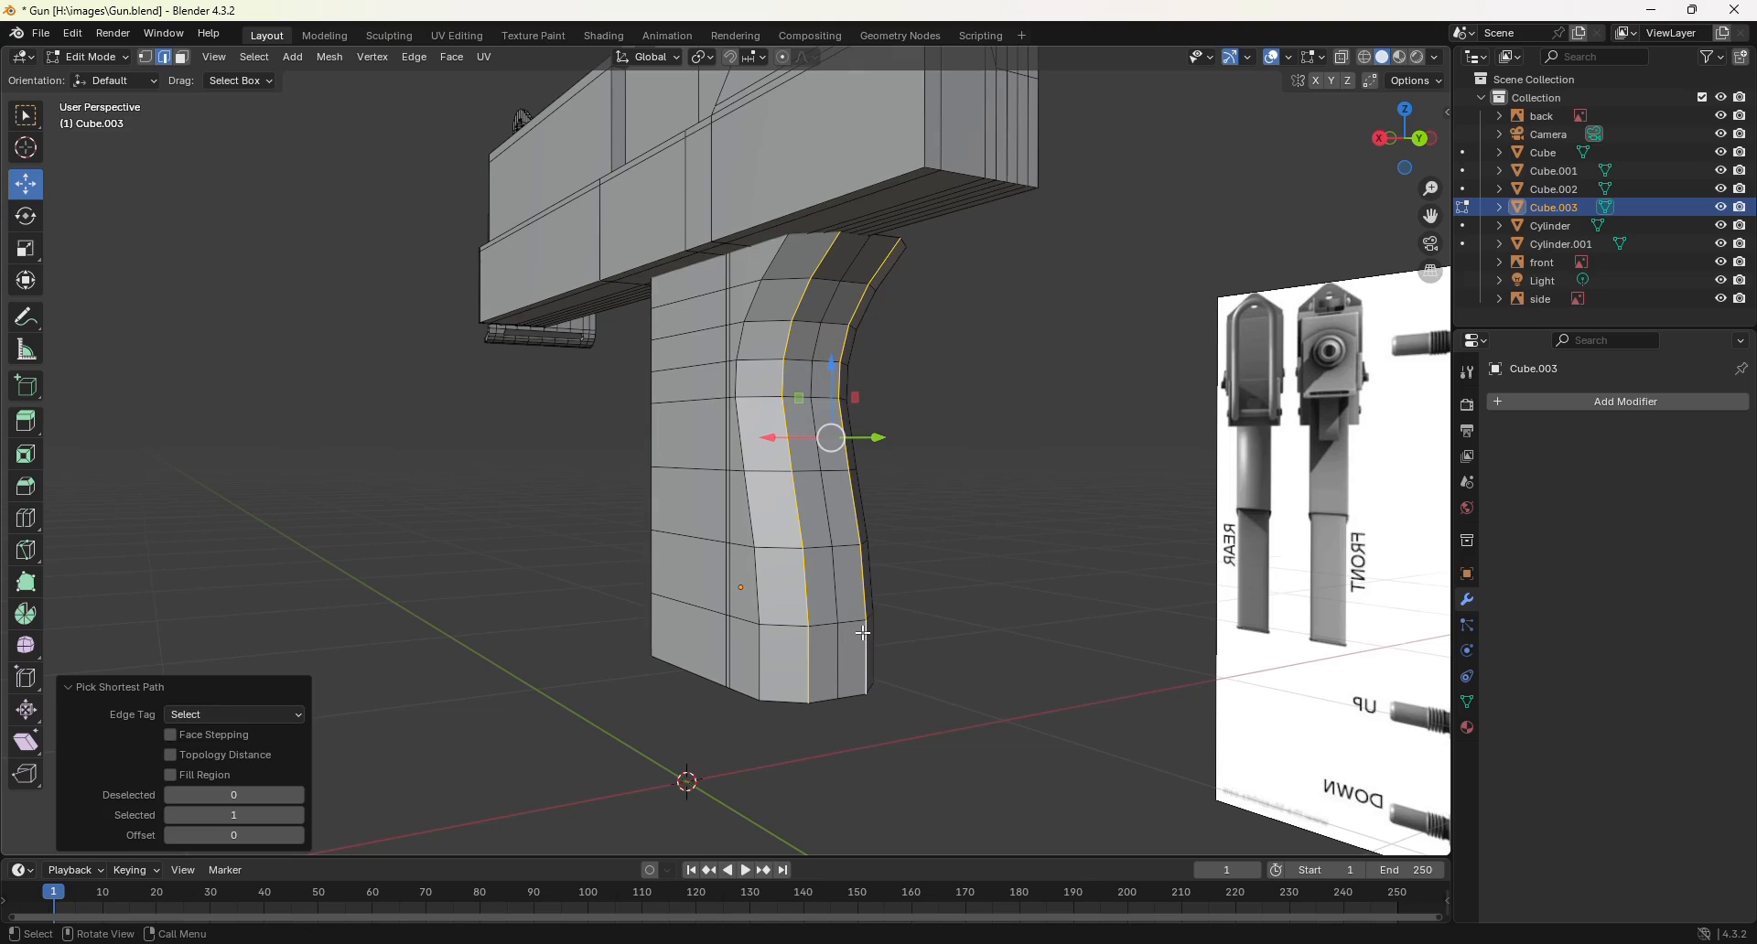
key("KP_3")
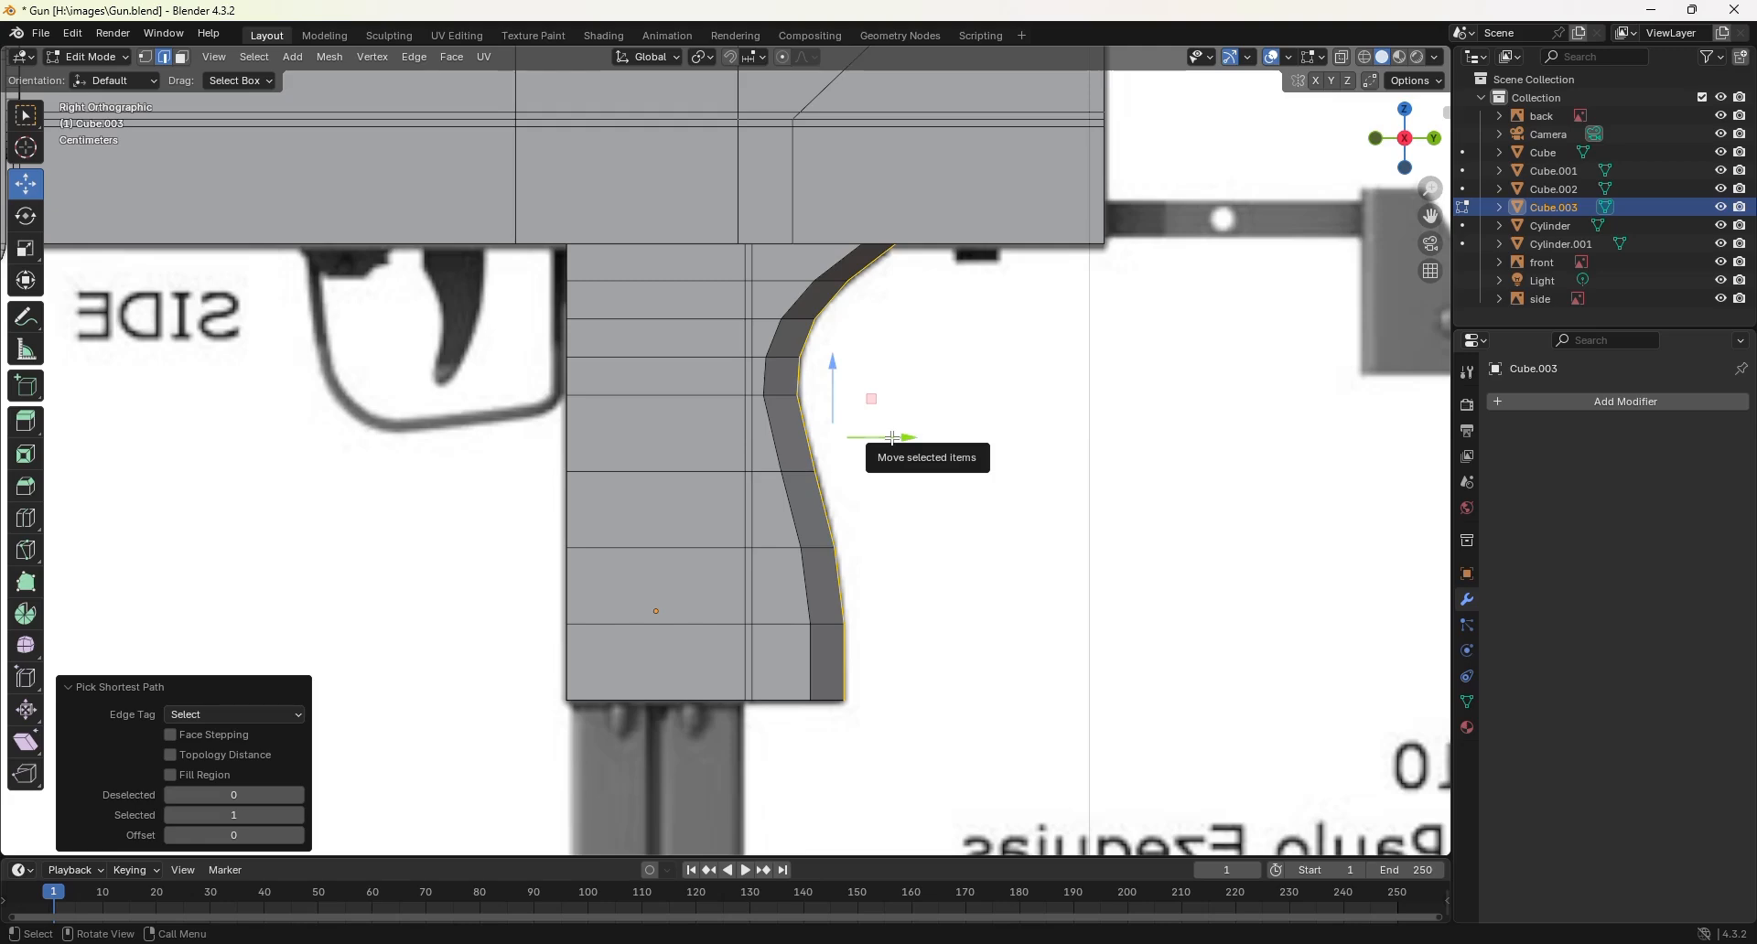
left_click_drag(893, 438, 883, 443)
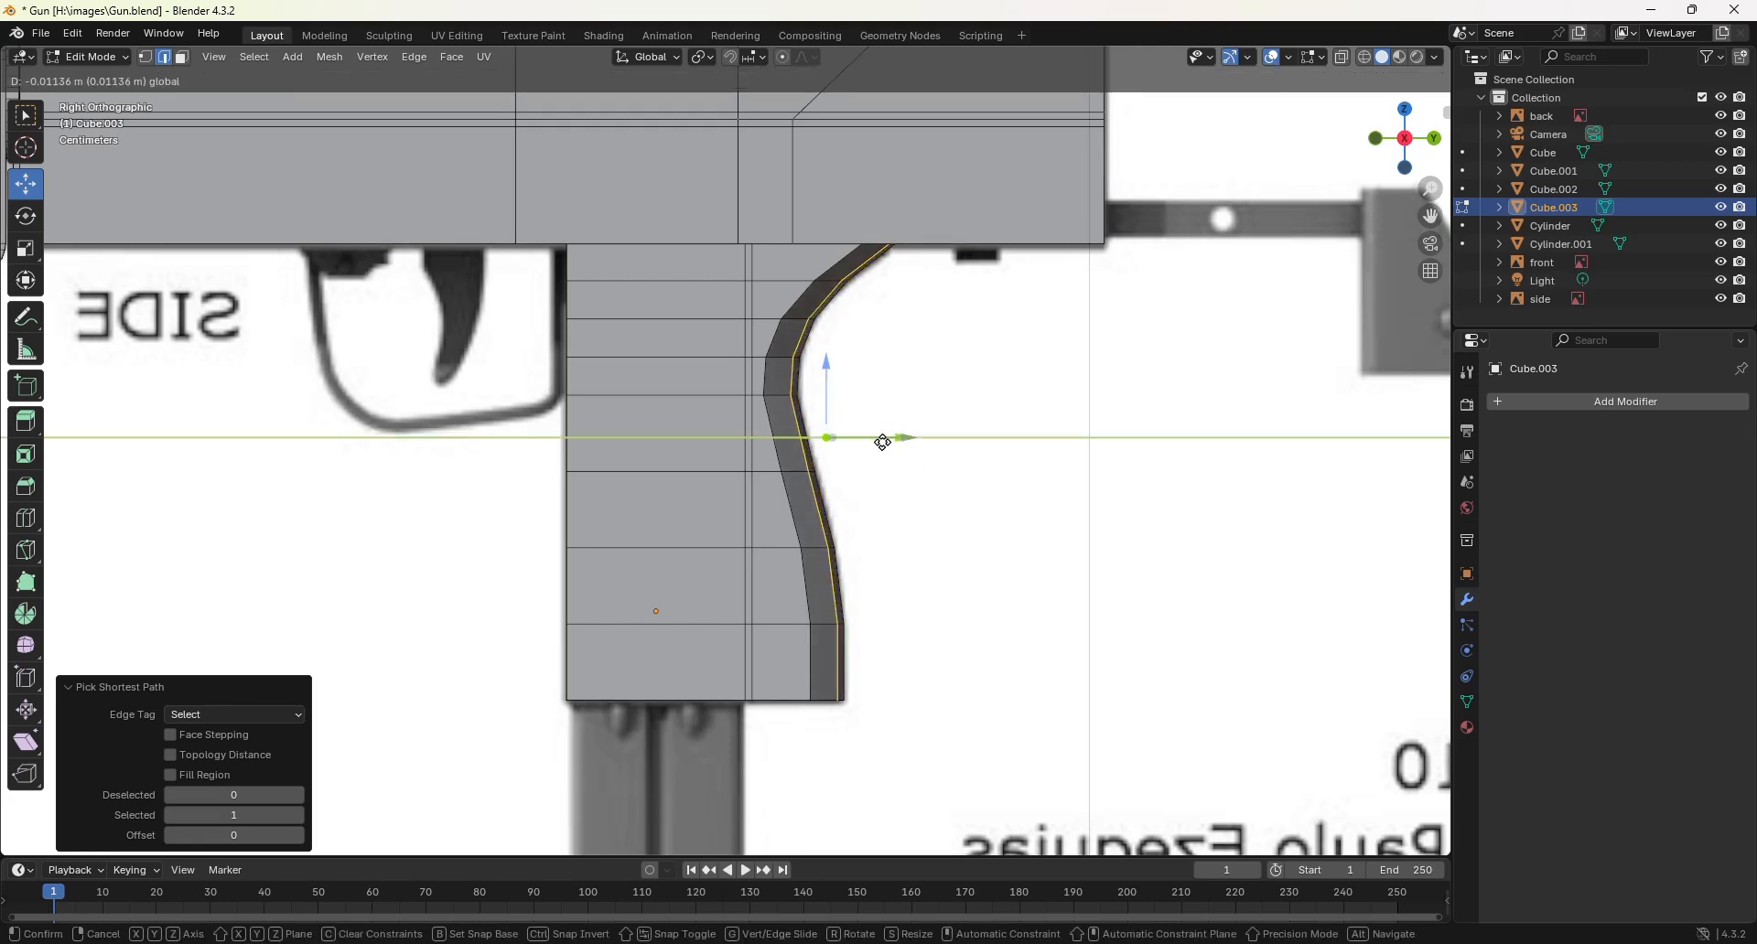
left_click_drag(883, 443, 883, 443)
Step: Select the narrow face strip running around the grip's sides, underside and top, and extrude it inward along normals by about -0.0597 m
middle_click_drag(883, 443, 893, 516)
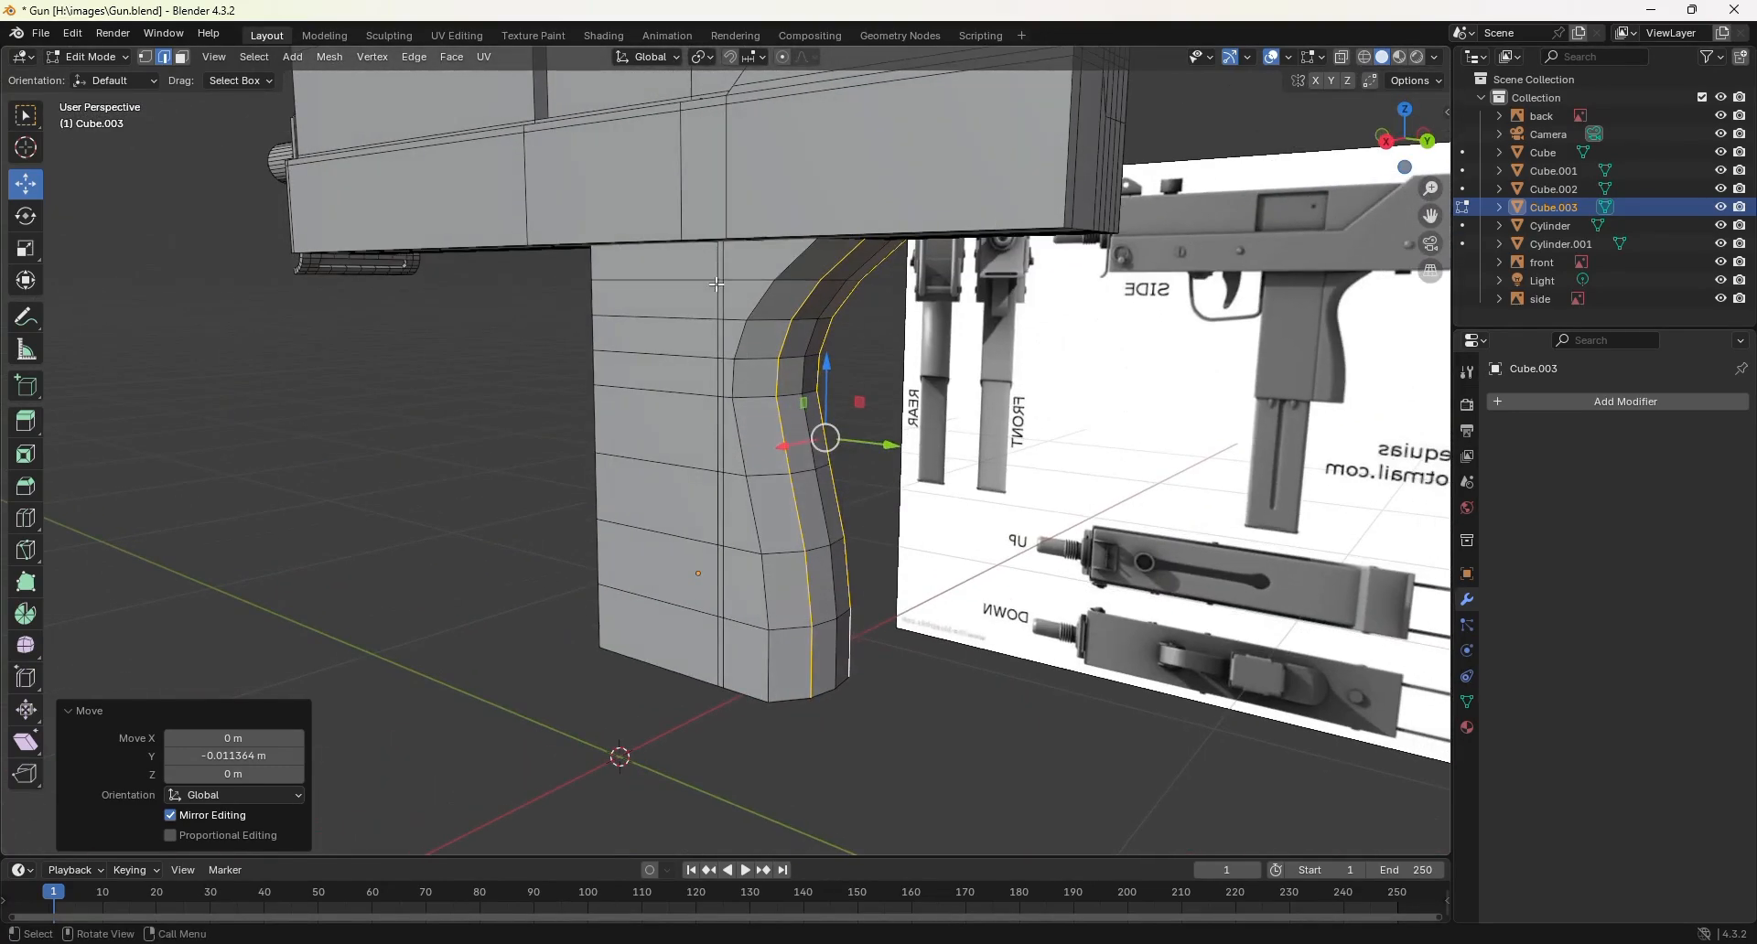
middle_click_drag(710, 461, 786, 477)
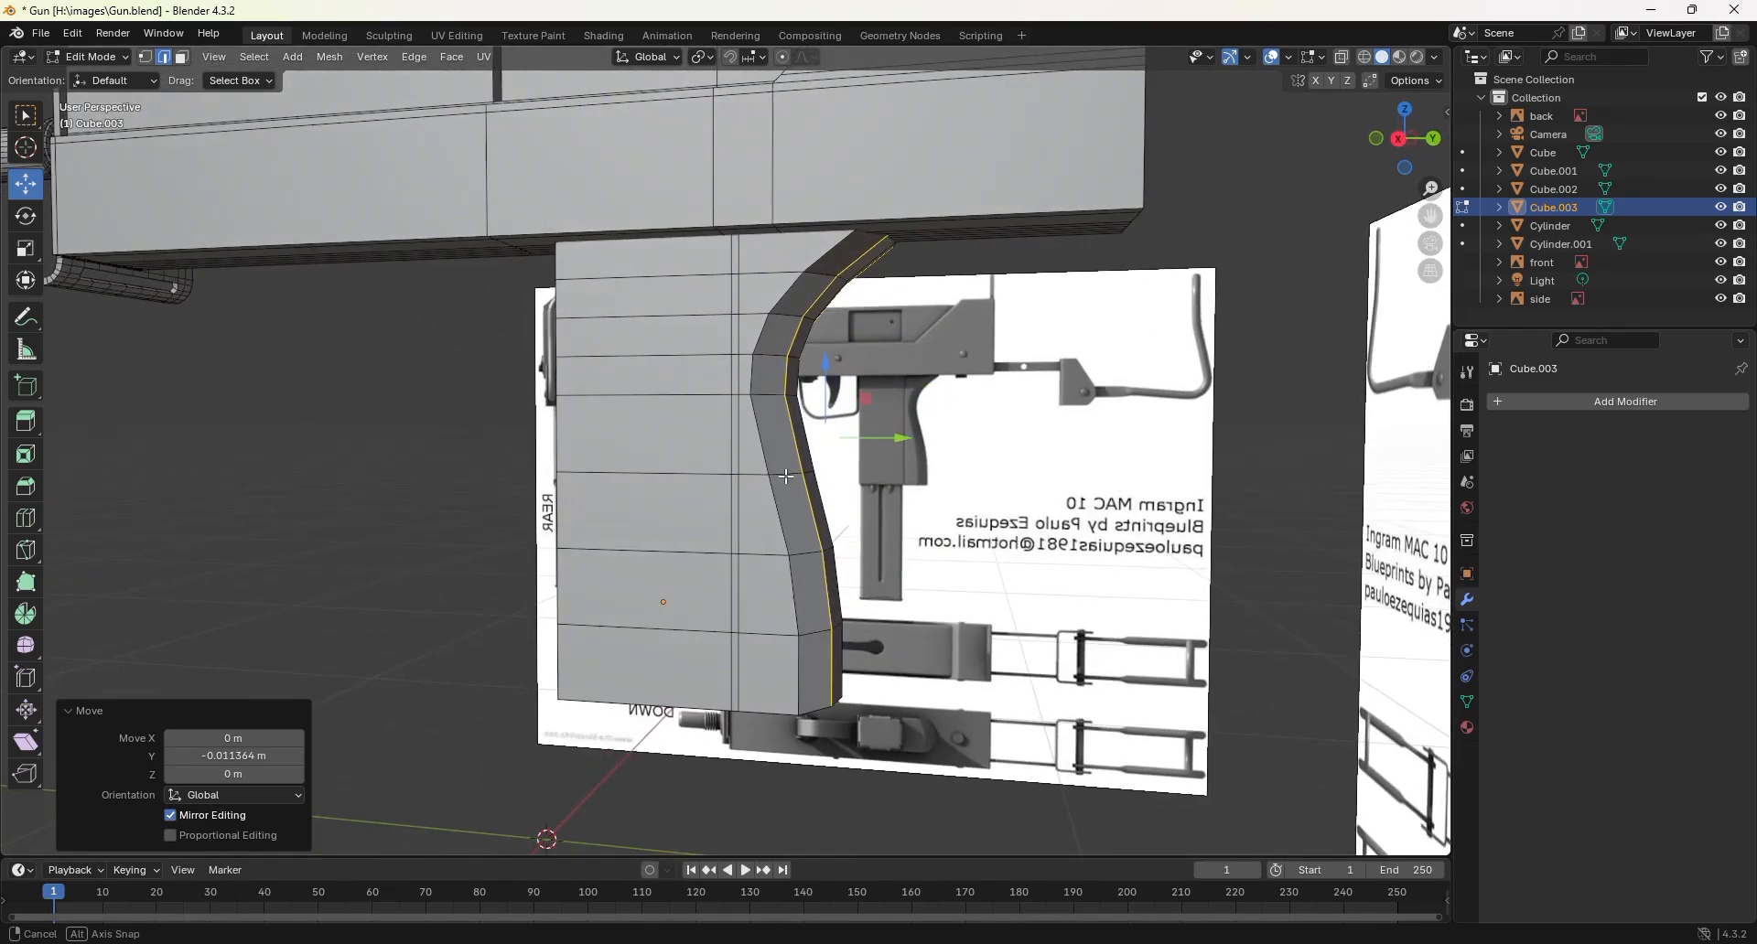
left_click(183, 58)
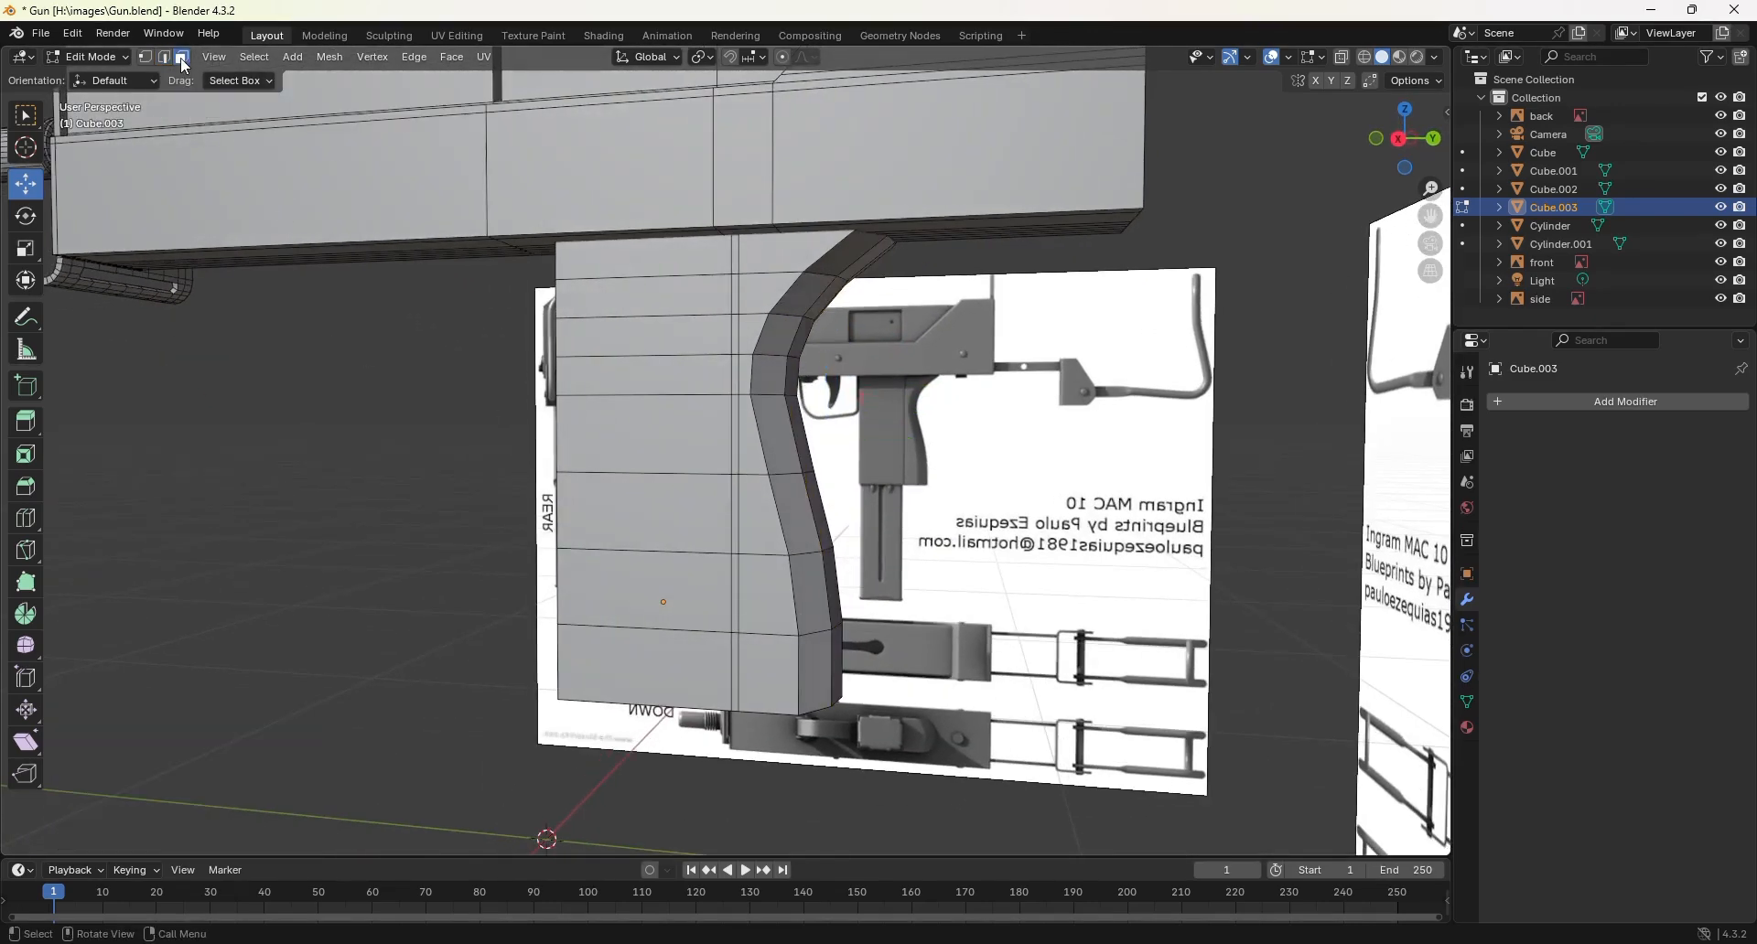
left_click(738, 247)
middle_click_drag(768, 659, 758, 643)
left_click(874, 718, "ctrl")
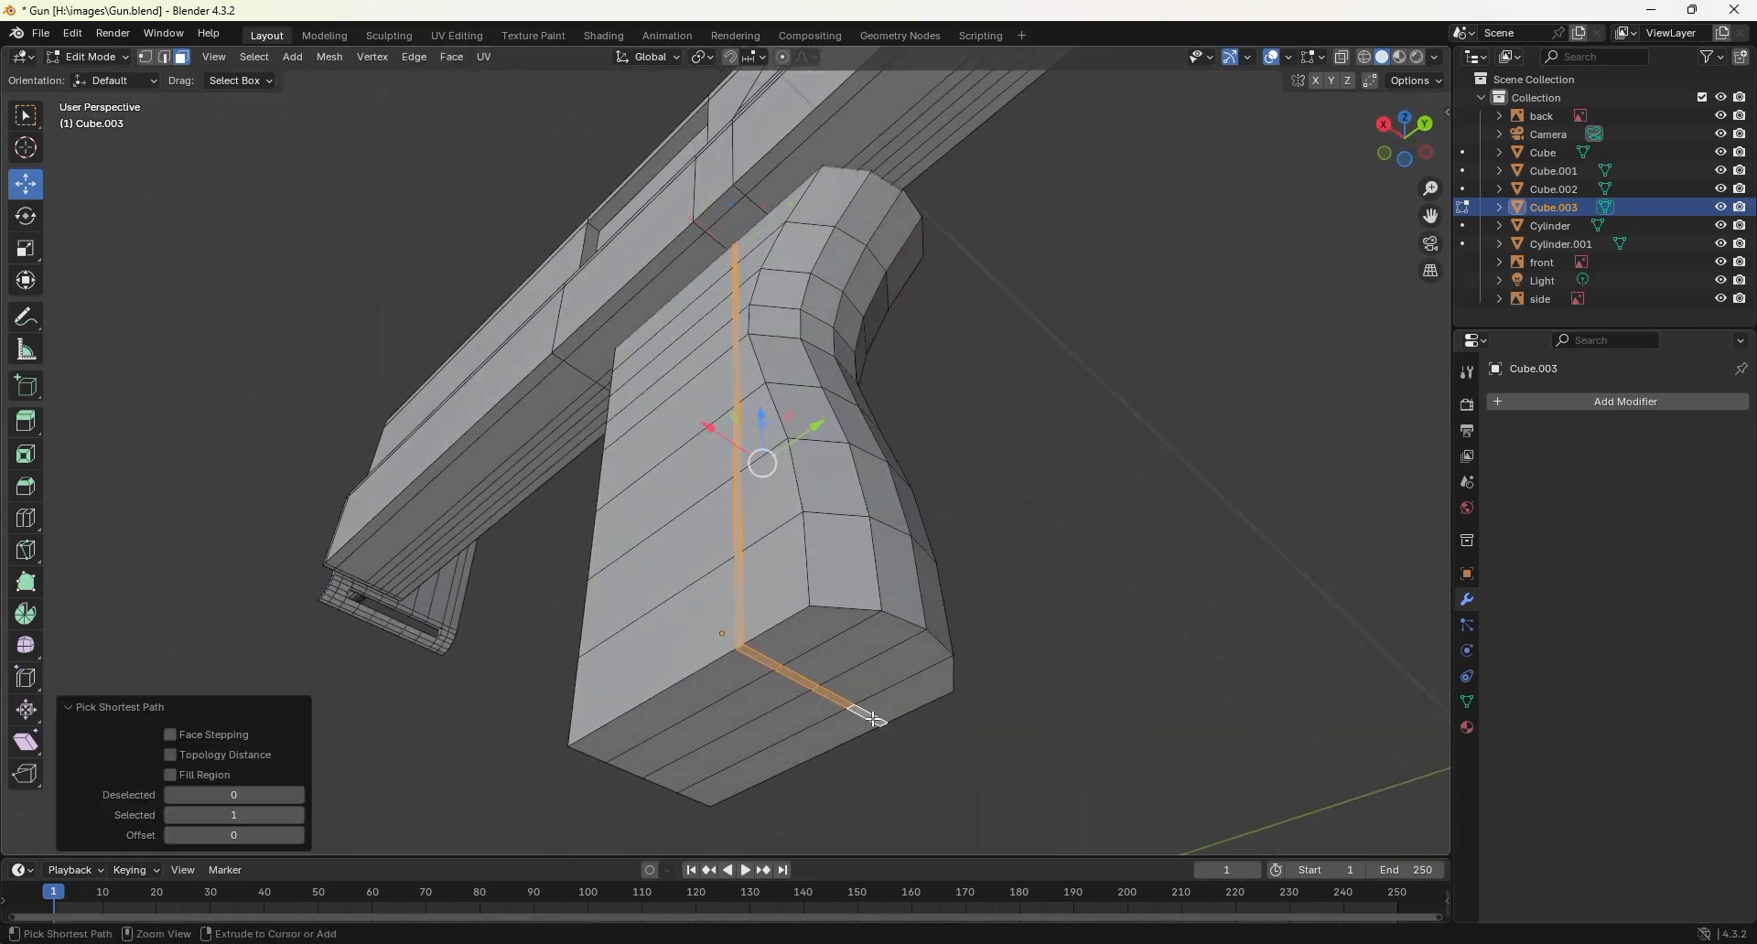
middle_click_drag(874, 719, 872, 322)
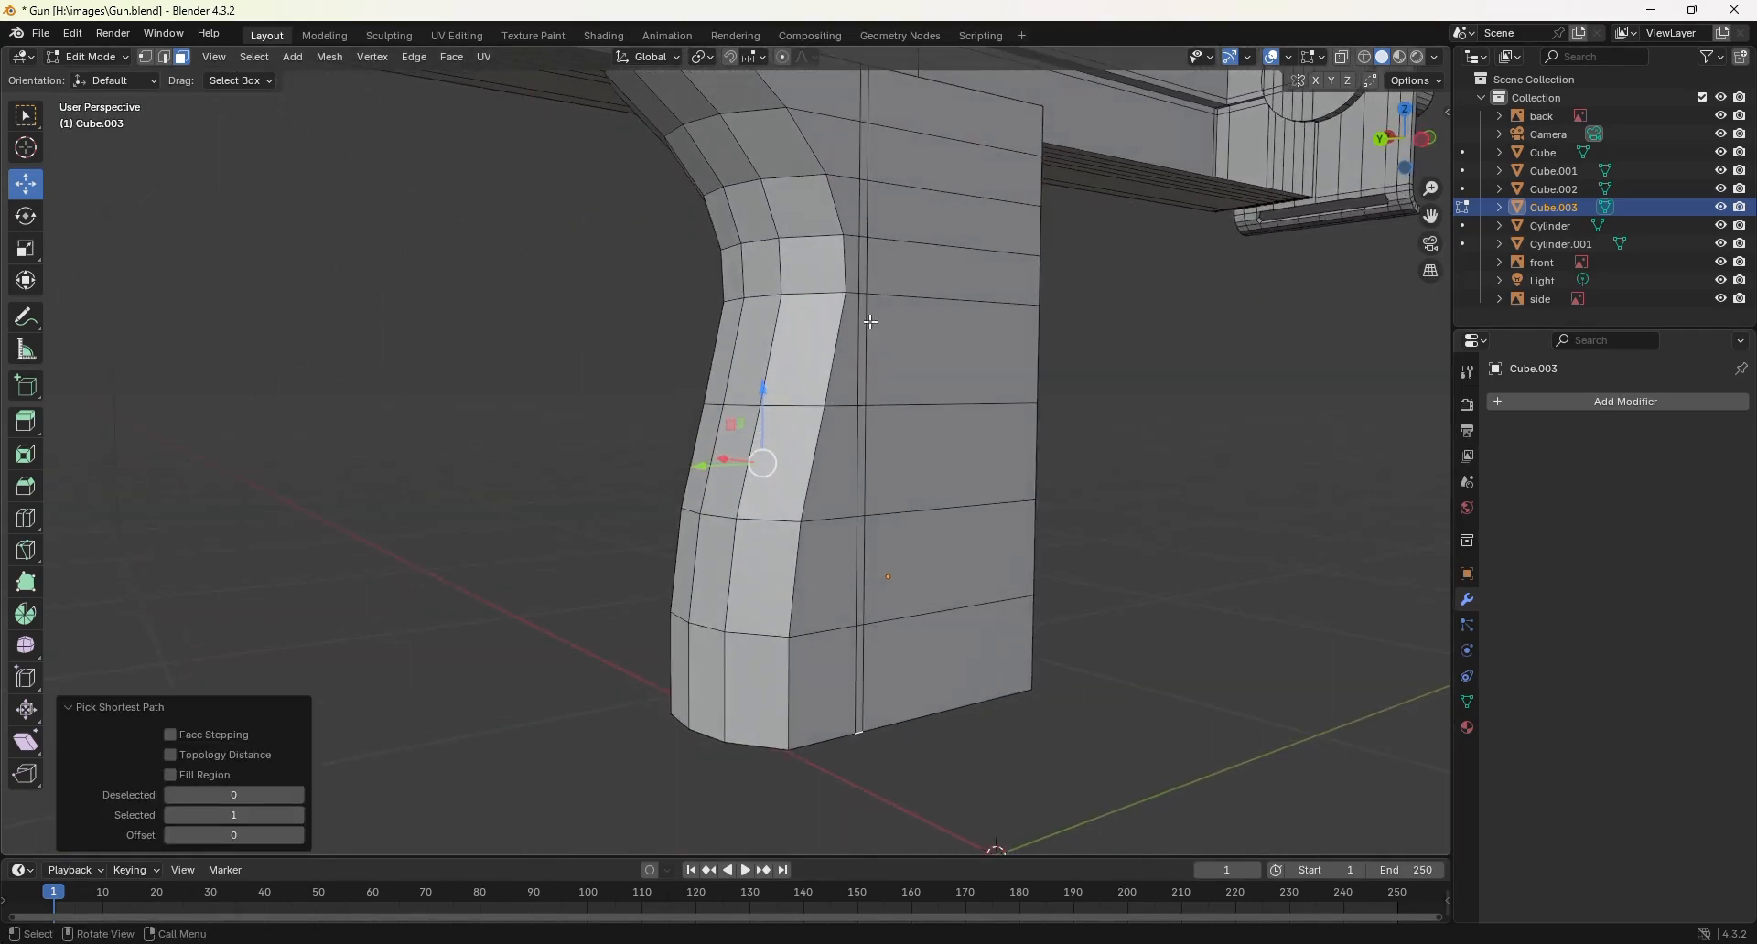
middle_click_drag(860, 217, 848, 319)
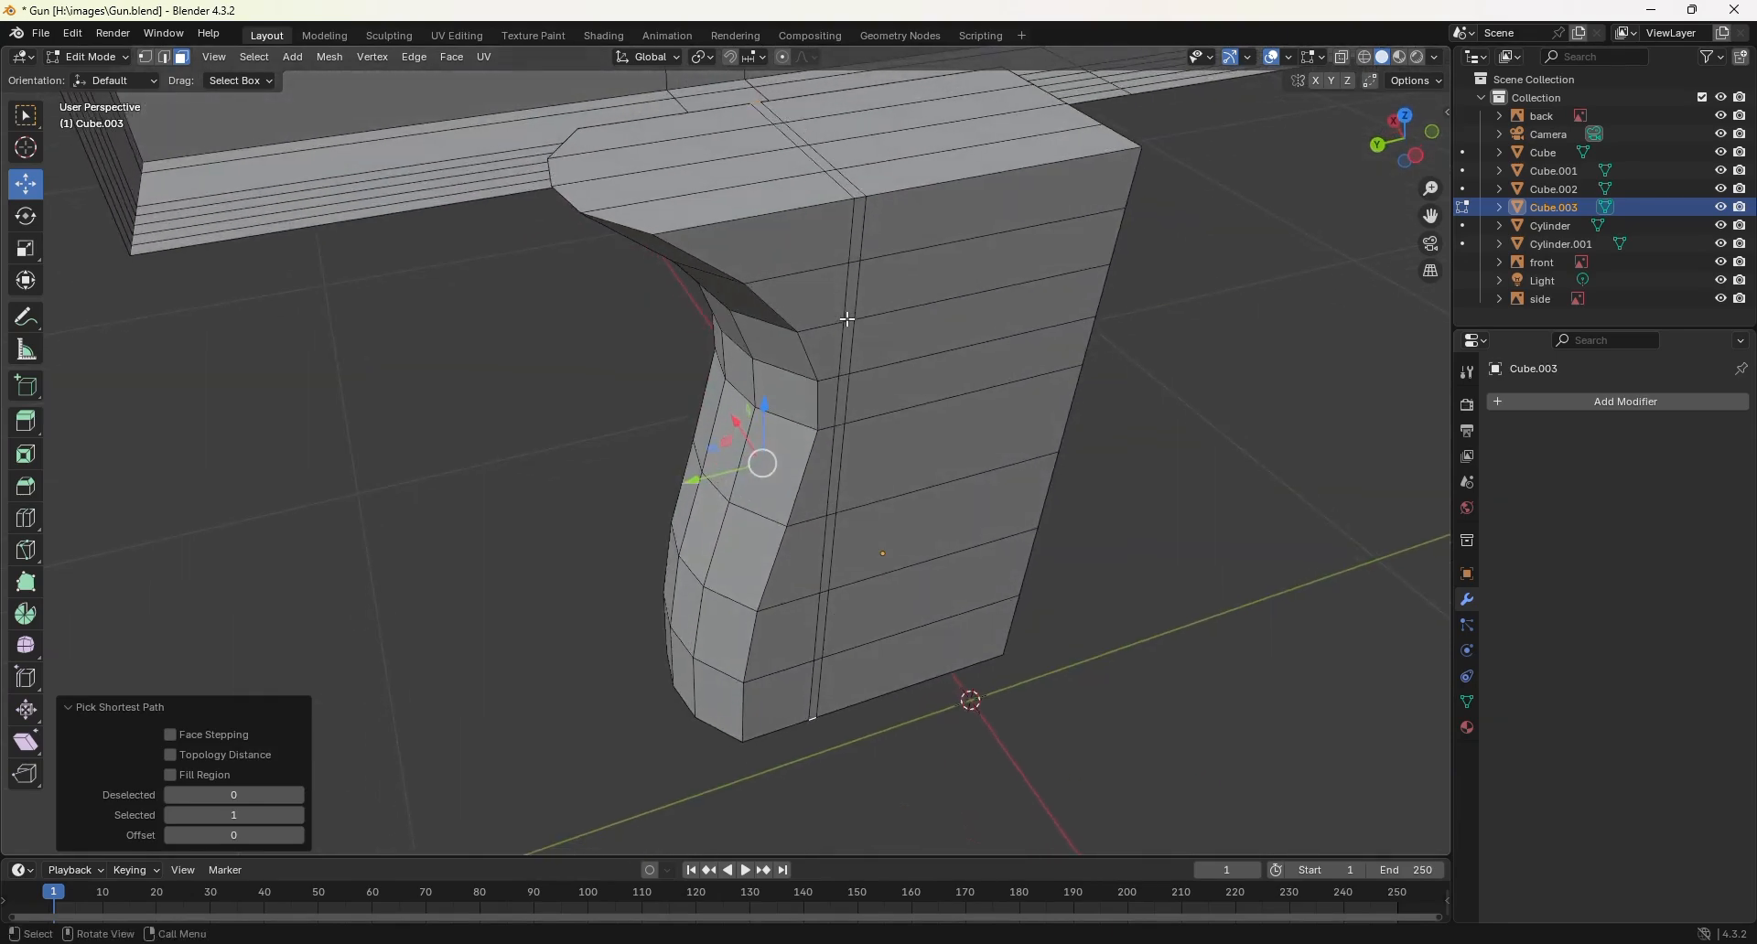
left_click(767, 110, "ctrl")
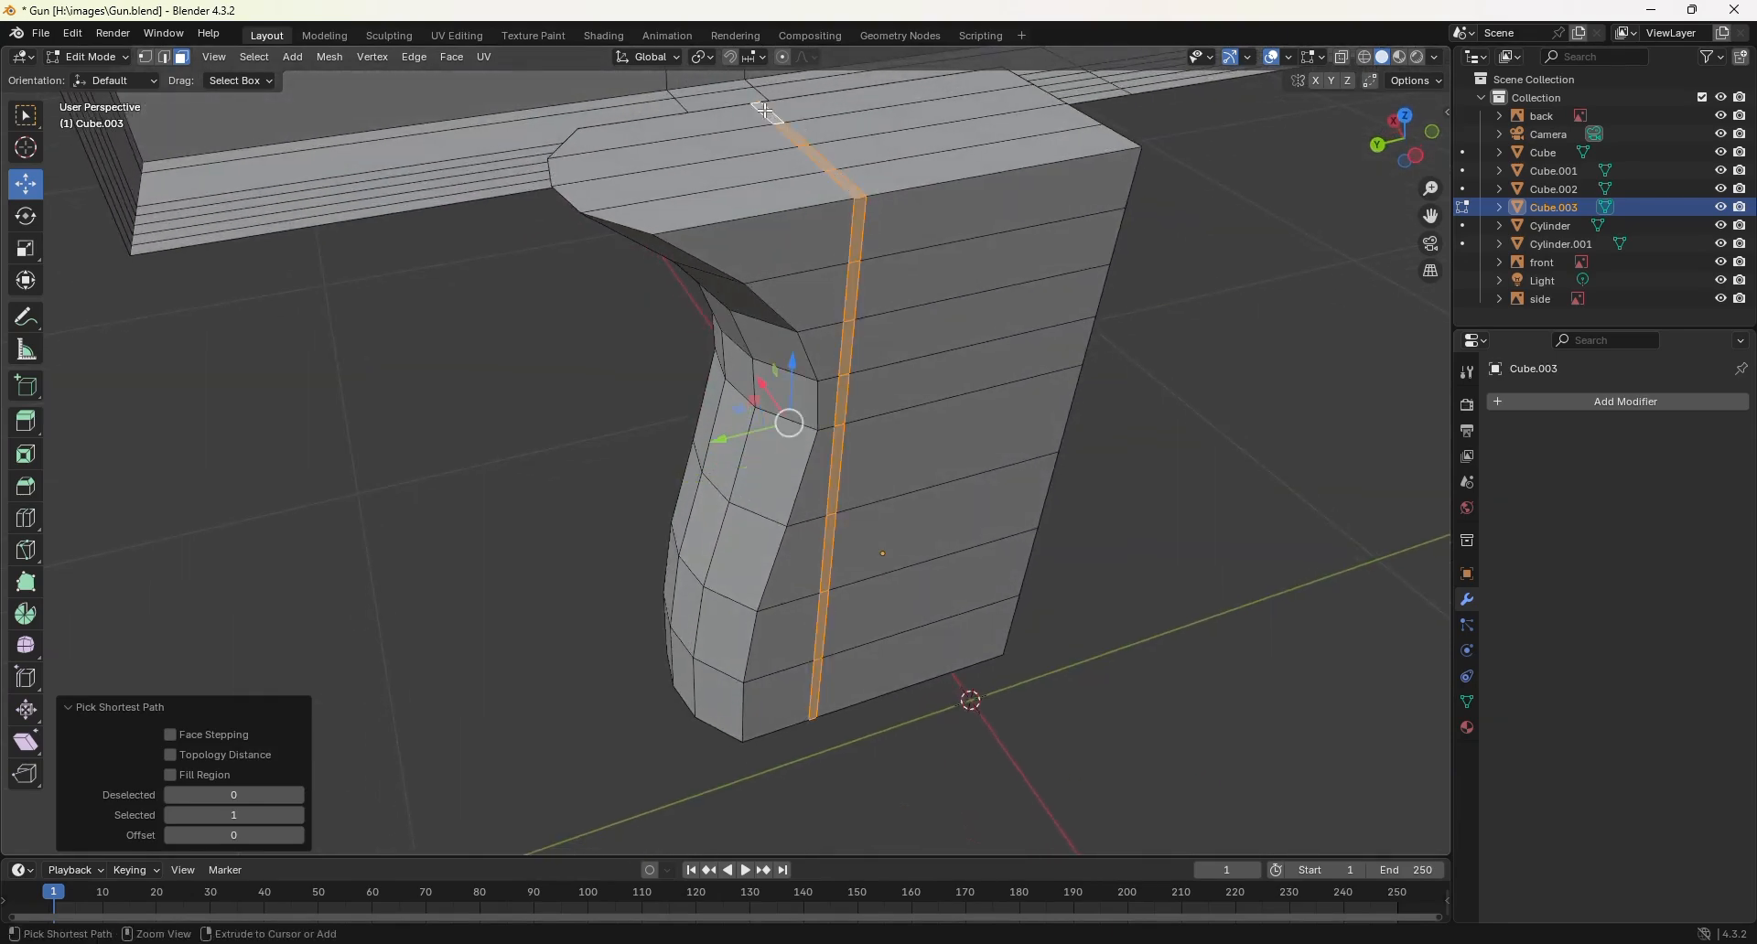
middle_click_drag(768, 111, 1007, 207)
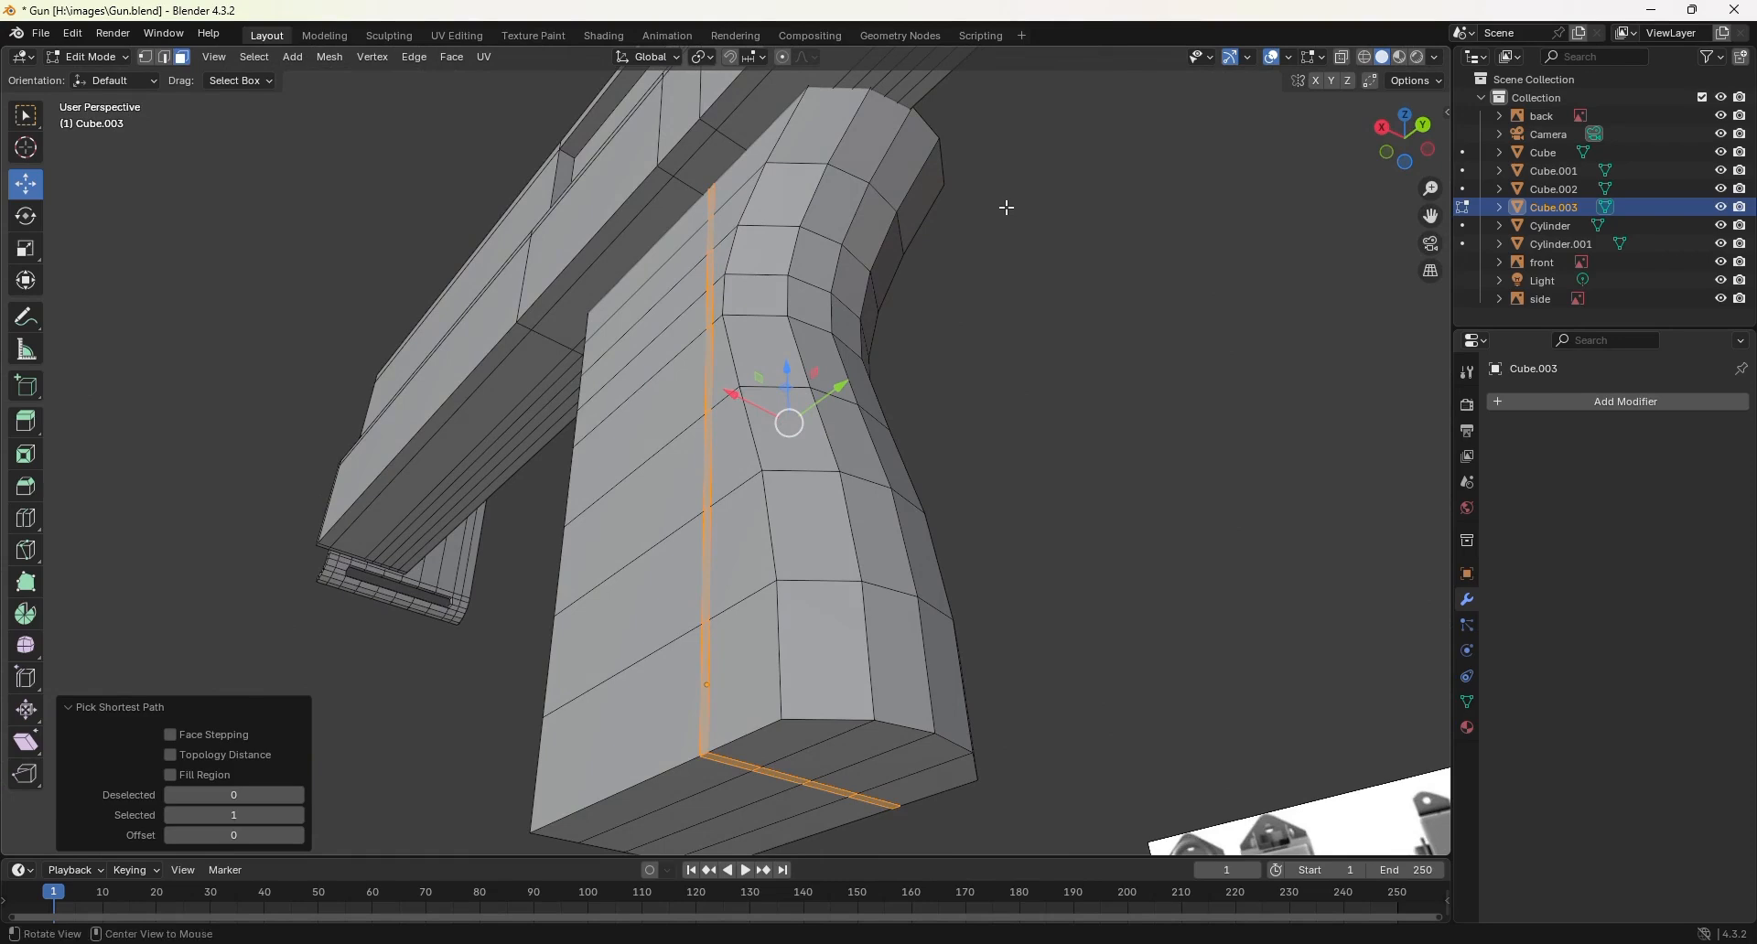
key("alt+e")
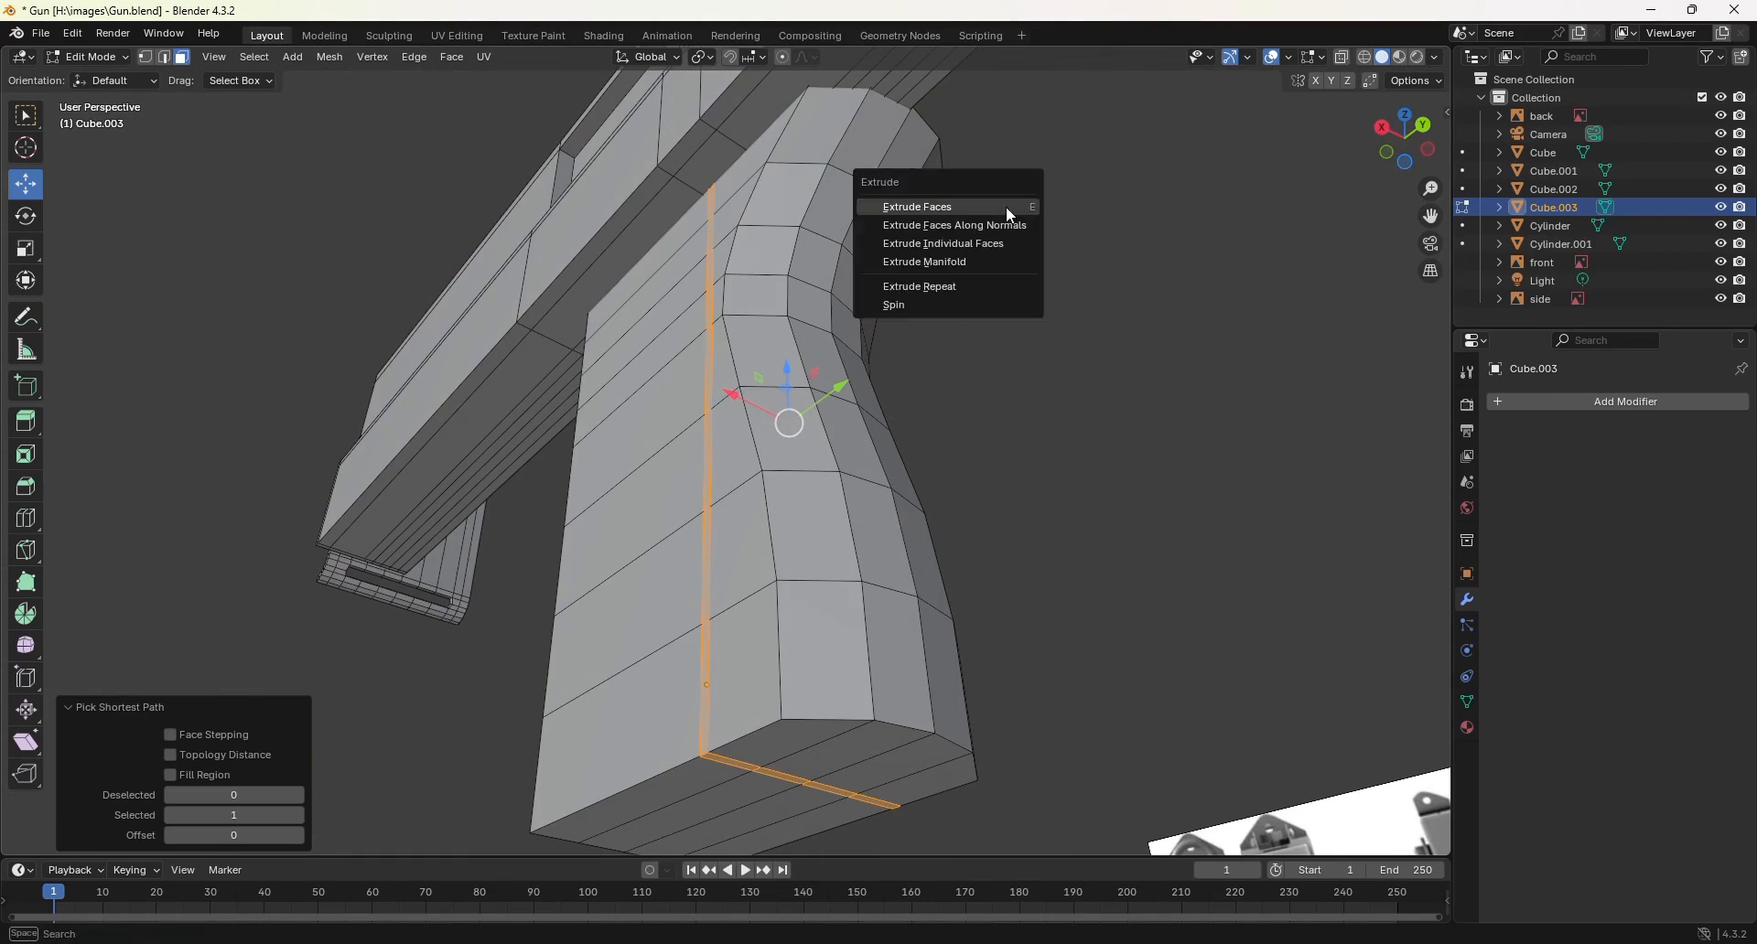
left_click(1006, 225)
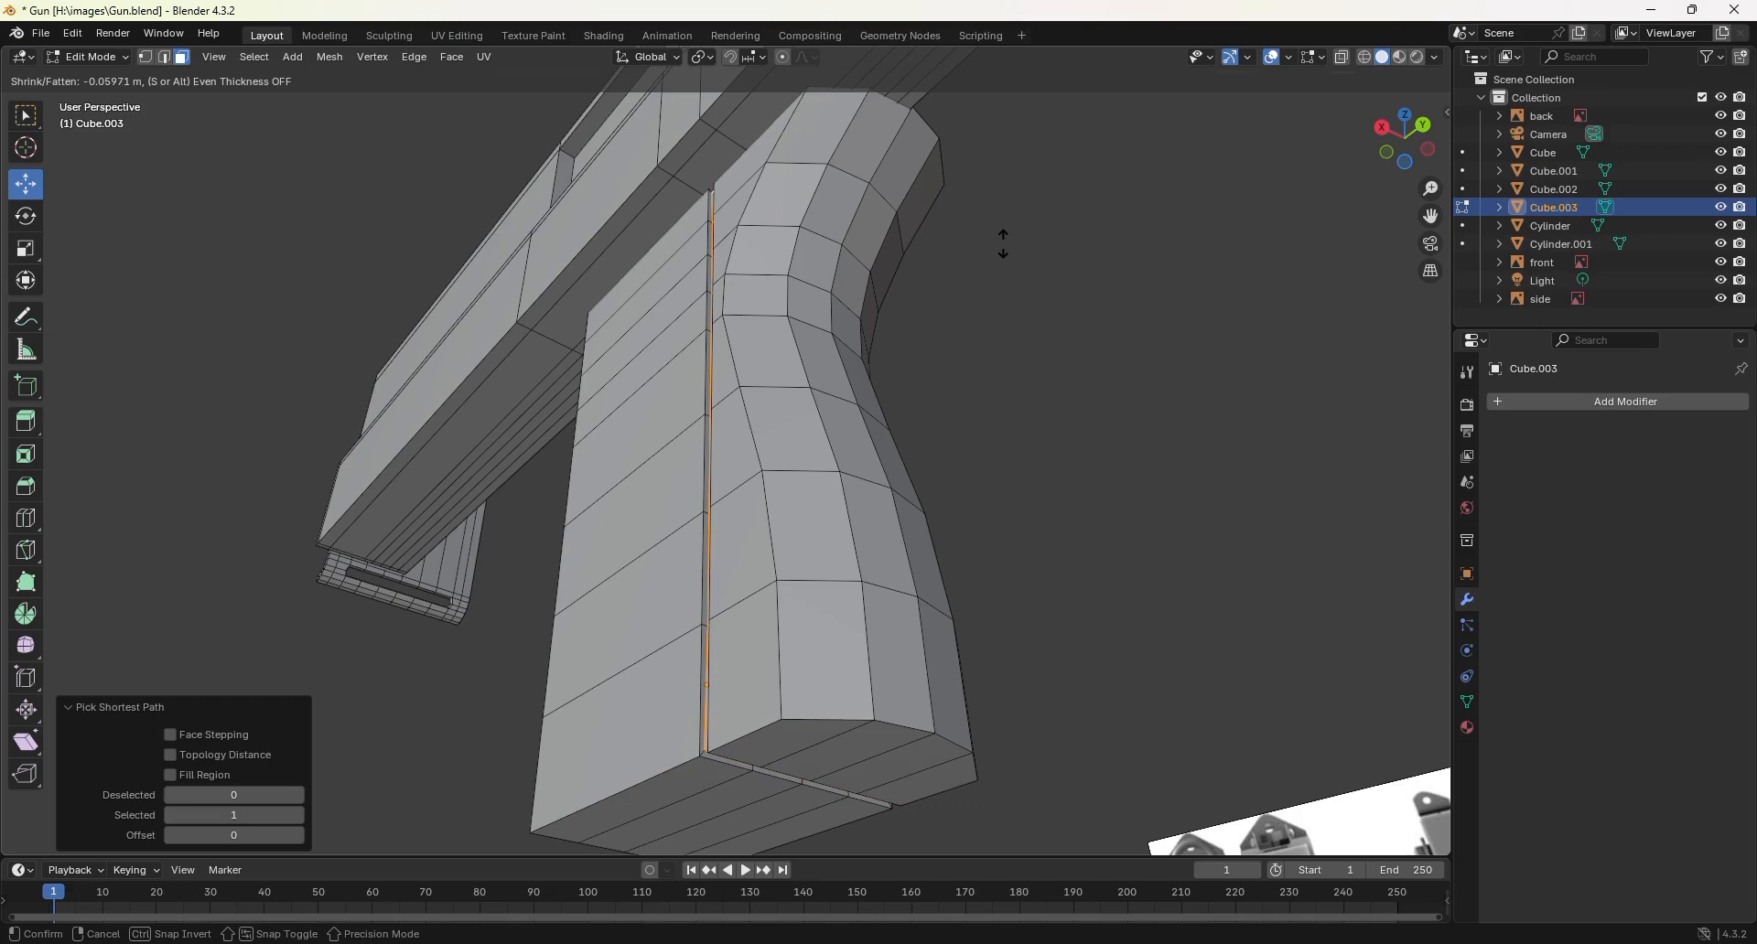
left_click(1003, 243)
Step: Set the strip extrusion's offset to -0.0797 m to deepen the groove, leave Edit Mode and deselect the grip
middle_click_drag(1003, 244, 956, 250)
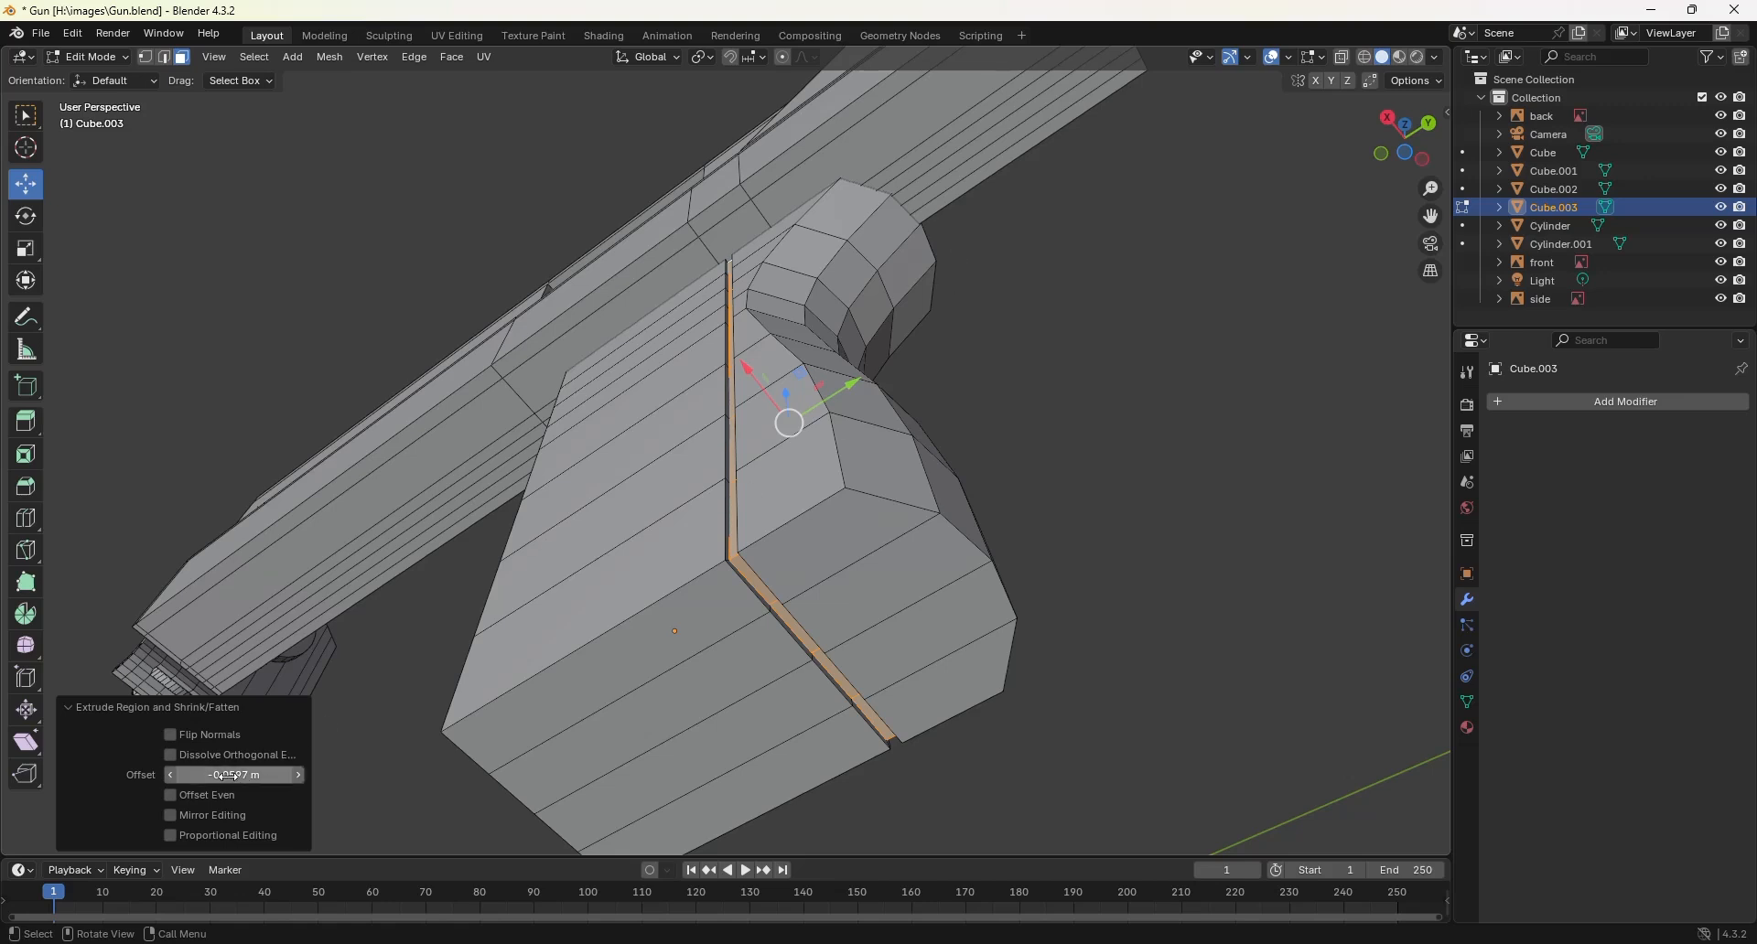
left_click_drag(222, 776, 242, 776)
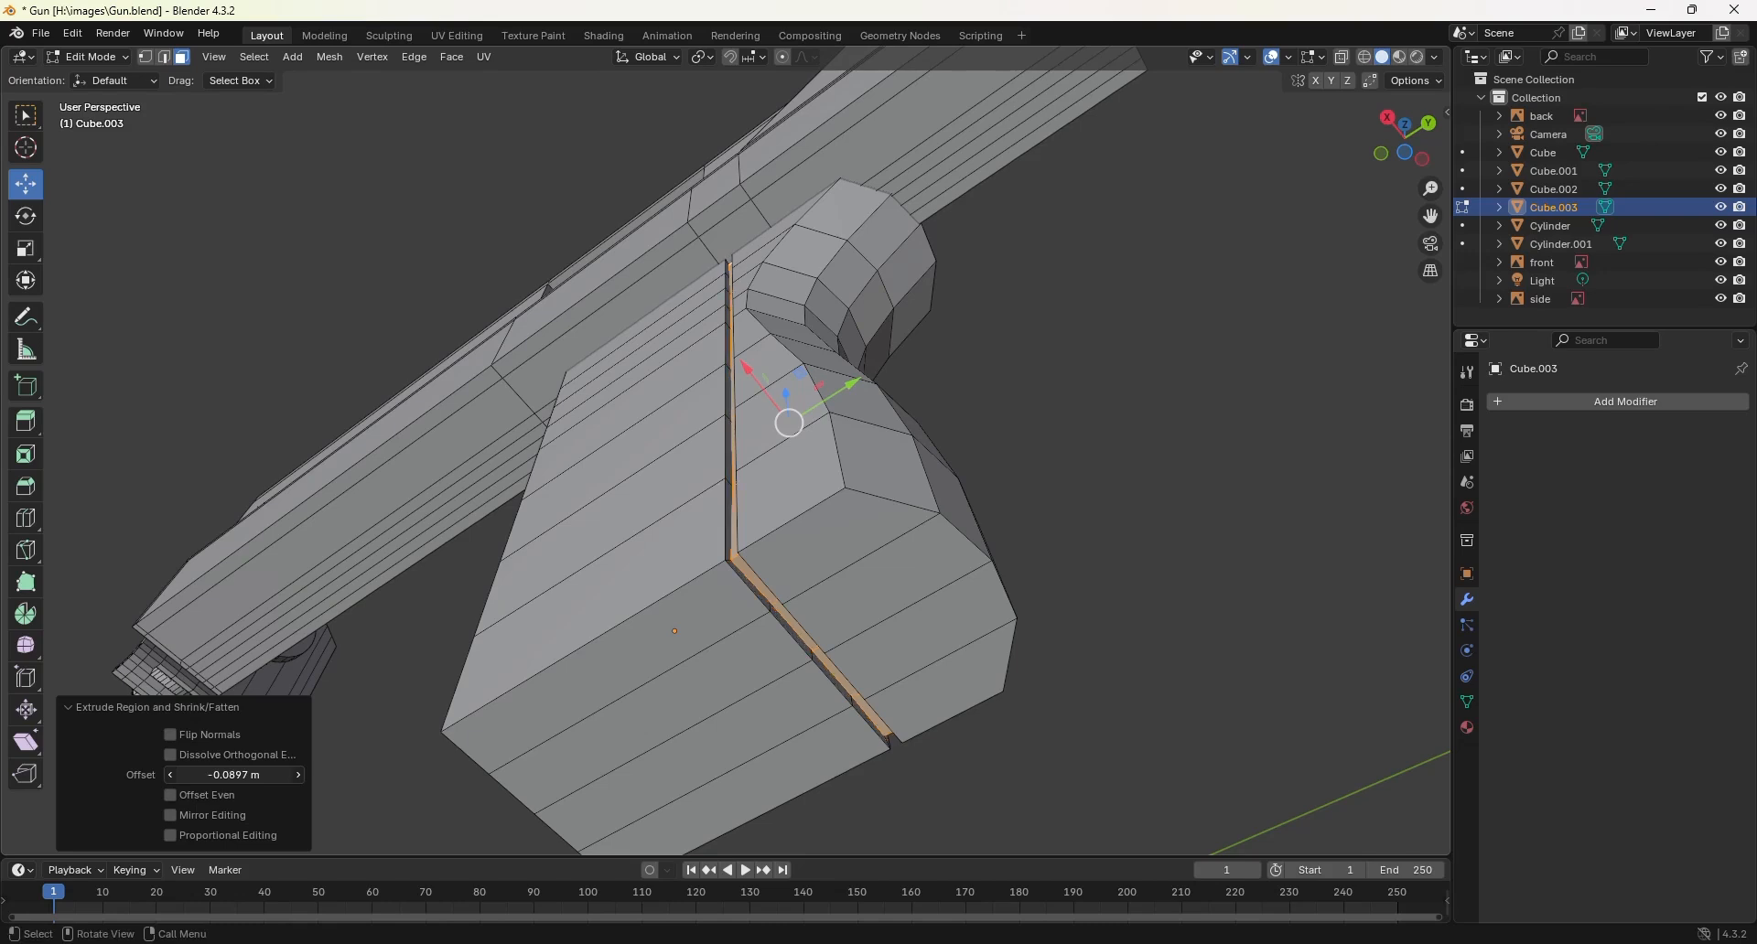
middle_click_drag(476, 696, 1031, 377)
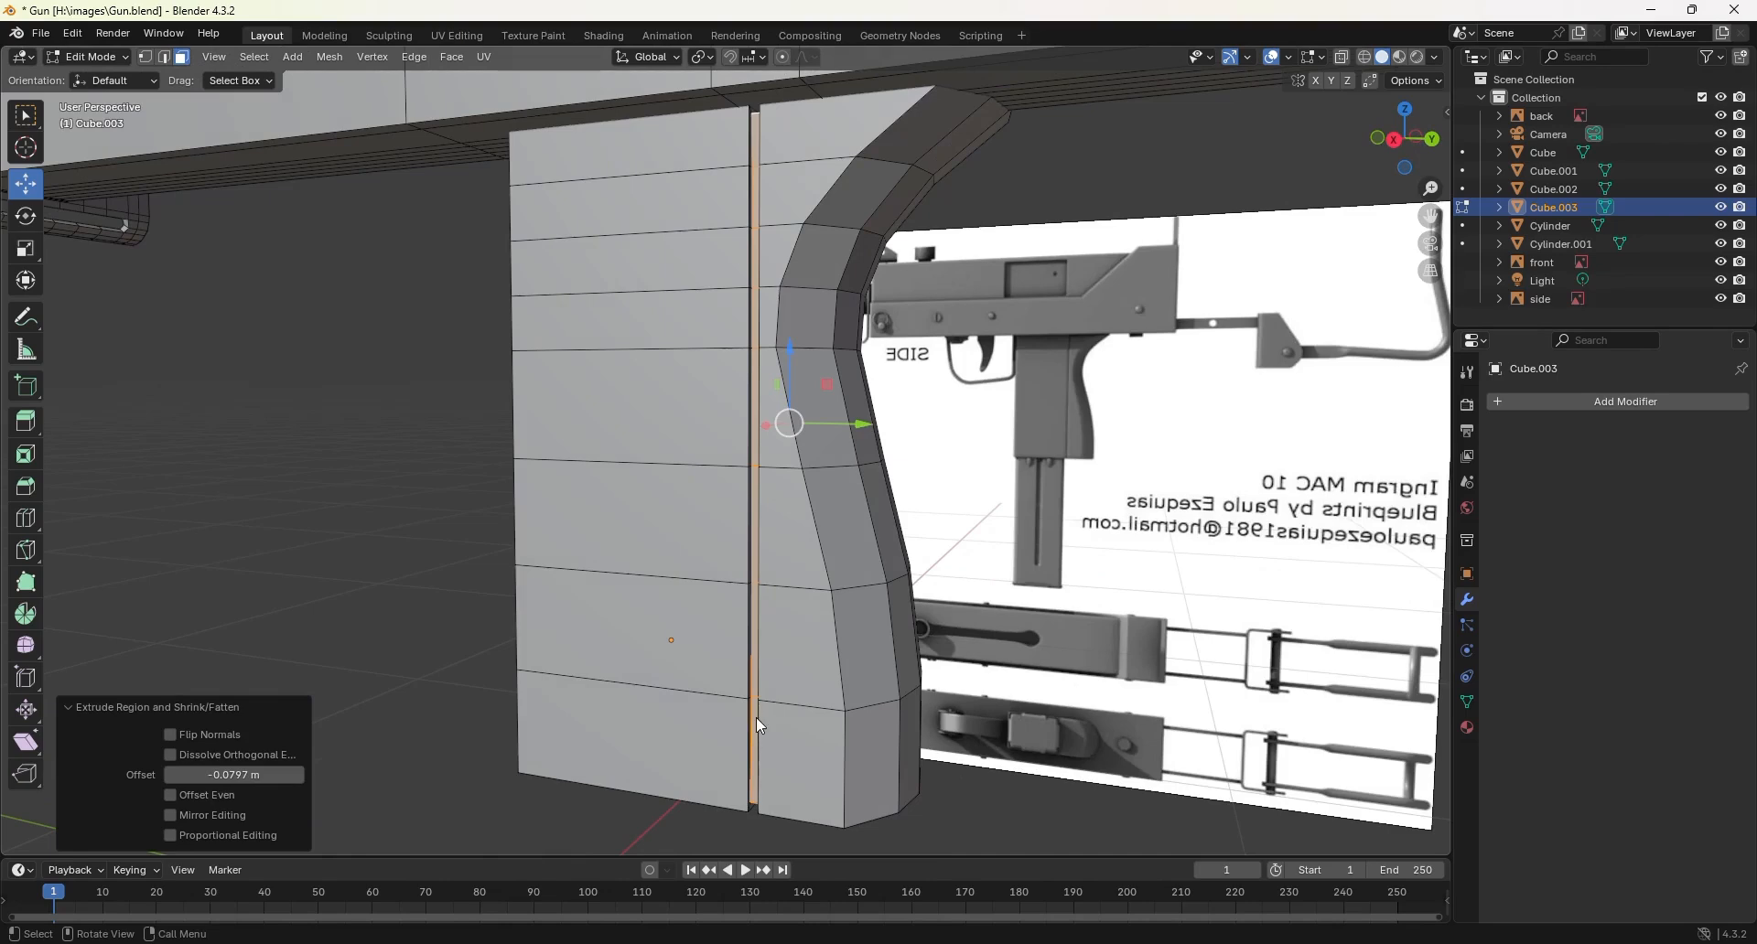
key("Tab")
left_click(407, 494)
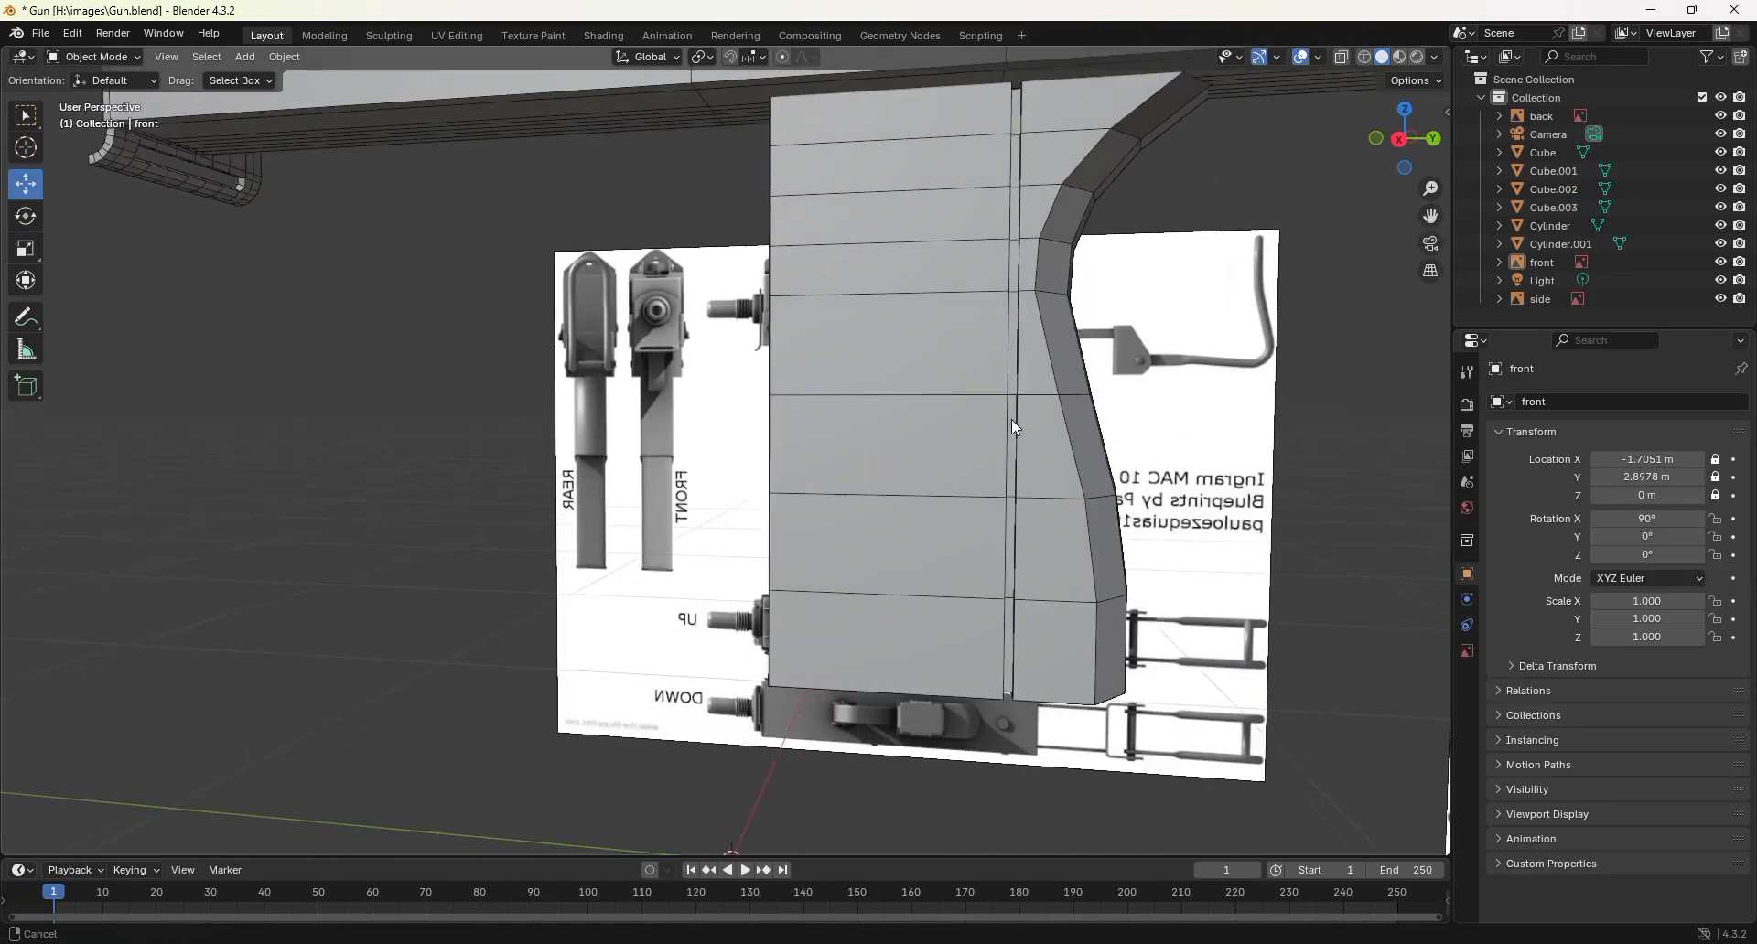
middle_click_drag(1012, 419, 986, 411)
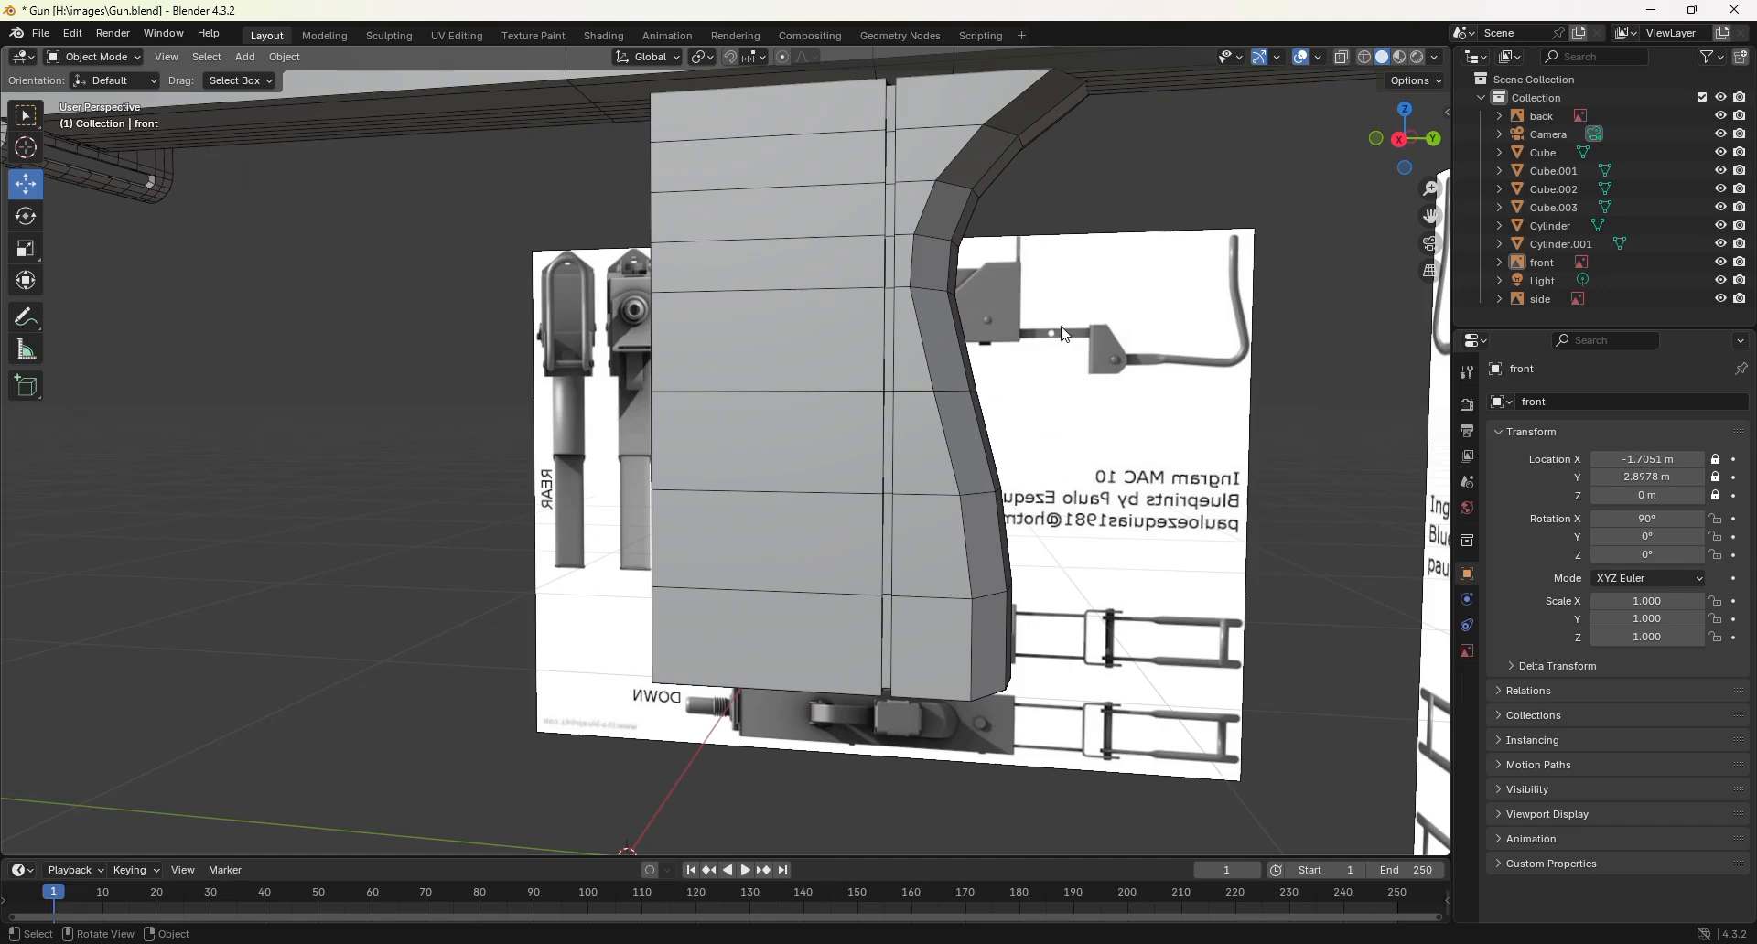
Step: Select the front blueprint image behind the gun and unlock its X, Y and Z location
scroll(1102, 354, "down", 5)
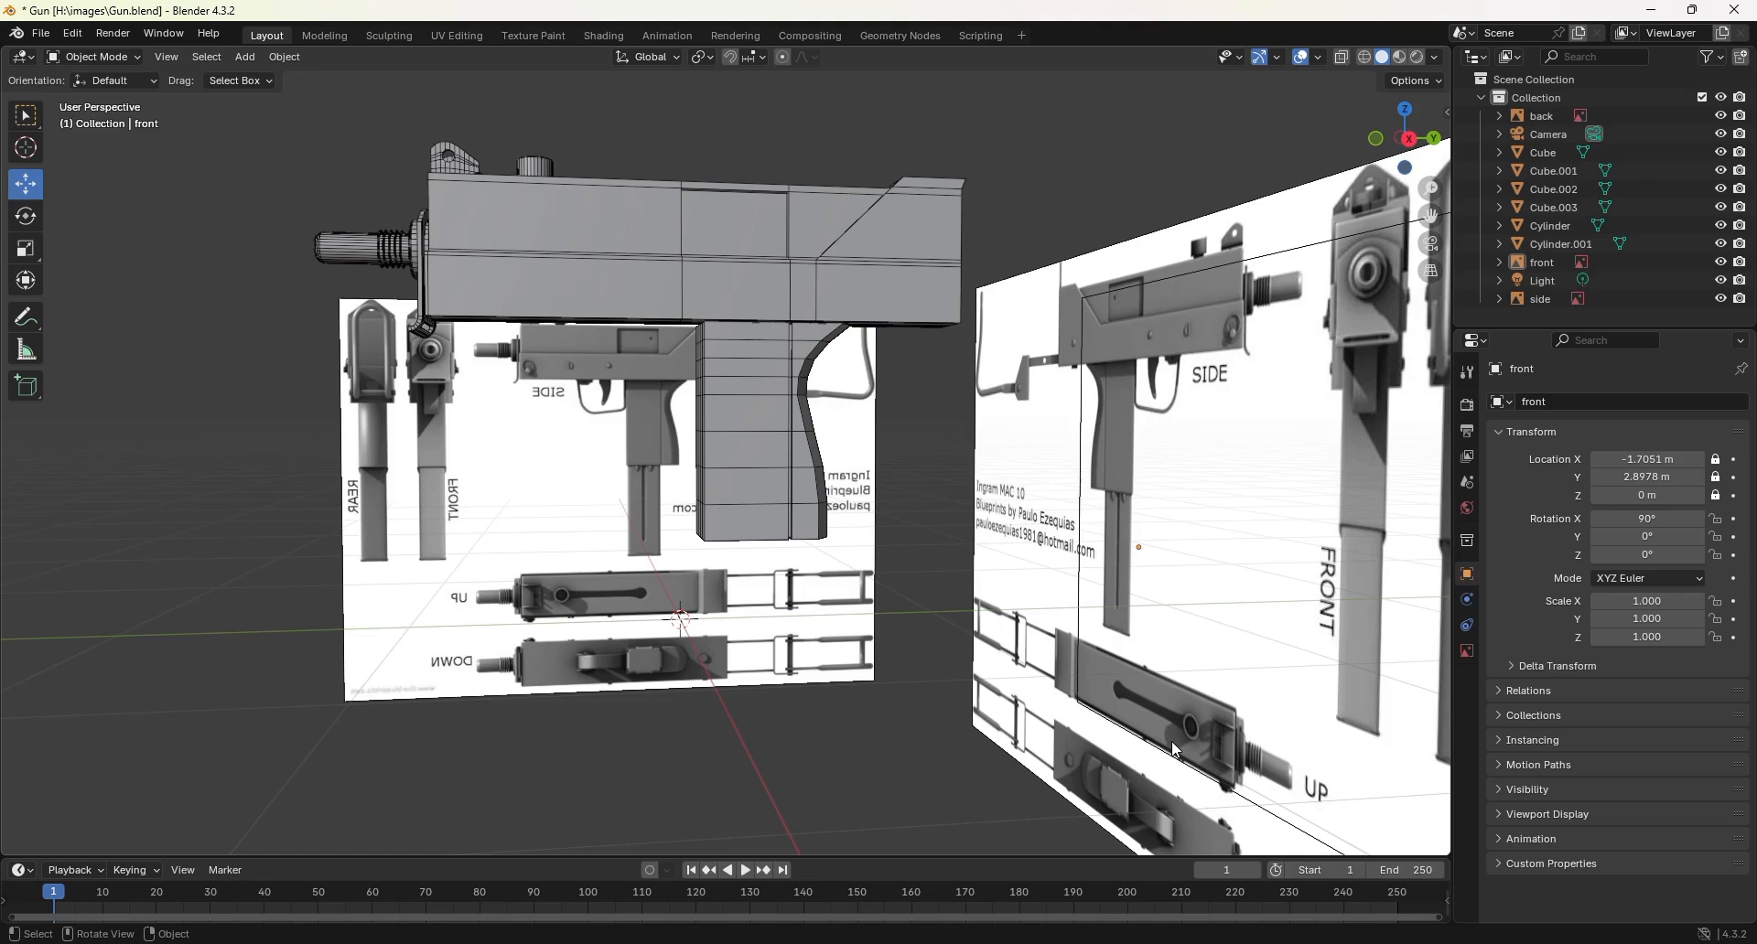
left_click(1052, 456)
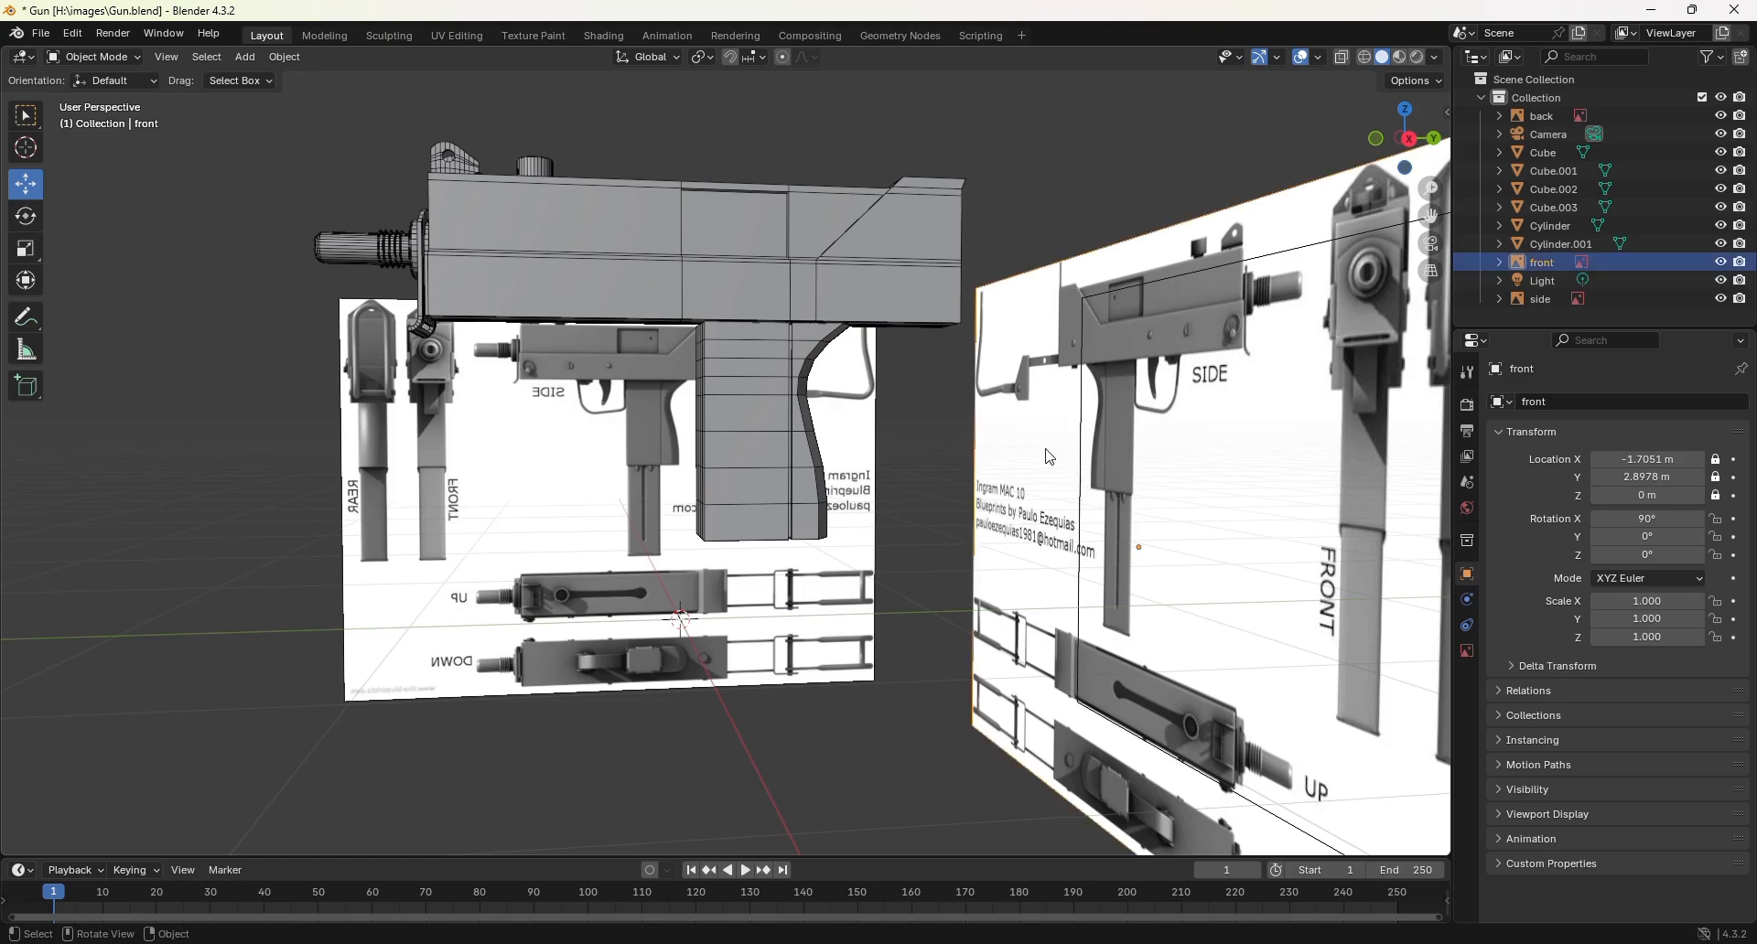
key("n")
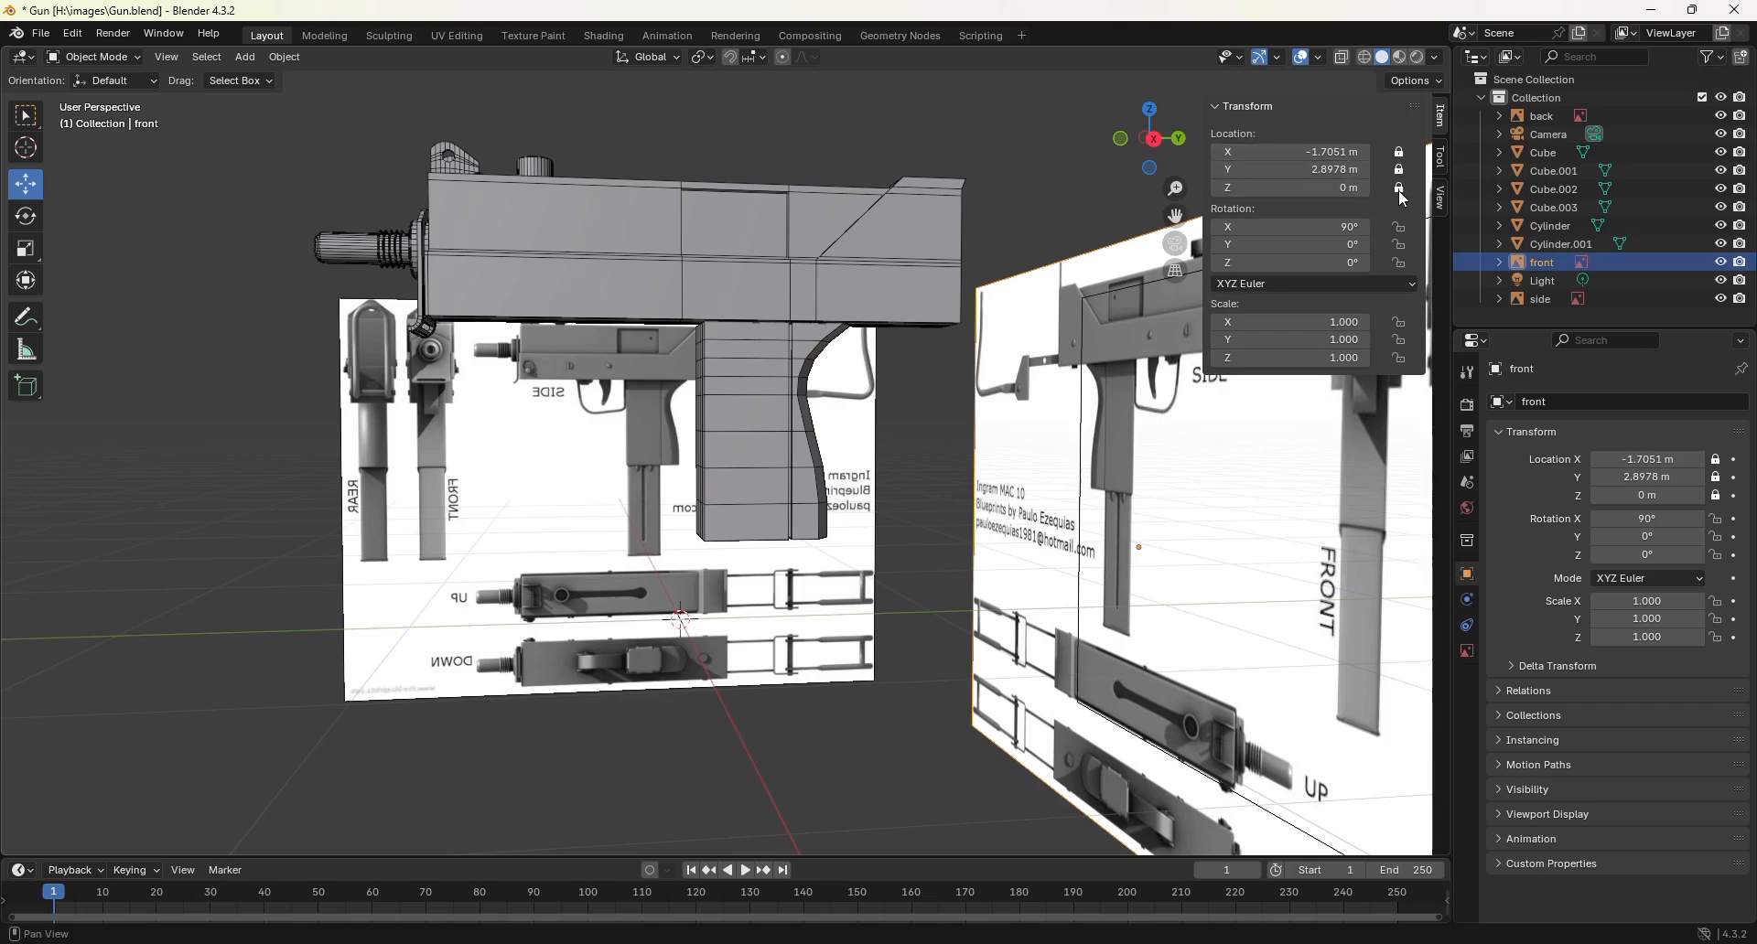
left_click_drag(1400, 189, 1402, 174)
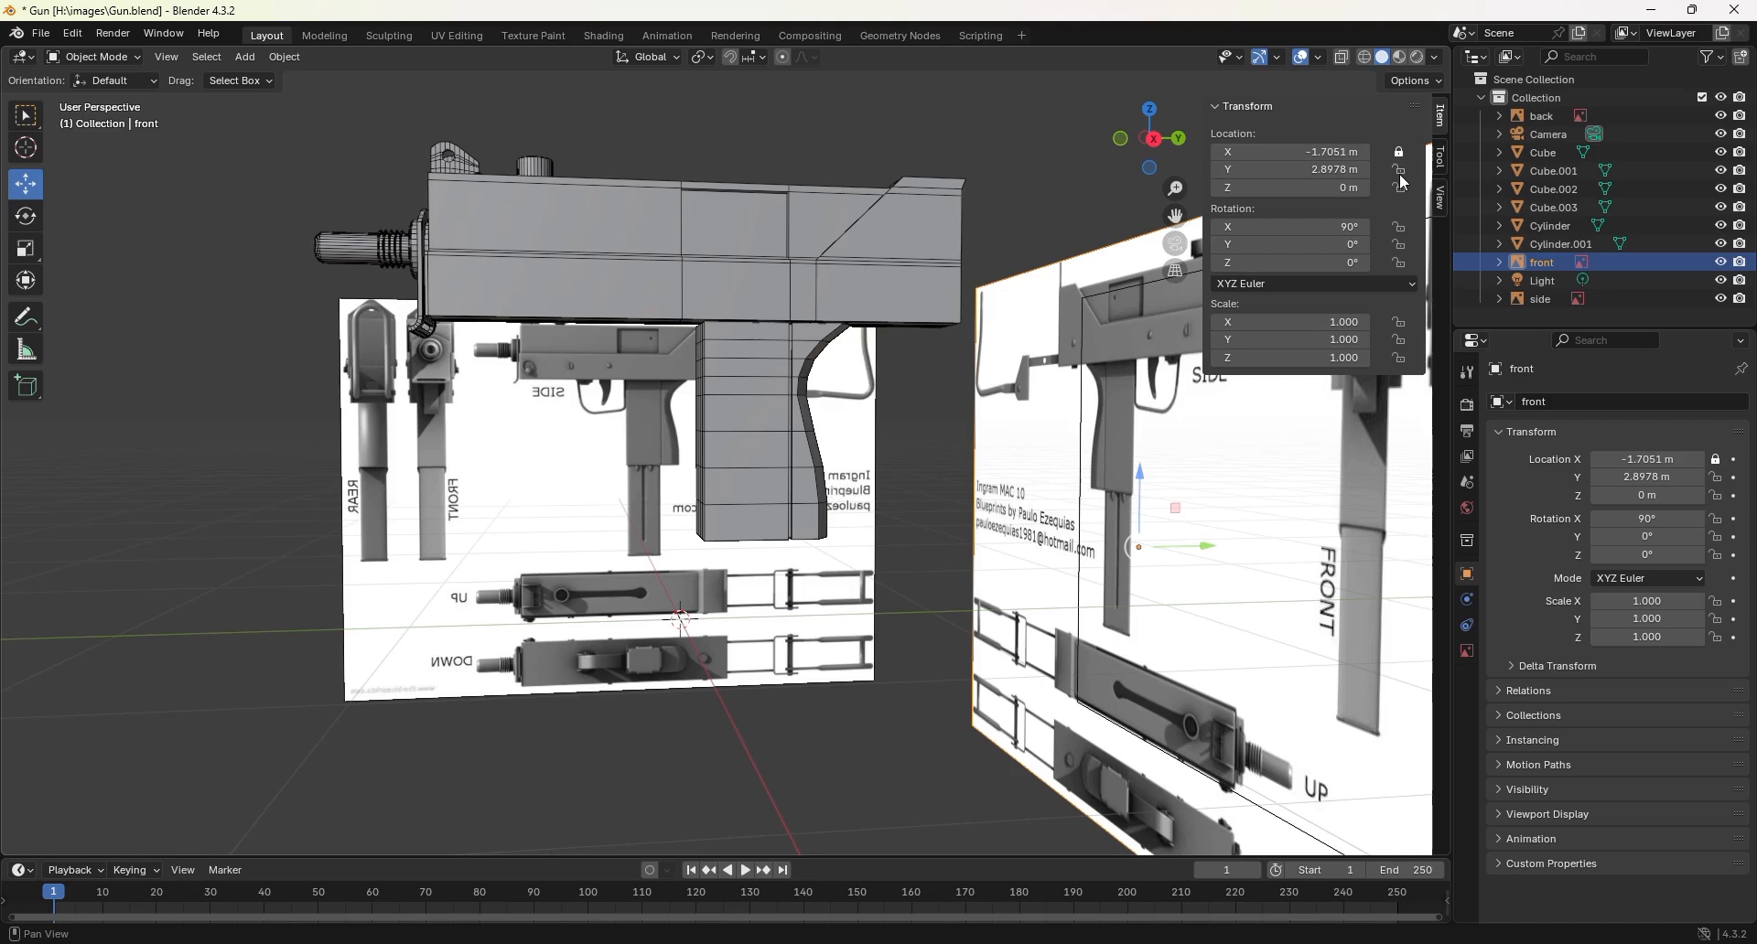
left_click(1400, 152)
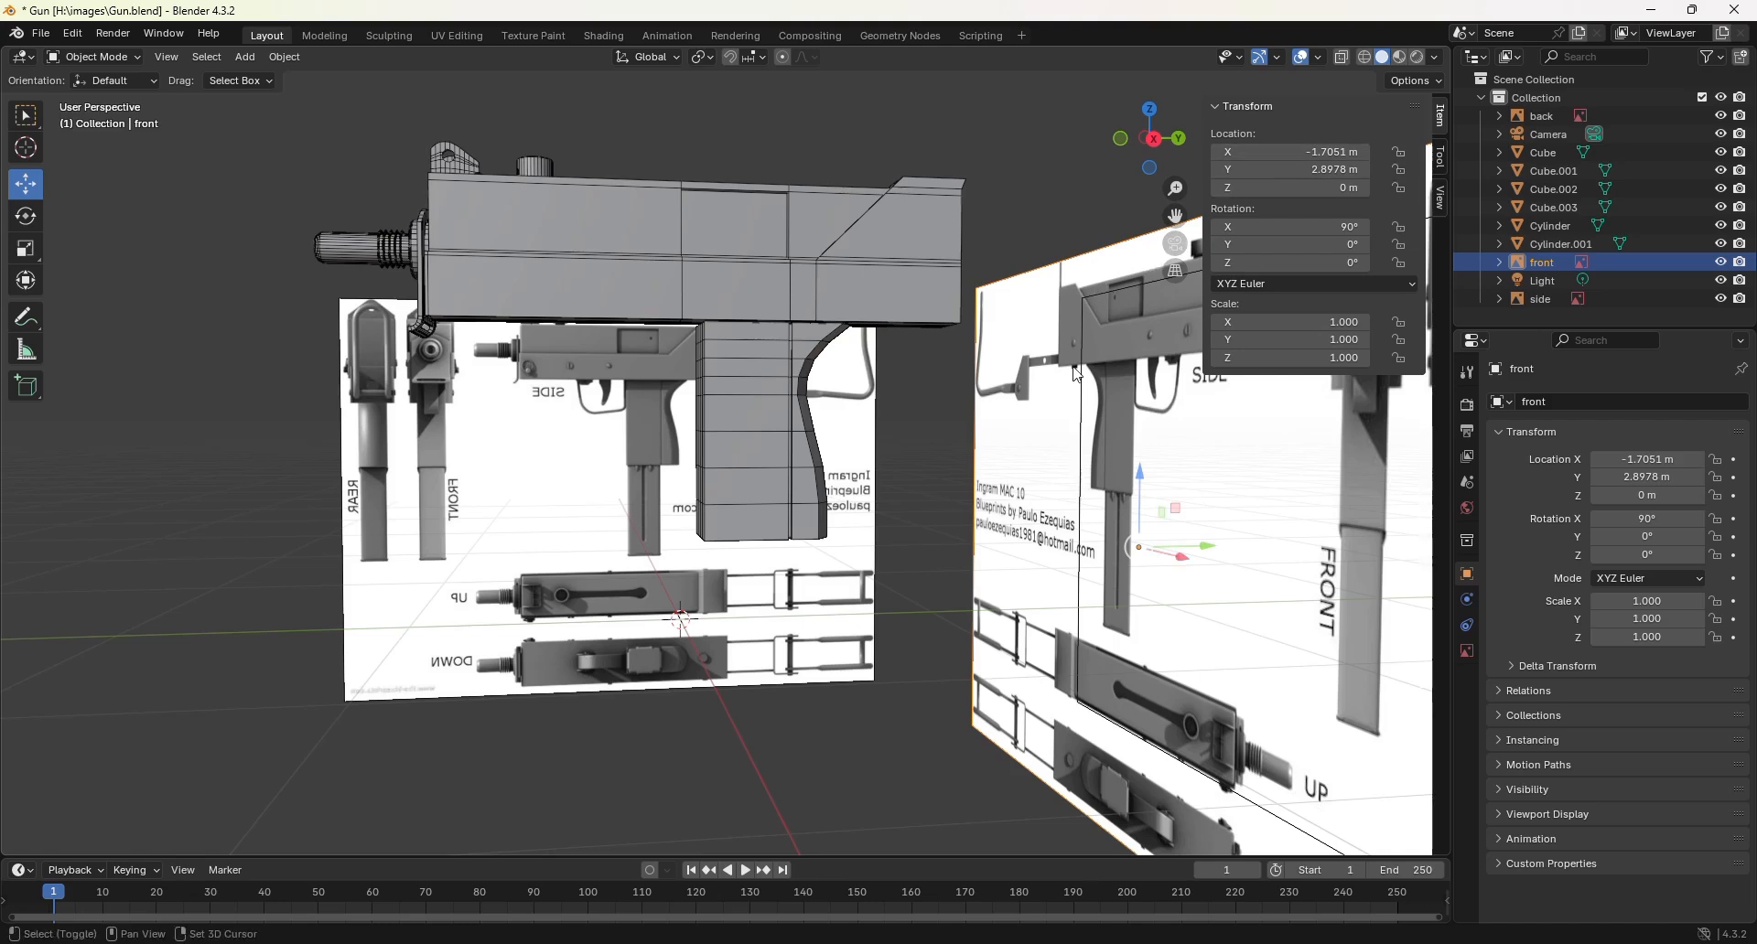
Step: Duplicate the front blueprint and move the copy along Y to about 1.023 m
key("shift+d")
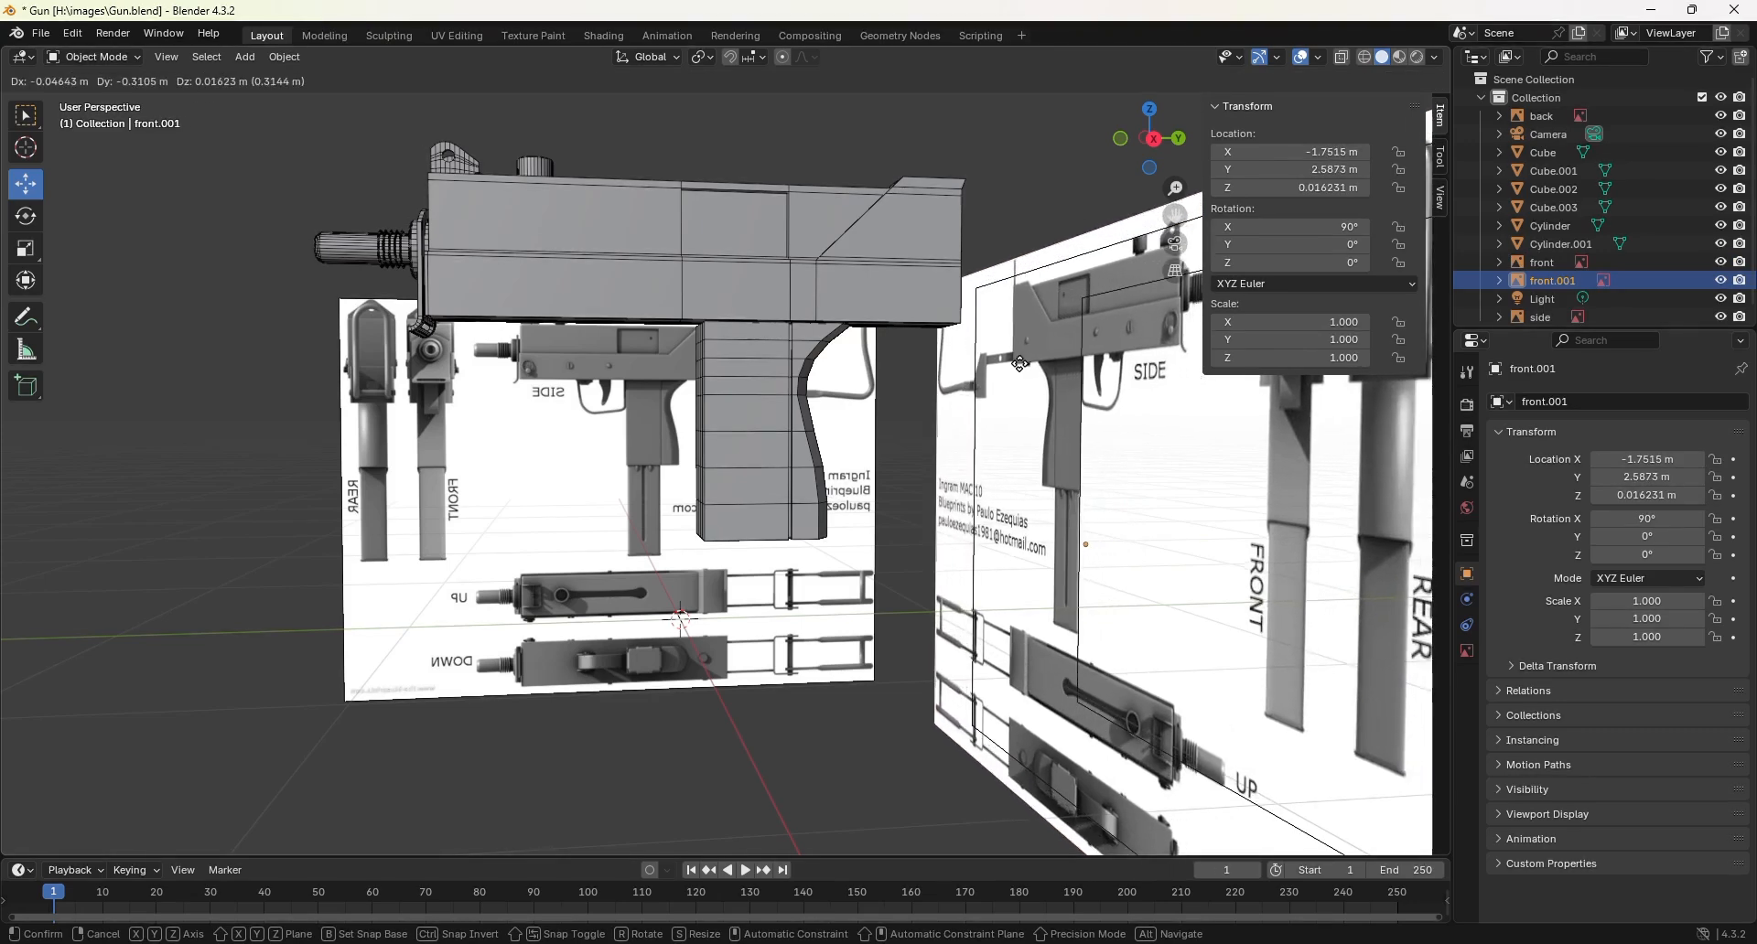
key("y")
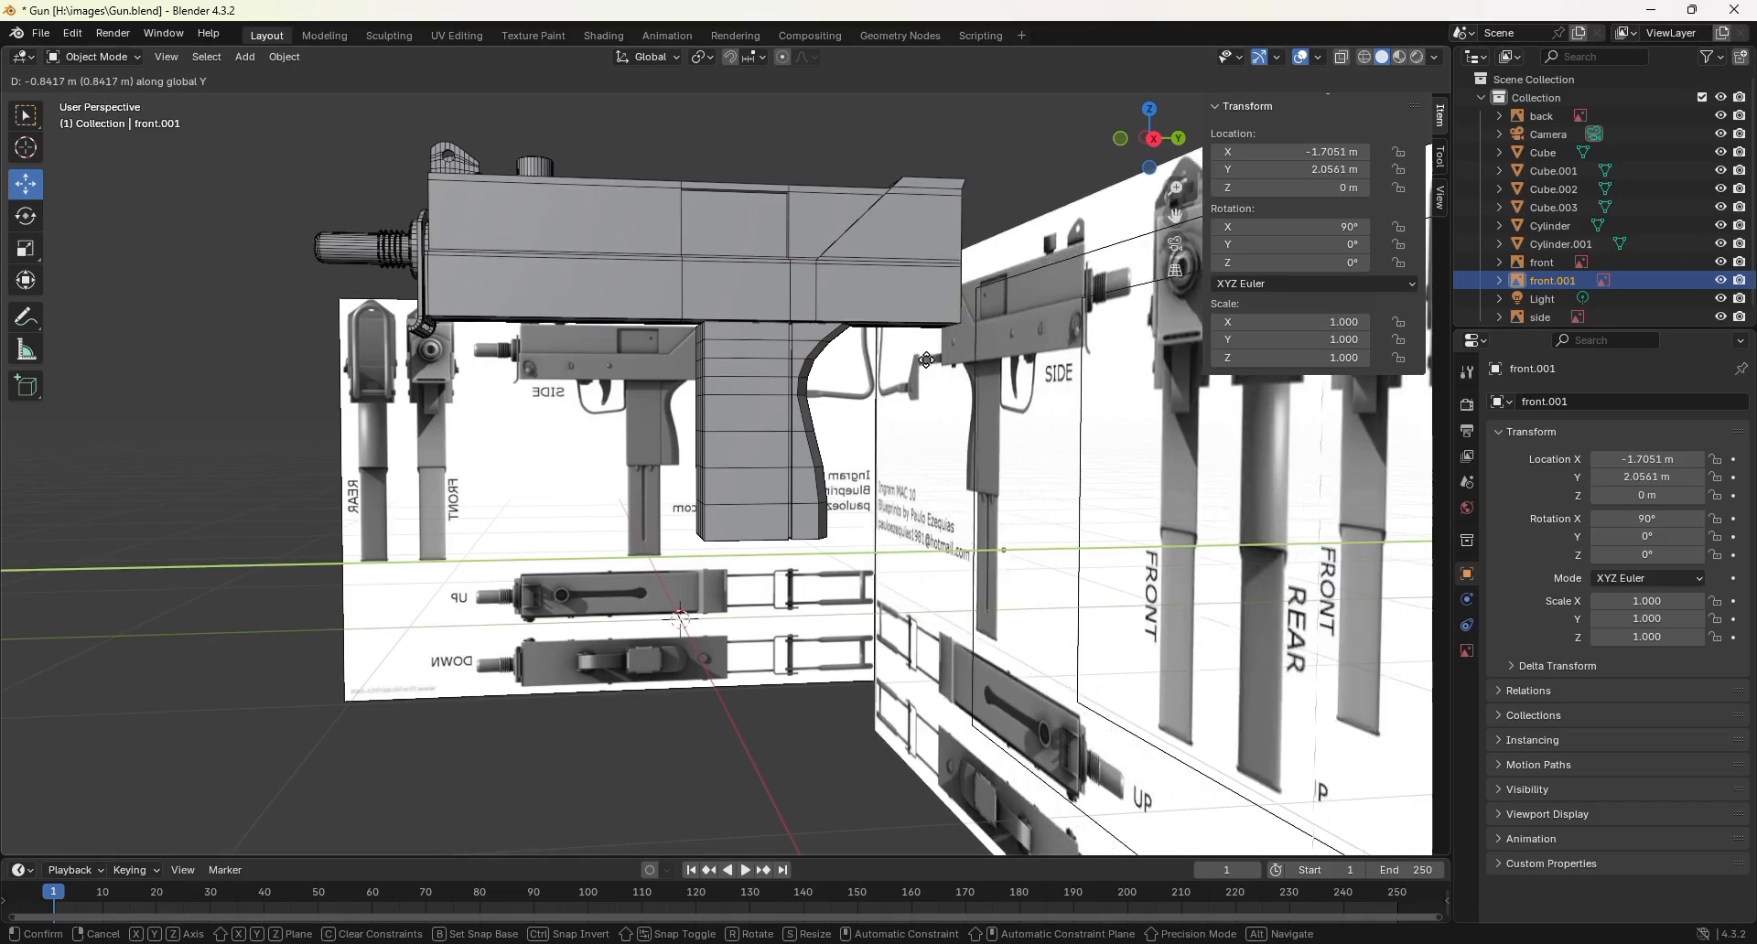
left_click(763, 355)
Step: Select the original front blueprint and lock its X, Y and Z location again
left_click(1081, 318)
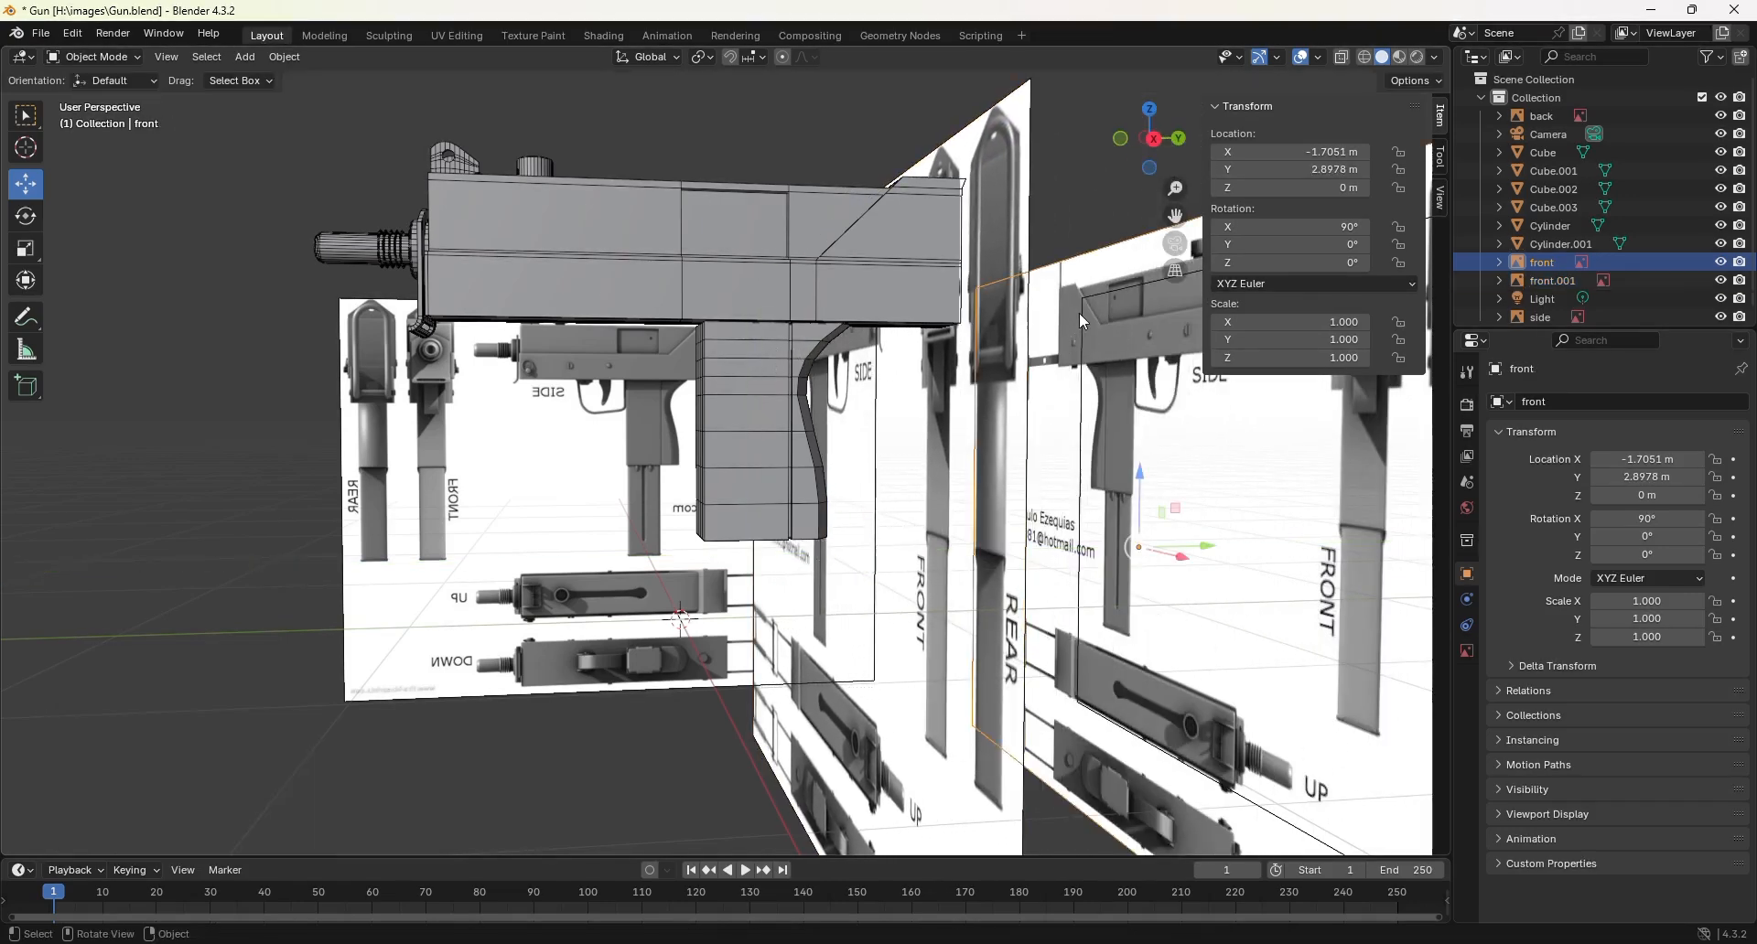
left_click(1400, 188)
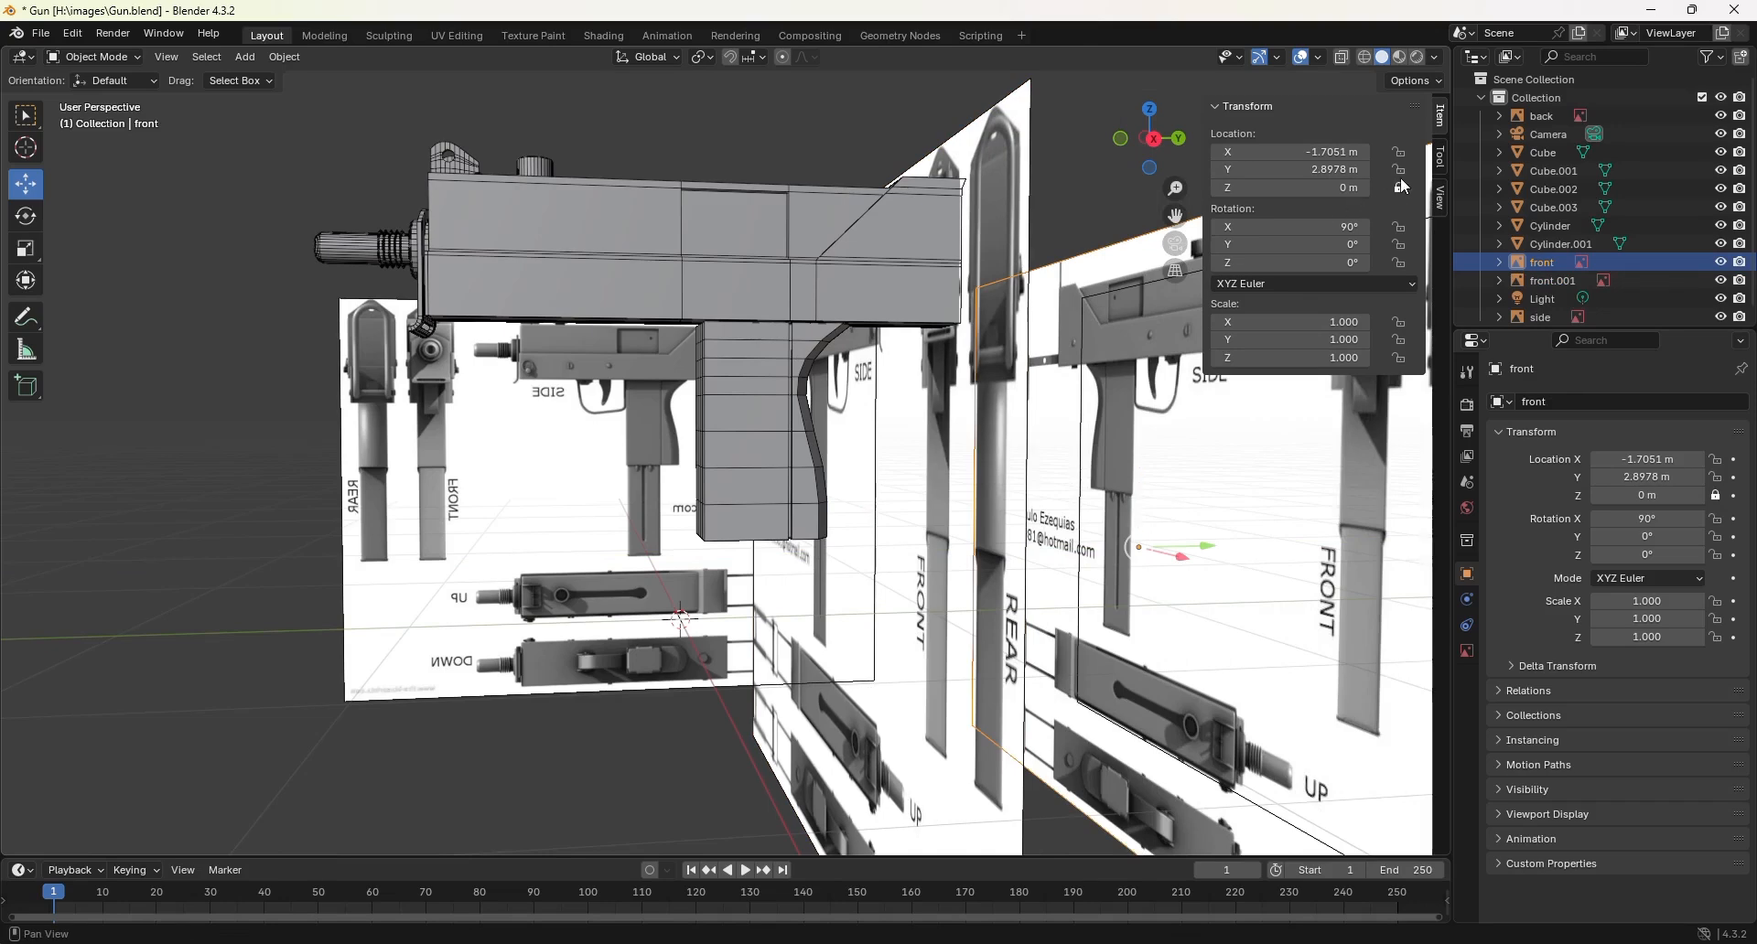
left_click(1400, 170)
left_click(1401, 154)
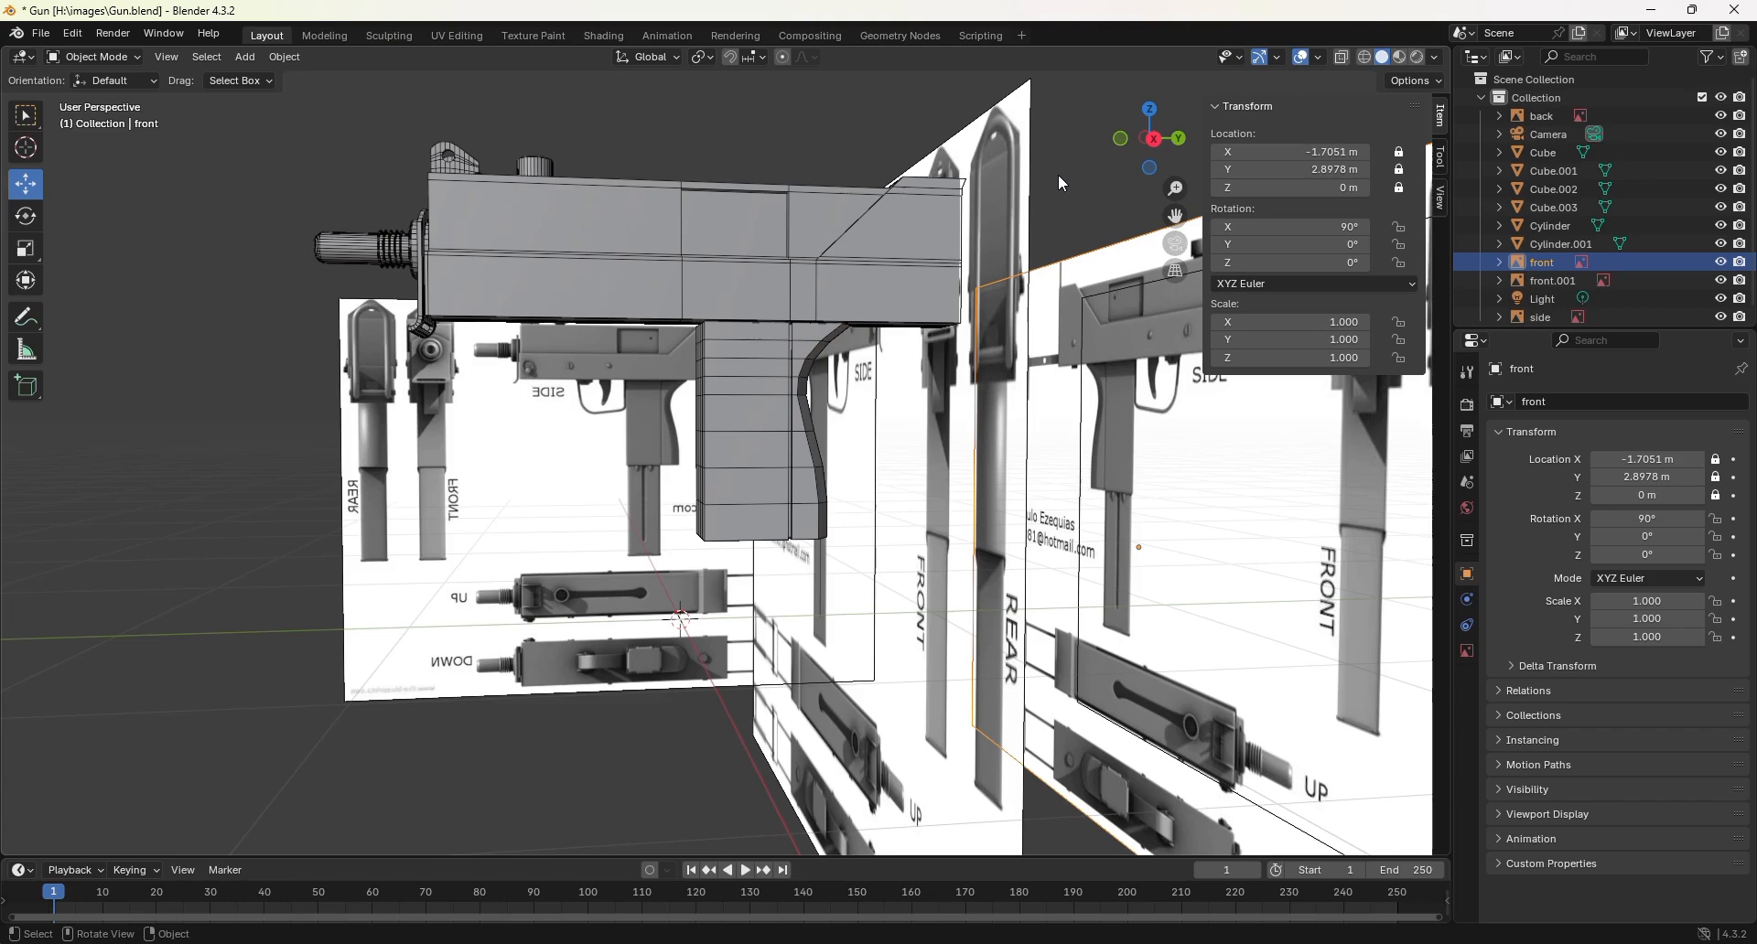
key("n")
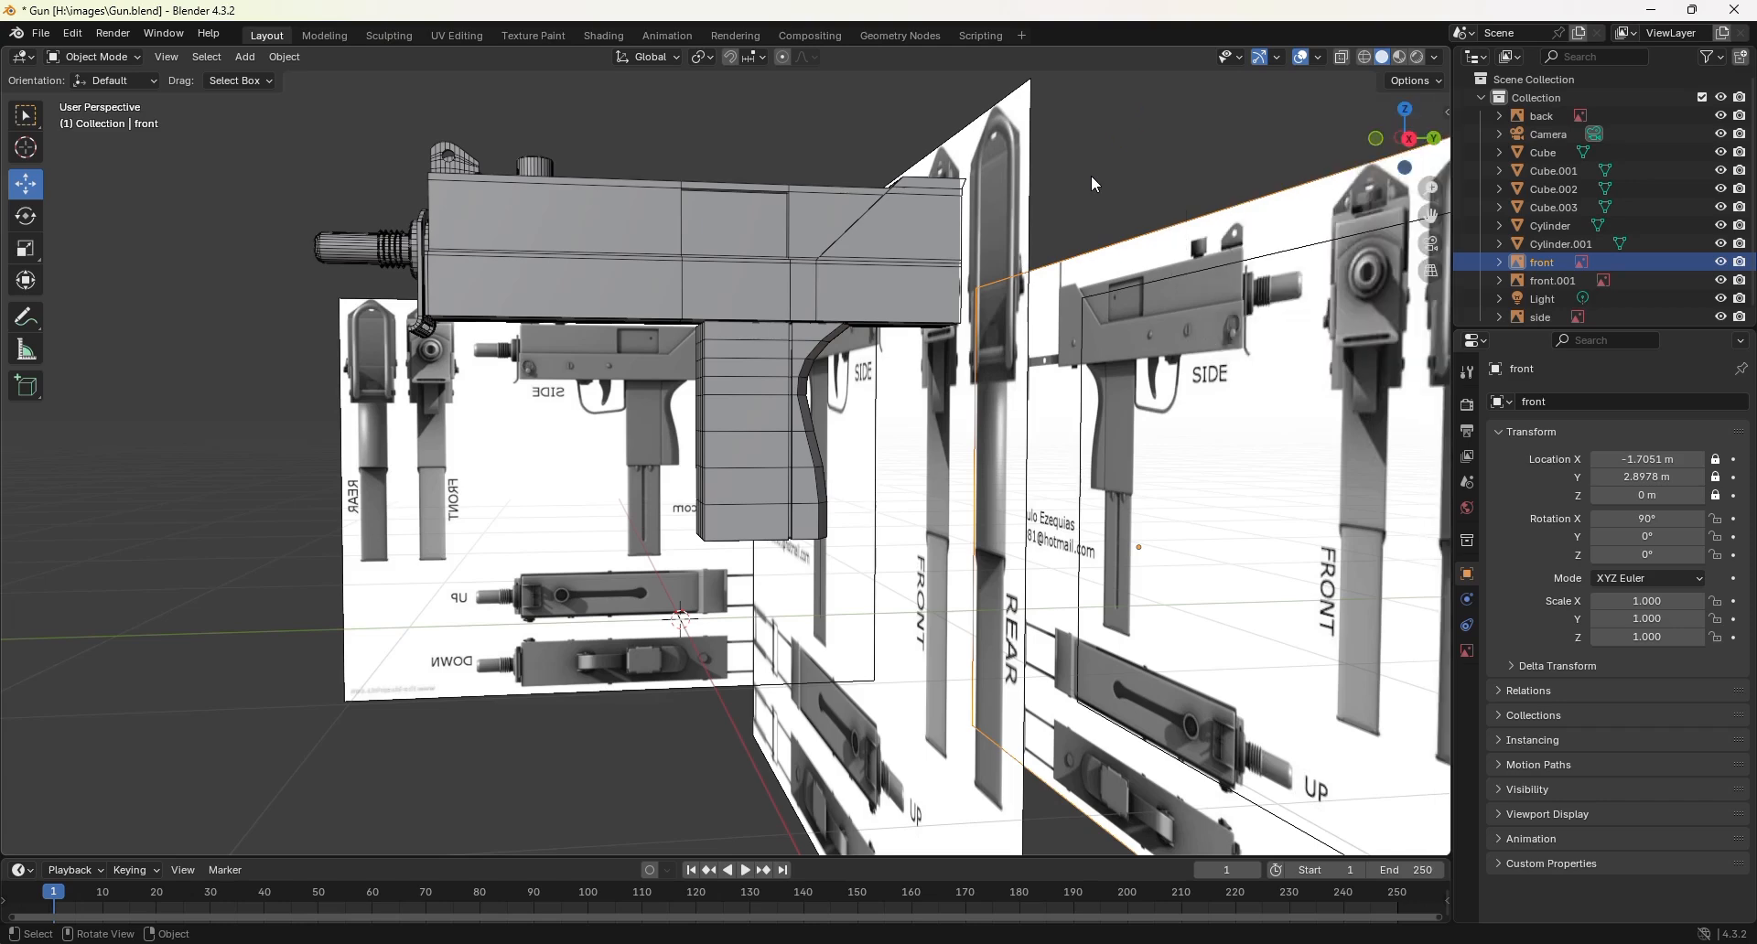
Step: Rotate the duplicated front blueprint -90° about the global Z axis
scroll(1090, 252, "down", 5)
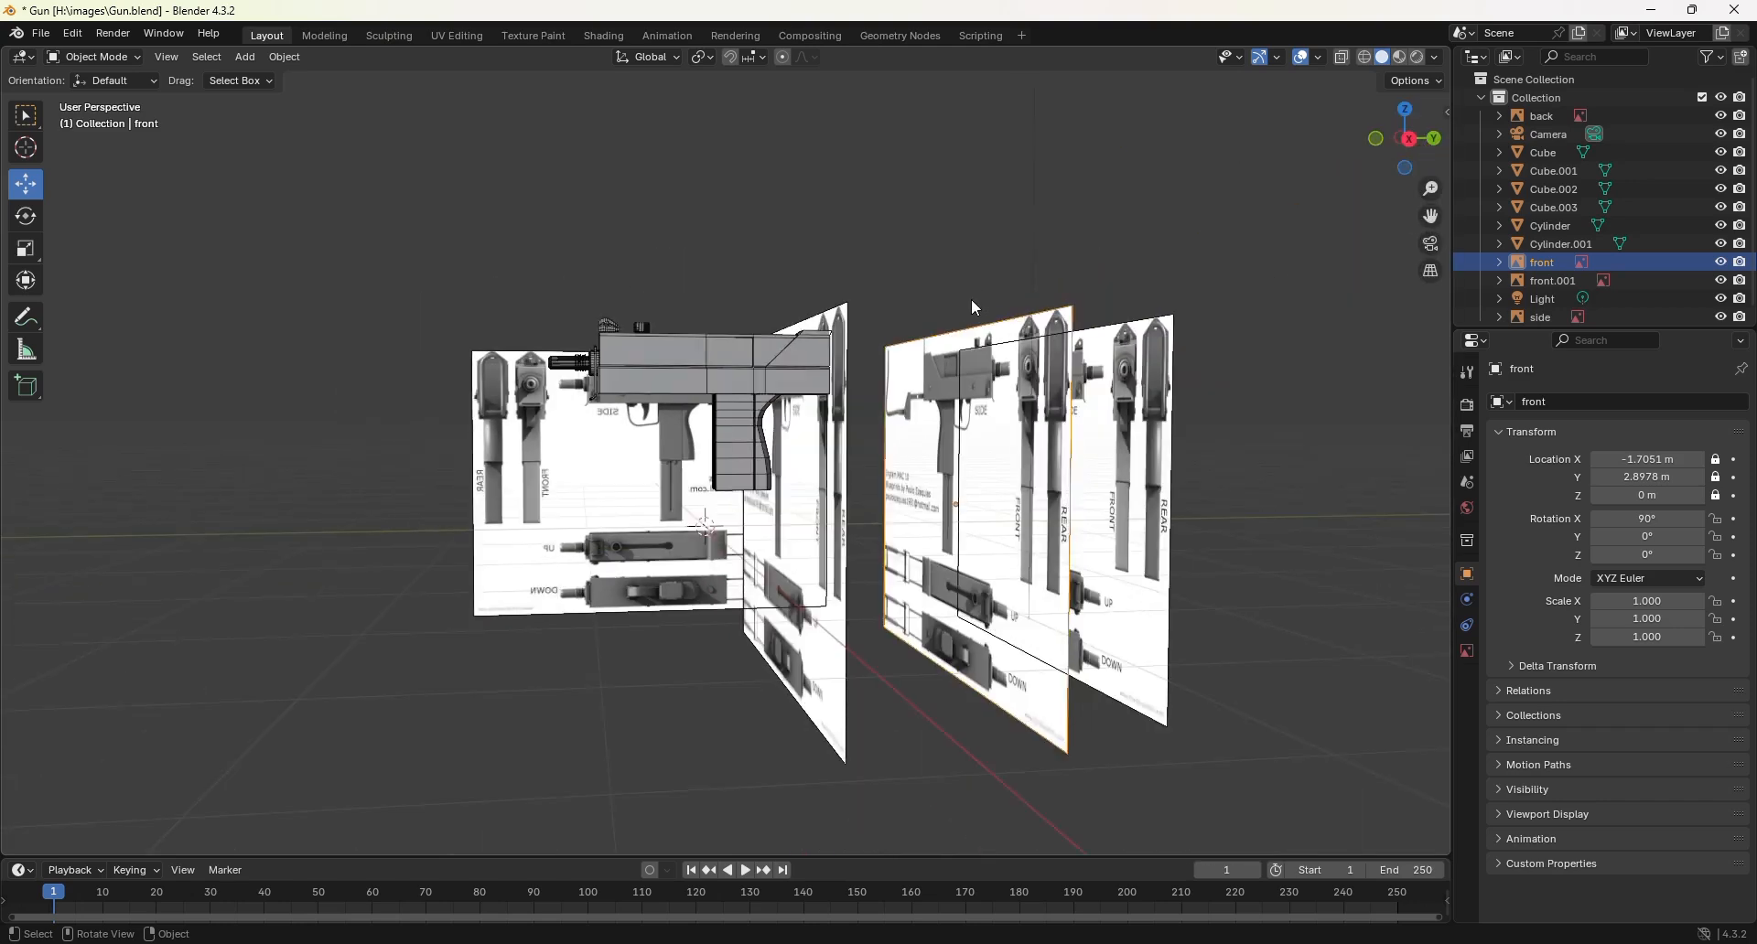
middle_click_drag(951, 338, 986, 365)
left_click(926, 512)
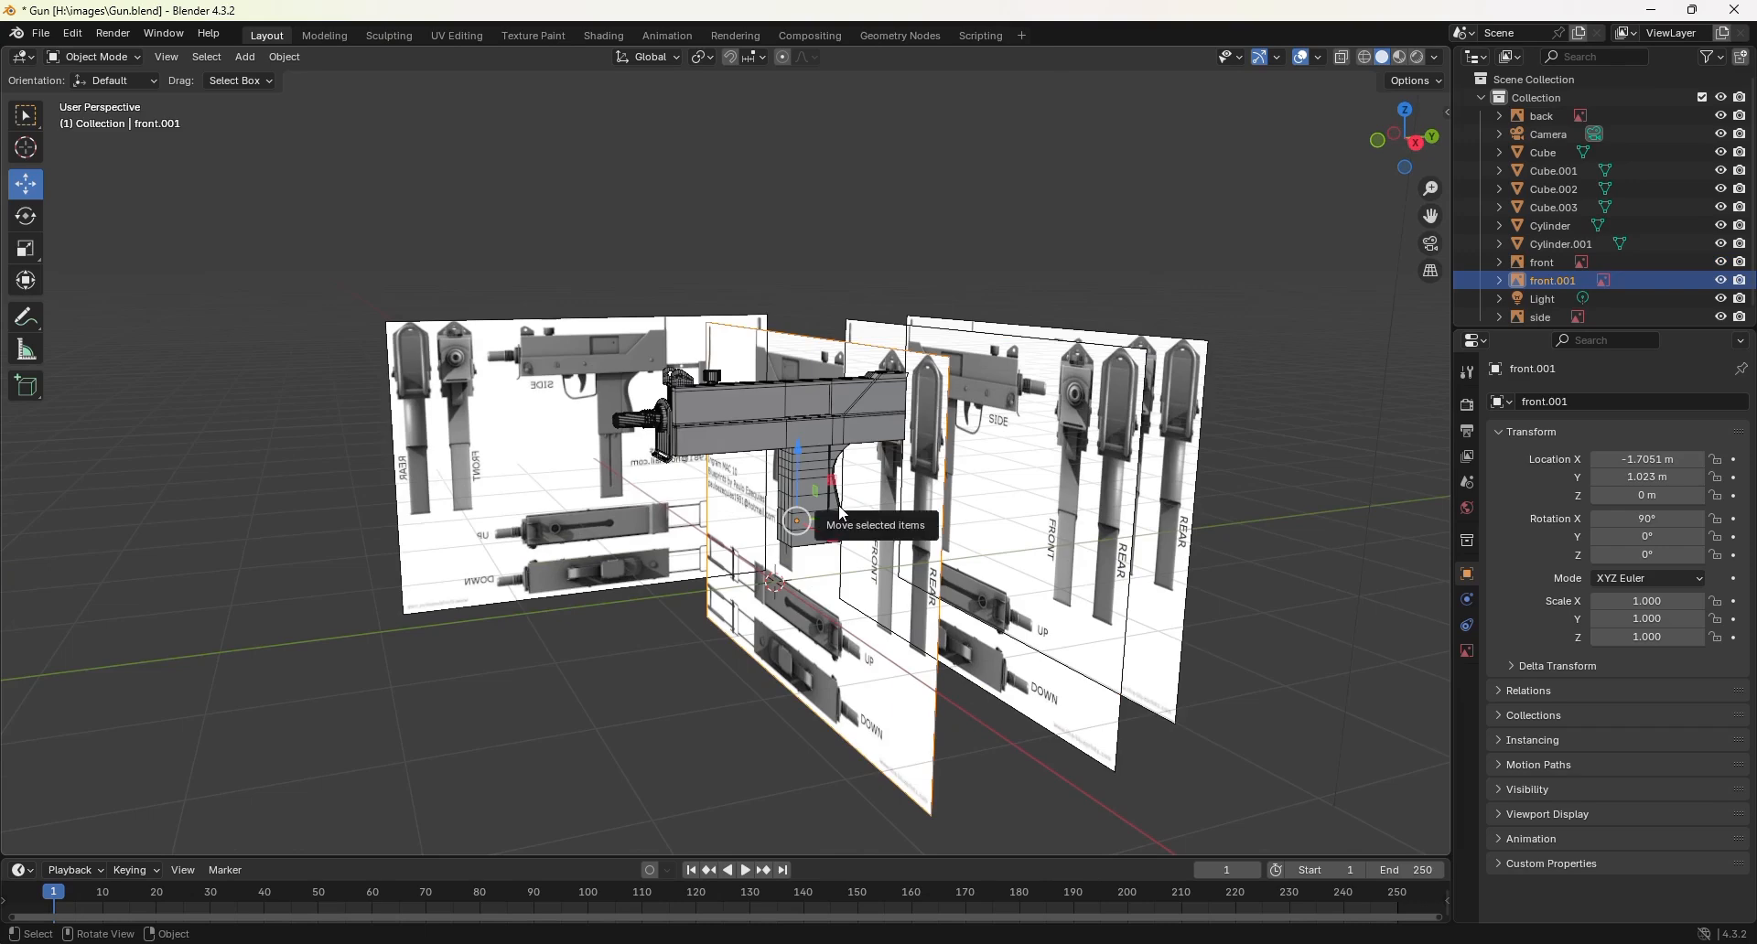
left_click(19, 221)
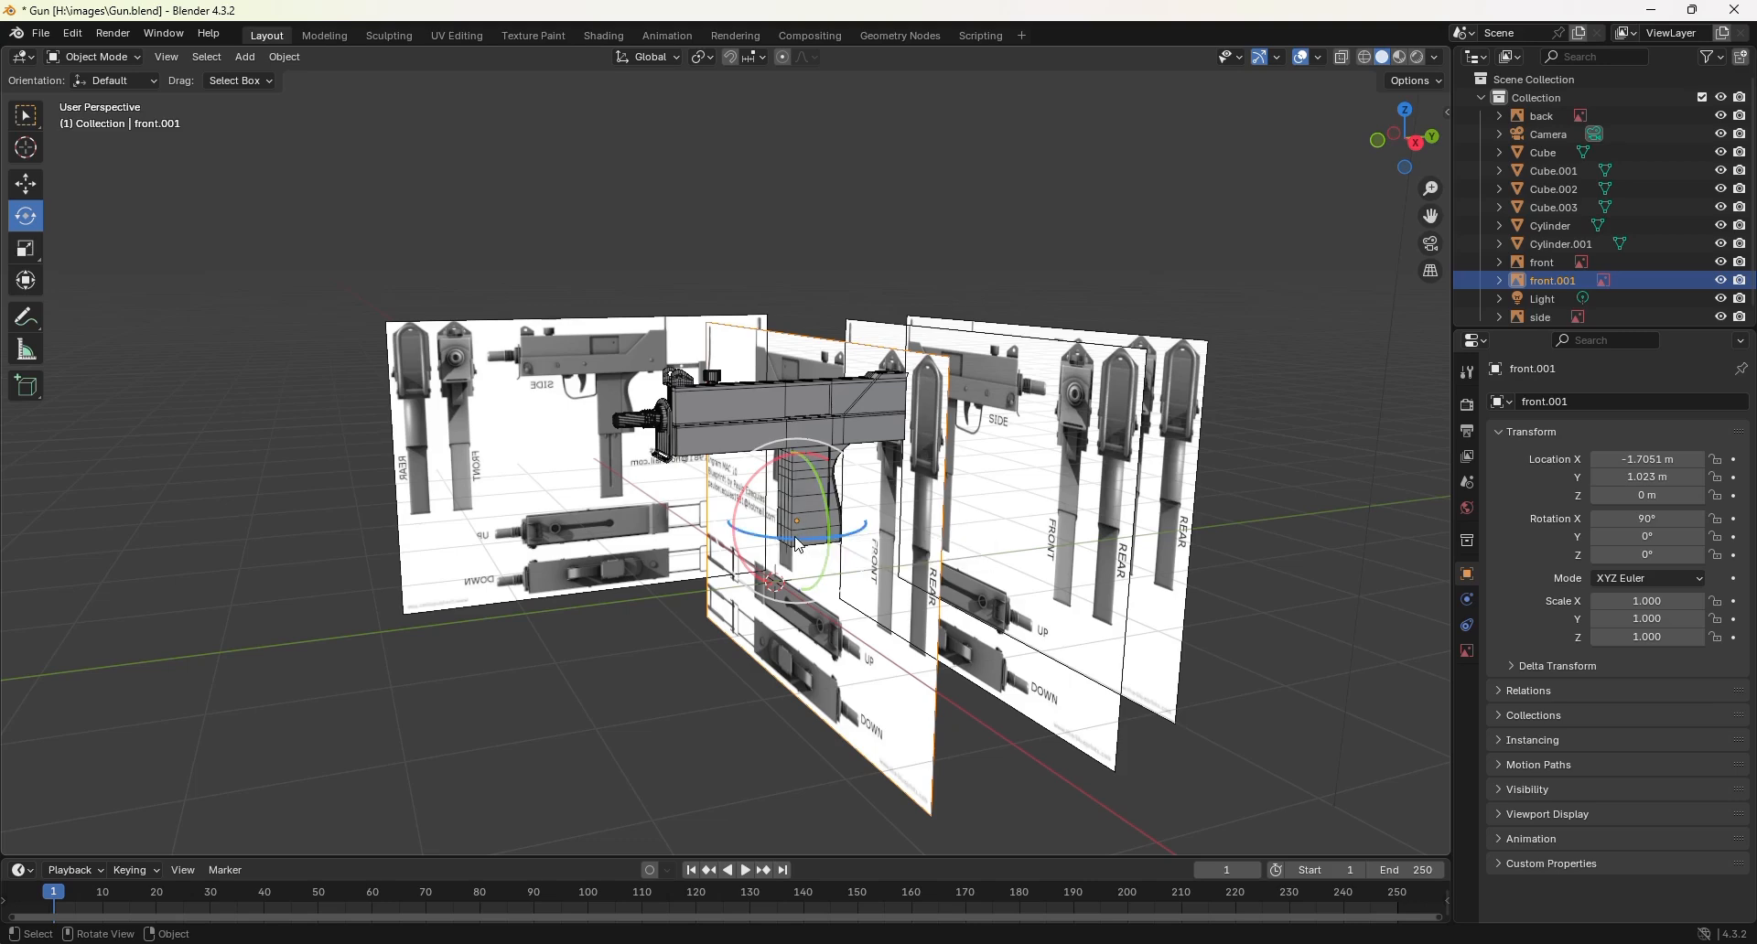
left_click_drag(800, 546, 752, 545)
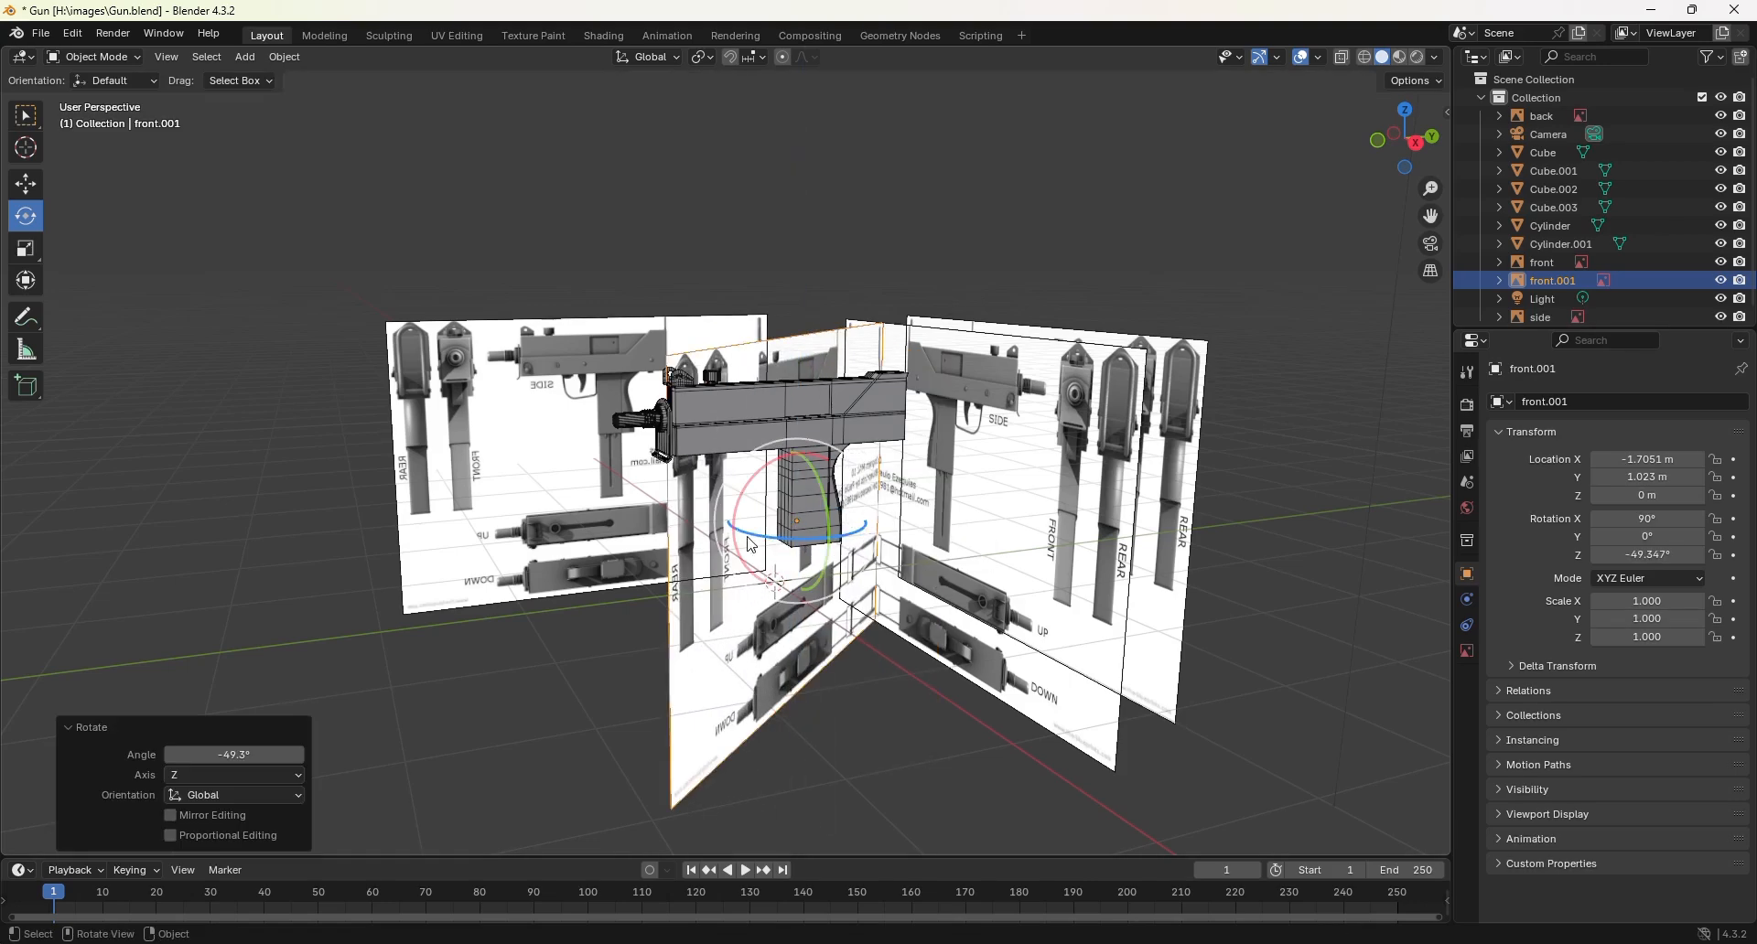
left_click(247, 762)
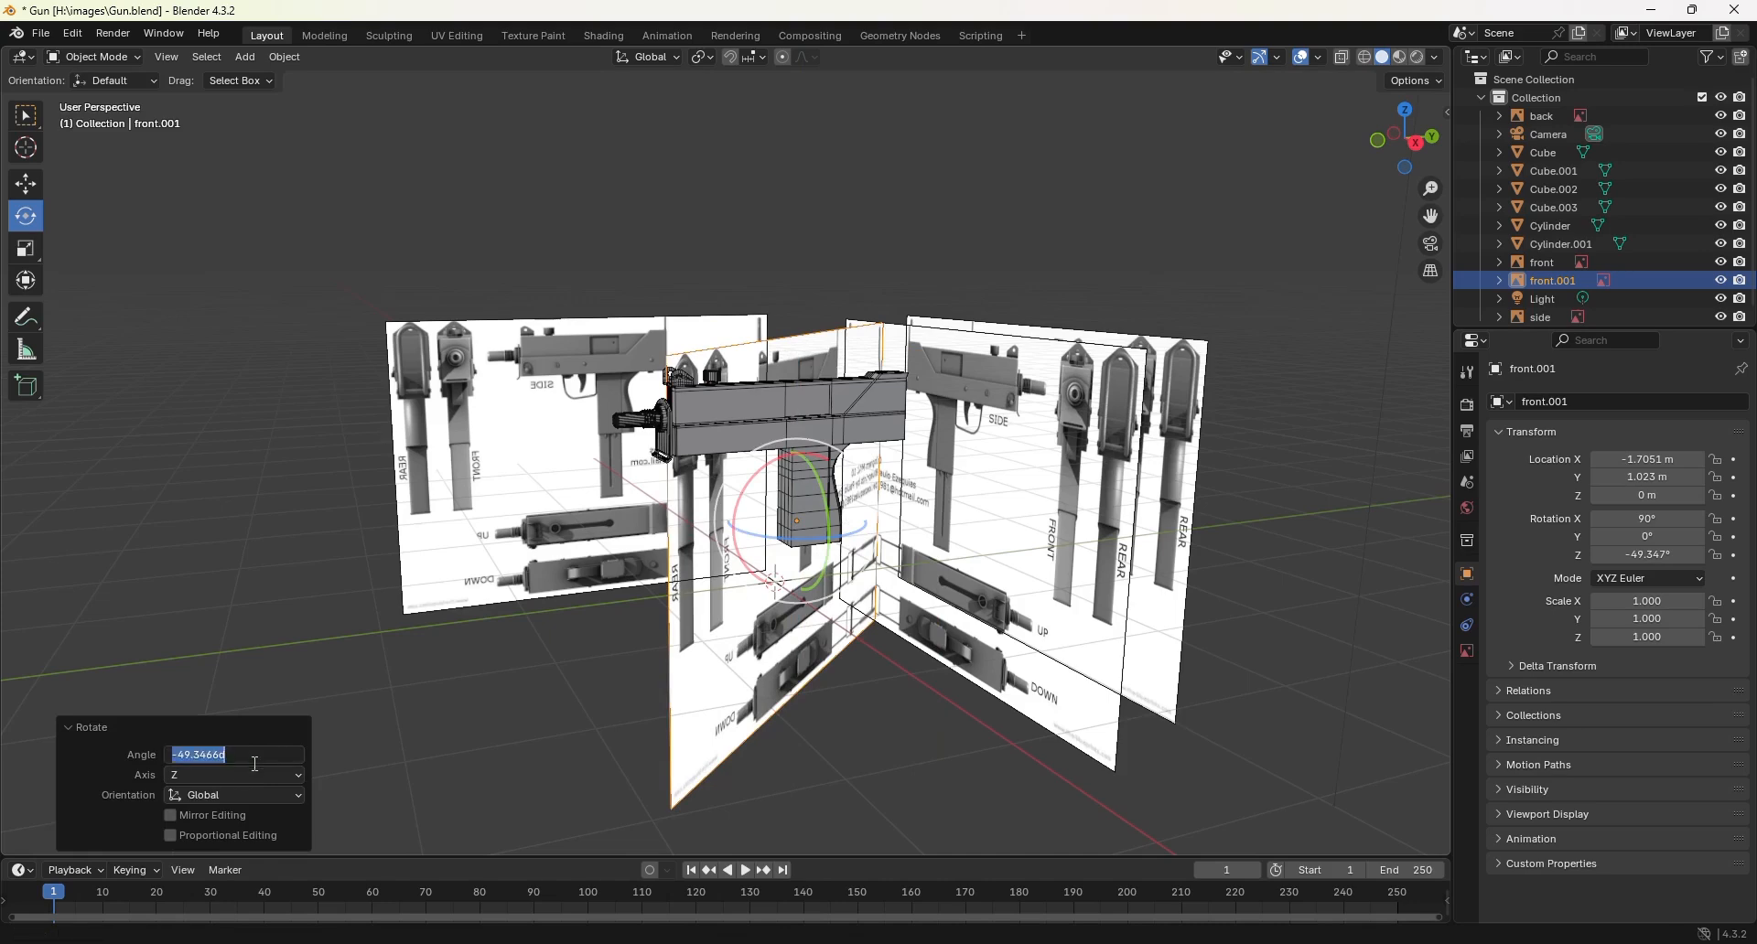
type("-90")
key("Return")
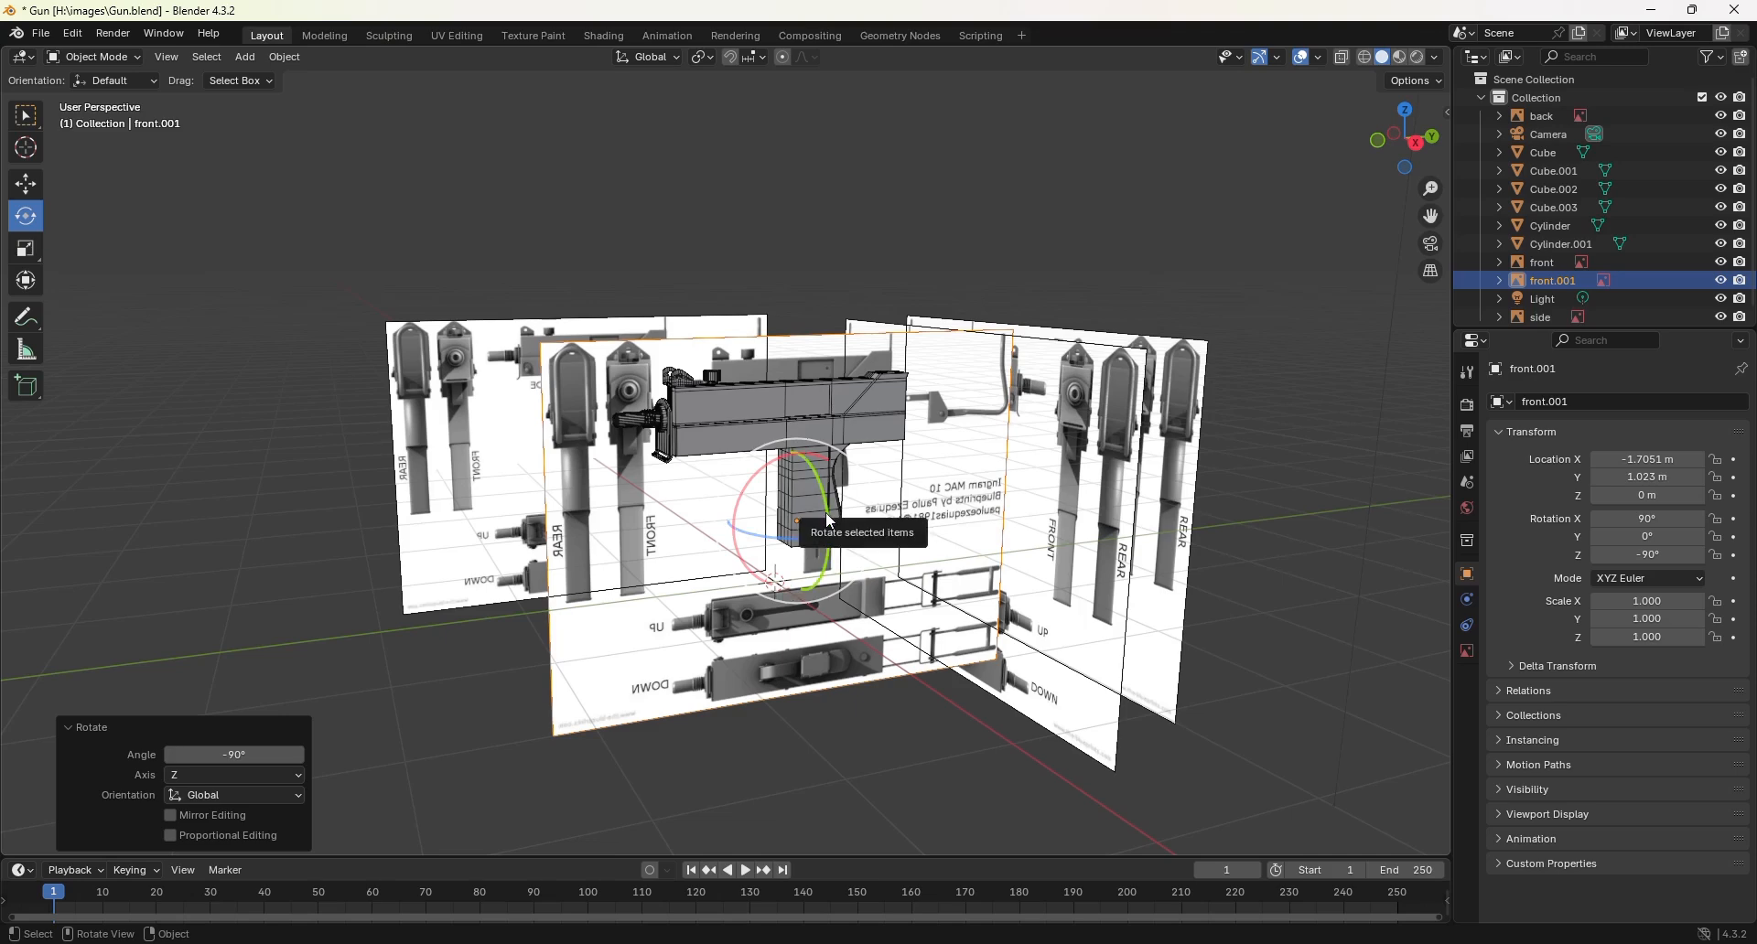
Step: Rotate the duplicated blueprint -90° about the global Y axis to lay it flat
left_click_drag(830, 522, 554, 564)
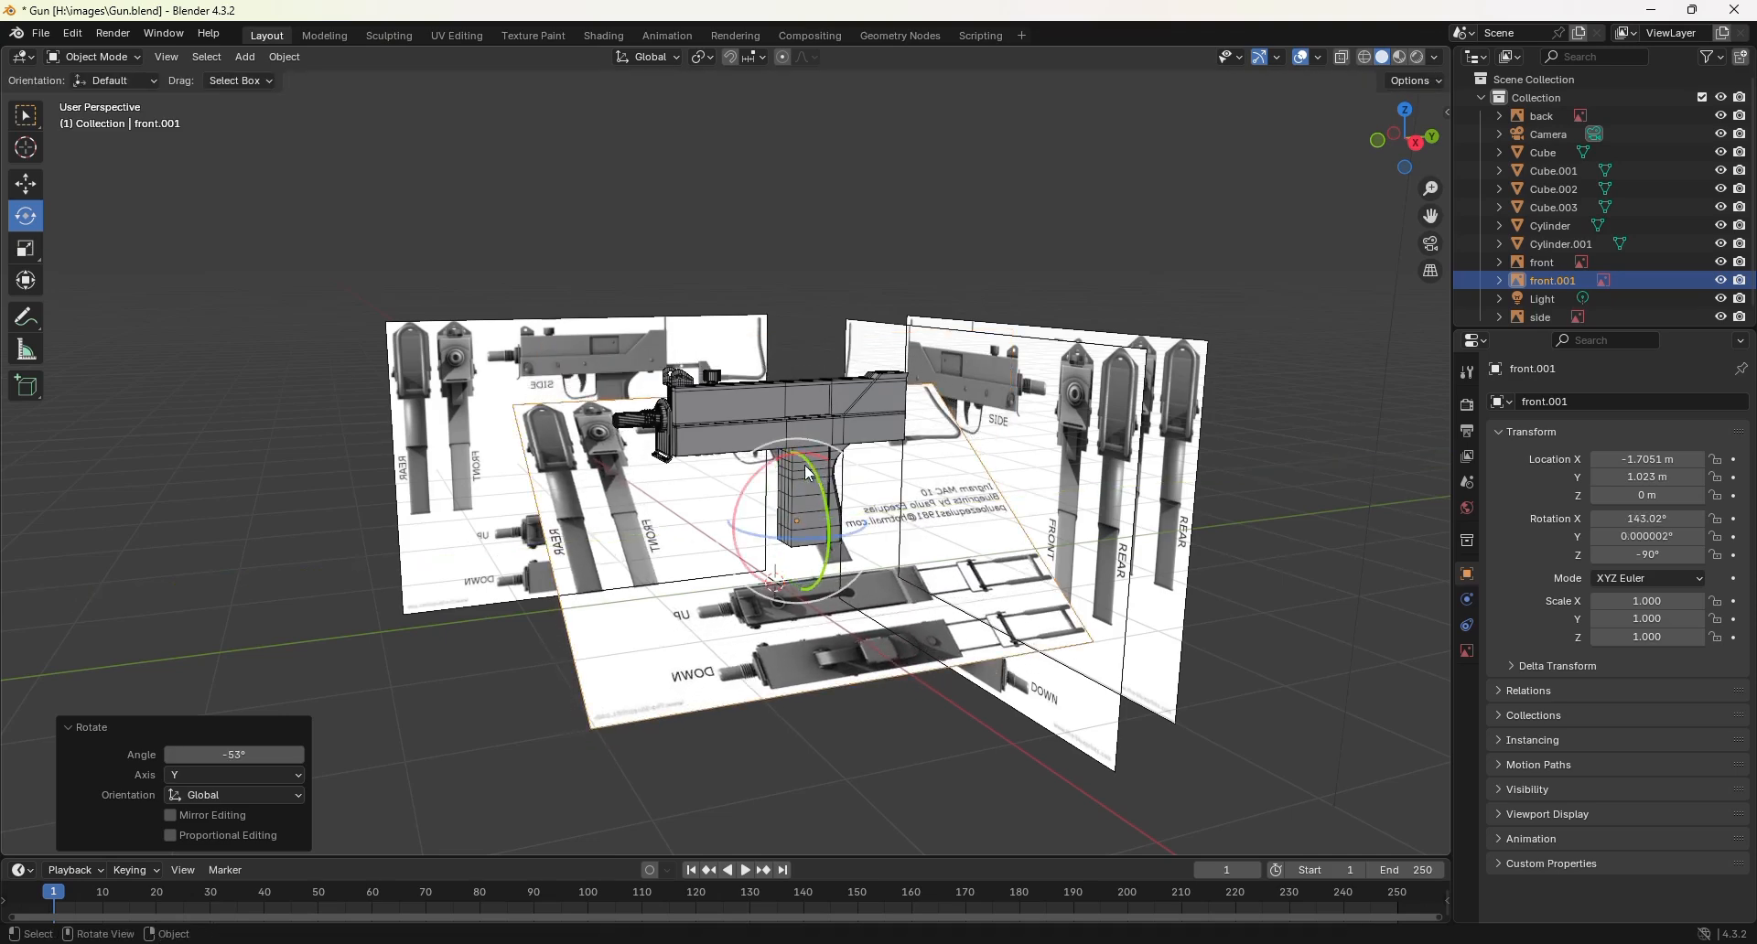
left_click(302, 756)
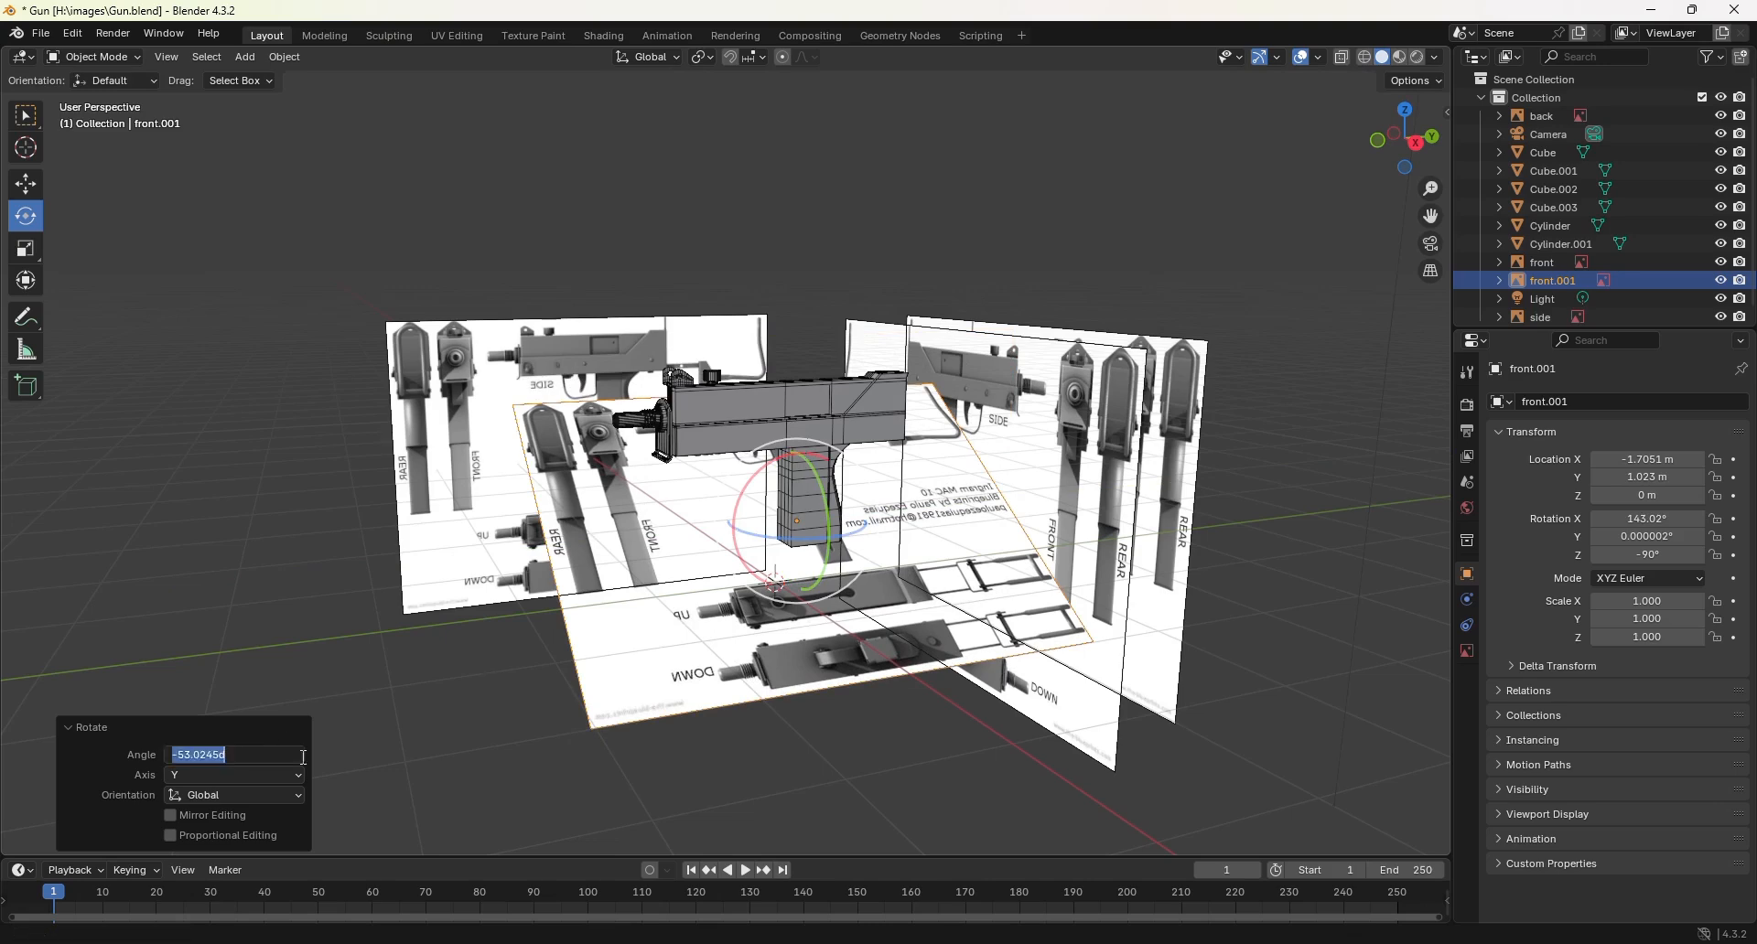
key("BackSpace")
type("-90")
key("Return")
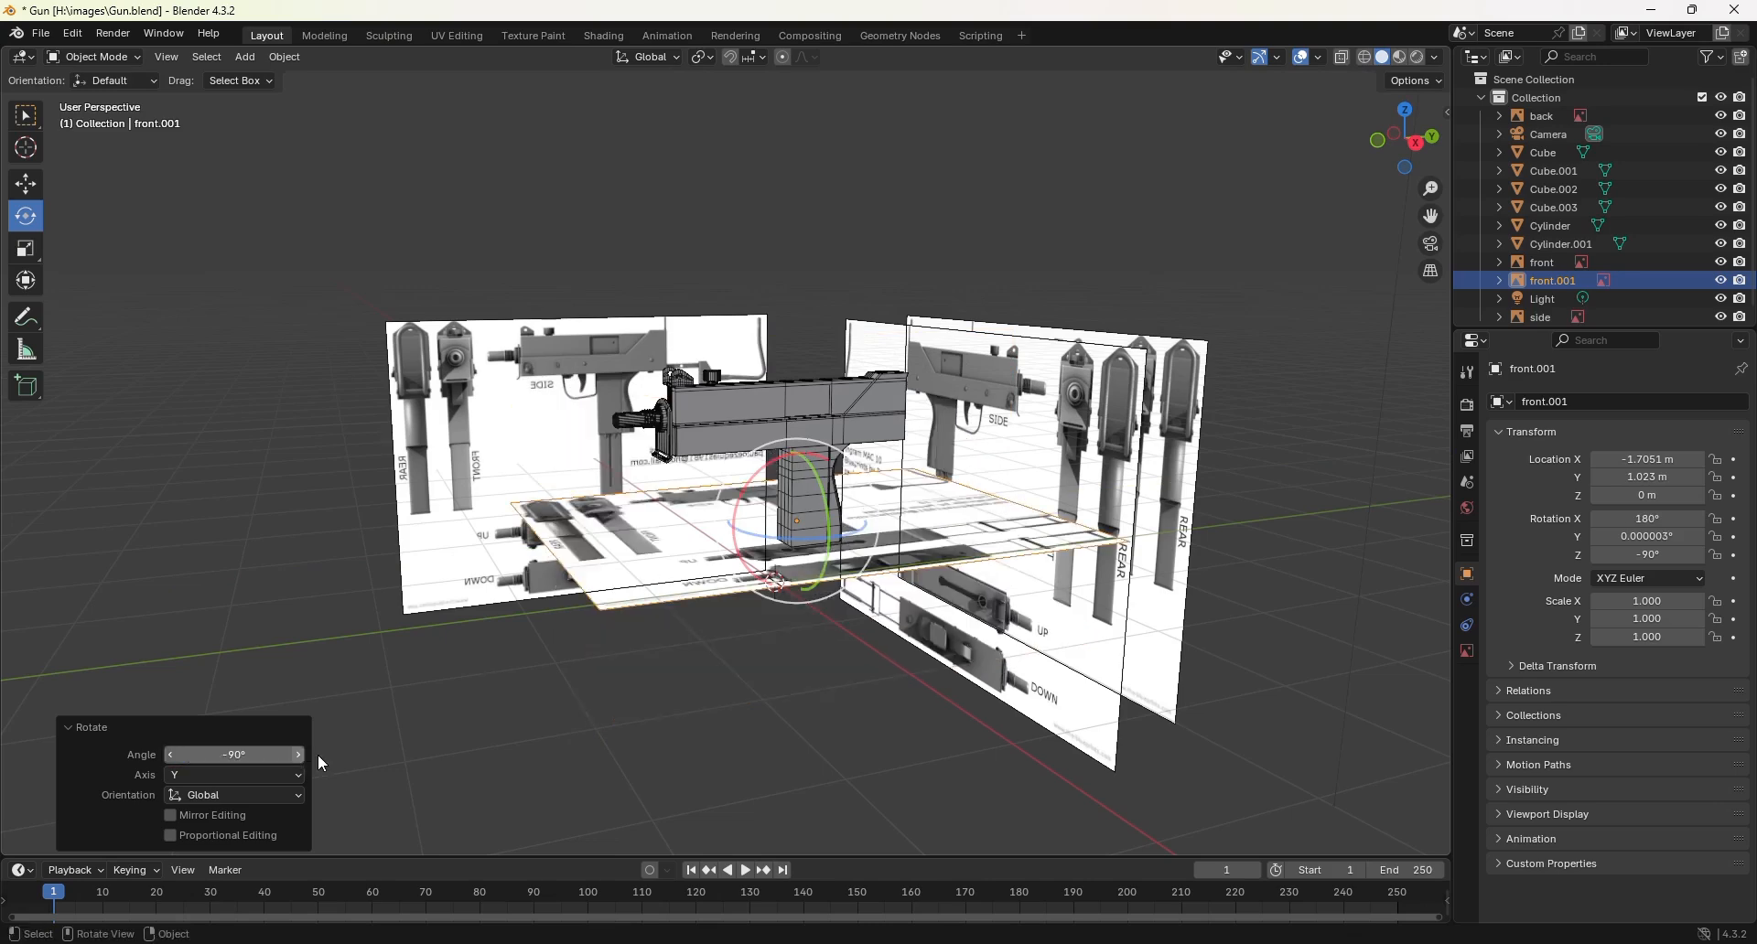
Step: Move the flat blueprint about -2.3622 m in Z, -1.0106 m in Y and 0.153 m in X, aligning its DOWN view with the gun
left_click(25, 184)
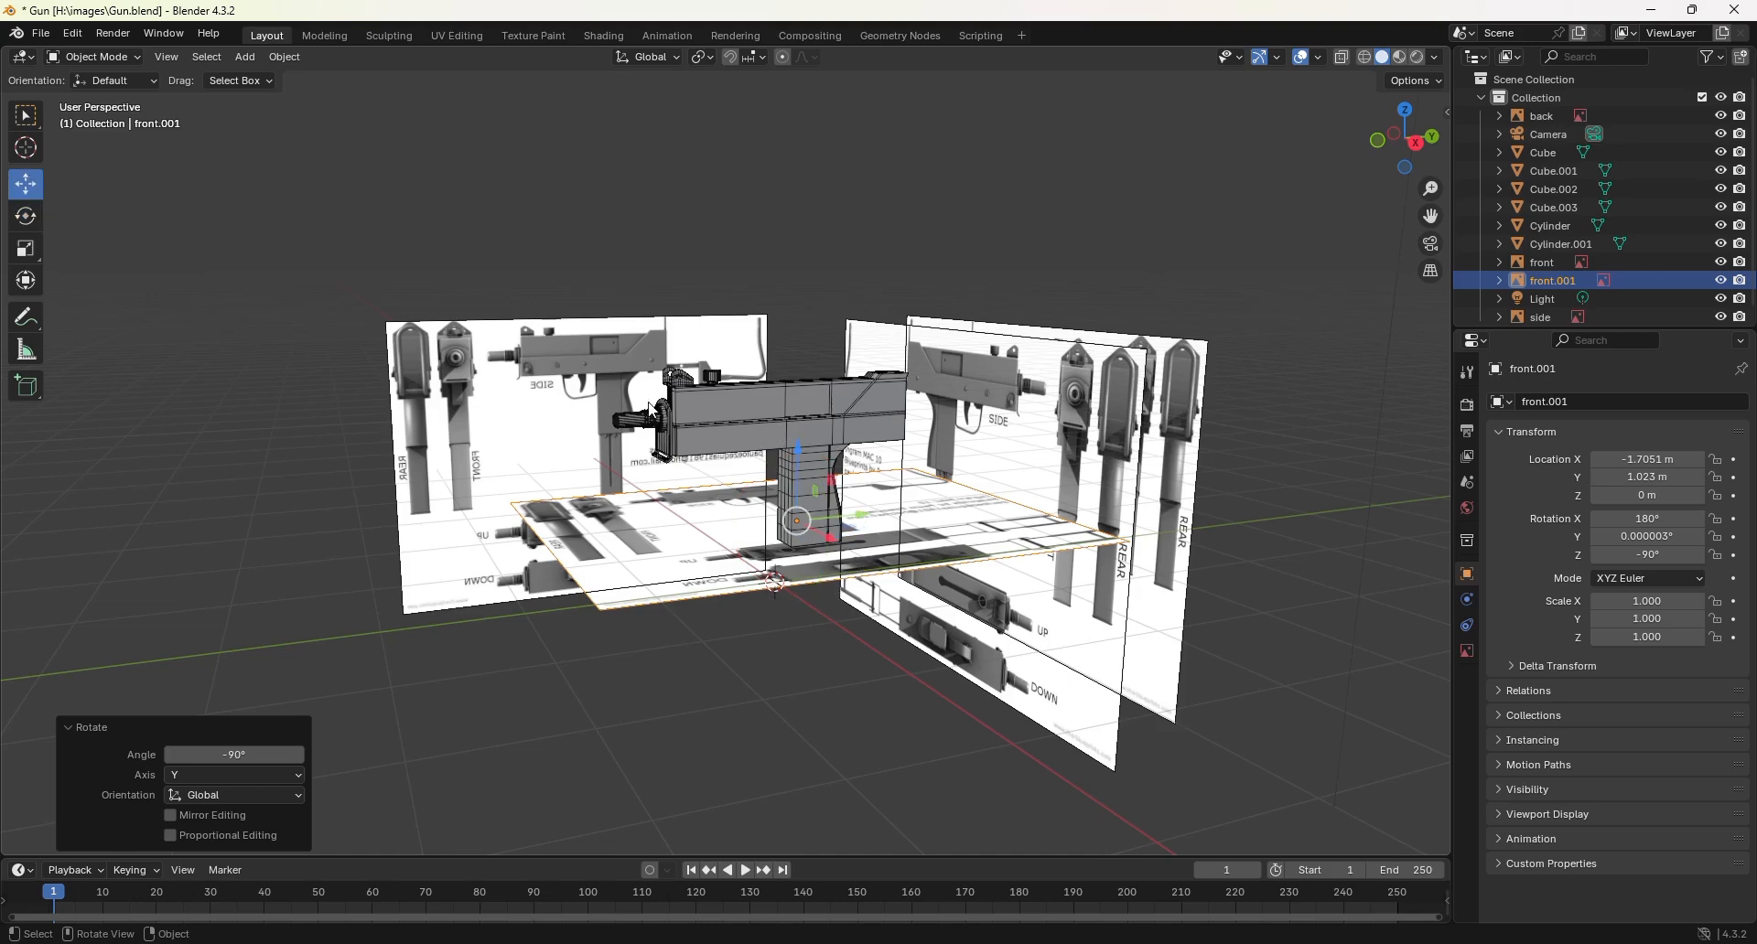
left_click_drag(801, 464, 792, 684)
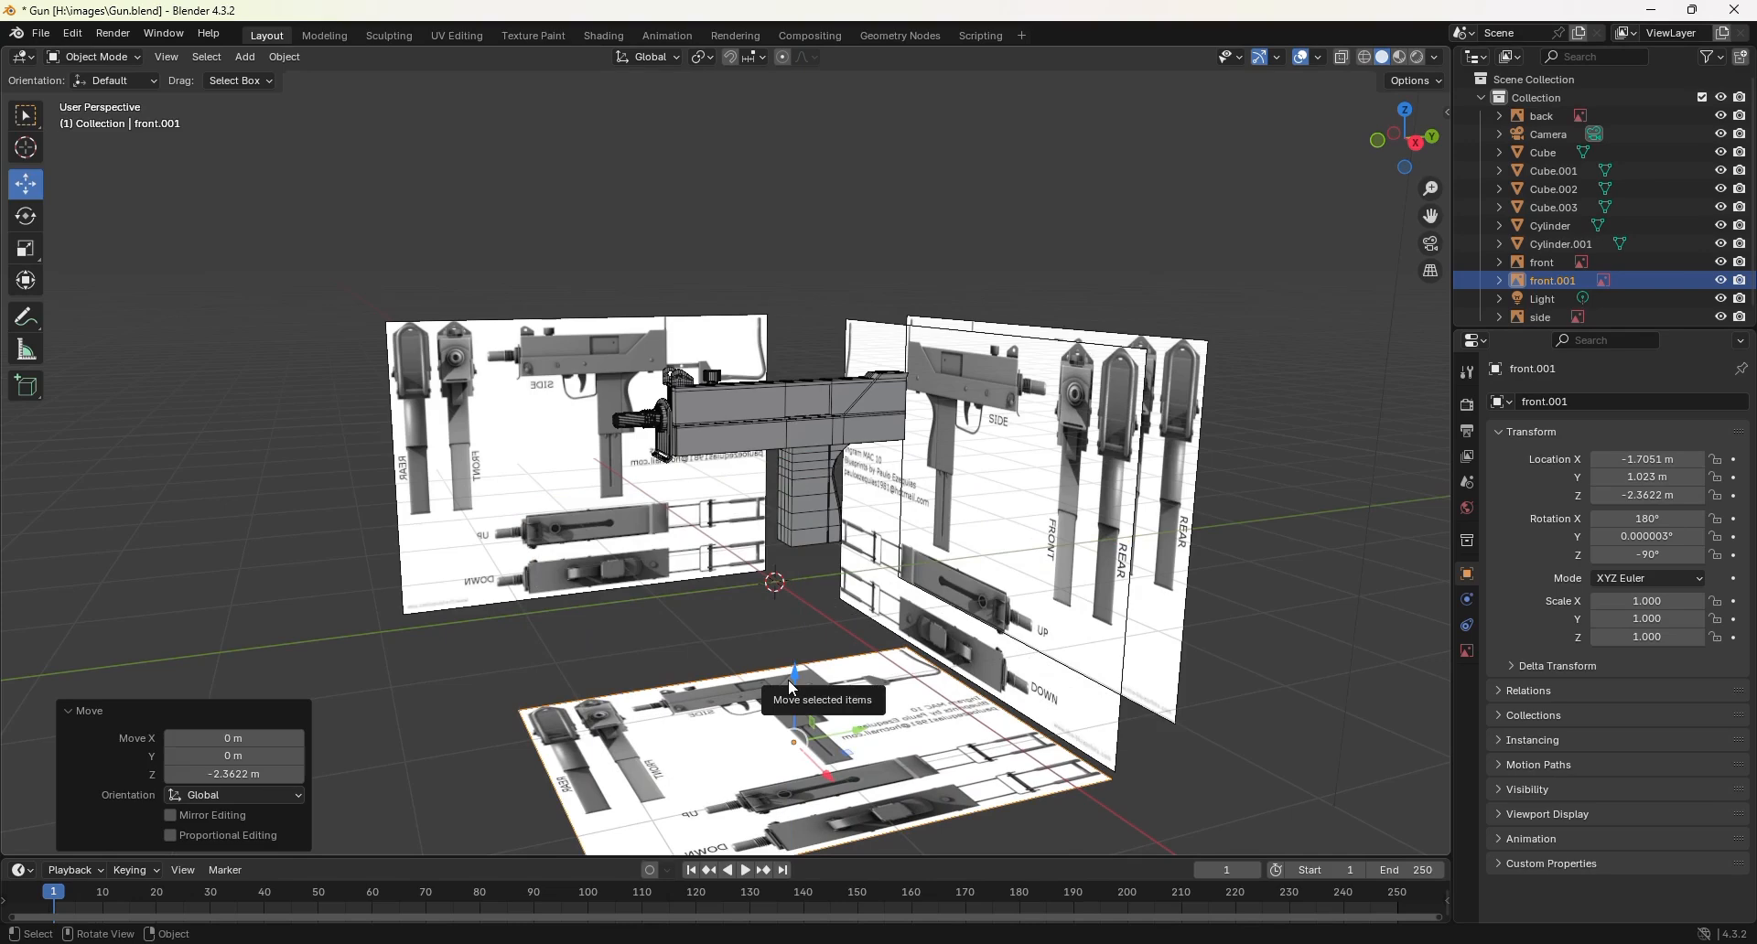
key("KP_7")
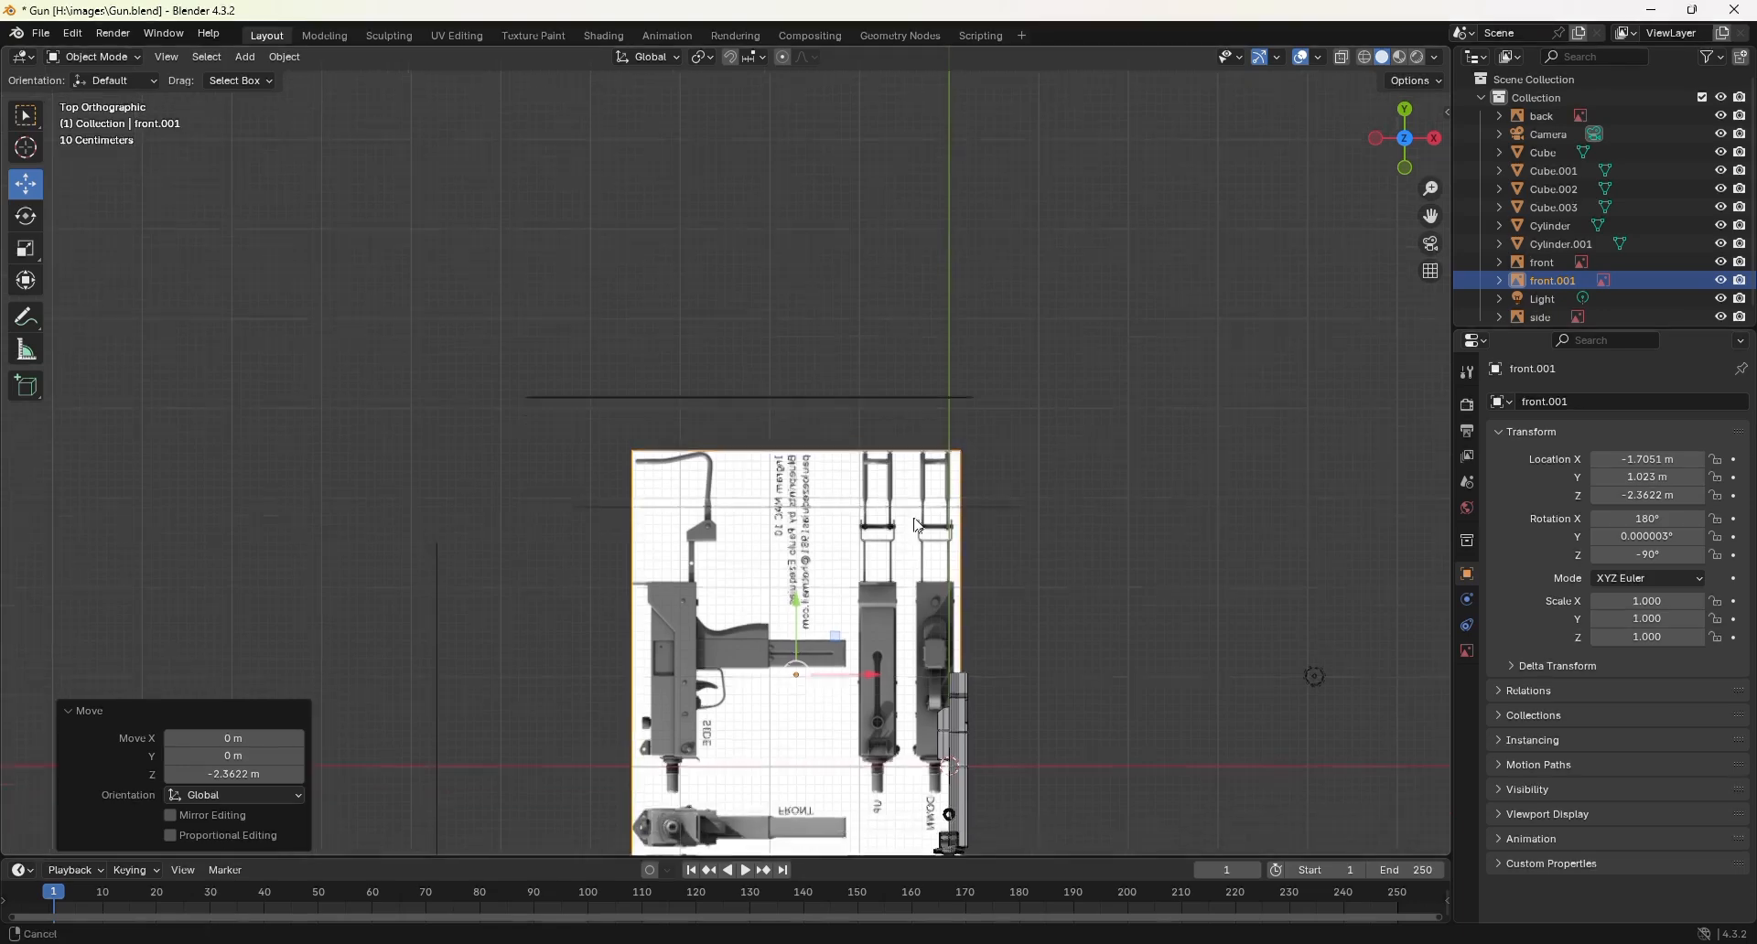
middle_click_drag(920, 526, 911, 399, "shift")
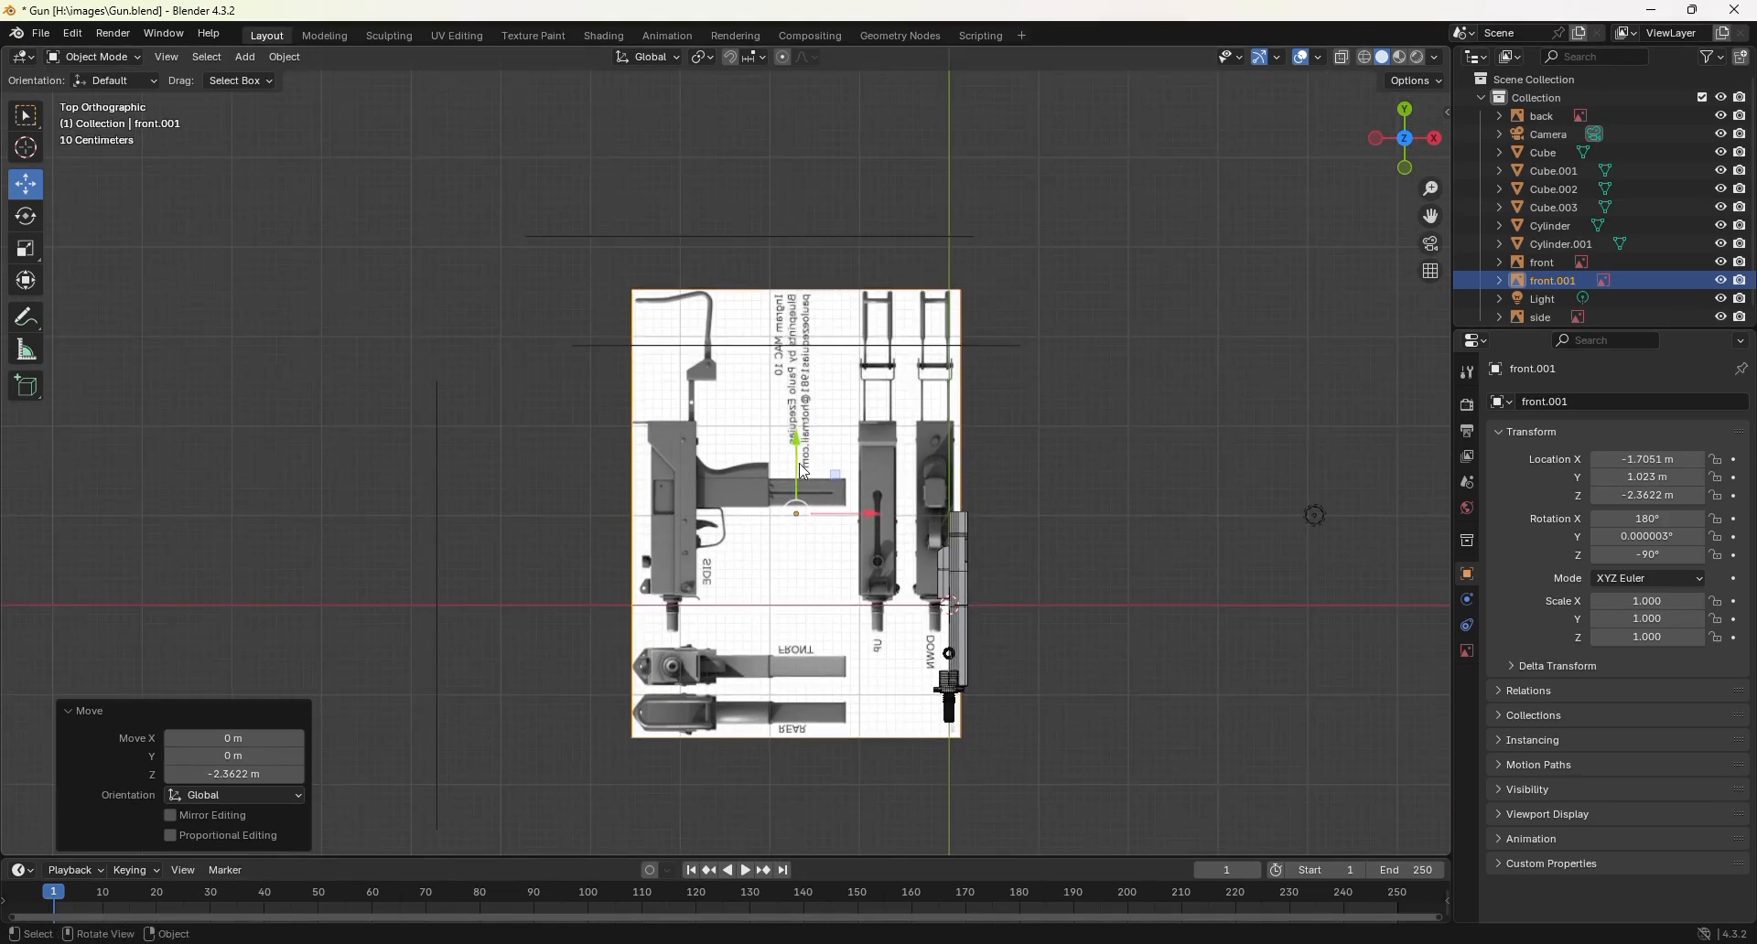
left_click_drag(801, 460, 797, 547)
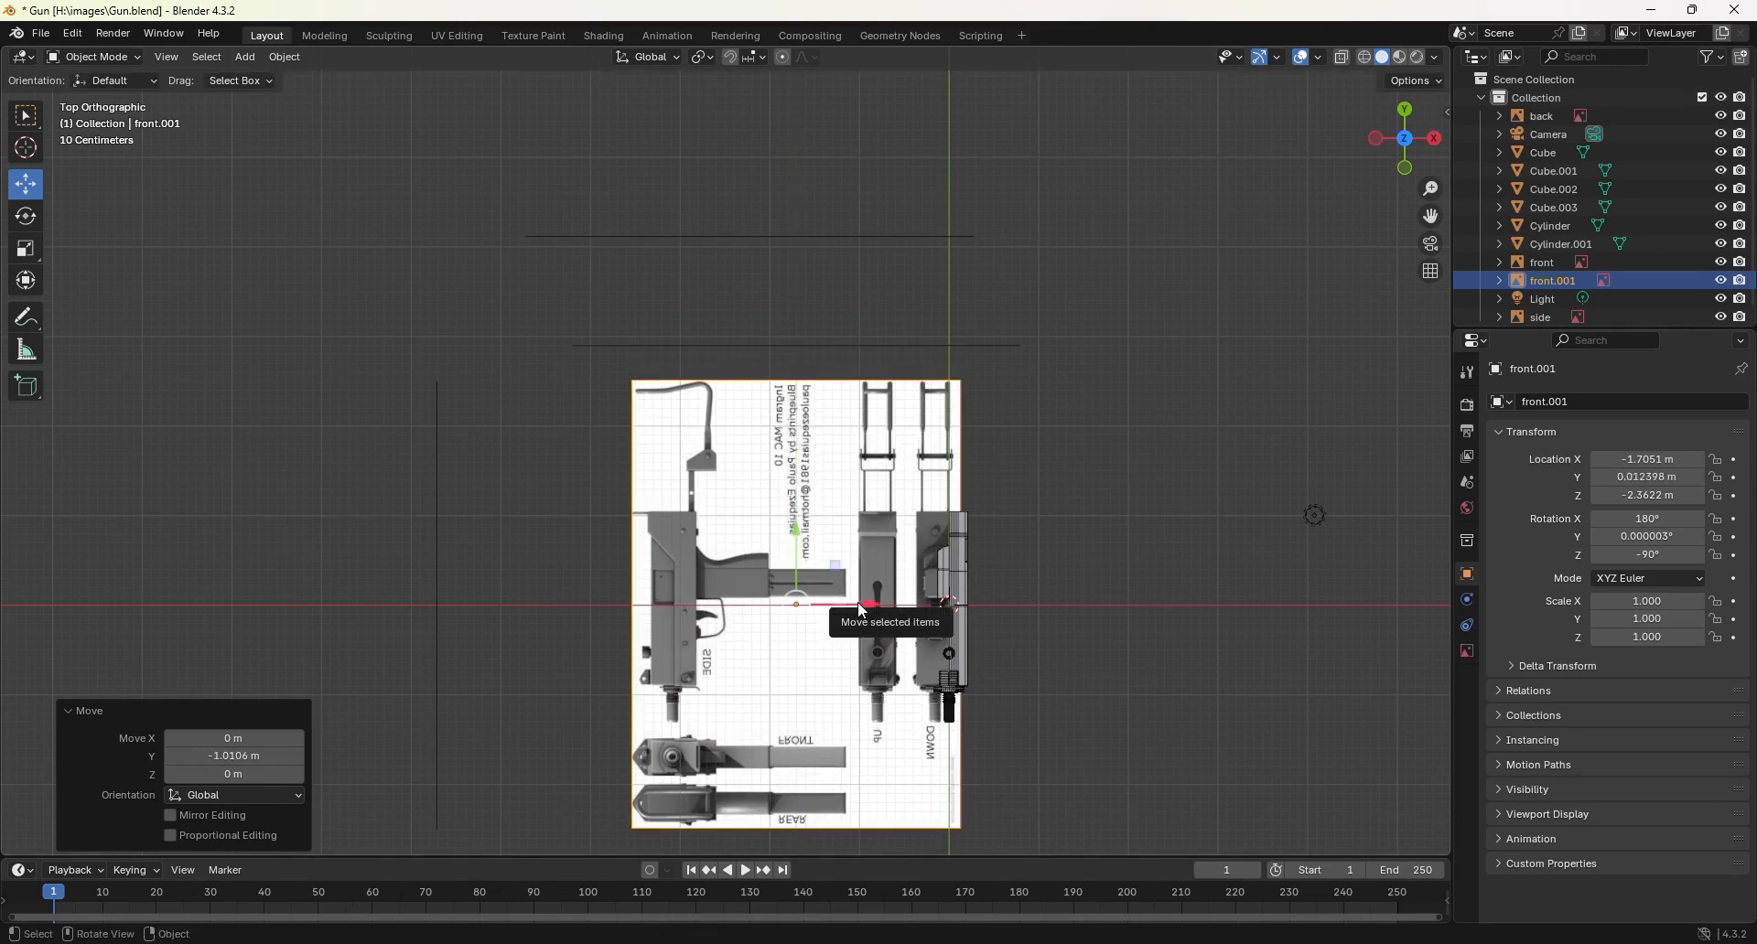
left_click_drag(859, 601, 879, 611)
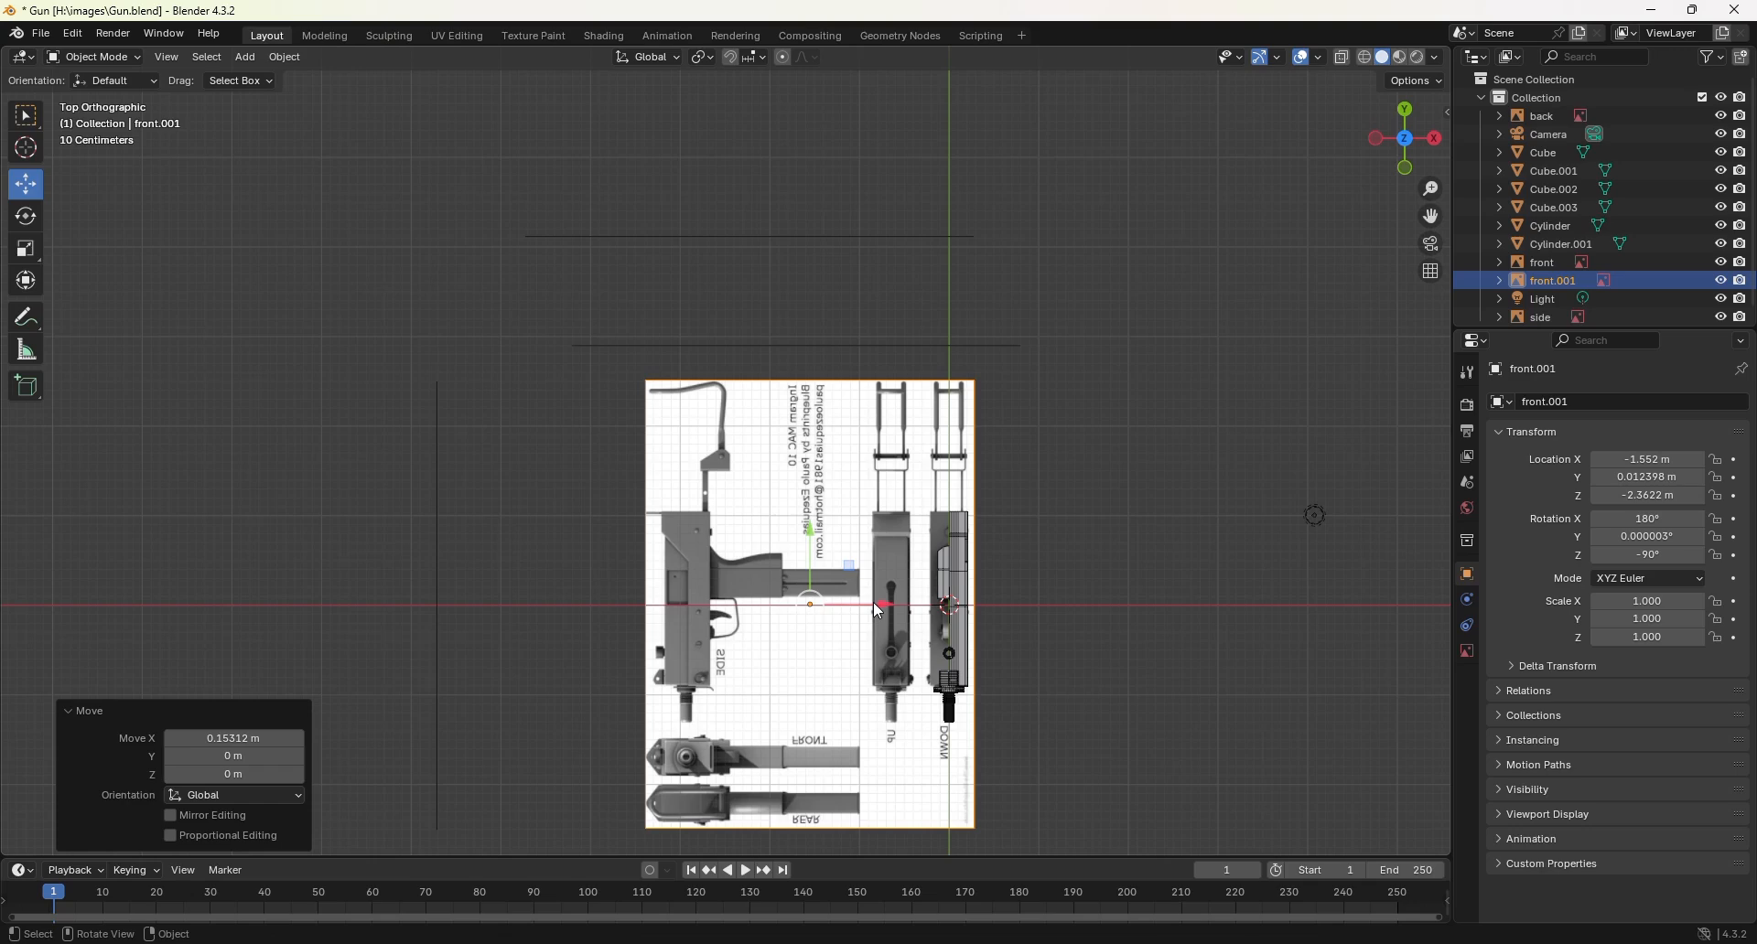
Step: Switch to wireframe shading in top view and check the flat blueprint's DOWN view against the gun model
scroll(876, 606, "up", 2)
middle_click_drag(970, 612, 778, 324, "shift")
scroll(777, 328, "up", 2)
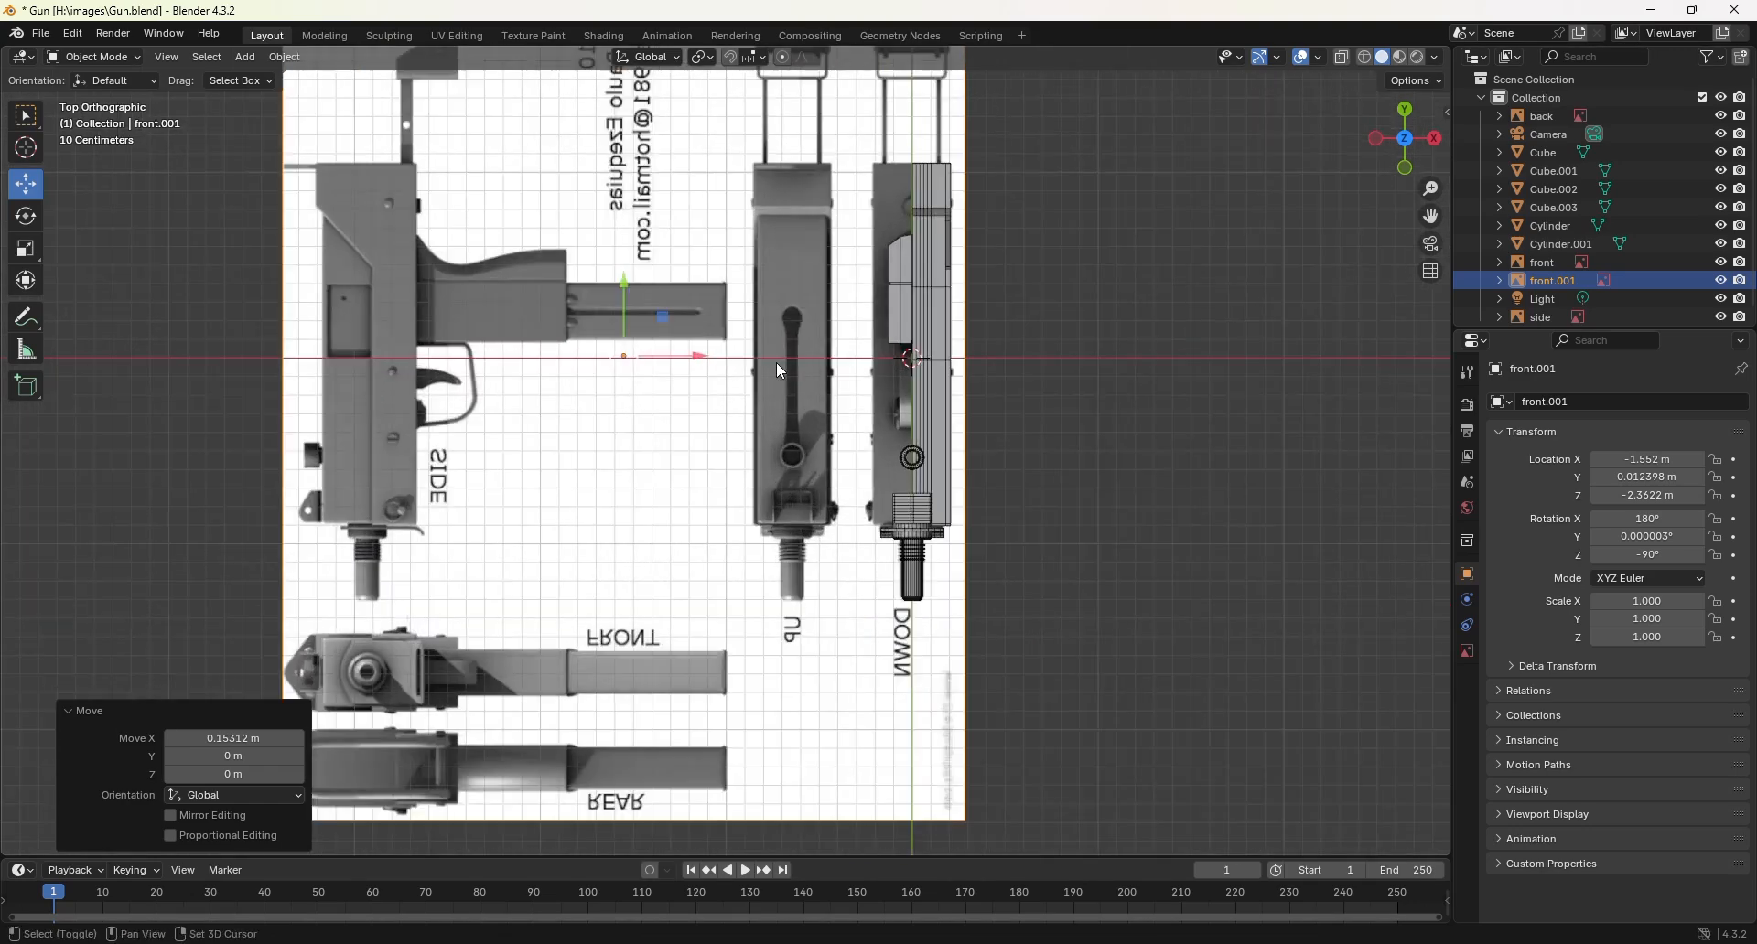
middle_click_drag(774, 394, 753, 492, "shift")
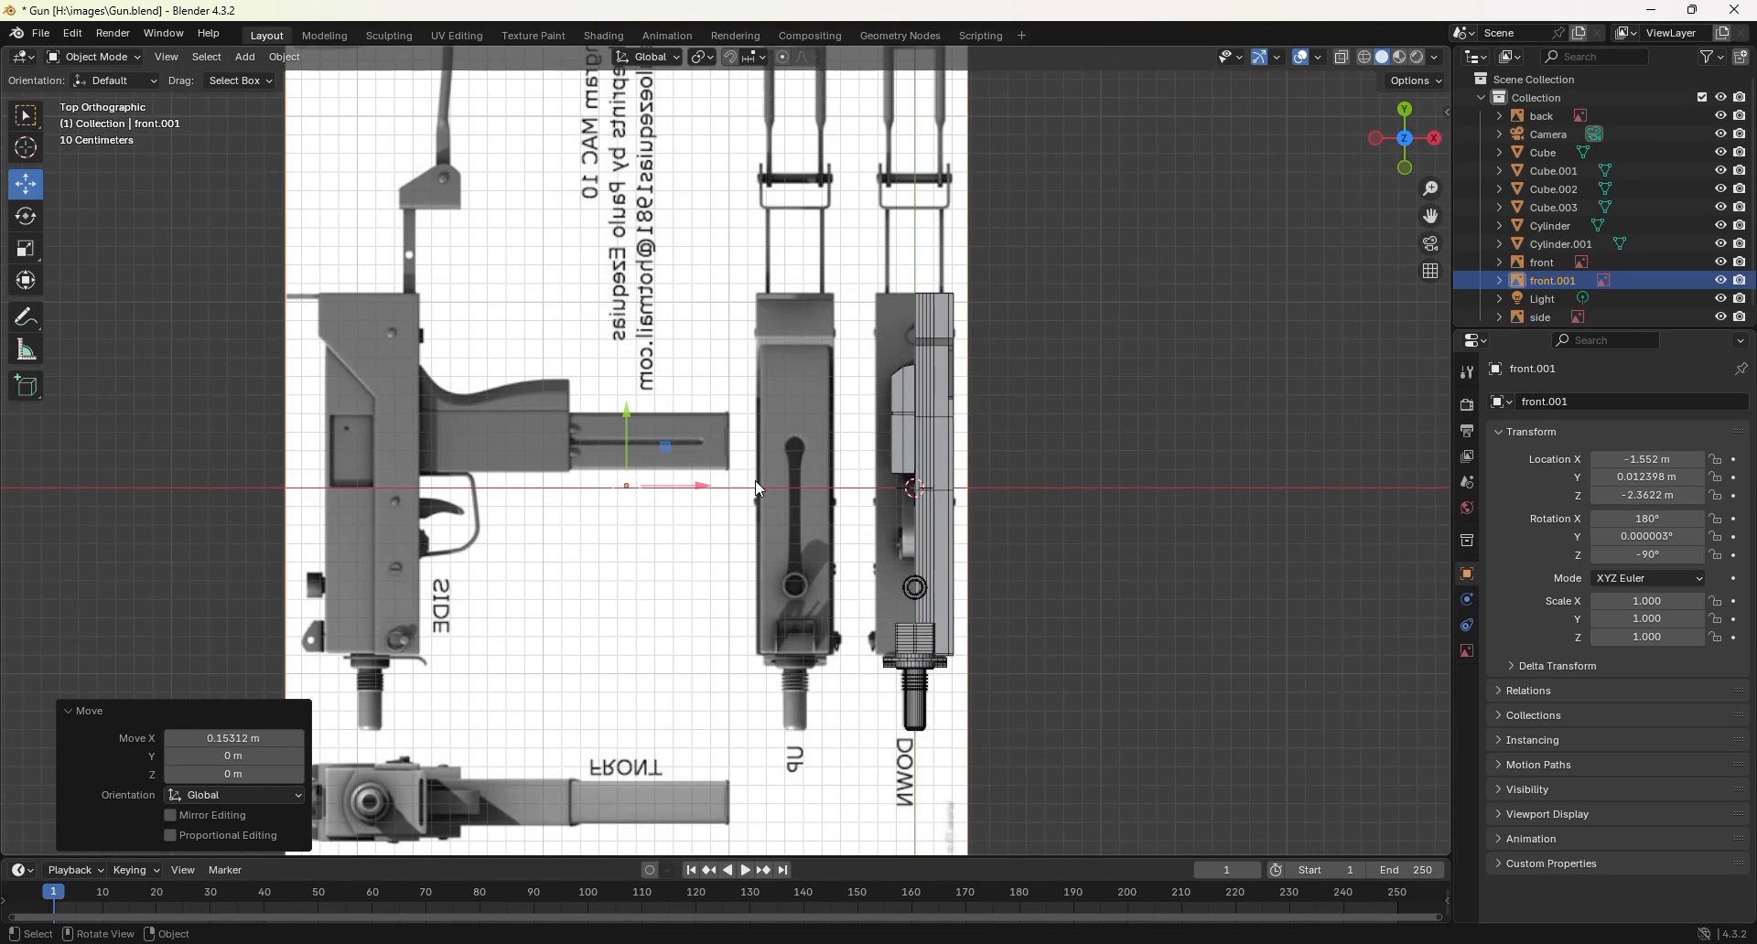
key("z")
left_click(688, 483)
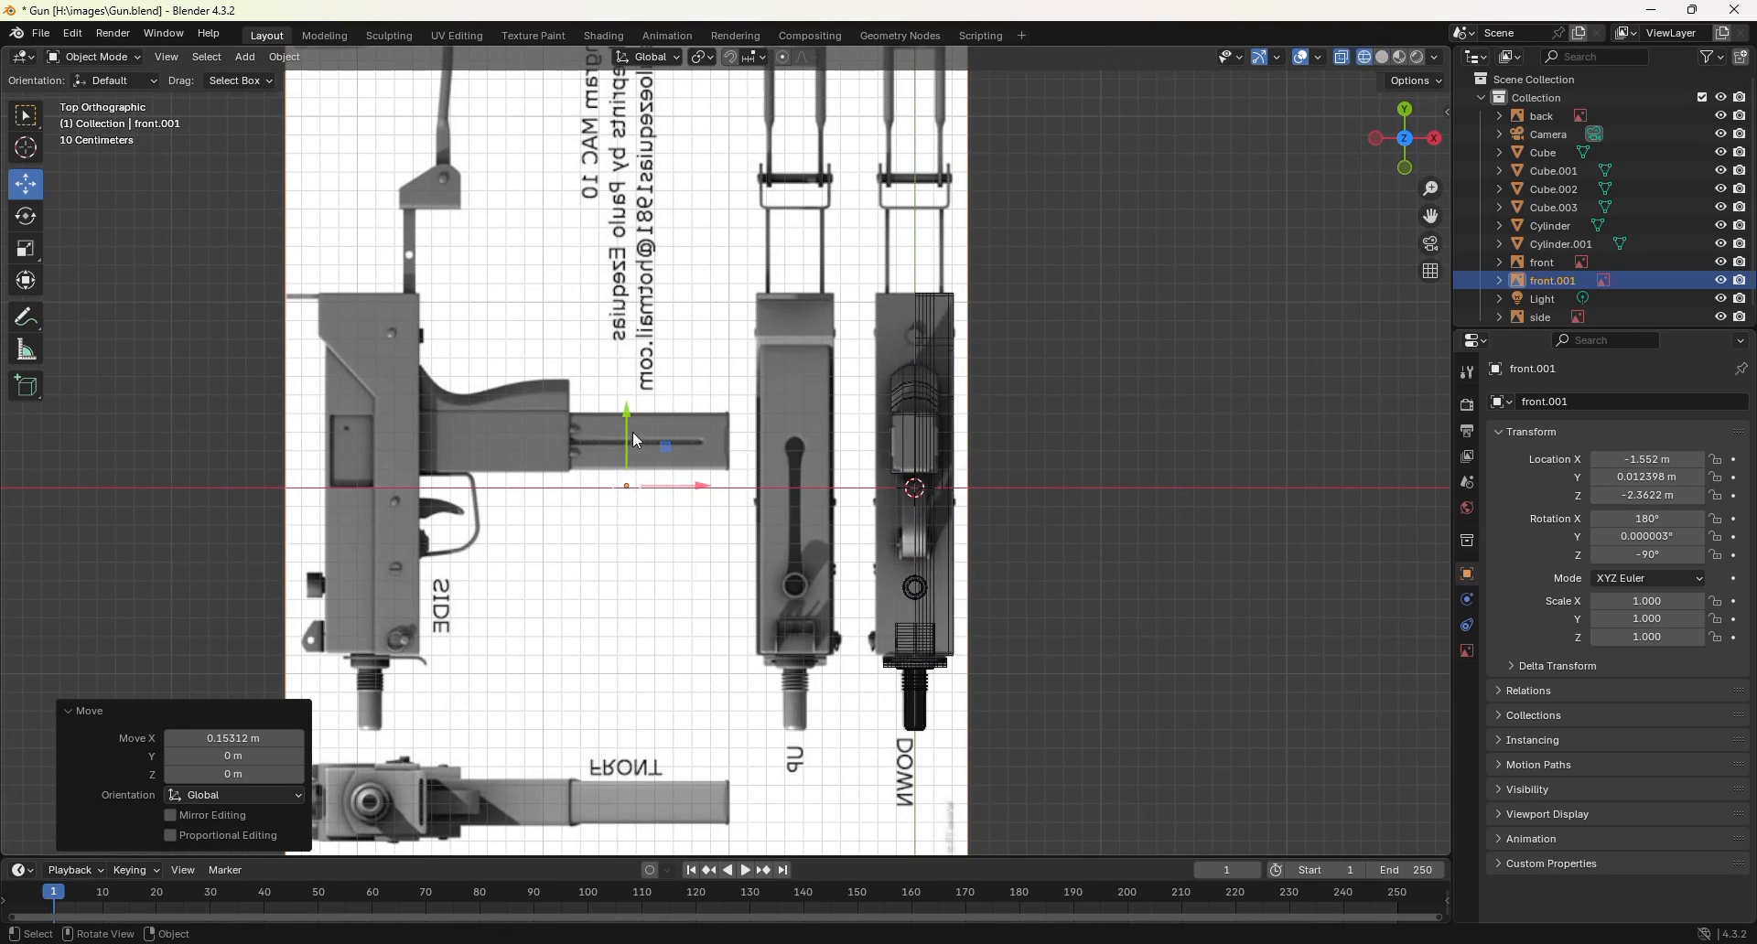
left_click_drag(630, 428, 629, 425)
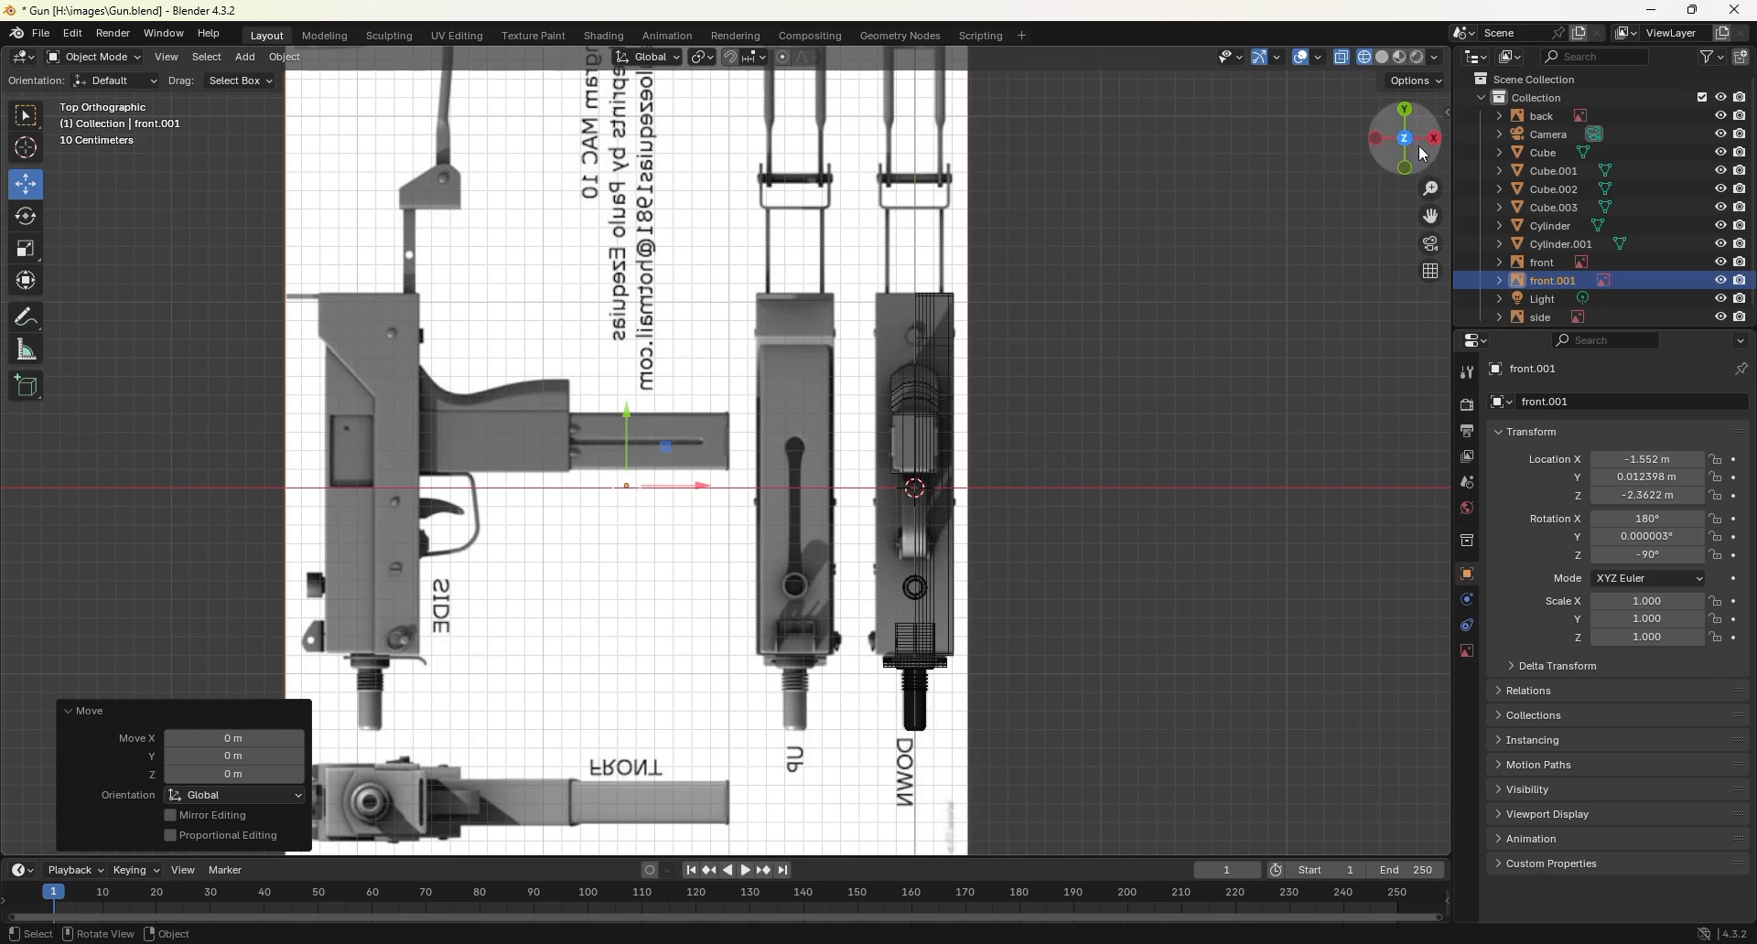
Step: Lock the flat blueprint's location and rotation on all X, Y and Z axes
key("n")
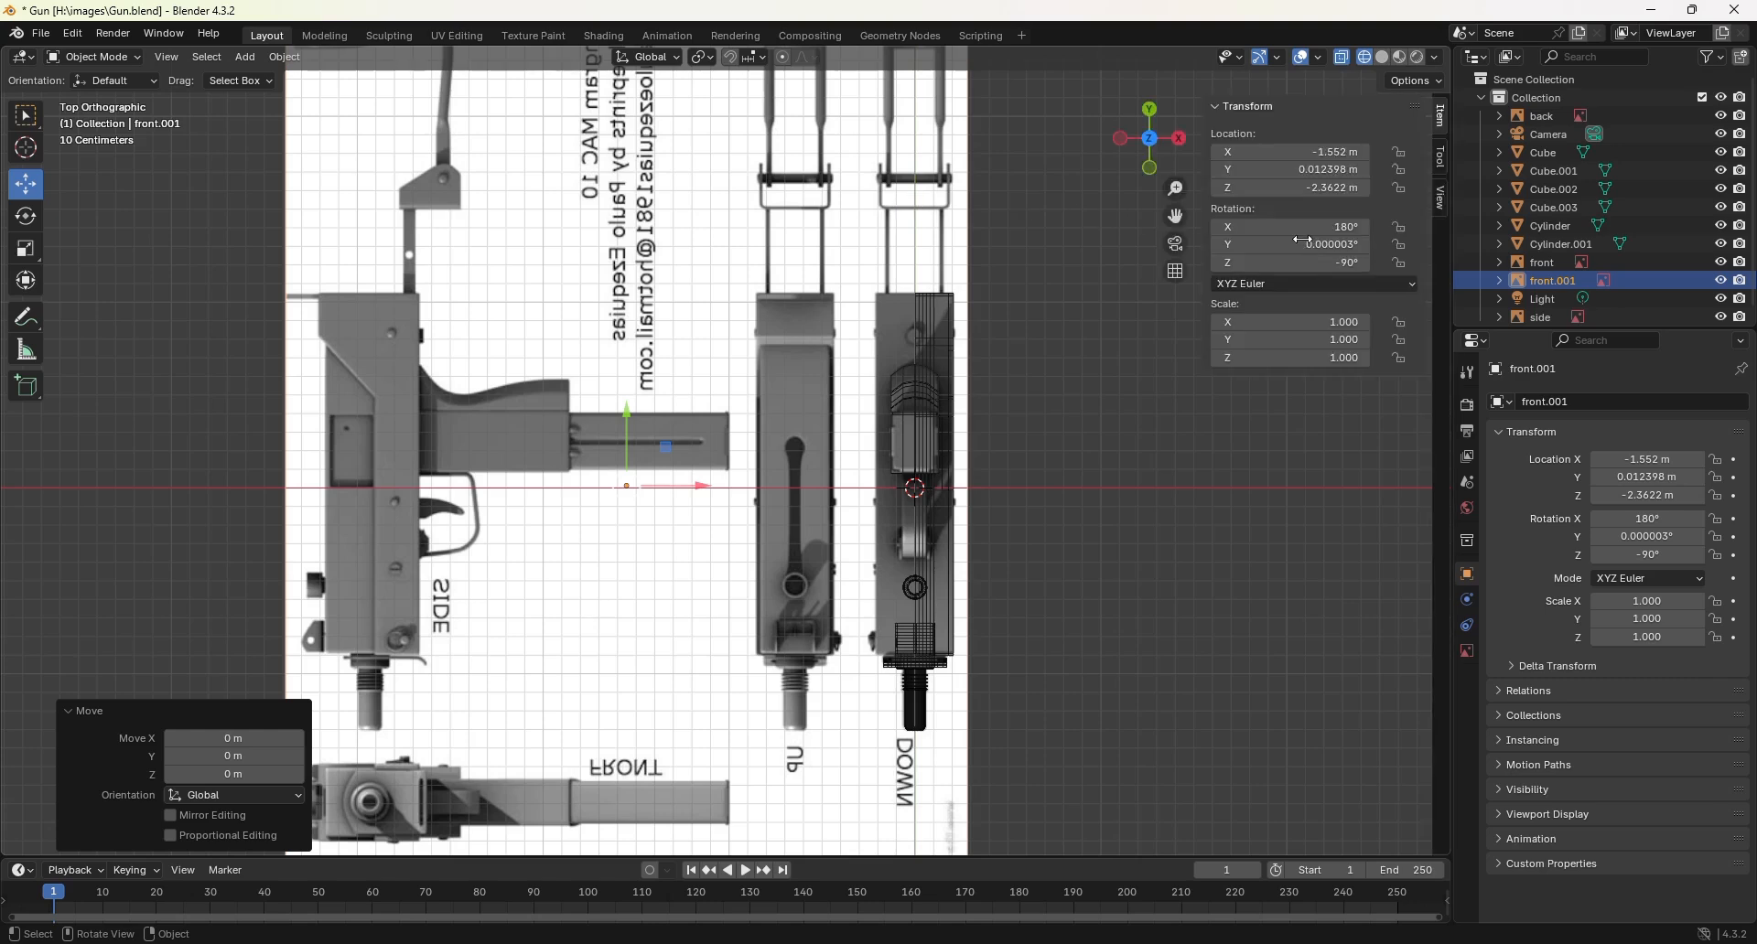
left_click(1401, 152)
left_click(1401, 170)
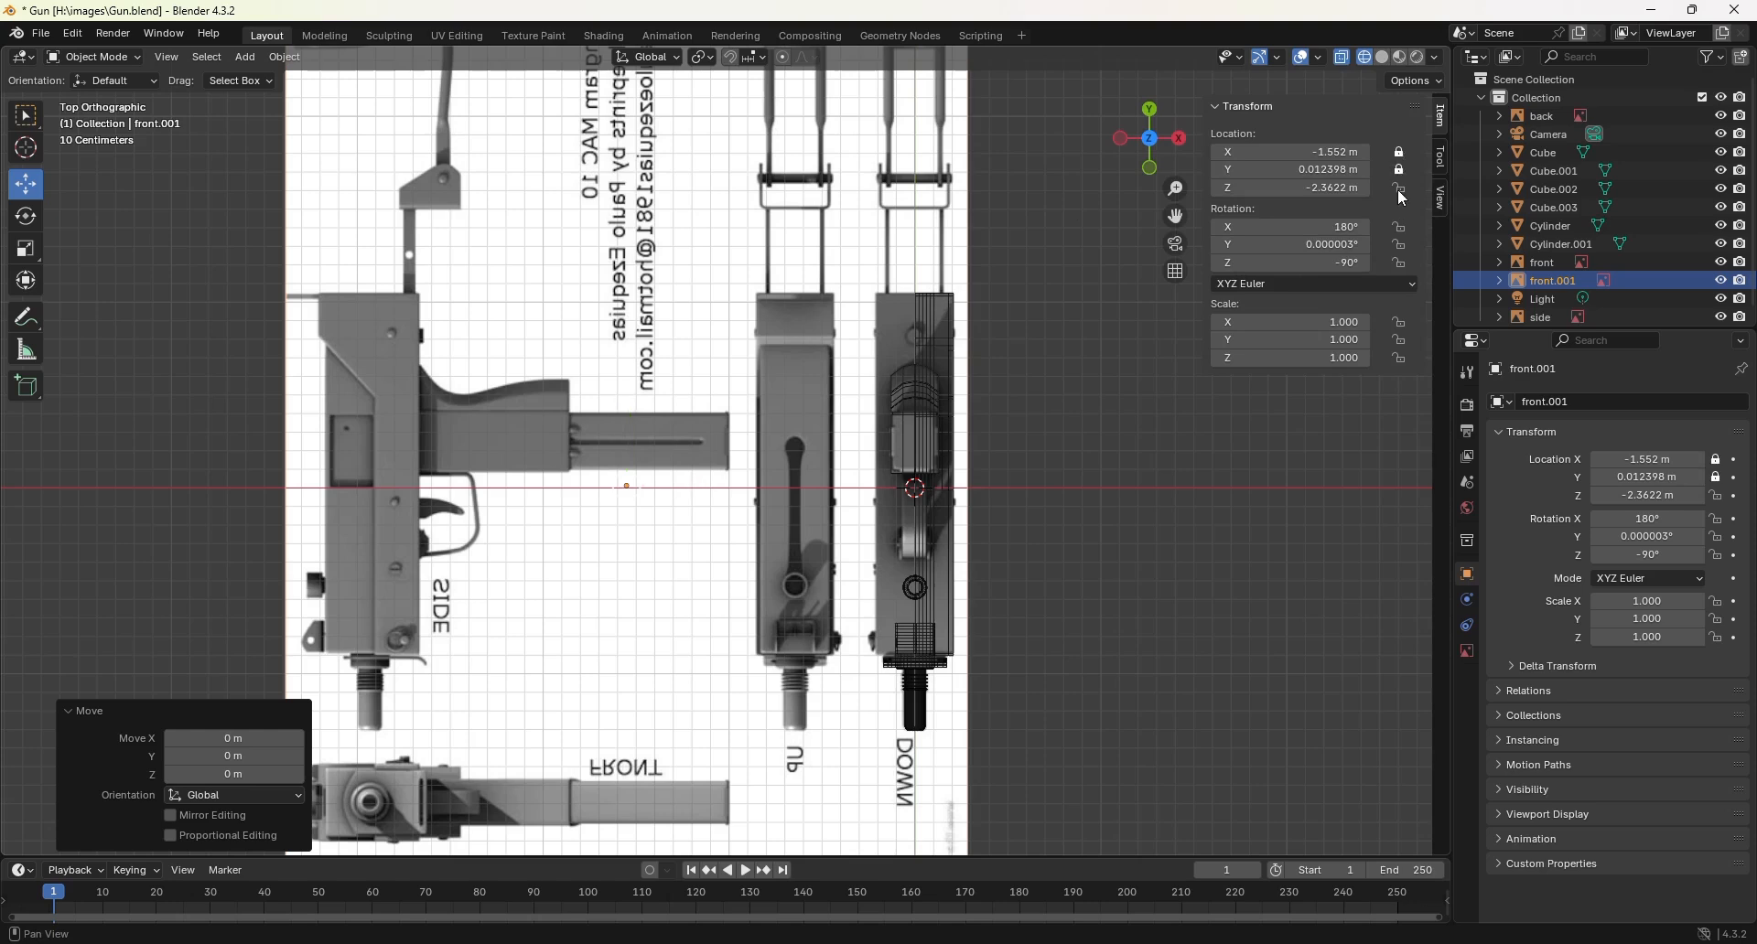
left_click(1401, 190)
left_click(1401, 227)
left_click(1401, 245)
left_click(1401, 264)
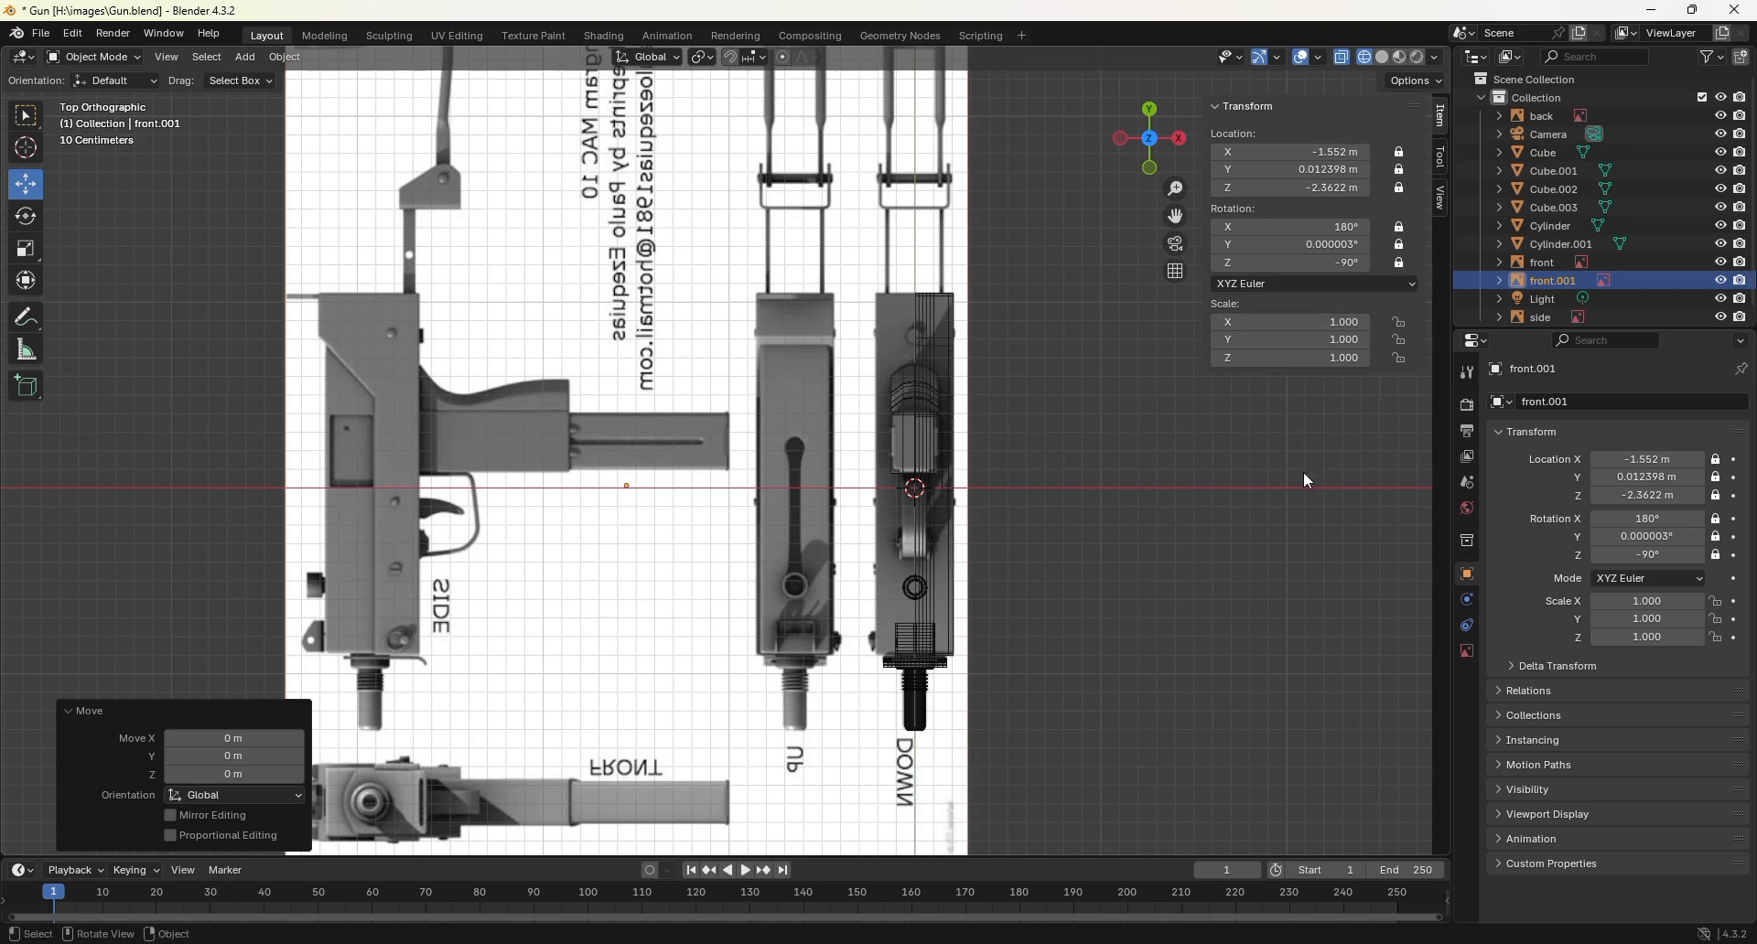
key("n")
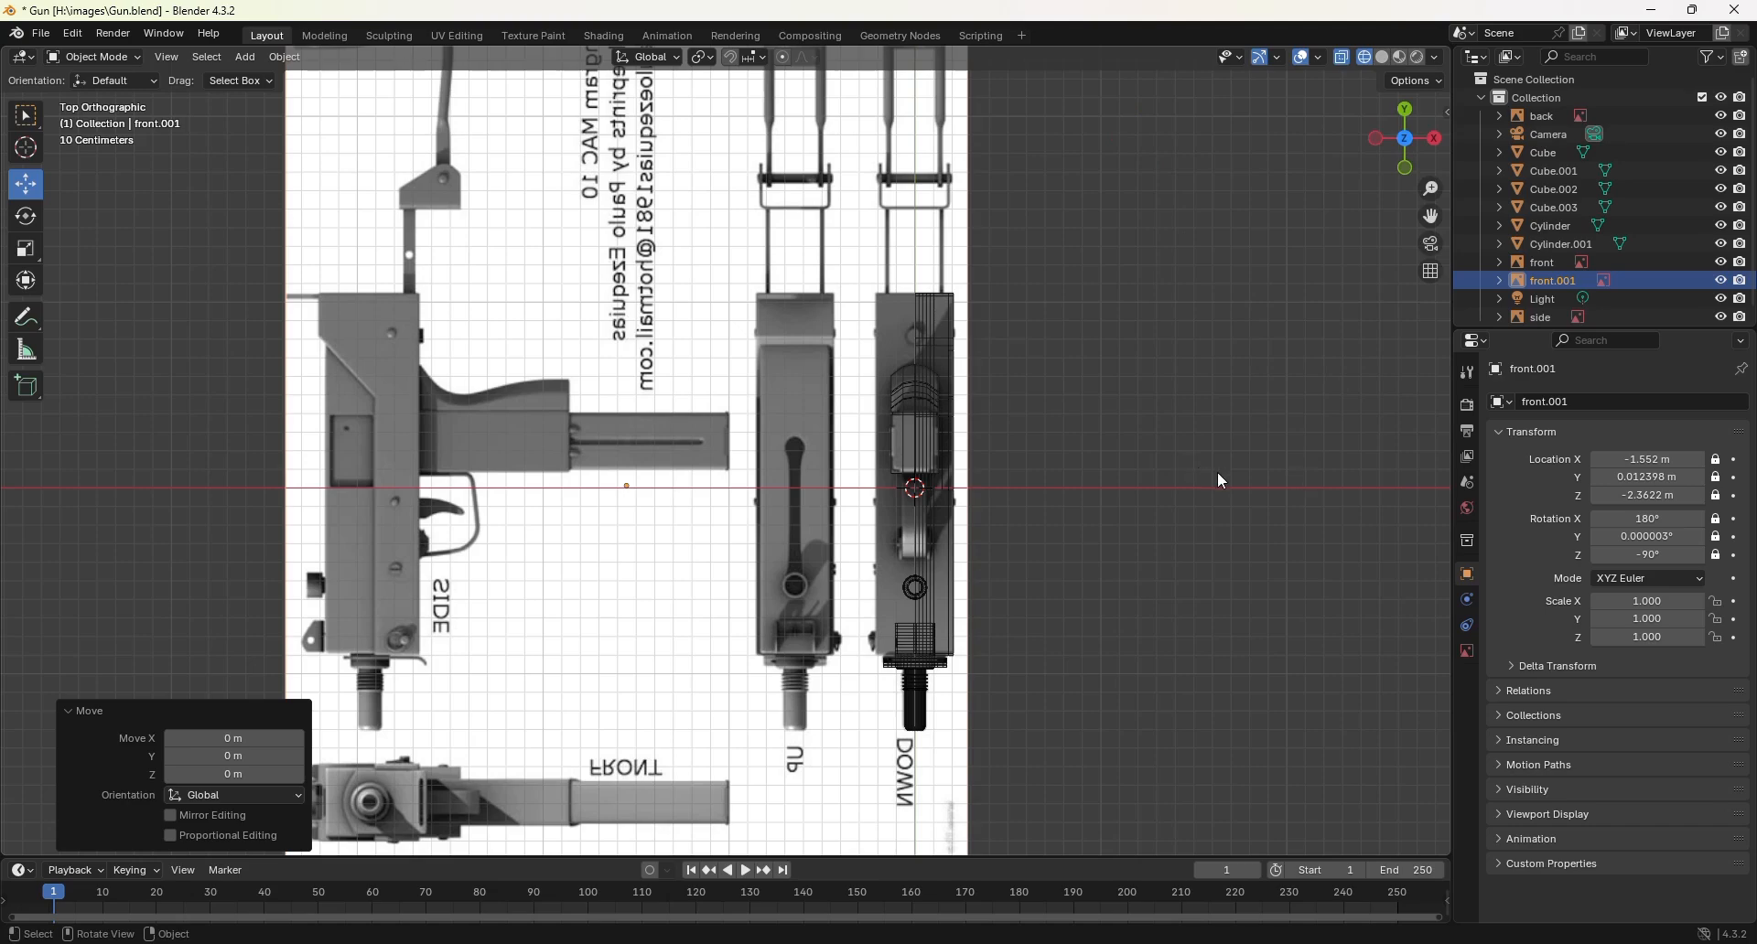
middle_click_drag(1217, 470, 996, 394)
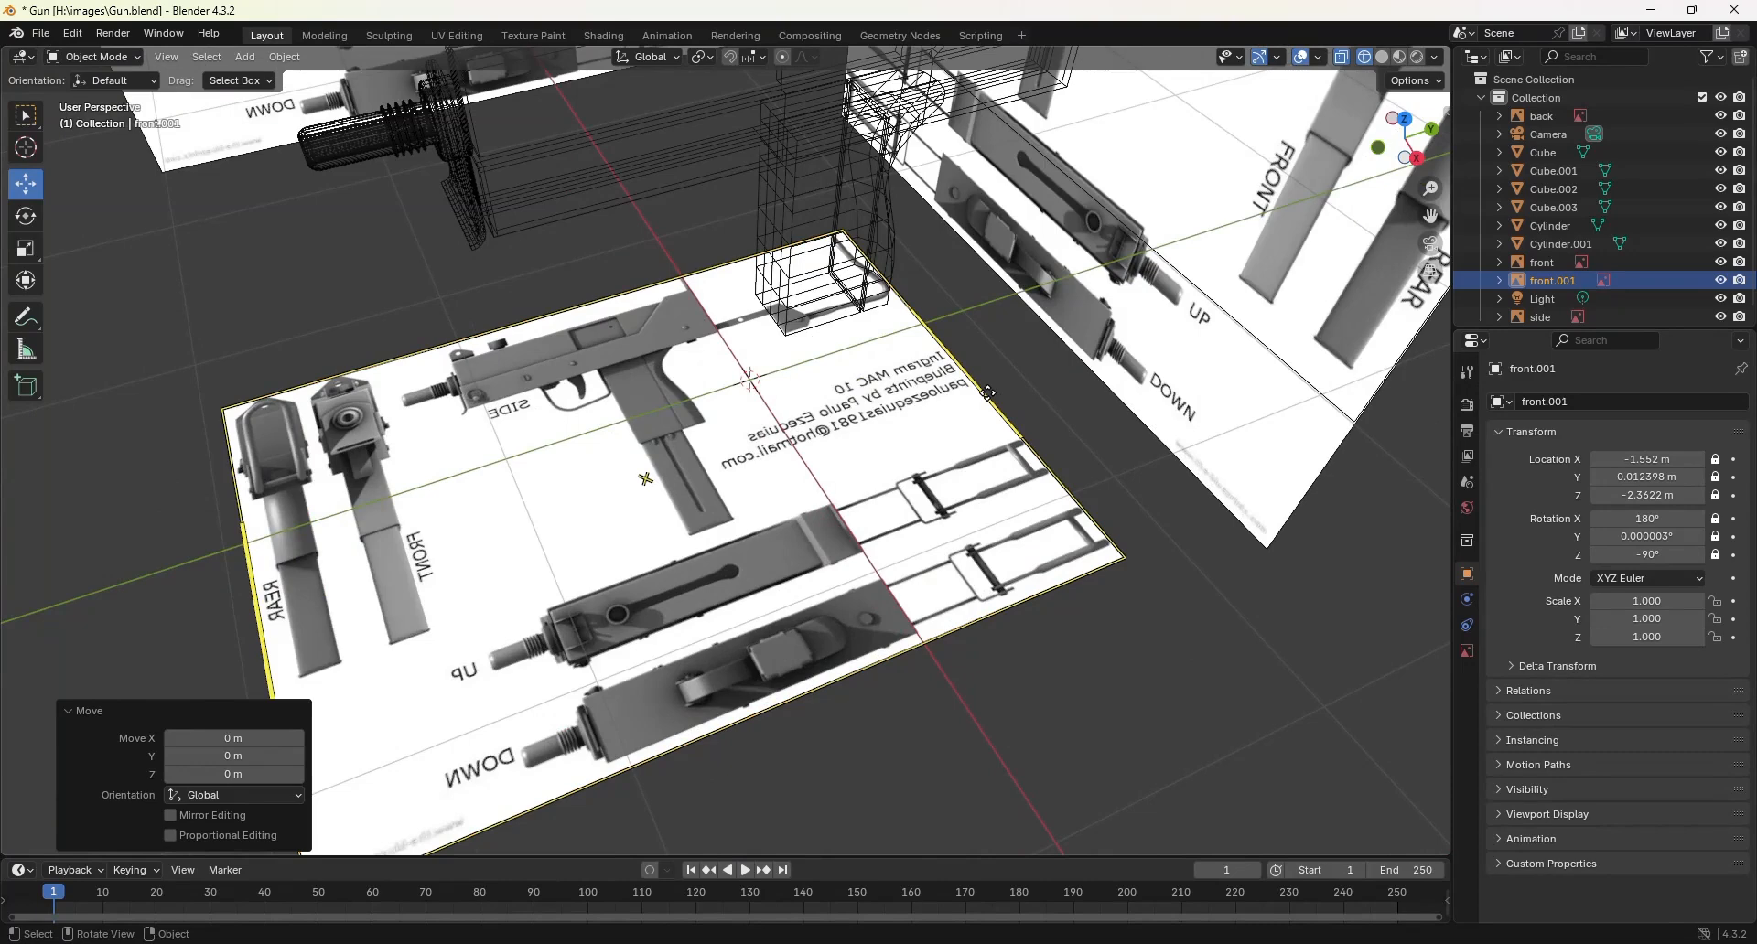
Step: Switch to solid shading and open the main receiver body for mesh editing in right orthographic view
key("z")
left_click(977, 389)
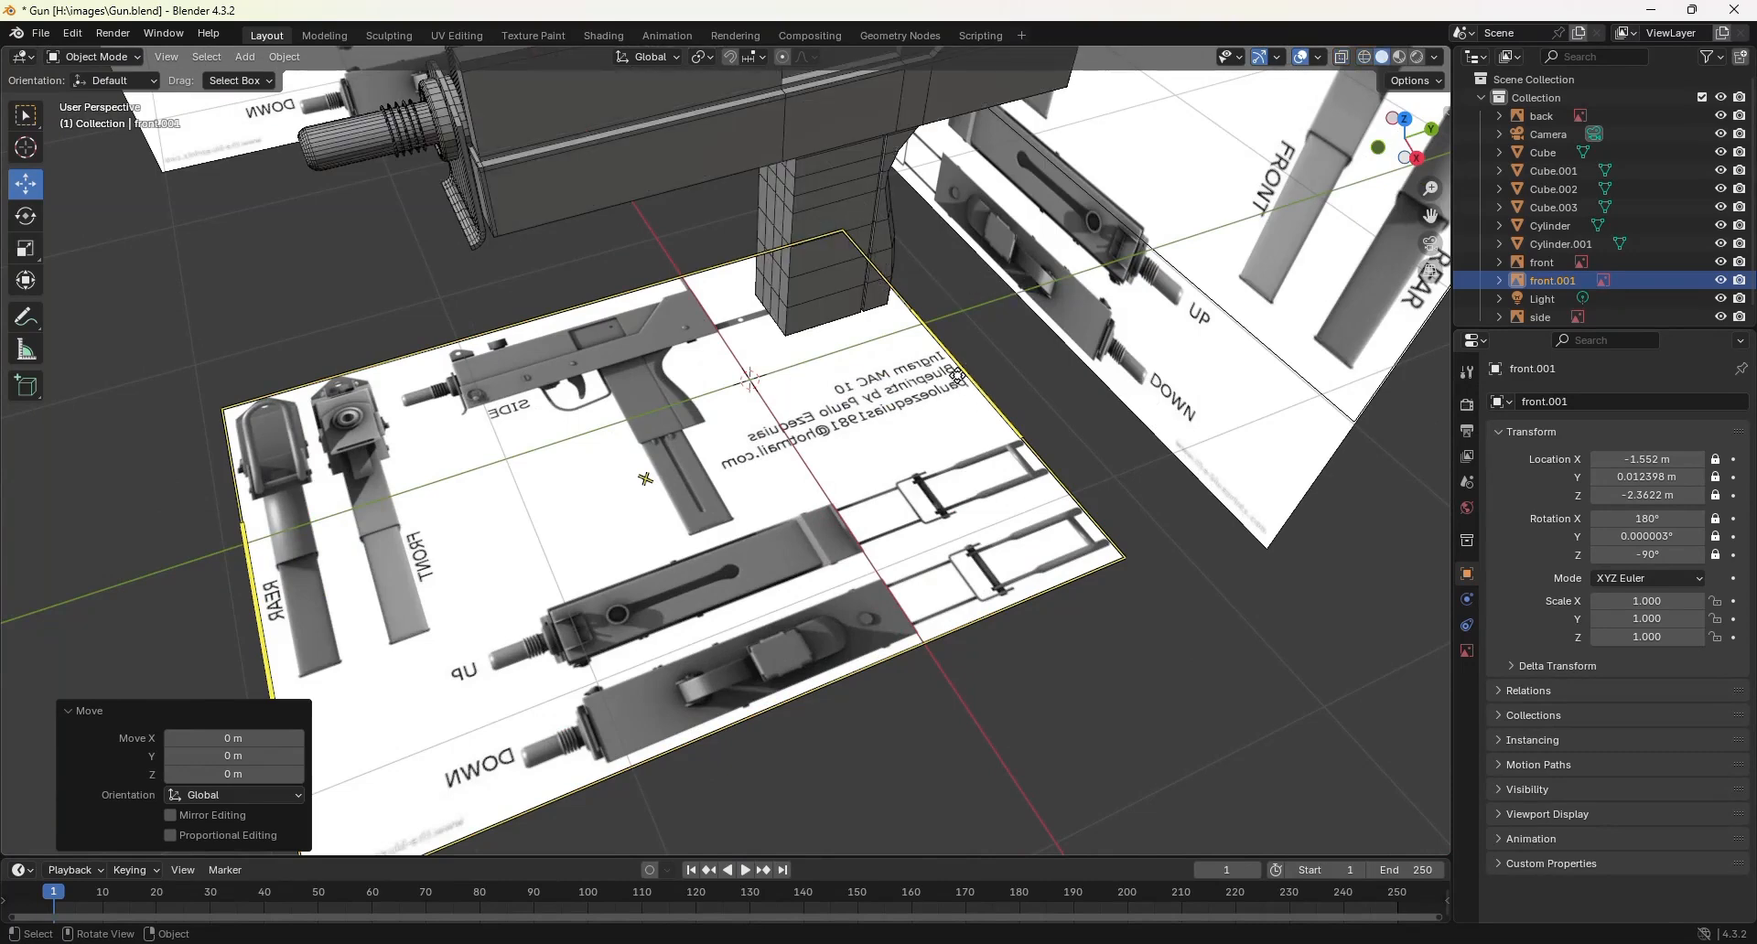
middle_click_drag(997, 394, 926, 441)
scroll(925, 335, "down", 3)
left_click(925, 441)
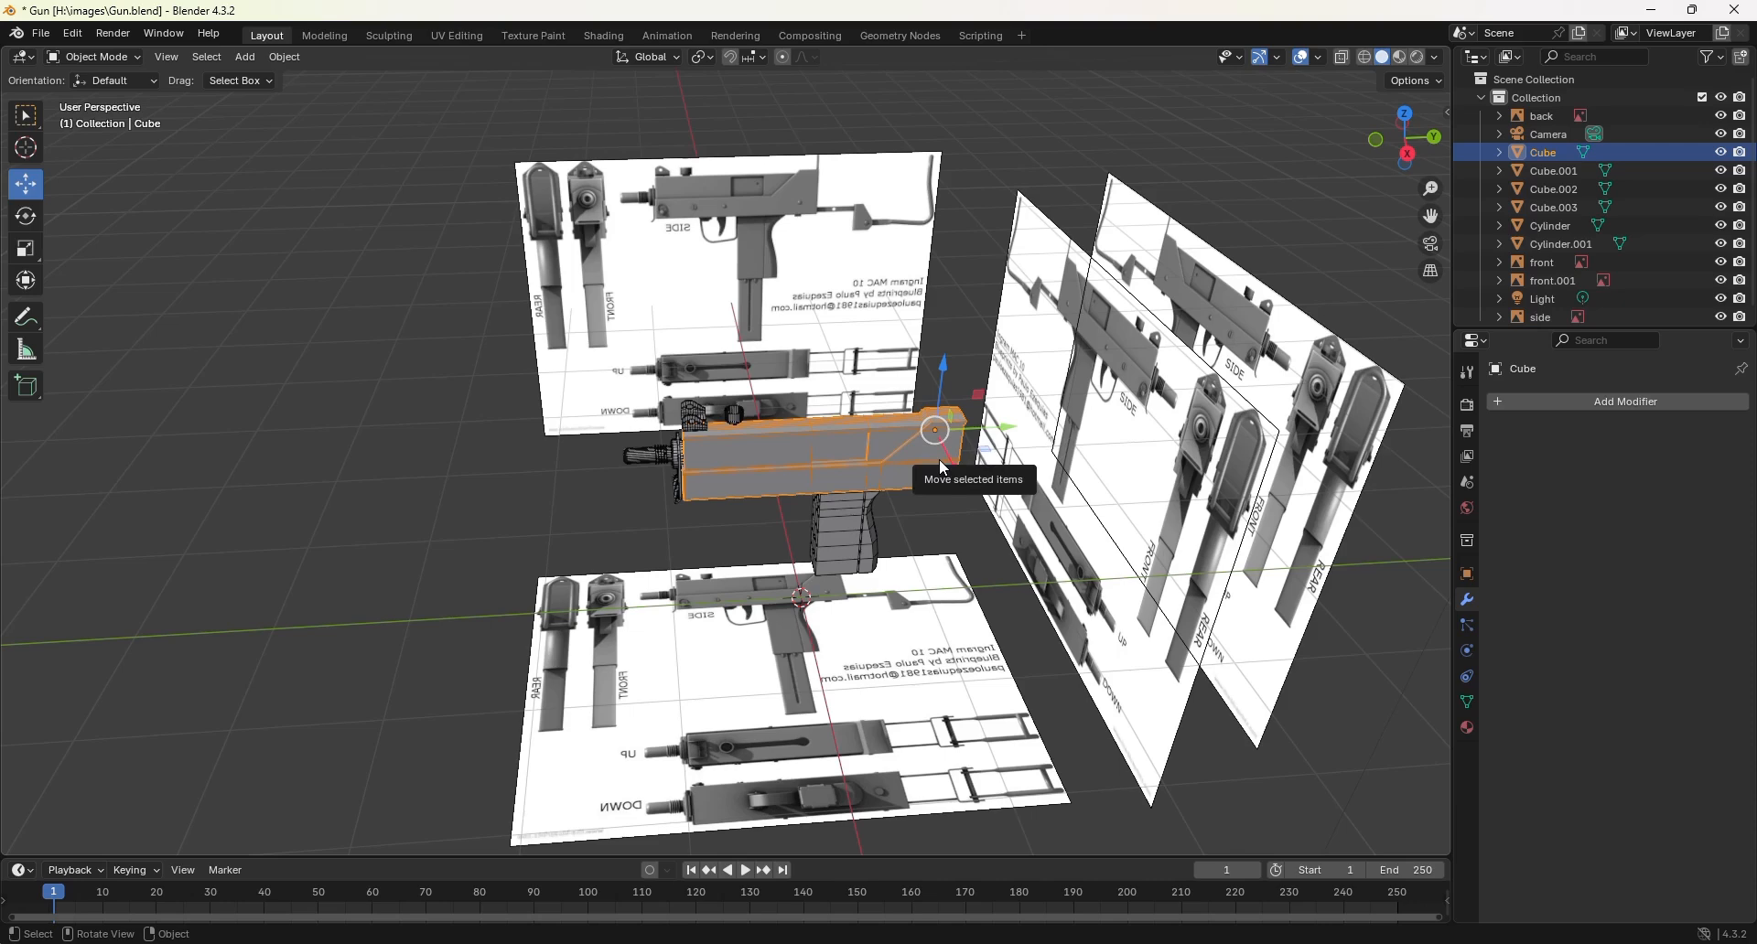
key("KP_3")
key("KP_3")
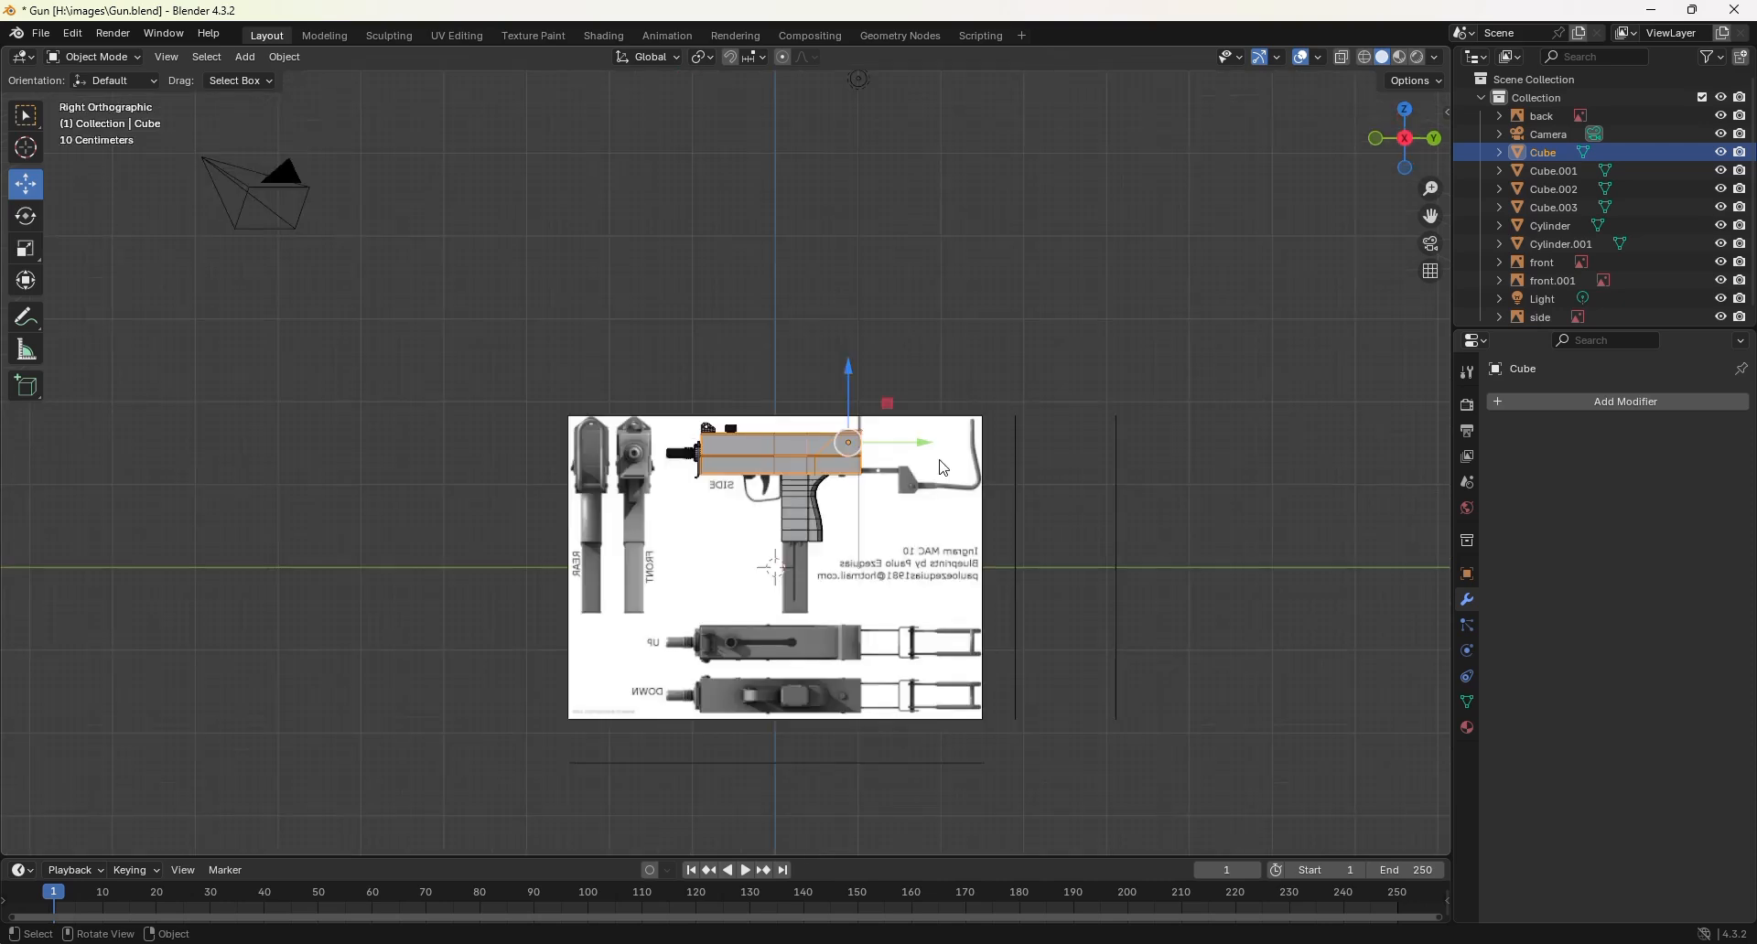
scroll(939, 462, "up", 8)
middle_click_drag(1106, 522, 915, 551, "shift")
scroll(749, 491, "up", 2)
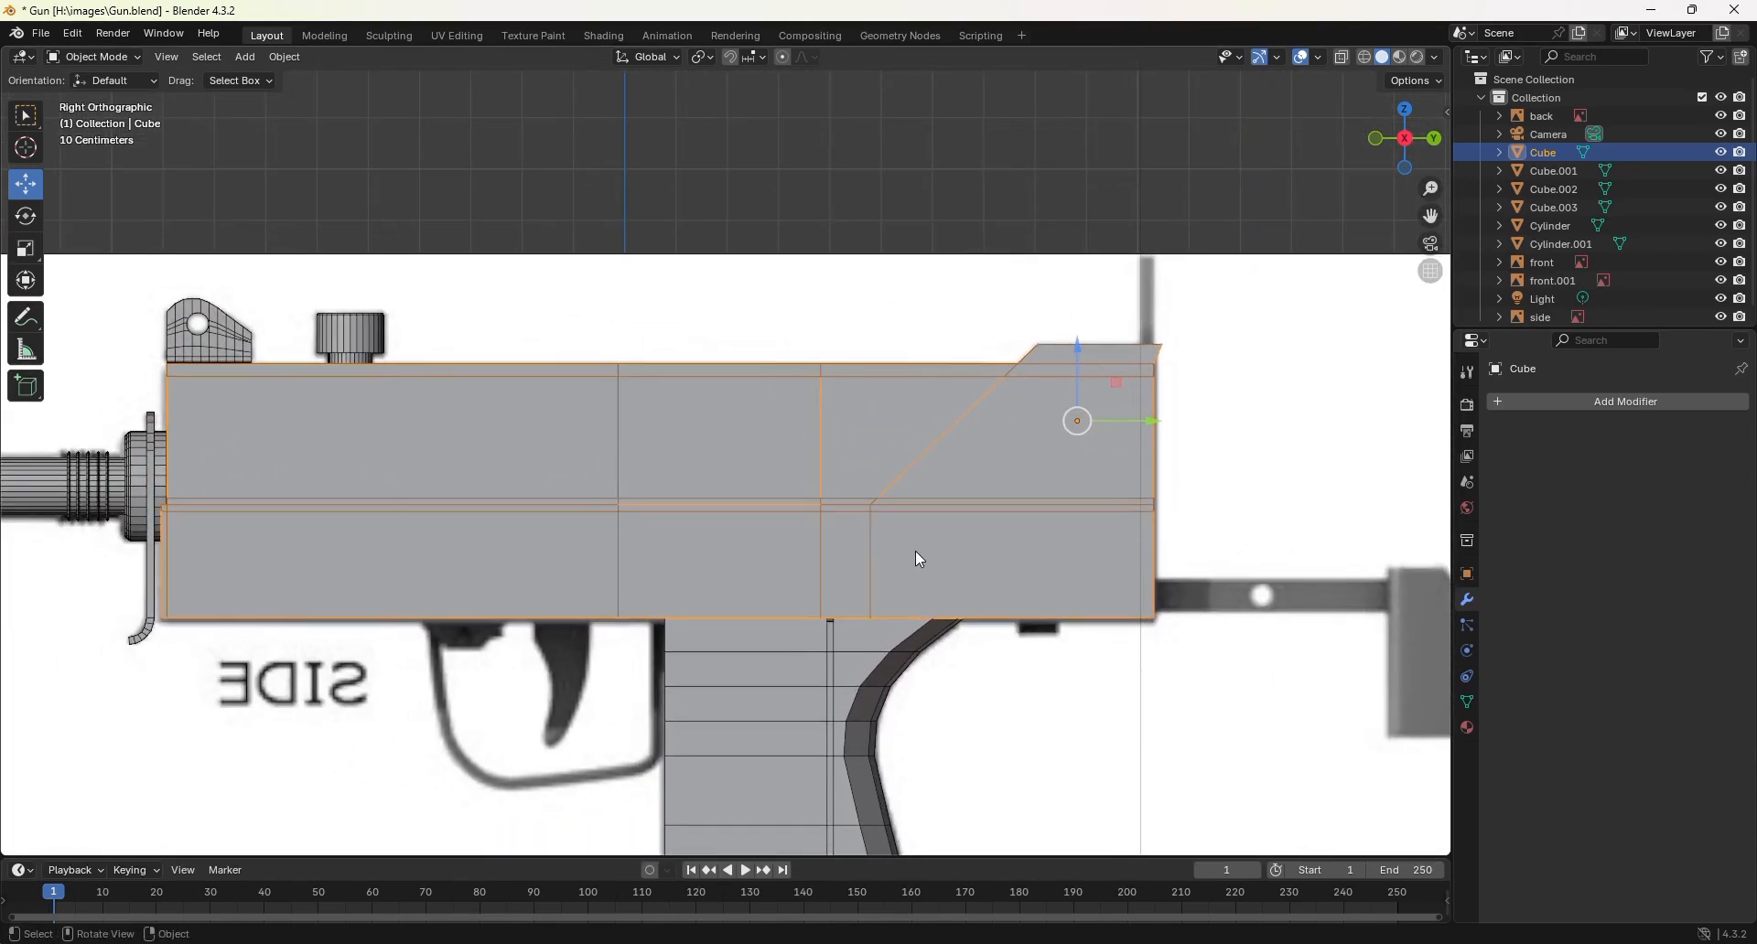
key("Tab")
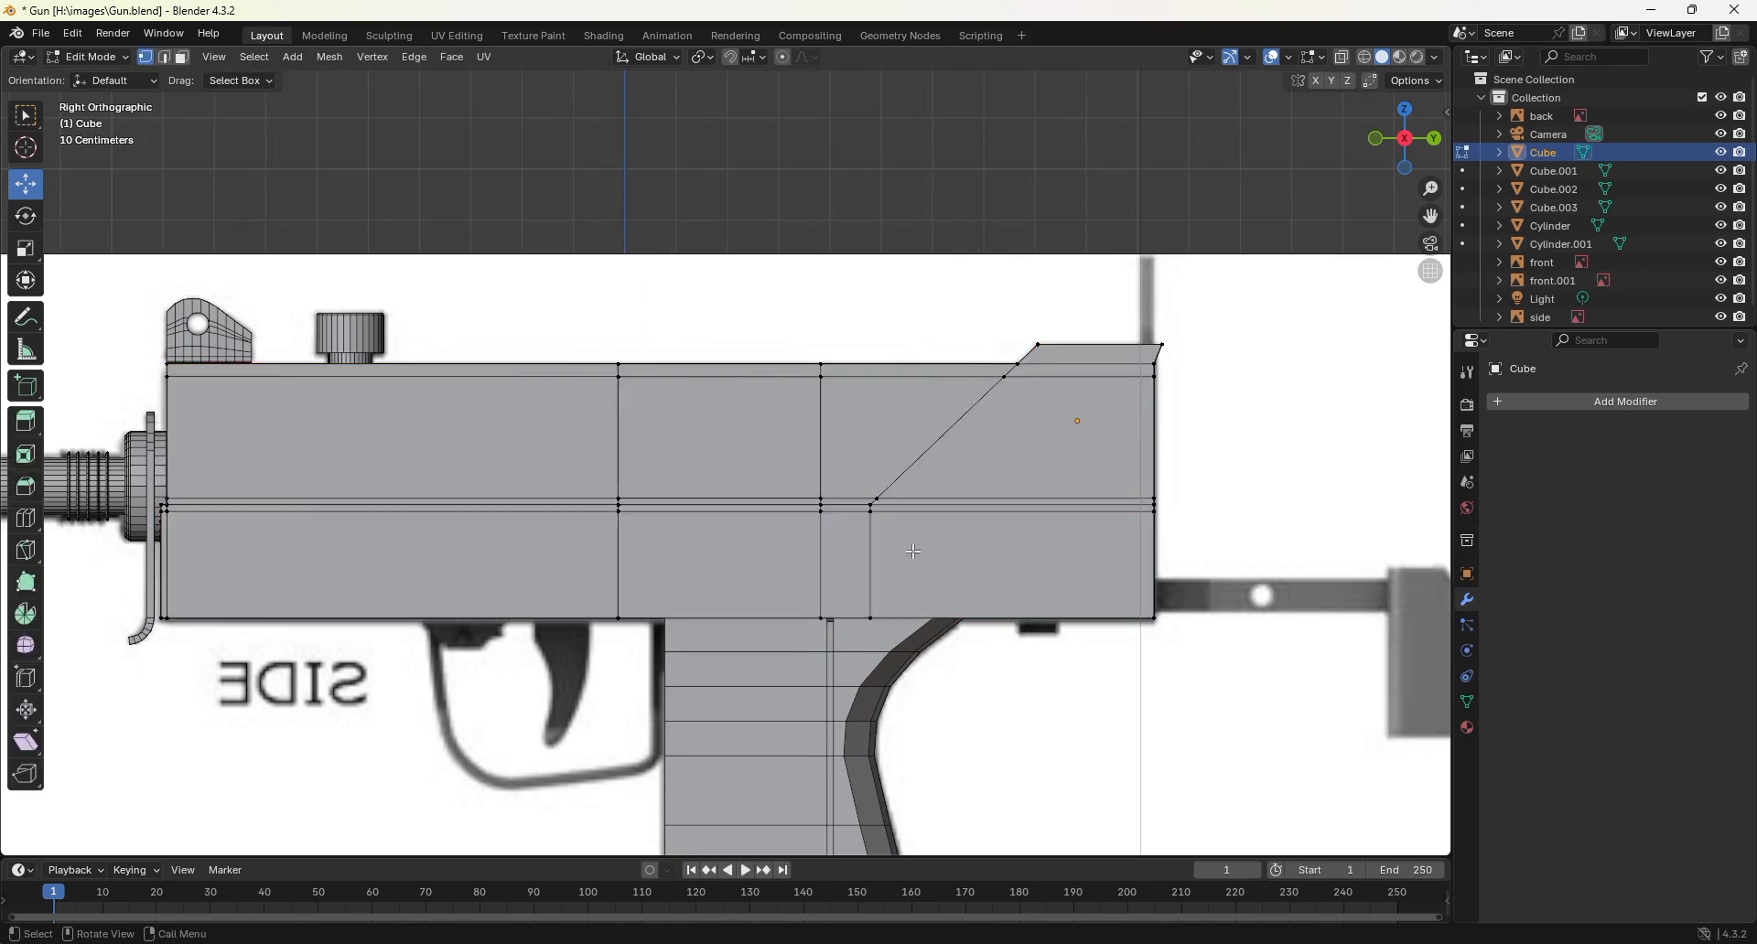
Step: Add two horizontal loop cuts along the lower receiver at factors 0.293 and 0.600, matching the stock rod's upper and lower edges
scroll(1200, 596, "down", 1)
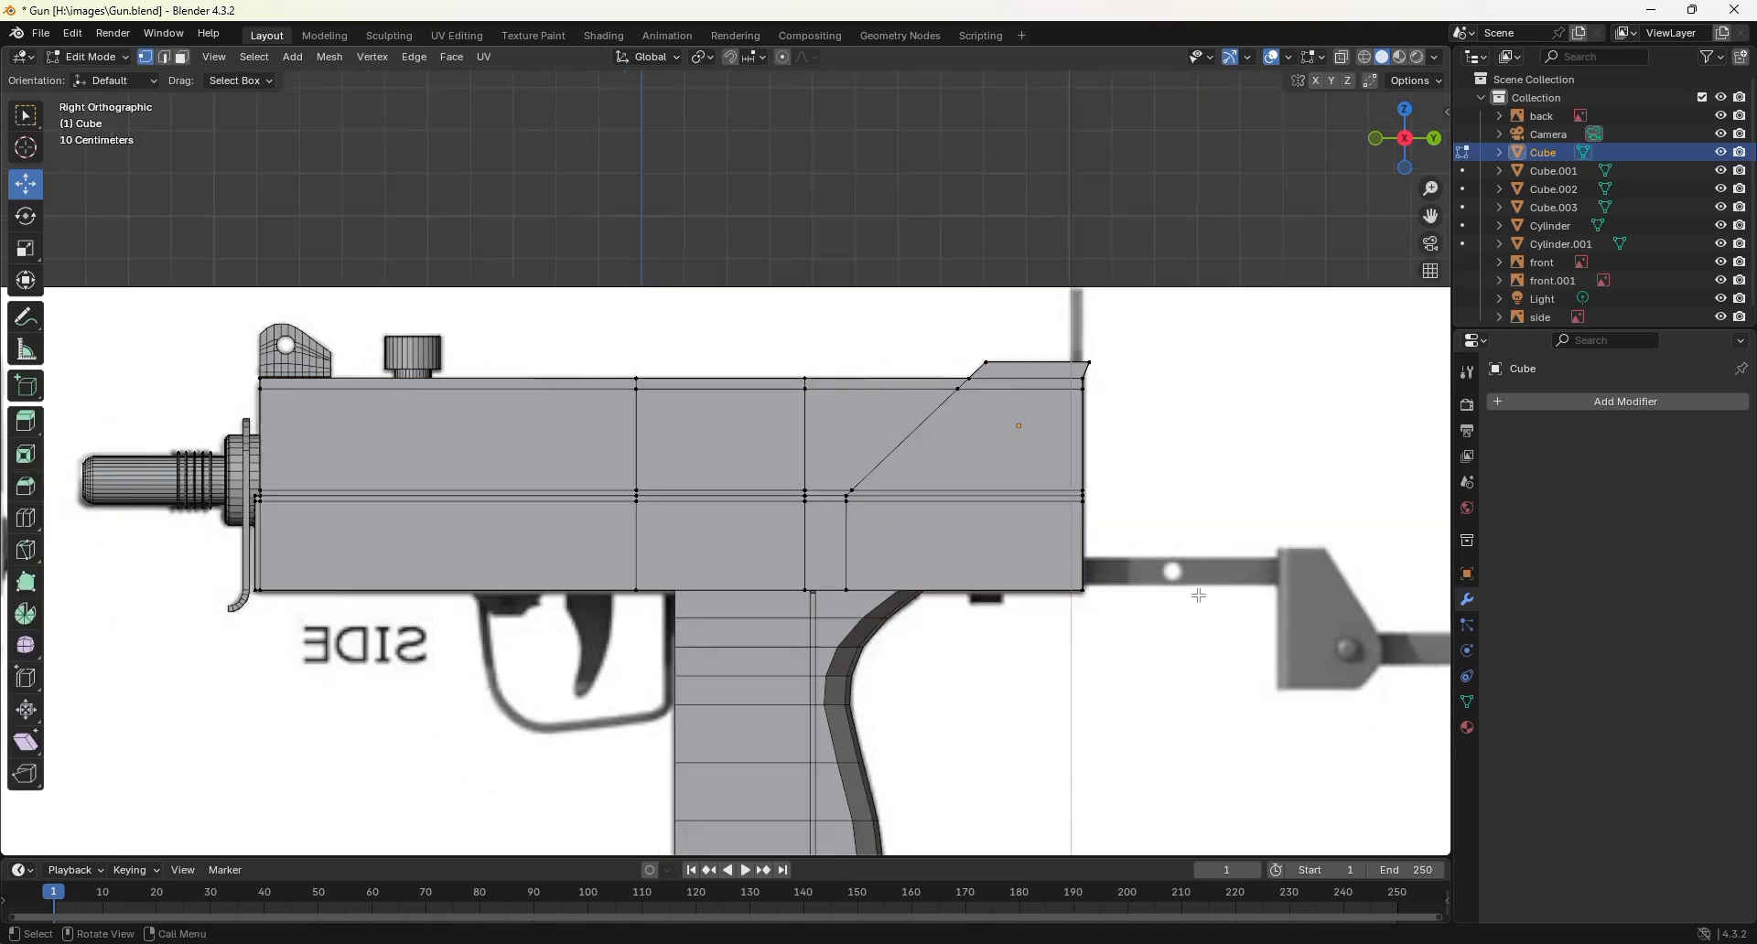
scroll(1162, 588, "up", 1)
middle_click_drag(1162, 587, 1035, 580, "shift")
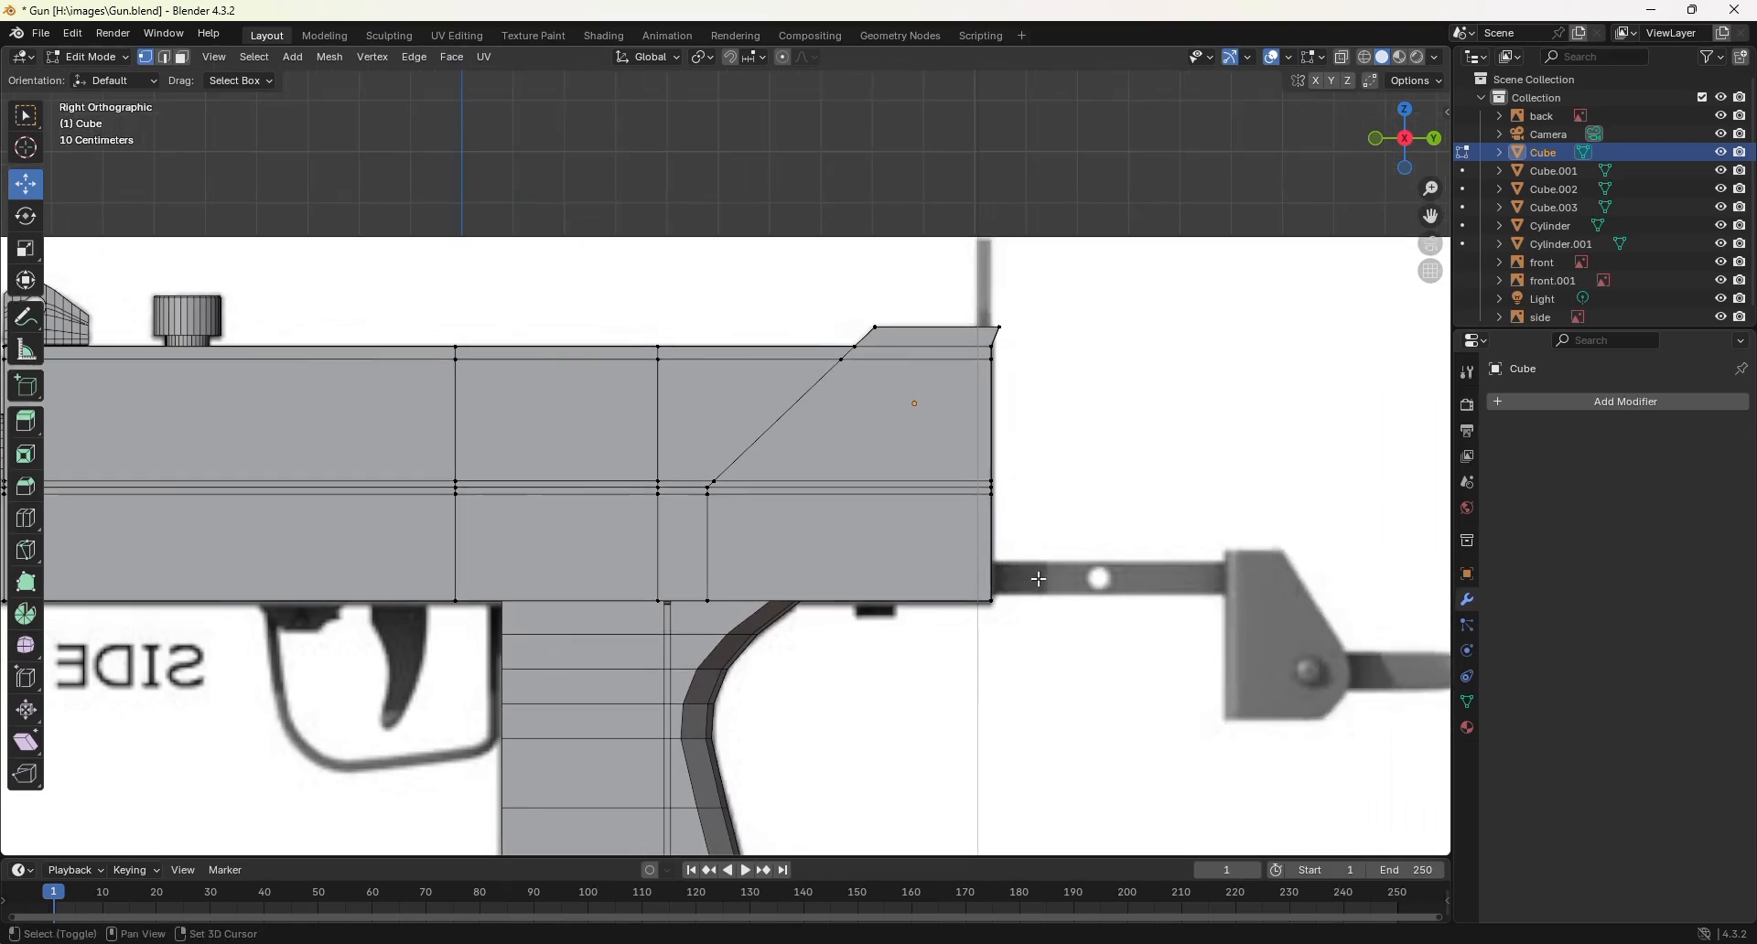
key("ctrl+r")
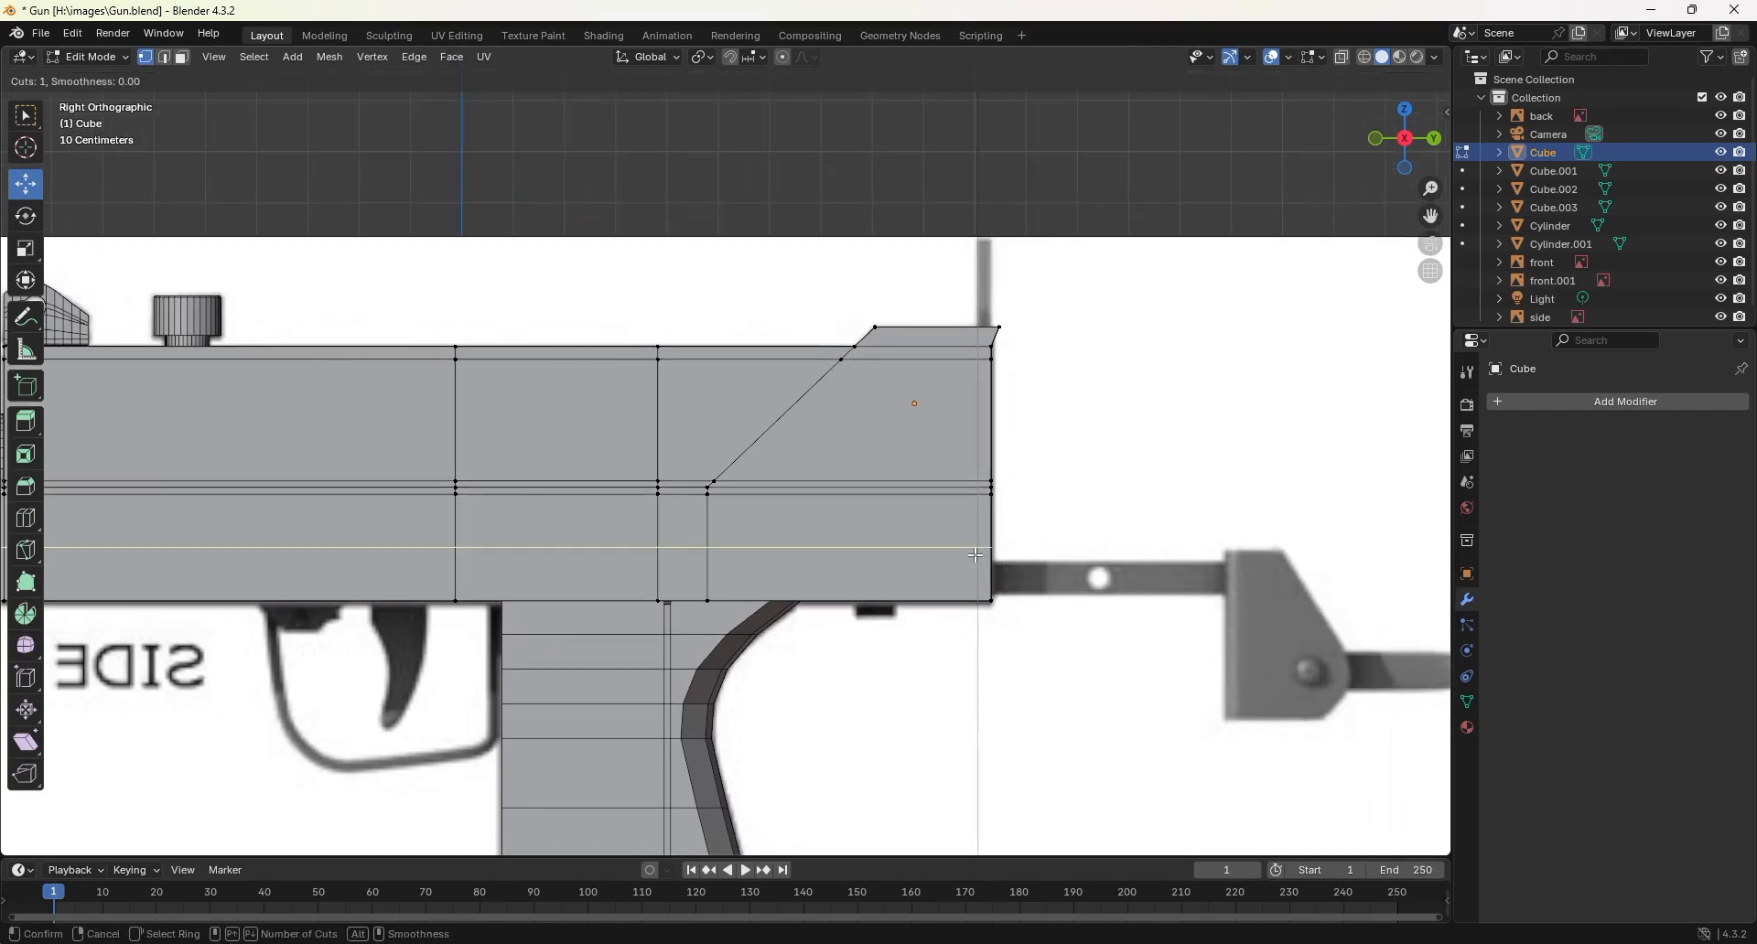
left_click(972, 549)
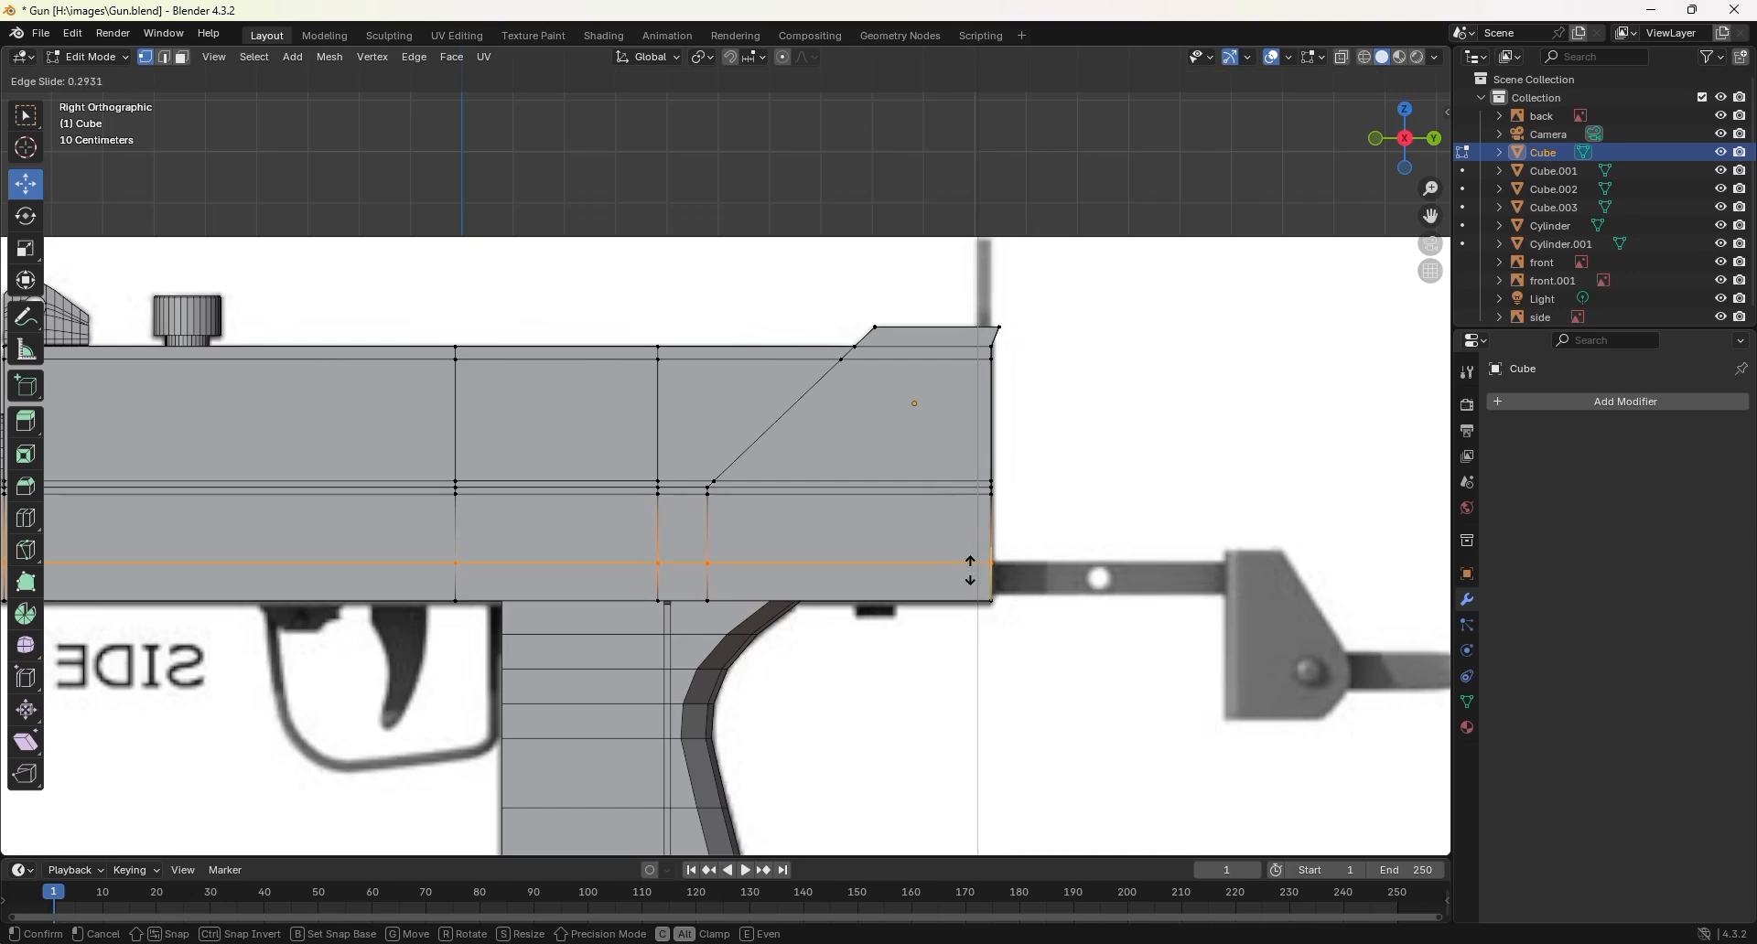
left_click(972, 570)
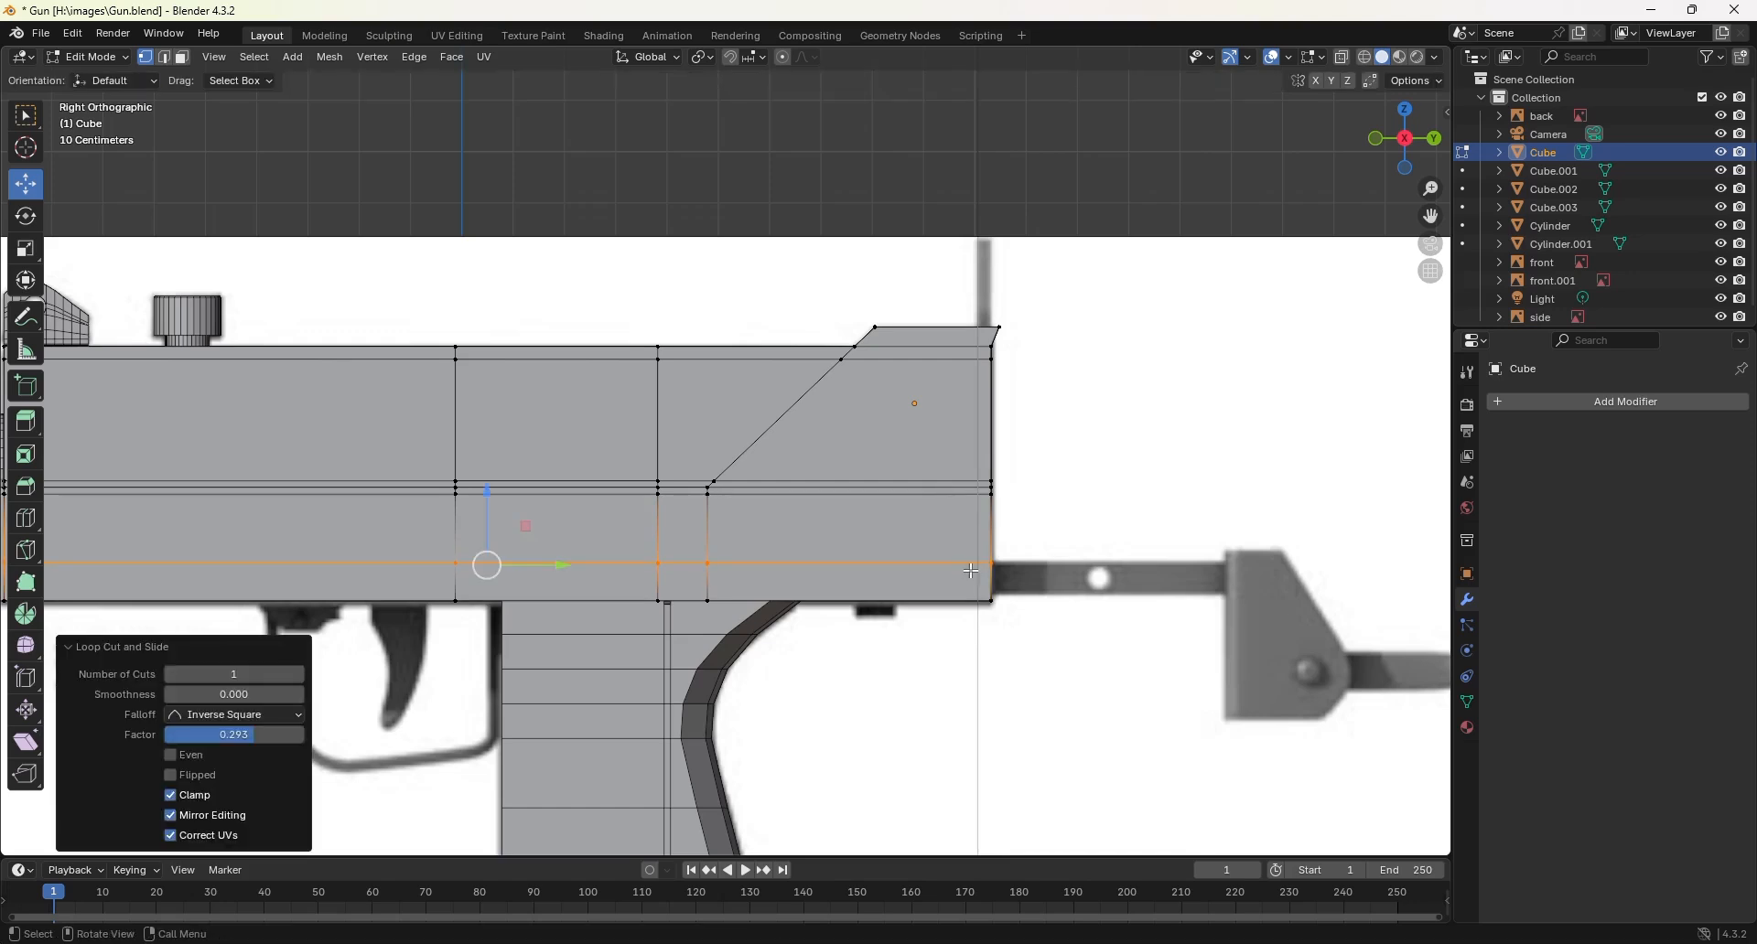
left_click(989, 587)
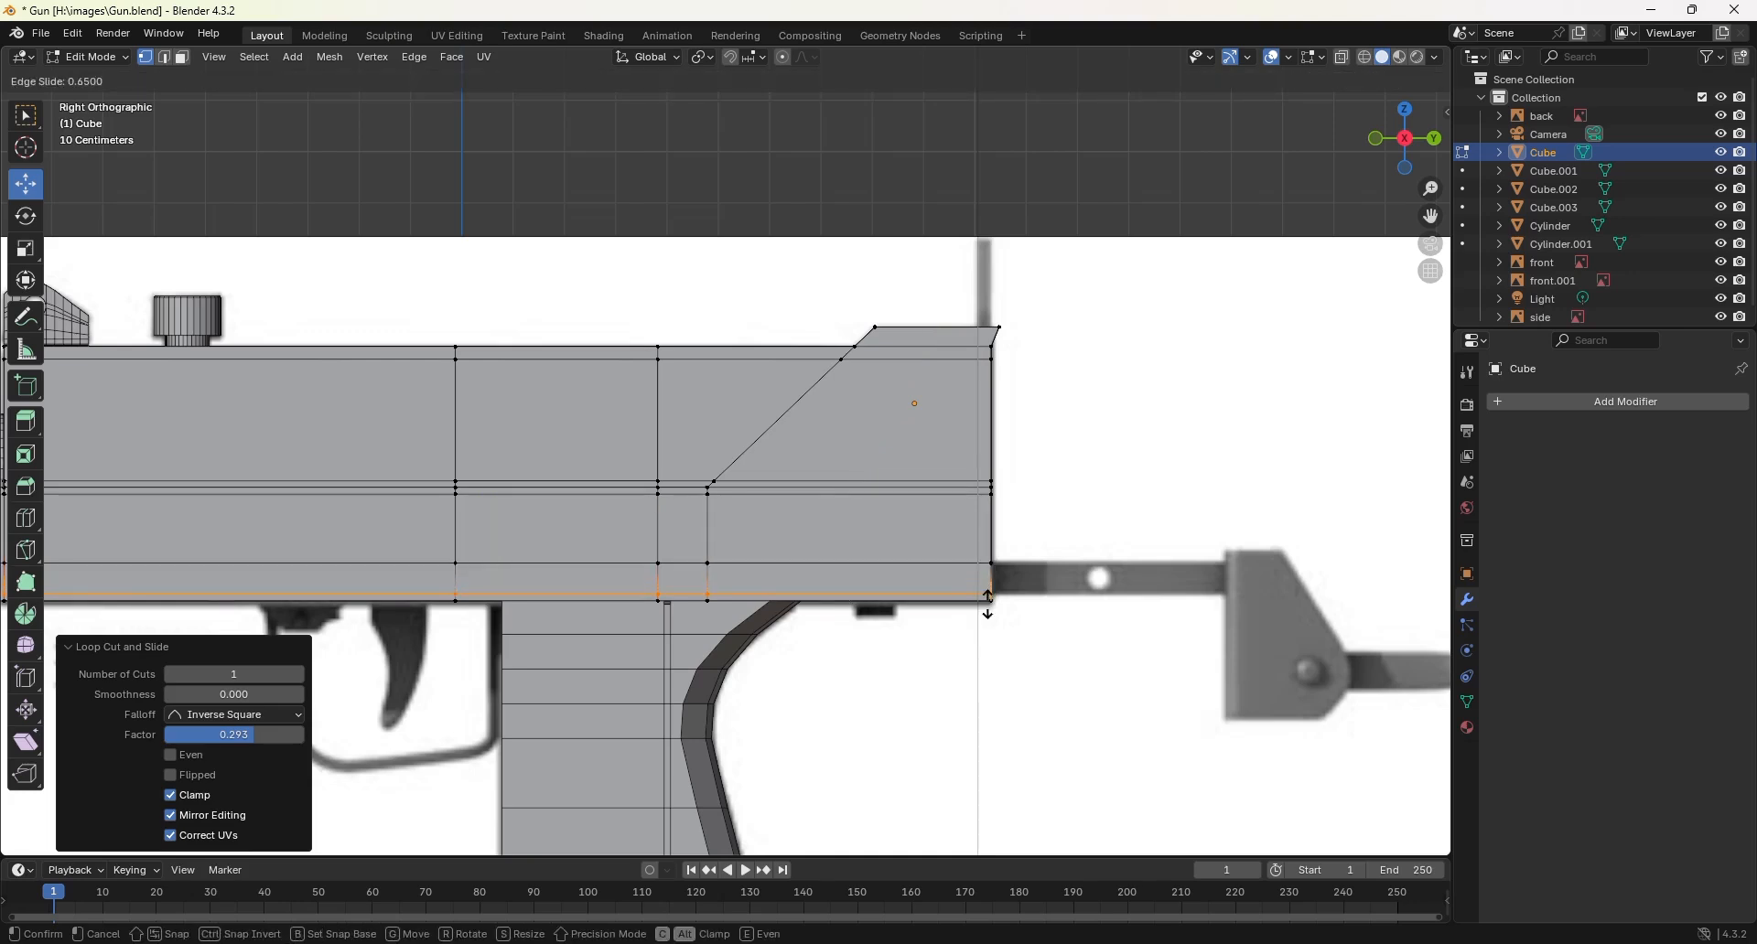
left_click(989, 599)
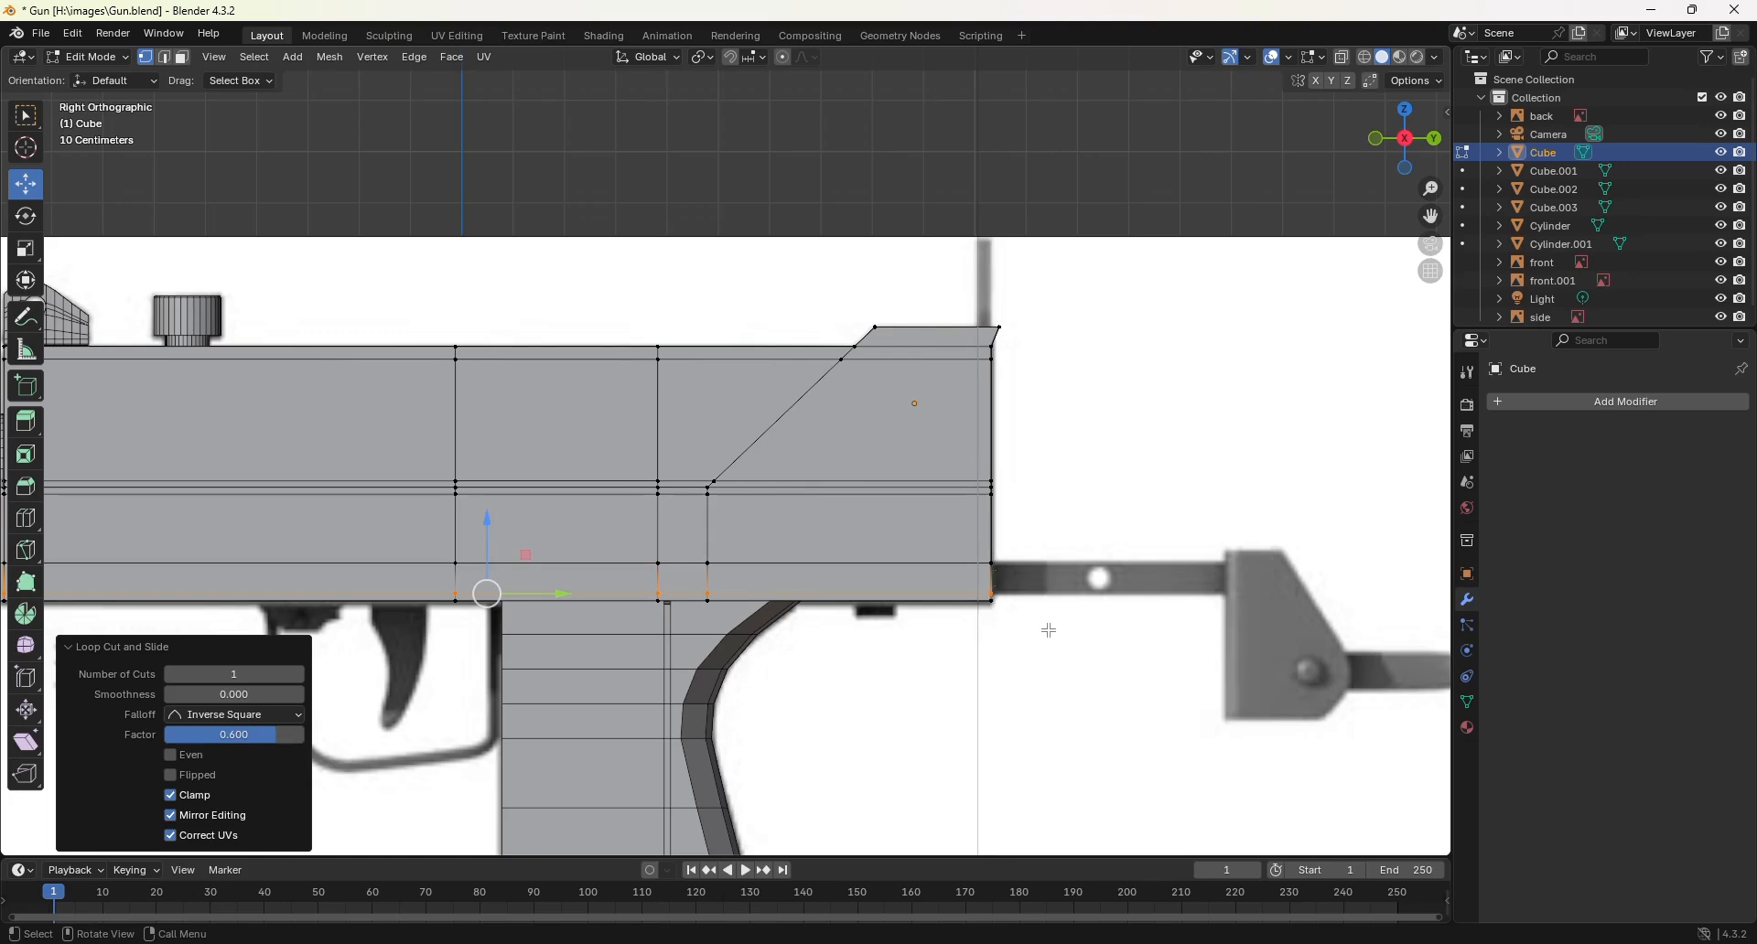
Step: In top view, add two lengthwise loop cuts at factors 0.304 and -0.310, matching the stock rod's sides in the blueprint
key("KP_7")
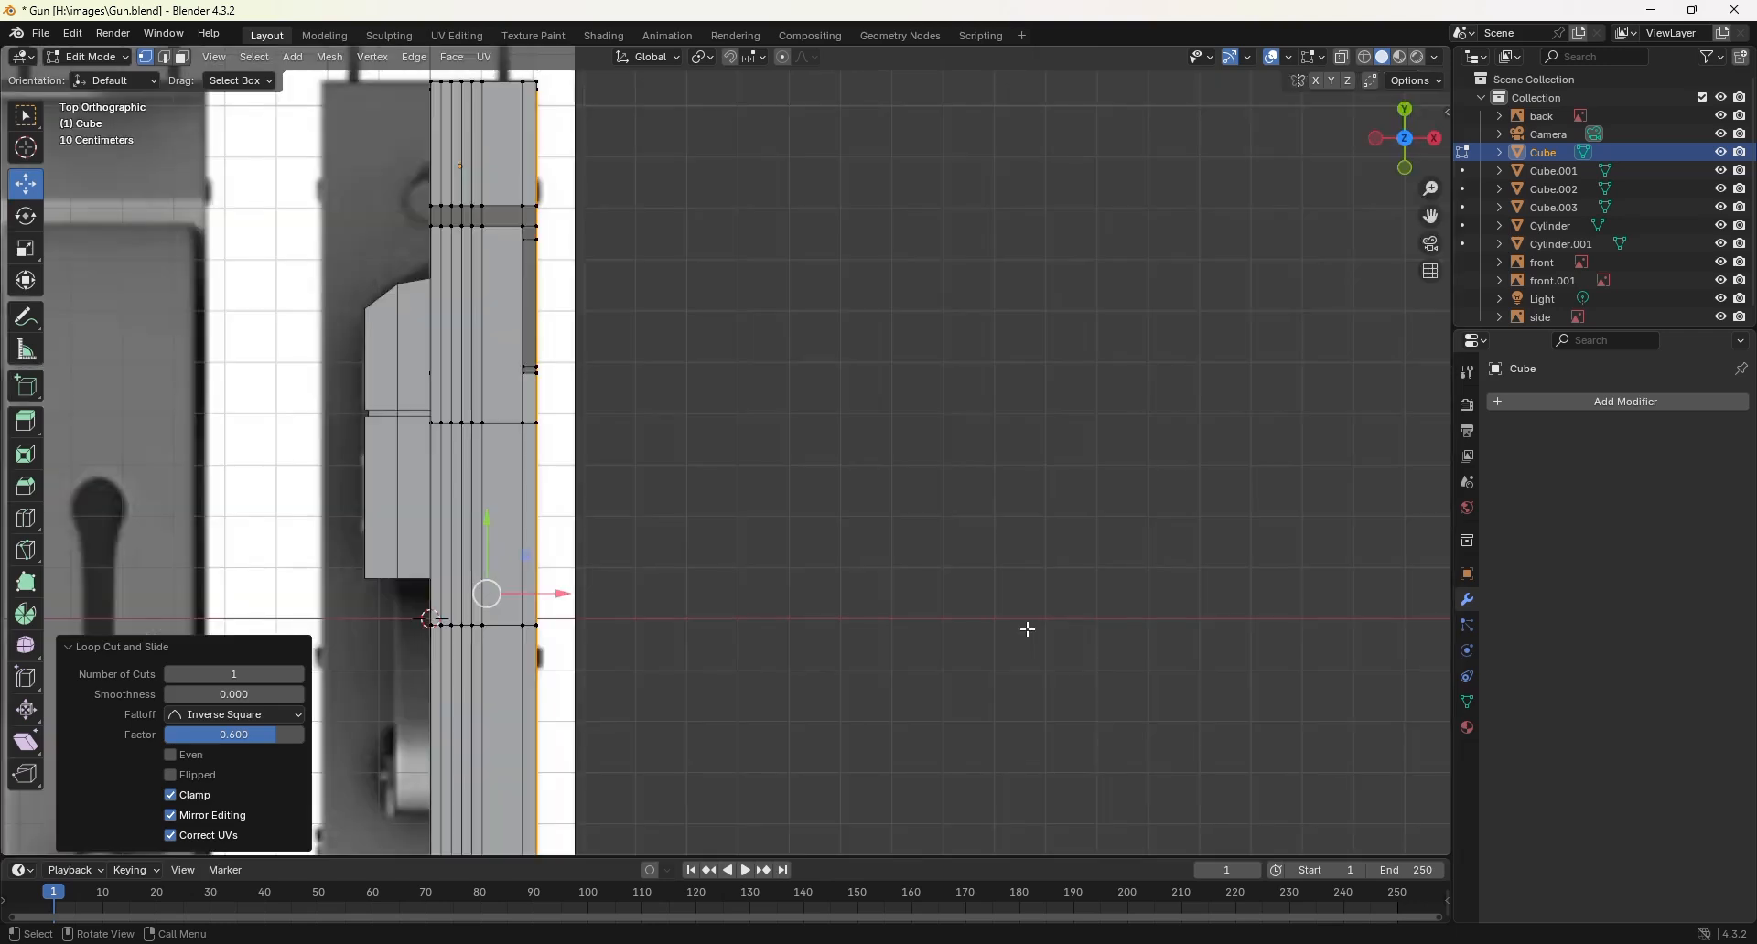
scroll(1029, 629, "down", 5)
scroll(940, 618, "up", 4)
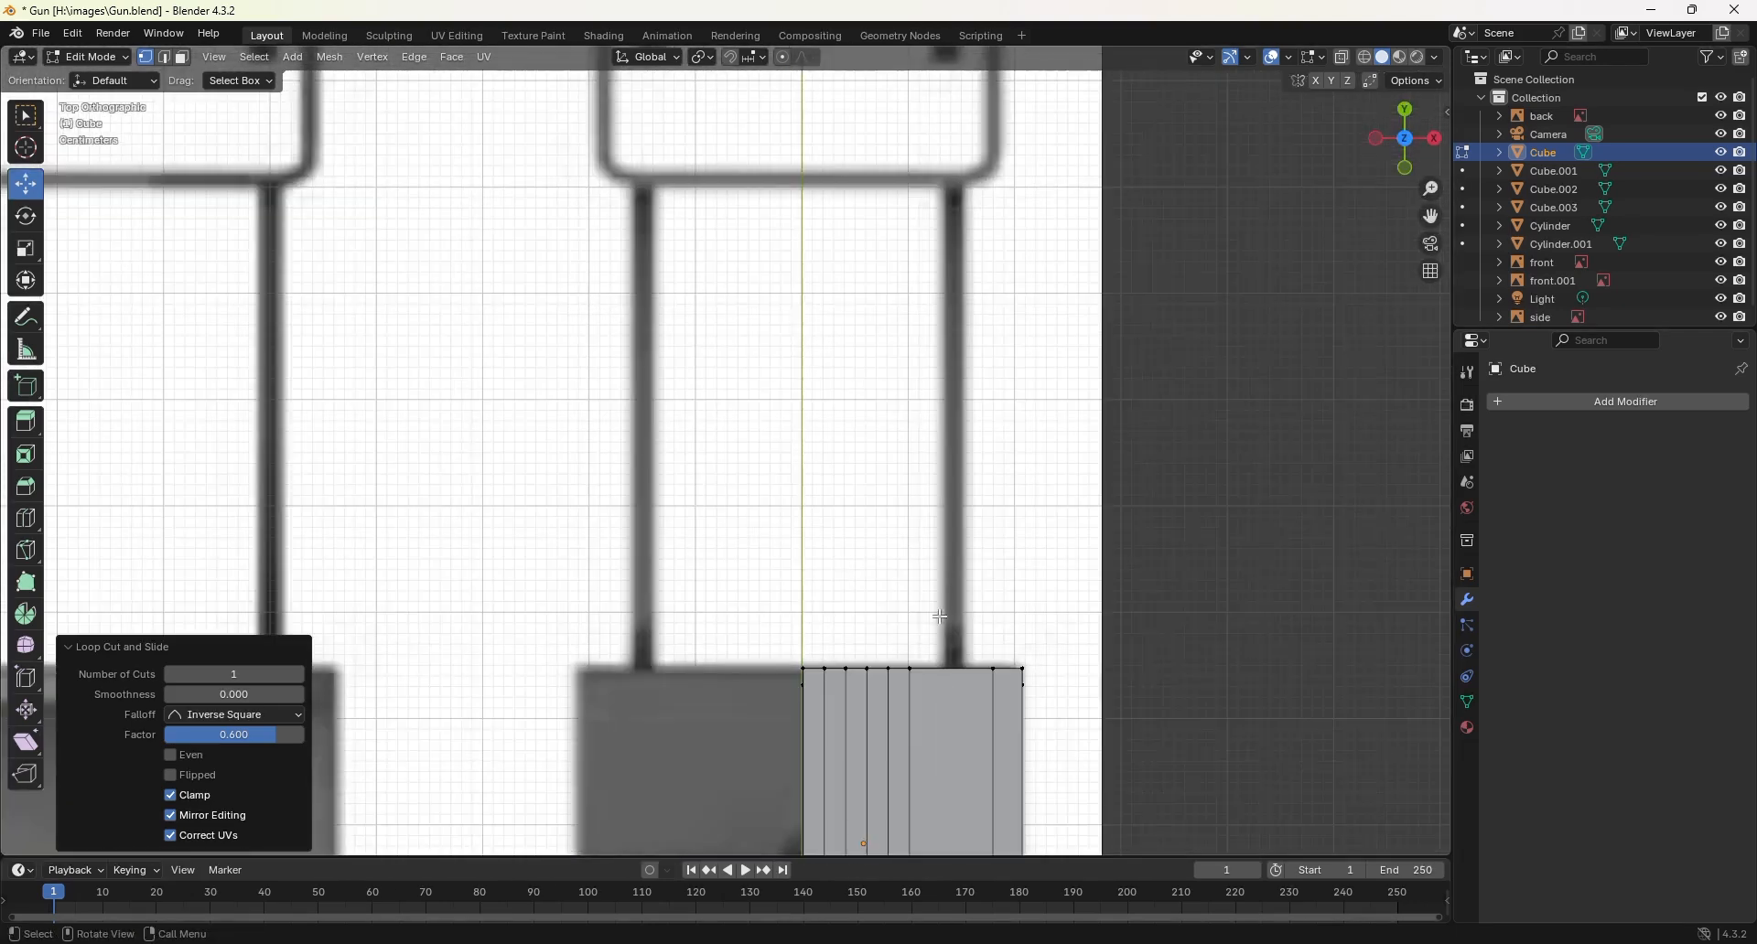
middle_click_drag(941, 618, 806, 563, "shift")
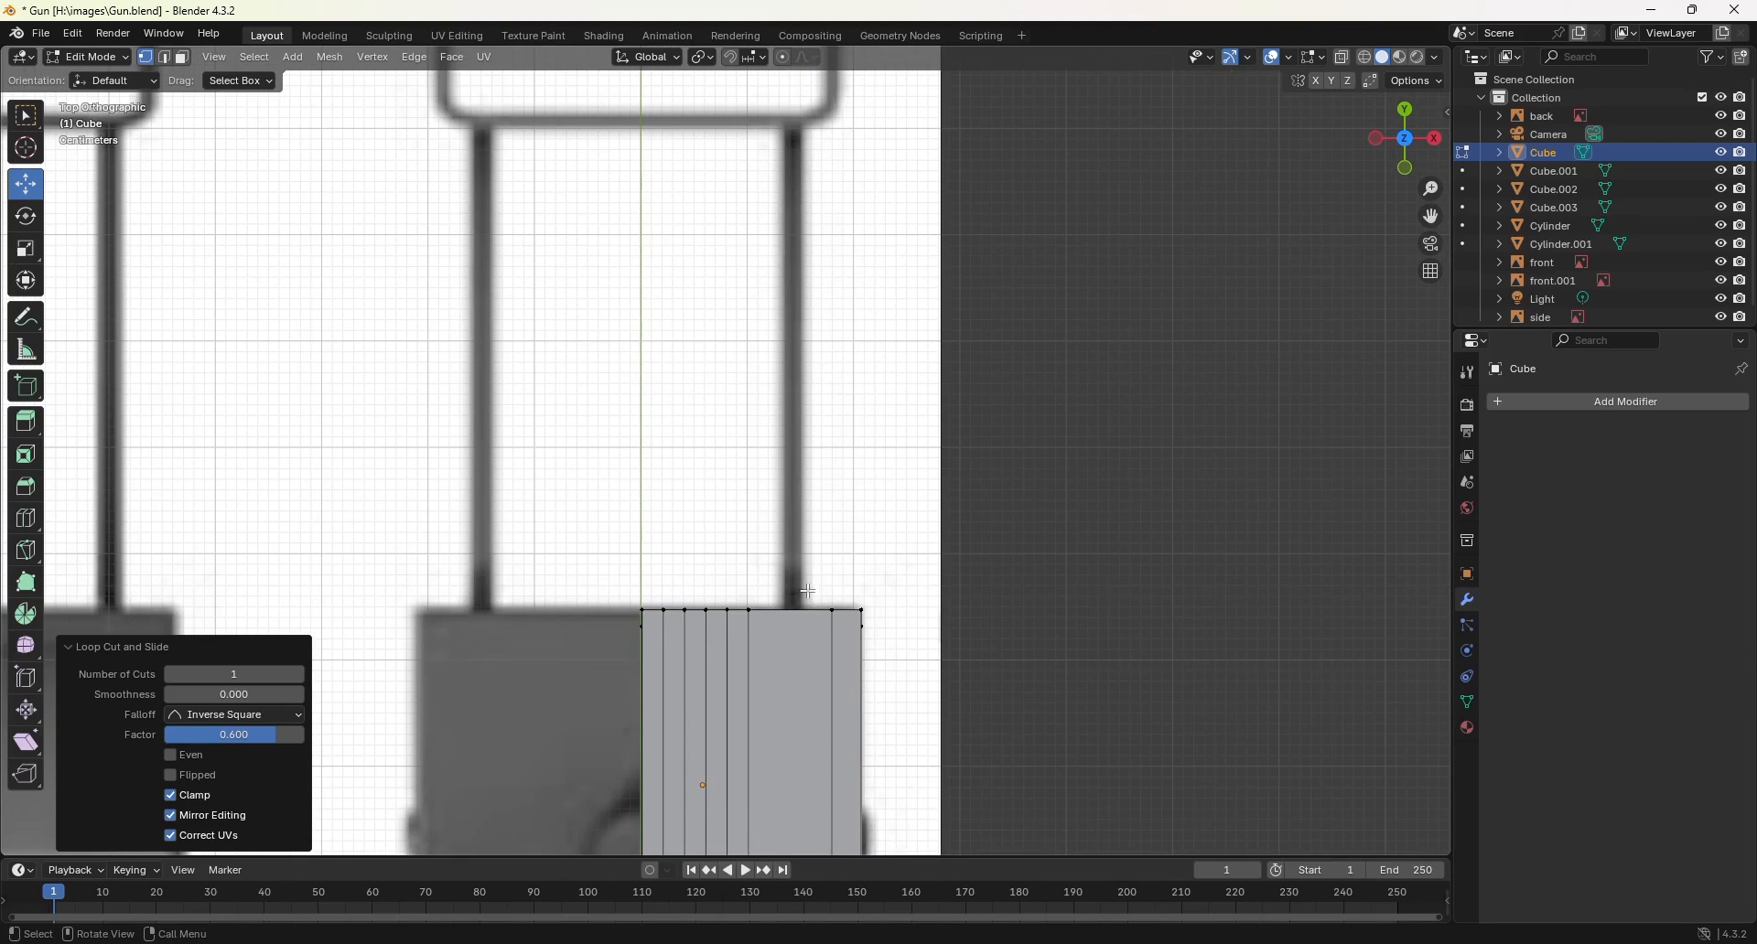
key("ctrl+r")
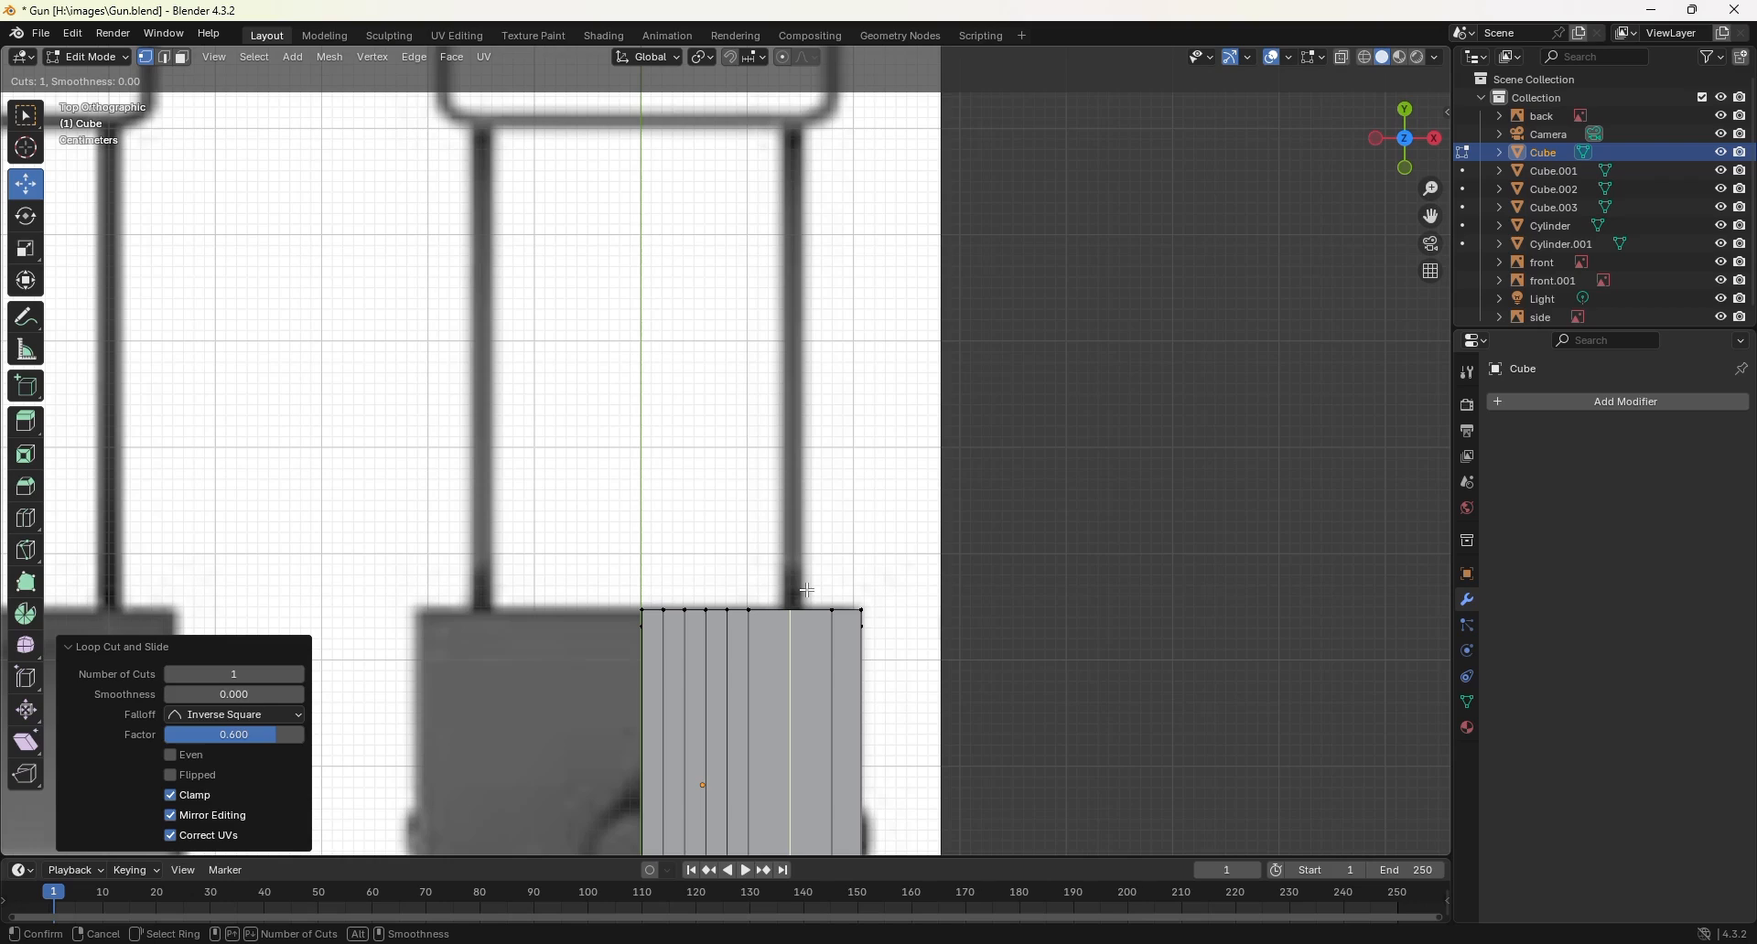
left_click(807, 591)
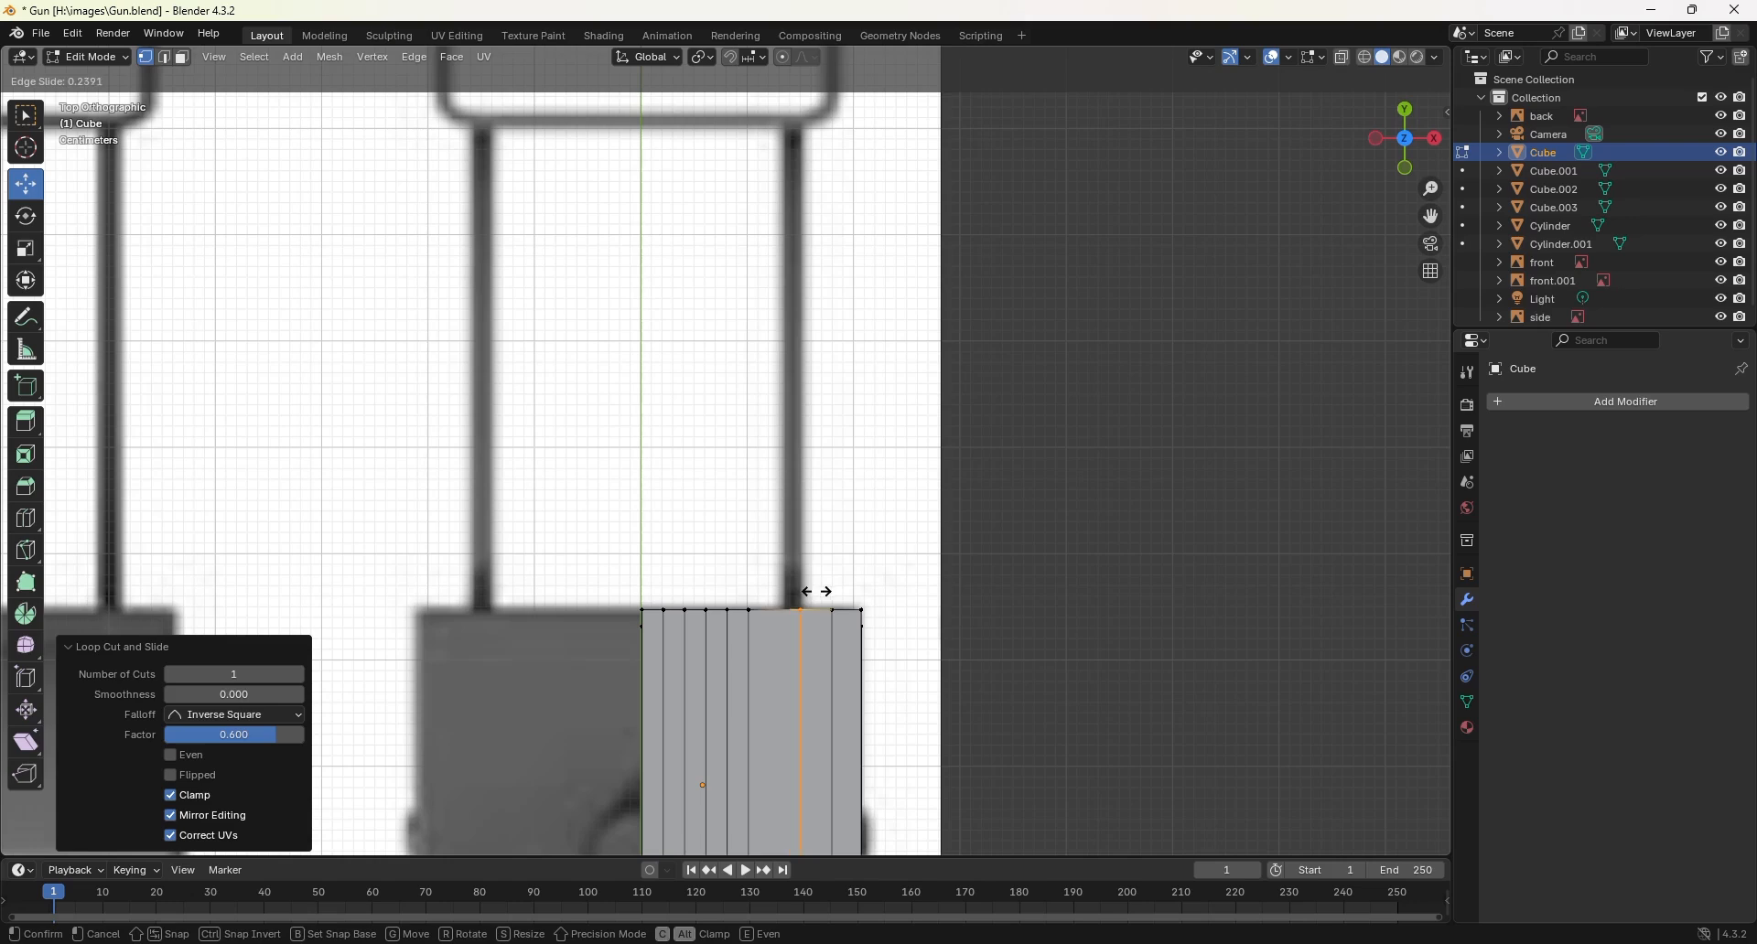
left_click(819, 592)
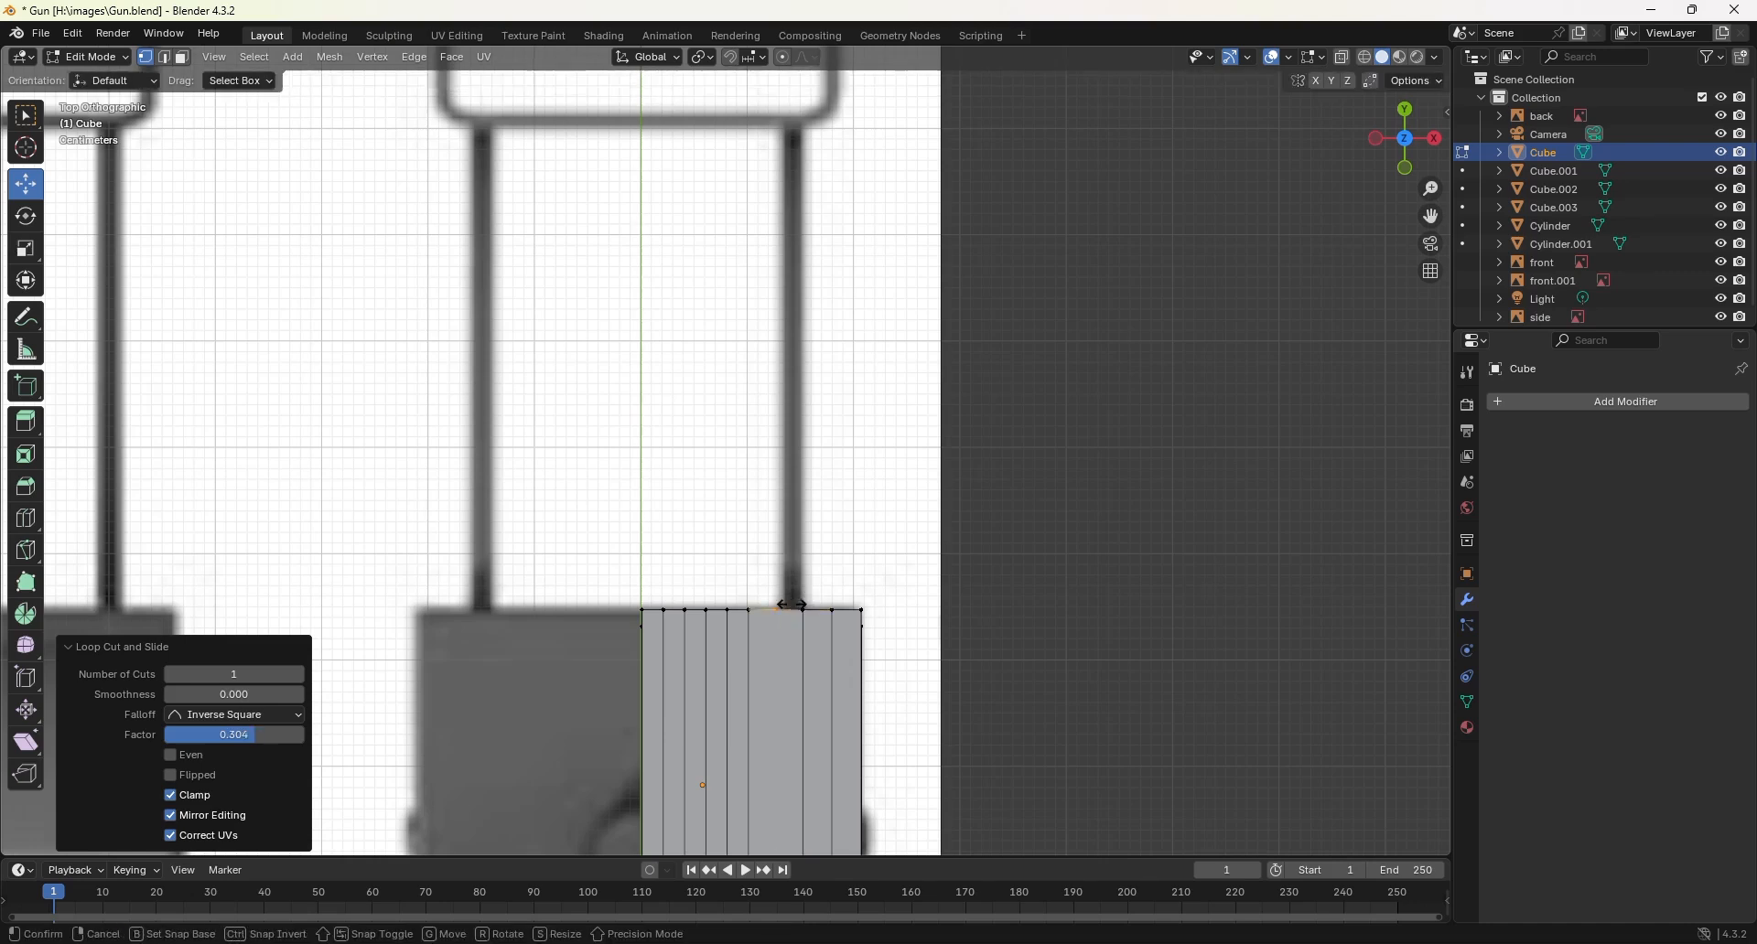
left_click(804, 605)
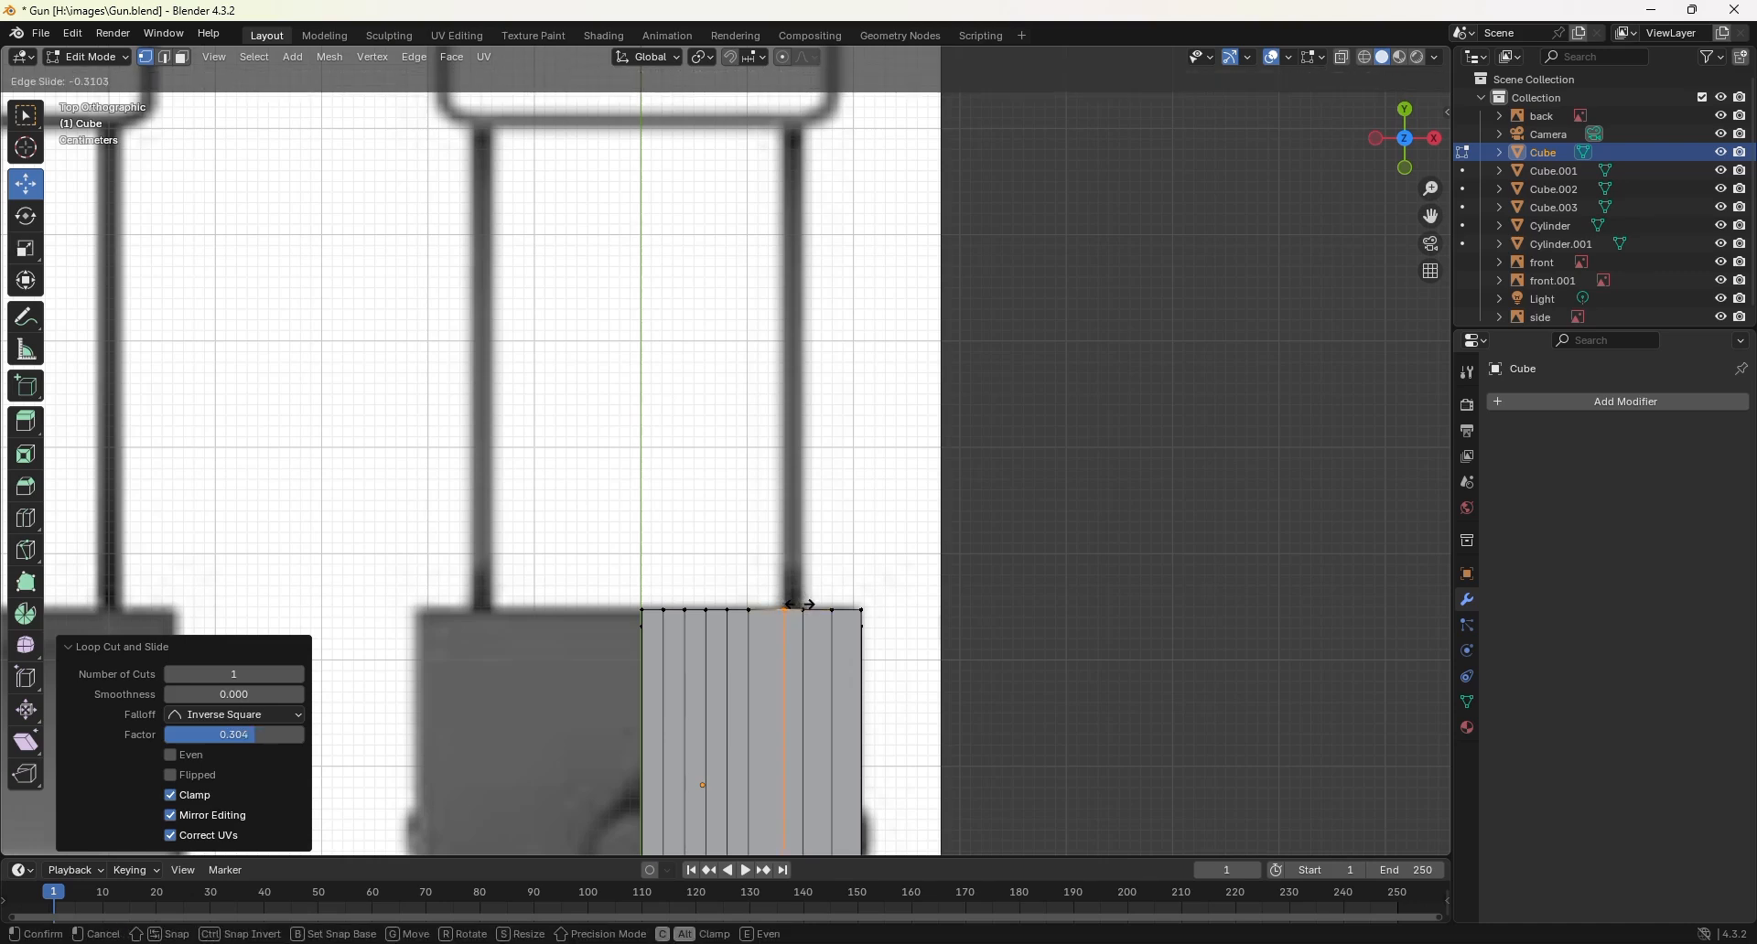
left_click(801, 606)
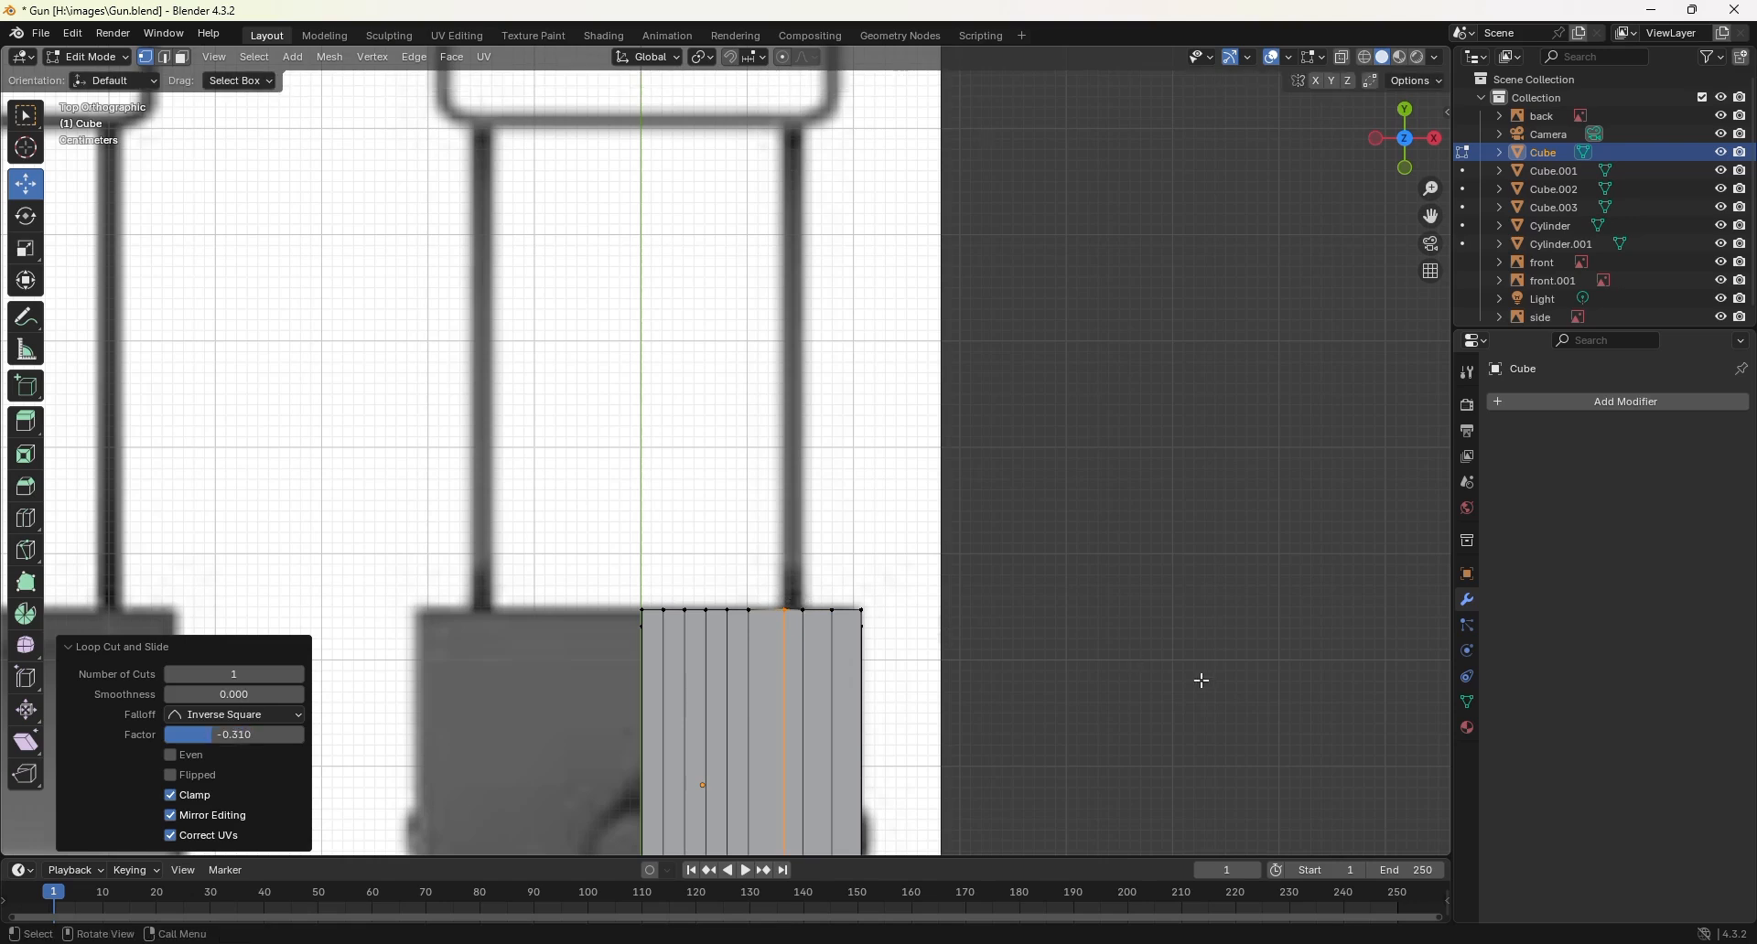
Step: Extrude the small rear receiver face between the new loops 0.46536 m backwards to form the stock rod
middle_click_drag(1098, 690, 753, 508)
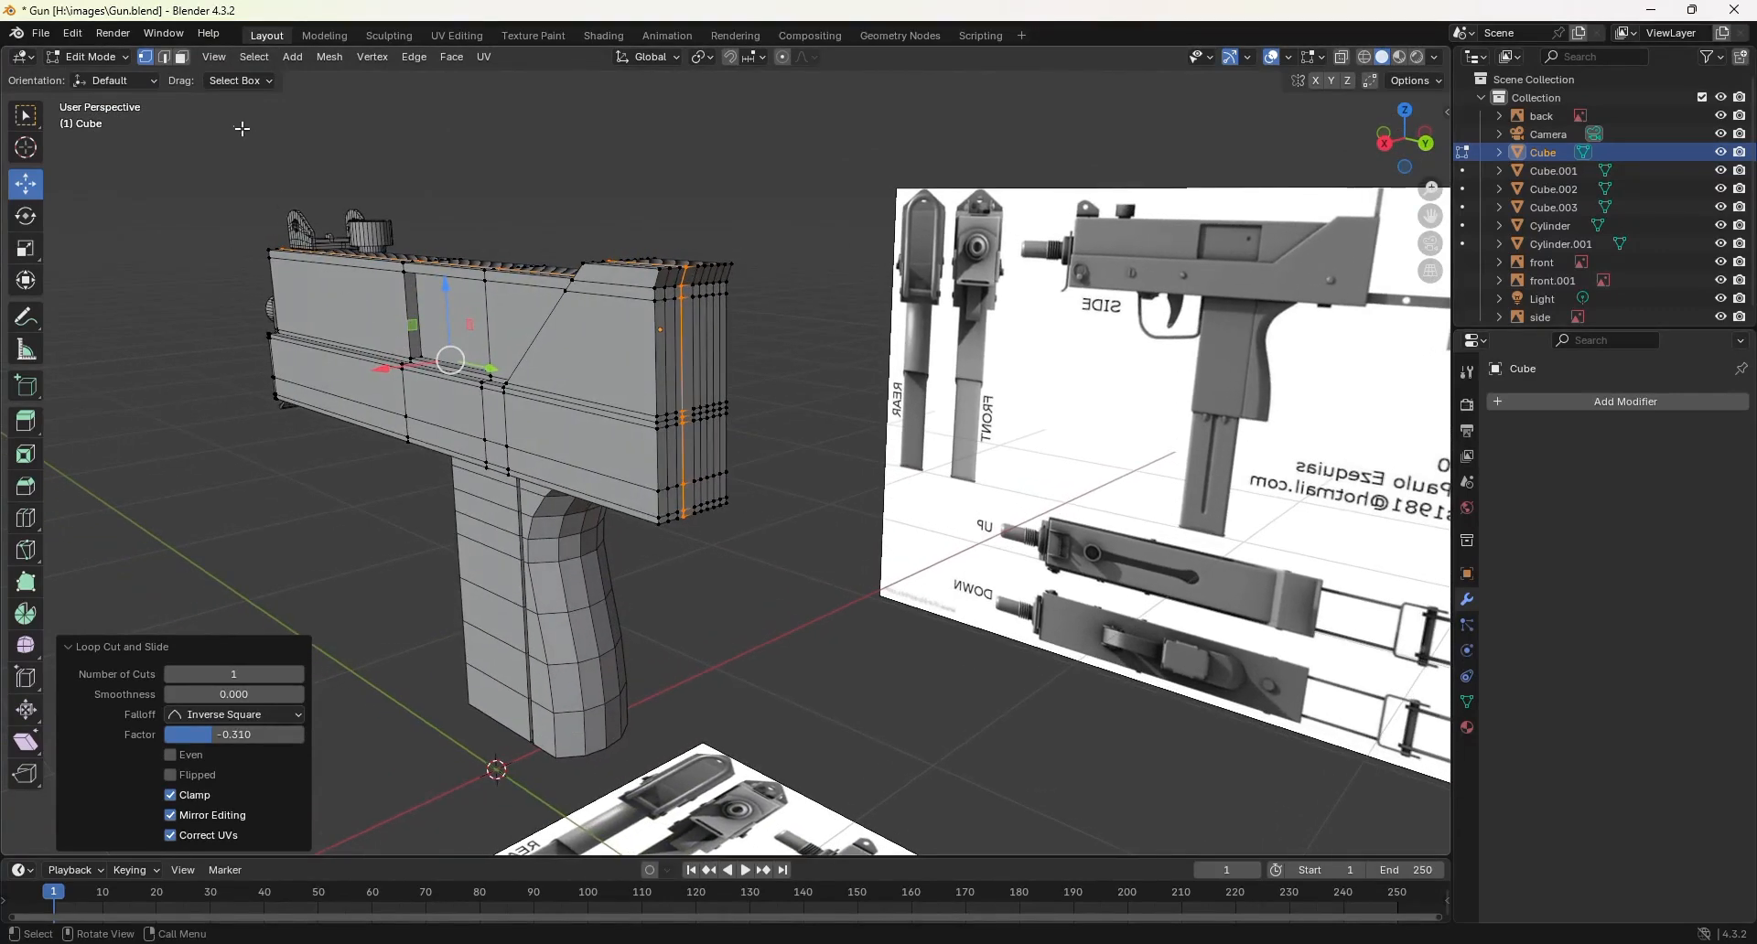
left_click(182, 57)
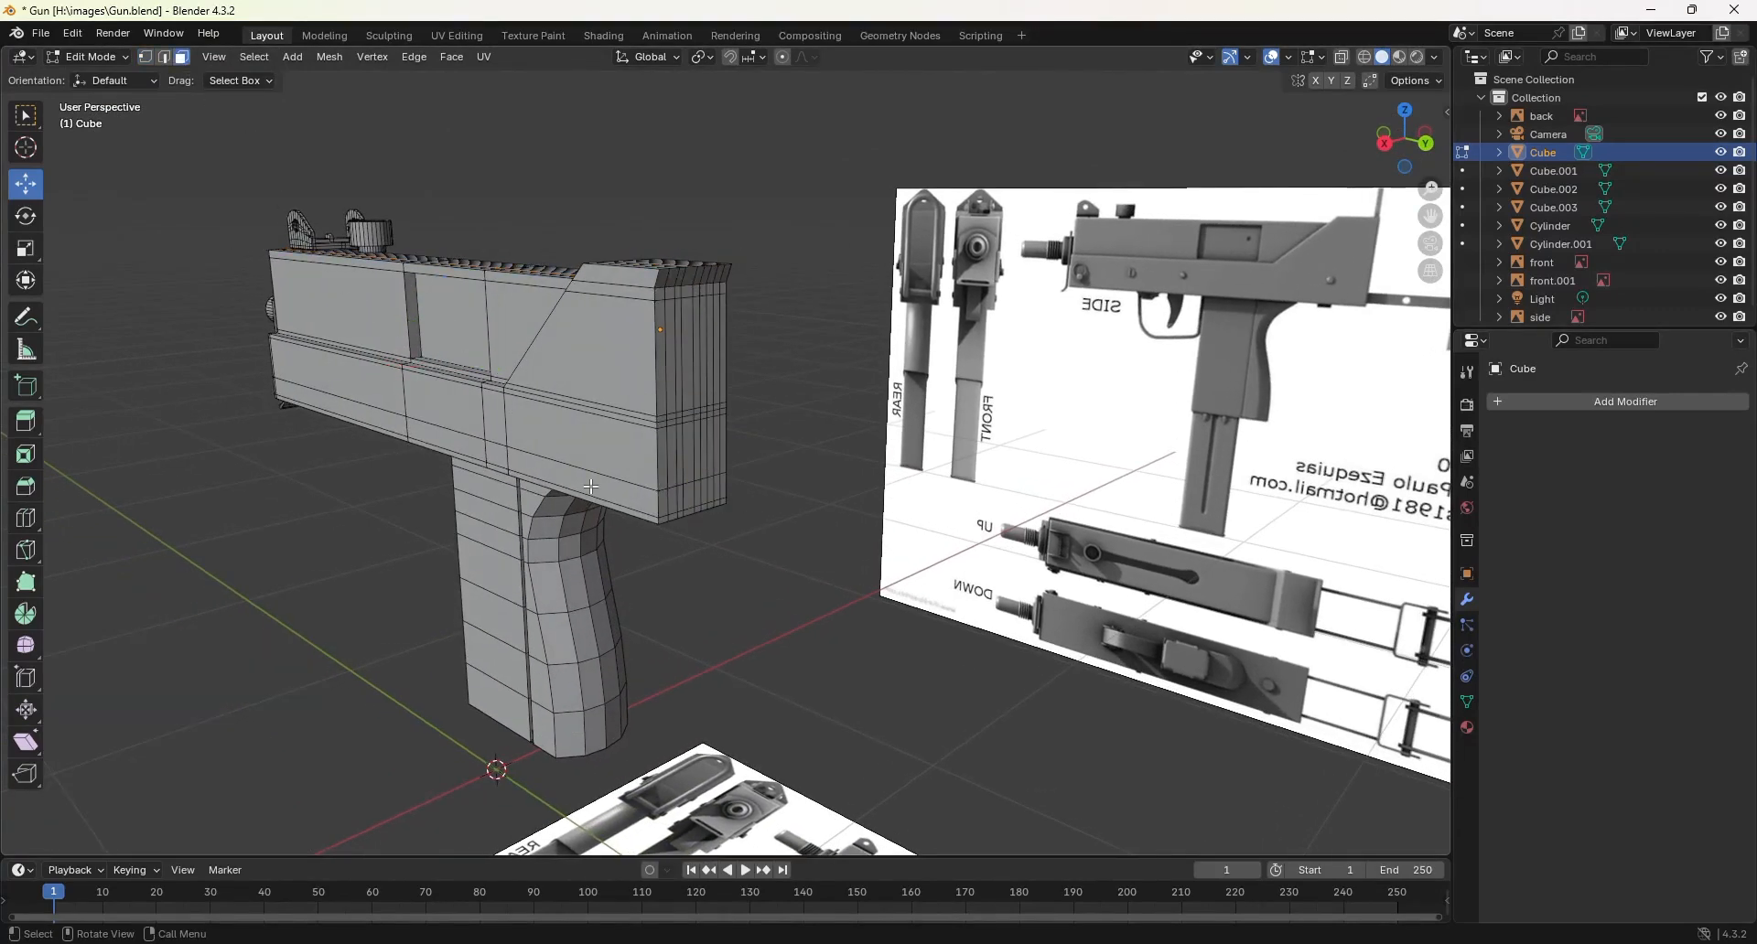
left_click(680, 500)
key("KP_7")
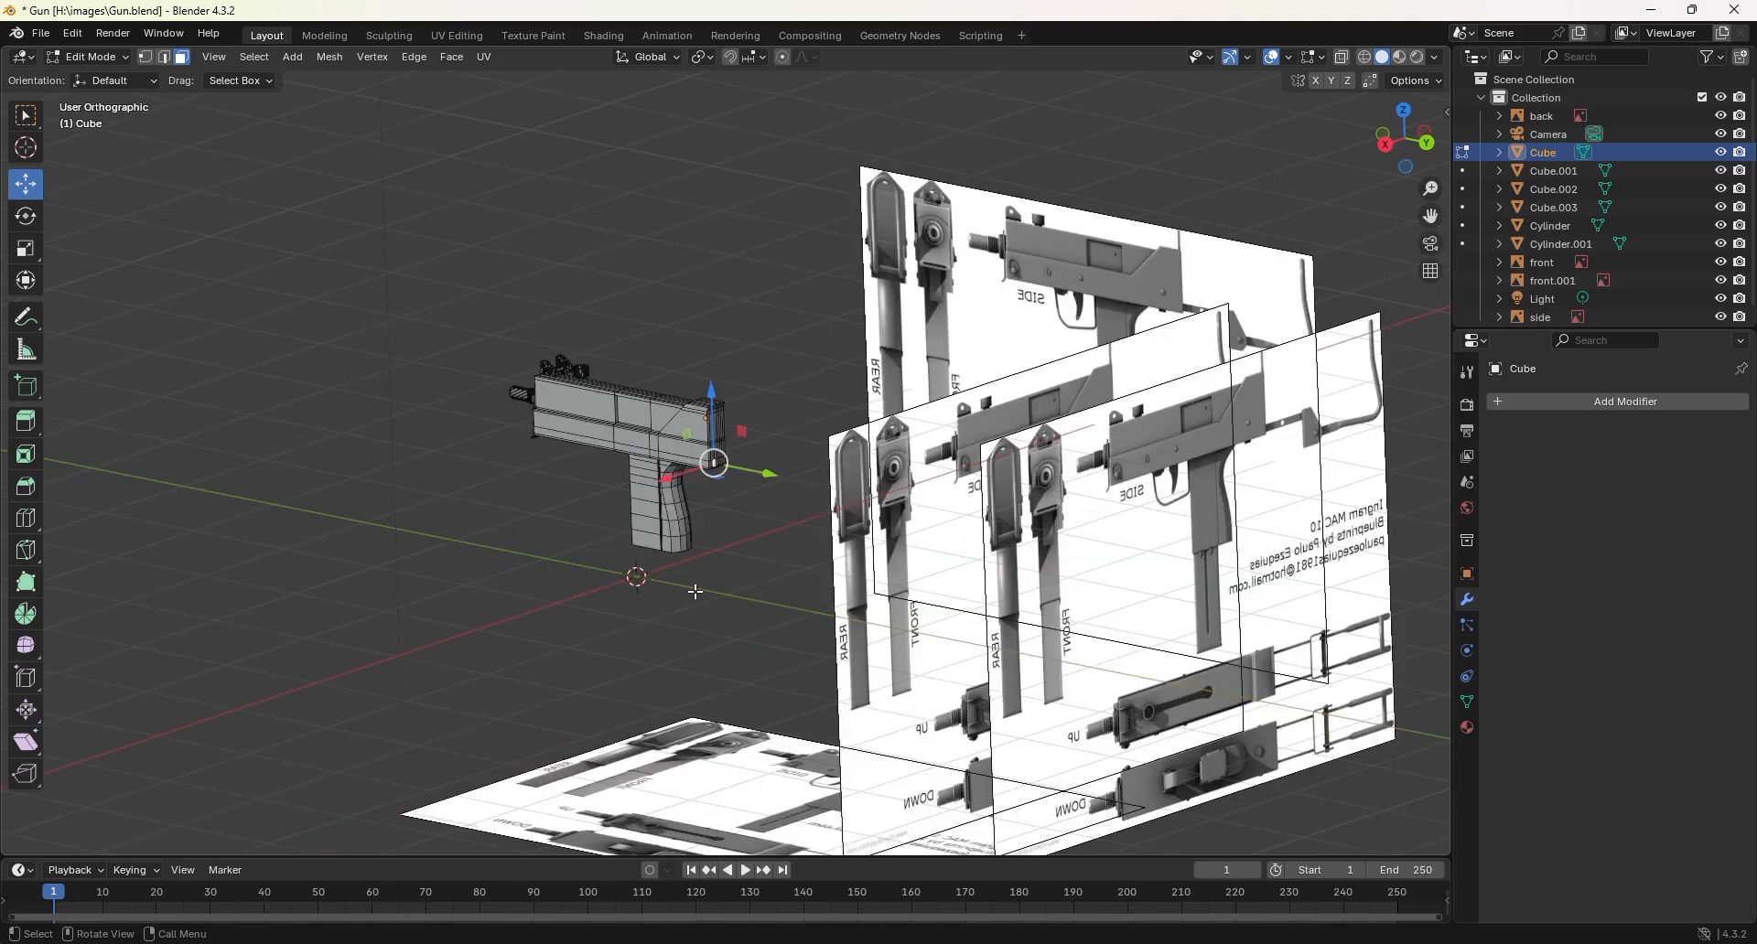
scroll(697, 462, "up", 5)
scroll(697, 451, "up", 1)
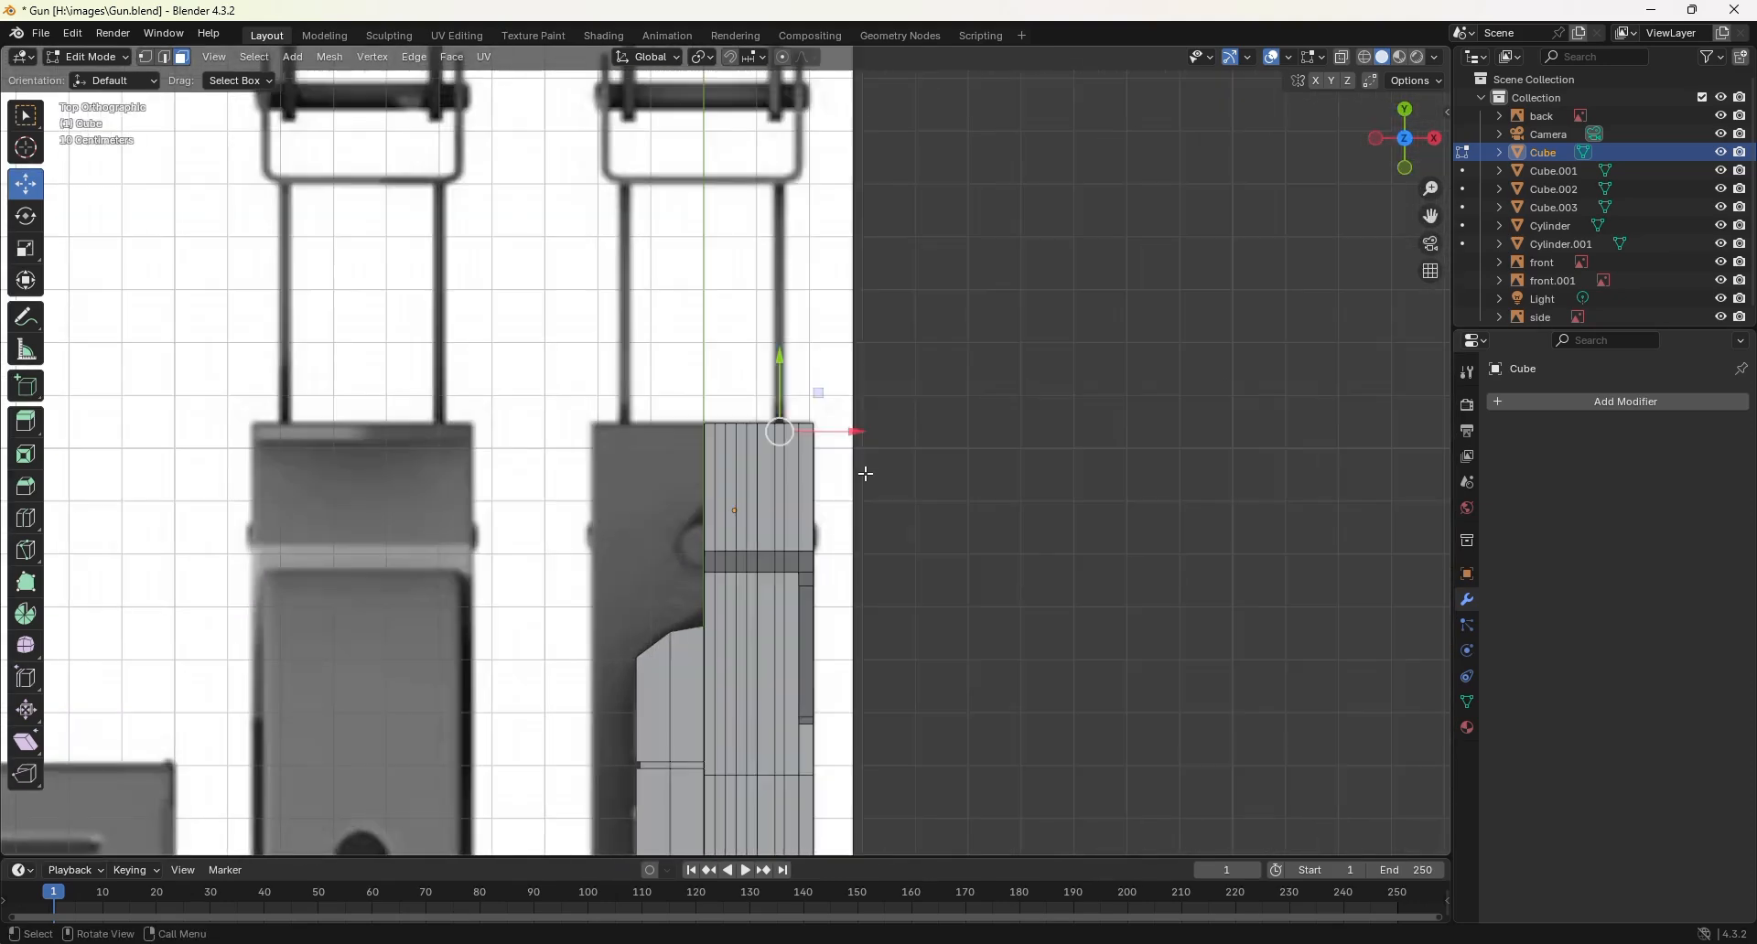
key("e")
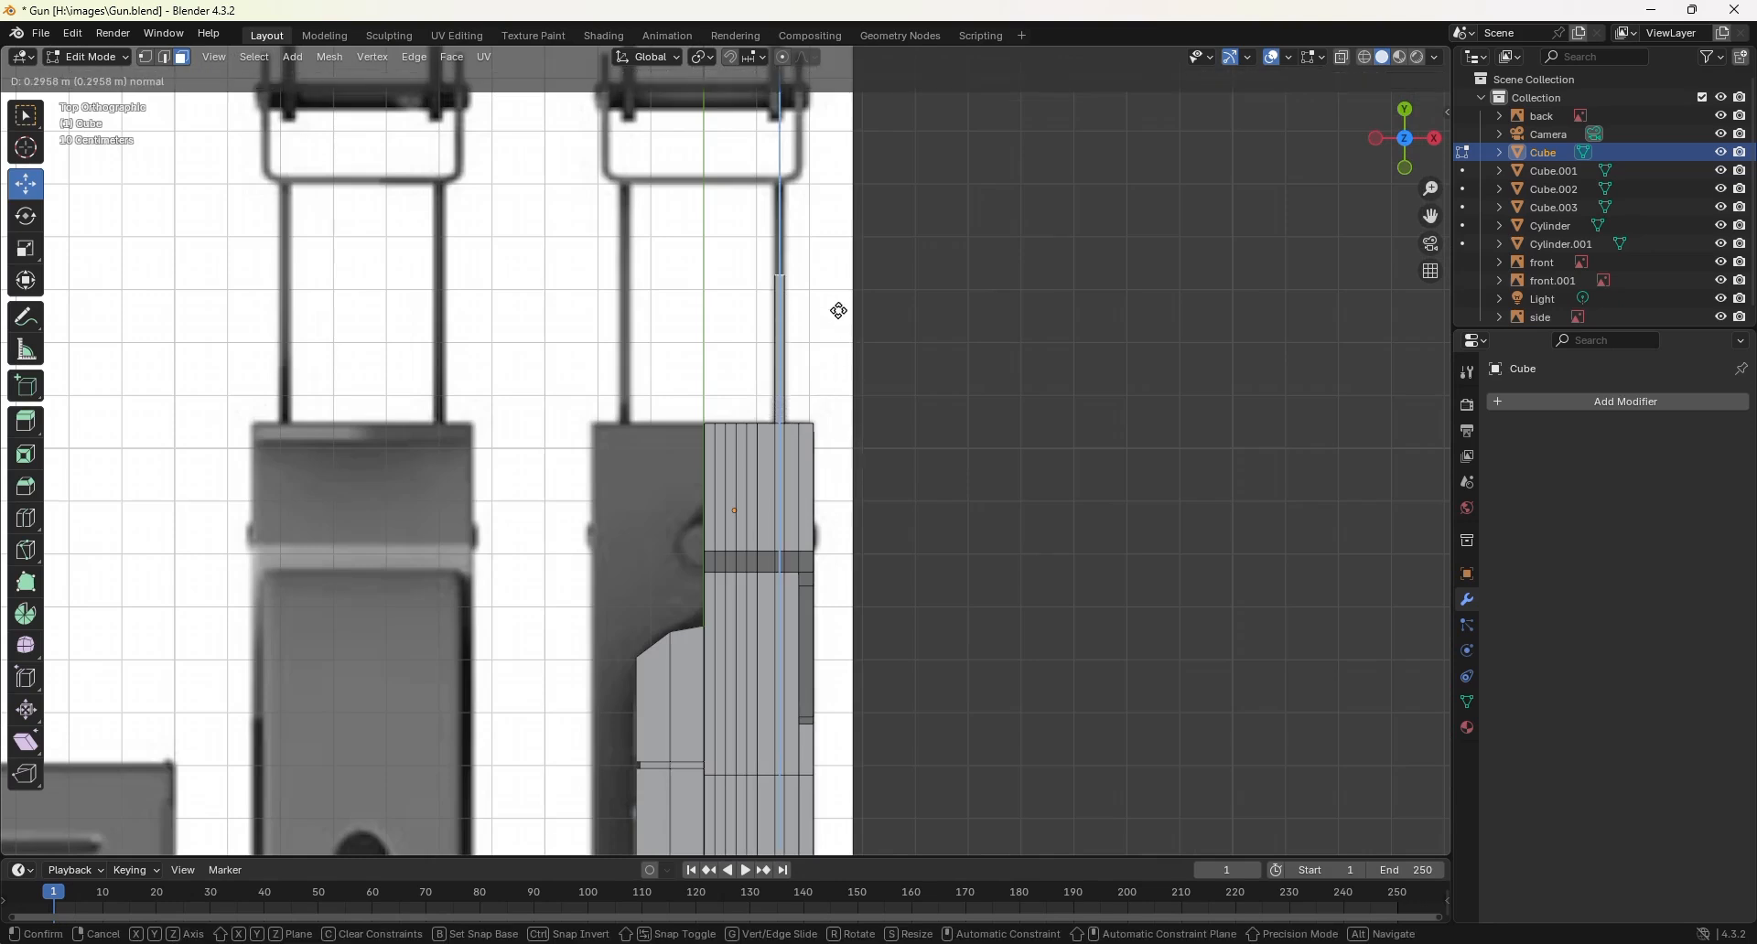
left_click(834, 228)
scroll(1022, 455, "down", 1)
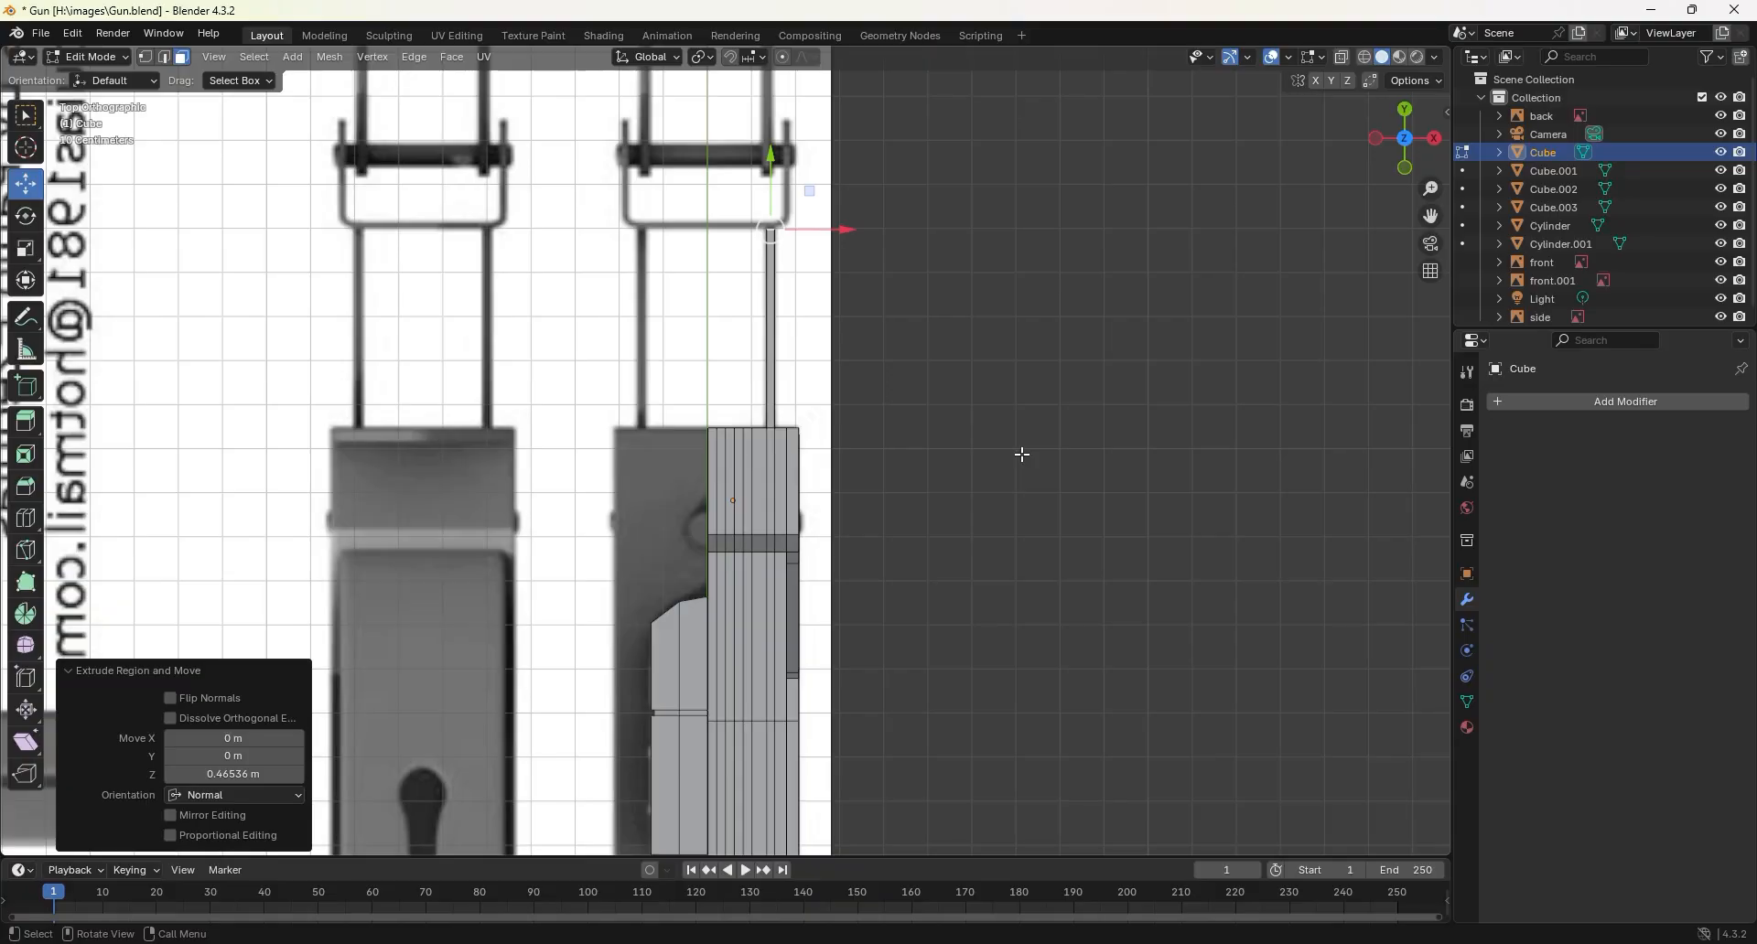
Step: In right view, move the stock rod's end face -0.006007 m in Y to align with the bracket's front edge
key("KP_3")
left_click_drag(0, 0, 0, 0)
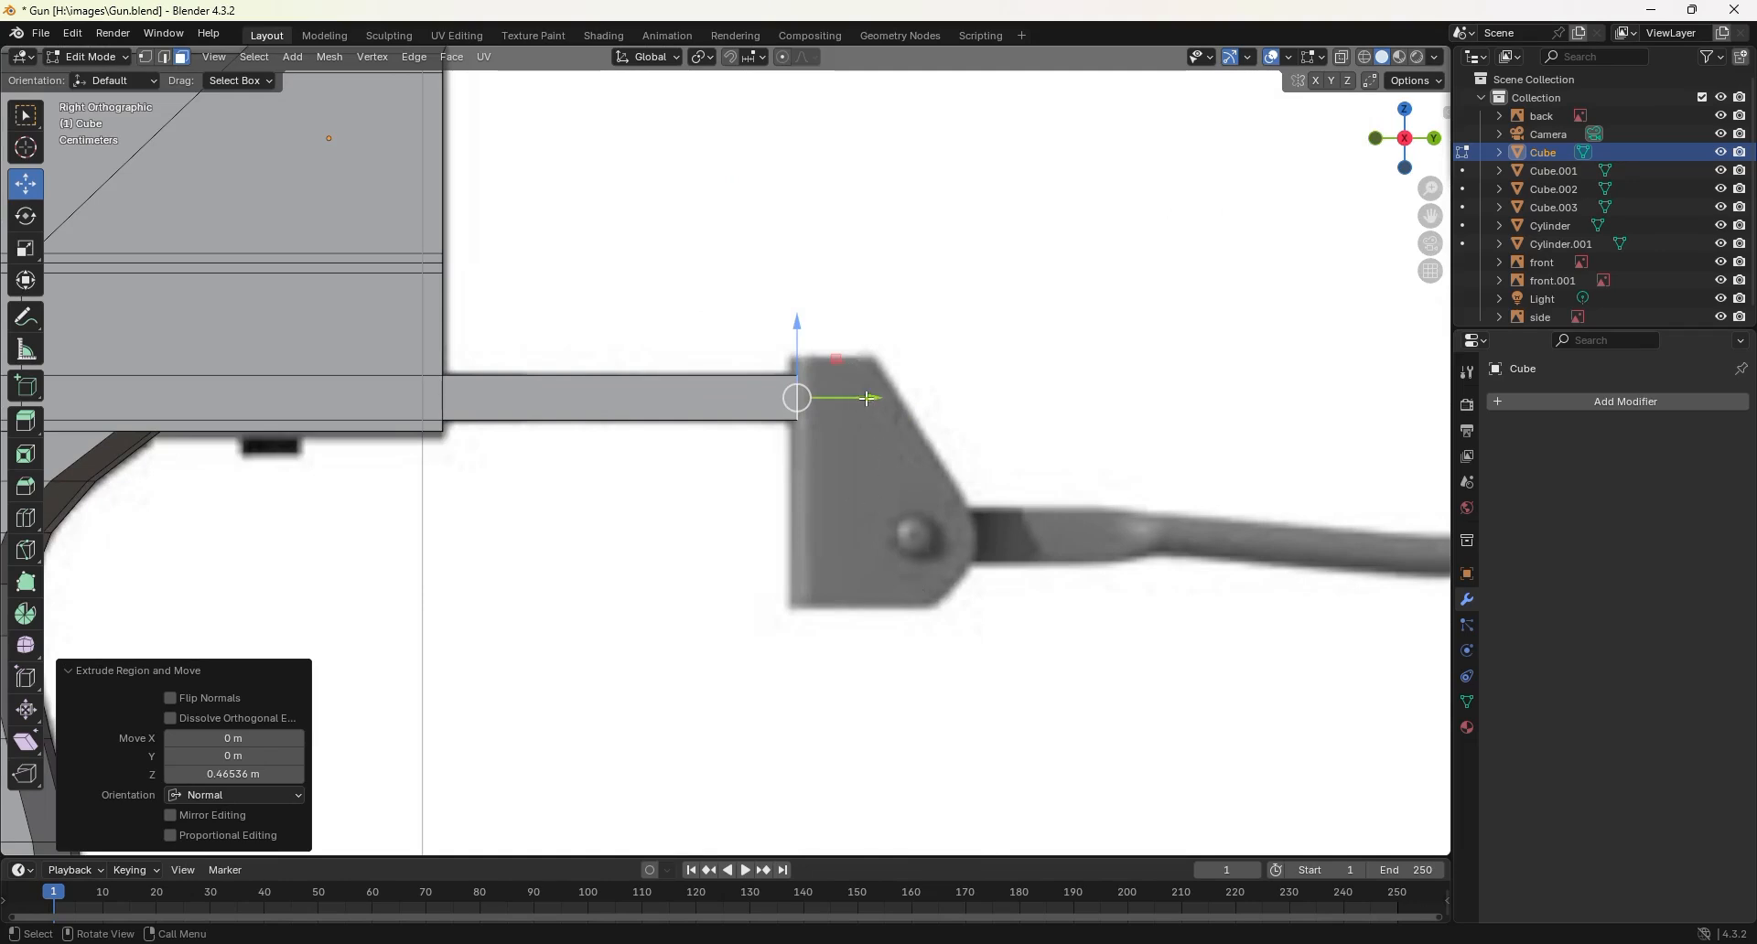
left_click_drag(868, 398, 860, 398)
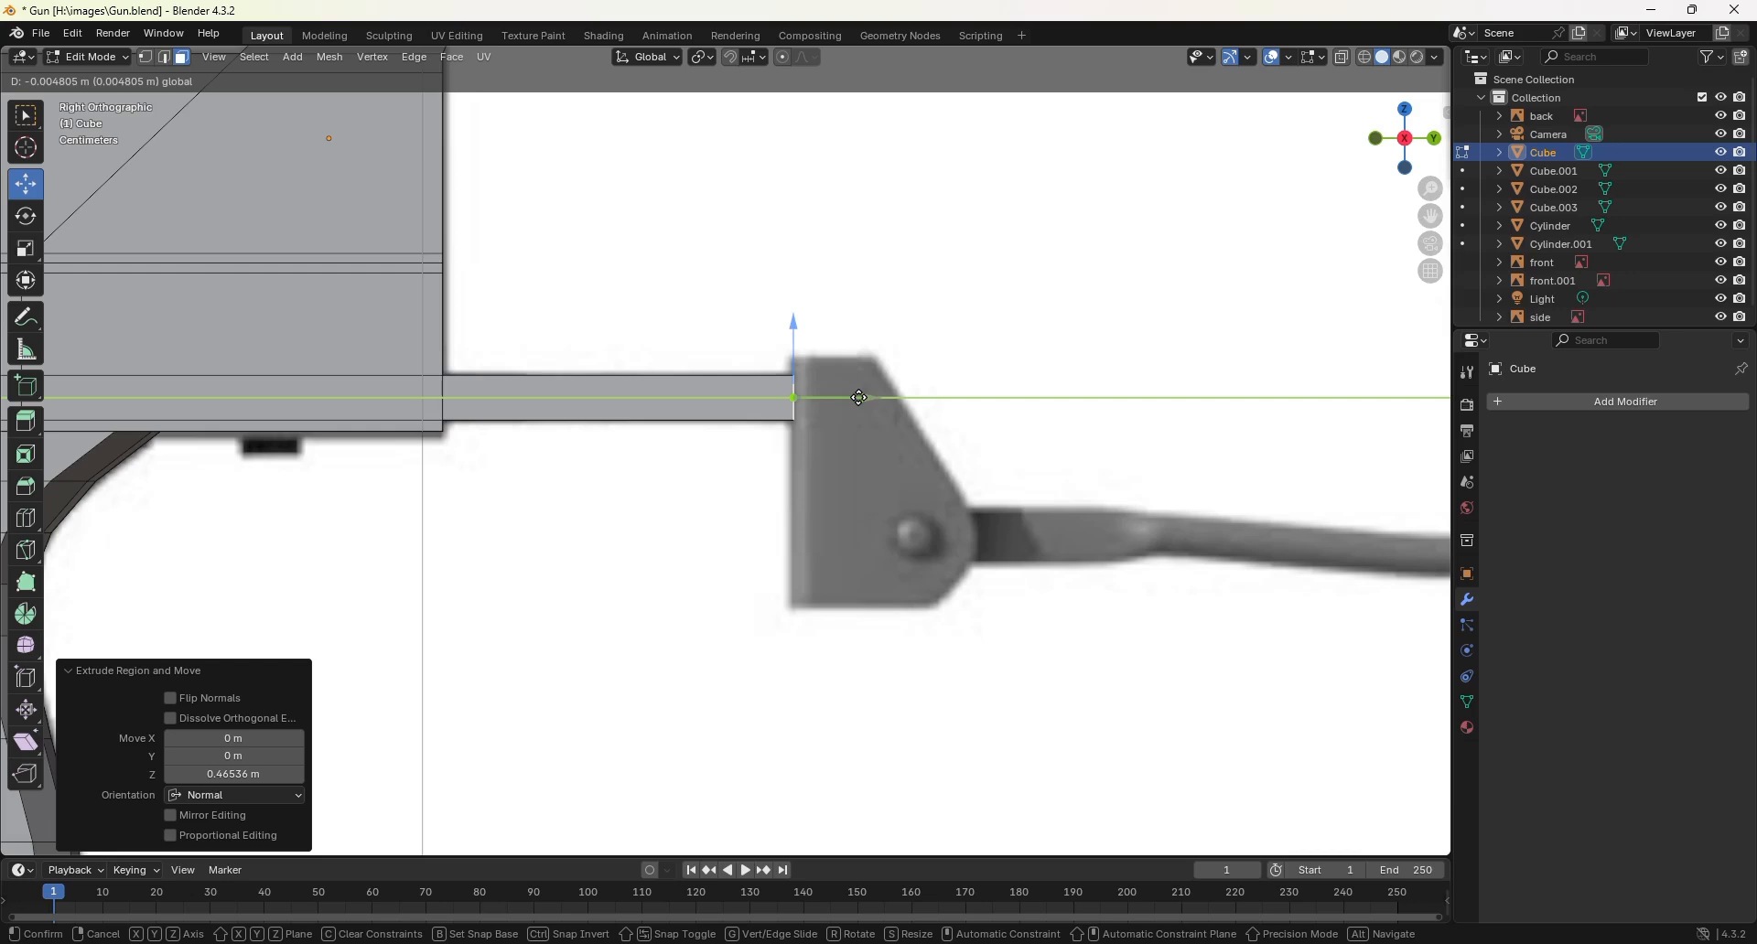
left_click_drag(859, 398, 864, 399)
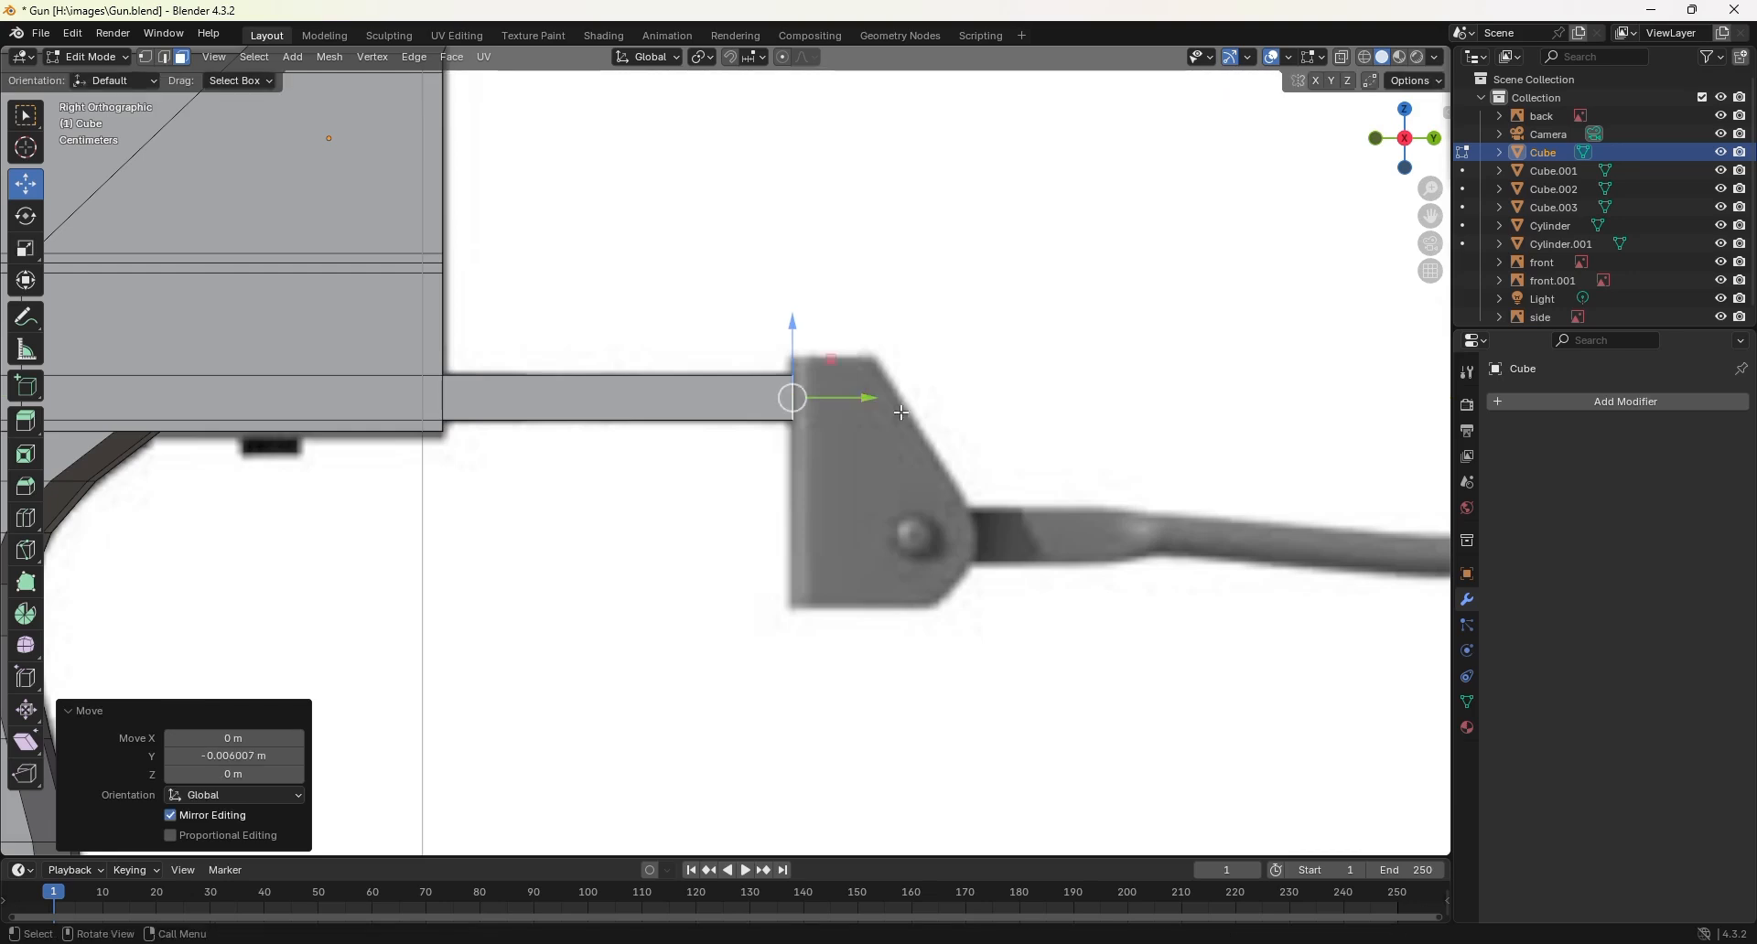
Step: Add a 2 m cube to the receiver mesh at the world origin for the stock's bracket
key("shift+a")
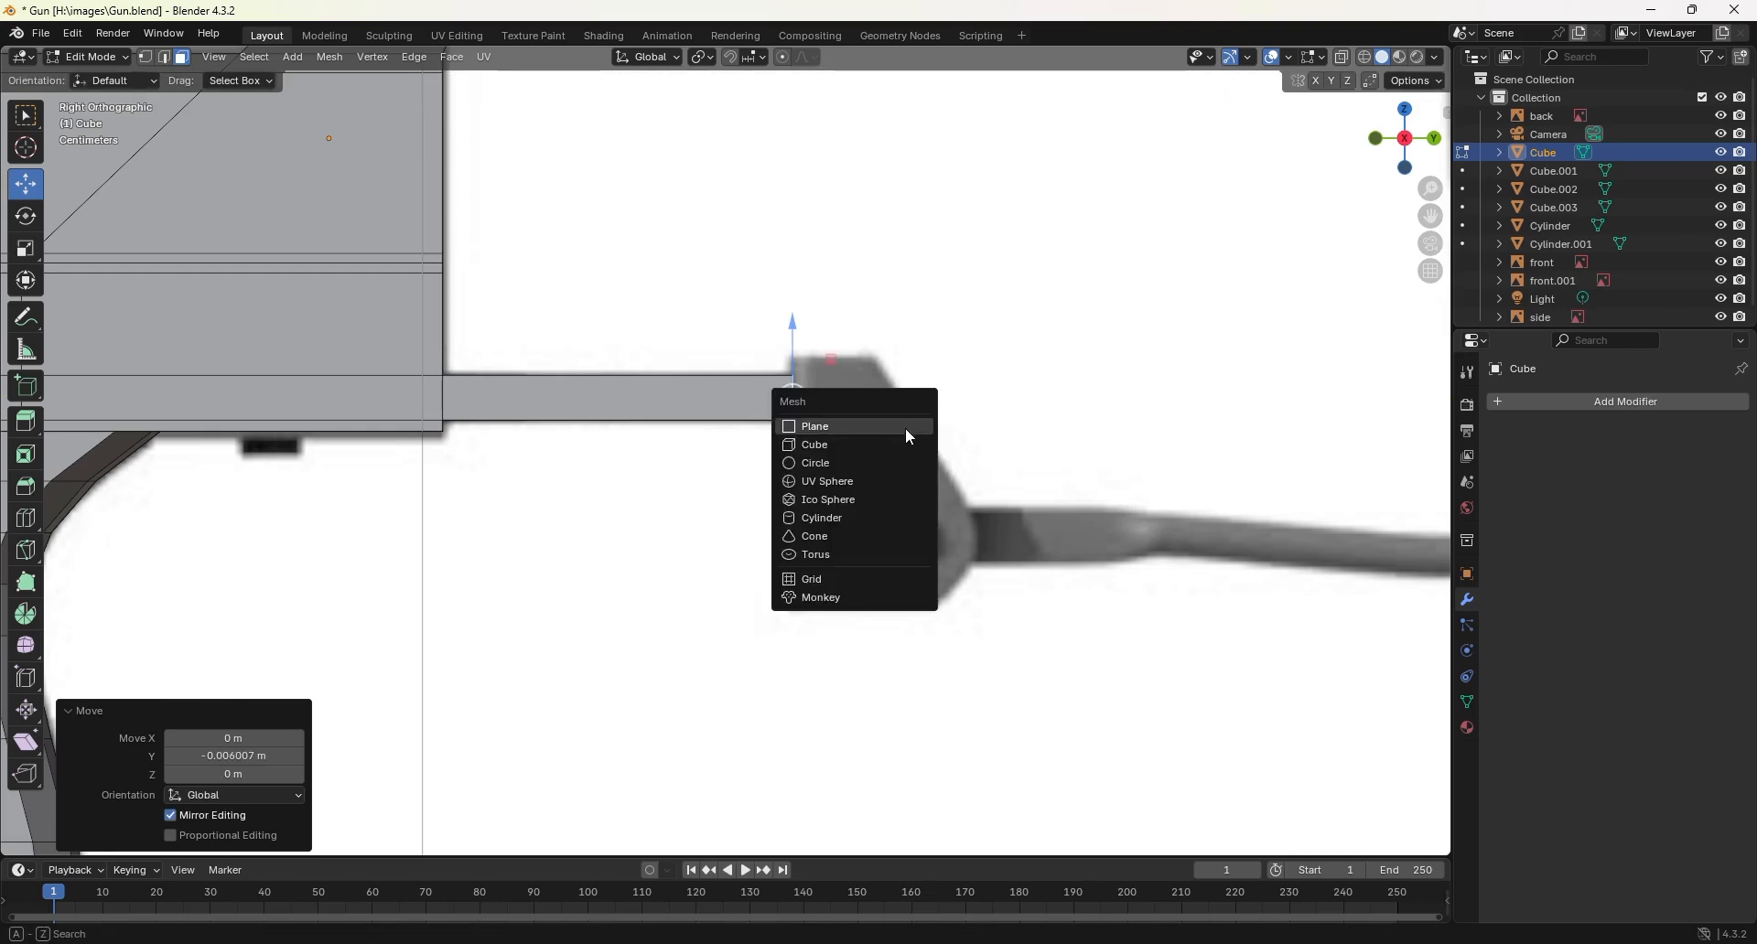
left_click(899, 447)
scroll(900, 452, "down", 4)
scroll(900, 452, "down", 4)
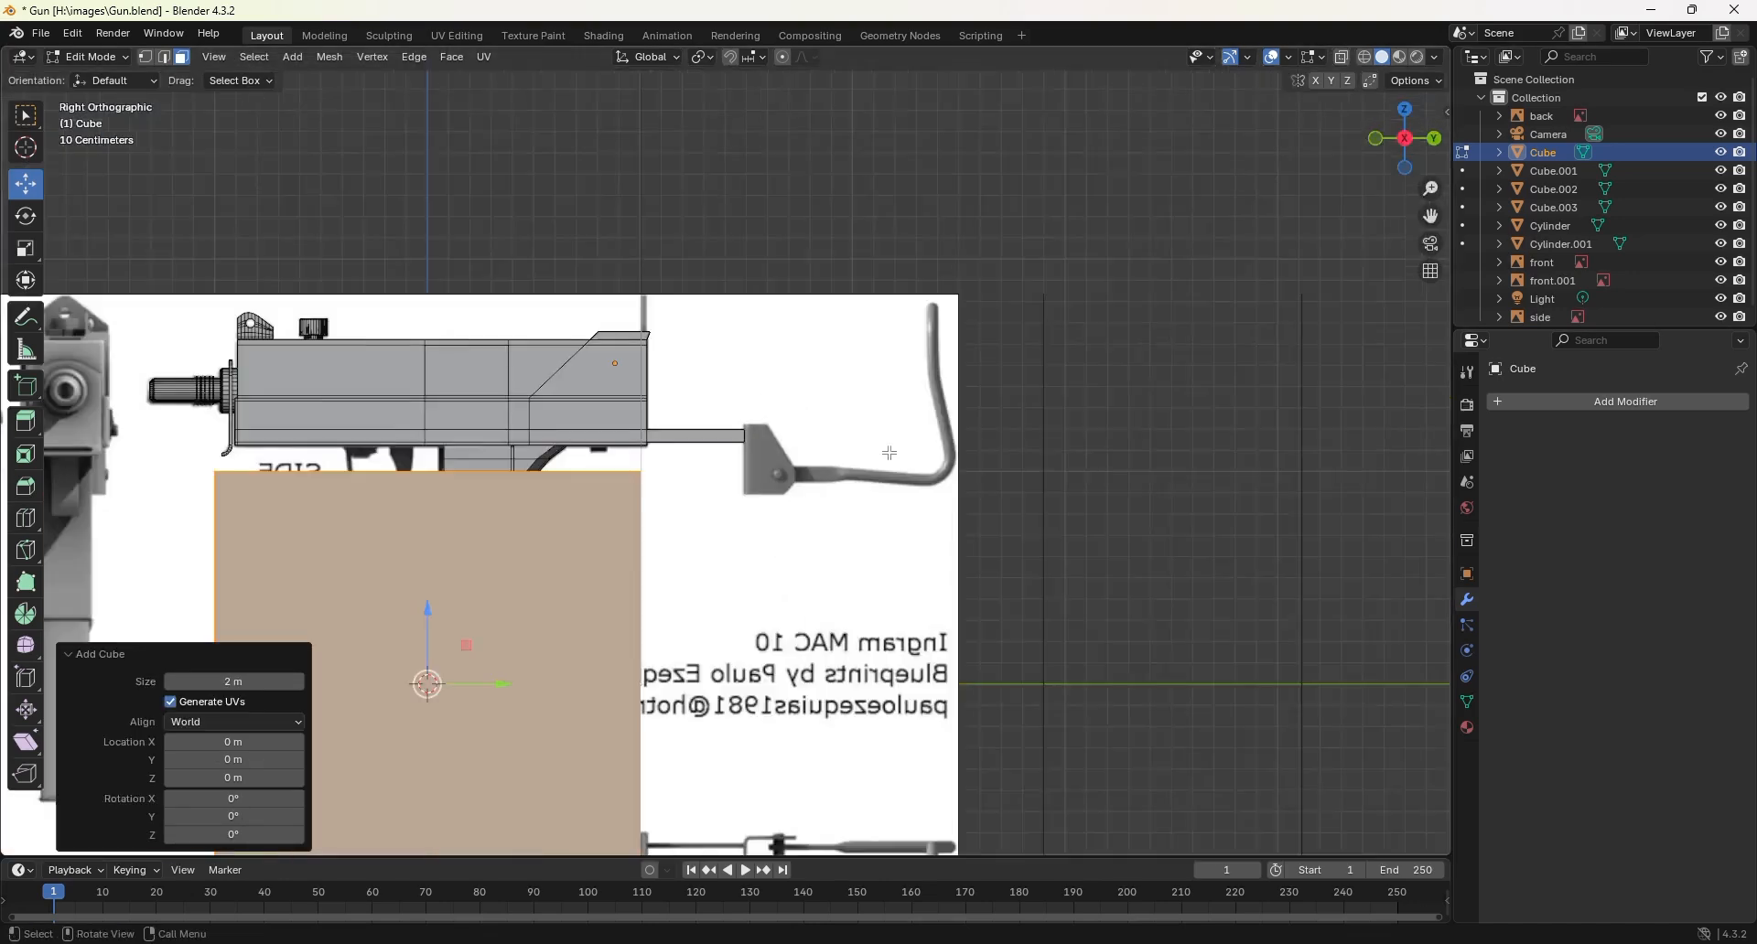
middle_click_drag(558, 572, 591, 561, "shift")
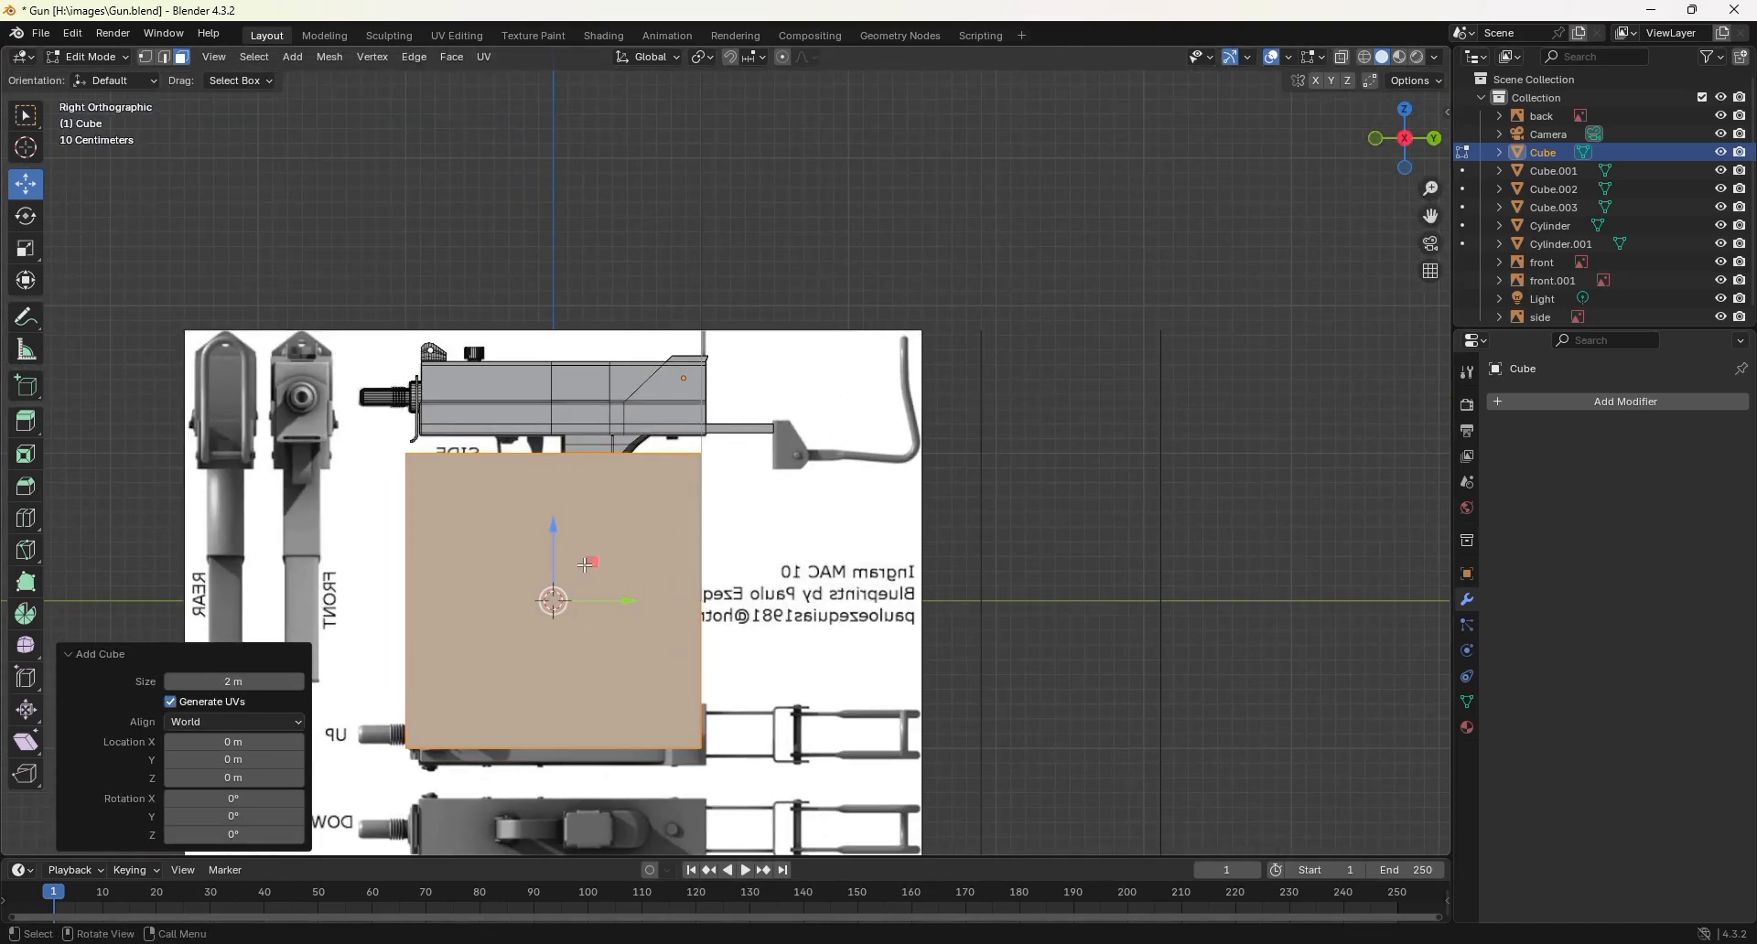
Step: Move the new cube behind the receiver in right view and scale it uniformly by 0.122
key("g")
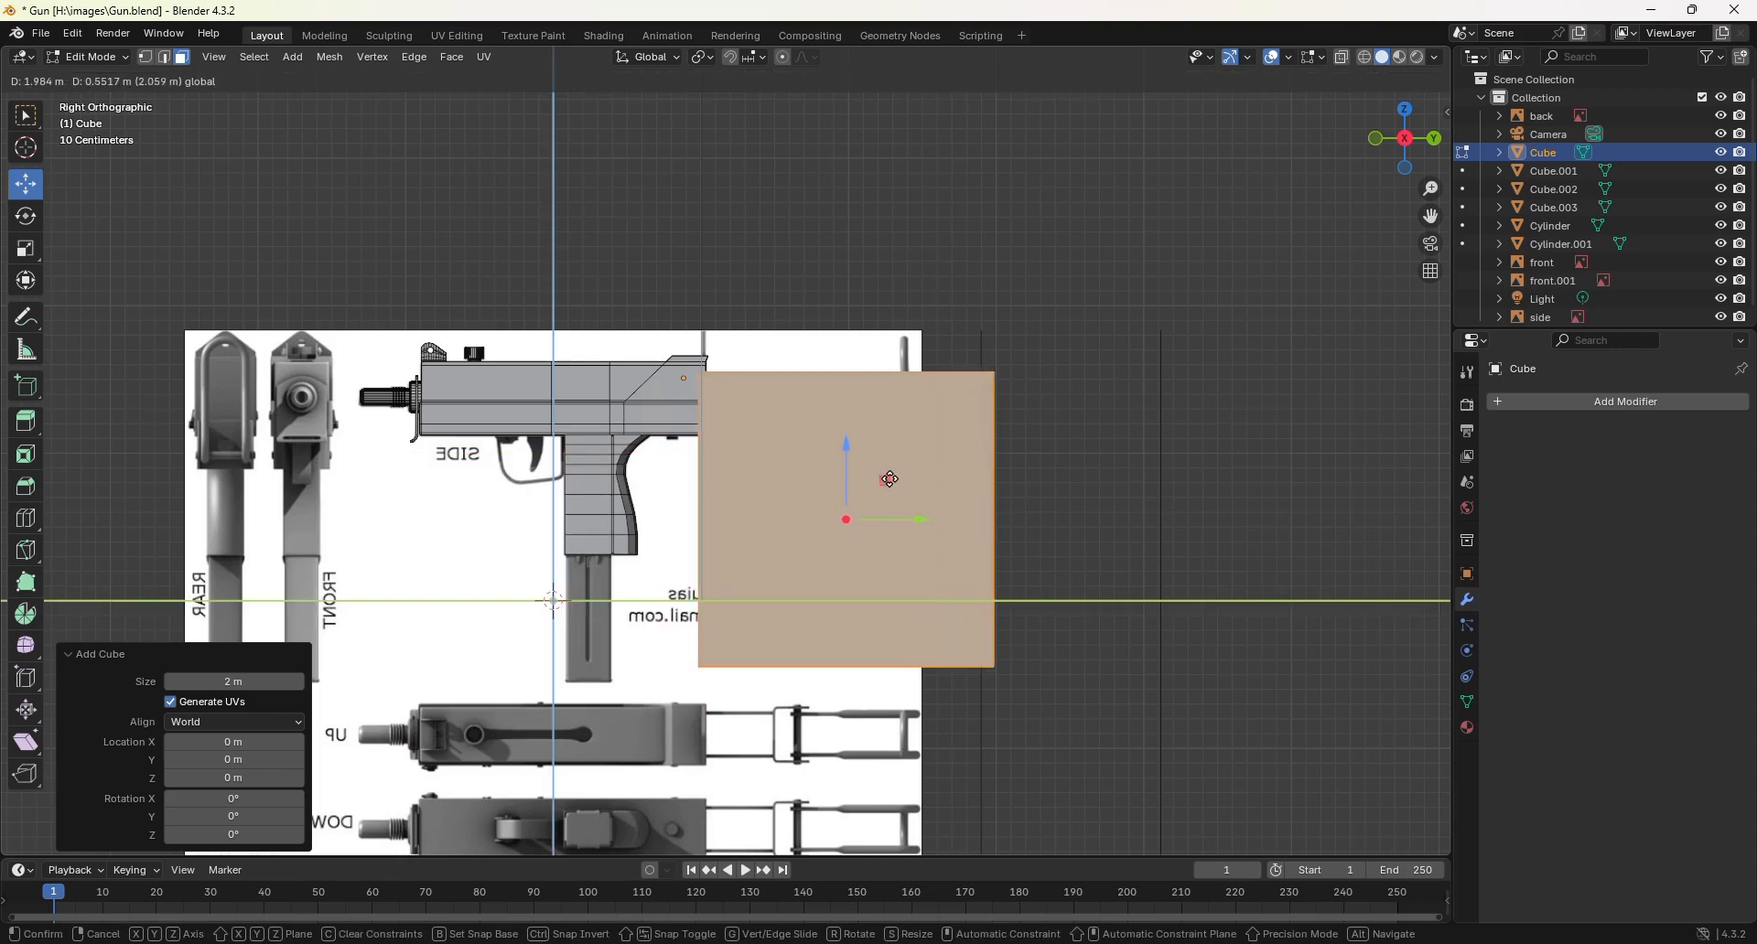
left_click(891, 479)
left_click_drag(904, 520, 934, 520)
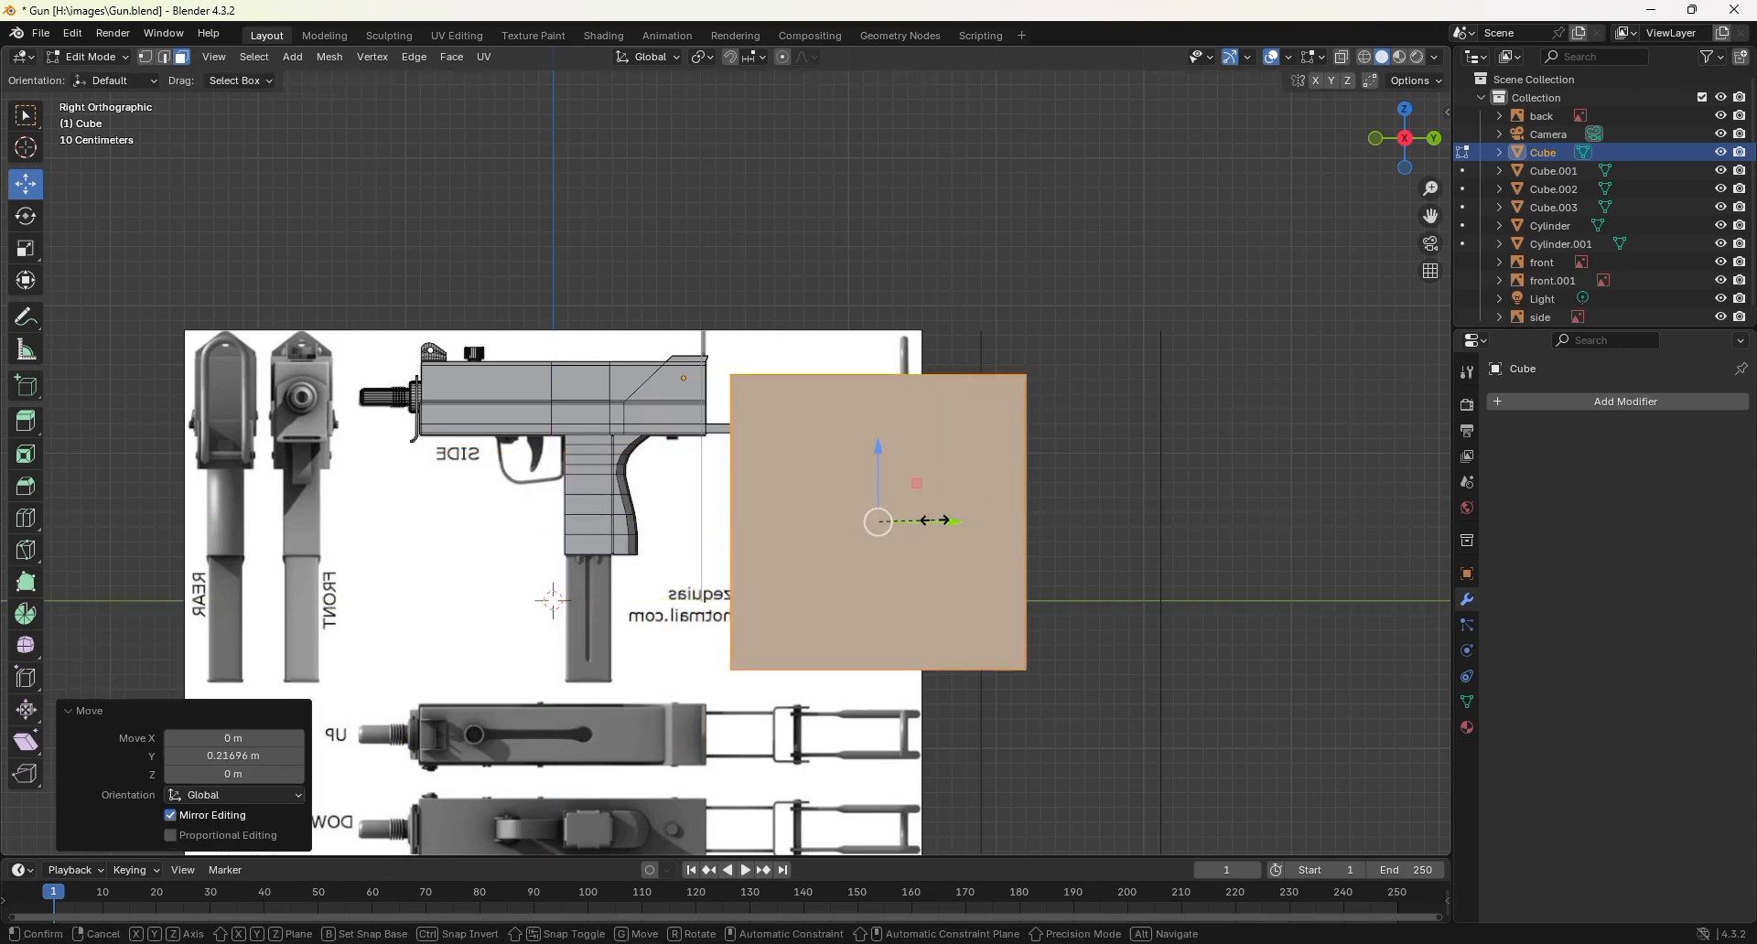
key("s")
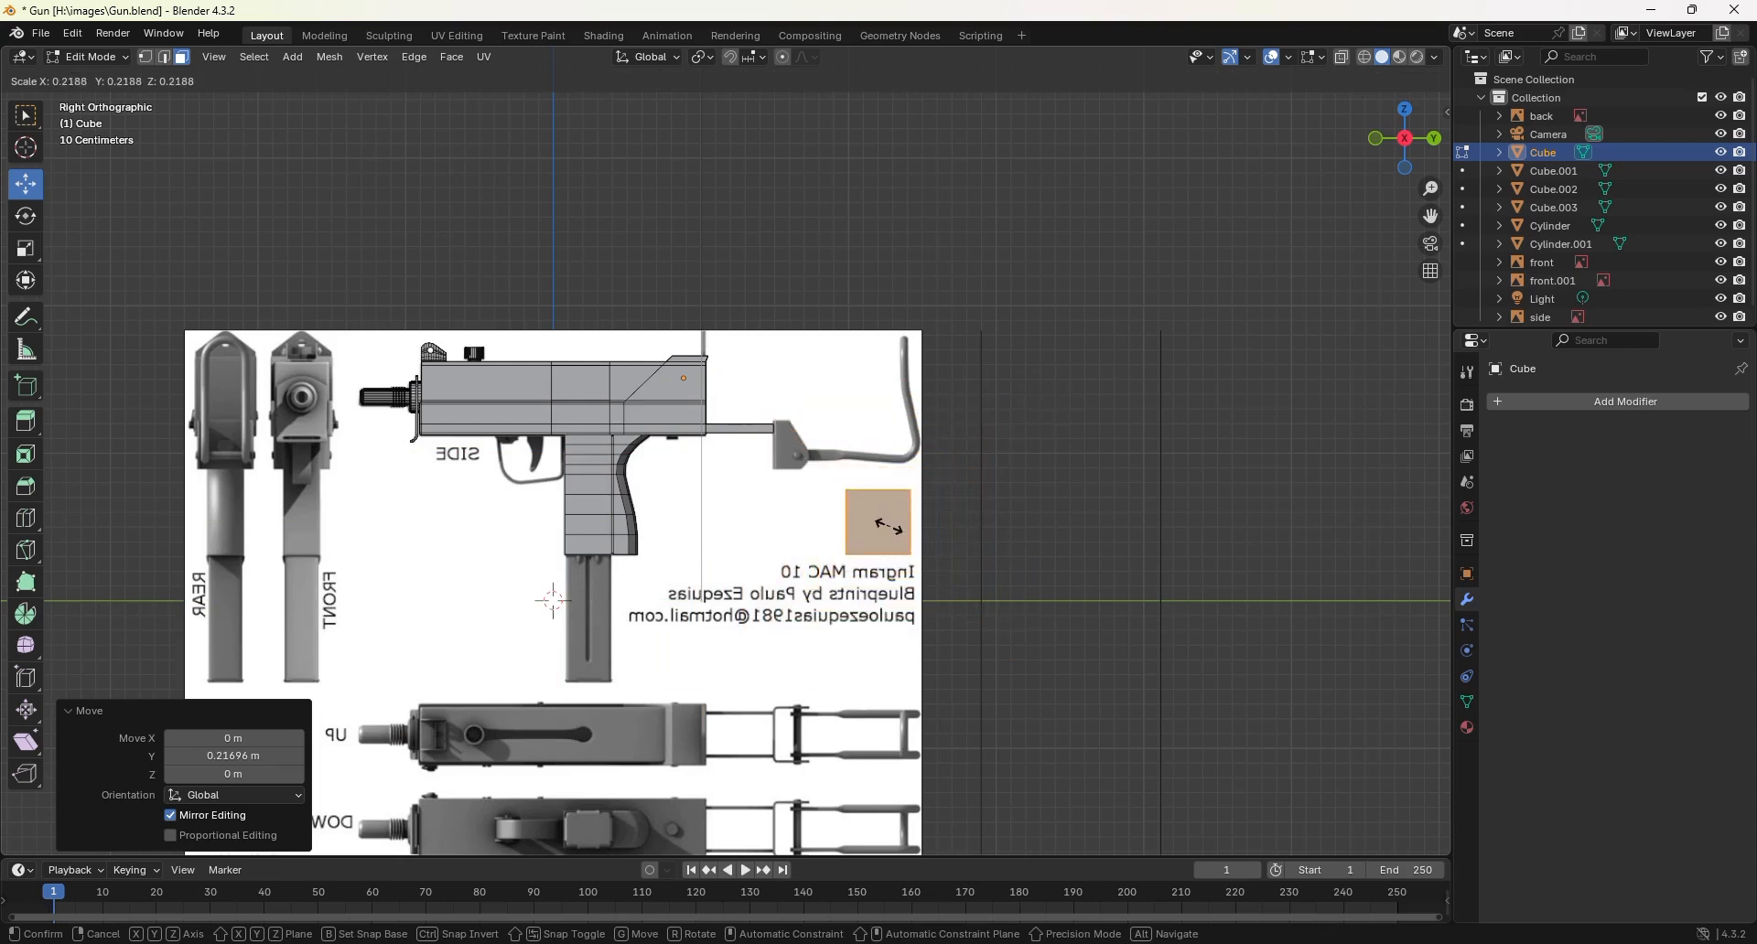
left_click(878, 522)
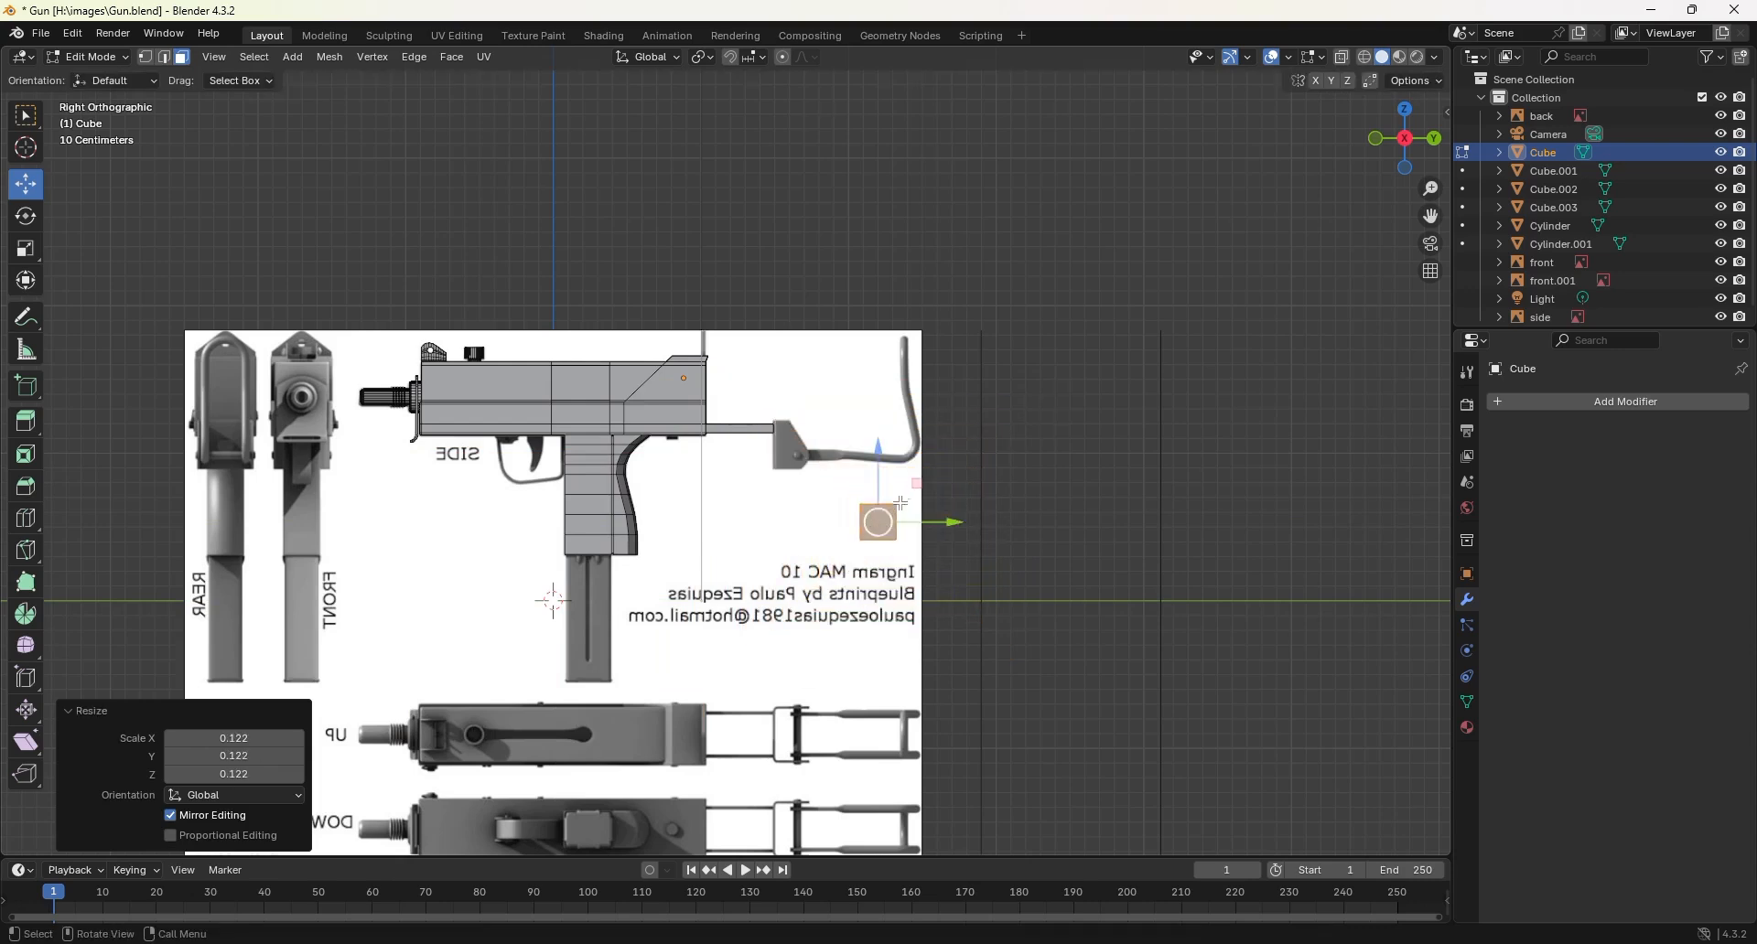
Step: Move the cube onto the blueprint's stock bracket, enable X-ray, and align the cube's front edge with the rod's end
left_click(823, 403)
key("alt+z")
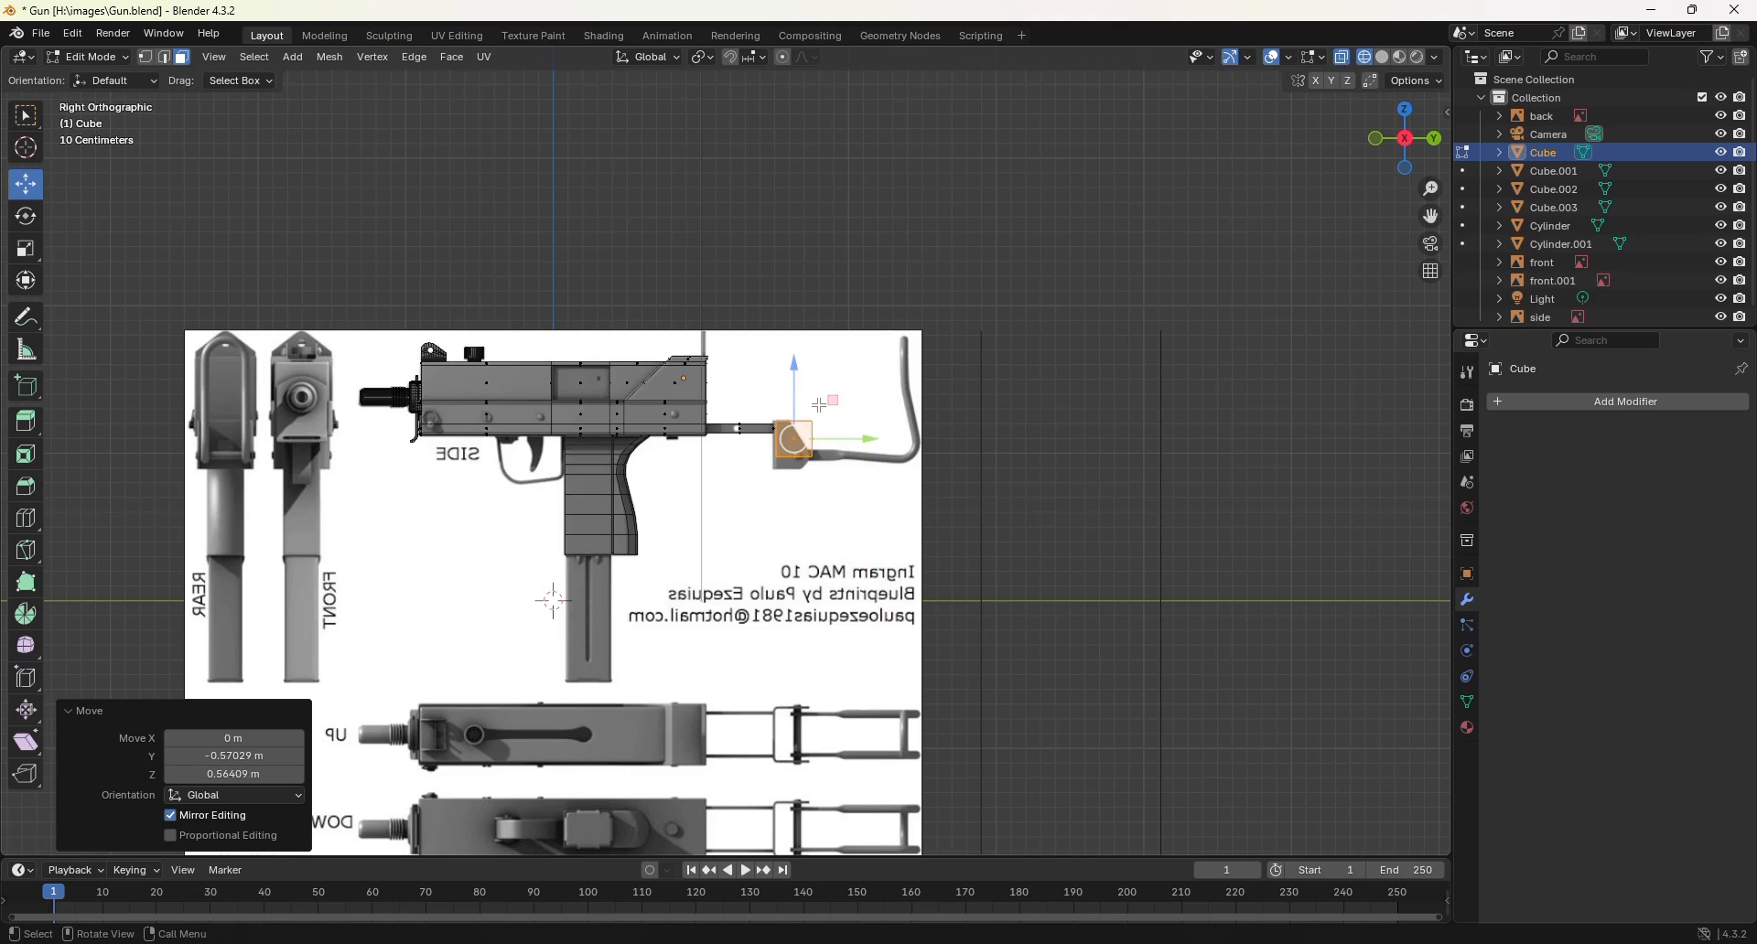
key("KP_Decimal")
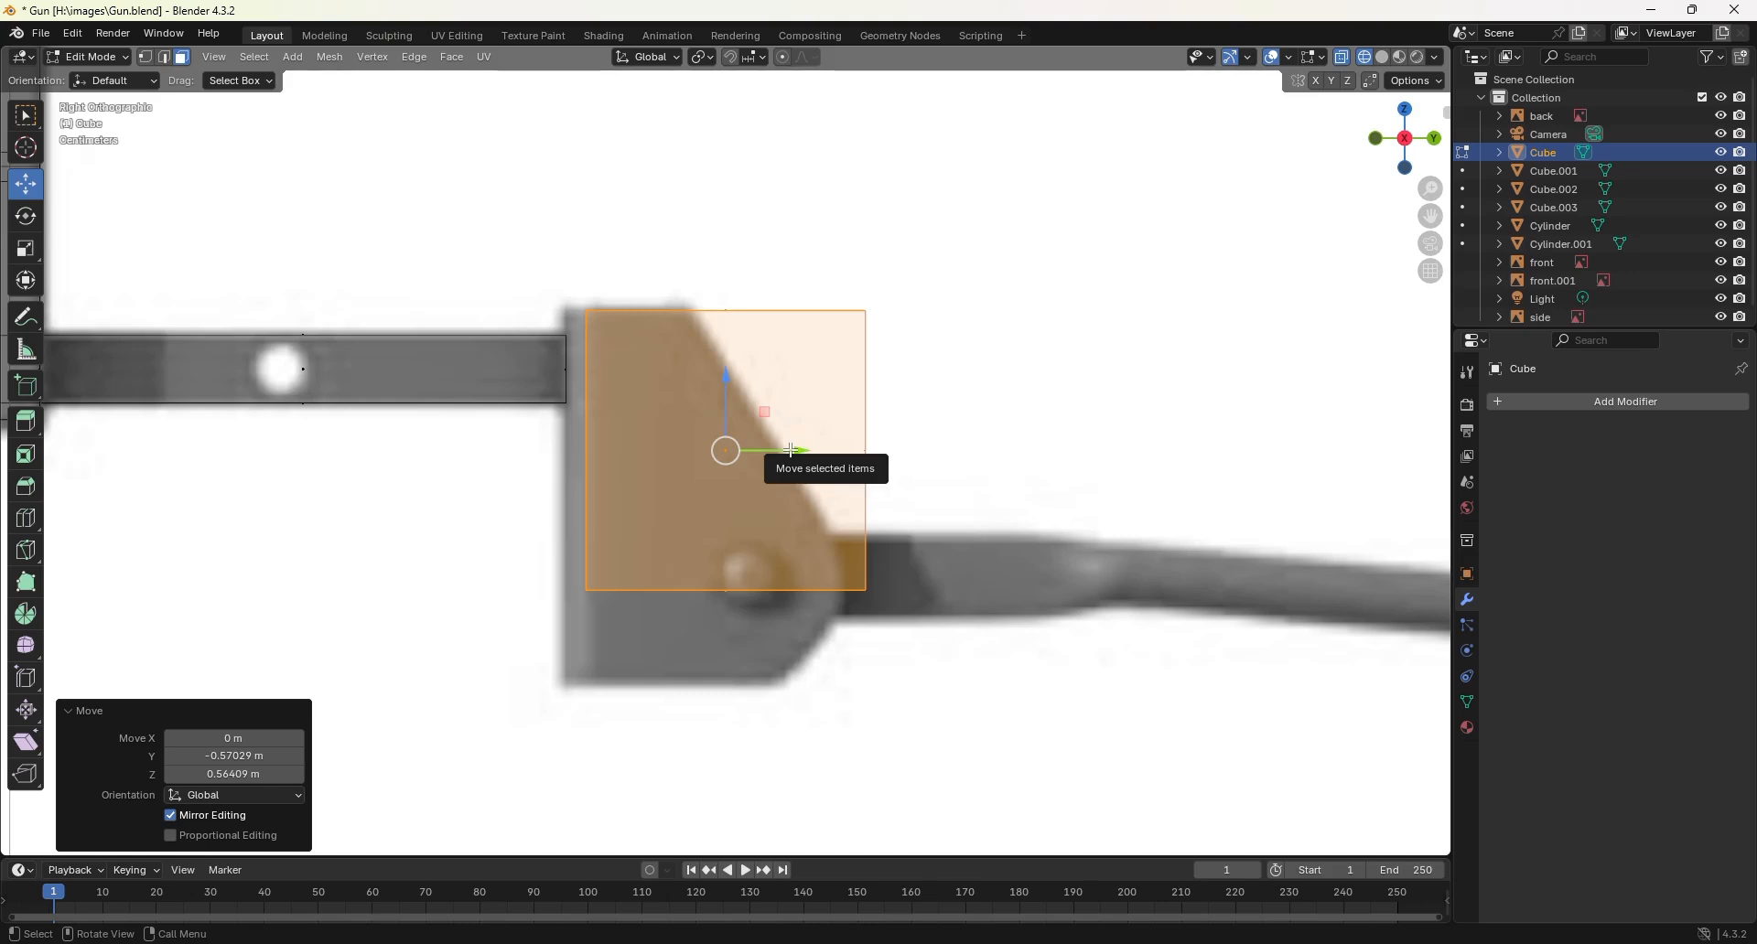
left_click_drag(791, 450, 768, 444)
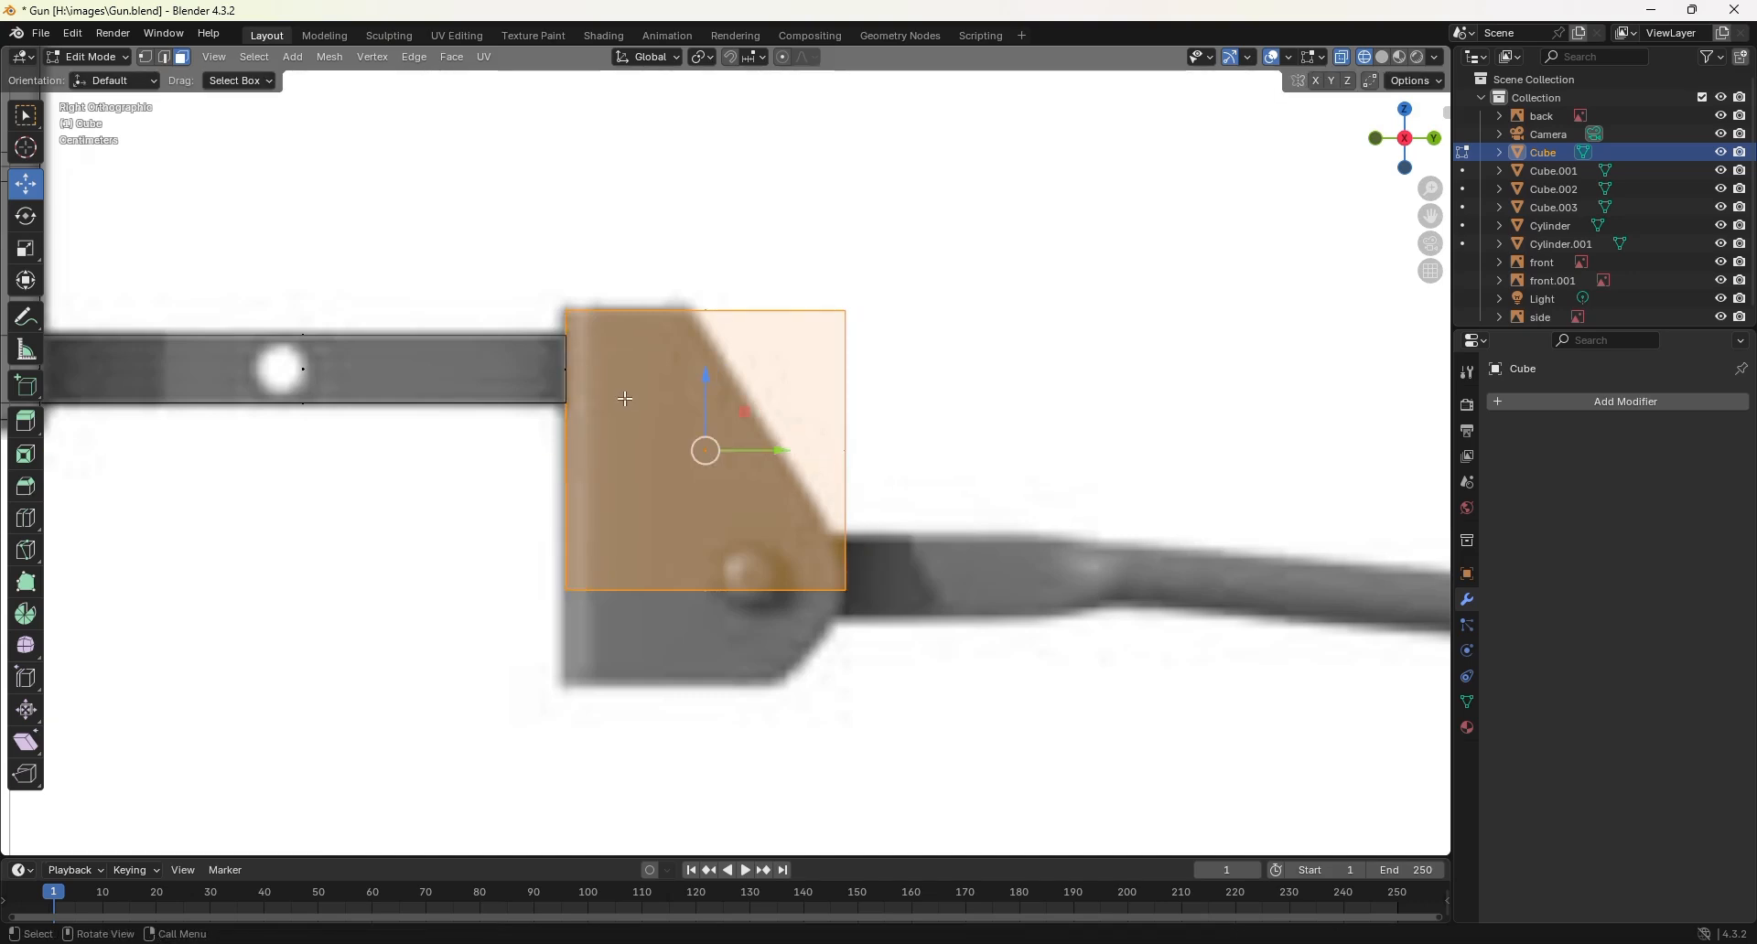
Step: Move the cube's bottom vertices -0.081492 m in Z to match the bracket's lower edge
left_click(145, 57)
left_click_drag(502, 514, 871, 625)
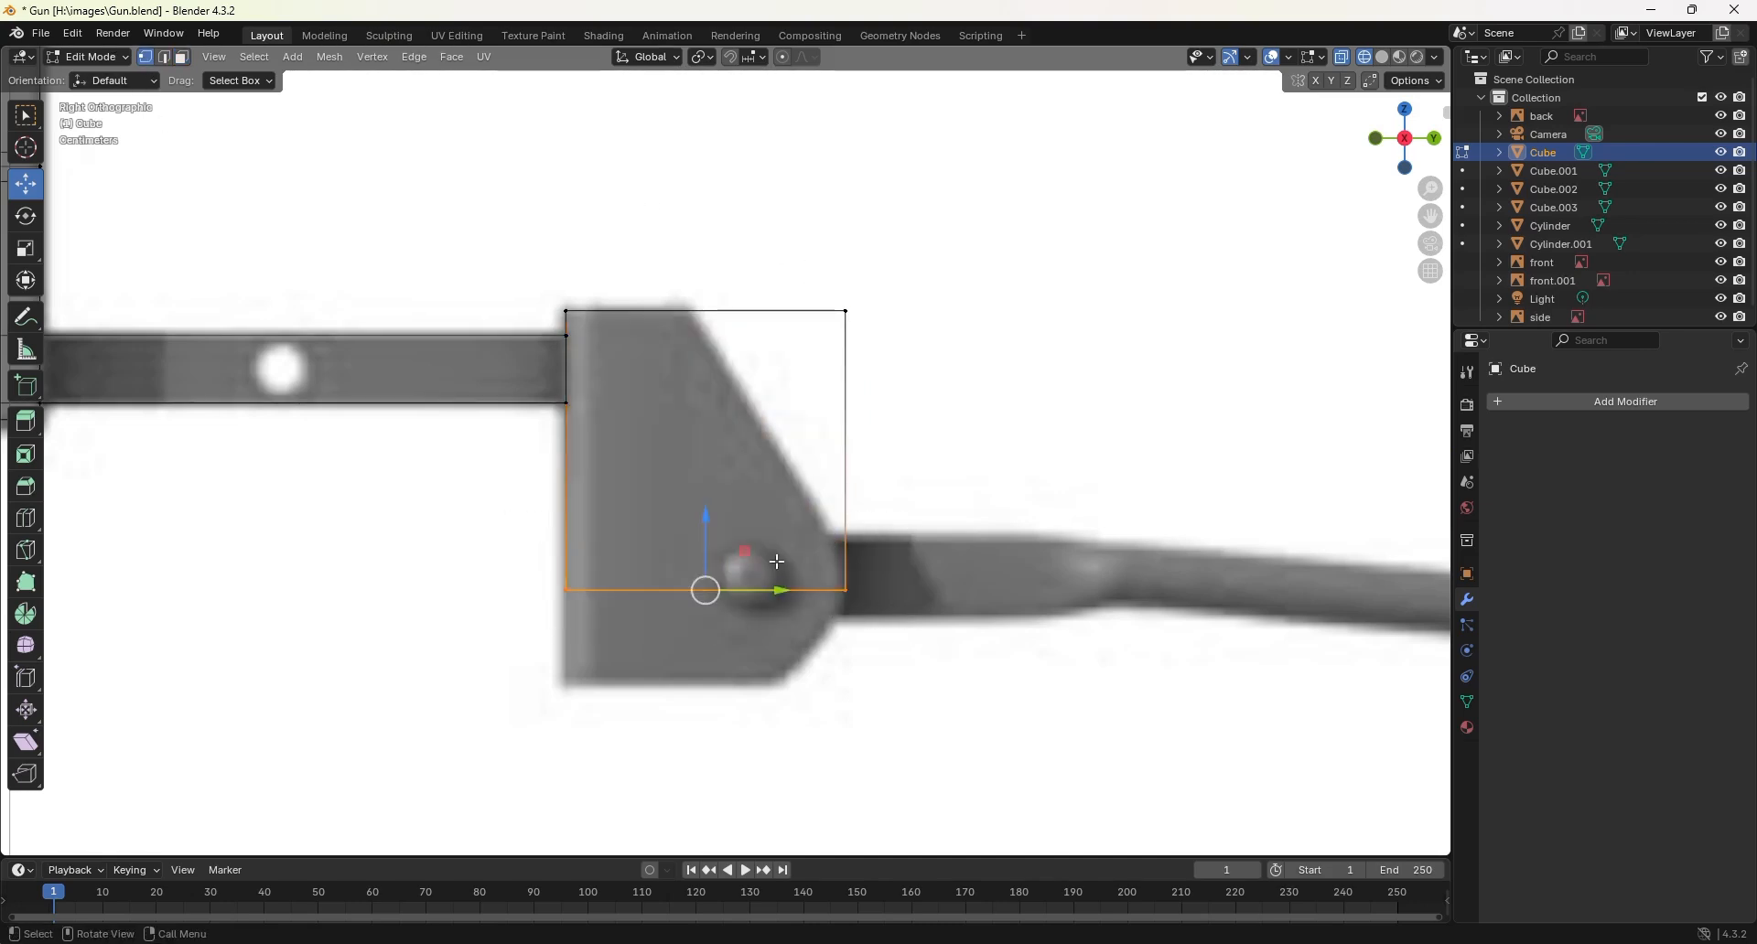
left_click_drag(711, 529, 704, 619)
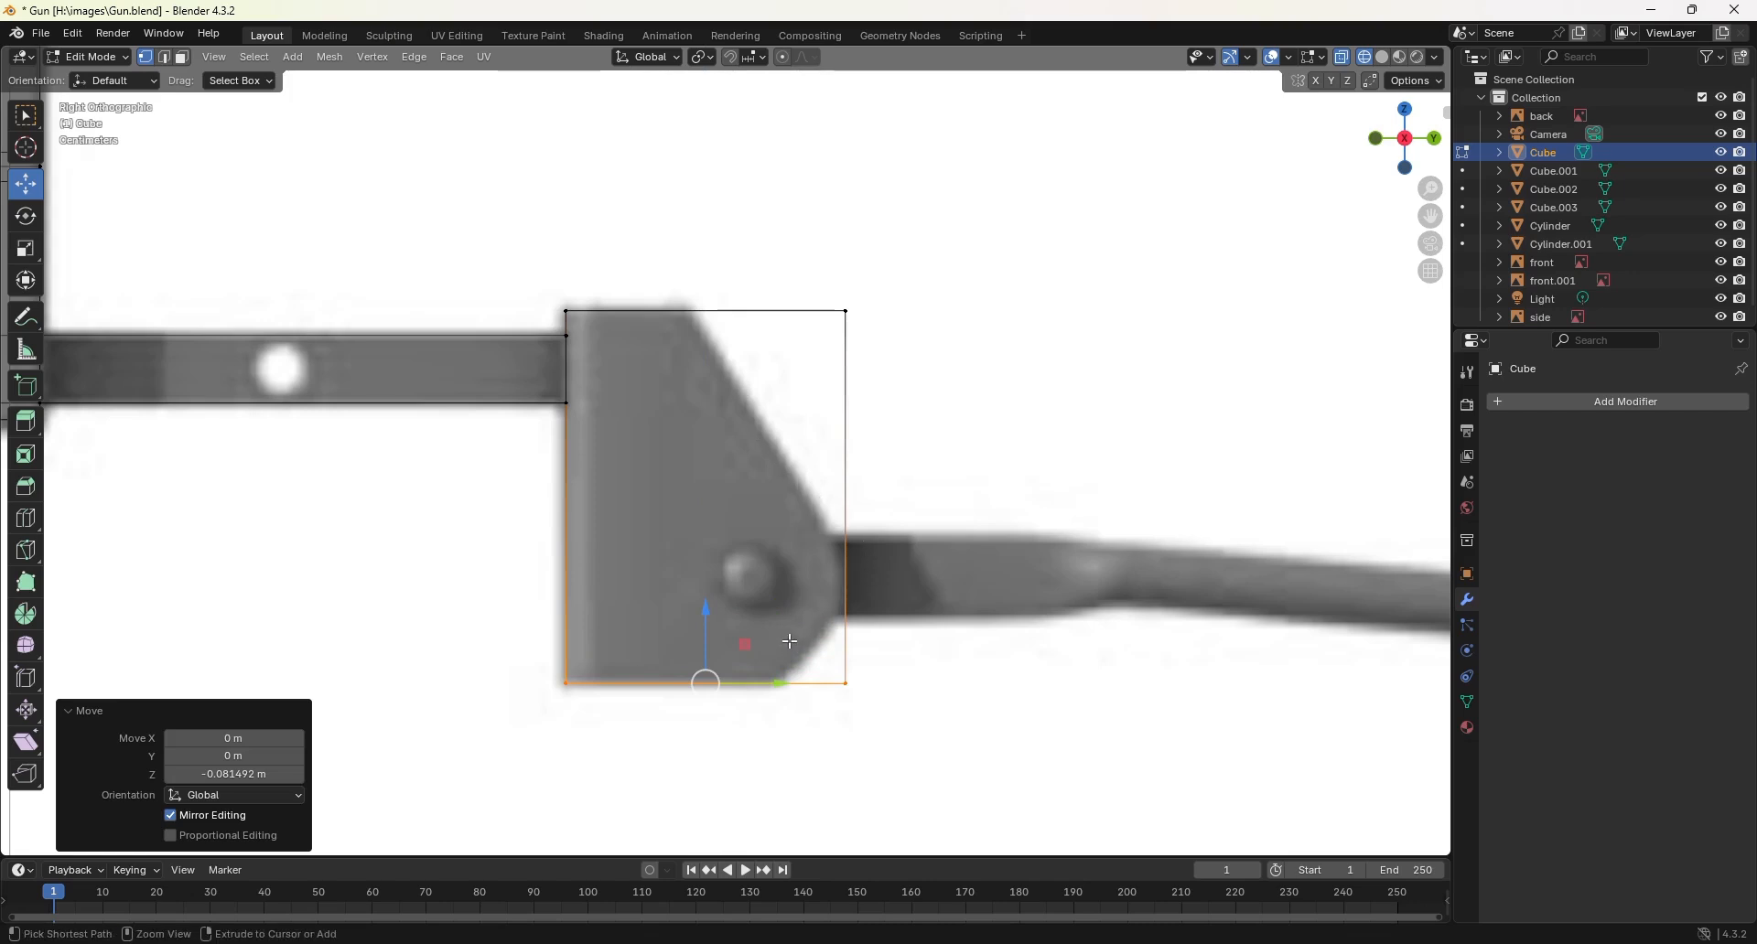
Step: Add five evenly spaced horizontal loop cuts to the bracket block
key("ctrl+r")
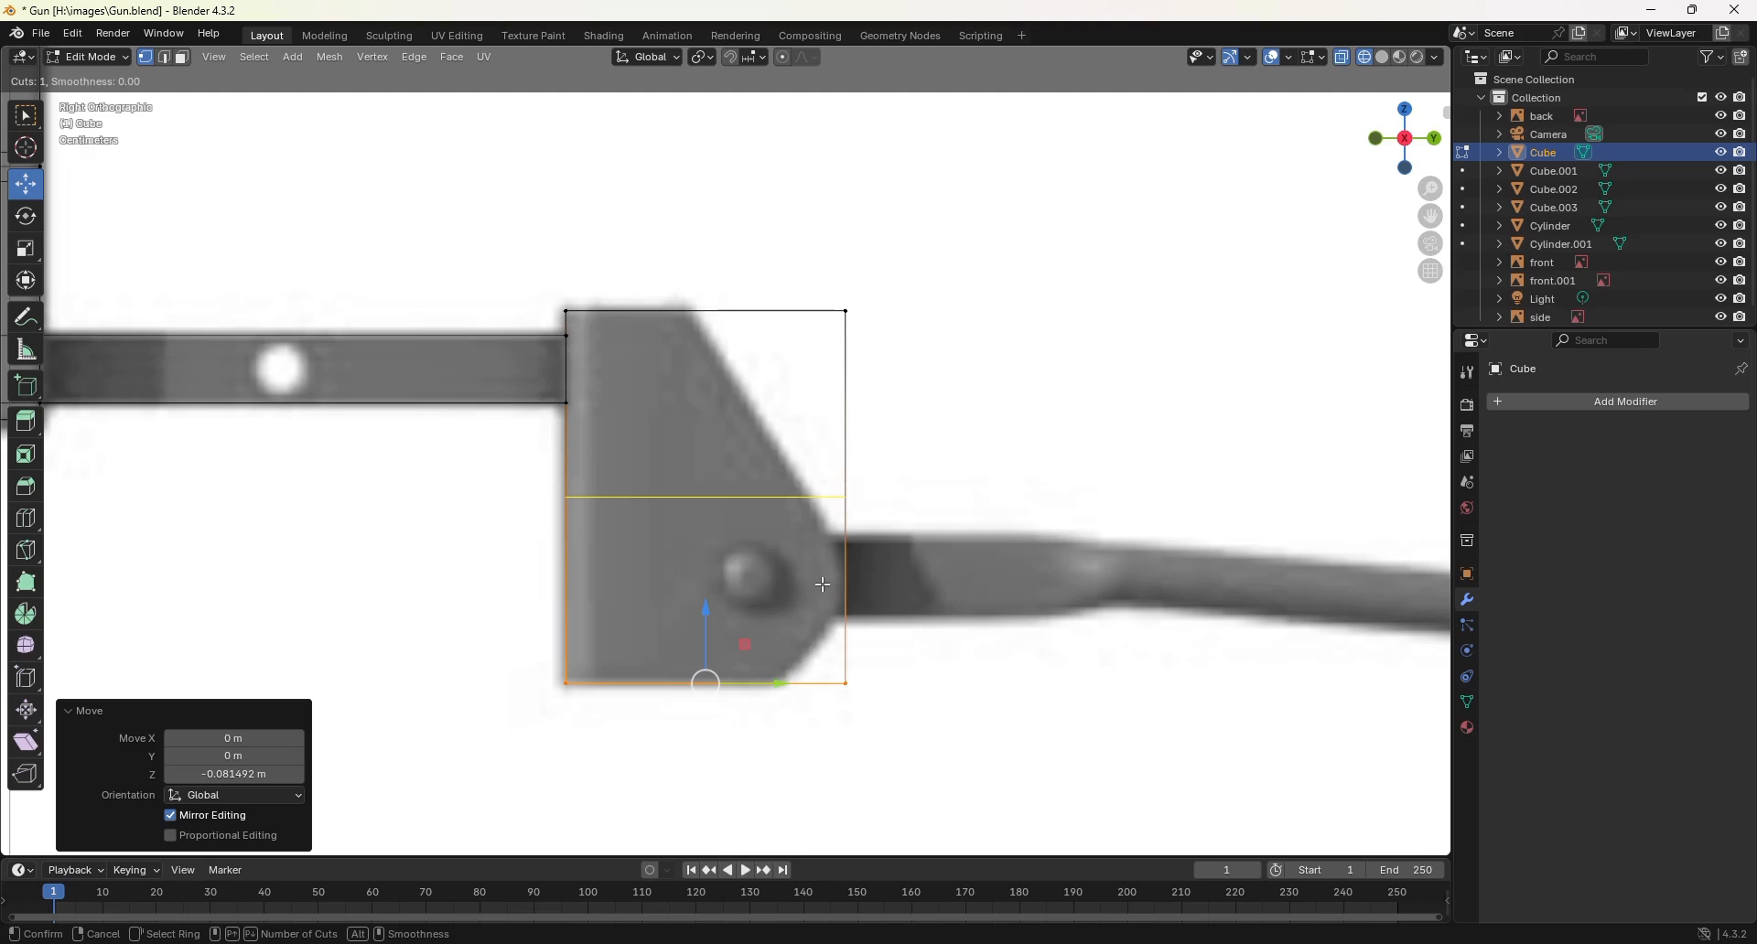
scroll(822, 585, "up", 2)
scroll(823, 584, "up", 1)
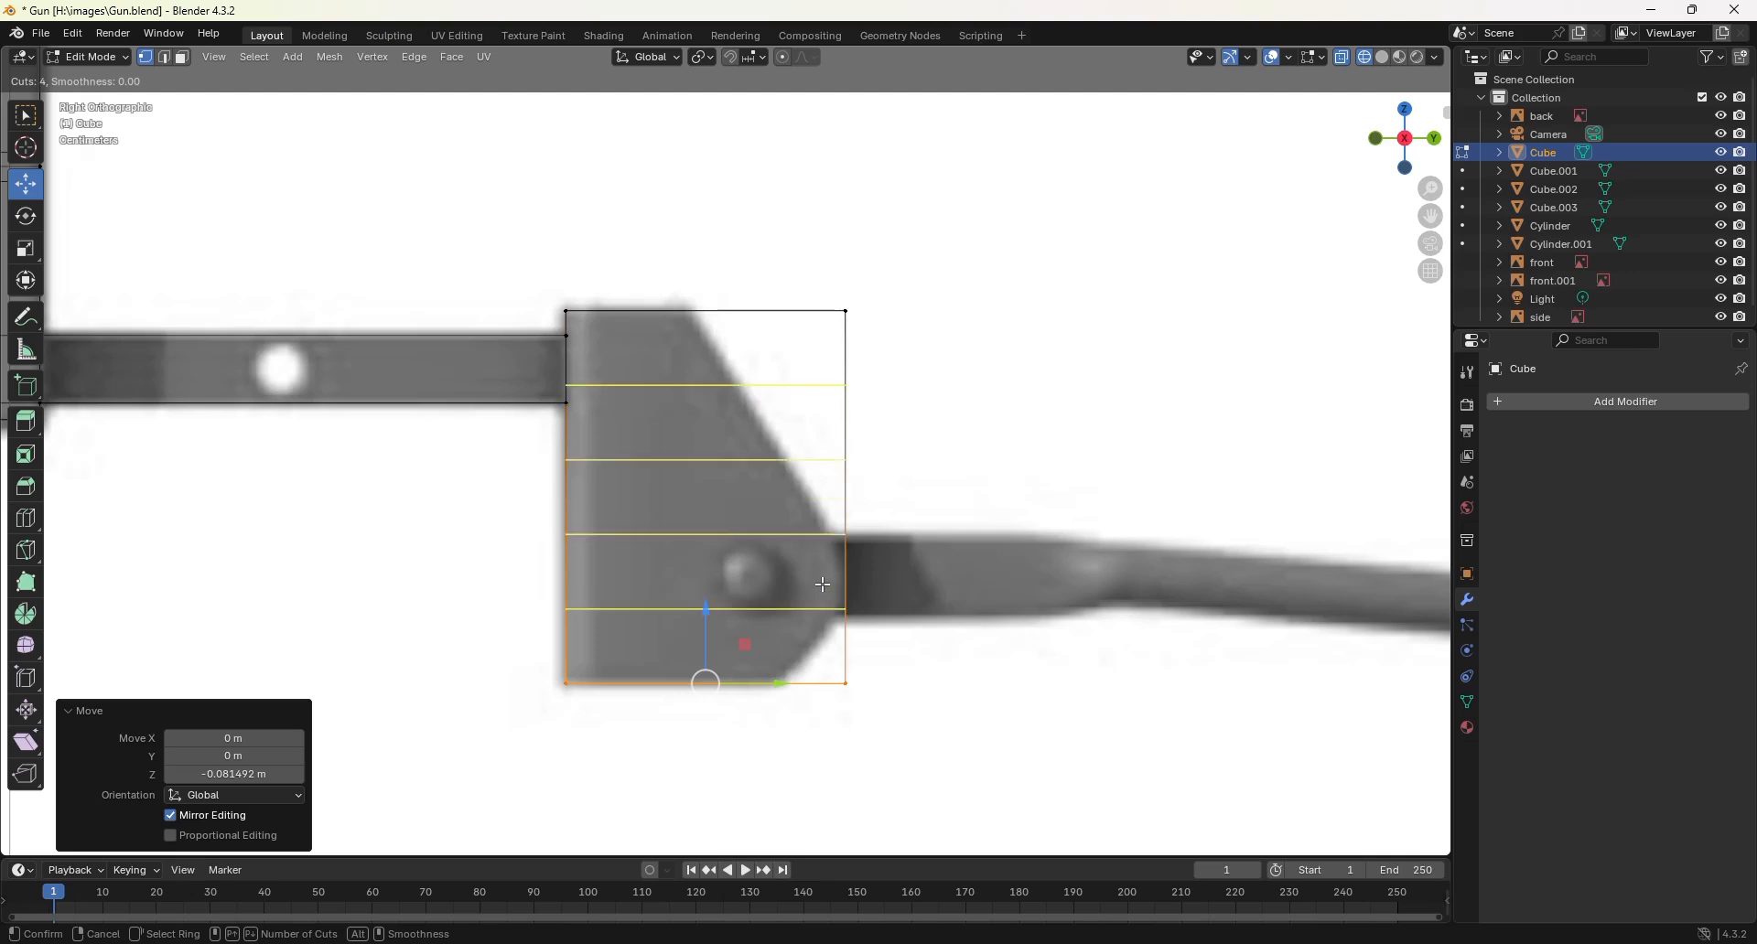
scroll(823, 585, "up", 1)
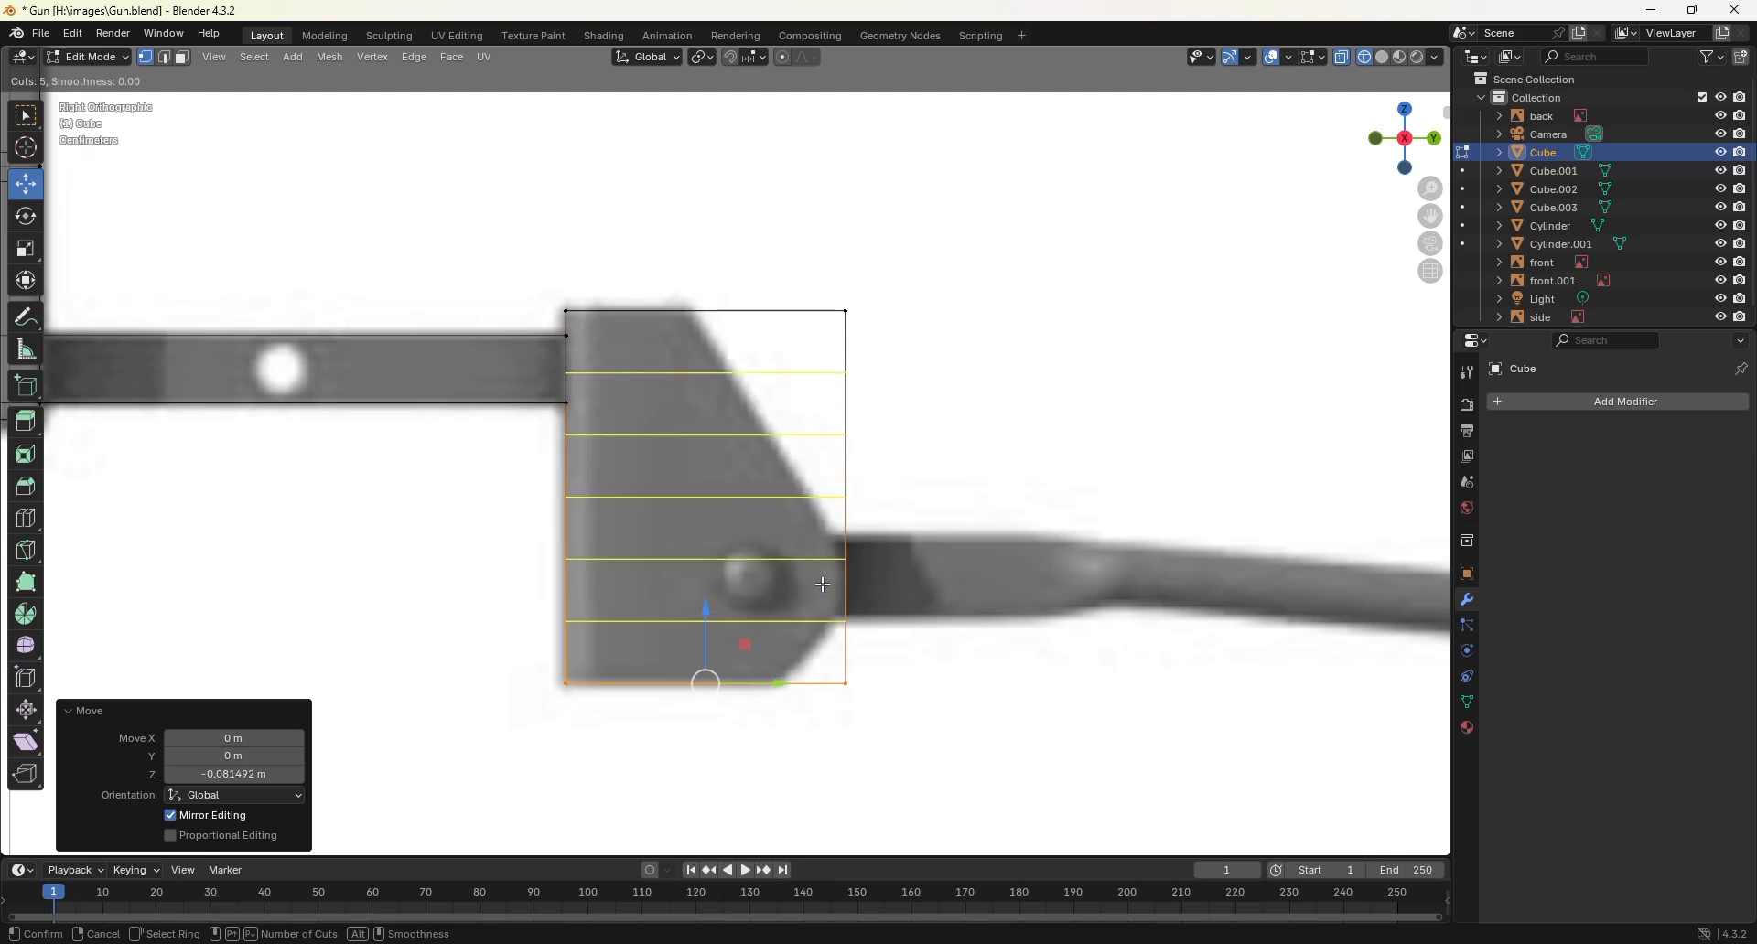
left_click(822, 584)
left_click(823, 585)
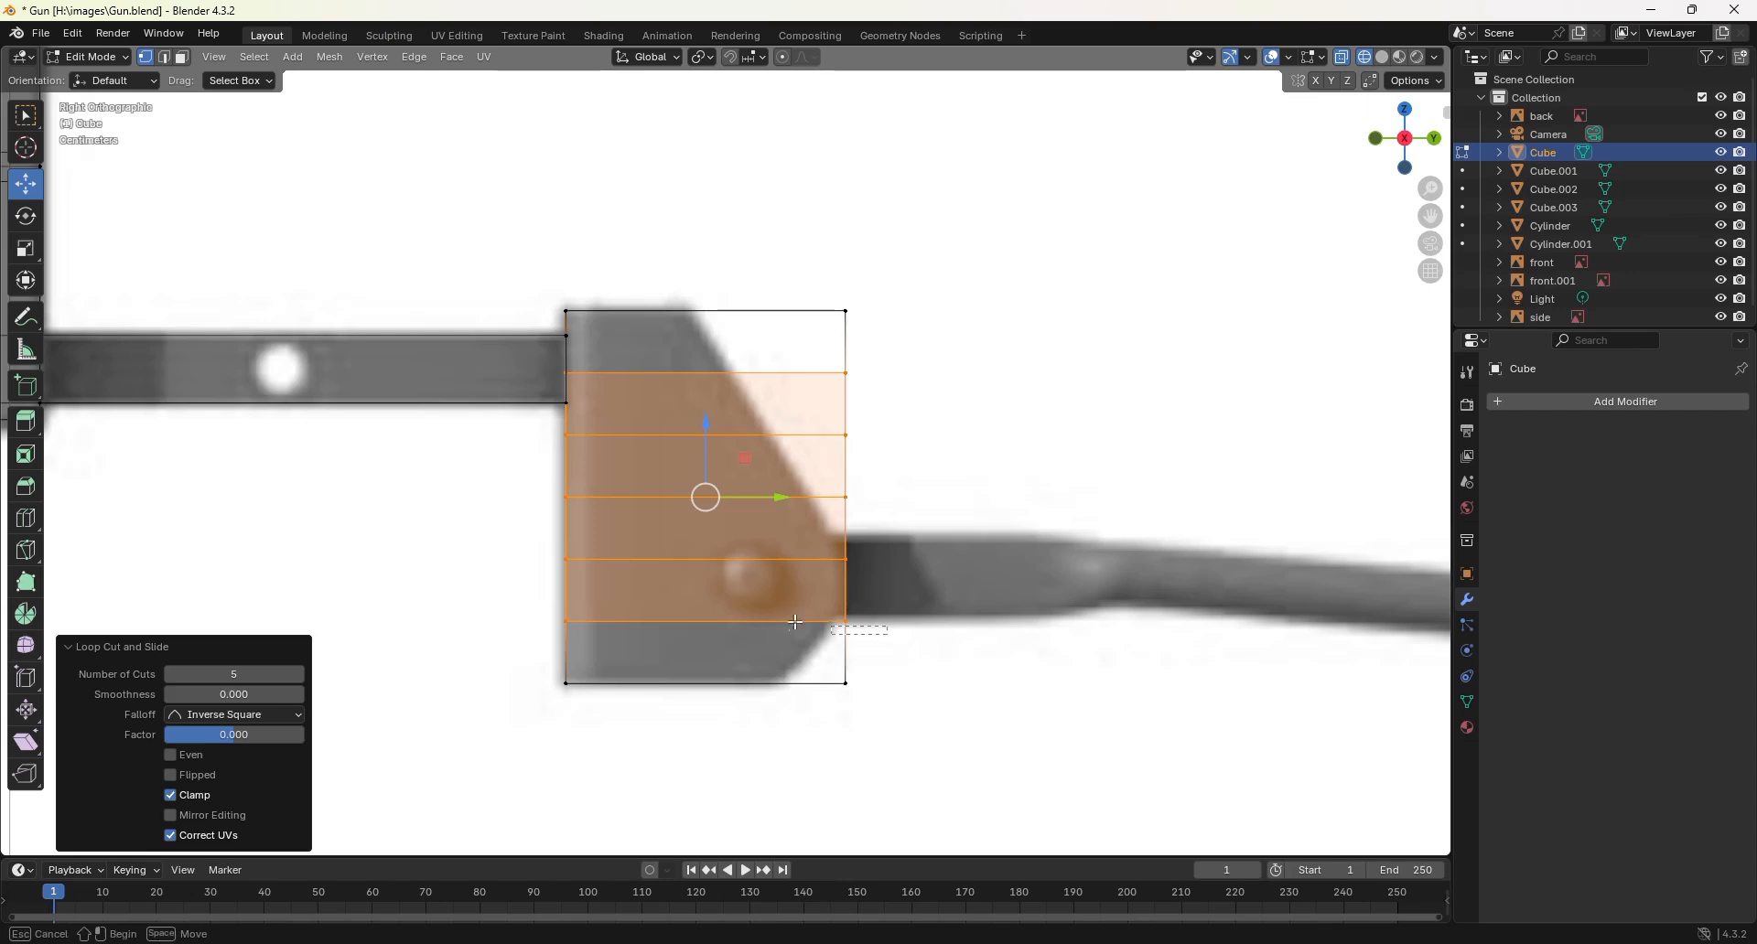
Step: Raise the bracket's two lowest inner loops to match the rear contour corners, moving the lowest one 0.004794 m in Z
left_click(535, 594, "alt")
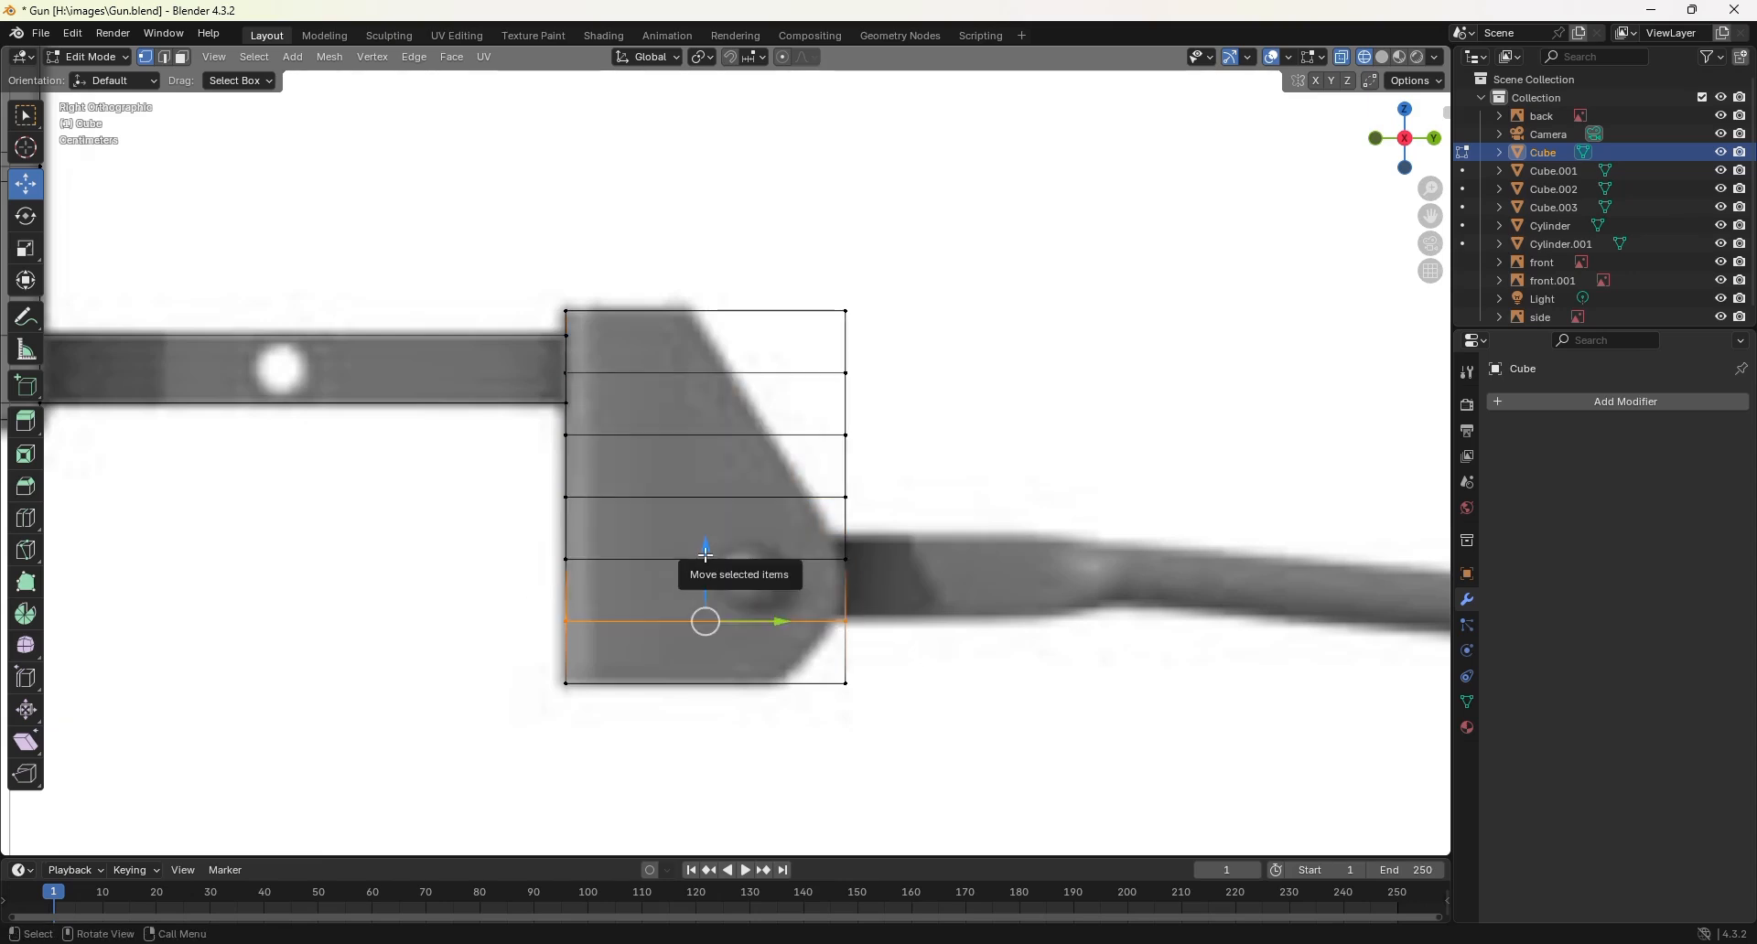
left_click_drag(707, 552, 702, 546)
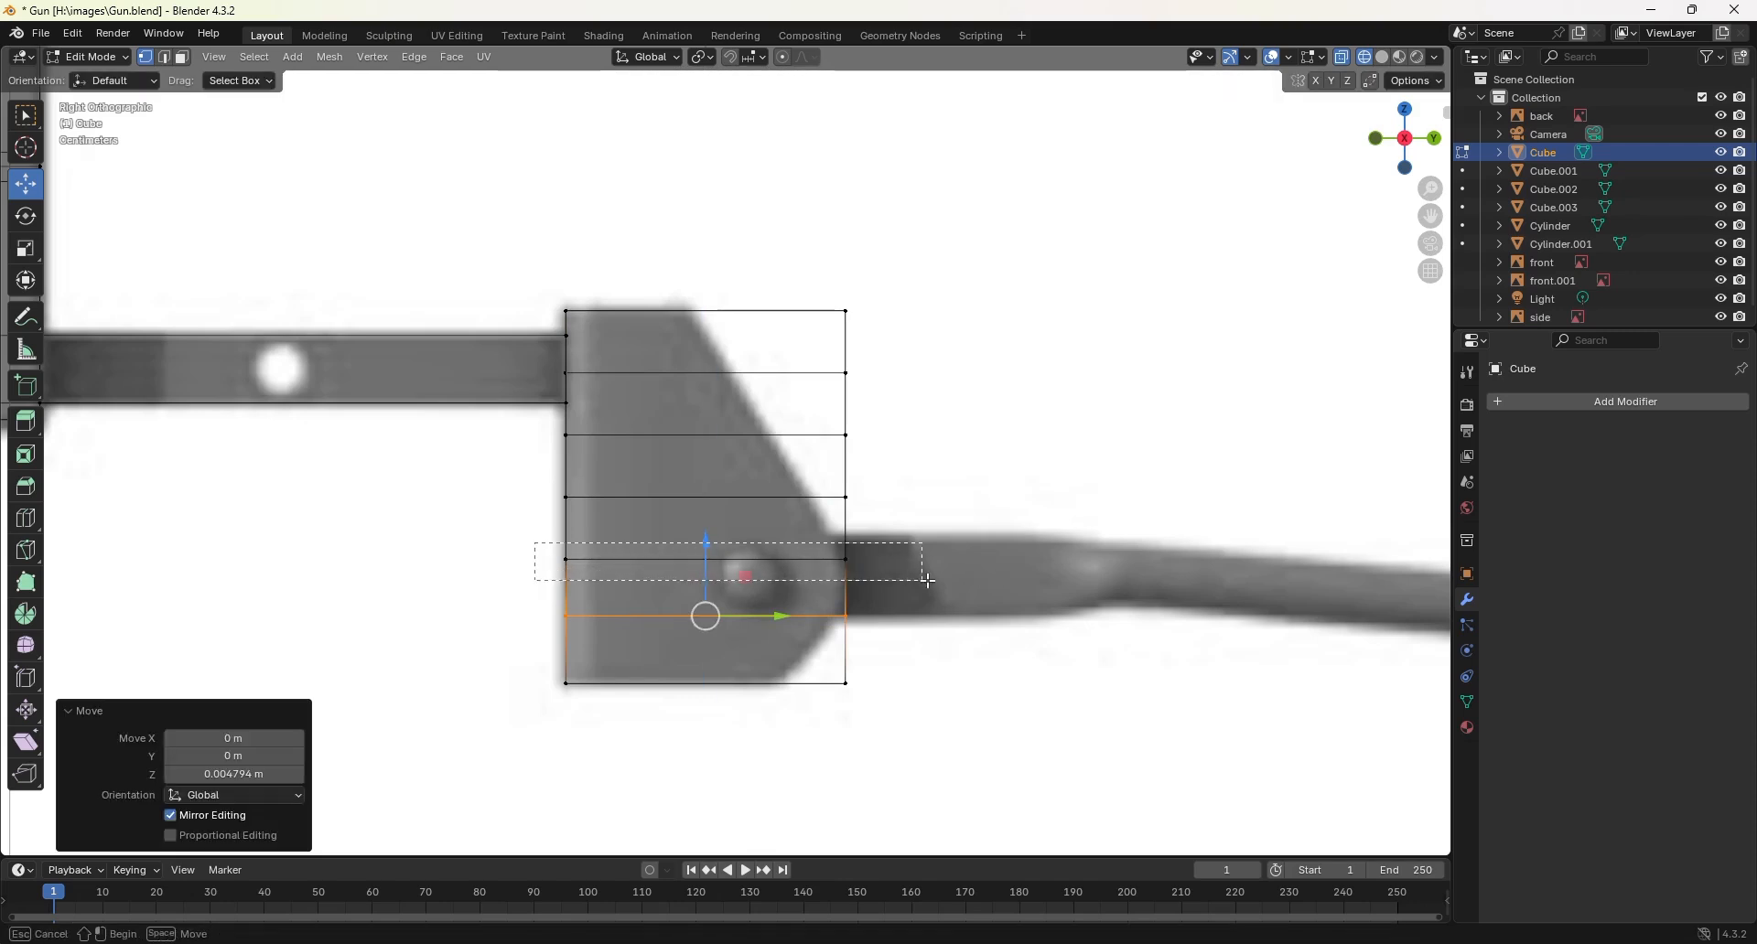
key("ctrl+z")
left_click_drag(702, 495, 703, 482)
Step: Move the bracket's rear vertices in Y to follow the blueprint's slanted outline, shifting the bottom rear corner -0.058323 m
left_click_drag(927, 657, 789, 720)
left_click_drag(892, 684, 822, 684)
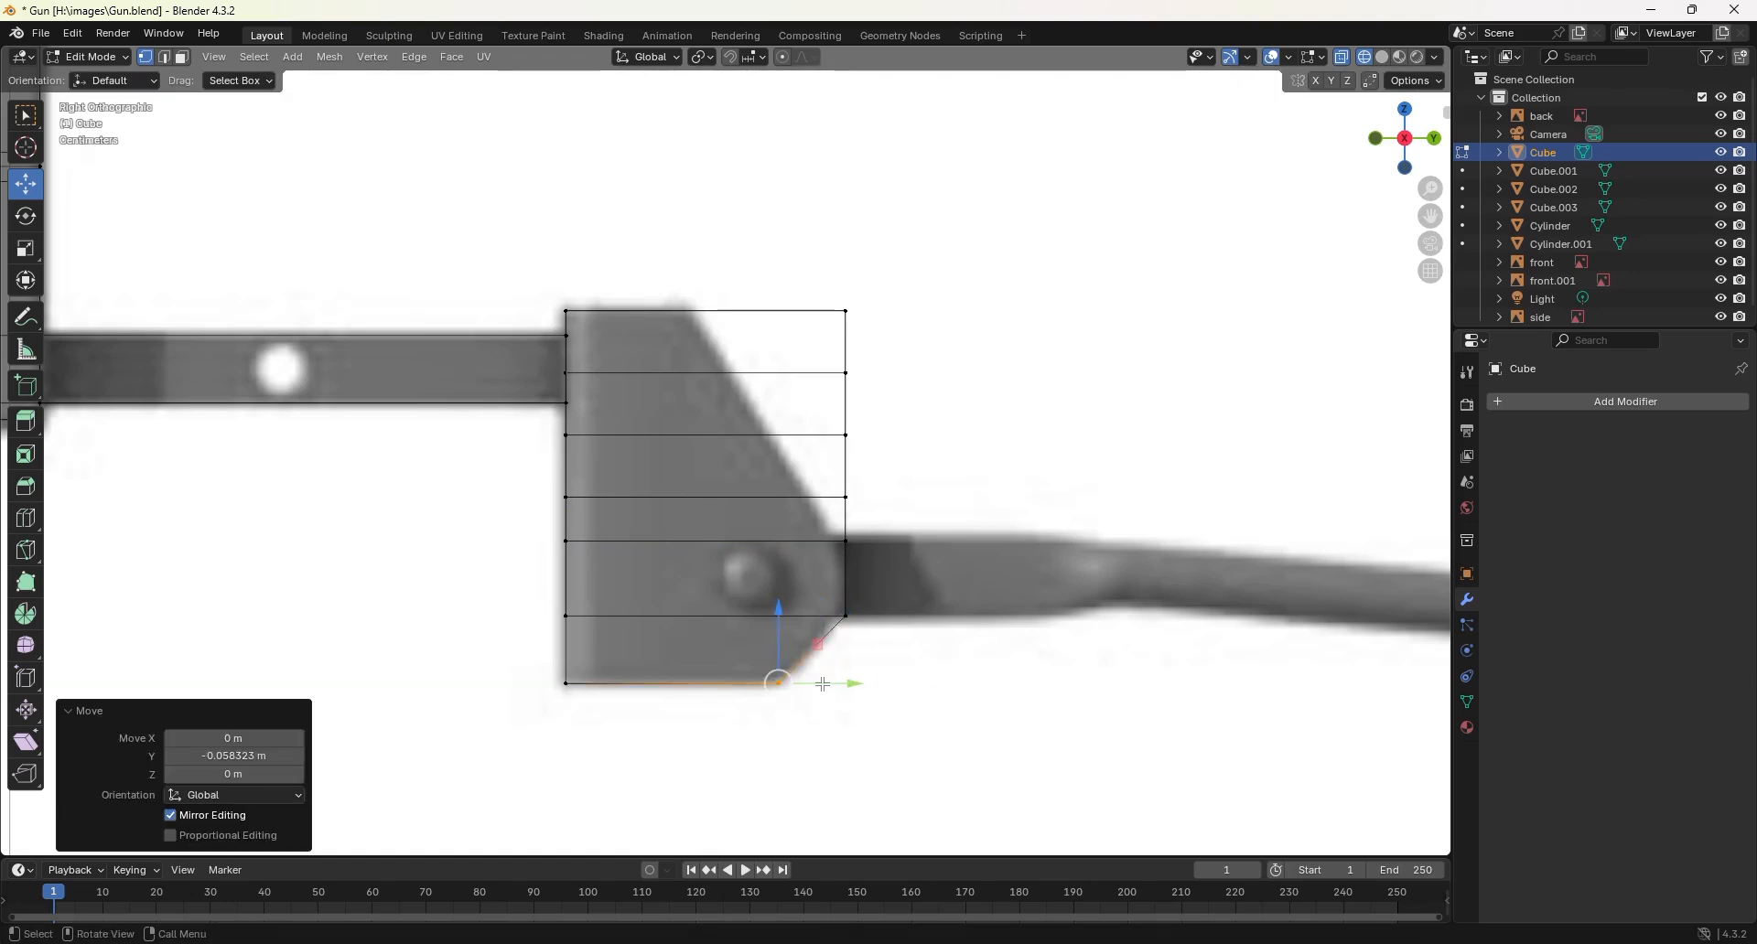
left_click(845, 616)
left_click_drag(881, 618, 882, 618)
left_click(846, 541)
left_click_drag(875, 542, 867, 542)
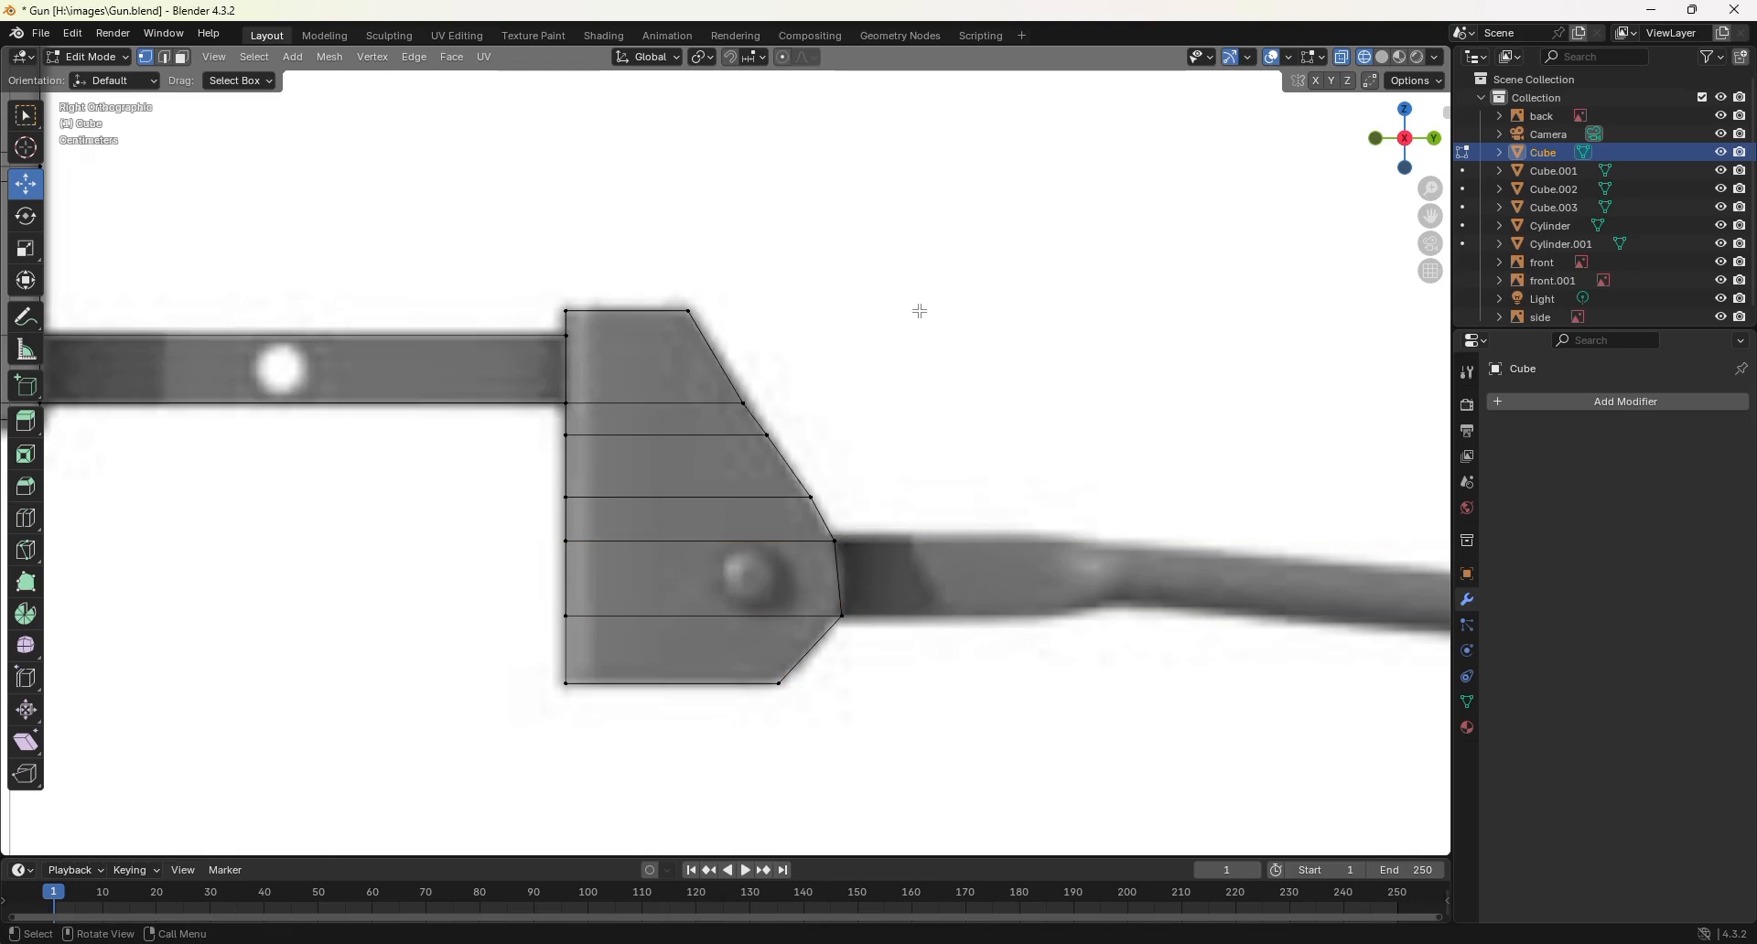
Step: Add a horizontal loop cut near the bracket's top at factor -0.450, level with the stock rod's upper edge
key("ctrl+r")
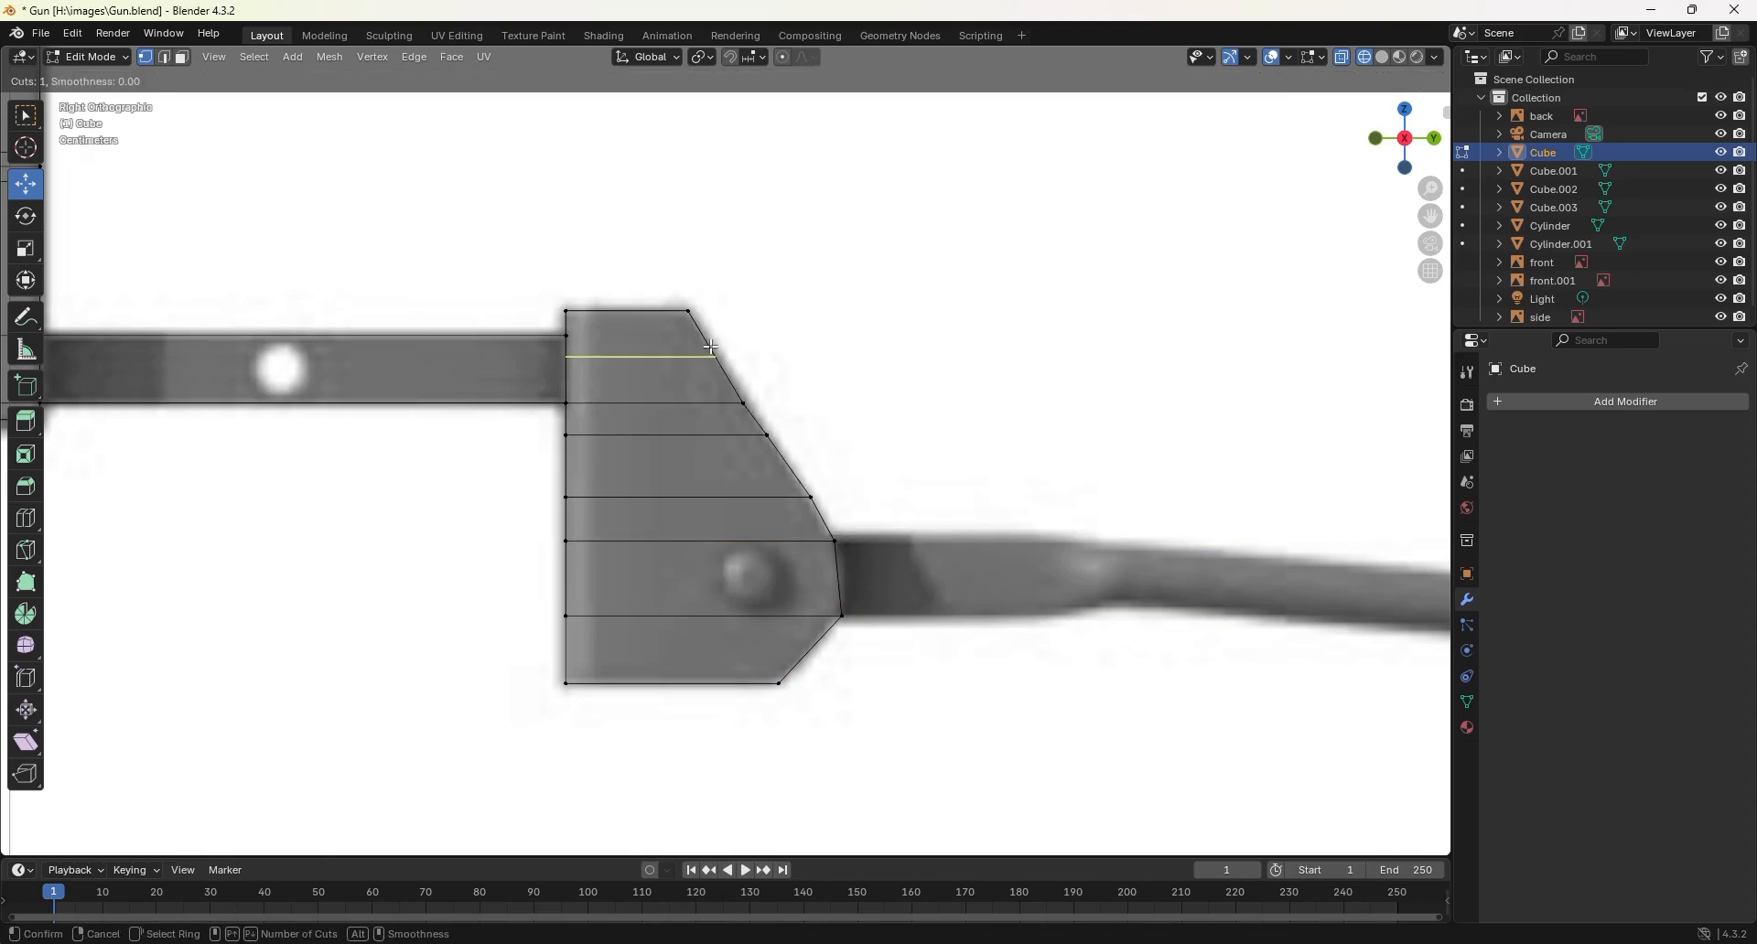
left_click(712, 347)
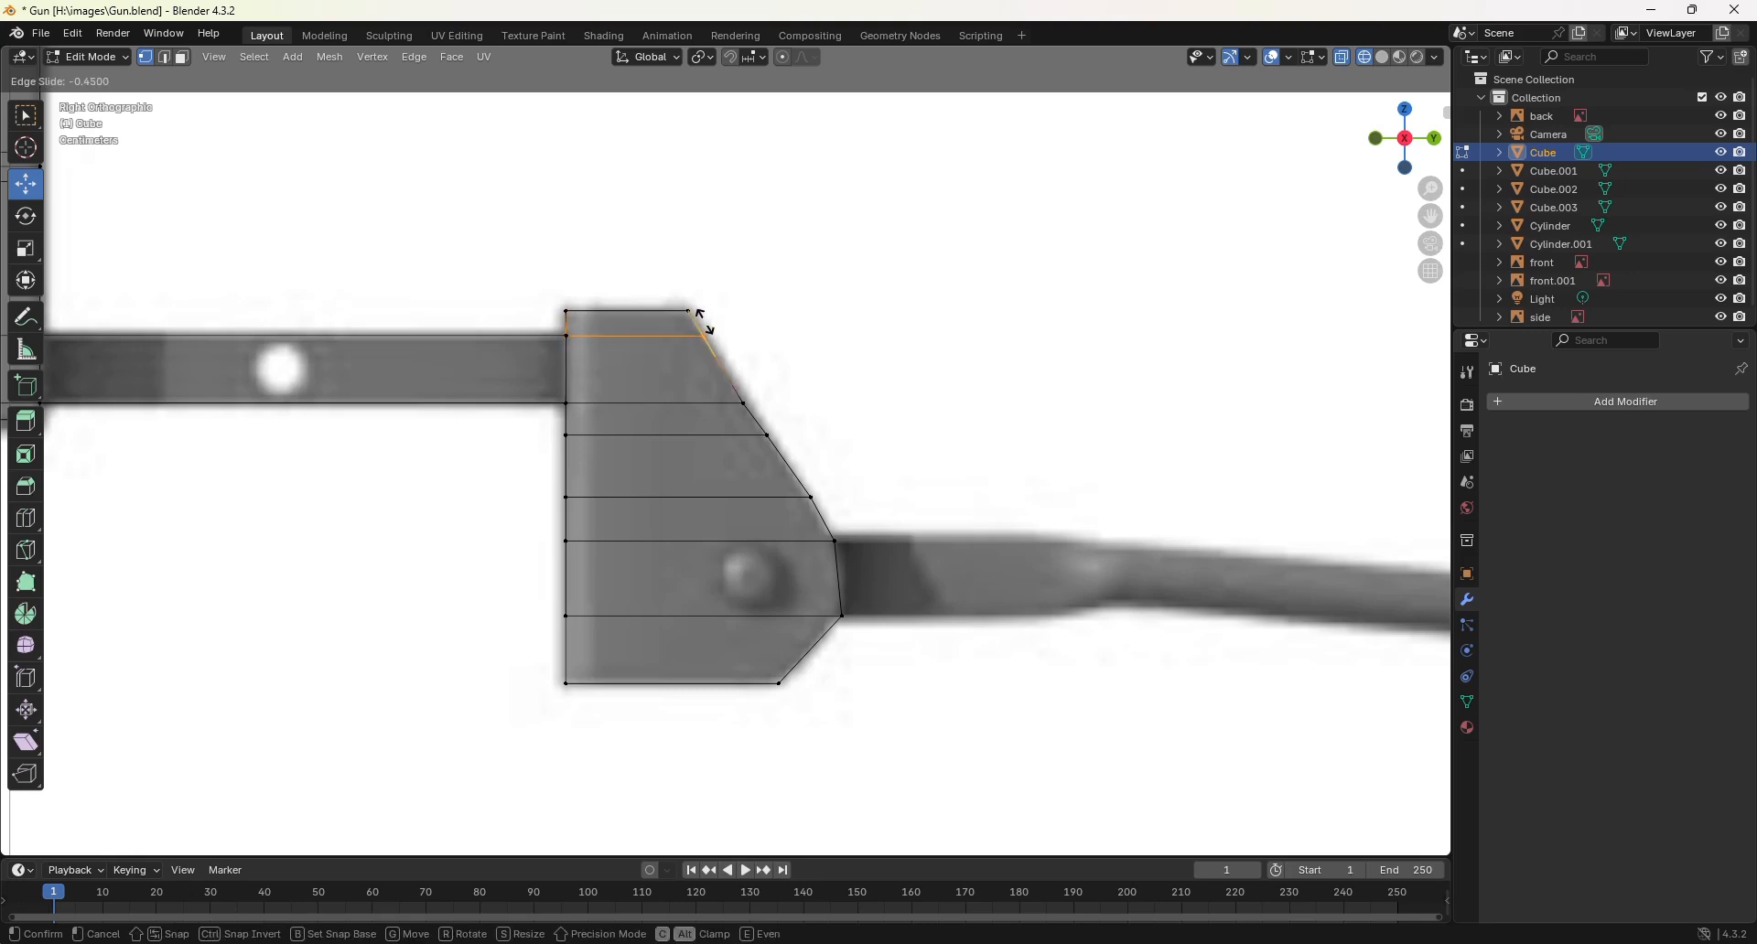
left_click(704, 320)
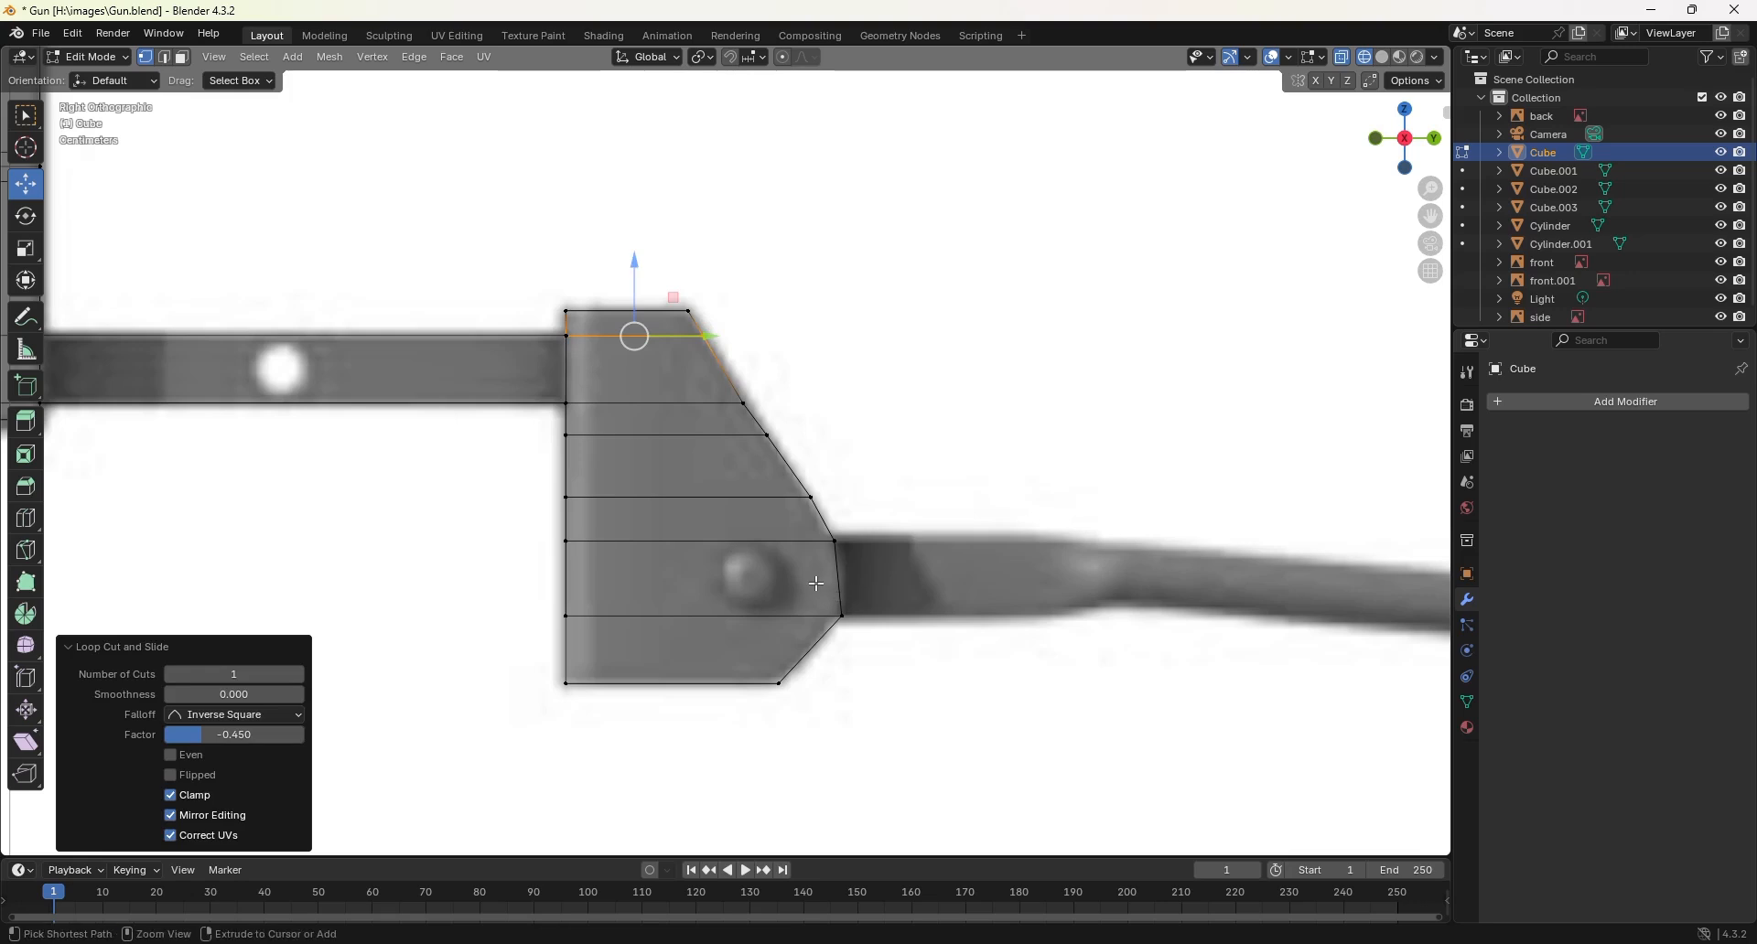
Step: Add three centred horizontal loop cuts to the bracket: beside the pivot pin, in the bottom section, and in the middle of the slanted part
key("ctrl+r")
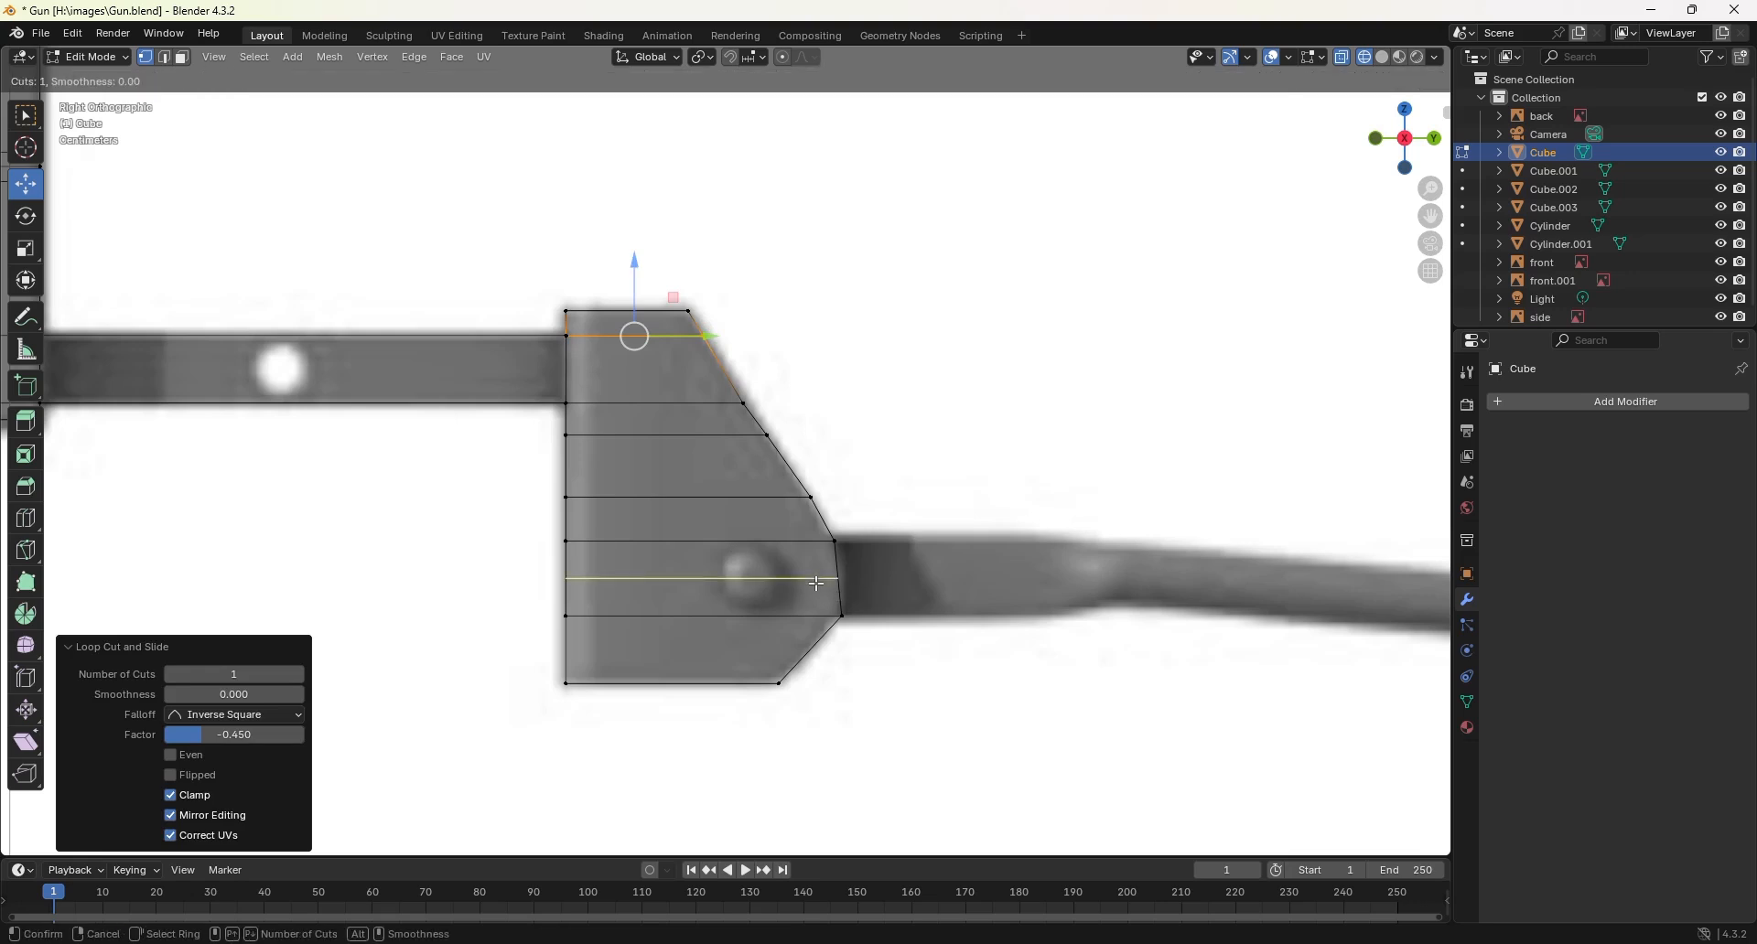
left_click(817, 584)
right_click(814, 587)
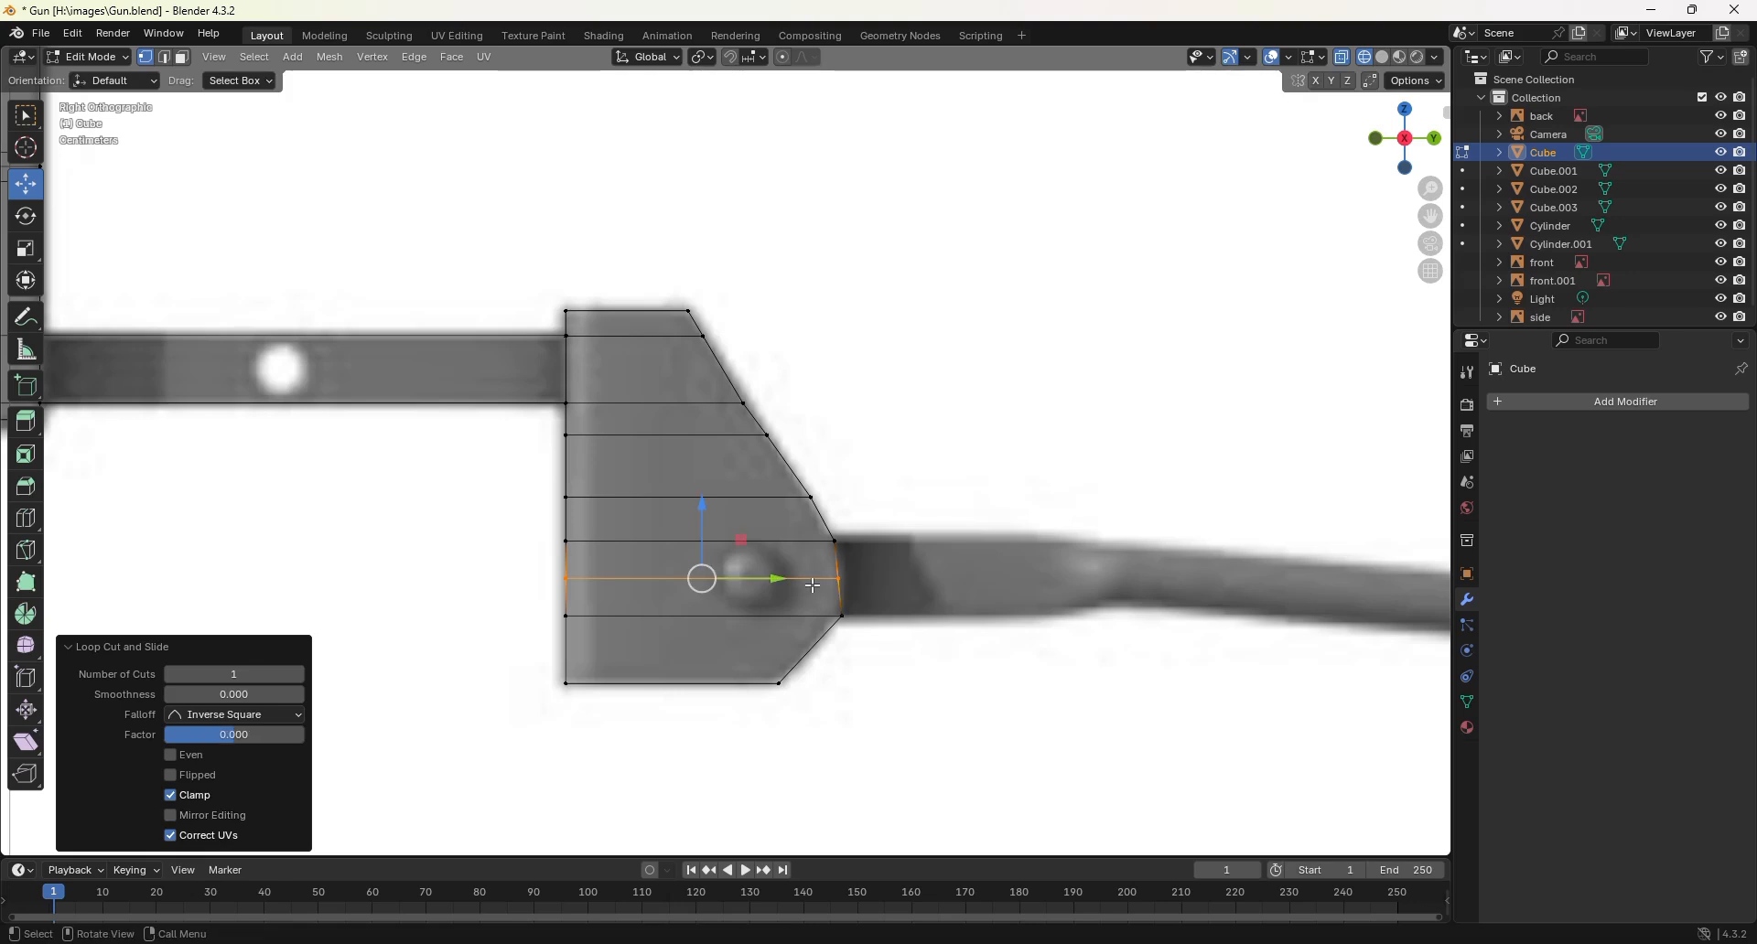
key("ctrl+r")
left_click(809, 650)
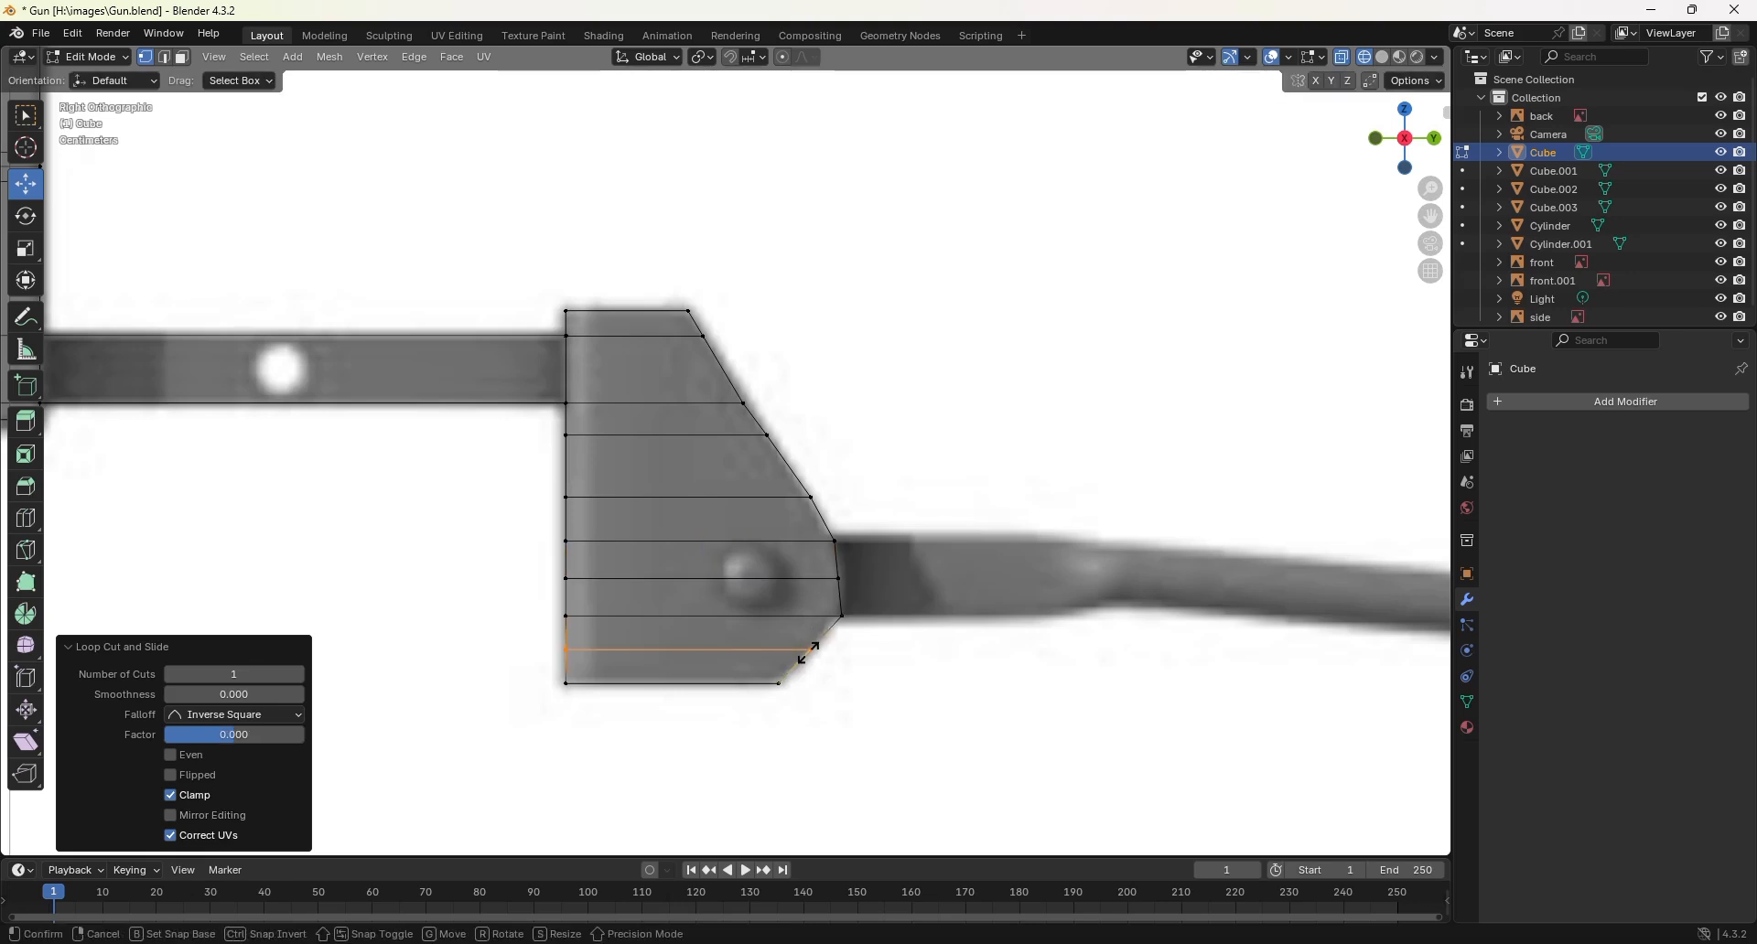
right_click(807, 653)
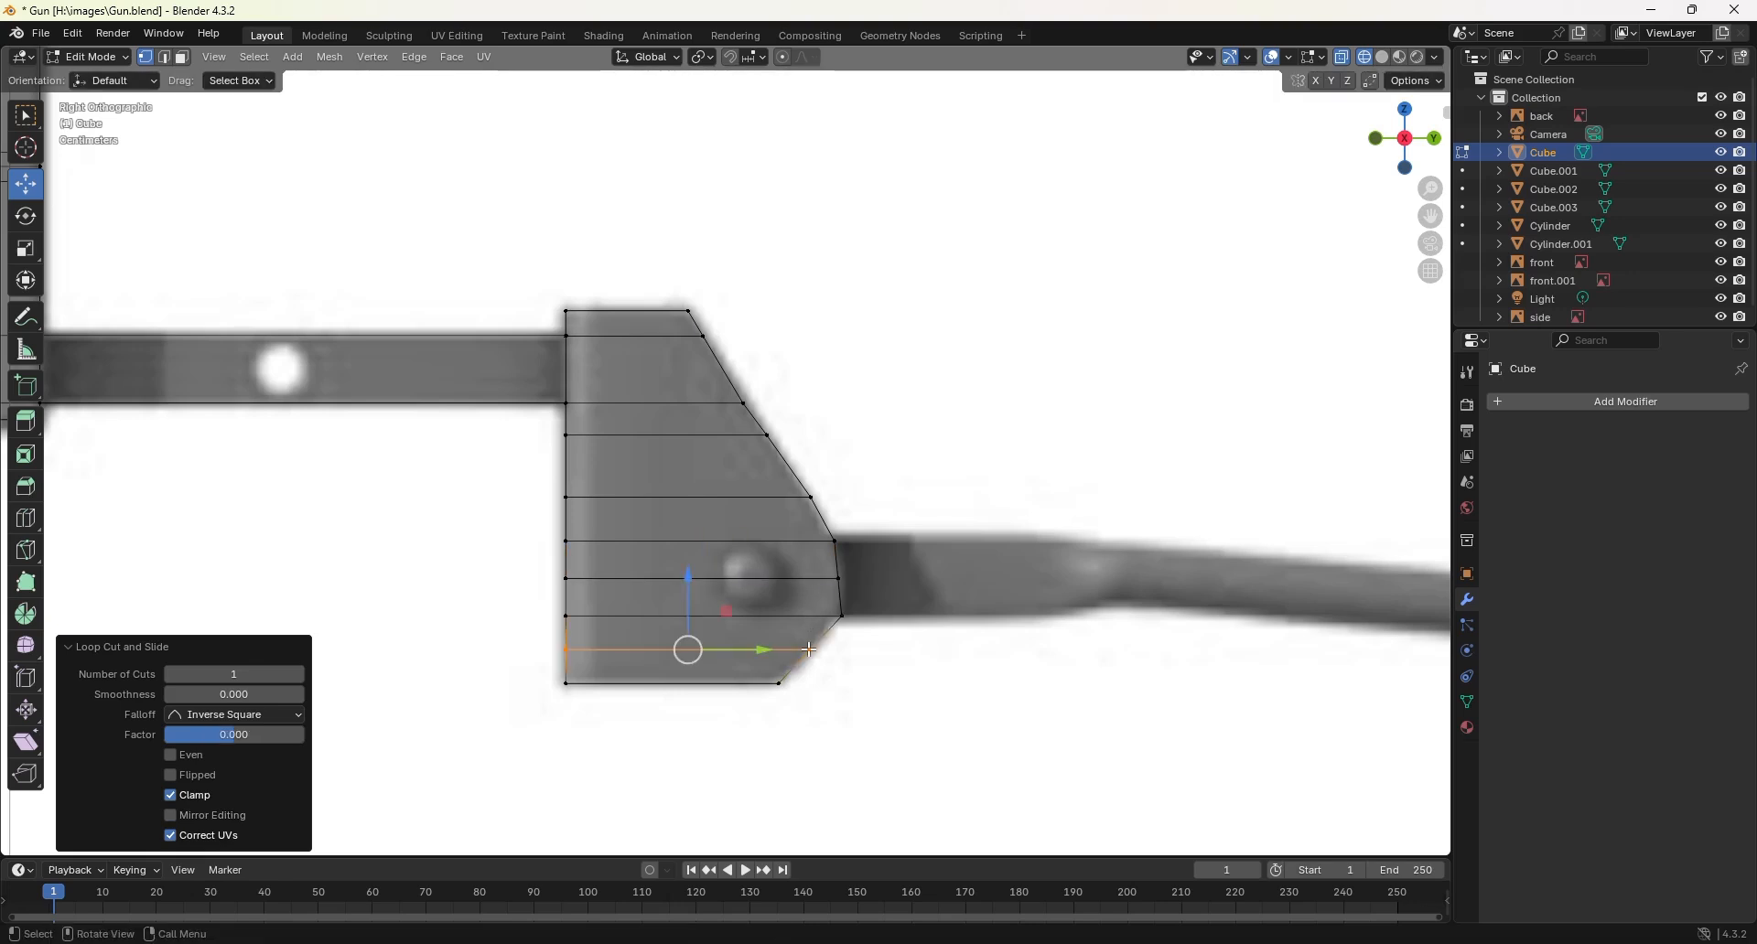
key("ctrl+r")
left_click(797, 484)
right_click(797, 484)
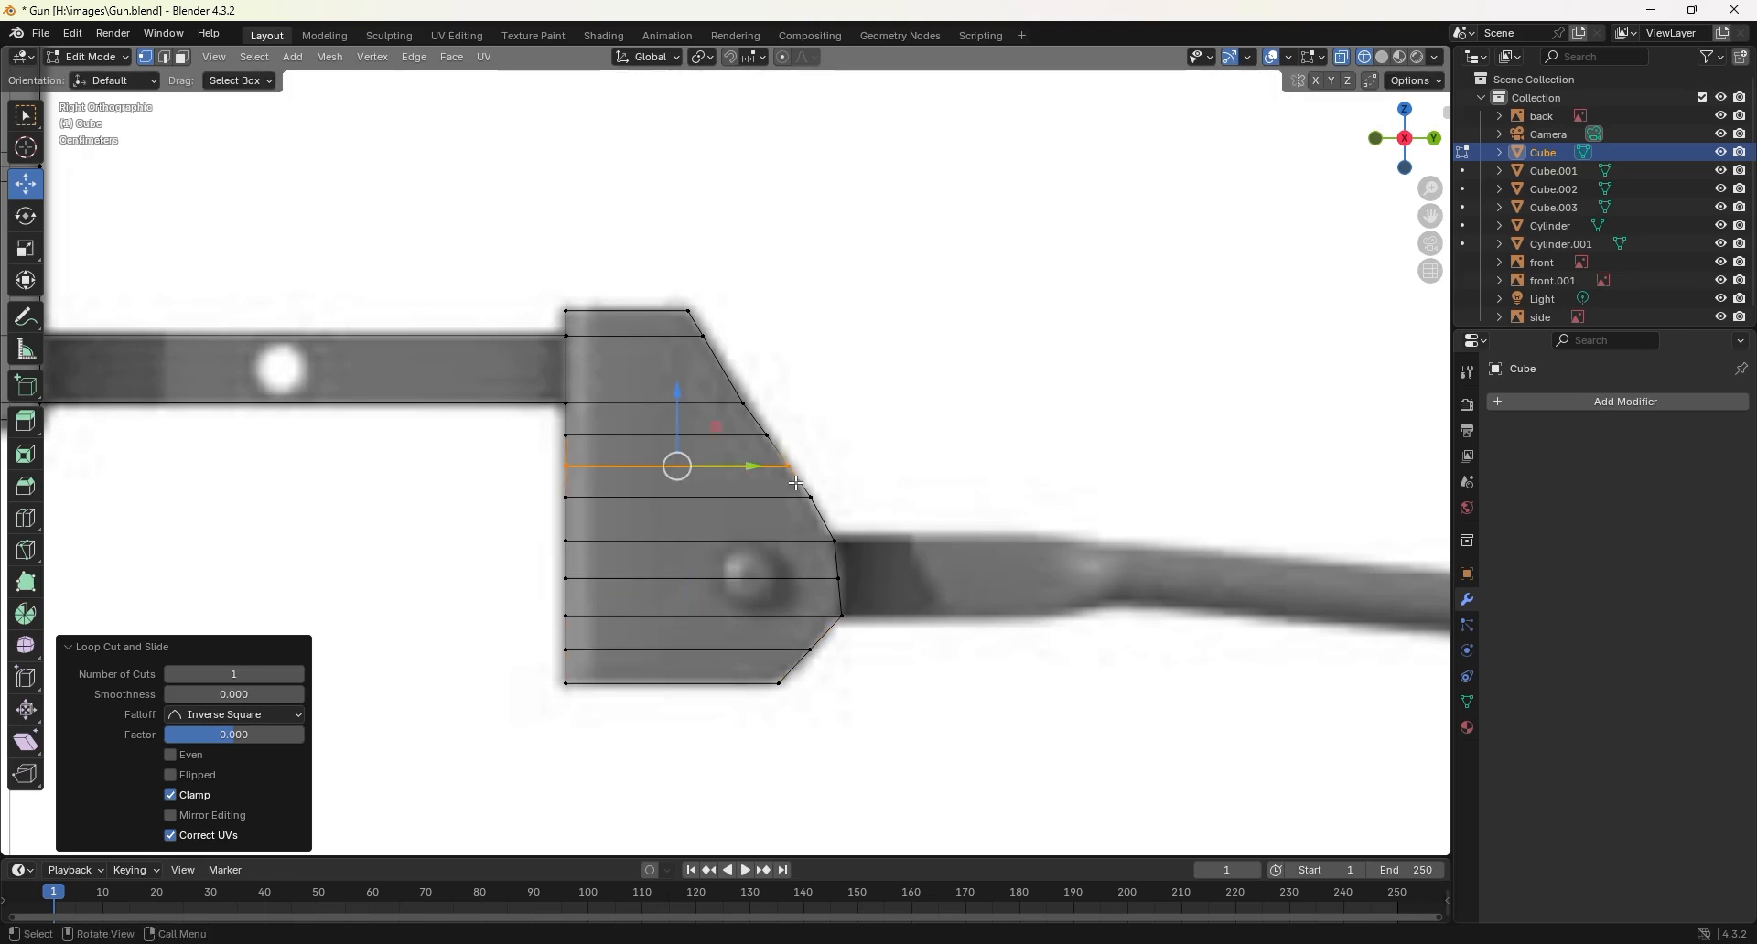
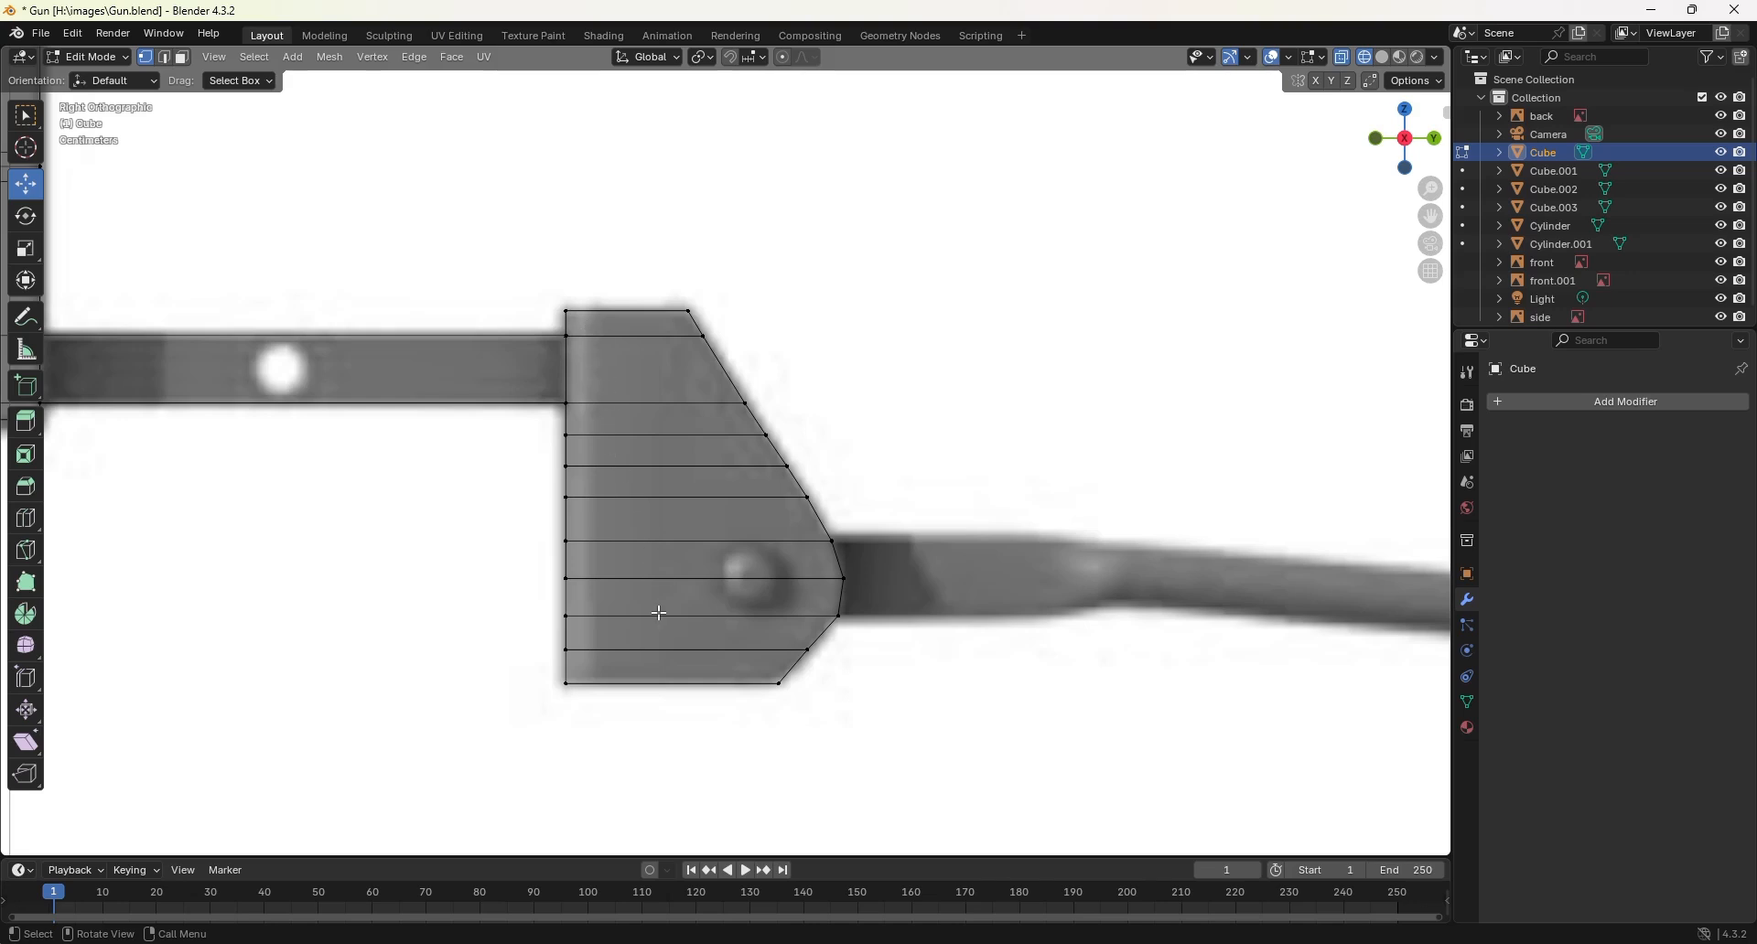
Step: In top view, shift the bracket onto the blueprint's outer side plate and thin it by moving its inner vertices 0.23393 m in X
key("KP_7")
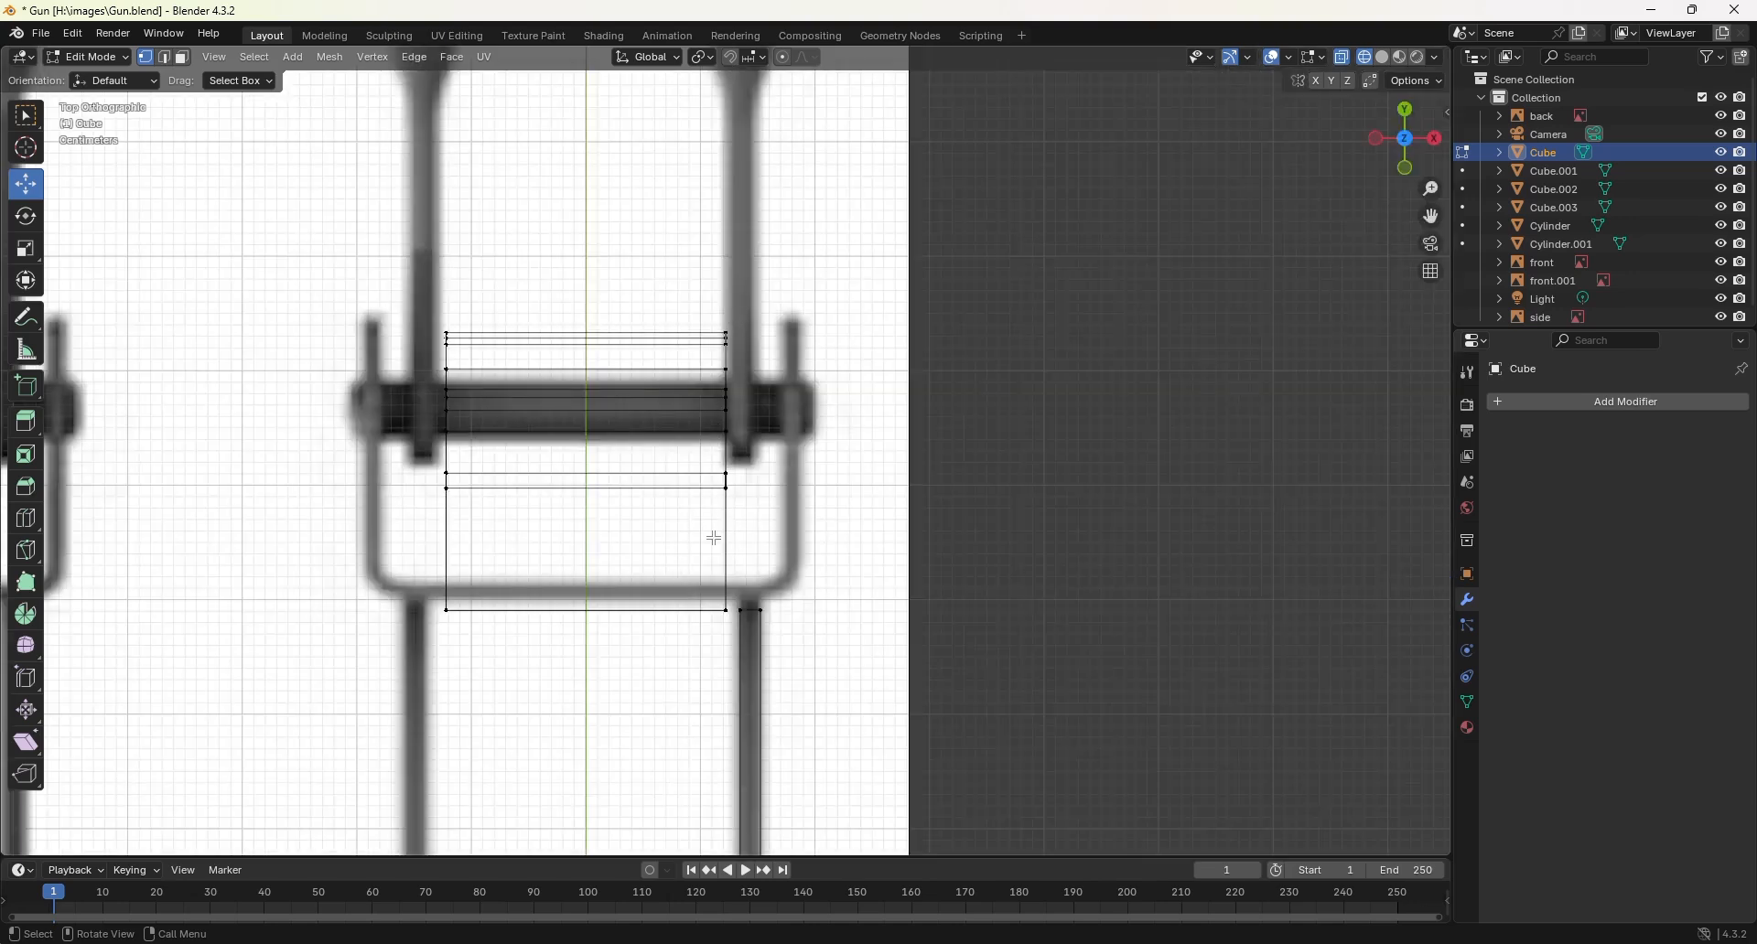
scroll(735, 513, "down", 1)
middle_click_drag(742, 489, 640, 596, "shift")
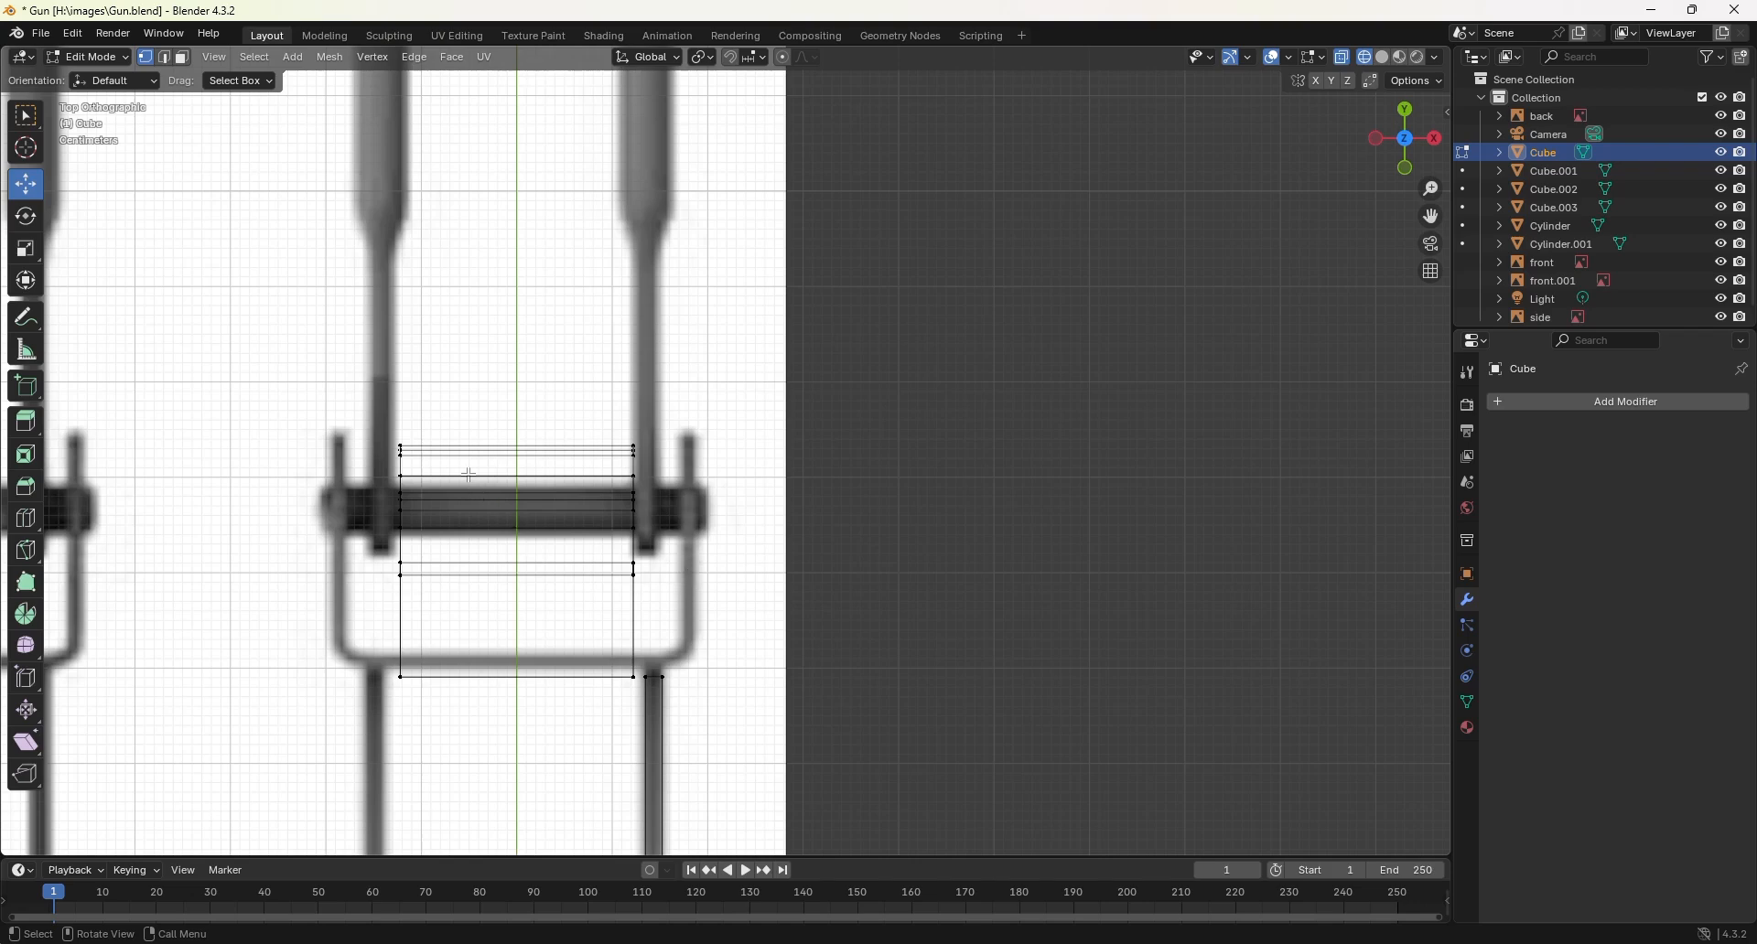
left_click_drag(379, 407, 644, 702)
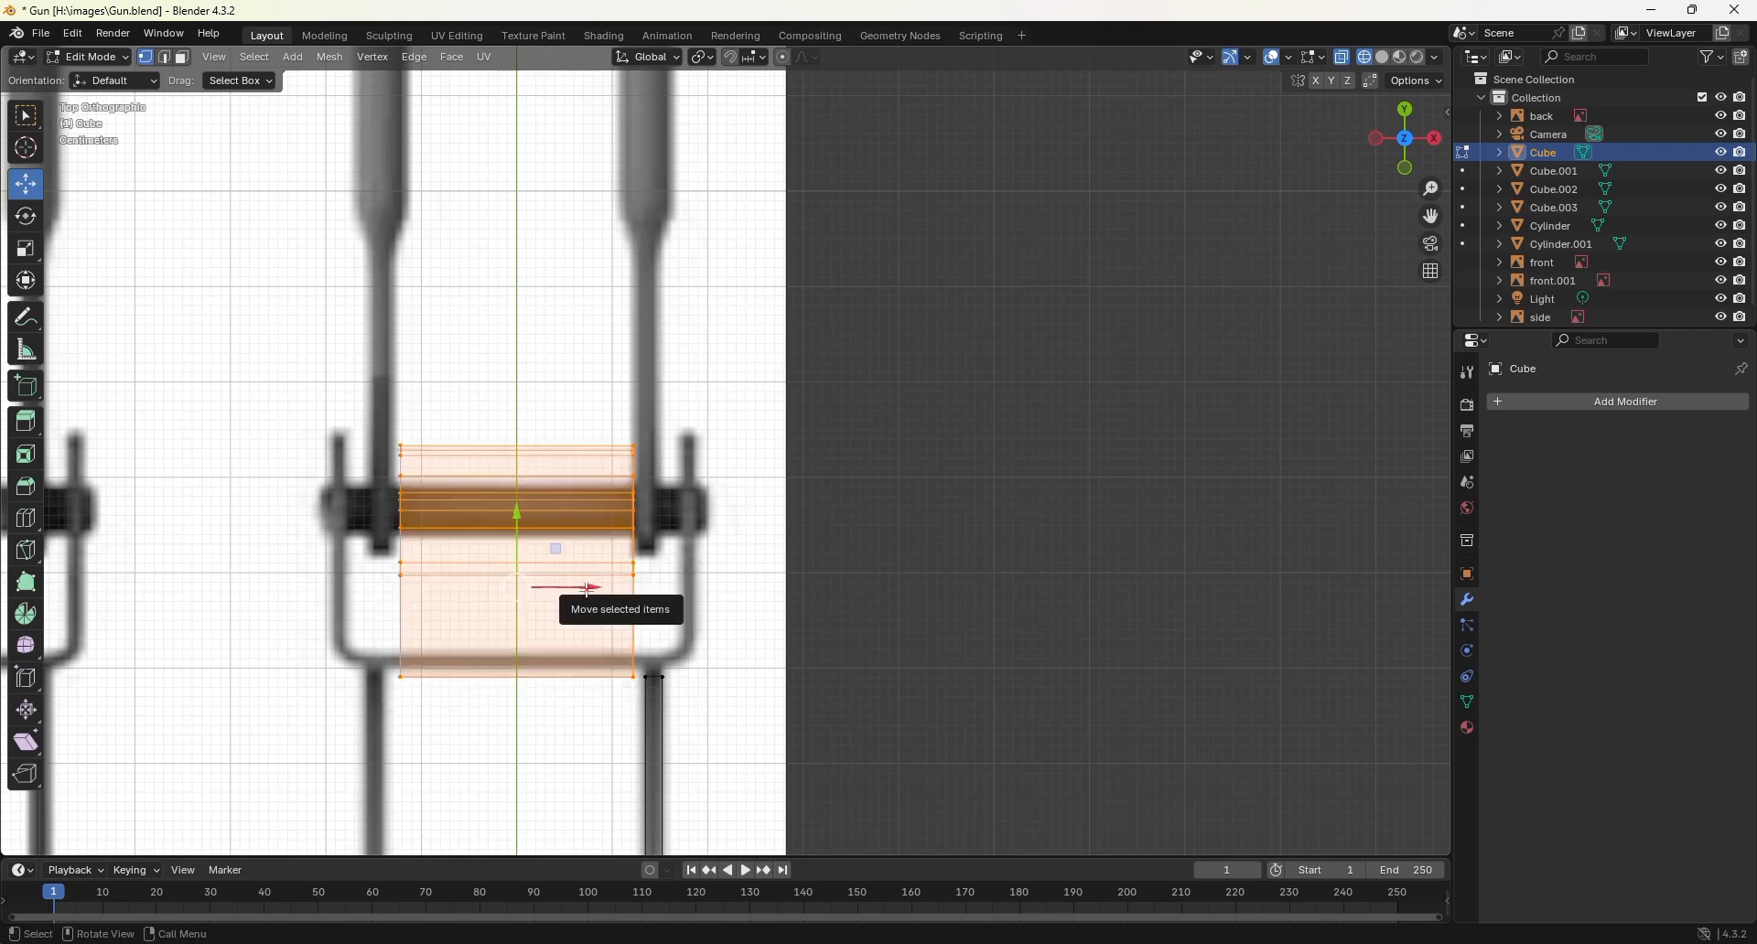
left_click_drag(588, 590, 653, 596)
left_click_drag(428, 382, 503, 703)
left_click_drag(522, 588, 750, 614)
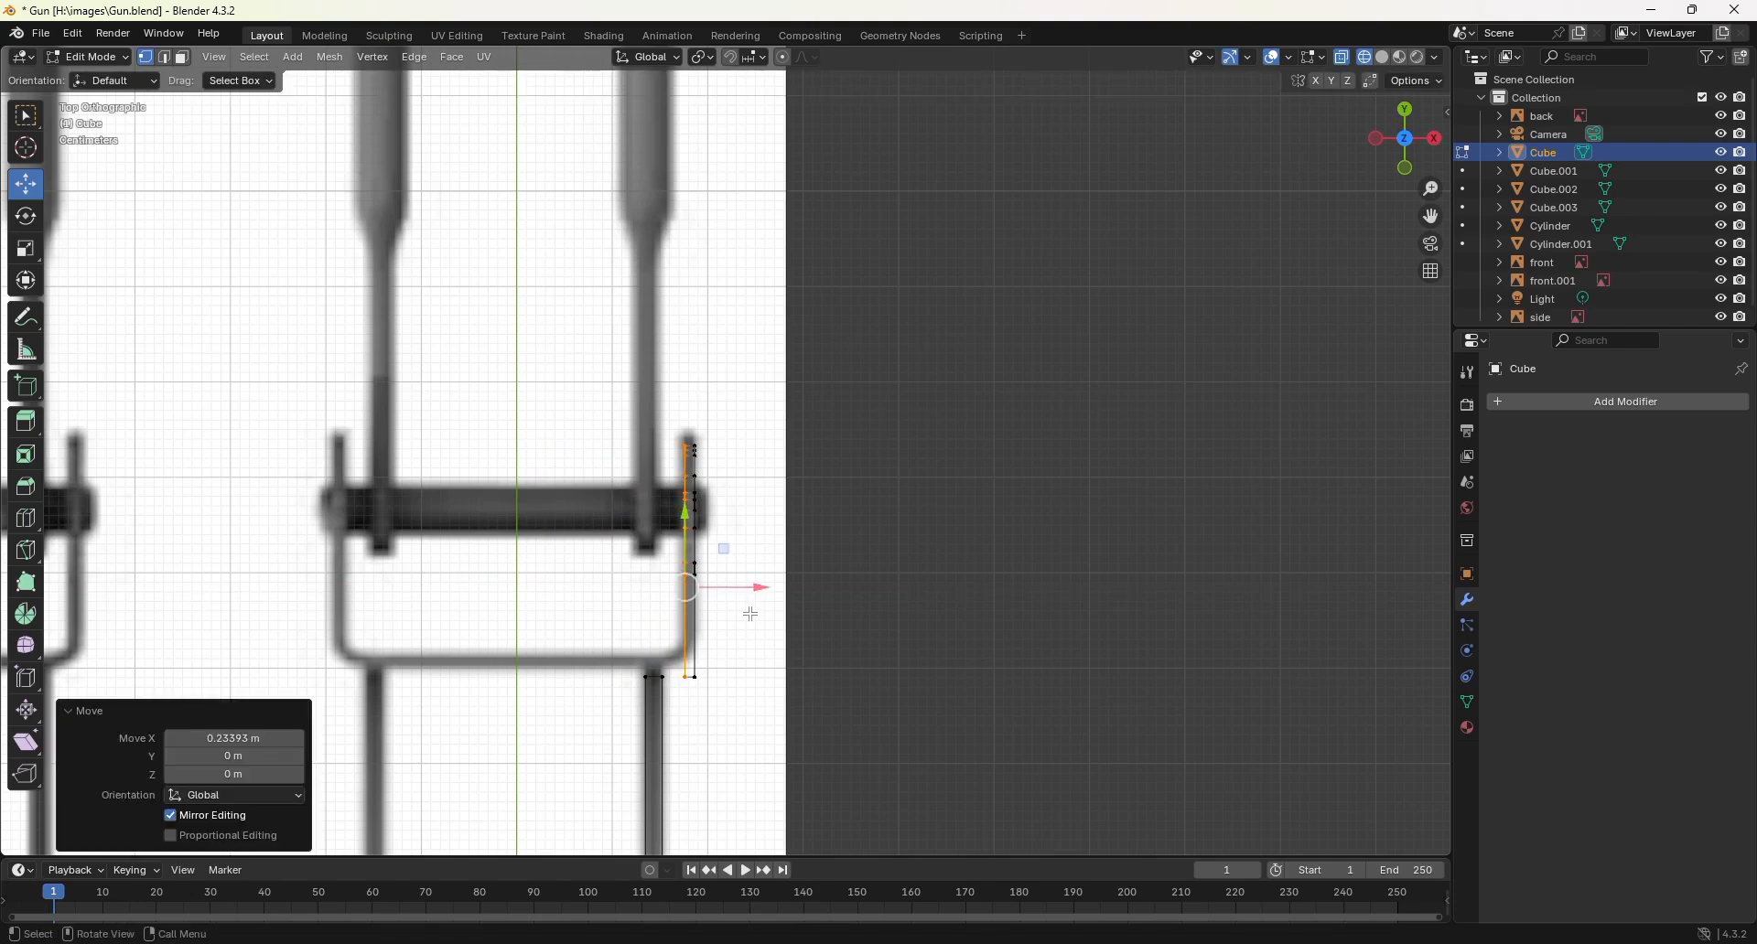
Step: Move the side plate's front end vertices 0.011185 m in Y and add a loop cut near the bend at factor 0.401
scroll(709, 732, "up", 1)
left_click_drag(709, 742, 683, 667)
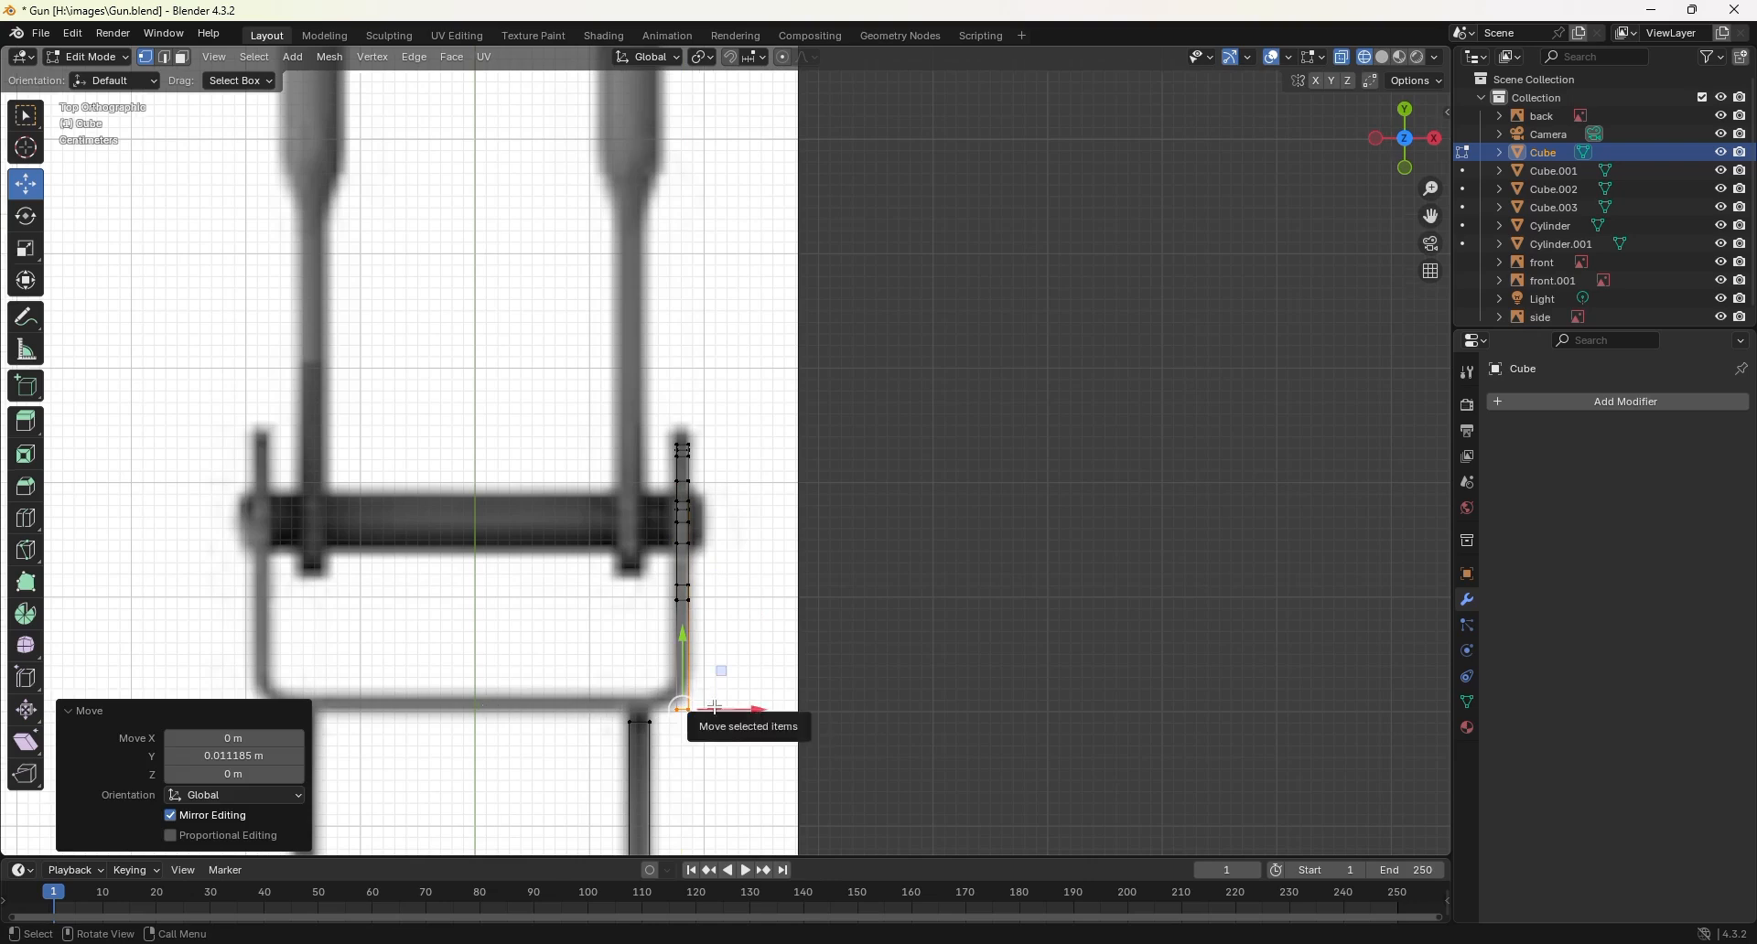
scroll(715, 707, "up", 4)
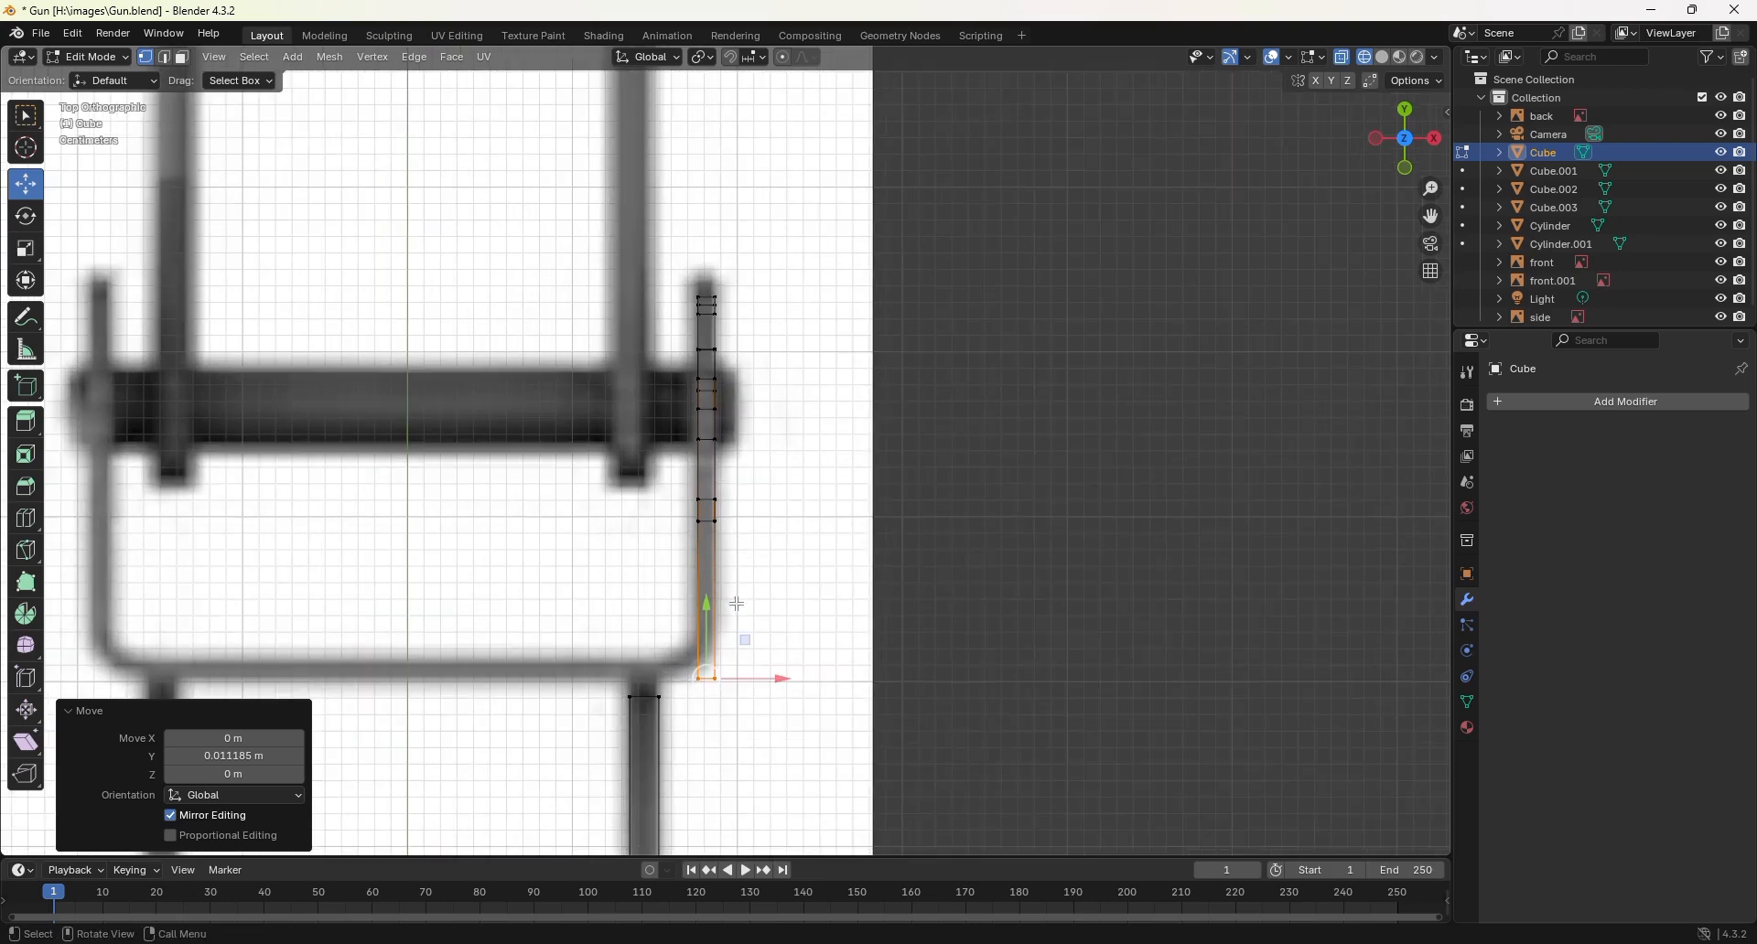
key("ctrl")
key("ctrl+r")
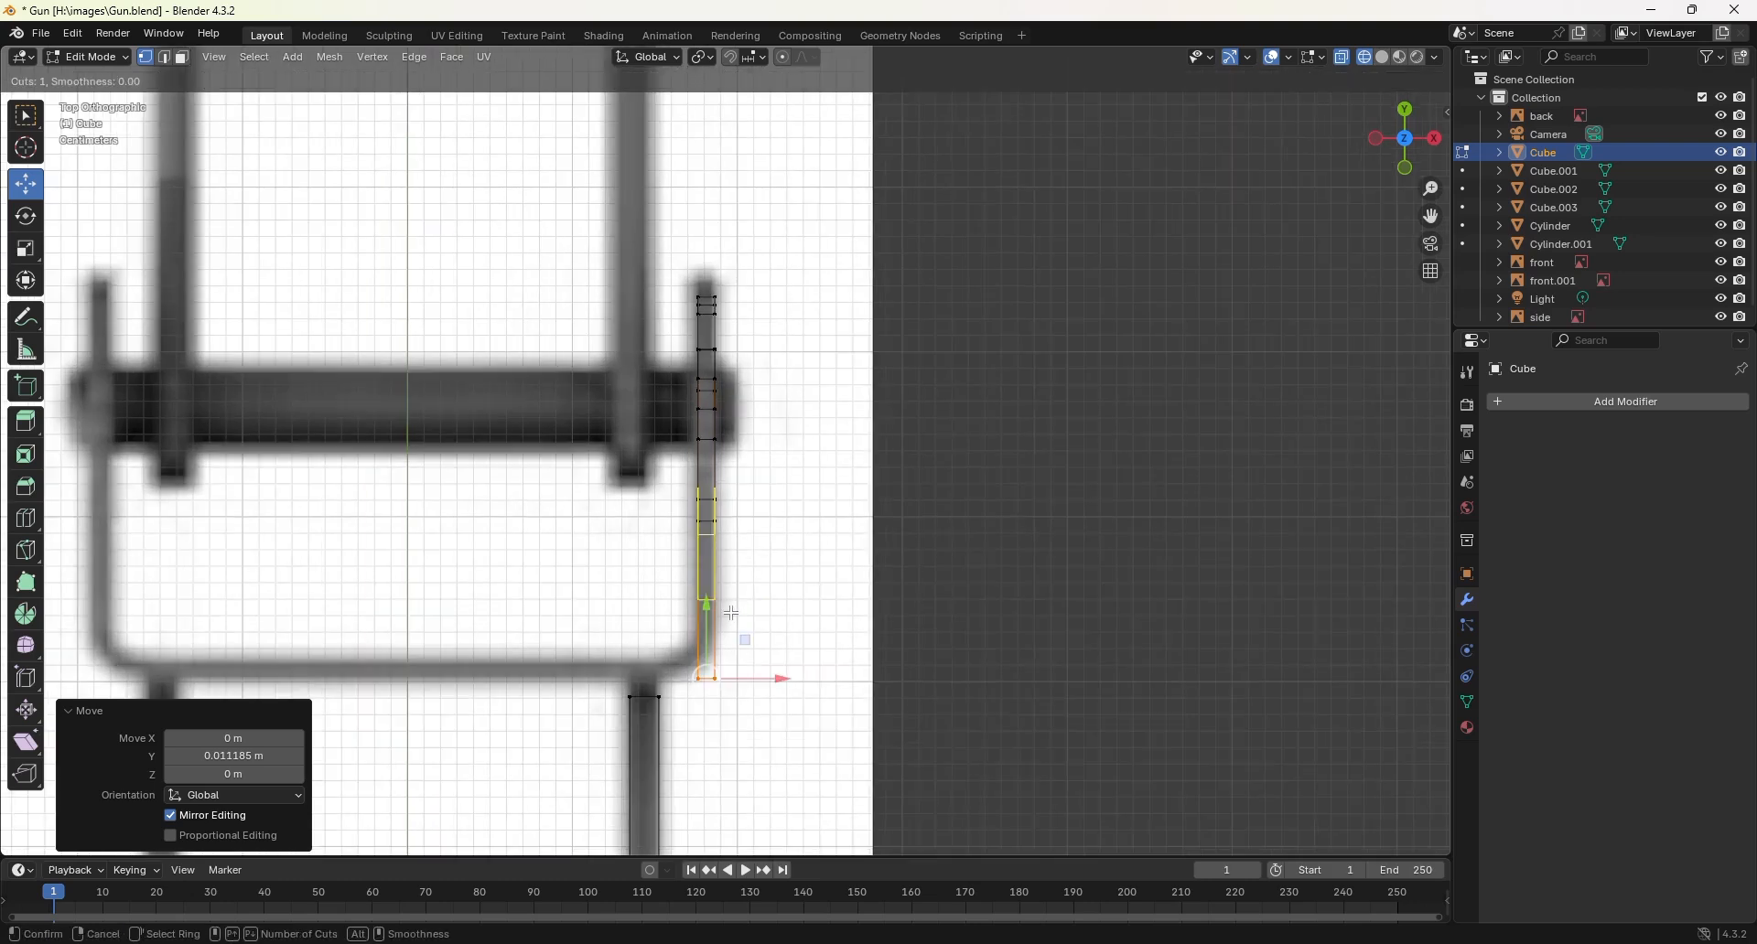
left_click(730, 615)
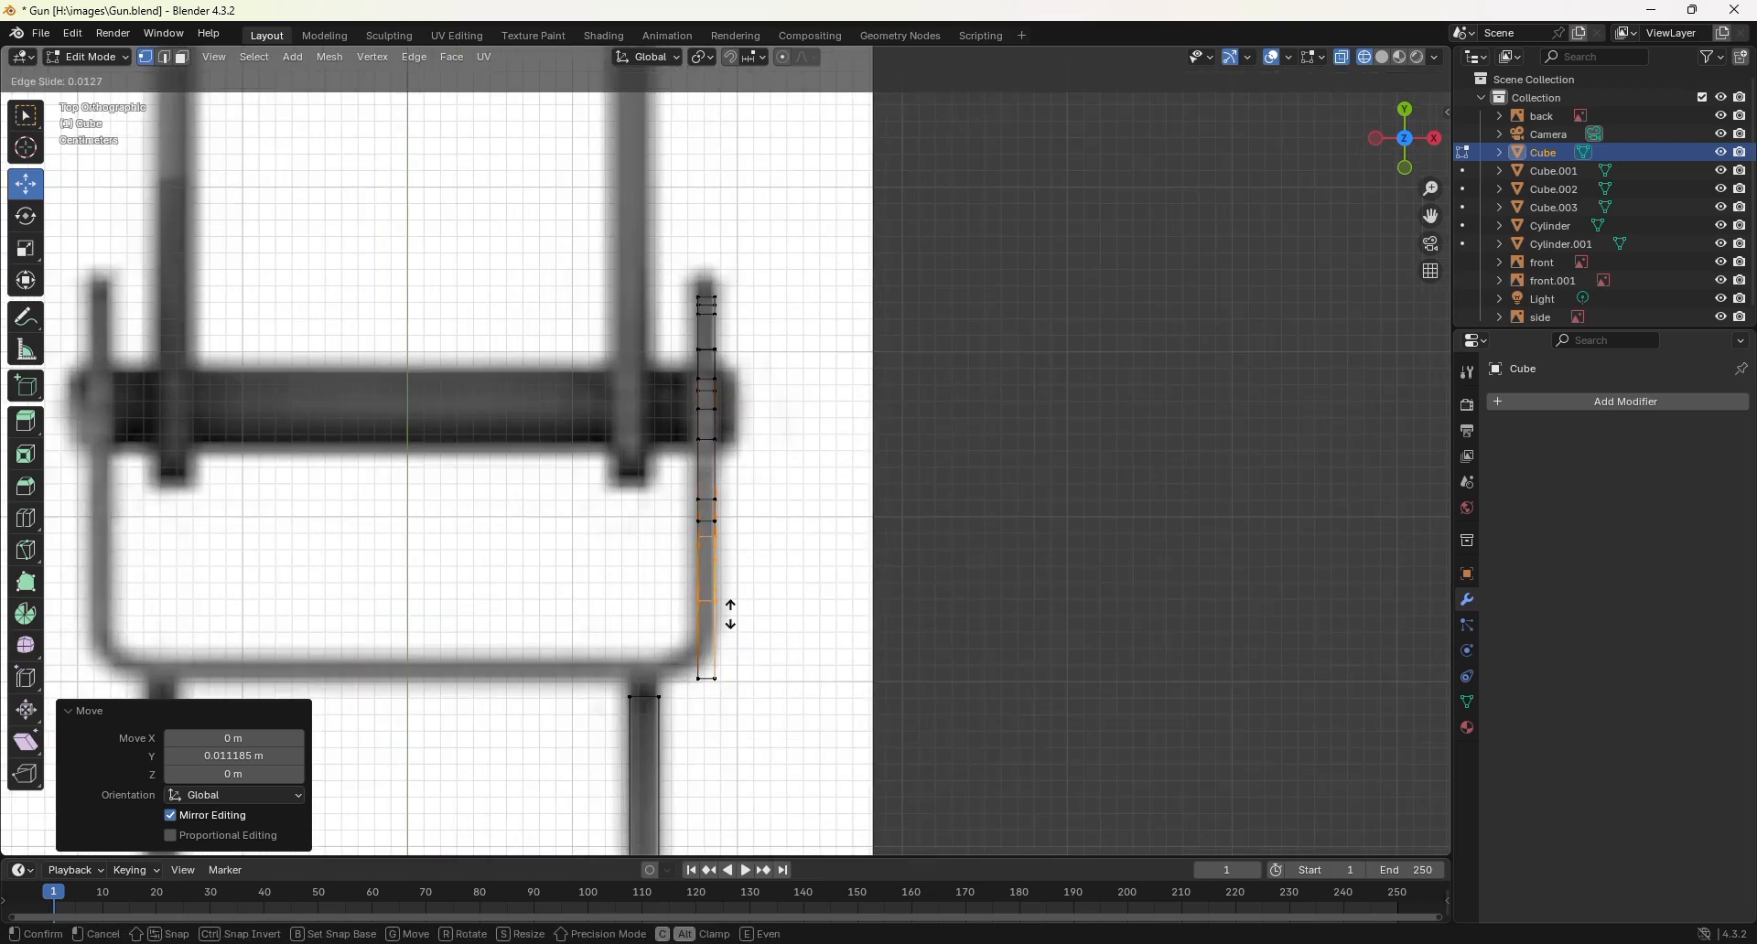
left_click(729, 671)
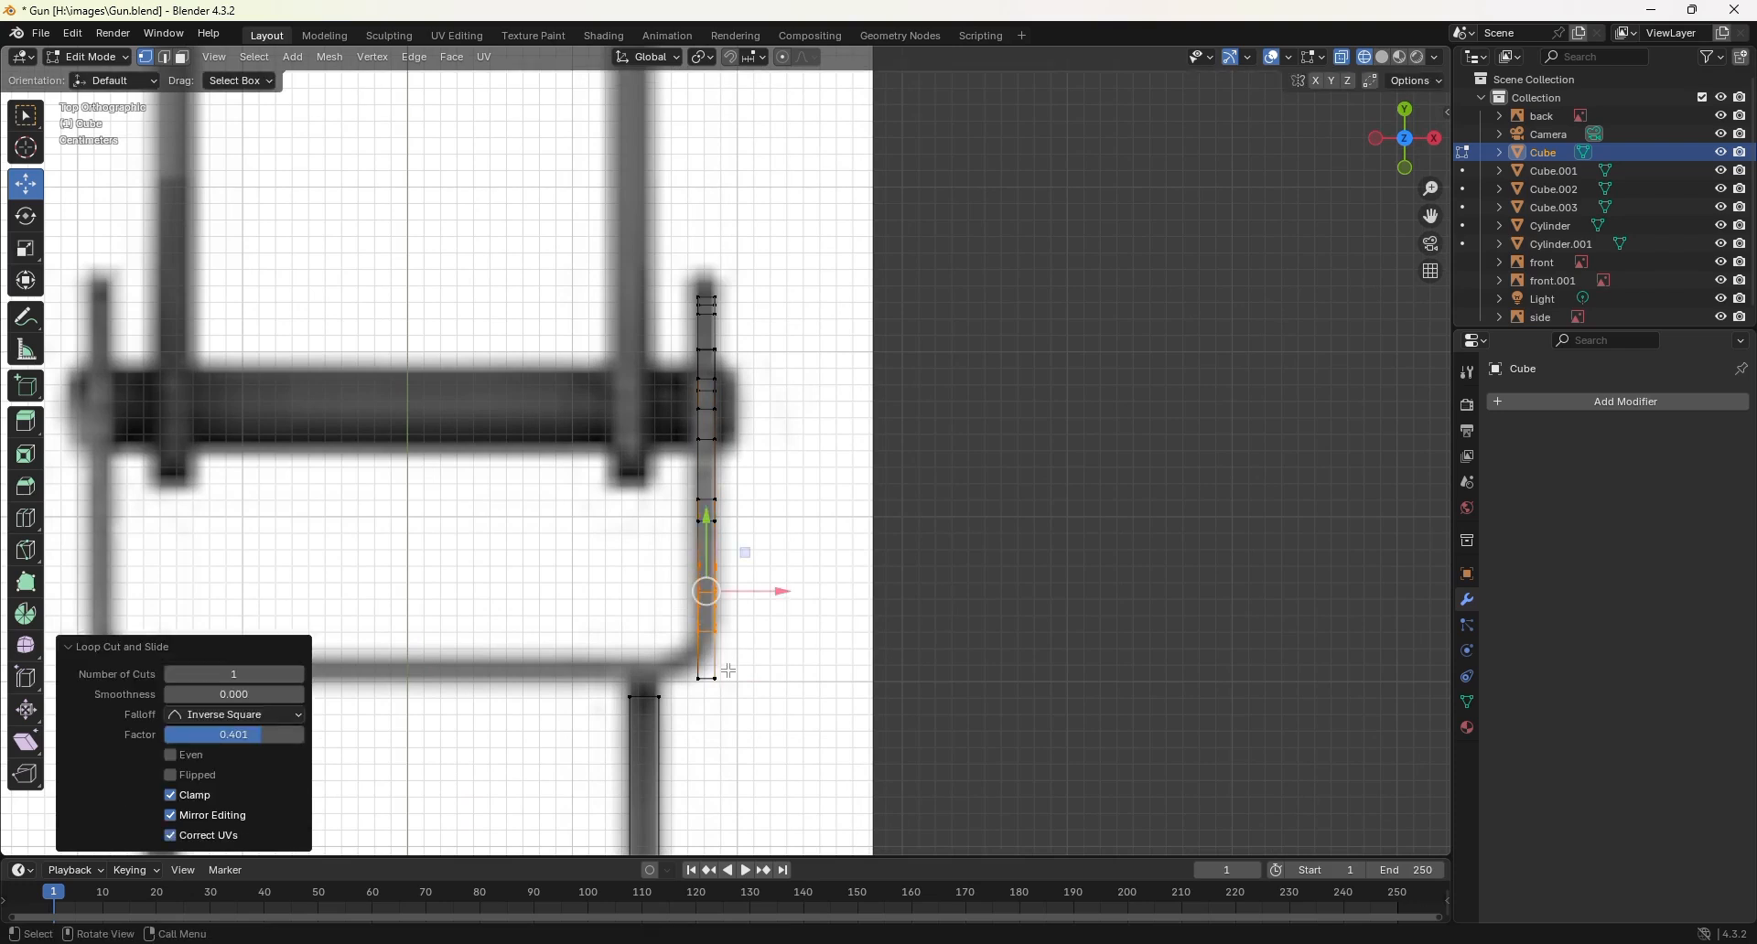
Step: In right view, straighten the side plate's new loop cut by scaling it to 0 along Y
middle_click_drag(730, 671, 740, 665)
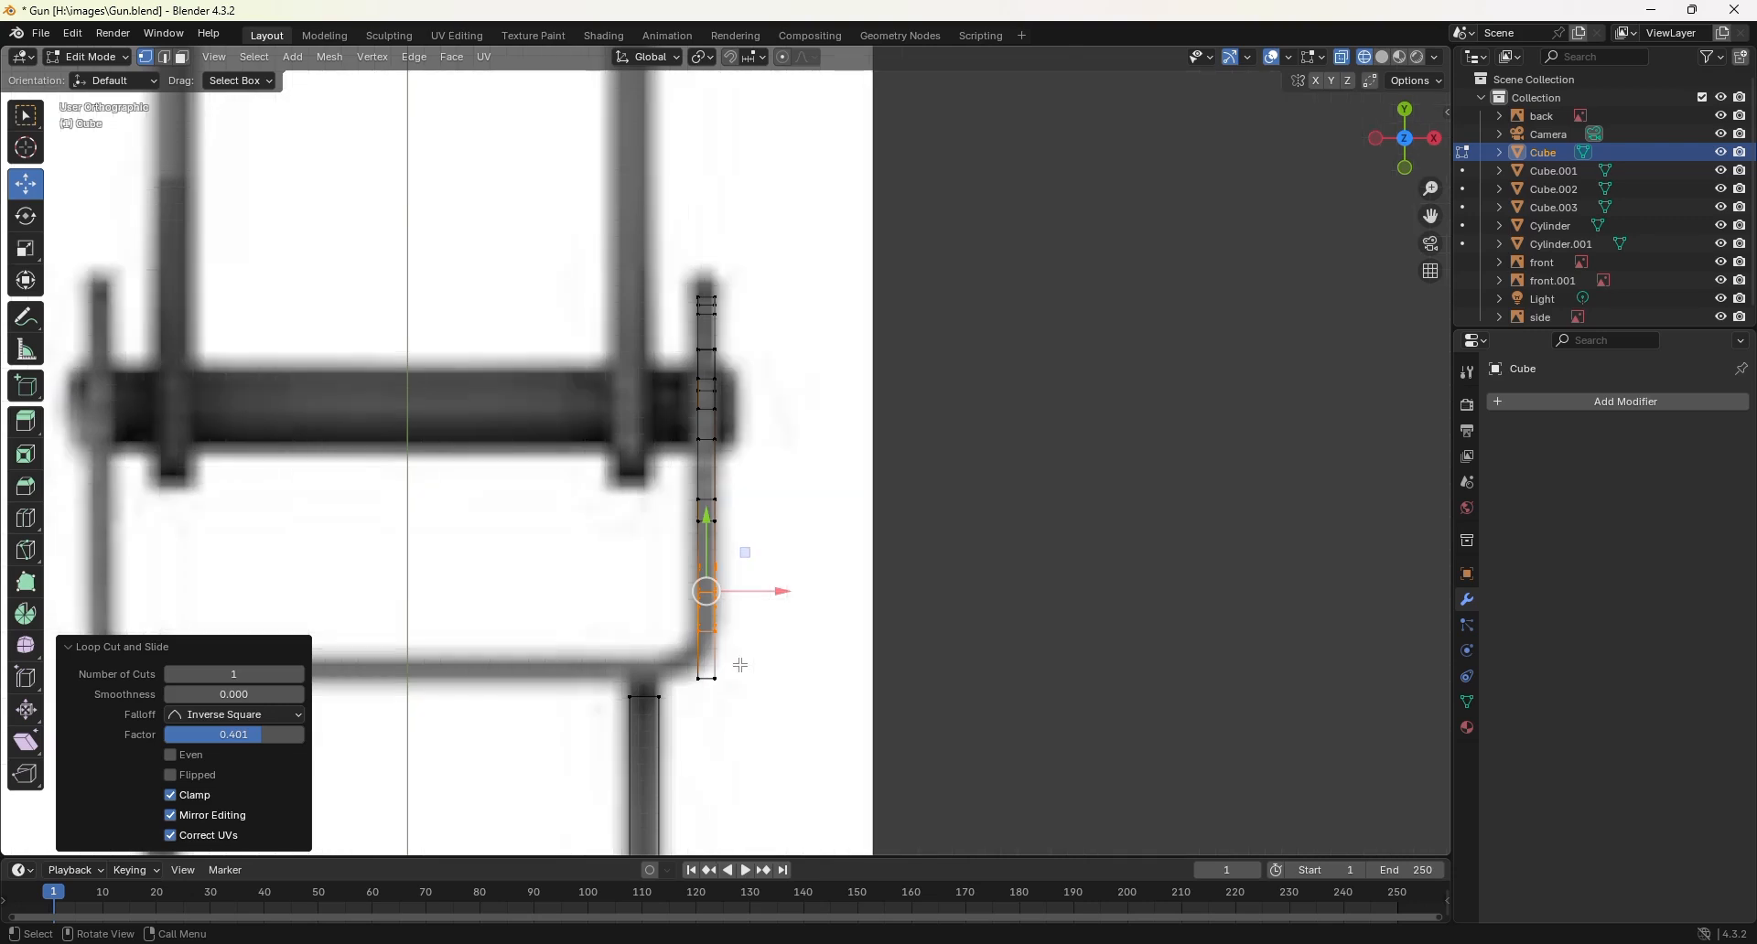
key("KP_3")
scroll(704, 413, "down", 1)
middle_click_drag(702, 406, 706, 368, "shift")
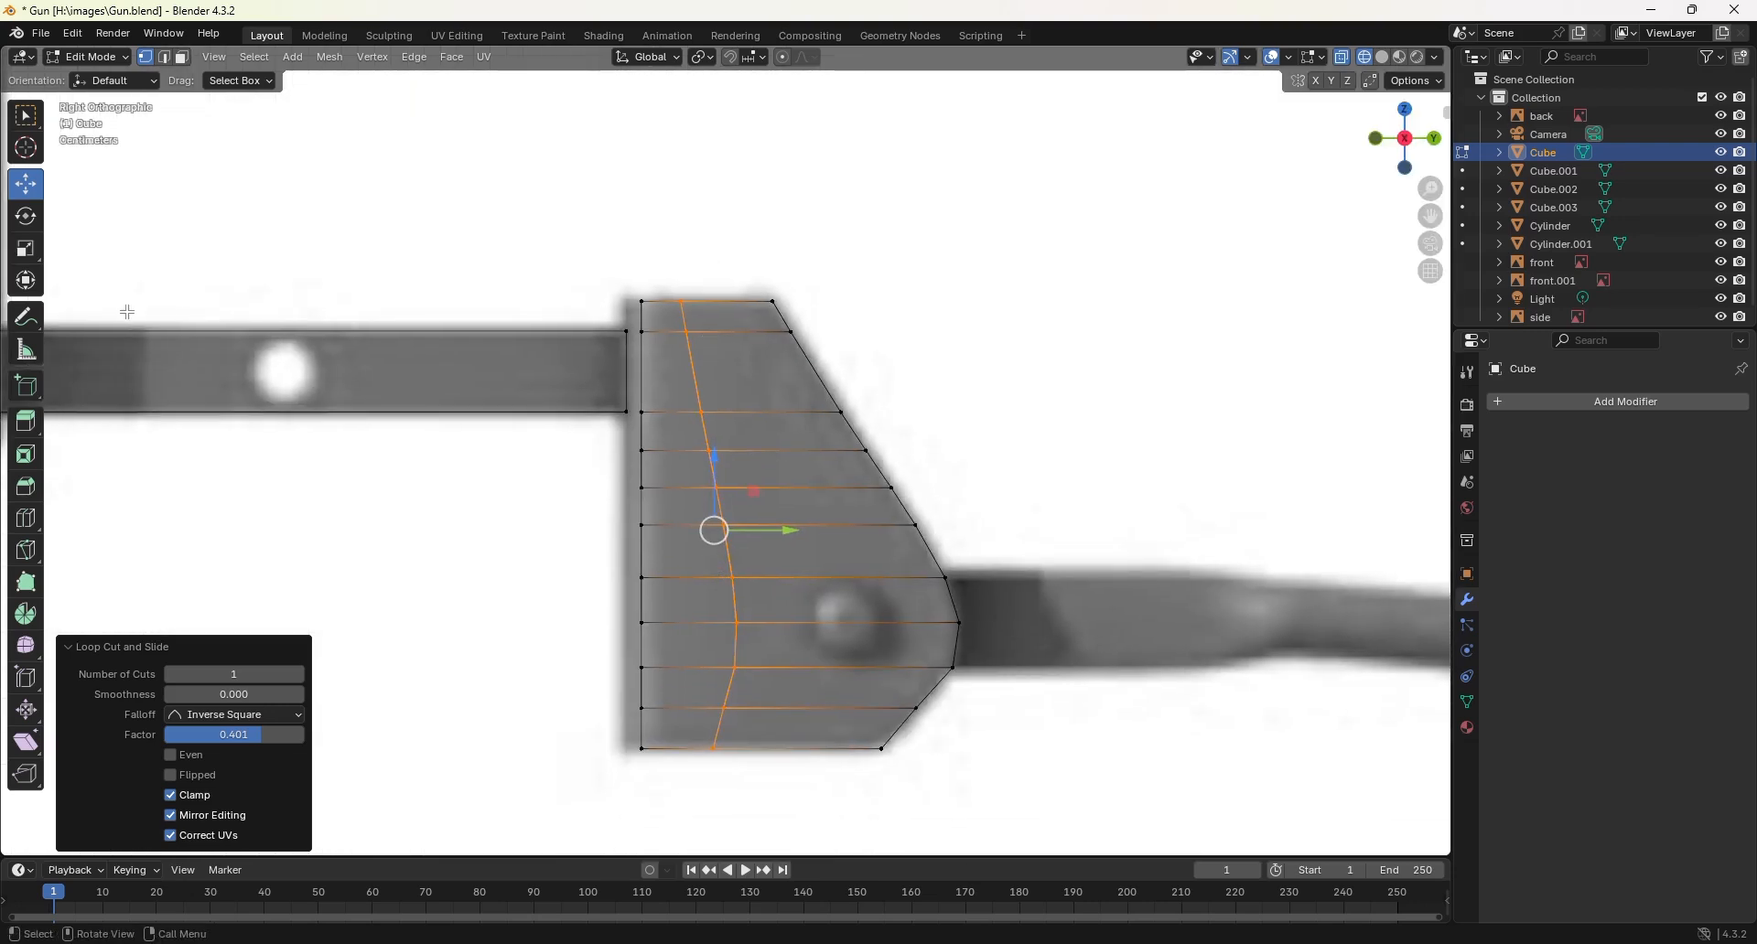
left_click(26, 248)
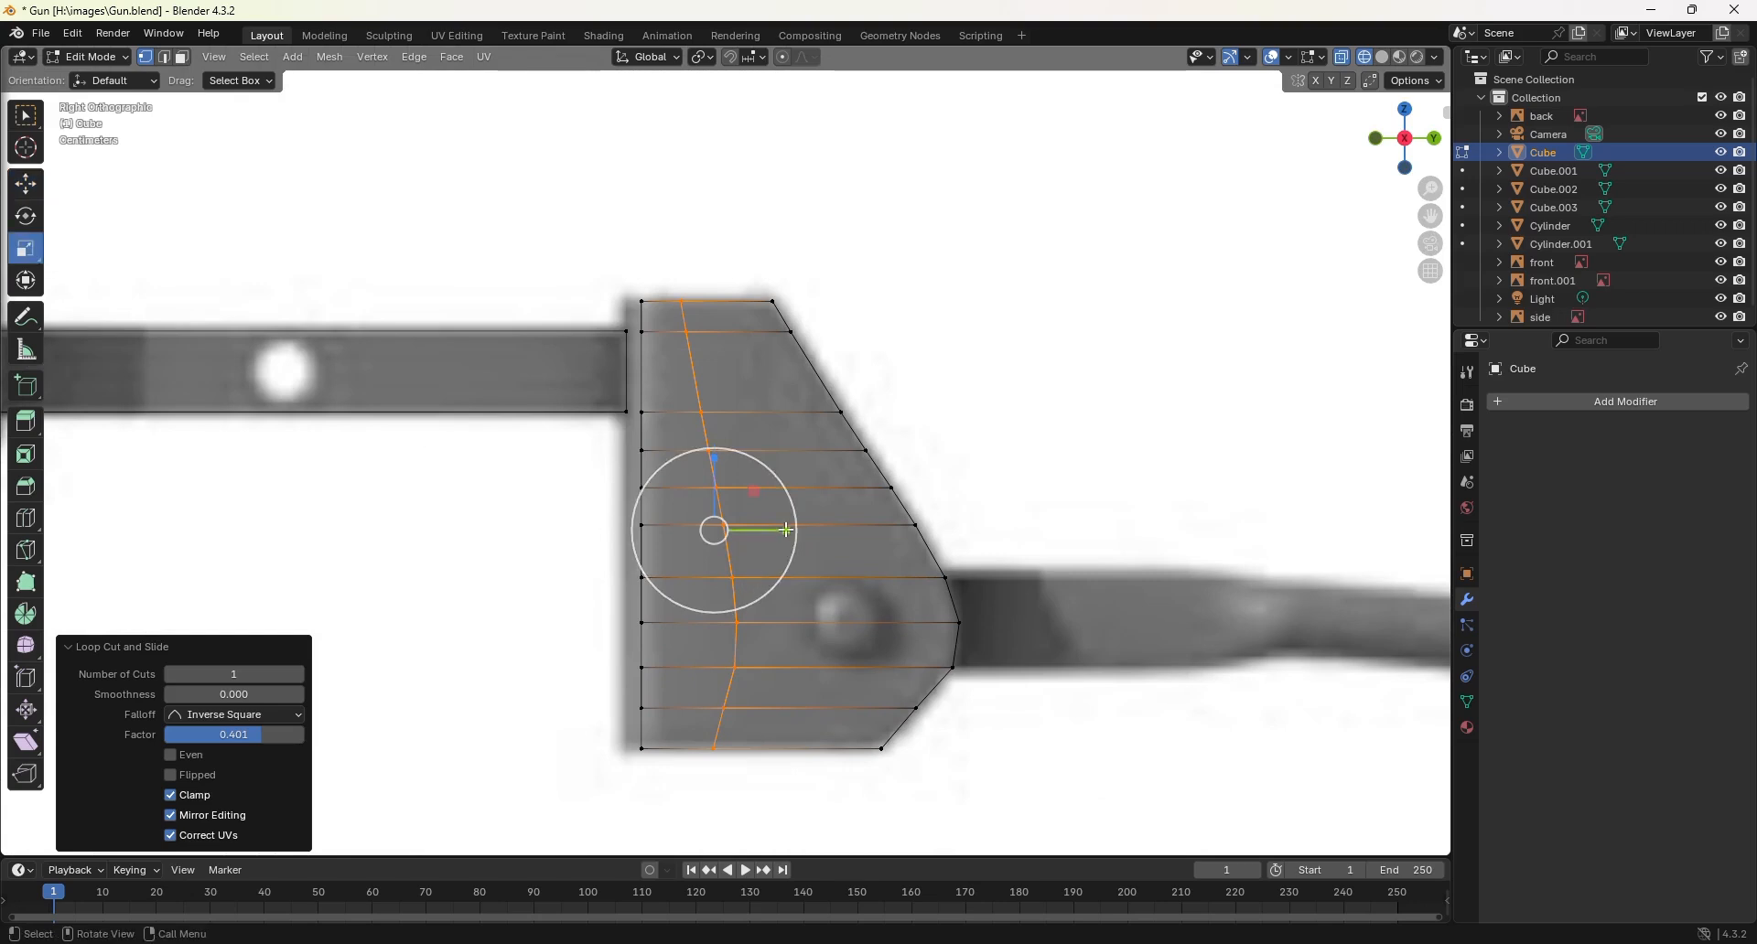
left_click_drag(786, 530, 730, 532)
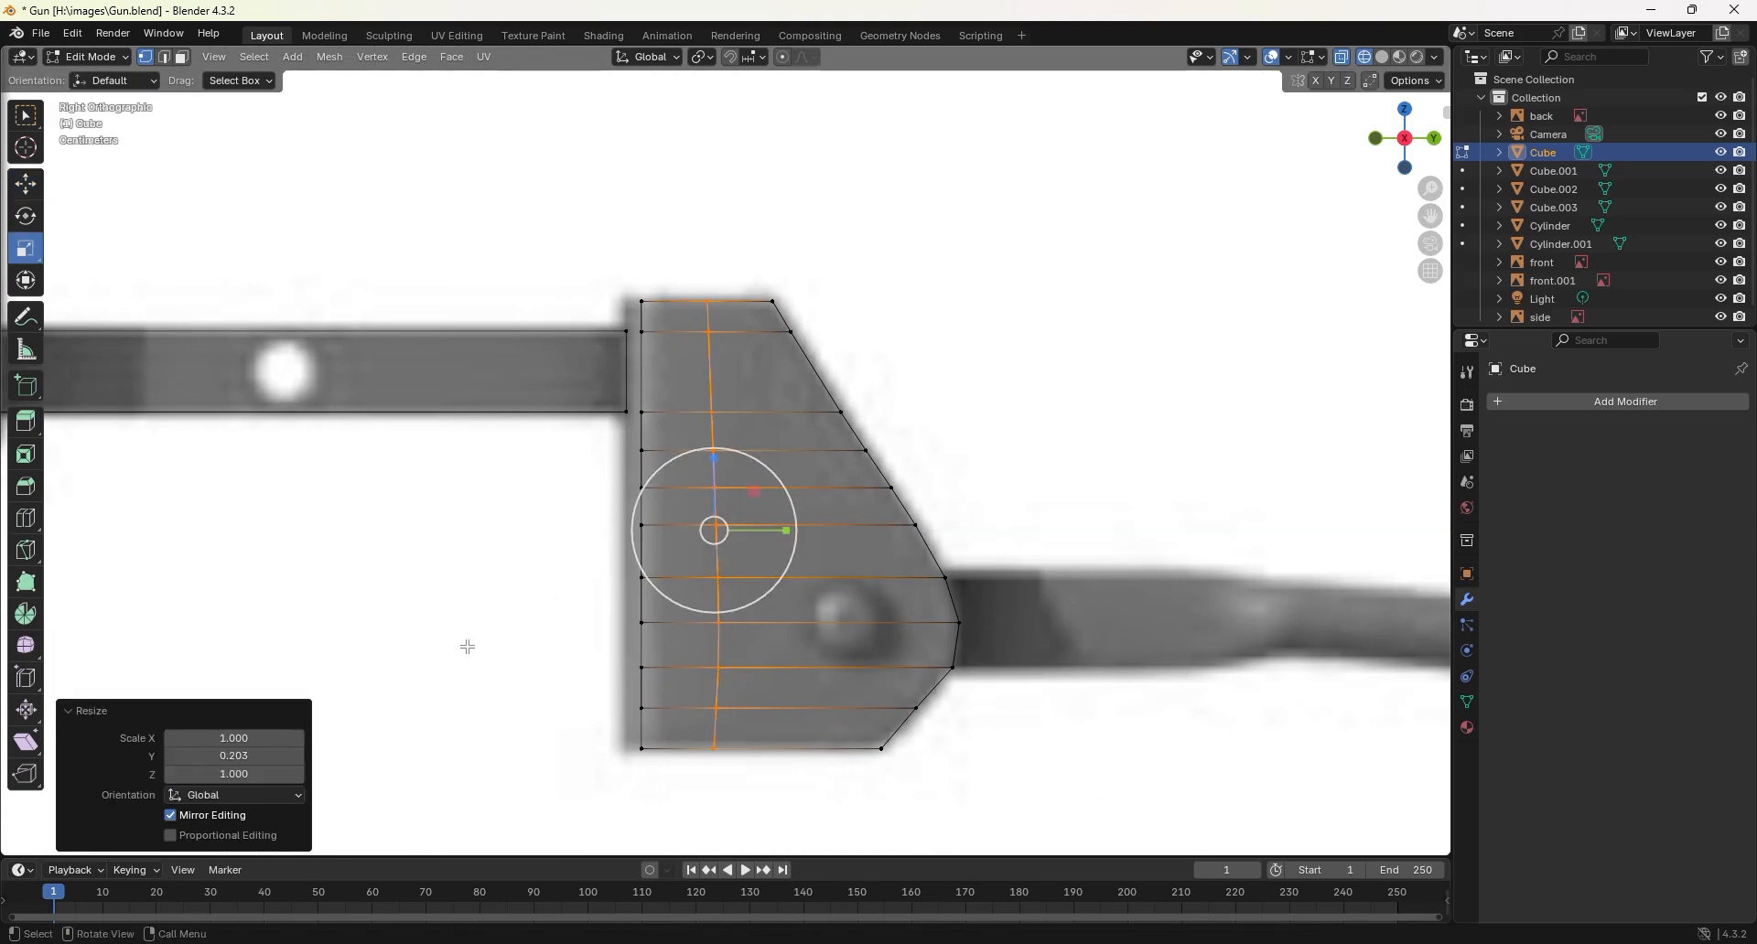
left_click(275, 757)
type("0")
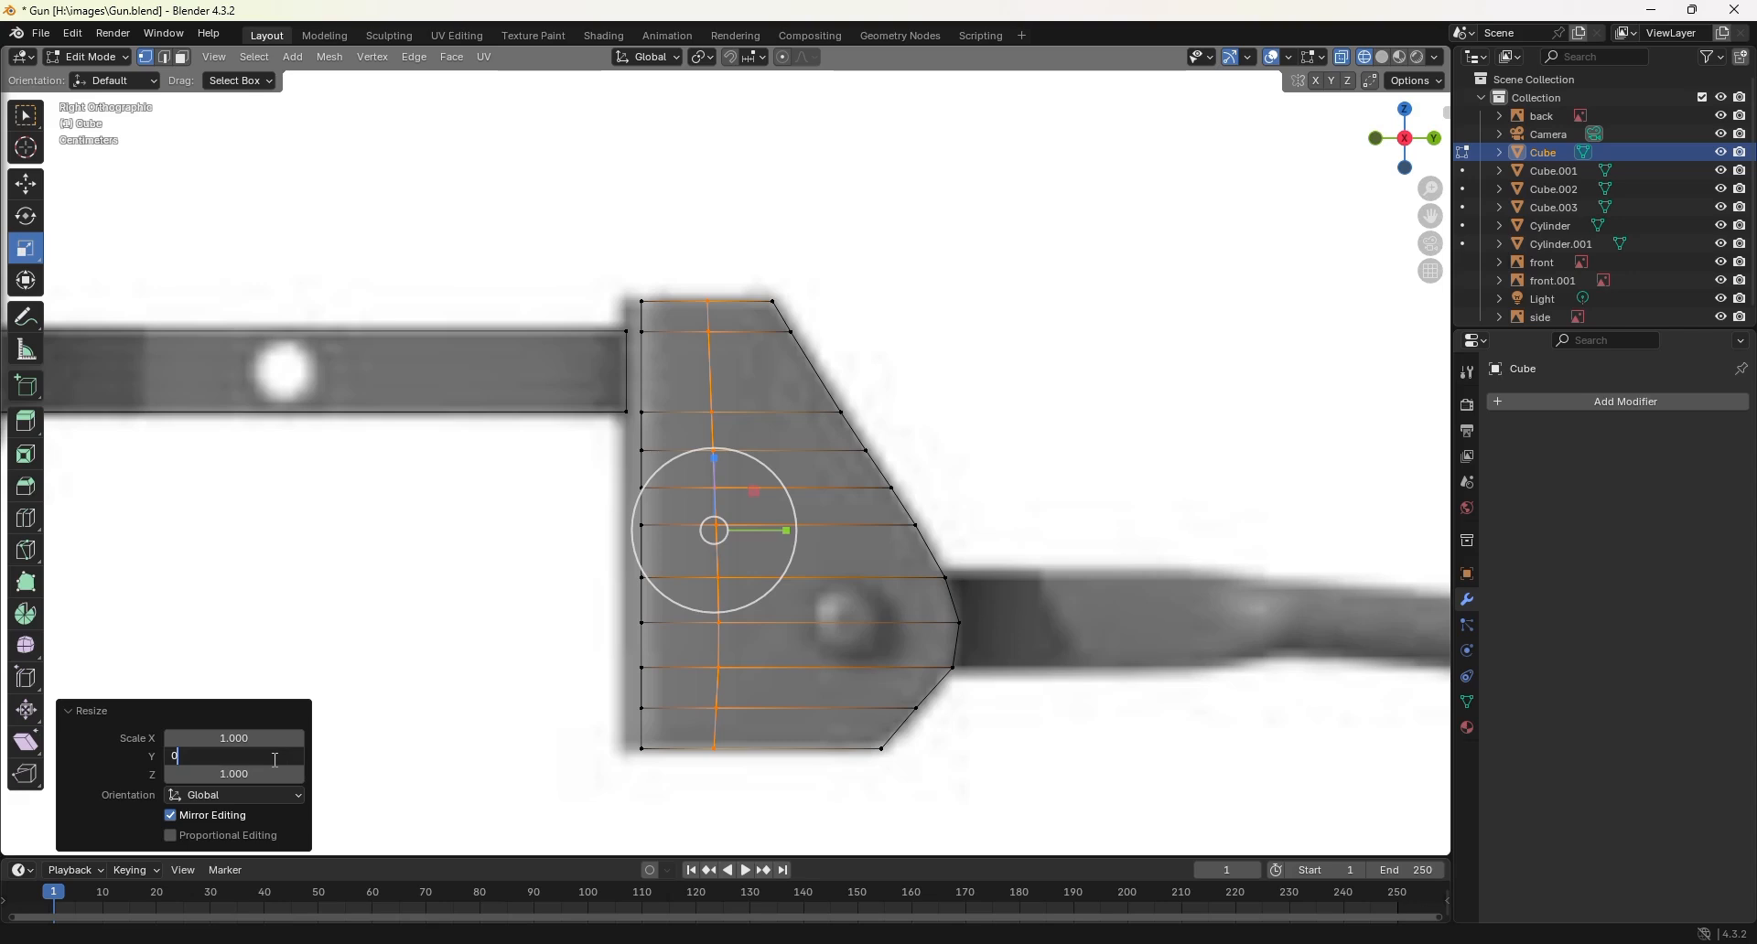
key("Return")
Step: Move the straightened loop along Y until it sits just behind the side plate's front edge
left_click(41, 195)
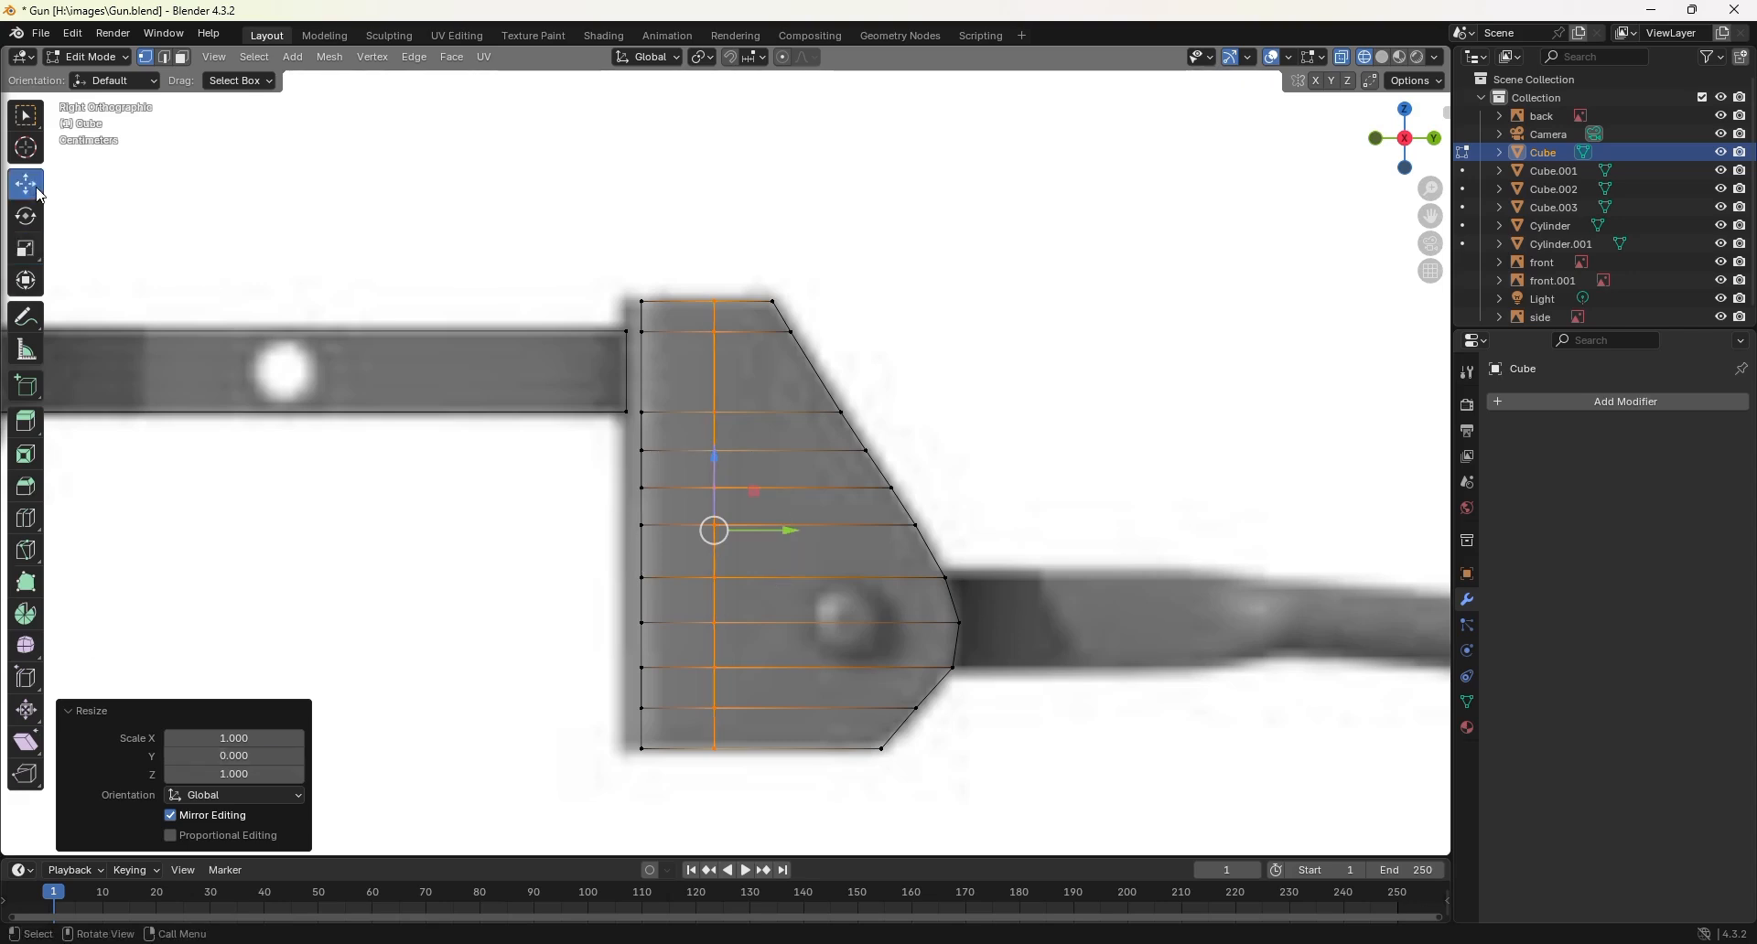
left_click_drag(783, 530, 726, 532)
left_click(635, 236)
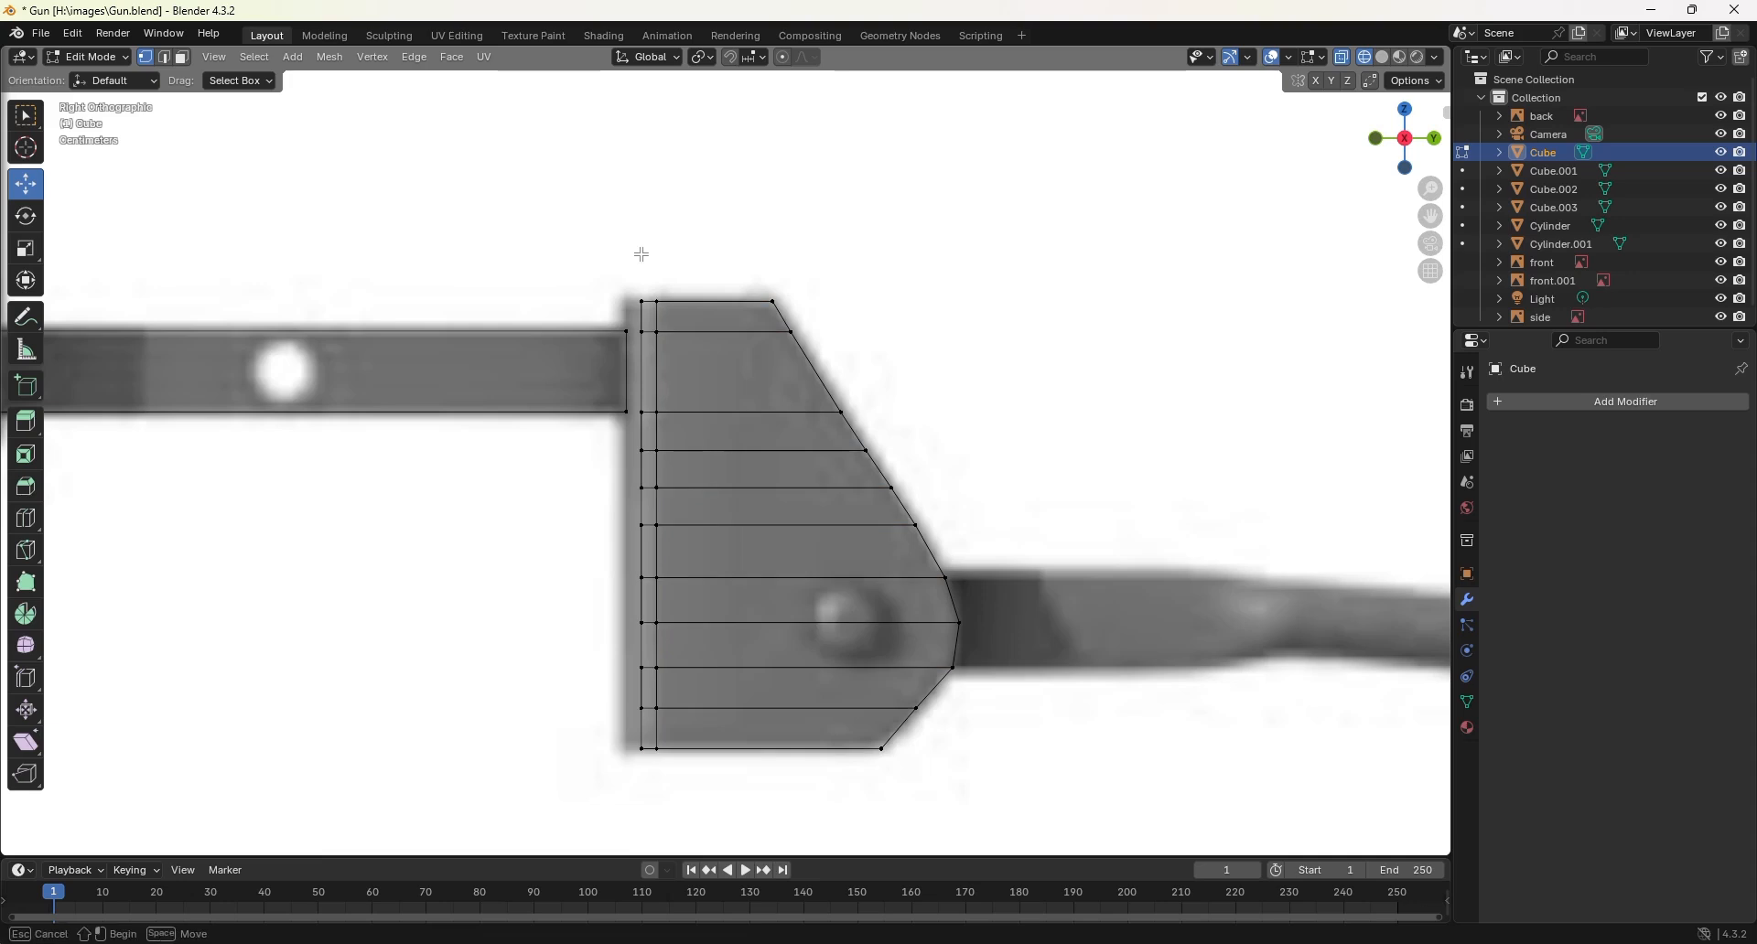
Step: Move the side plate's two front vertex columns -0.008655 m in Y, and in top view shift them 0.00786 m in Y
left_click_drag(639, 247, 719, 760)
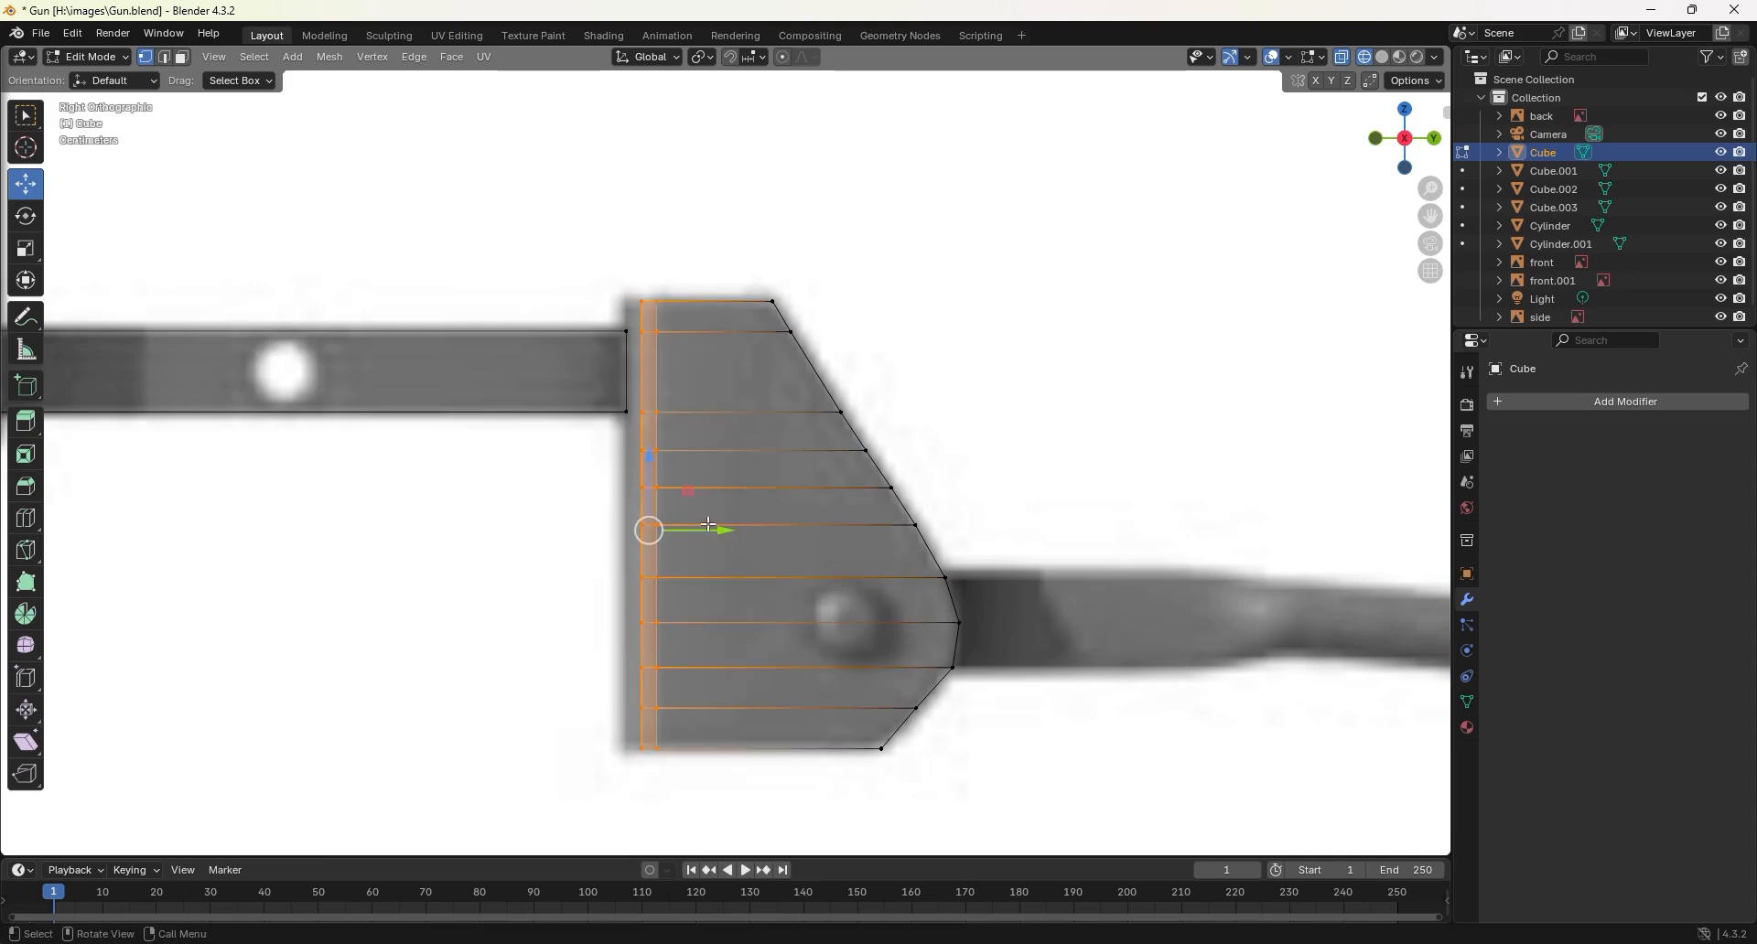
left_click_drag(716, 531, 701, 530)
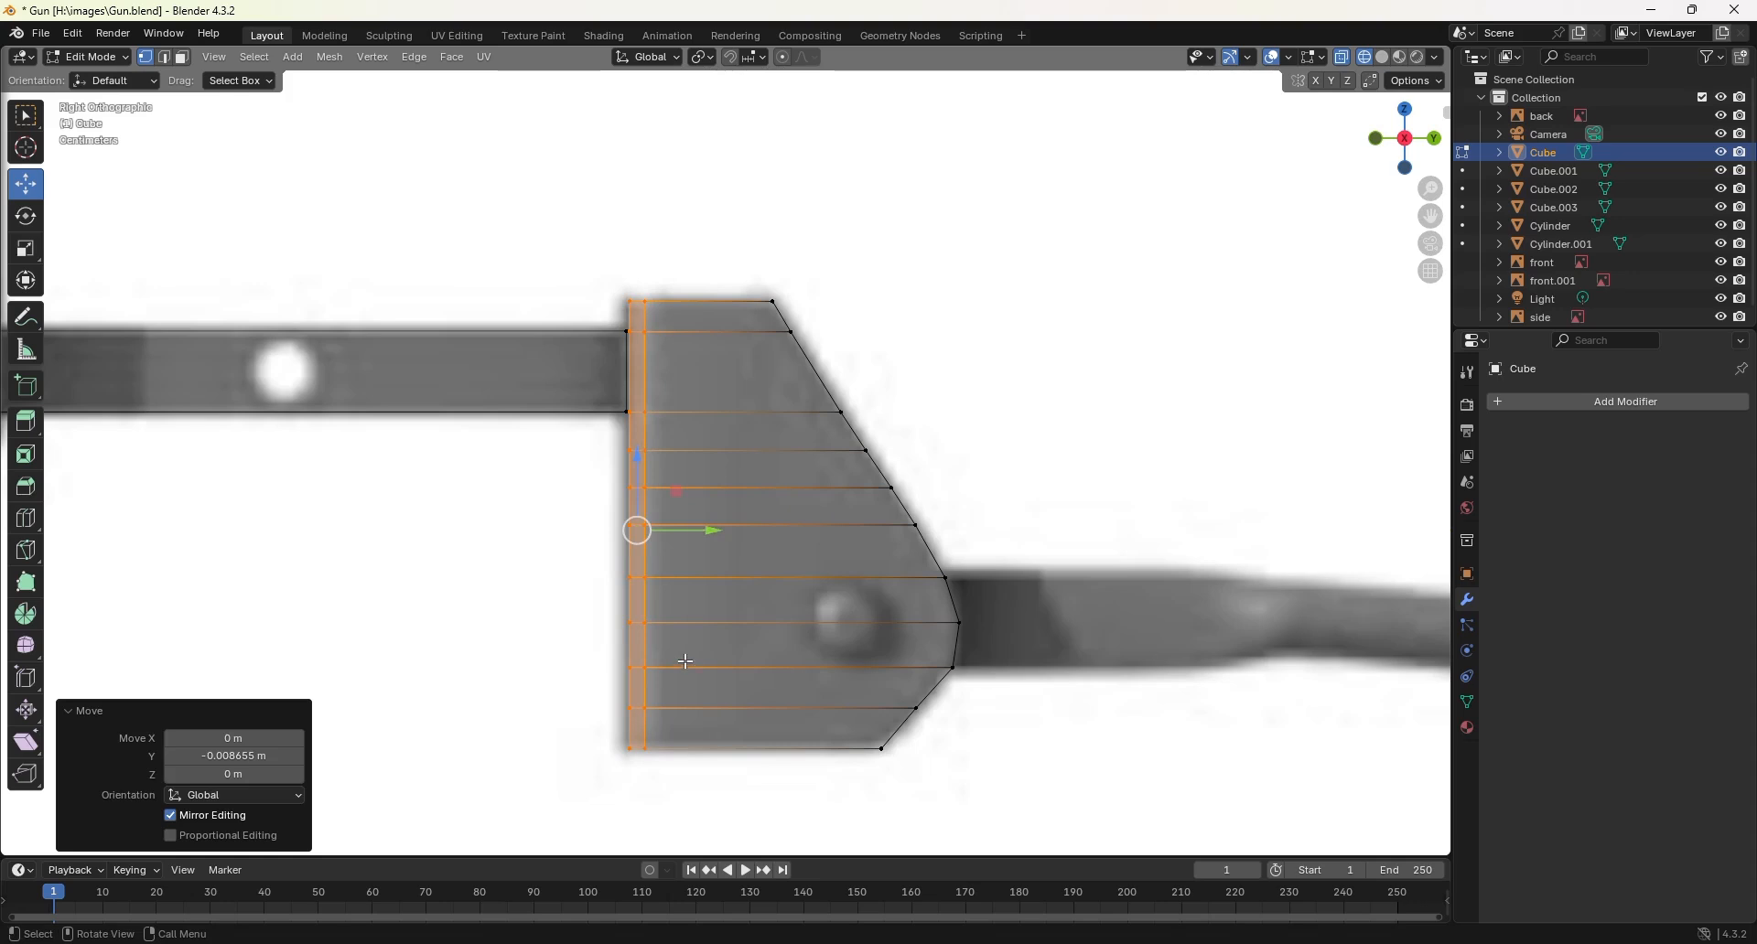
key("KP_7")
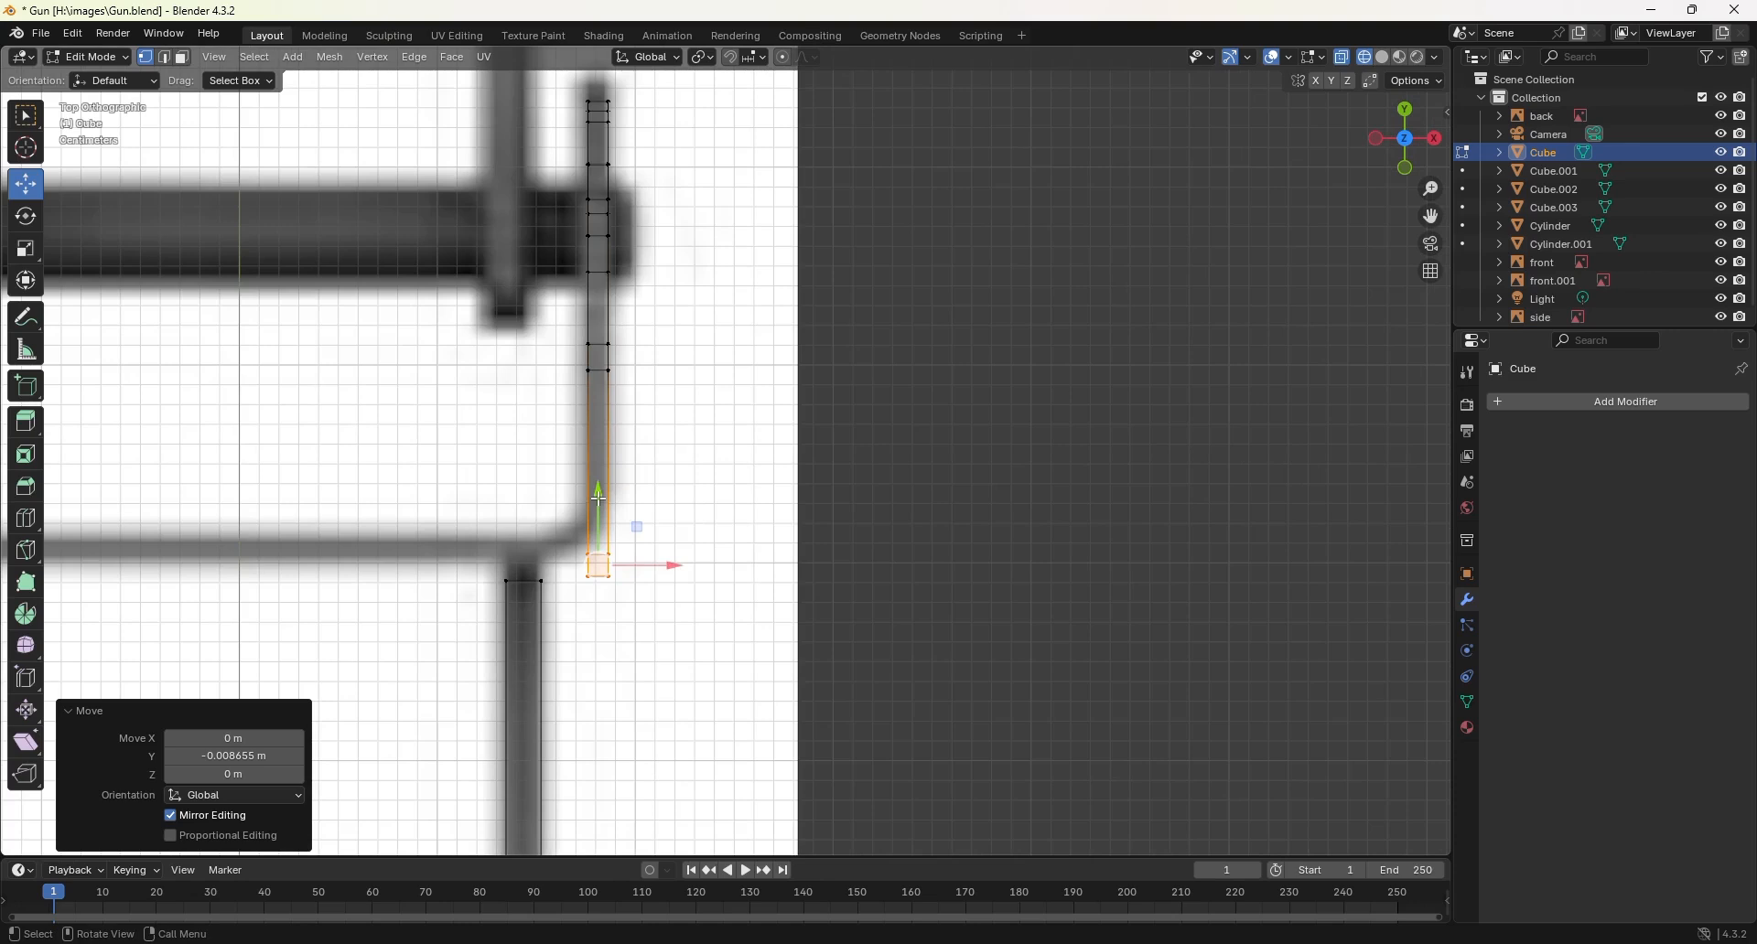
left_click_drag(599, 499, 596, 480)
scroll(593, 486, "up", 2)
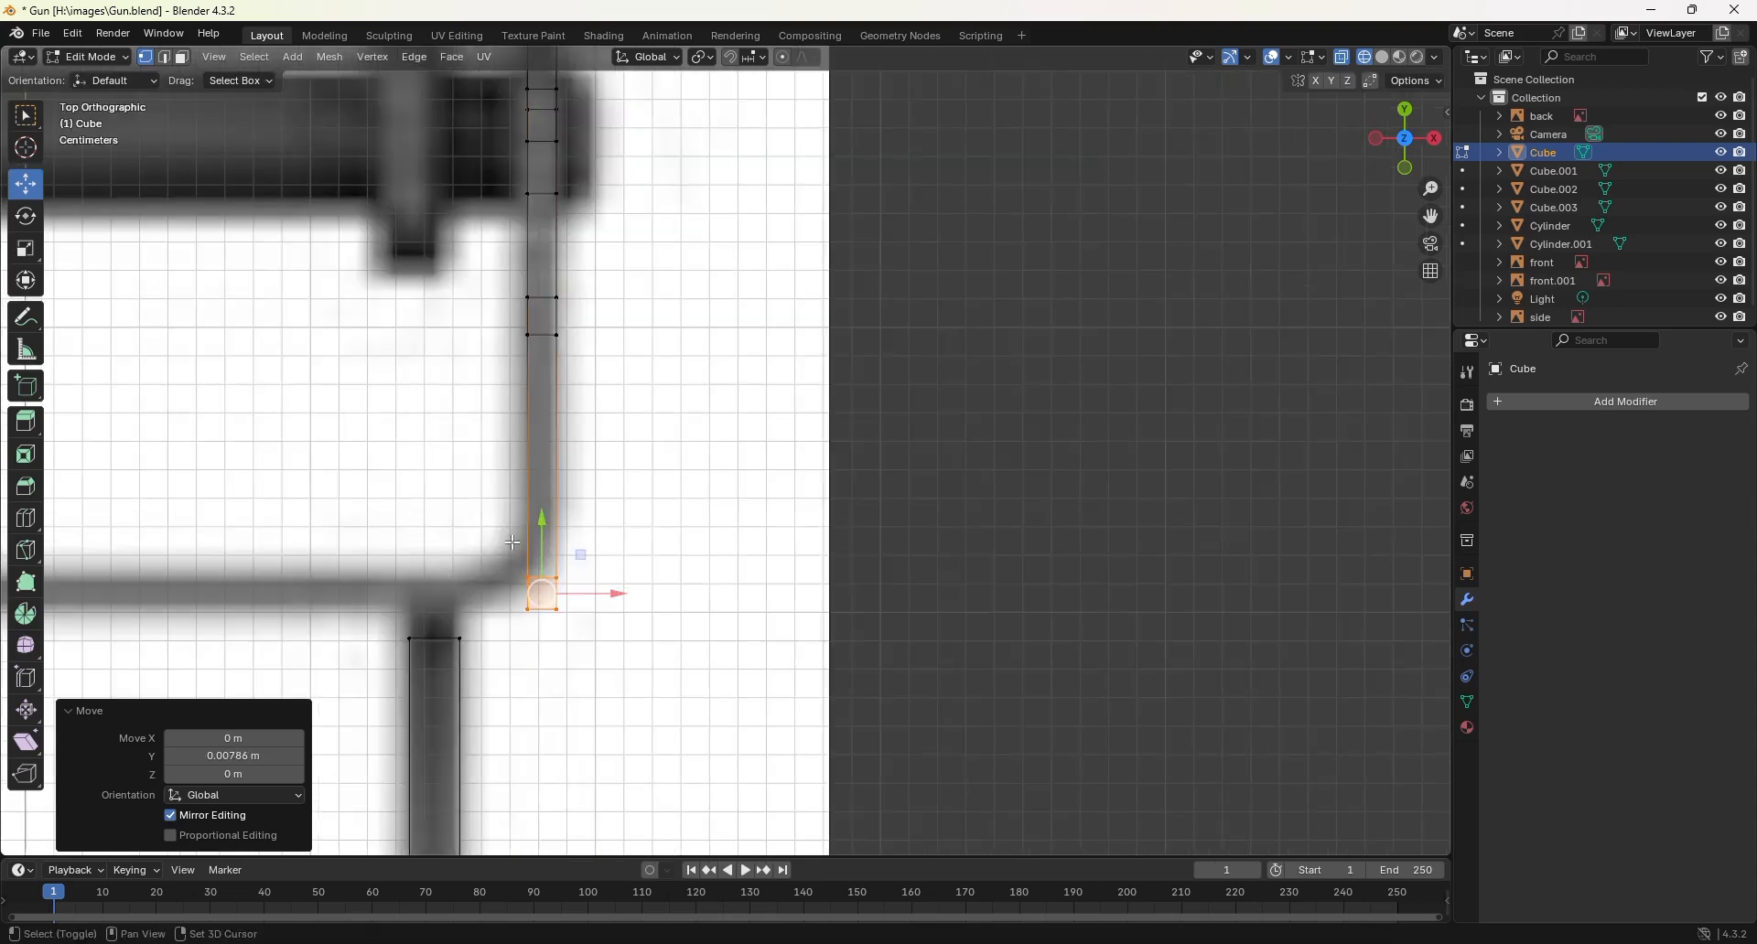
Step: Extrude the inner face at the side plate's front end 0.17627 m inward to the centre line
middle_click_drag(504, 582, 790, 481, "shift")
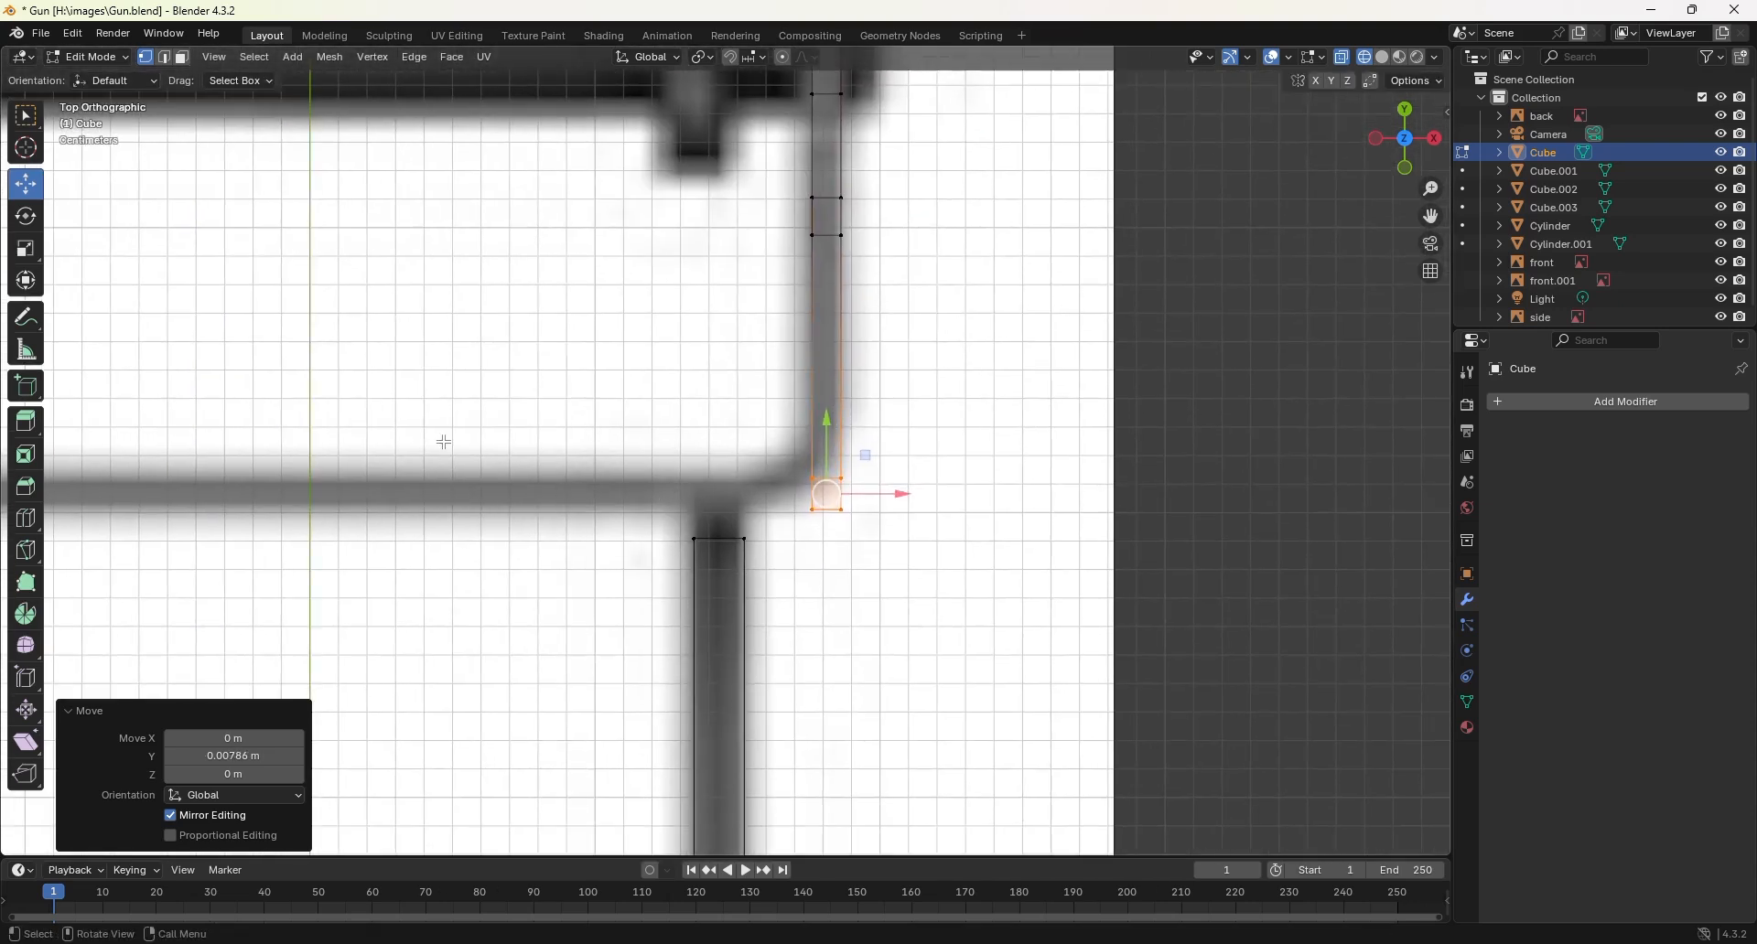
left_click(183, 58)
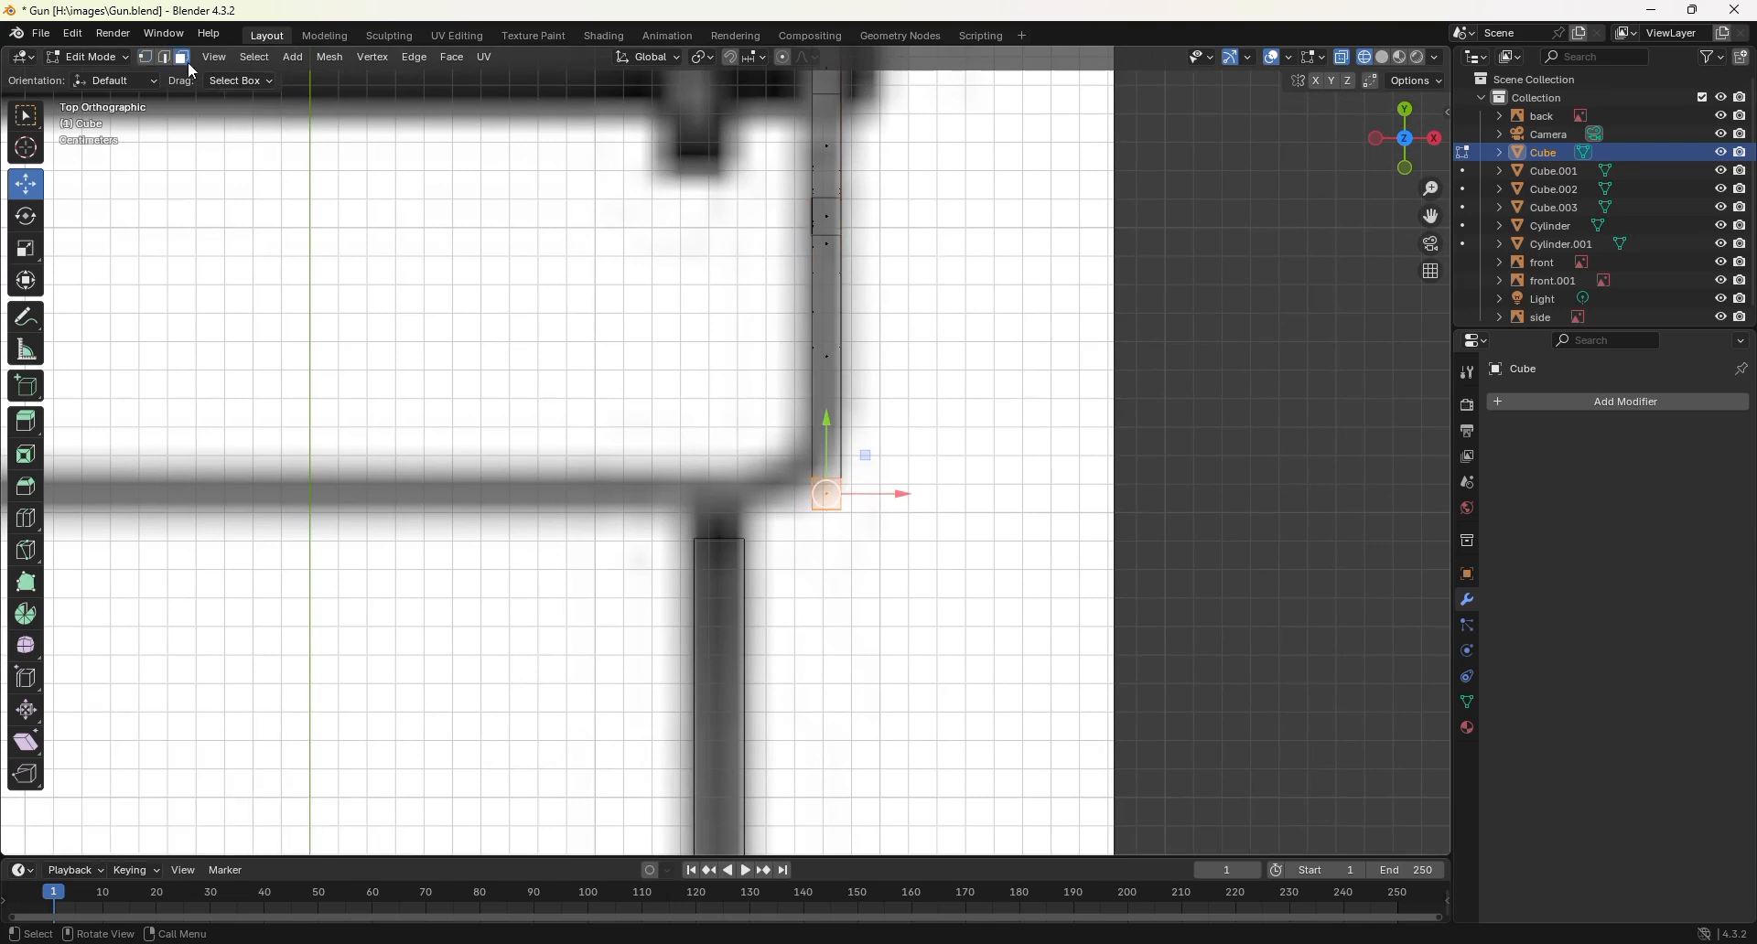
left_click(818, 499)
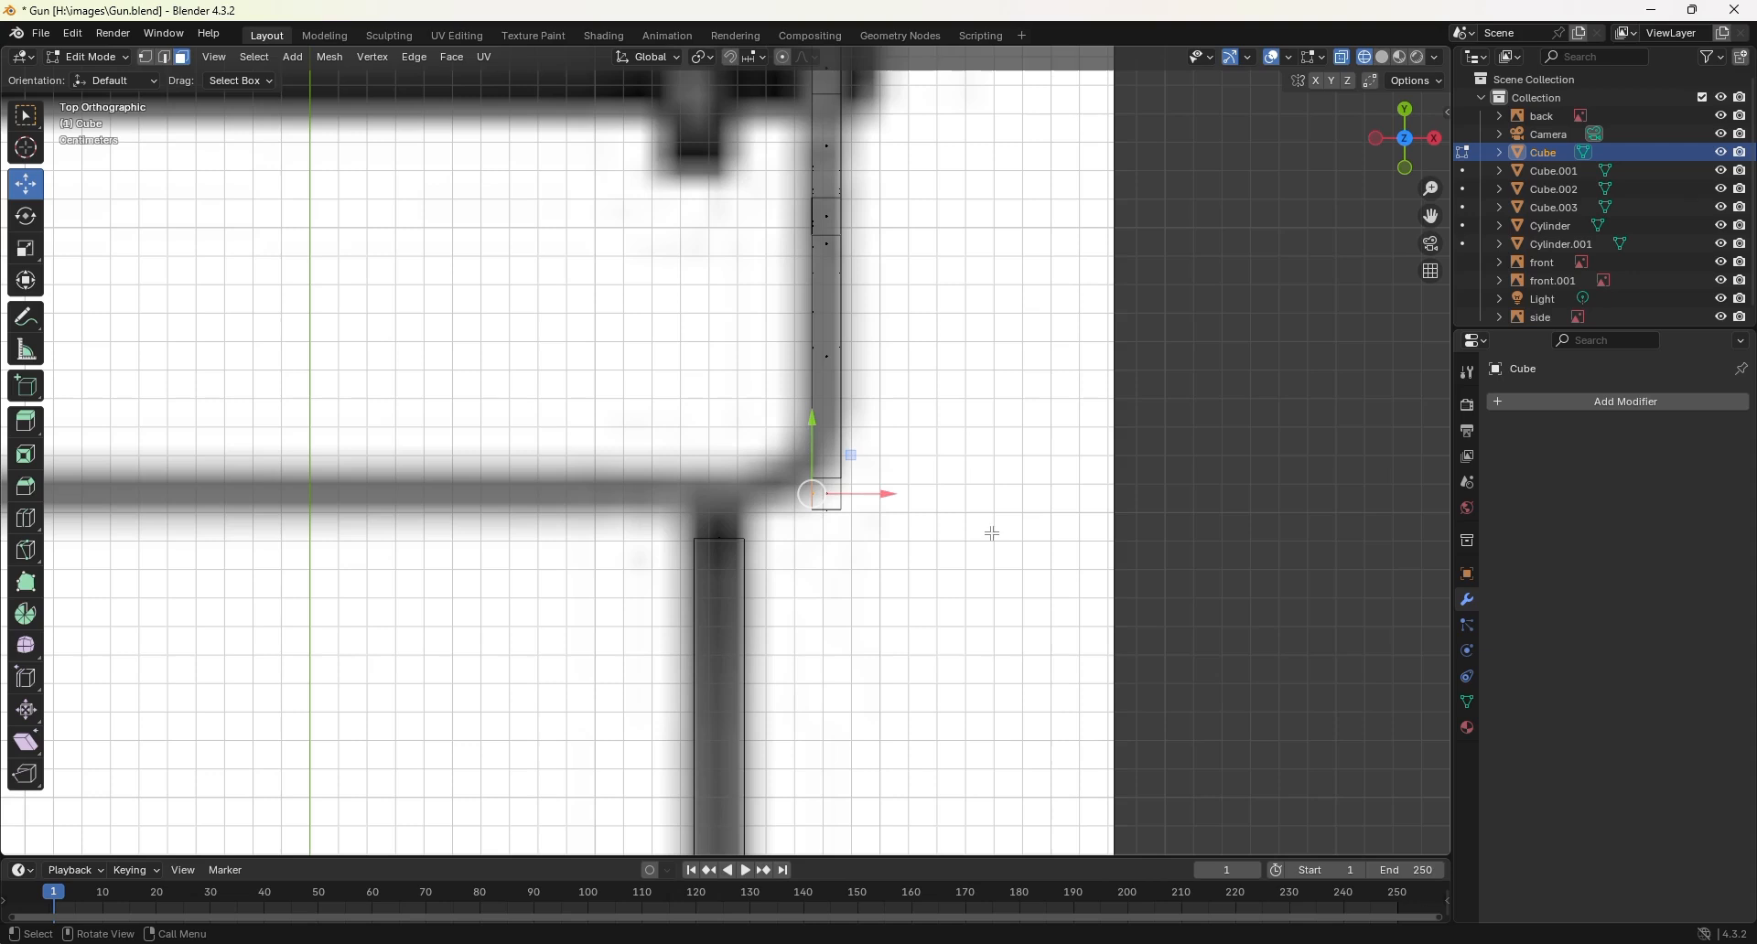
left_click_drag(892, 494, 389, 504)
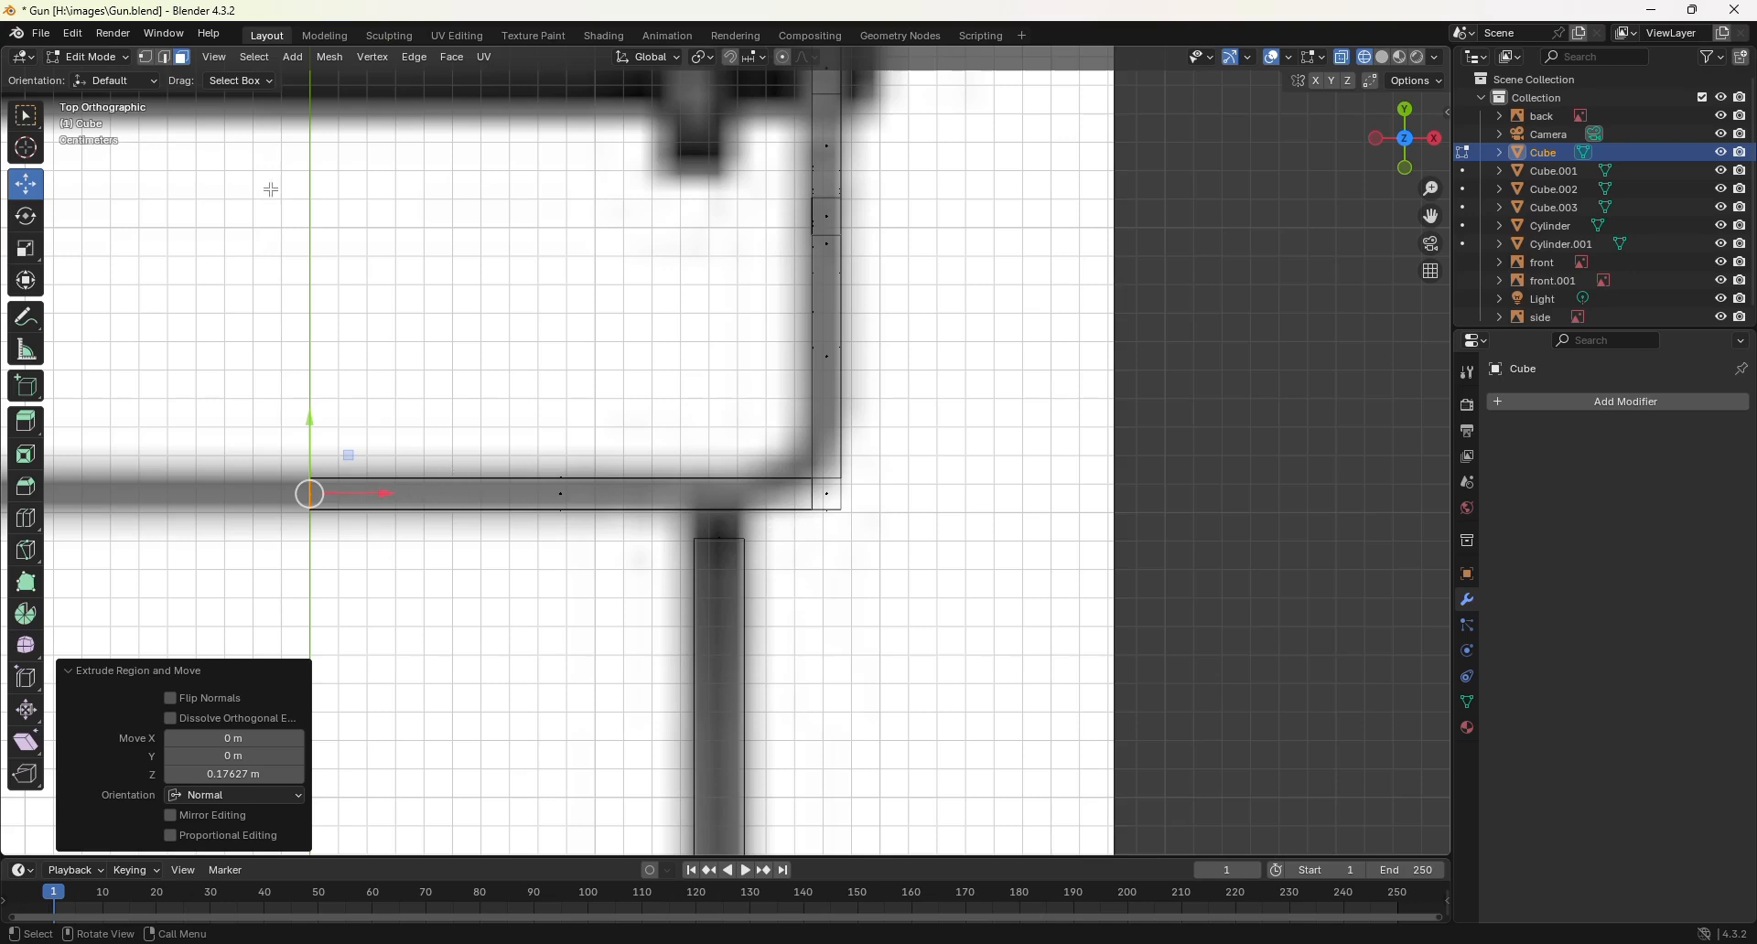
Step: Thin the extruded cross plate by moving its upper vertices in top view -0.000642 m and its lower vertices 0.001605 m in Y
left_click(146, 58)
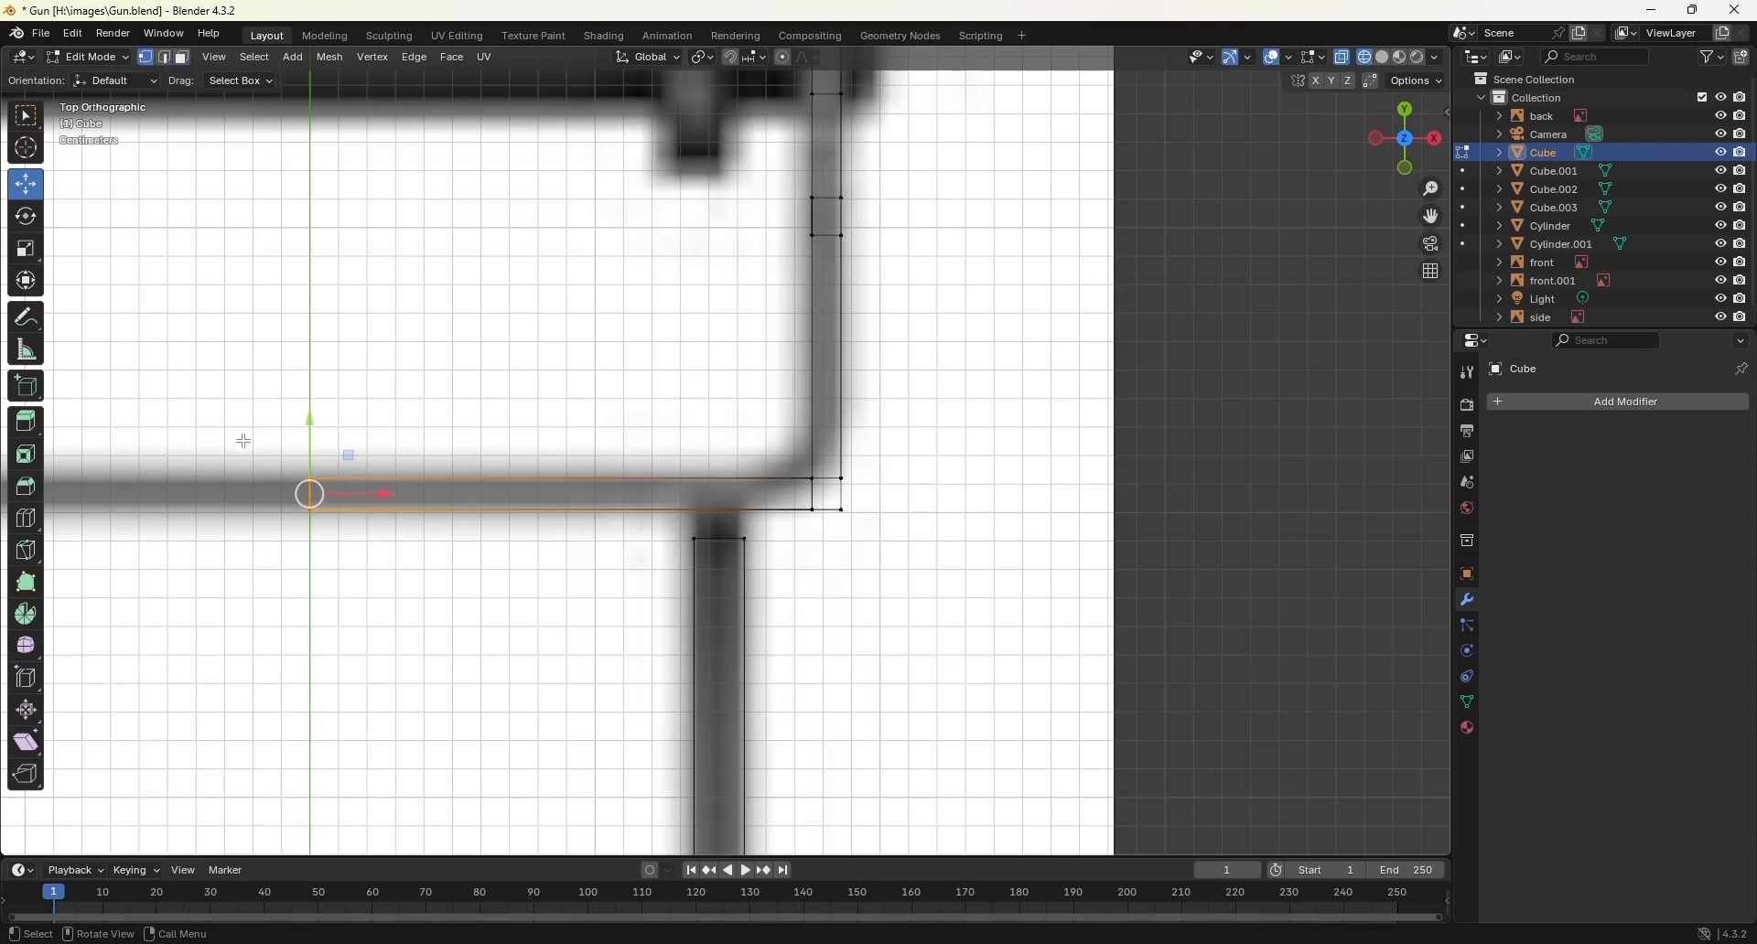
left_click_drag(247, 436, 896, 487)
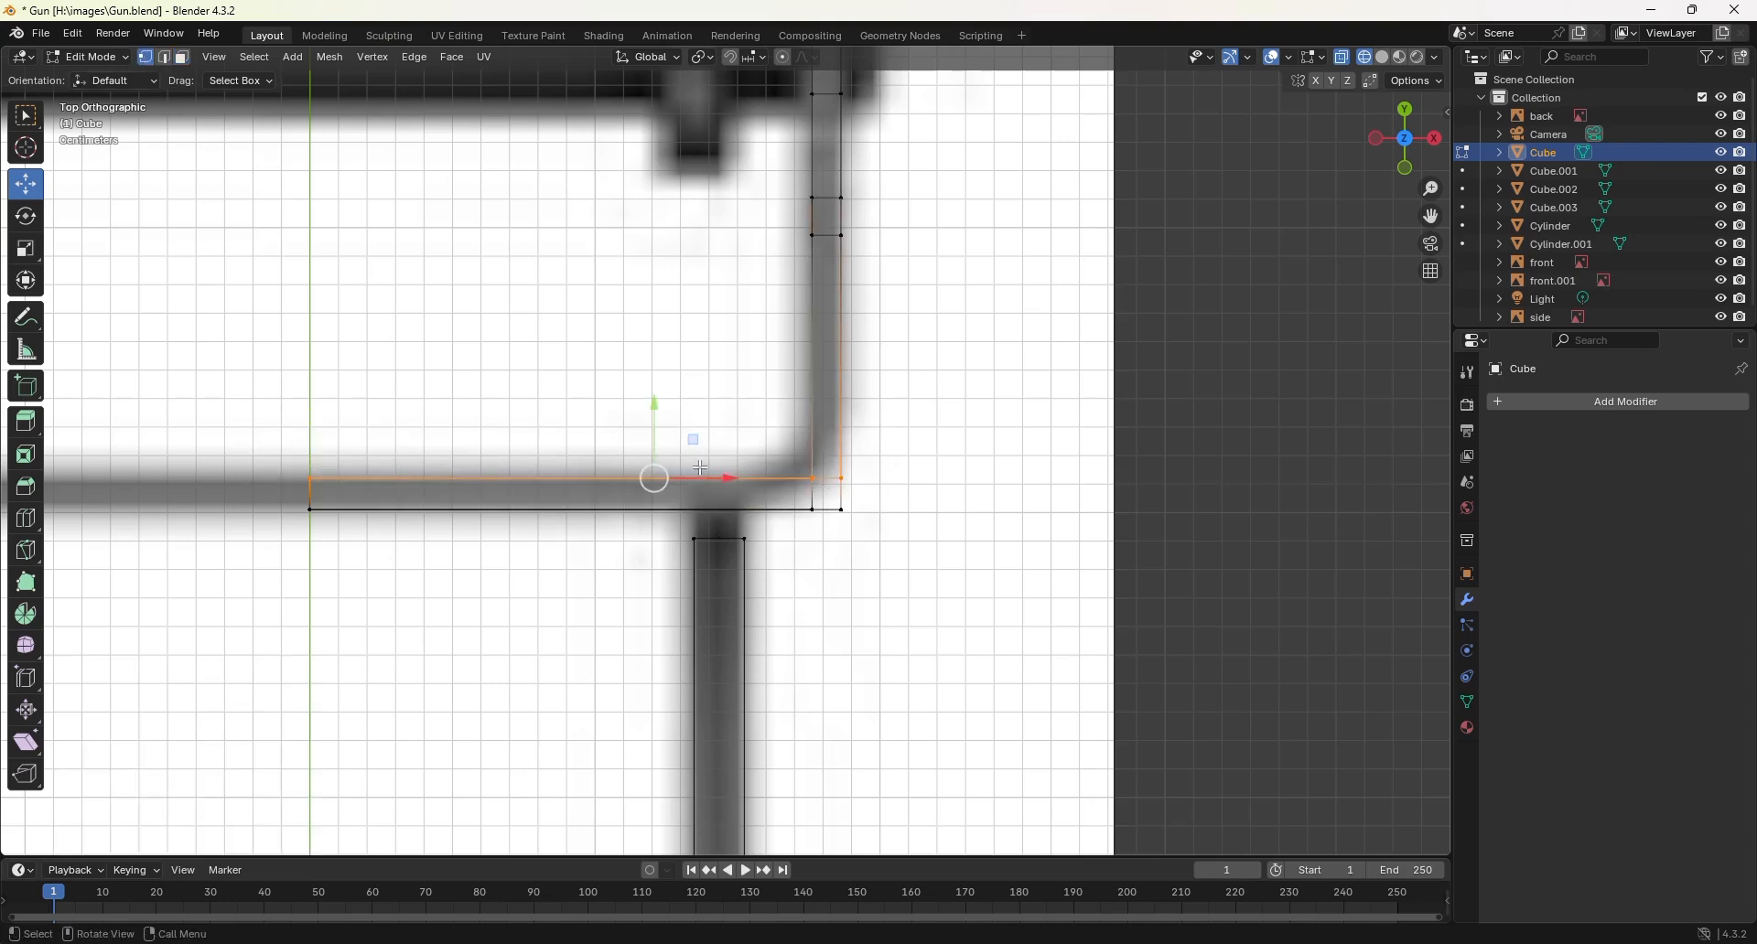
left_click_drag(651, 414, 652, 414)
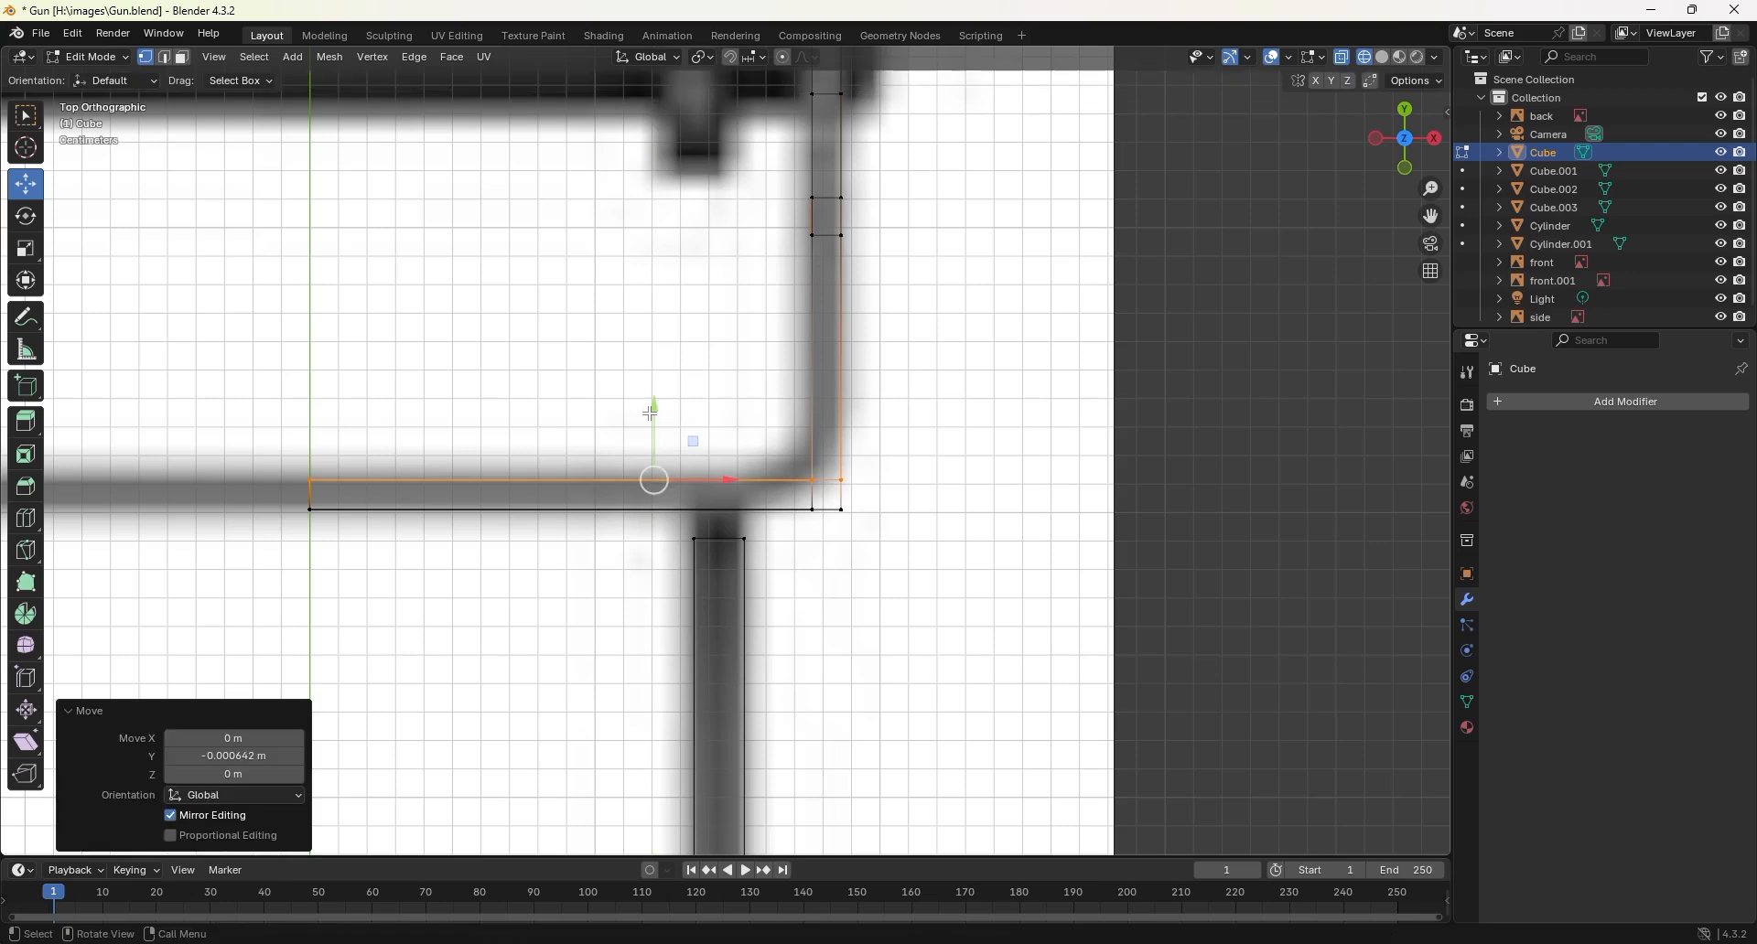
left_click_drag(869, 542, 309, 501)
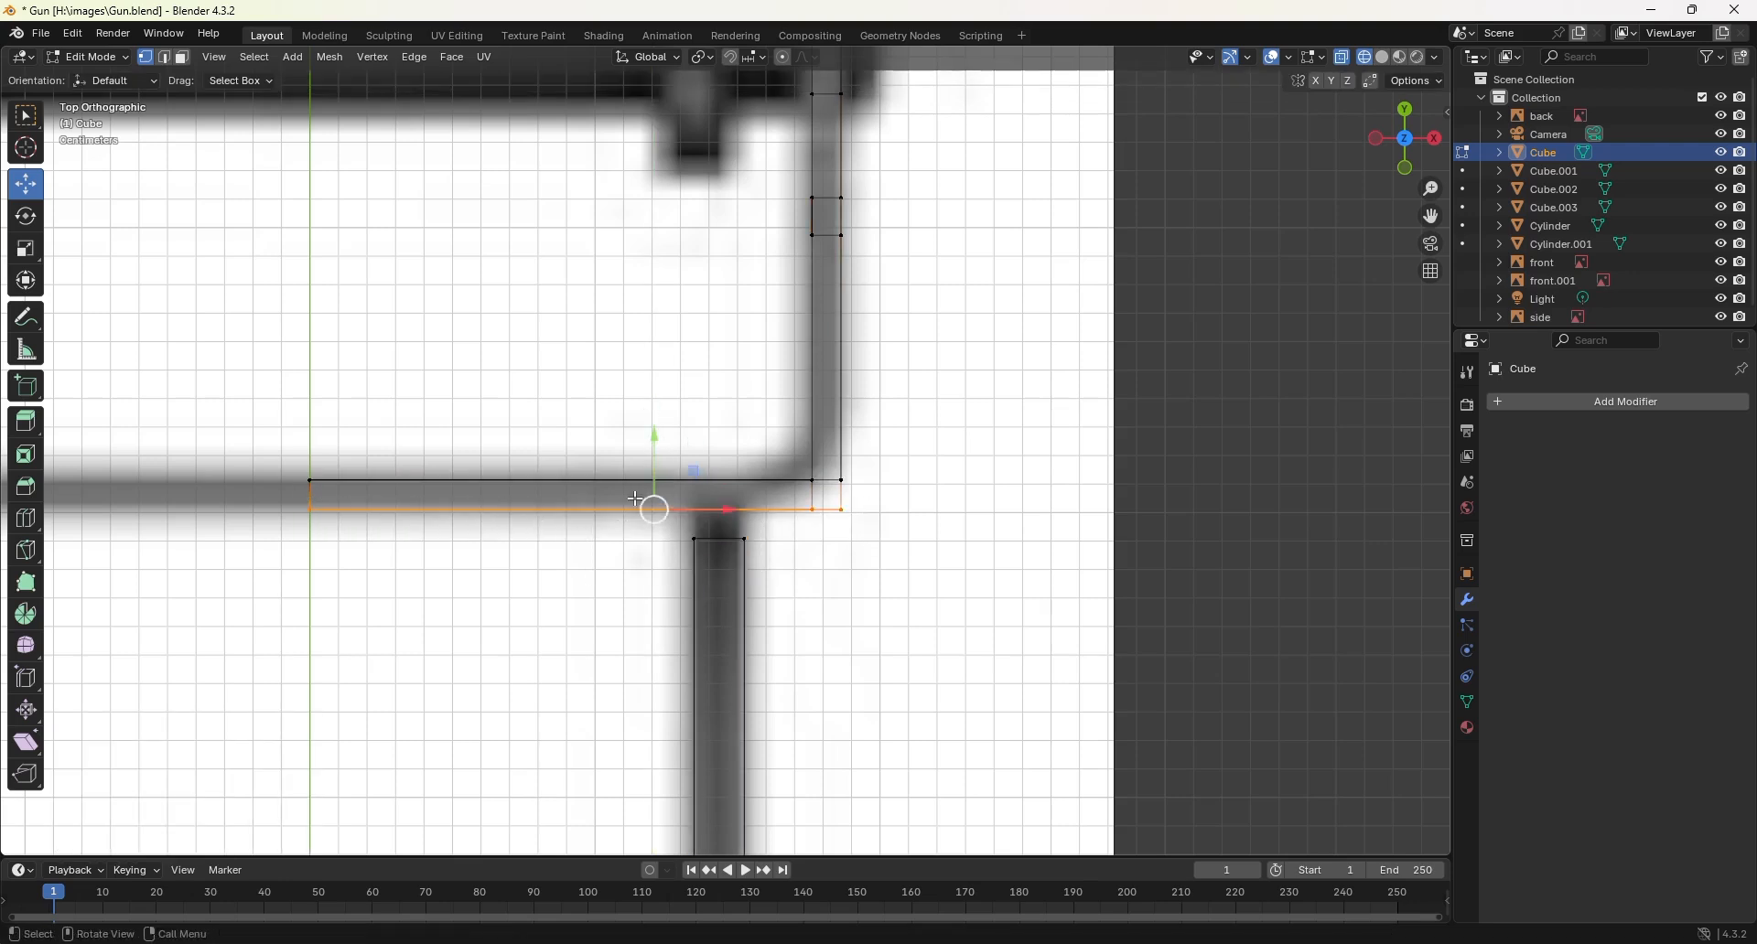
left_click_drag(654, 437, 653, 432)
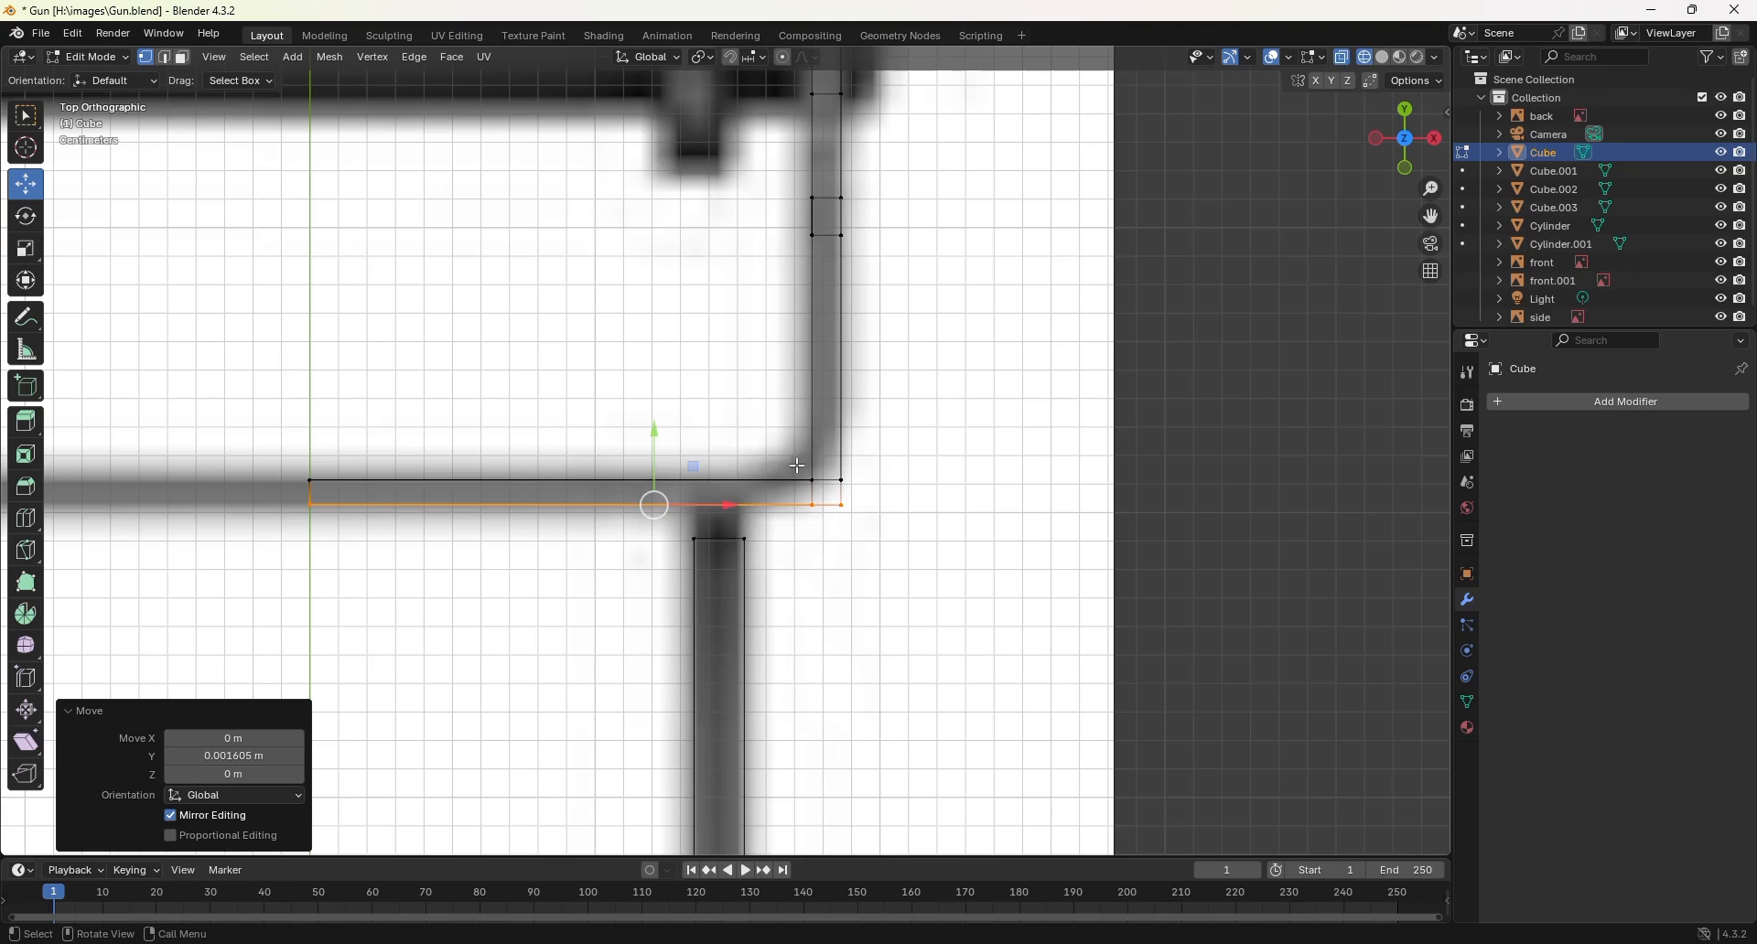
Step: Add two loop cuts to the cross plate, at factors 0.735 and 0.753, in line with the stock rod's two sides
key("ctrl+r")
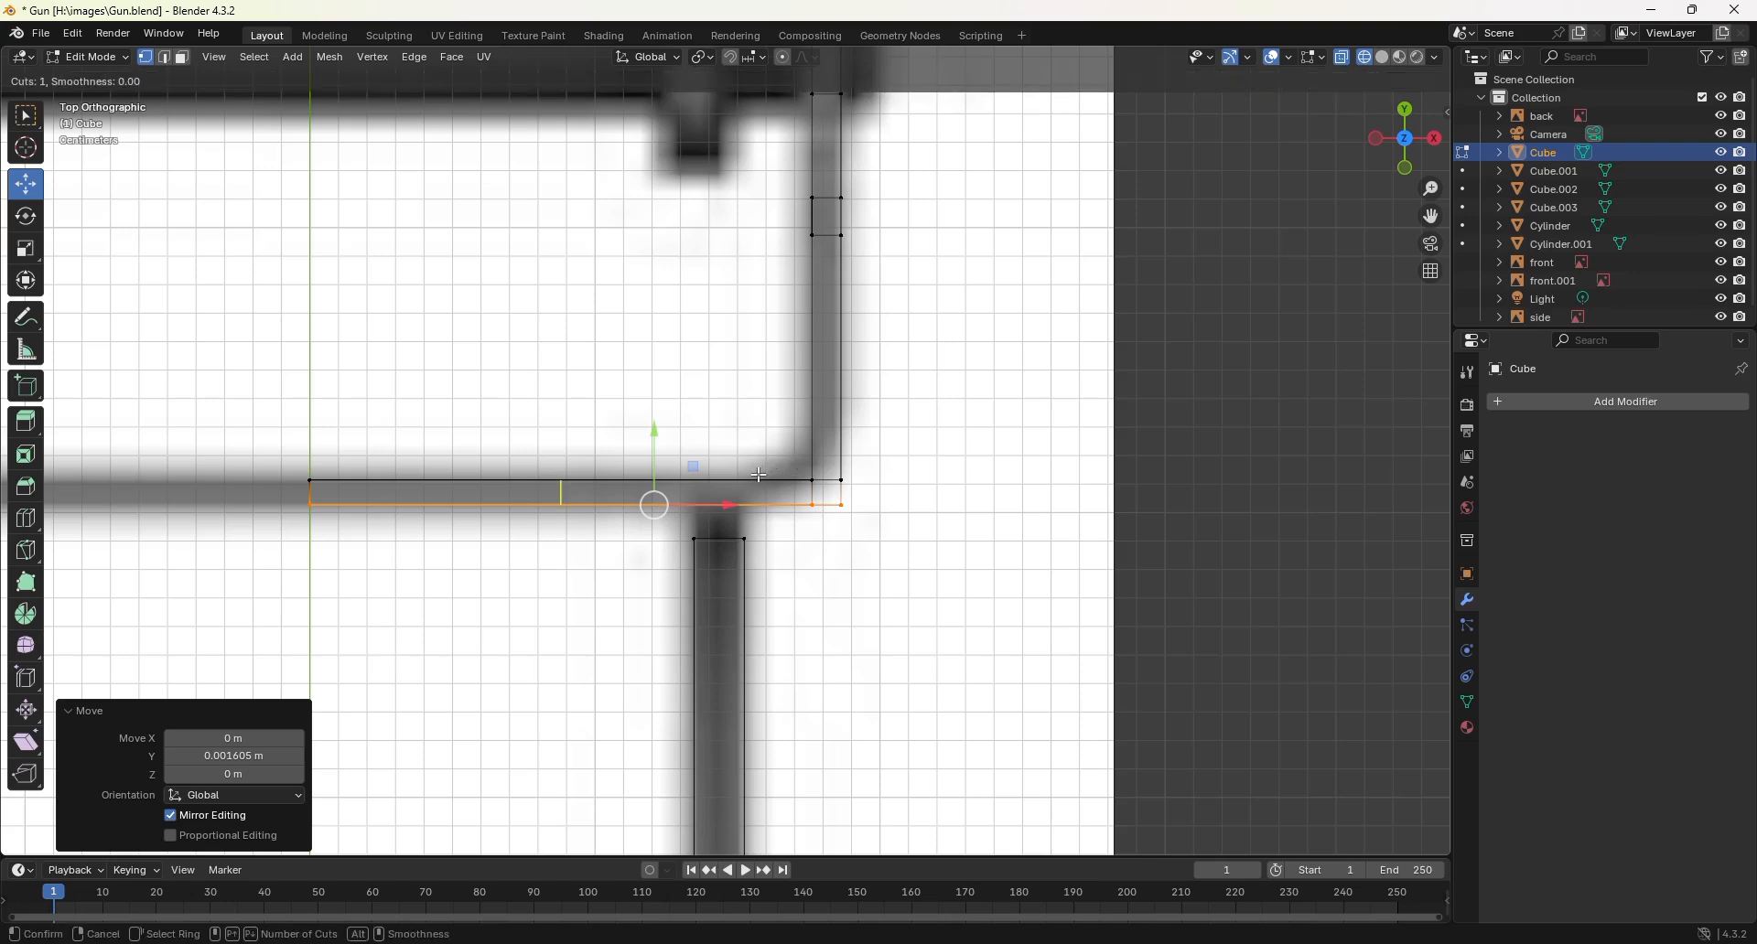
left_click(759, 476)
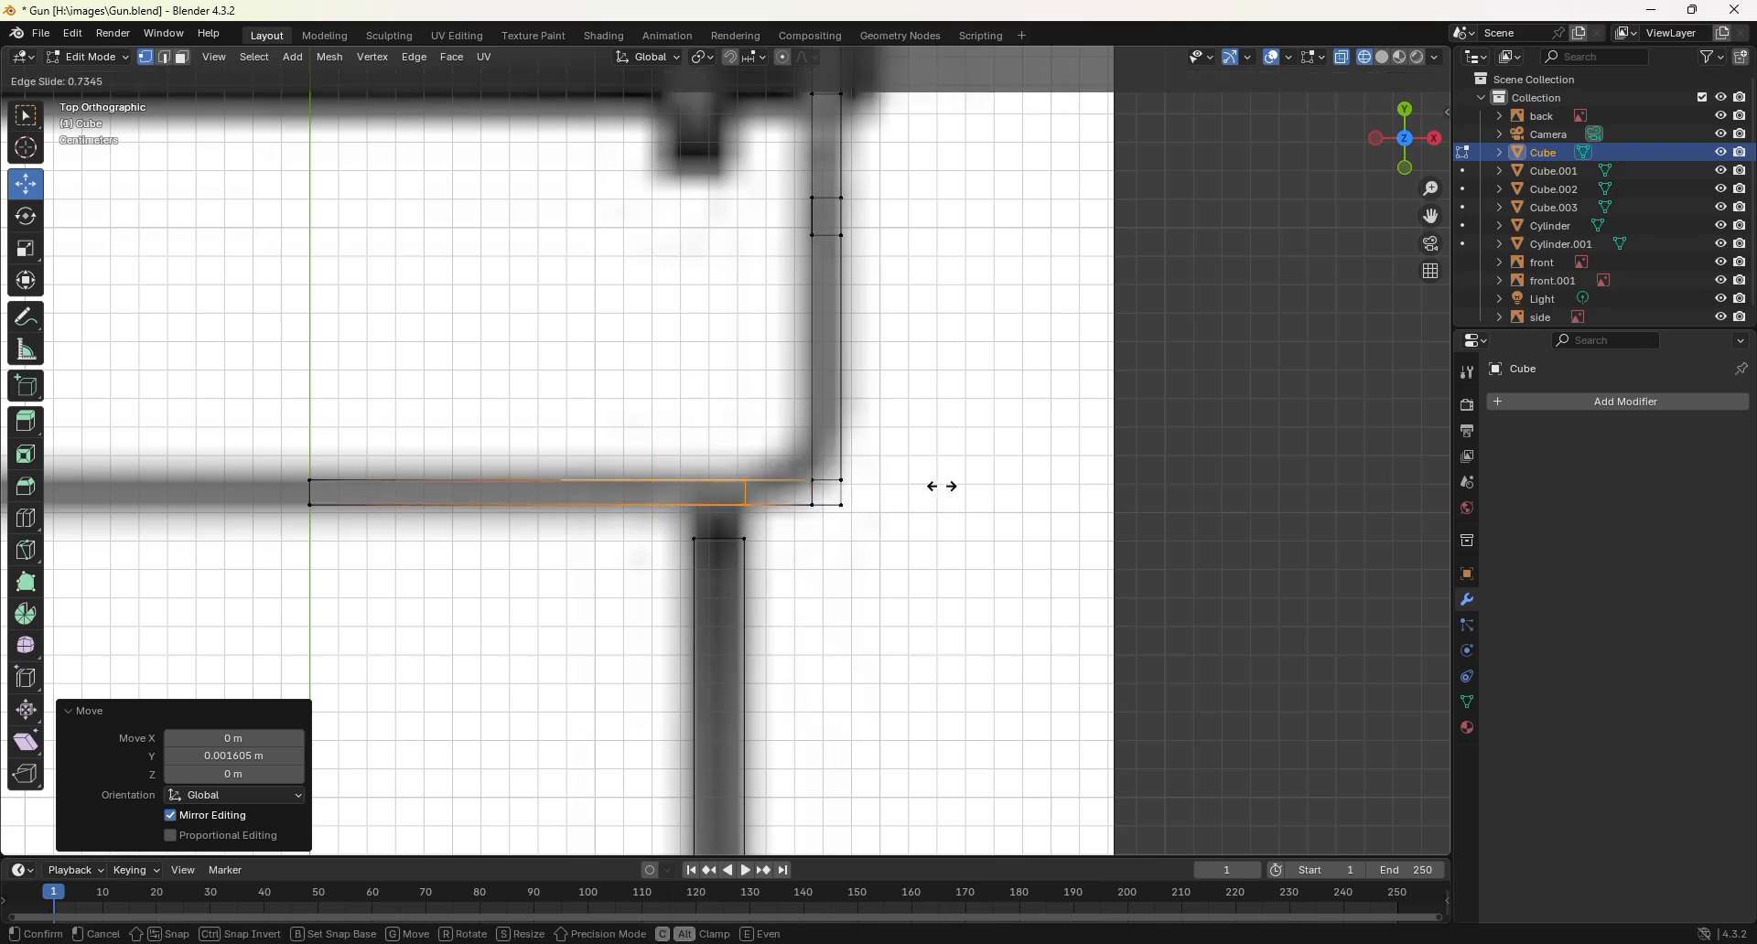
left_click(943, 487)
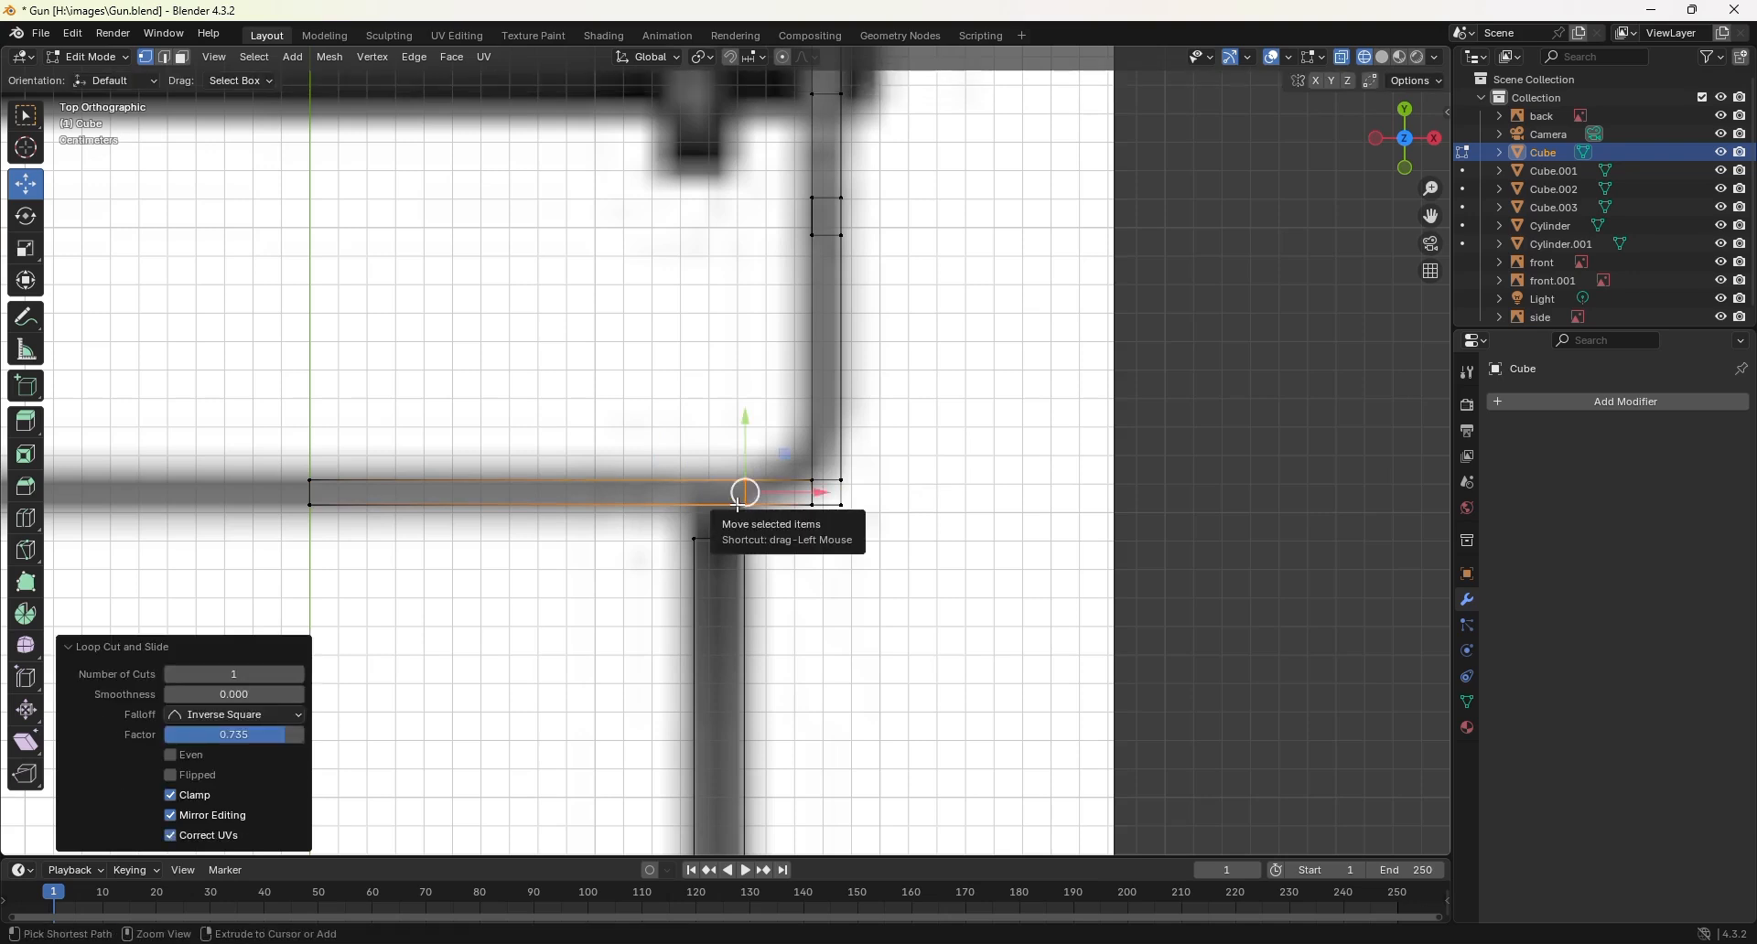
key("ctrl+r")
left_click(747, 492)
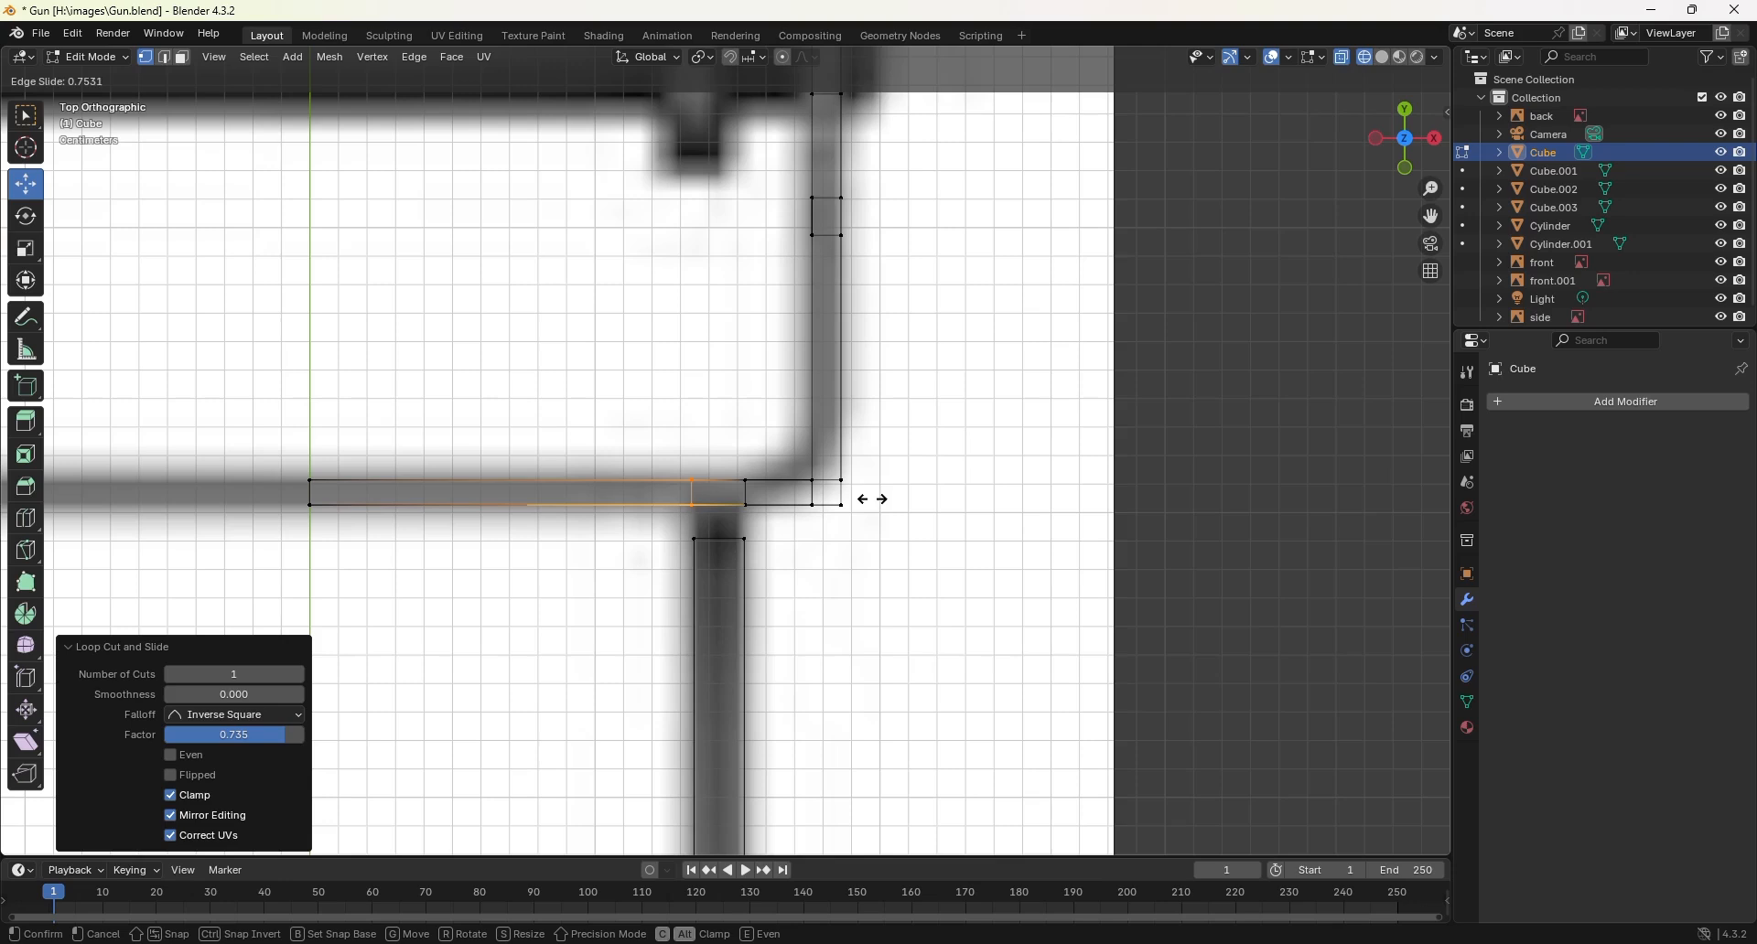
left_click(872, 498)
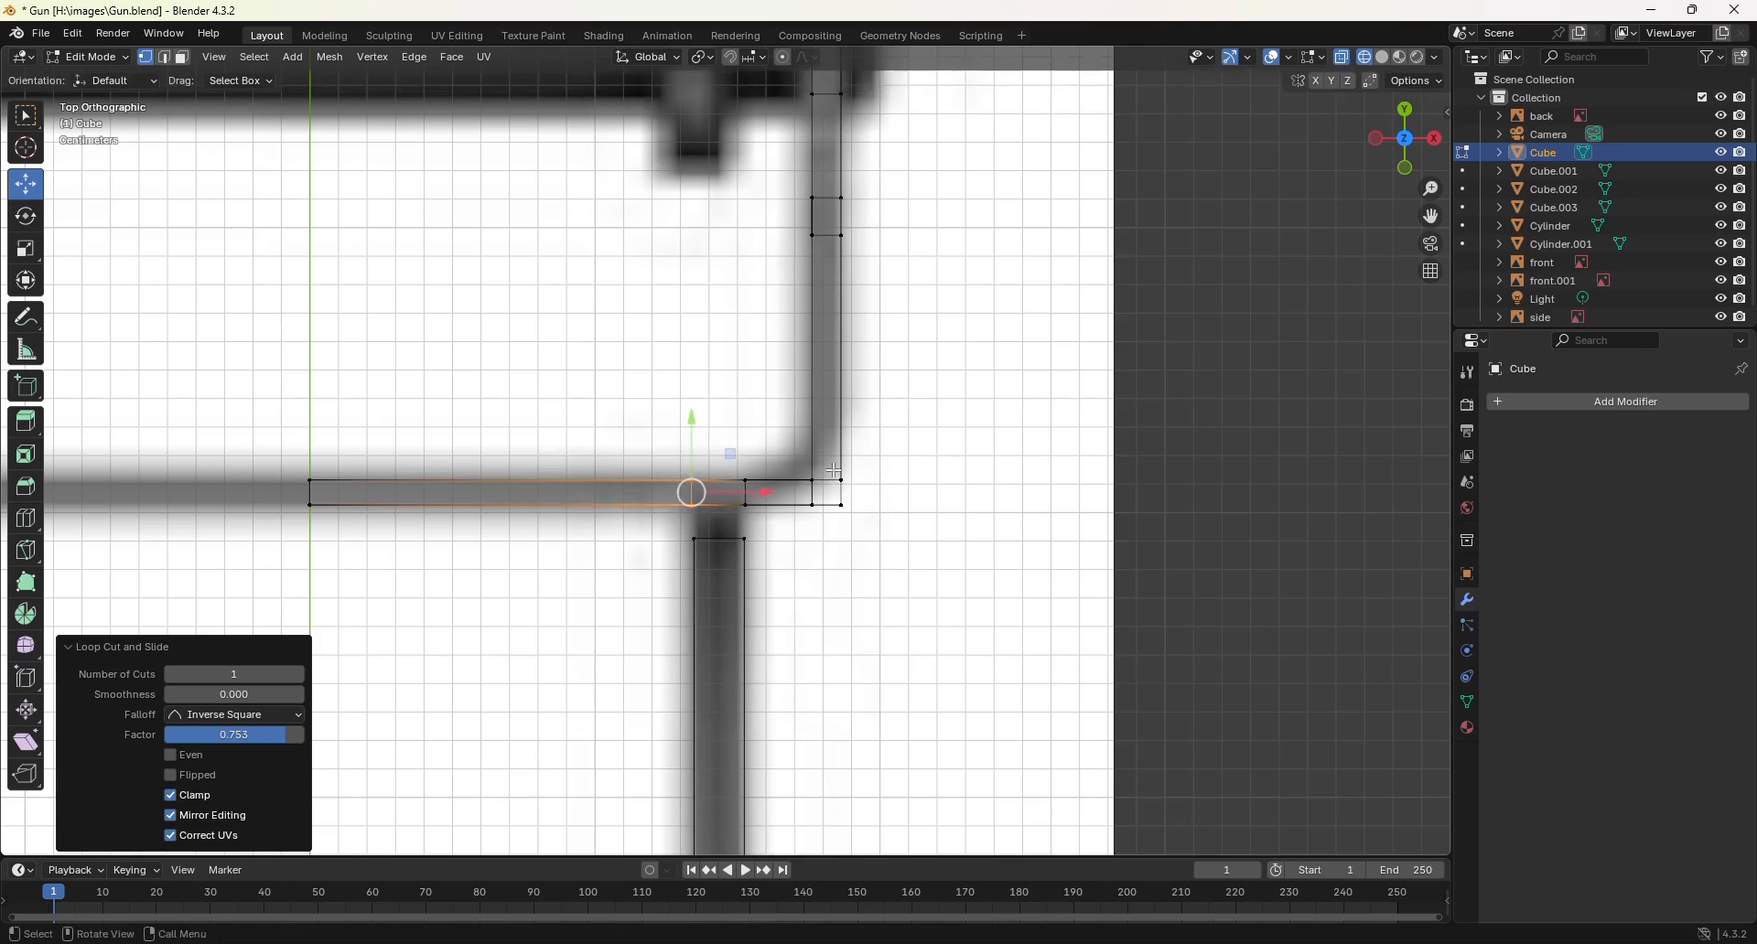
Step: Add a centred vertical loop cut to the side plate and straighten it in right view by scaling it to 0 along Y
key("ctrl+r")
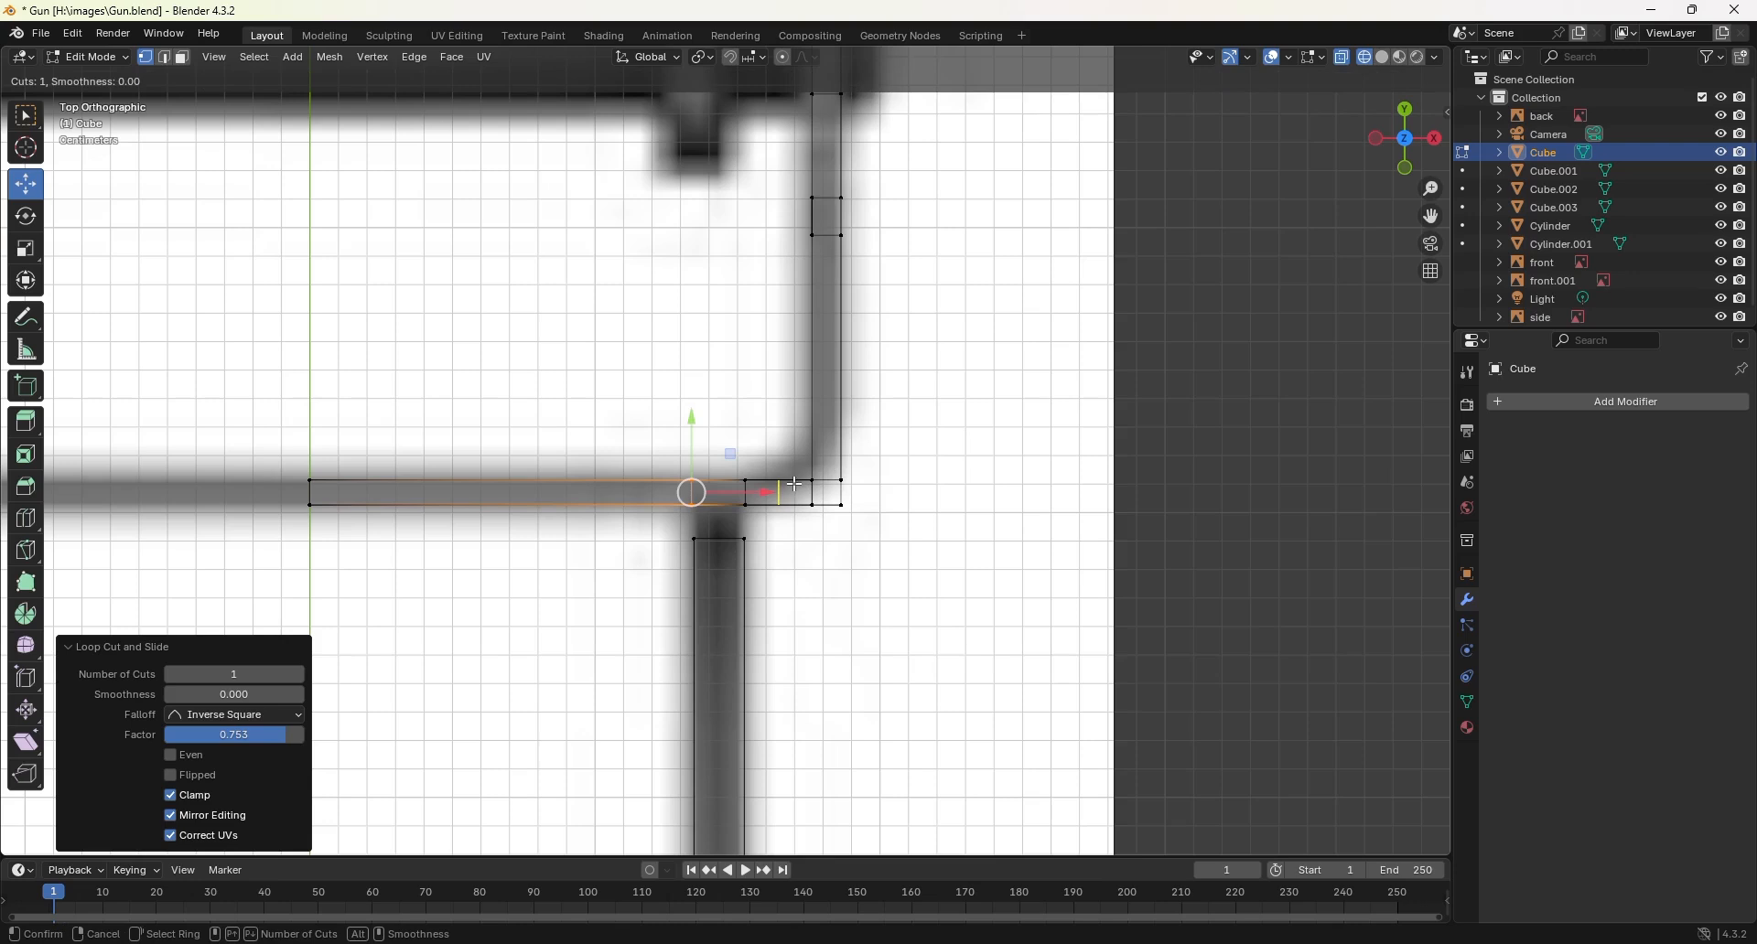
left_click(823, 450)
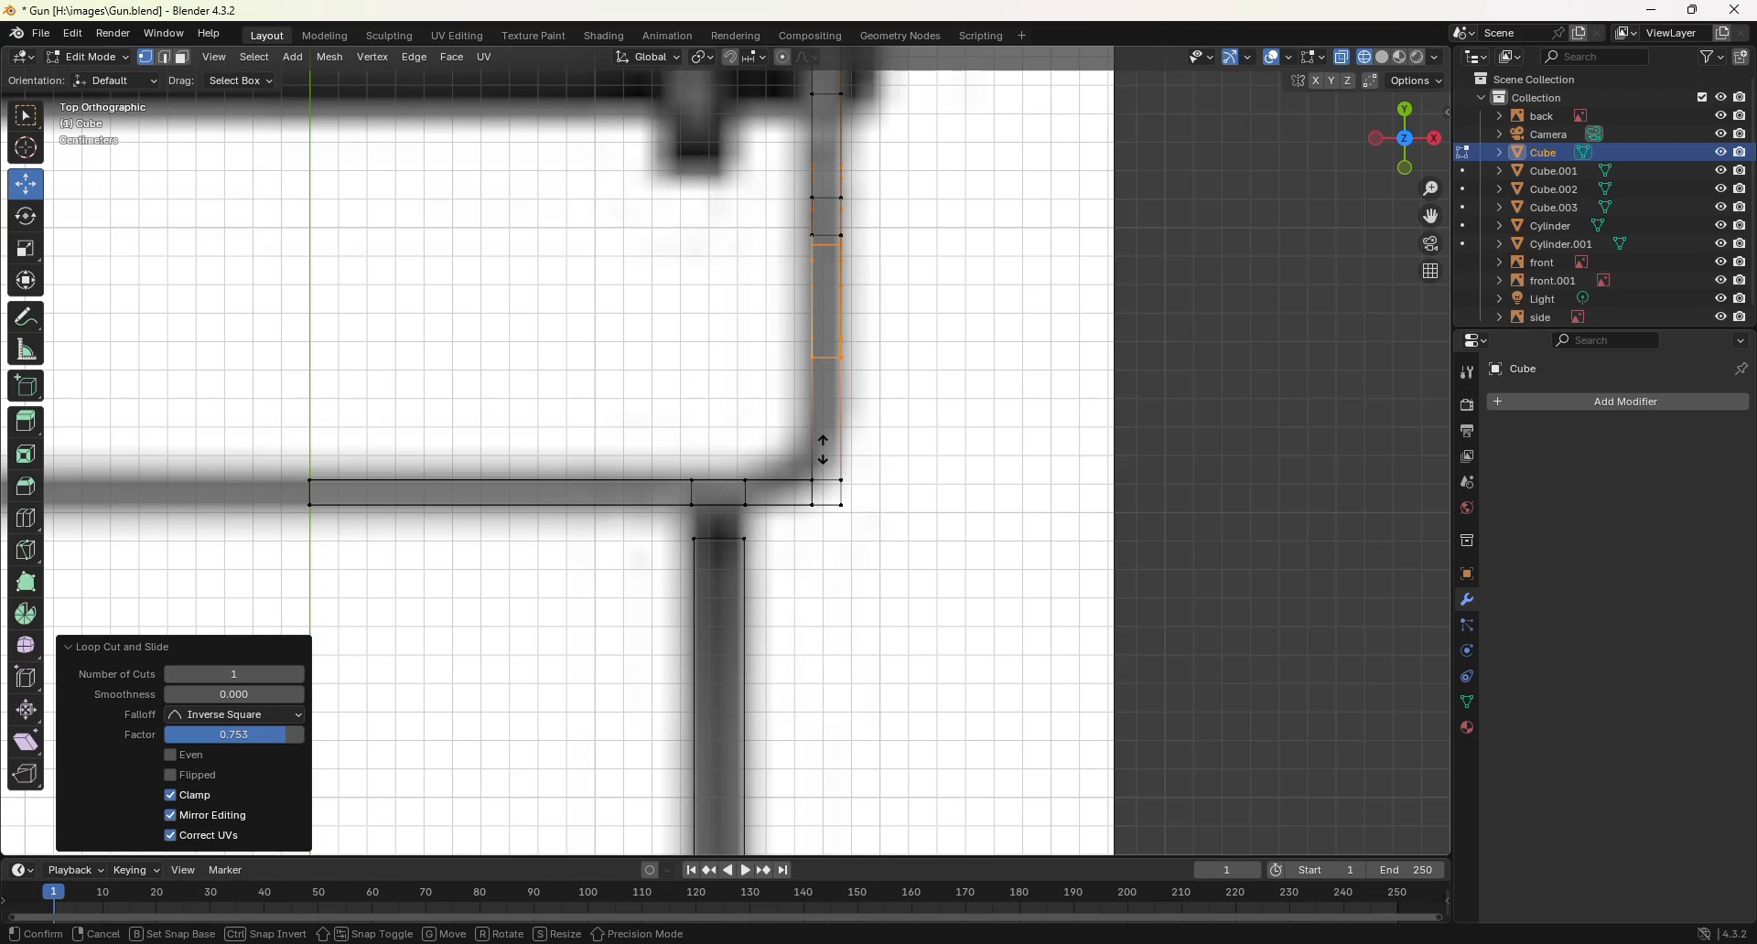
left_click(824, 450)
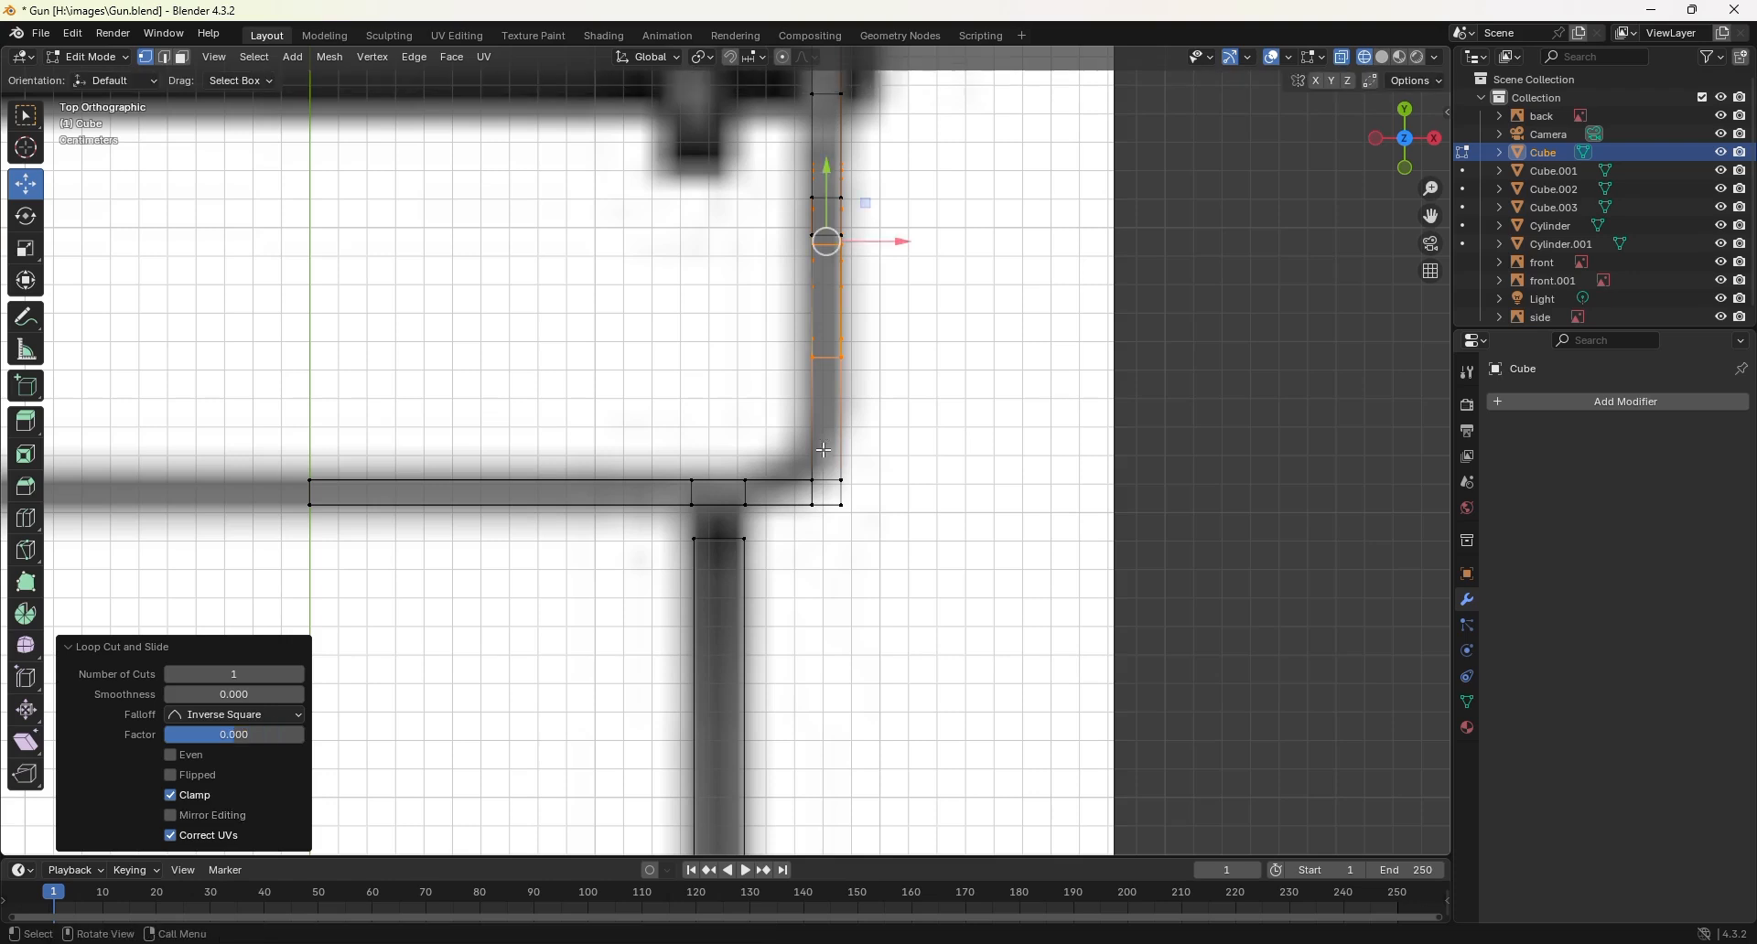
key("KP_3")
scroll(801, 520, "down", 1)
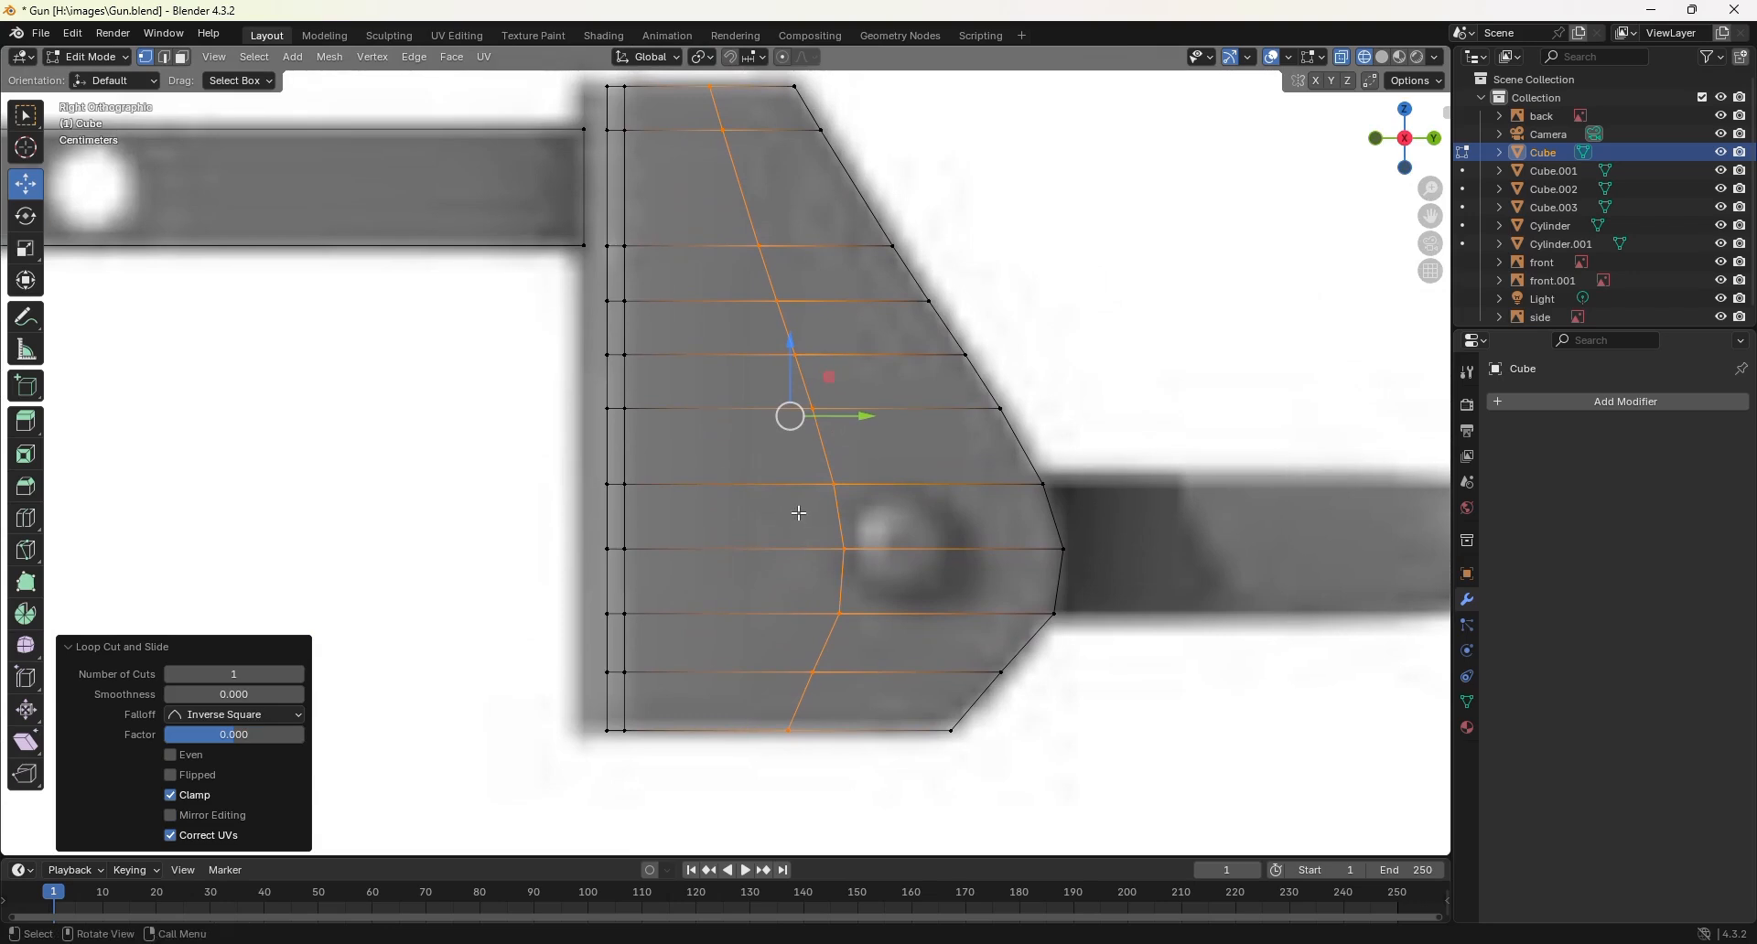
left_click(25, 248)
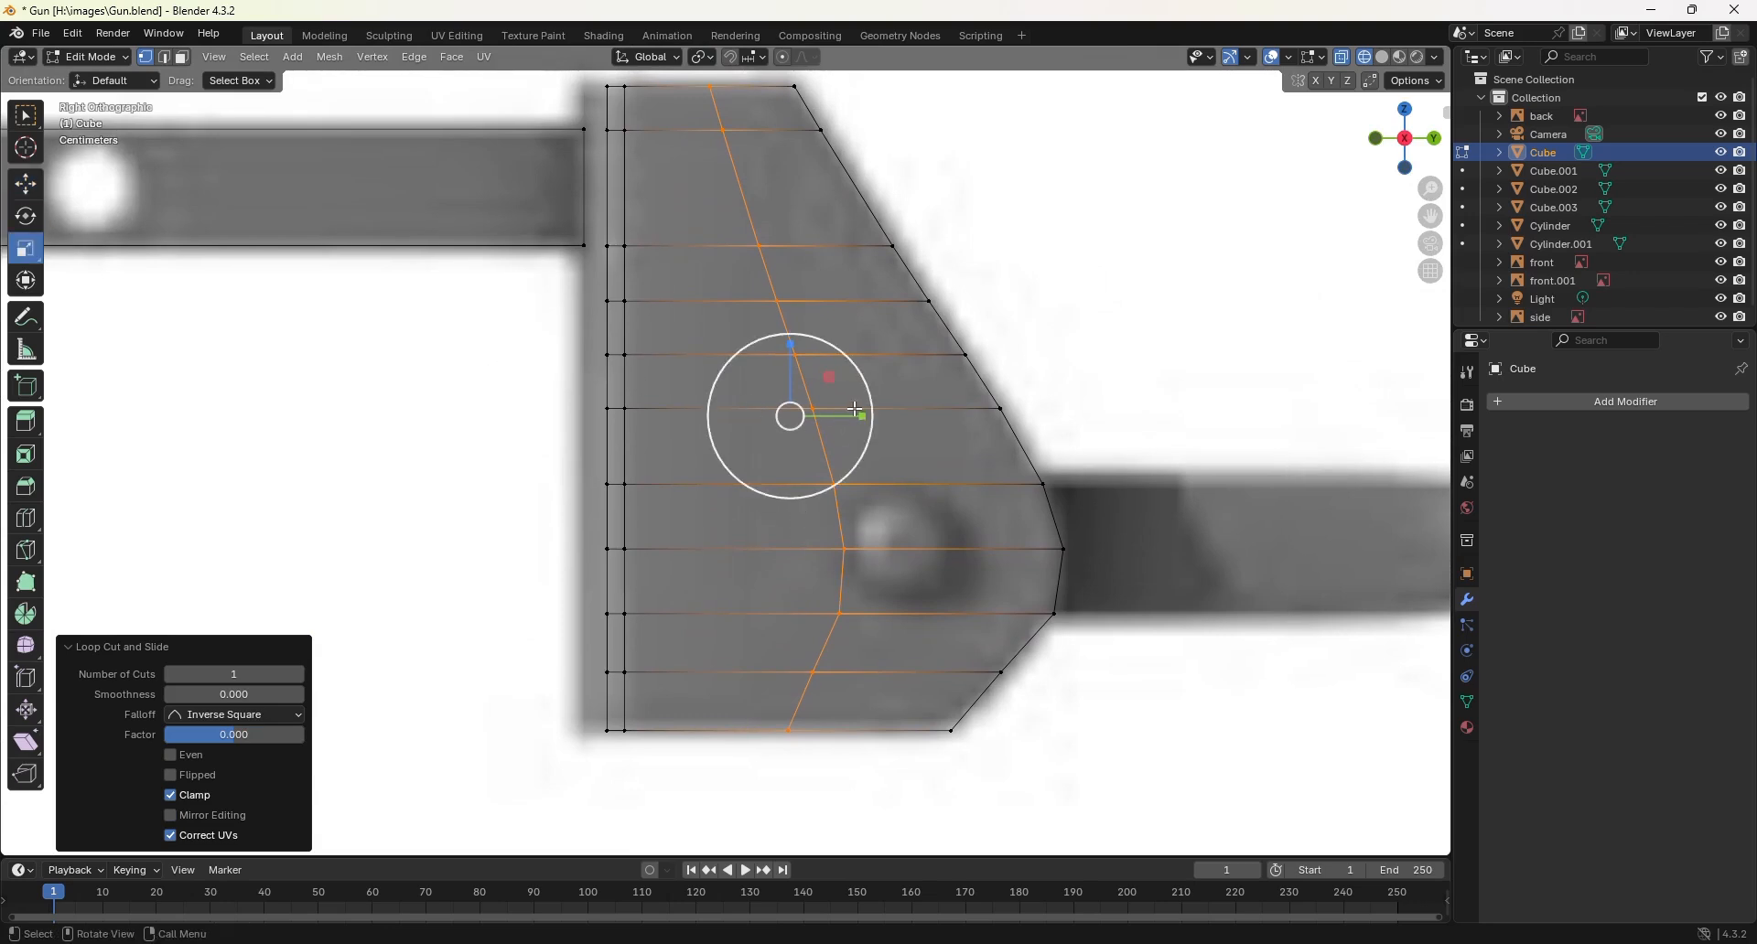
left_click_drag(860, 415, 794, 417)
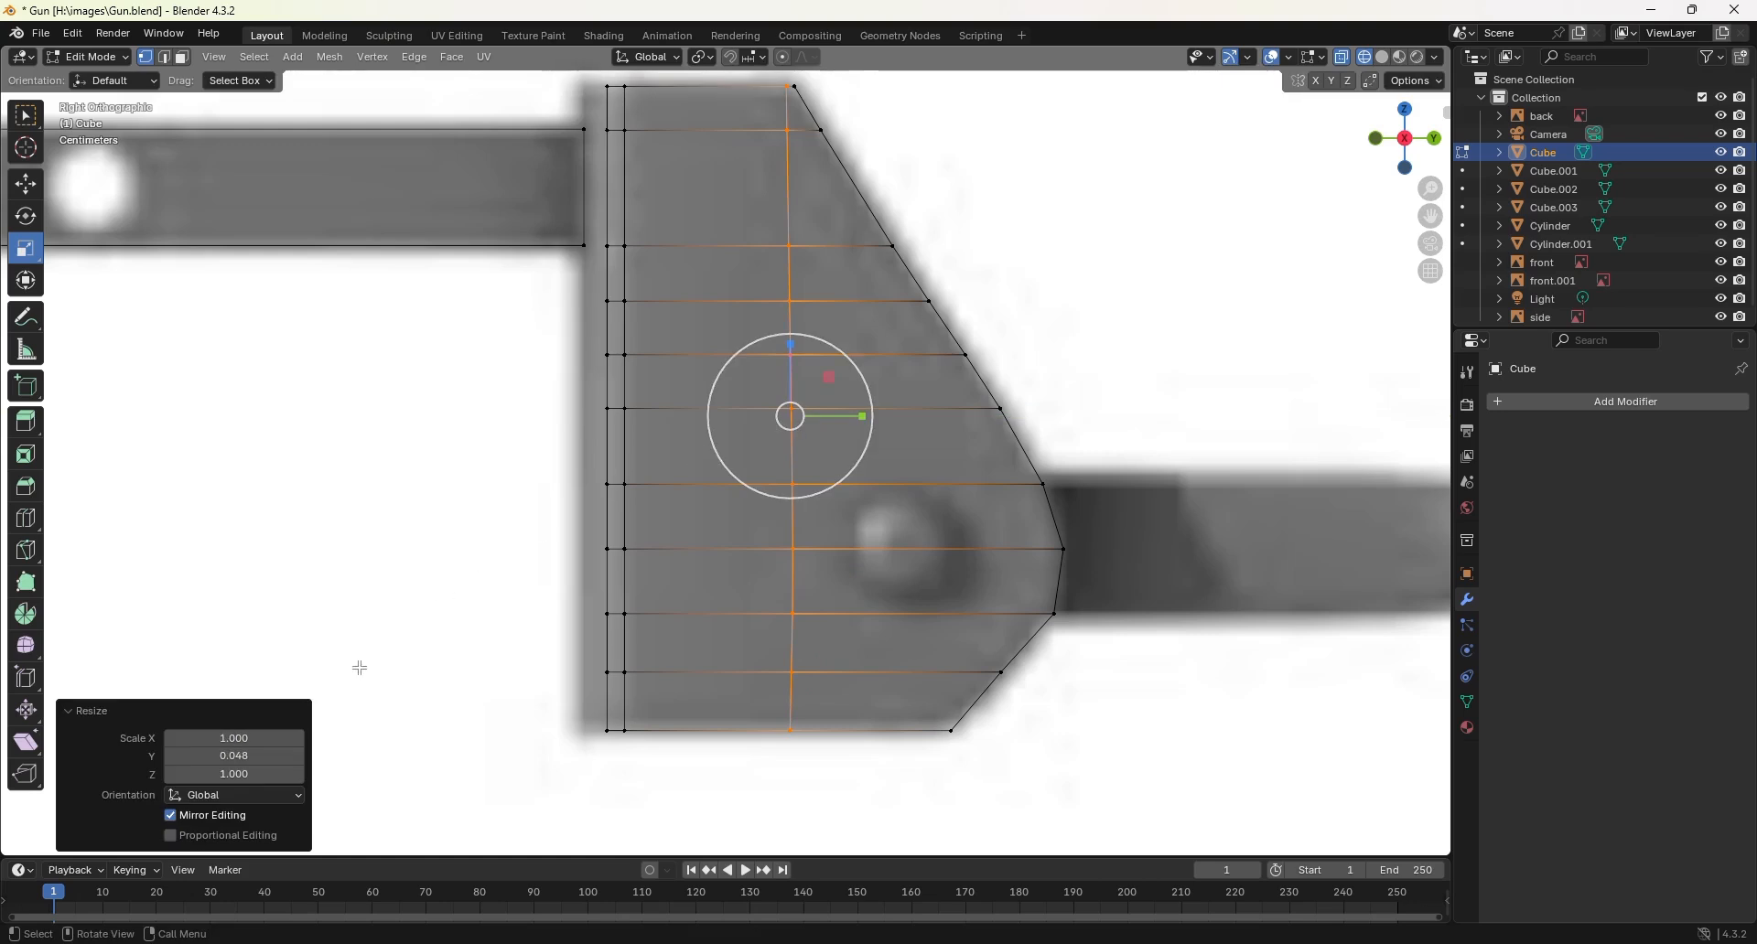
left_click(276, 754)
type("0")
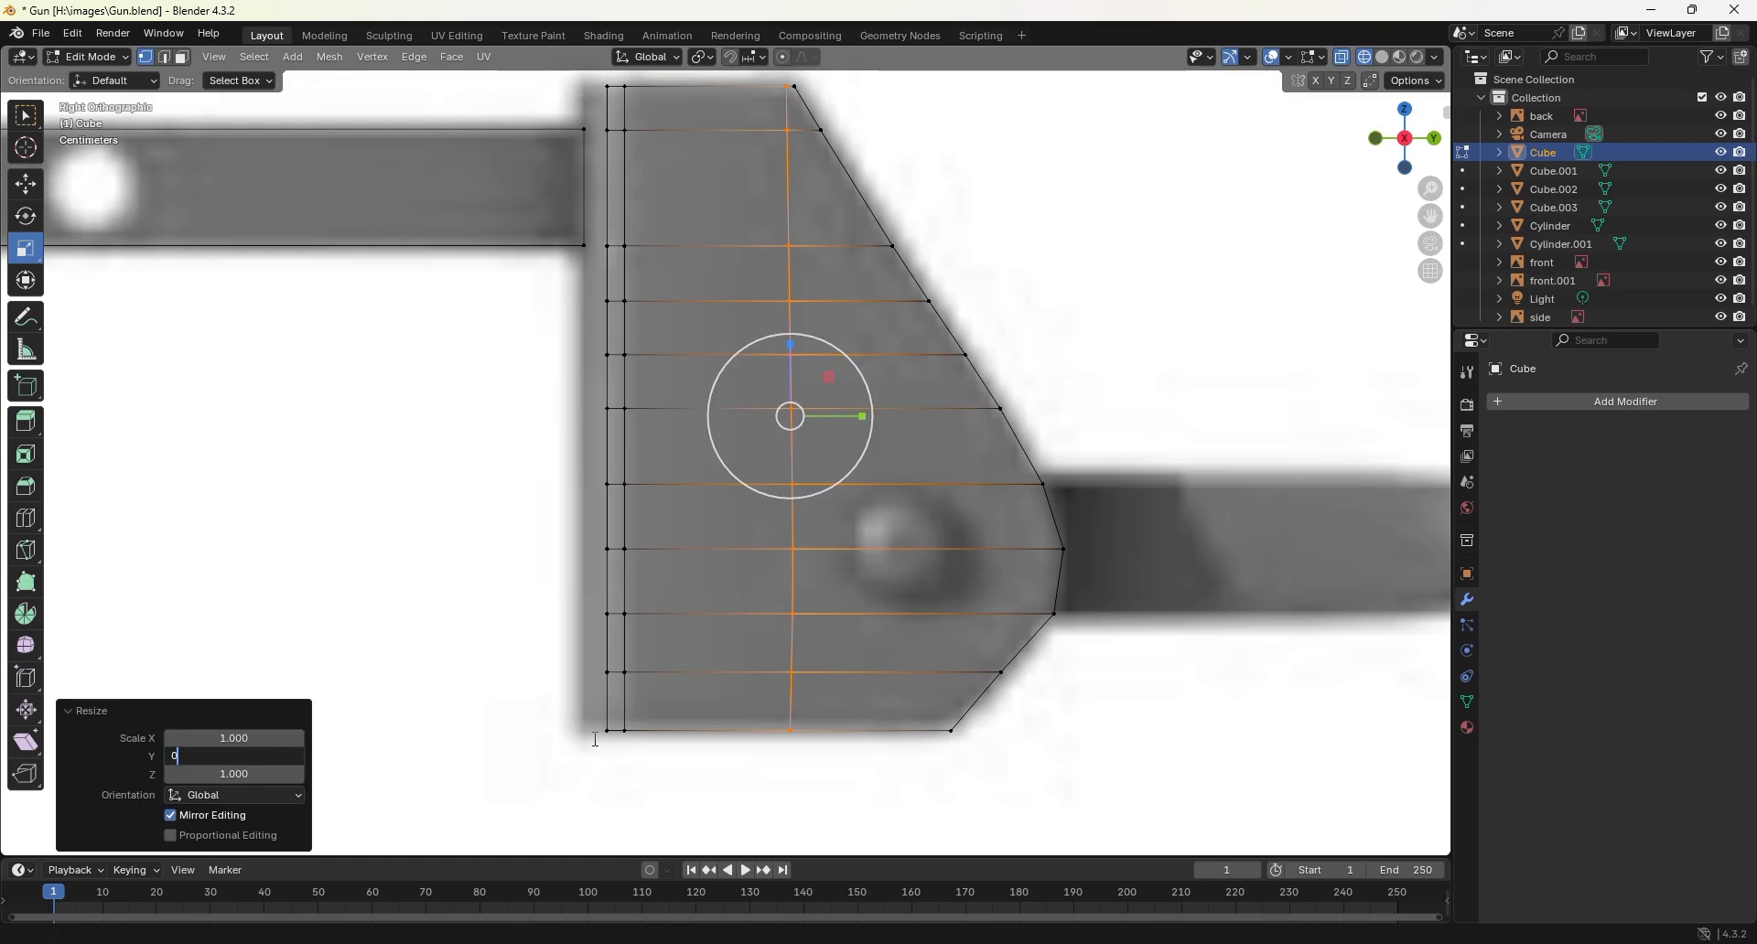
key("Return")
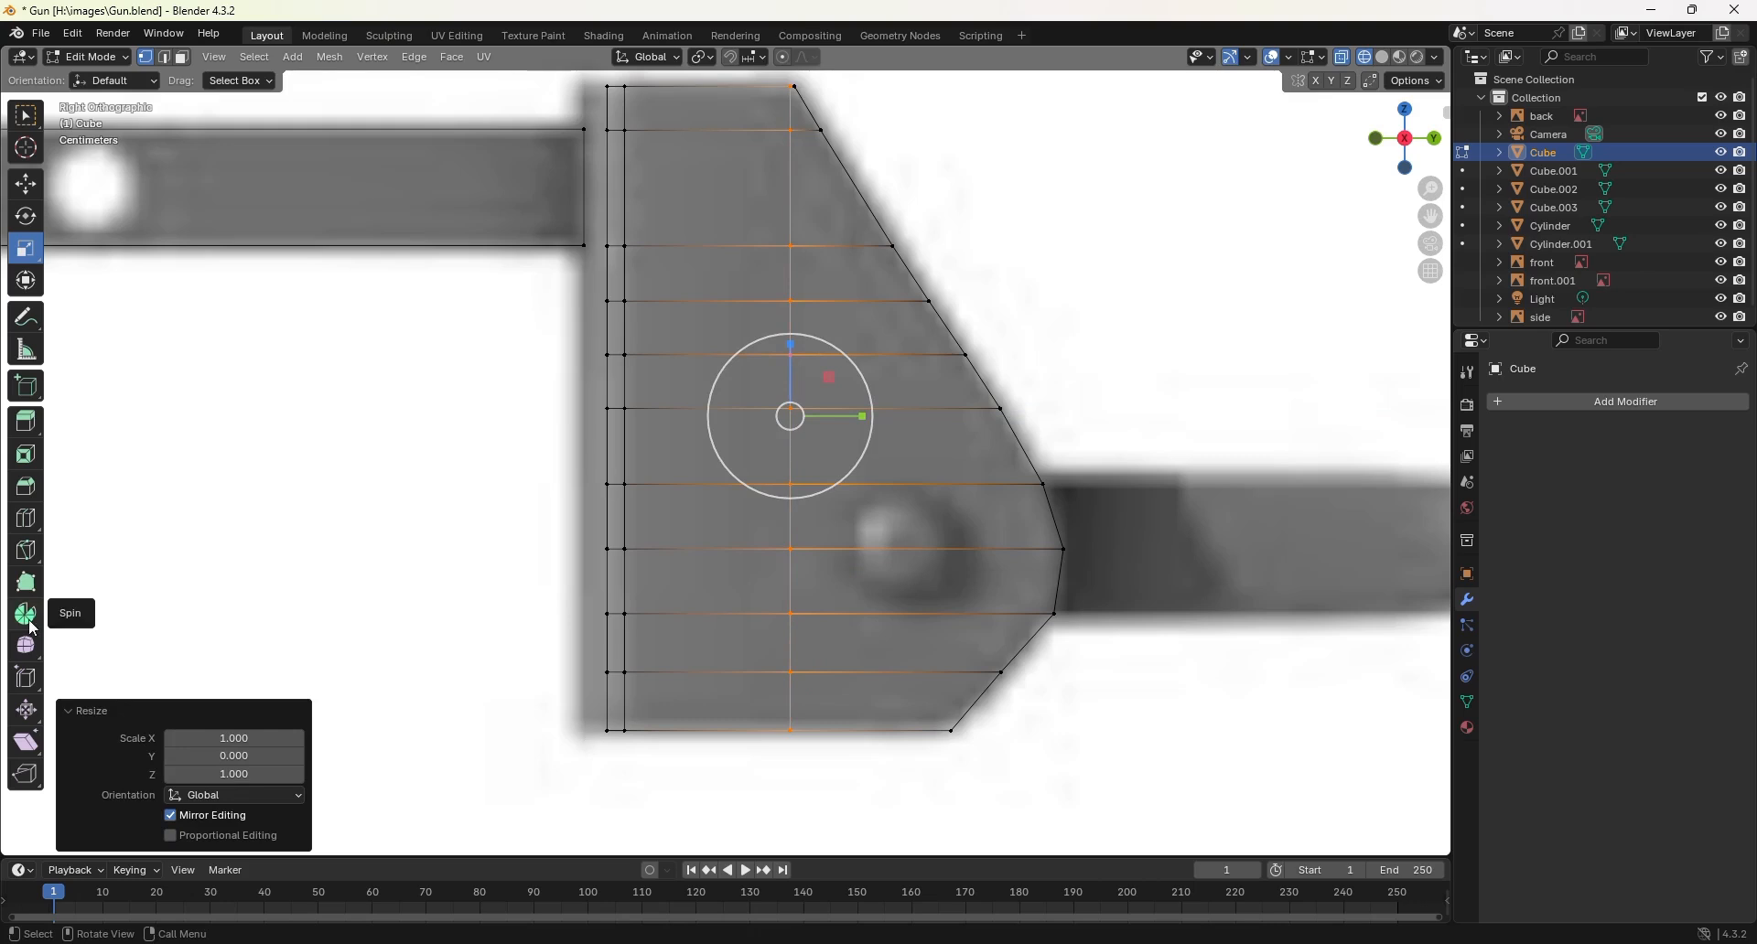
Step: Move the new loop -0.064267 m in Y toward the front bend and check it in top view
left_click(26, 184)
left_click_drag(870, 425, 727, 418)
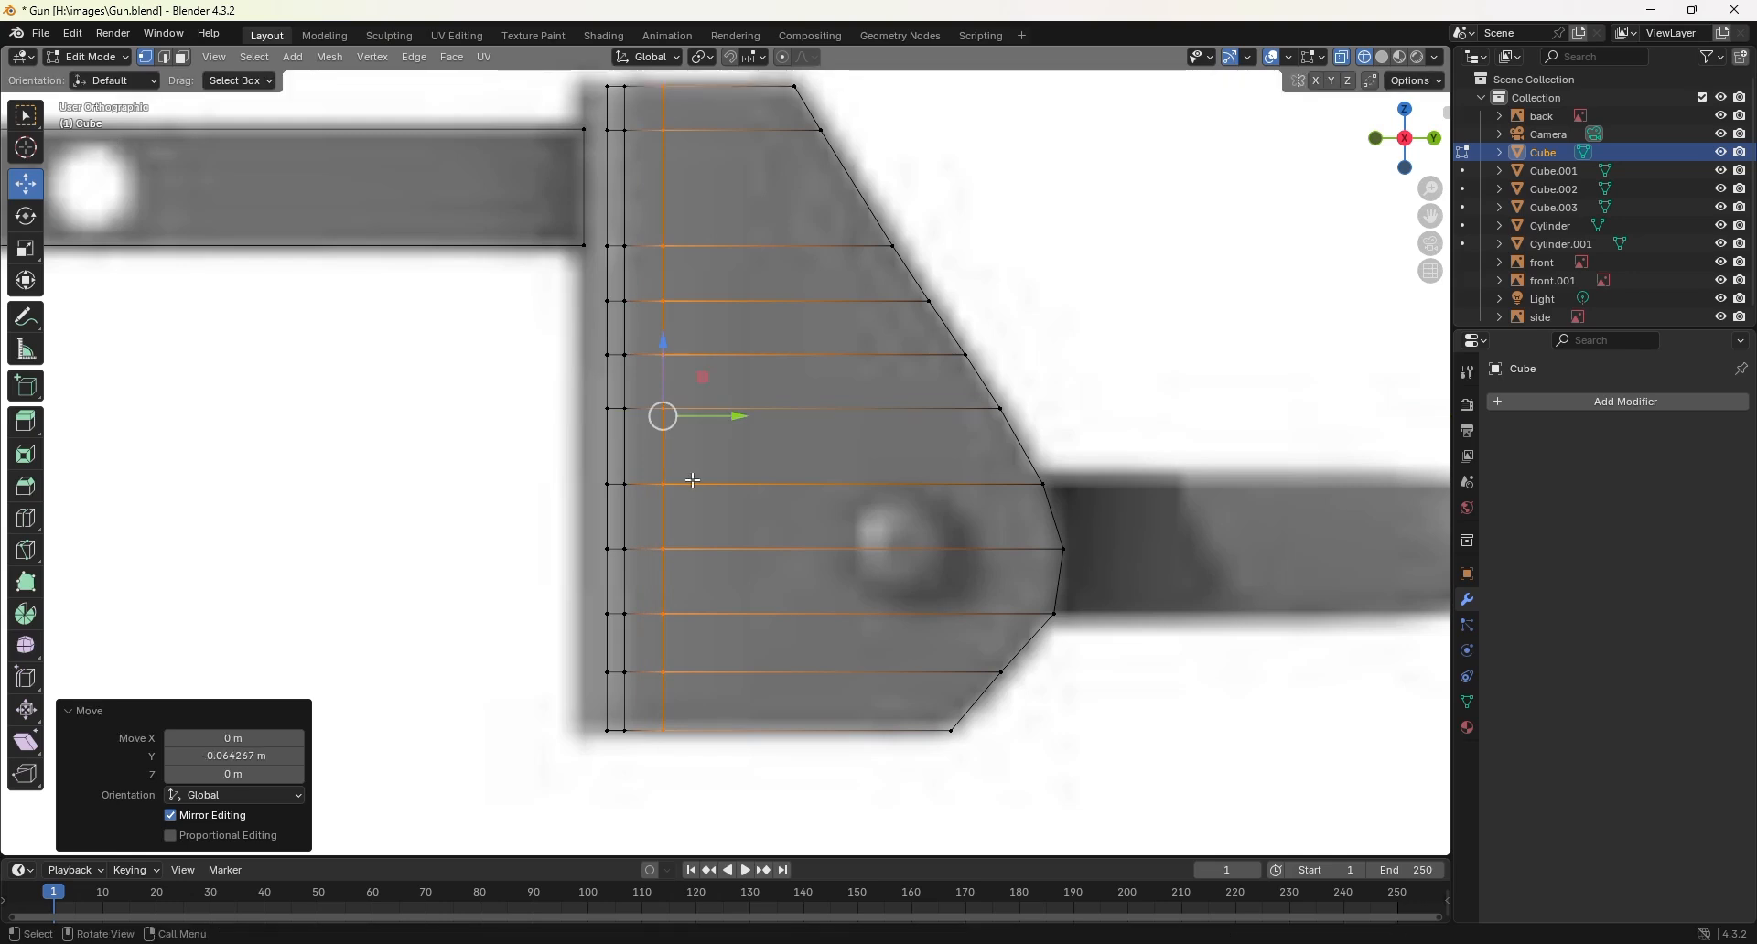
key("KP_7")
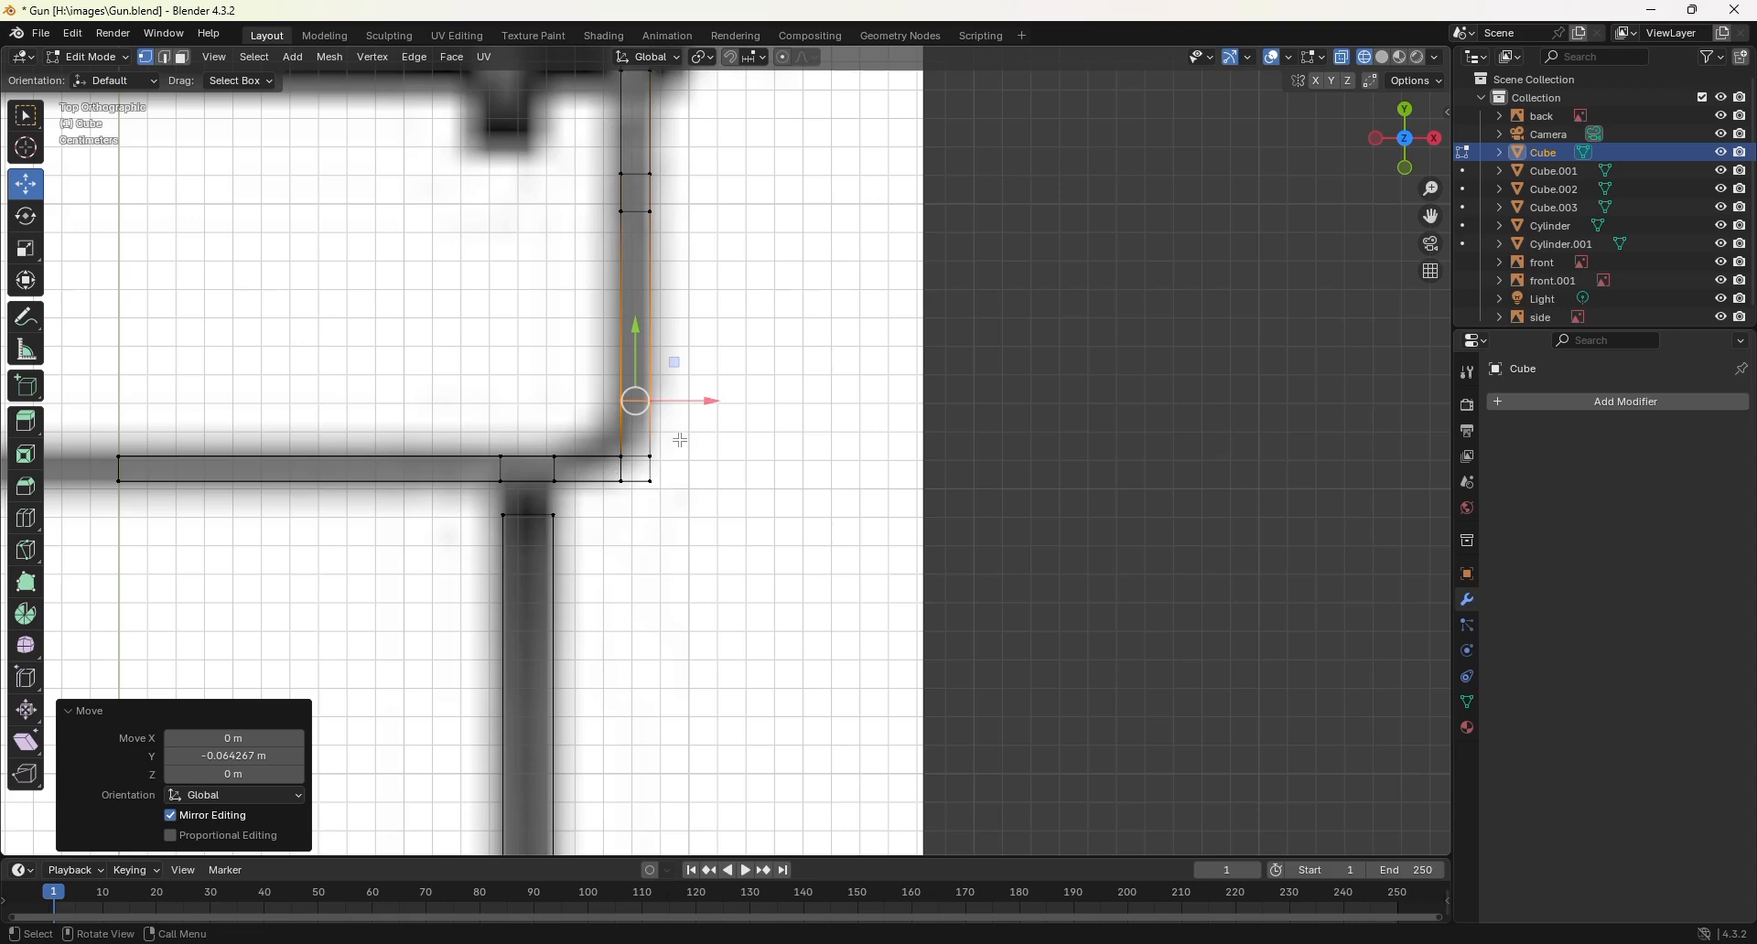
Step: Move the bracket bend's inner corner vertices 0.000321 m in X and 0.007706 m in Y in top view
left_click(604, 439)
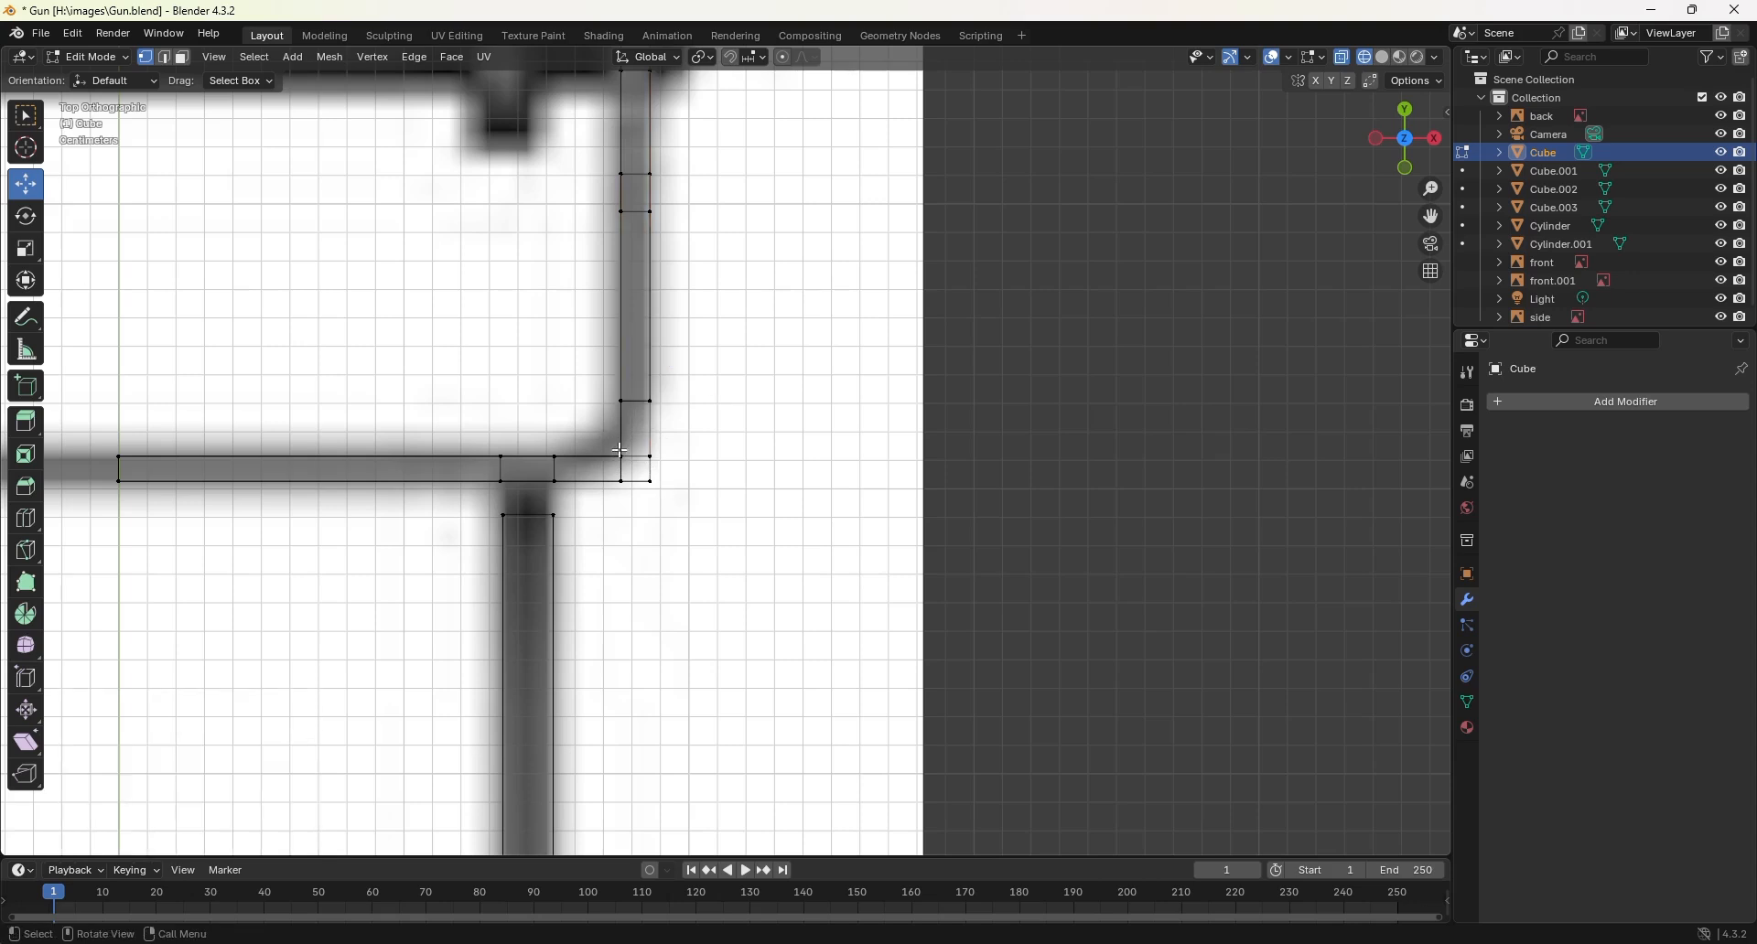
left_click_drag(601, 434, 665, 465)
key("g")
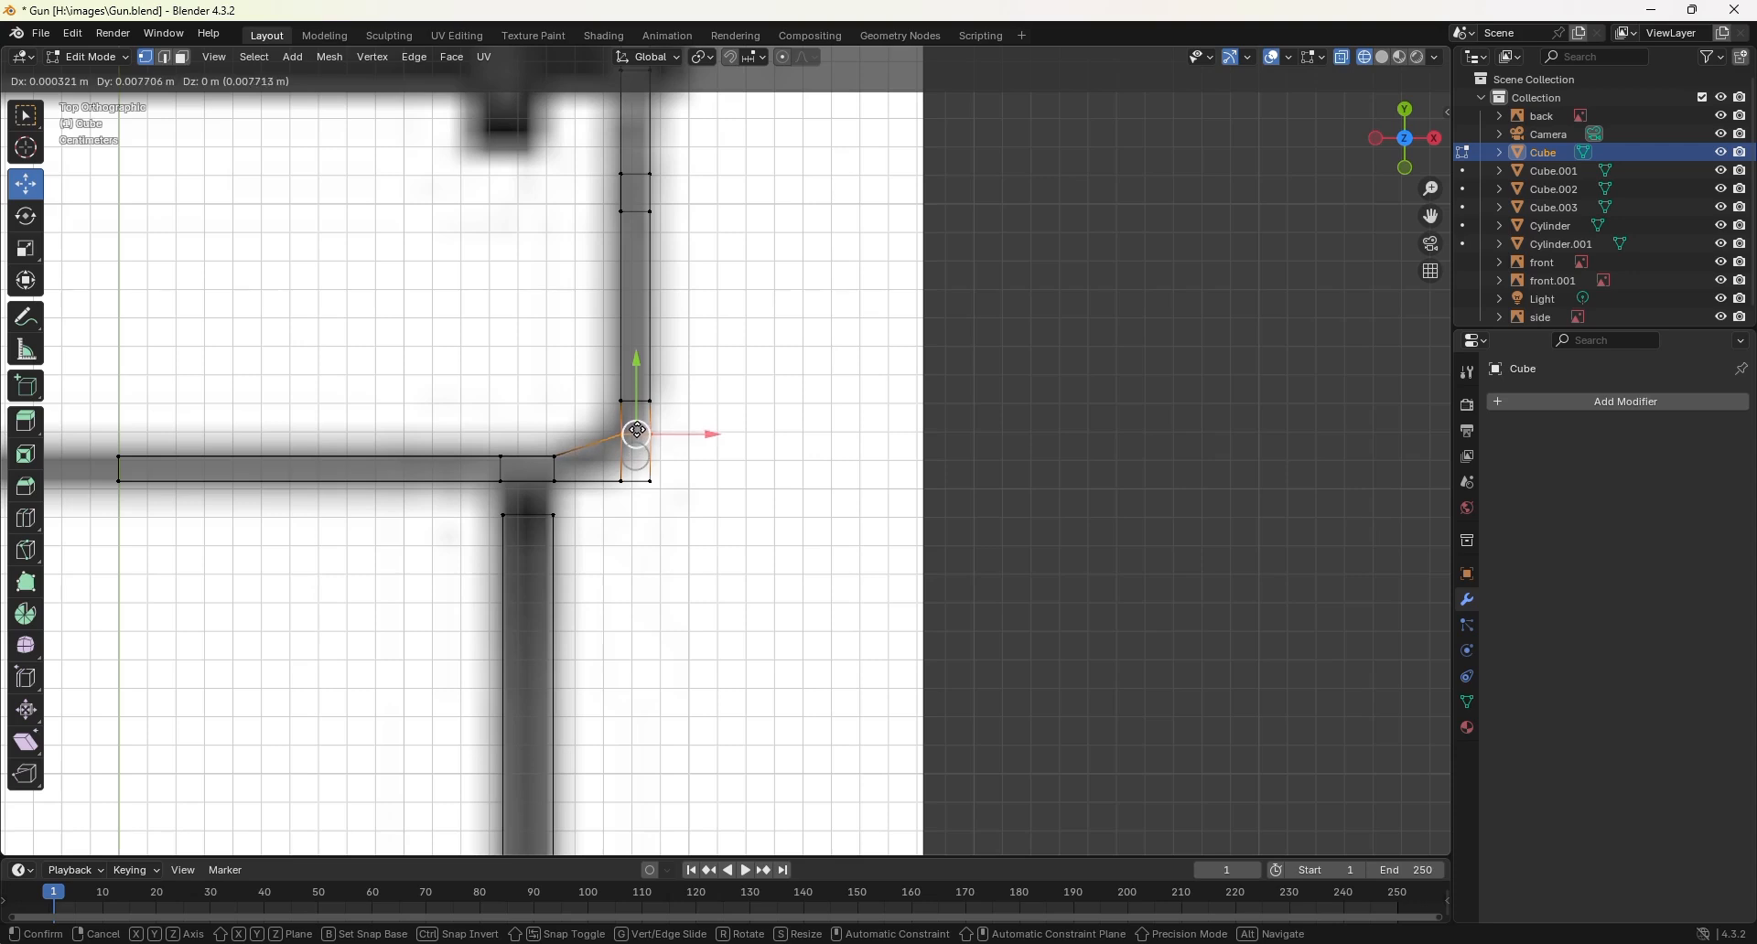
left_click(638, 431)
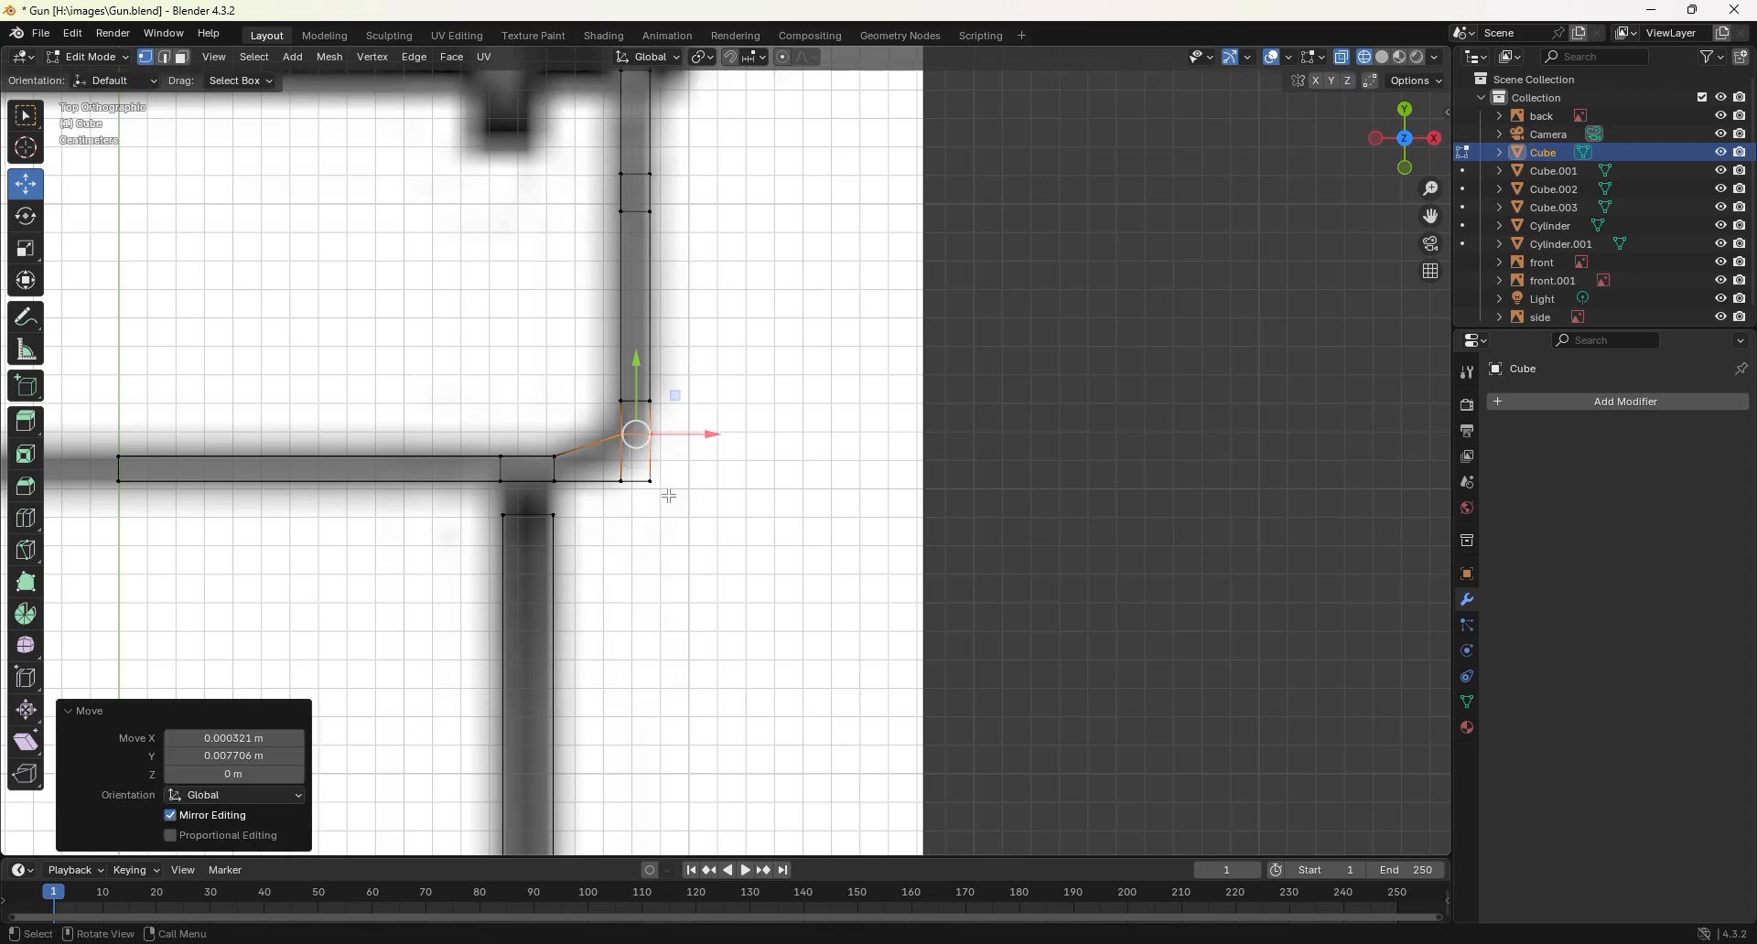
Step: Pull the bend's outer corner vertices inward along the blueprint curve, ending with a move of -0.003211 m in X and 0.003532 m in Y
key("ctrl+z")
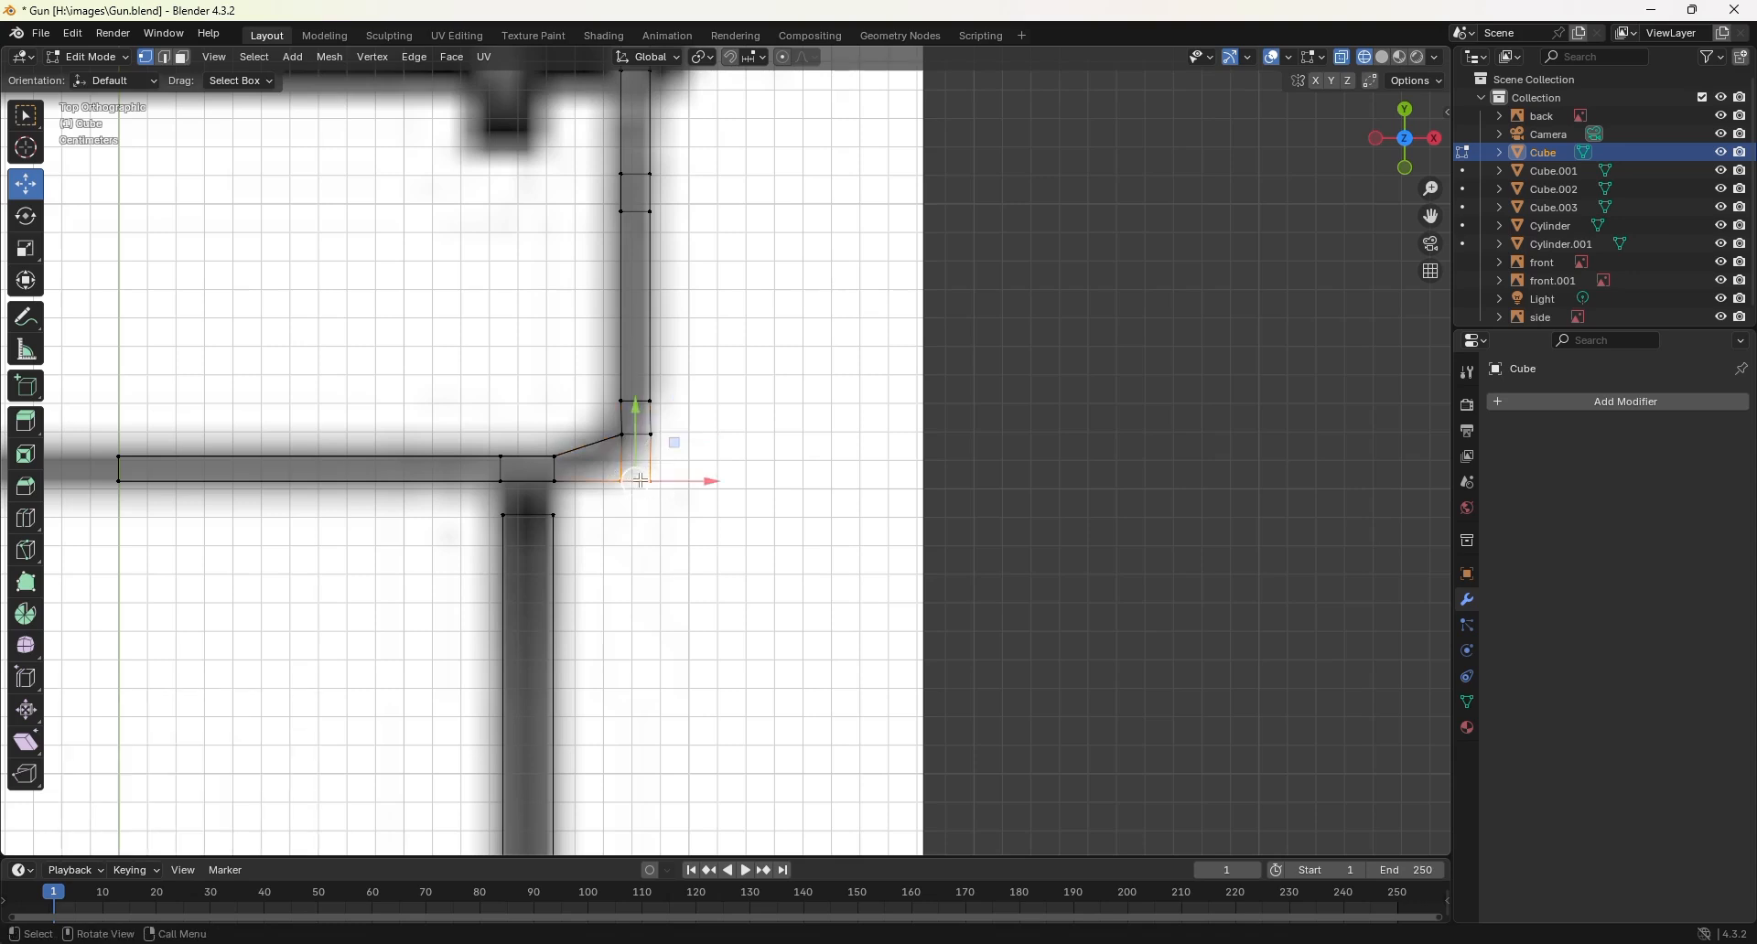
left_click_drag(641, 480, 629, 454)
left_click(642, 466)
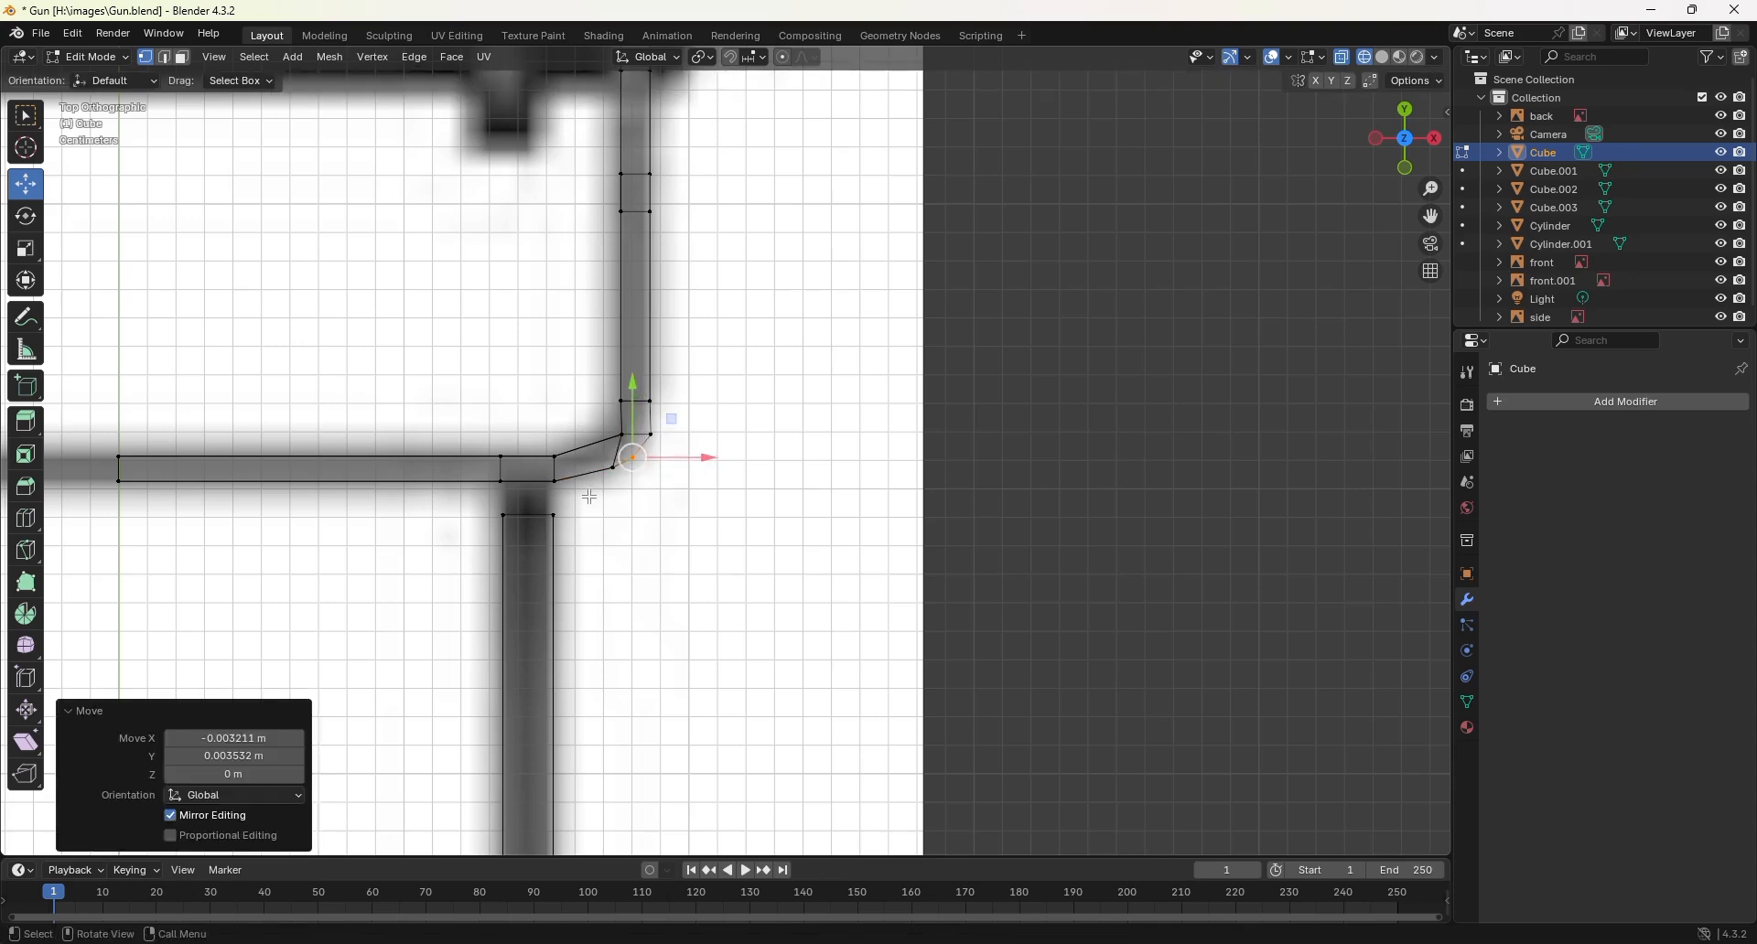
Step: Add loop cuts across the bend's slanted section and shift their vertices to round the bend along the blueprint
key("ctrl+r")
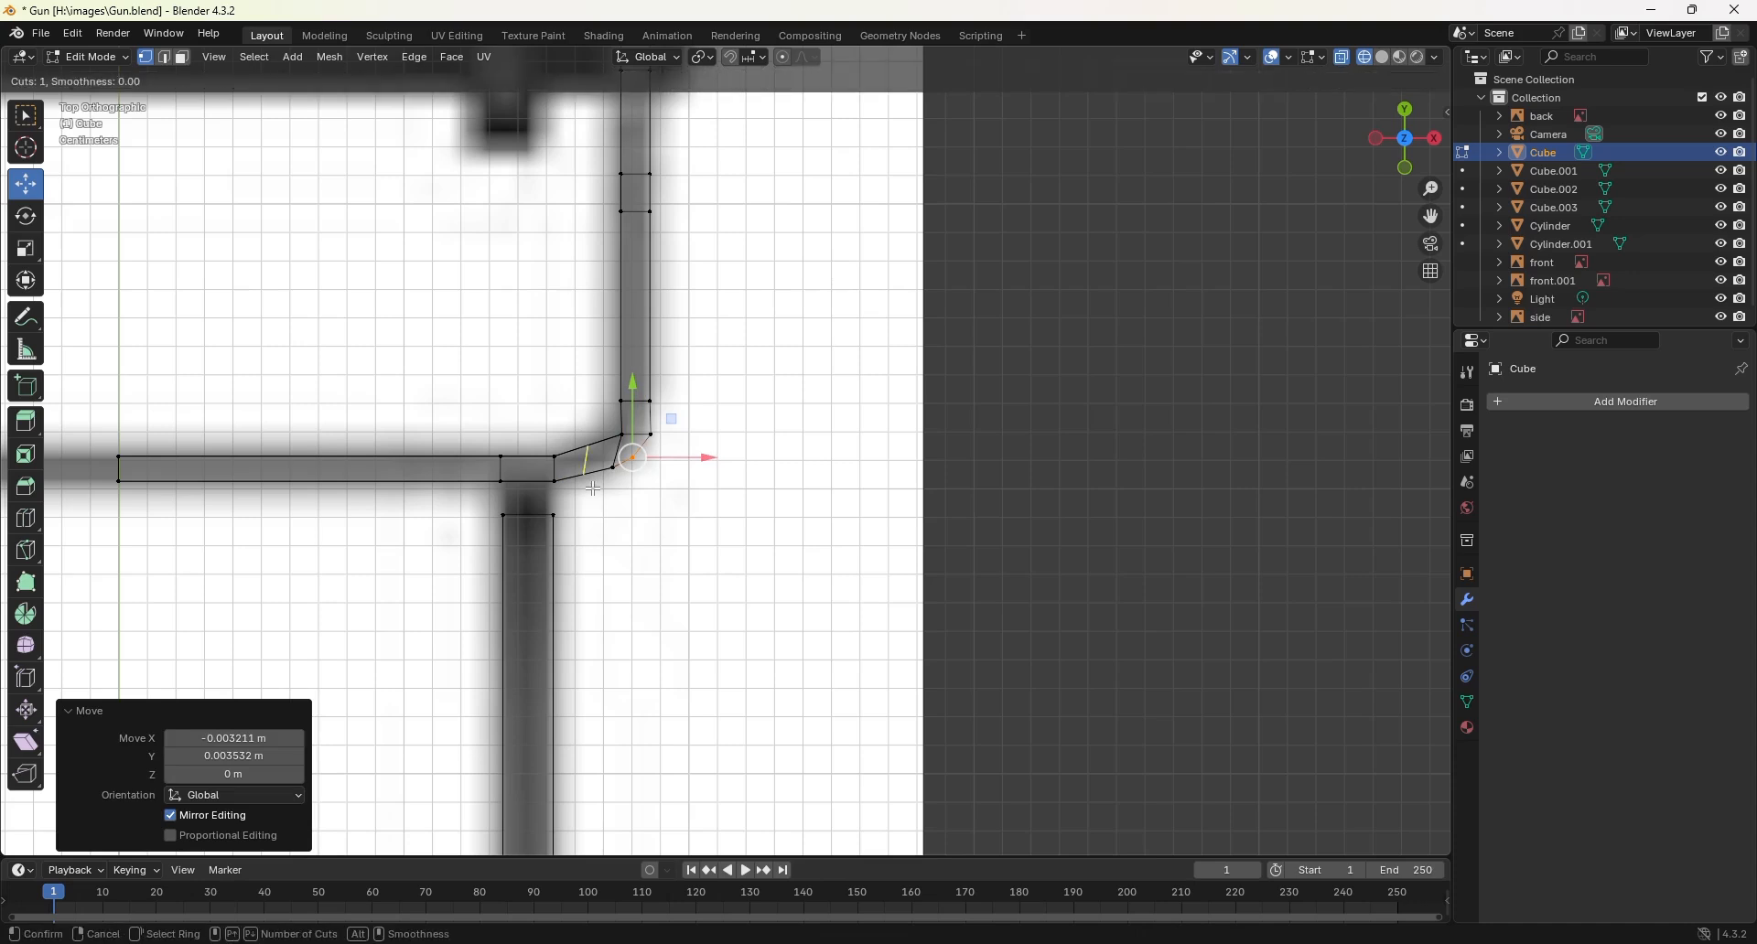
left_click(631, 455)
right_click(585, 460)
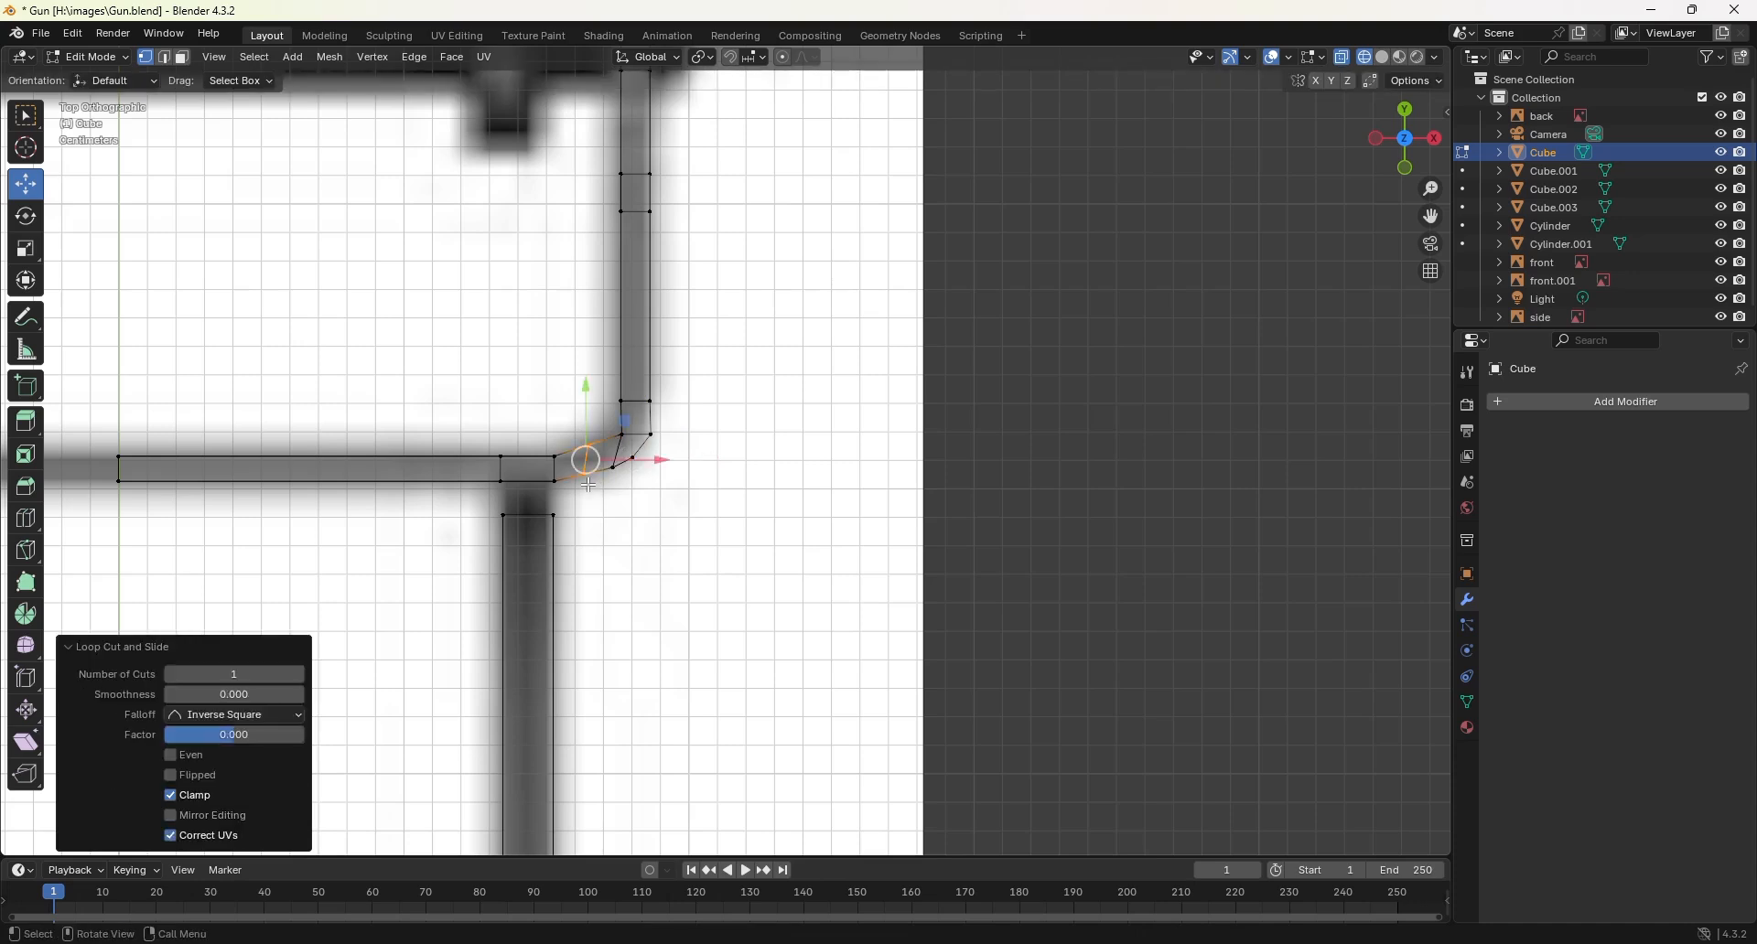
left_click(558, 417)
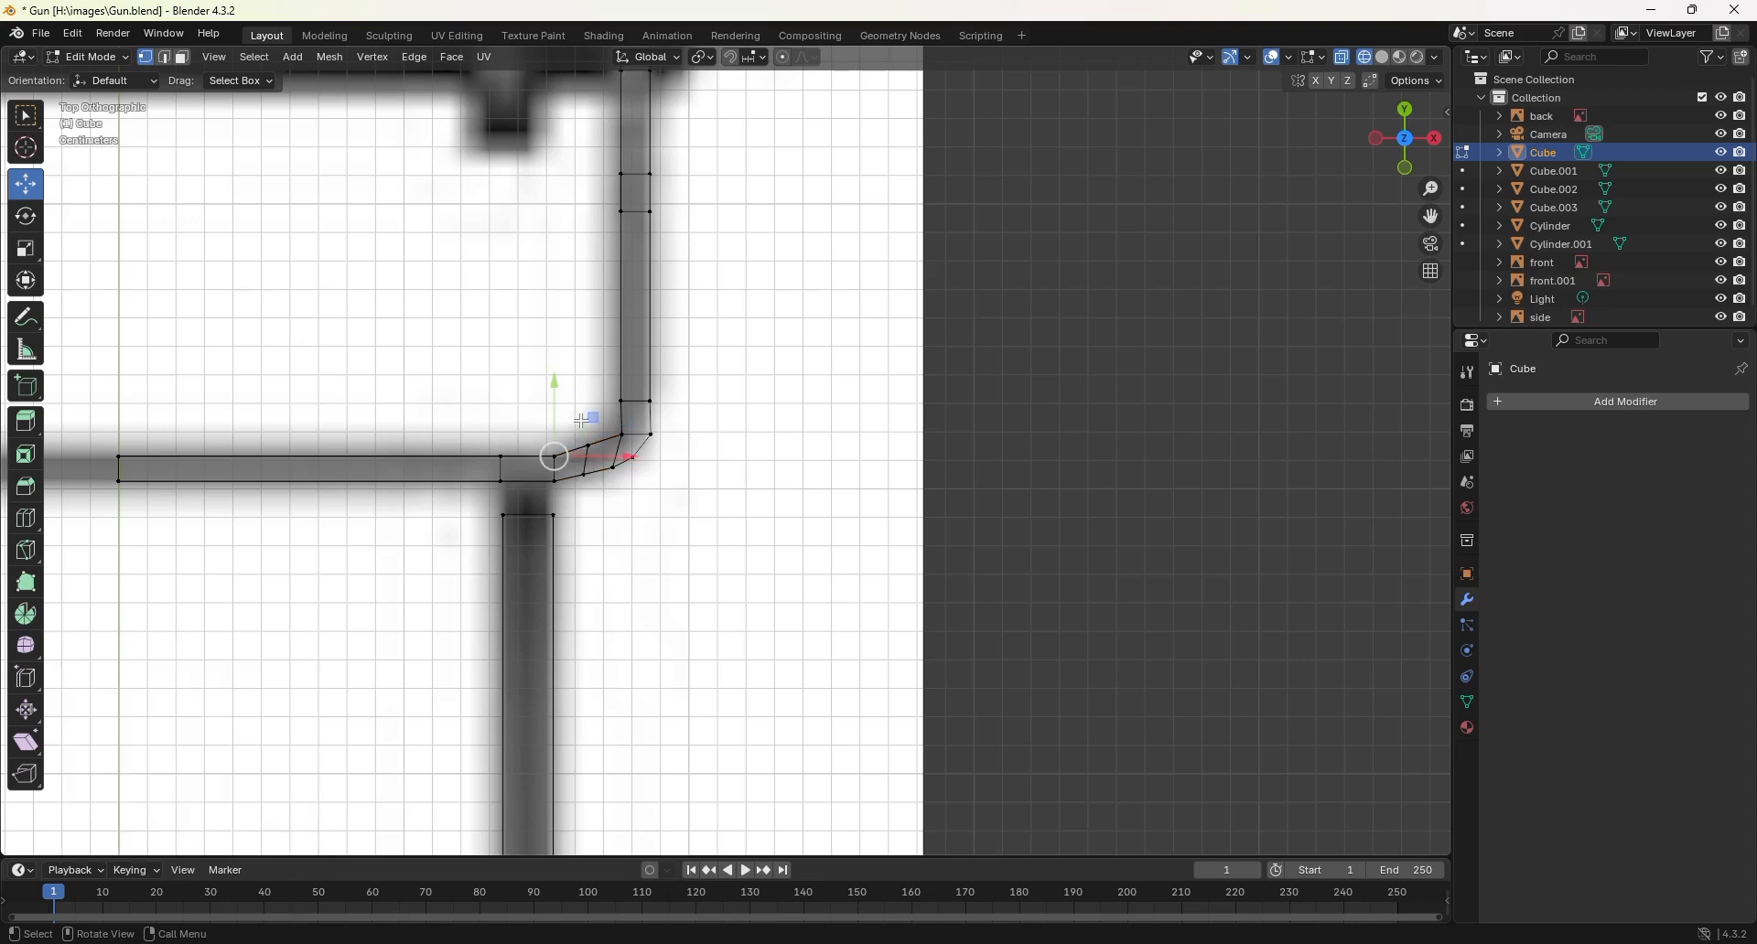
left_click(582, 415)
left_click_drag(592, 401, 588, 412)
scroll(575, 467, "up", 2)
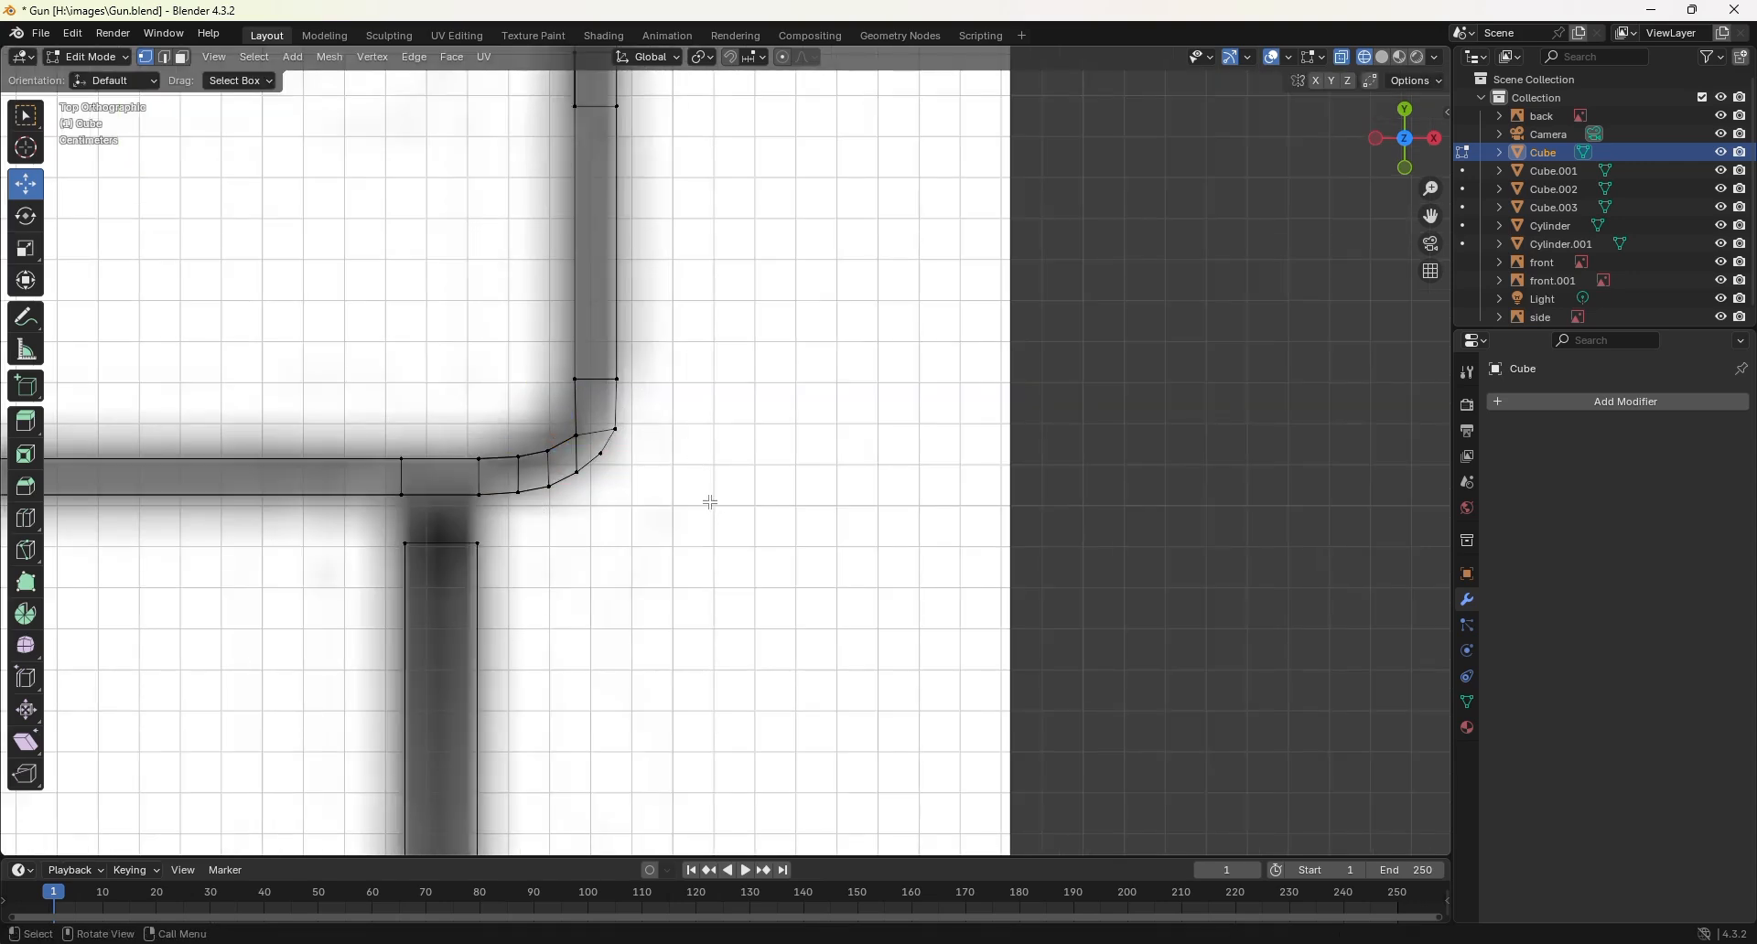
Step: Examine the rounded bracket in solid shading, in perspective and against the blueprint in right view
middle_click_drag(710, 498, 569, 379)
key("z")
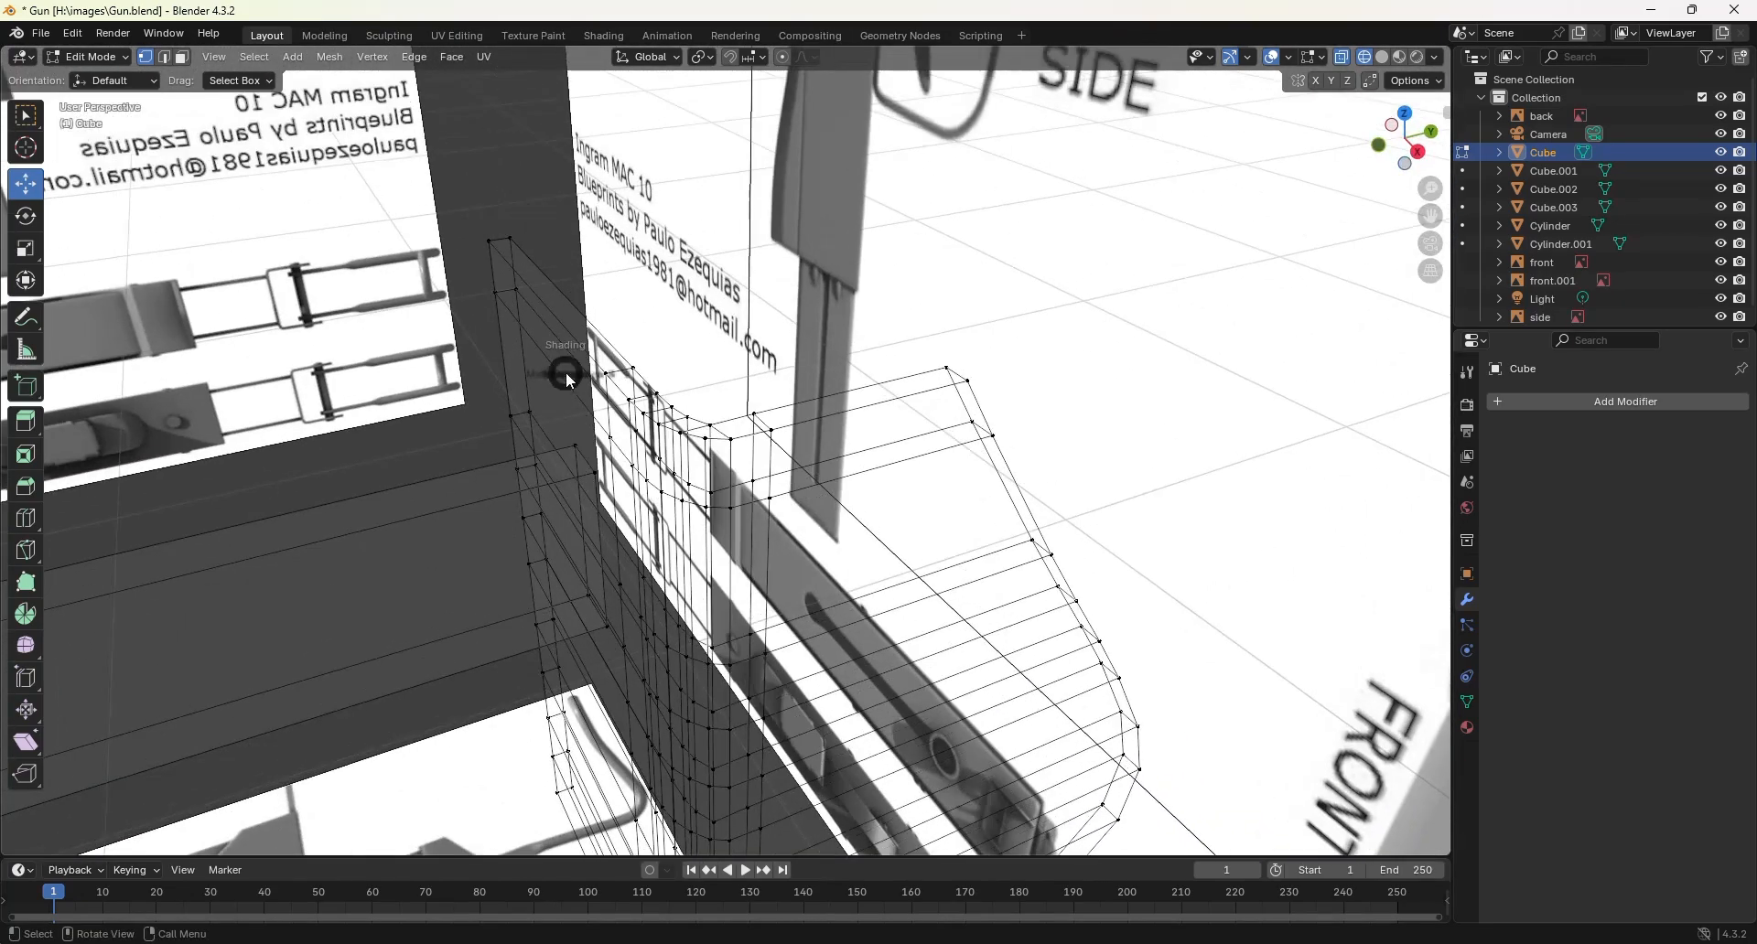
left_click(634, 432)
scroll(634, 431, "down", 2)
middle_click_drag(777, 585, 715, 552)
key("KP_5")
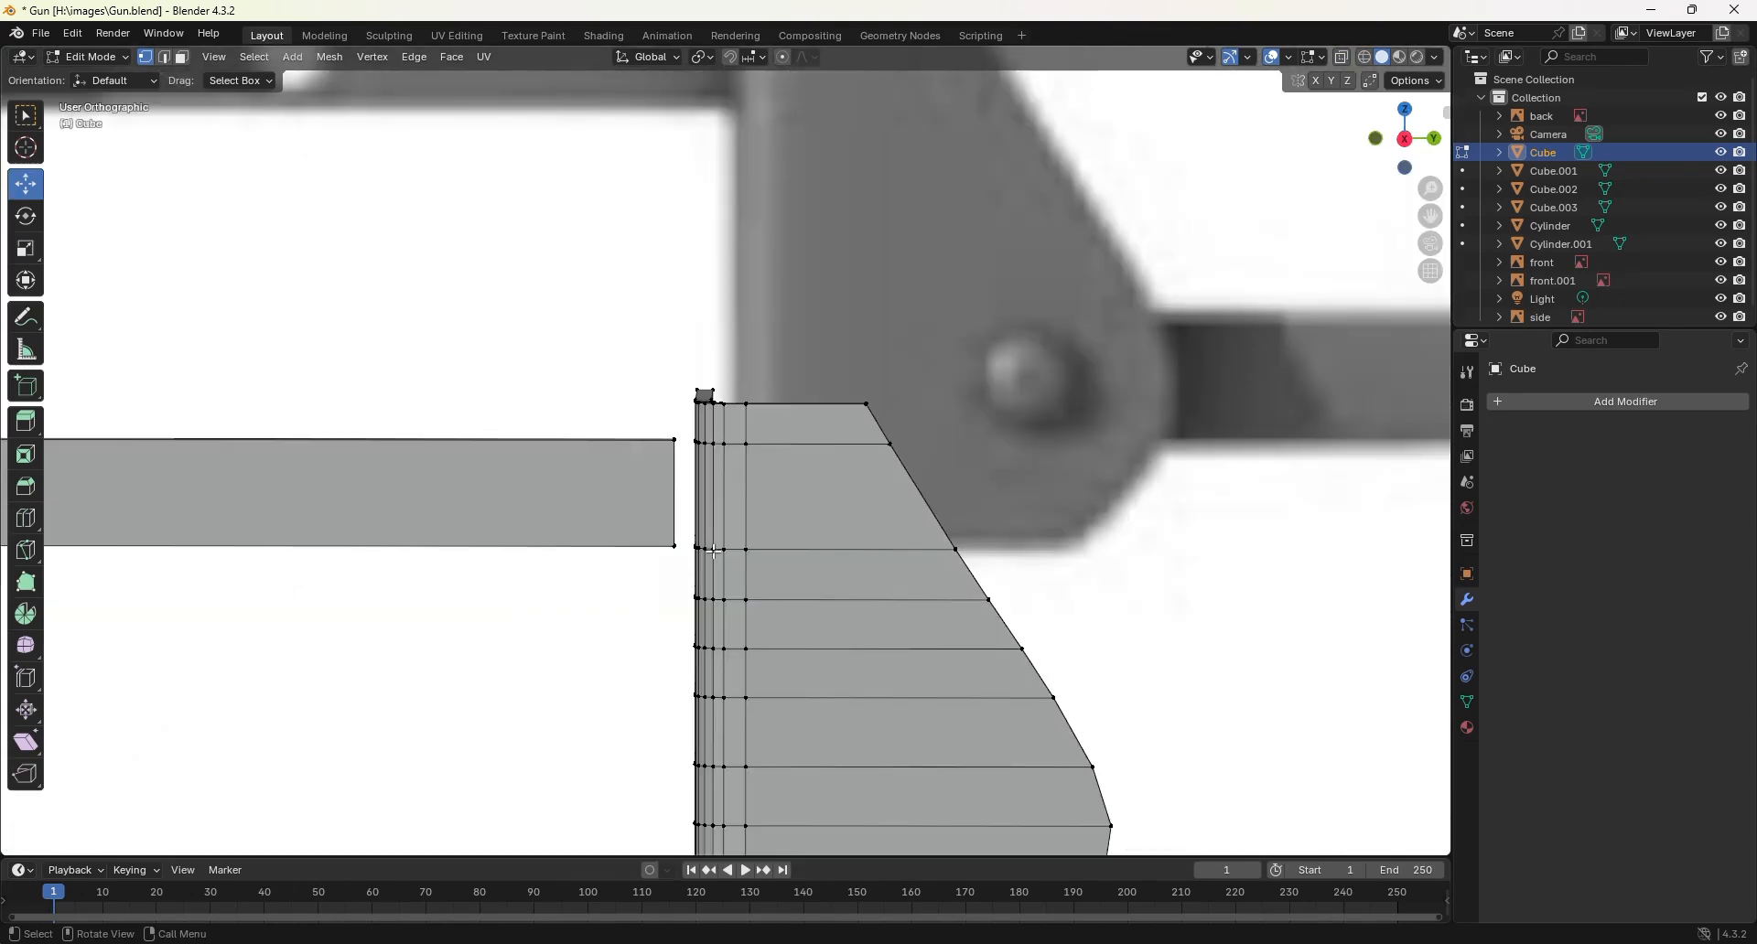
key("KP_3")
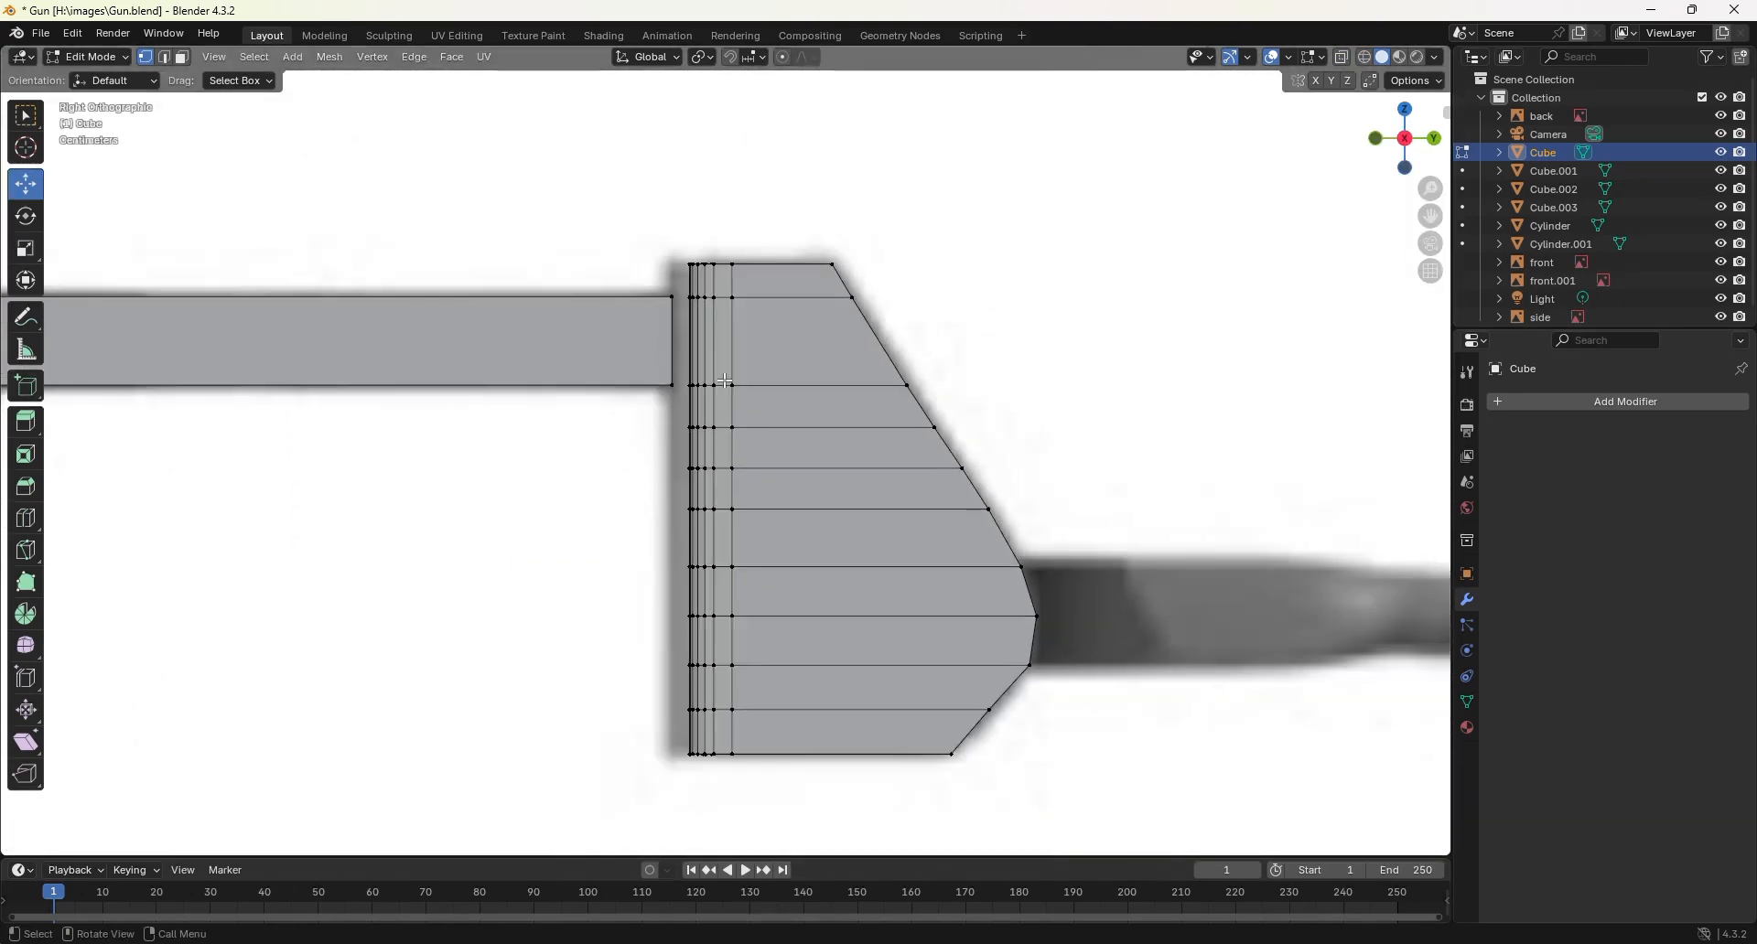
scroll(764, 503, "down", 2)
scroll(764, 504, "up", 1)
scroll(763, 510, "up", 1)
scroll(773, 384, "down", 4)
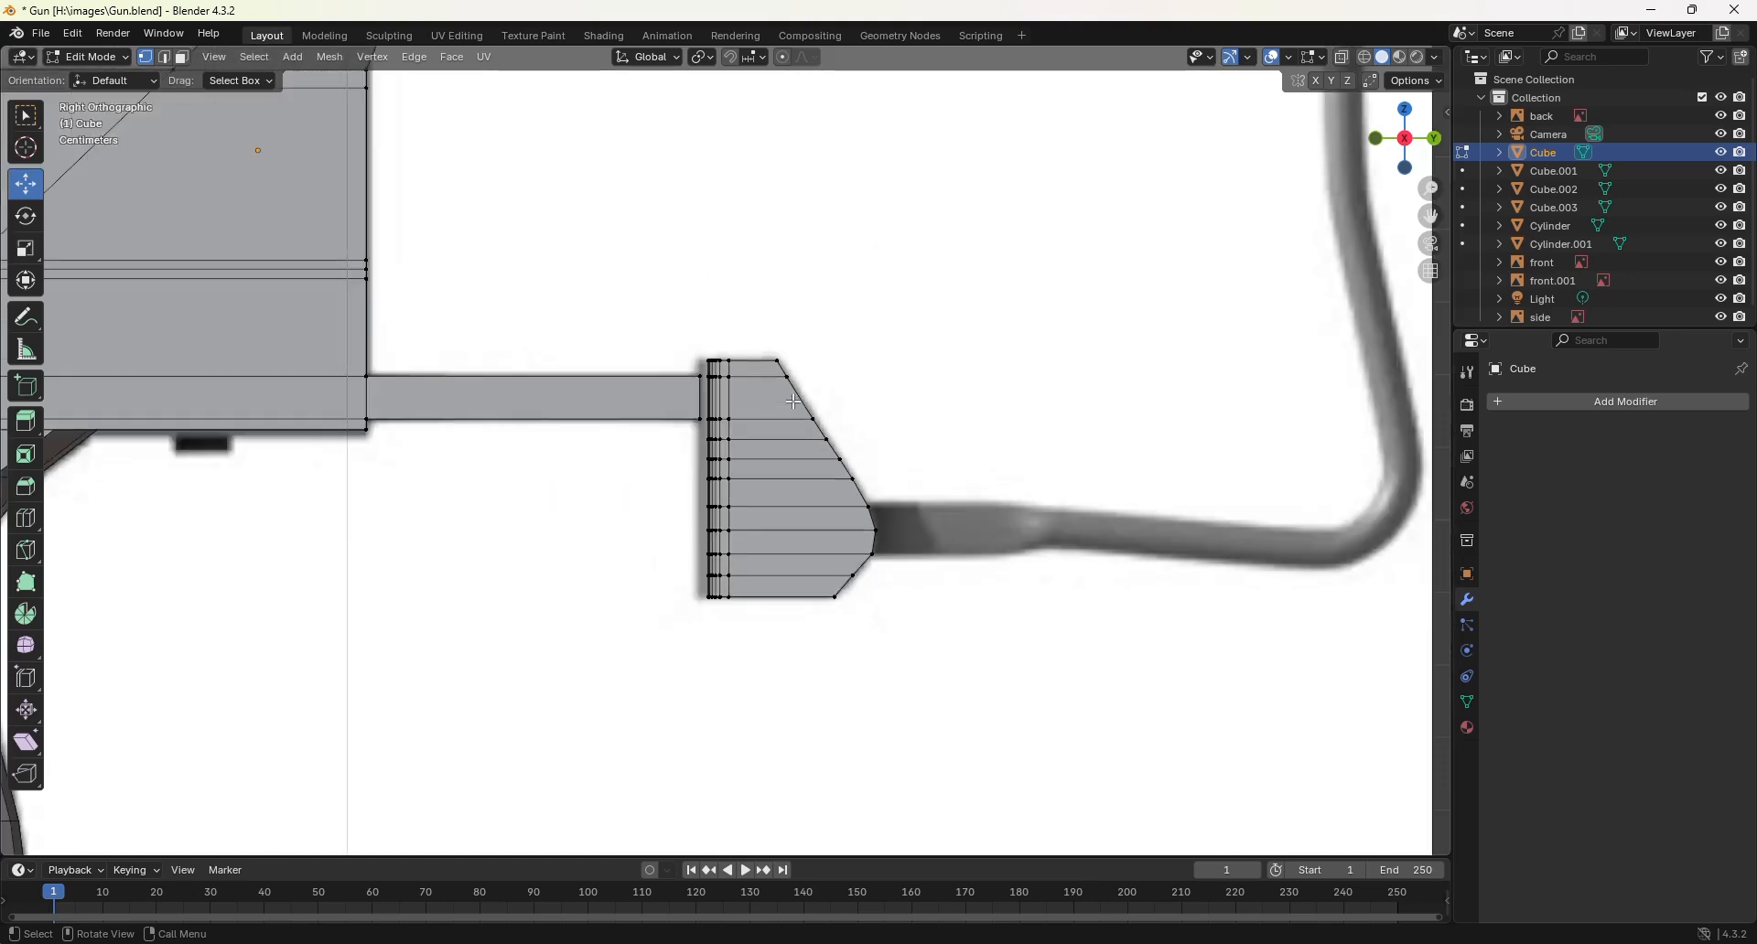
scroll(794, 400, "up", 4)
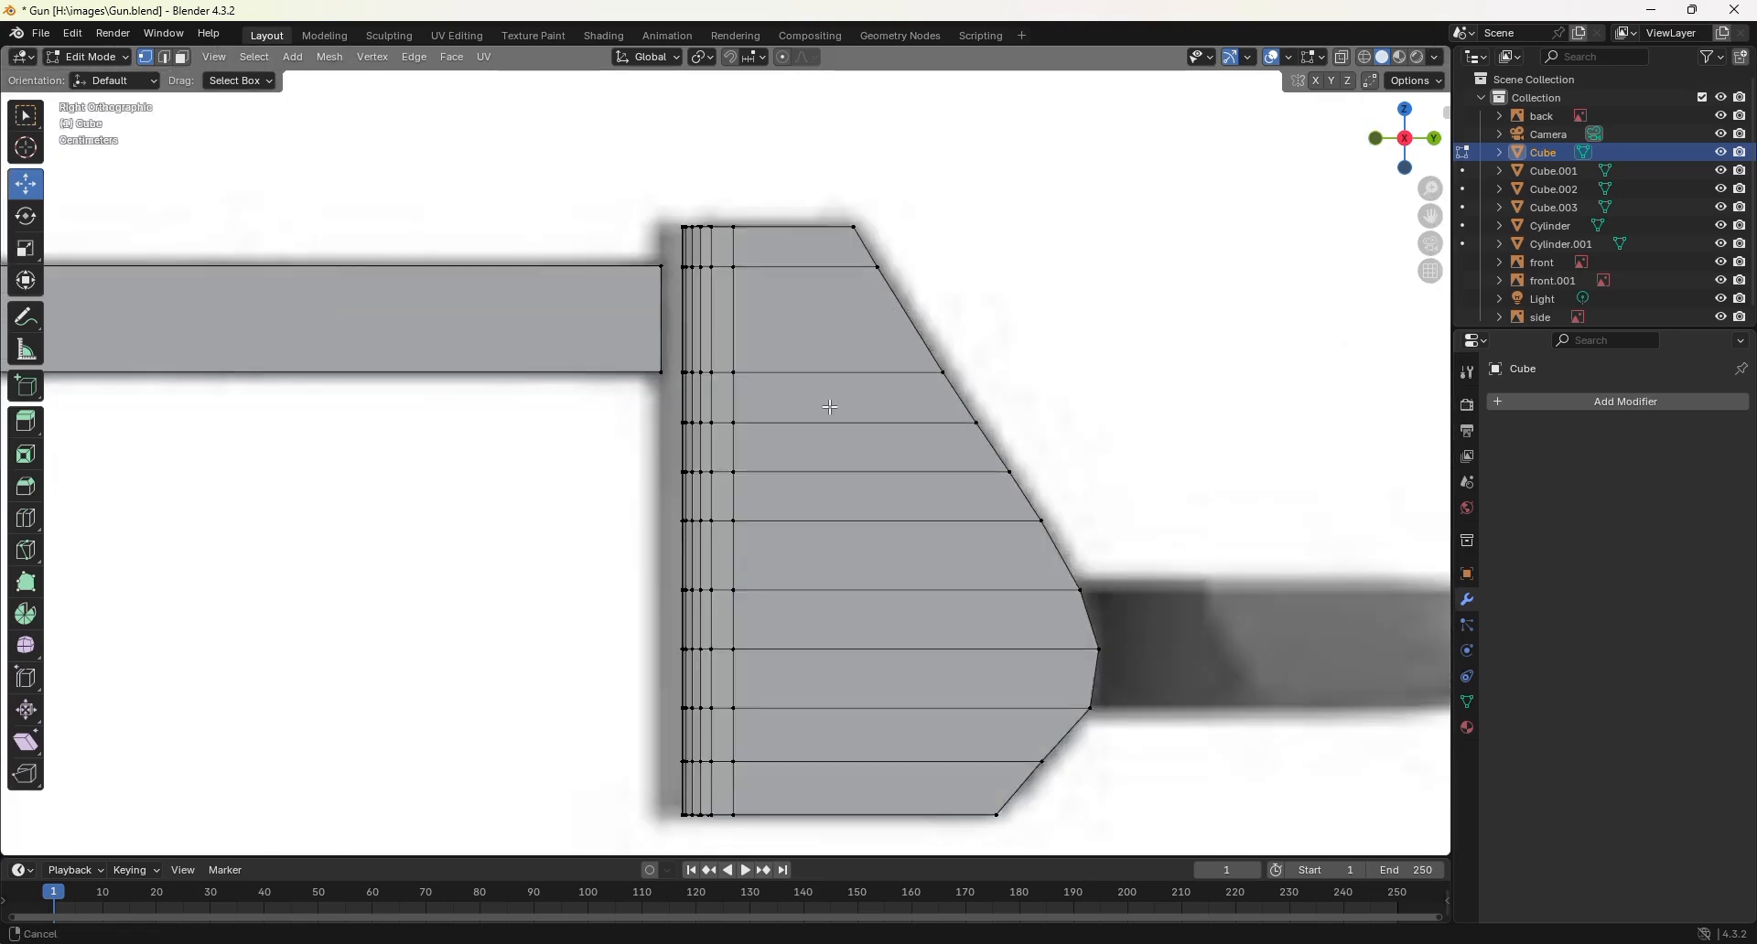
middle_click_drag(814, 397, 732, 373, "shift")
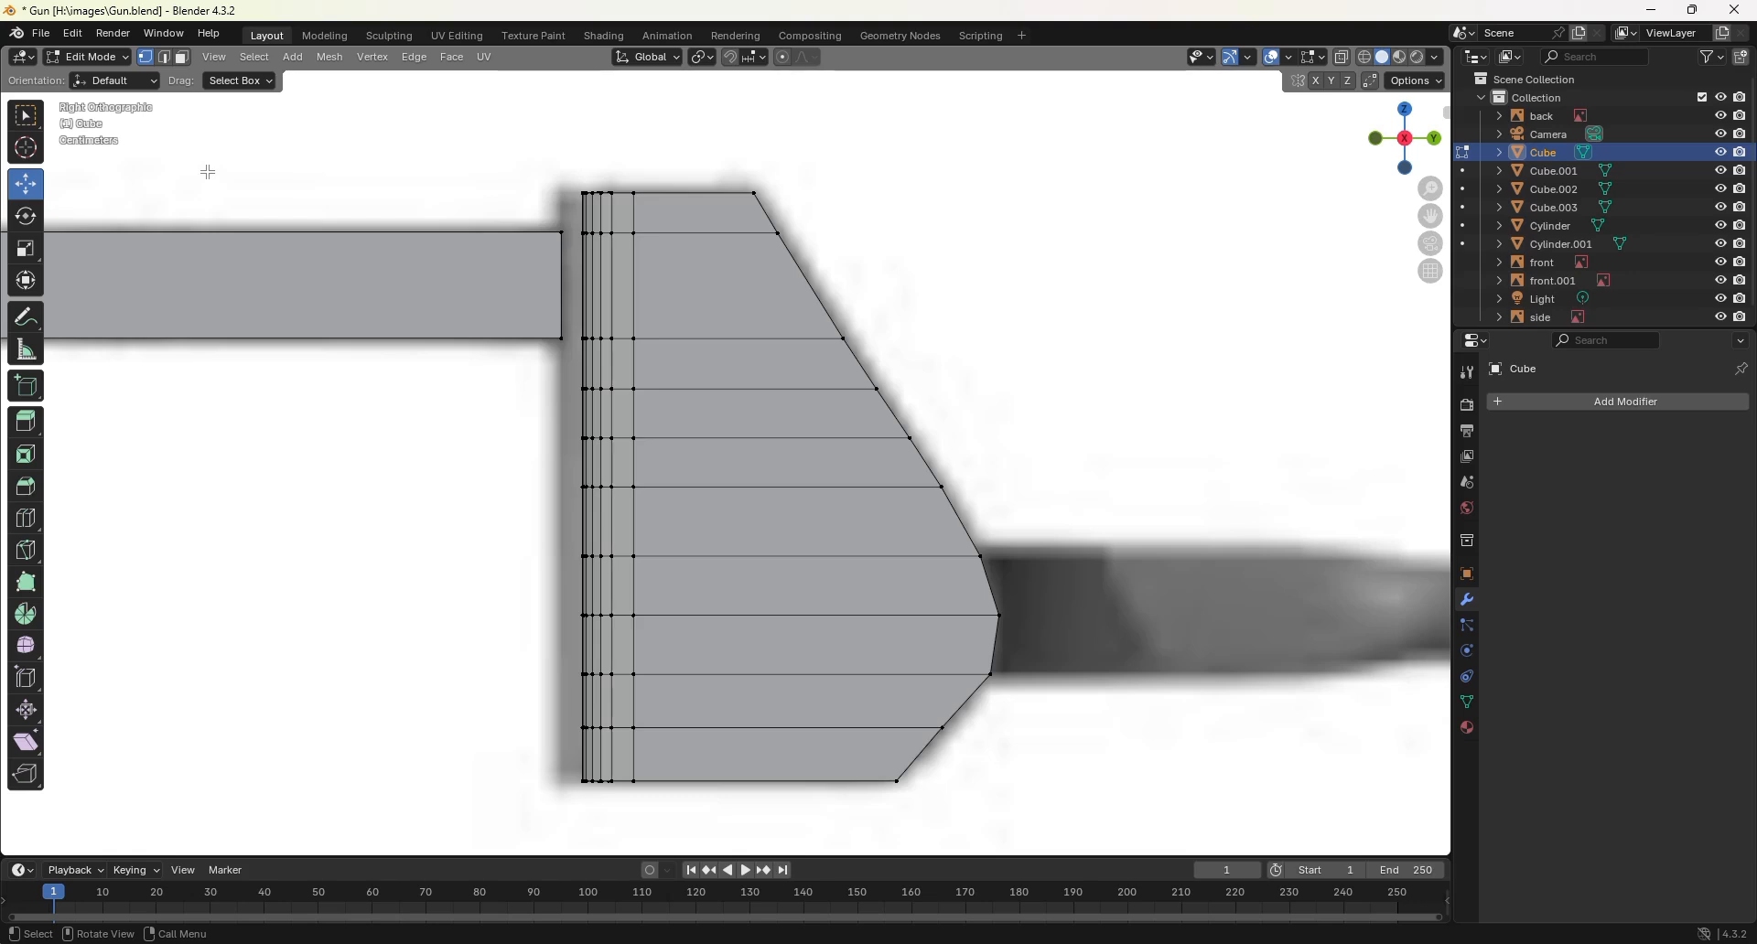
scroll(842, 261, "down", 1)
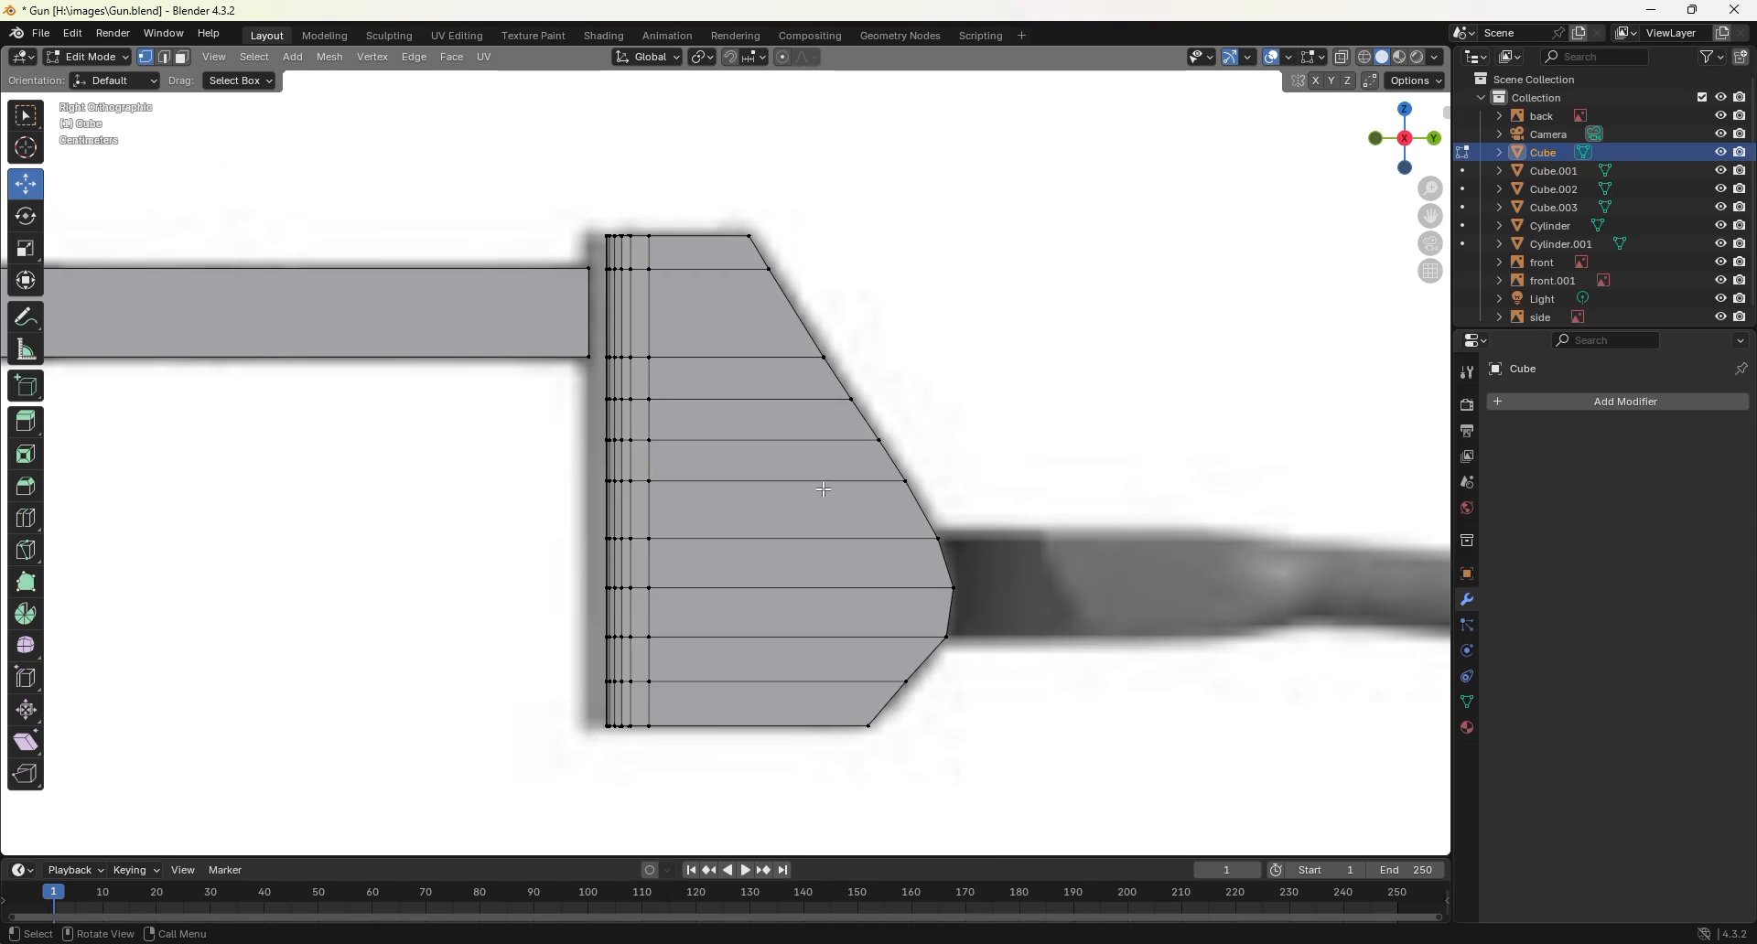
Step: Try to move the whole bracket slightly in negative Y toward the stock rod
key("z")
left_click(682, 490)
mouse_move(1131, 170)
left_mouse_down()
mouse_move(886, 527)
mouse_move(596, 796)
left_mouse_up()
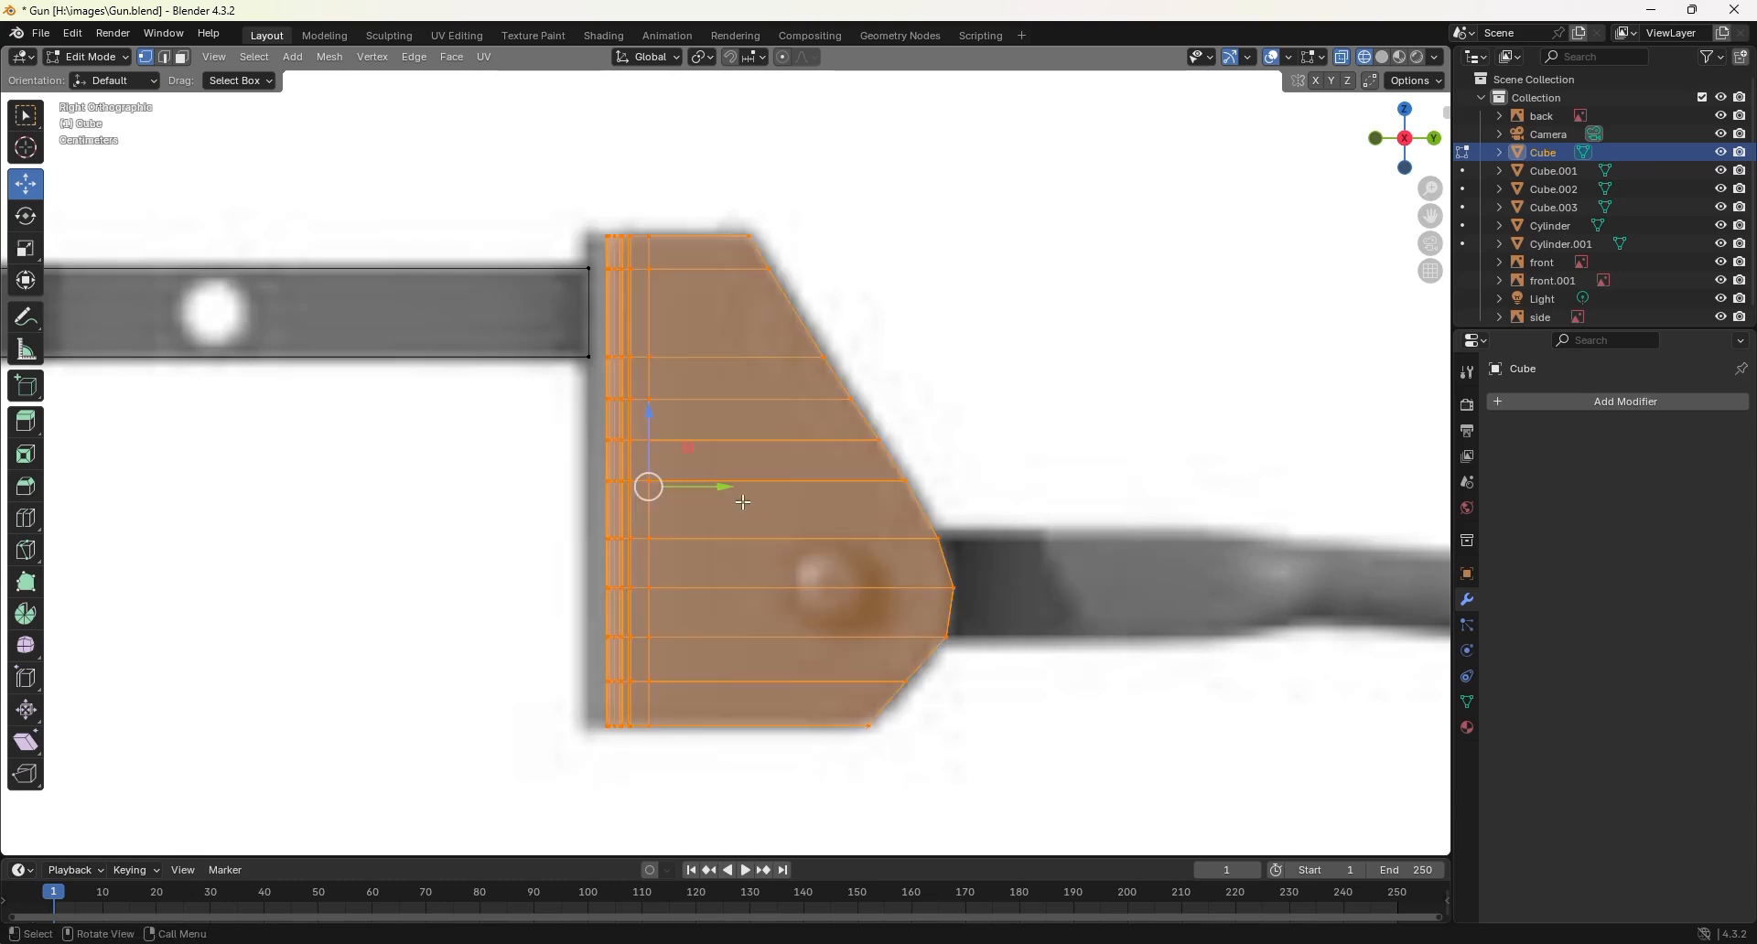
left_click_drag(718, 487, 702, 487)
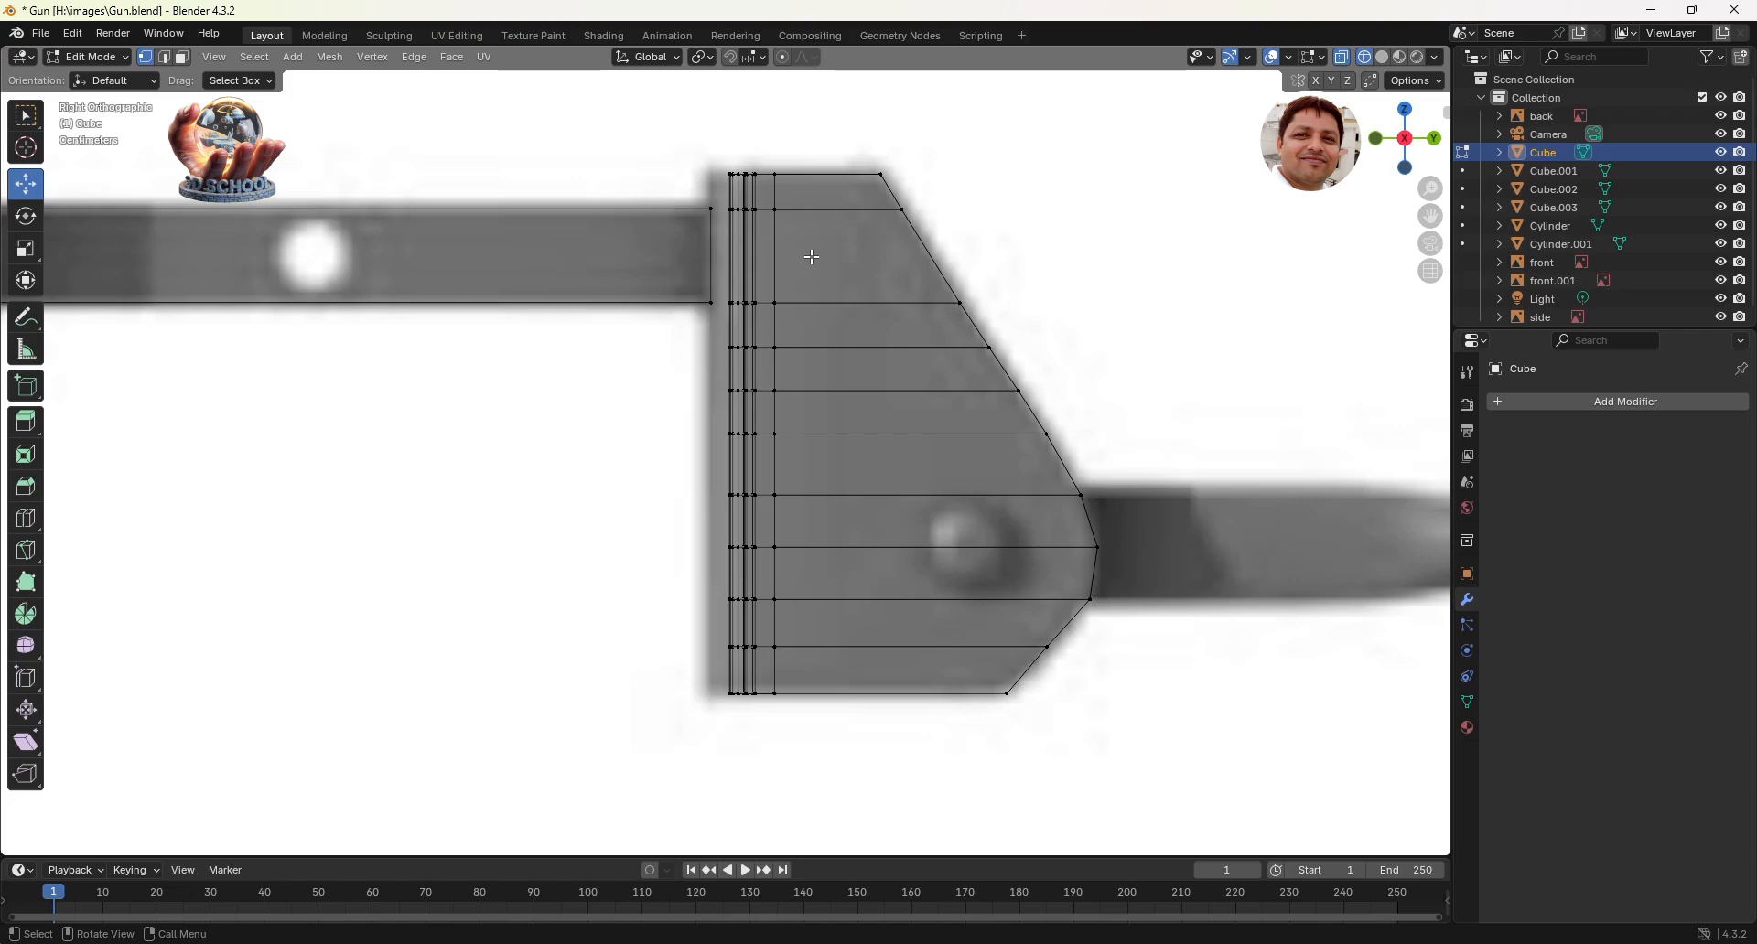
Step: Bridge the stock rod's end face to the facing face of the cross plate with Bridge Edge Loops
middle_click_drag(816, 256, 733, 408)
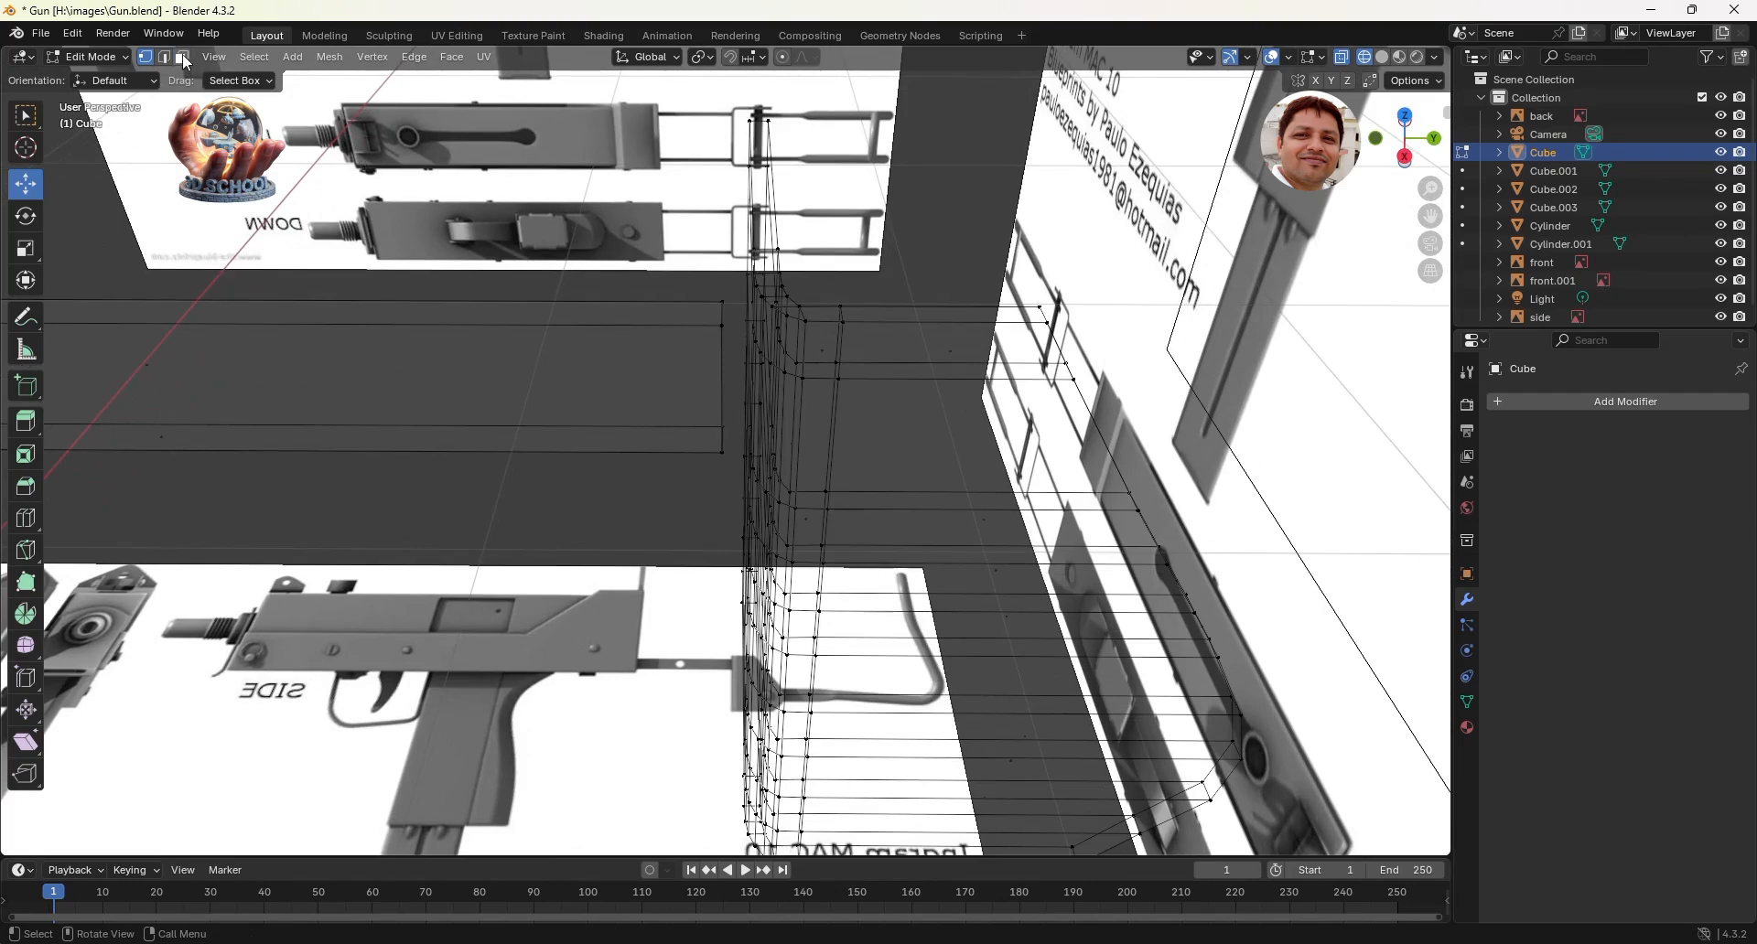
mouse_move(674, 353)
middle_mouse_down()
mouse_move(785, 376)
mouse_move(734, 365)
mouse_move(732, 428)
mouse_move(681, 329)
middle_mouse_up()
left_click(736, 363)
key("shift+z")
left_click(708, 351, "shift")
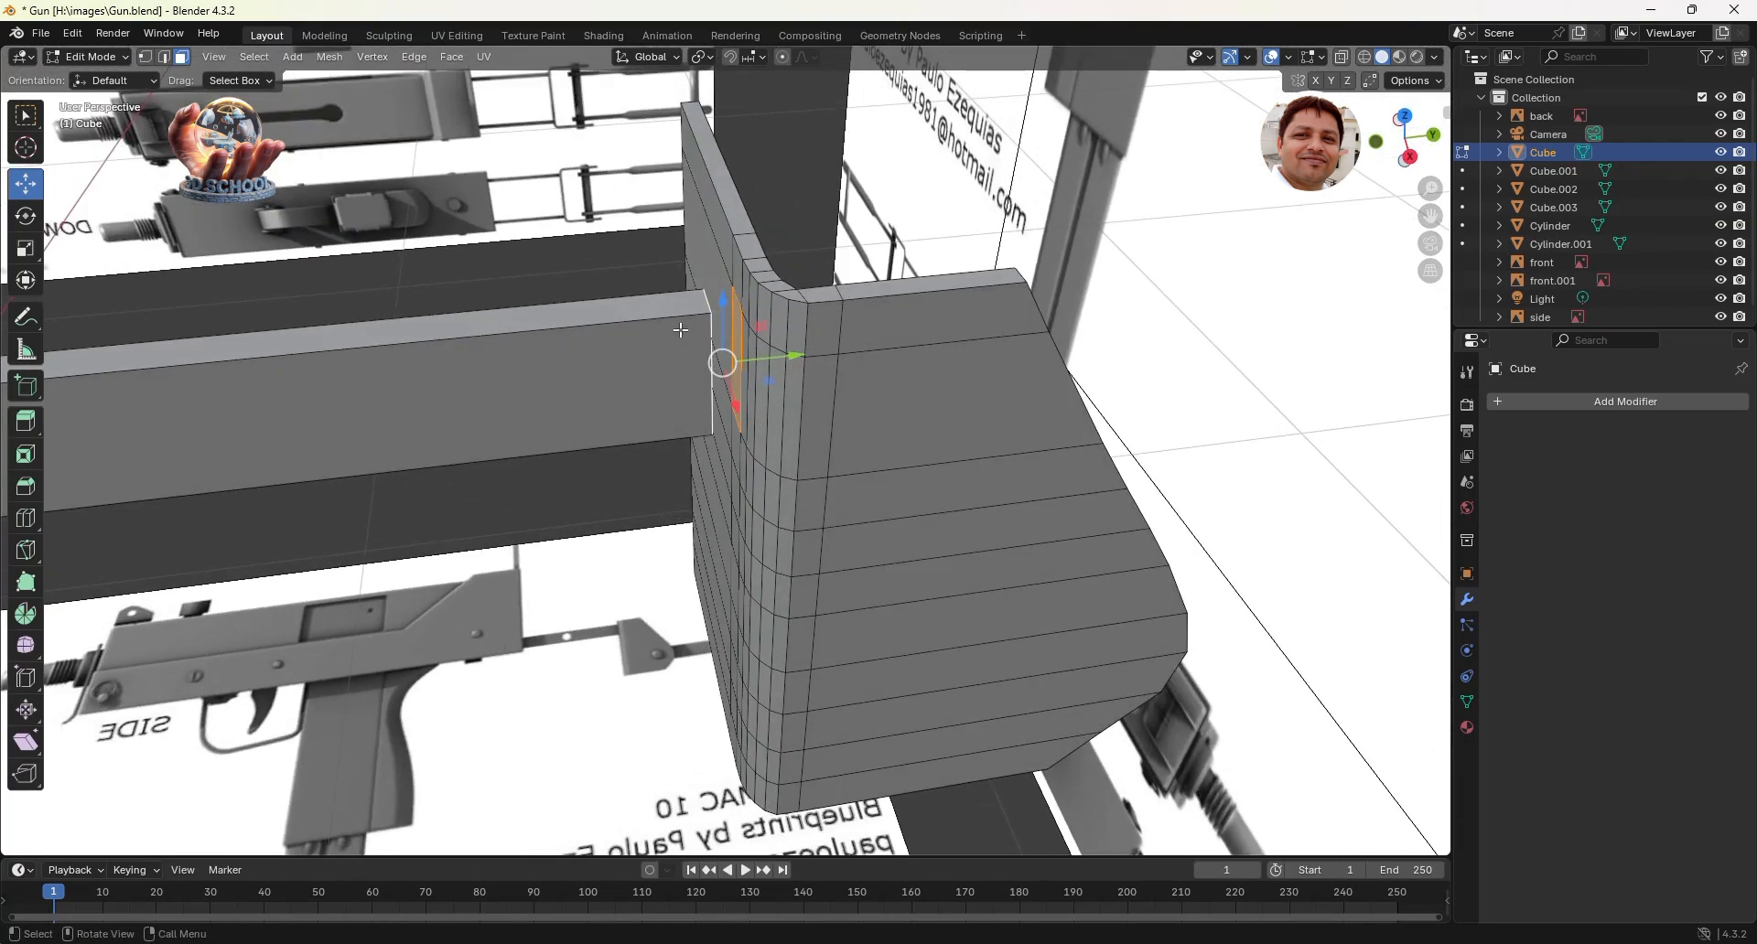
left_click(409, 59)
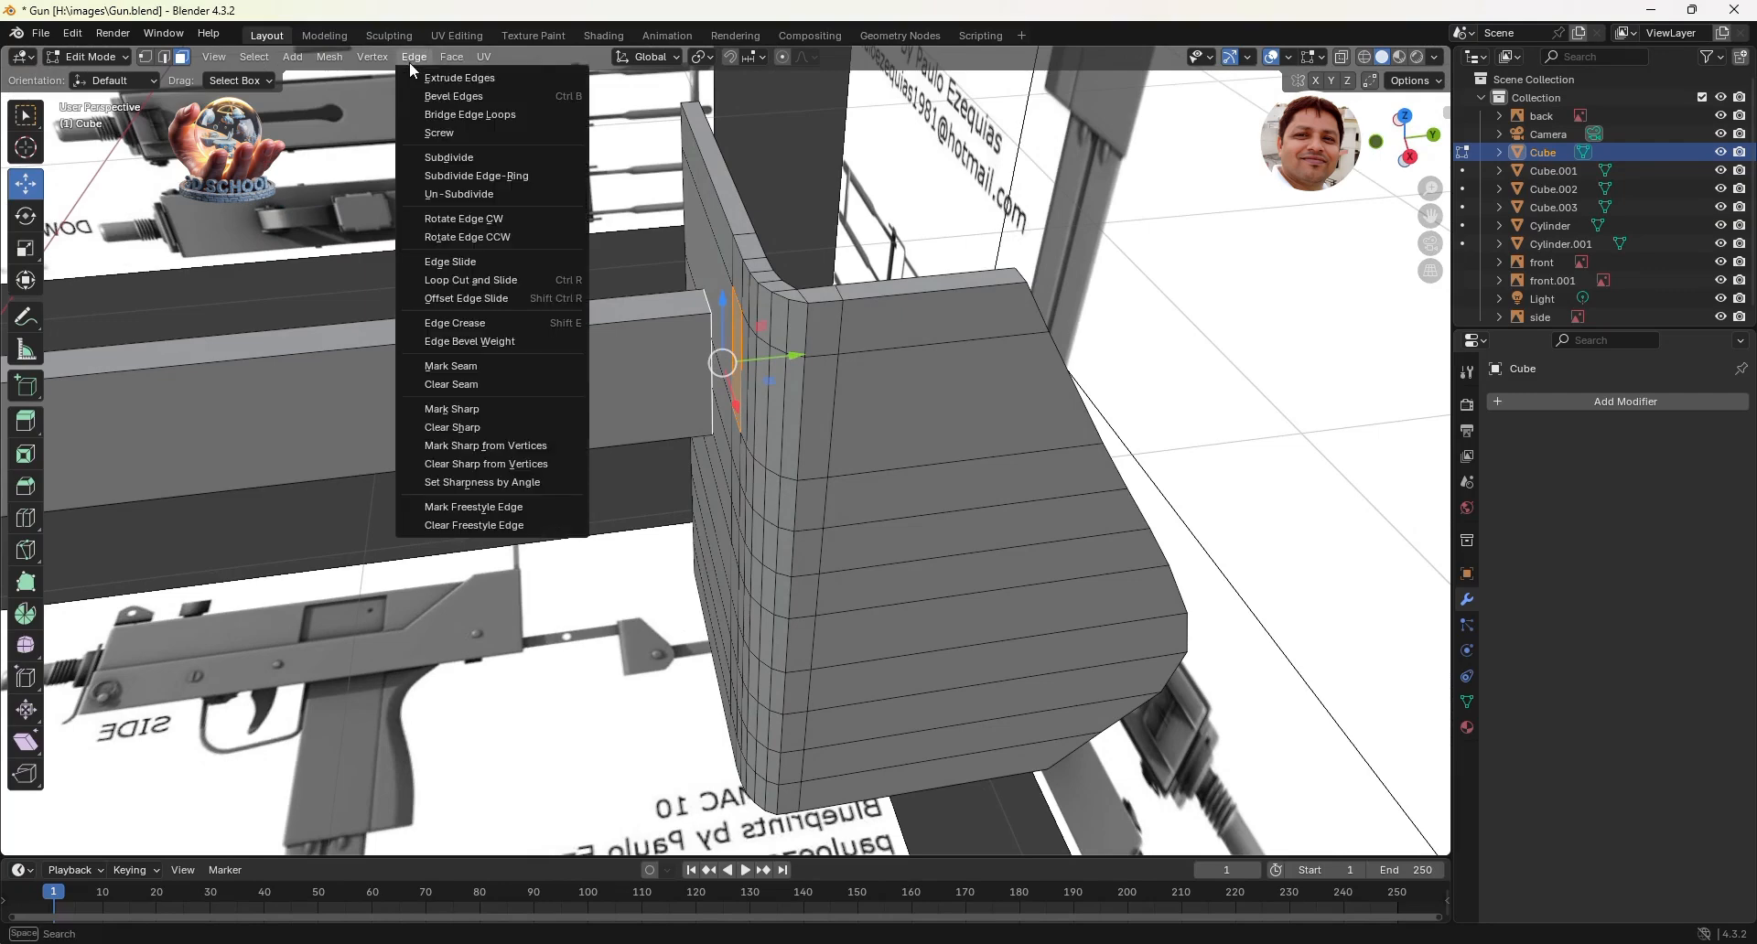
left_click(430, 113)
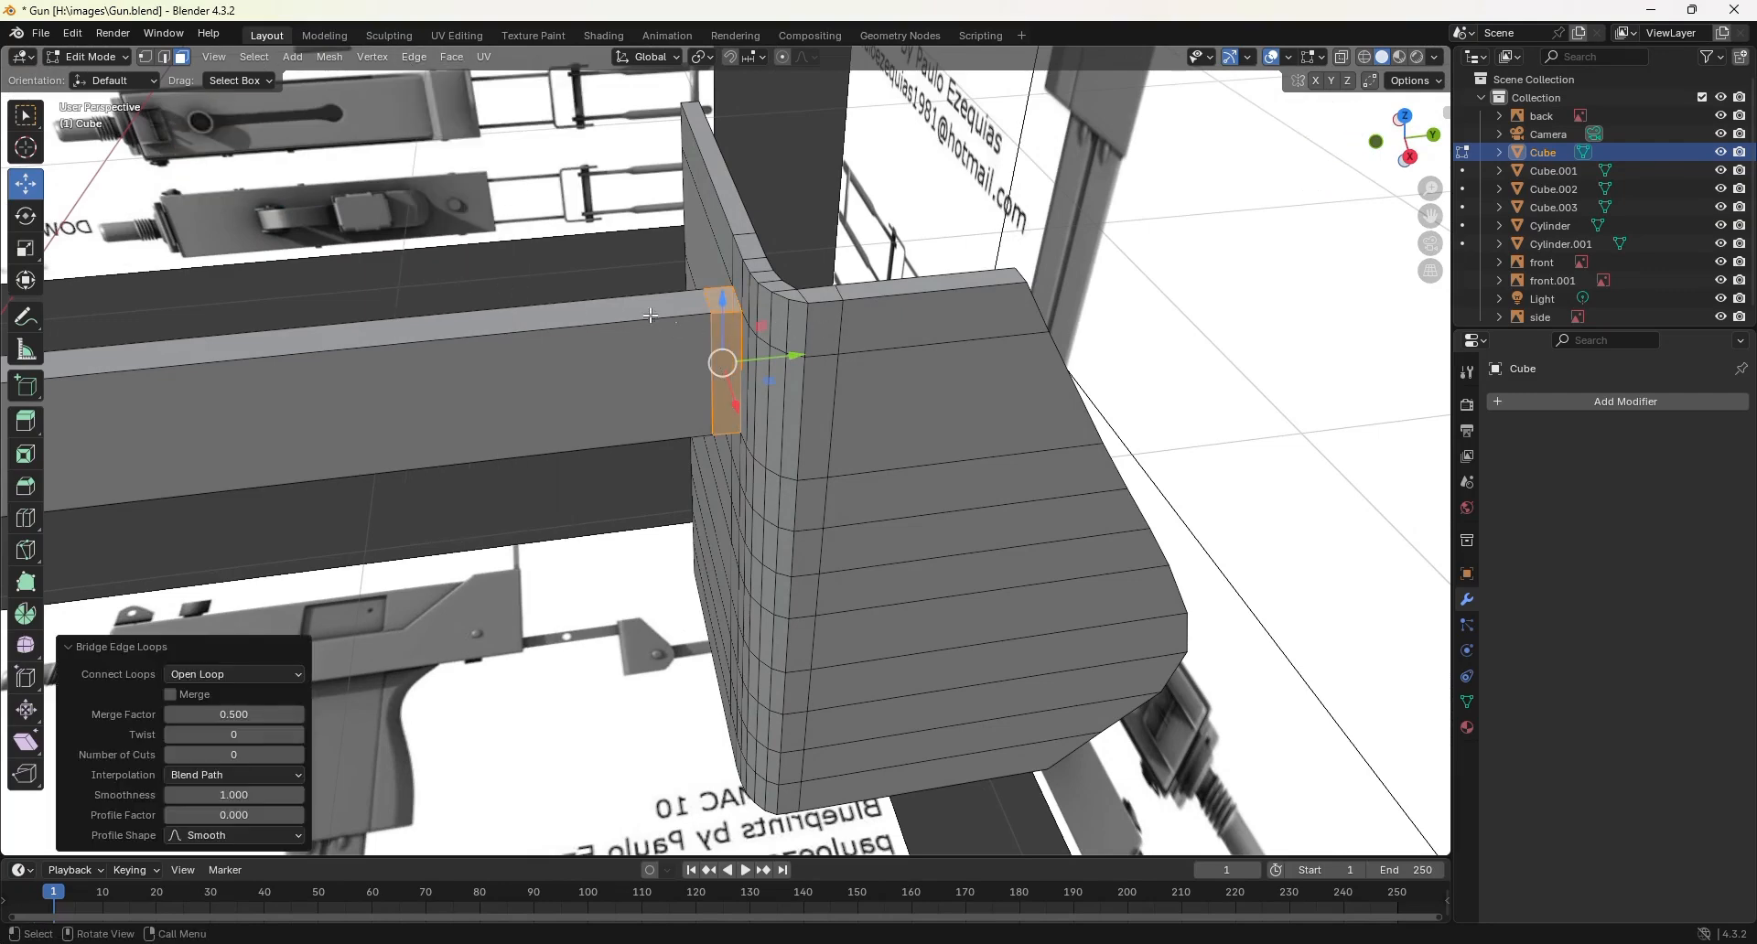
middle_click_drag(730, 316, 720, 322)
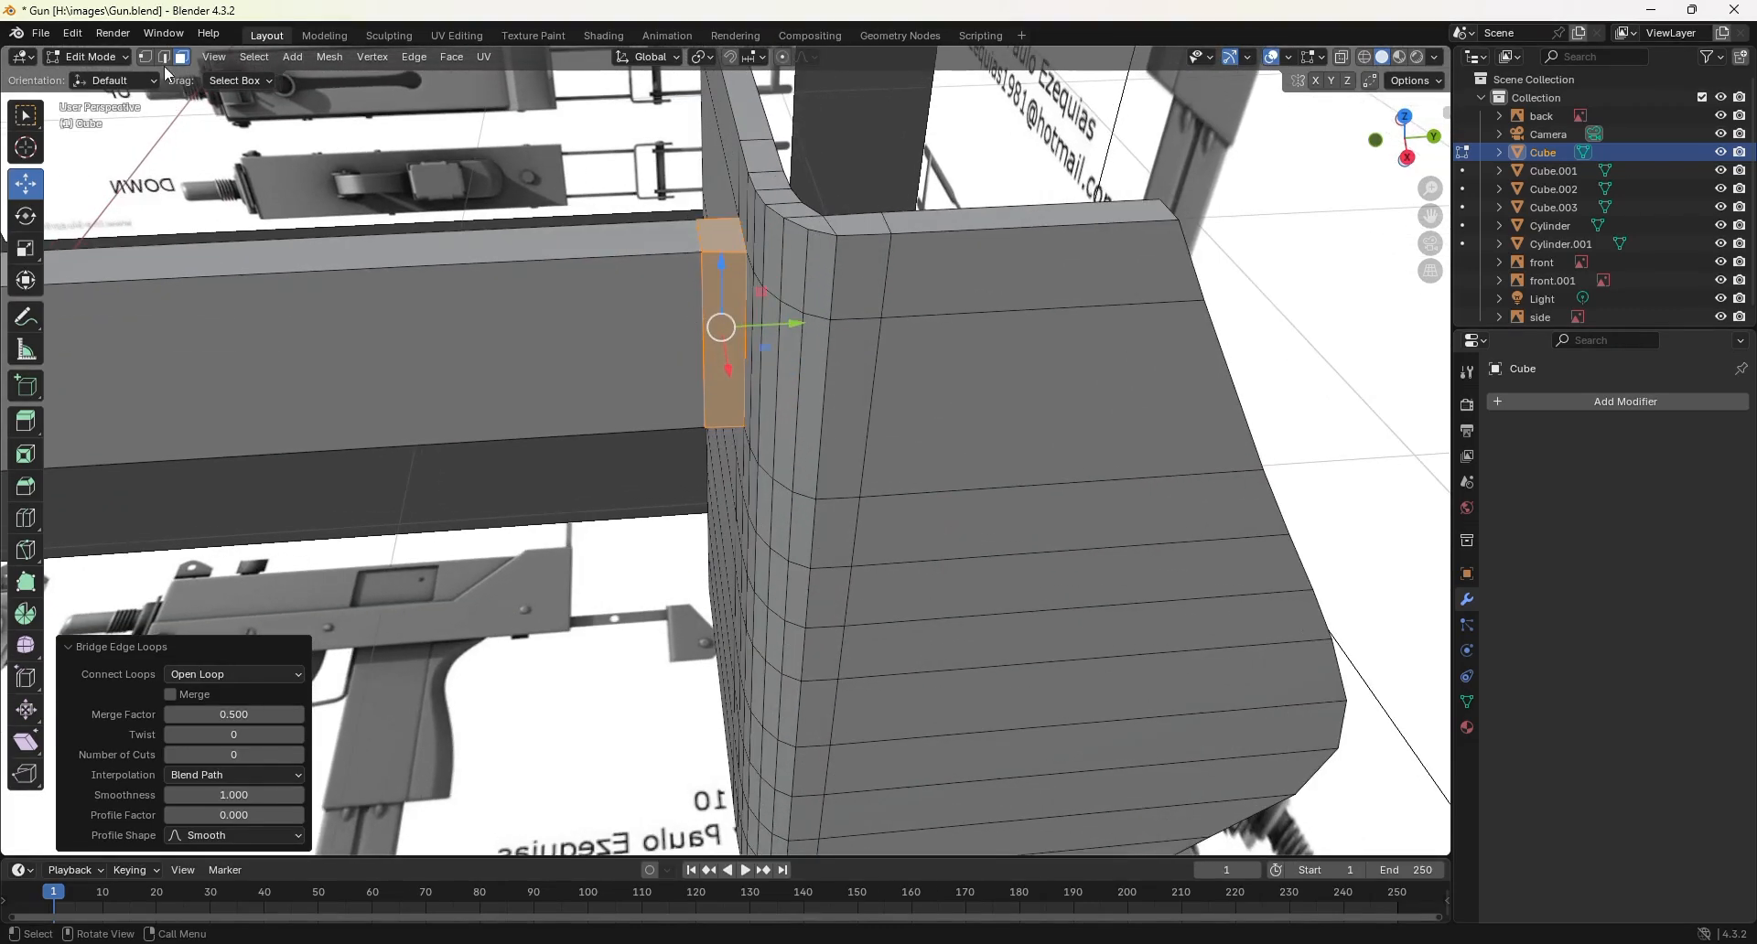
Step: Dissolve the leftover edge loop between the stock rod and the new bridged section
key("2")
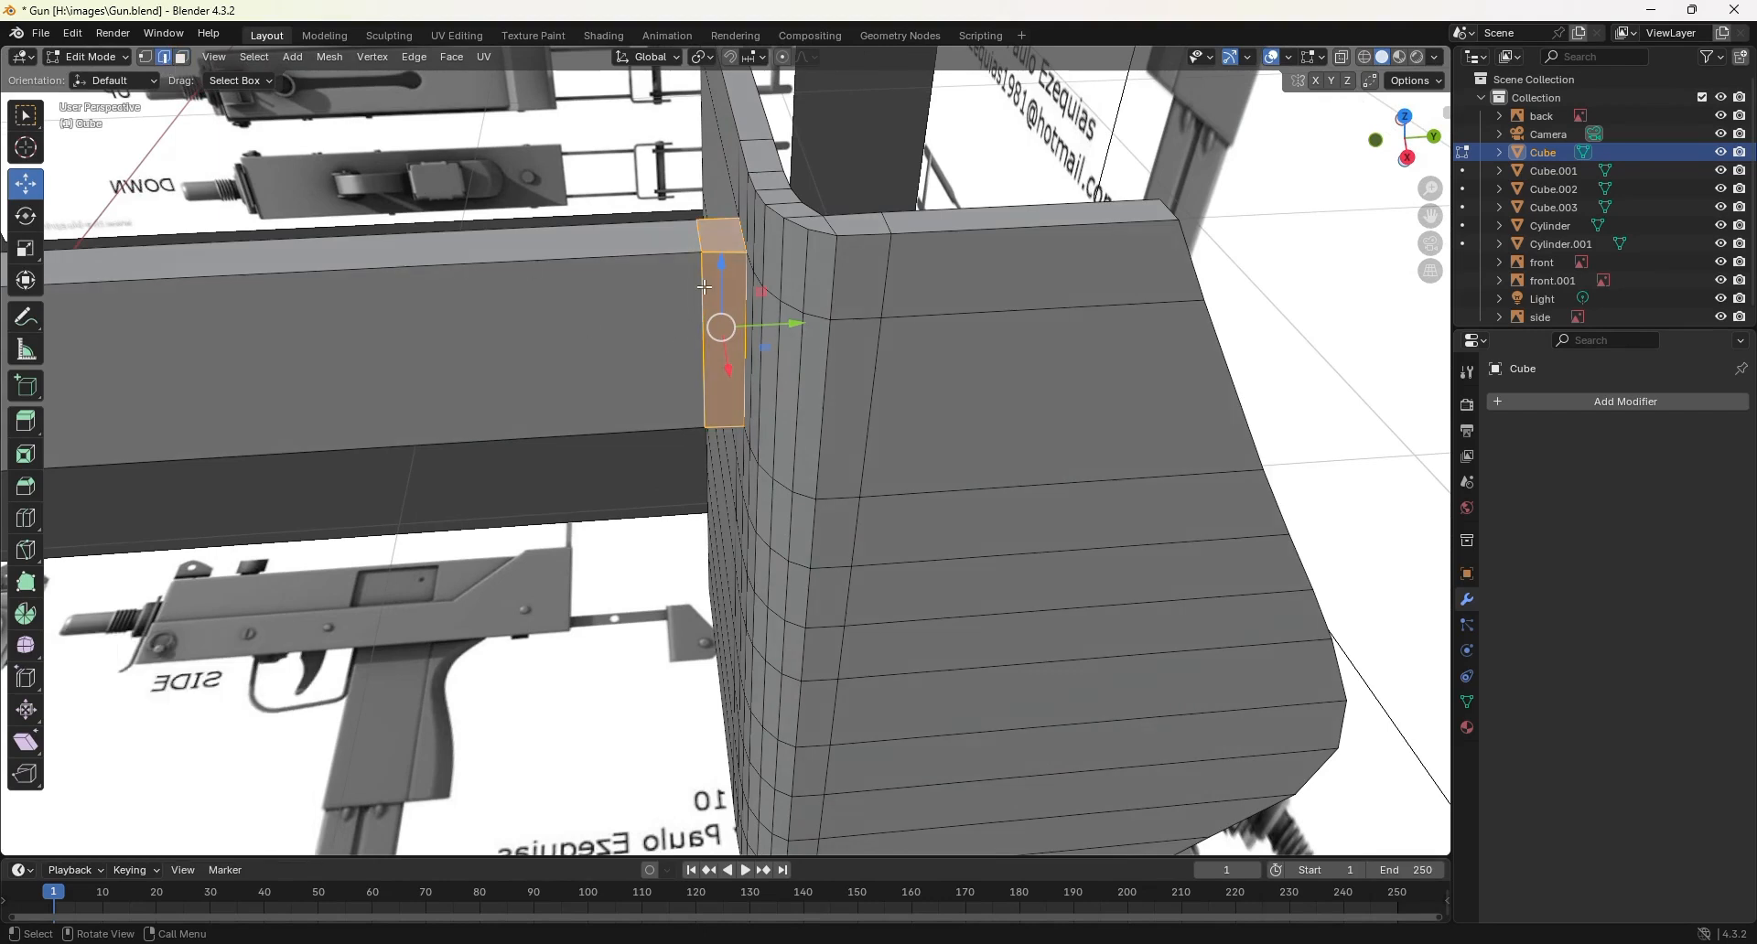
left_click(705, 287)
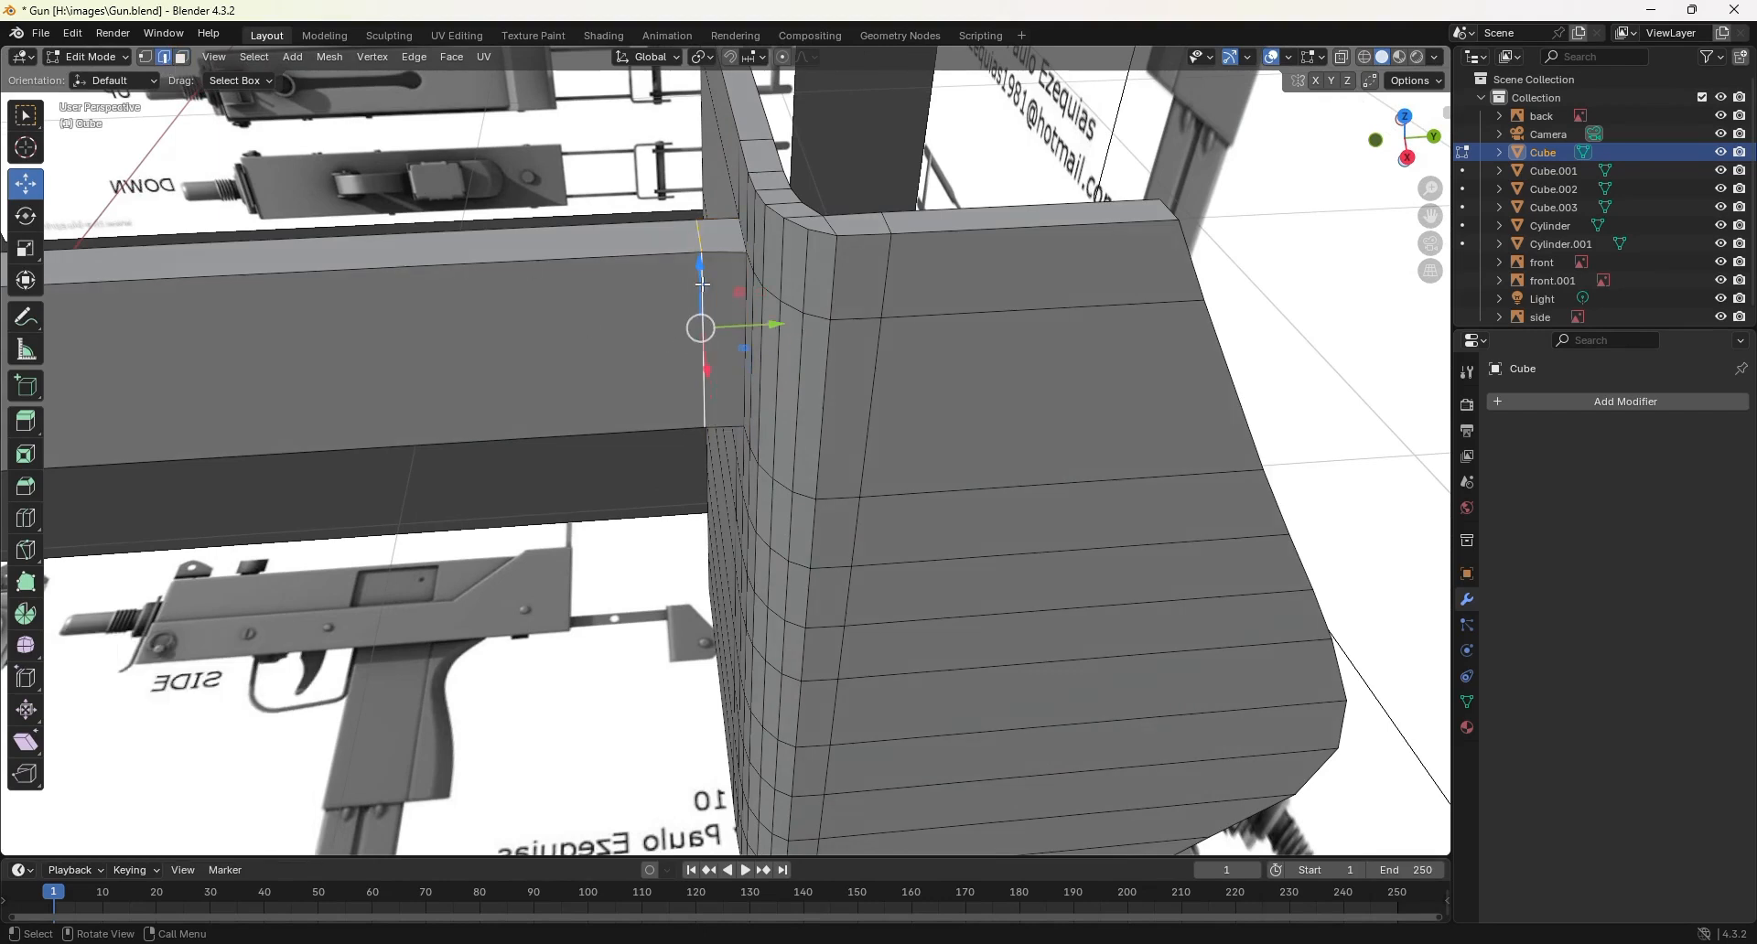
key("ctrl+e")
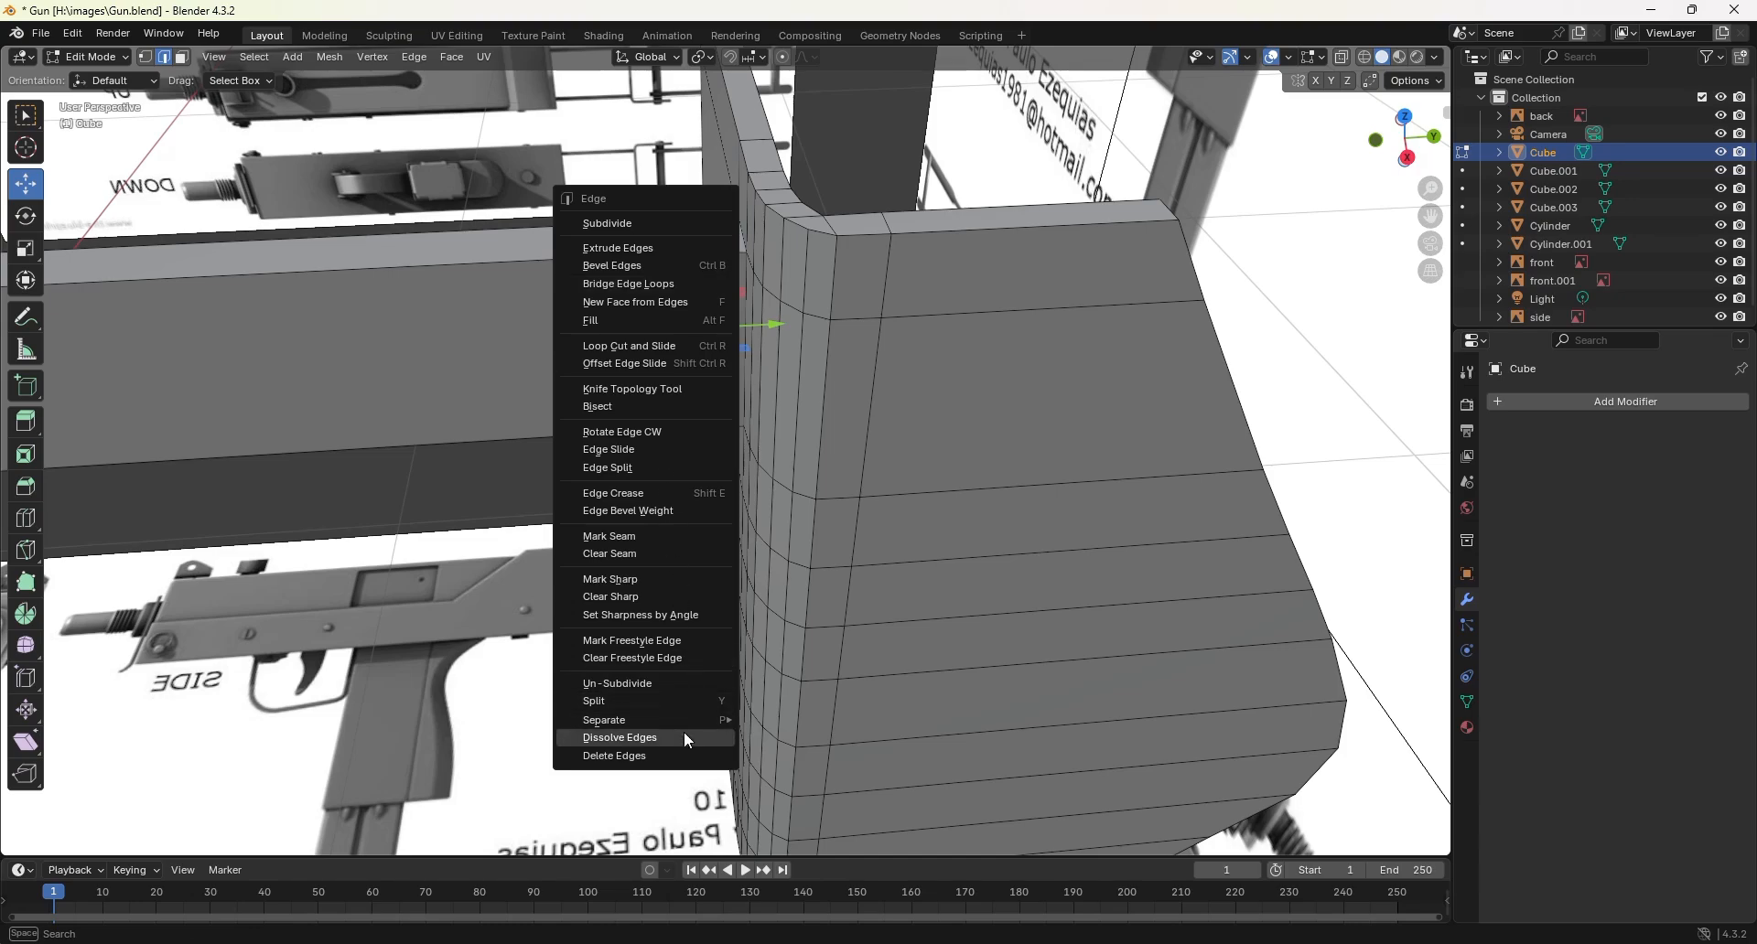
left_click(689, 743)
mouse_move(670, 401)
middle_mouse_down()
mouse_move(884, 364)
mouse_move(937, 333)
mouse_move(675, 370)
middle_mouse_up()
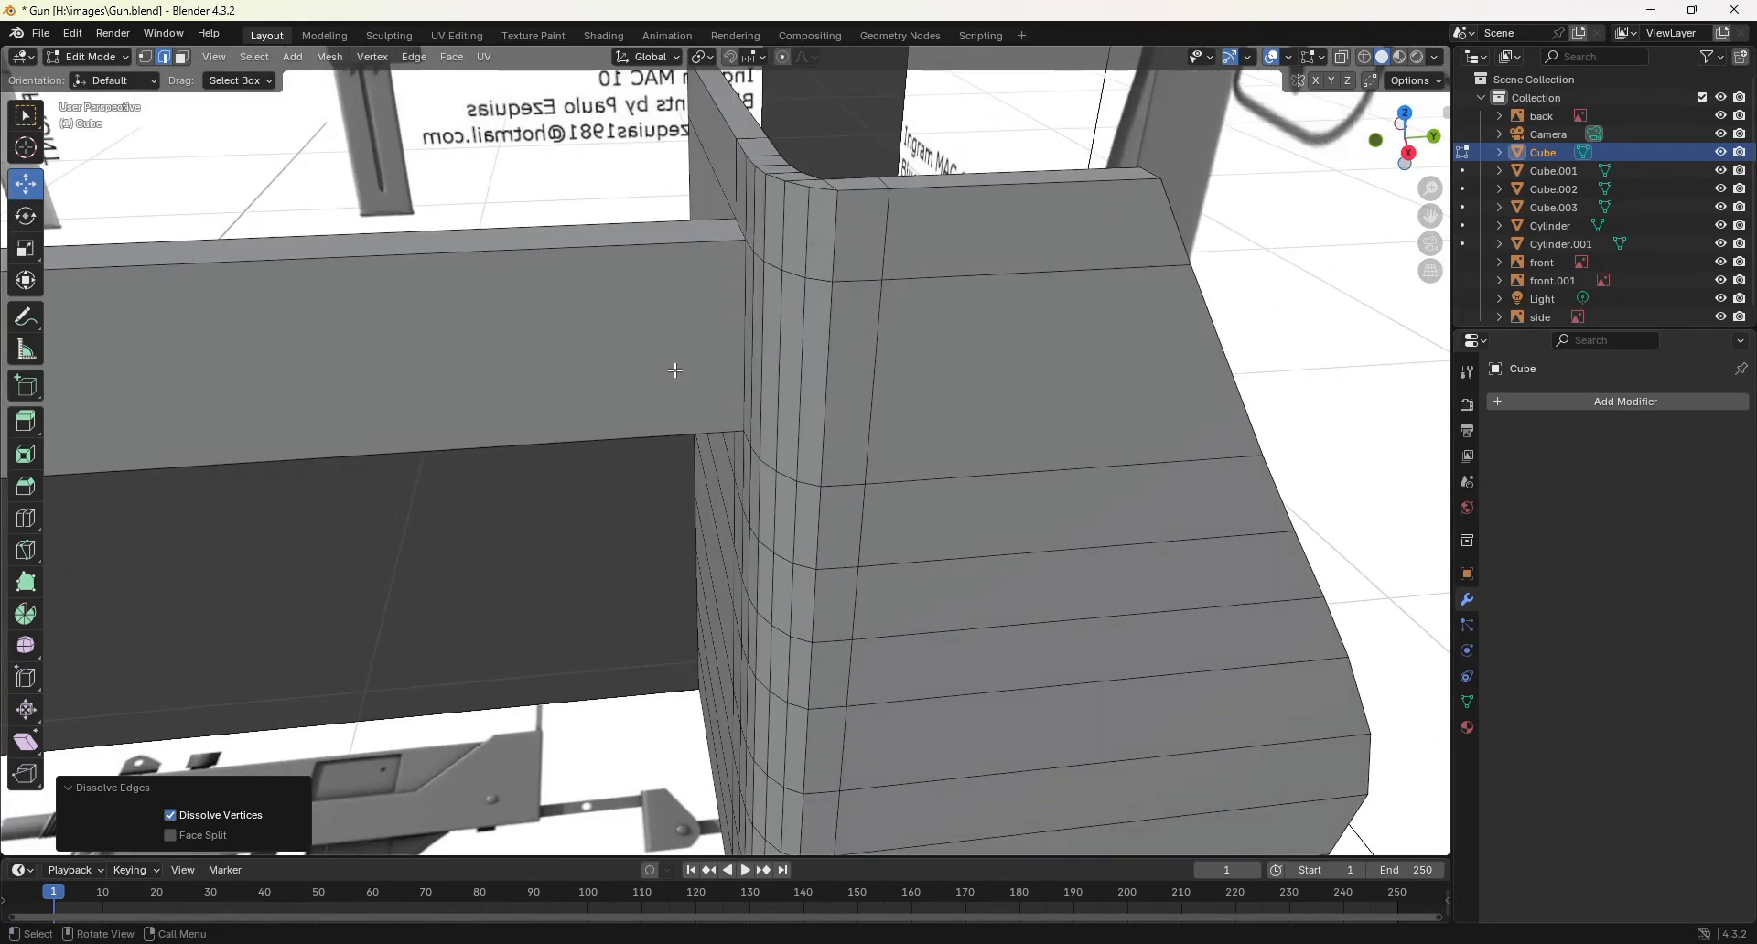
Step: Select all vertices of the cross plate and bend in right-view wireframe and move them -0.013082 m in Y to match the blueprint
key("KP_3")
scroll(1062, 325, "down", 5)
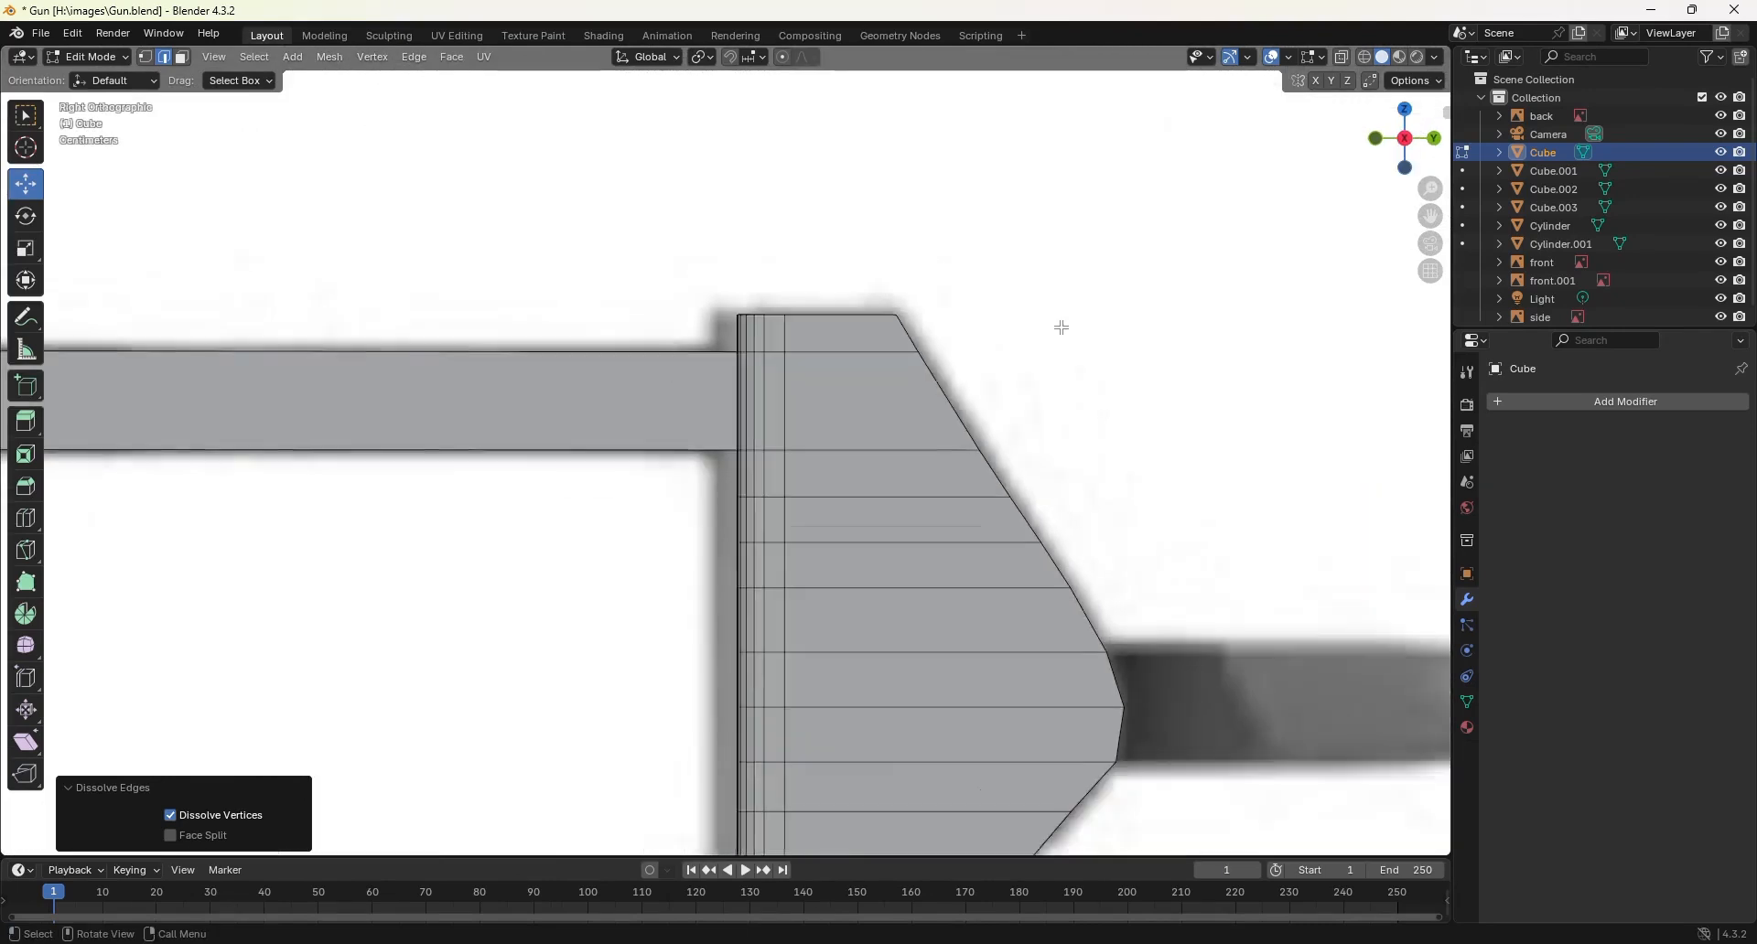
middle_click_drag(1006, 334, 1009, 282, "shift")
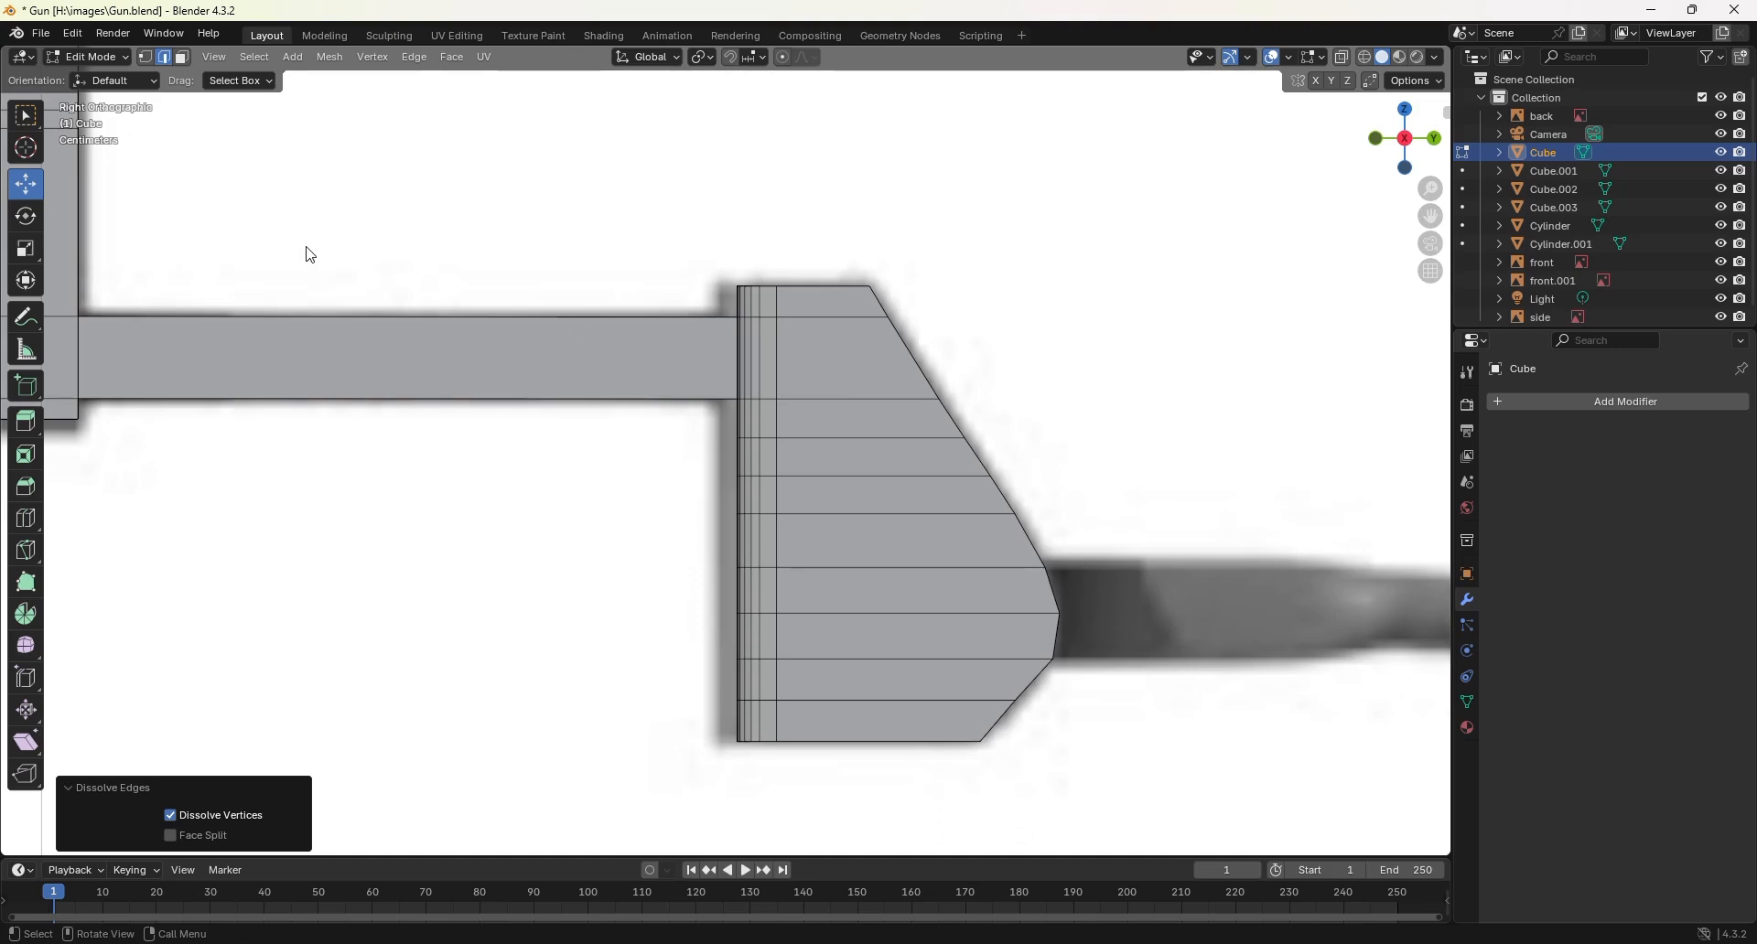
key("z")
key("4")
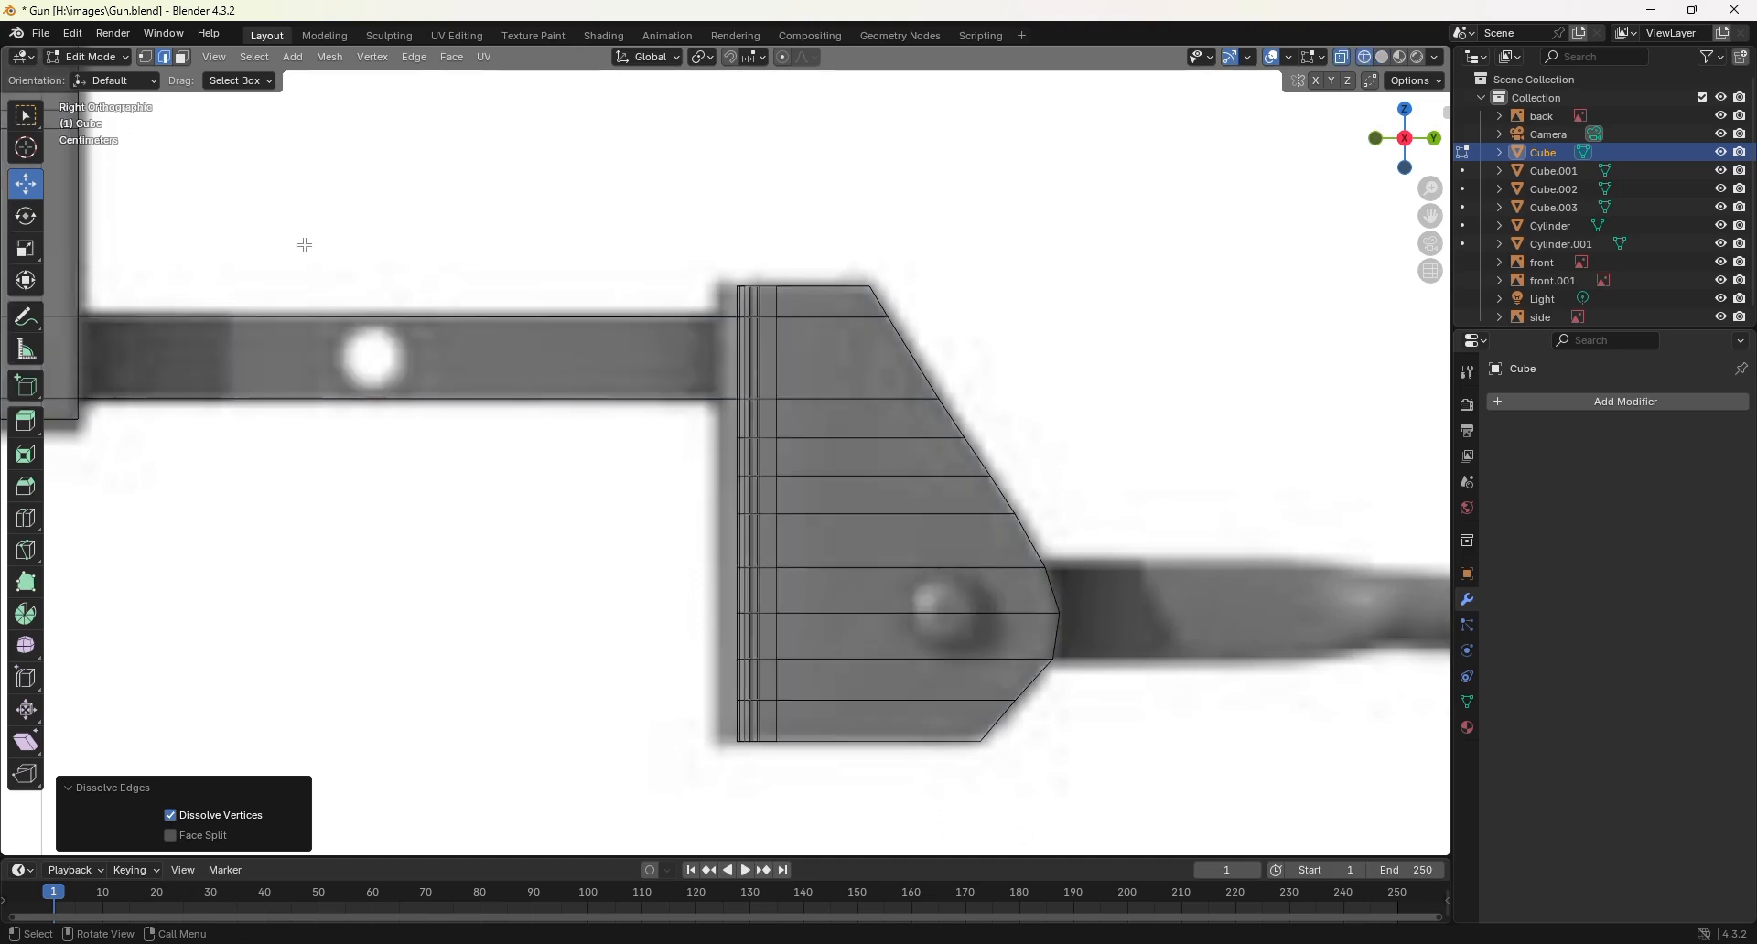
left_click(144, 57)
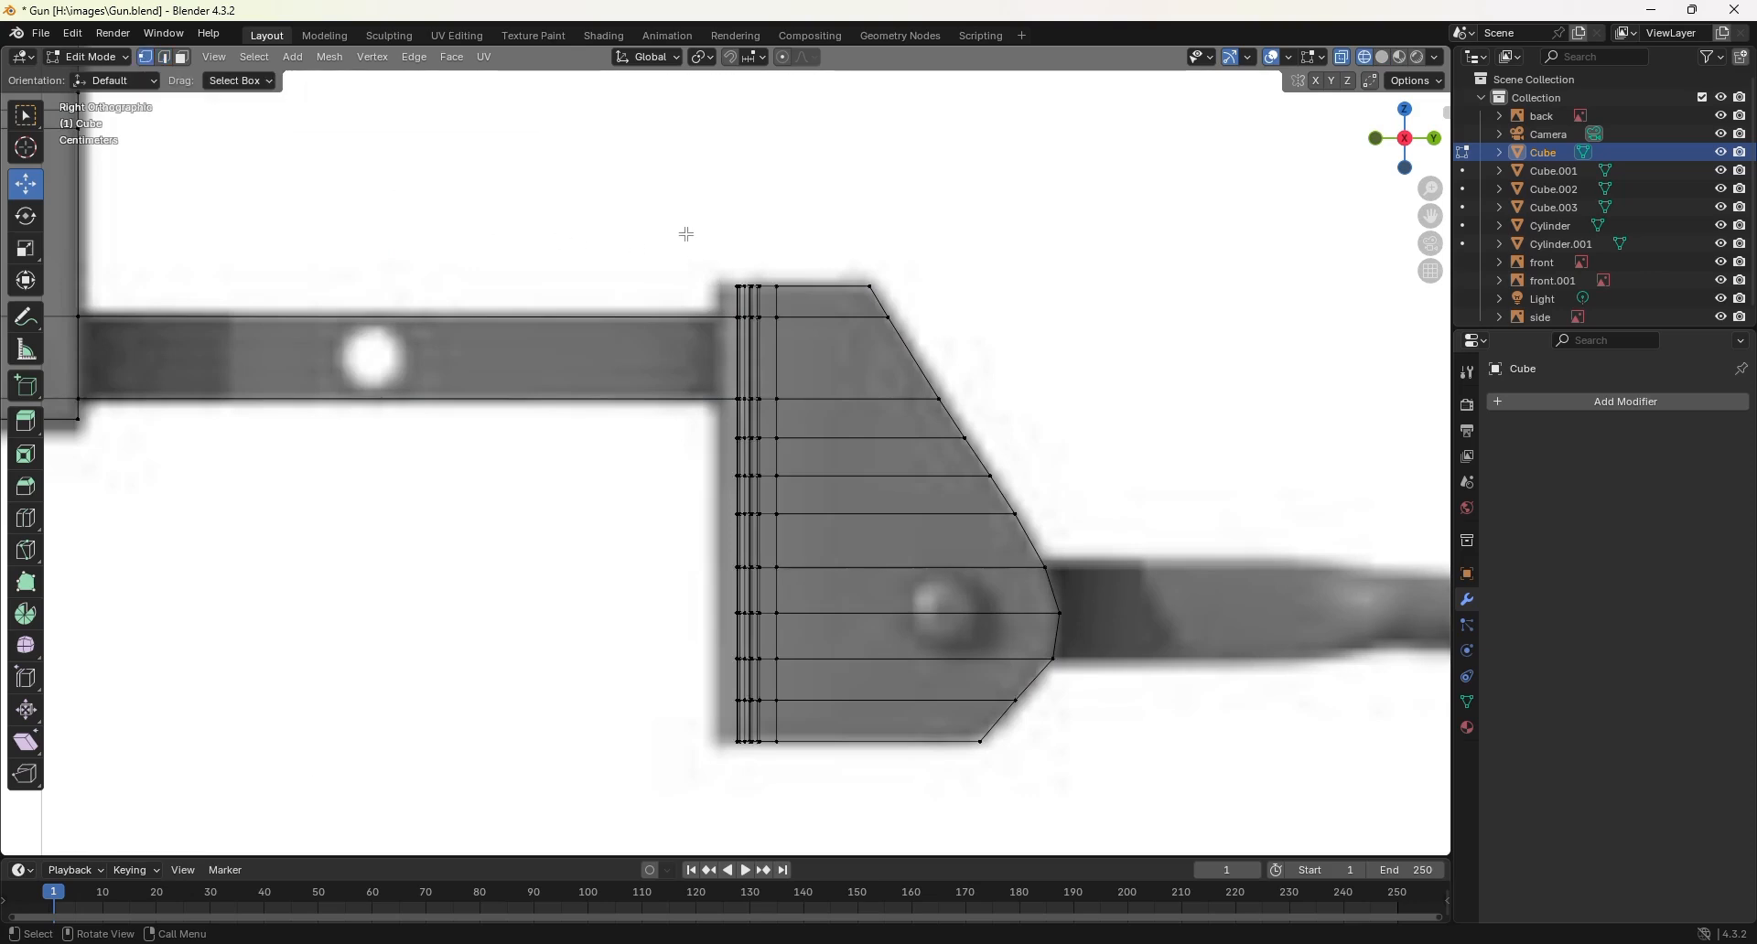
left_click_drag(693, 220, 808, 759)
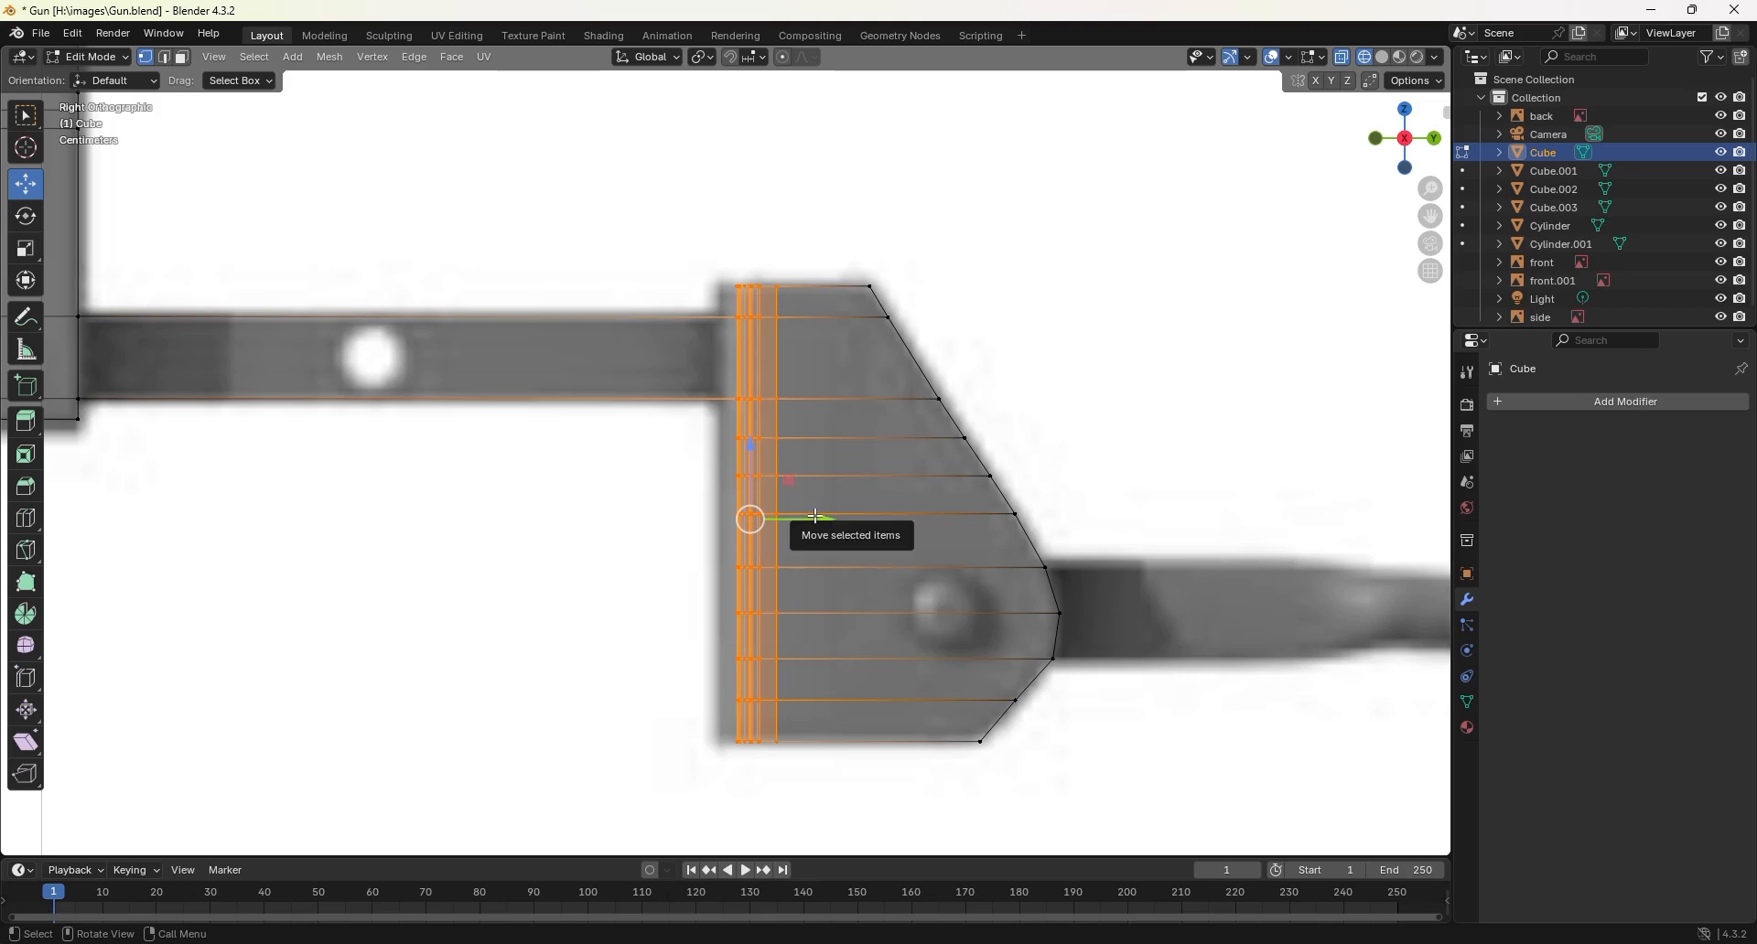
left_click_drag(817, 517, 798, 517)
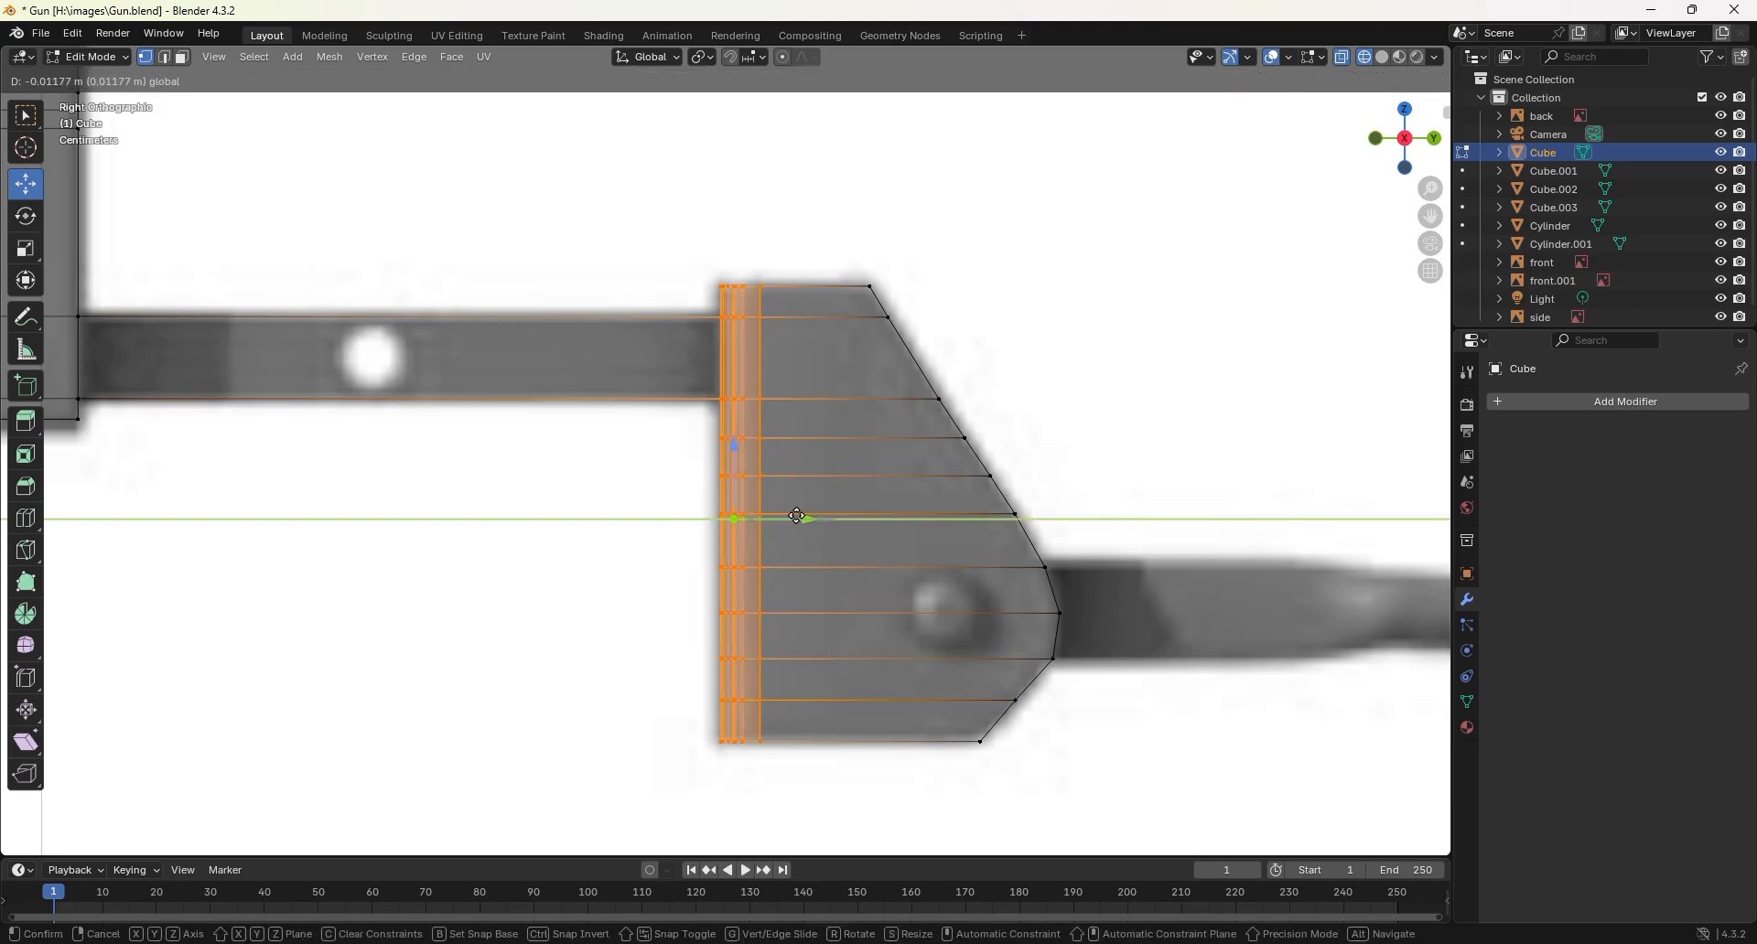
left_click_drag(798, 517, 796, 517)
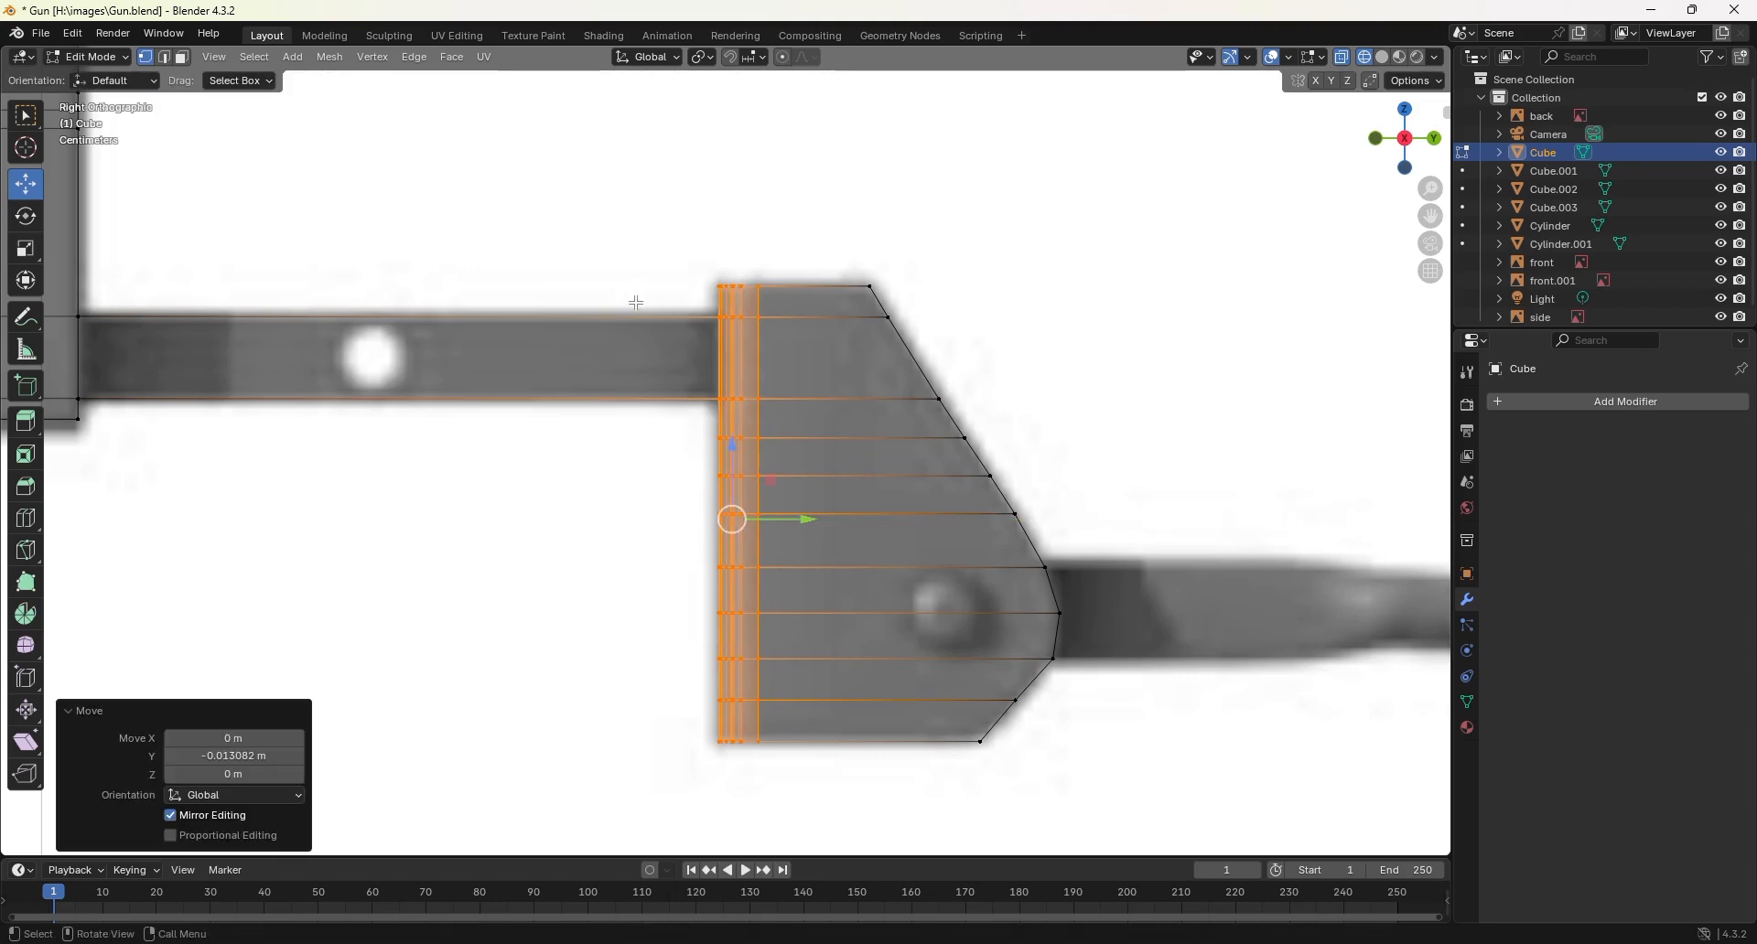
left_click(1018, 355)
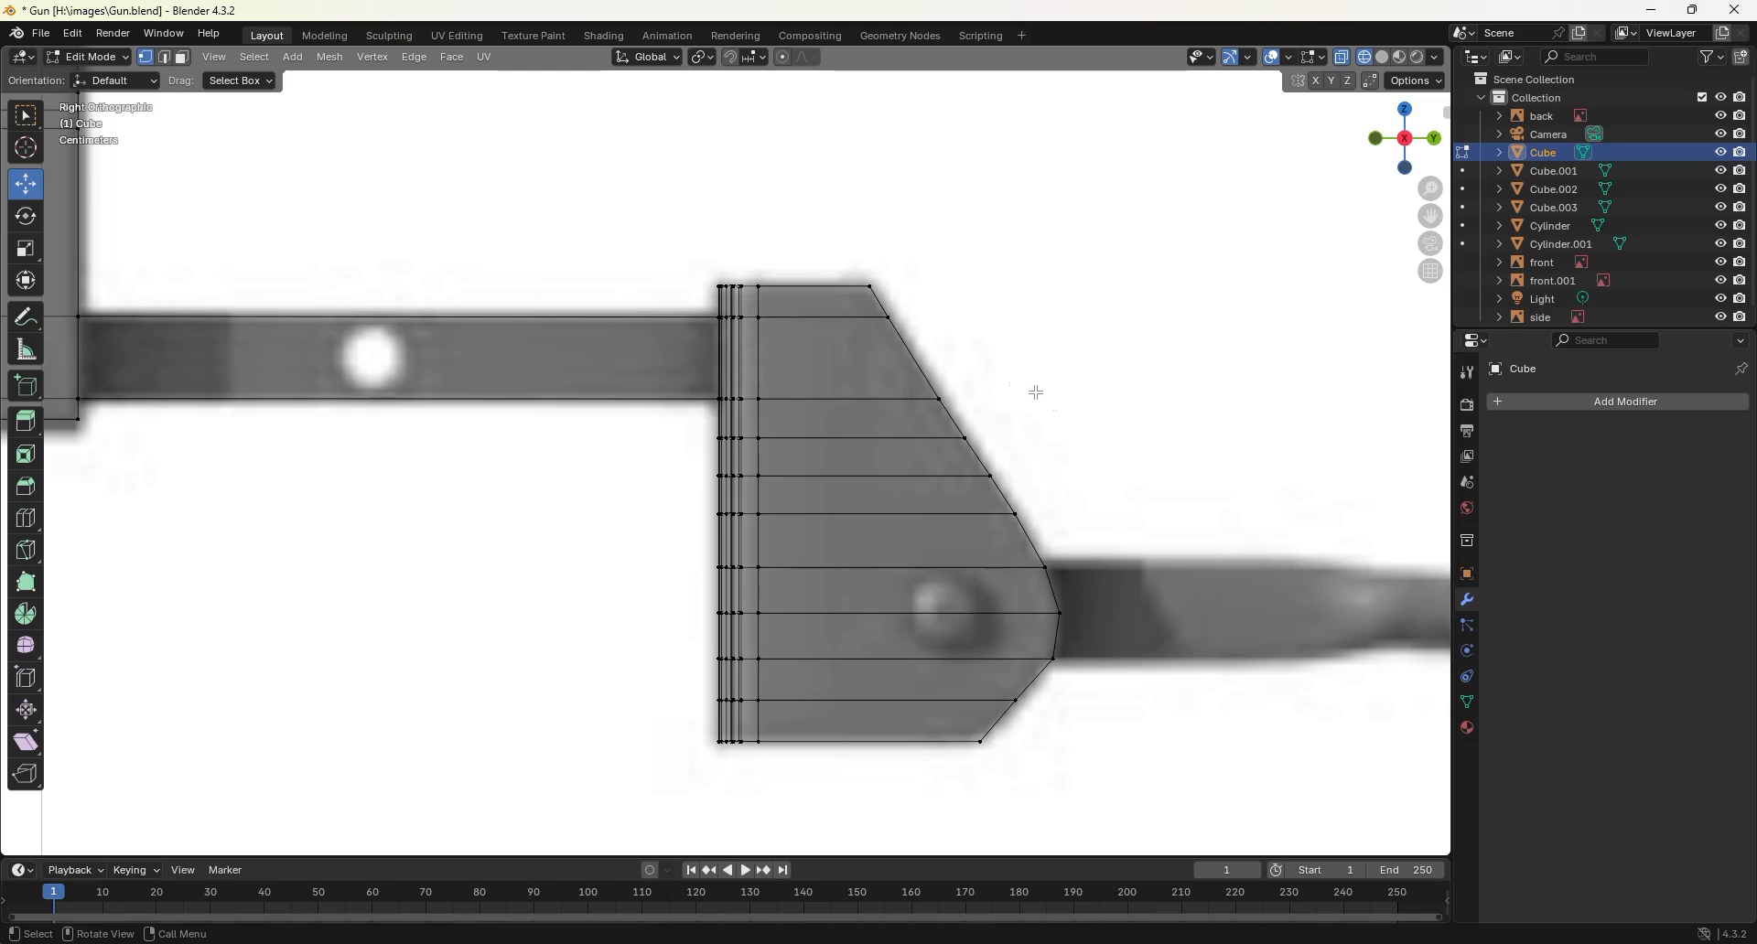
Step: Add a 32-vertex cylinder with 1 m radius and 2 m depth inside the gun mesh, working in solid-shaded top view
mouse_move(1037, 392)
middle_mouse_down()
mouse_move(992, 411)
mouse_move(1098, 479)
mouse_move(1110, 467)
mouse_move(1050, 441)
middle_mouse_up()
key("z")
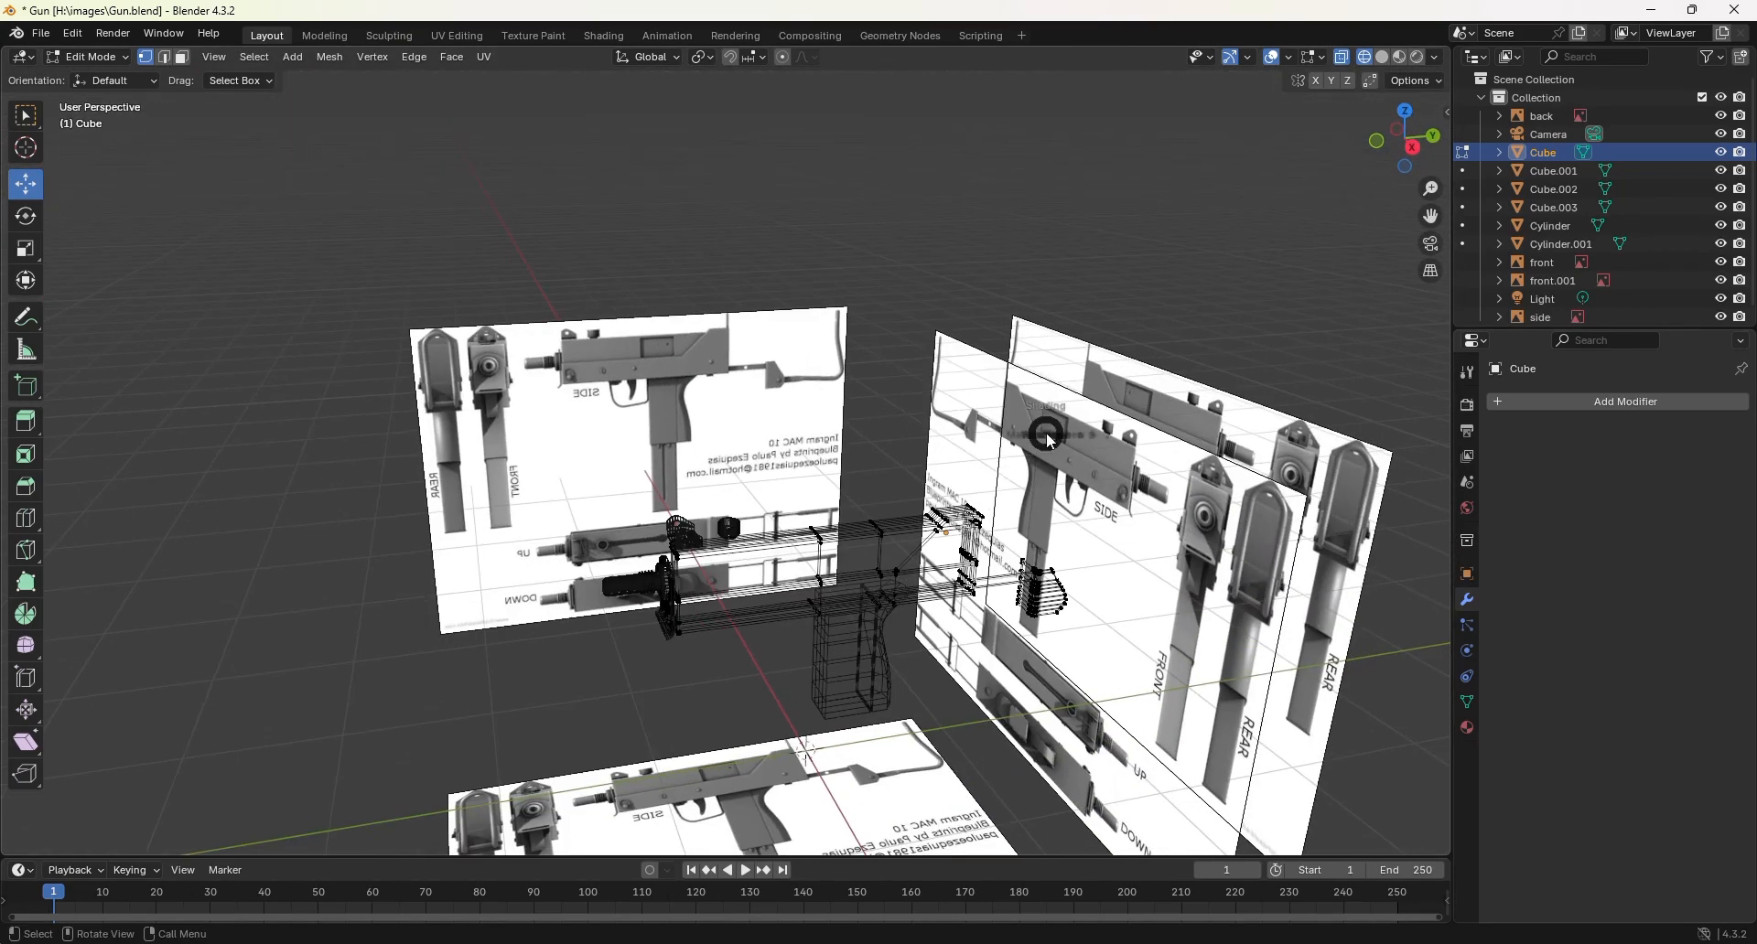
left_click(1160, 432)
scroll(924, 547, "up", 5)
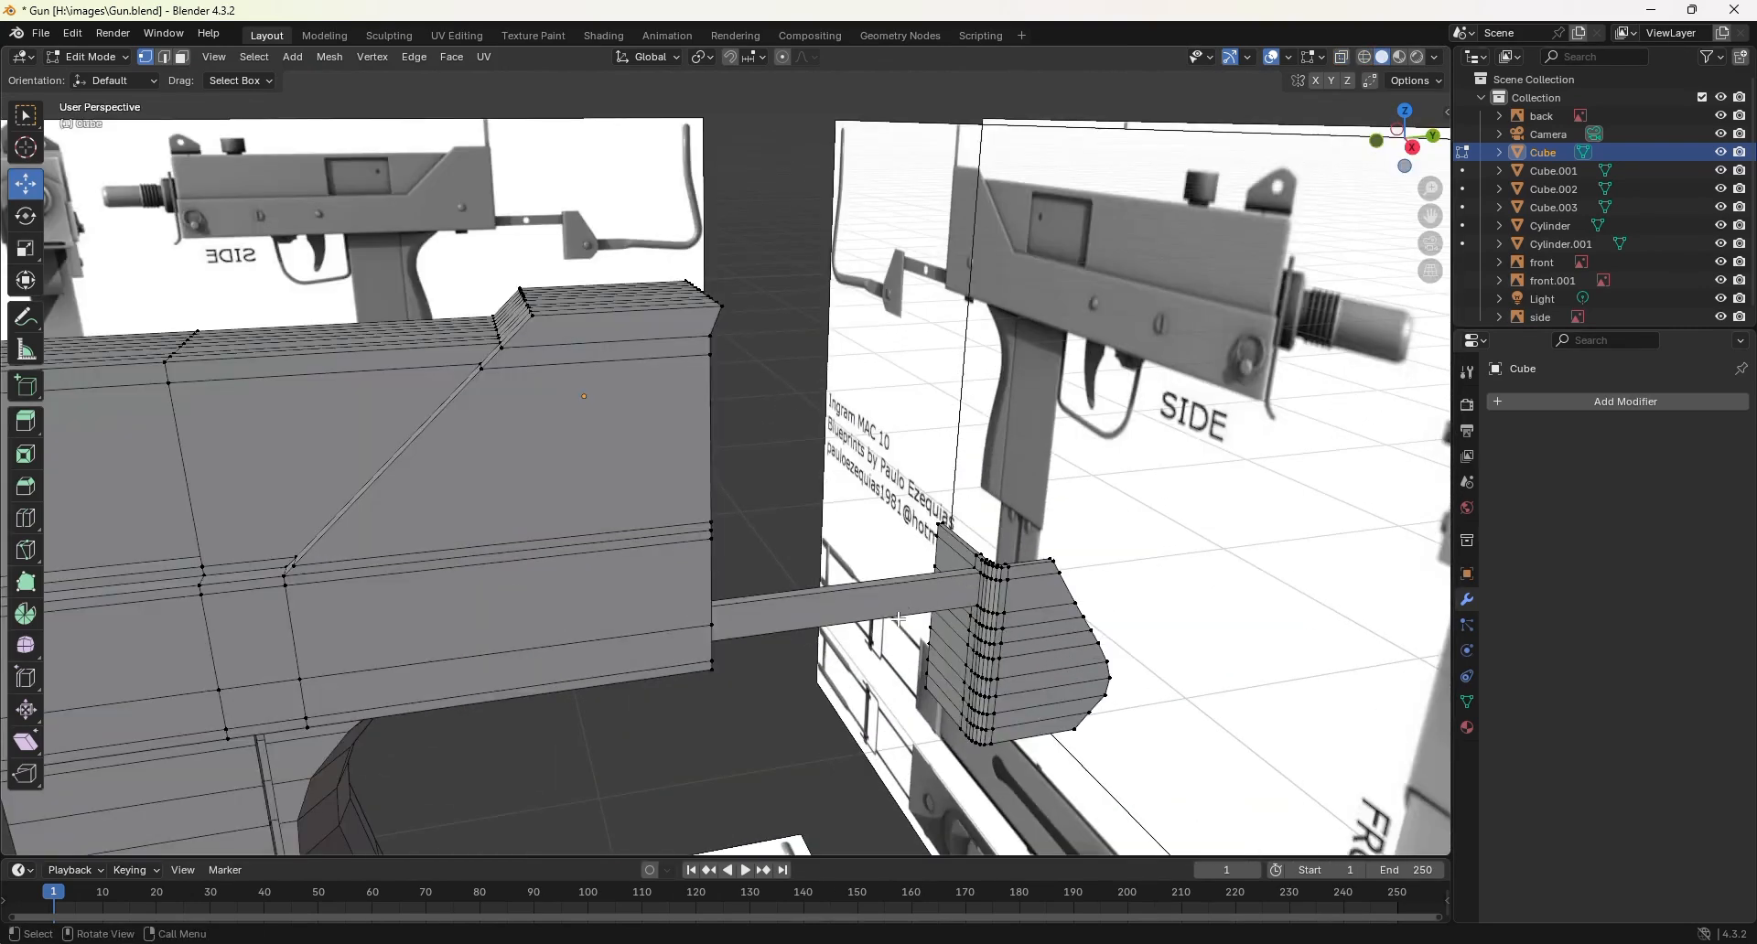
key("KP_5")
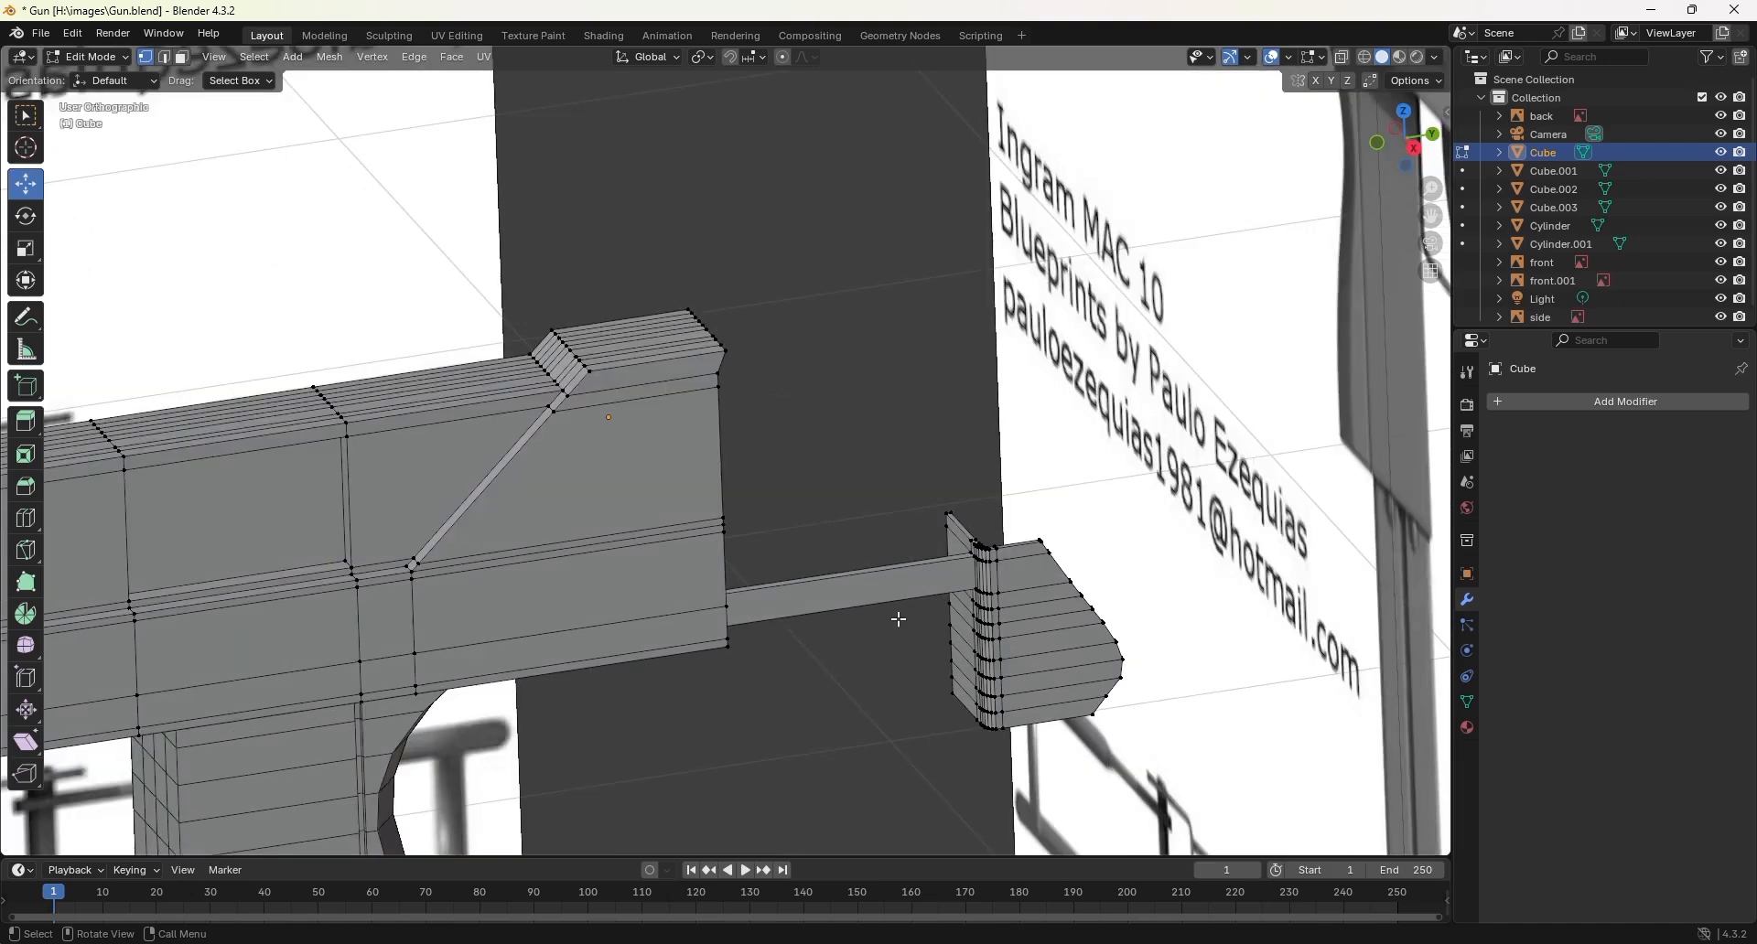
key("KP_7")
middle_click_drag(865, 148, 854, 451, "shift")
scroll(847, 389, "up", 2)
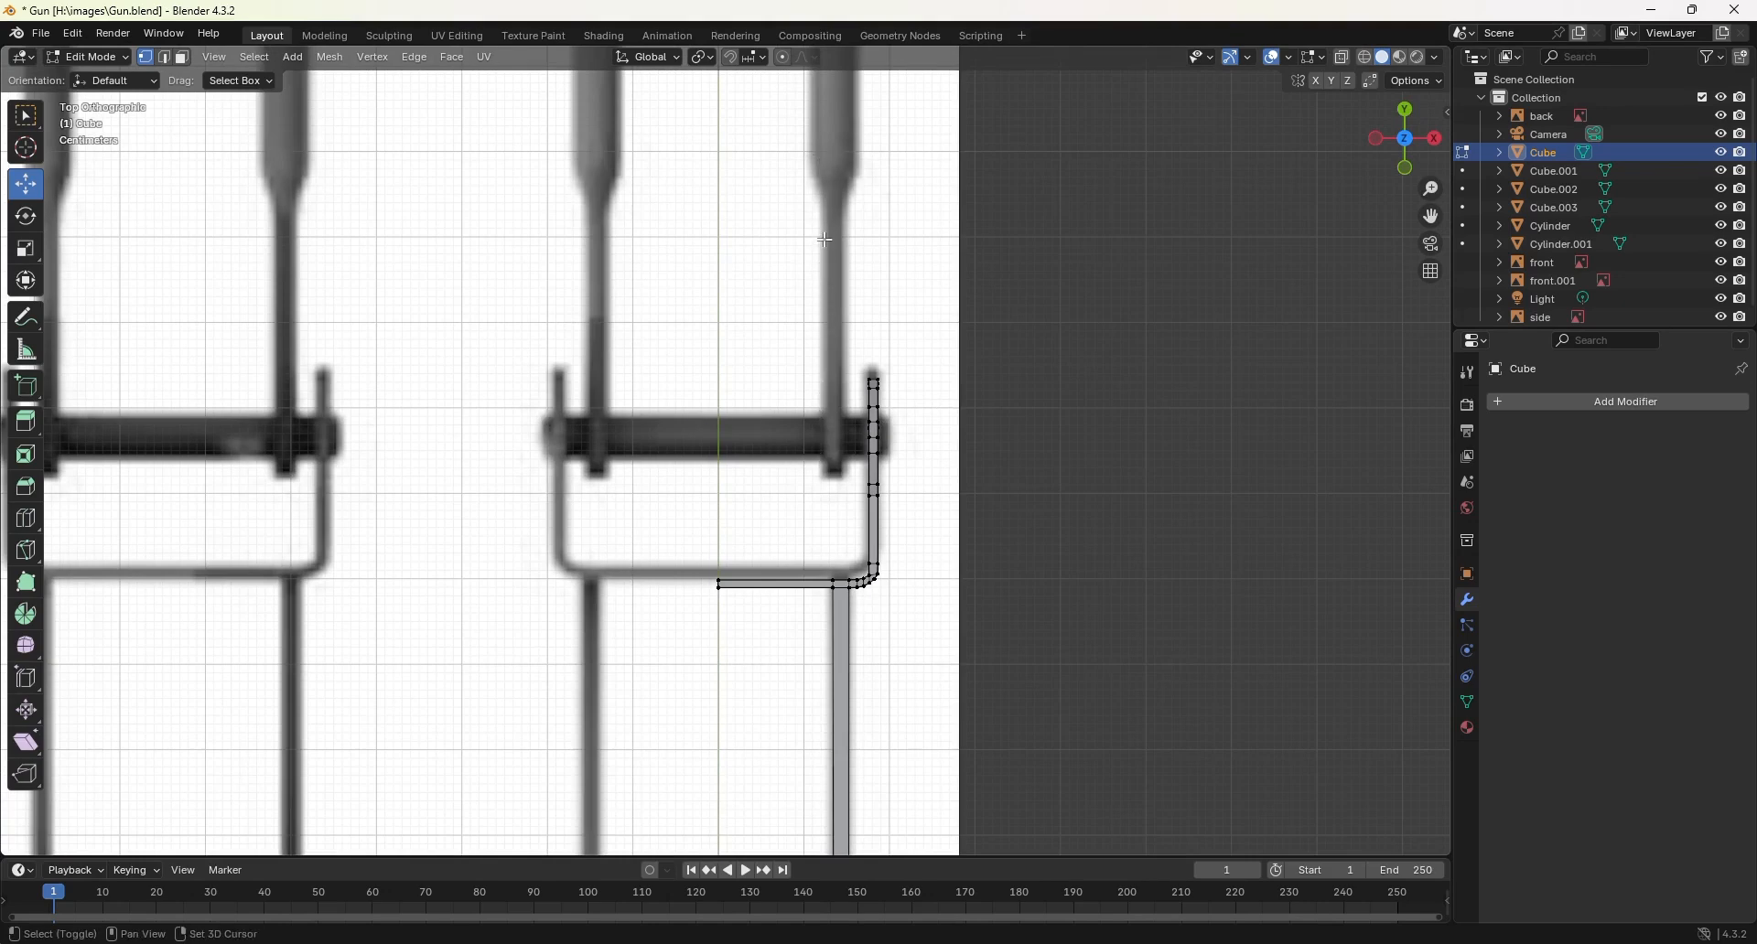
middle_click_drag(831, 299, 767, 476, "shift")
scroll(809, 390, "up", 1)
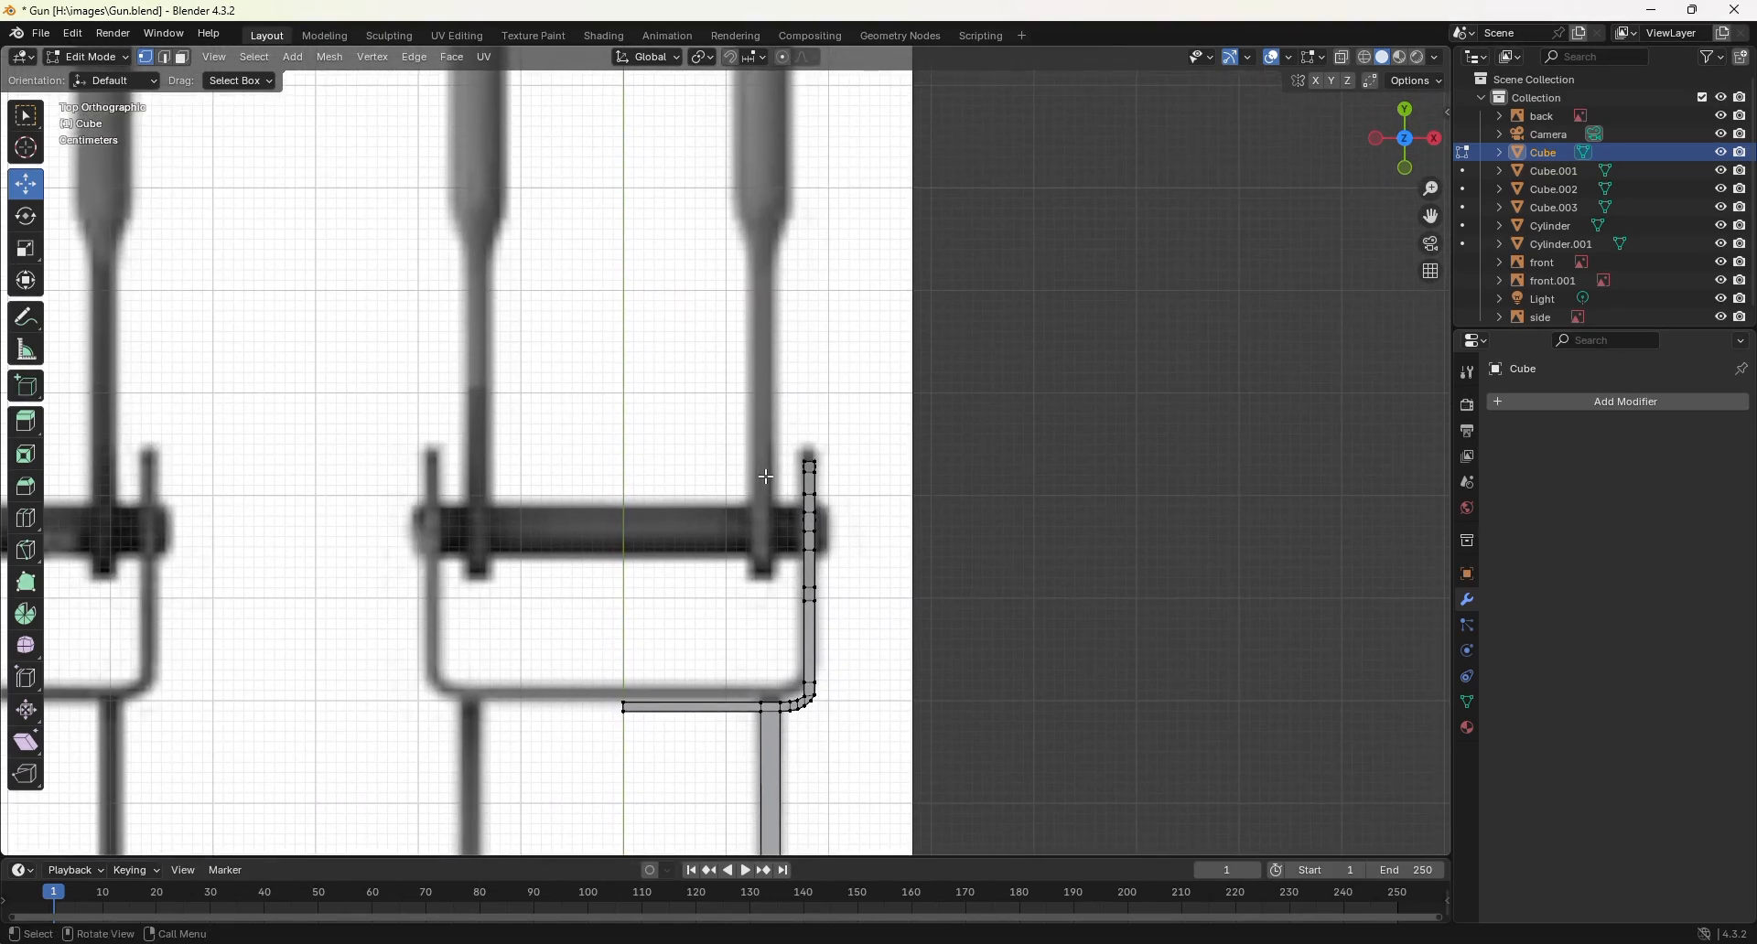
key("shift+a")
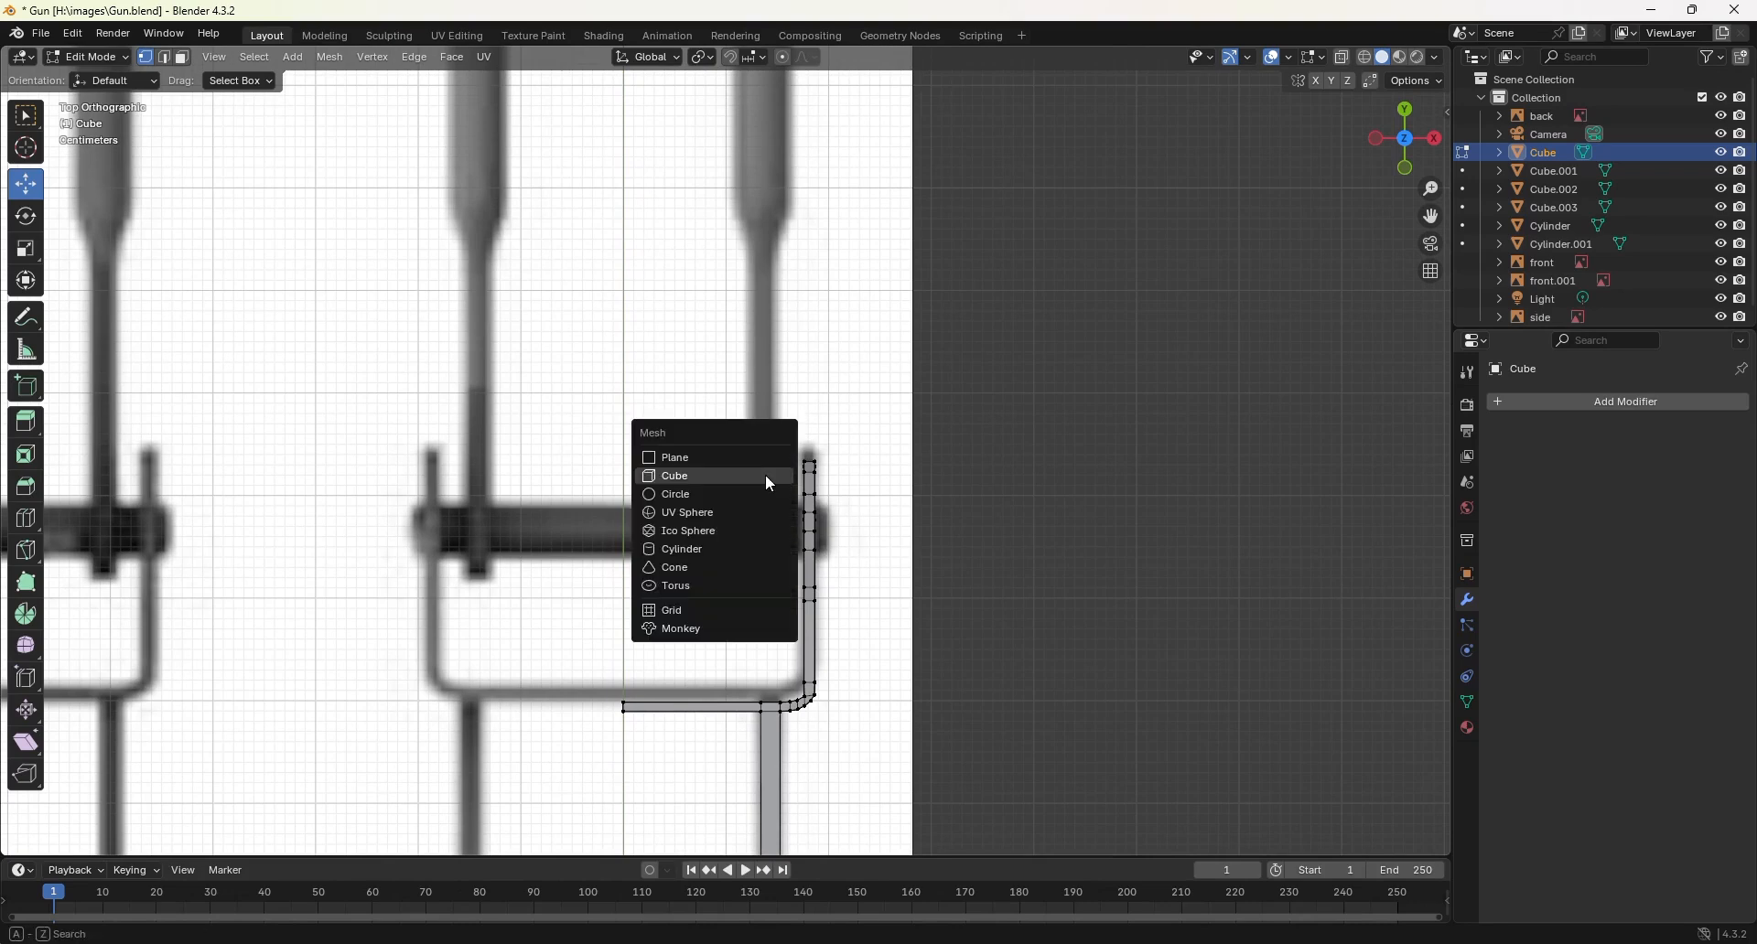
left_click(760, 547)
Step: Move the new cylinder 4.6678 m along Y, clear of the gun body
scroll(659, 476, "down", 1)
scroll(659, 477, "down", 6)
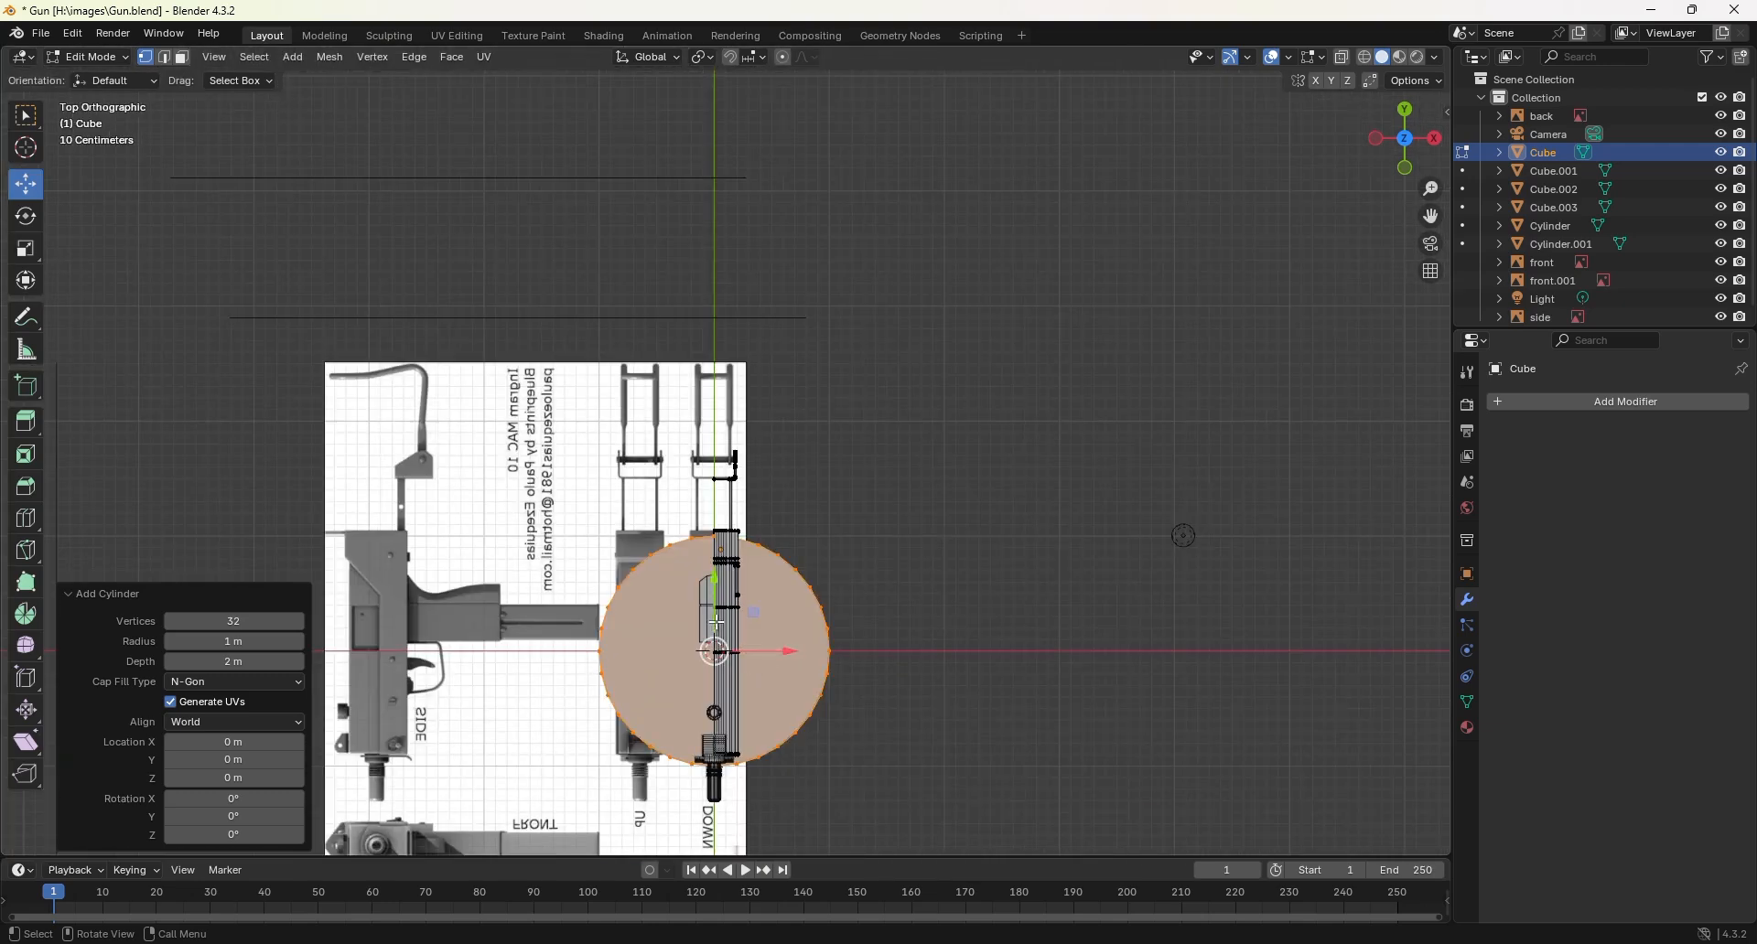
key("g")
left_click(764, 230)
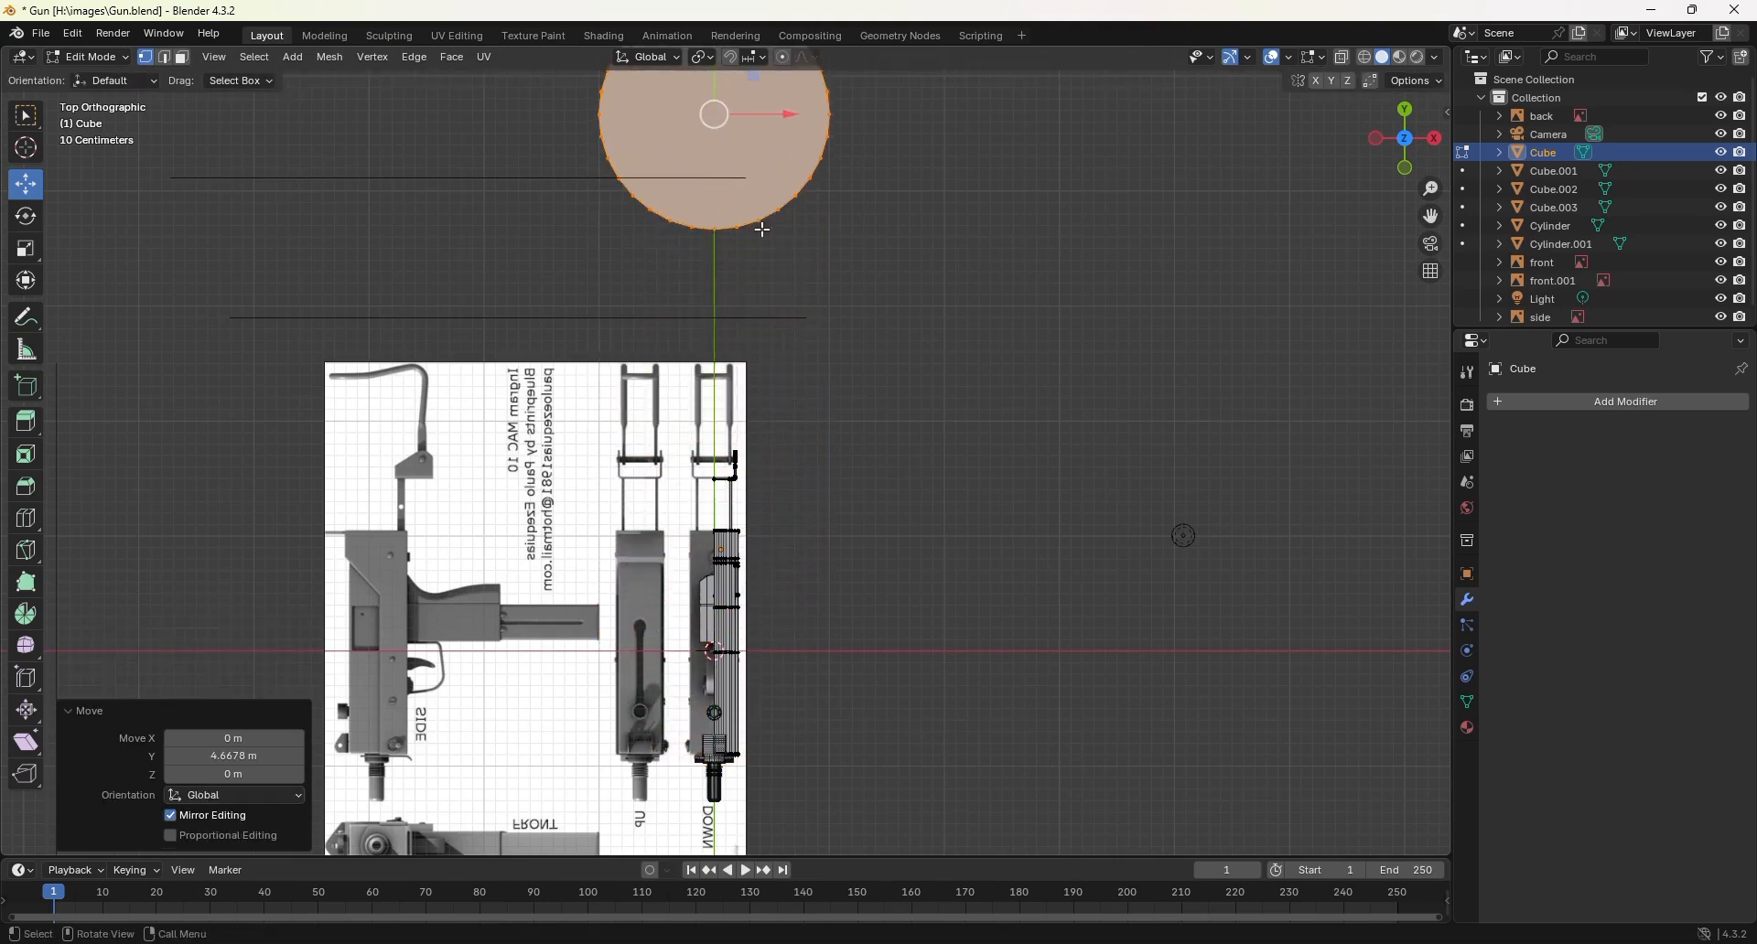
Step: Rotate the cylinder by -90° about the global Y axis so it lies crosswise to the gun
middle_click_drag(840, 290, 842, 608, "shift")
key("r")
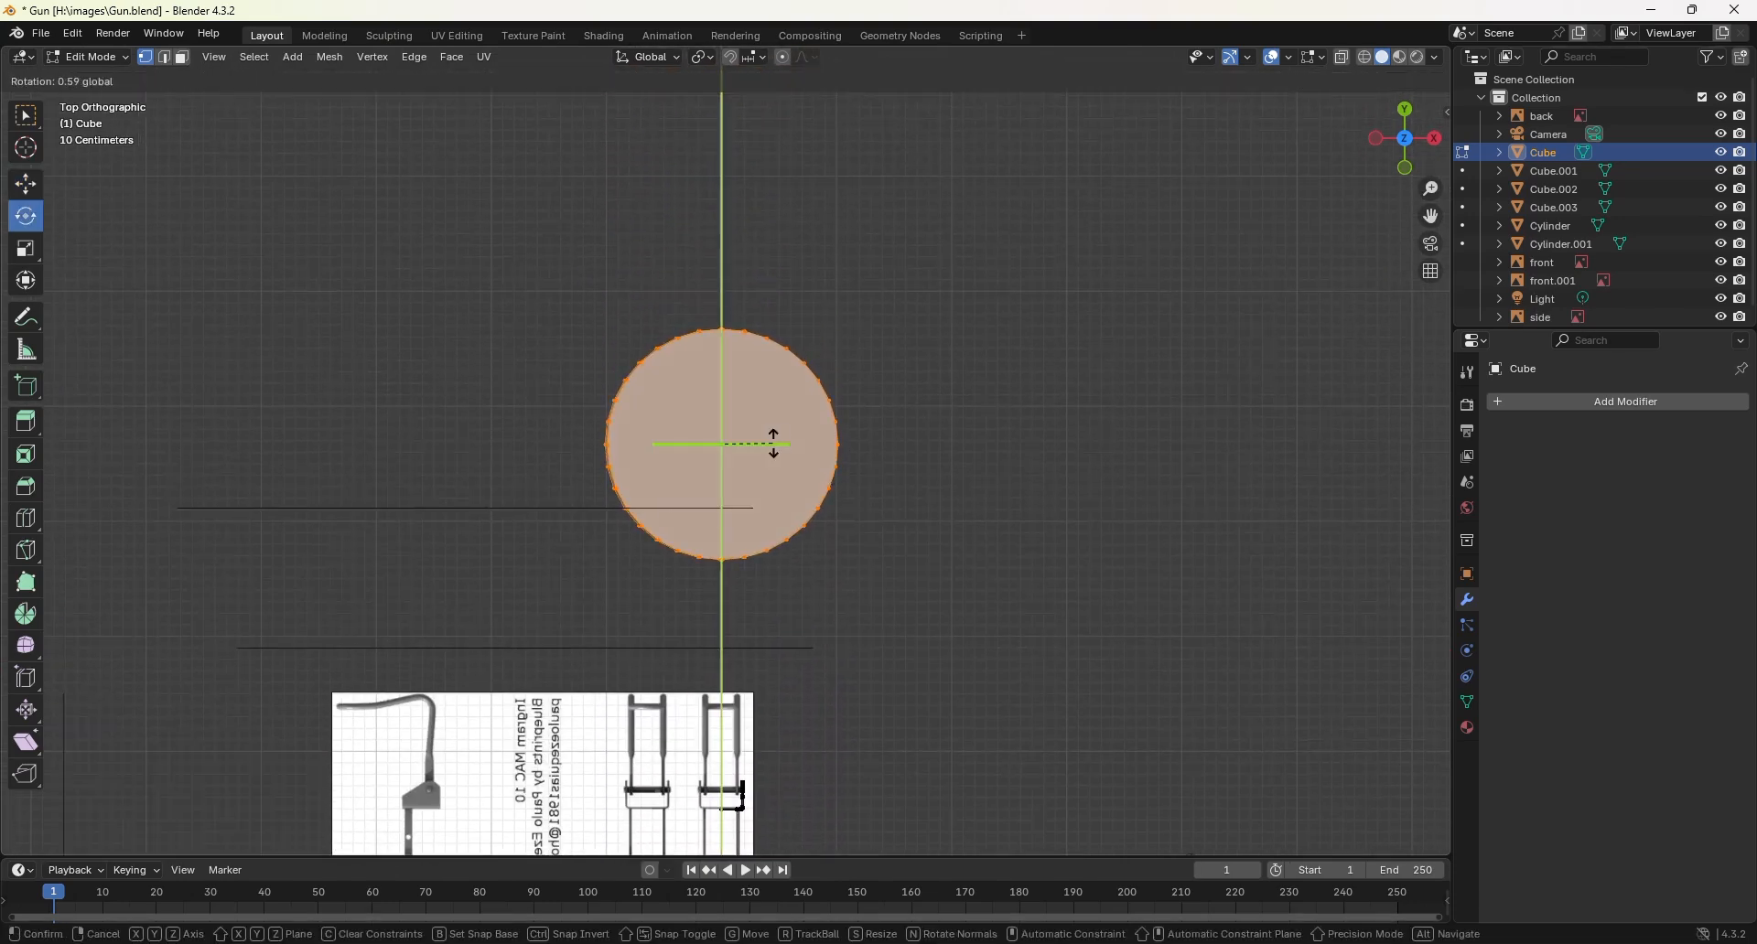
key("y")
left_click(960, 431)
left_click(255, 756)
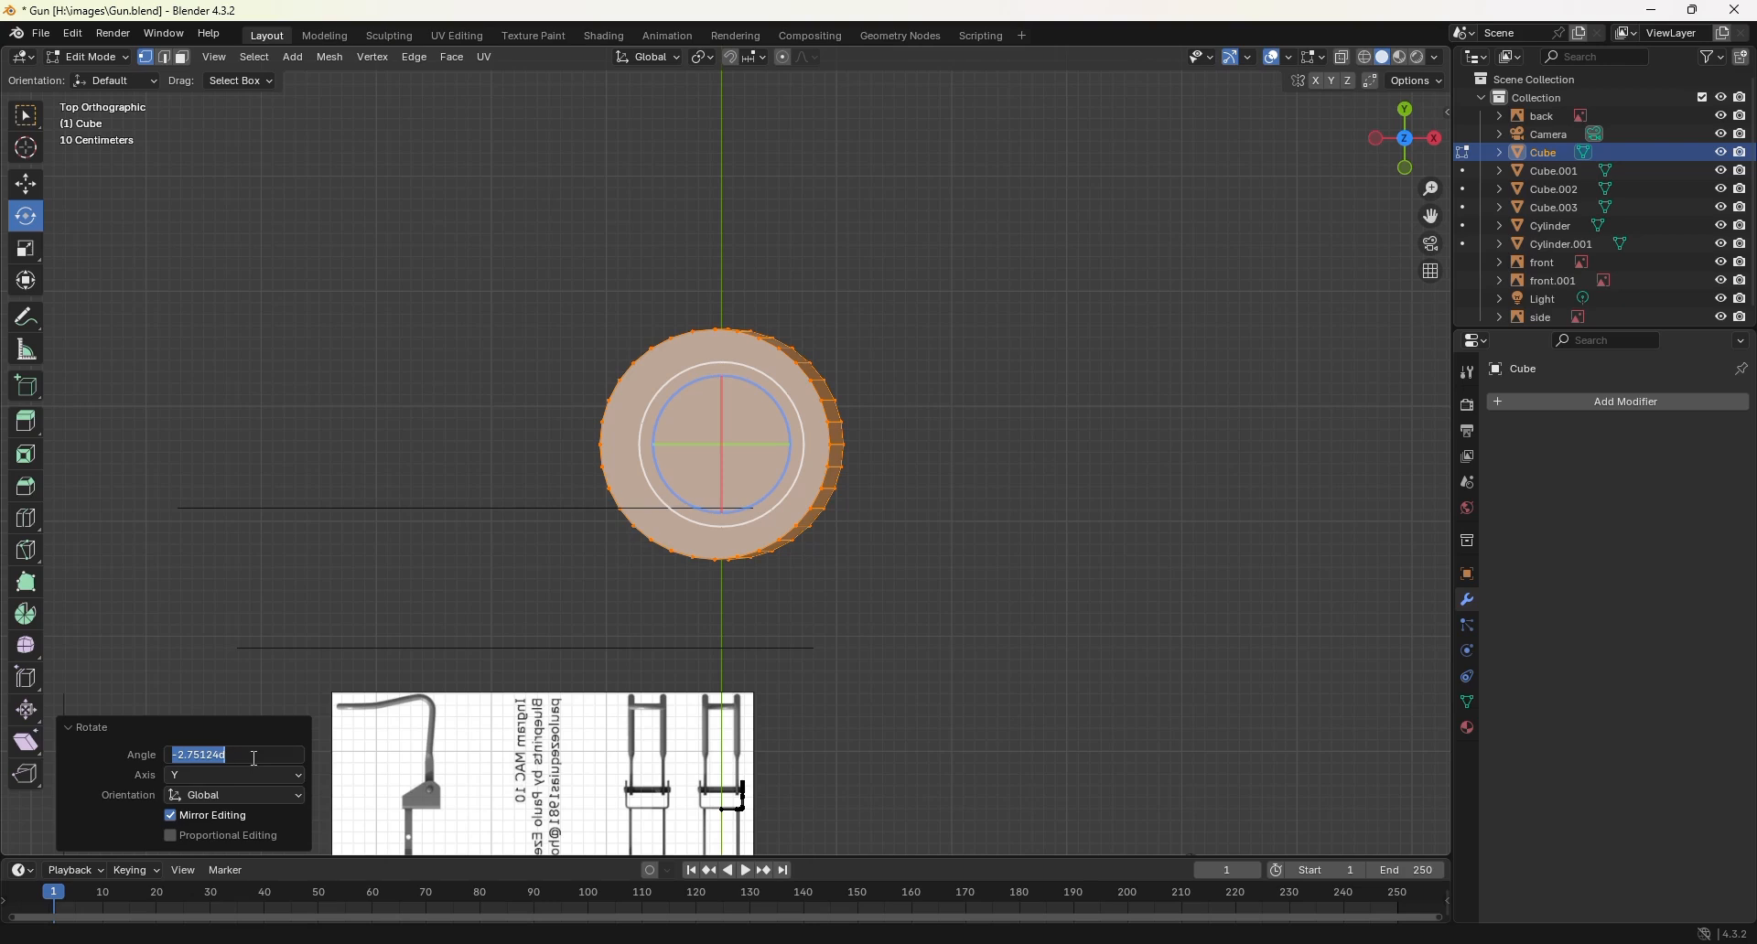
type("-90")
key("Return")
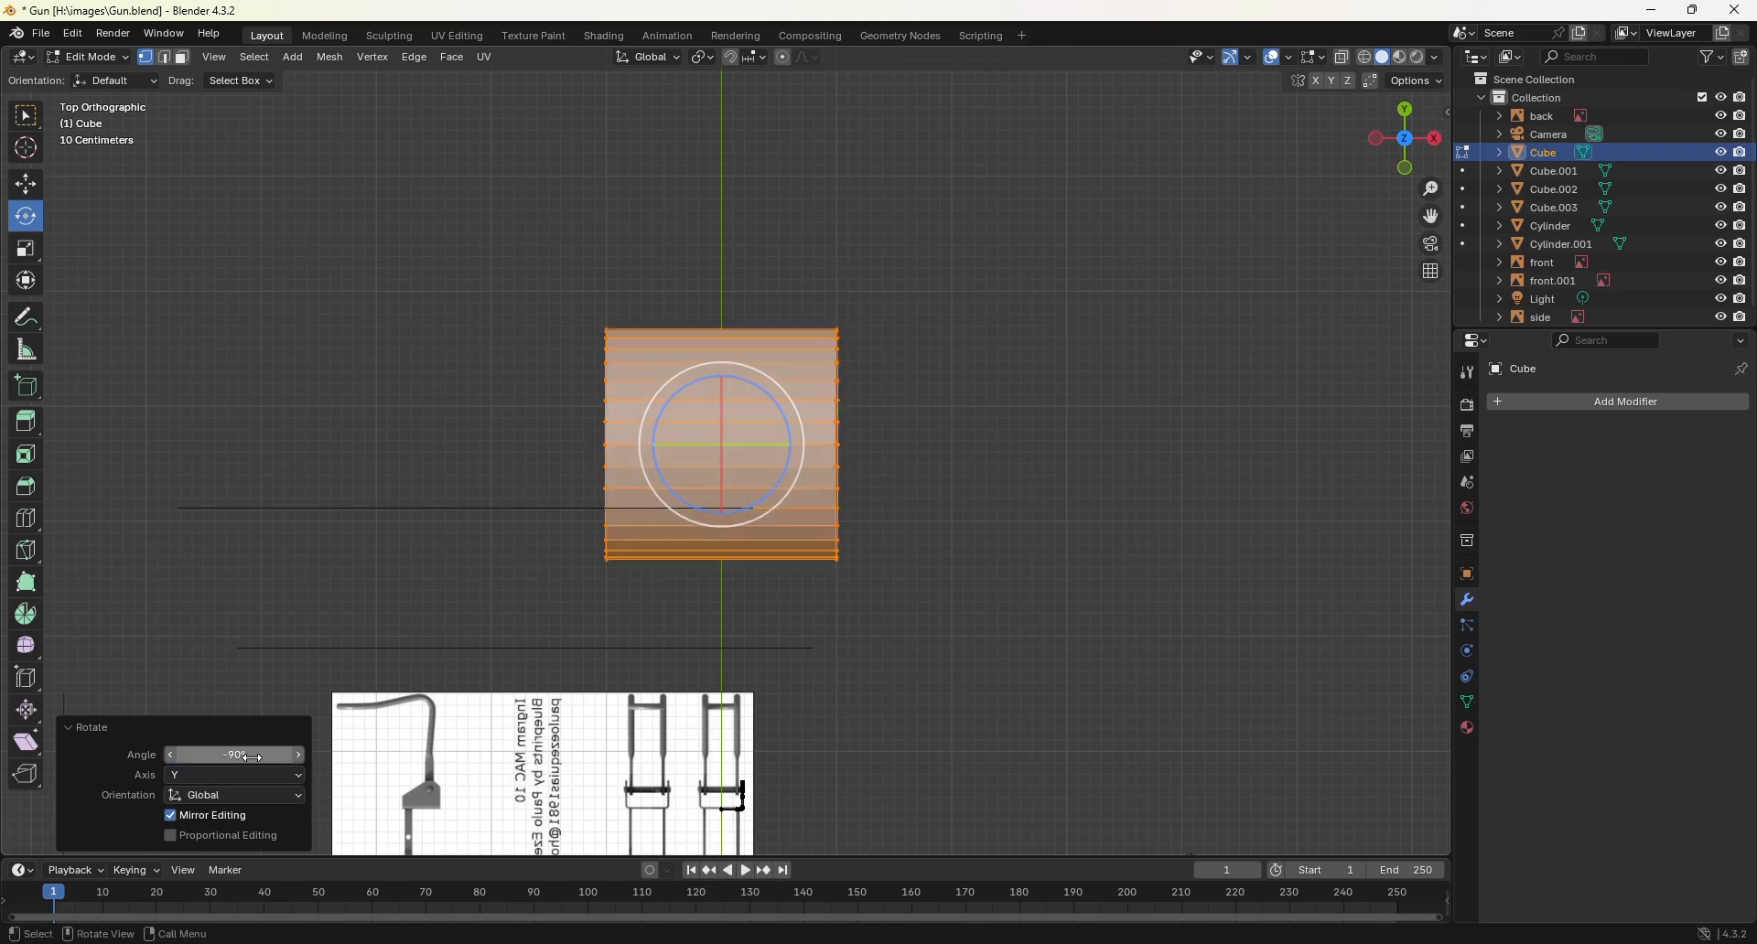
Step: Move the cylinder -1.7971 m in Y toward the stock and scale it uniformly by -0.087
middle_click_drag(674, 572, 628, 447, "shift")
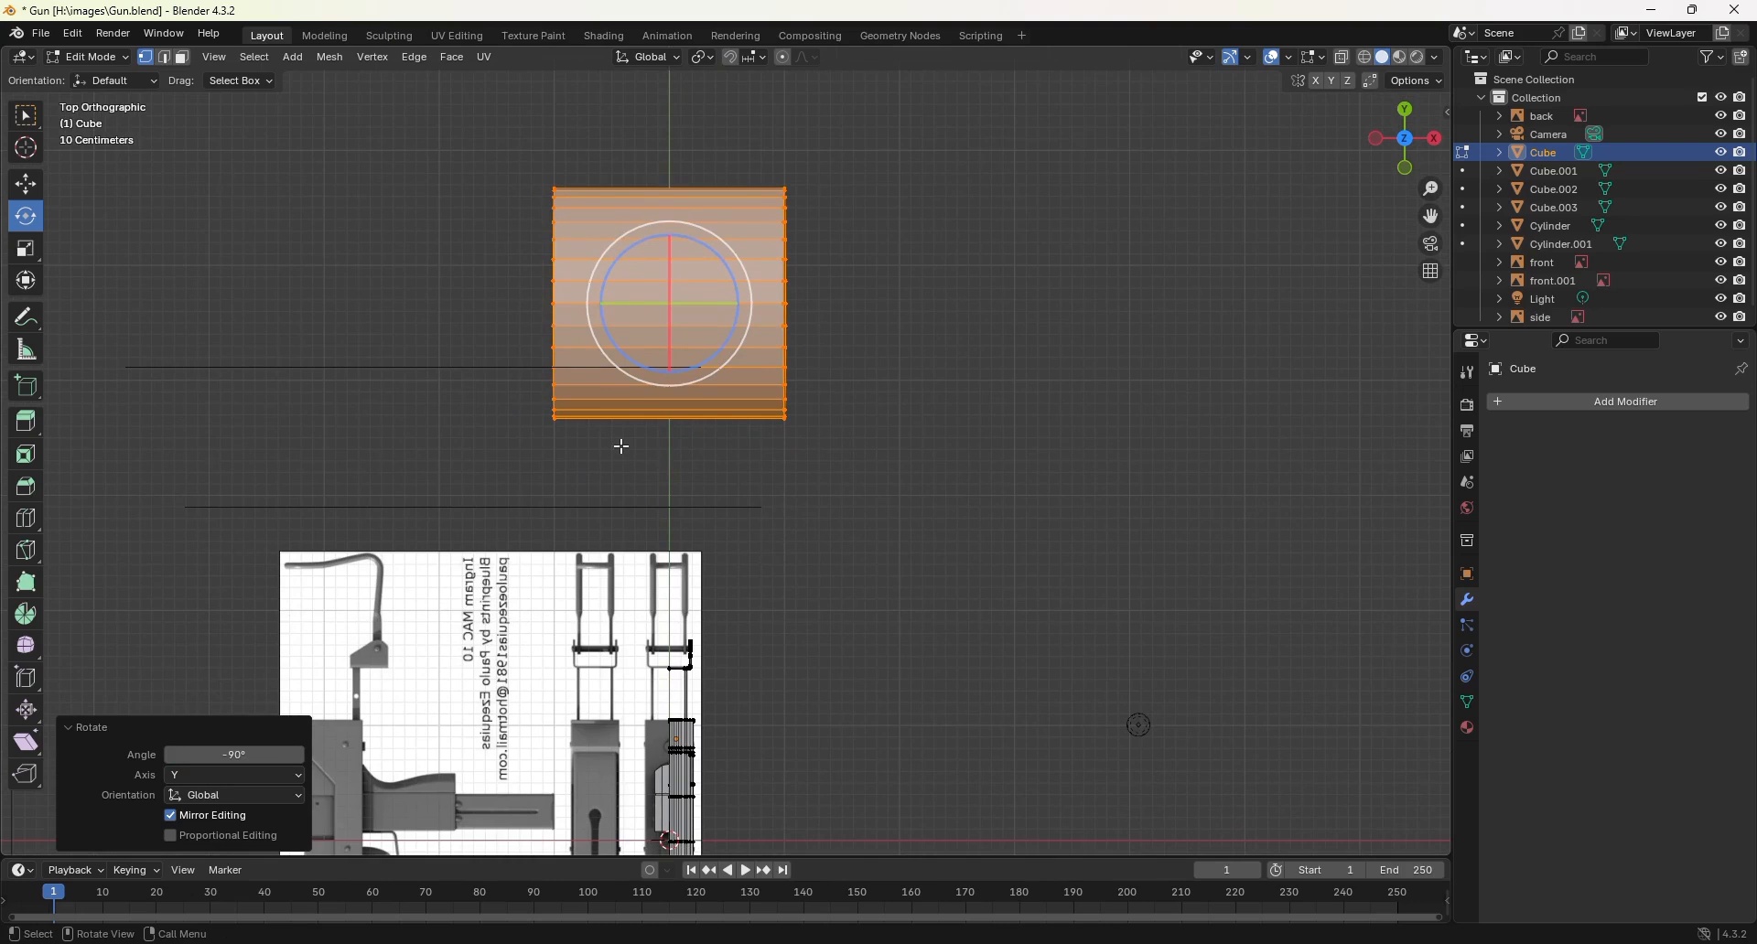
left_click(30, 188)
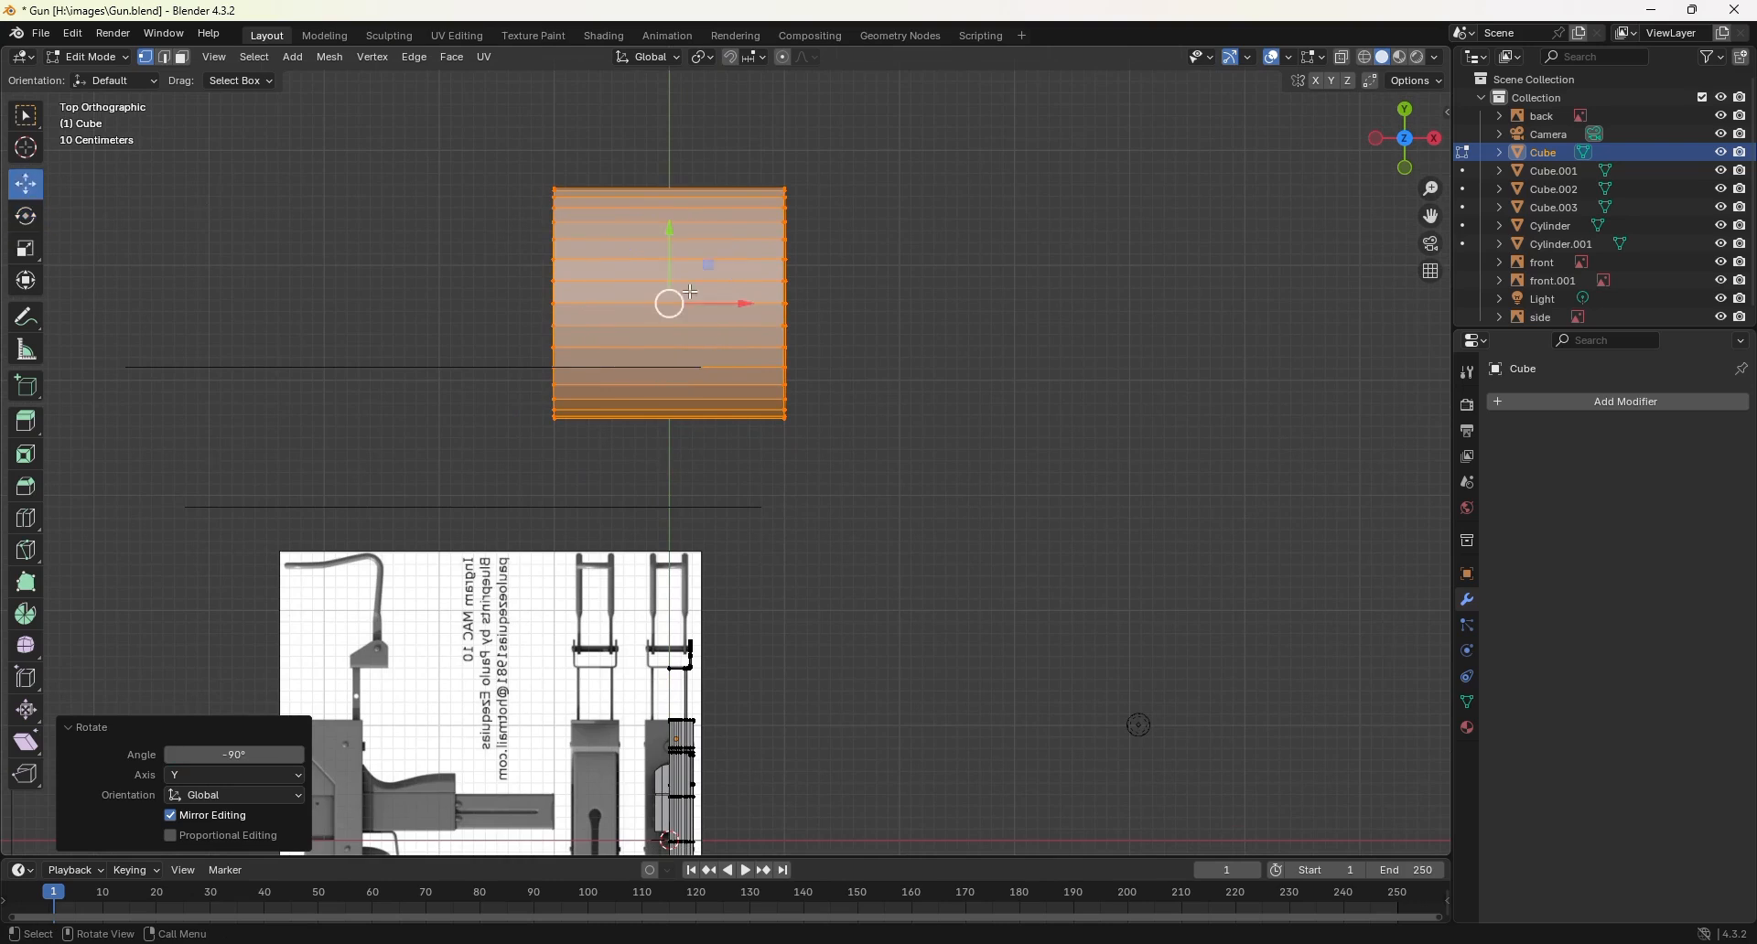
left_click_drag(673, 245, 669, 456)
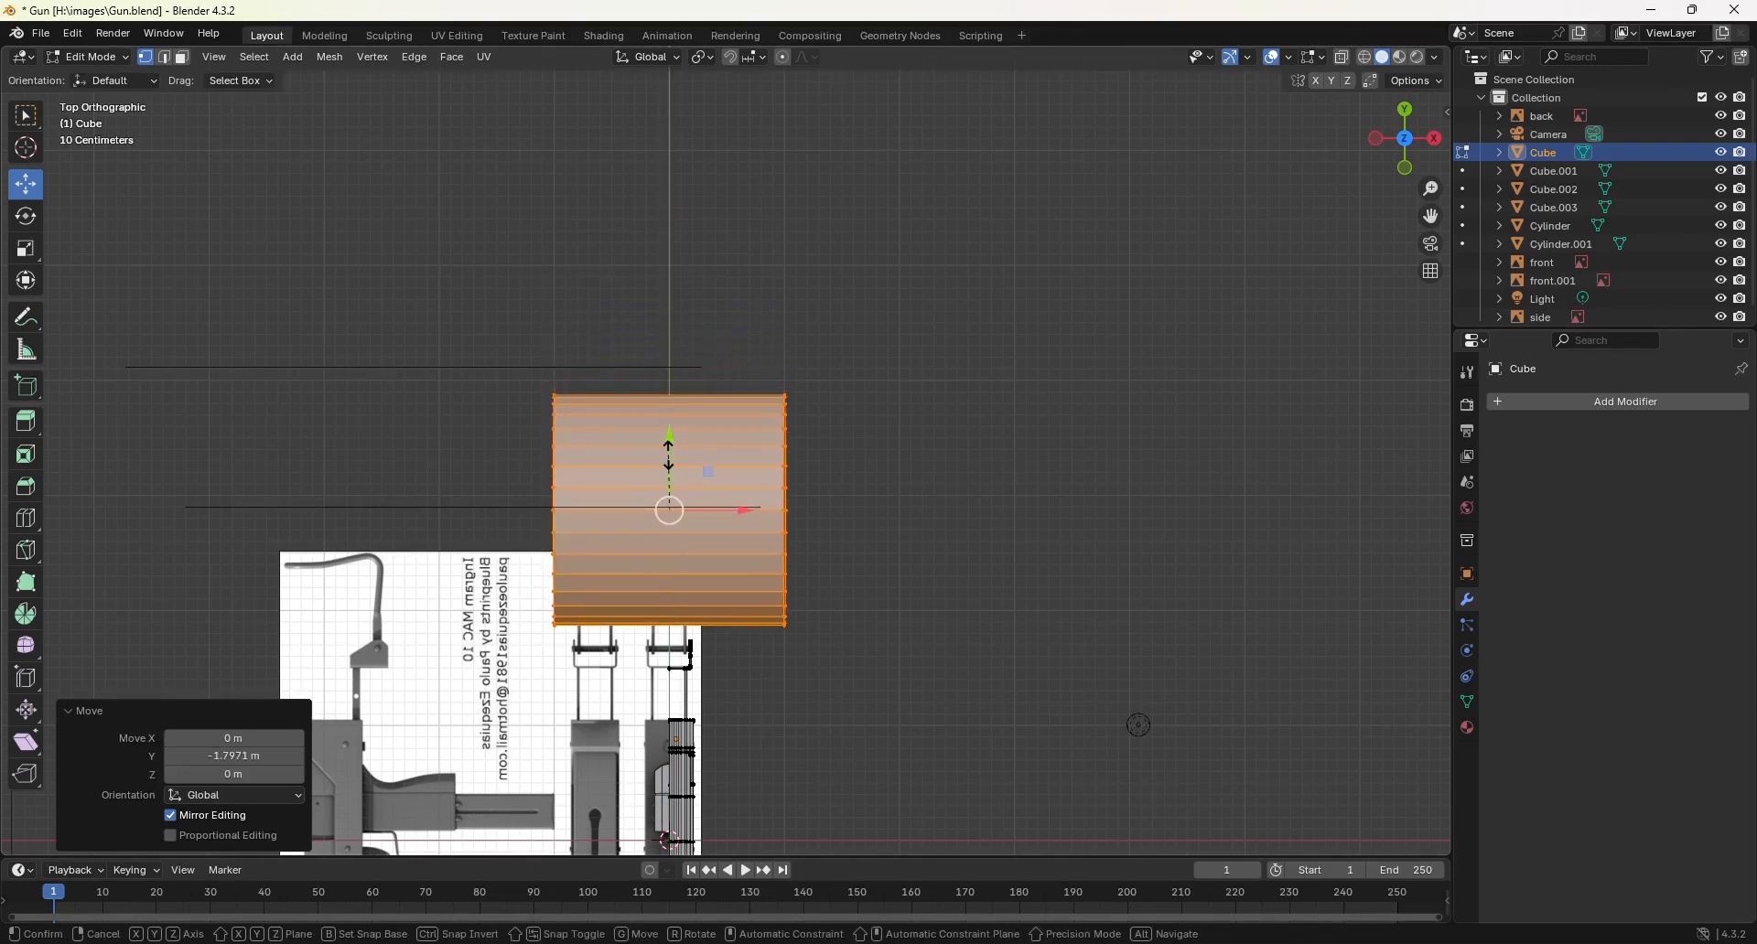
key("s")
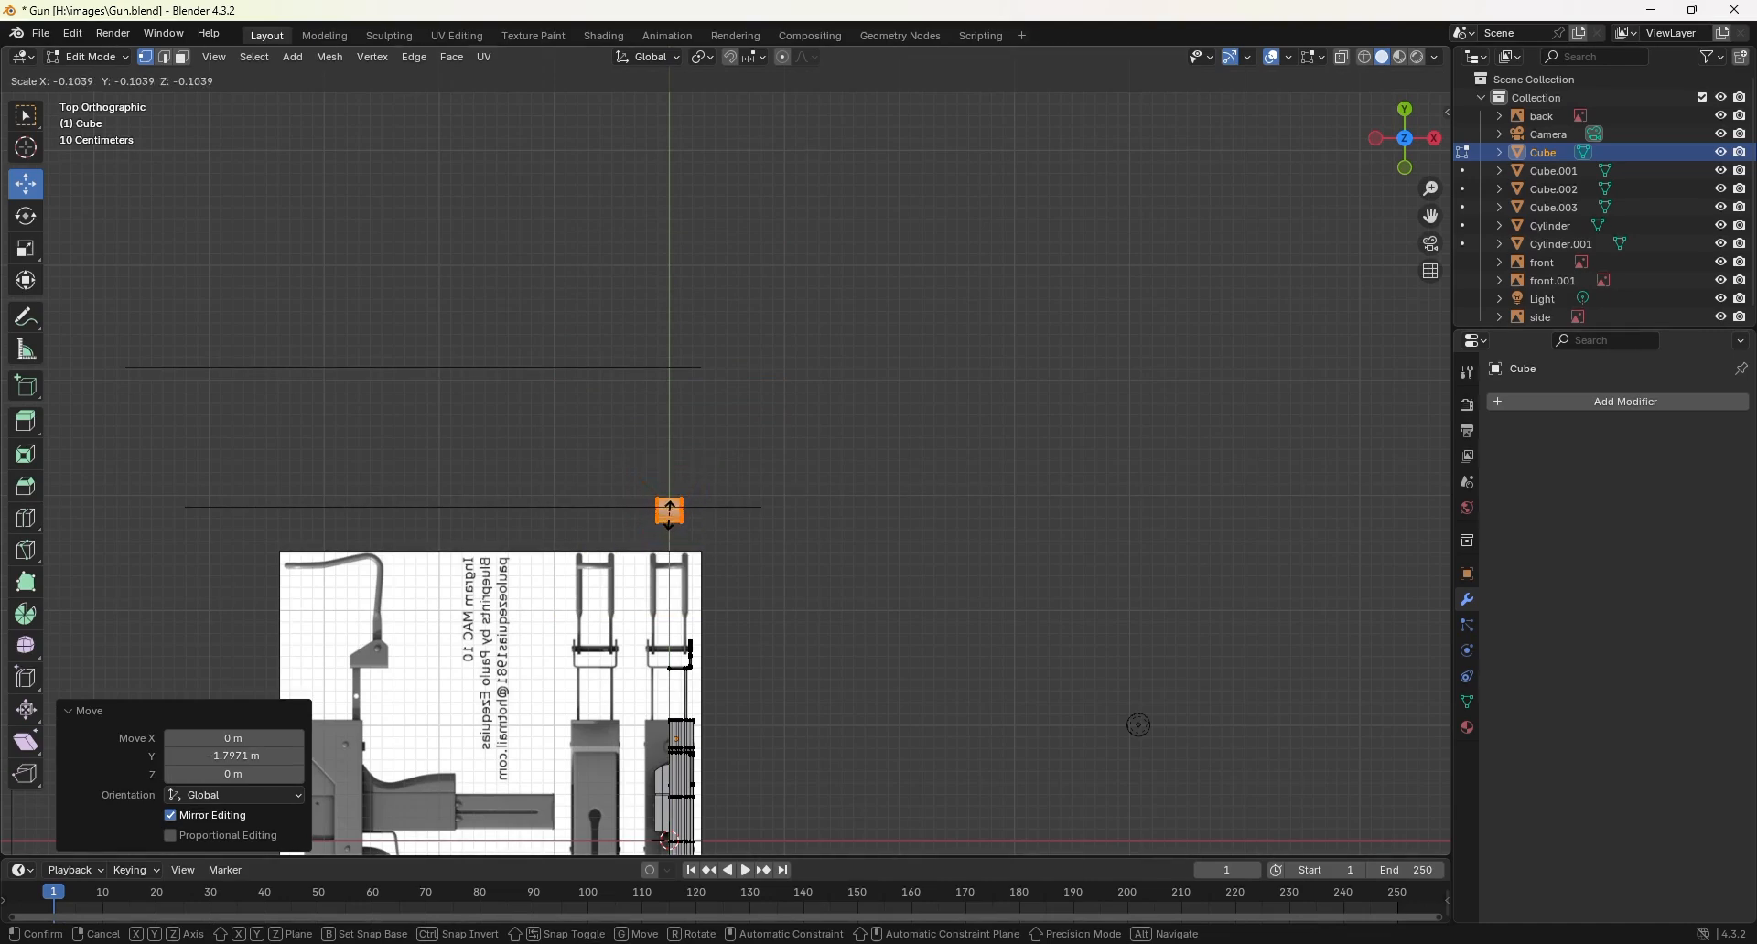
left_click(671, 510)
Step: Scale the cylinder by 0.309 and move it -1.2003 m in Y onto the blueprint's cross pin
scroll(723, 476, "up", 2)
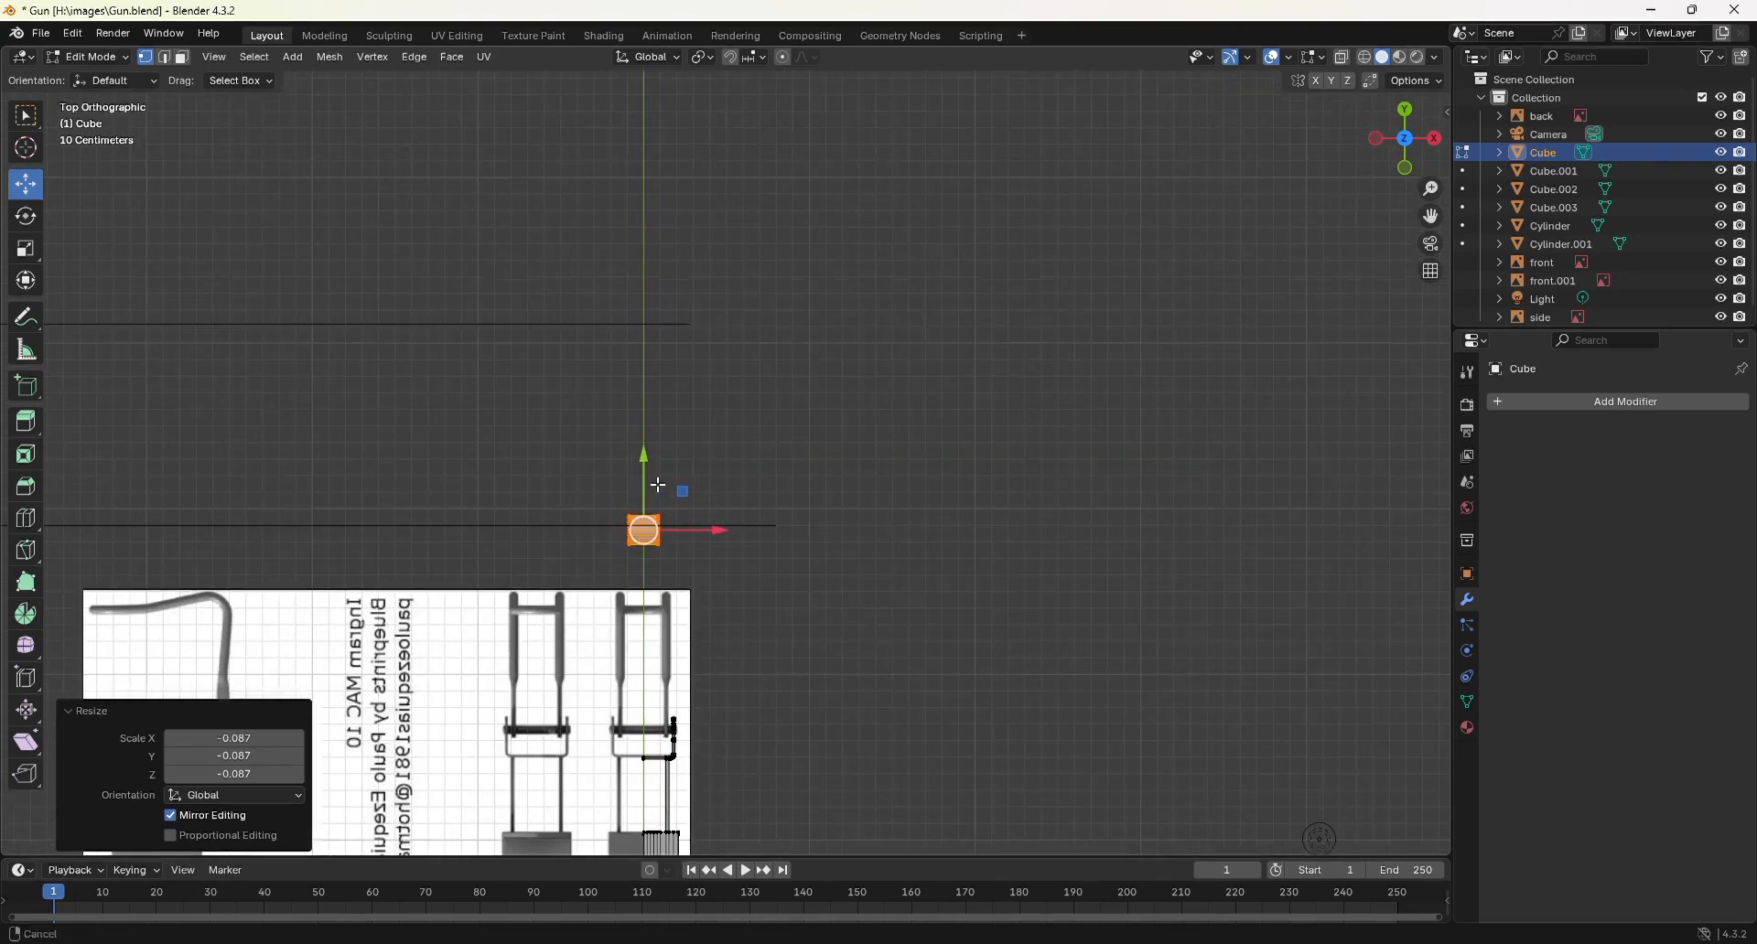
middle_click_drag(658, 503, 643, 293, "shift")
scroll(644, 293, "up", 2)
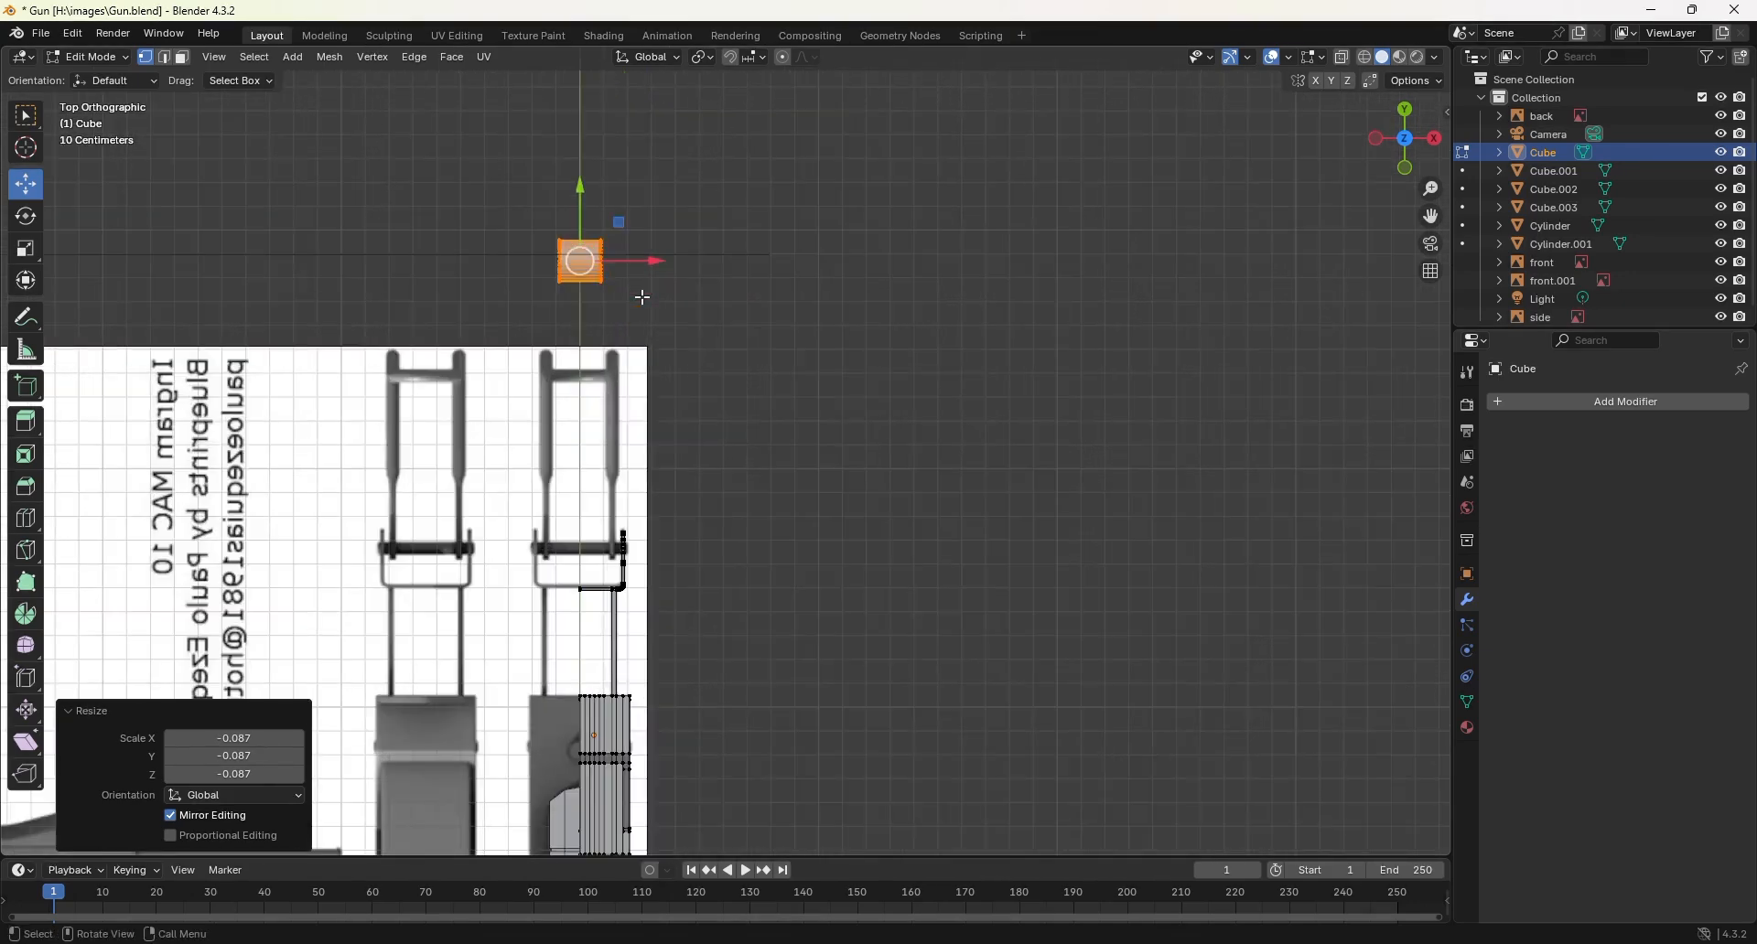
key("s")
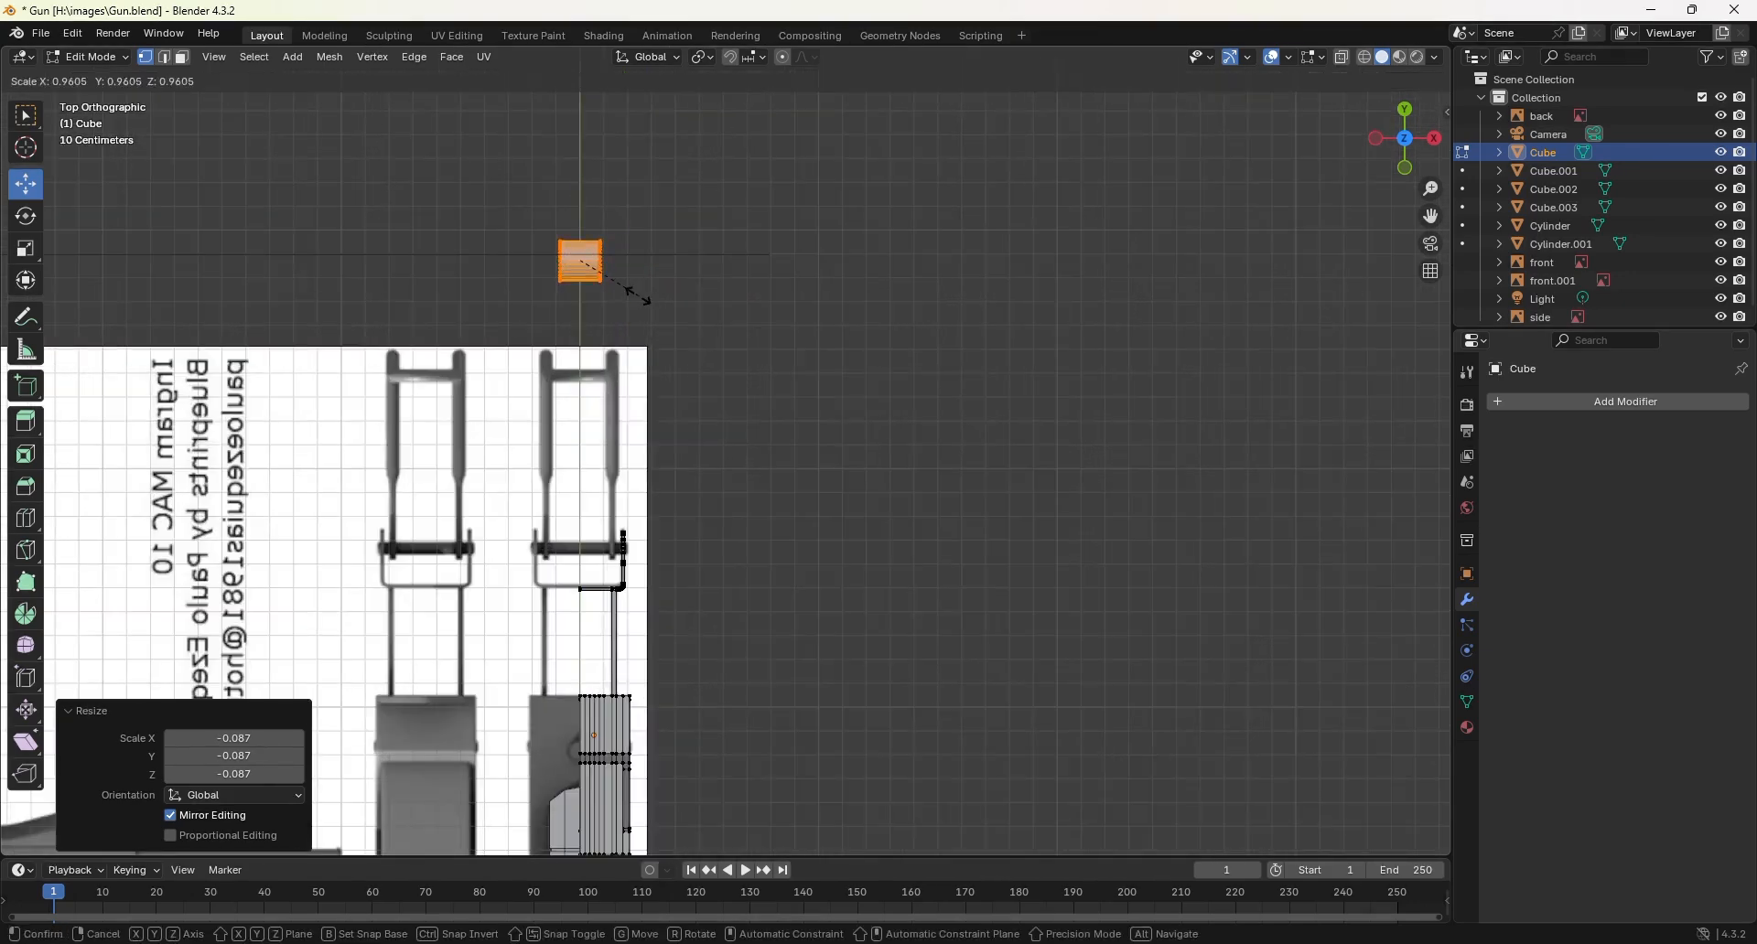
left_click(590, 270)
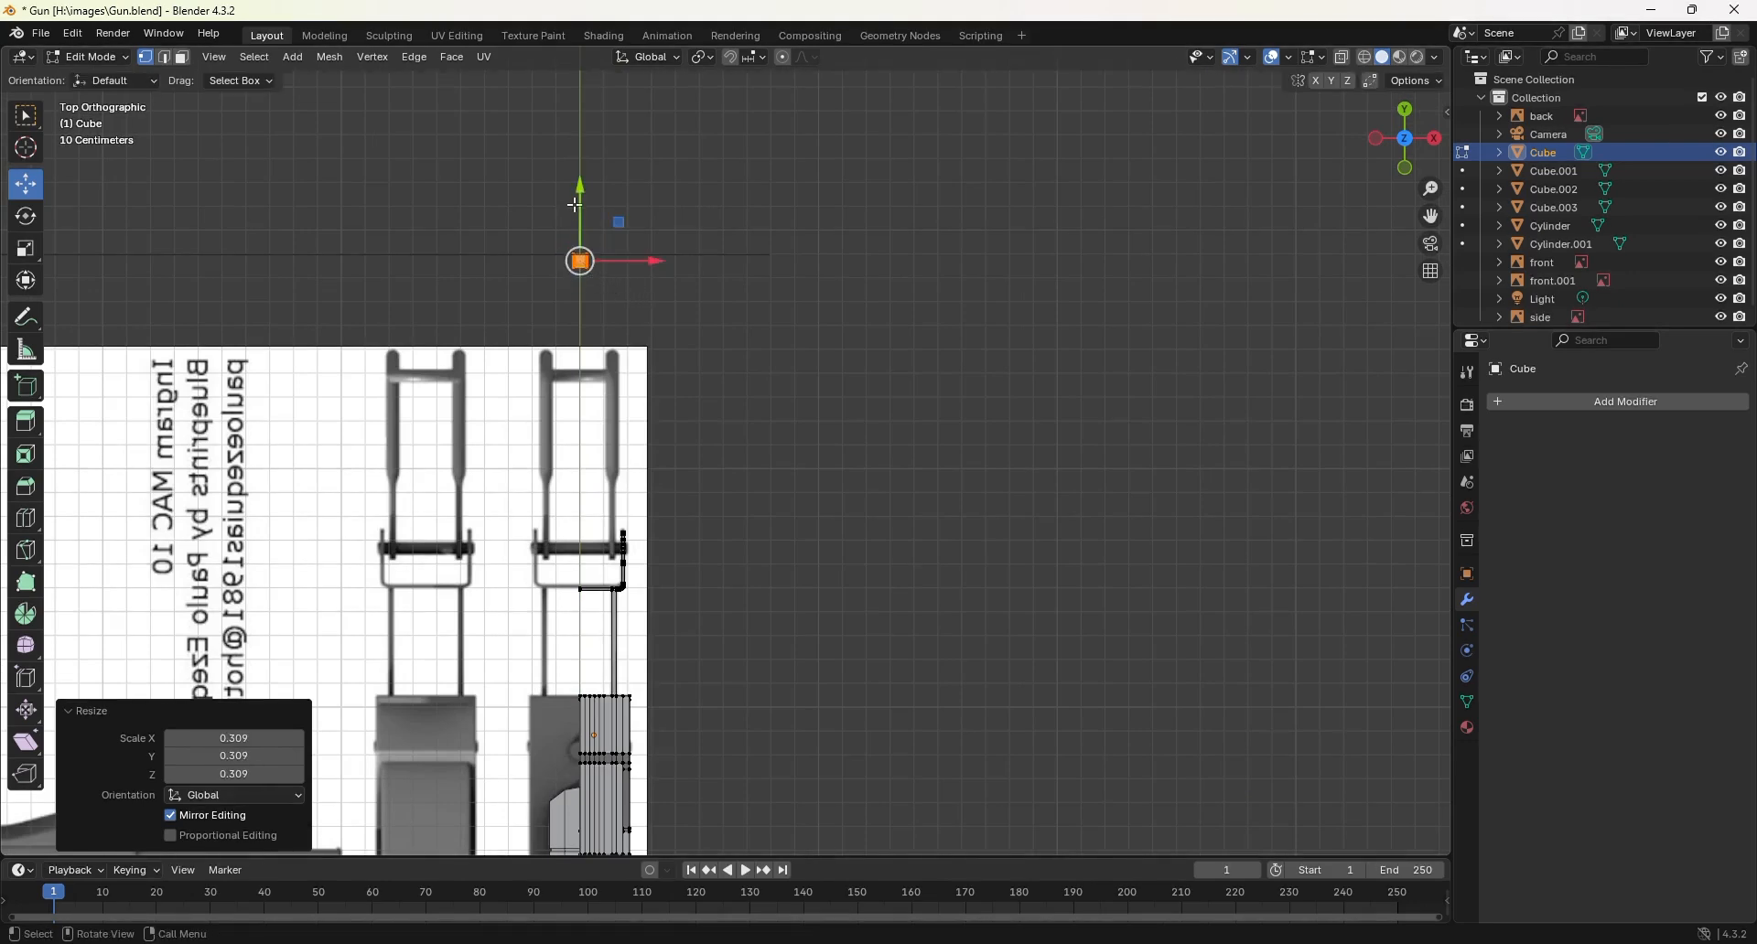
left_click_drag(580, 192, 582, 483)
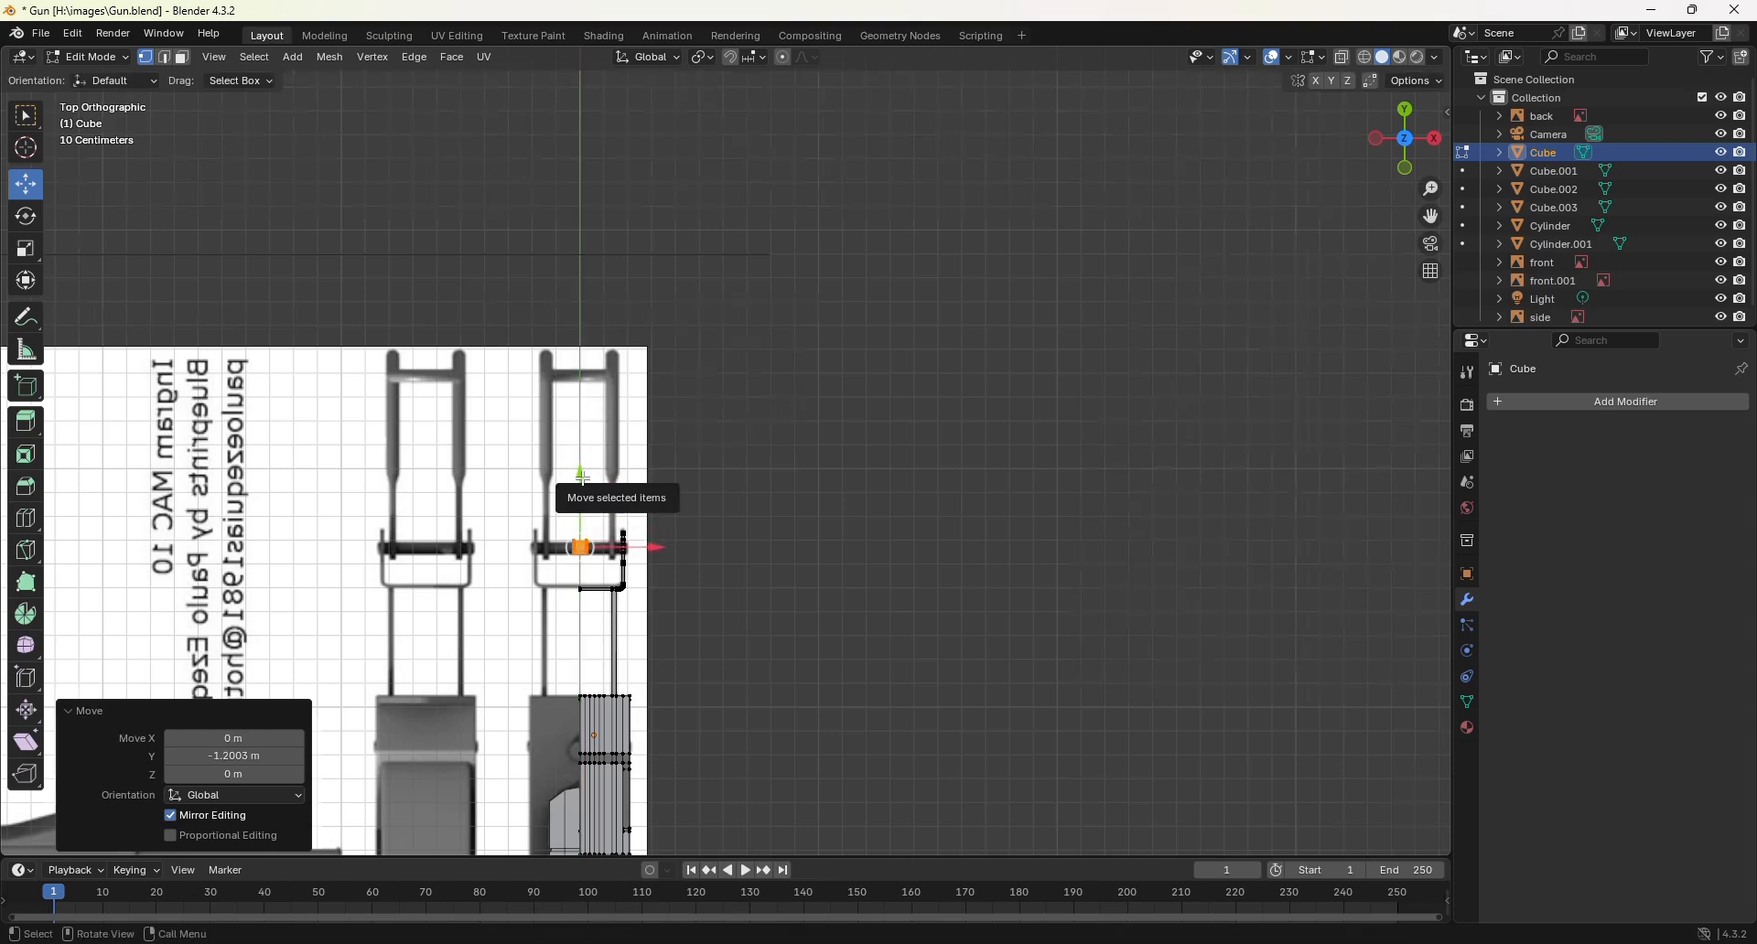
Step: Scale the cylinder by 0.778 and shift it about -0.0037 m in Y to match the blueprint pin's thickness
middle_click_drag(583, 477, 550, 496)
key("KP_Decimal")
key("KP_7")
scroll(581, 491, "down", 8)
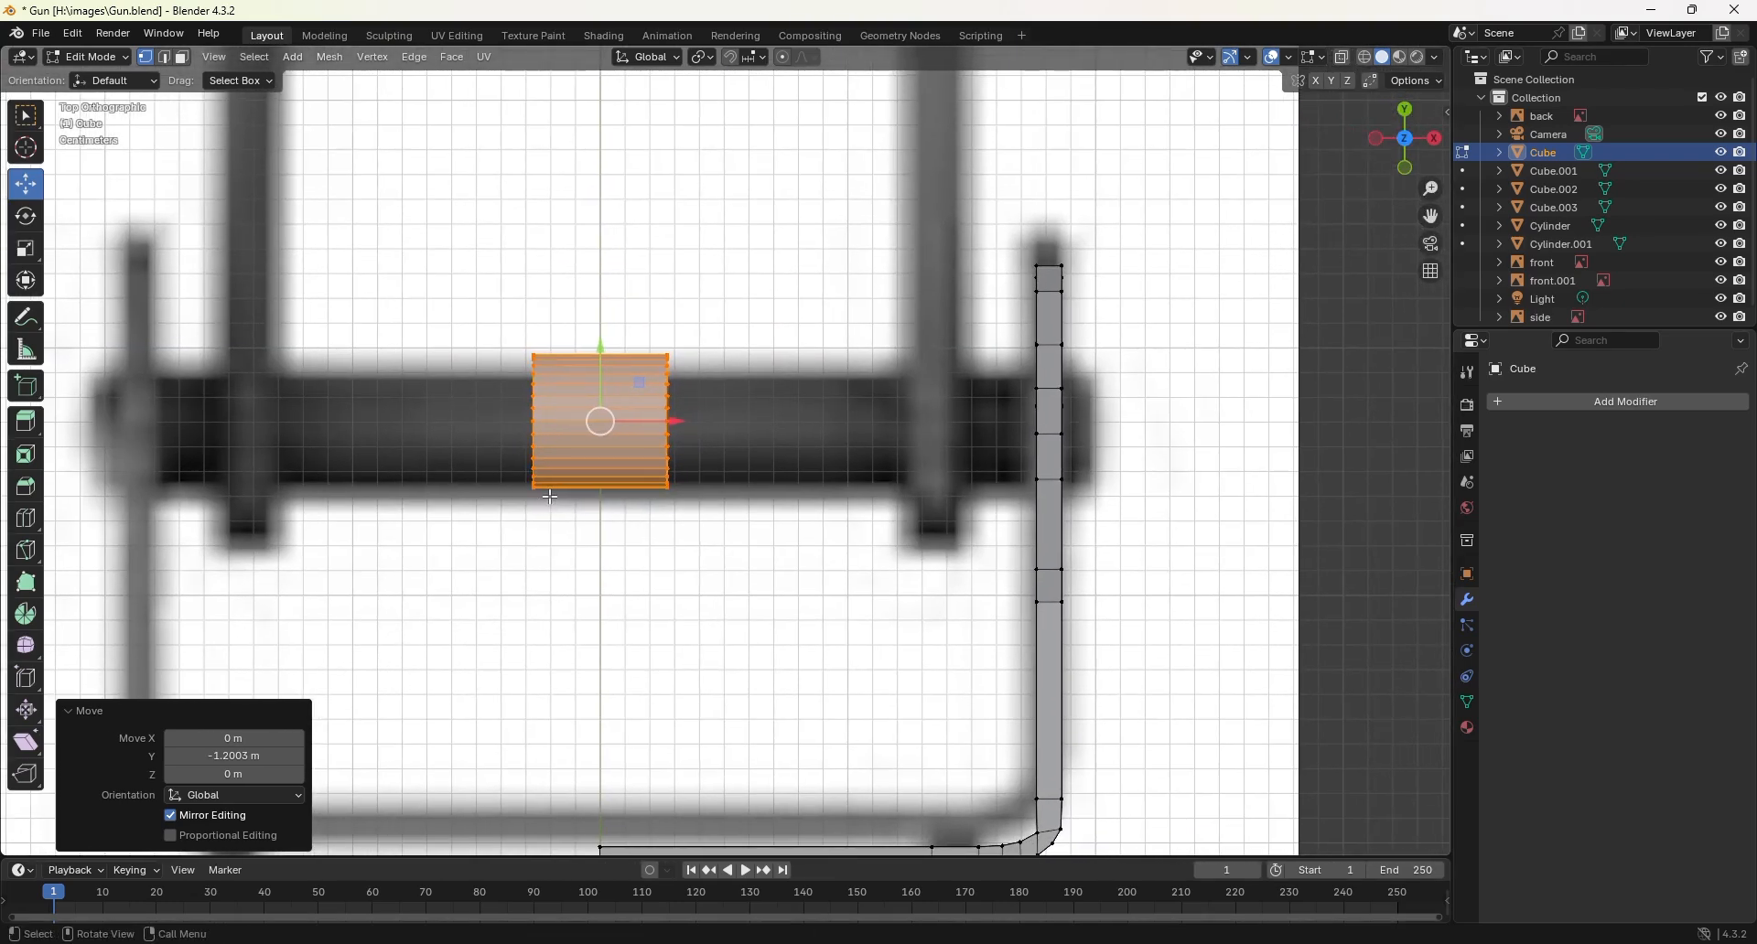
key("s")
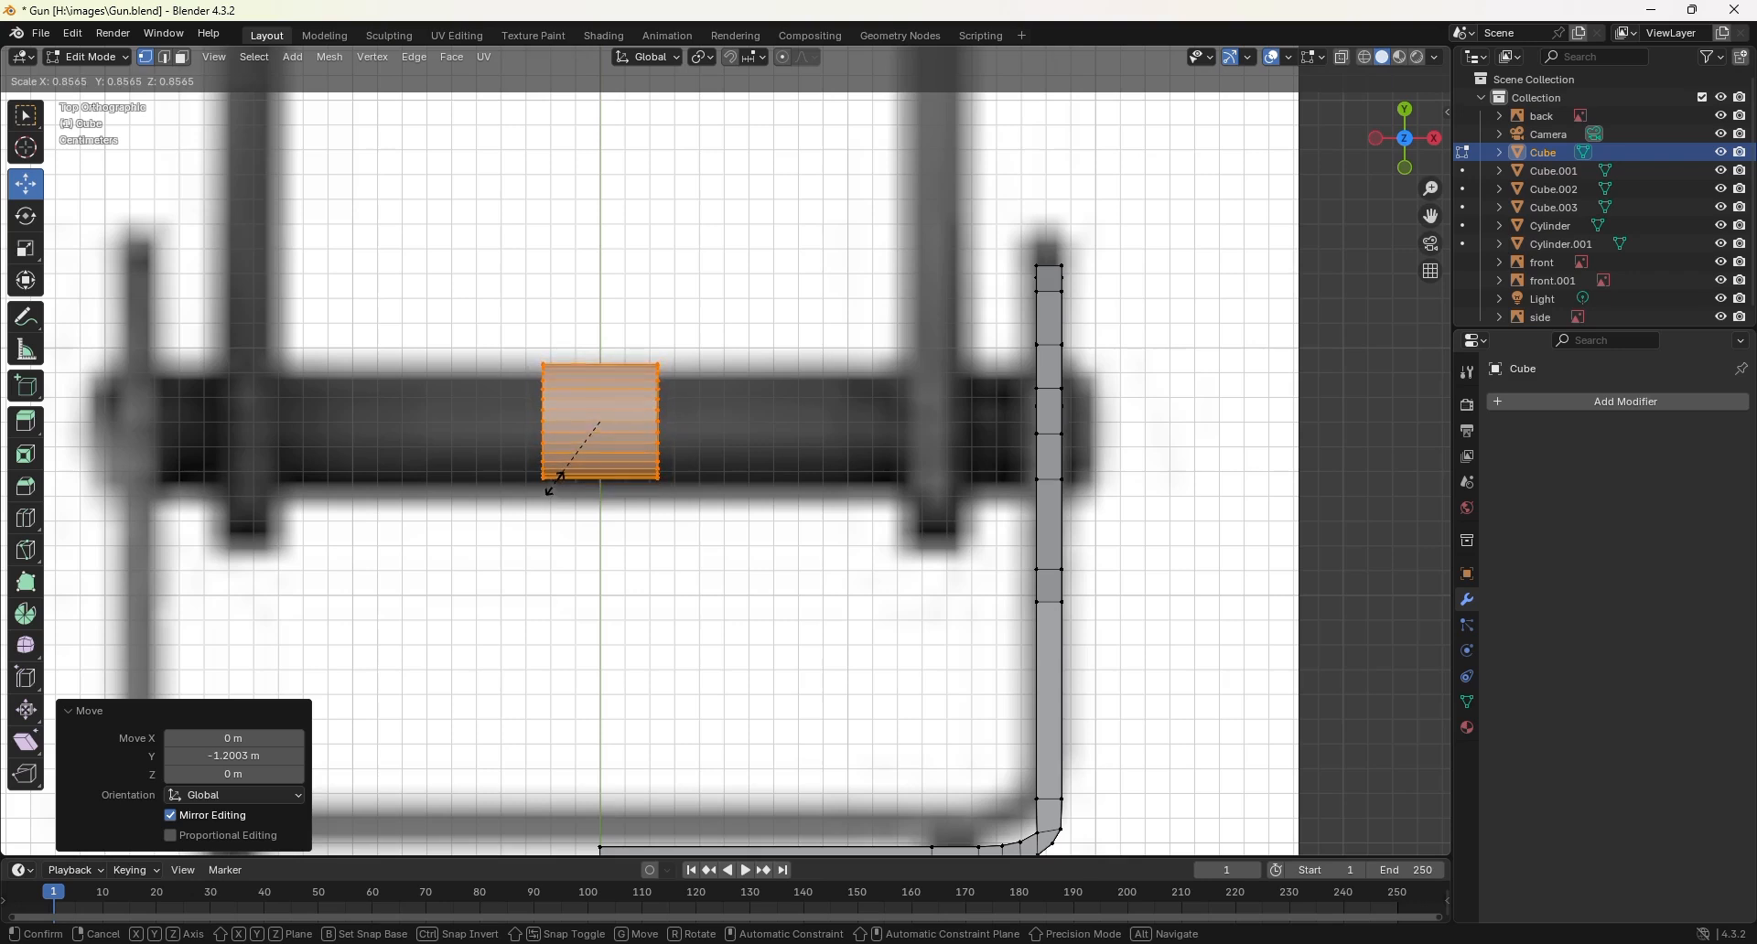
left_click(560, 477)
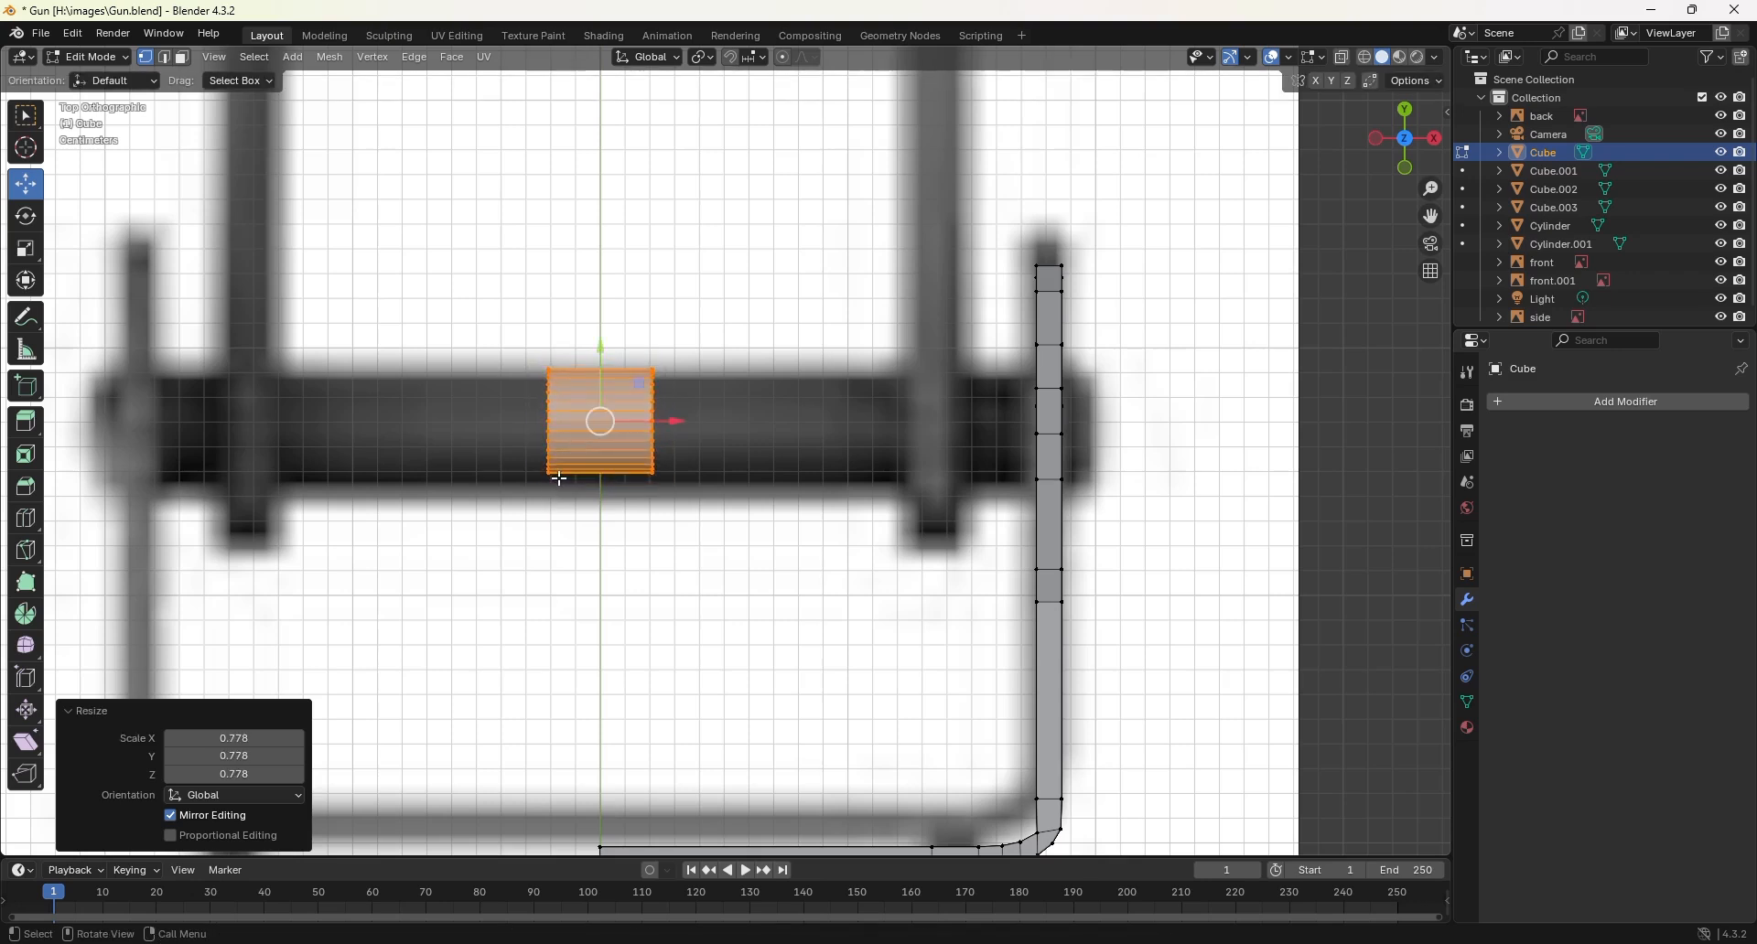
left_click_drag(601, 350, 598, 363)
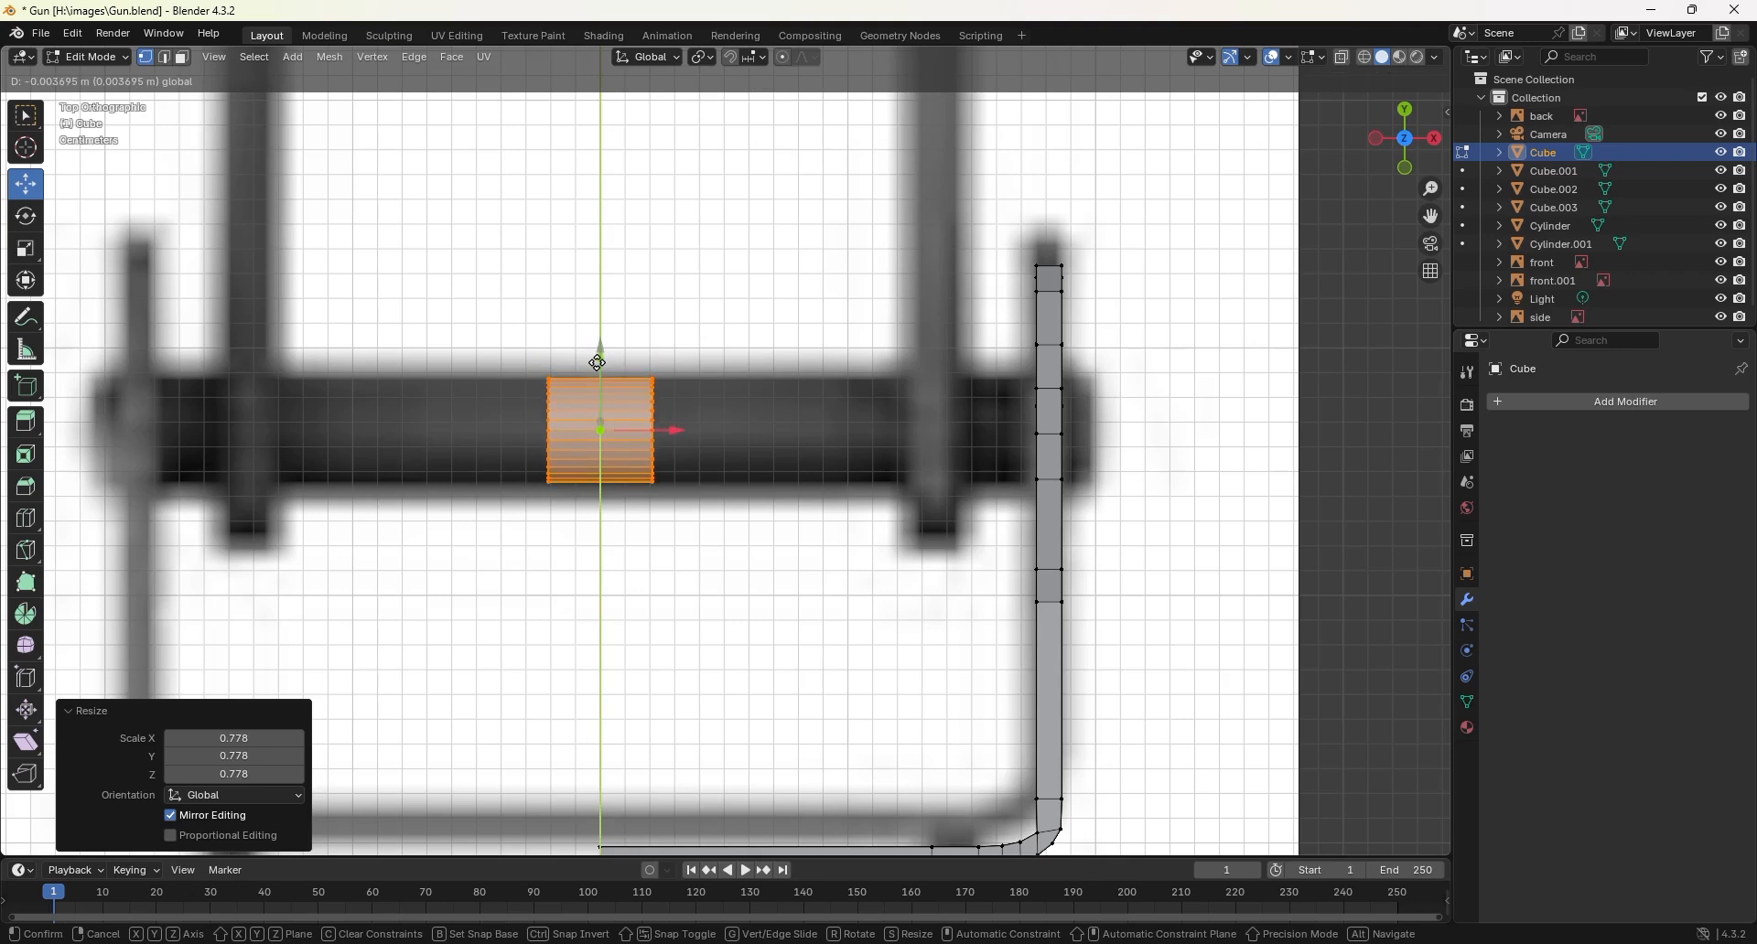
Step: Select all vertices of the cylinder's +X end in wireframe and move them 0.1722 m in X, just past the bracket's side plate
left_click_drag(624, 344, 679, 532)
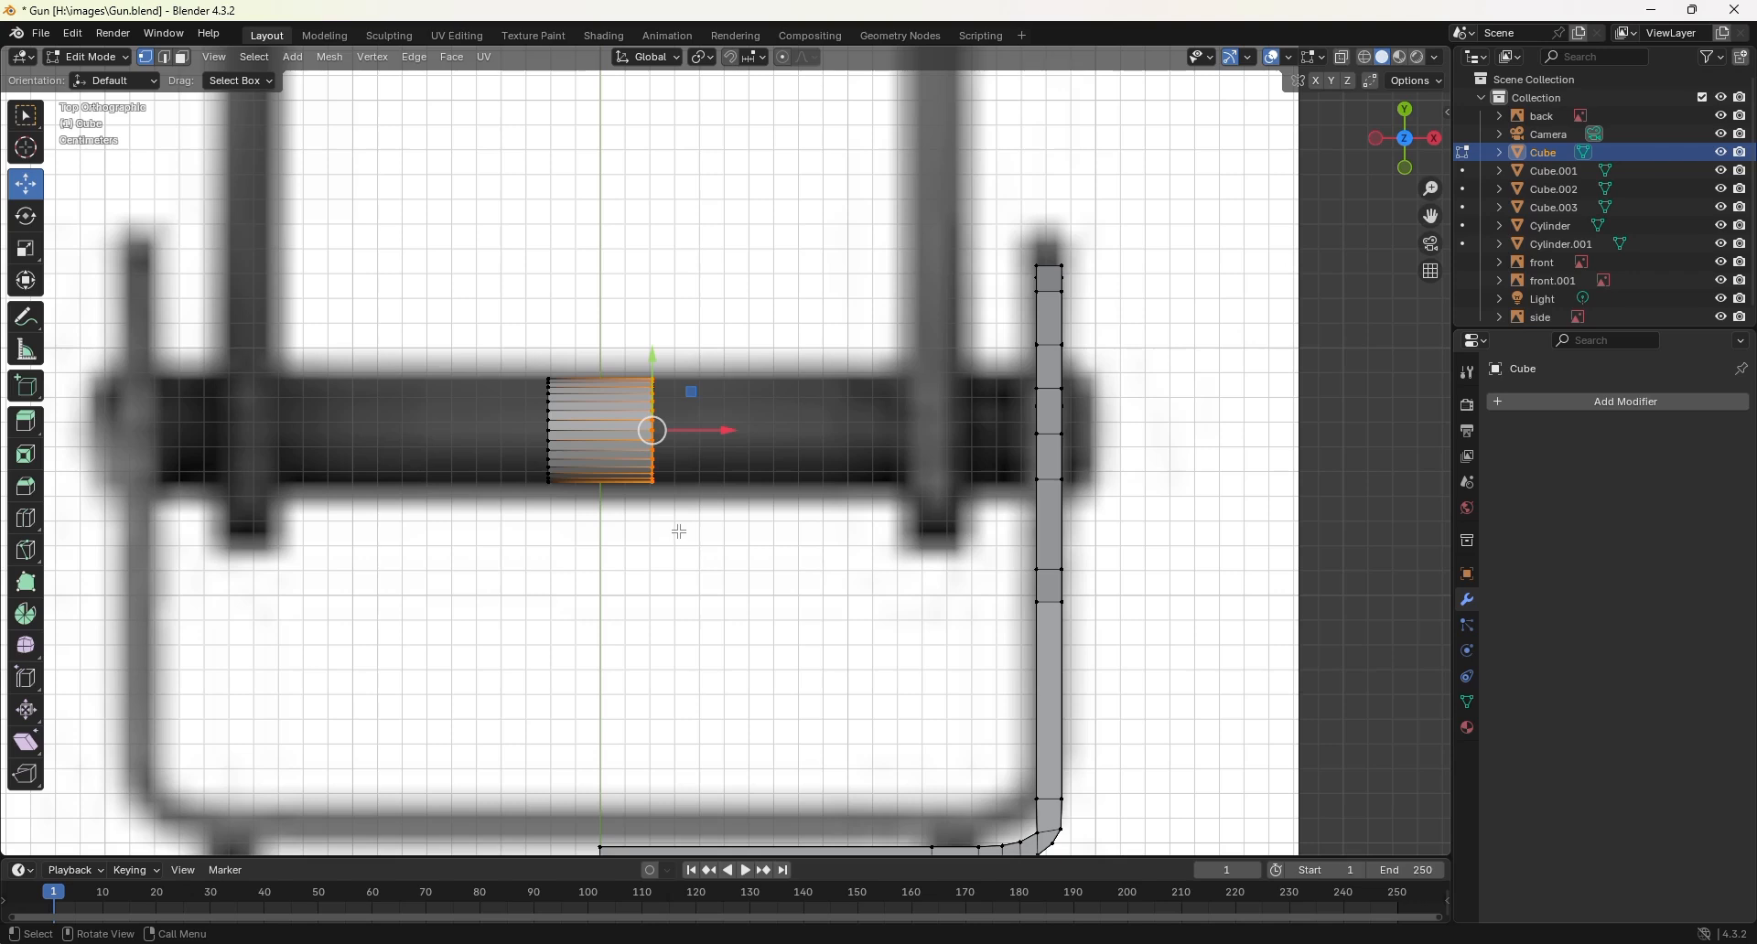
key("alt+z")
key("b")
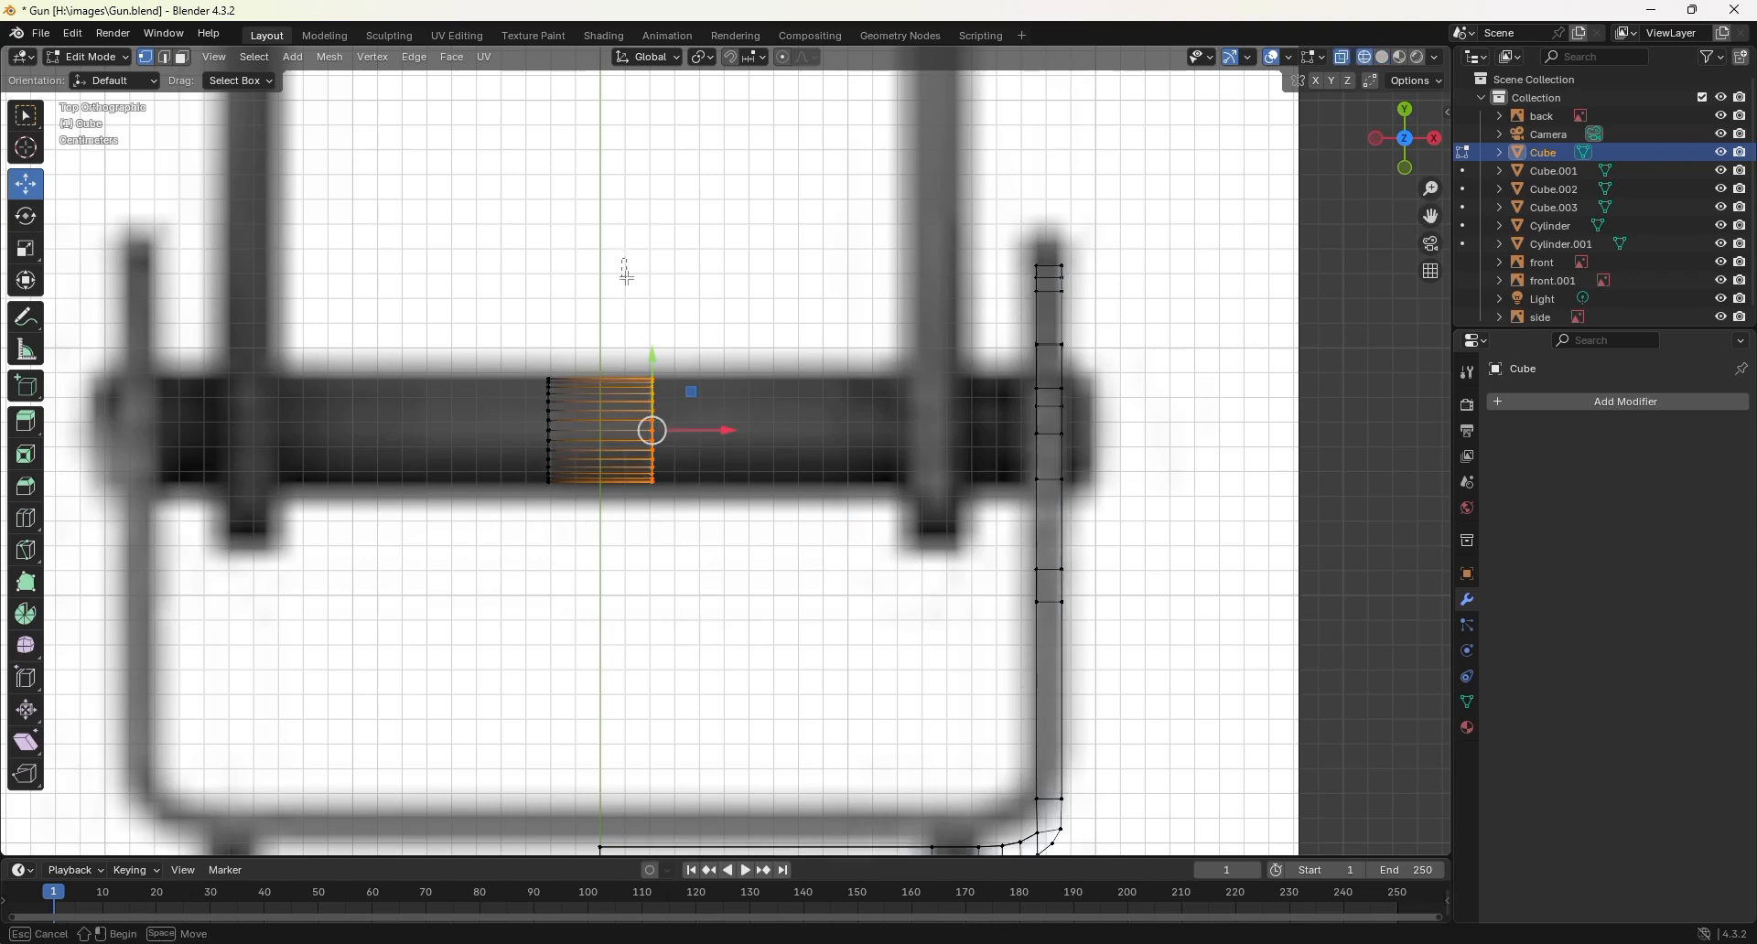
left_click_drag(655, 363, 697, 536)
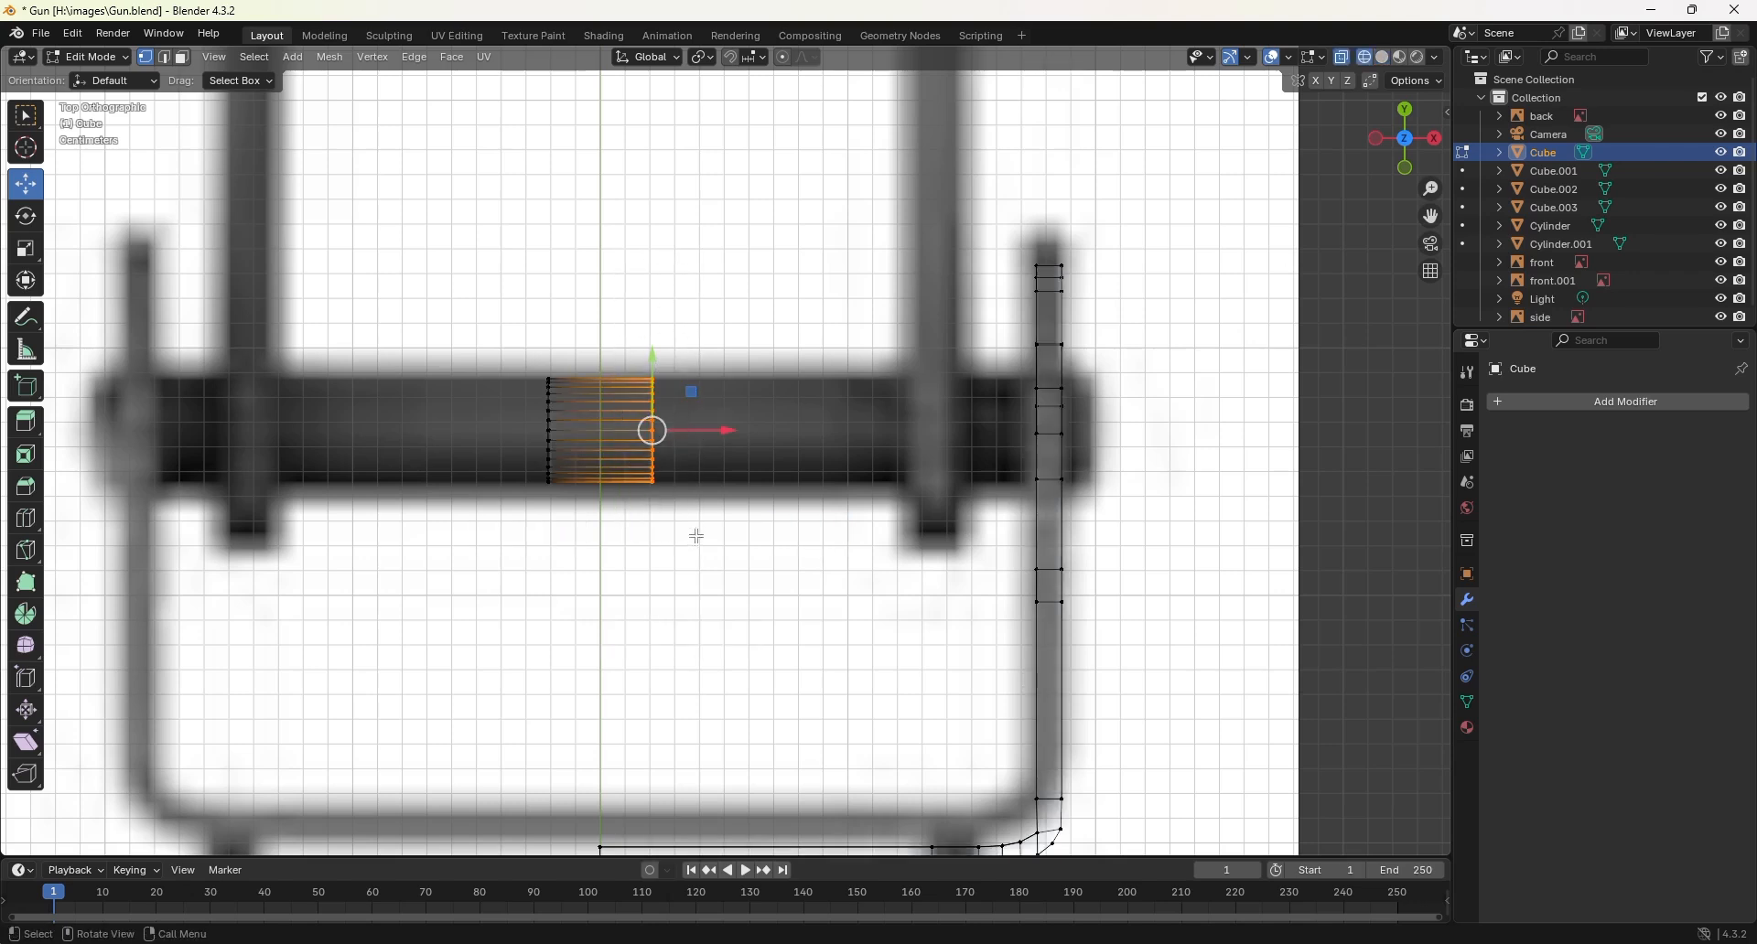
left_click_drag(693, 436, 1126, 419)
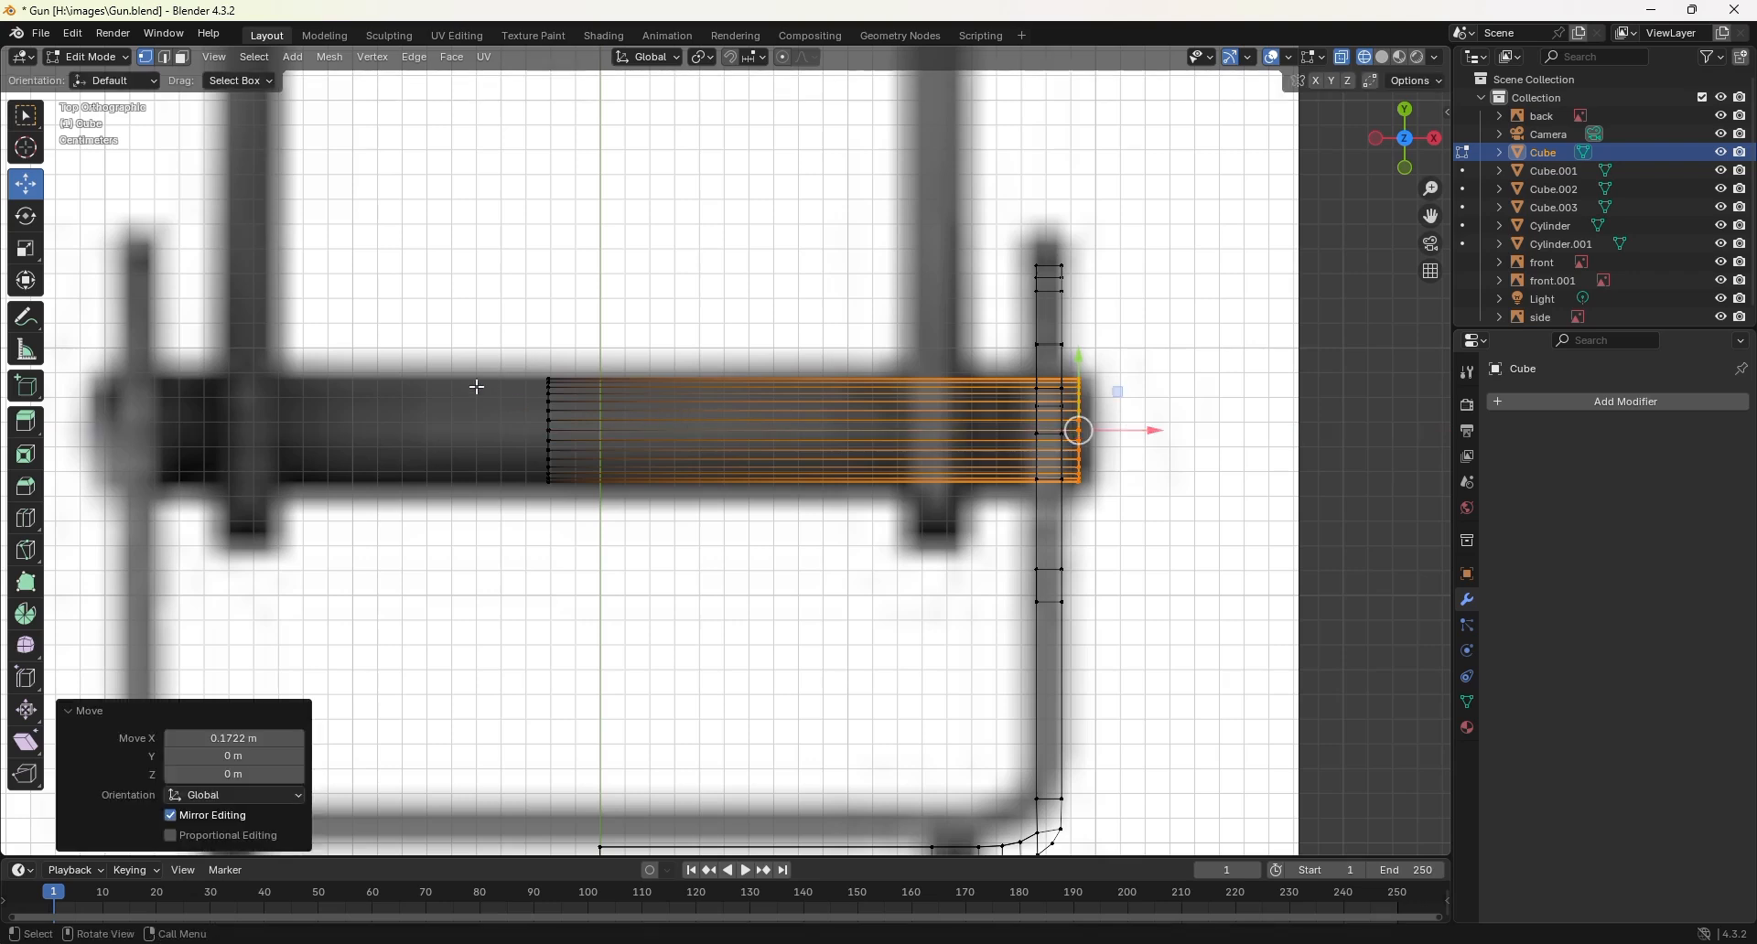
Step: Select the vertices of the cylinder's inner end and move them in X to the gun's centre line
left_click_drag(515, 357, 568, 540)
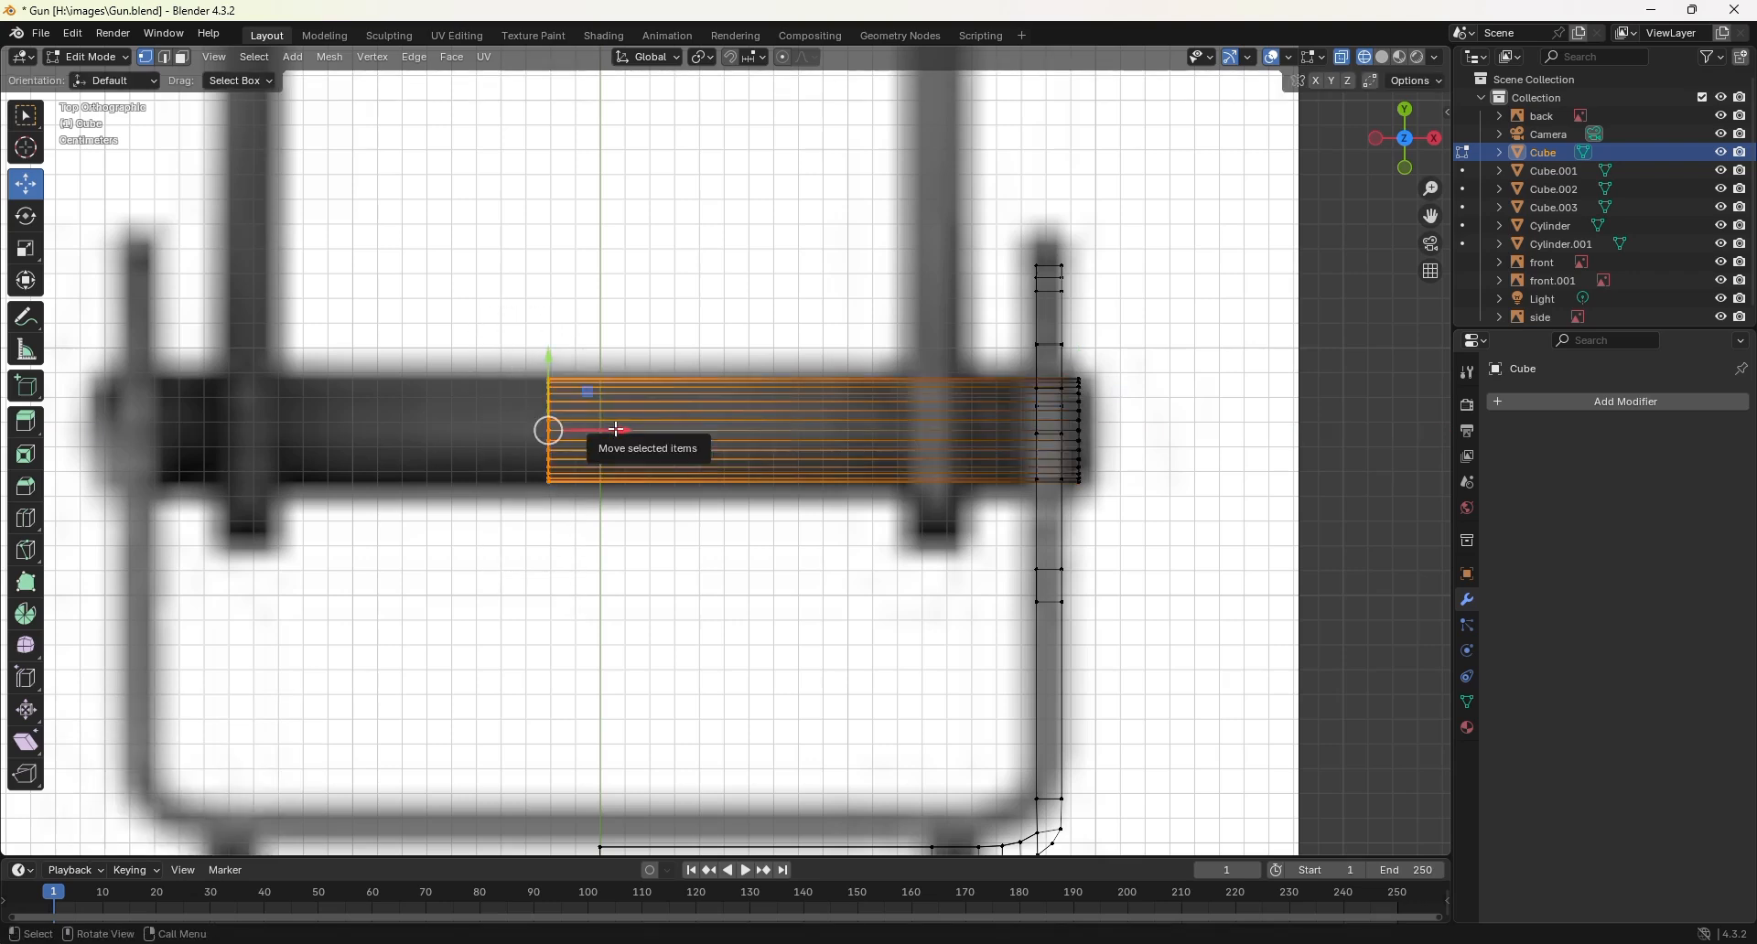
left_click_drag(624, 429, 672, 427)
left_click(1020, 487)
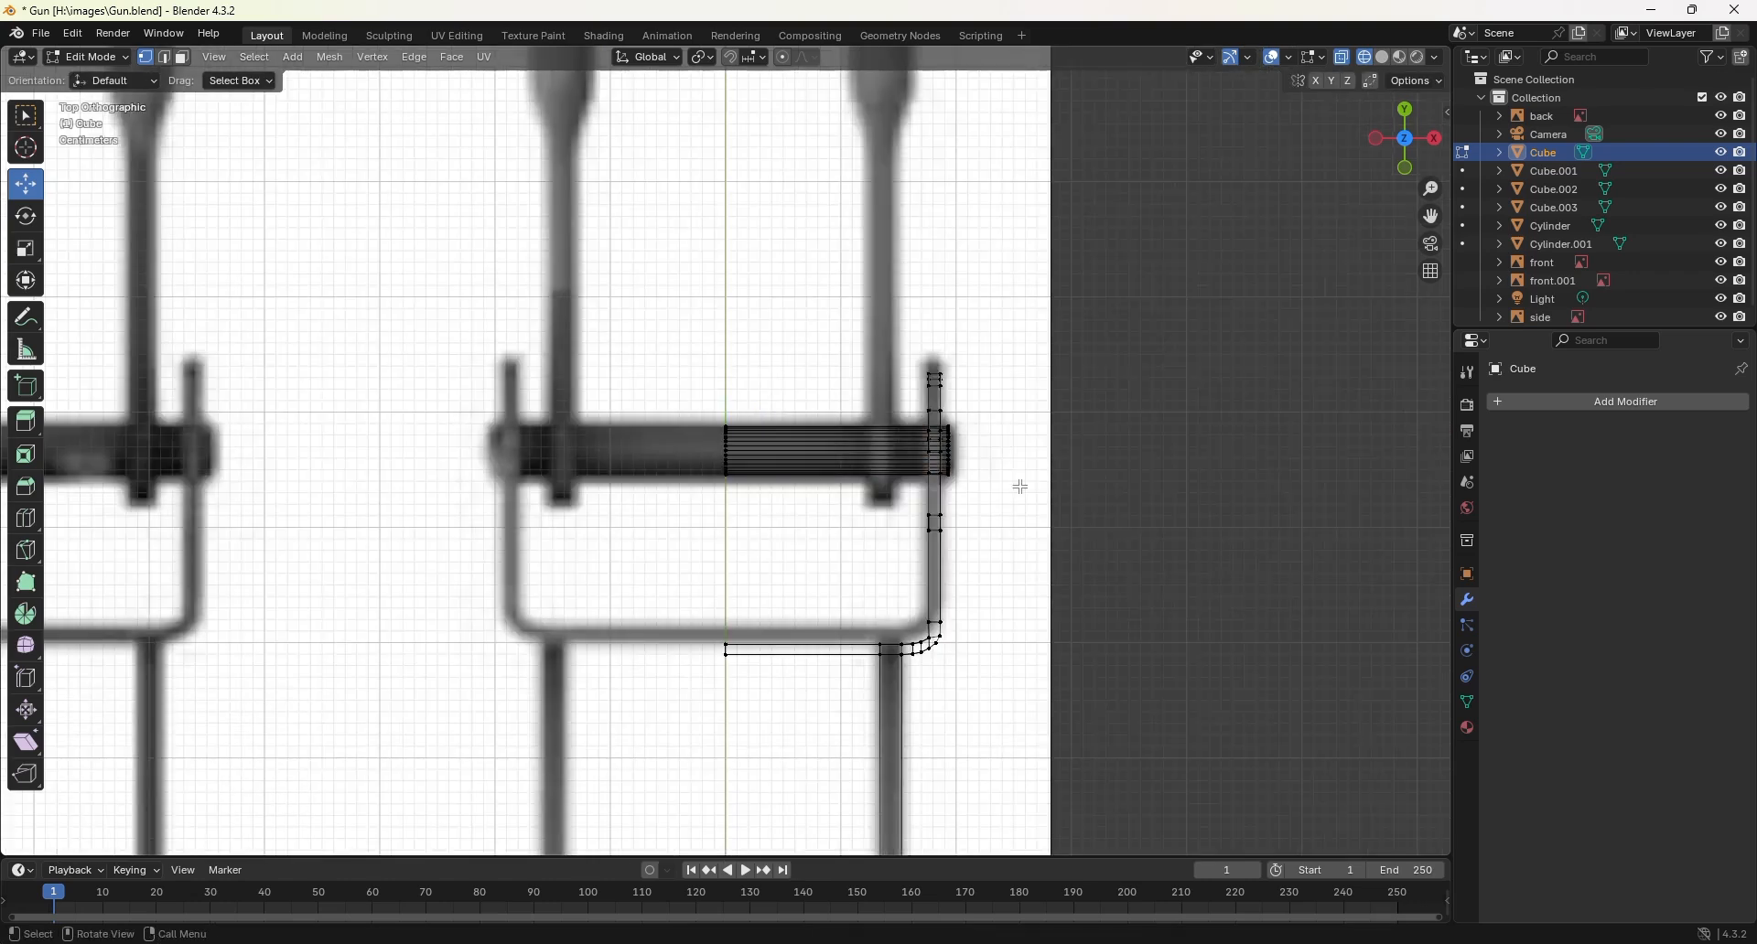
Step: Select the whole pin cylinder in the right side view and move it 0.98966 m in Z up to the stock bracket
key("z")
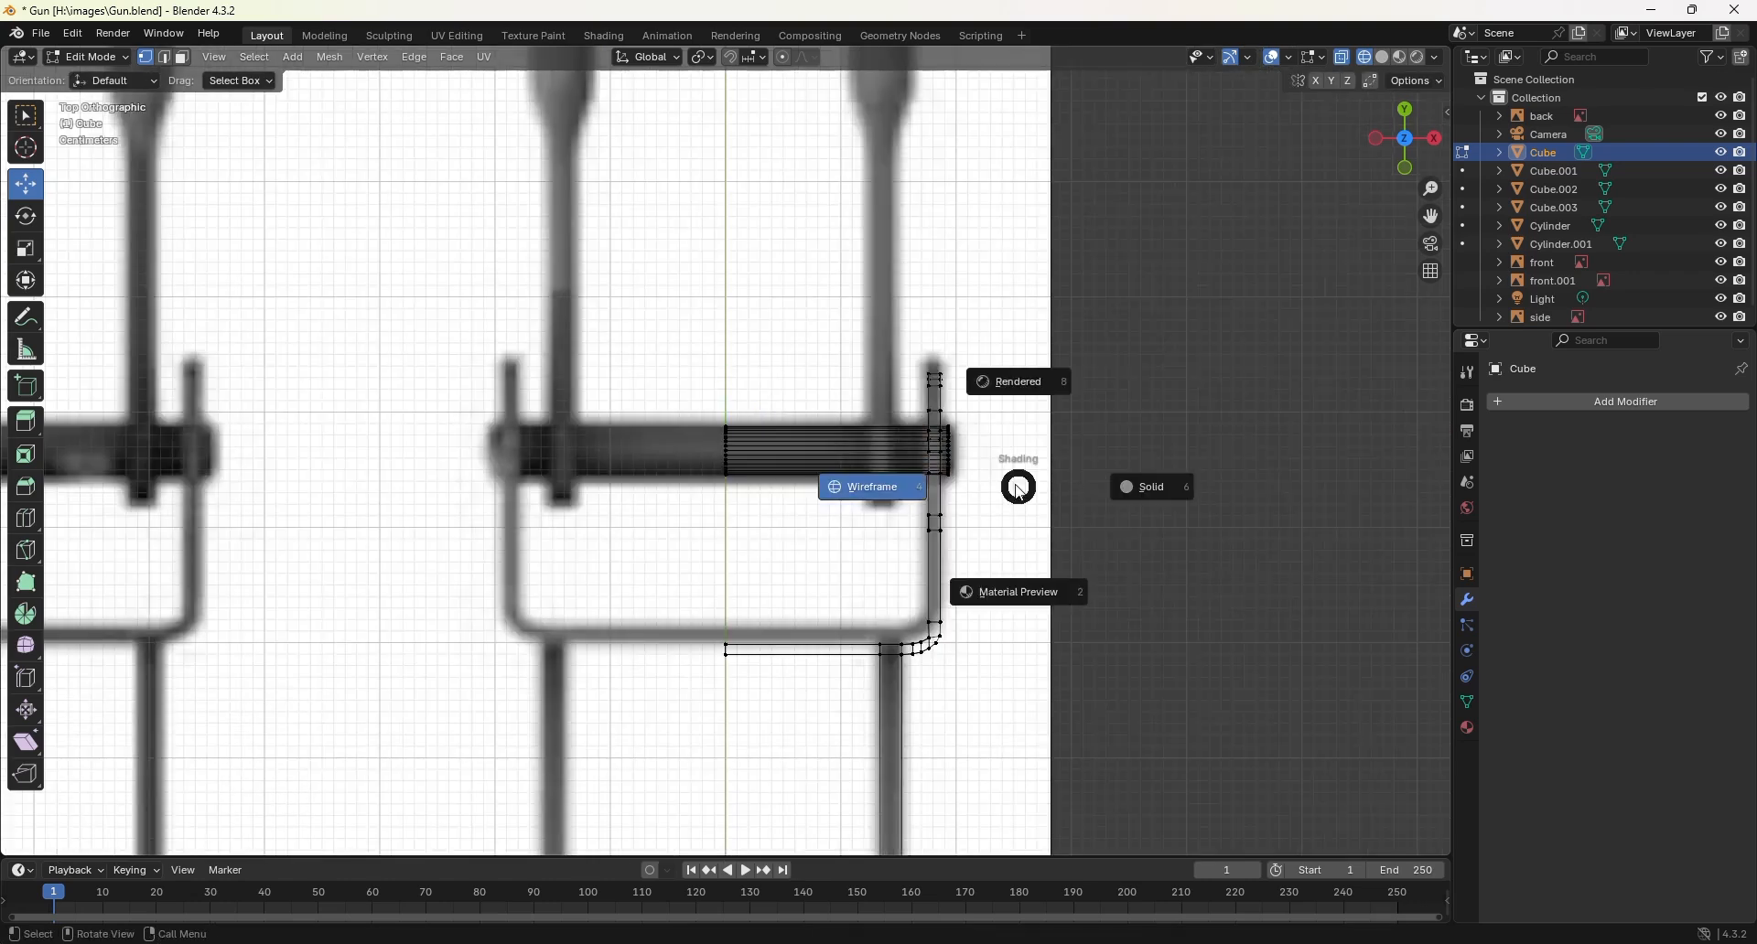
key("6")
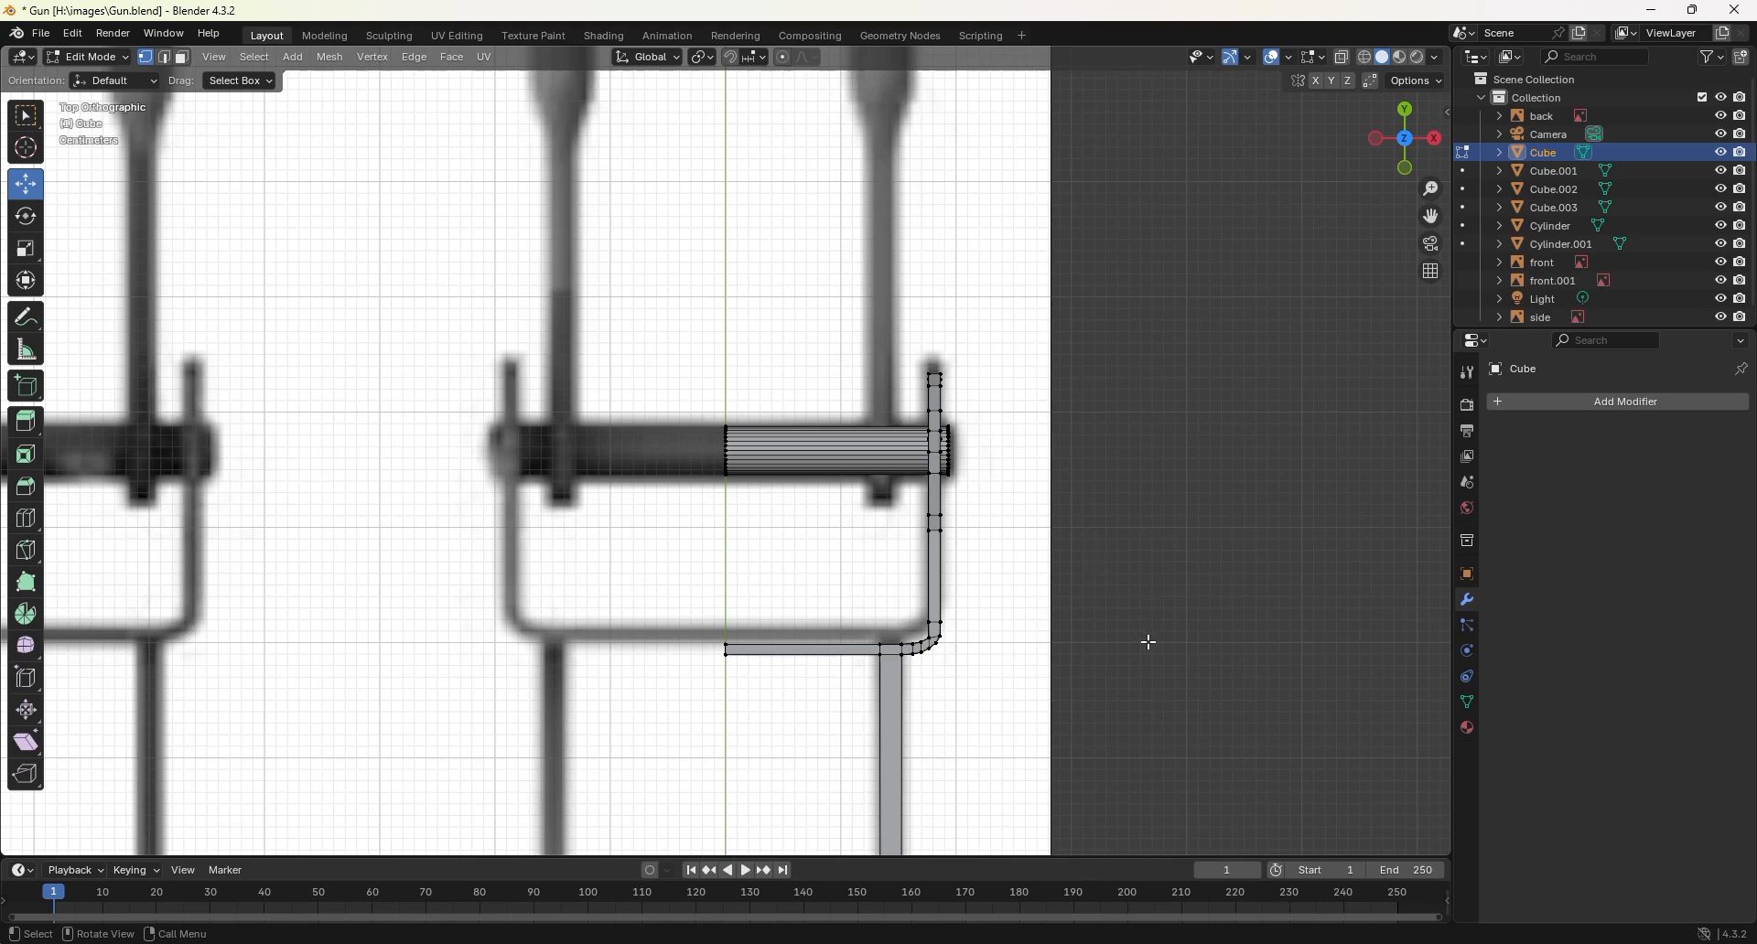
middle_click_drag(1144, 638, 922, 493)
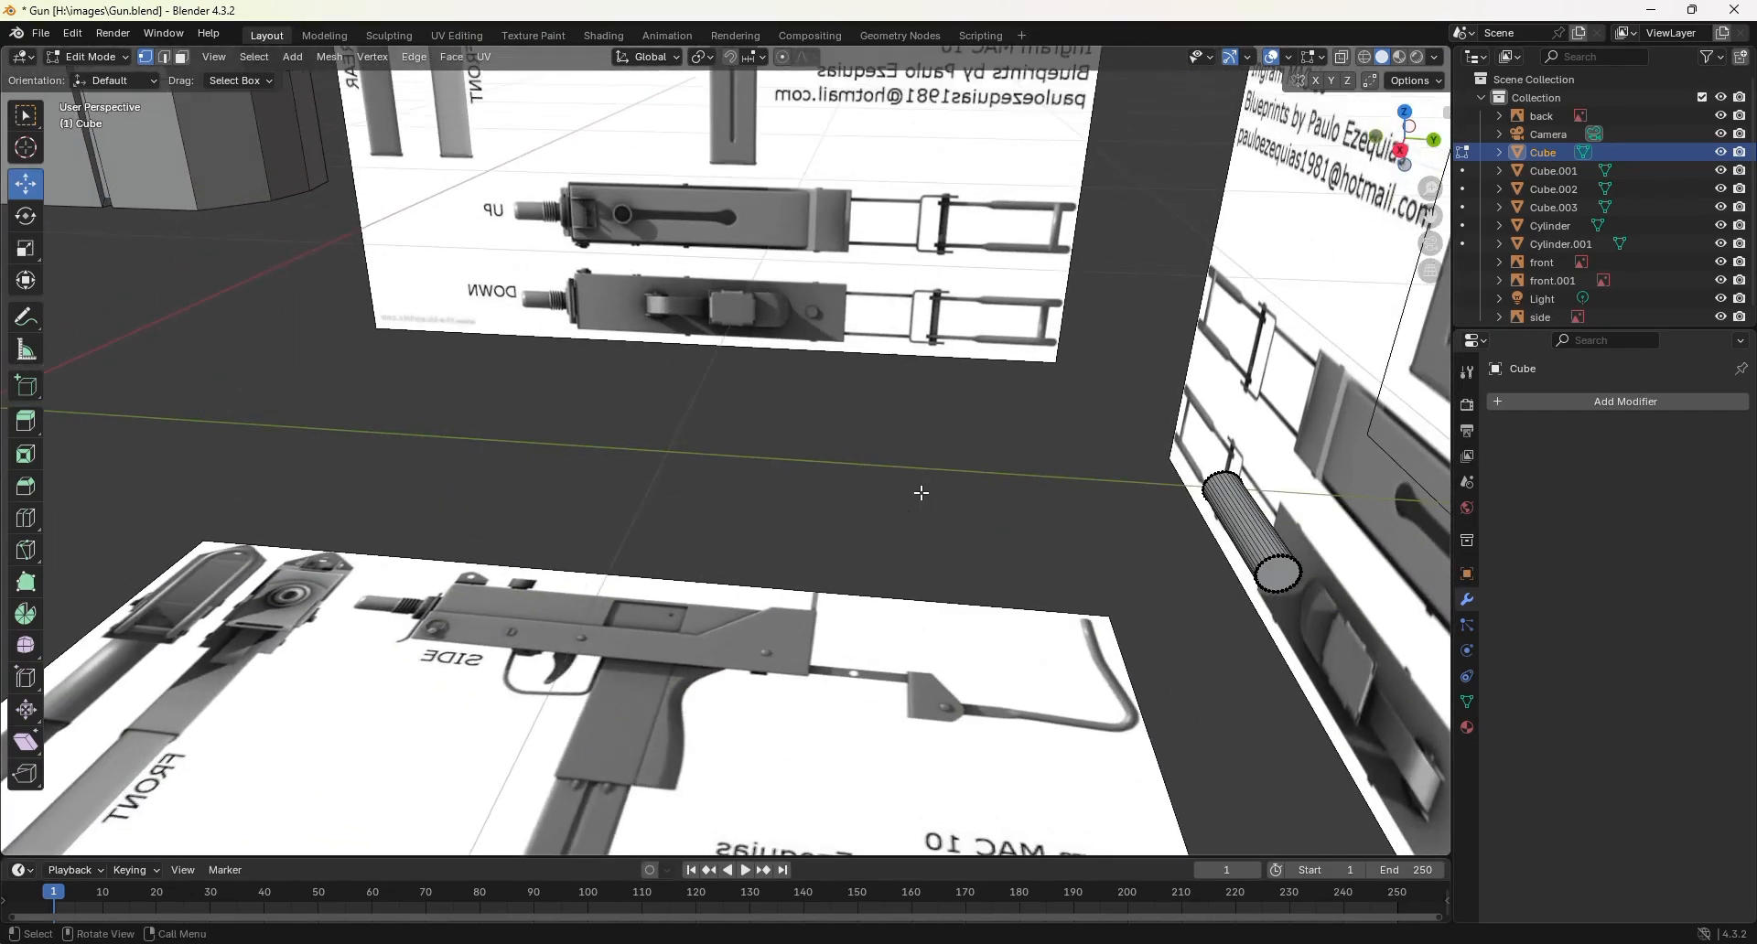
key("KP_3")
scroll(919, 494, "down", 8)
scroll(833, 480, "up", 4)
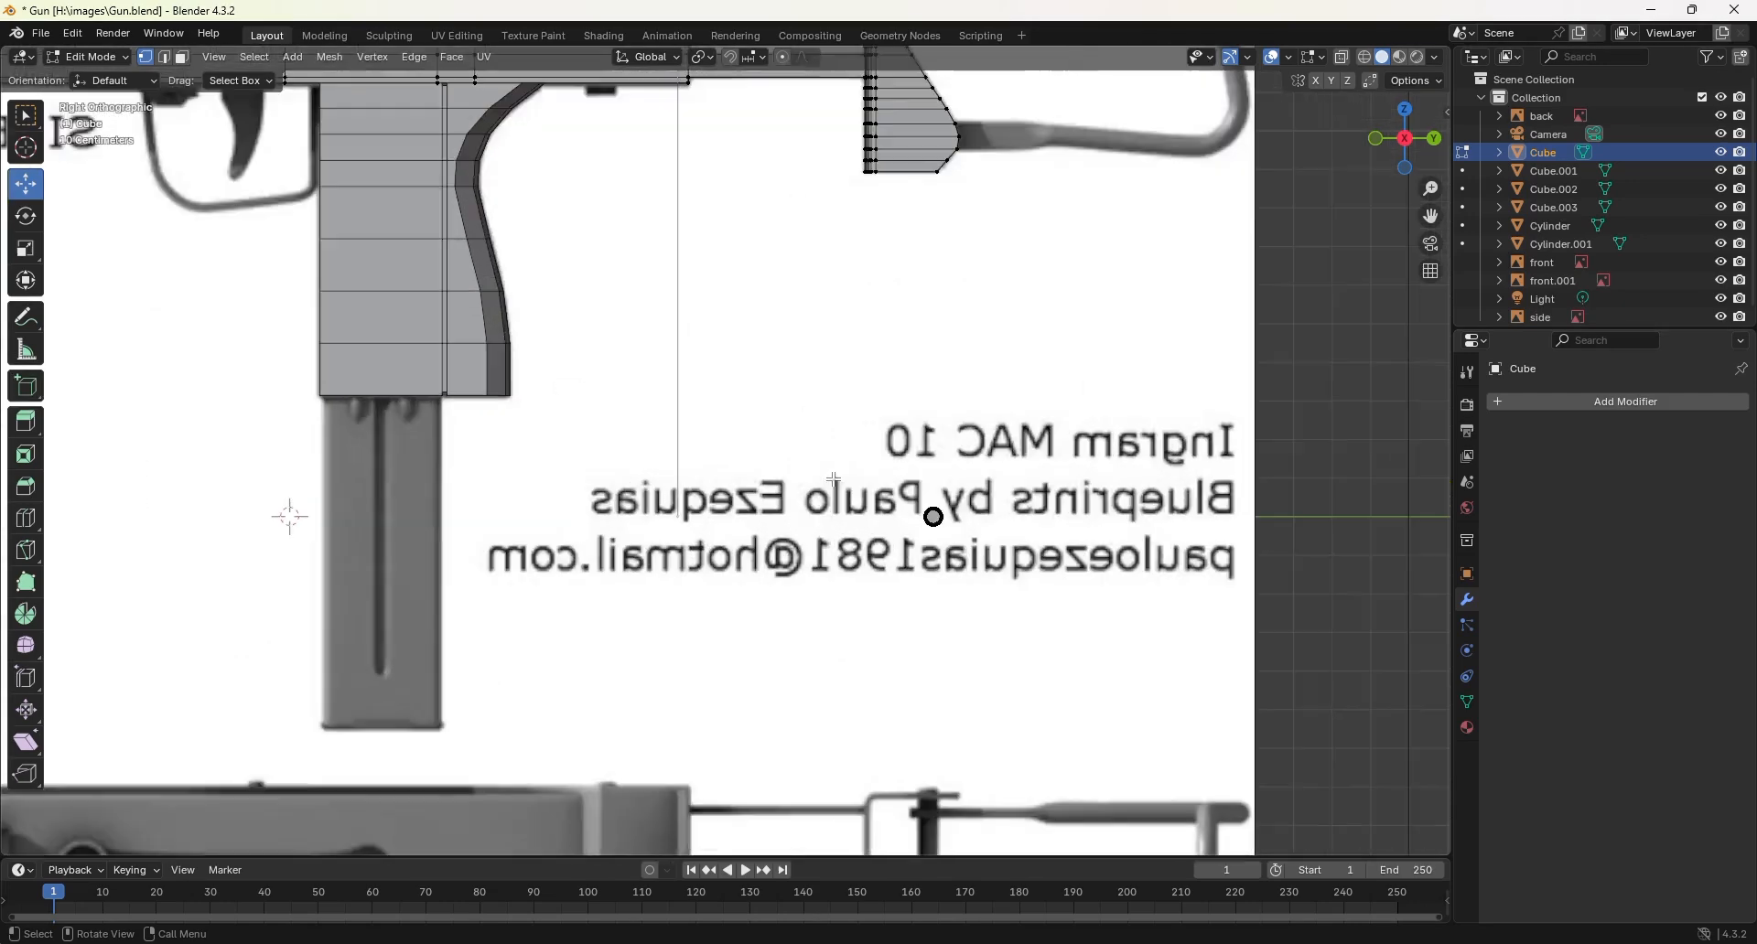
scroll(832, 480, "up", 1)
middle_click_drag(832, 479, 662, 610, "shift")
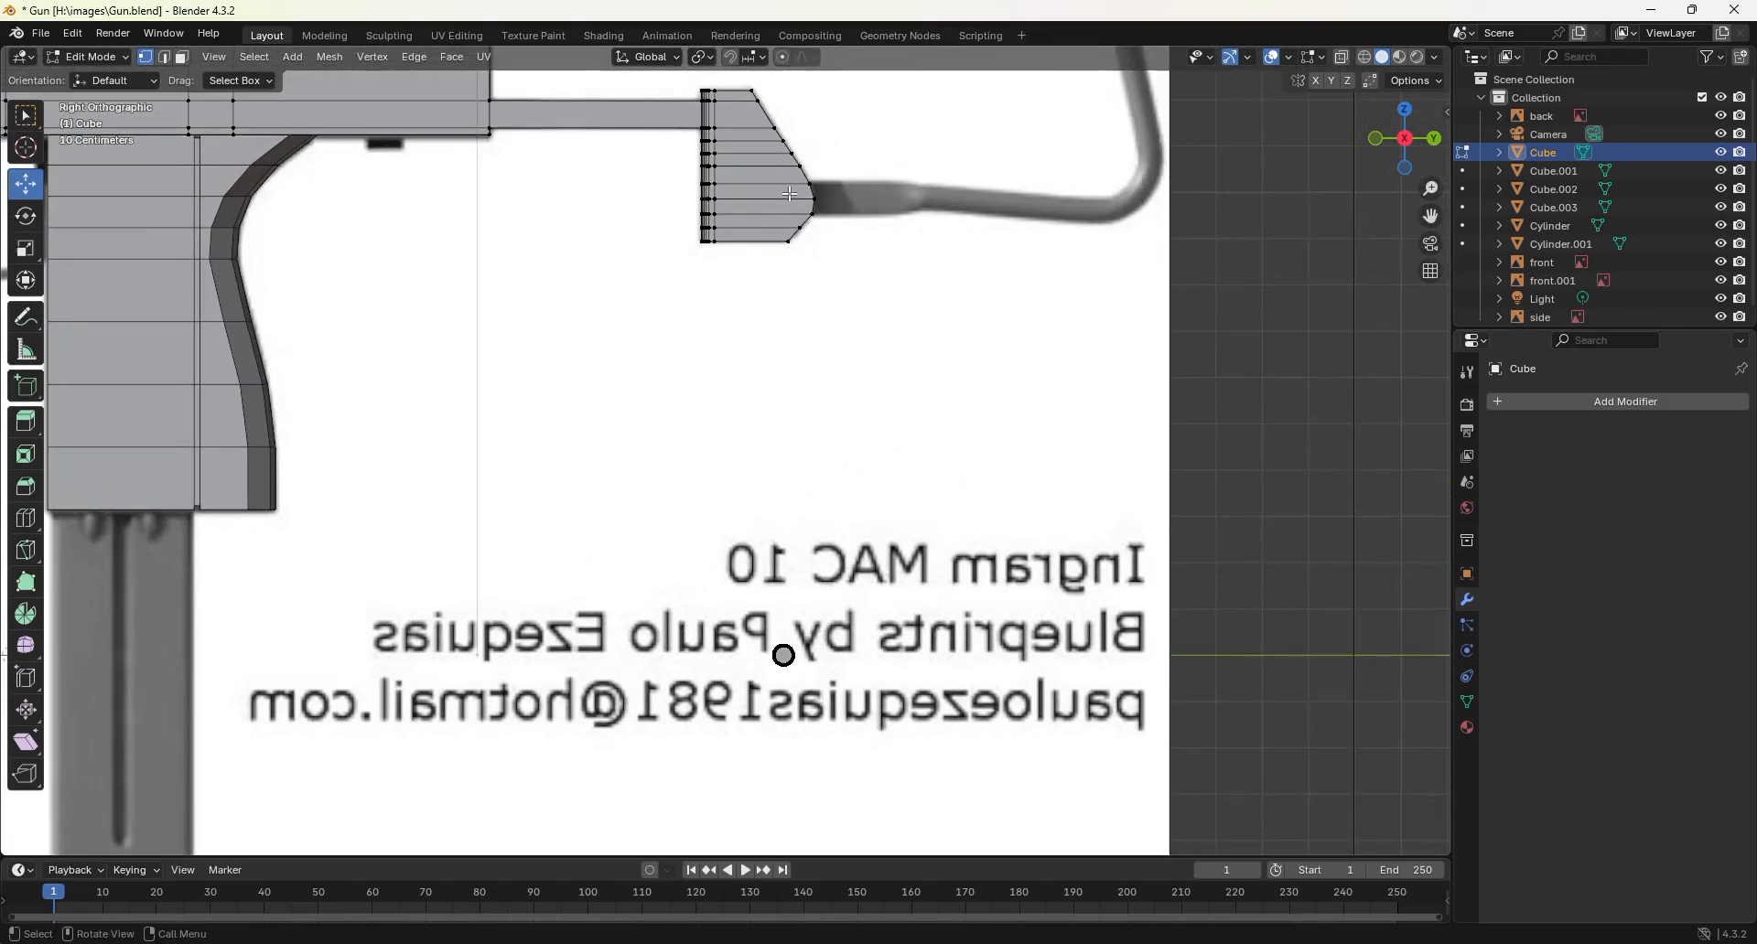
left_click_drag(723, 568, 863, 513)
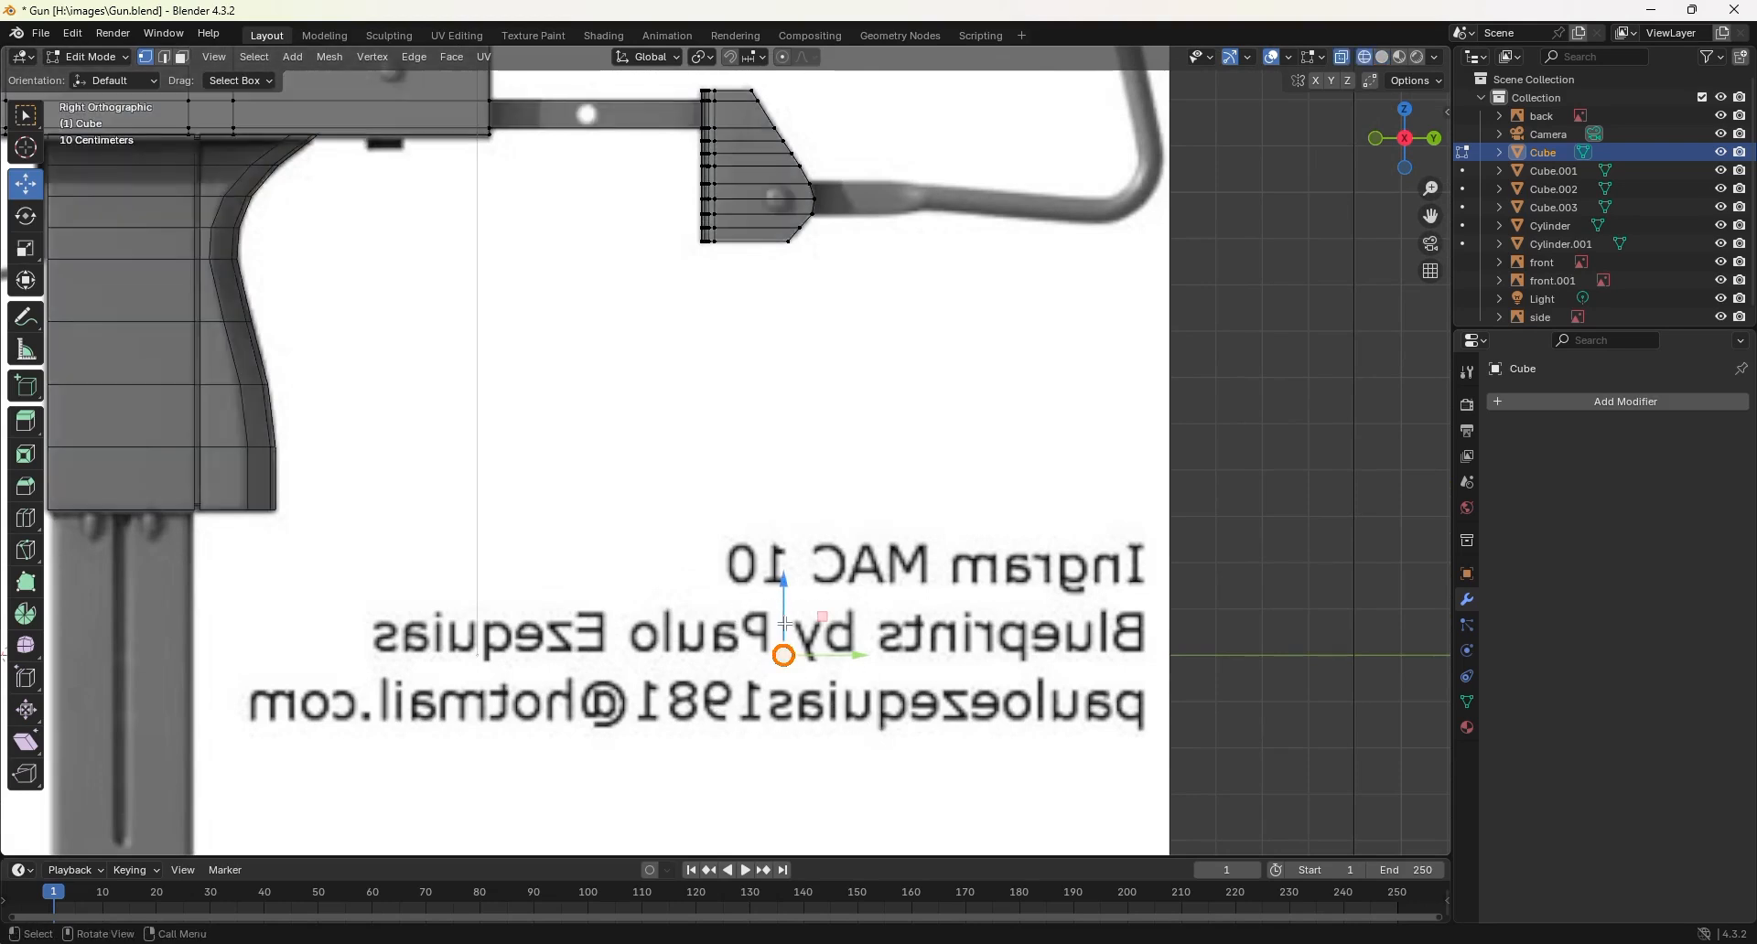
left_click_drag(785, 625, 774, 150)
middle_click_drag(878, 333, 917, 593, "shift")
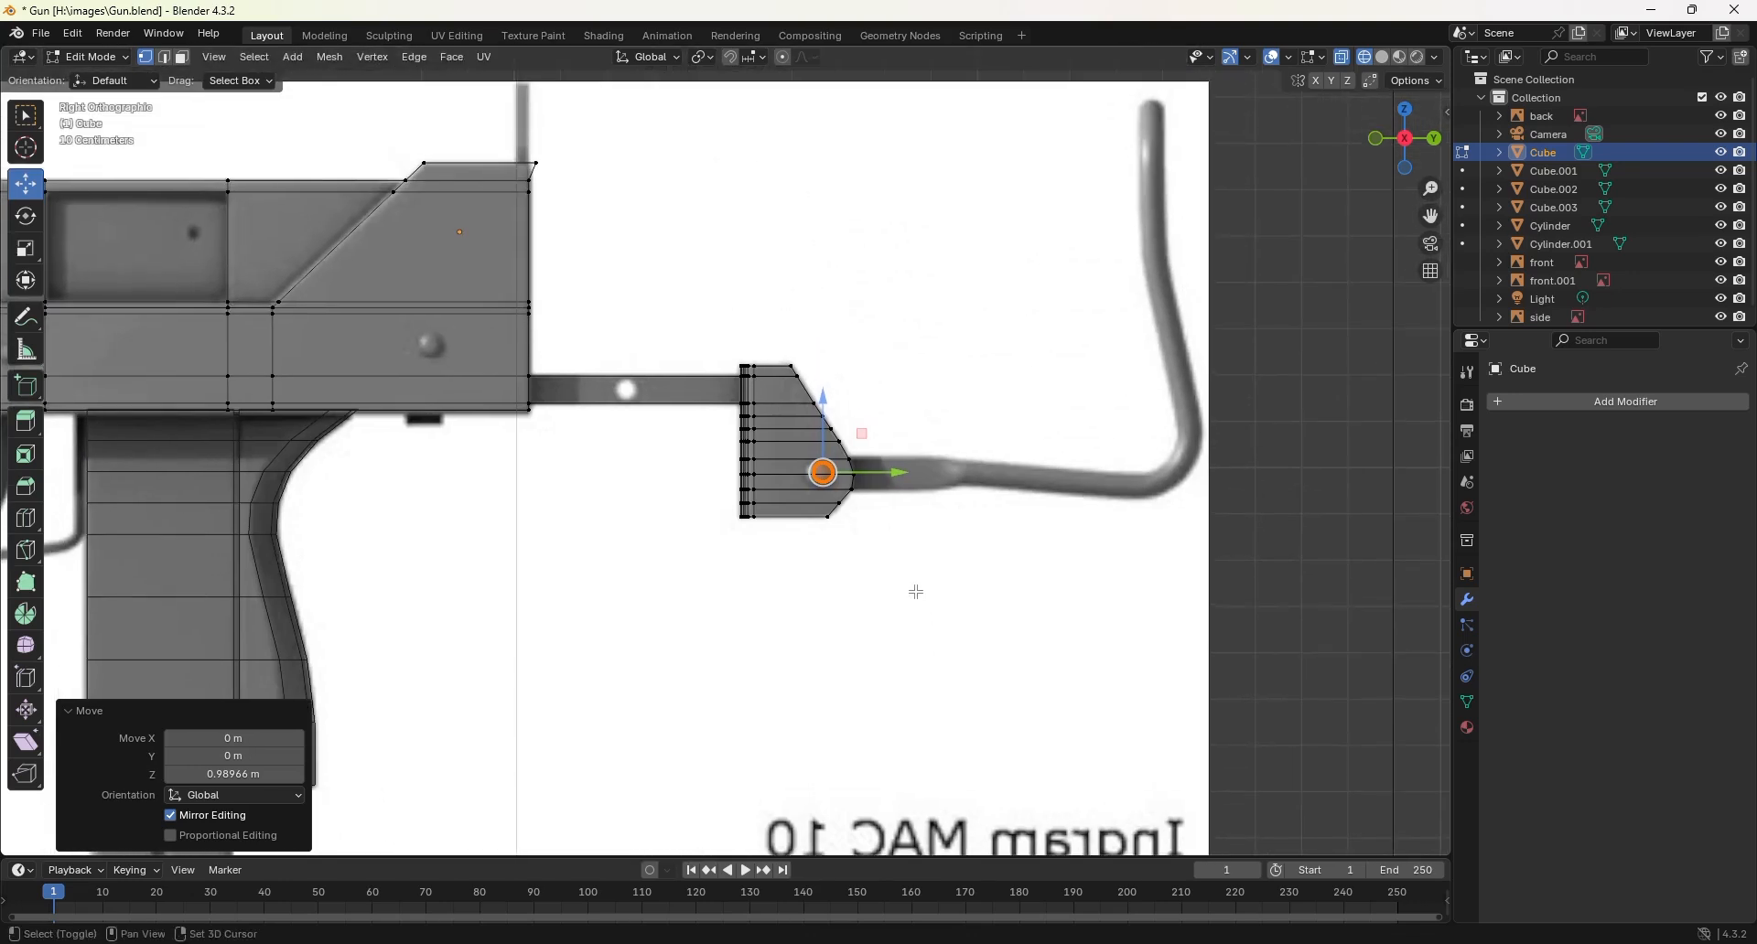
Step: Fine-tune the pin cylinder by -0.01405 m in Y and -0.002749 m in Z to sit on the blueprint's pin head
scroll(902, 585, "up", 8)
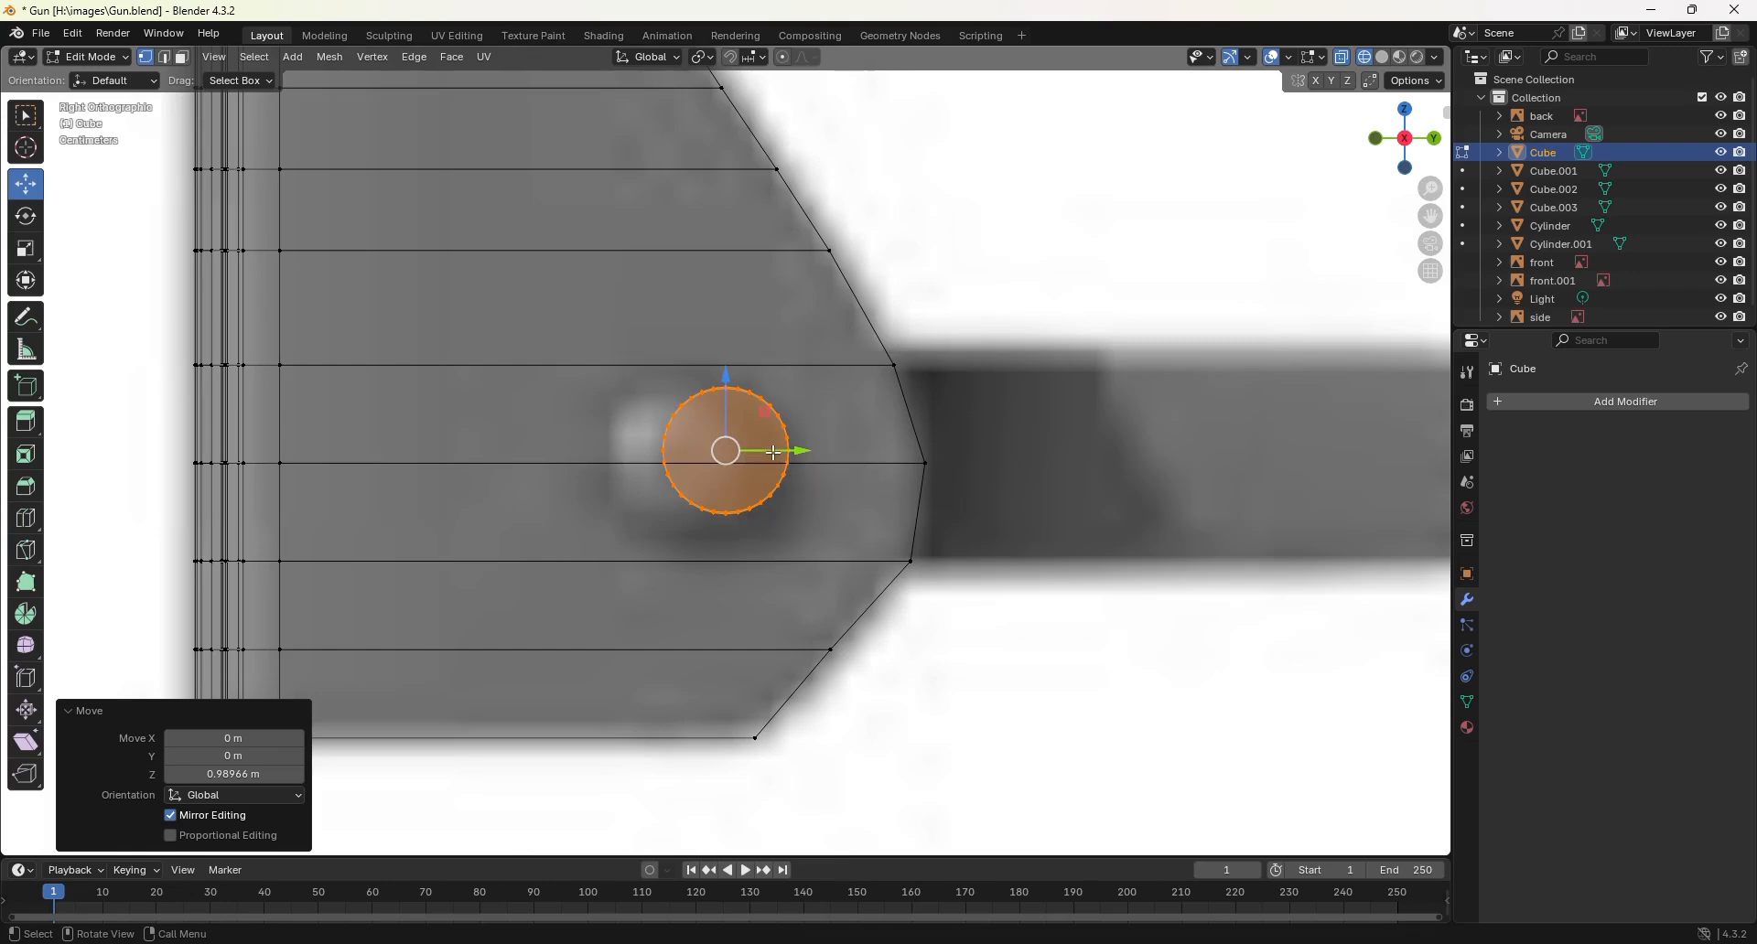
left_click_drag(774, 452, 729, 451)
left_click_drag(683, 387, 680, 395)
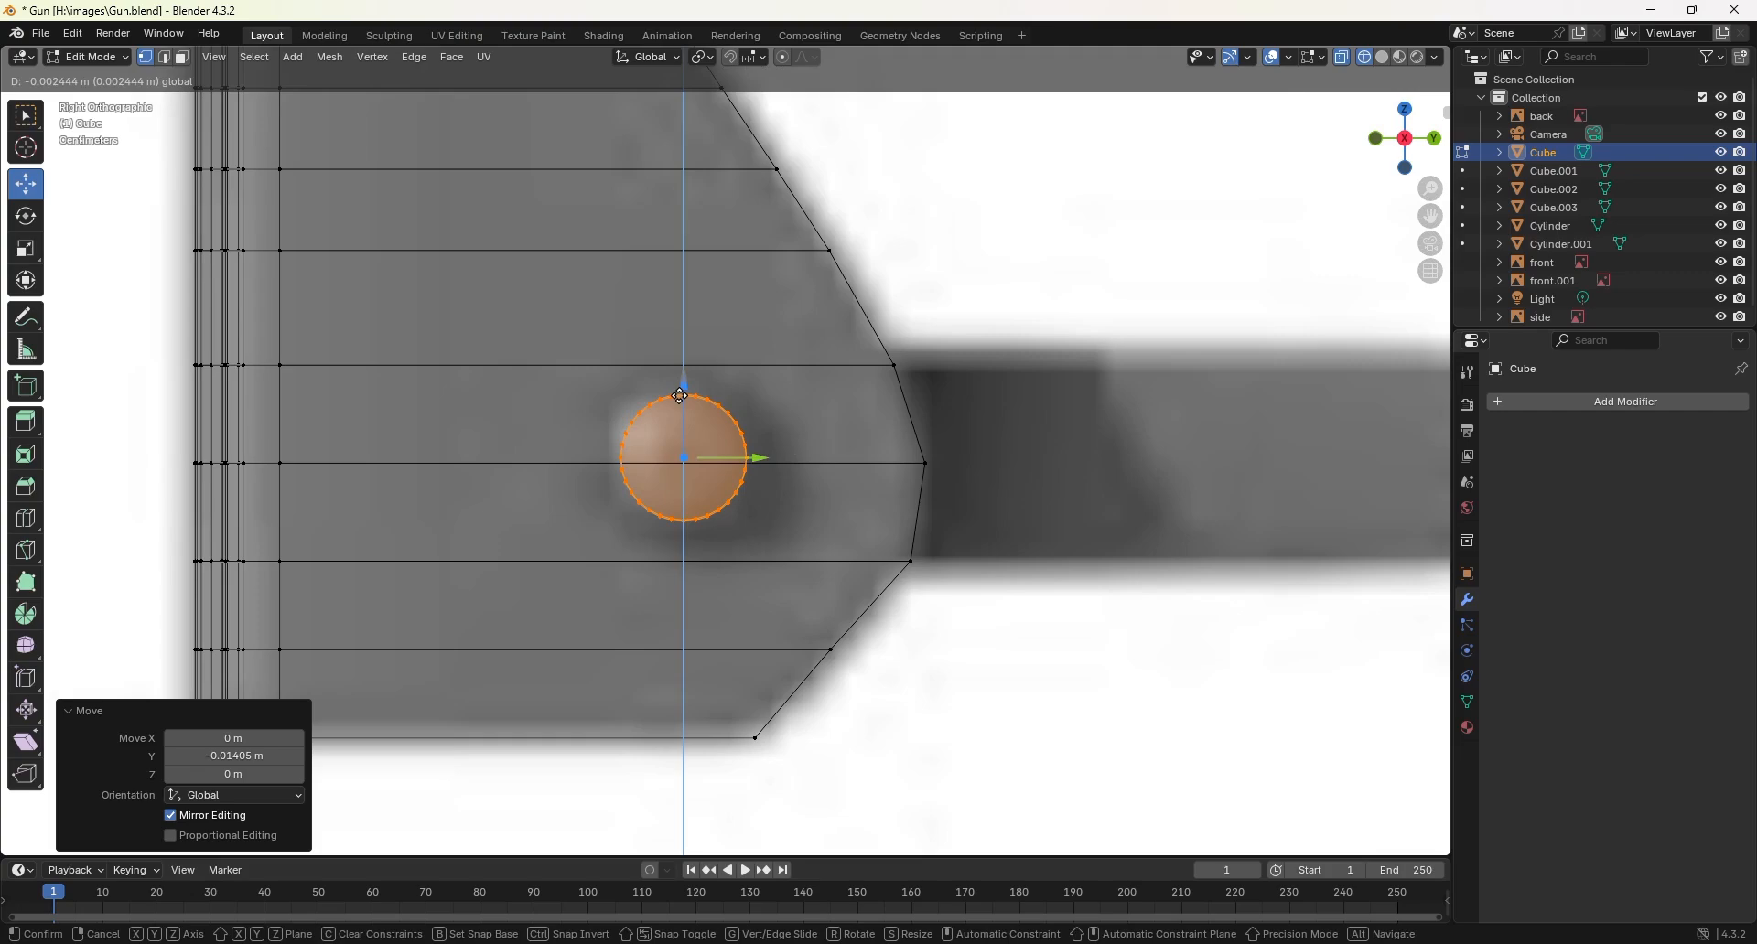
left_click_drag(679, 395, 680, 396)
Step: Extrude the pin's outer end face outward by 0.003423 m and scale the new face to 0.926
middle_click_drag(695, 412, 848, 501)
scroll(815, 475, "down", 1)
key("z")
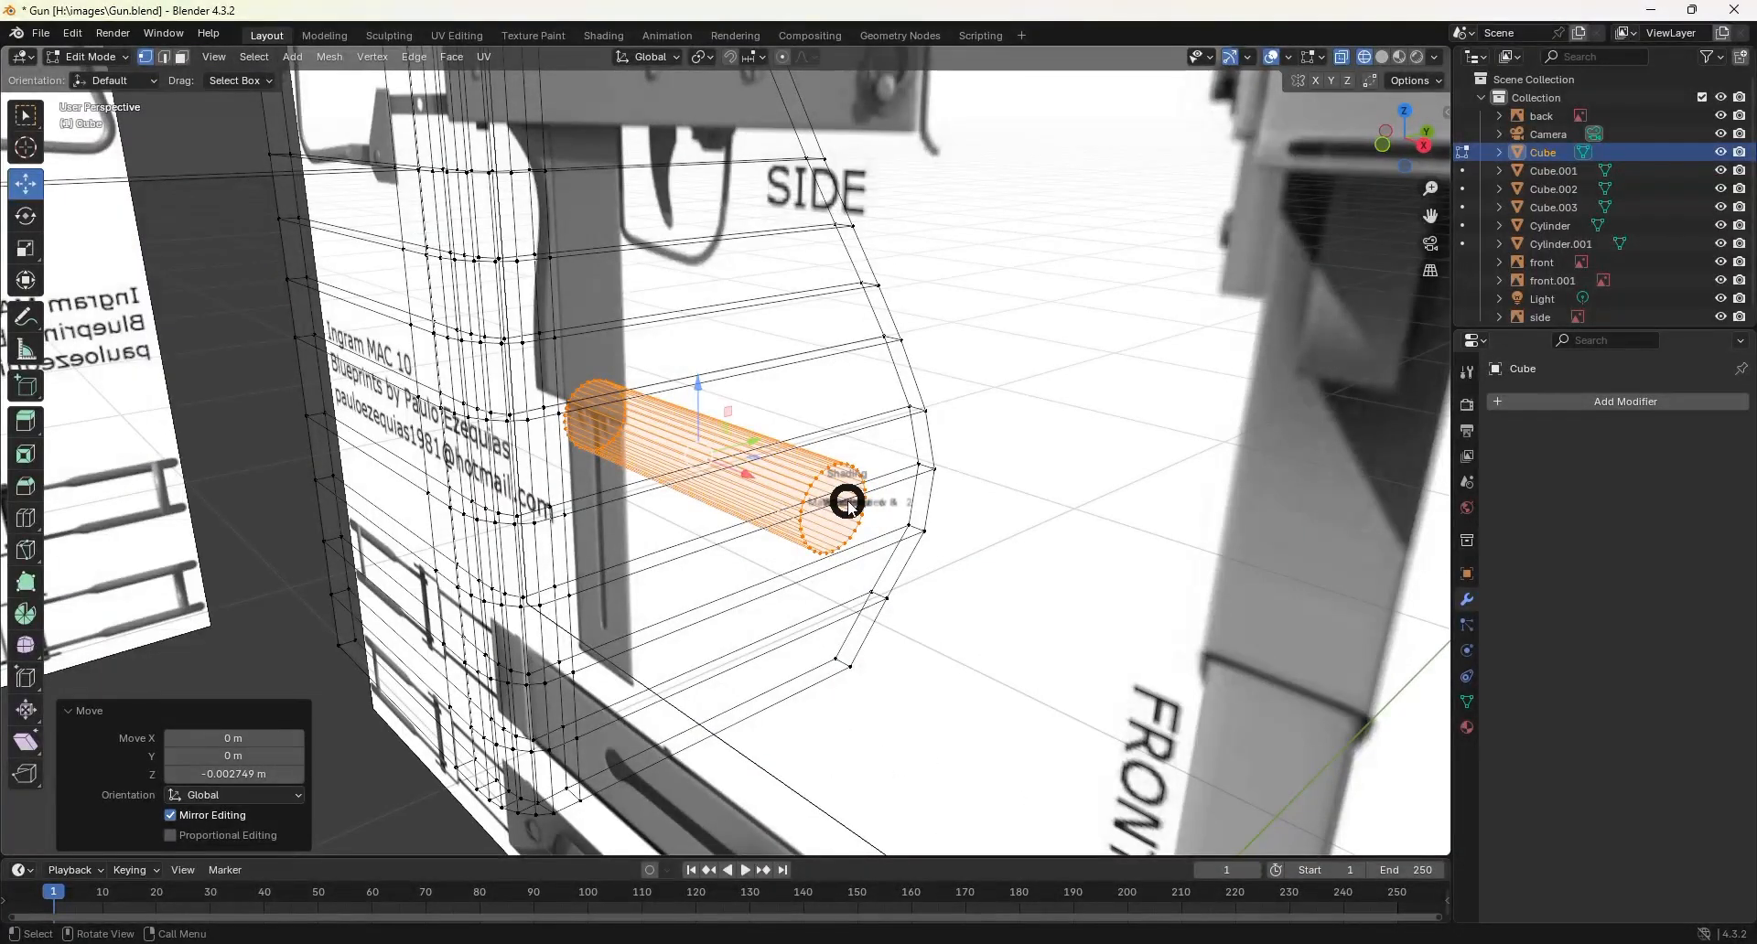
key("6")
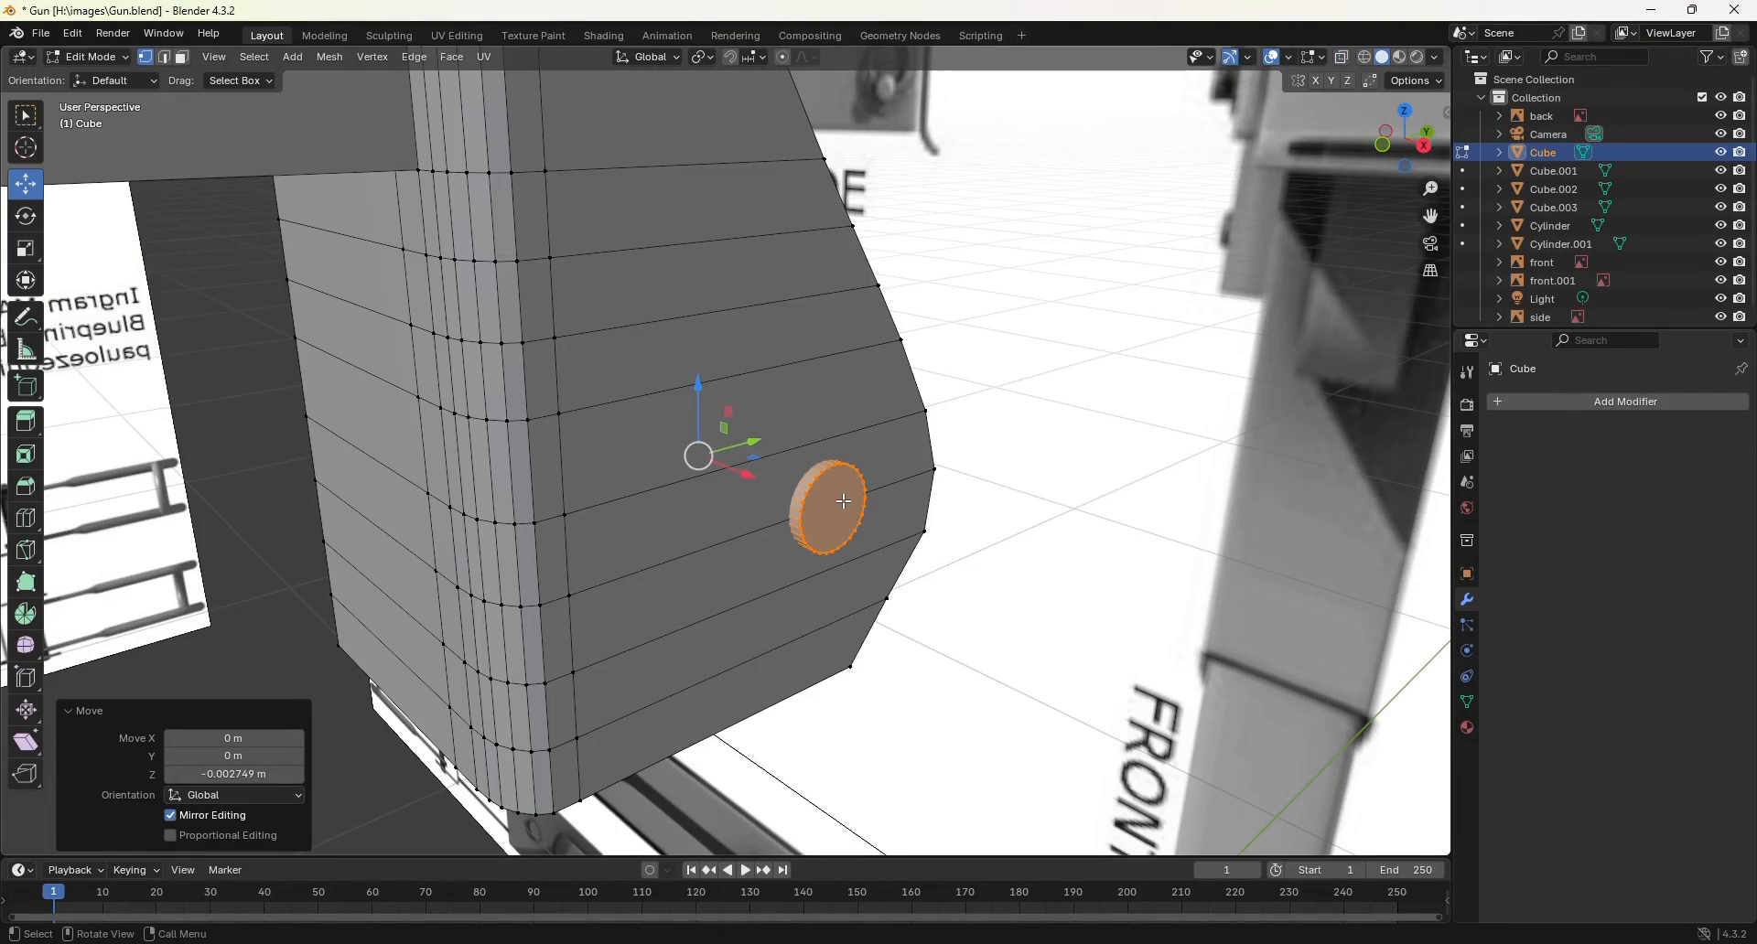
left_click(184, 57)
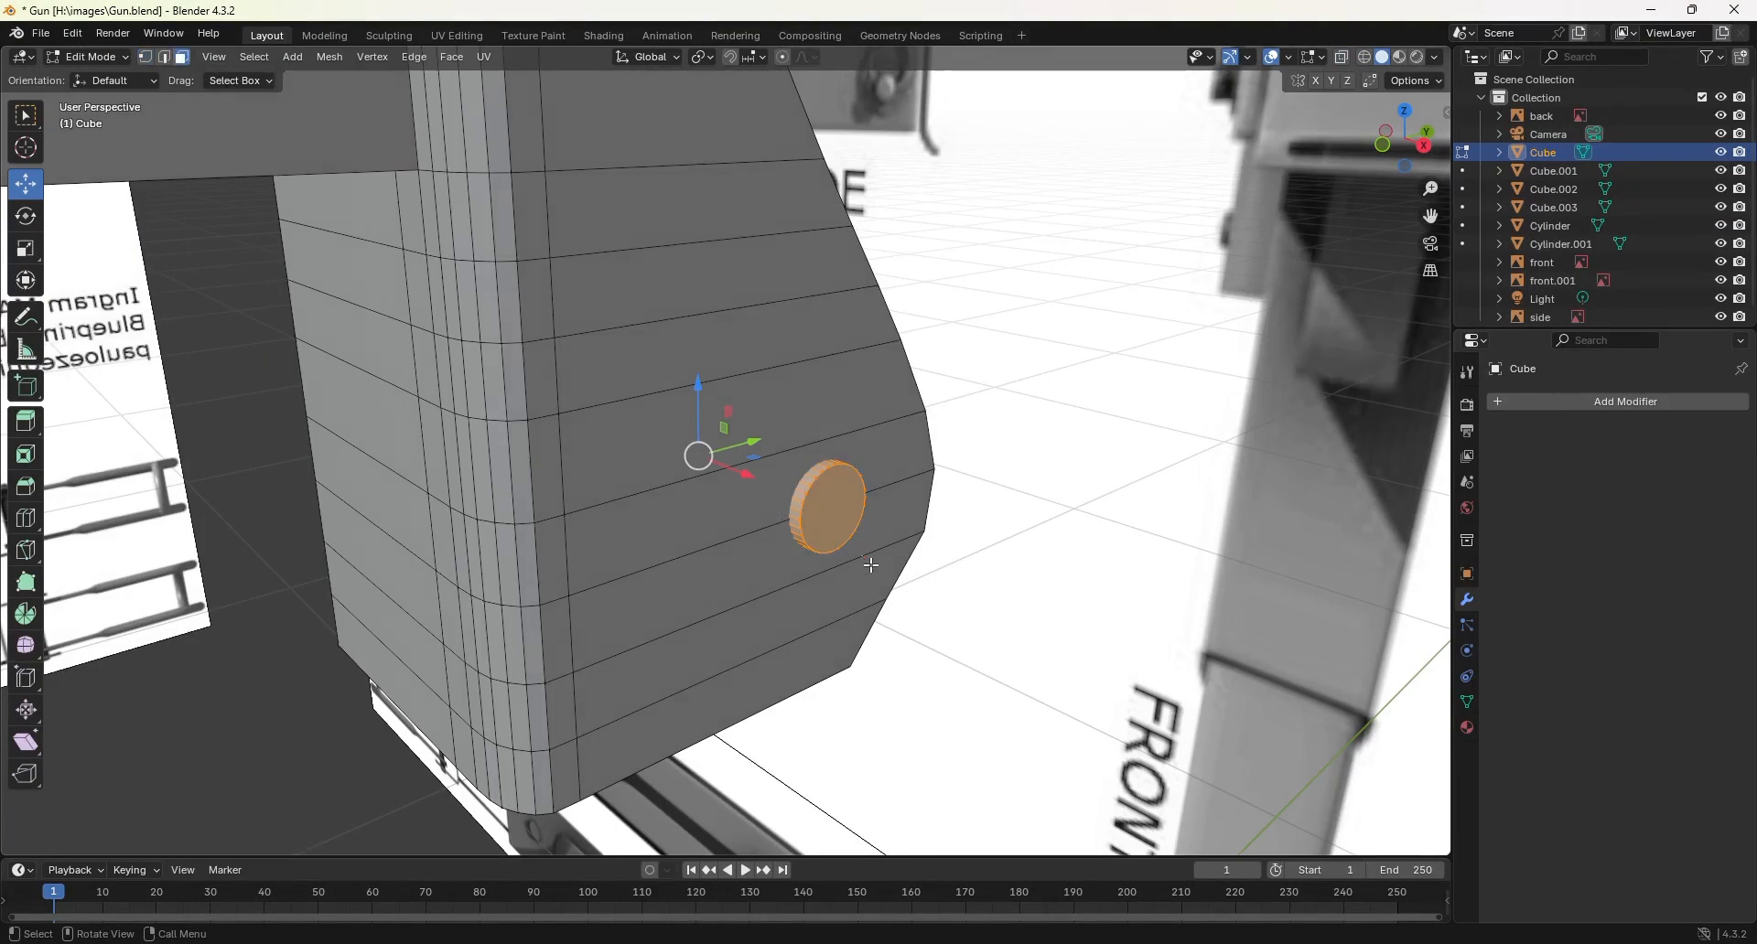
left_click(835, 514)
scroll(856, 523, "up", 2)
scroll(856, 524, "up", 3)
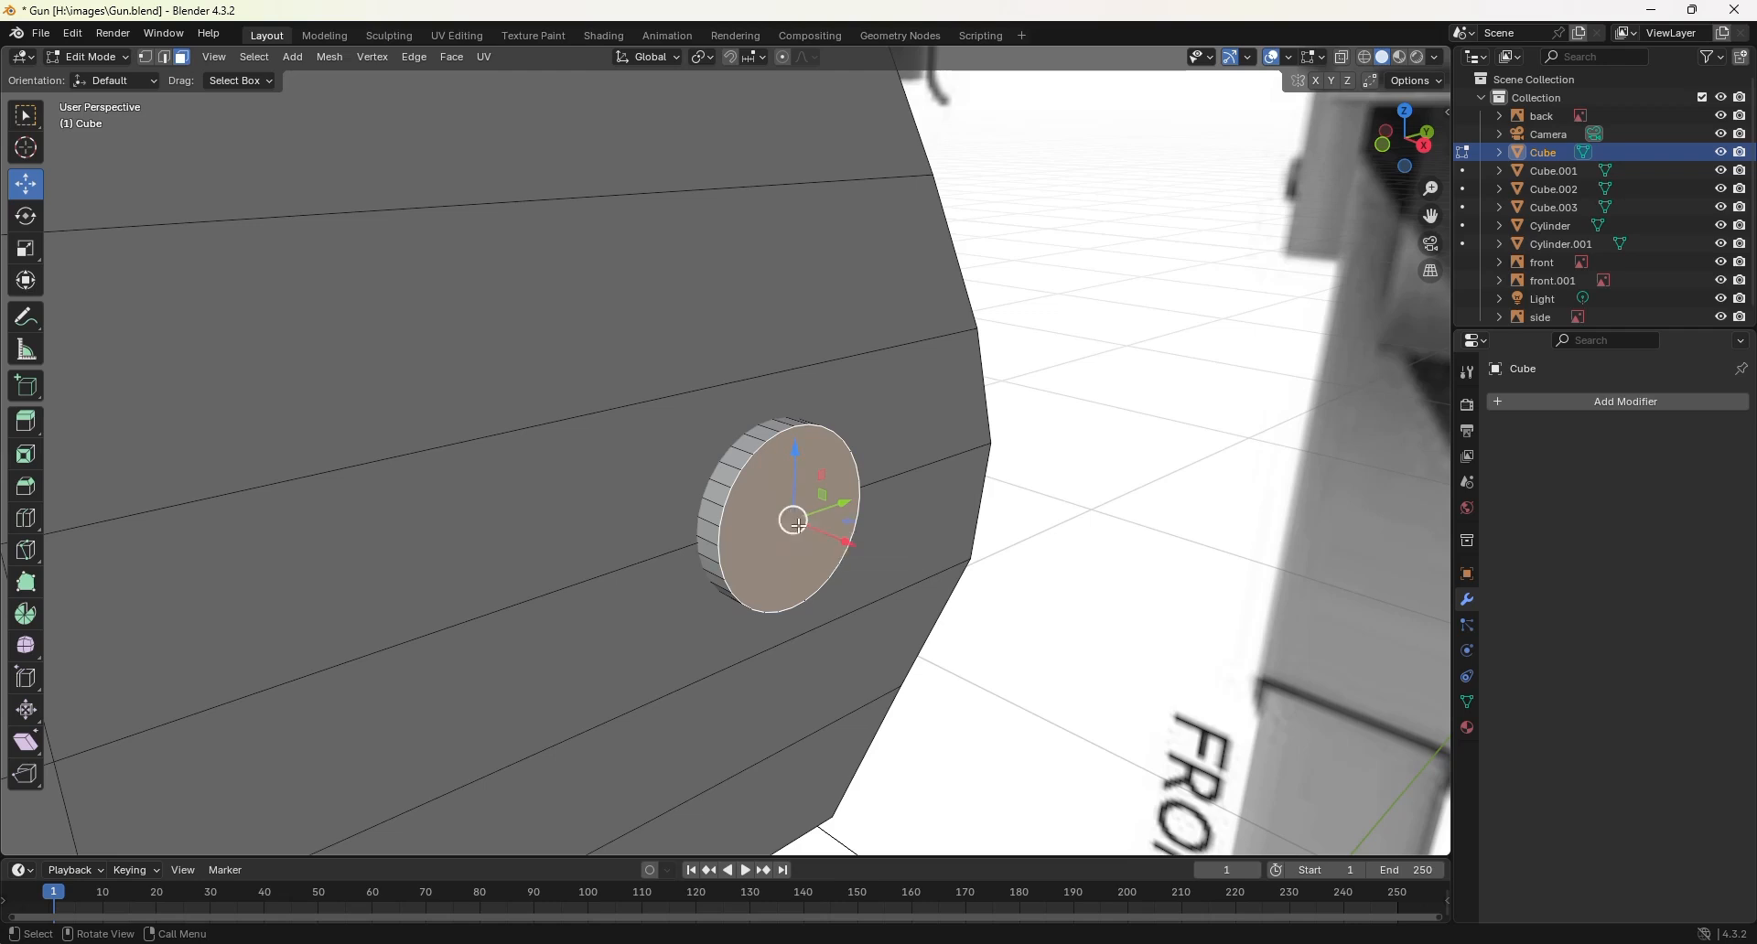
key("e")
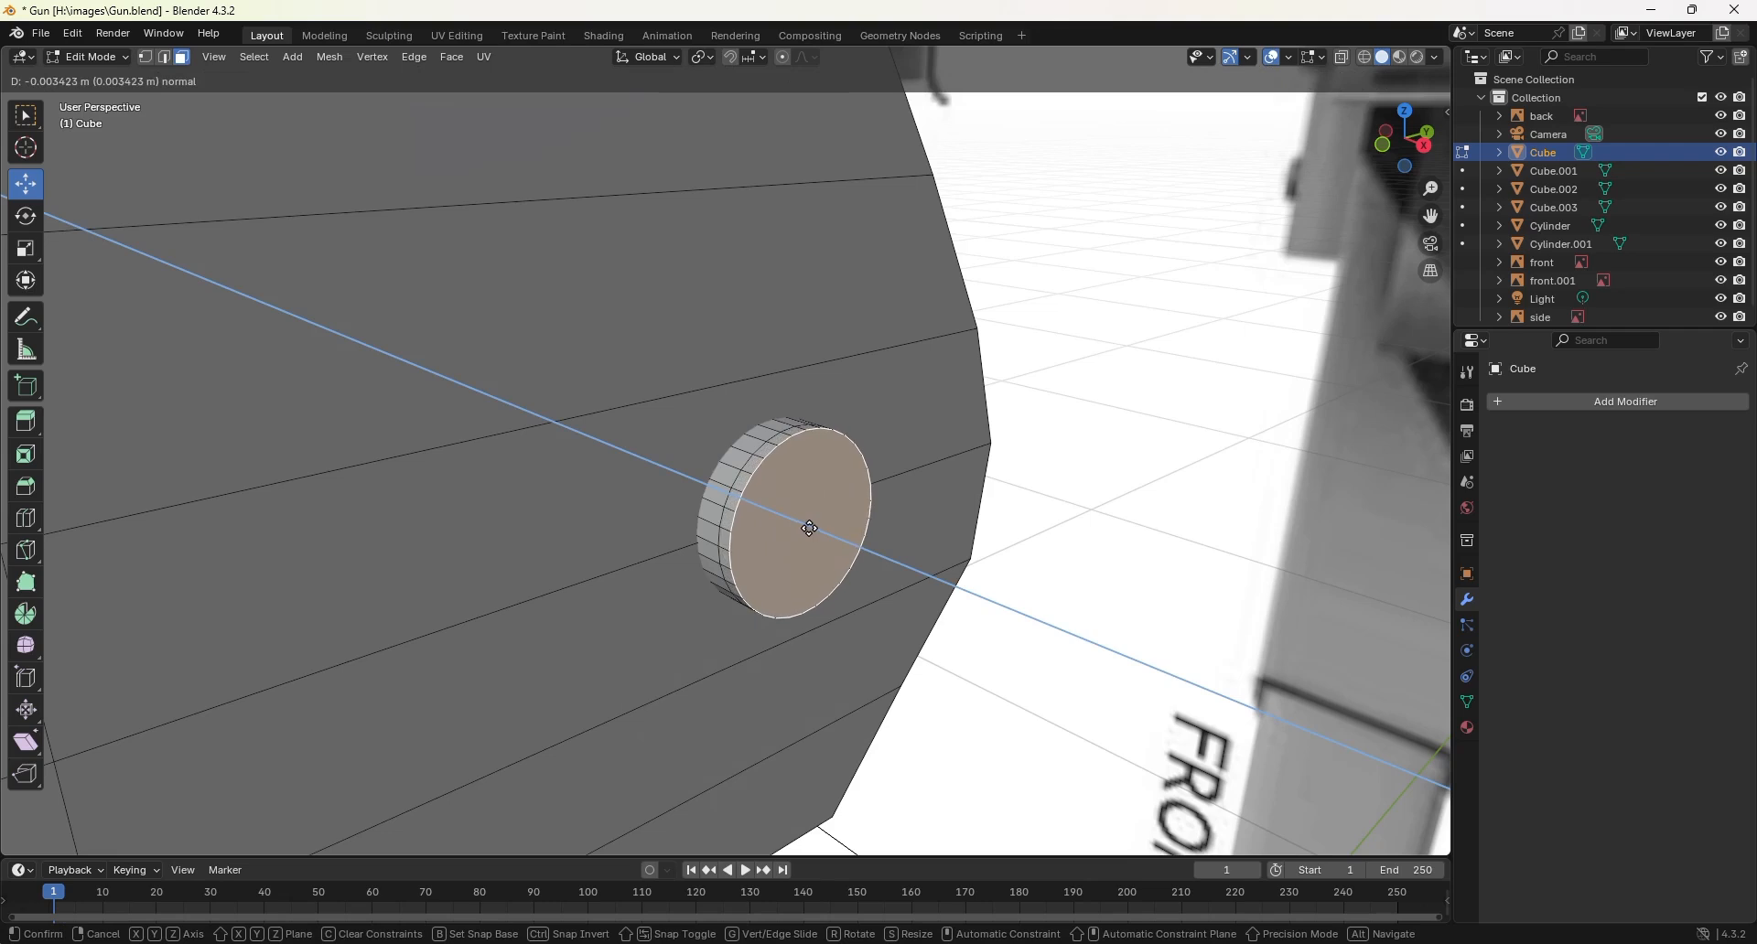
left_click(810, 528)
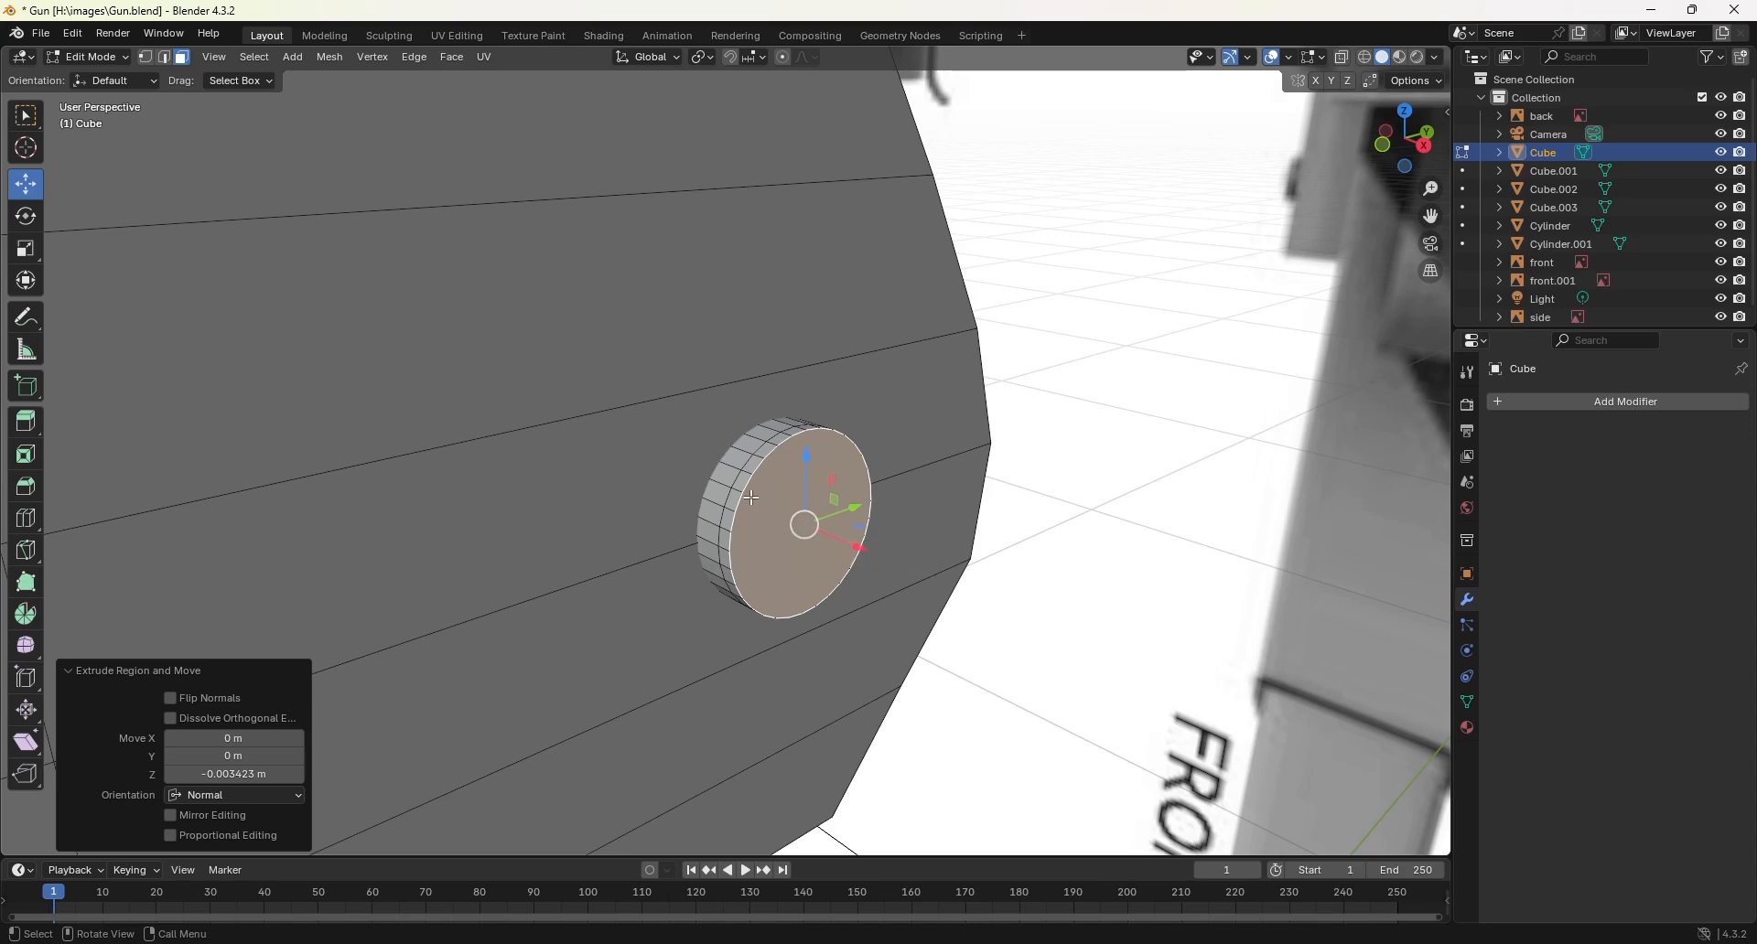
key("s")
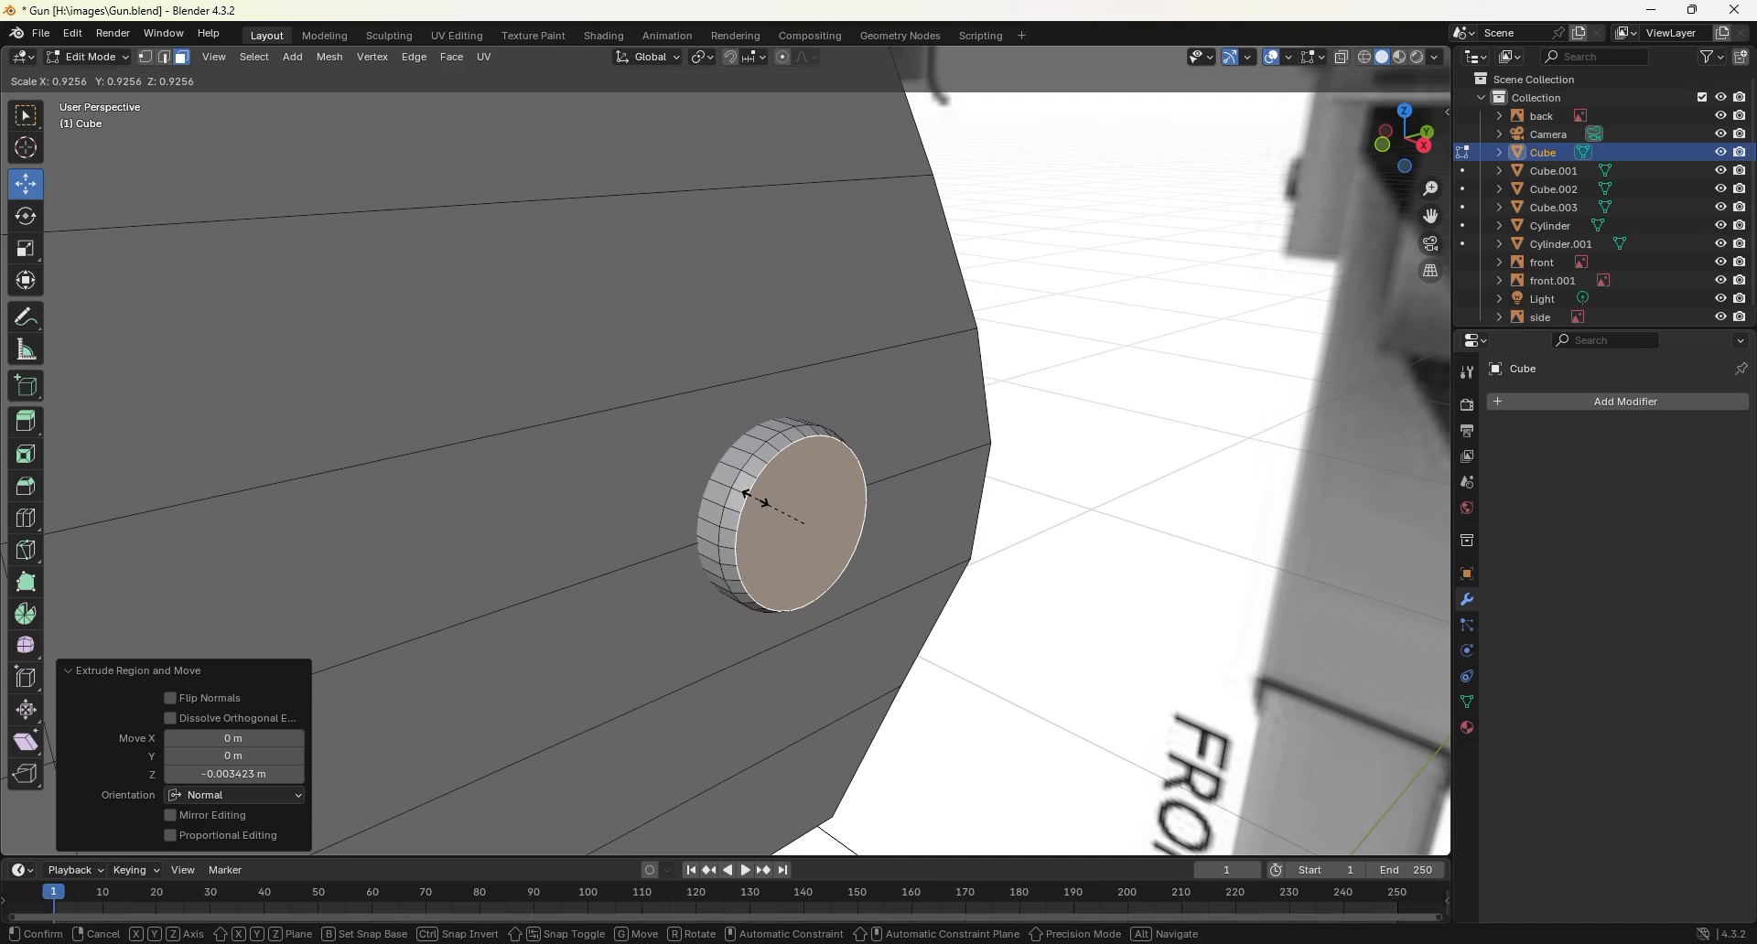
left_click(749, 494)
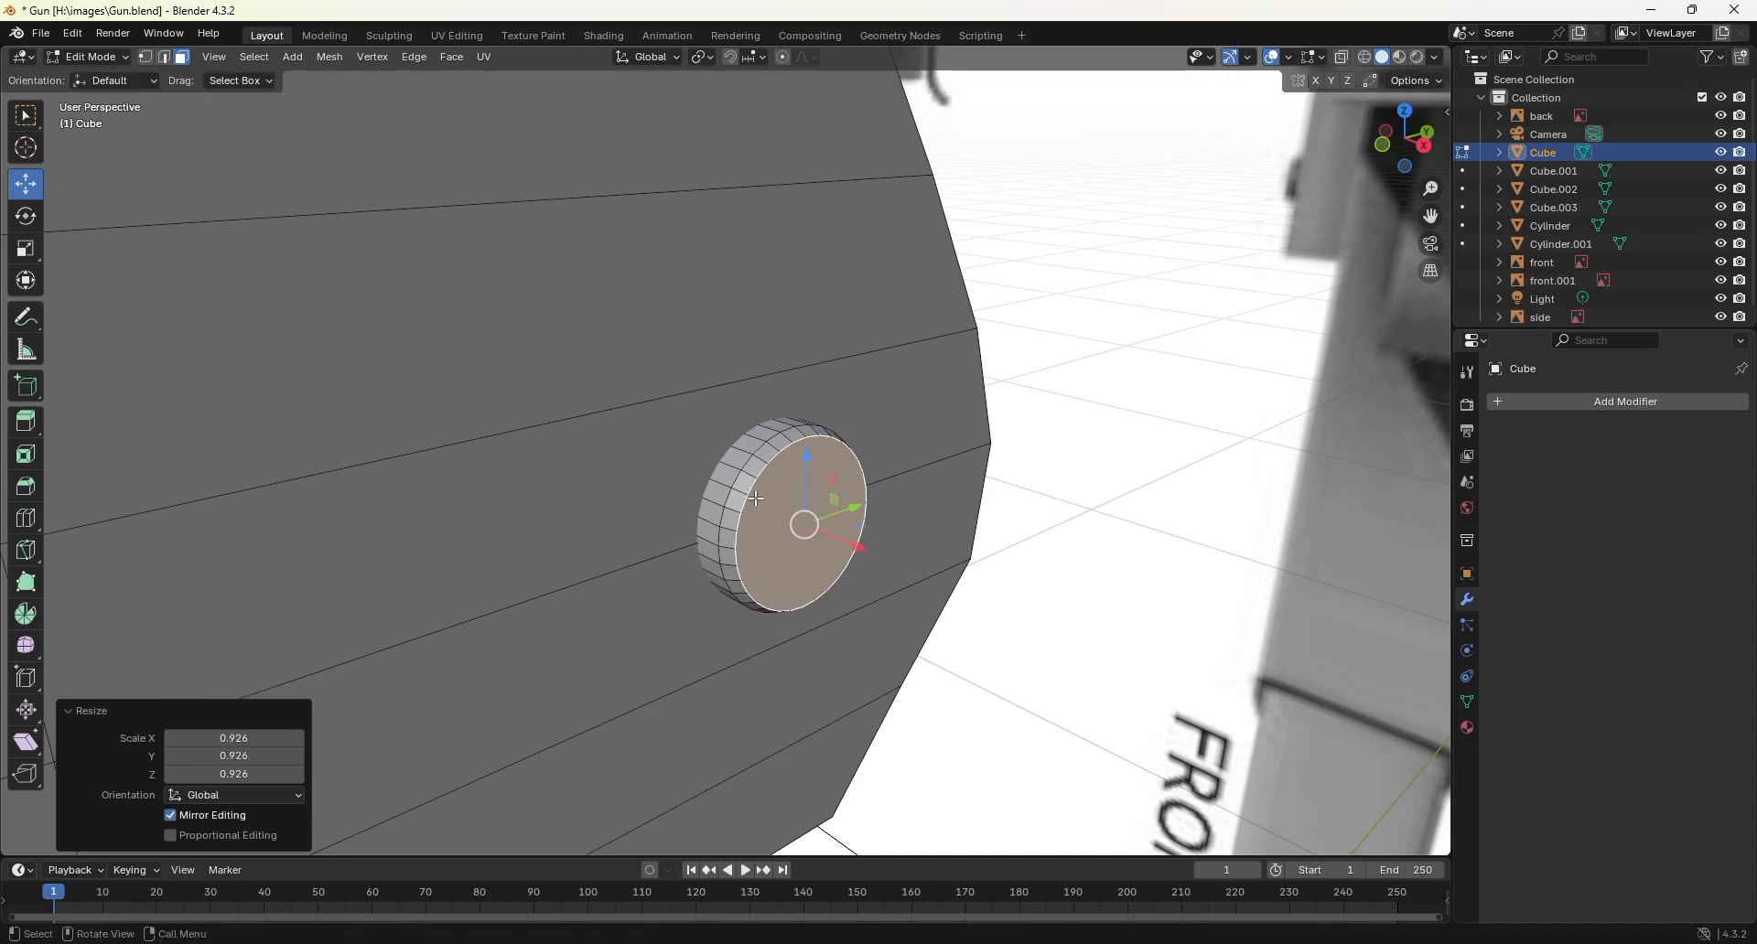
Step: Extrude the pin's end face outward by another 0.002766 m and scale it to 0.865
key("e")
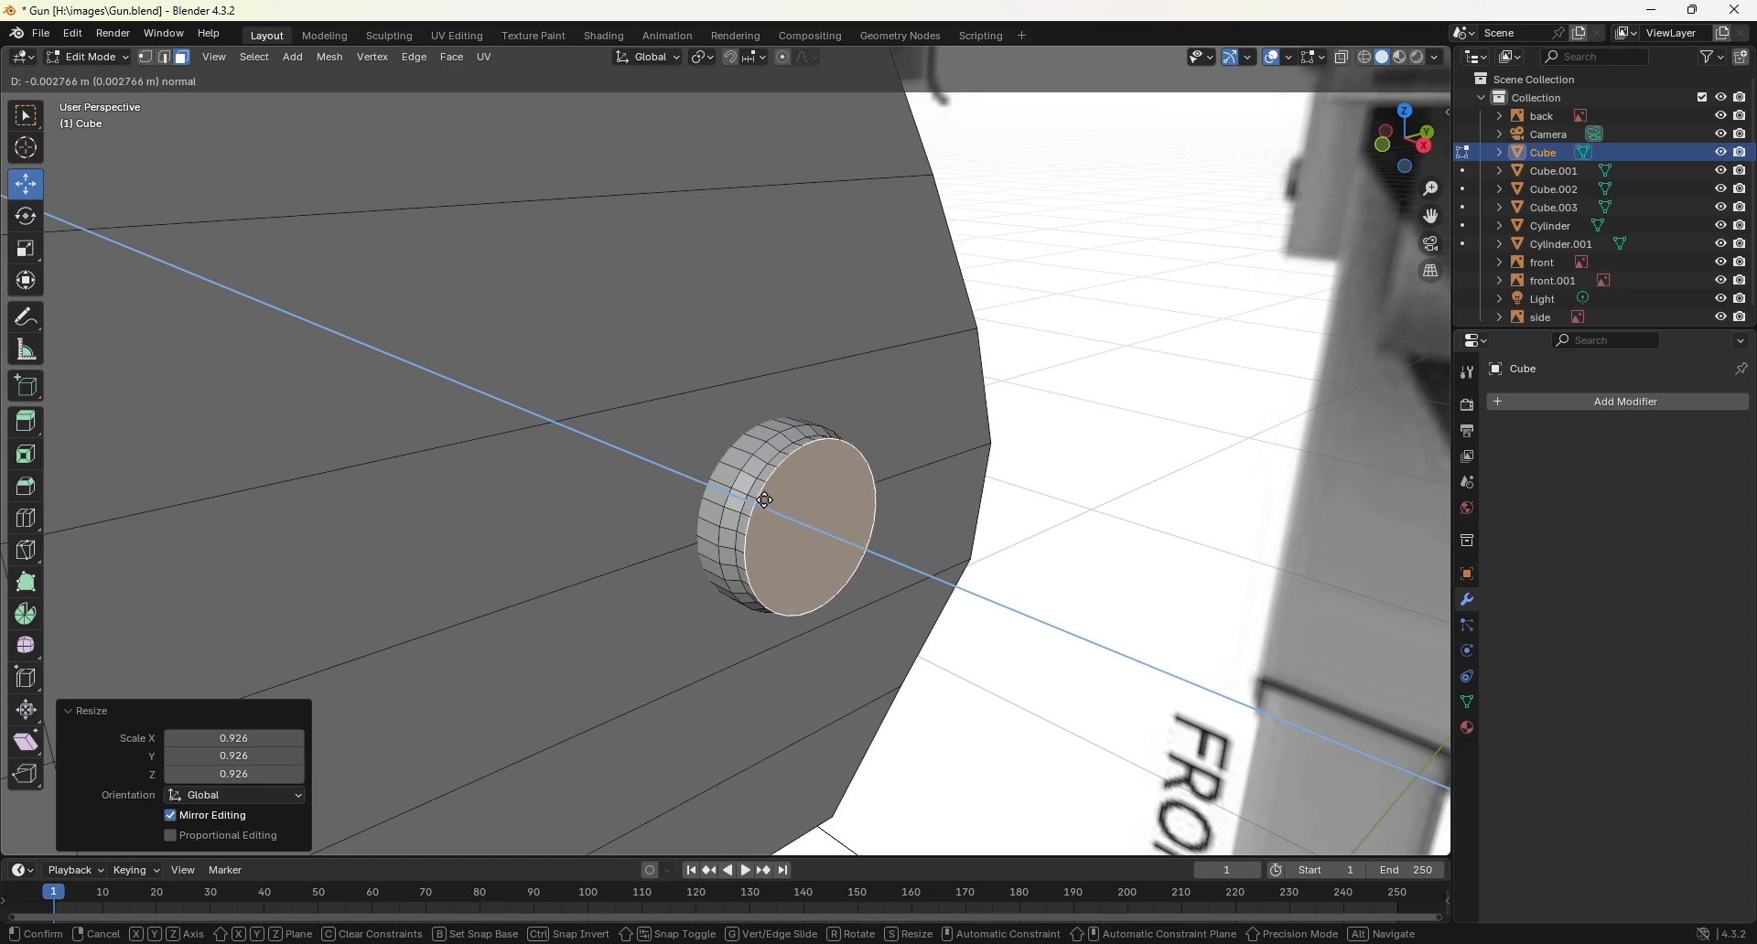
left_click(765, 500)
key("s")
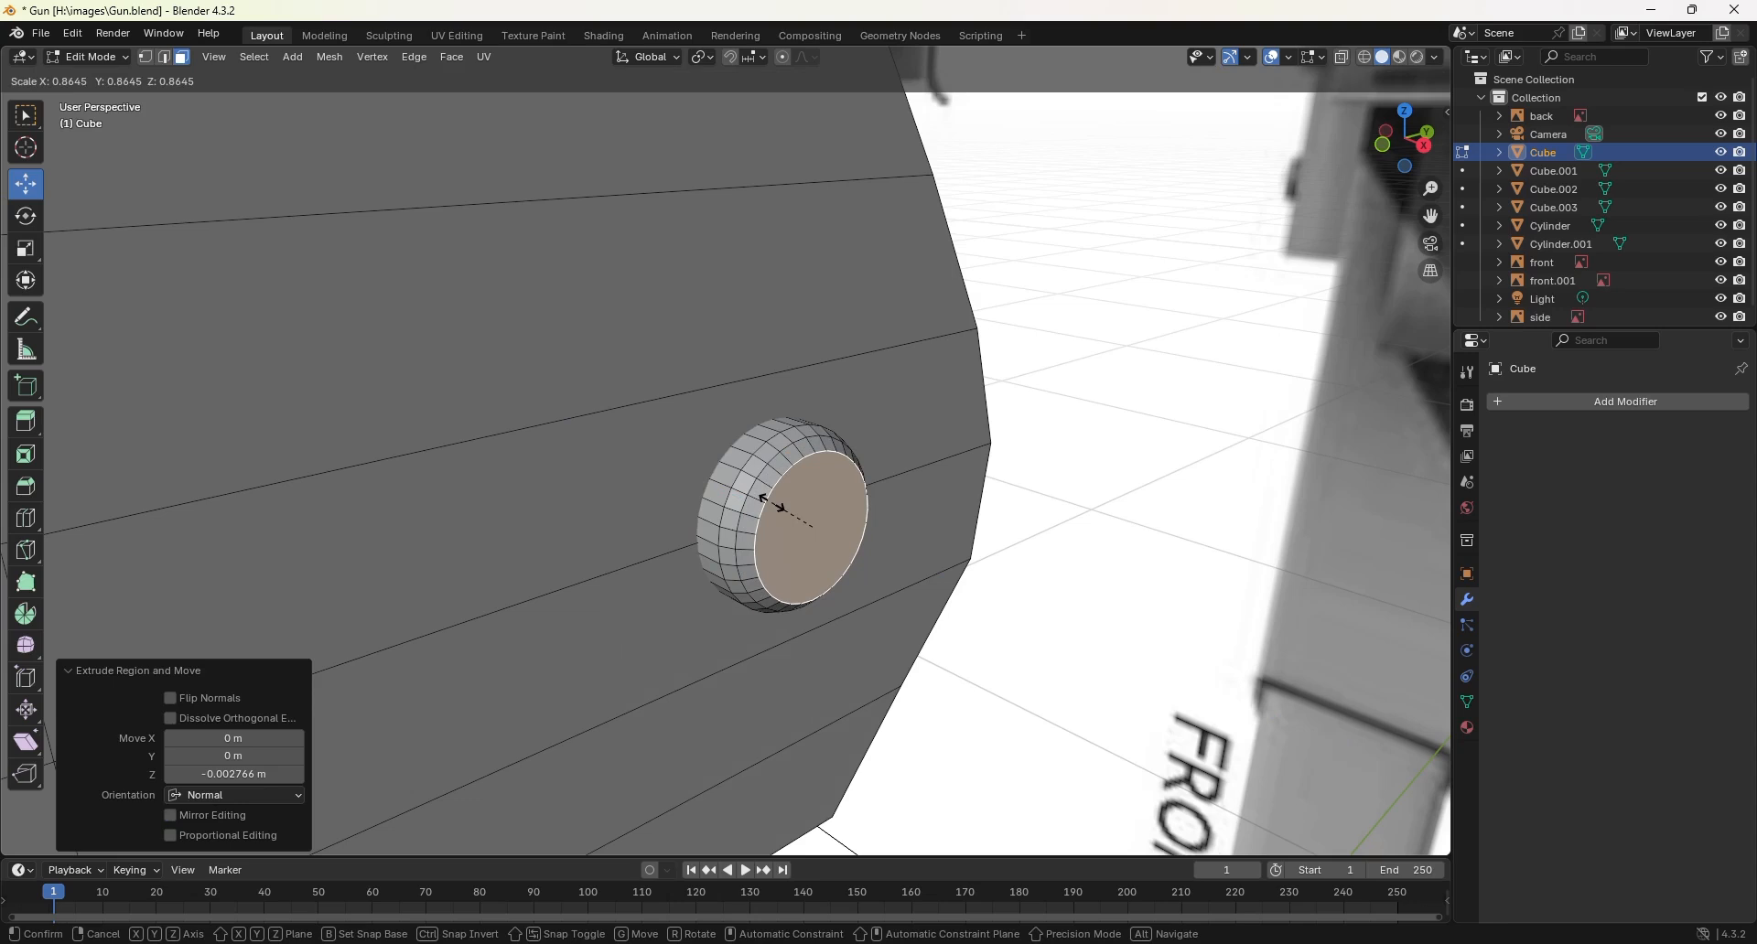
left_click(767, 501)
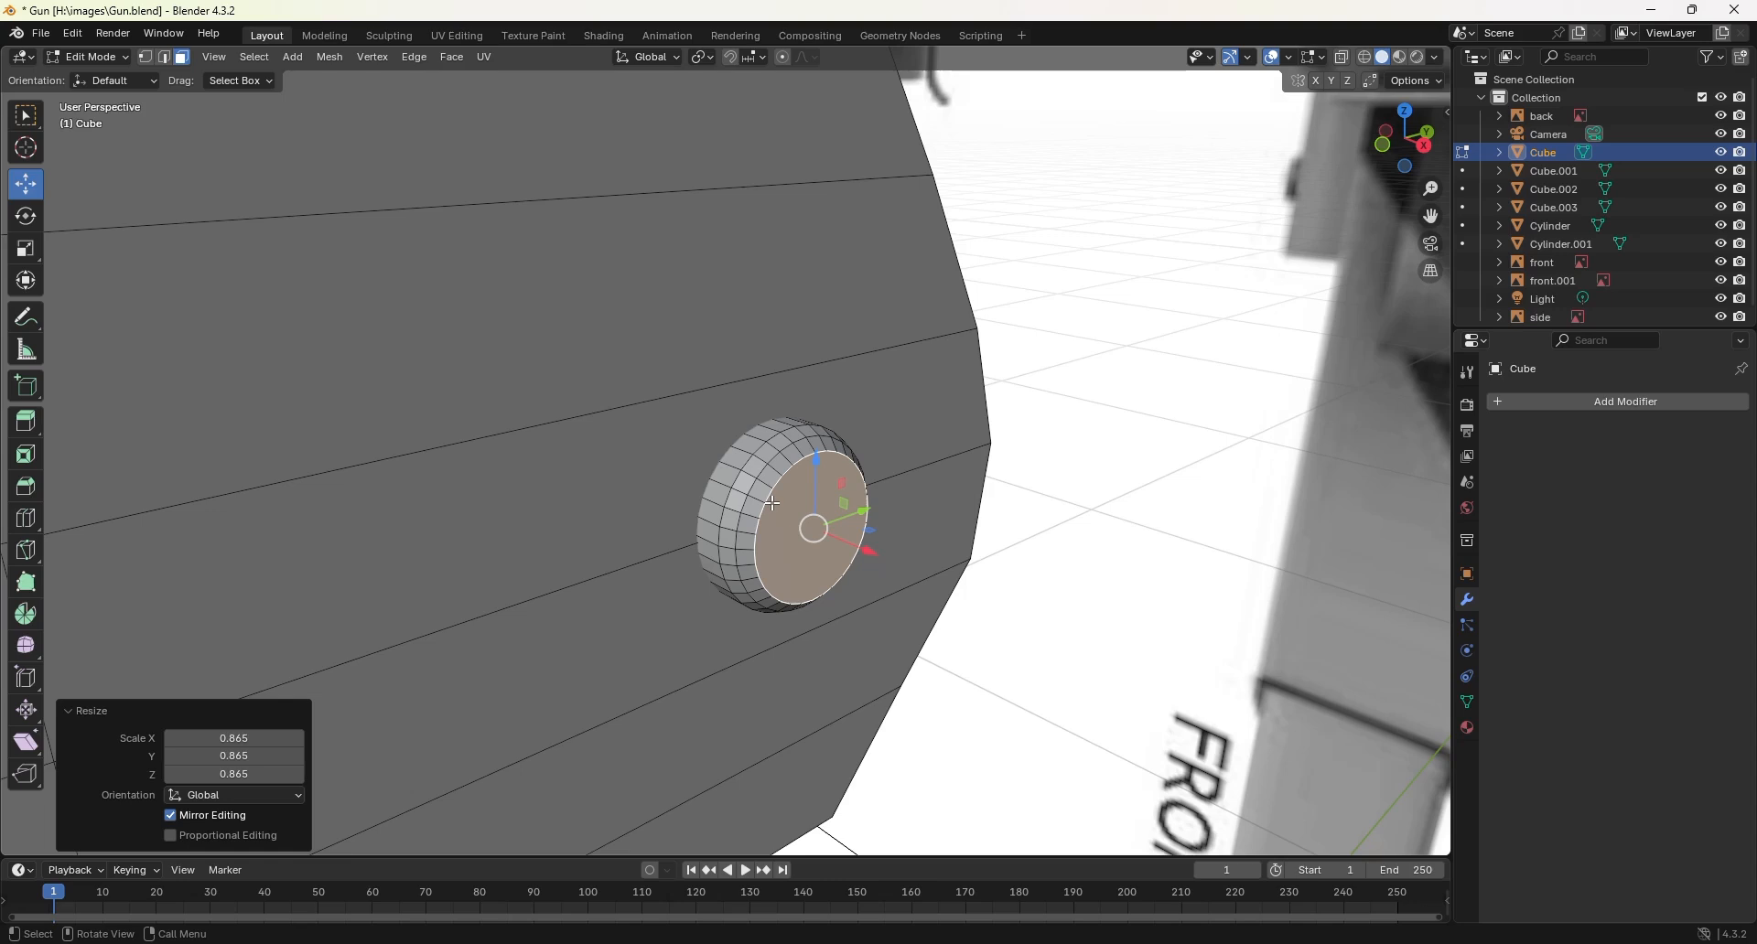
Step: Extrude the pin's end face a third time by 0.002735 m and scale it to 0.751 to round off the head
key("e")
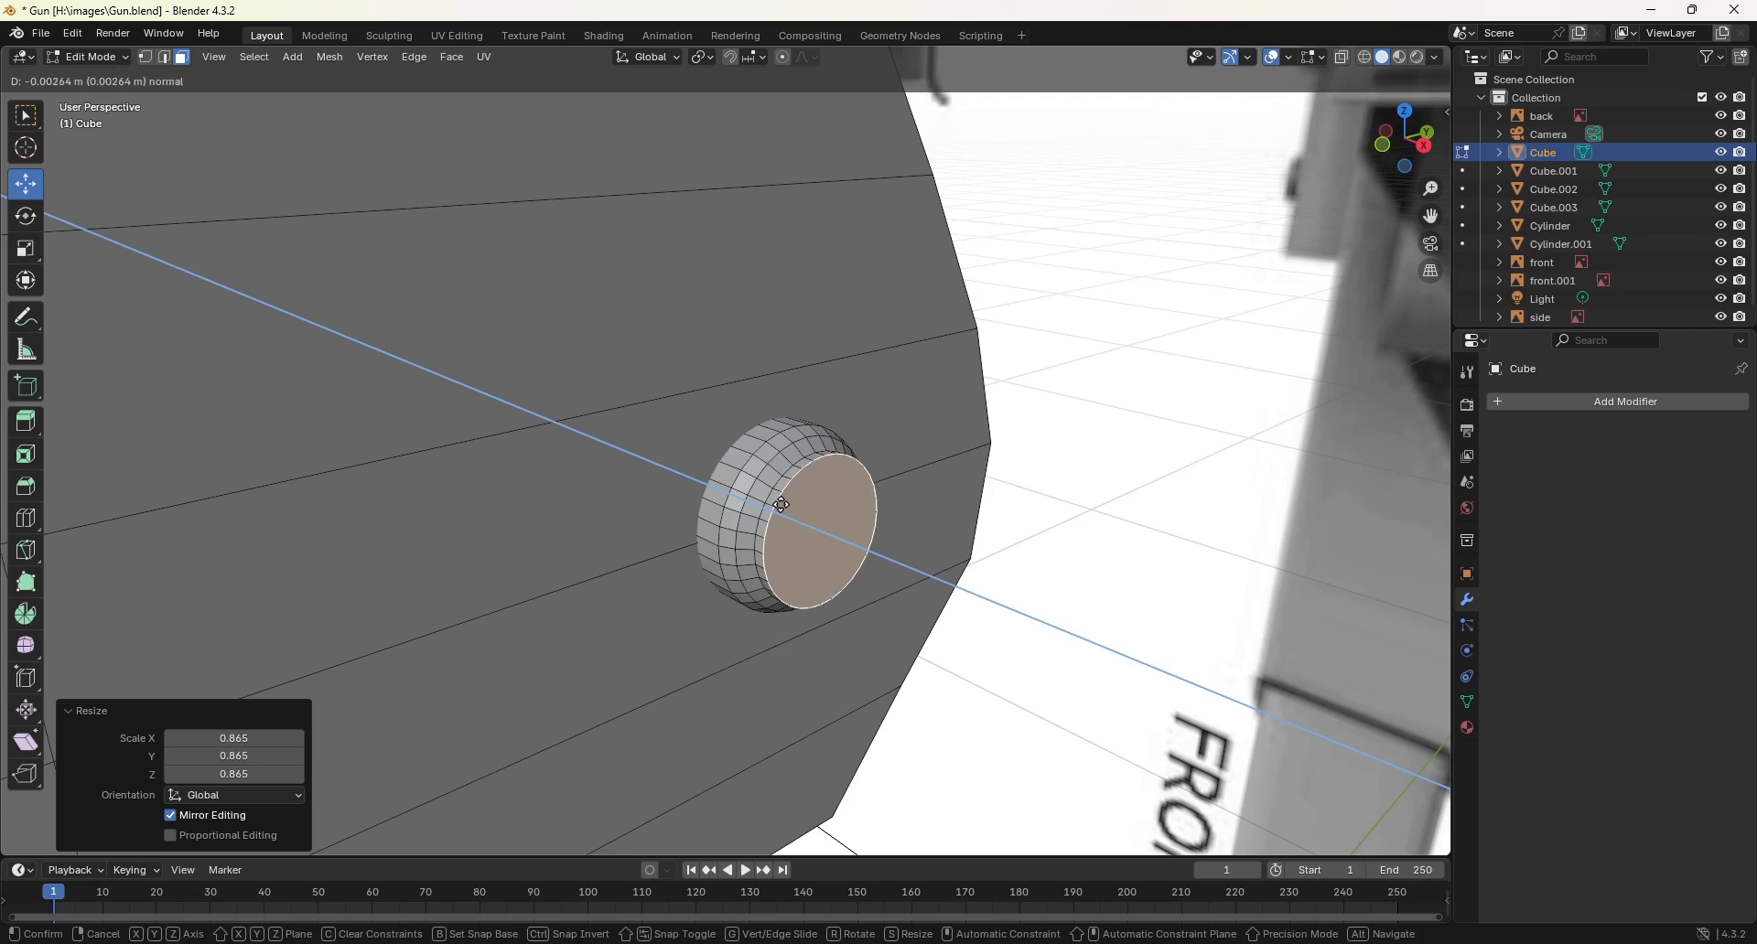
left_click(780, 504)
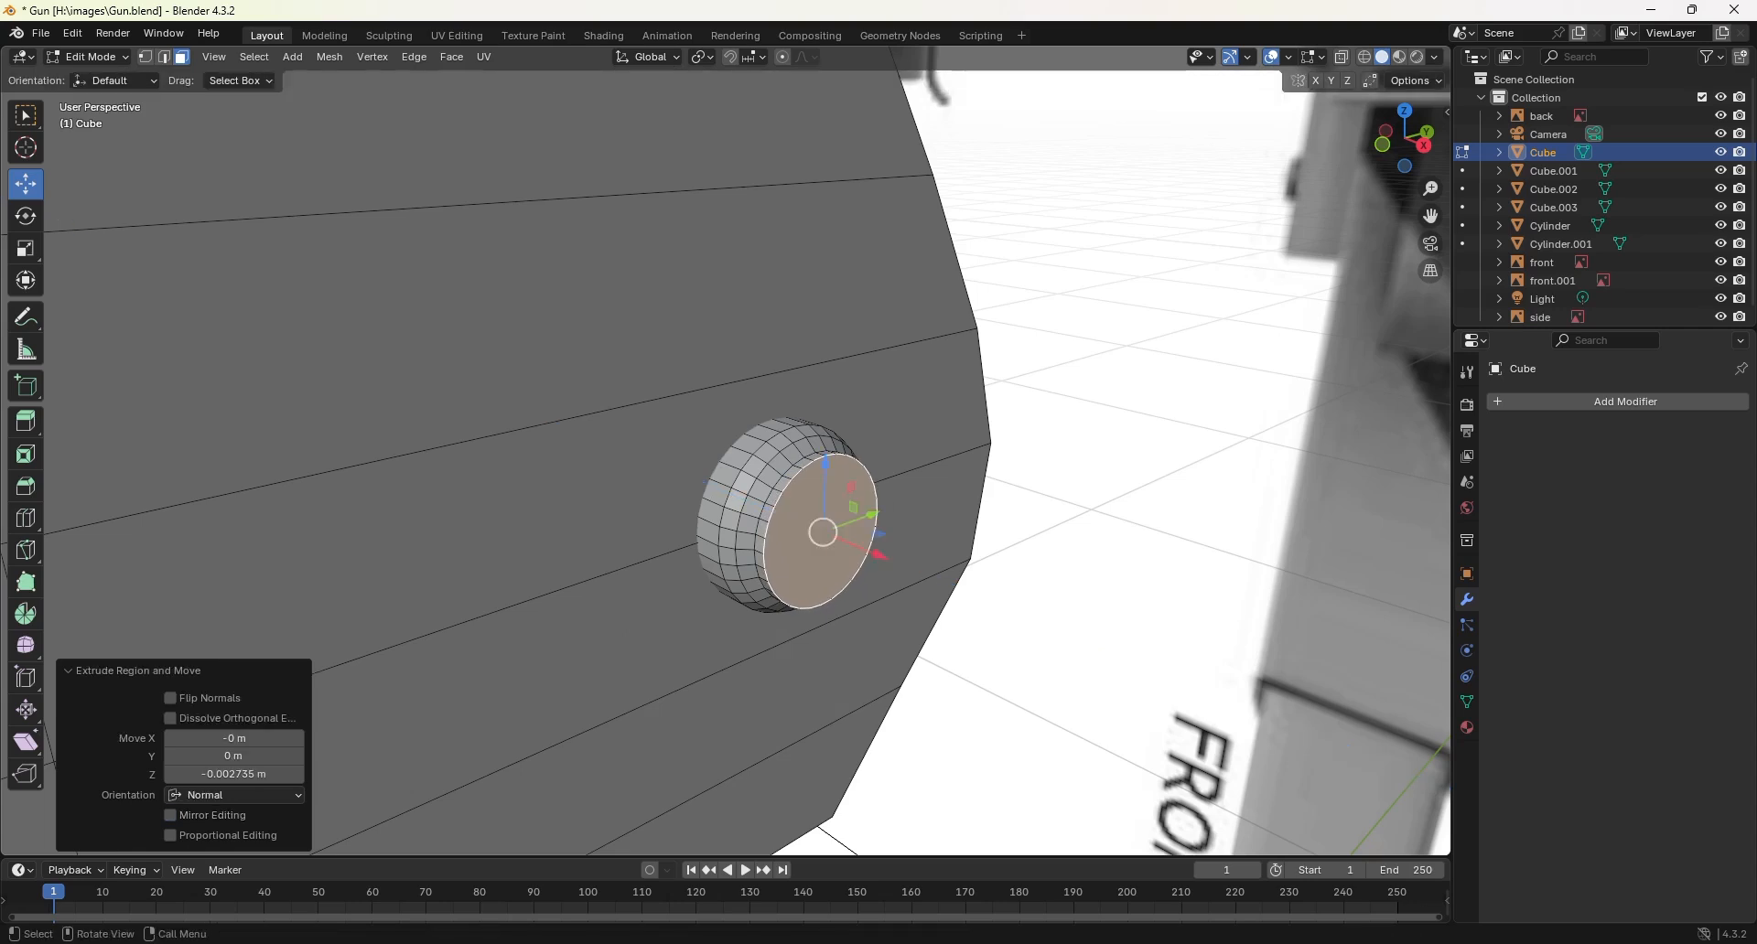
key("s")
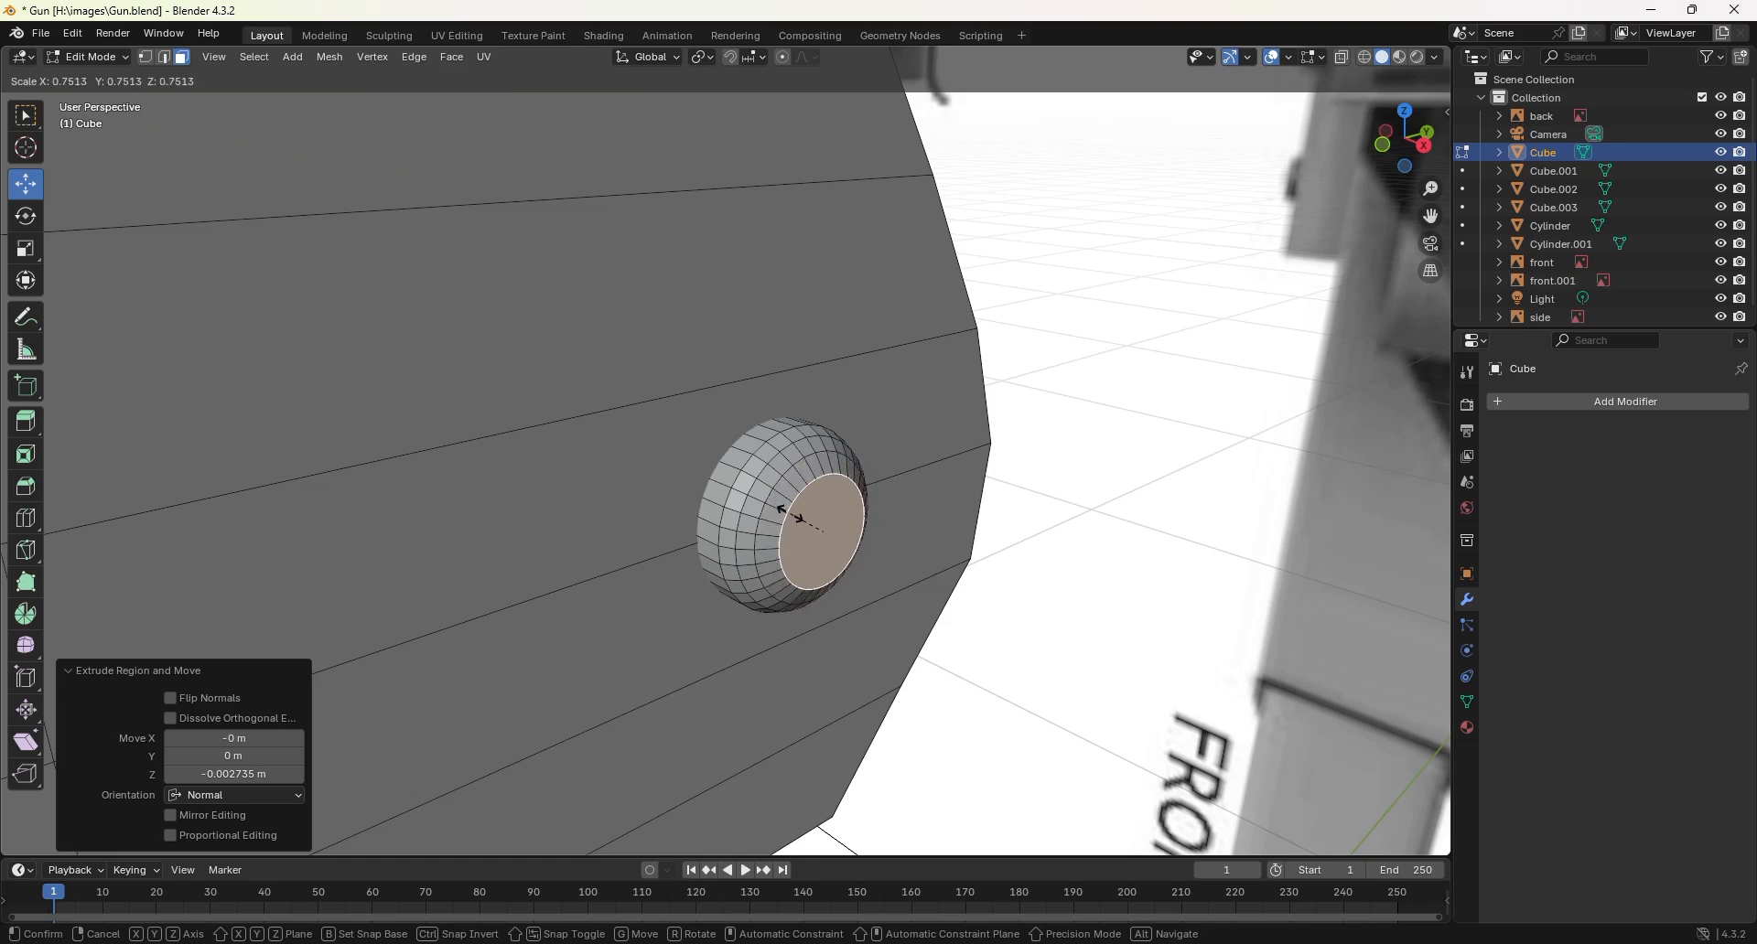
left_click(796, 516)
Step: Select all vertices of the pin's rounded head in the wireframe top view and move them slightly in -X toward the bracket's side plate
middle_click_drag(823, 518, 777, 477)
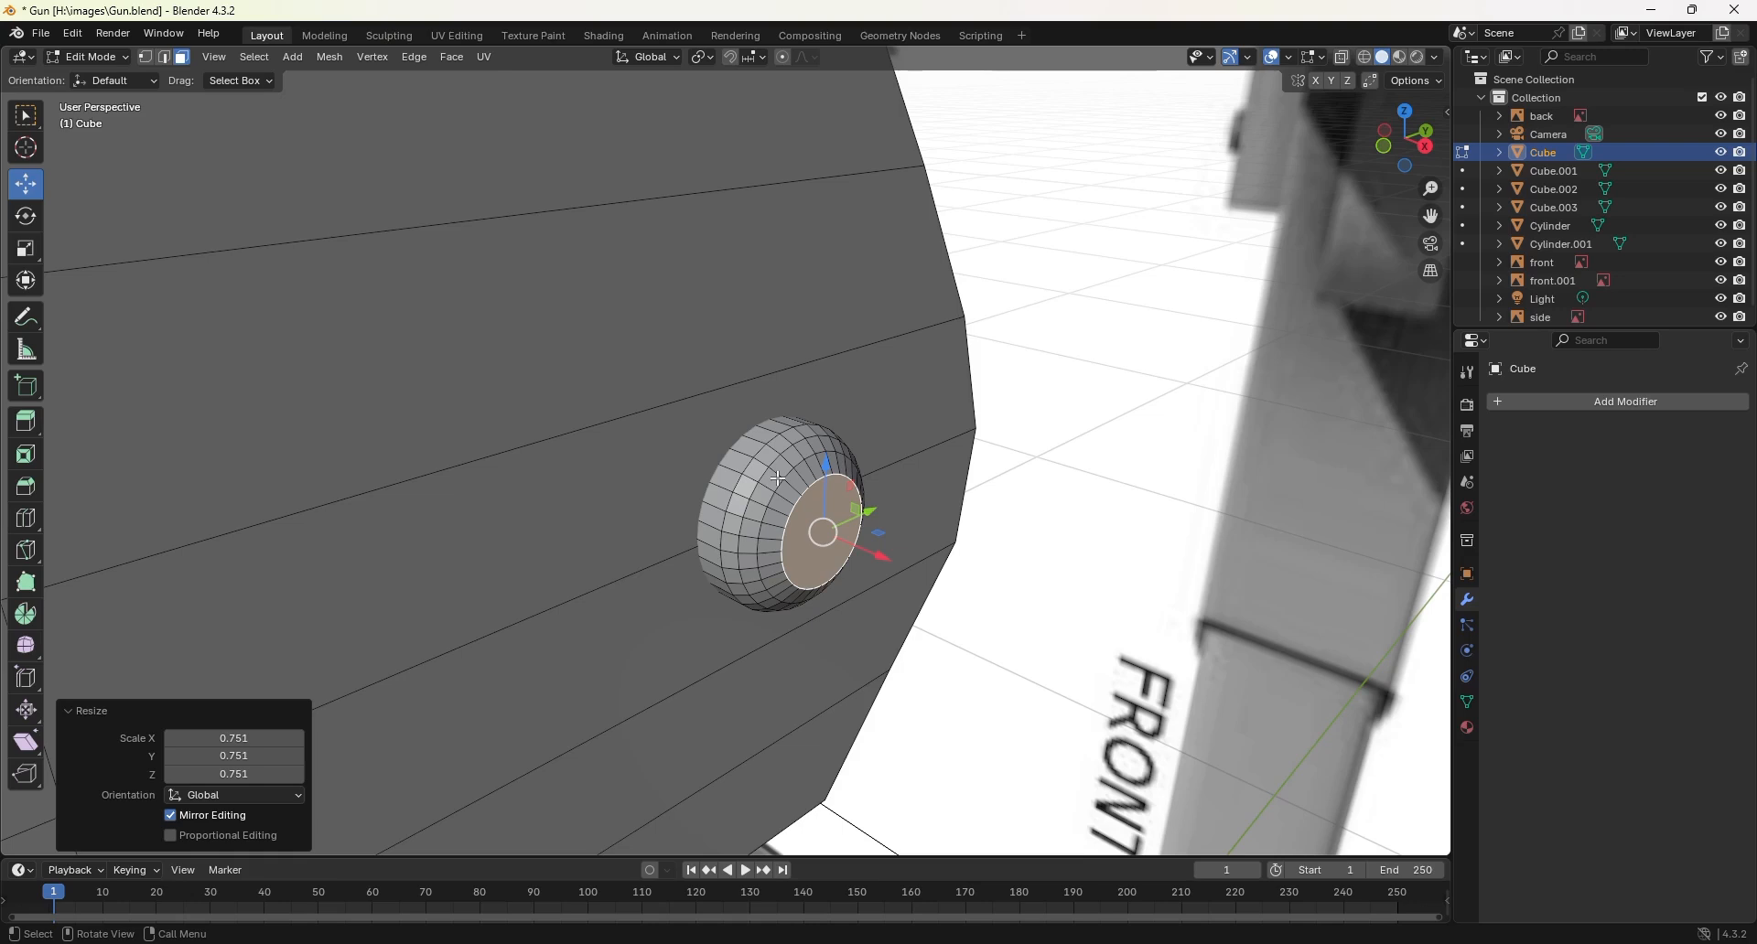
key("KP_5")
key("KP_7")
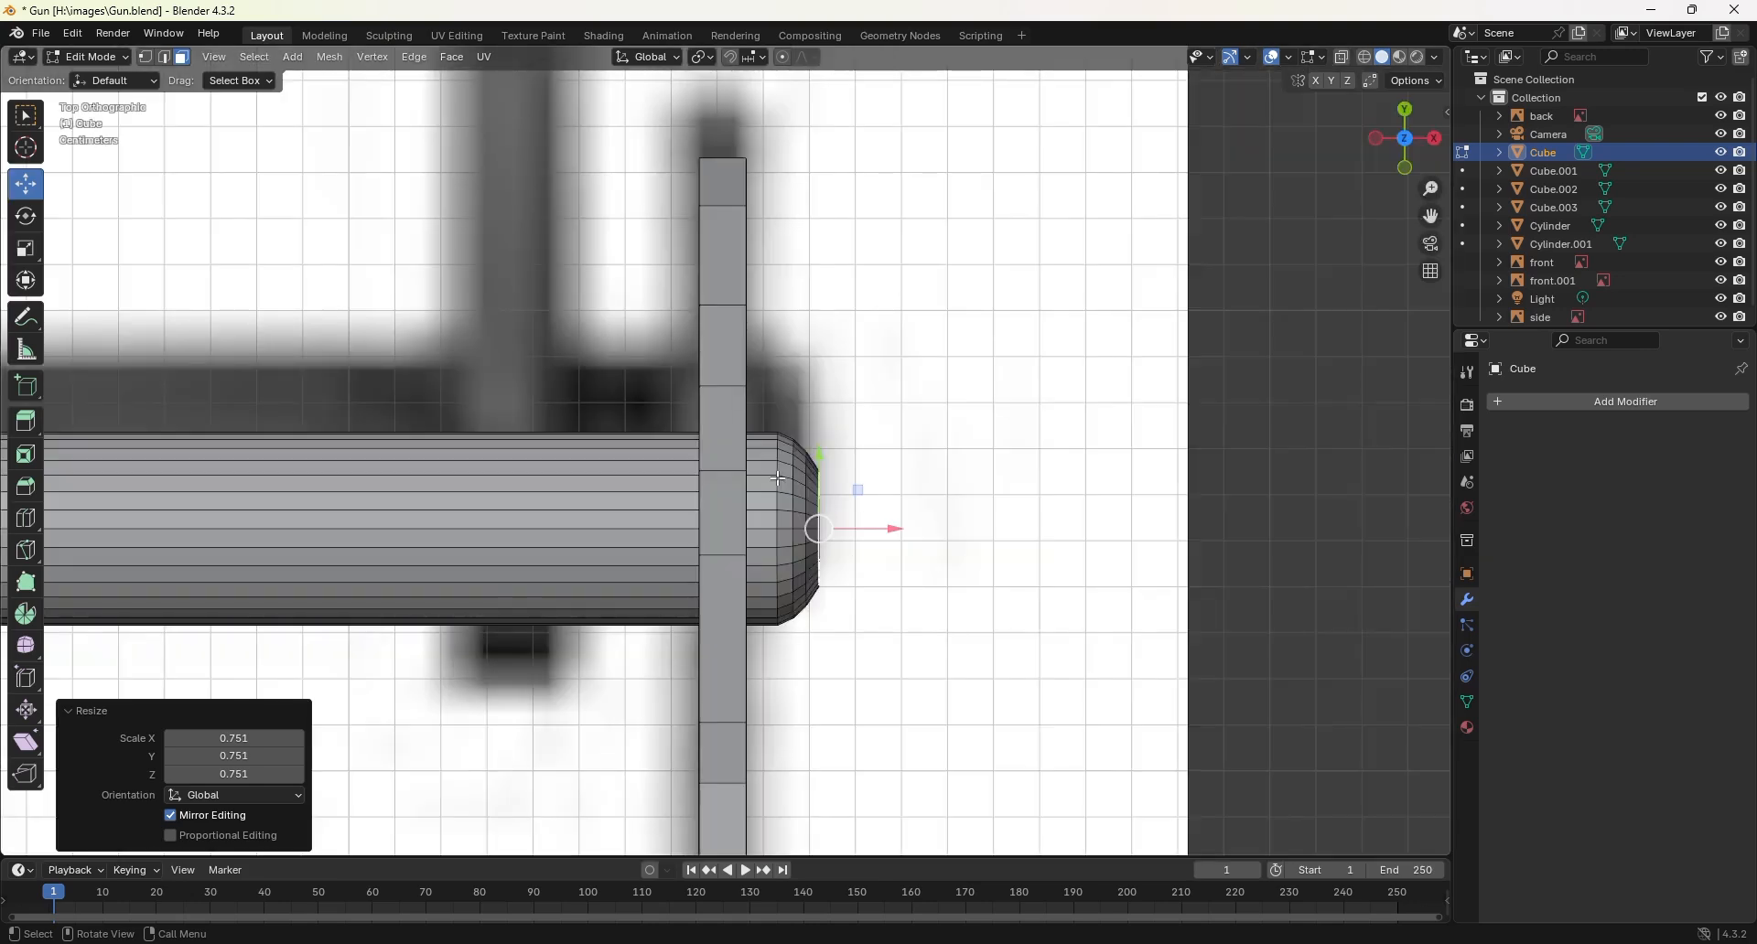
key("z")
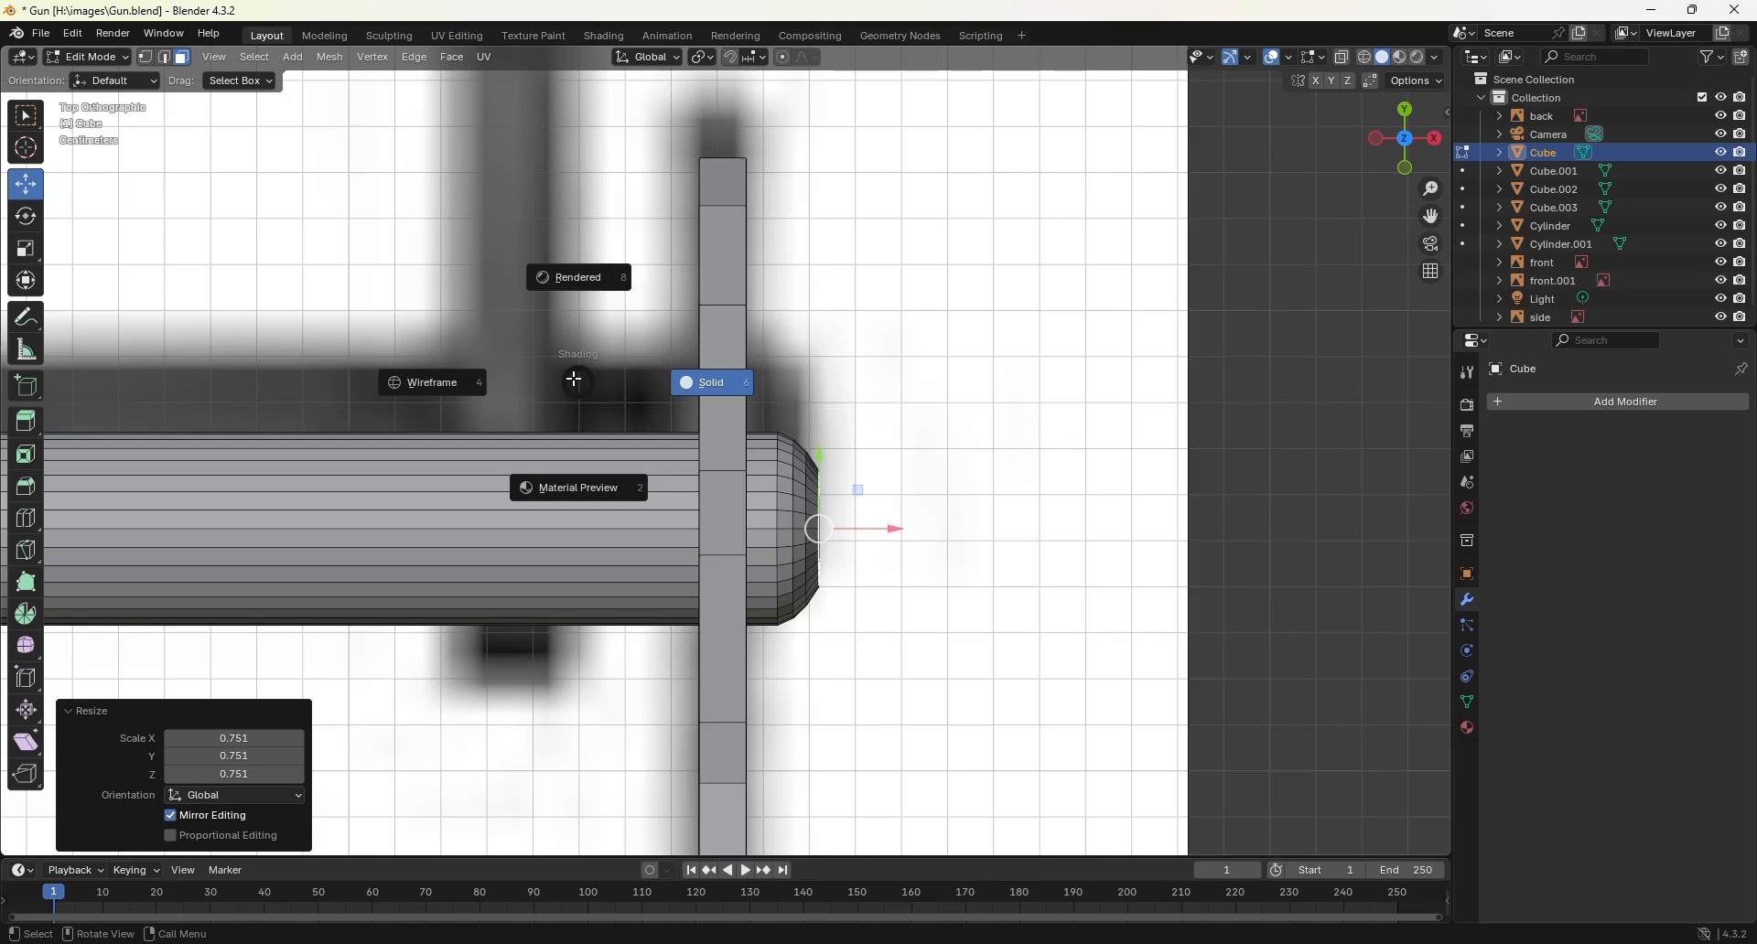
left_click(438, 381)
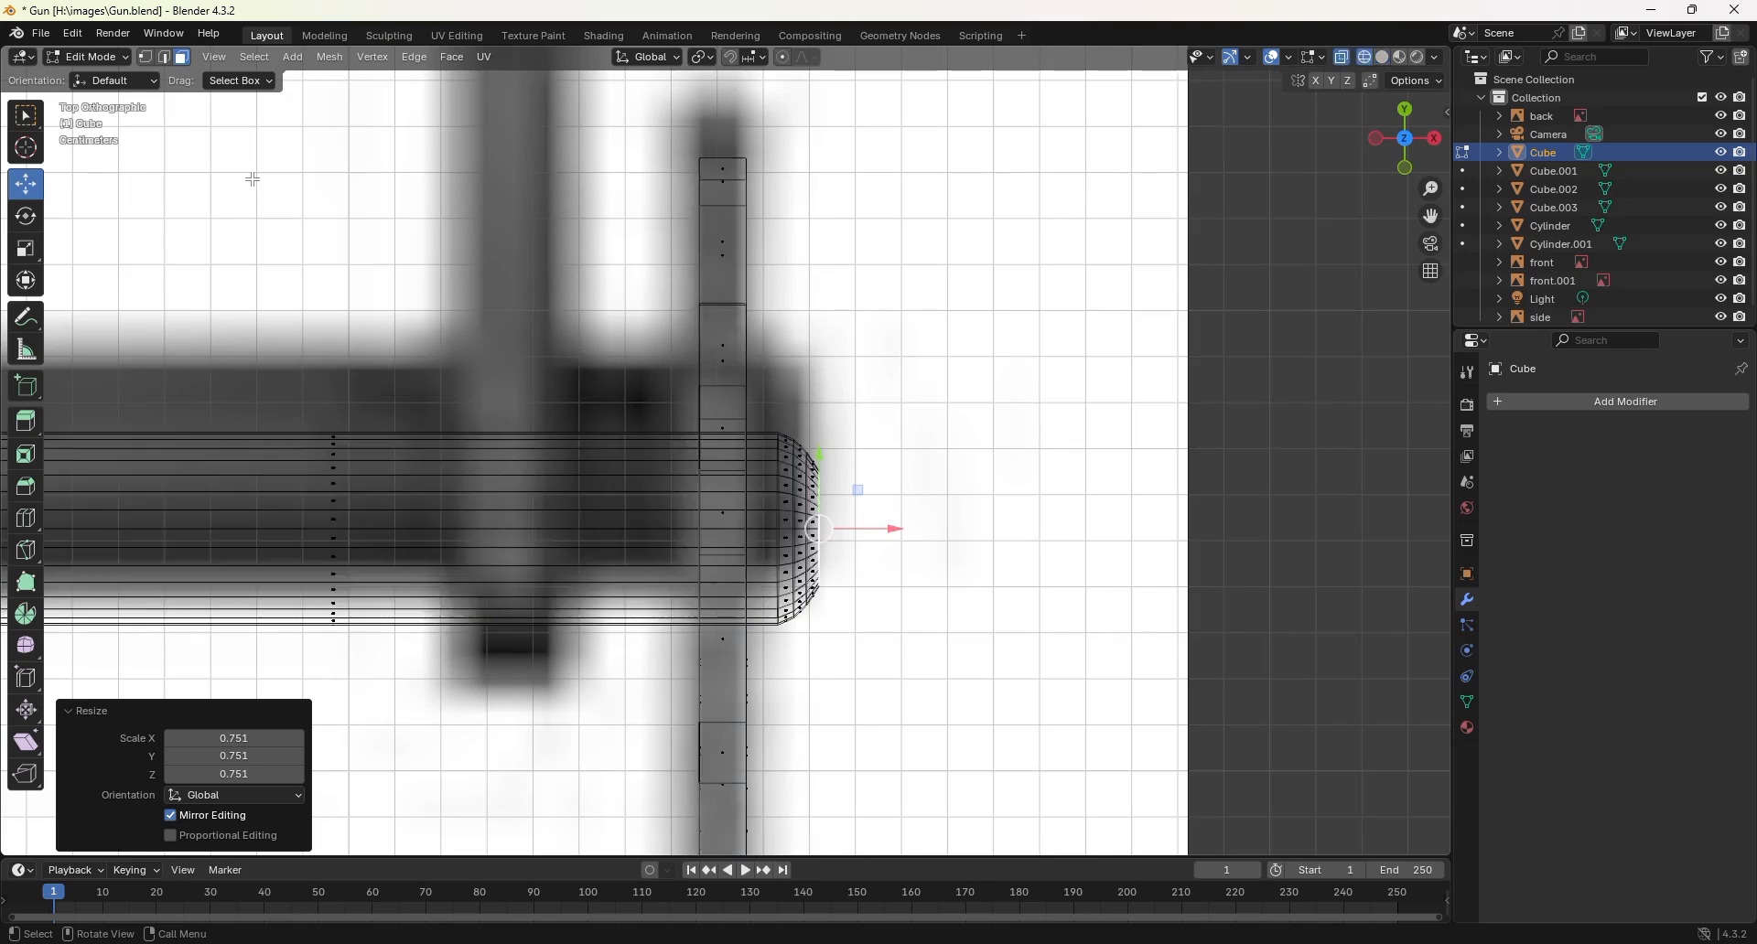
left_click(144, 62)
key("b")
left_click_drag(980, 351, 769, 666)
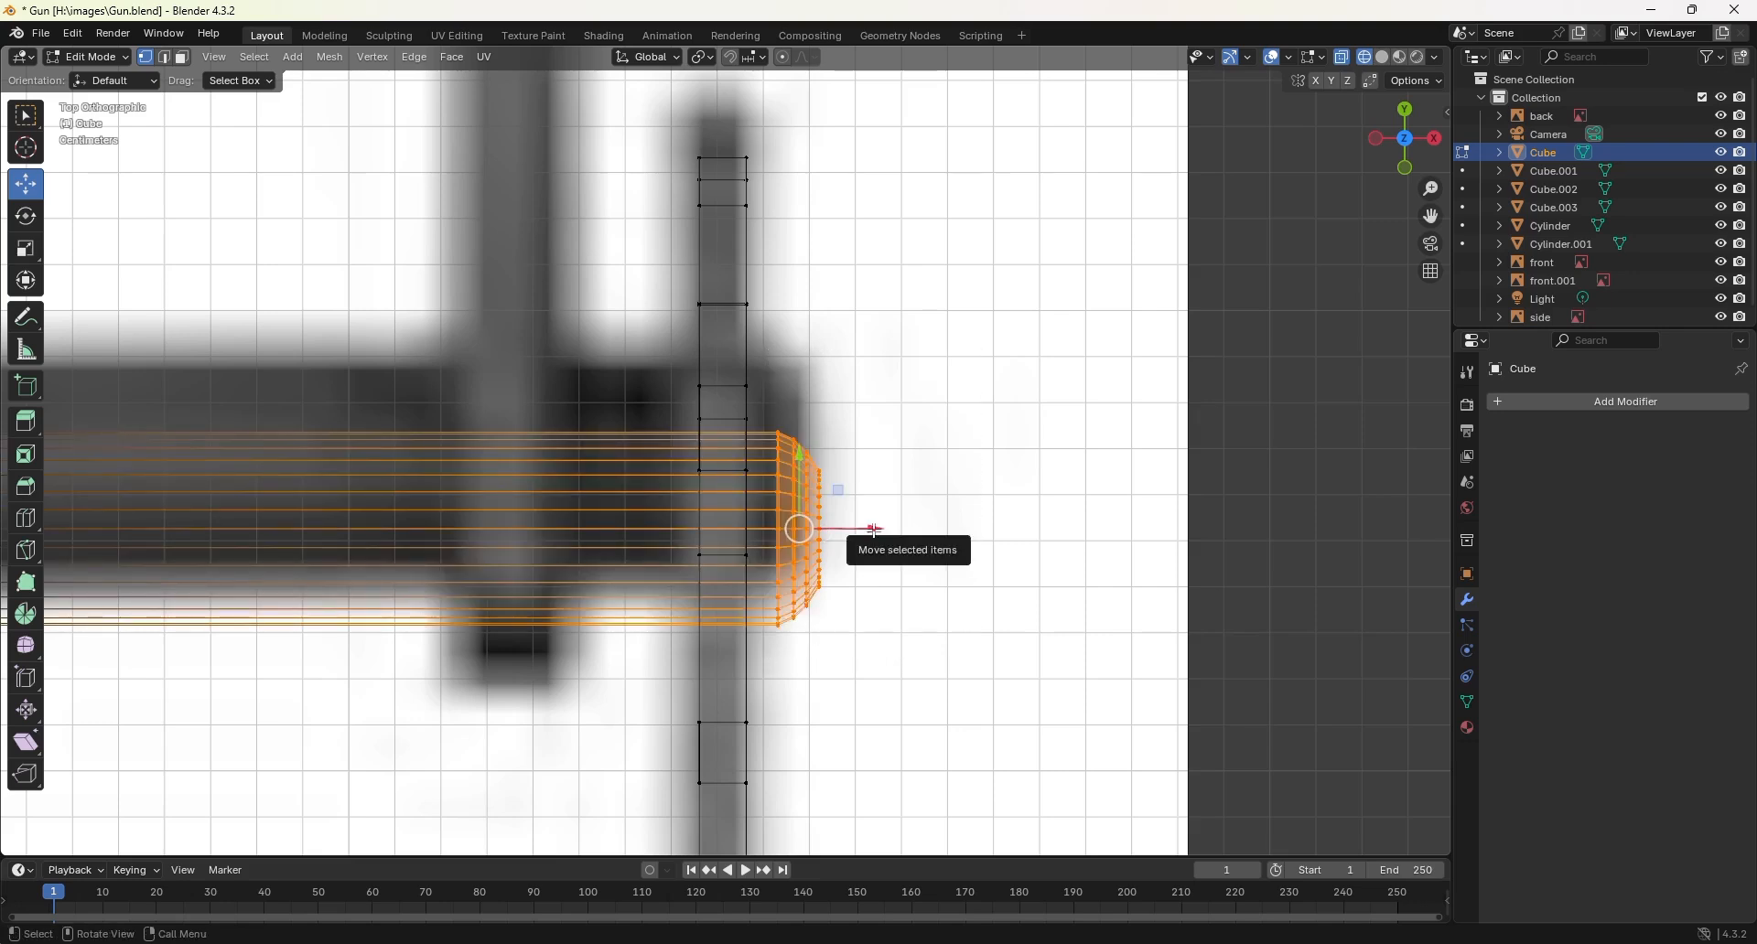
left_click_drag(874, 530, 854, 529)
mouse_move(854, 529)
middle_mouse_down()
mouse_move(896, 558)
mouse_move(851, 523)
mouse_move(606, 532)
middle_mouse_up()
key("z")
key("6")
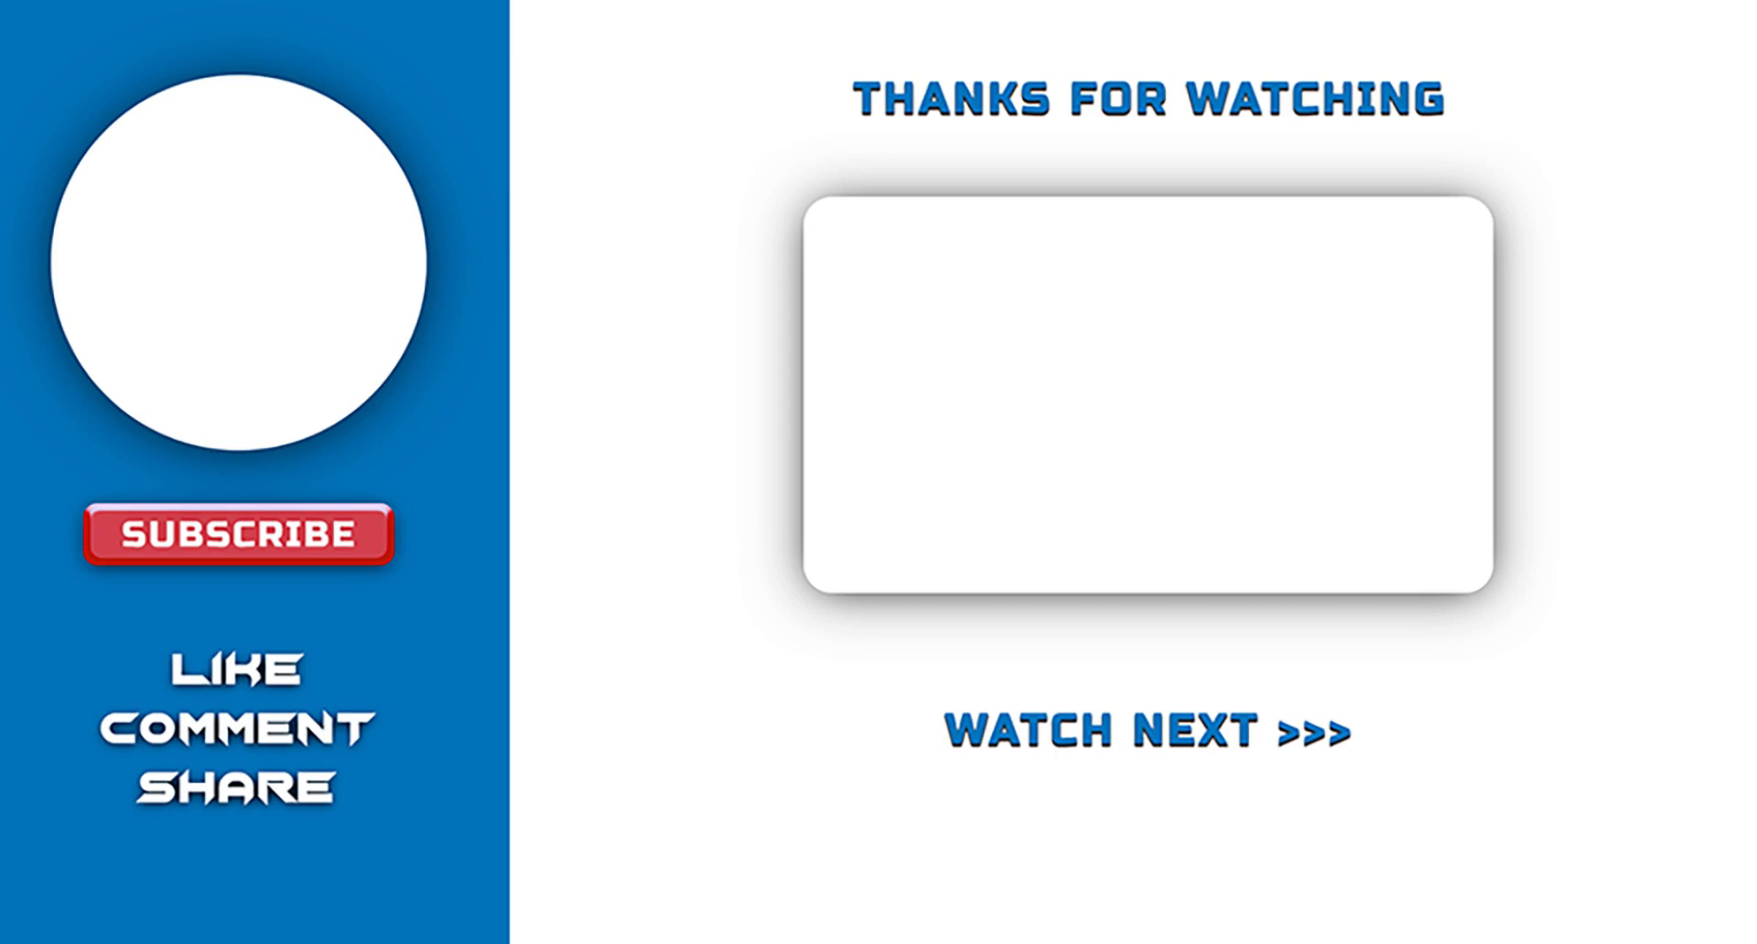